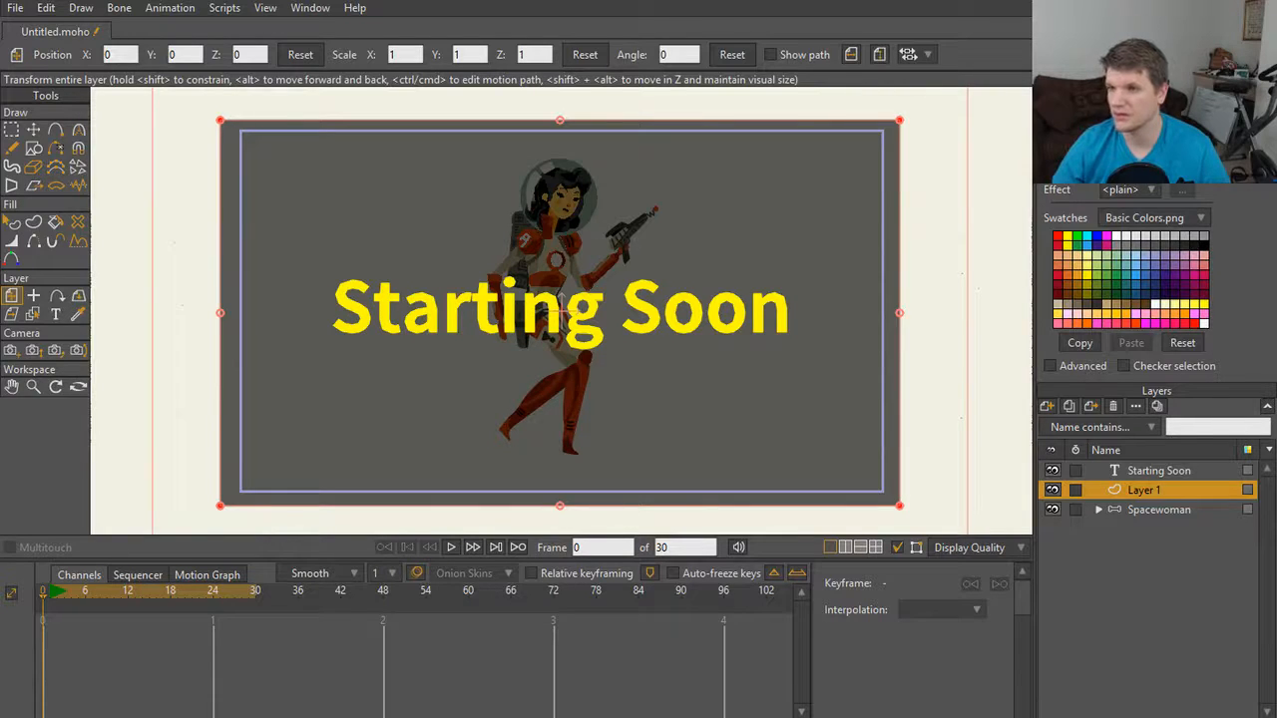
Step: Hide the Starting Soon and Layer 1 layers and make the Spacewoman bone layer active
{"action": "left_click", "coordinate": [1052, 471]}
{"action": "left_click", "coordinate": [1053, 490]}
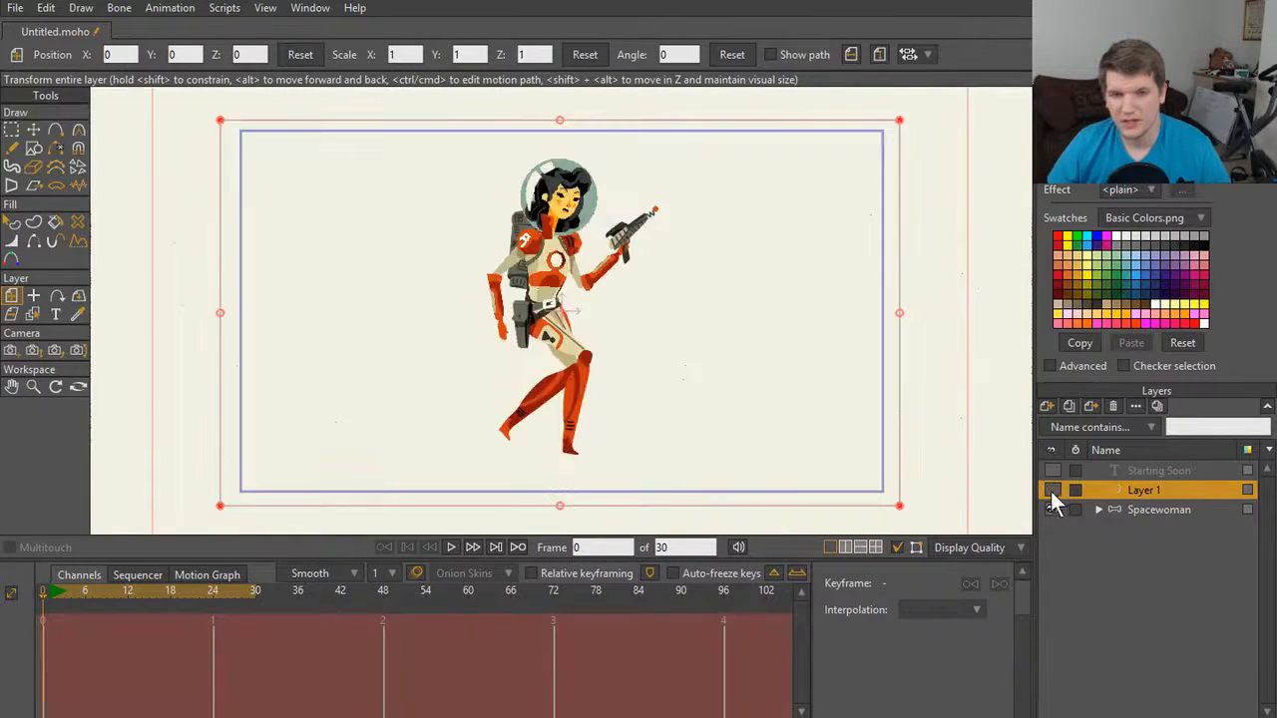
{"action": "left_click", "coordinate": [1155, 507]}
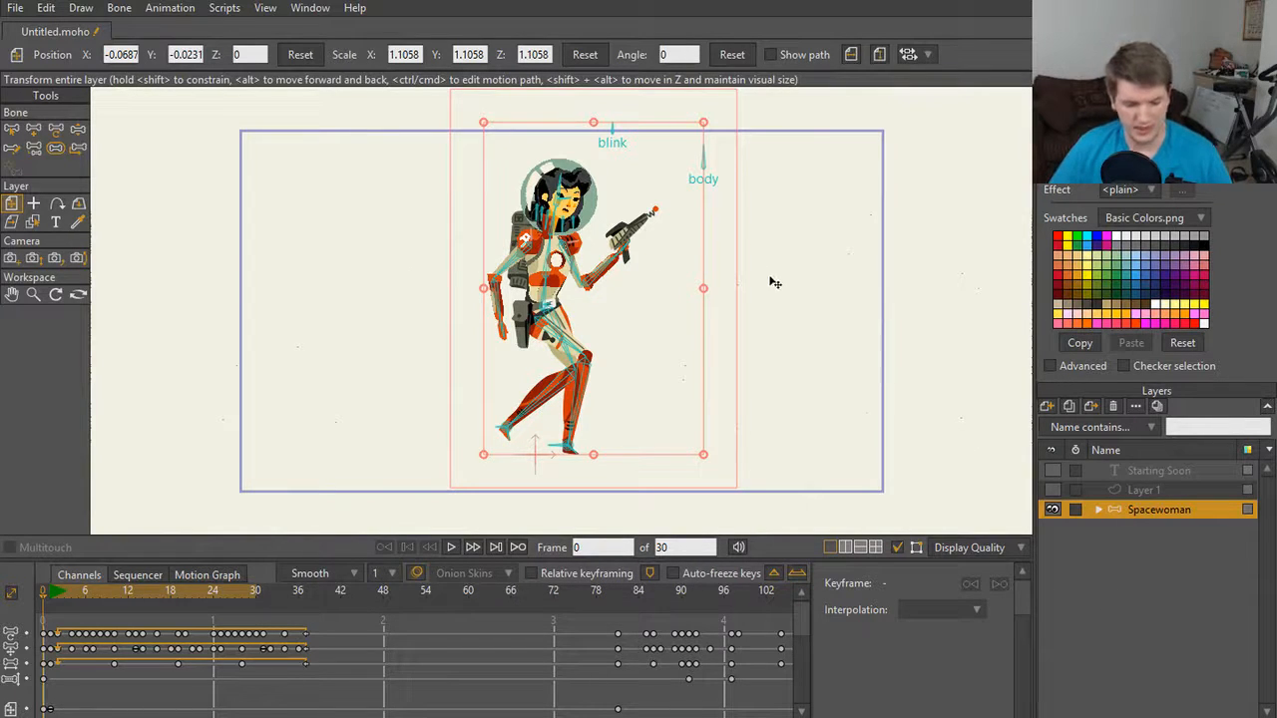
Step: Select all of the Spacewoman's bones and clear the animation from the entire document
{"action": "key", "text": "z"}
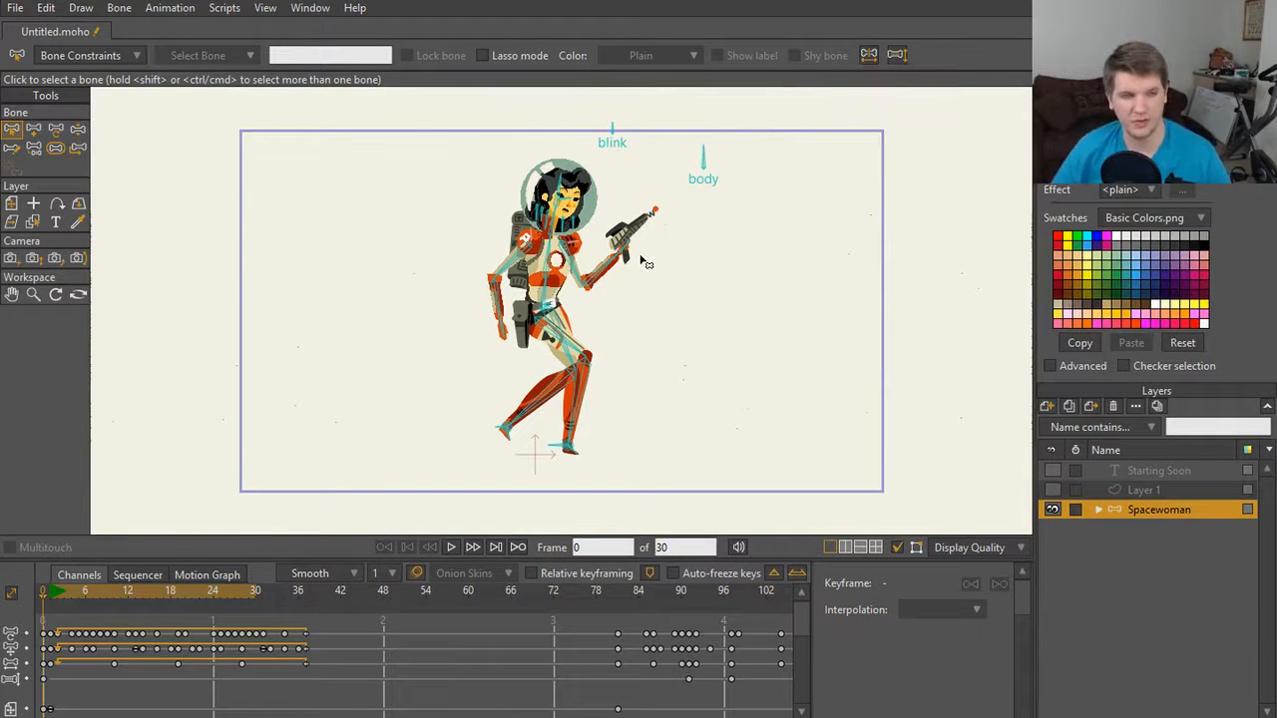
{"action": "scroll", "coordinate": [633, 287], "scroll_direction": "up", "scroll_amount": 5}
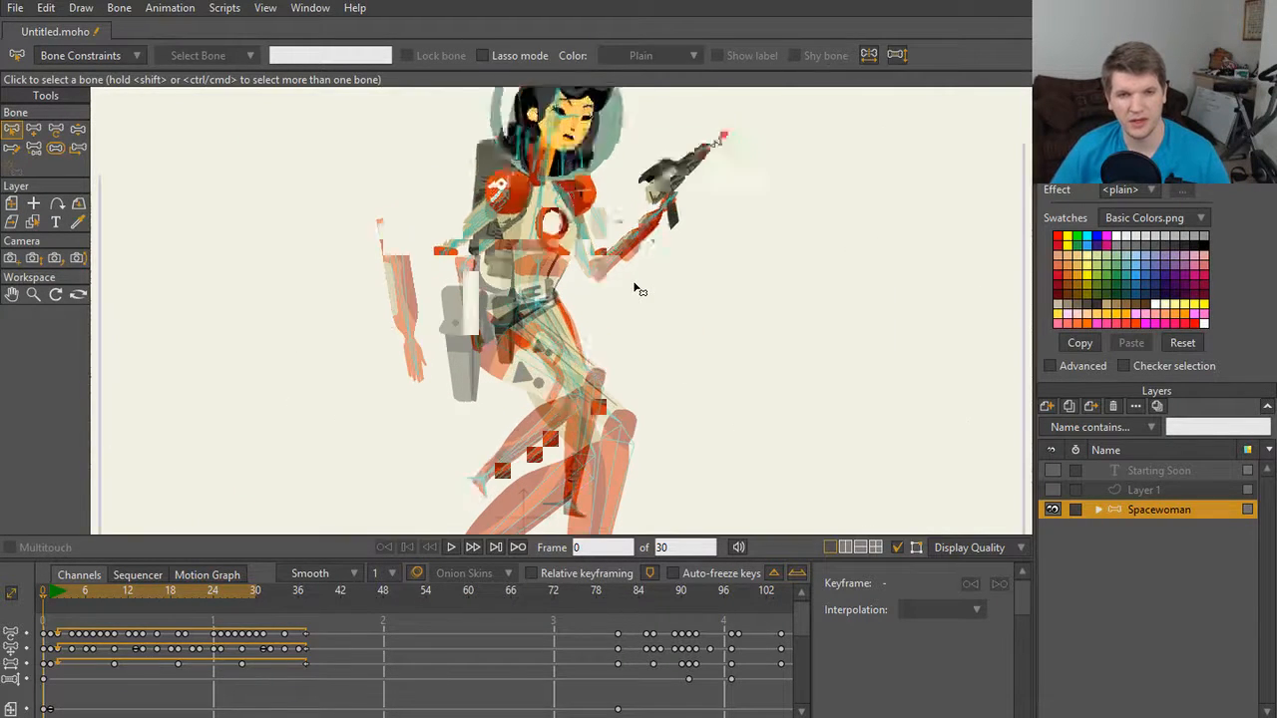
{"action": "scroll", "coordinate": [635, 289], "scroll_direction": "down", "scroll_amount": 3}
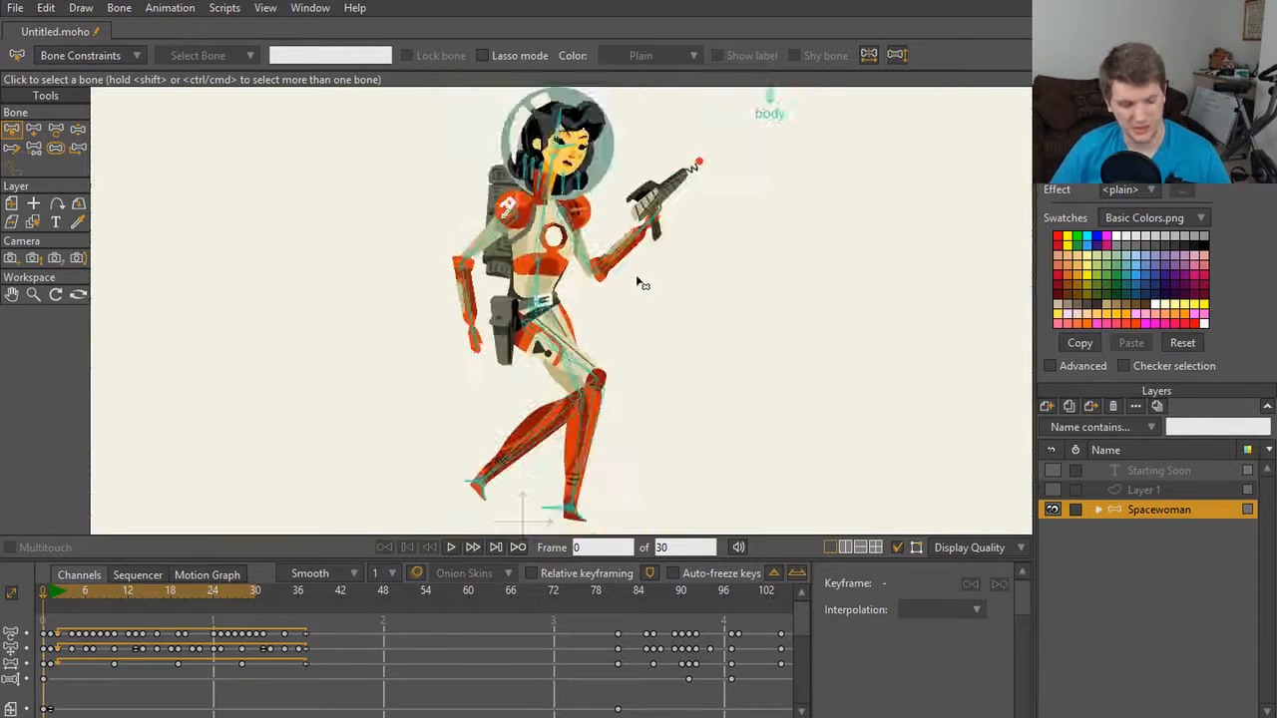
{"action": "scroll", "coordinate": [638, 283], "scroll_direction": "down", "scroll_amount": 2}
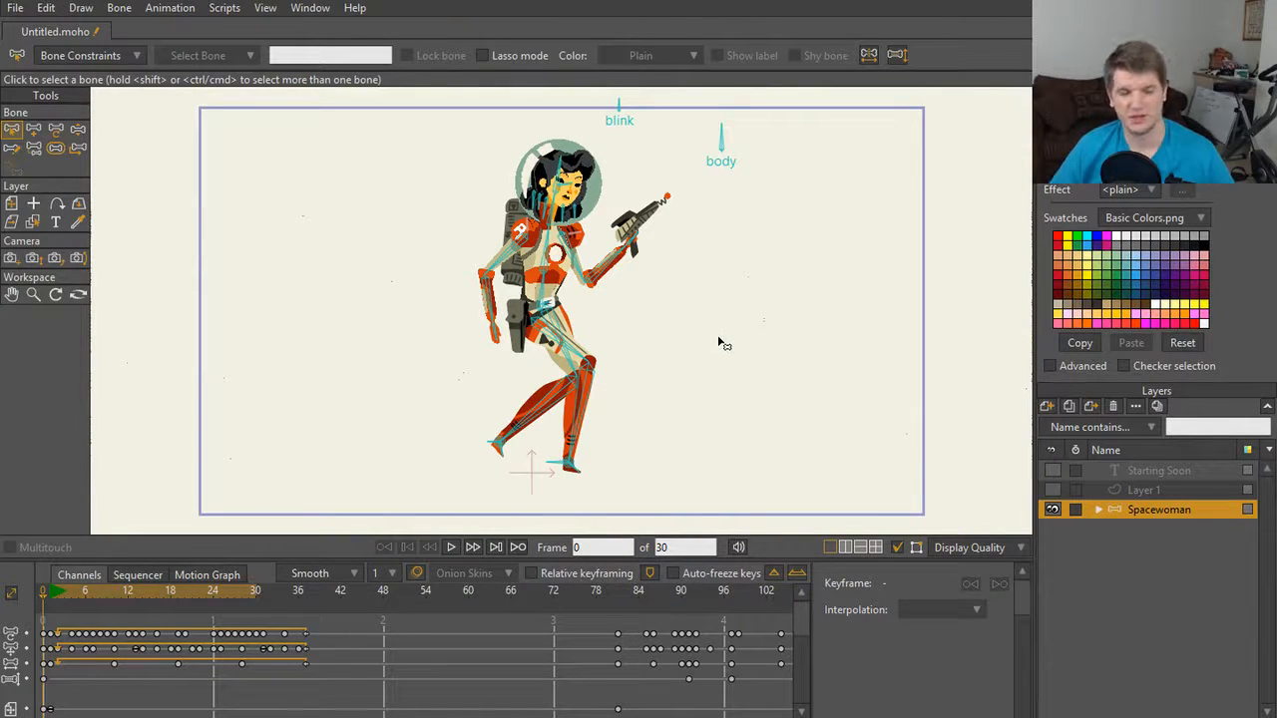
{"action": "key", "text": "ctrl+a"}
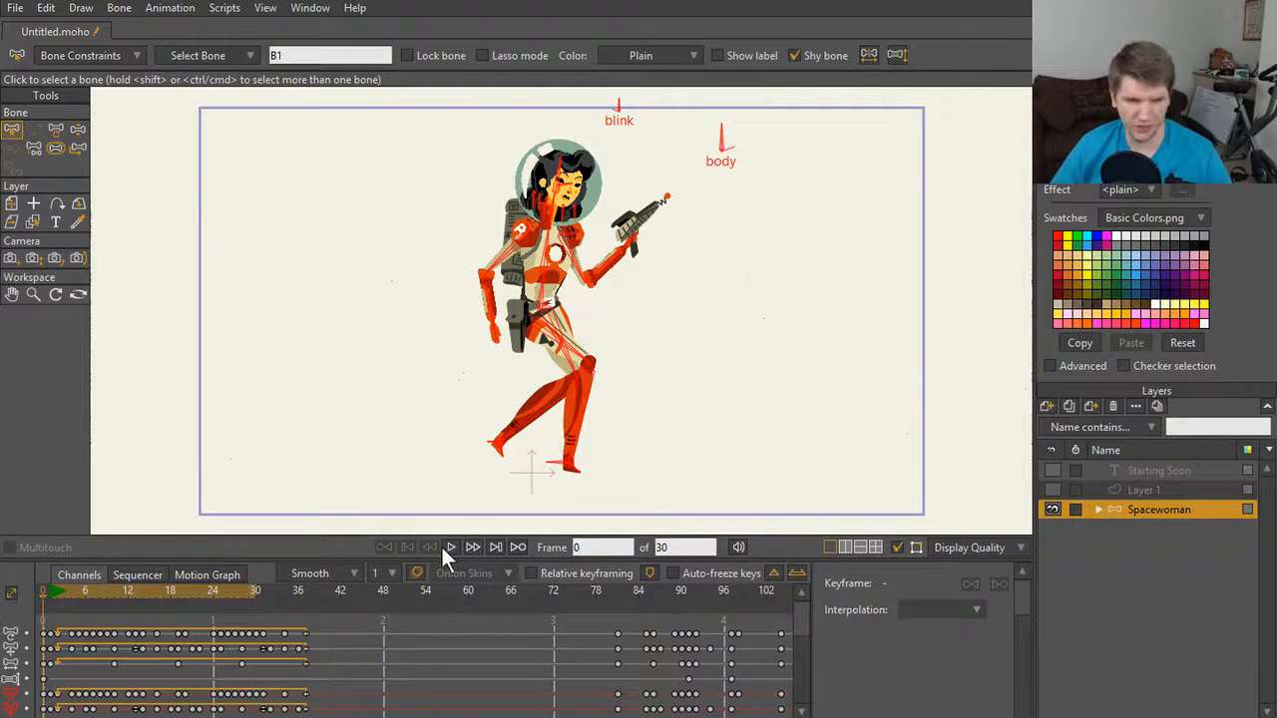
{"action": "left_click", "coordinate": [170, 9]}
{"action": "mouse_move", "coordinate": [234, 233]}
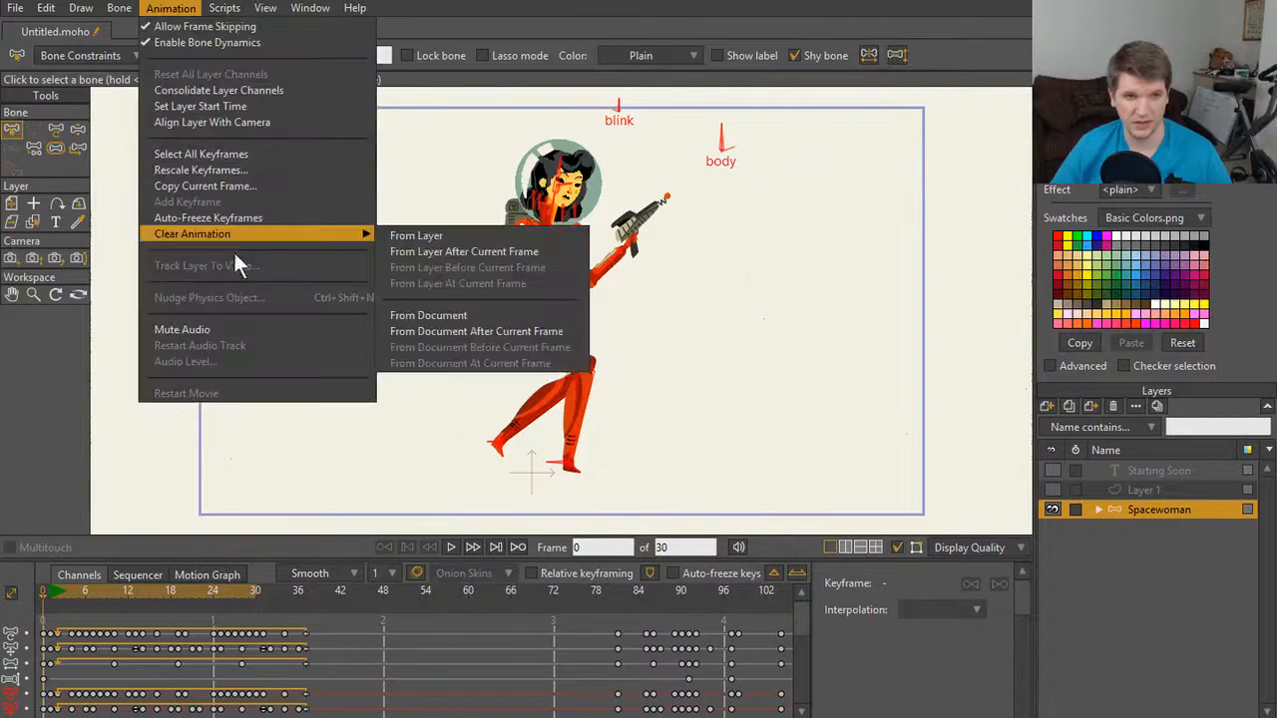
{"action": "left_click", "coordinate": [442, 312]}
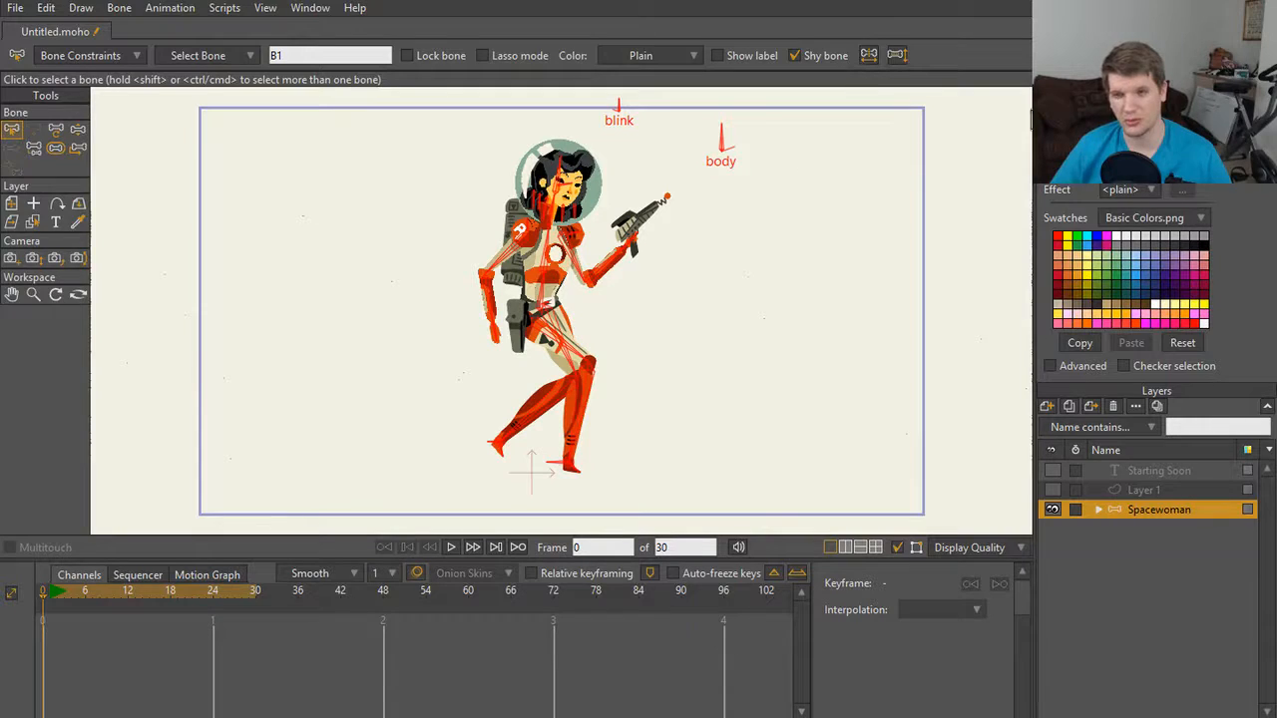
Step: Open the asset library and browse the Anime Studio Pro 11 characters for the Spacewoman file, then close the library
{"action": "key", "text": "ctrl+shift+l"}
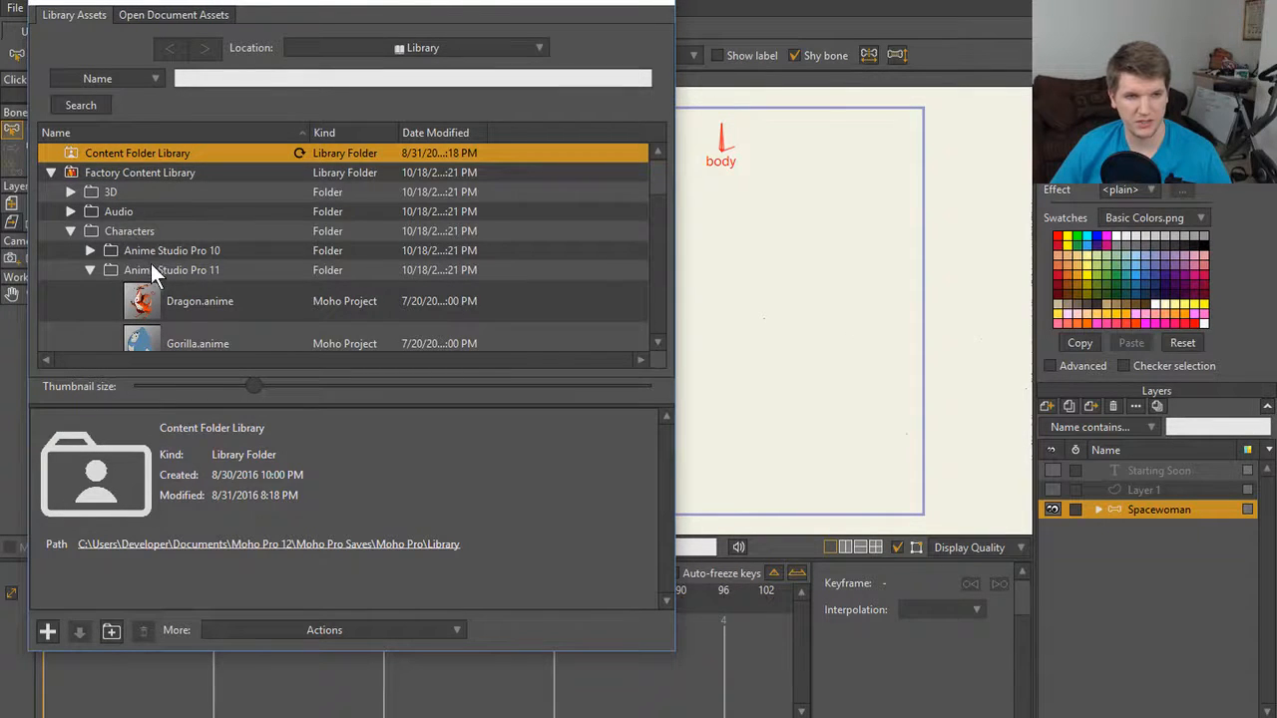
{"action": "scroll", "coordinate": [151, 263], "scroll_direction": "down", "scroll_amount": 1}
{"action": "scroll", "coordinate": [162, 228], "scroll_direction": "down", "scroll_amount": 2}
{"action": "scroll", "coordinate": [161, 227], "scroll_direction": "down", "scroll_amount": 2}
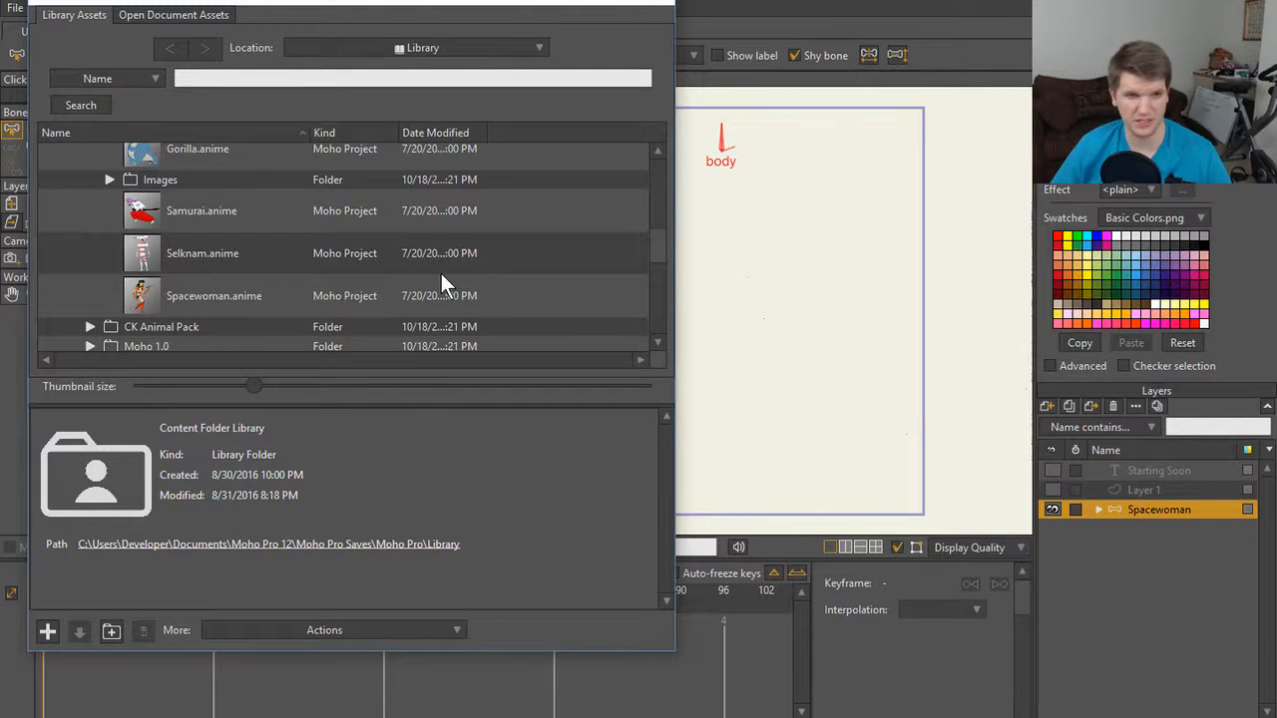
{"action": "scroll", "coordinate": [120, 219], "scroll_direction": "up", "scroll_amount": 1}
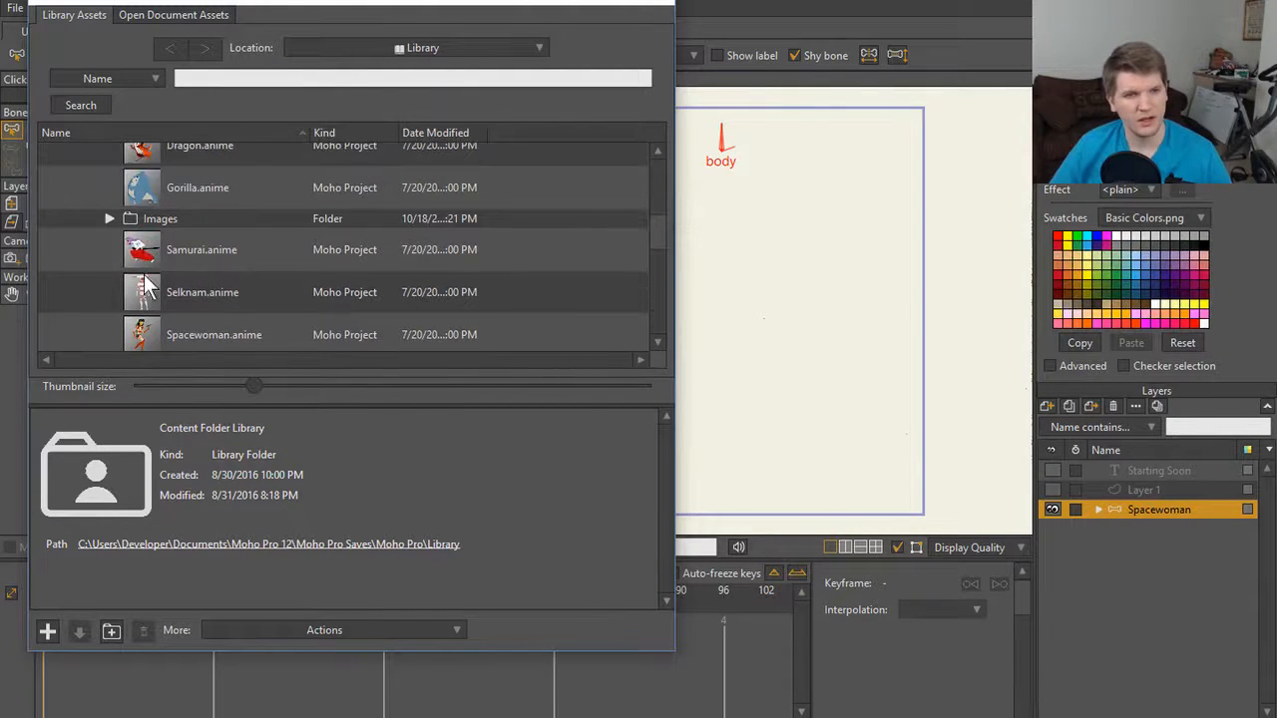
{"action": "left_click", "coordinate": [662, 4]}
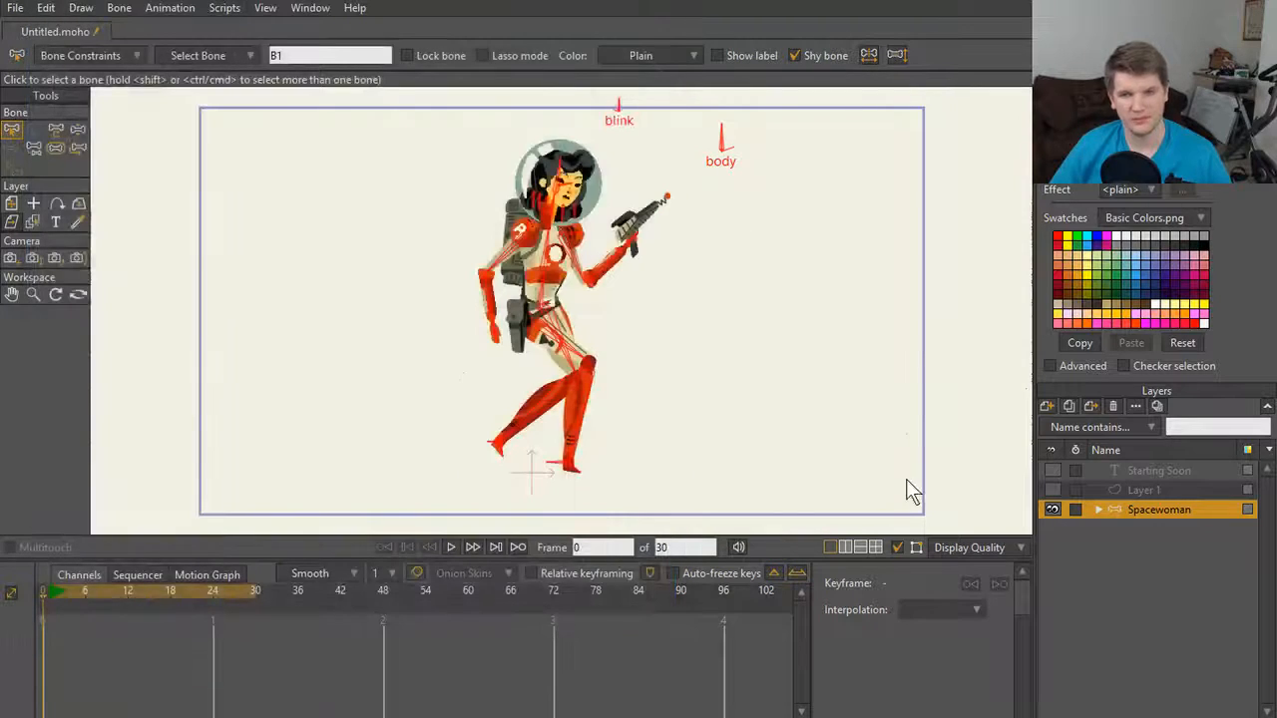
Step: Expand the Spacewoman layer and its arm R group to view their sublayers, and collapse both again
{"action": "scroll", "coordinate": [547, 299], "scroll_direction": "up", "scroll_amount": 3}
{"action": "scroll", "coordinate": [547, 300], "scroll_direction": "up", "scroll_amount": 1}
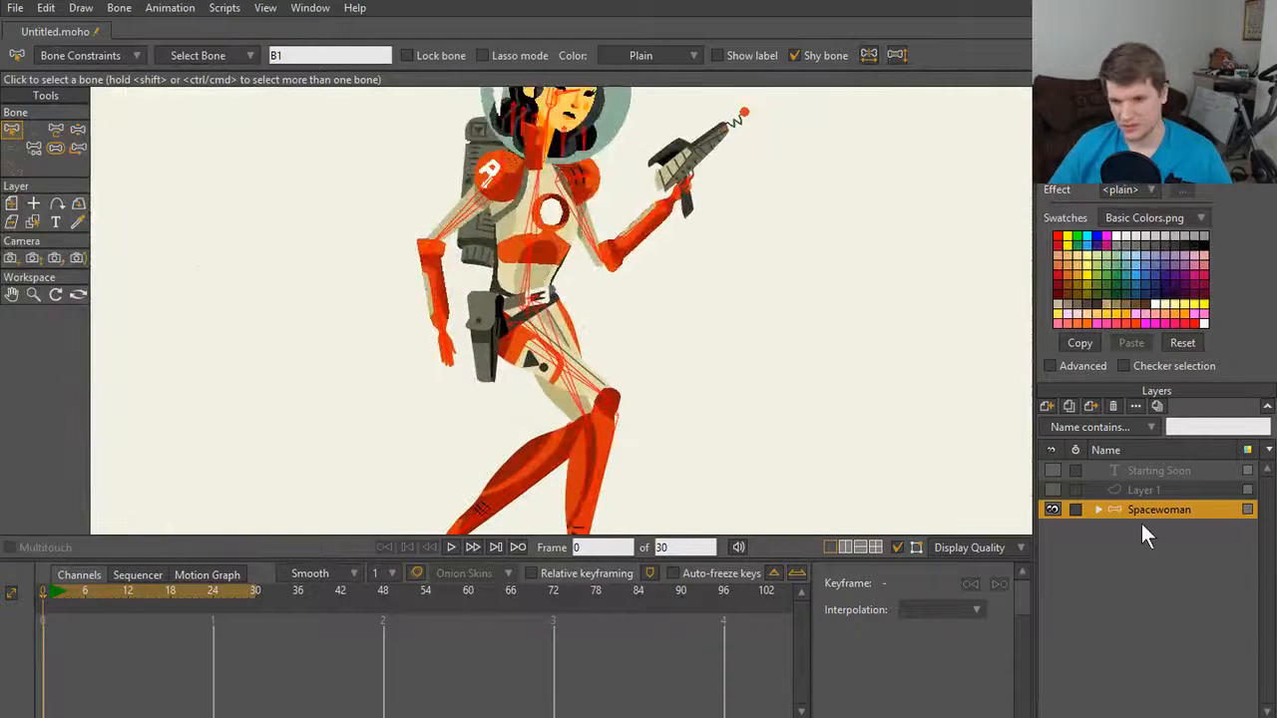
{"action": "left_click", "coordinate": [1099, 510]}
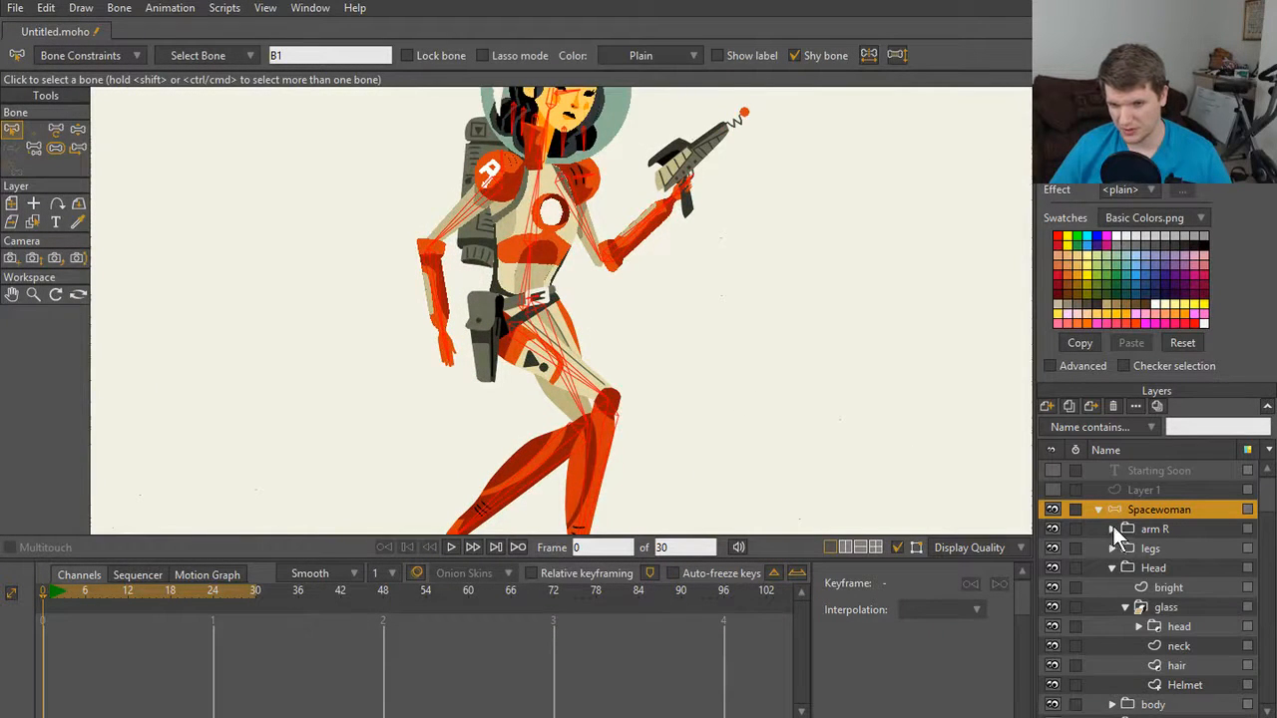
{"action": "left_click", "coordinate": [1112, 527]}
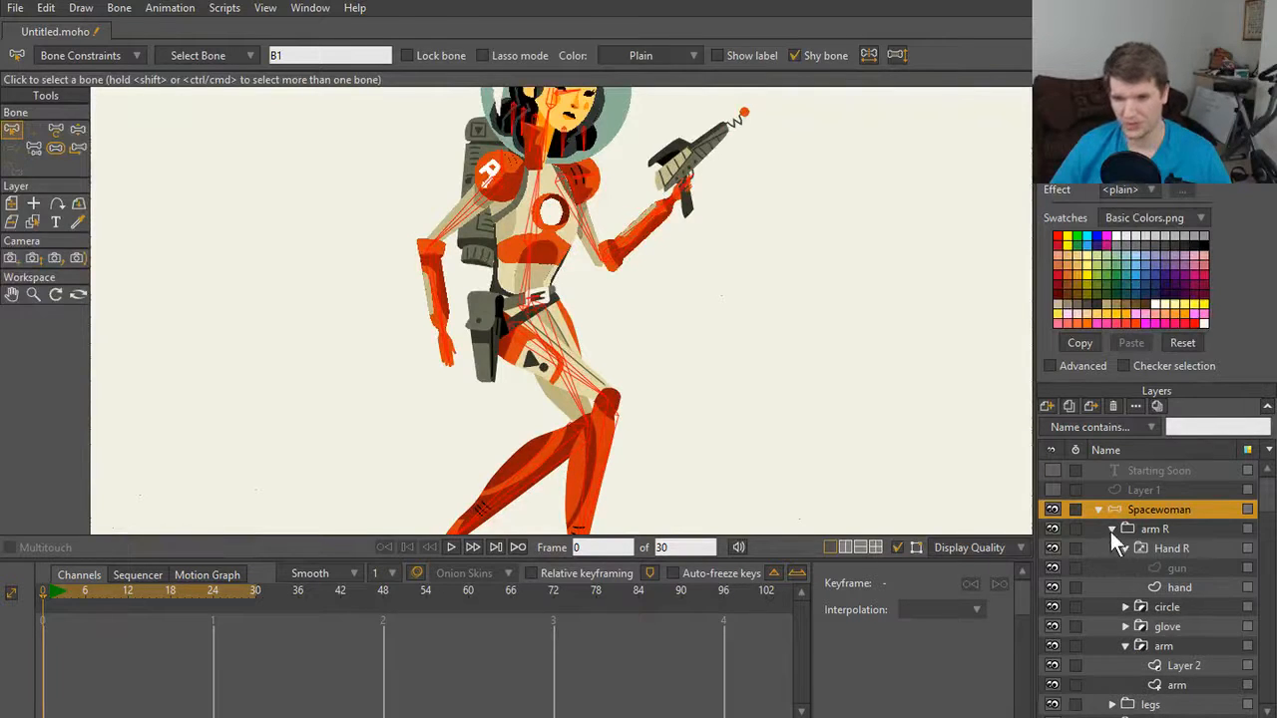
{"action": "left_click", "coordinate": [1113, 529]}
{"action": "left_click", "coordinate": [1098, 510]}
{"action": "key", "text": "ctrl+r"}
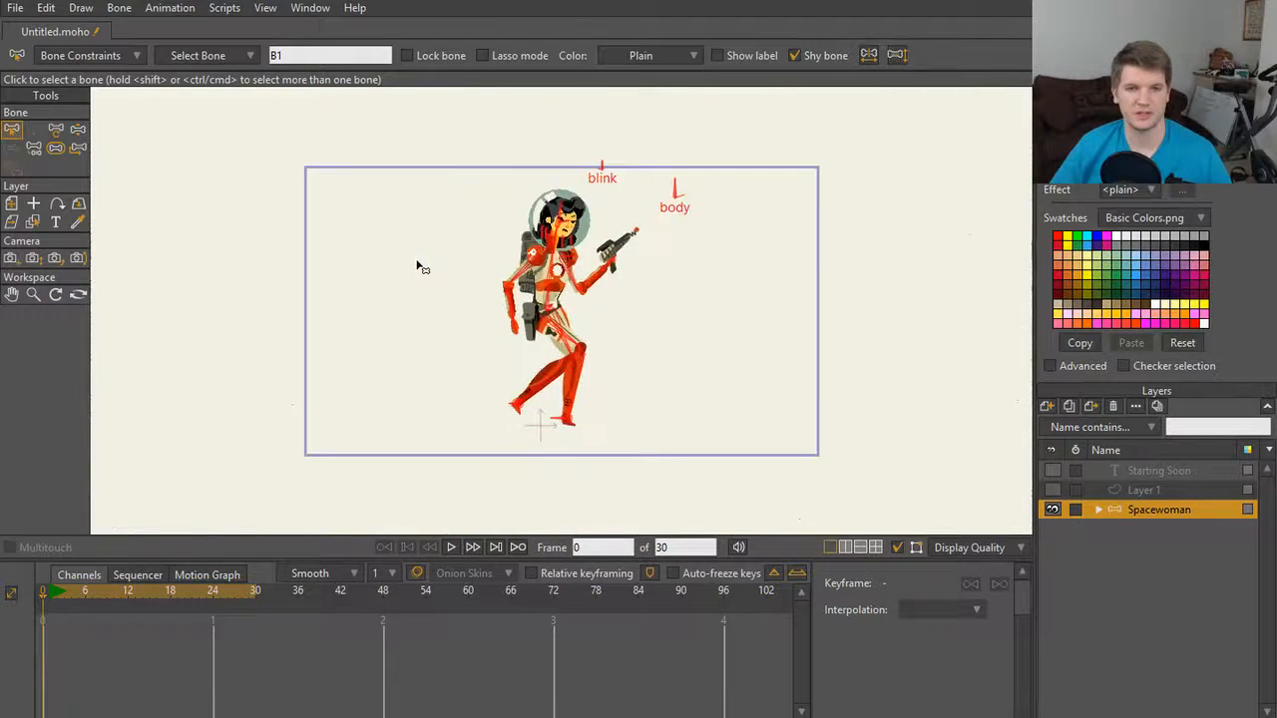
Step: Activate the Bone Strength tool and examine the bones' influence areas around the waist and belt
{"action": "scroll", "coordinate": [417, 268], "scroll_direction": "up", "scroll_amount": 3}
{"action": "key", "text": "s"}
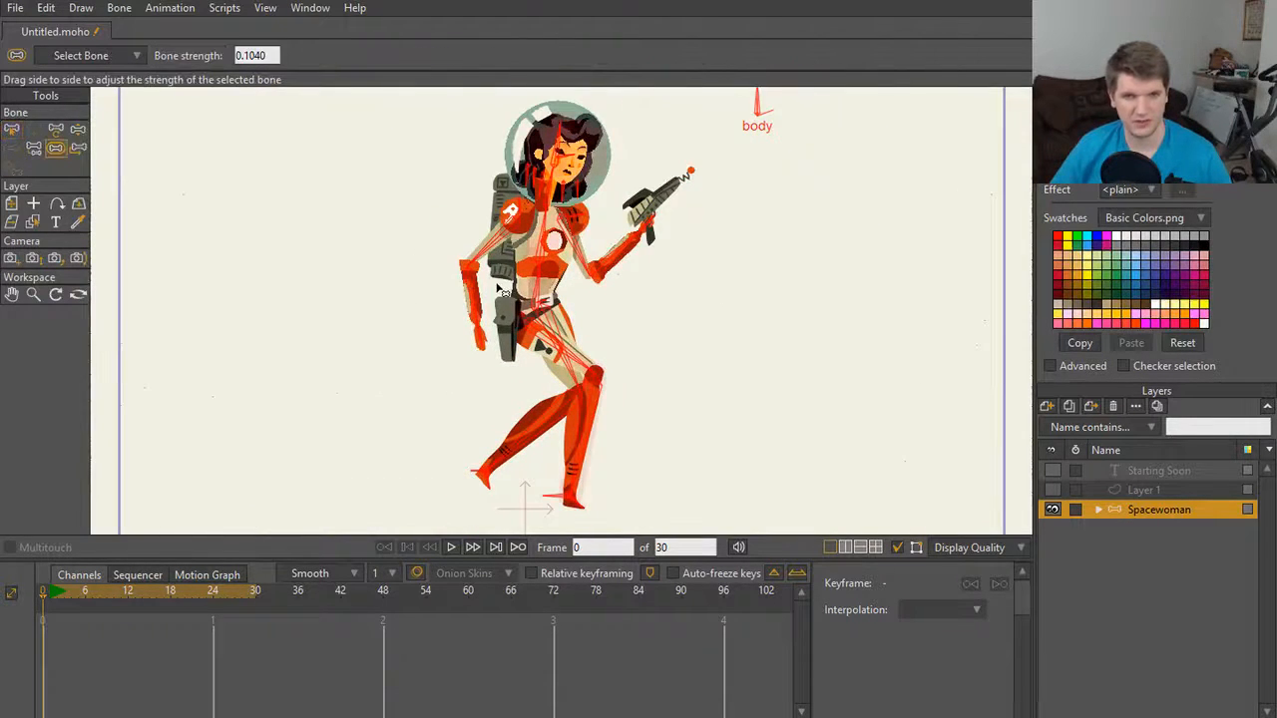
{"action": "scroll", "coordinate": [499, 289], "scroll_direction": "up", "scroll_amount": 1}
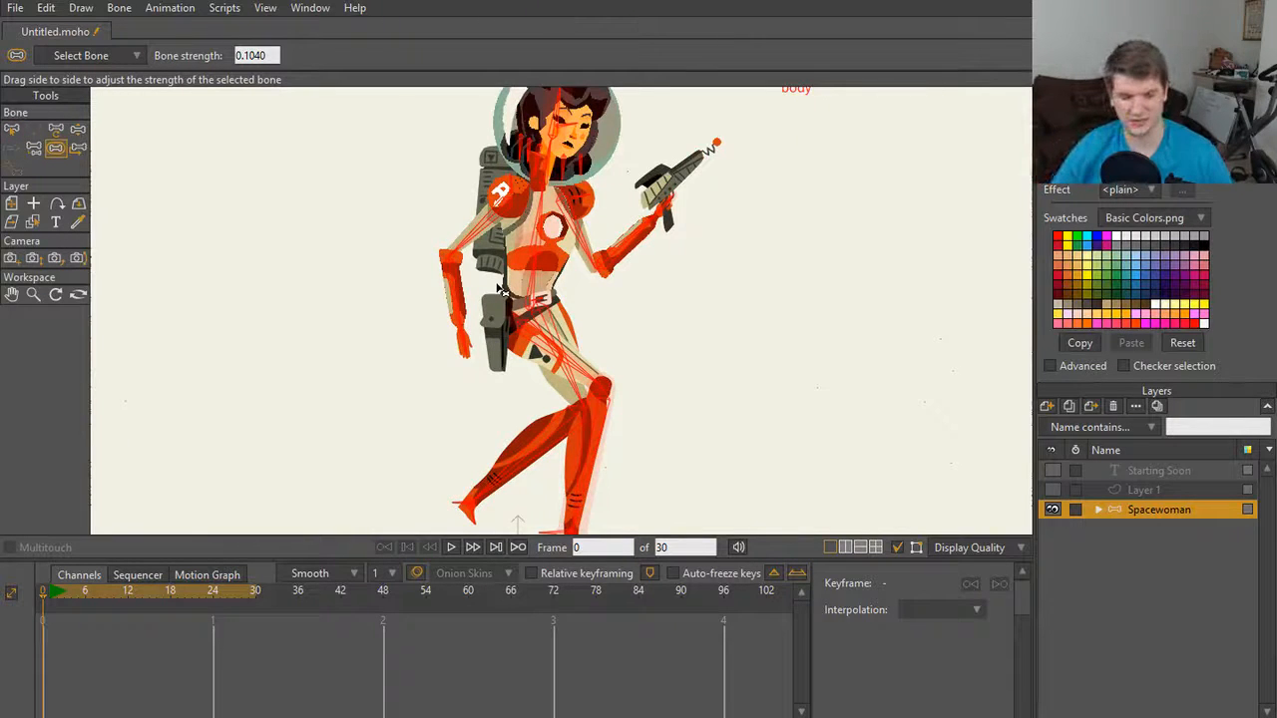
{"action": "scroll", "coordinate": [499, 289], "scroll_direction": "up", "scroll_amount": 4}
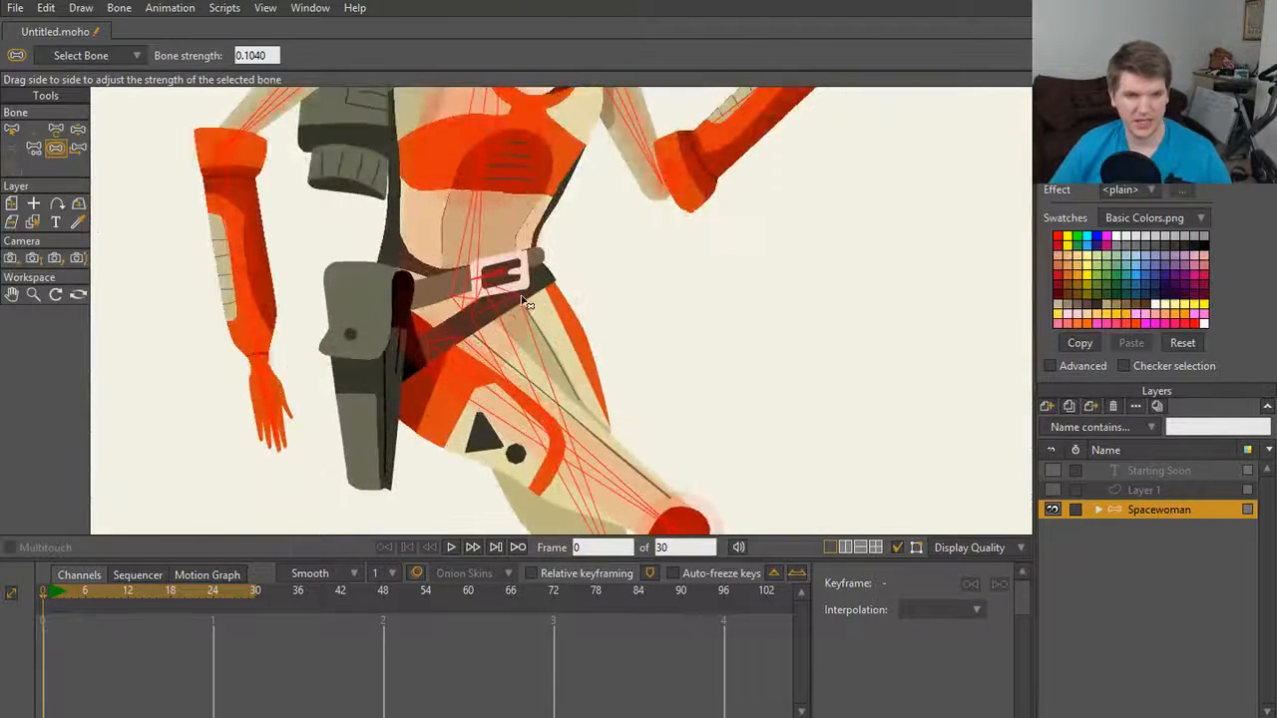
{"action": "scroll", "coordinate": [525, 302], "scroll_direction": "up", "scroll_amount": 4}
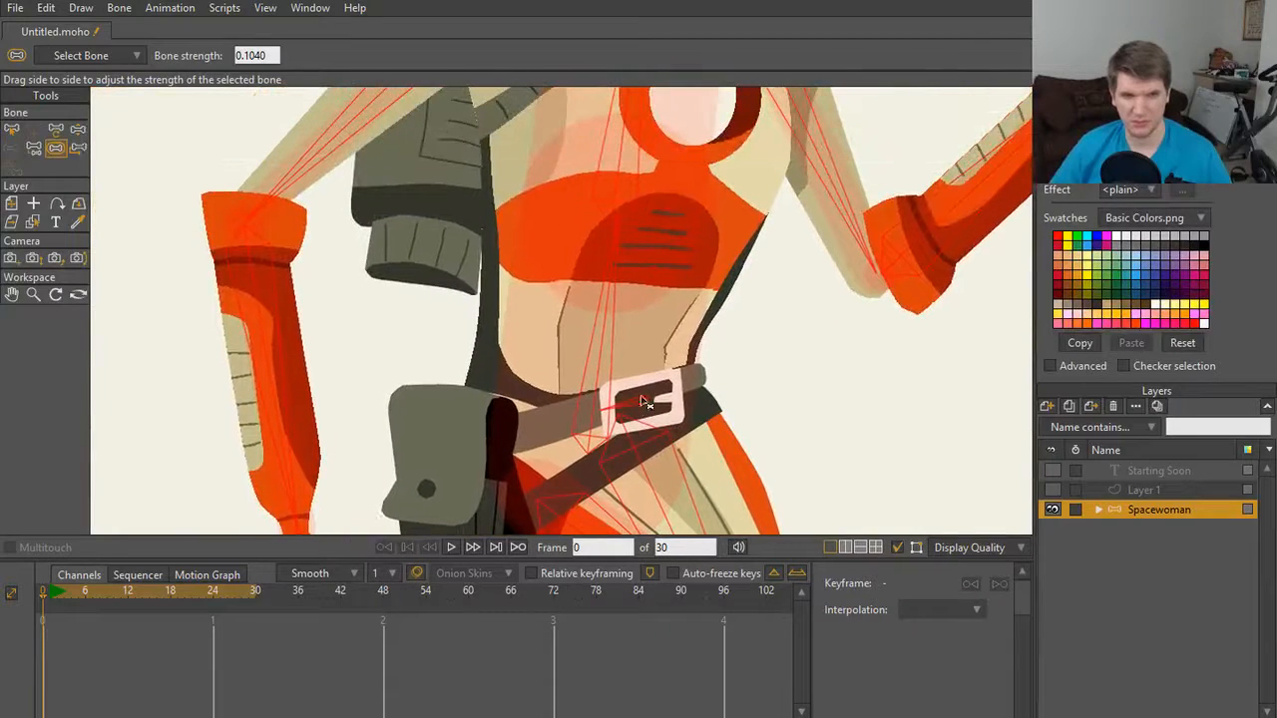
{"action": "scroll", "coordinate": [660, 299], "scroll_direction": "up", "scroll_amount": 3}
{"action": "scroll", "coordinate": [662, 301], "scroll_direction": "down", "scroll_amount": 4}
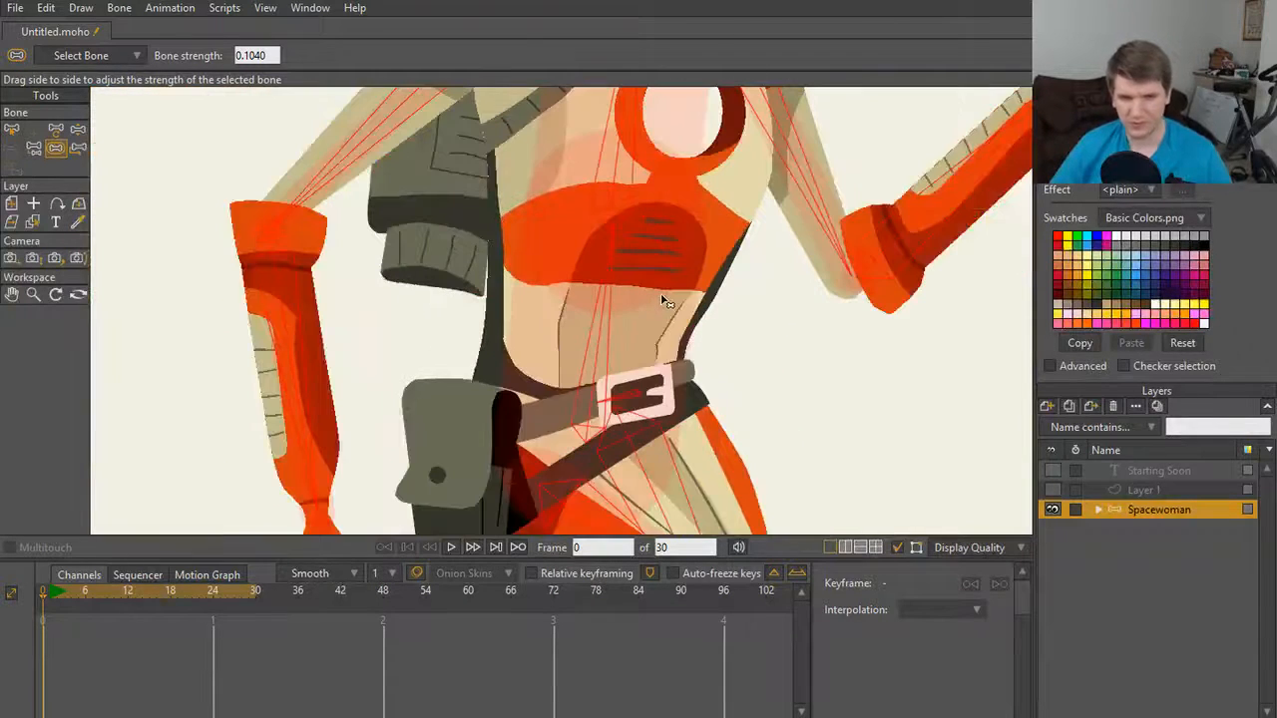
{"action": "scroll", "coordinate": [664, 300], "scroll_direction": "down", "scroll_amount": 1}
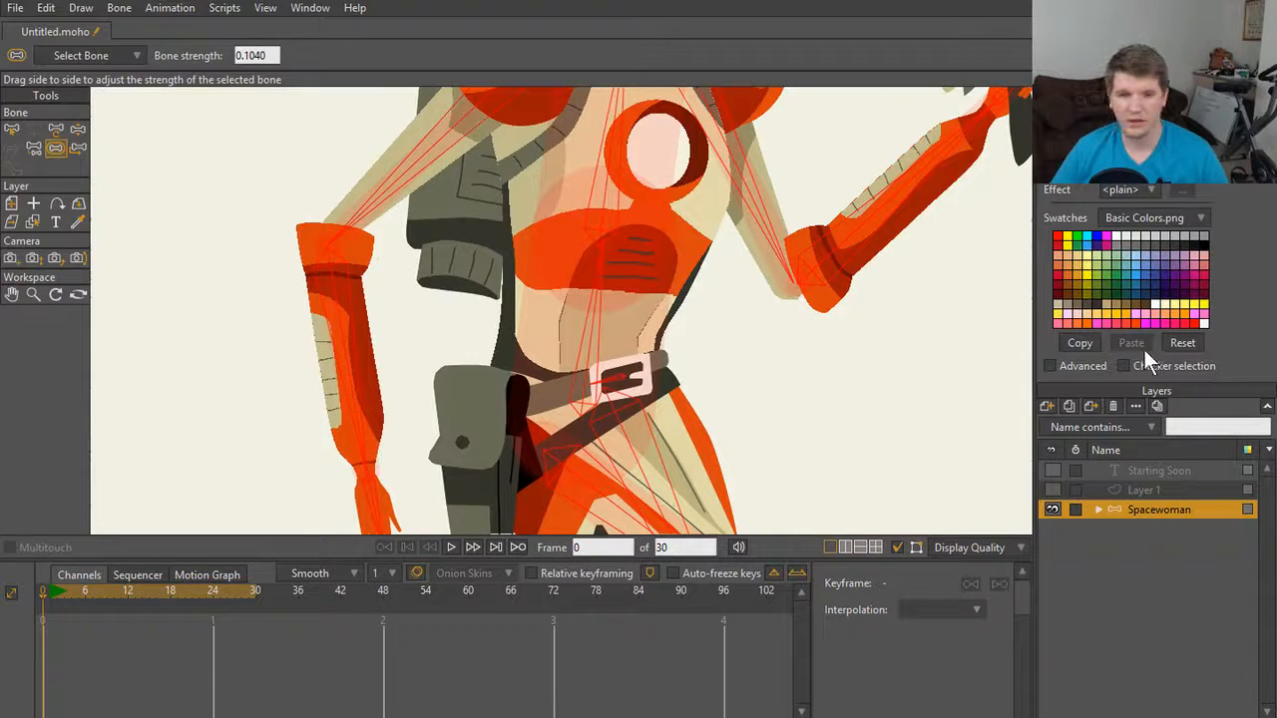
Step: Inspect the bone strength areas from the shoulders down through the torso to the hips
{"action": "scroll", "coordinate": [429, 369], "scroll_direction": "up", "scroll_amount": 5}
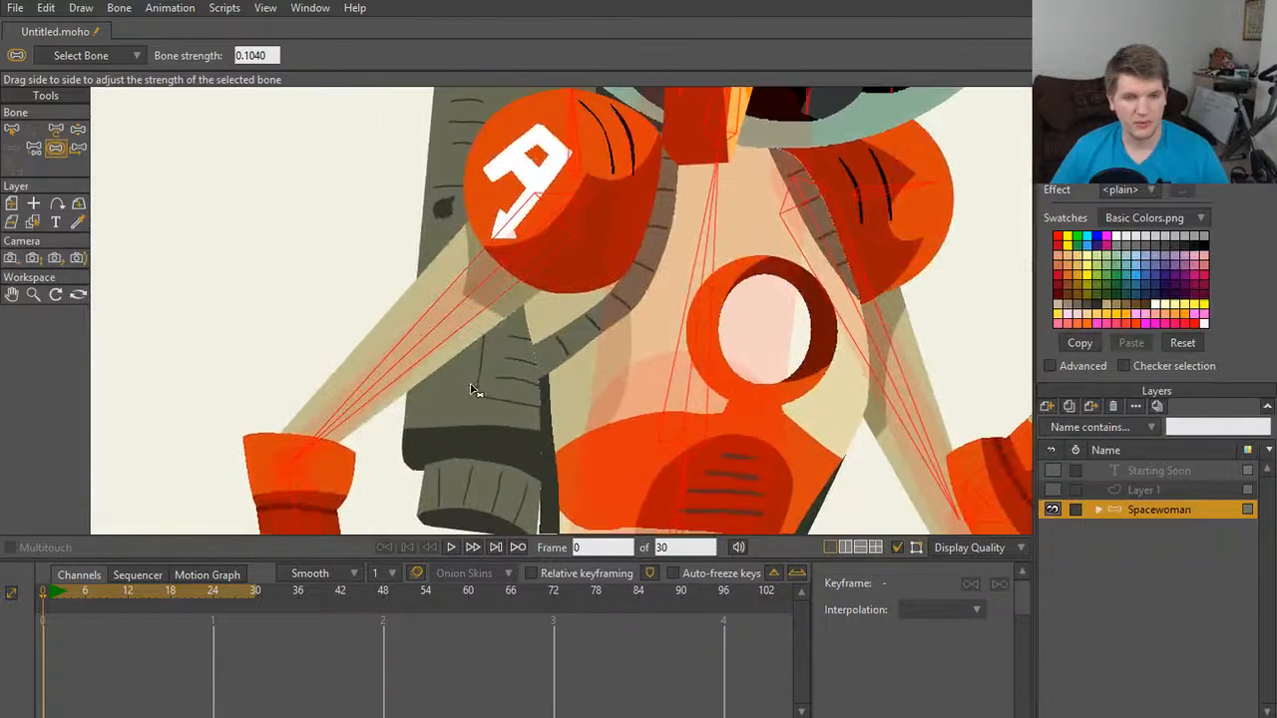
{"action": "scroll", "coordinate": [559, 265], "scroll_direction": "down", "scroll_amount": 2}
{"action": "left_click_drag", "start_coordinate": [640, 425], "coordinate": [591, 247]}
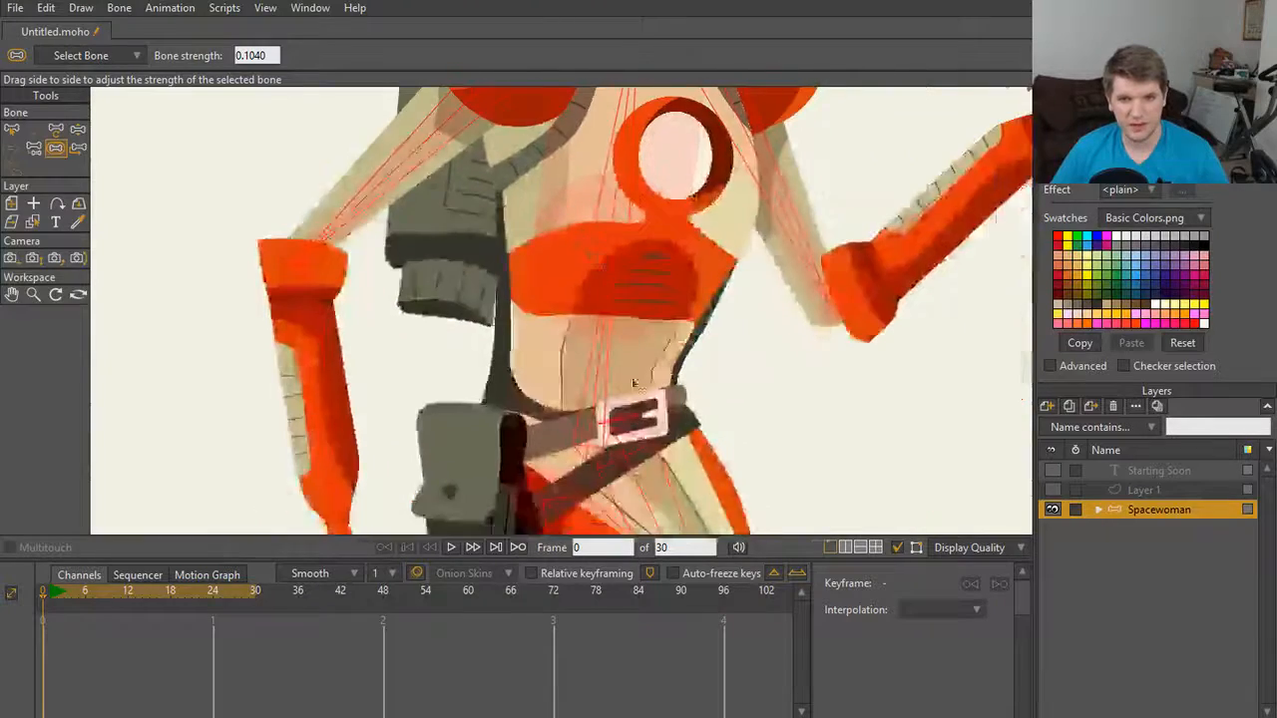
{"action": "left_click_drag", "start_coordinate": [632, 381], "coordinate": [619, 204]}
{"action": "left_click_drag", "start_coordinate": [614, 428], "coordinate": [533, 261]}
{"action": "left_click_drag", "start_coordinate": [599, 363], "coordinate": [580, 303]}
{"action": "left_click_drag", "start_coordinate": [551, 239], "coordinate": [689, 563]}
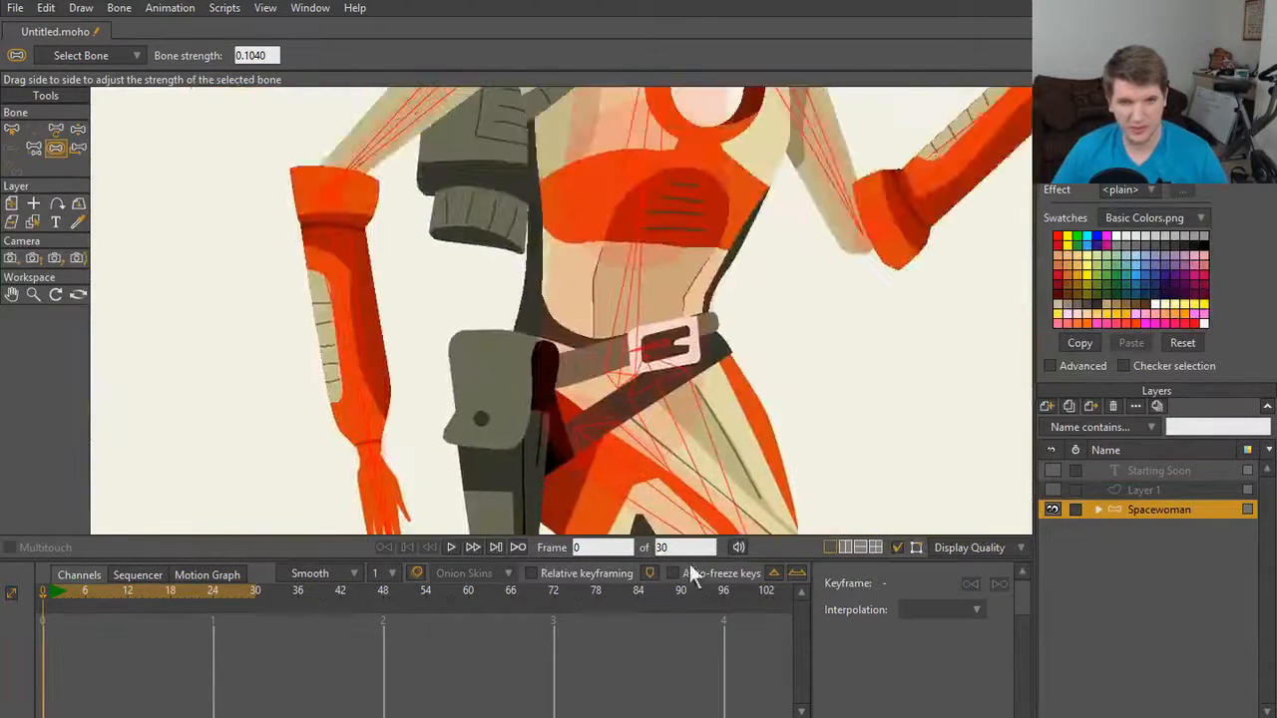
{"action": "left_click_drag", "start_coordinate": [635, 362], "coordinate": [640, 391]}
{"action": "scroll", "coordinate": [634, 367], "scroll_direction": "up", "scroll_amount": 2}
{"action": "scroll", "coordinate": [644, 378], "scroll_direction": "down", "scroll_amount": 3}
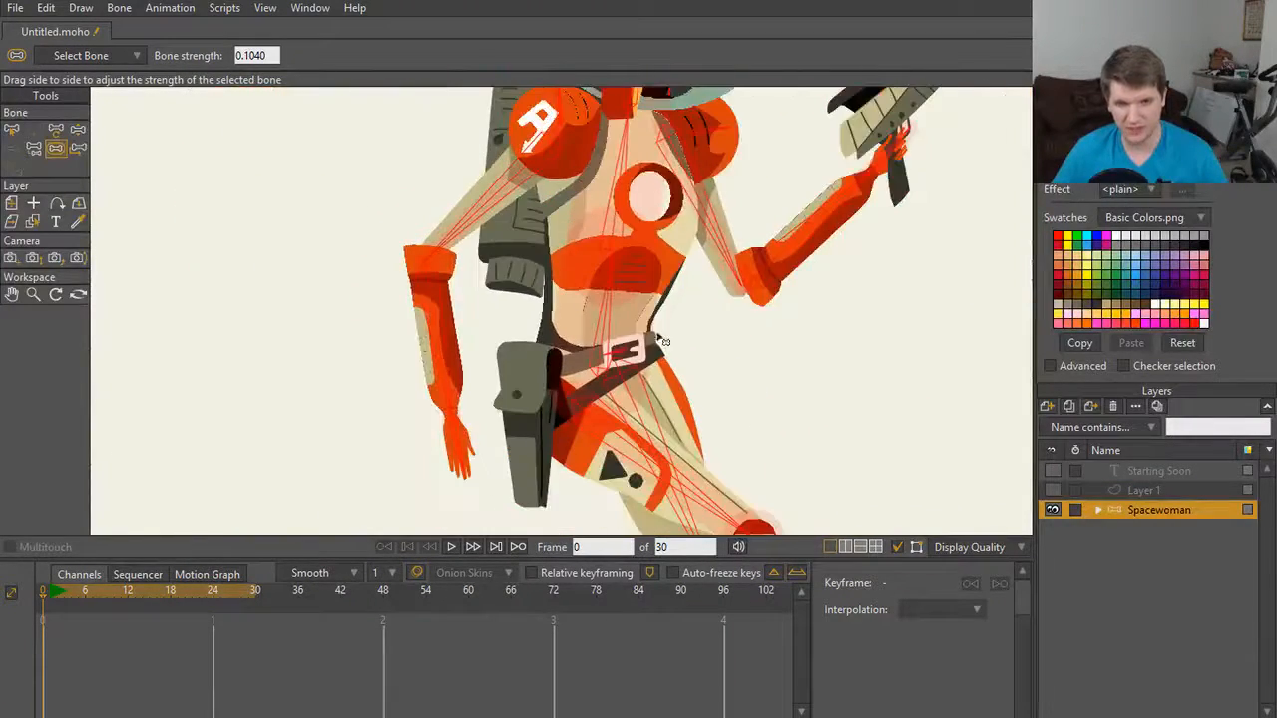
Step: Show the rig's parent links with the Reparent Bone tool and examine them across the torso, hips and arms
{"action": "key", "text": "z"}
{"action": "scroll", "coordinate": [644, 381], "scroll_direction": "down", "scroll_amount": 3}
{"action": "left_click_drag", "start_coordinate": [642, 365], "coordinate": [591, 394]}
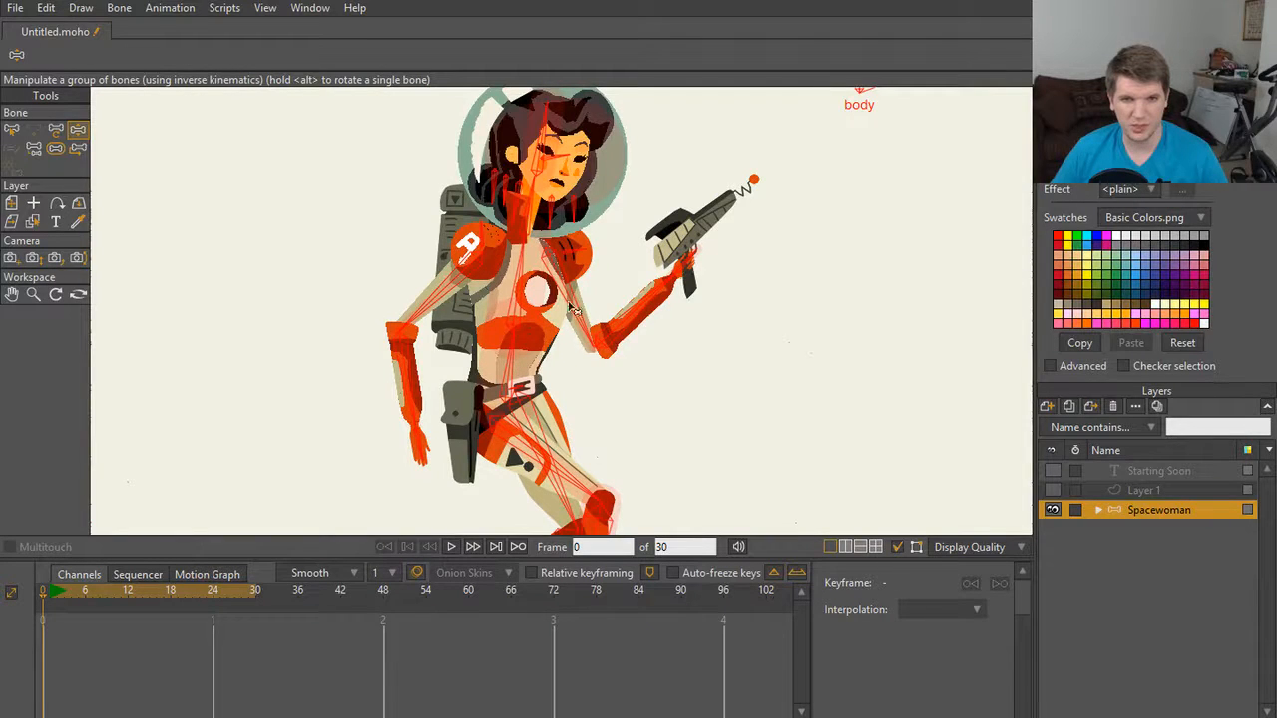
{"action": "left_click", "coordinate": [34, 148]}
{"action": "scroll", "coordinate": [394, 358], "scroll_direction": "up", "scroll_amount": 5}
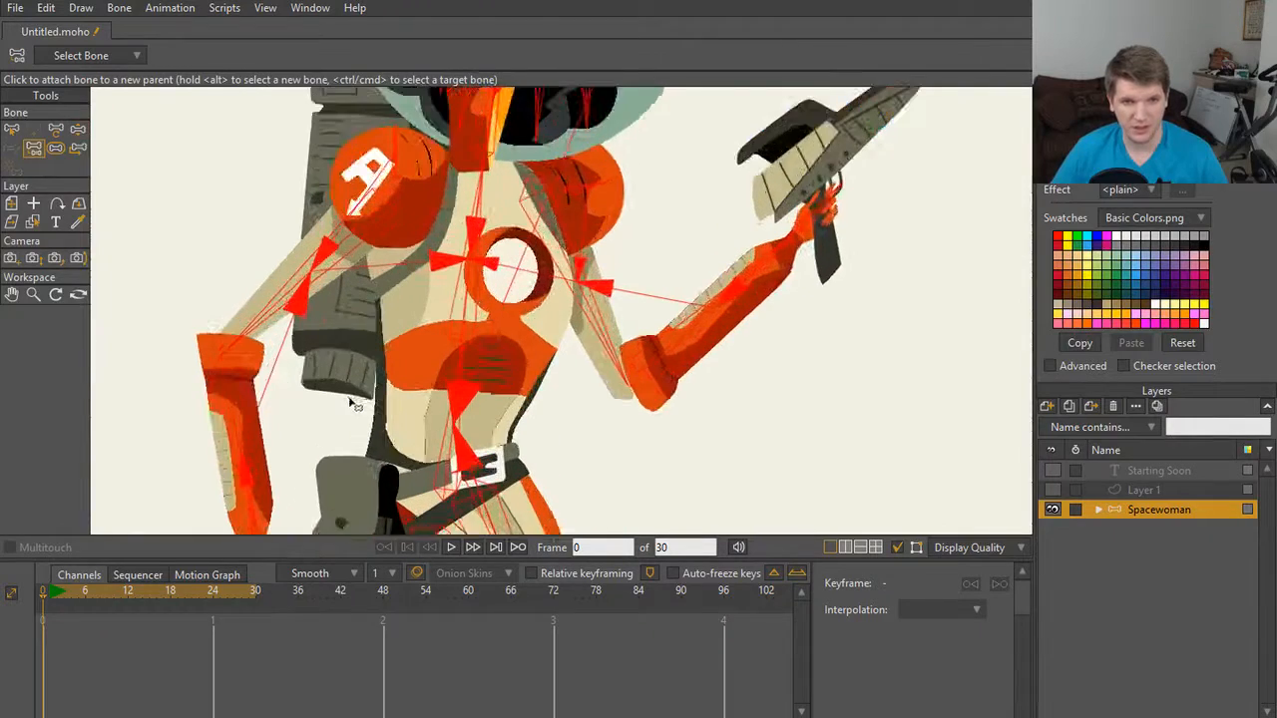
{"action": "scroll", "coordinate": [394, 357], "scroll_direction": "up", "scroll_amount": 4}
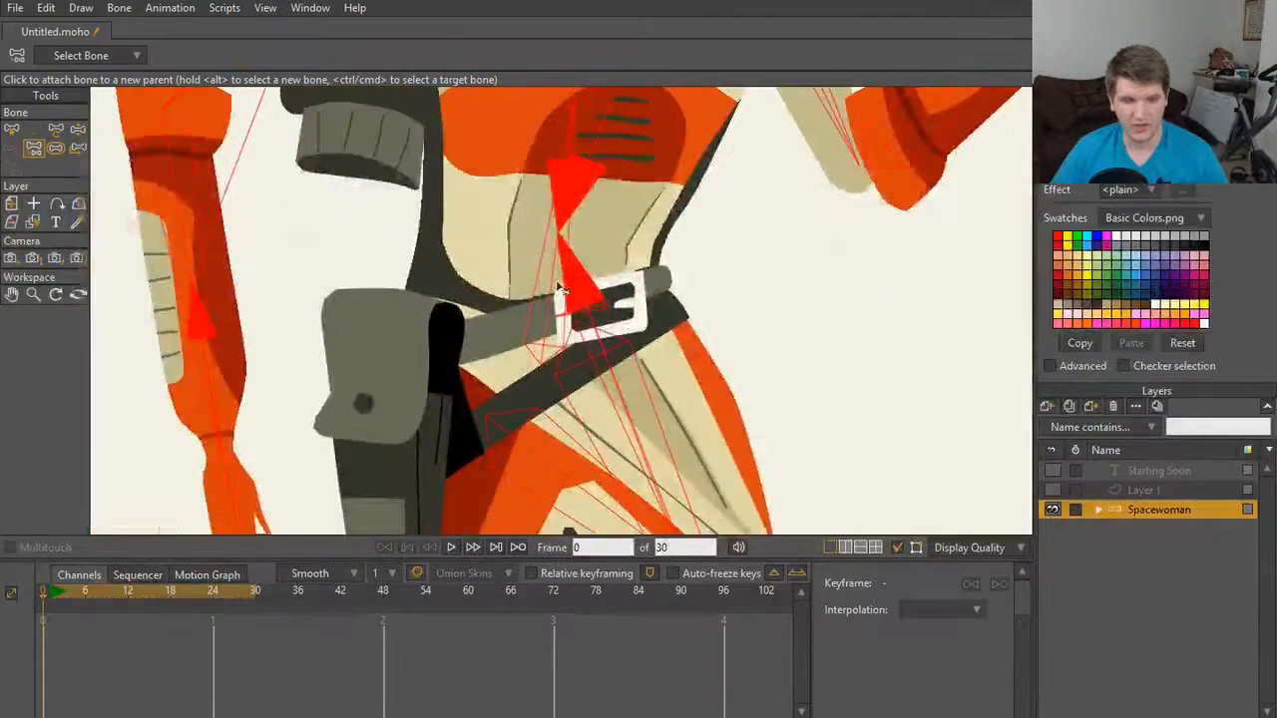
{"action": "scroll", "coordinate": [503, 257], "scroll_direction": "down", "scroll_amount": 6}
{"action": "left_click_drag", "start_coordinate": [504, 258], "coordinate": [486, 387]}
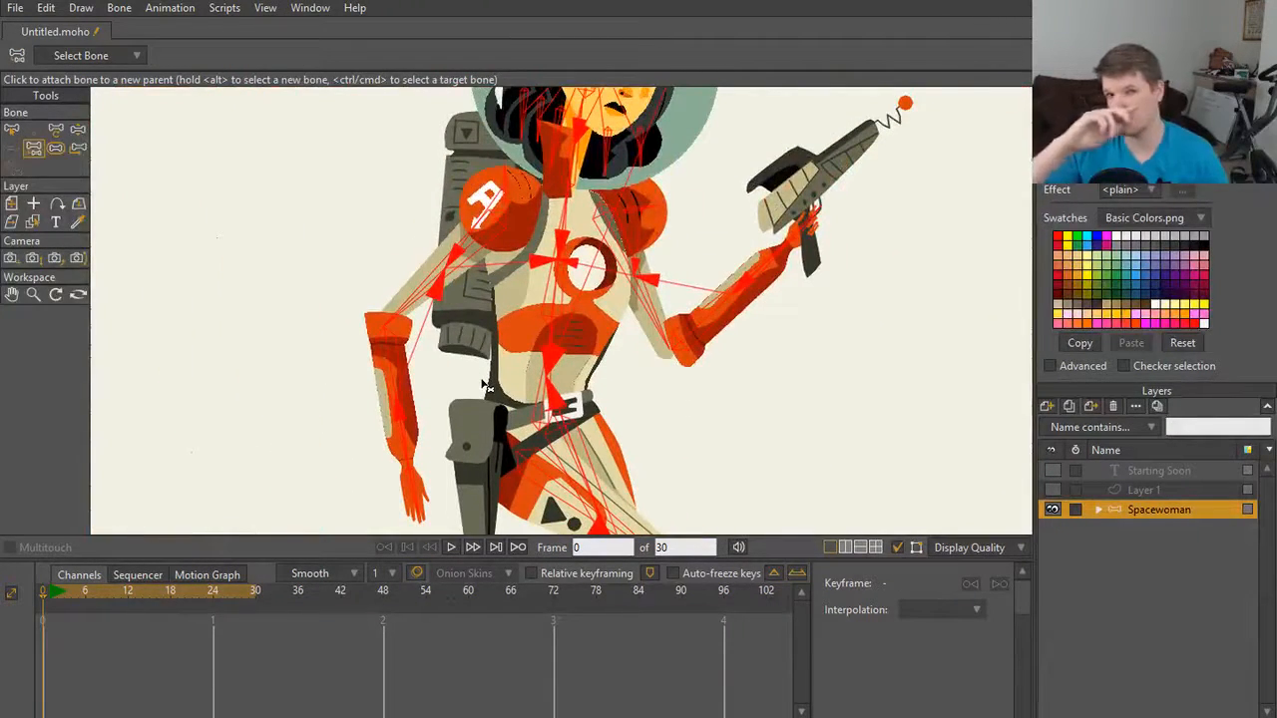
{"action": "scroll", "coordinate": [485, 387], "scroll_direction": "down", "scroll_amount": 1}
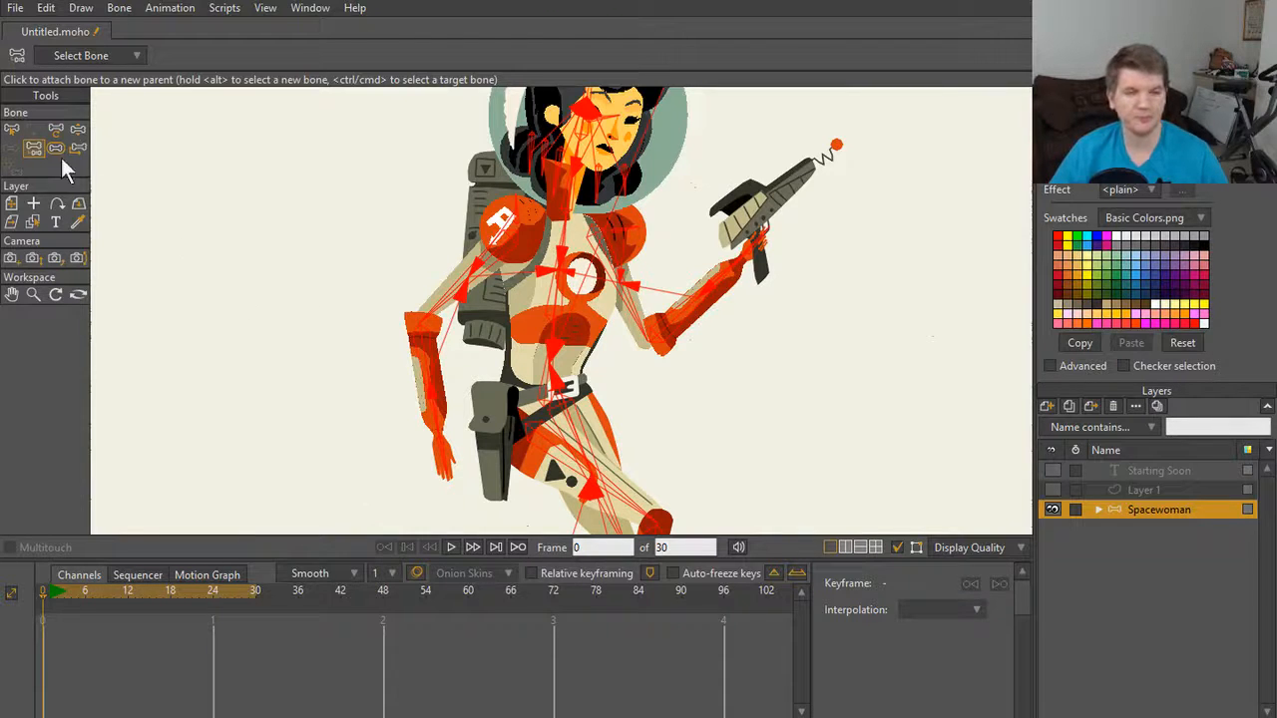
Step: Pull the bones around the hips with Manipulate Bones to test how the waist and legs bend
{"action": "key", "text": "z"}
{"action": "scroll", "coordinate": [541, 408], "scroll_direction": "up", "scroll_amount": 2}
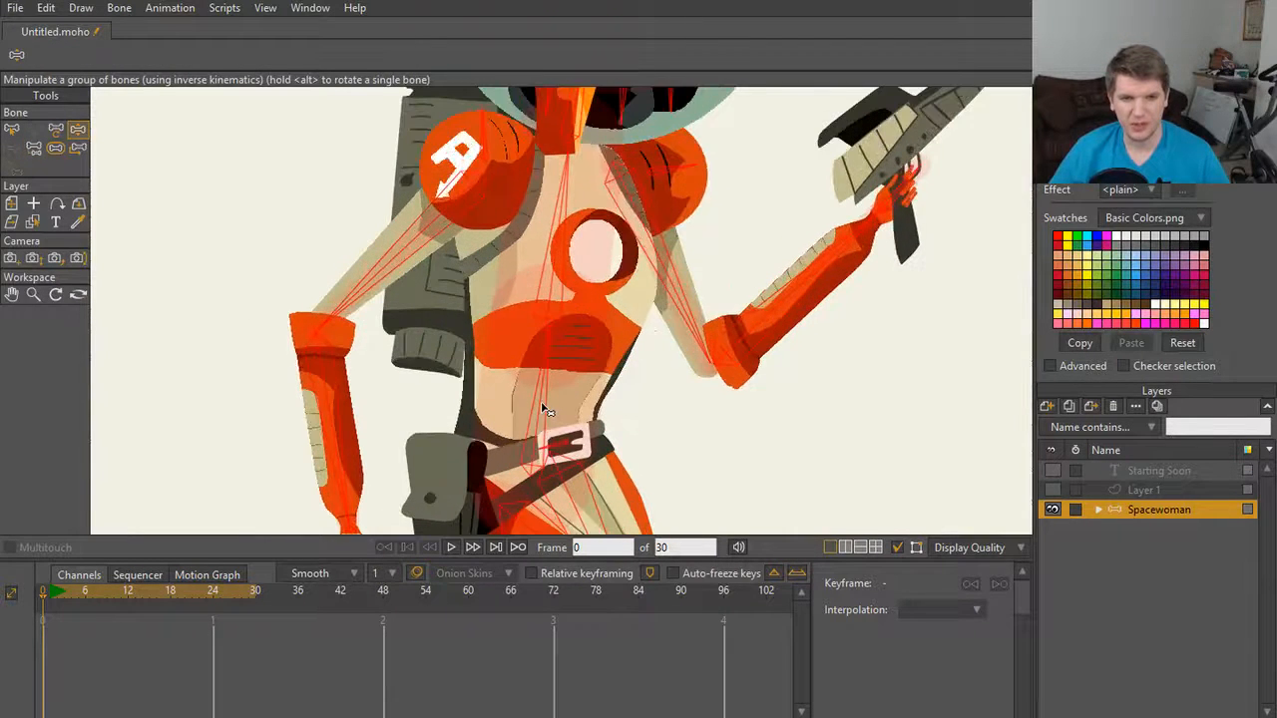
{"action": "scroll", "coordinate": [654, 409], "scroll_direction": "down", "scroll_amount": 4}
{"action": "left_click_drag", "start_coordinate": [654, 409], "coordinate": [632, 293]}
{"action": "scroll", "coordinate": [633, 293], "scroll_direction": "up", "scroll_amount": 4}
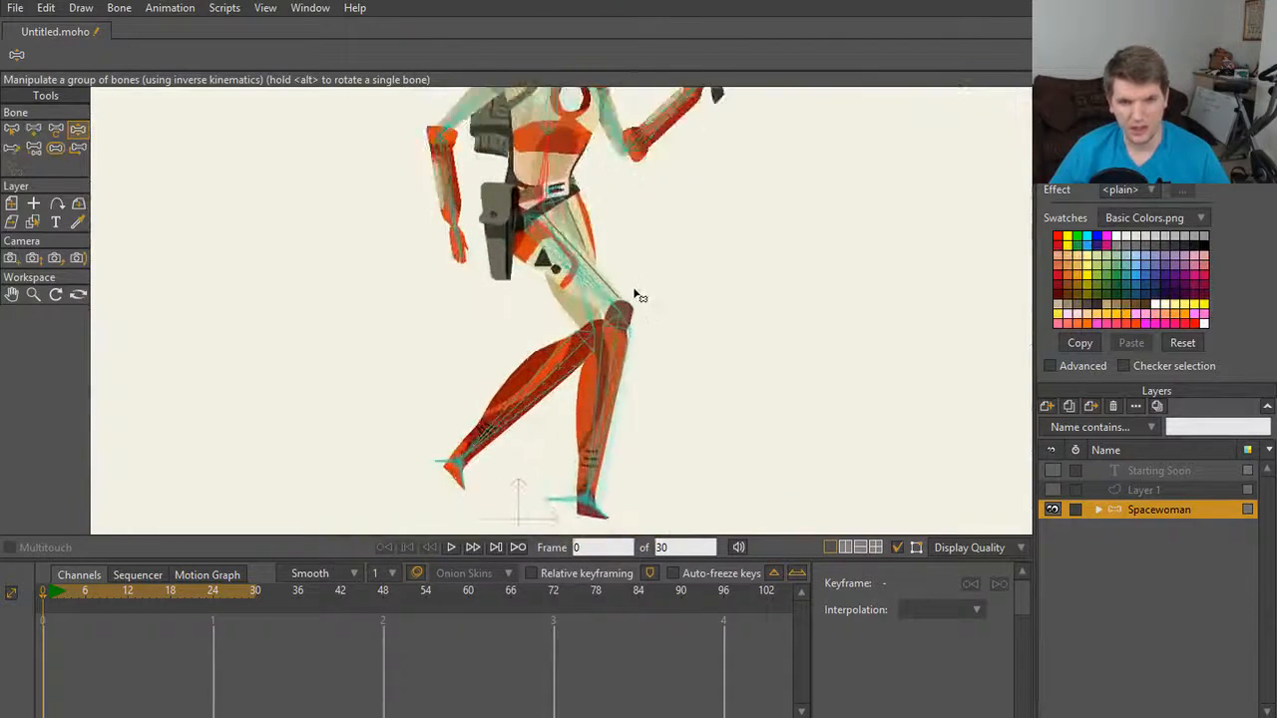
{"action": "left_click_drag", "start_coordinate": [557, 214], "coordinate": [589, 287]}
{"action": "left_click_drag", "start_coordinate": [564, 242], "coordinate": [509, 268]}
{"action": "scroll", "coordinate": [671, 319], "scroll_direction": "down", "scroll_amount": 7}
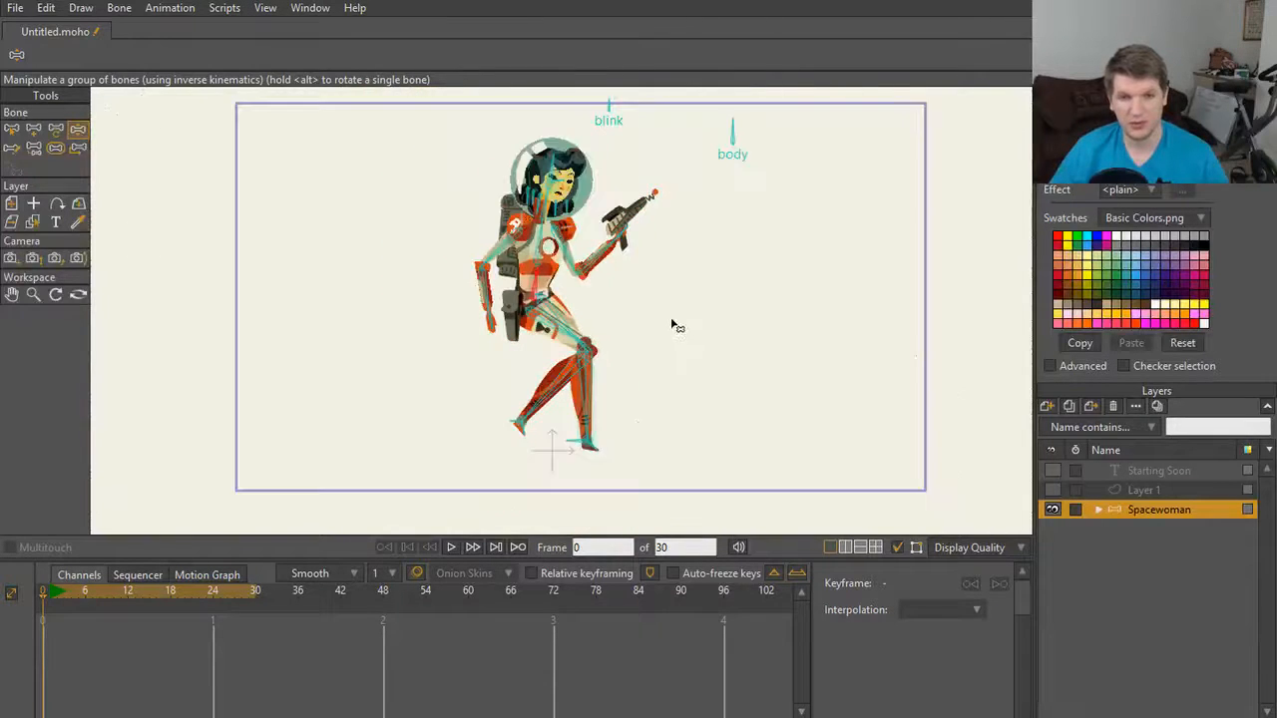
Step: Pull the lower torso bone just above the belt to test how the upper body follows
{"action": "left_click_drag", "start_coordinate": [672, 332], "coordinate": [662, 300]}
{"action": "scroll", "coordinate": [654, 311], "scroll_direction": "up", "scroll_amount": 4}
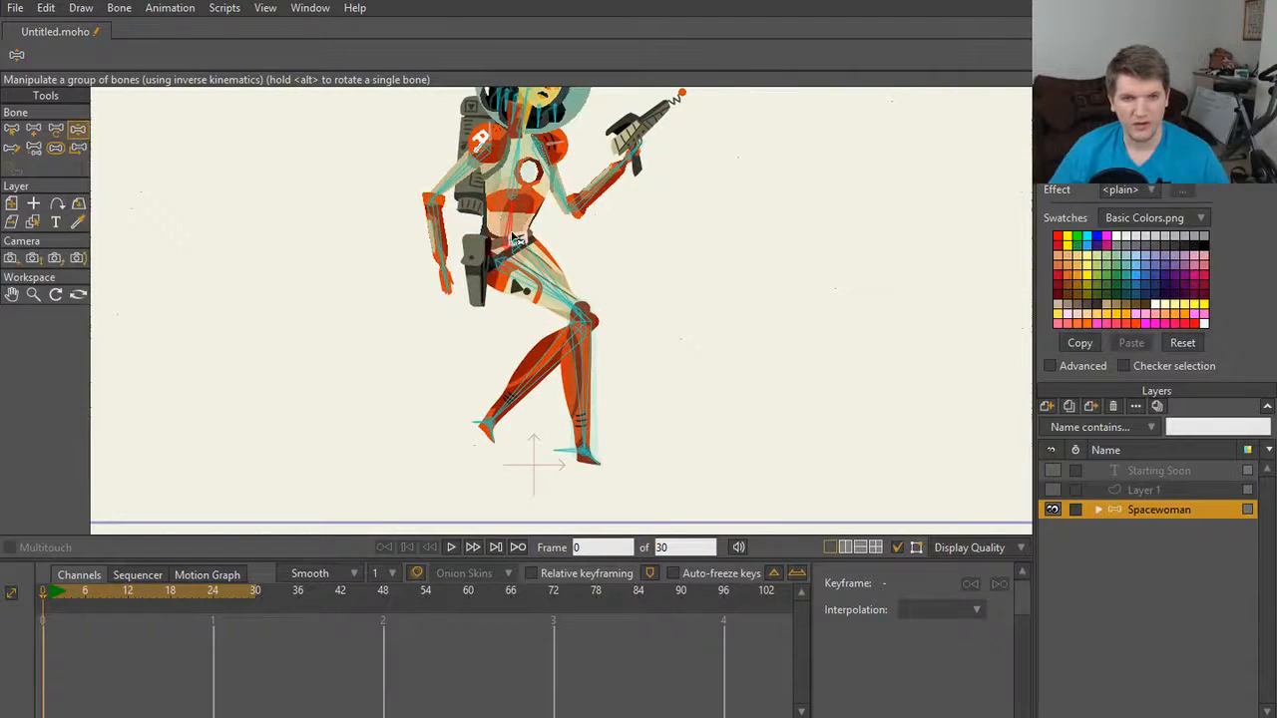
{"action": "left_click_drag", "start_coordinate": [513, 237], "coordinate": [518, 209]}
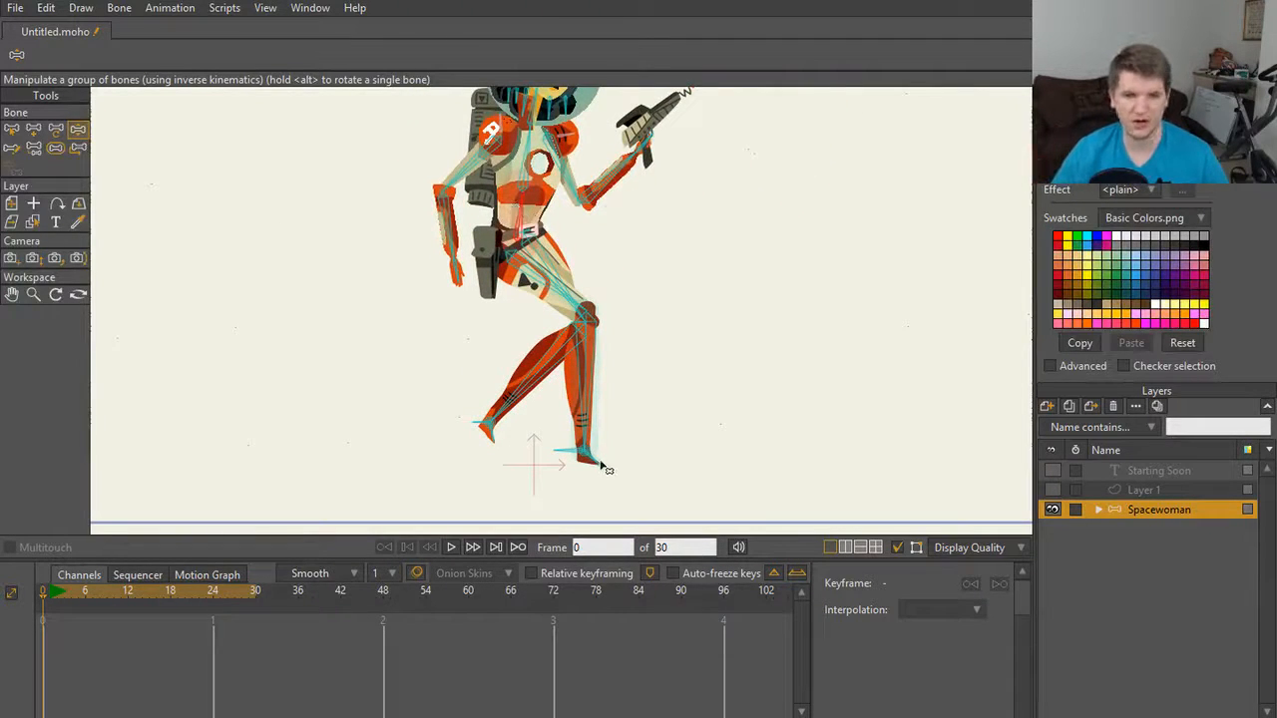
Step: Examine the bones at the standing leg's ankle and foot up close, and compare them with the rear leg's
{"action": "left_click_drag", "start_coordinate": [570, 459], "coordinate": [598, 487]}
{"action": "scroll", "coordinate": [598, 487], "scroll_direction": "up", "scroll_amount": 10}
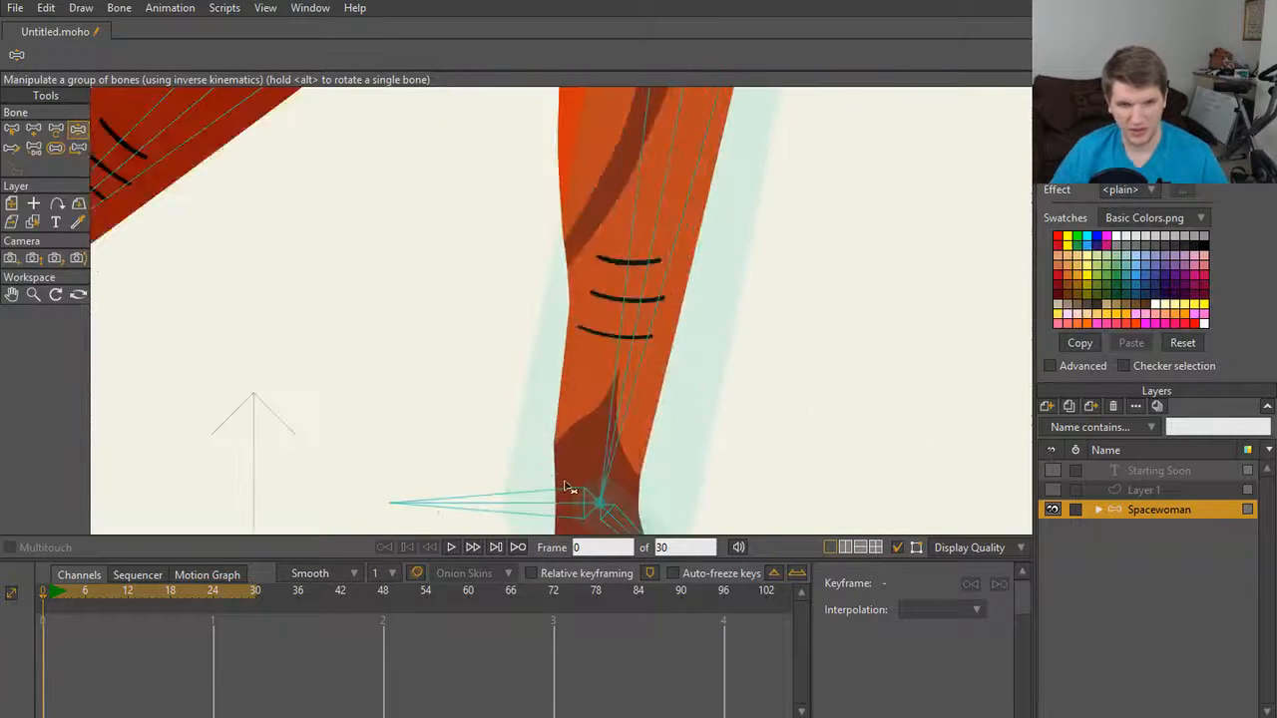
{"action": "scroll", "coordinate": [643, 420], "scroll_direction": "up", "scroll_amount": 3}
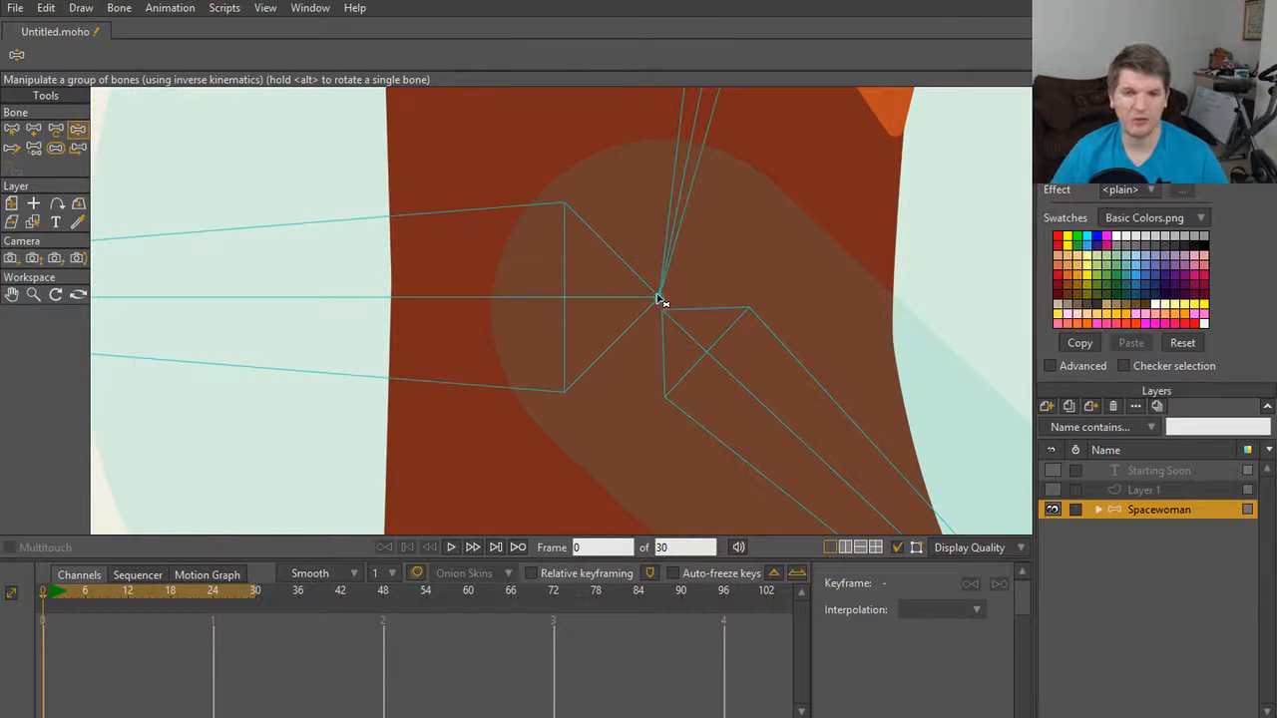
{"action": "scroll", "coordinate": [565, 353], "scroll_direction": "down", "scroll_amount": 10}
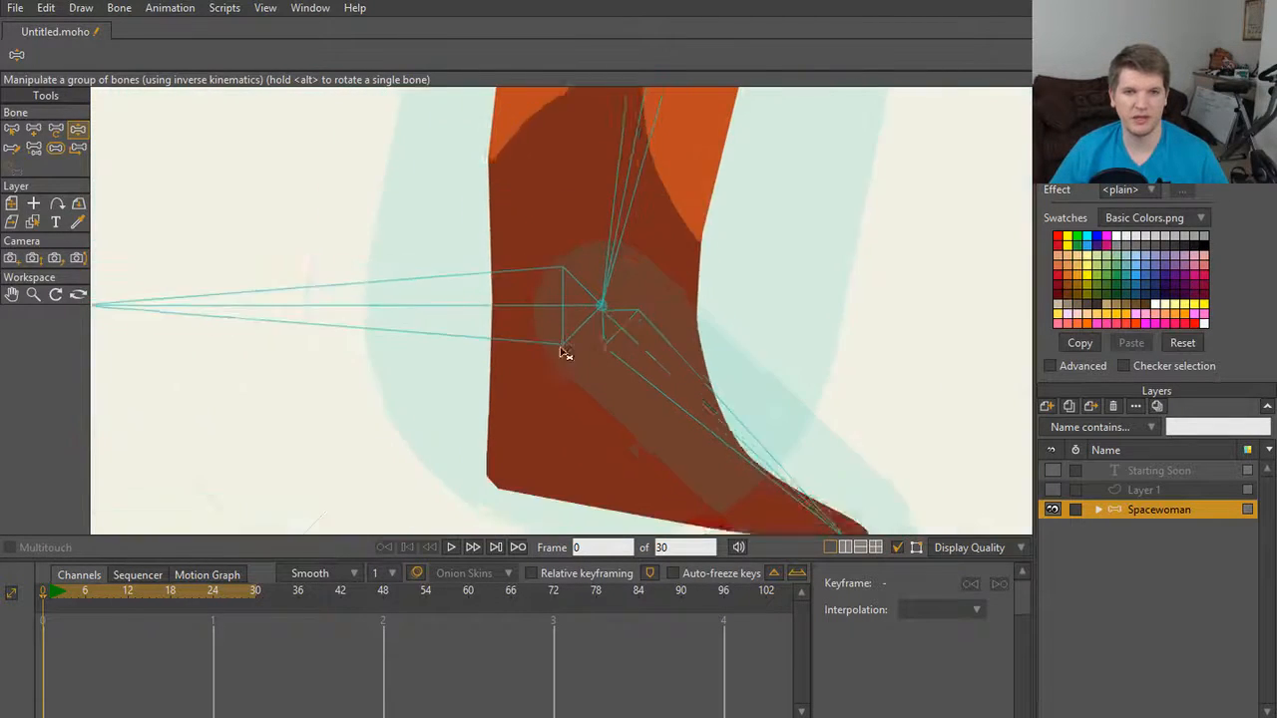
{"action": "scroll", "coordinate": [530, 325], "scroll_direction": "down", "scroll_amount": 3}
{"action": "left_click_drag", "start_coordinate": [529, 344], "coordinate": [566, 390]}
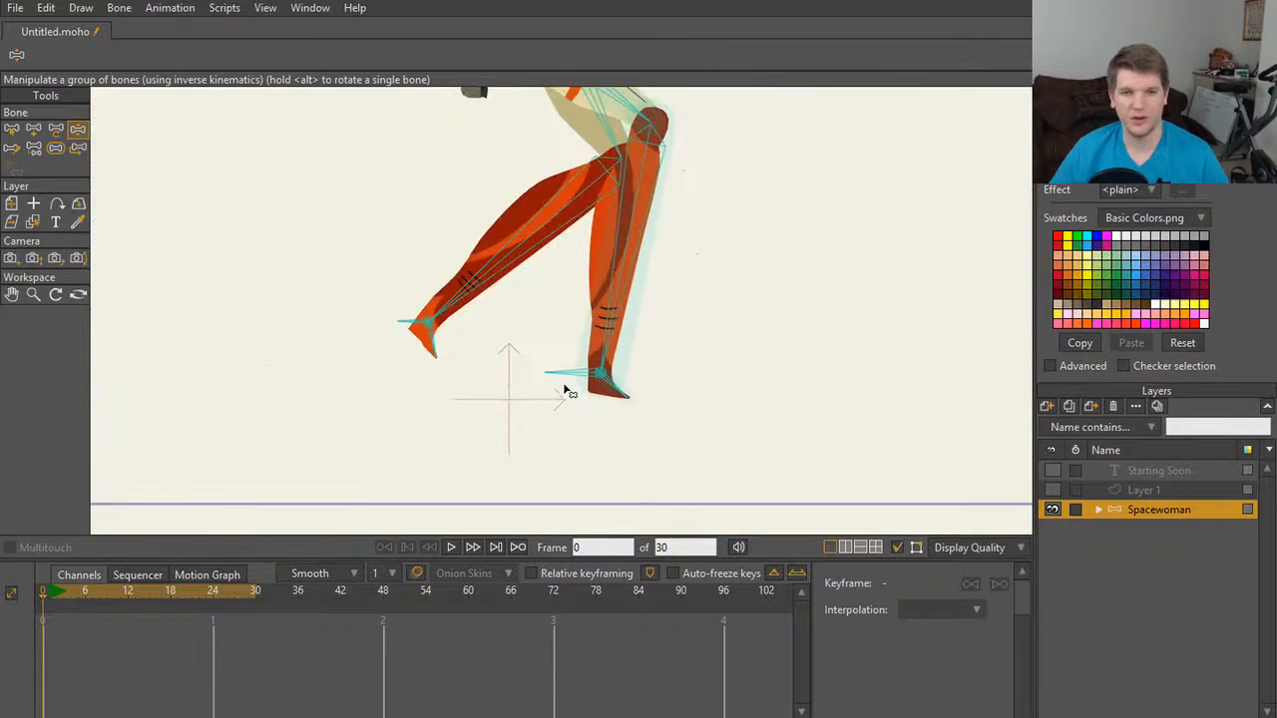
{"action": "left_click_drag", "start_coordinate": [609, 334], "coordinate": [608, 406]}
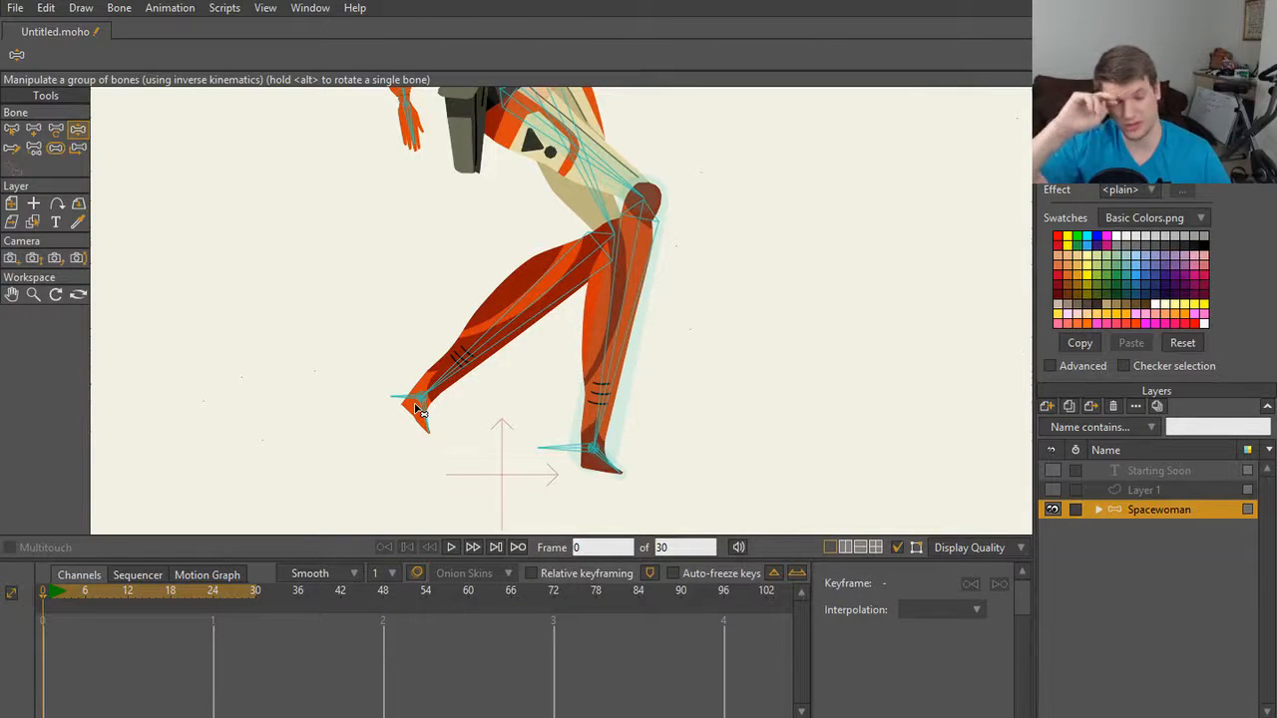
{"action": "scroll", "coordinate": [488, 422], "scroll_direction": "down", "scroll_amount": 3}
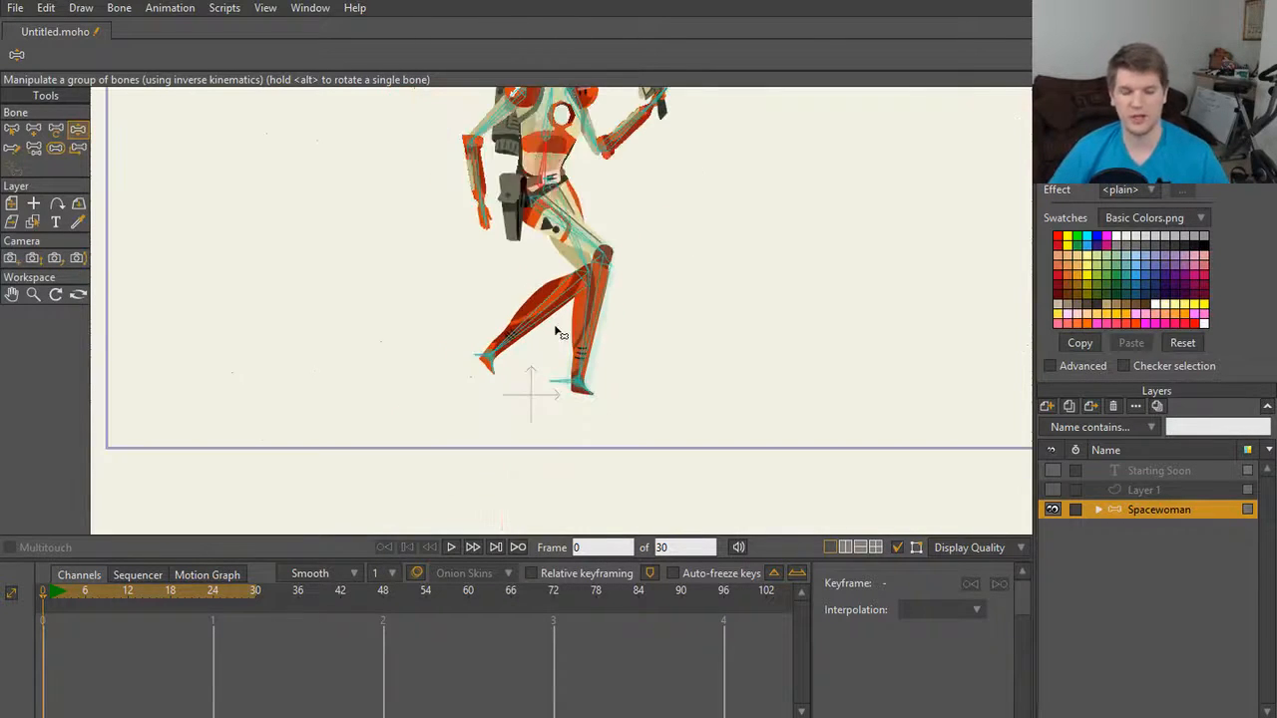
{"action": "scroll", "coordinate": [547, 446], "scroll_direction": "down", "scroll_amount": 1}
Step: Select all bones with the Bone Strength tool active and examine the influence areas around the head, hair and shoulders
{"action": "scroll", "coordinate": [577, 296], "scroll_direction": "up", "scroll_amount": 5}
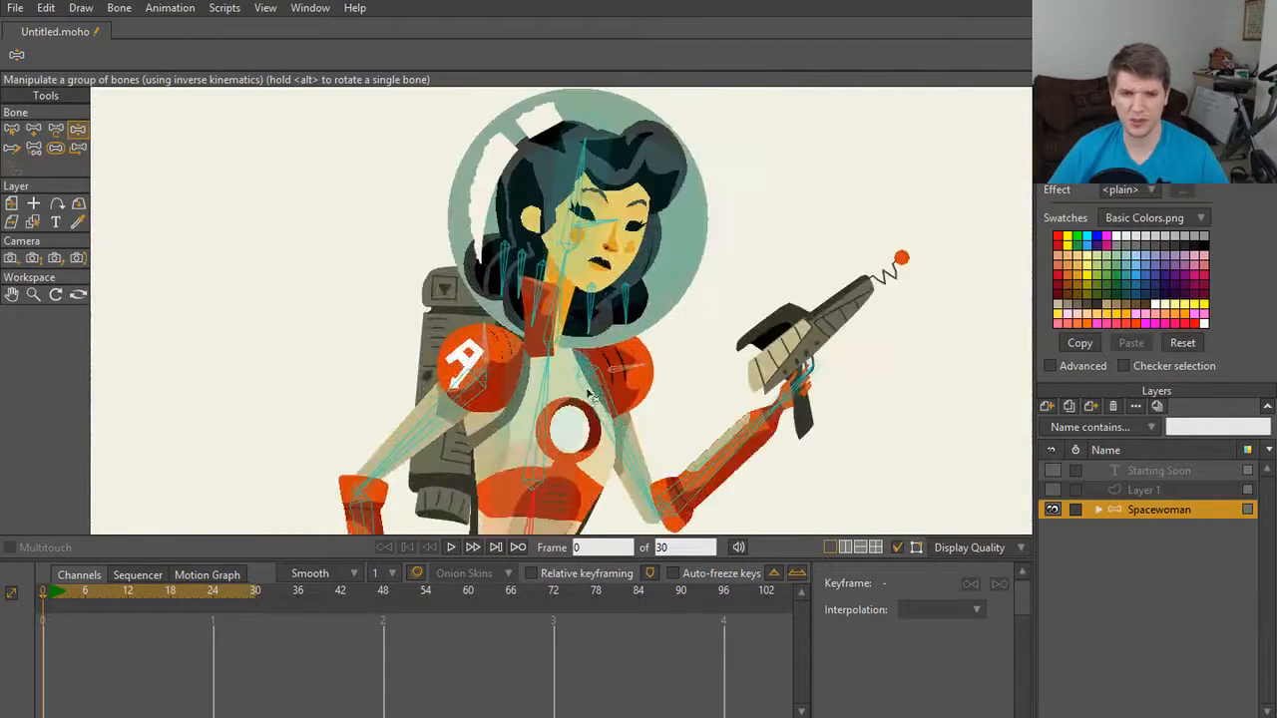
{"action": "key", "text": "s"}
{"action": "key", "text": "ctrl+a"}
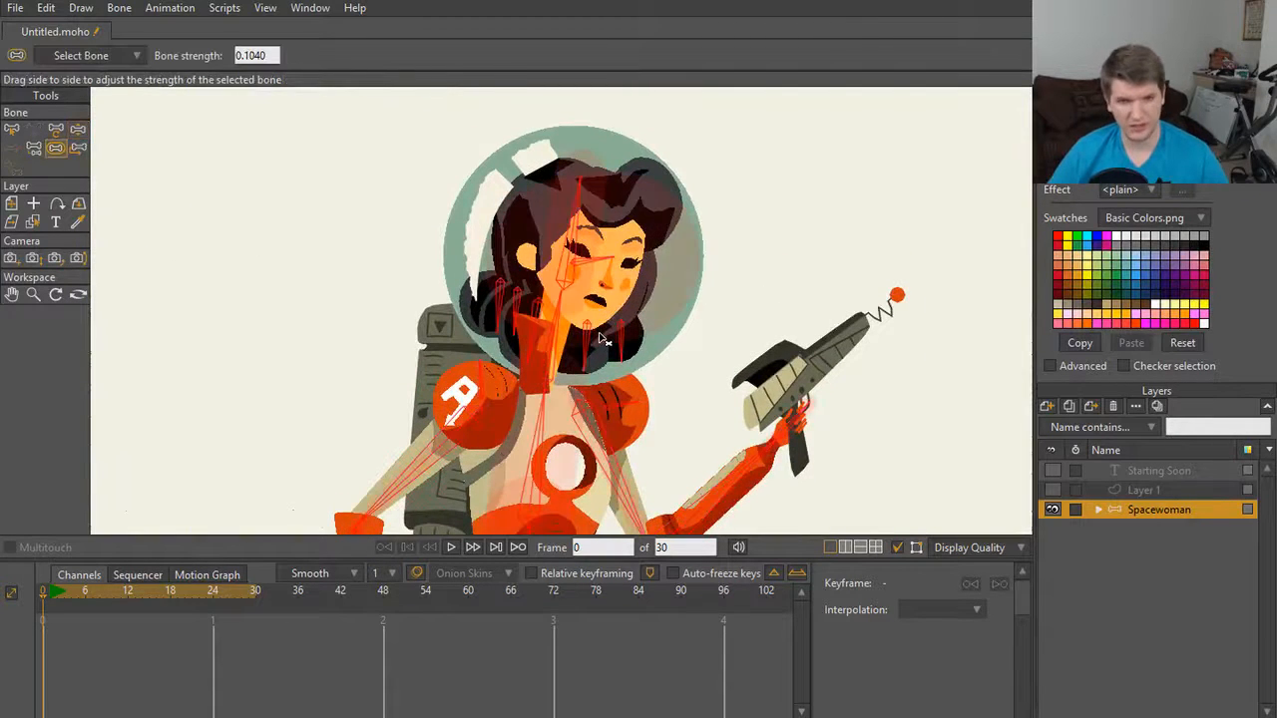
{"action": "scroll", "coordinate": [619, 338], "scroll_direction": "up", "scroll_amount": 2}
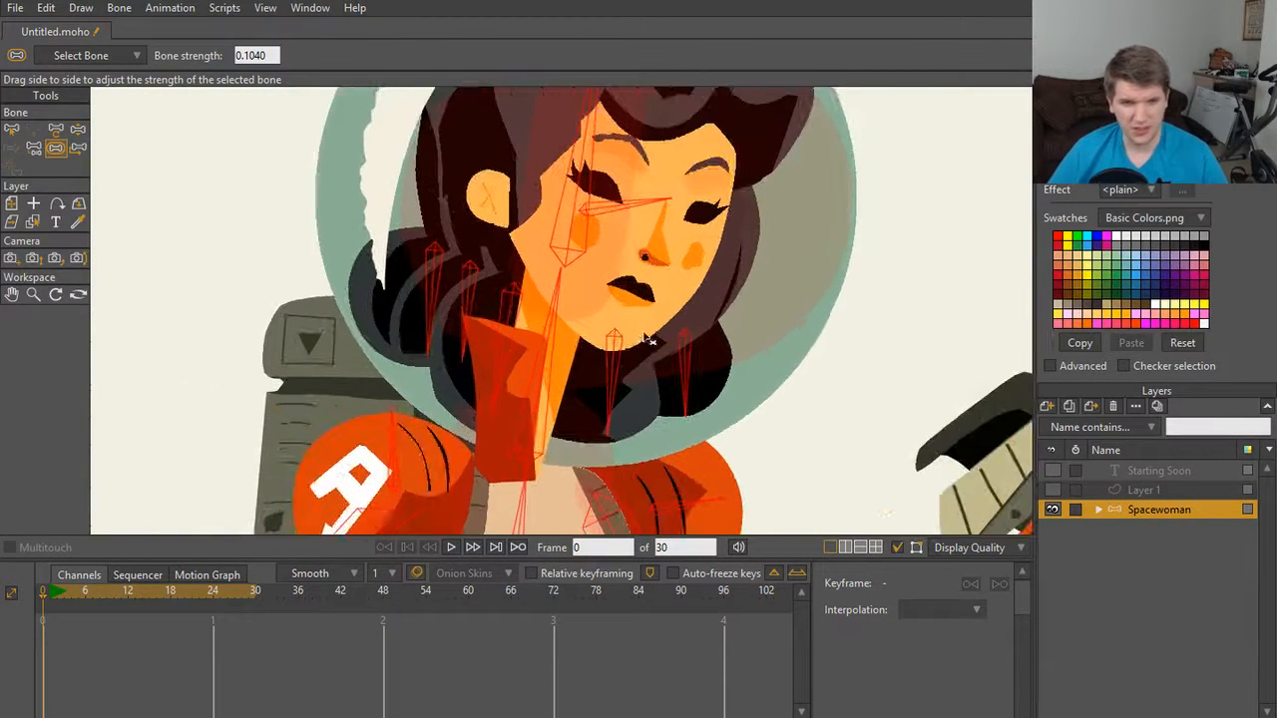
{"action": "scroll", "coordinate": [679, 341], "scroll_direction": "down", "scroll_amount": 4}
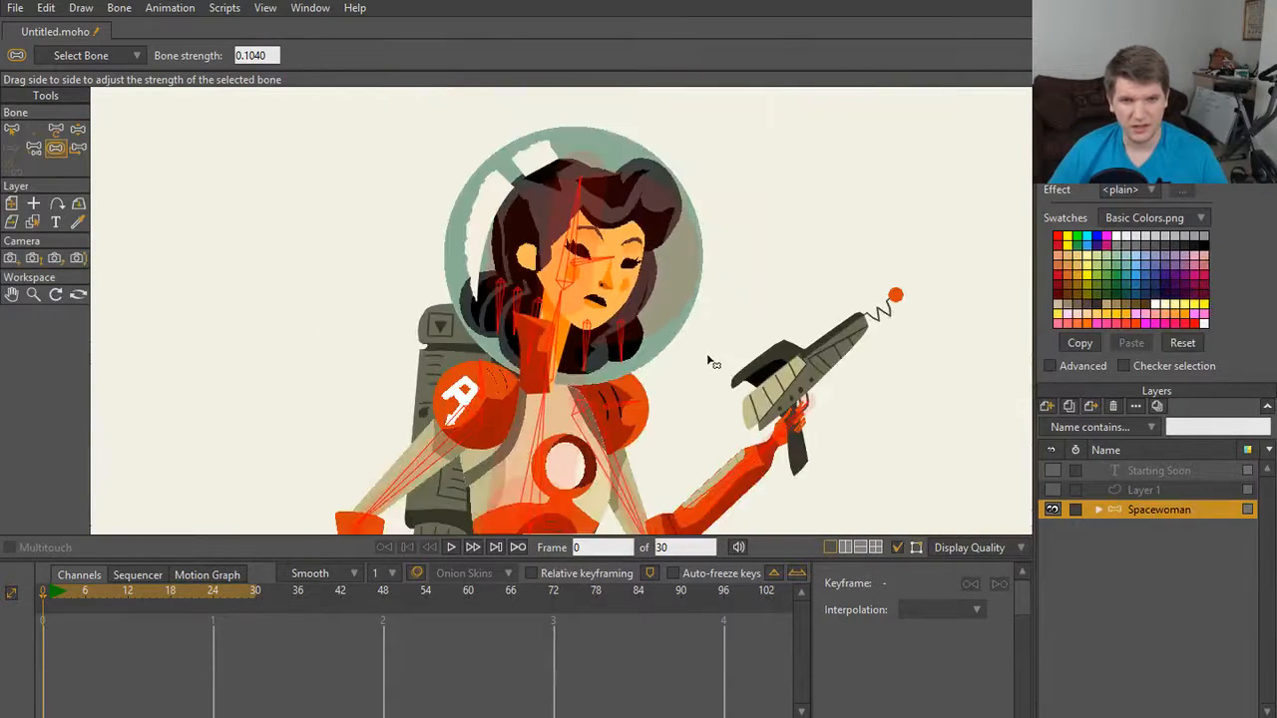
{"action": "scroll", "coordinate": [611, 257], "scroll_direction": "up", "scroll_amount": 4}
{"action": "scroll", "coordinate": [678, 322], "scroll_direction": "down", "scroll_amount": 4}
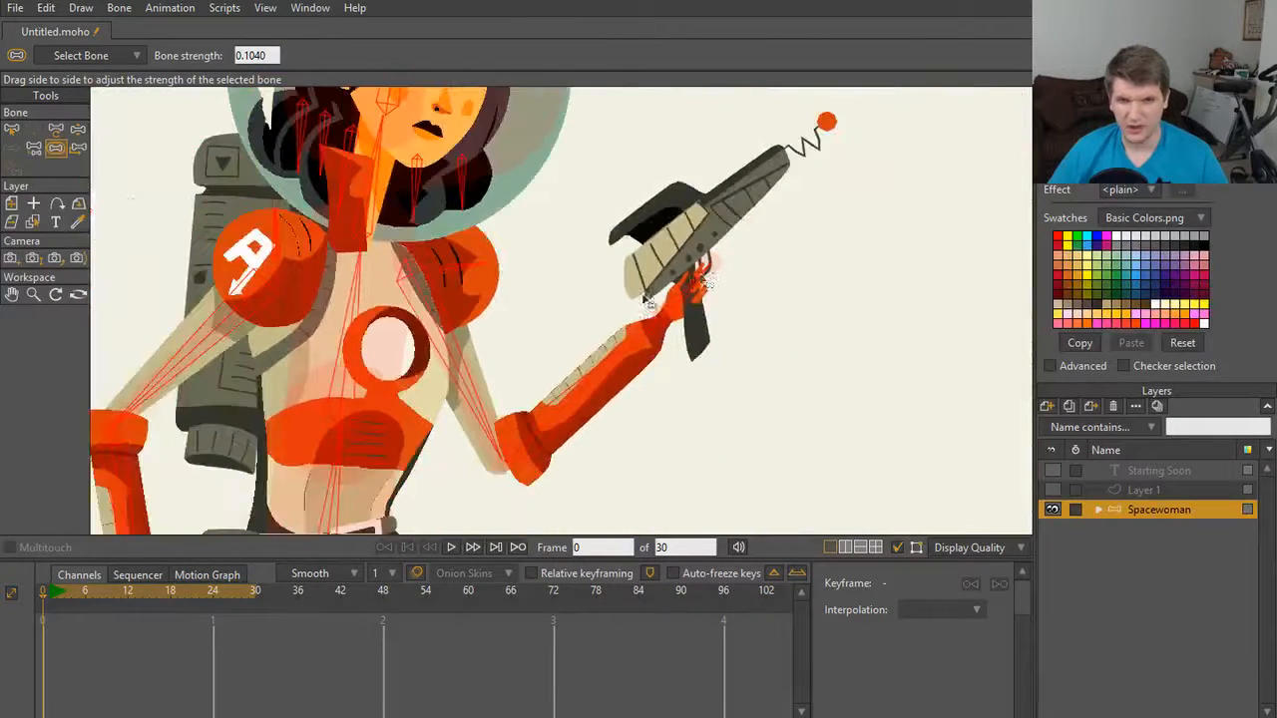
Step: Inspect the bone strength area around the hand that holds the gun
{"action": "scroll", "coordinate": [671, 357], "scroll_direction": "up", "scroll_amount": 4}
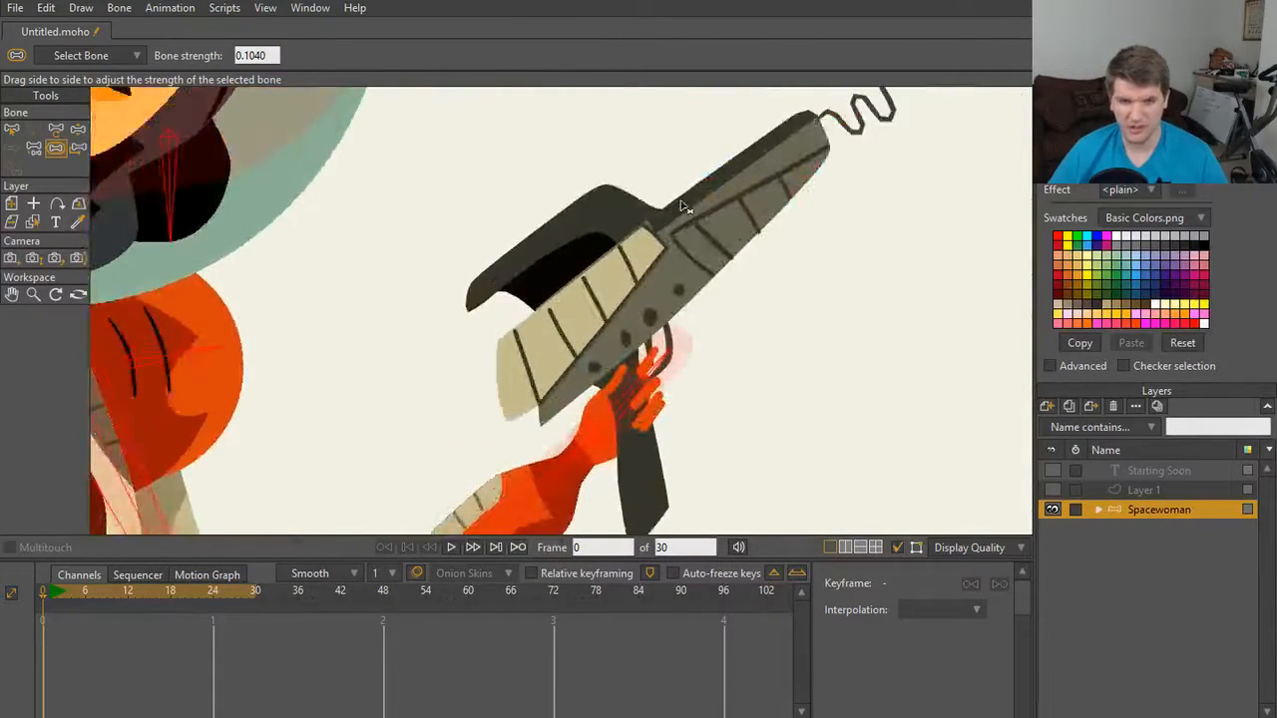
{"action": "scroll", "coordinate": [622, 431], "scroll_direction": "up", "scroll_amount": 3}
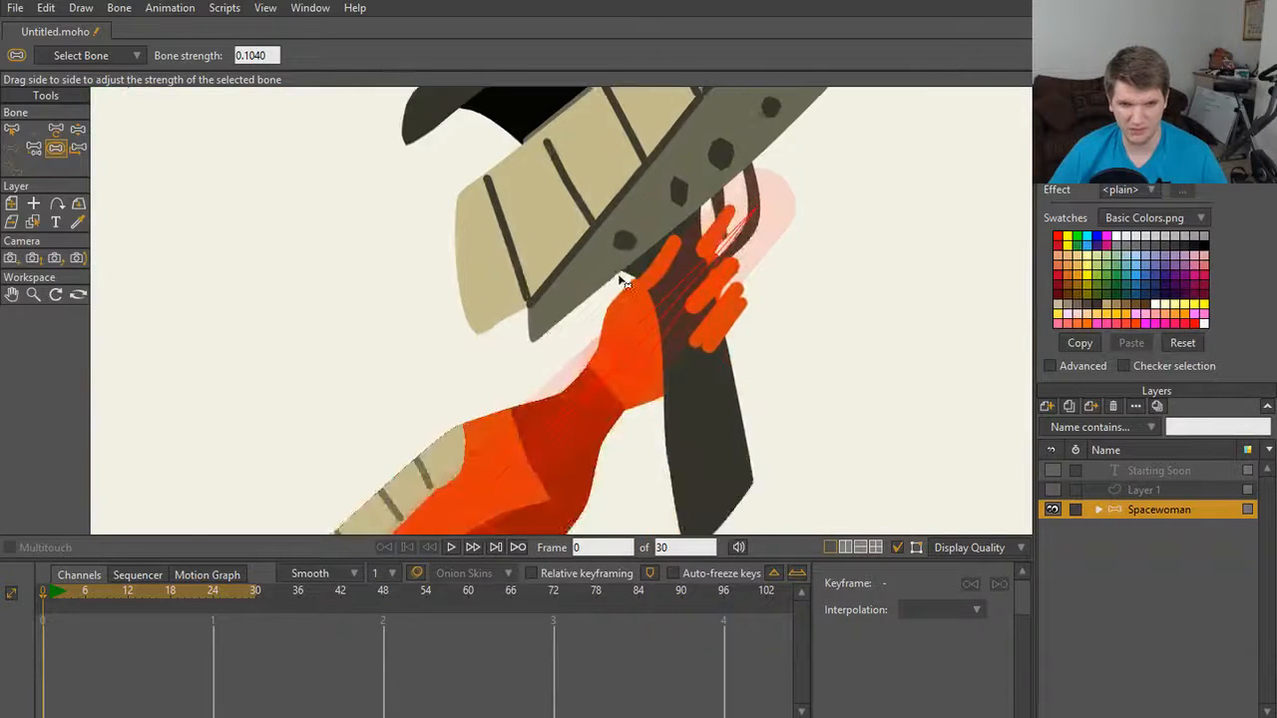
{"action": "scroll", "coordinate": [620, 281], "scroll_direction": "down", "scroll_amount": 1}
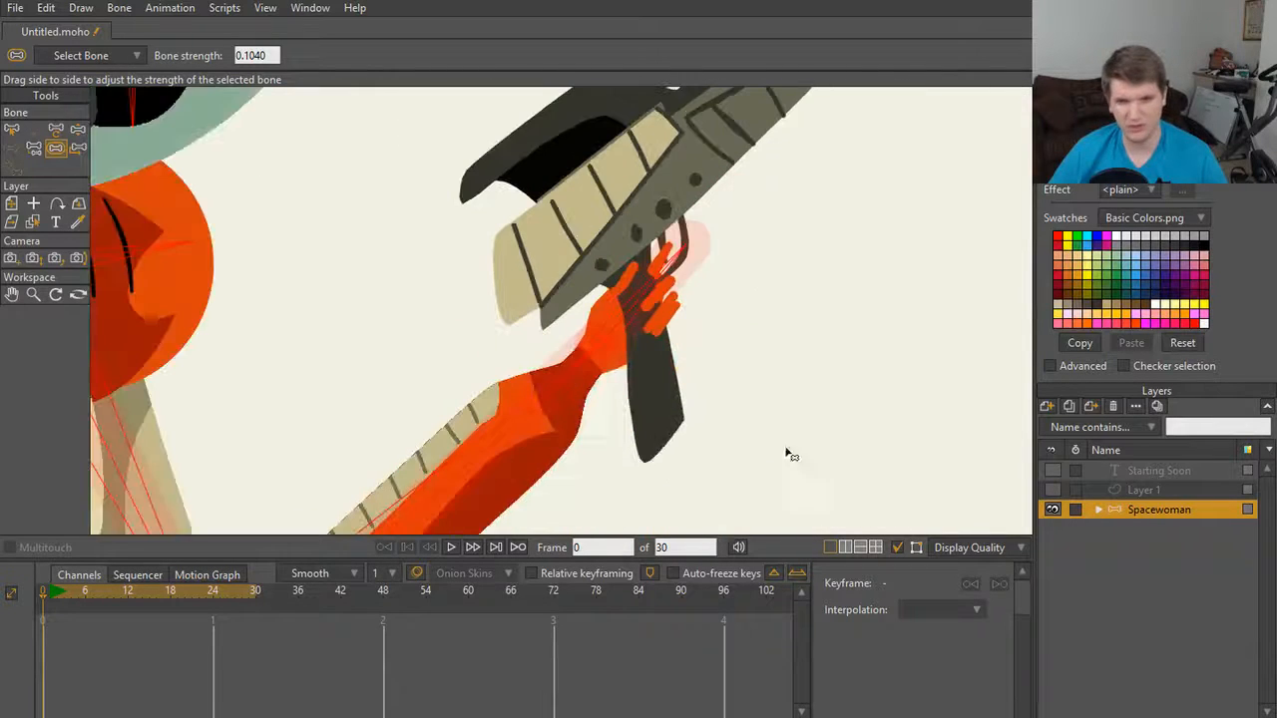
Step: Expand the Spacewoman layer and select the gun layer inside the Arm L group's hand folder
{"action": "left_click", "coordinate": [1096, 510]}
{"action": "scroll", "coordinate": [1100, 566], "scroll_direction": "down", "scroll_amount": 1}
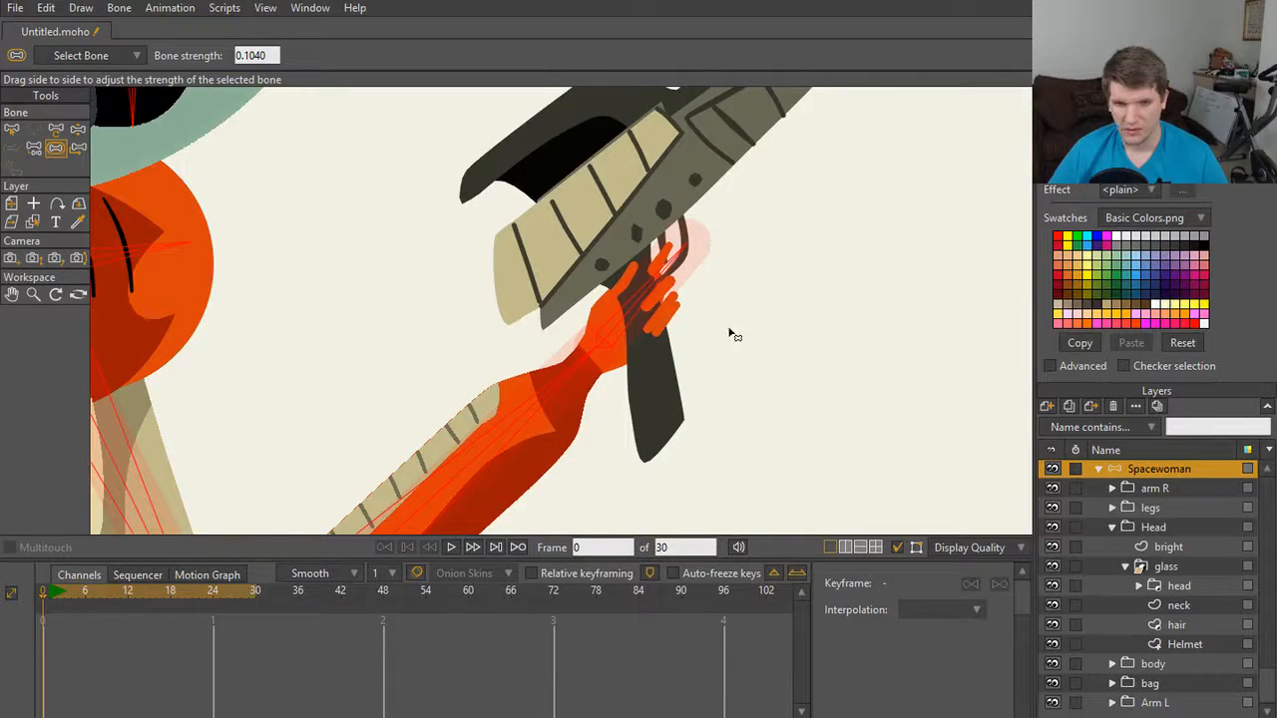
{"action": "left_click", "coordinate": [618, 368], "text": "ctrl+alt"}
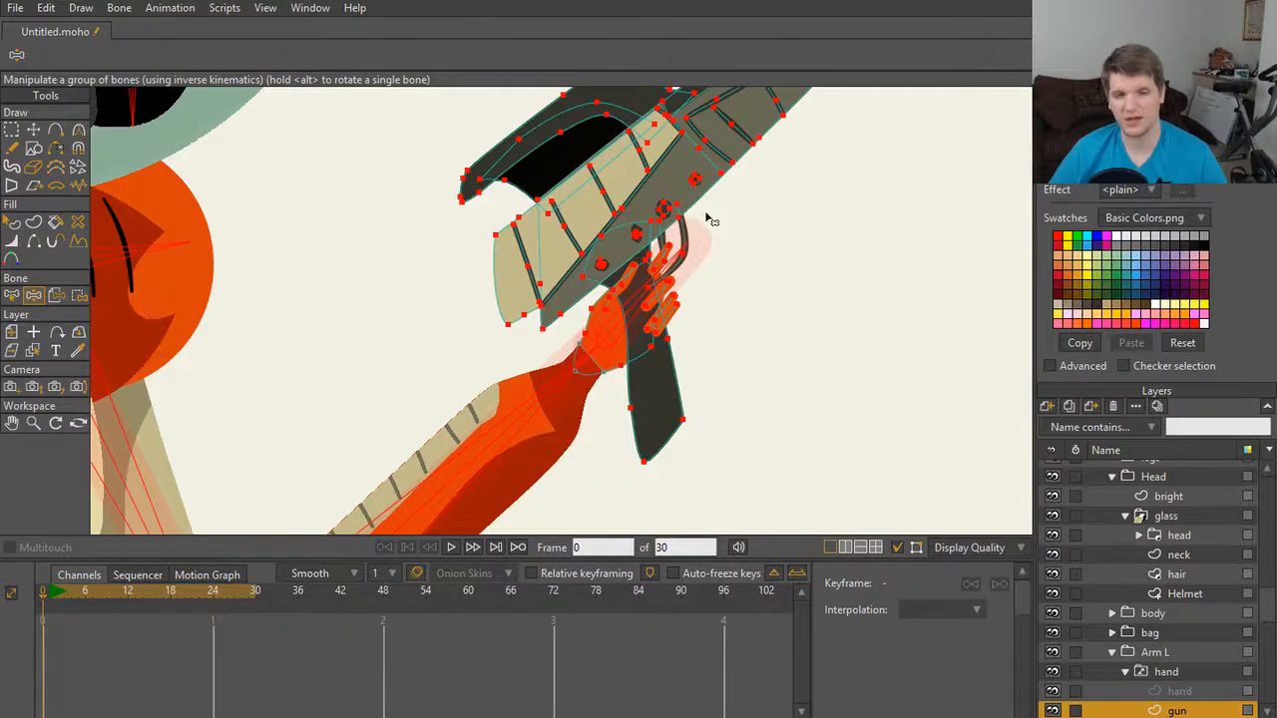
{"action": "scroll", "coordinate": [655, 271], "scroll_direction": "down", "scroll_amount": 1}
{"action": "scroll", "coordinate": [676, 369], "scroll_direction": "down", "scroll_amount": 1}
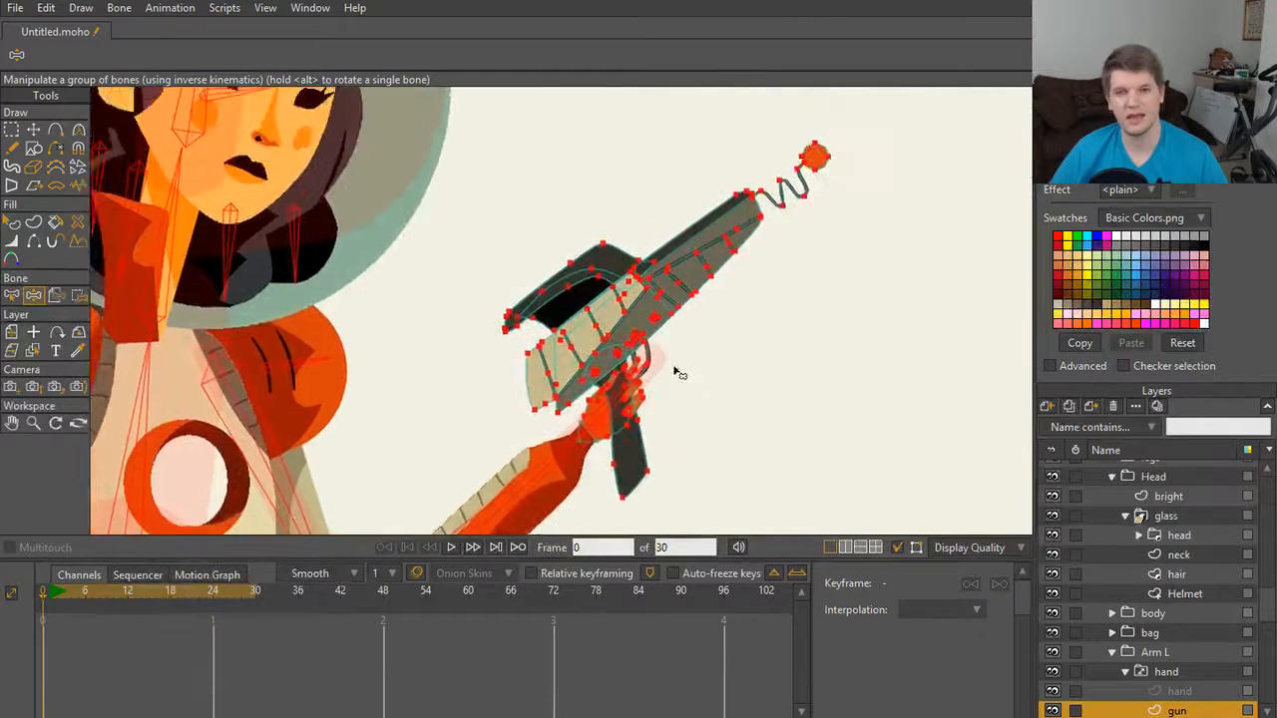
Step: Toggle the gun layer's visibility several times to check which artwork it contains, leaving it visible
{"action": "left_click", "coordinate": [1052, 711]}
{"action": "left_click", "coordinate": [1052, 711]}
{"action": "left_click", "coordinate": [1051, 711]}
{"action": "left_click", "coordinate": [1051, 711]}
{"action": "left_click", "coordinate": [1052, 711]}
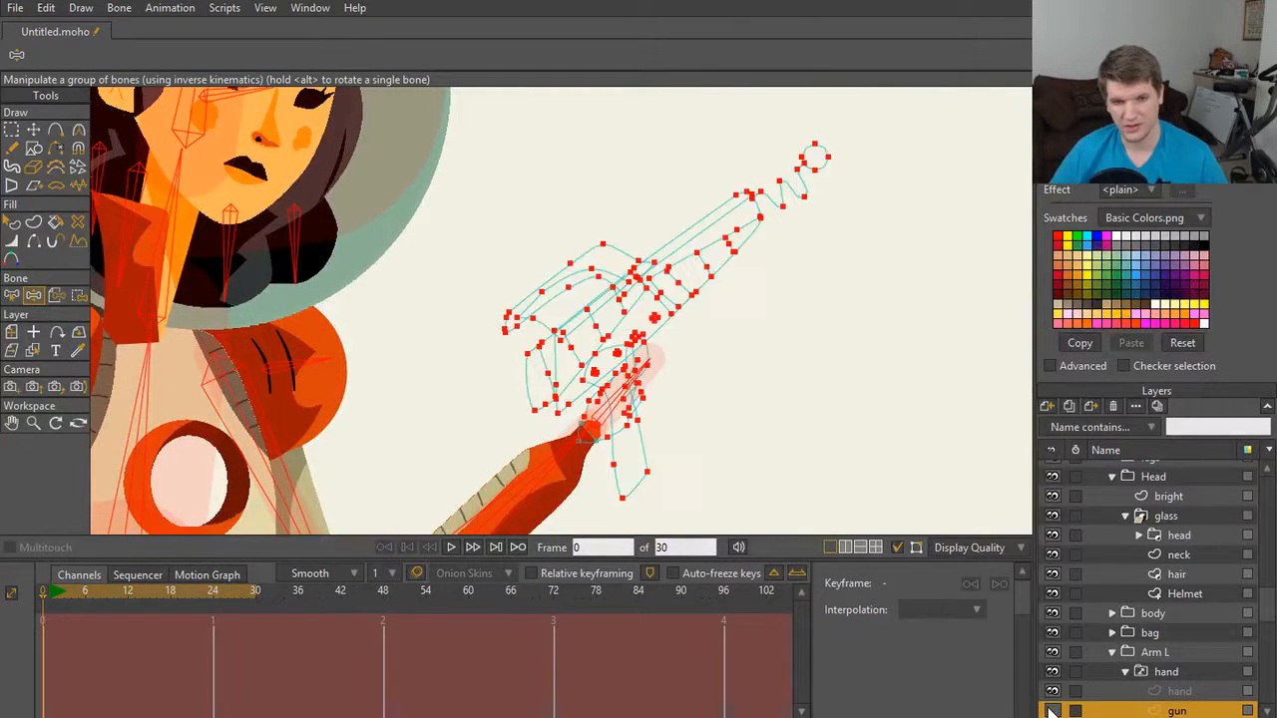
{"action": "left_click", "coordinate": [1051, 710]}
Step: Apply Show All Bones to the rig, and switch the display quality settings off and back on
{"action": "scroll", "coordinate": [642, 399], "scroll_direction": "down", "scroll_amount": 5}
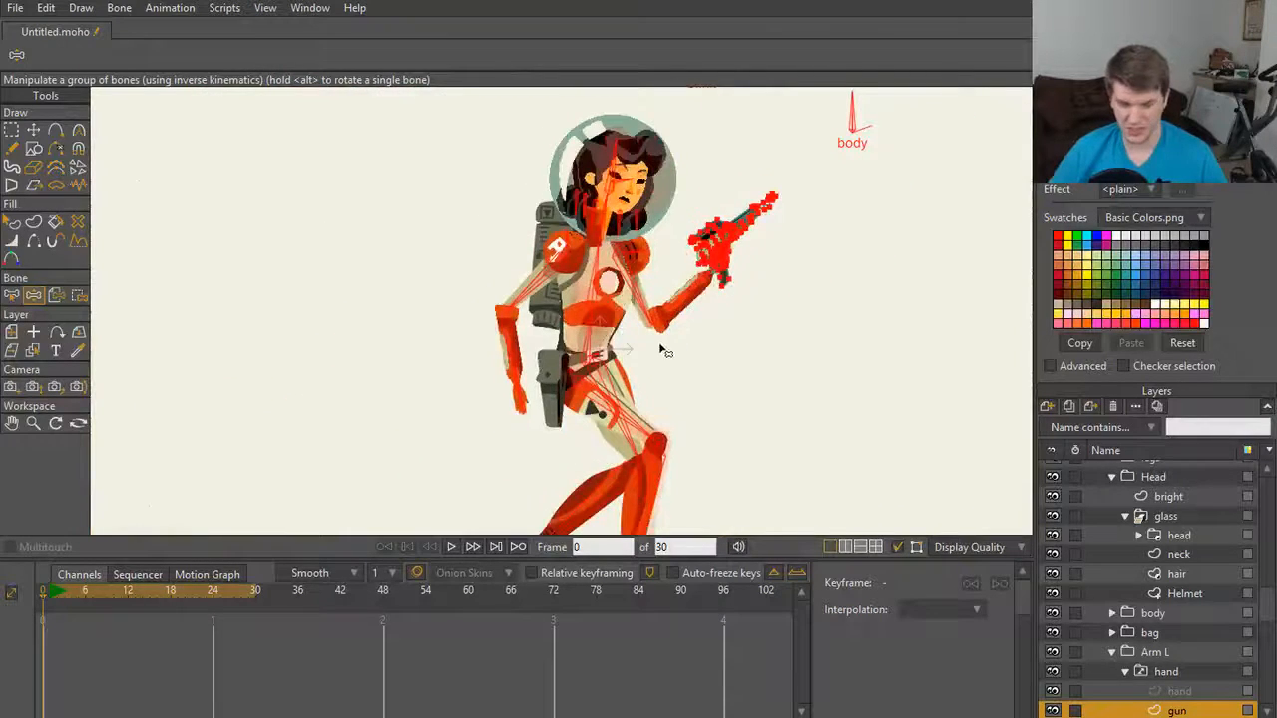
{"action": "scroll", "coordinate": [661, 338], "scroll_direction": "down", "scroll_amount": 3}
{"action": "scroll", "coordinate": [650, 339], "scroll_direction": "up", "scroll_amount": 3}
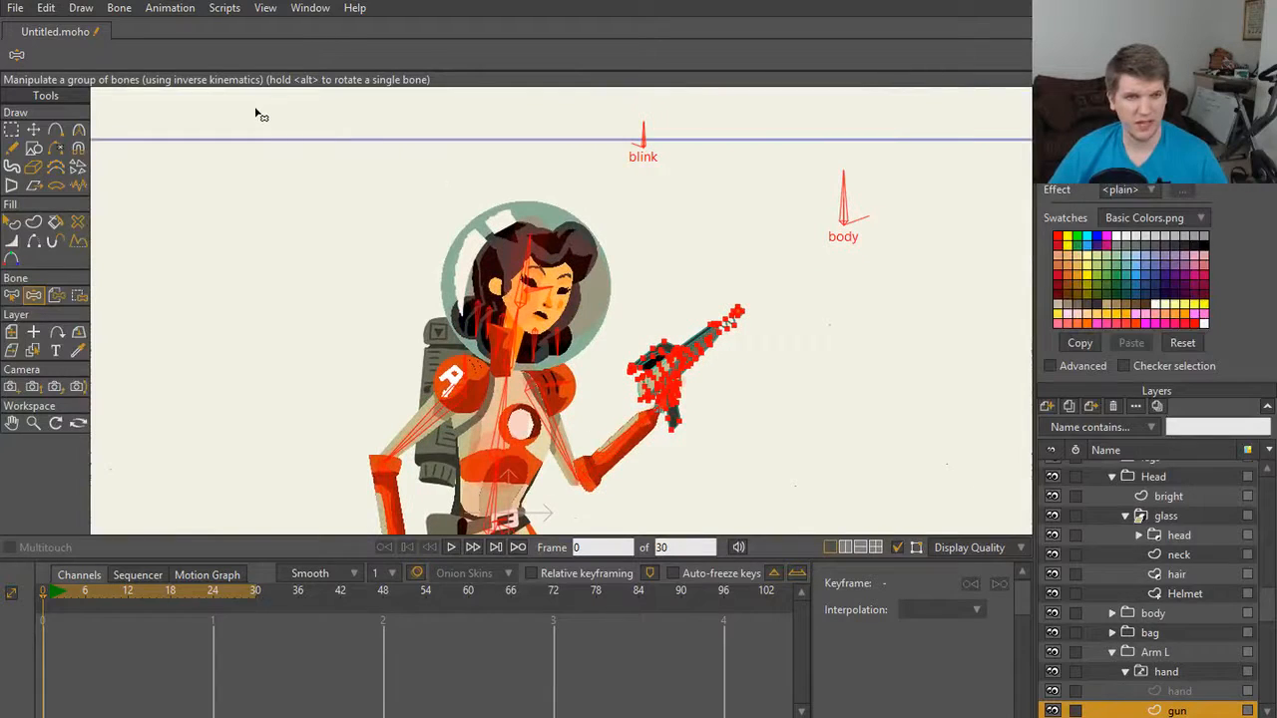
{"action": "left_click", "coordinate": [122, 8]}
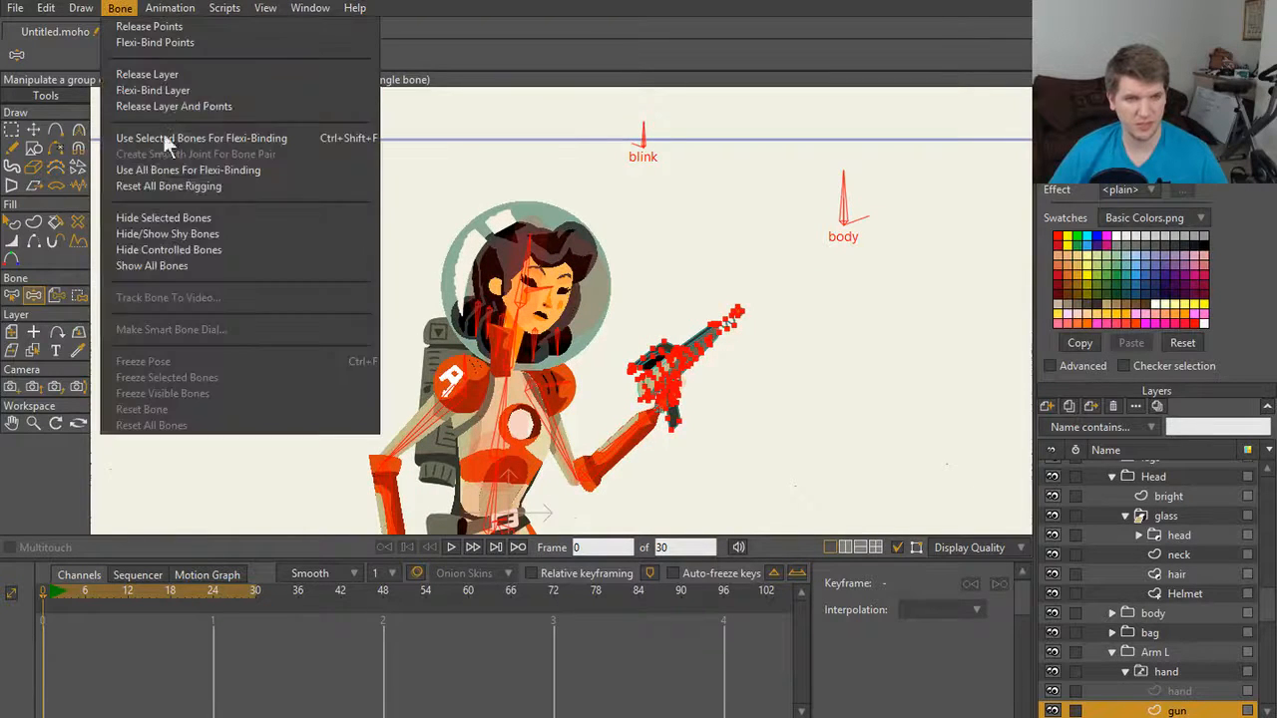
{"action": "left_click", "coordinate": [163, 265]}
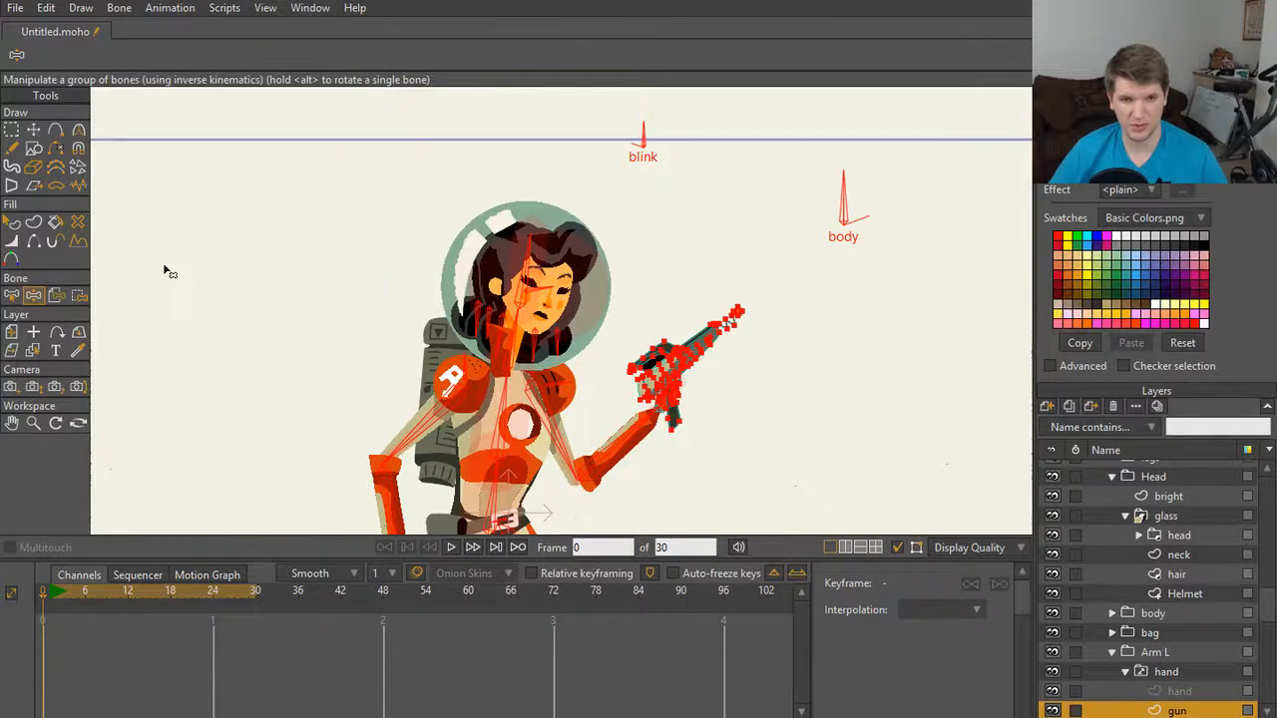
{"action": "scroll", "coordinate": [296, 315], "scroll_direction": "down", "scroll_amount": 2}
{"action": "left_click_drag", "start_coordinate": [298, 313], "coordinate": [303, 165]}
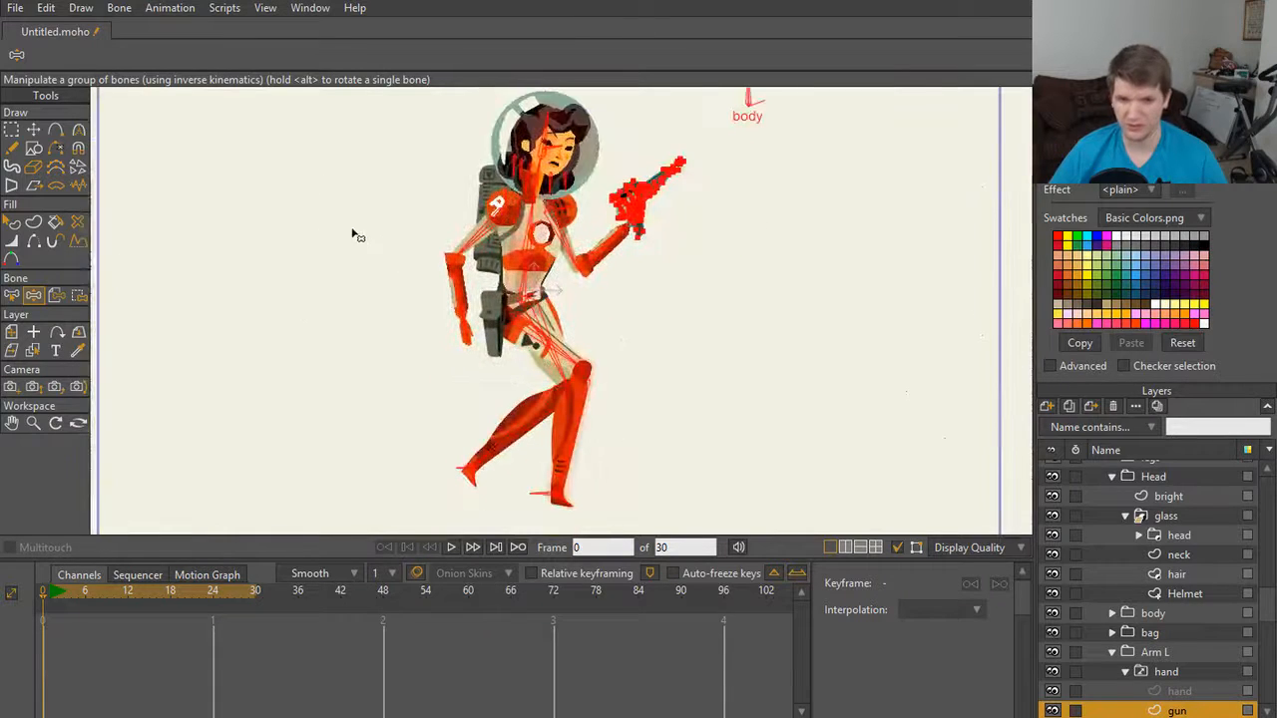
{"action": "left_click", "coordinate": [900, 549]}
{"action": "left_click", "coordinate": [900, 549]}
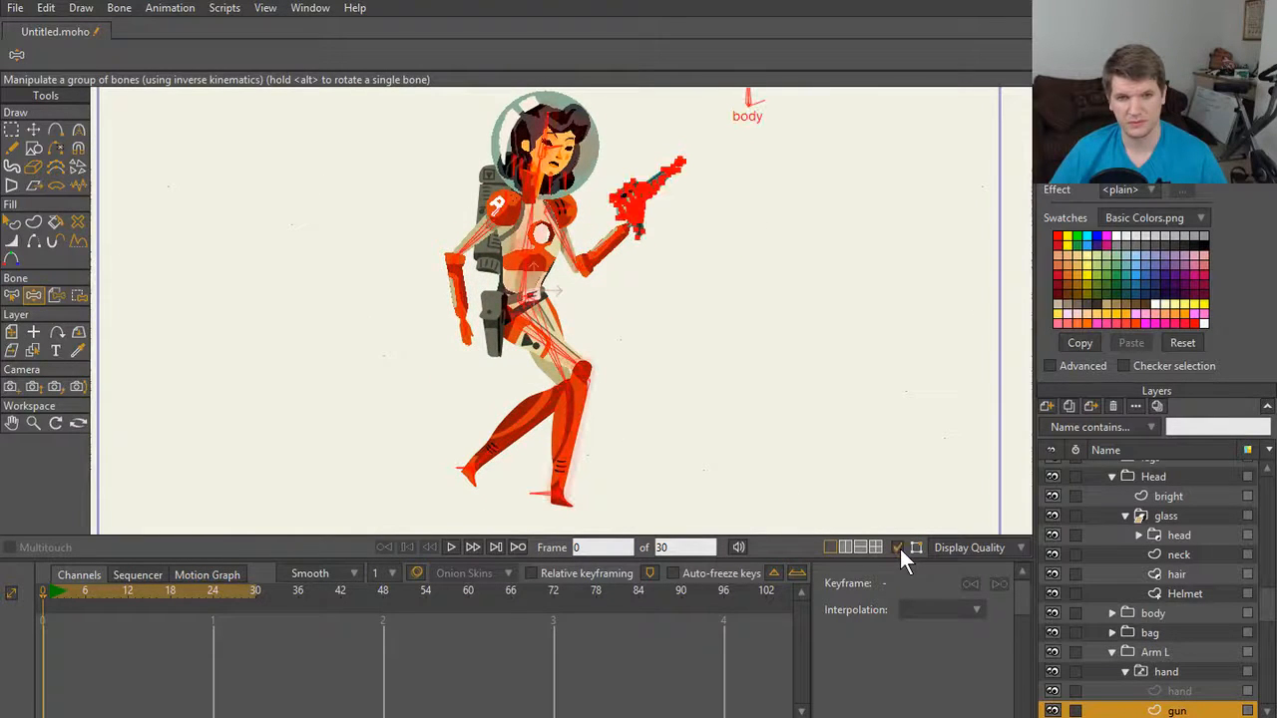
Step: Select the Spacewoman bone layer again and collapse its sublayers
{"action": "scroll", "coordinate": [707, 277], "scroll_direction": "down", "scroll_amount": 1}
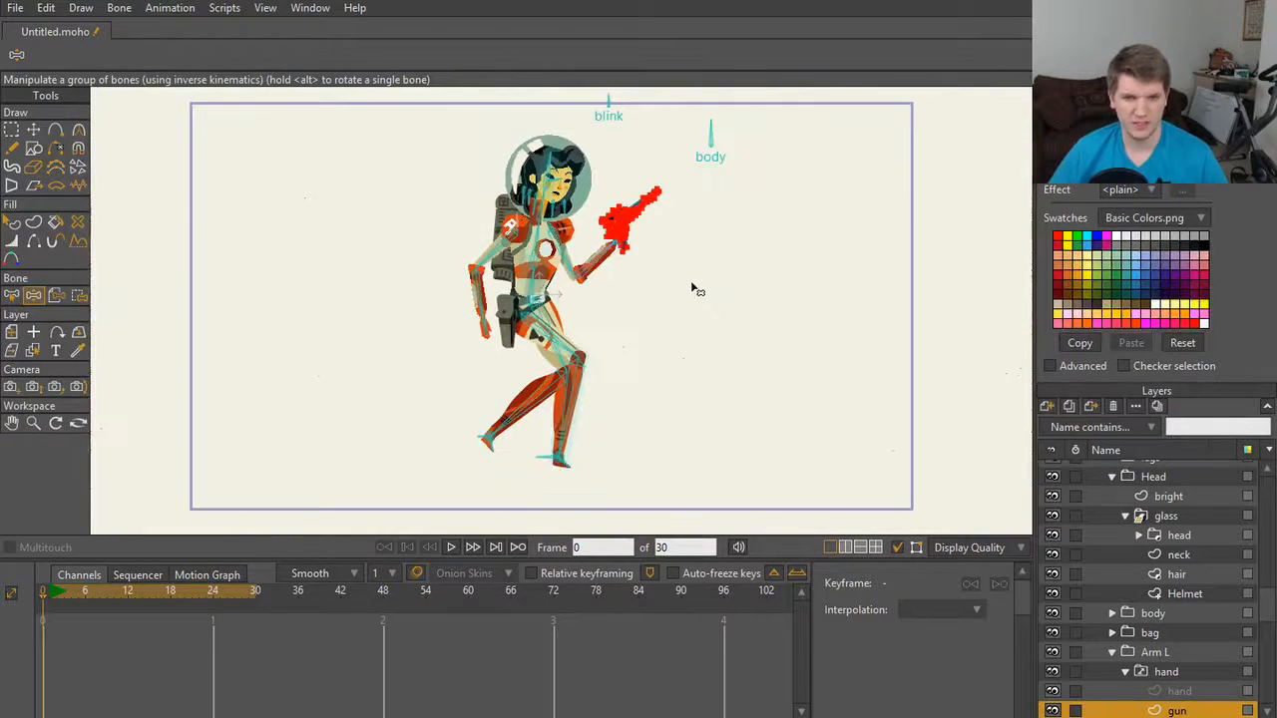
{"action": "scroll", "coordinate": [1189, 522], "scroll_direction": "up", "scroll_amount": 2}
{"action": "left_click", "coordinate": [1161, 510]}
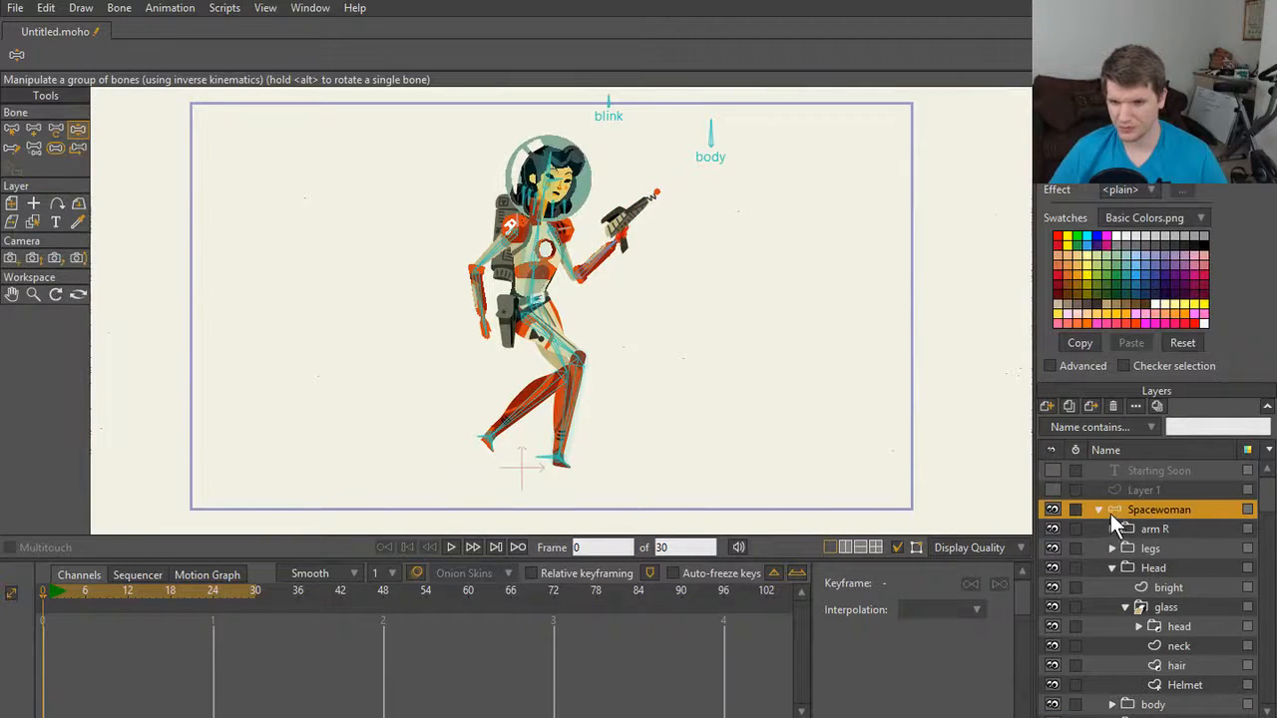
{"action": "left_click", "coordinate": [1099, 510]}
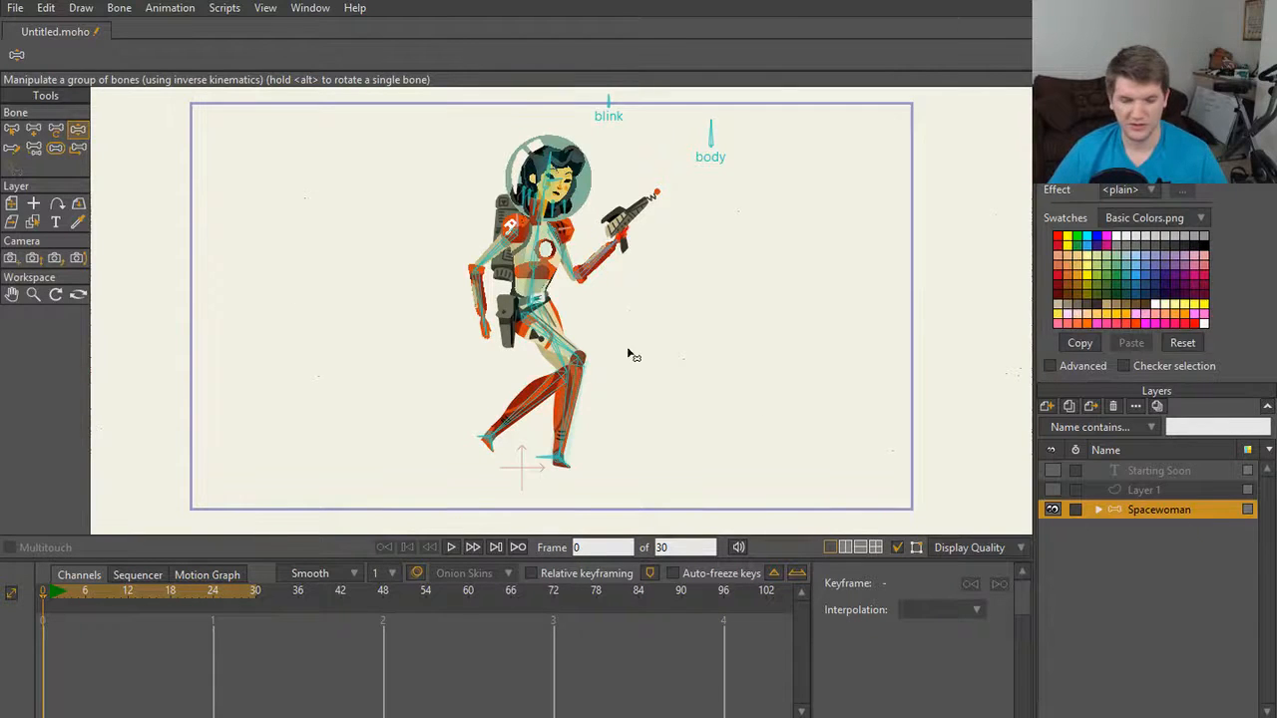
Step: Tilt the head bone back and forth with Manipulate Bones to test how the face and hair move inside the helmet
{"action": "scroll", "coordinate": [629, 355], "scroll_direction": "up", "scroll_amount": 5}
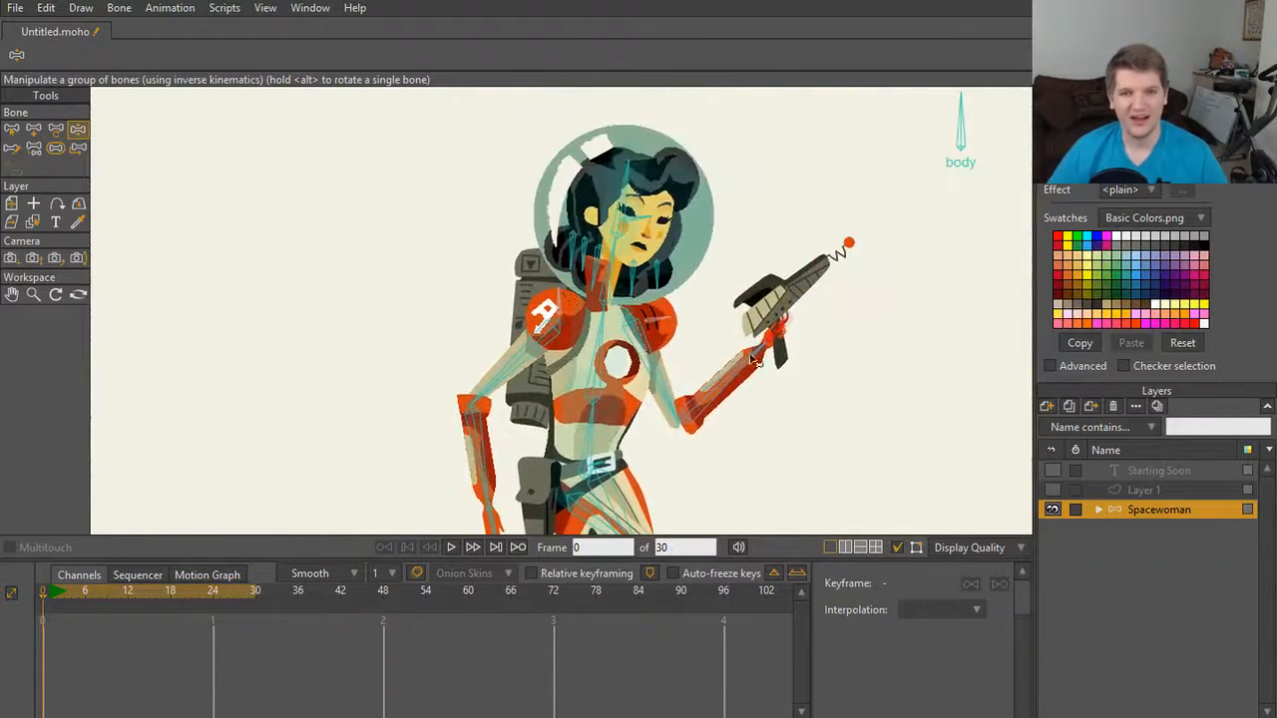
{"action": "scroll", "coordinate": [755, 361], "scroll_direction": "up", "scroll_amount": 5}
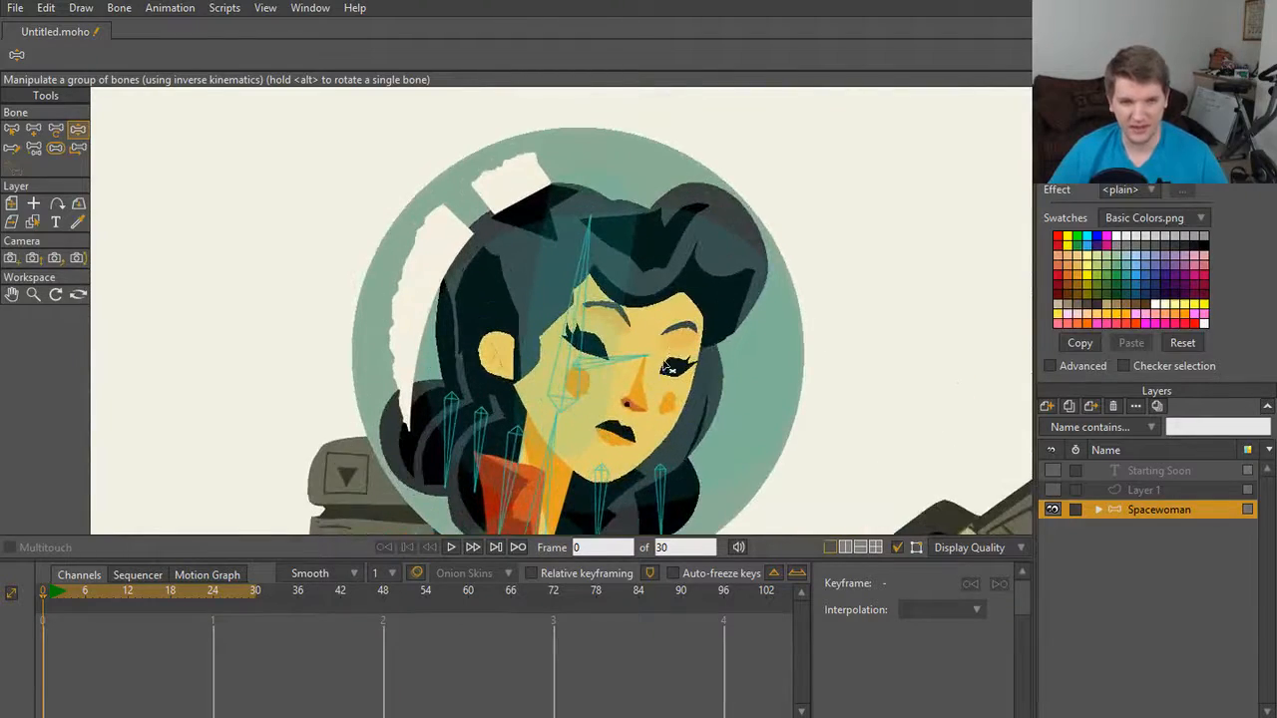
{"action": "scroll", "coordinate": [671, 368], "scroll_direction": "up", "scroll_amount": 3}
{"action": "mouse_move", "coordinate": [586, 215]}
{"action": "left_mouse_down"}
{"action": "mouse_move", "coordinate": [557, 195]}
{"action": "mouse_move", "coordinate": [564, 208]}
{"action": "left_mouse_up"}
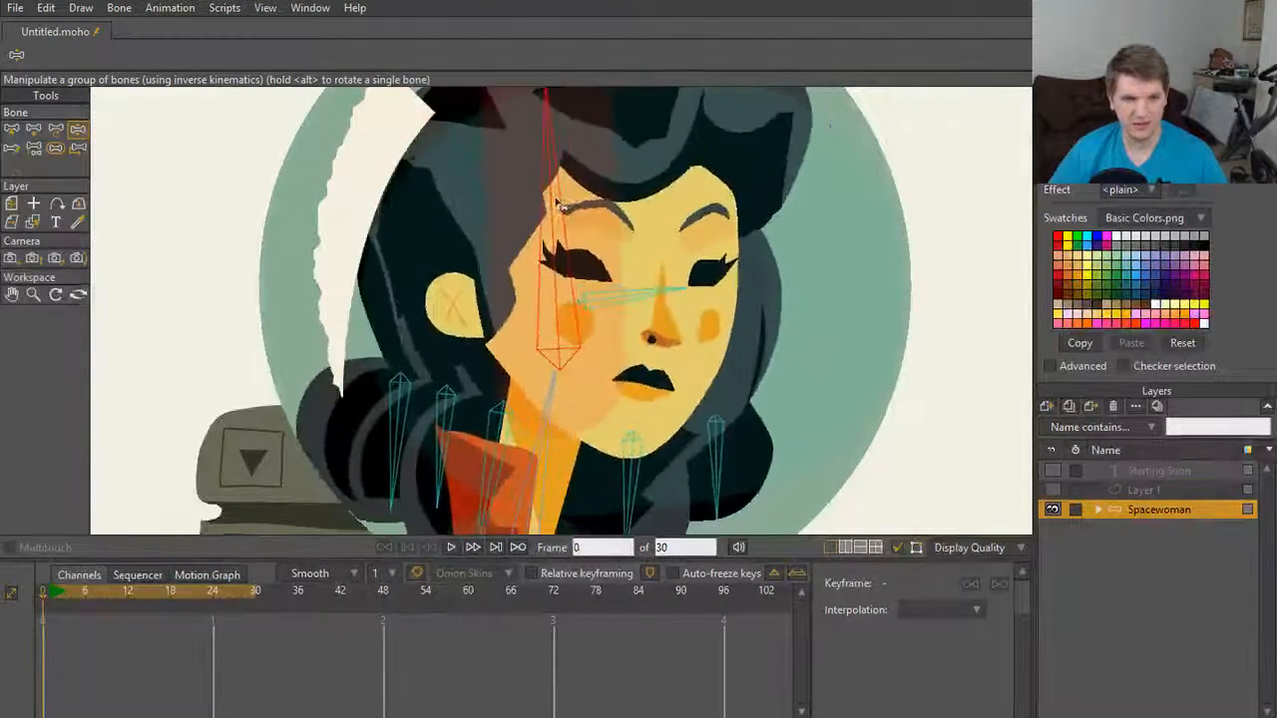
{"action": "scroll", "coordinate": [561, 230], "scroll_direction": "down", "scroll_amount": 3}
{"action": "scroll", "coordinate": [563, 242], "scroll_direction": "up", "scroll_amount": 3}
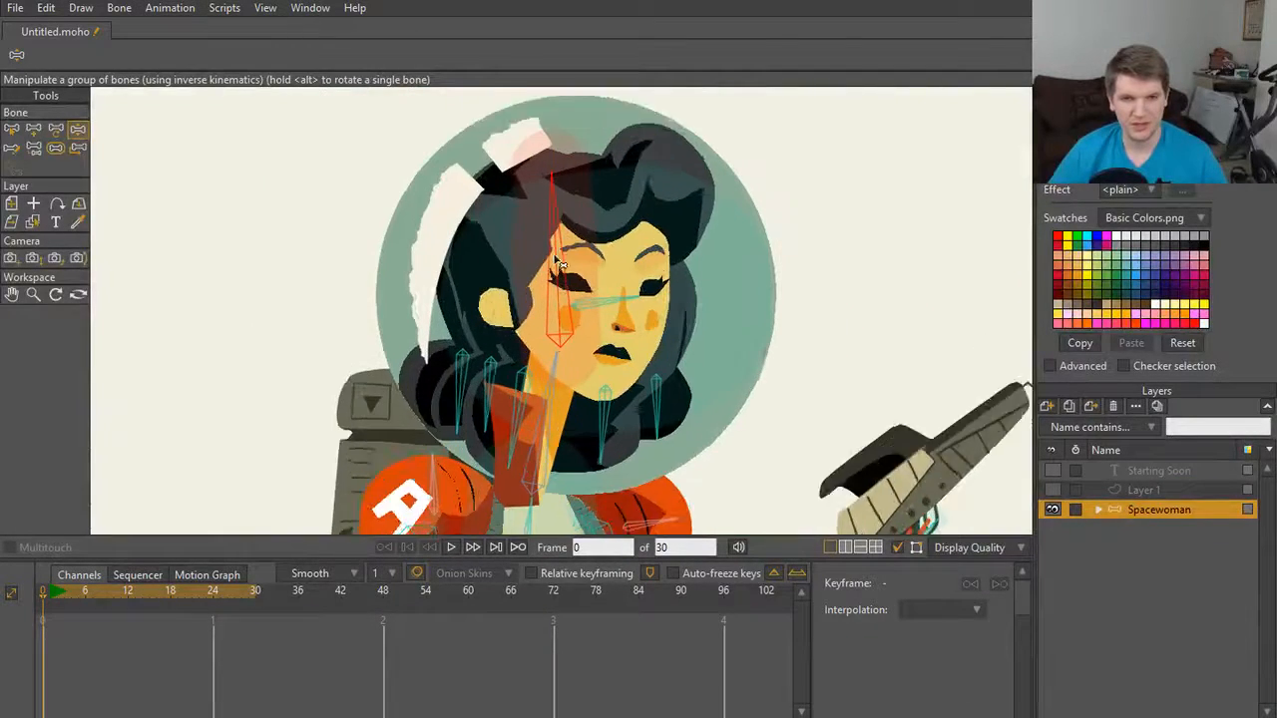
{"action": "mouse_move", "coordinate": [559, 239]}
{"action": "left_mouse_down"}
{"action": "mouse_move", "coordinate": [499, 236]}
{"action": "mouse_move", "coordinate": [538, 249]}
{"action": "mouse_move", "coordinate": [497, 218]}
{"action": "mouse_move", "coordinate": [593, 227]}
{"action": "mouse_move", "coordinate": [577, 221]}
{"action": "left_mouse_up"}
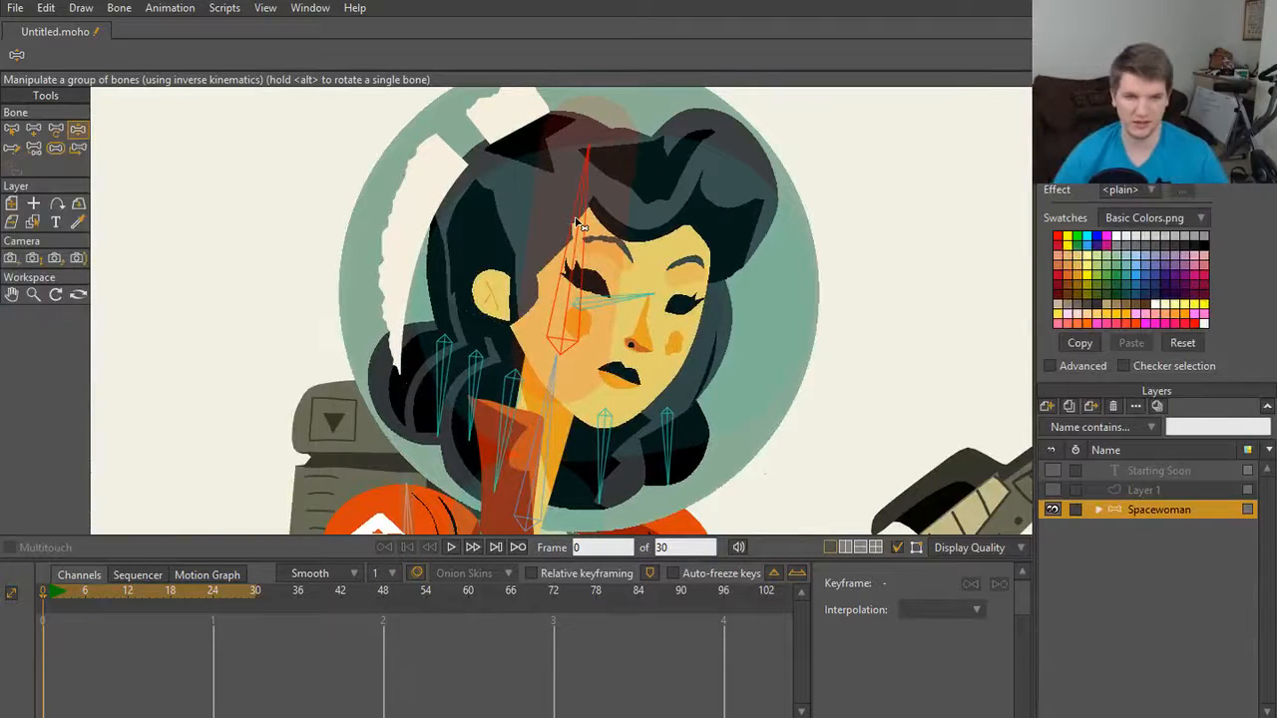
{"action": "left_click_drag", "start_coordinate": [579, 219], "coordinate": [556, 238]}
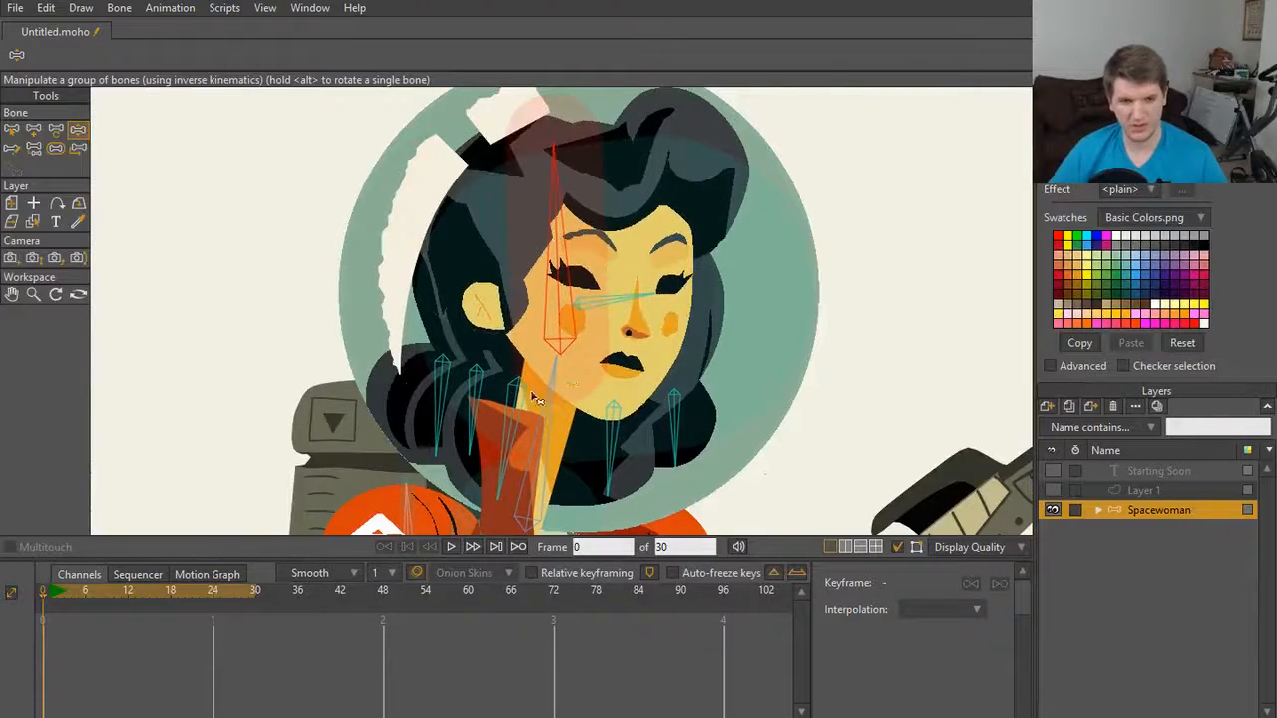
Step: Examine the bone constraints of the hair bones with Select Bone and compare them with those of the head bone
{"action": "key", "text": "b"}
{"action": "left_click", "coordinate": [447, 385]}
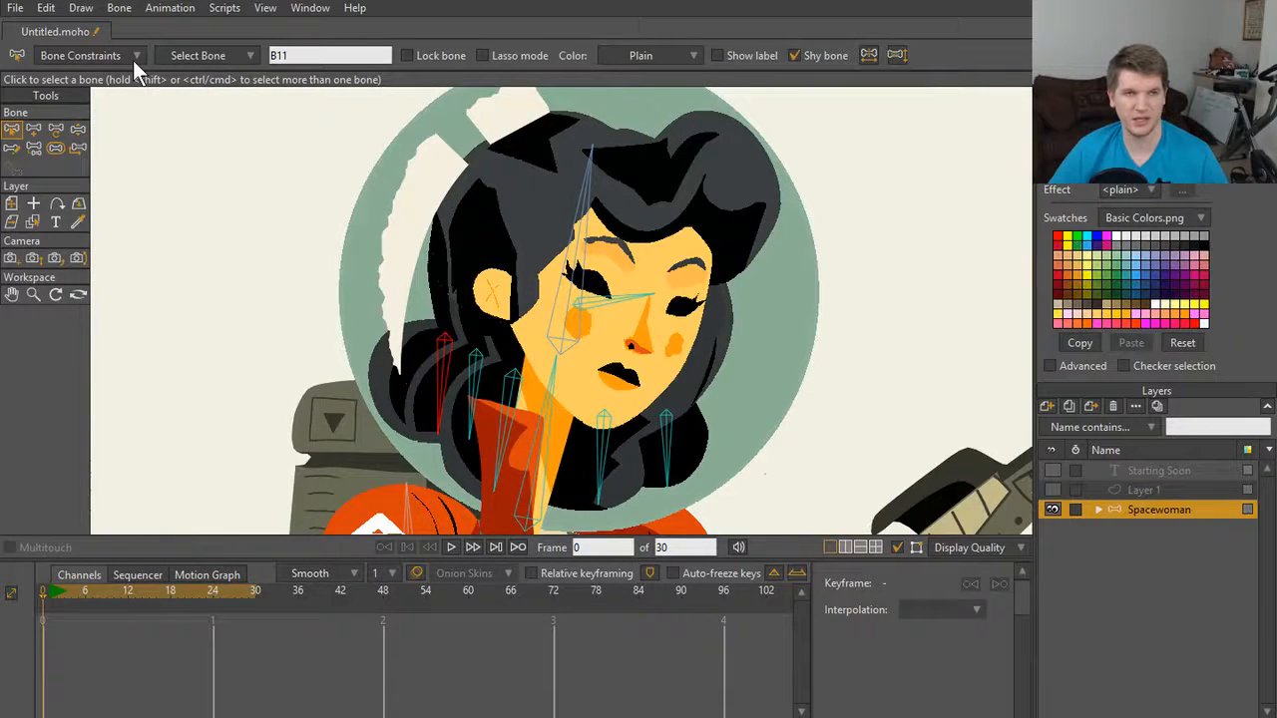
{"action": "left_click", "coordinate": [133, 56]}
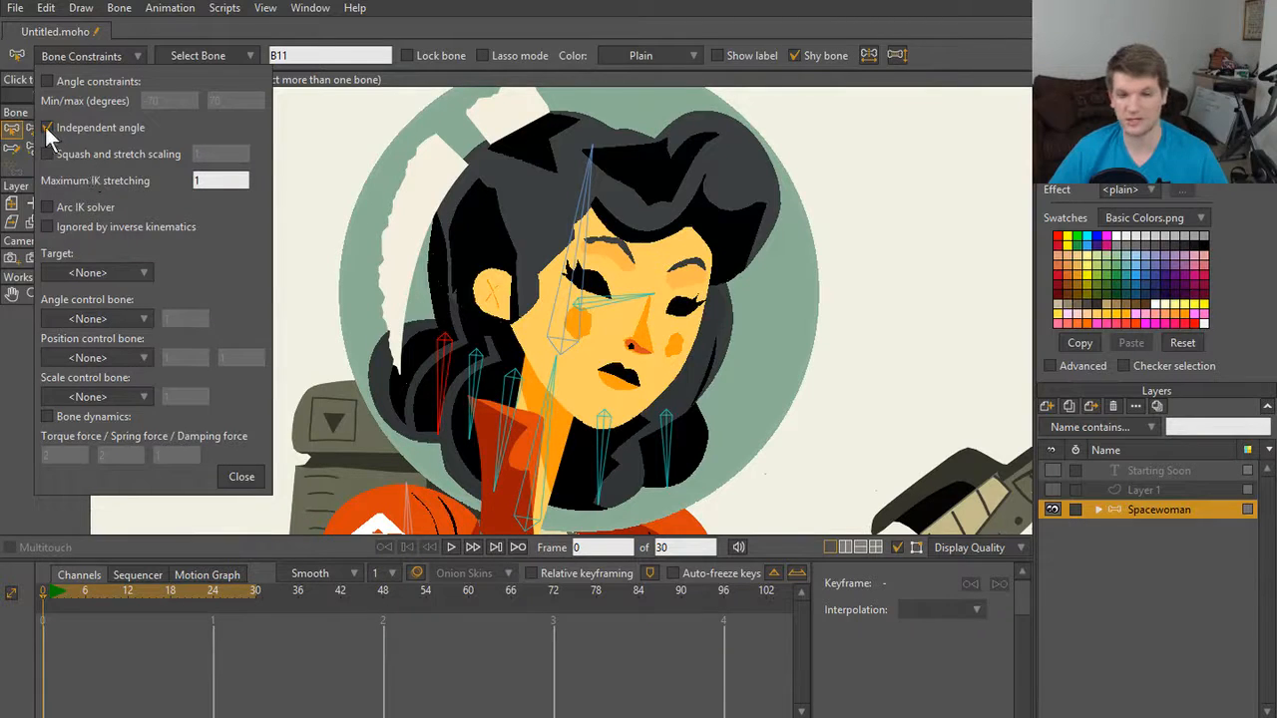
{"action": "left_click", "coordinate": [481, 396]}
{"action": "left_click", "coordinate": [515, 415]}
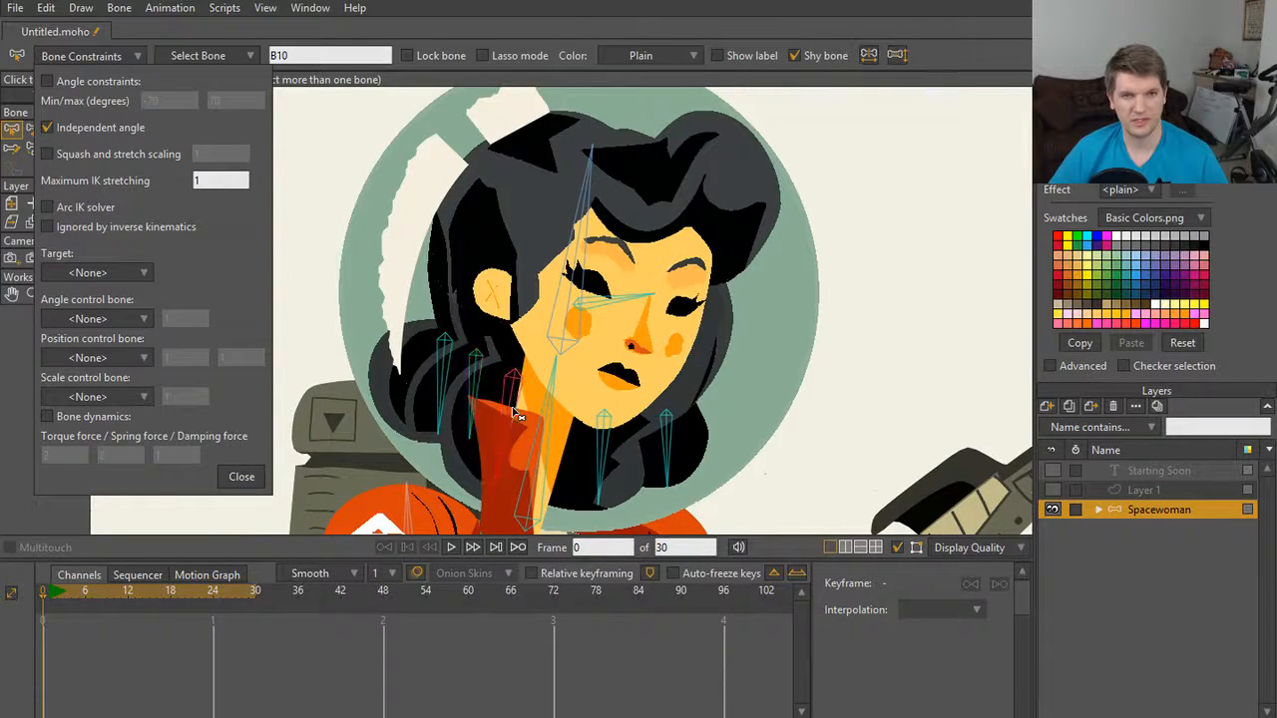
{"action": "left_click", "coordinate": [603, 424]}
{"action": "left_click", "coordinate": [573, 272]}
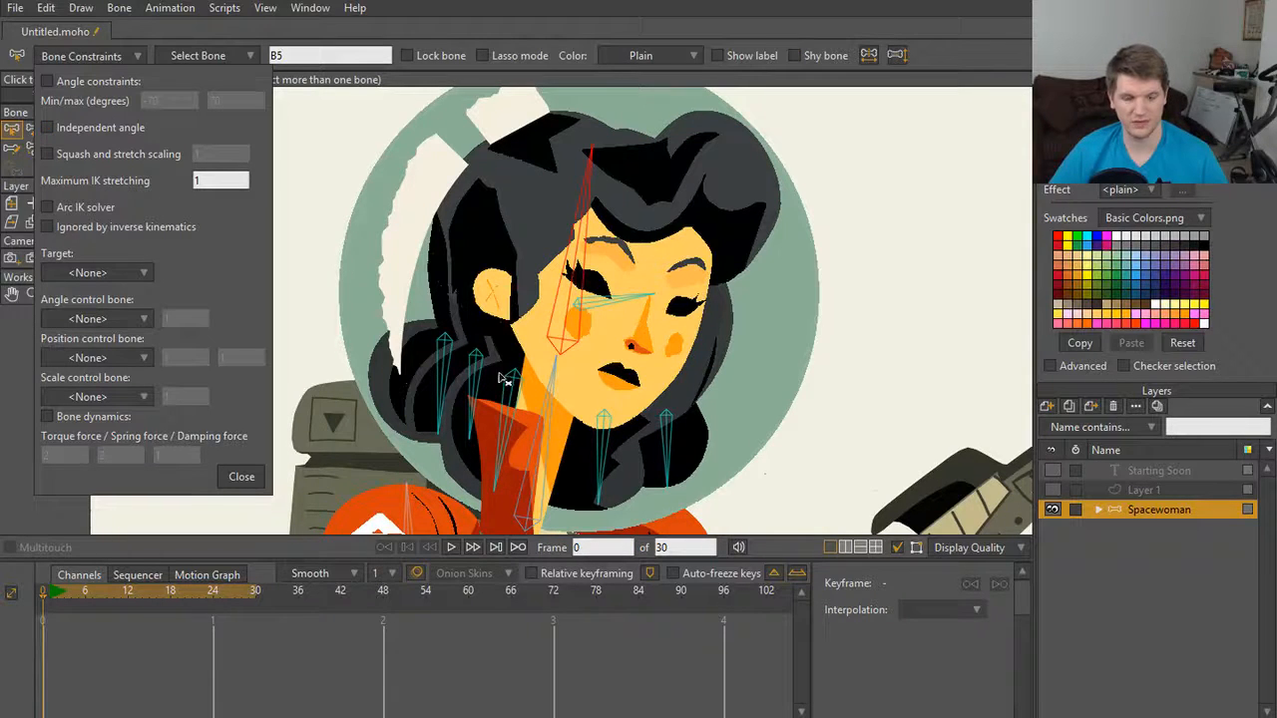
Step: Select the three hair bones at the back of the head and turn off their Independent angle constraint
{"action": "left_click", "coordinate": [440, 373]}
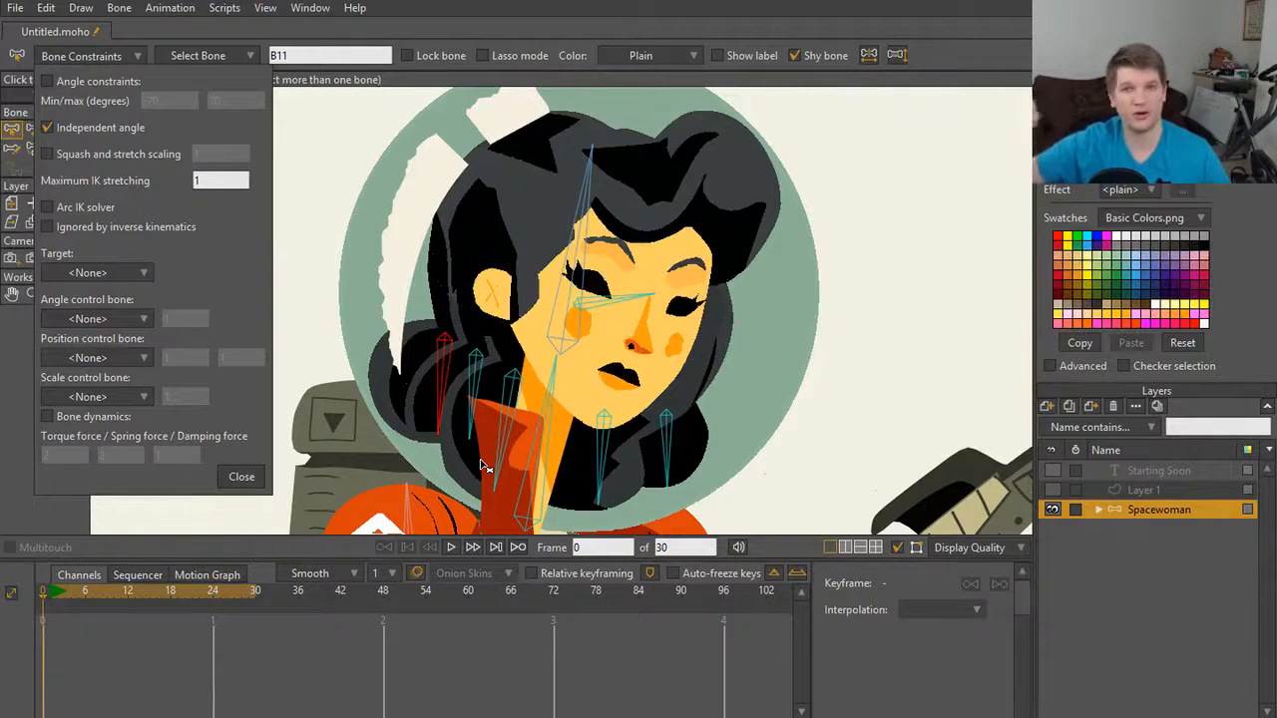
{"action": "left_click", "coordinate": [475, 379], "text": "shift"}
{"action": "left_click", "coordinate": [504, 400], "text": "shift"}
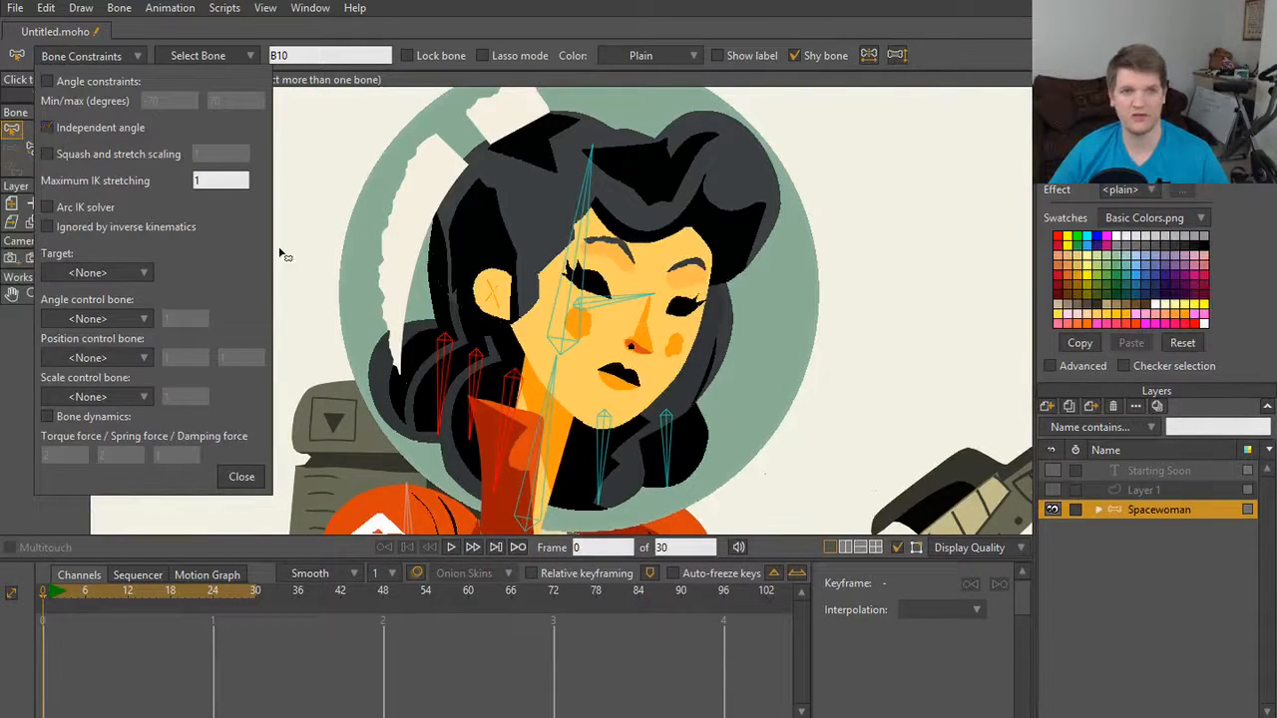
Step: Tilt the head bone with Manipulate Bones to test how the hair rotates with it, and undo the constraint change
{"action": "left_click", "coordinate": [583, 229]}
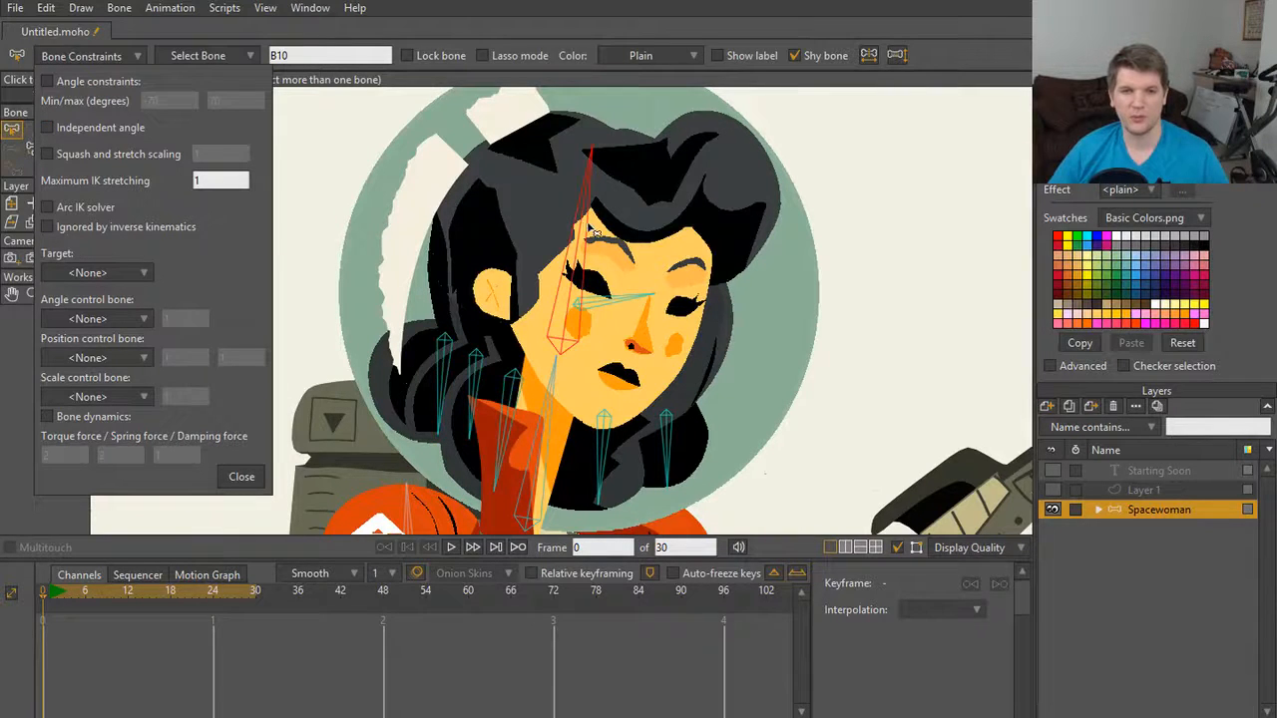
{"action": "key", "text": "z"}
{"action": "left_click_drag", "start_coordinate": [589, 219], "coordinate": [605, 305]}
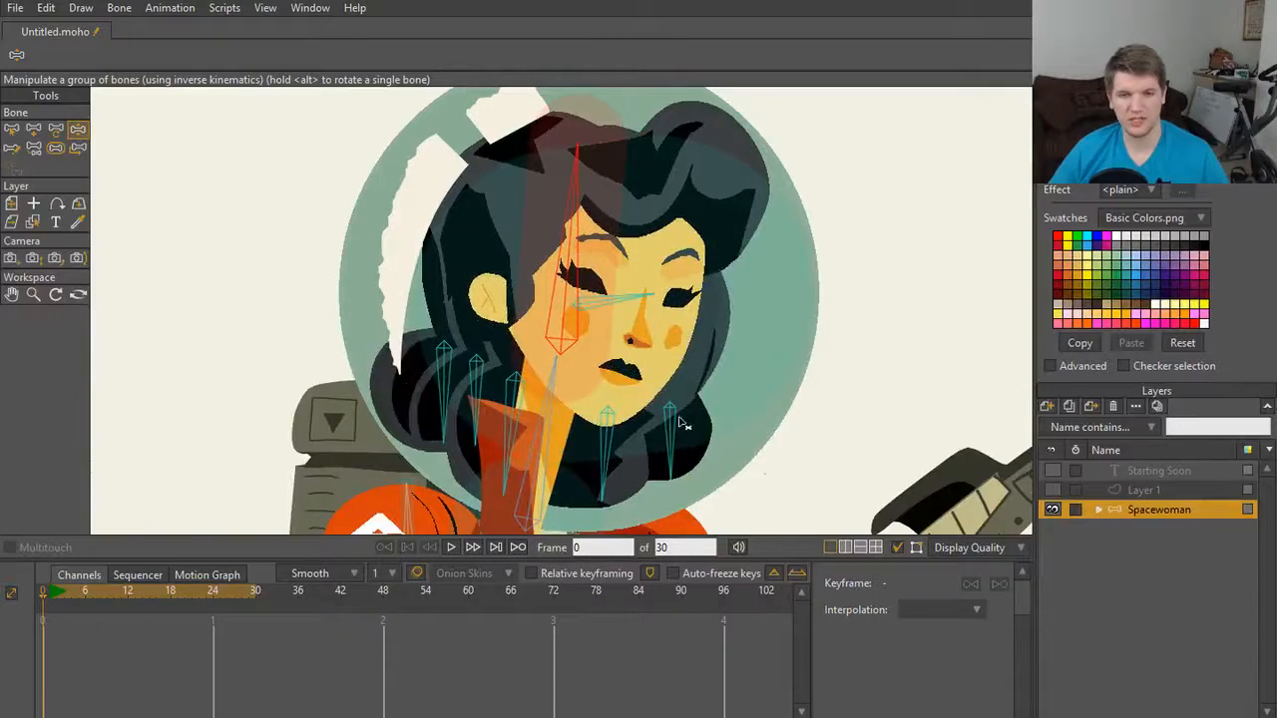
{"action": "left_click_drag", "start_coordinate": [580, 248], "coordinate": [534, 285]}
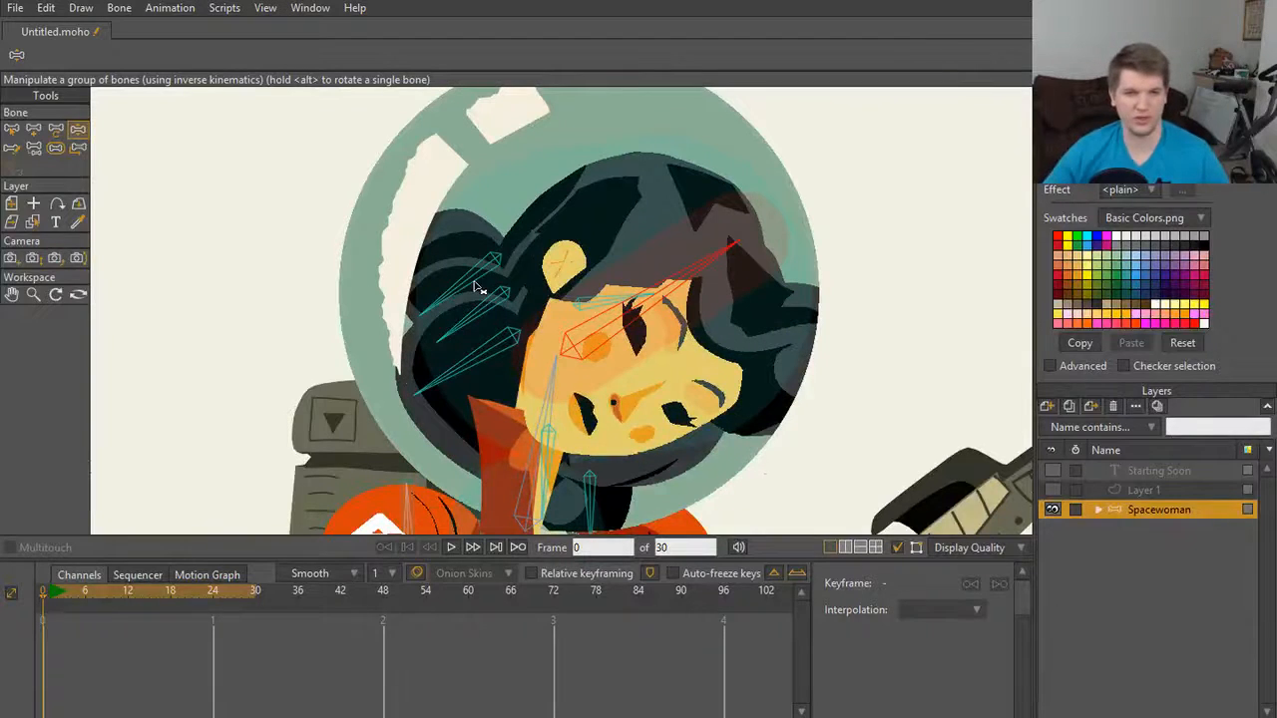
{"action": "key", "text": "ctrl+z"}
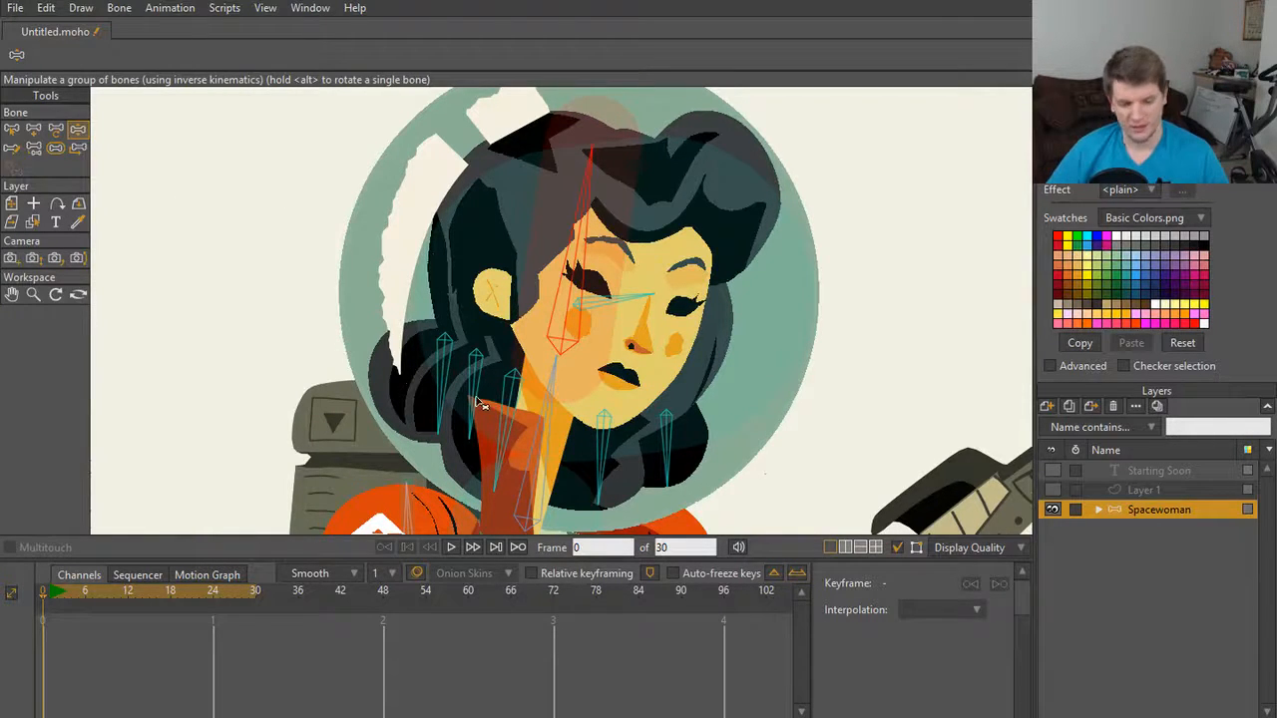
Step: Reselect the three back hair bones and check their Independent angle setting in the bone constraints
{"action": "key", "text": "b"}
{"action": "left_click", "coordinate": [443, 383]}
{"action": "left_click", "coordinate": [474, 387], "text": "shift"}
{"action": "left_click", "coordinate": [506, 393], "text": "shift"}
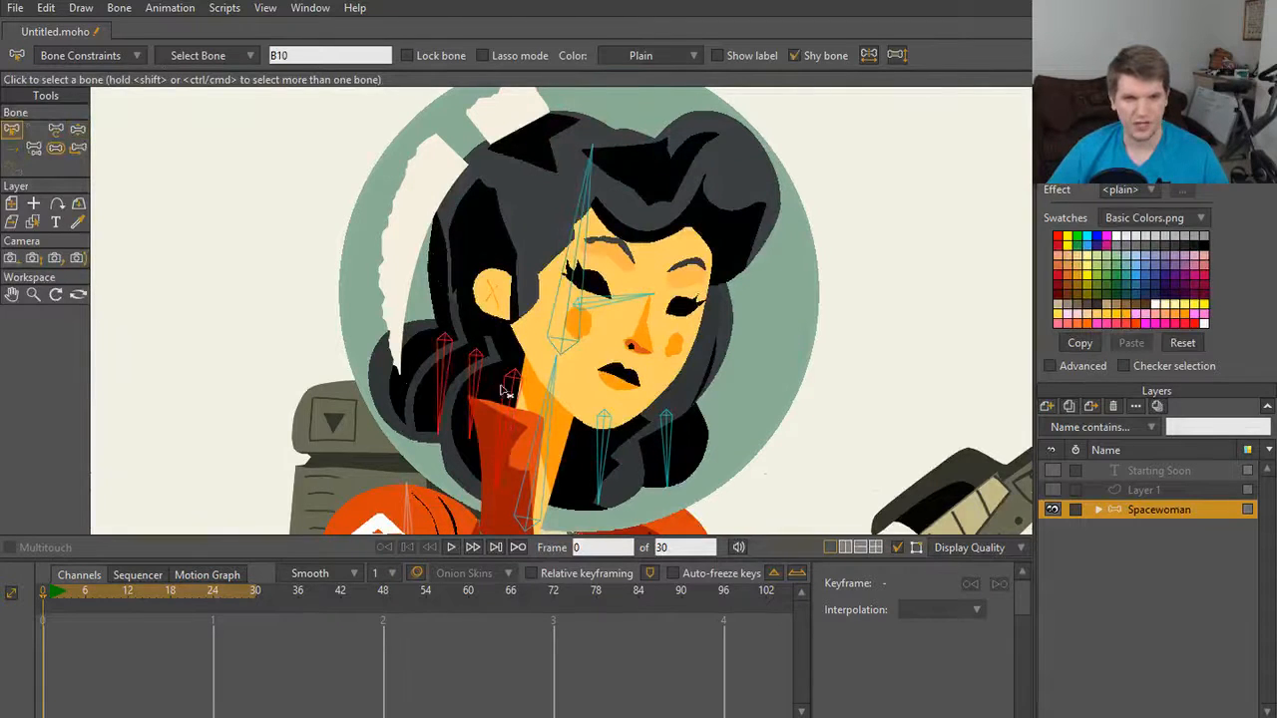
{"action": "left_click", "coordinate": [79, 55]}
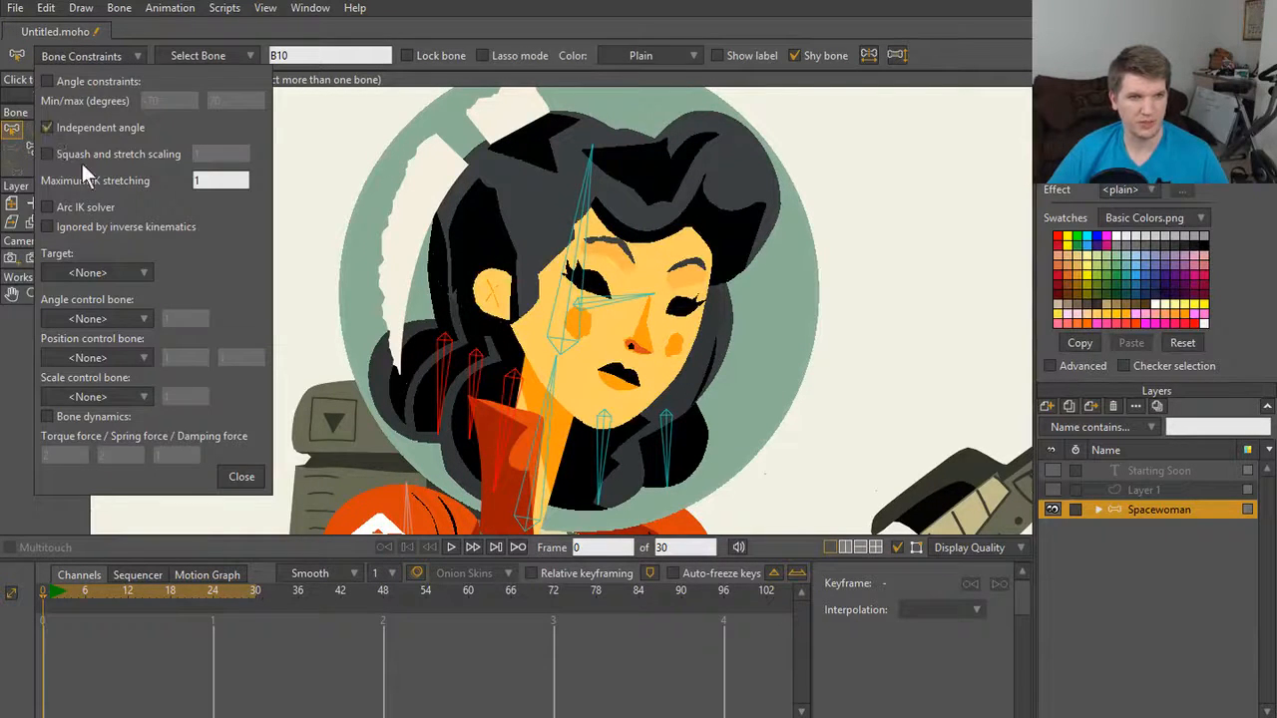
{"action": "left_click", "coordinate": [242, 477]}
Step: Tilt the head bone slightly with Manipulate Bones to test how the hair bones follow it
{"action": "scroll", "coordinate": [649, 424], "scroll_direction": "down", "scroll_amount": 3}
{"action": "scroll", "coordinate": [648, 414], "scroll_direction": "up", "scroll_amount": 4}
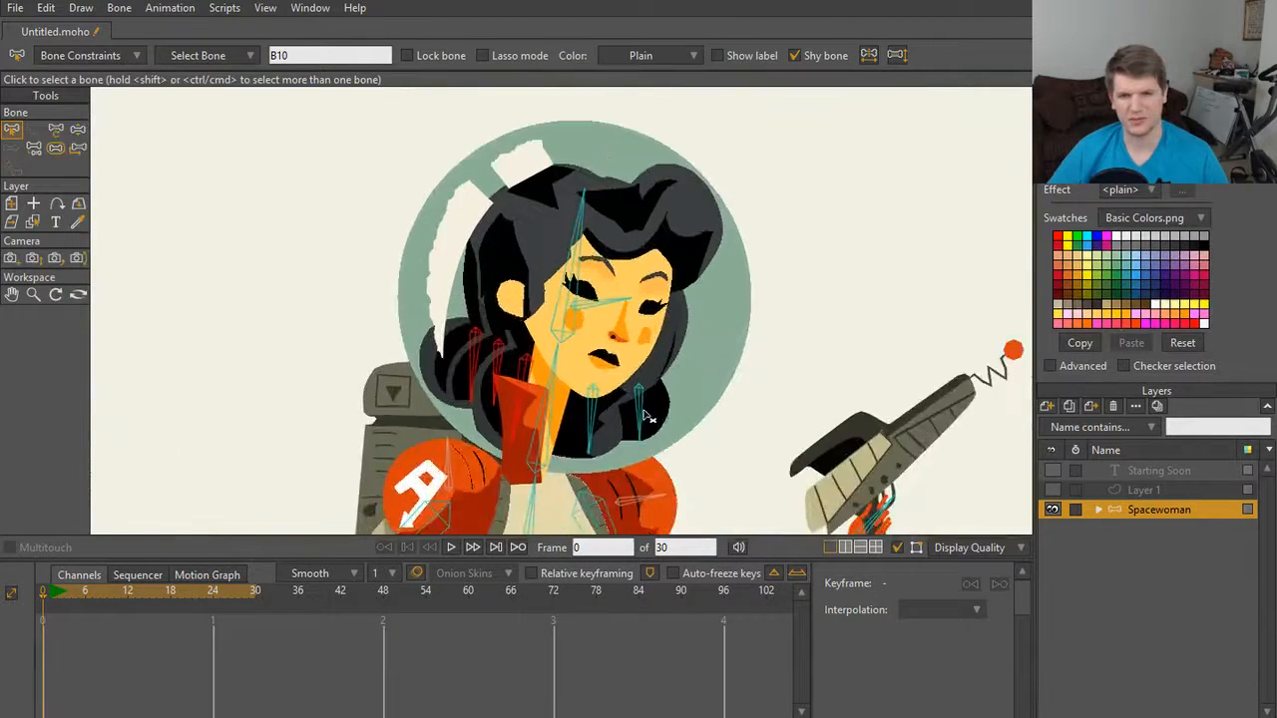
{"action": "key", "text": "z"}
{"action": "left_click_drag", "start_coordinate": [573, 297], "coordinate": [574, 302]}
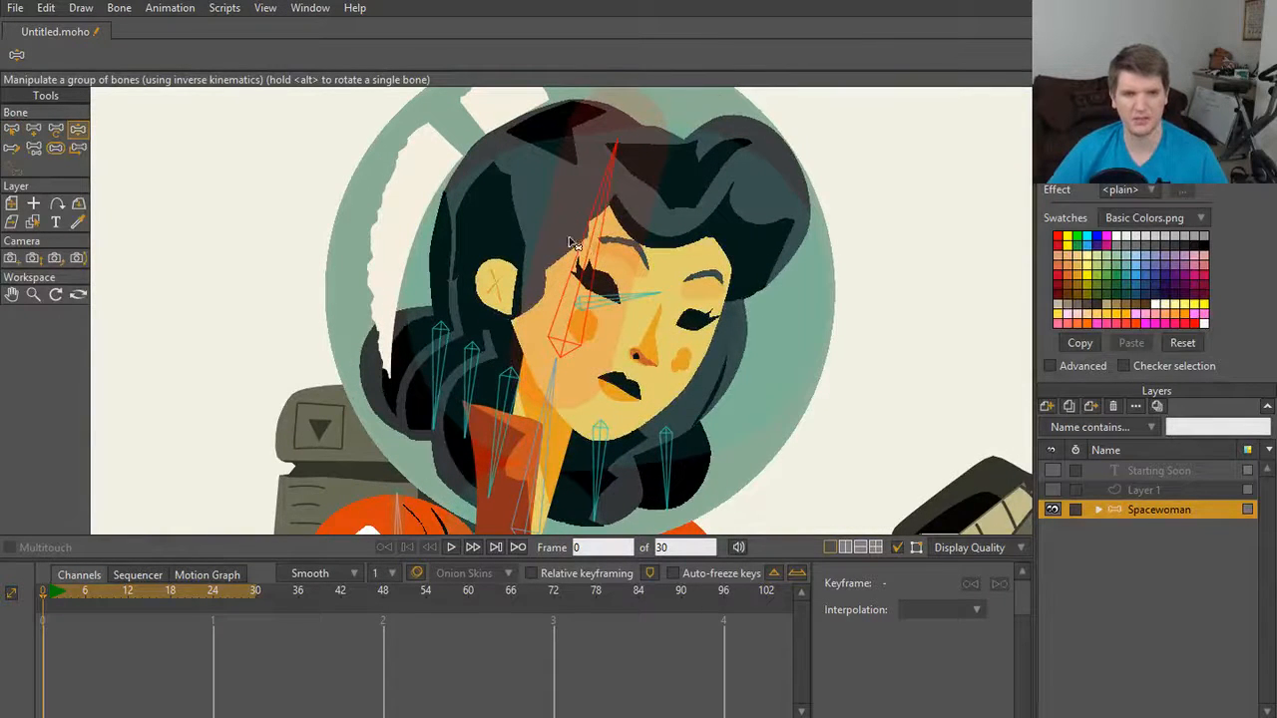
{"action": "left_click_drag", "start_coordinate": [582, 246], "coordinate": [572, 244]}
{"action": "scroll", "coordinate": [629, 370], "scroll_direction": "down", "scroll_amount": 1}
{"action": "left_click_drag", "start_coordinate": [626, 367], "coordinate": [611, 348]}
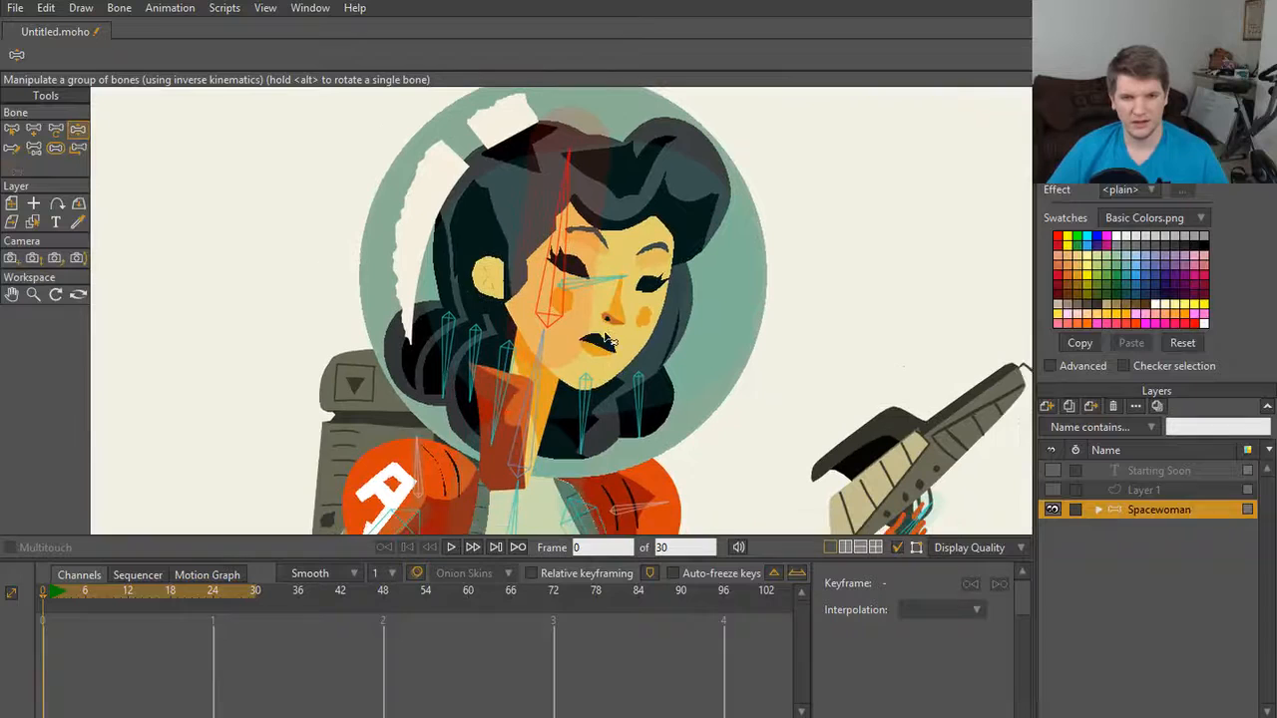
Step: Rotate the small face bone at frame 1 to test what it moves, undo each rotation, and check frames 0 and 1
{"action": "left_click", "coordinate": [603, 284]}
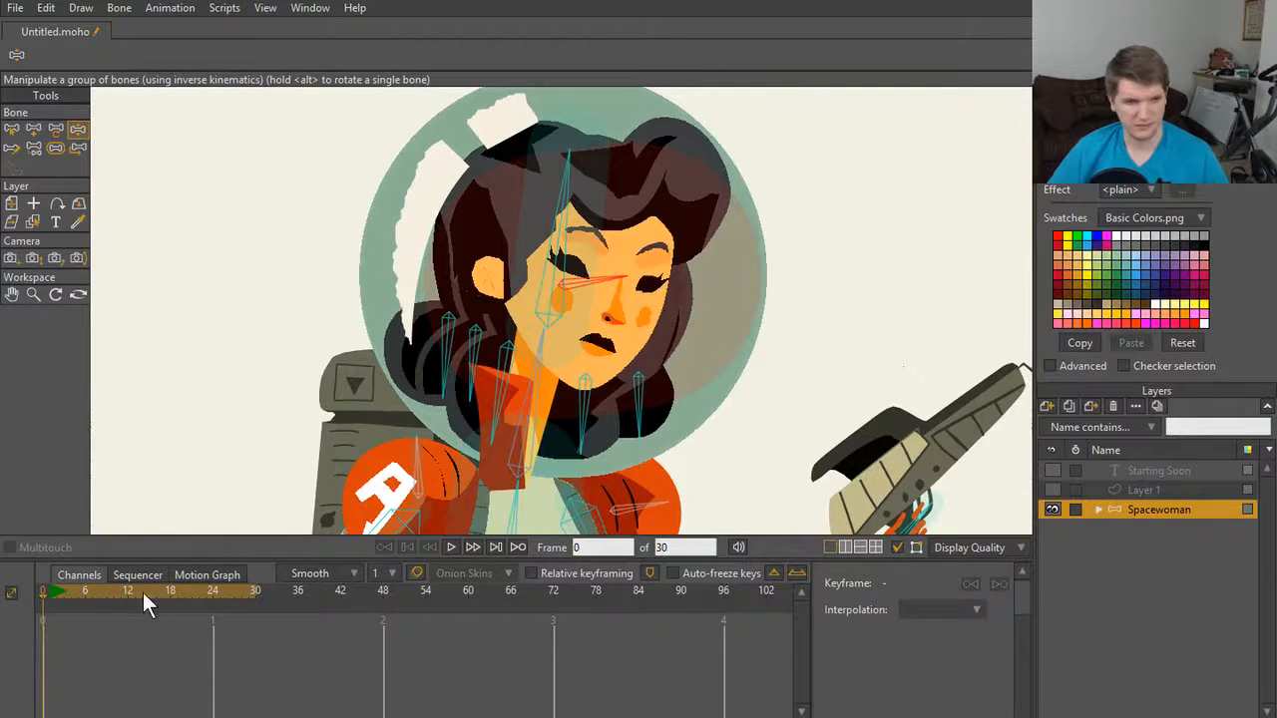
{"action": "left_click", "coordinate": [50, 592]}
{"action": "left_click_drag", "start_coordinate": [596, 286], "coordinate": [741, 246]}
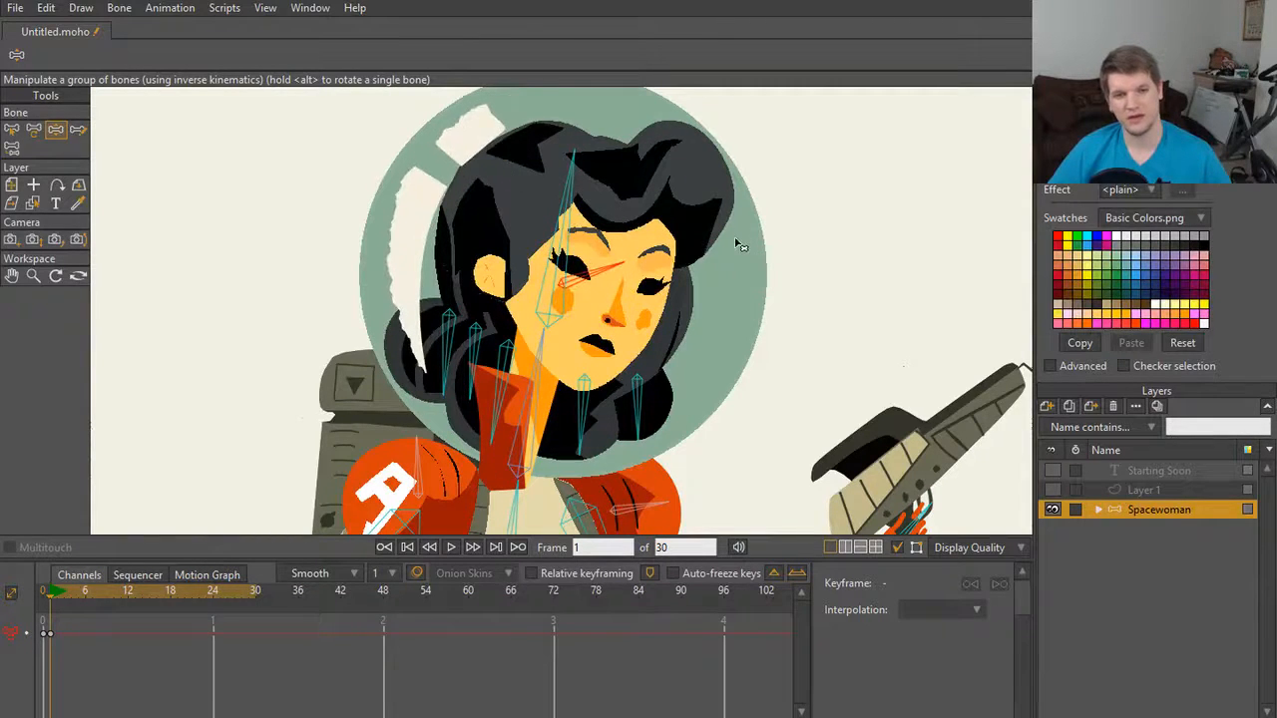
{"action": "key", "text": "ctrl+z"}
{"action": "mouse_move", "coordinate": [608, 283]}
{"action": "left_mouse_down"}
{"action": "mouse_move", "coordinate": [609, 304]}
{"action": "mouse_move", "coordinate": [606, 270]}
{"action": "mouse_move", "coordinate": [610, 279]}
{"action": "left_mouse_up"}
{"action": "key", "text": "ctrl+z"}
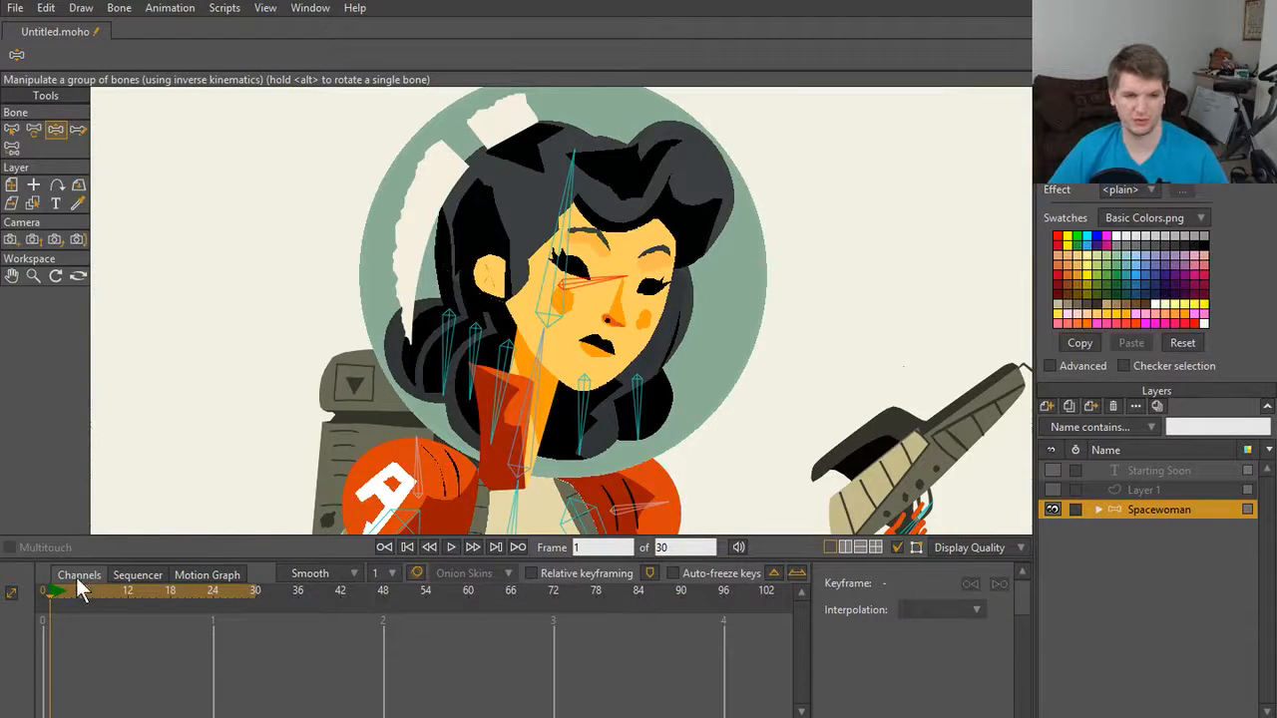
{"action": "left_click", "coordinate": [41, 594]}
{"action": "left_click", "coordinate": [48, 593]}
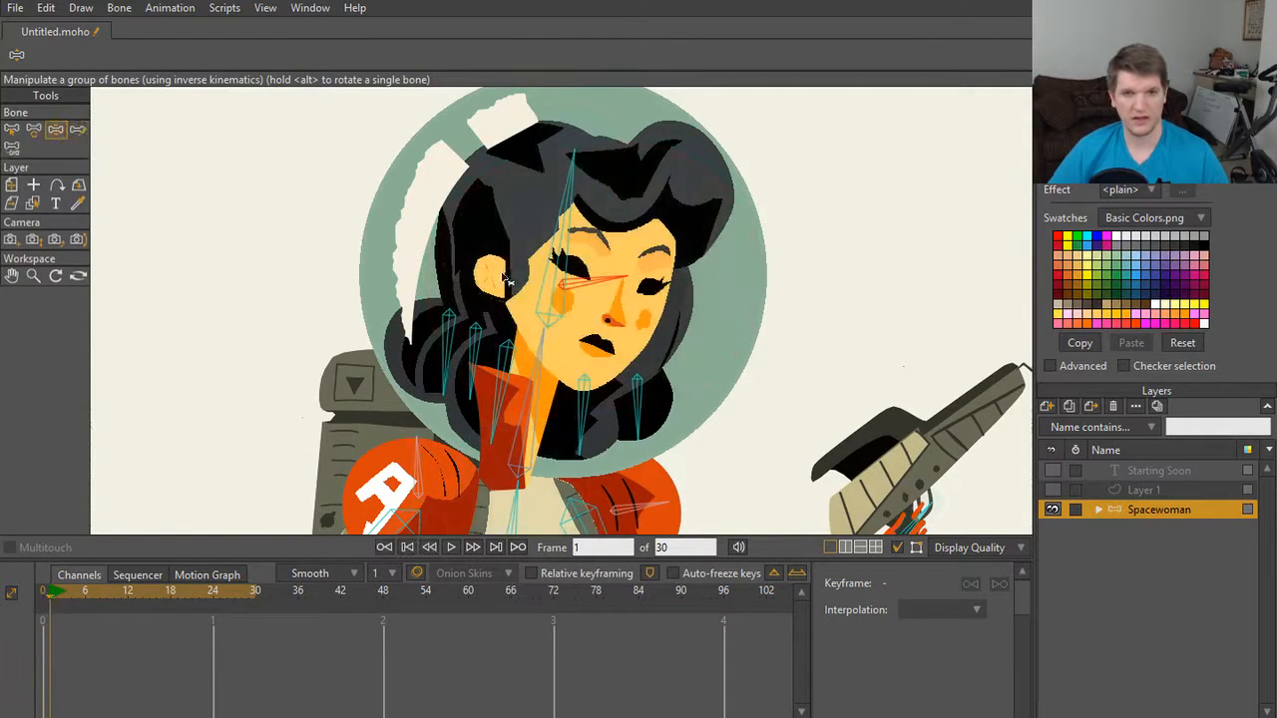
Step: Pick the white helmet highlight on the canvas to select its bright layer
{"action": "scroll", "coordinate": [700, 312], "scroll_direction": "up", "scroll_amount": 5}
{"action": "left_click_drag", "start_coordinate": [701, 312], "coordinate": [694, 406]}
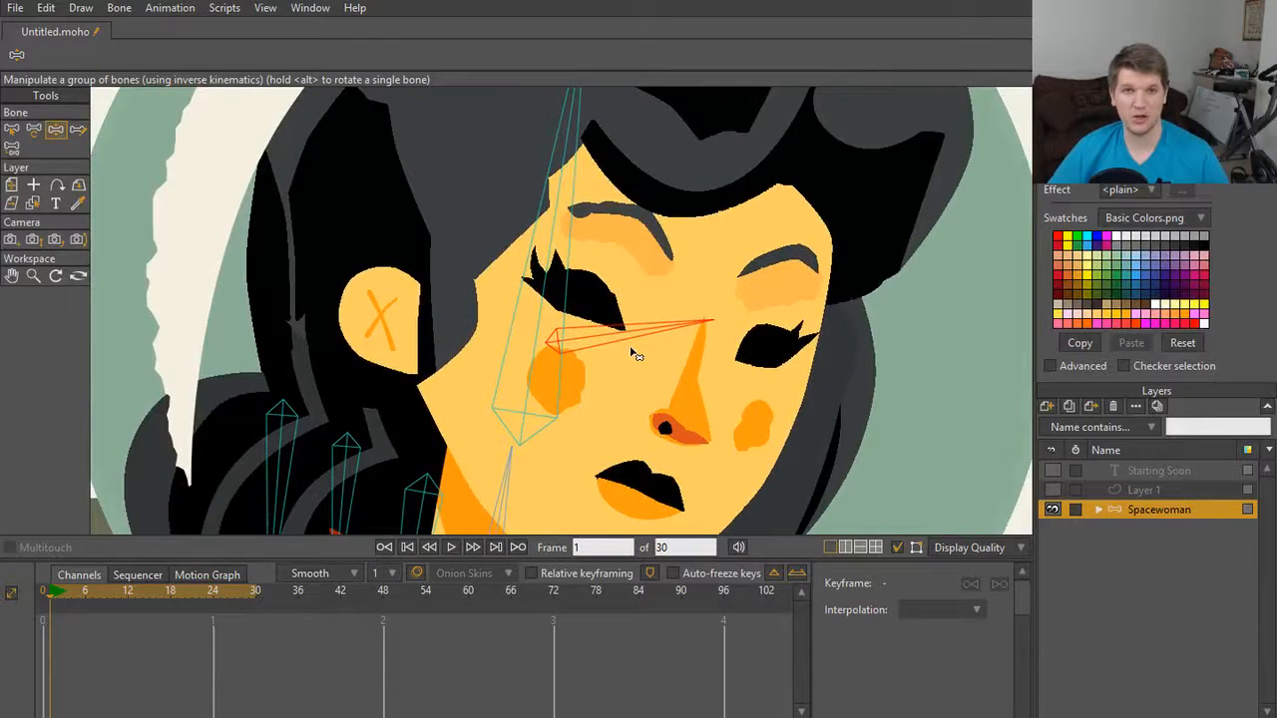
{"action": "scroll", "coordinate": [628, 356], "scroll_direction": "down", "scroll_amount": 4}
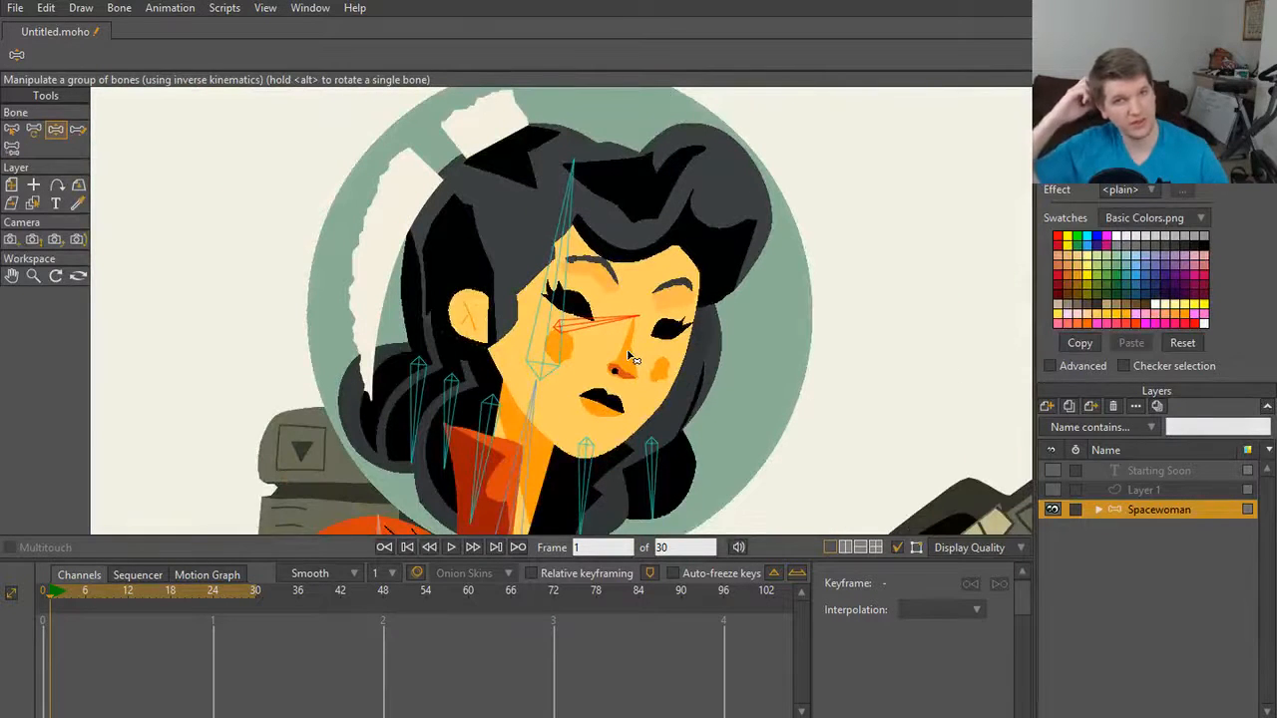
{"action": "left_click", "coordinate": [392, 249], "text": "ctrl+alt"}
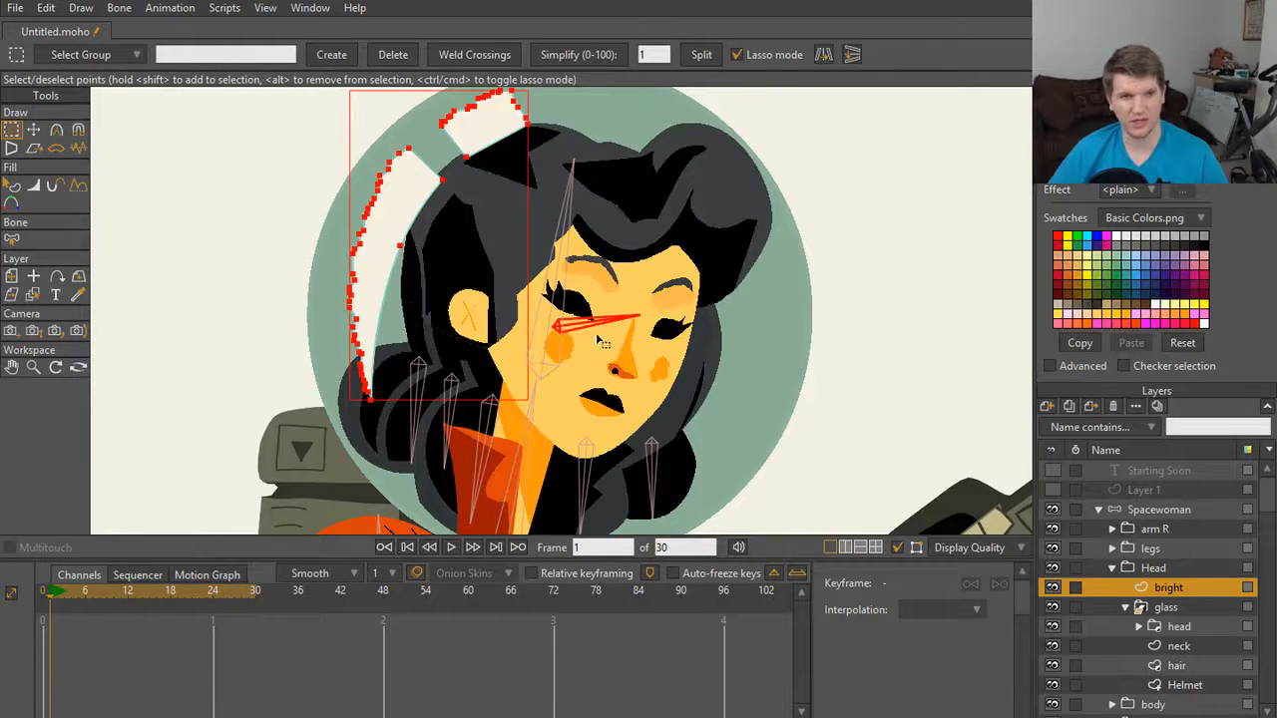
{"action": "scroll", "coordinate": [564, 343], "scroll_direction": "up", "scroll_amount": 2}
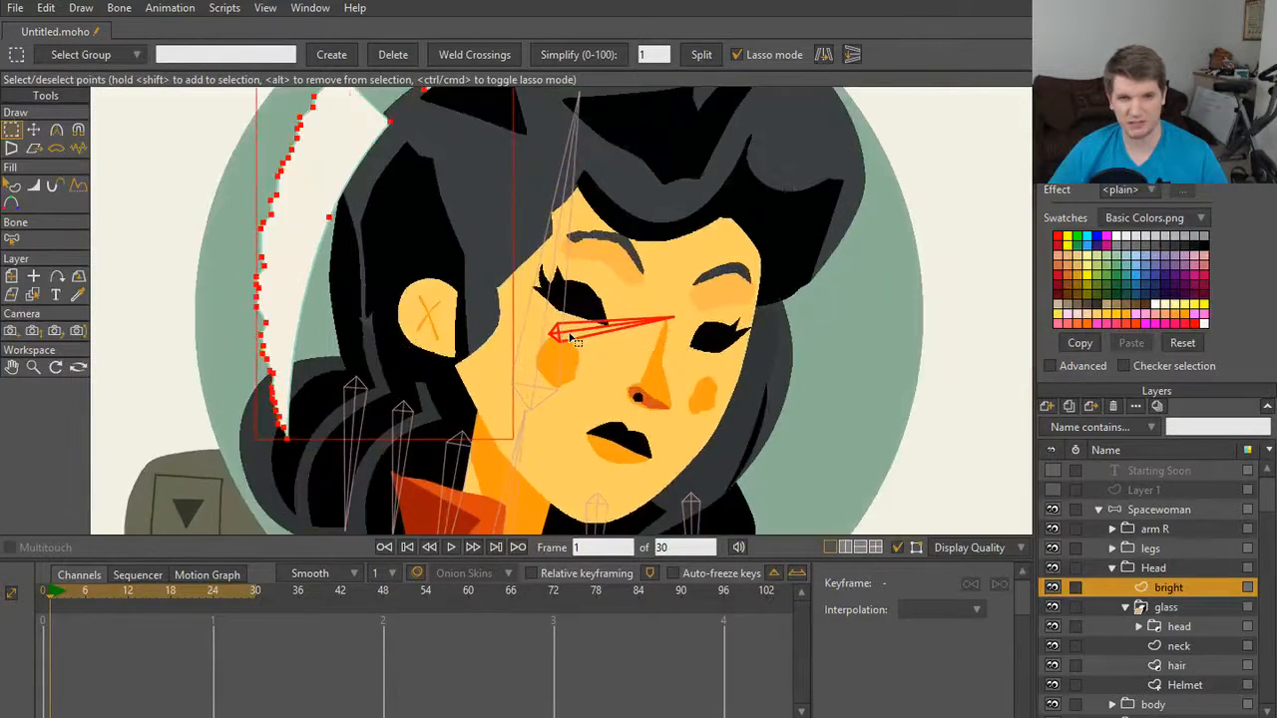
Step: Return to frame 0 and bind the selected points of the helmet highlight to the small face bone B1
{"action": "key", "text": "b"}
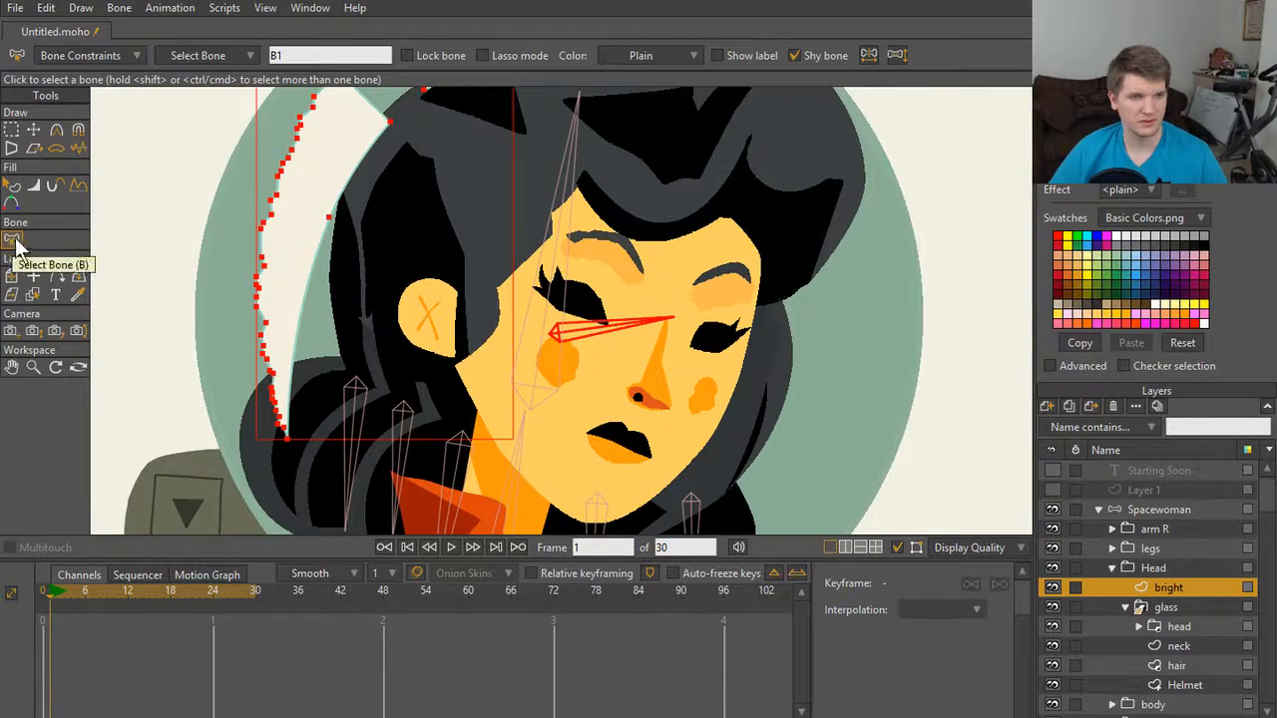
{"action": "scroll", "coordinate": [250, 240], "scroll_direction": "down", "scroll_amount": 4}
{"action": "scroll", "coordinate": [240, 248], "scroll_direction": "up", "scroll_amount": 1}
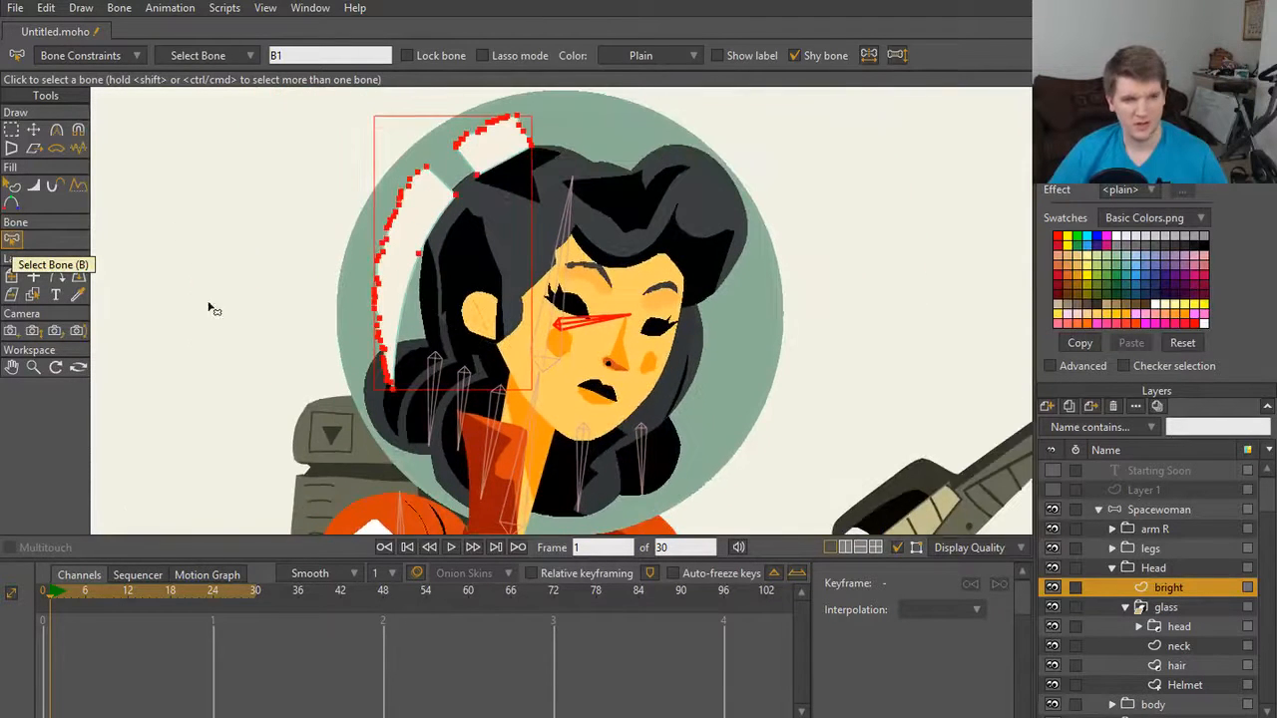
{"action": "left_click", "coordinate": [31, 599]}
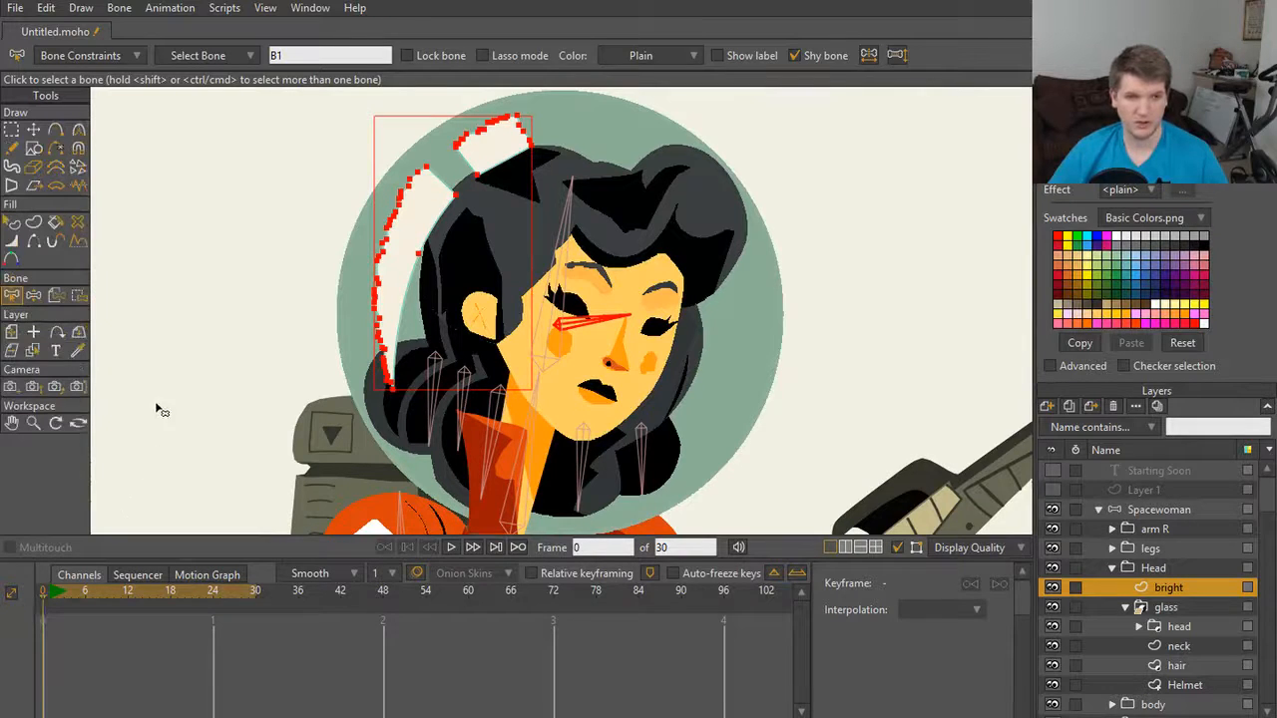
{"action": "left_click", "coordinate": [74, 299]}
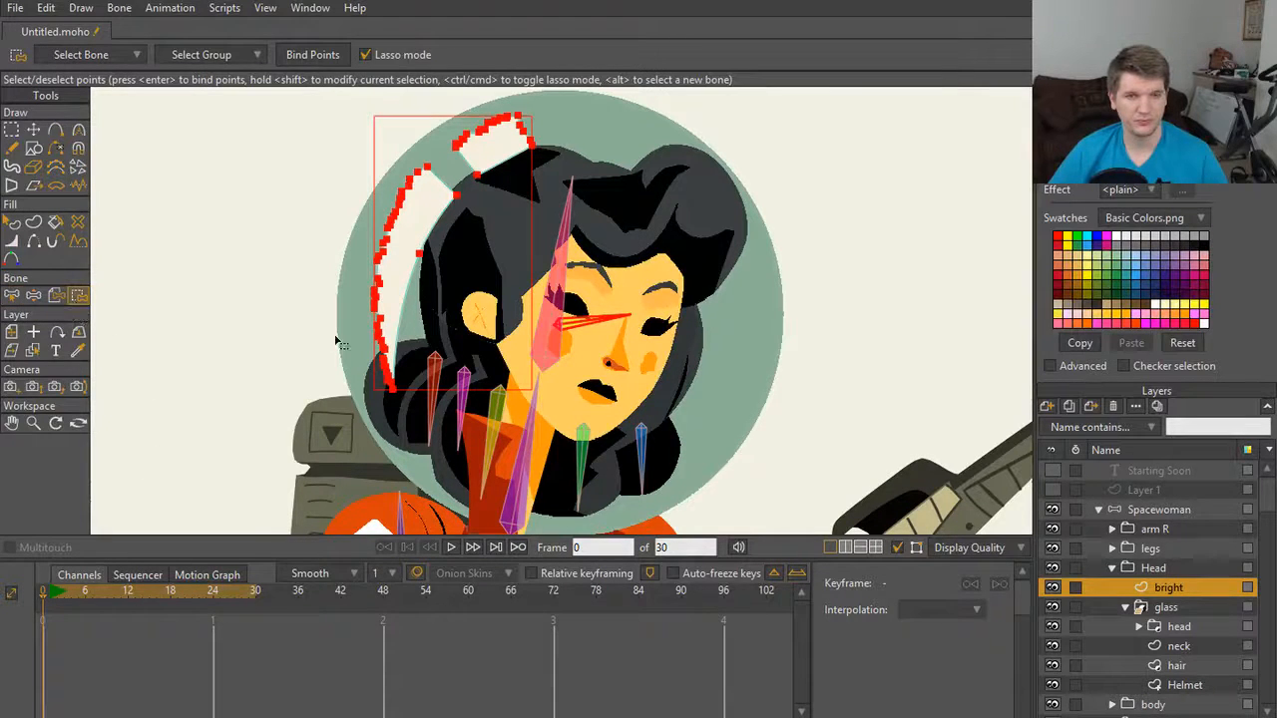
{"action": "key", "text": "Return"}
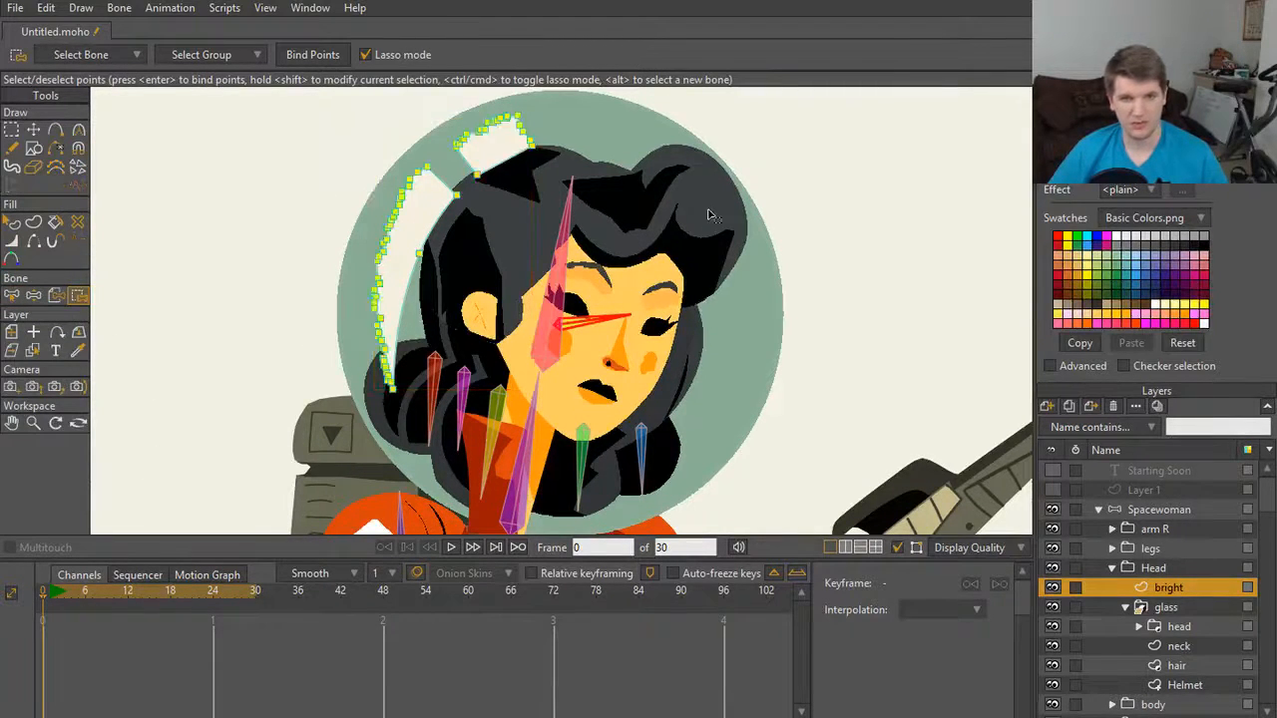
Step: Select the head bone and clear the bone selection to examine the binding of the bright layer
{"action": "scroll", "coordinate": [589, 264], "scroll_direction": "up", "scroll_amount": 4}
{"action": "key", "text": "b"}
{"action": "scroll", "coordinate": [568, 261], "scroll_direction": "down", "scroll_amount": 5}
{"action": "left_click", "coordinate": [568, 261]}
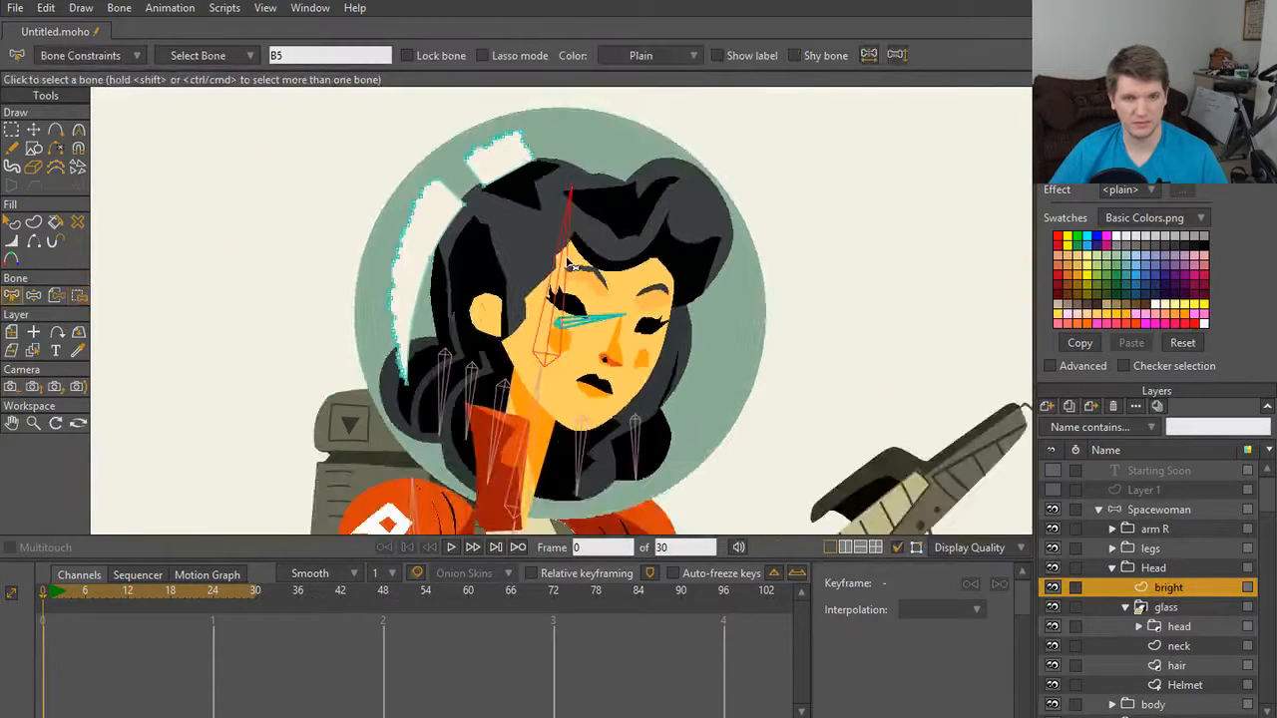
{"action": "left_click", "coordinate": [654, 362]}
{"action": "scroll", "coordinate": [642, 354], "scroll_direction": "up", "scroll_amount": 1}
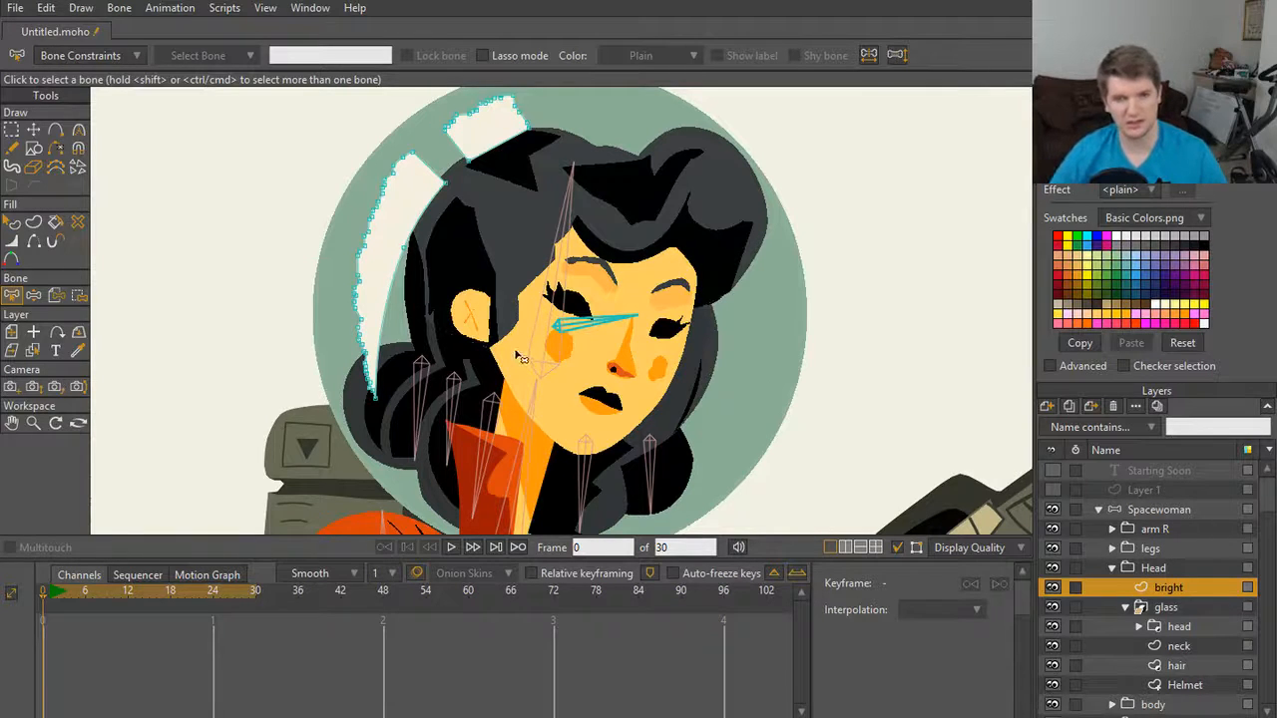
Step: Switch between the Head and bright layers and examine the face bone's highlighting on the bright layer
{"action": "scroll", "coordinate": [617, 373], "scroll_direction": "up", "scroll_amount": 5}
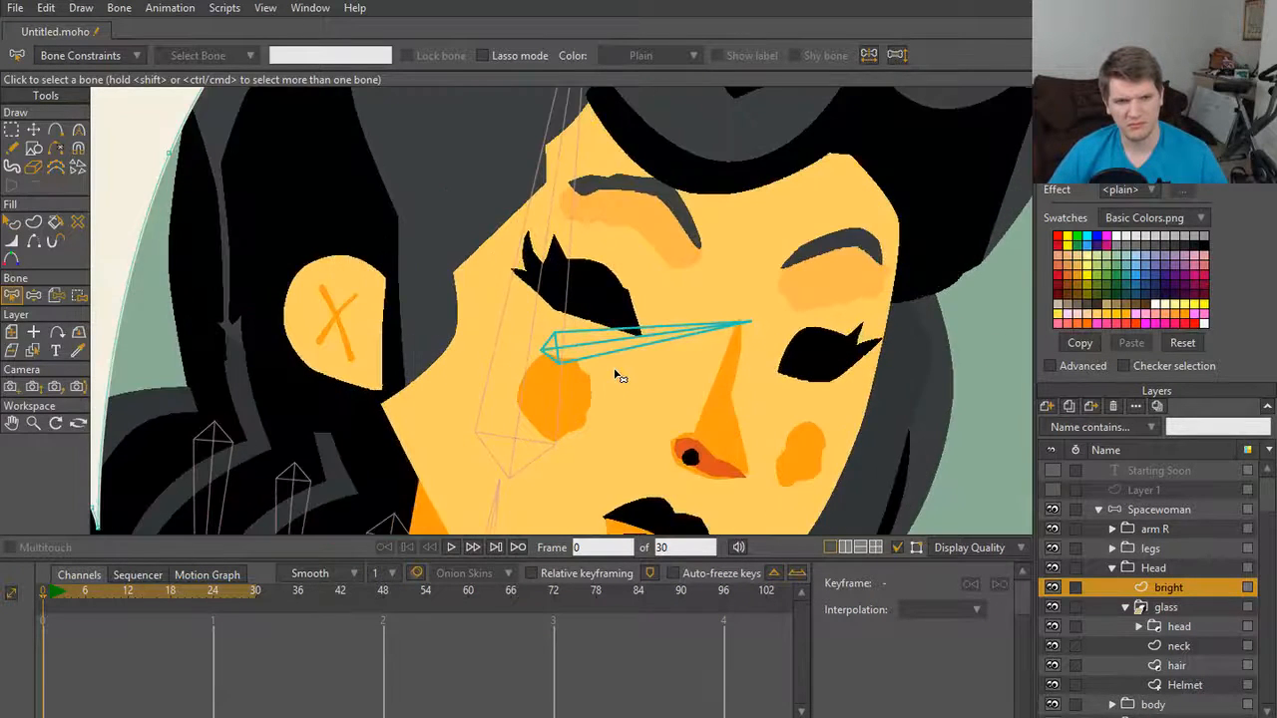
{"action": "scroll", "coordinate": [618, 376], "scroll_direction": "down", "scroll_amount": 6}
{"action": "left_click", "coordinate": [1201, 569]}
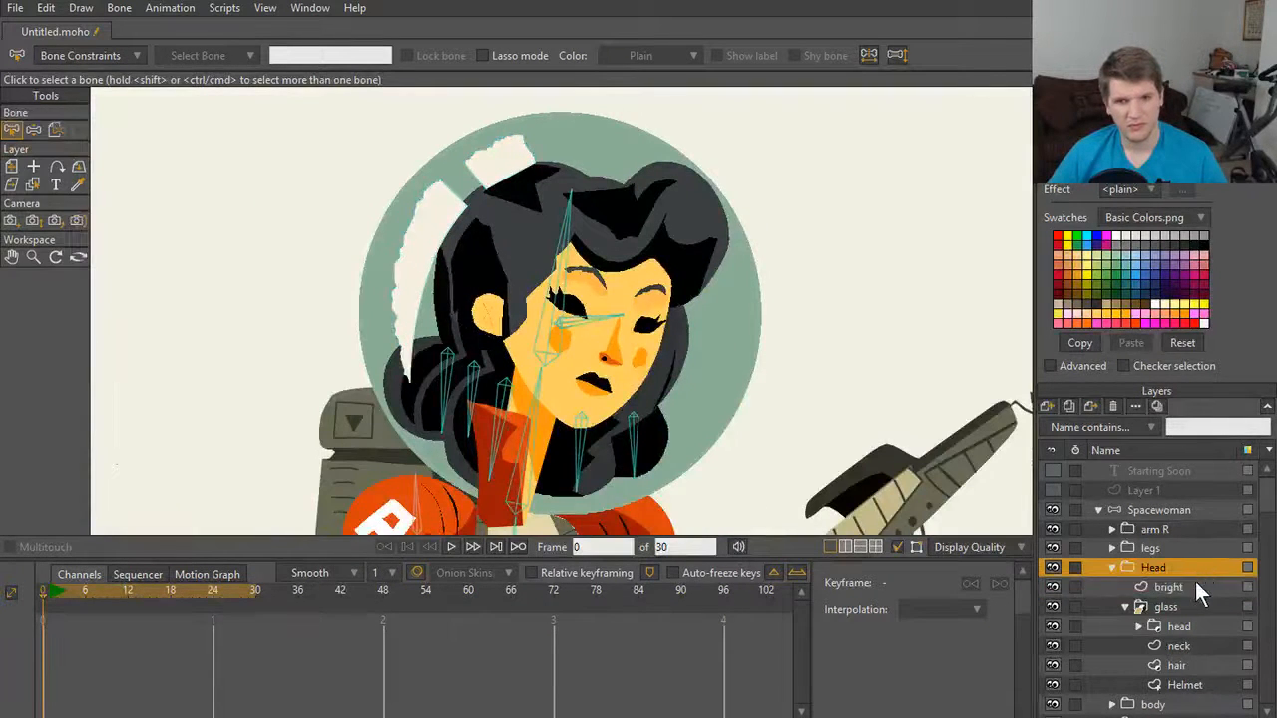
{"action": "left_click", "coordinate": [1184, 584]}
{"action": "scroll", "coordinate": [561, 261], "scroll_direction": "up", "scroll_amount": 4}
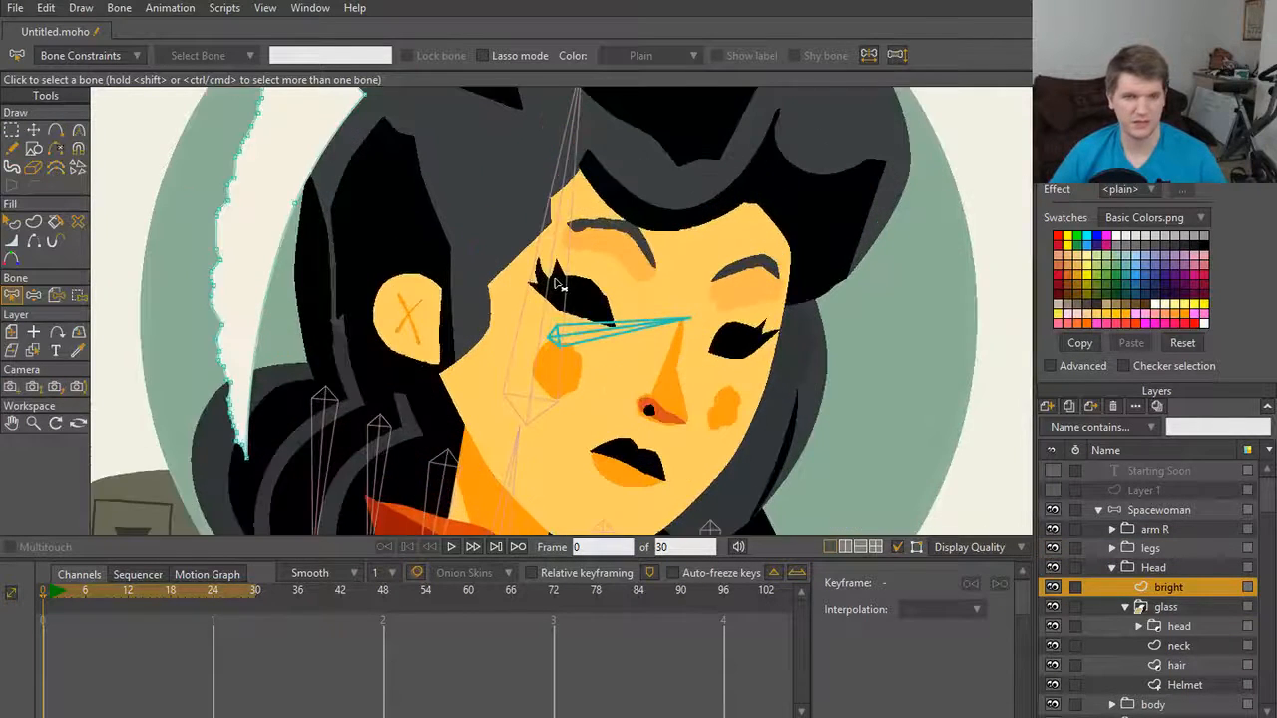
{"action": "scroll", "coordinate": [564, 279], "scroll_direction": "down", "scroll_amount": 3}
{"action": "scroll", "coordinate": [574, 354], "scroll_direction": "down", "scroll_amount": 2}
{"action": "scroll", "coordinate": [577, 355], "scroll_direction": "up", "scroll_amount": 5}
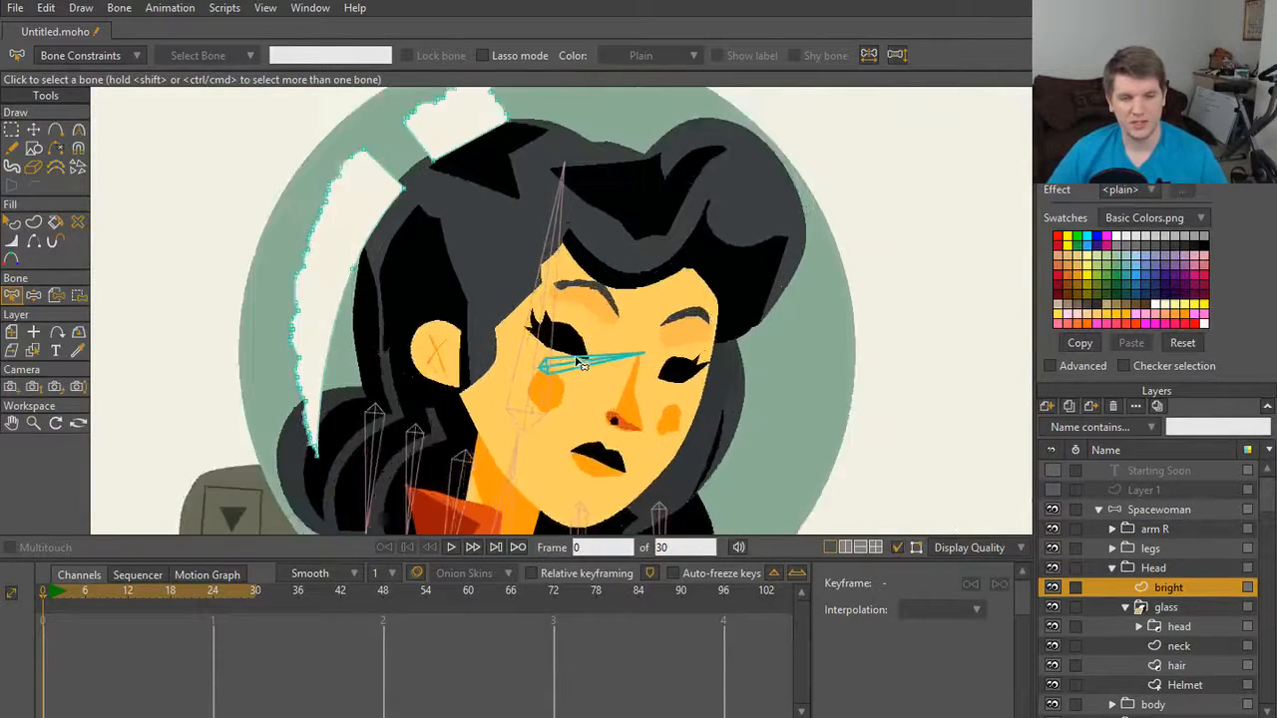
{"action": "scroll", "coordinate": [578, 356], "scroll_direction": "down", "scroll_amount": 2}
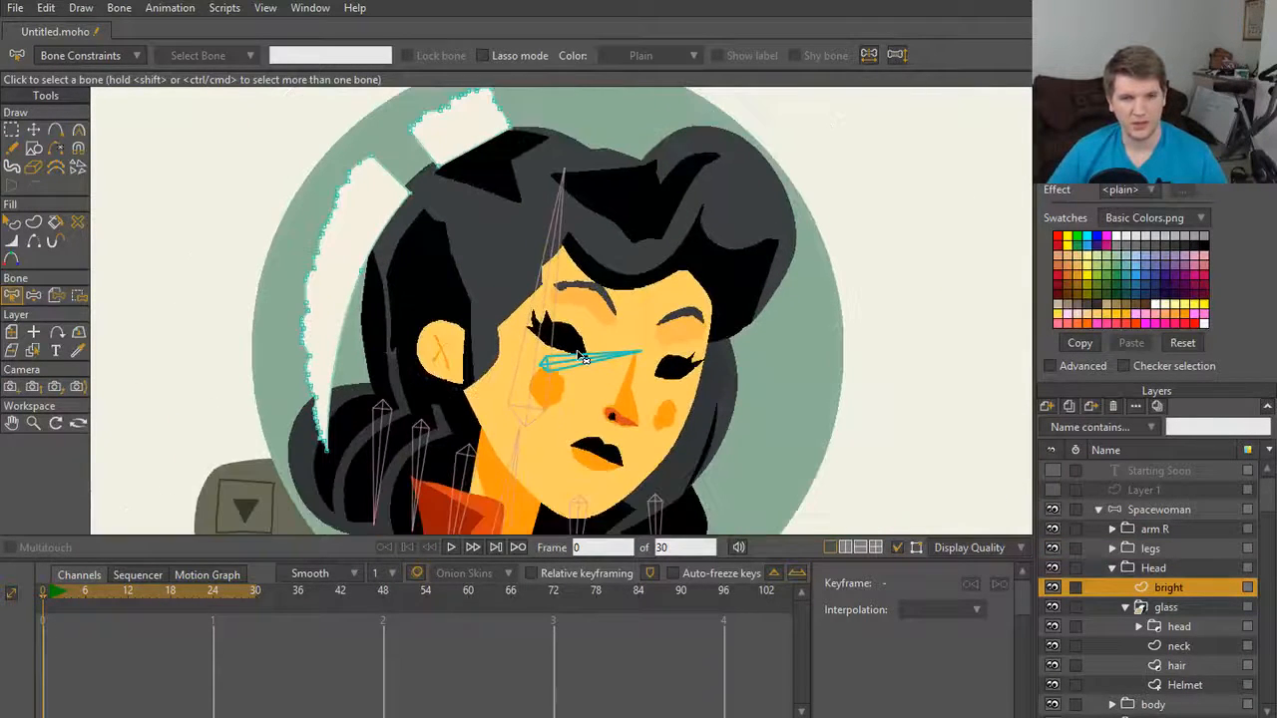
Step: Examine the helmet highlight's bound points and the surrounding bones with the Bind Points tool on the bright layer
{"action": "left_click", "coordinate": [77, 296]}
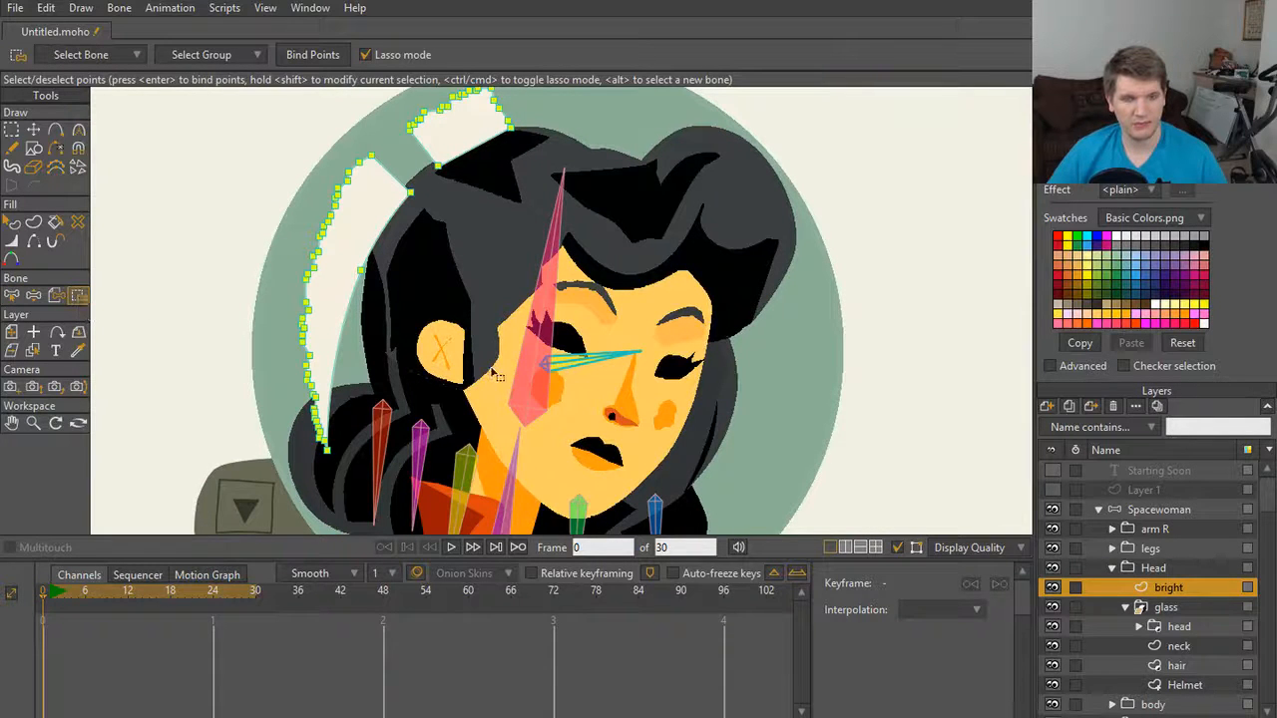
{"action": "scroll", "coordinate": [589, 384], "scroll_direction": "up", "scroll_amount": 3}
{"action": "scroll", "coordinate": [586, 402], "scroll_direction": "down", "scroll_amount": 1}
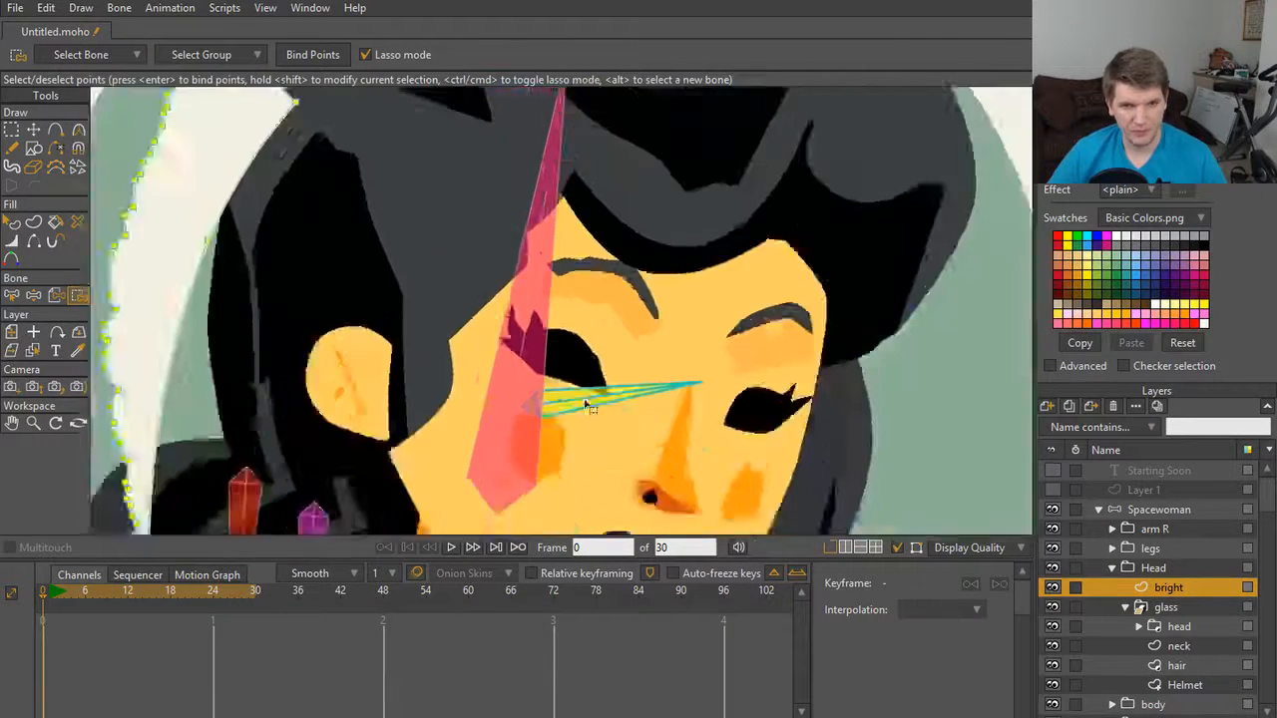
{"action": "scroll", "coordinate": [586, 402], "scroll_direction": "down", "scroll_amount": 3}
{"action": "scroll", "coordinate": [586, 399], "scroll_direction": "up", "scroll_amount": 2}
{"action": "scroll", "coordinate": [587, 399], "scroll_direction": "down", "scroll_amount": 2}
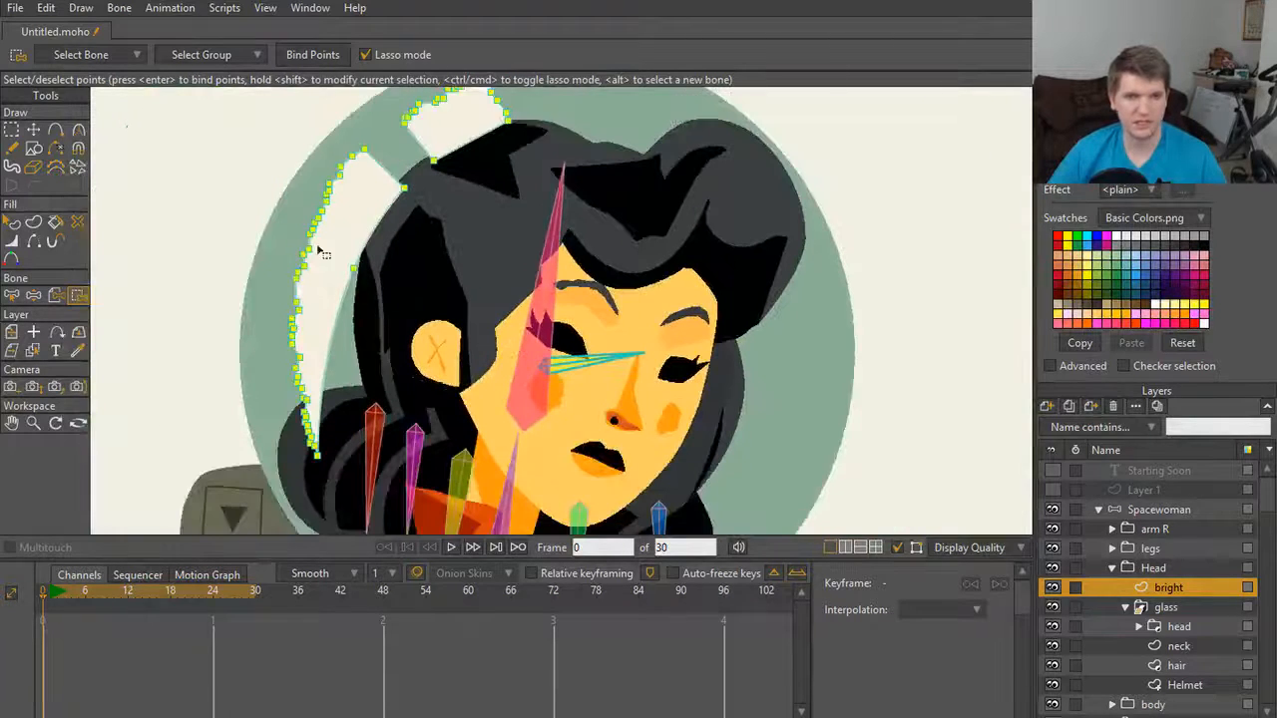
{"action": "scroll", "coordinate": [344, 311], "scroll_direction": "down", "scroll_amount": 1}
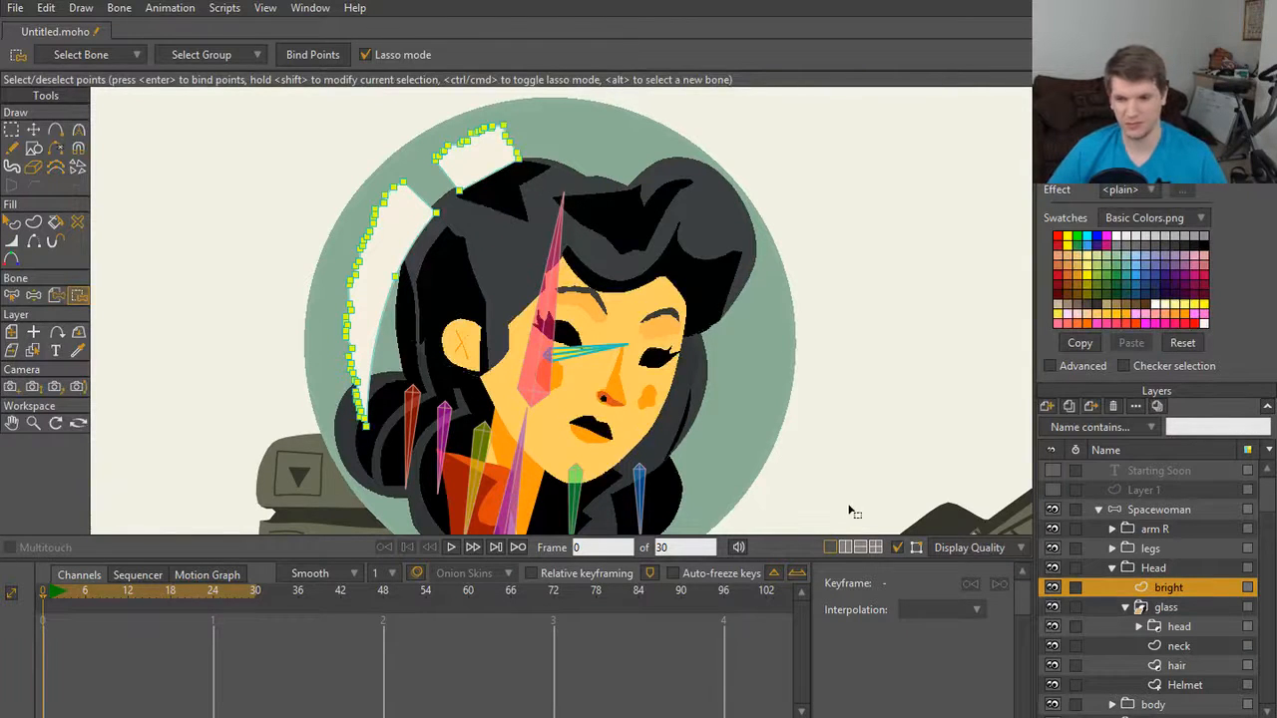
Step: Select the Spacewoman bone layer and test moving the small face bone B1 at frame 1
{"action": "key", "text": "z"}
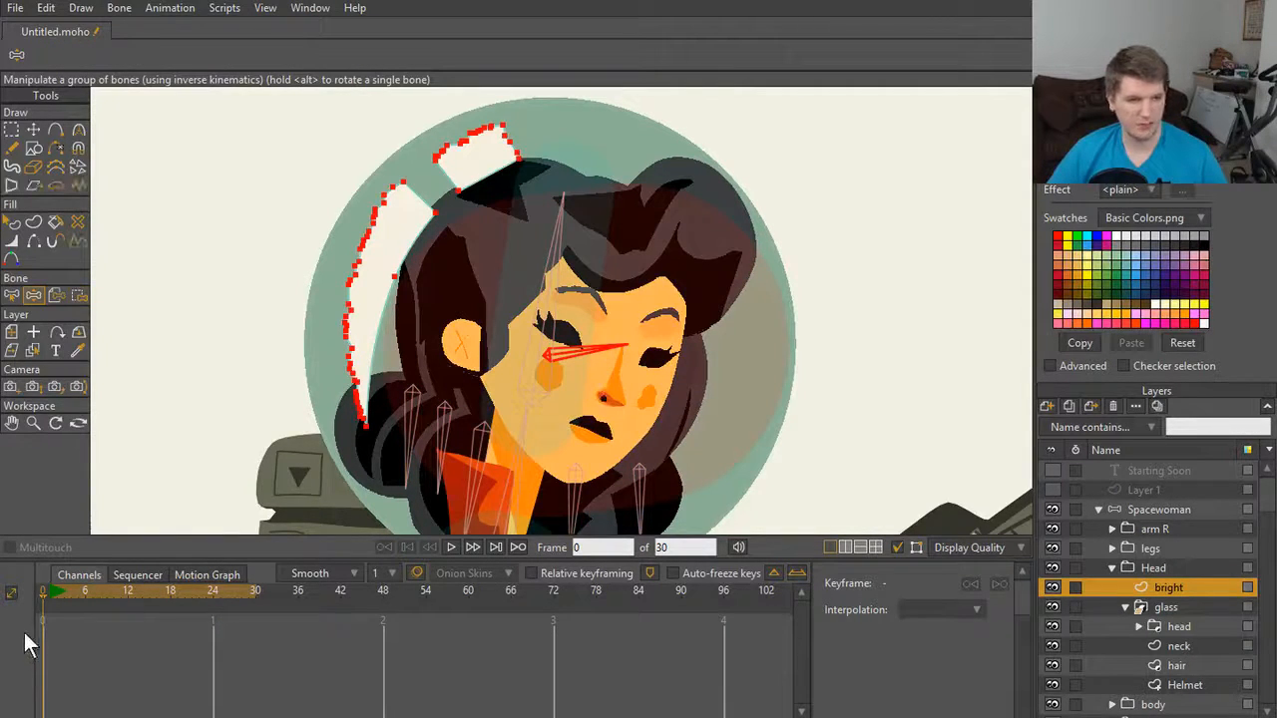
{"action": "left_click", "coordinate": [50, 587]}
{"action": "key", "text": "g"}
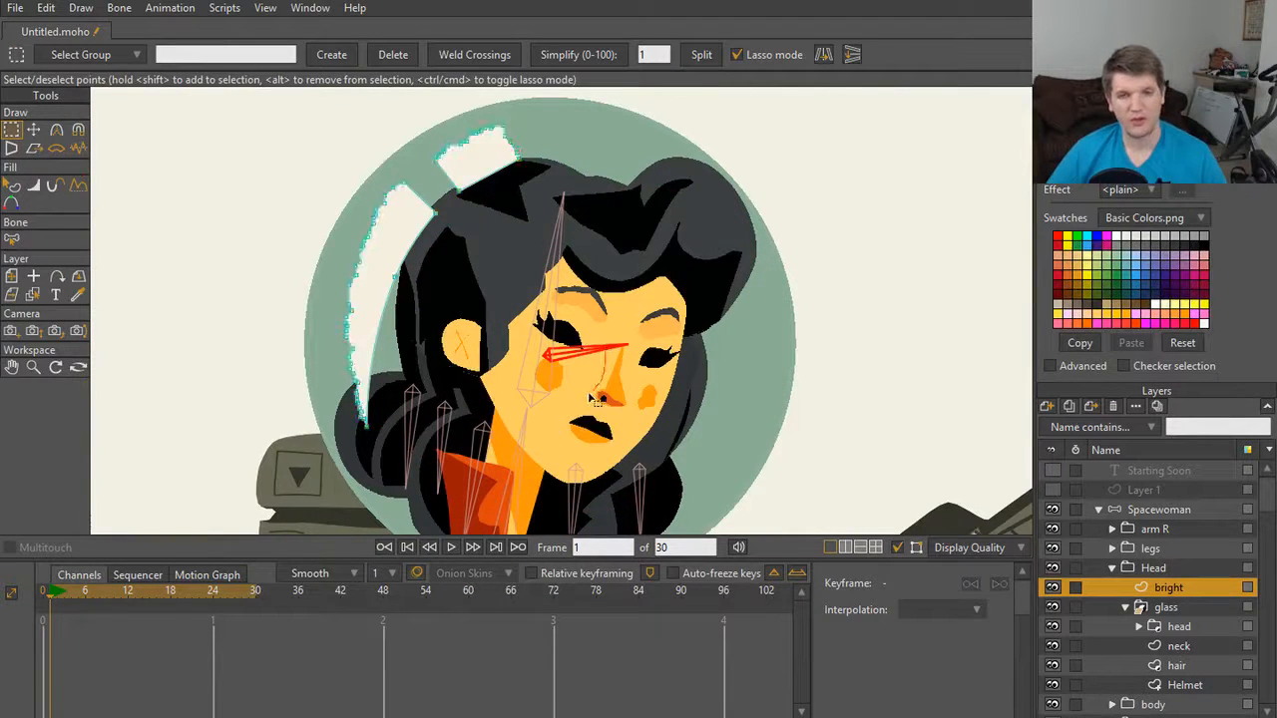
{"action": "left_click", "coordinate": [593, 399]}
{"action": "left_click", "coordinate": [1181, 507]}
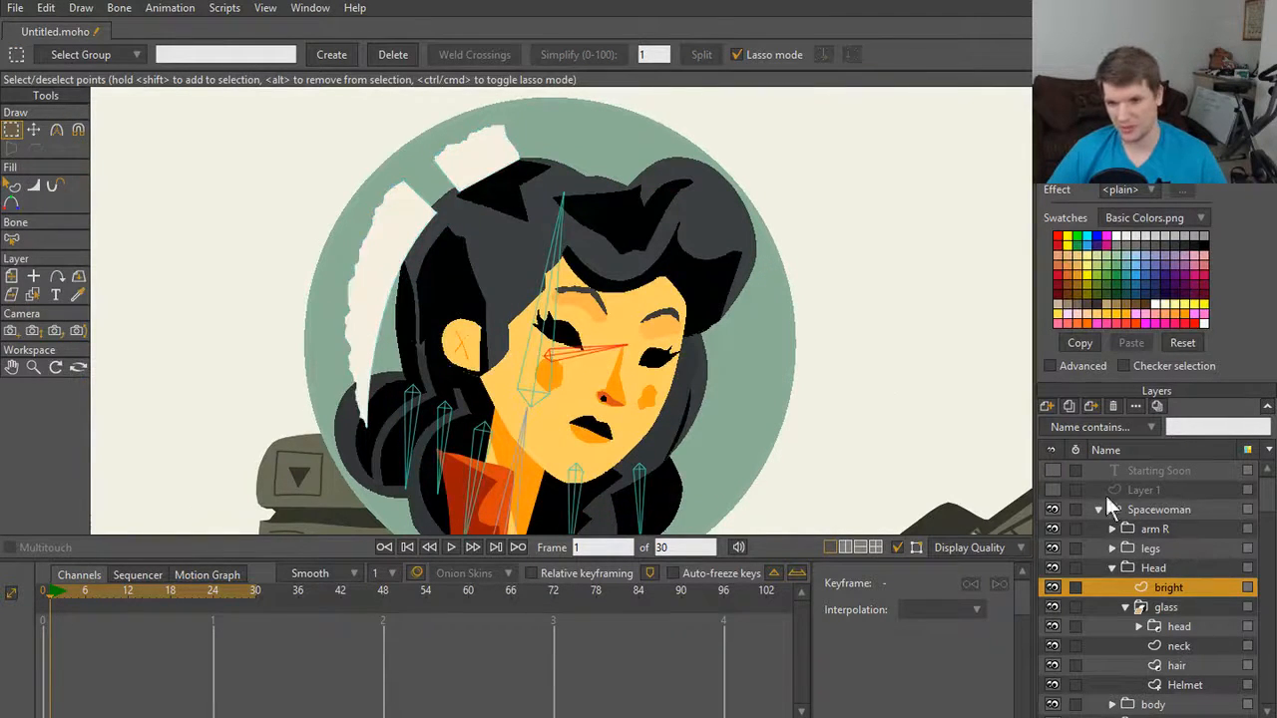
{"action": "left_click", "coordinate": [44, 590]}
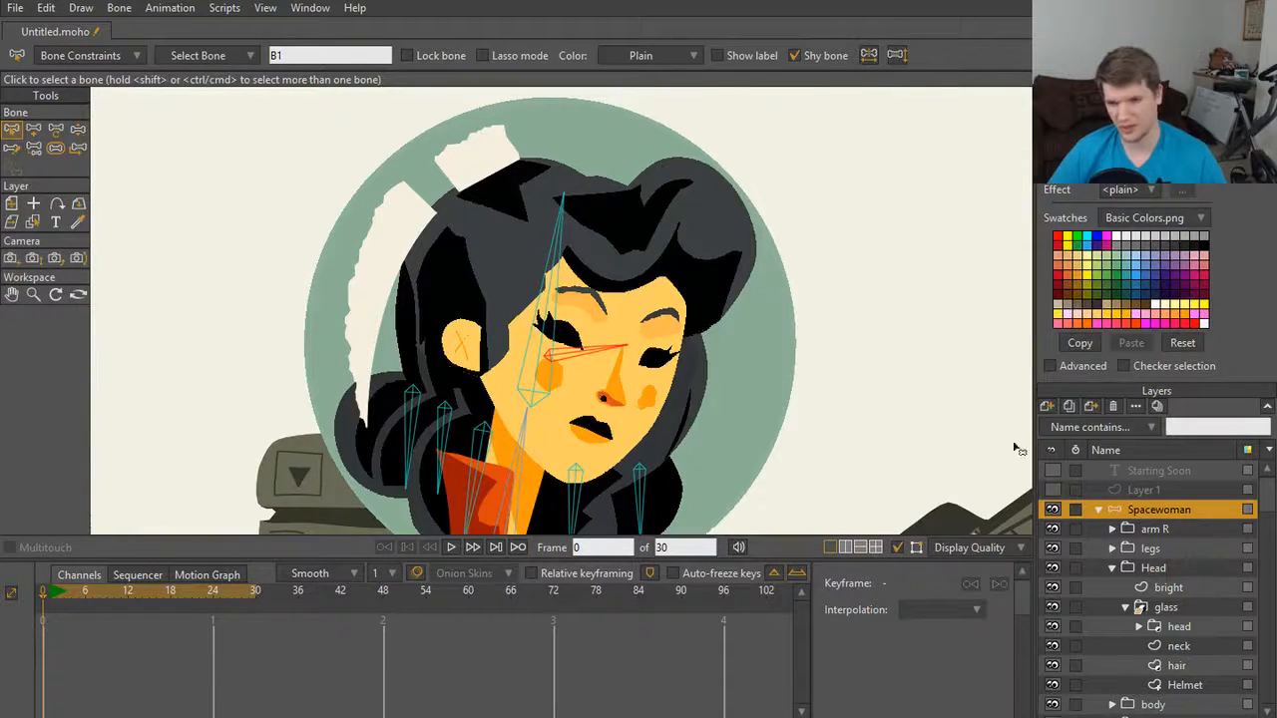
{"action": "left_click", "coordinate": [49, 594]}
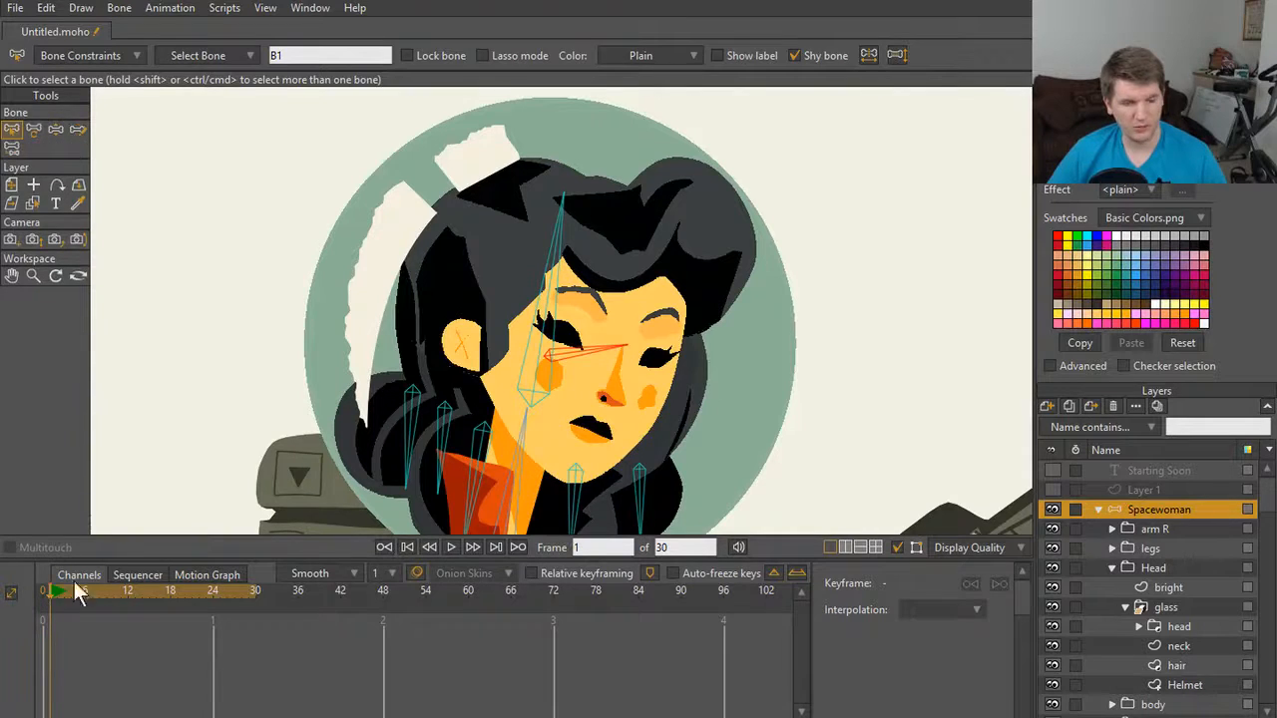
{"action": "key", "text": "z"}
{"action": "left_click_drag", "start_coordinate": [610, 349], "coordinate": [675, 389]}
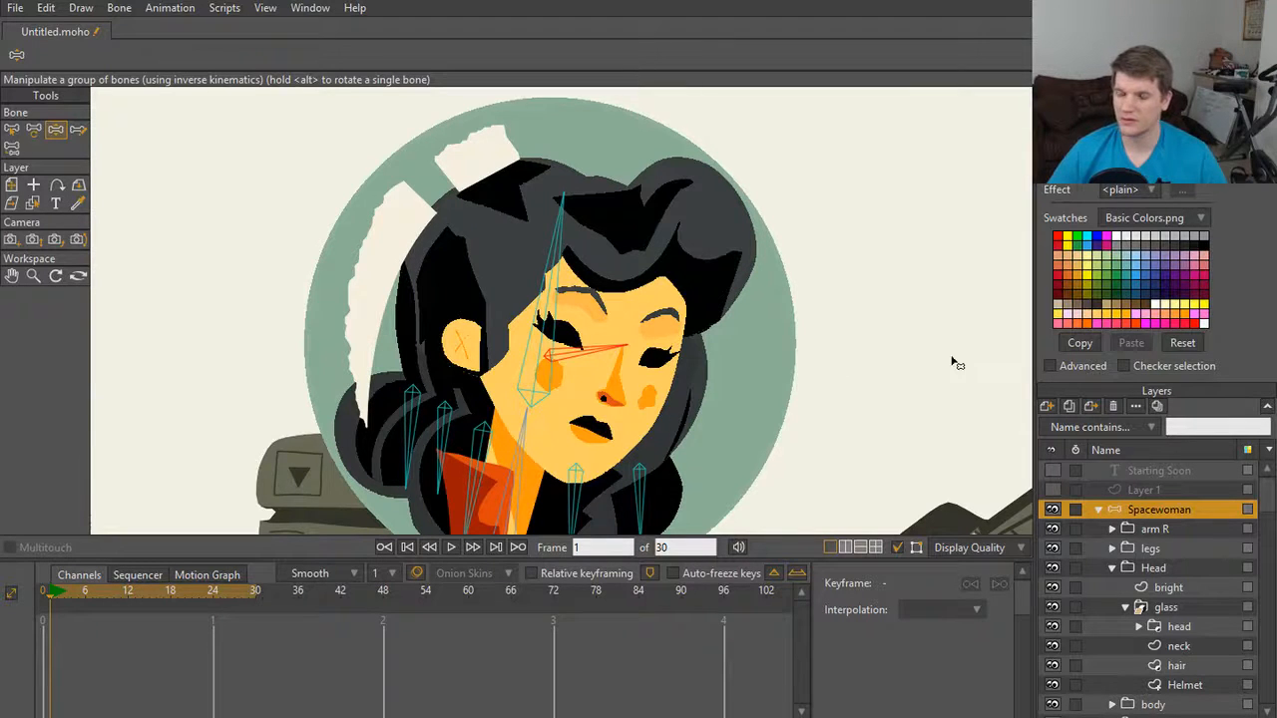
Step: Select the head bone, test tilting the head at frame 1, and undo the last rotation
{"action": "scroll", "coordinate": [618, 399], "scroll_direction": "down", "scroll_amount": 3}
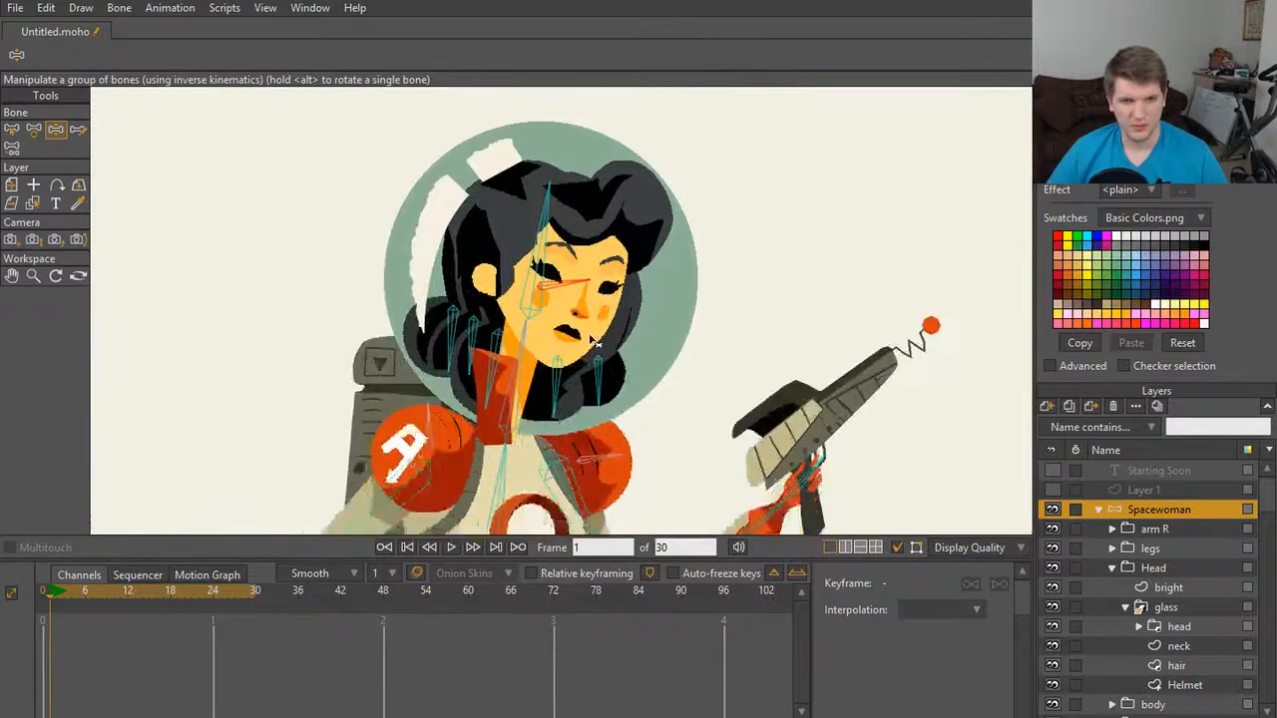
{"action": "scroll", "coordinate": [594, 343], "scroll_direction": "up", "scroll_amount": 3}
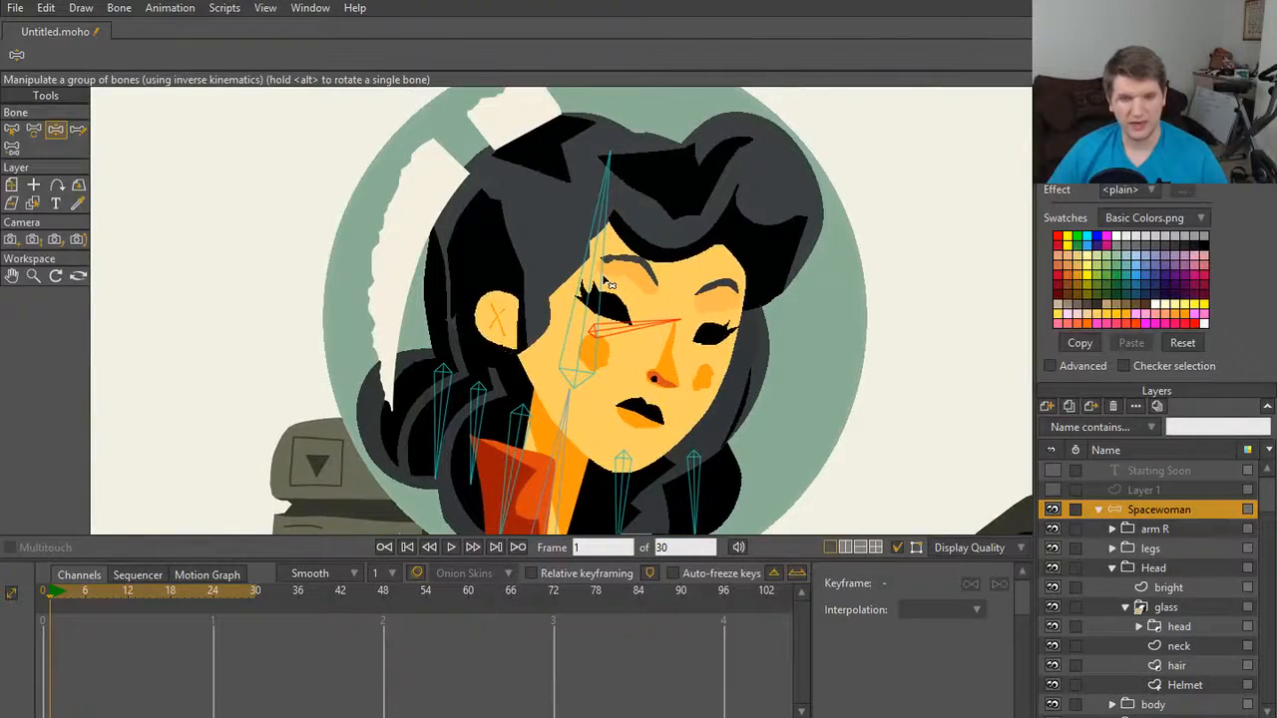
{"action": "key", "text": "b"}
{"action": "left_click", "coordinate": [590, 287]}
{"action": "left_click", "coordinate": [595, 272]}
{"action": "key", "text": "z"}
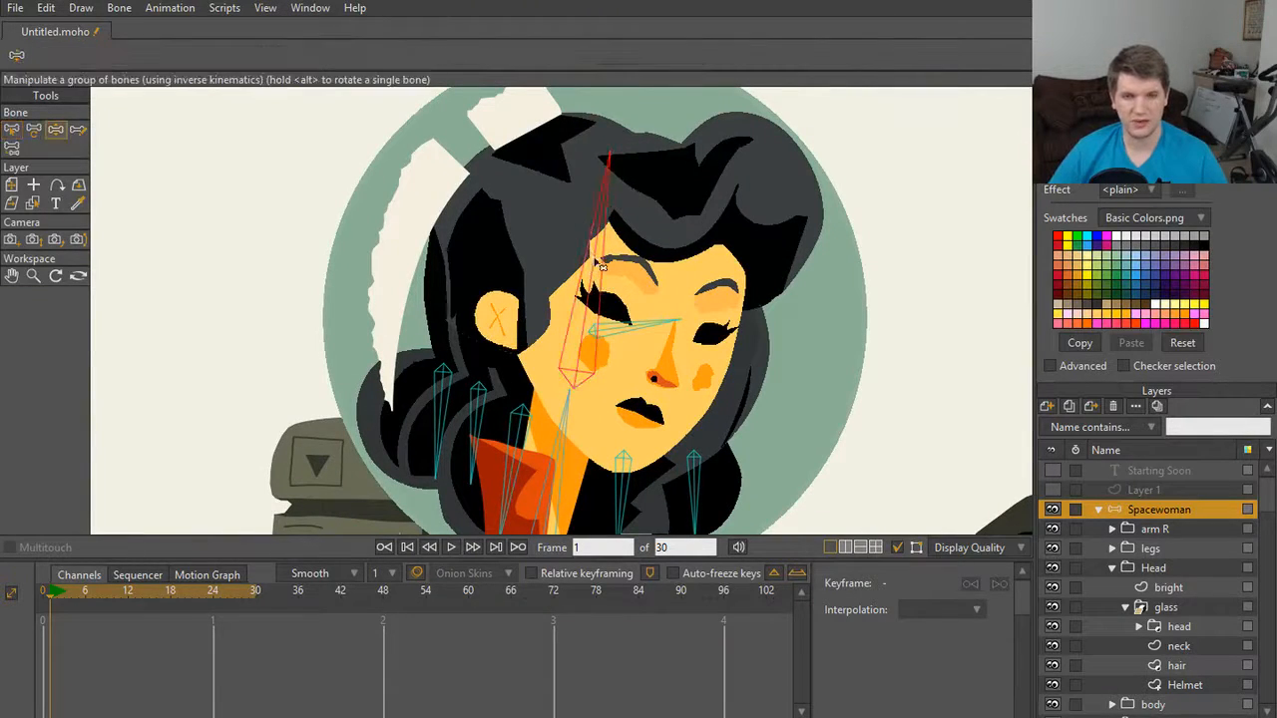
{"action": "mouse_move", "coordinate": [601, 267]}
{"action": "left_mouse_down"}
{"action": "mouse_move", "coordinate": [468, 250]}
{"action": "mouse_move", "coordinate": [590, 263]}
{"action": "mouse_move", "coordinate": [538, 199]}
{"action": "mouse_move", "coordinate": [593, 280]}
{"action": "mouse_move", "coordinate": [577, 267]}
{"action": "left_mouse_up"}
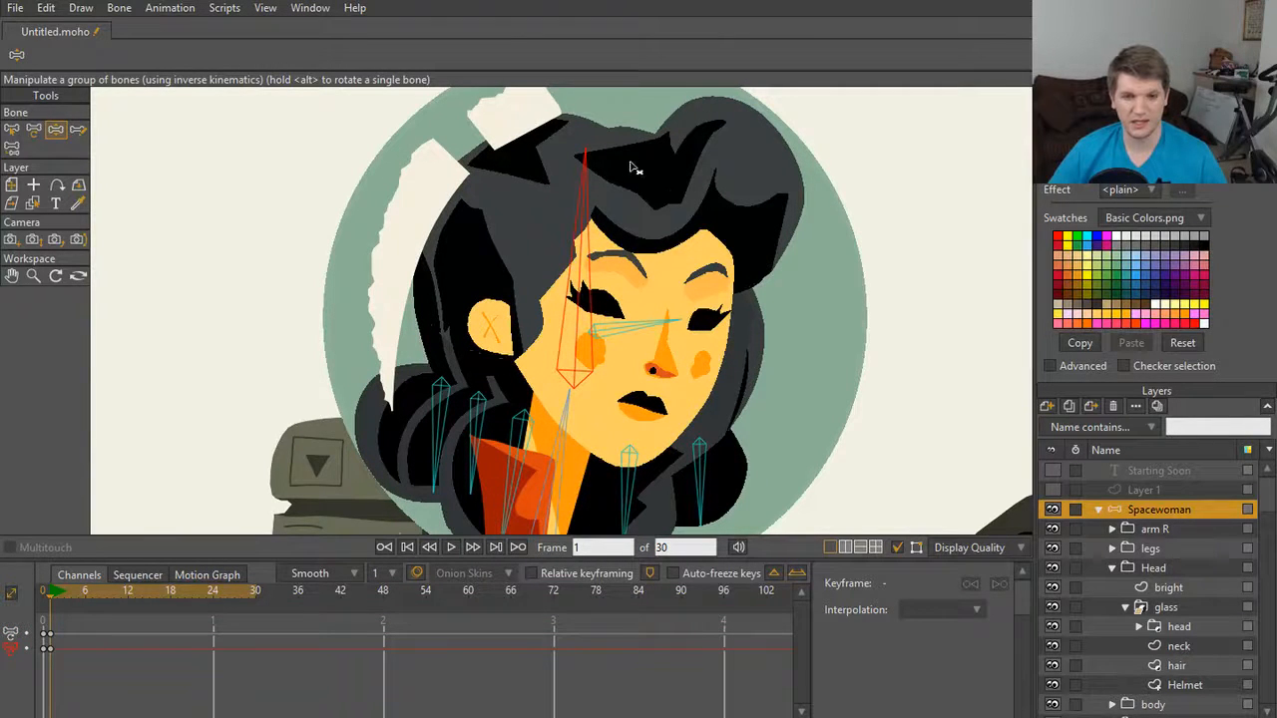
{"action": "left_click_drag", "start_coordinate": [584, 205], "coordinate": [654, 221]}
{"action": "key", "text": "ctrl+z"}
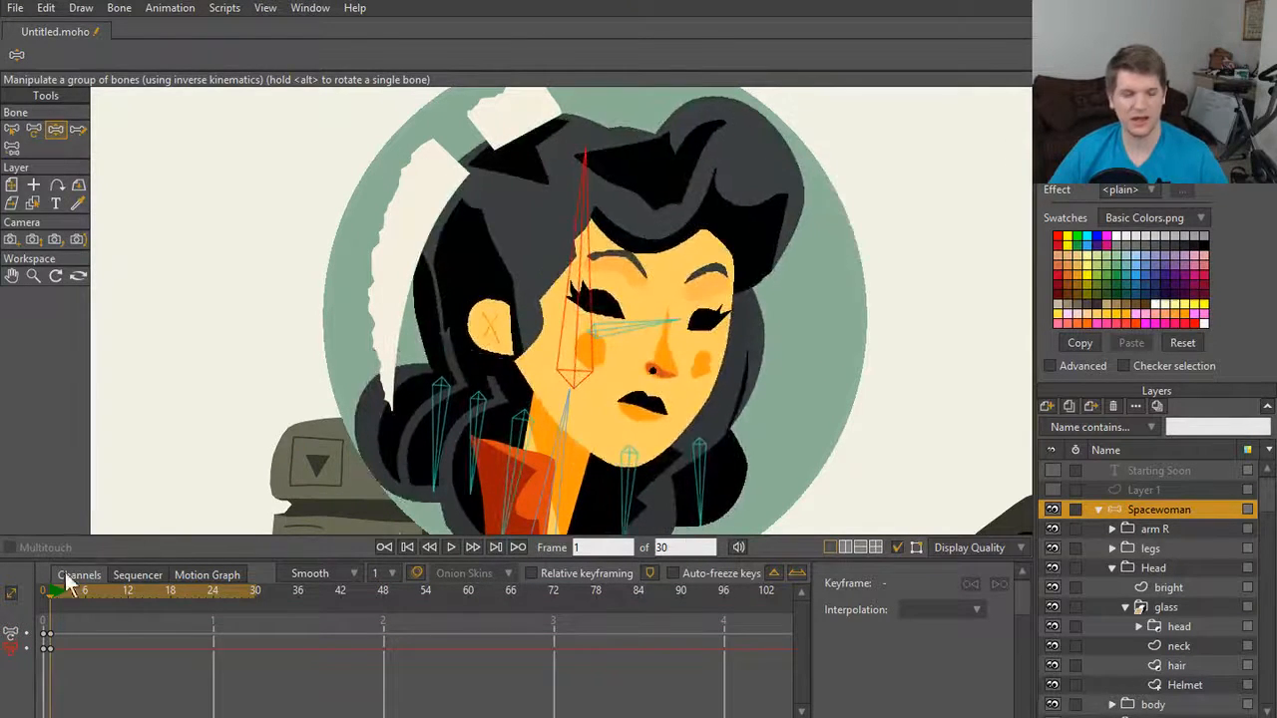
Step: Delete the head bone's keyframes at frame 1 and return to frame 0
{"action": "left_click_drag", "start_coordinate": [48, 655], "coordinate": [47, 665]}
{"action": "left_click", "coordinate": [102, 629]}
{"action": "key", "text": "Delete"}
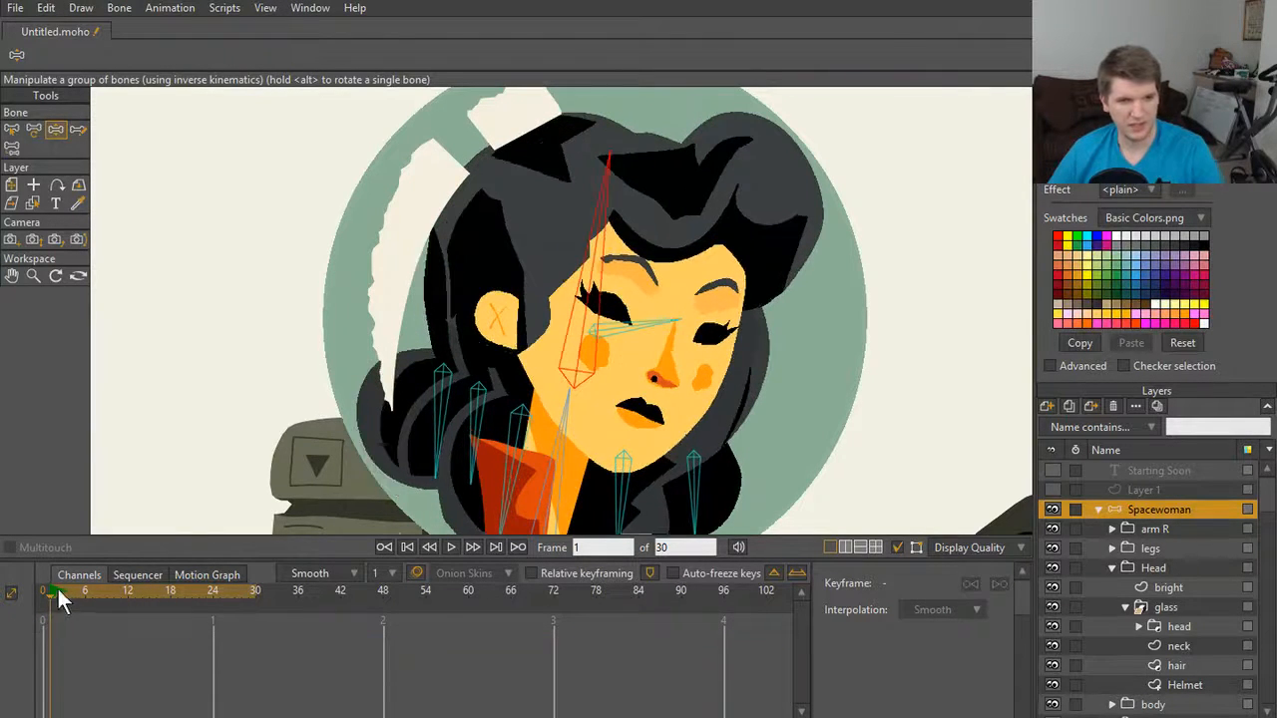
{"action": "left_click", "coordinate": [37, 590]}
{"action": "scroll", "coordinate": [579, 349], "scroll_direction": "down", "scroll_amount": 5}
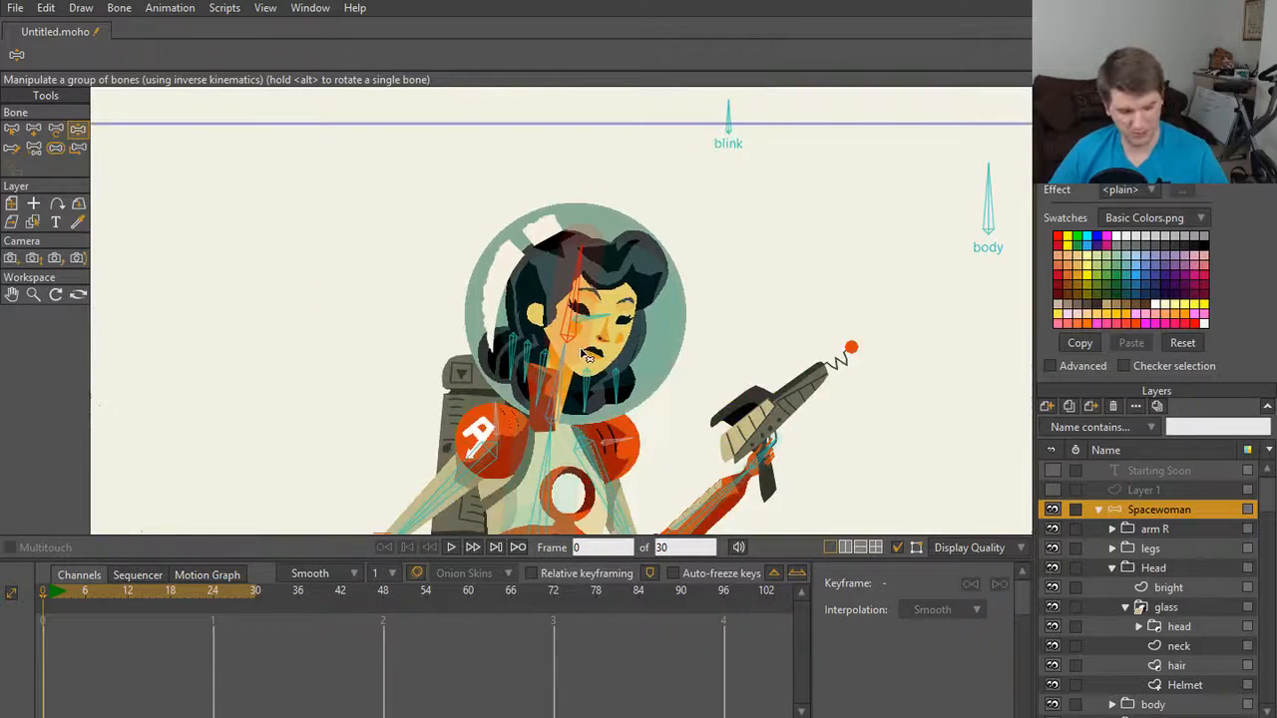
{"action": "scroll", "coordinate": [585, 352], "scroll_direction": "up", "scroll_amount": 4}
{"action": "scroll", "coordinate": [666, 389], "scroll_direction": "up", "scroll_amount": 1}
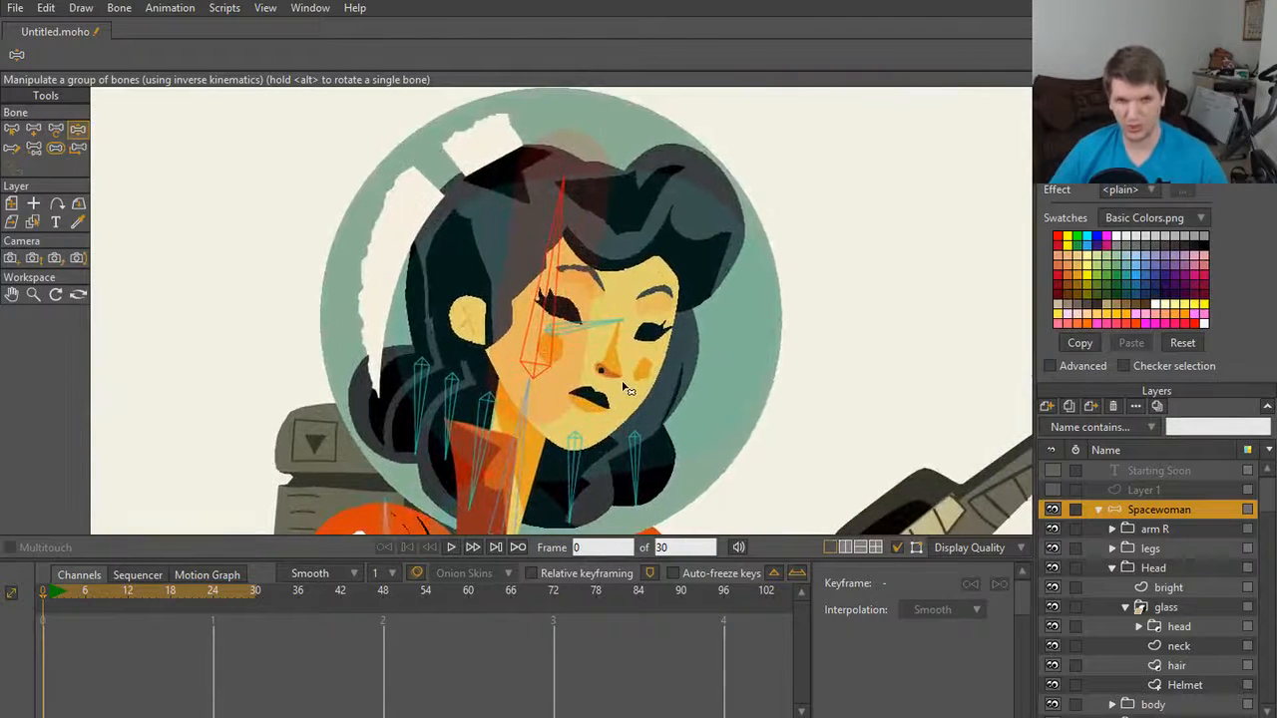
{"action": "scroll", "coordinate": [628, 393], "scroll_direction": "up", "scroll_amount": 2}
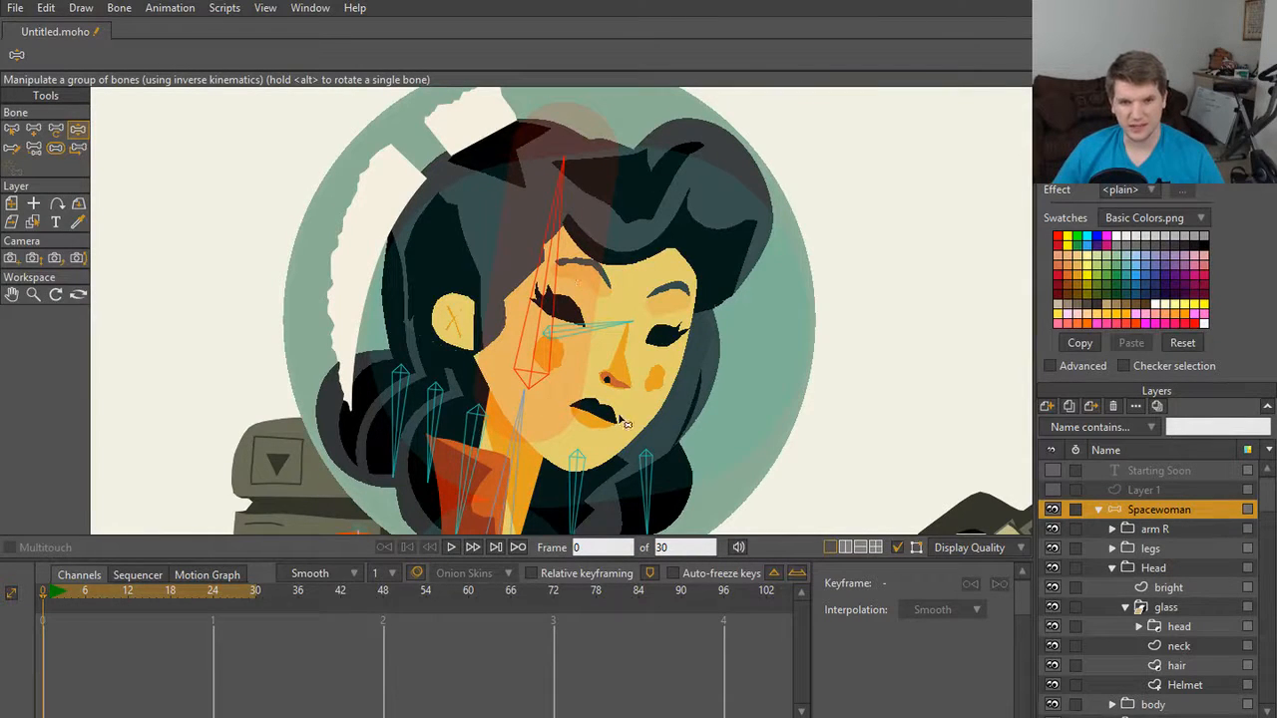
Step: Select the Head group and collapse and re-expand it and its glass subgroup to examine how the layers are nested
{"action": "left_click", "coordinate": [1112, 569]}
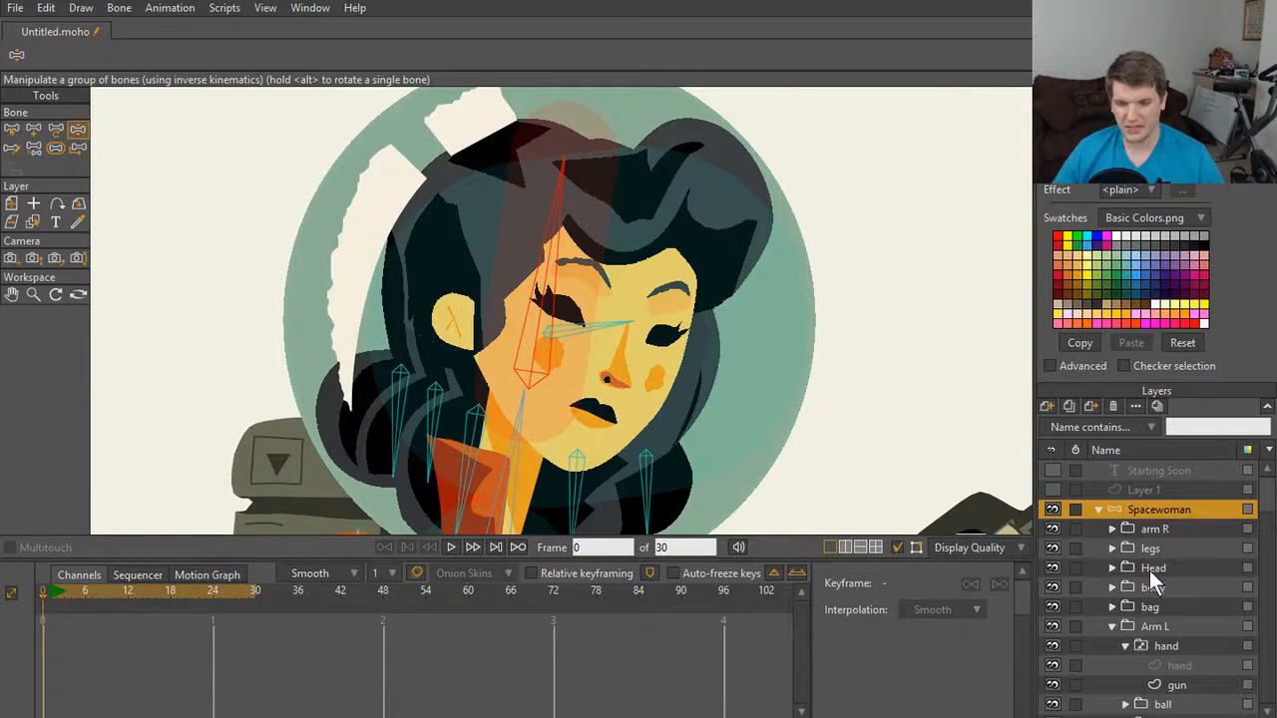
{"action": "left_click", "coordinate": [1156, 567]}
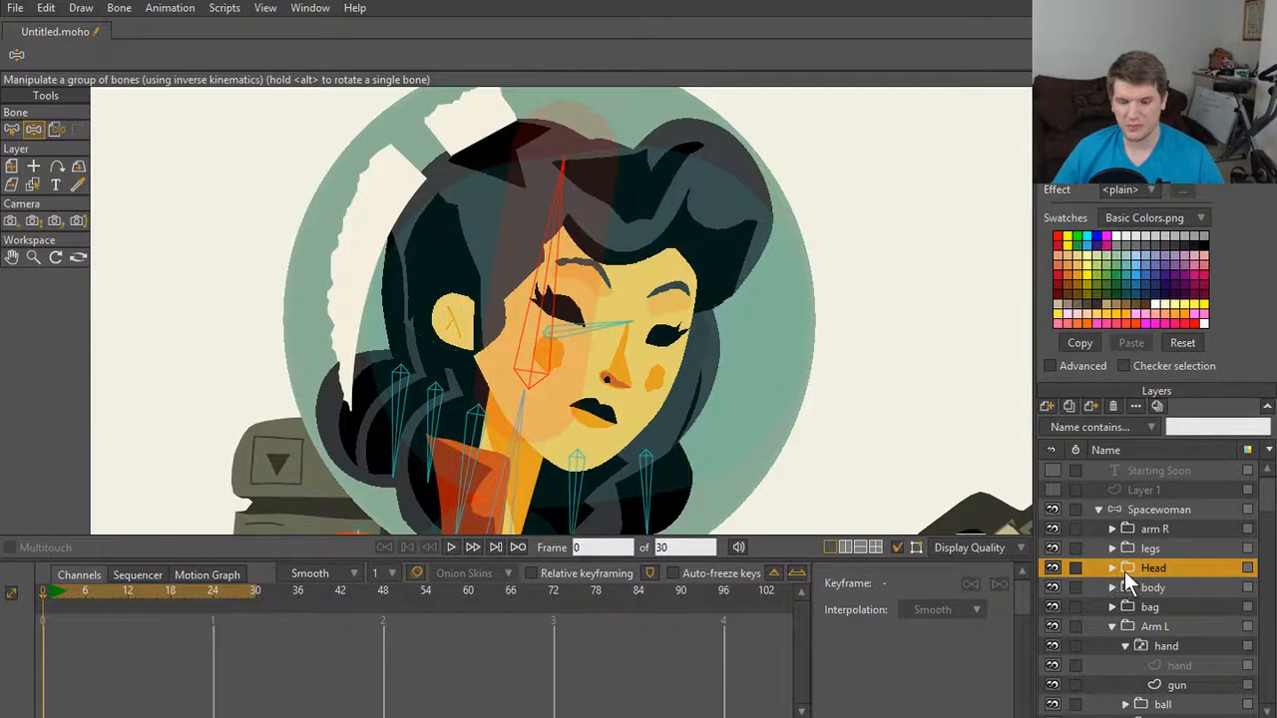
{"action": "left_click", "coordinate": [1112, 568]}
{"action": "scroll", "coordinate": [1129, 599], "scroll_direction": "down", "scroll_amount": 1}
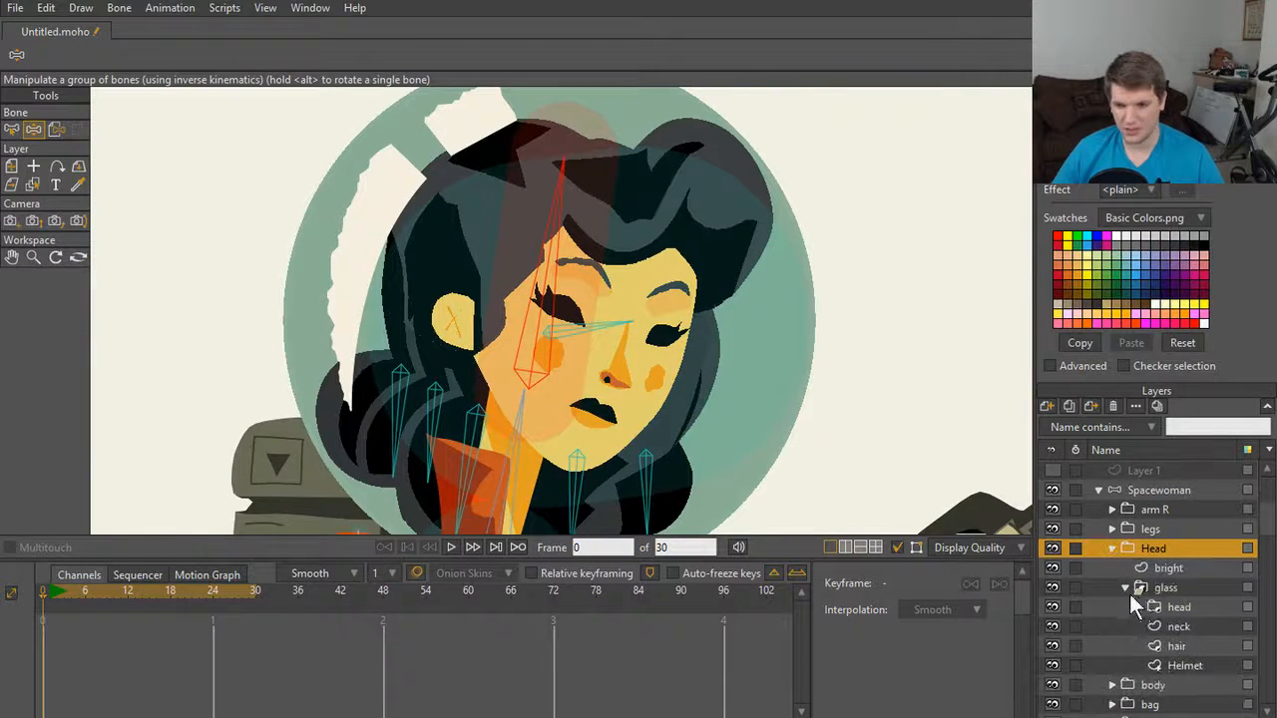
{"action": "left_click", "coordinate": [1125, 587]}
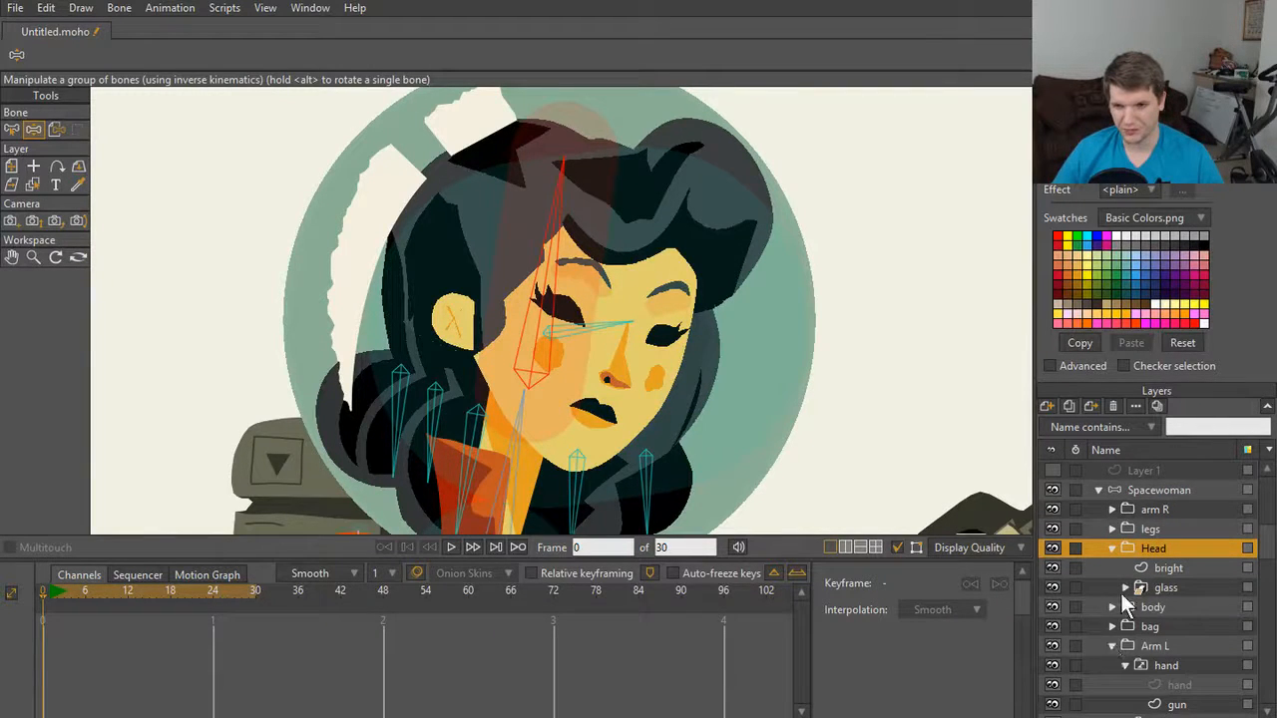
{"action": "left_click", "coordinate": [1125, 588]}
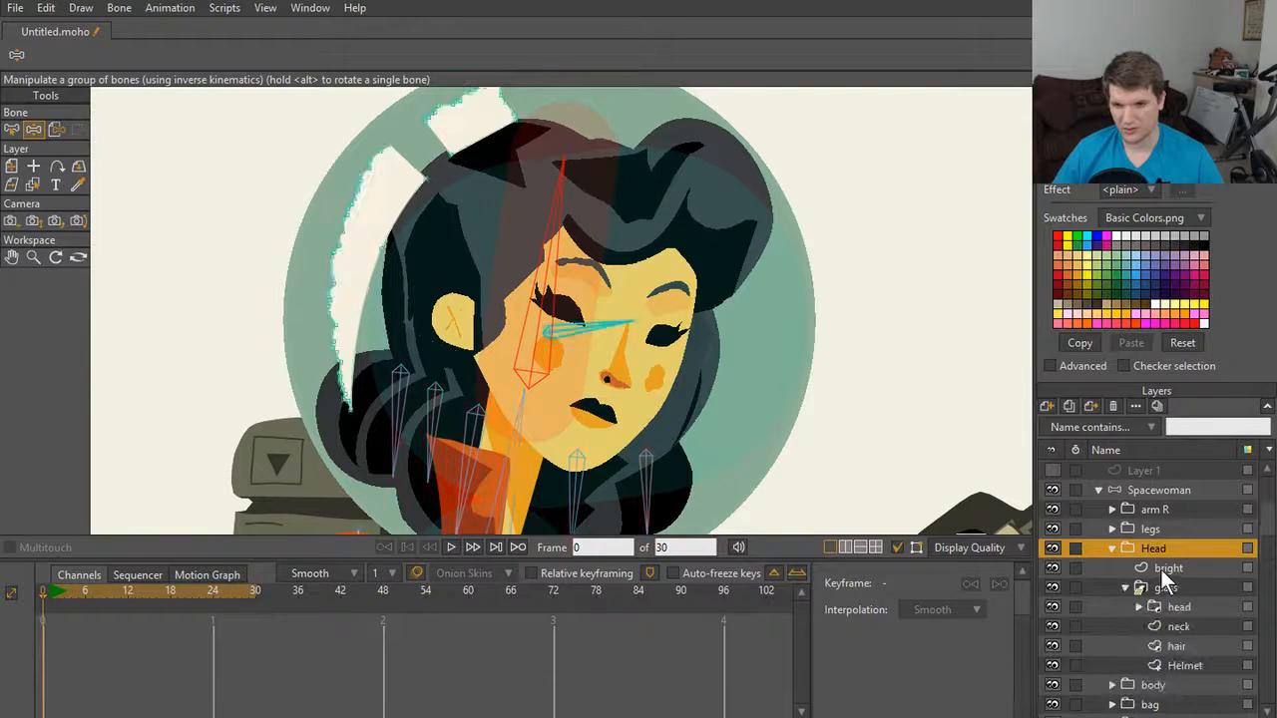
Step: Select the bright layer, test rotating the head bone against the helmet highlight, and undo the rotation
{"action": "left_click", "coordinate": [1160, 569]}
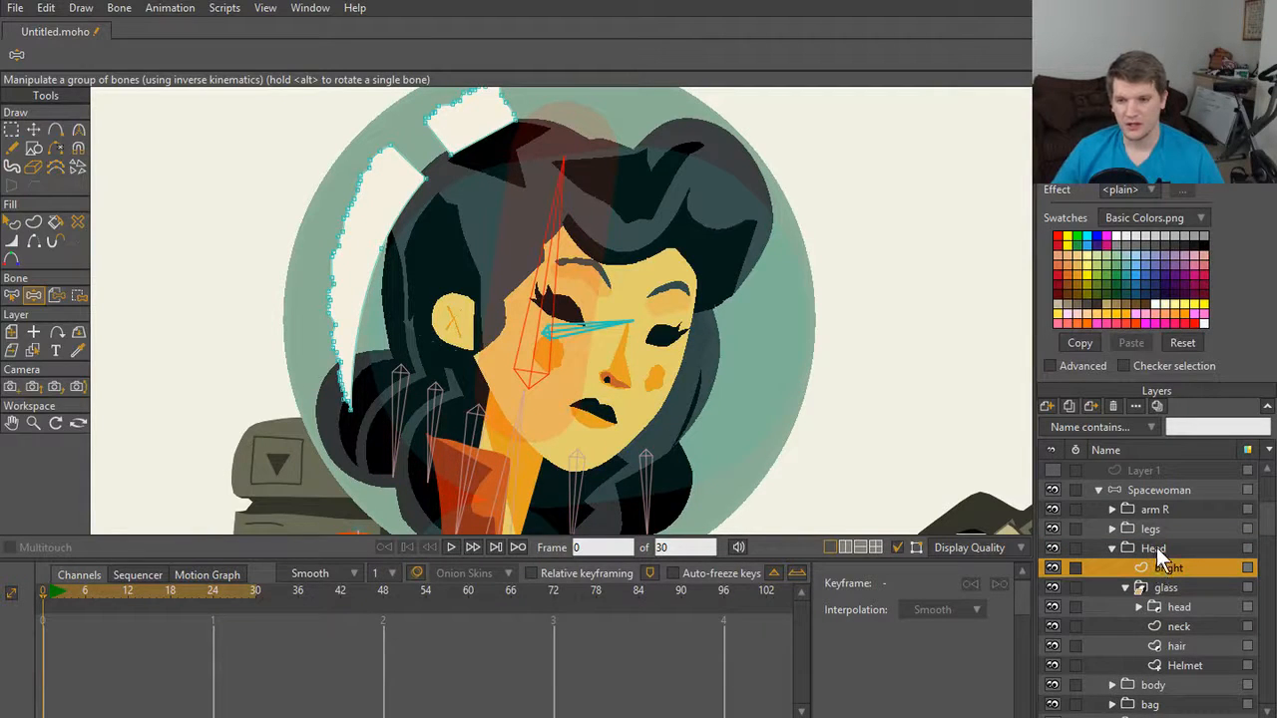
{"action": "left_click", "coordinate": [1048, 564]}
{"action": "left_click", "coordinate": [1053, 564]}
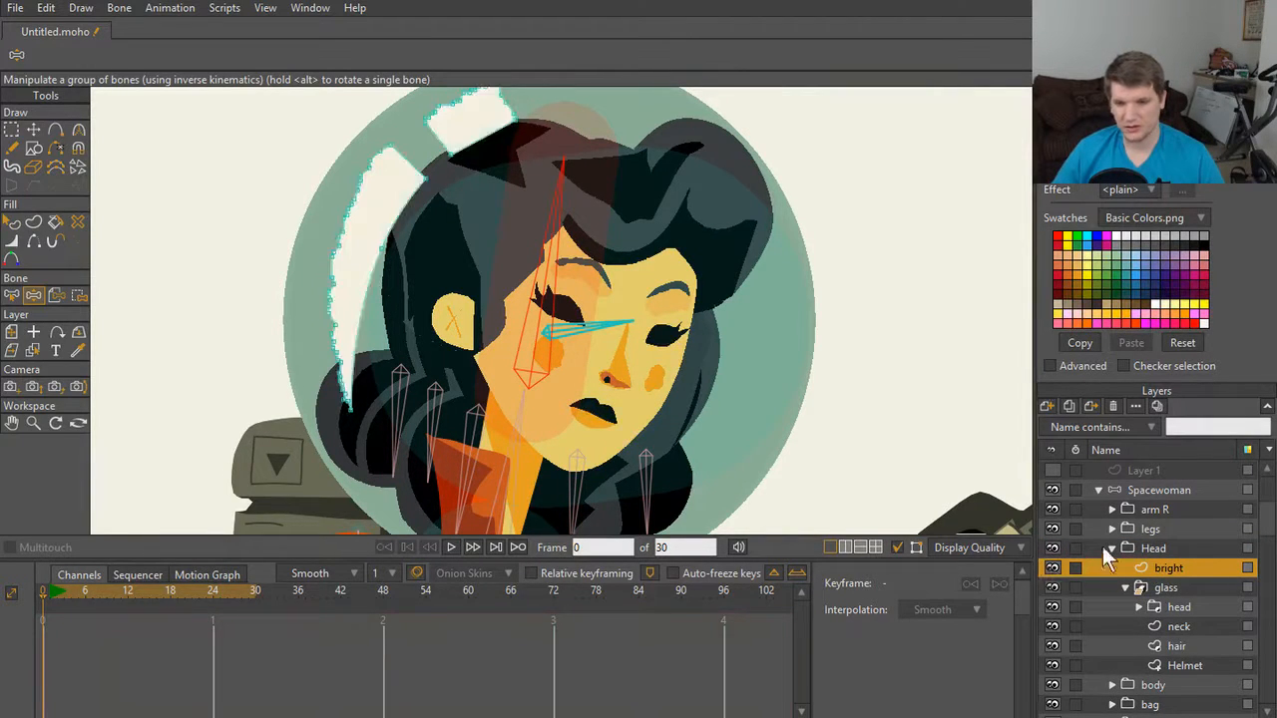
{"action": "left_click_drag", "start_coordinate": [552, 259], "coordinate": [609, 290]}
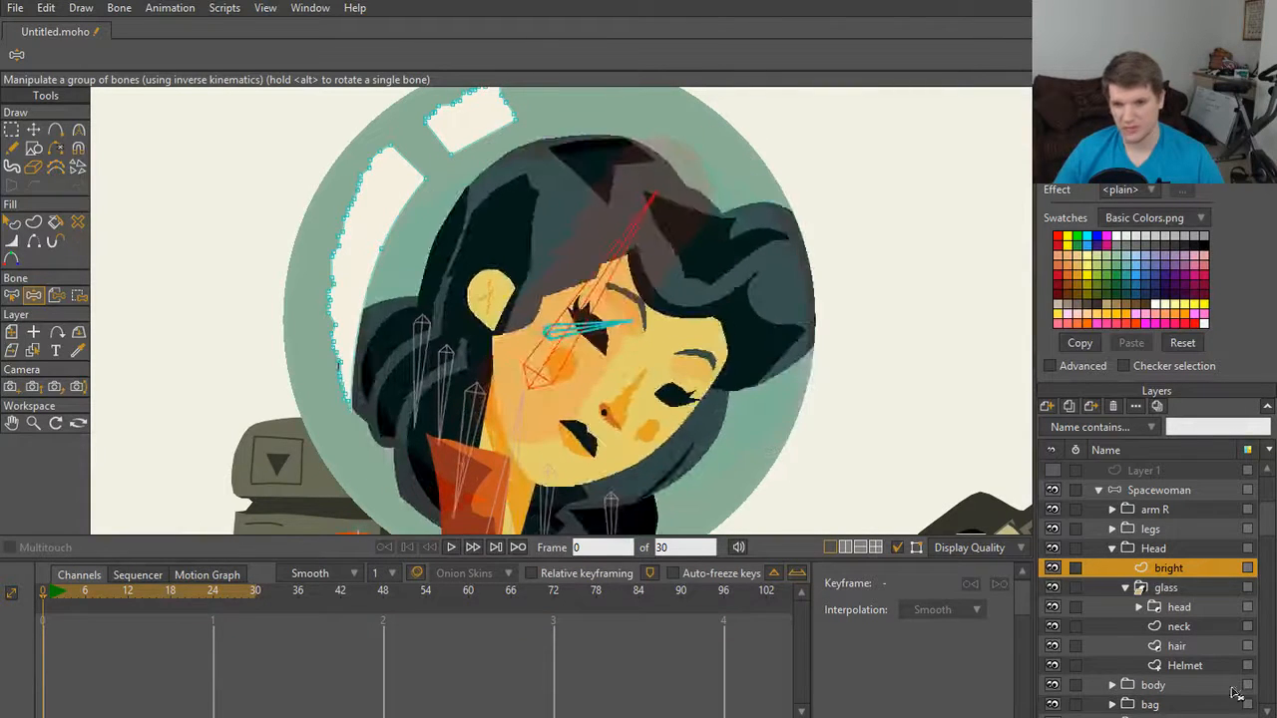
{"action": "key", "text": "ctrl+z"}
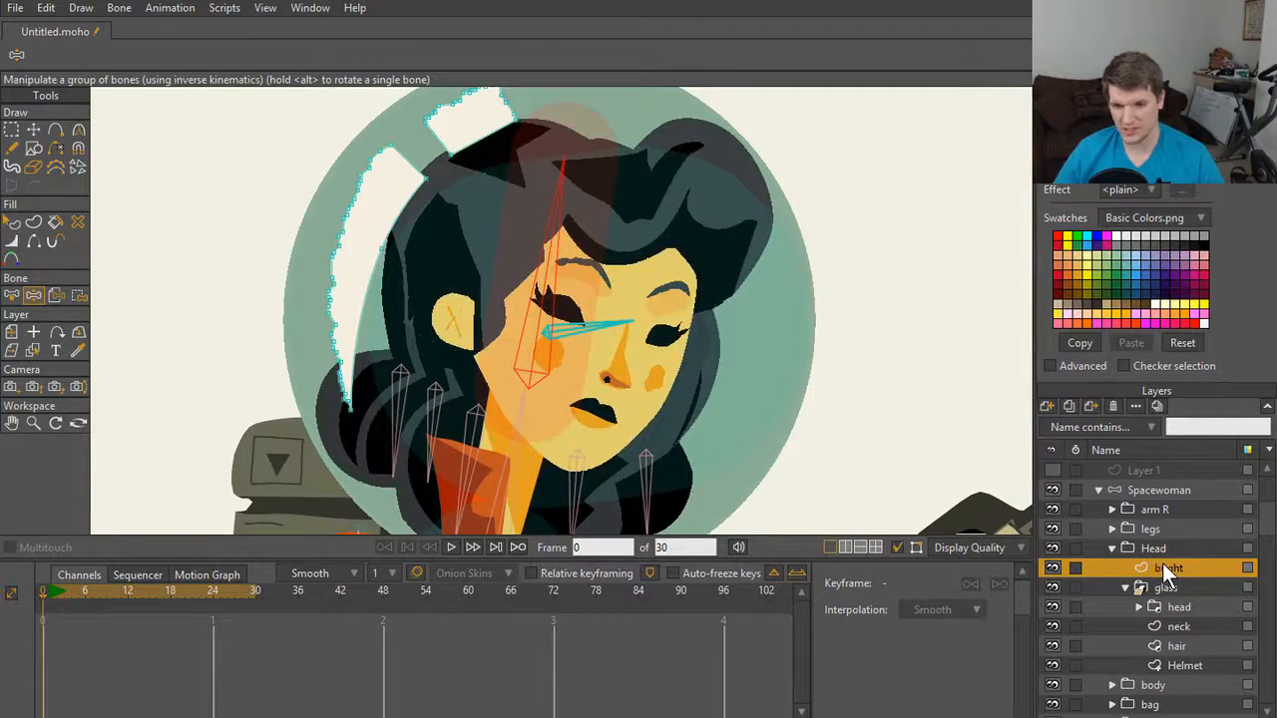
Step: Select the glass group, expand and select its nested head group, and examine the sublayers inside
{"action": "left_click", "coordinate": [1177, 594]}
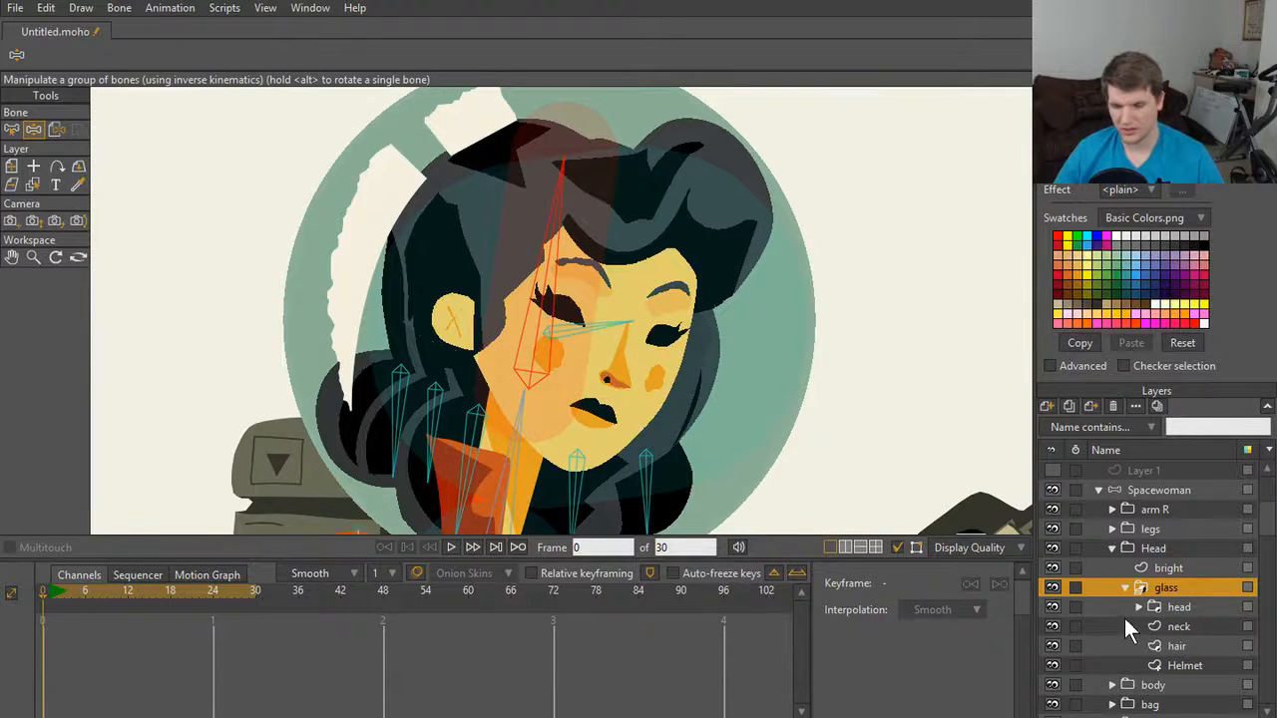
{"action": "scroll", "coordinate": [1125, 614], "scroll_direction": "down", "scroll_amount": 2}
{"action": "scroll", "coordinate": [1120, 612], "scroll_direction": "up", "scroll_amount": 2}
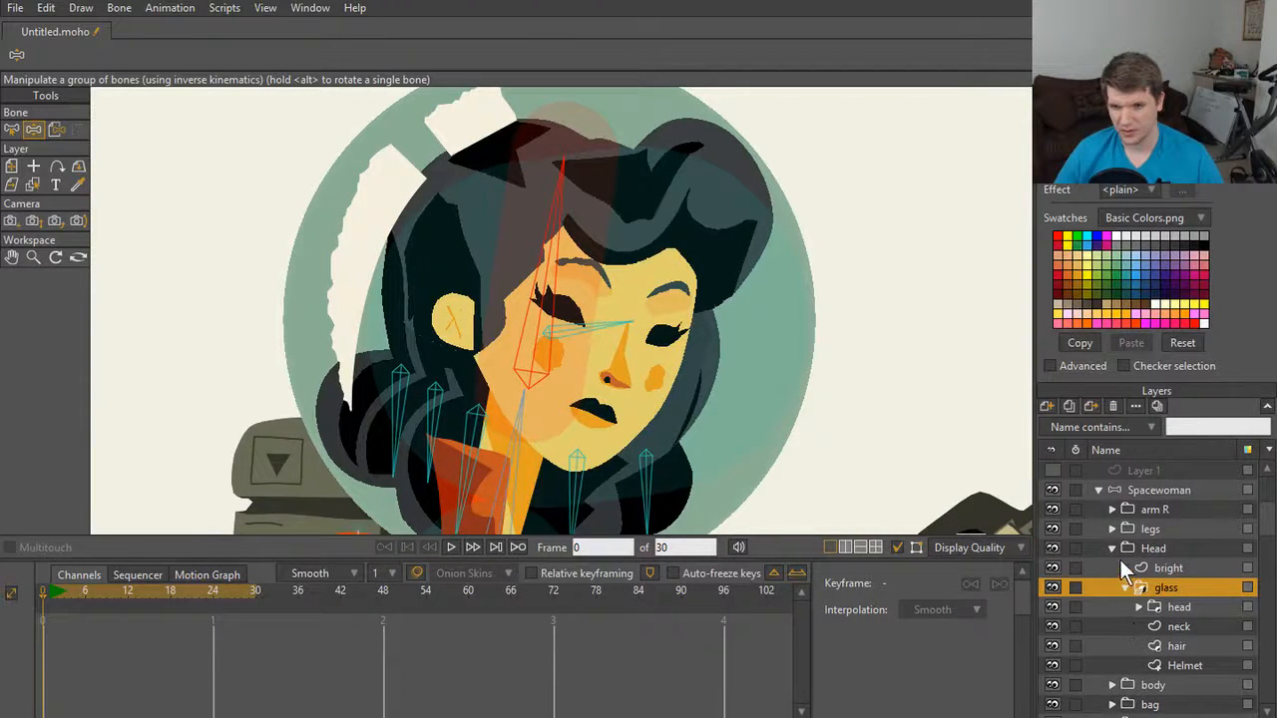
{"action": "scroll", "coordinate": [1121, 566], "scroll_direction": "down", "scroll_amount": 2}
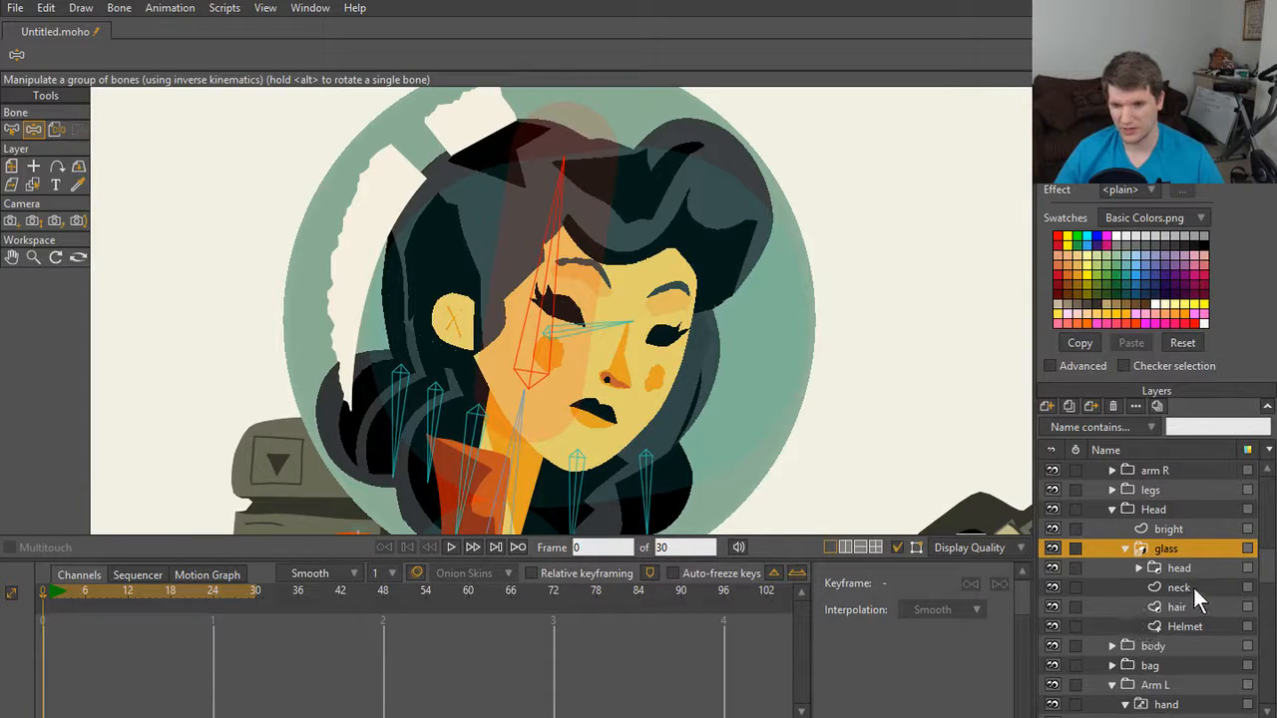
{"action": "left_click", "coordinate": [1138, 568]}
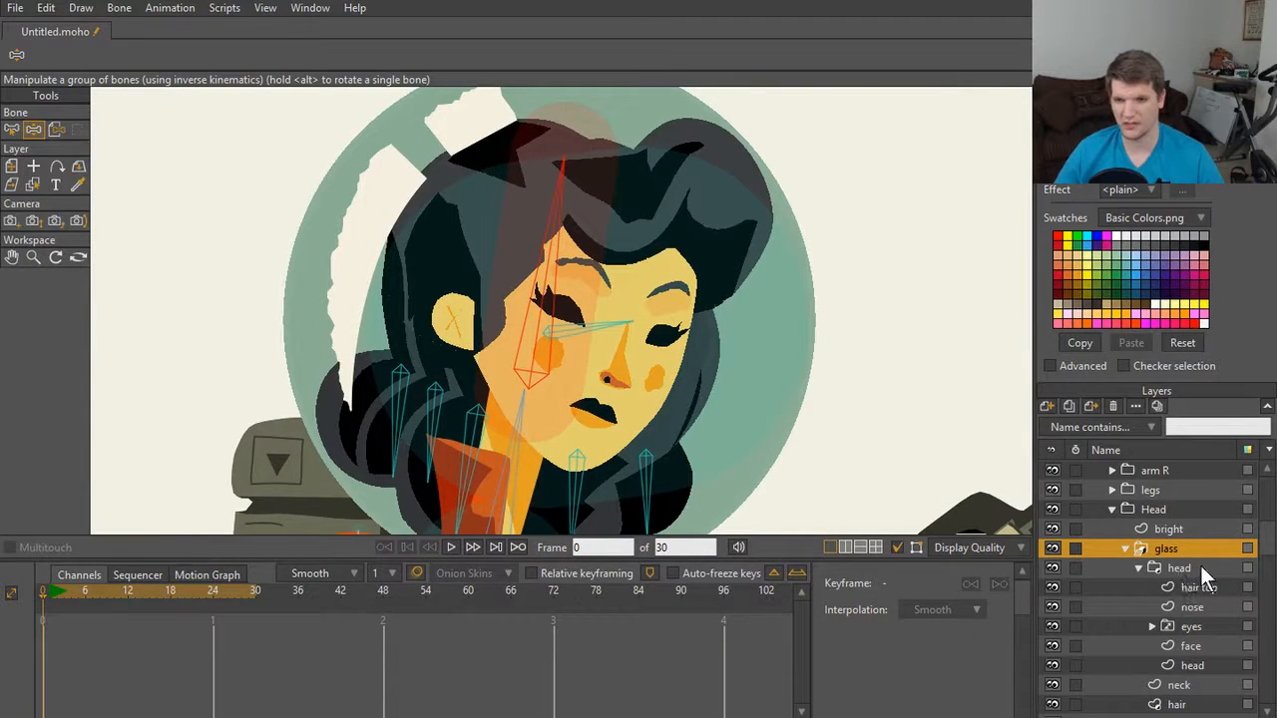
{"action": "left_click", "coordinate": [1192, 567]}
{"action": "scroll", "coordinate": [1147, 608], "scroll_direction": "down", "scroll_amount": 3}
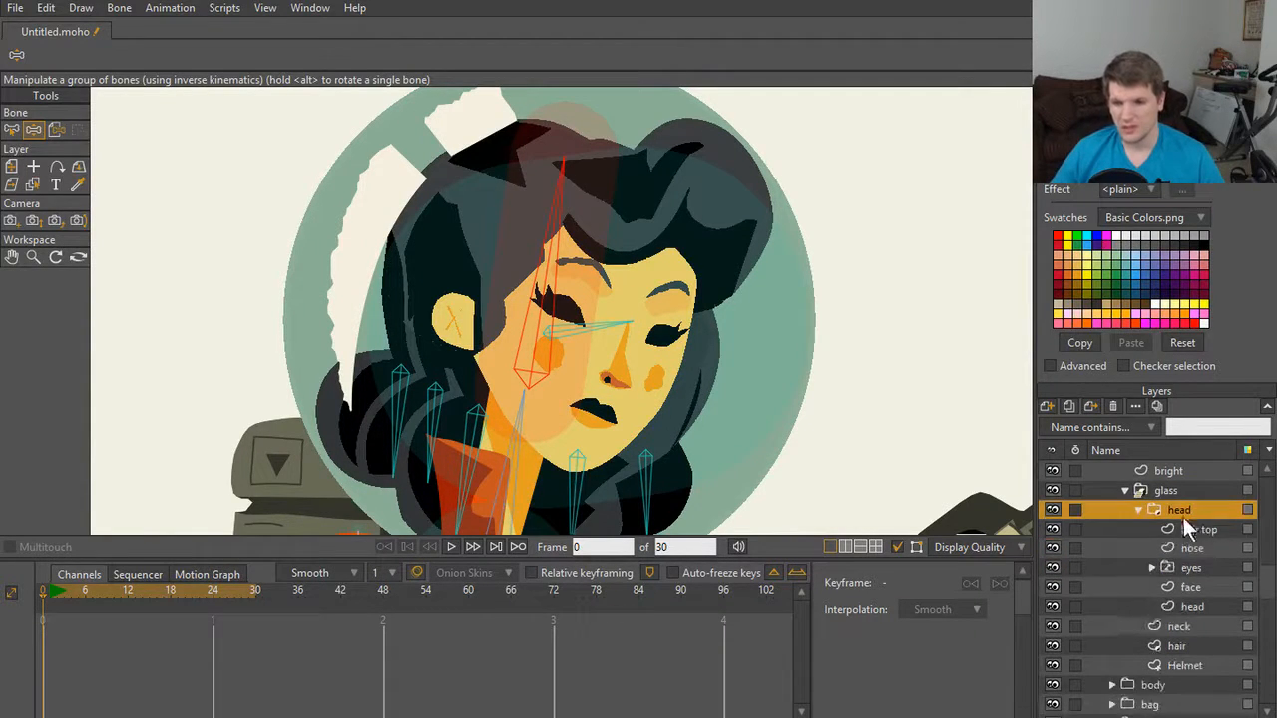
{"action": "scroll", "coordinate": [1190, 538], "scroll_direction": "up", "scroll_amount": 1}
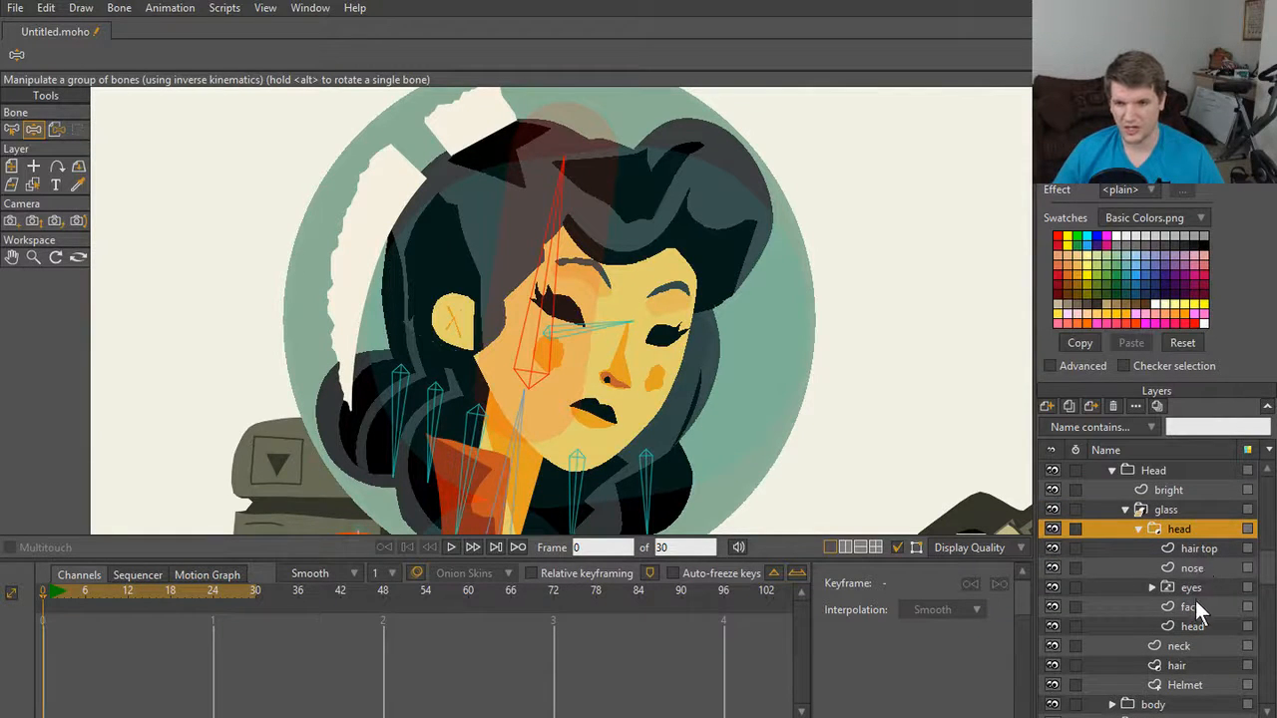
{"action": "scroll", "coordinate": [1177, 647], "scroll_direction": "down", "scroll_amount": 1}
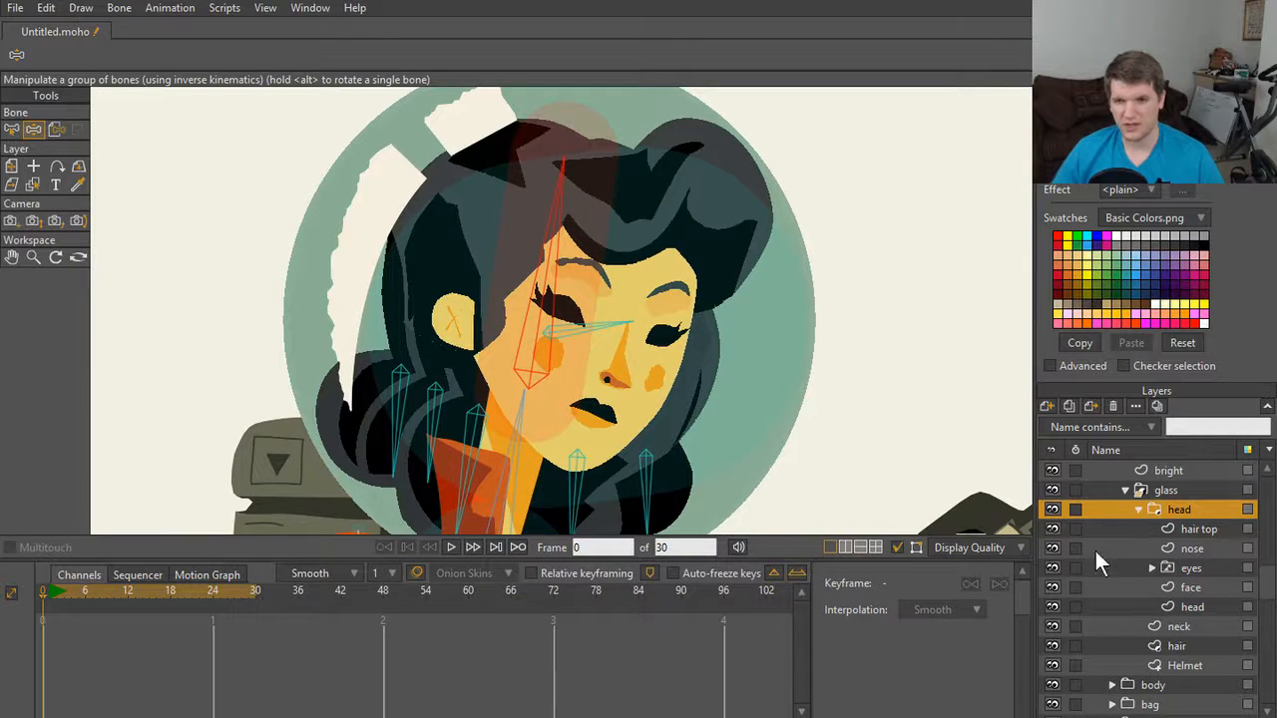
Step: Collapse the nested head group, select the head bone, and test rotating it to check how the head follows
{"action": "left_click", "coordinate": [1139, 510]}
{"action": "scroll", "coordinate": [539, 357], "scroll_direction": "up", "scroll_amount": 6}
{"action": "scroll", "coordinate": [656, 409], "scroll_direction": "down", "scroll_amount": 5}
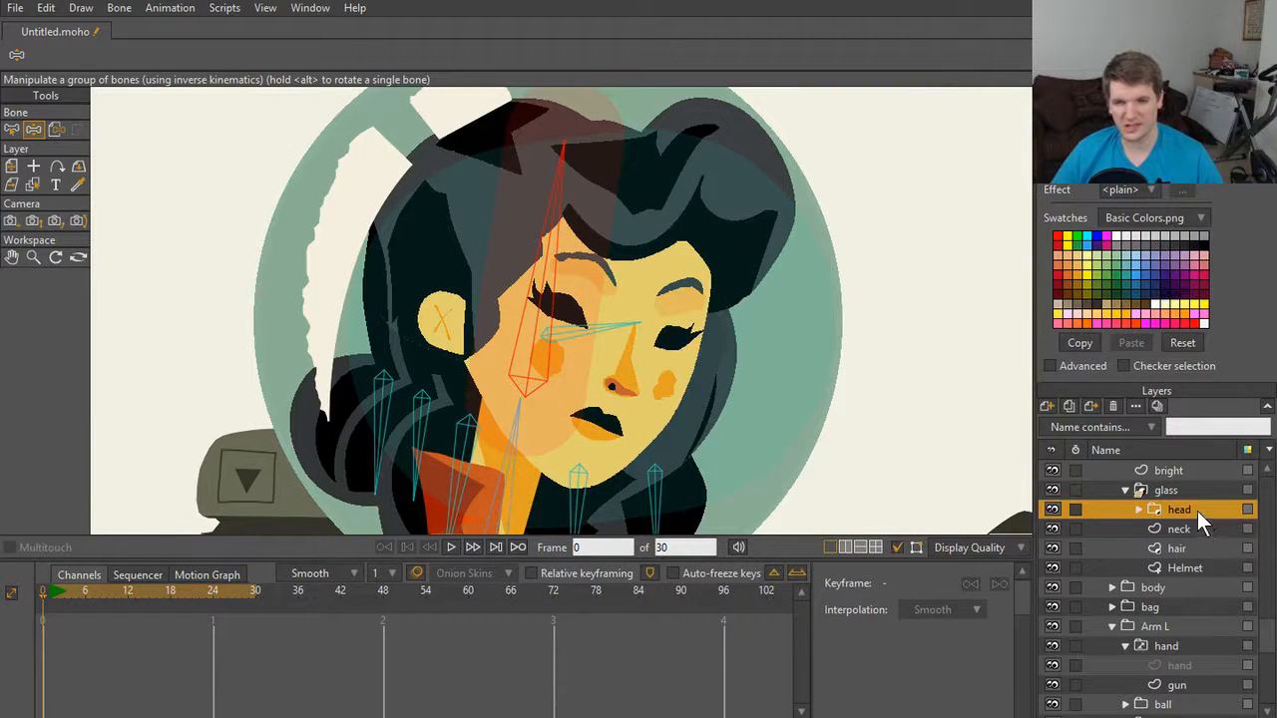
{"action": "key", "text": "z"}
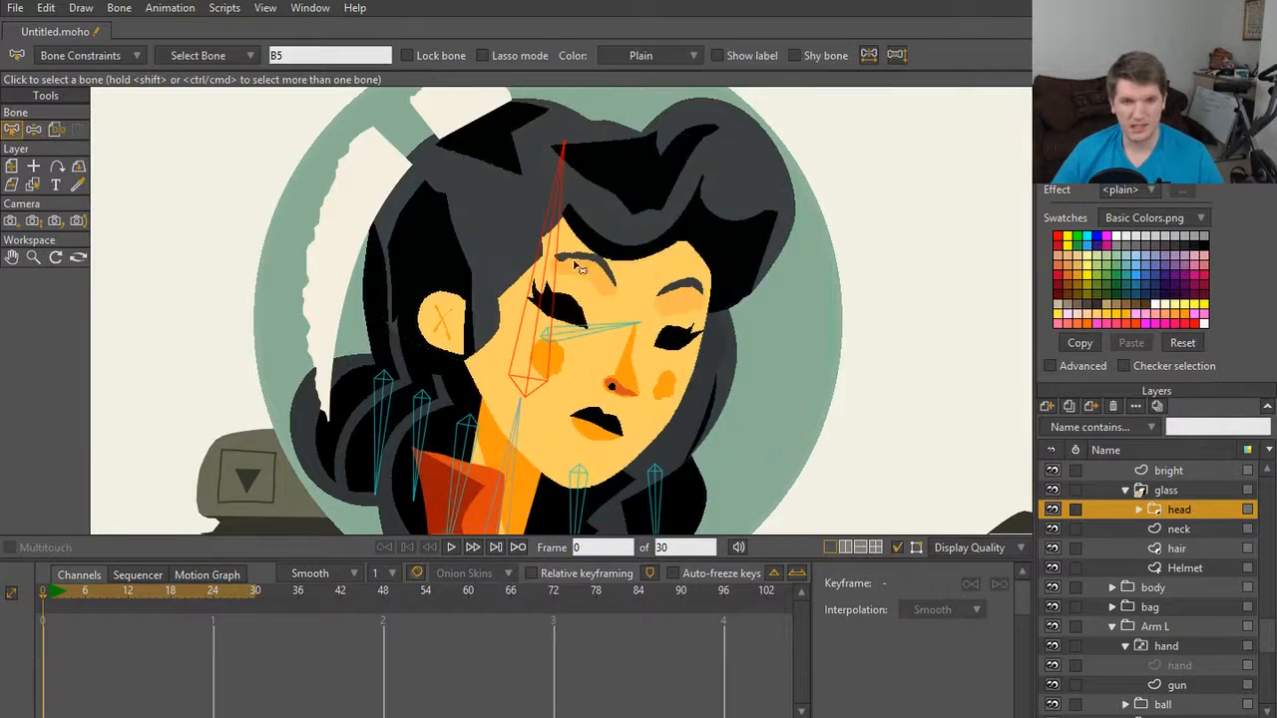
{"action": "left_click", "coordinate": [543, 299]}
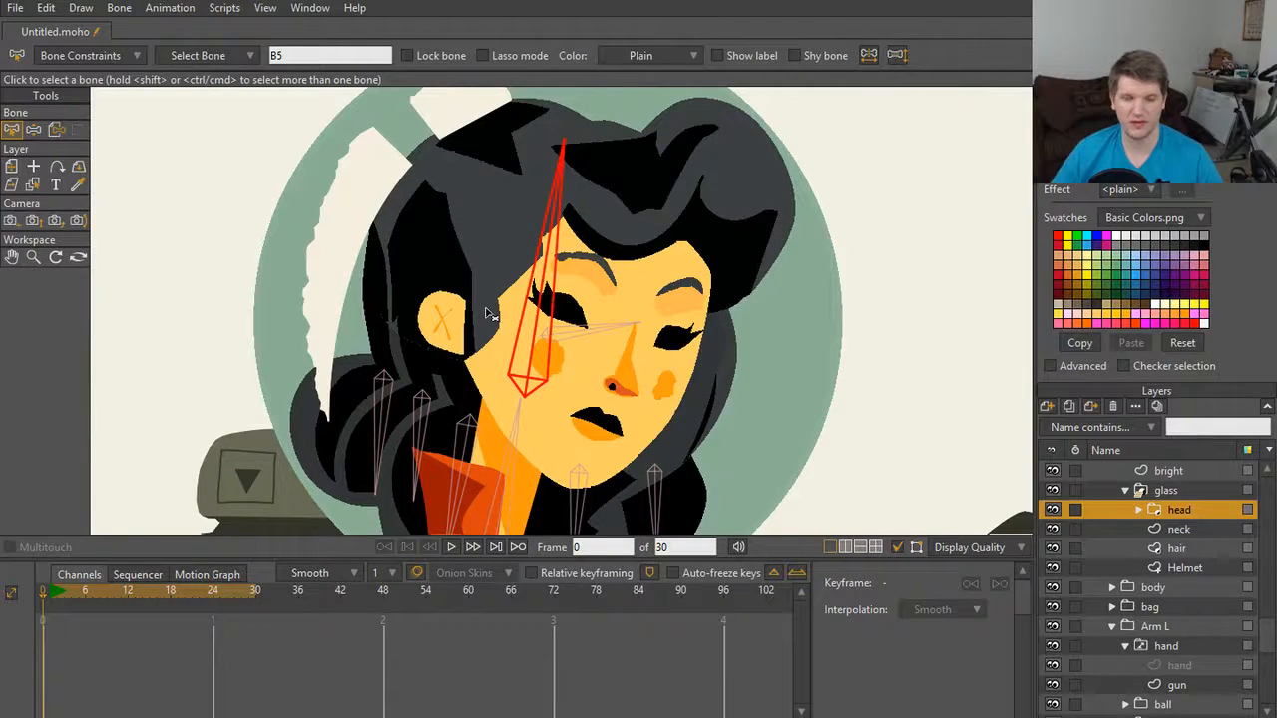
{"action": "key", "text": "z"}
{"action": "left_click_drag", "start_coordinate": [564, 258], "coordinate": [599, 329]}
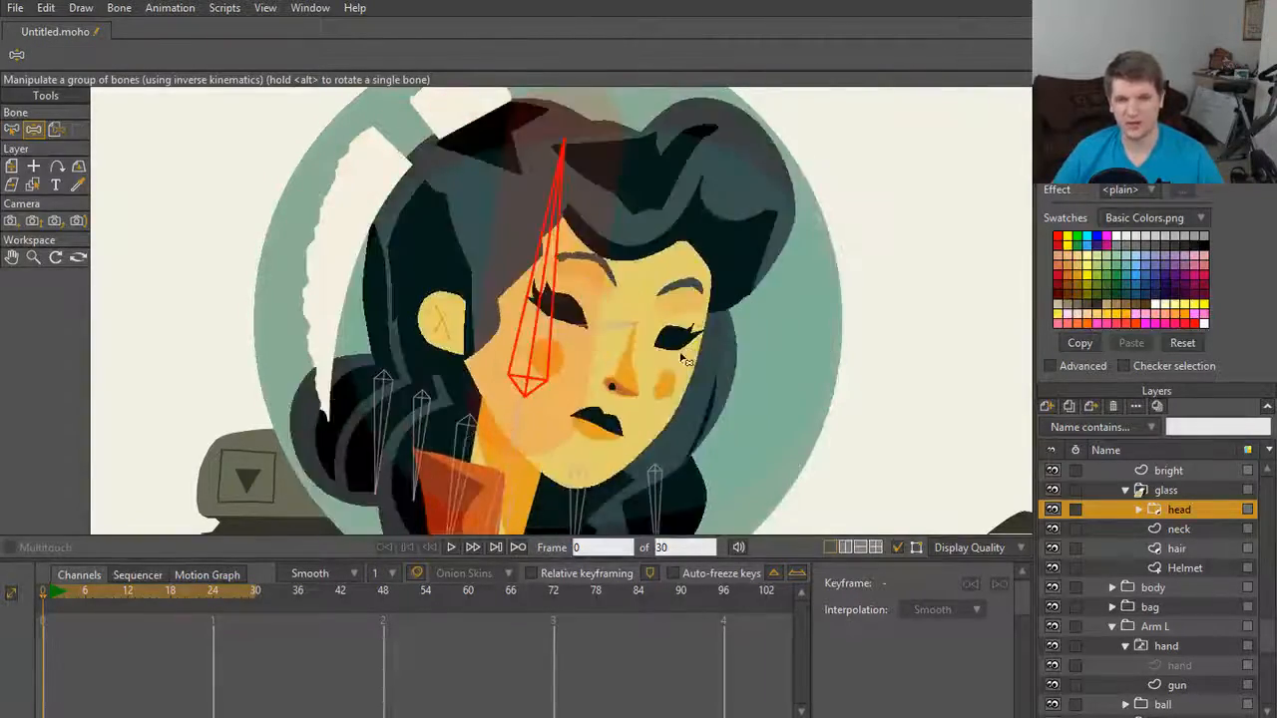
Step: Bind the nested head group to the head bone with Bind Layer and test the binding by rotating the bone
{"action": "key", "text": "b"}
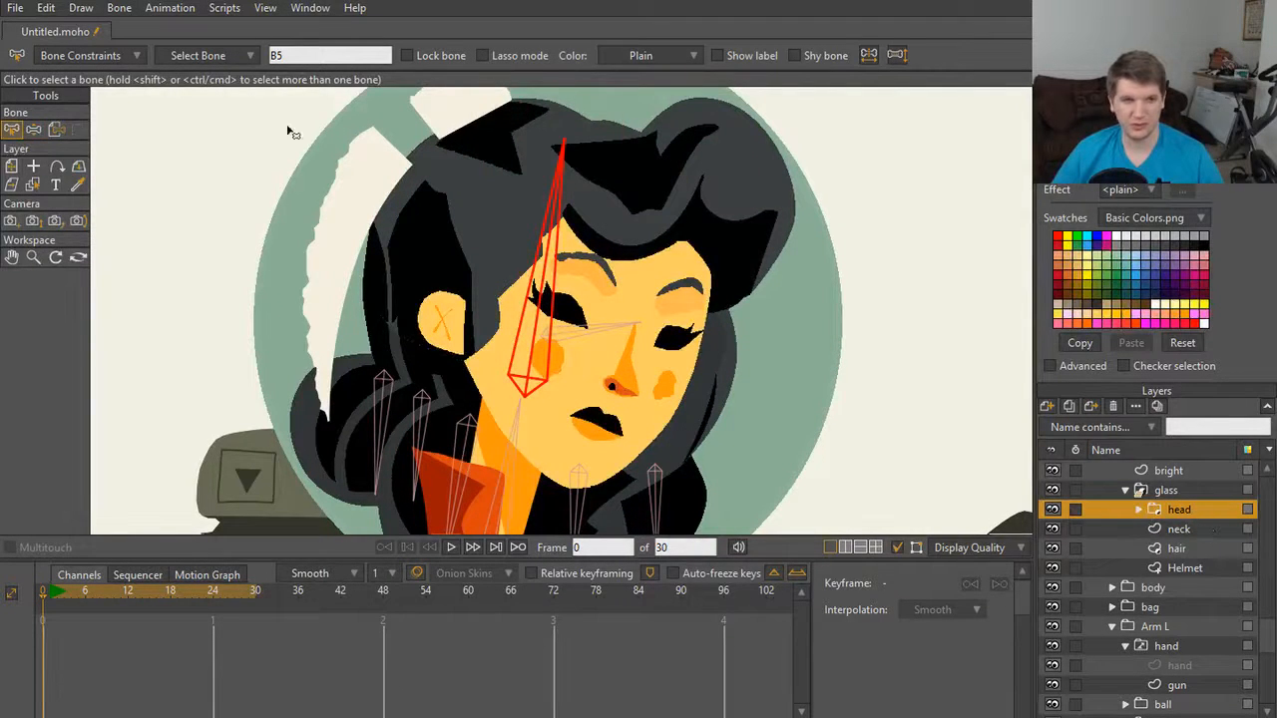
{"action": "left_click", "coordinate": [57, 129]}
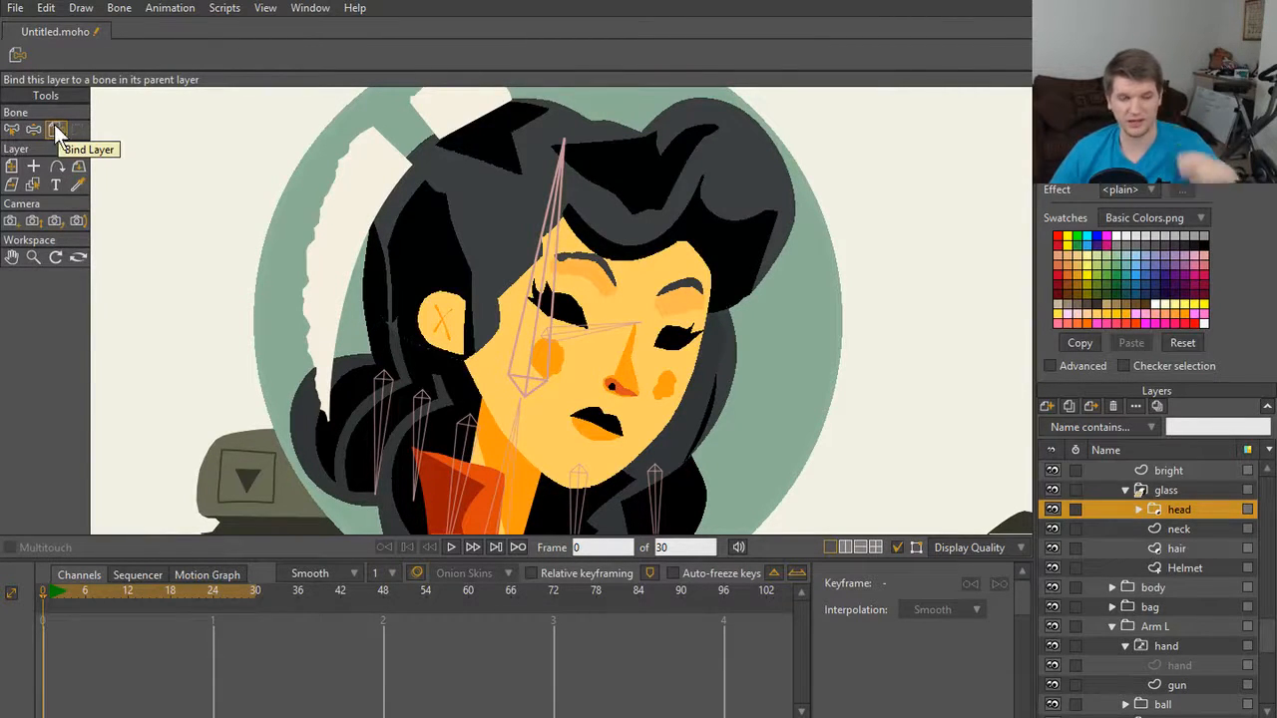
{"action": "left_click", "coordinate": [543, 321]}
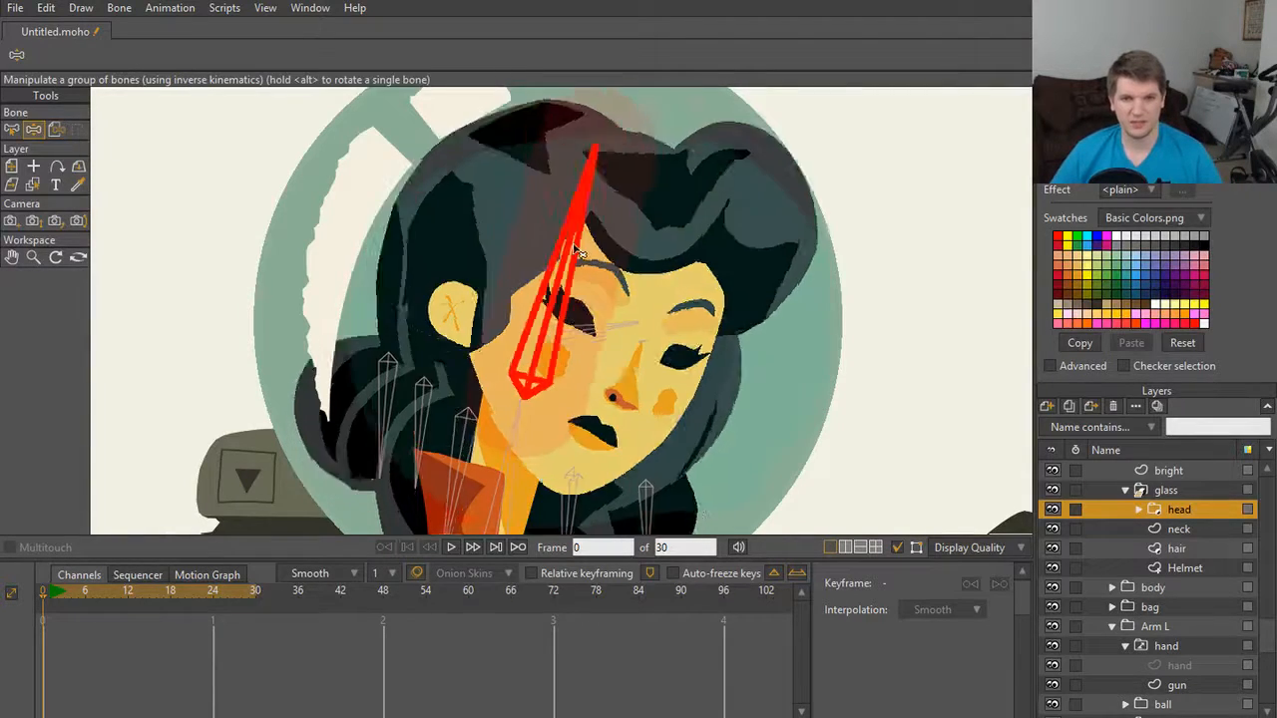
{"action": "left_click_drag", "start_coordinate": [577, 251], "coordinate": [547, 268]}
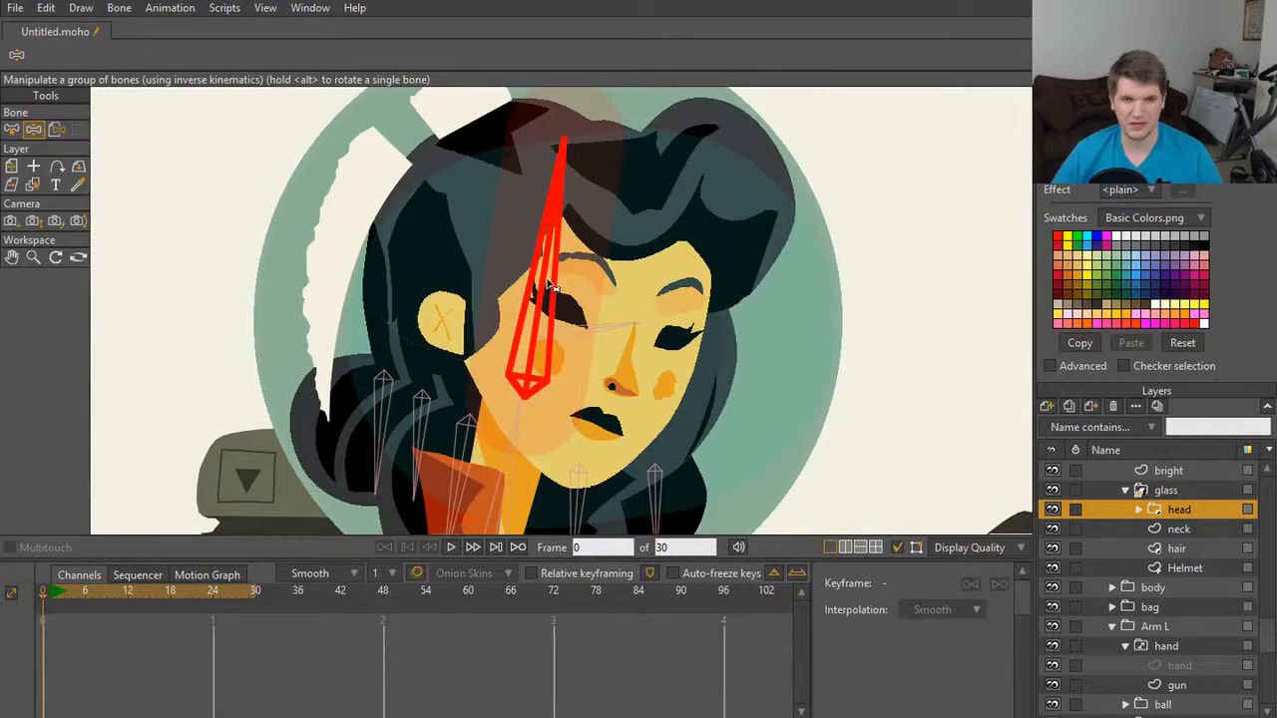
{"action": "left_click_drag", "start_coordinate": [546, 281], "coordinate": [497, 322]}
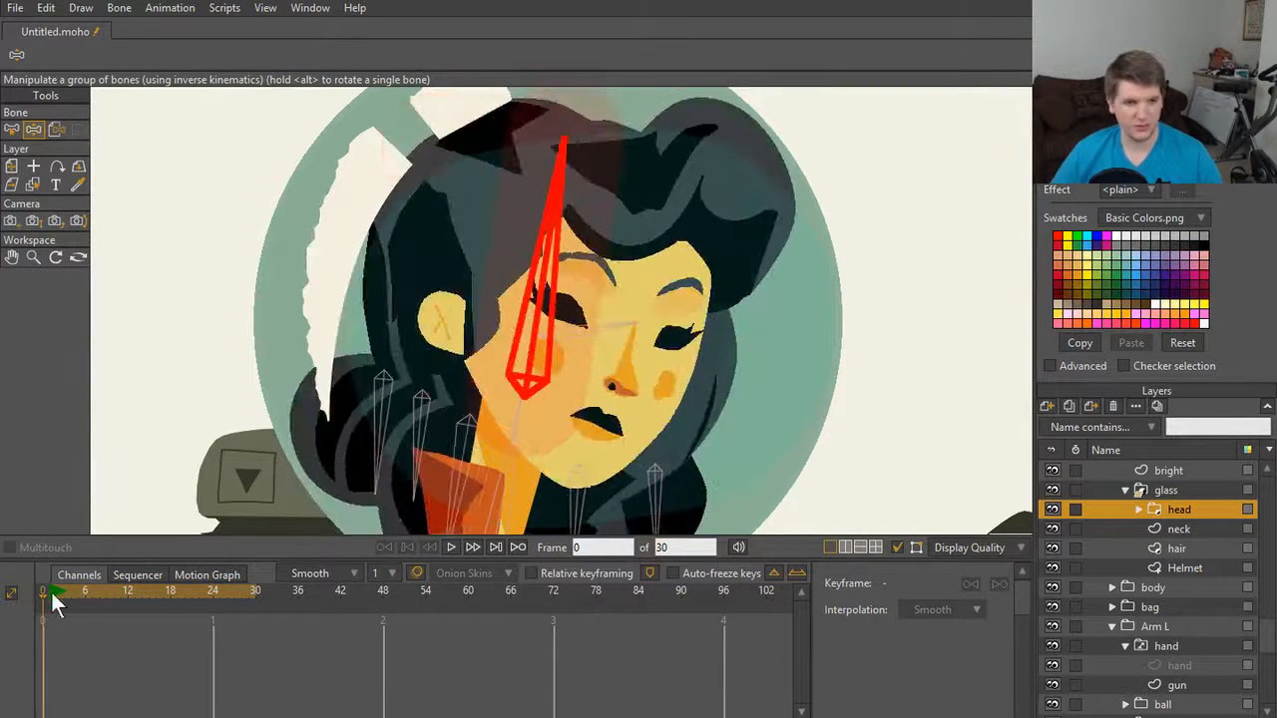
Step: Select the Spacewoman bone layer, try rotating the head bone from there, and undo the rotation
{"action": "scroll", "coordinate": [1175, 473], "scroll_direction": "up", "scroll_amount": 3}
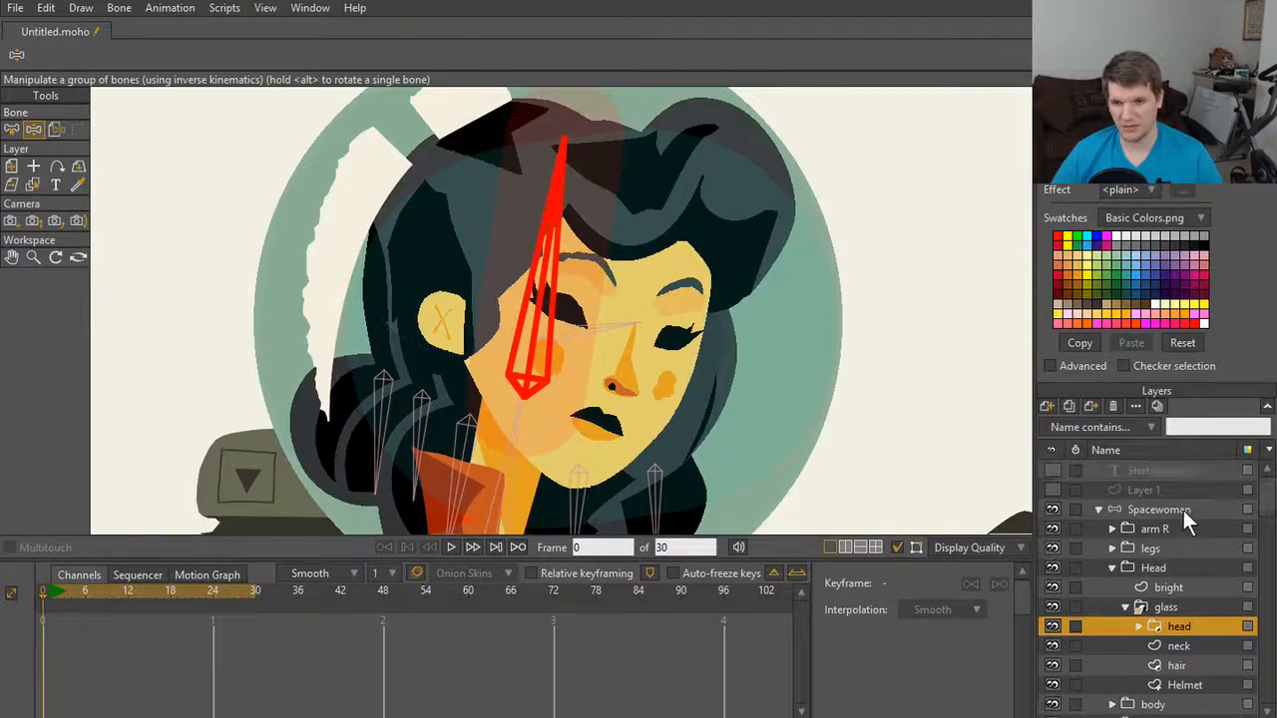
{"action": "left_click", "coordinate": [1162, 507]}
{"action": "key", "text": "n"}
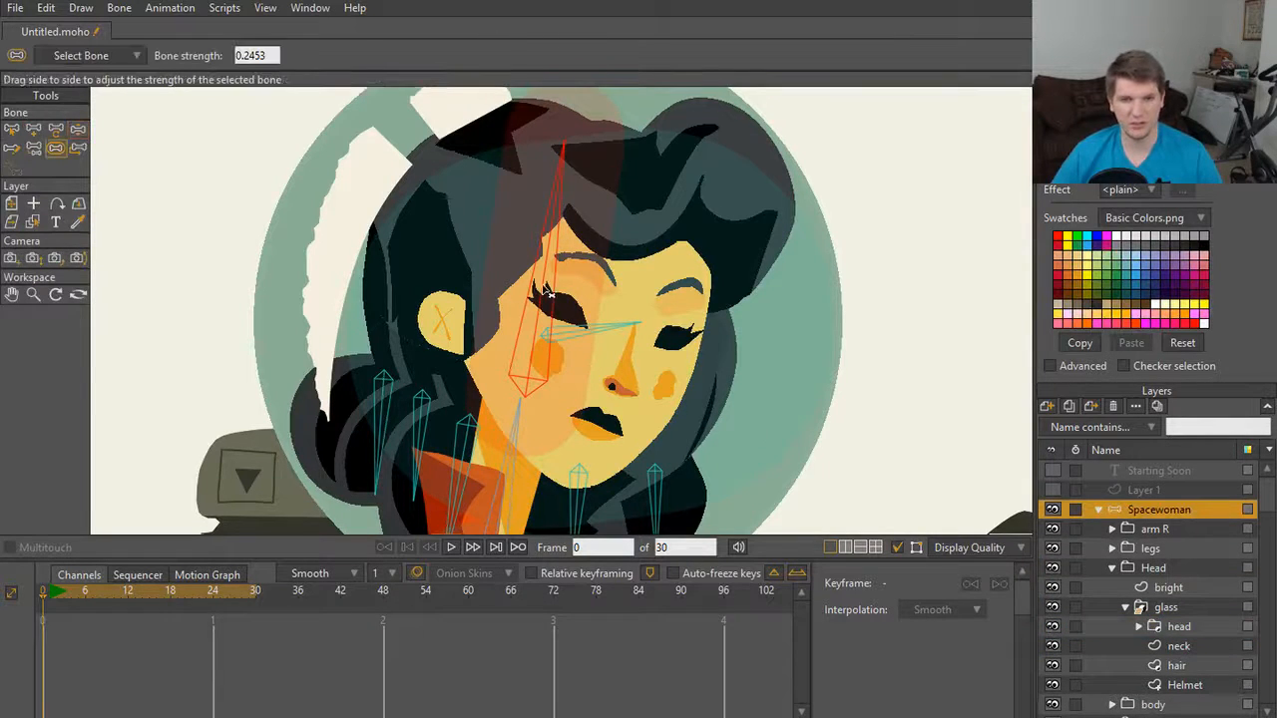
{"action": "key", "text": "z"}
{"action": "left_click_drag", "start_coordinate": [540, 249], "coordinate": [663, 339]}
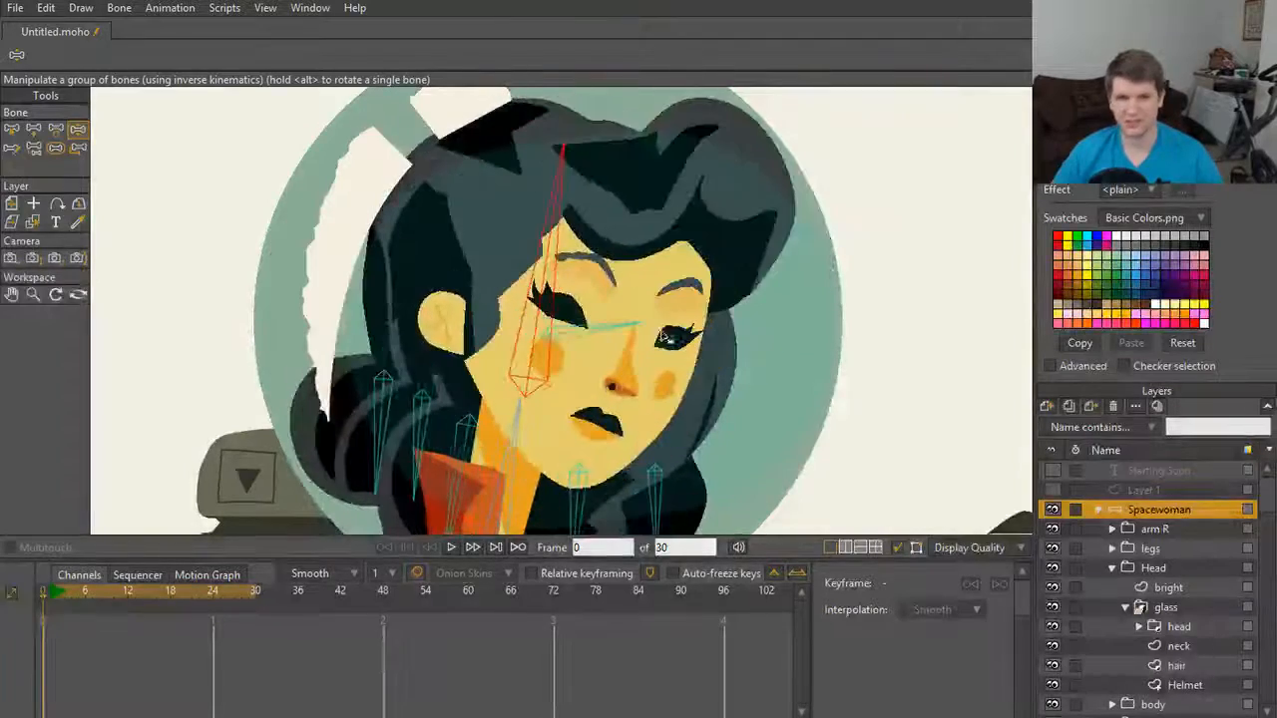
{"action": "left_click_drag", "start_coordinate": [569, 220], "coordinate": [658, 180]}
{"action": "key", "text": "ctrl+z"}
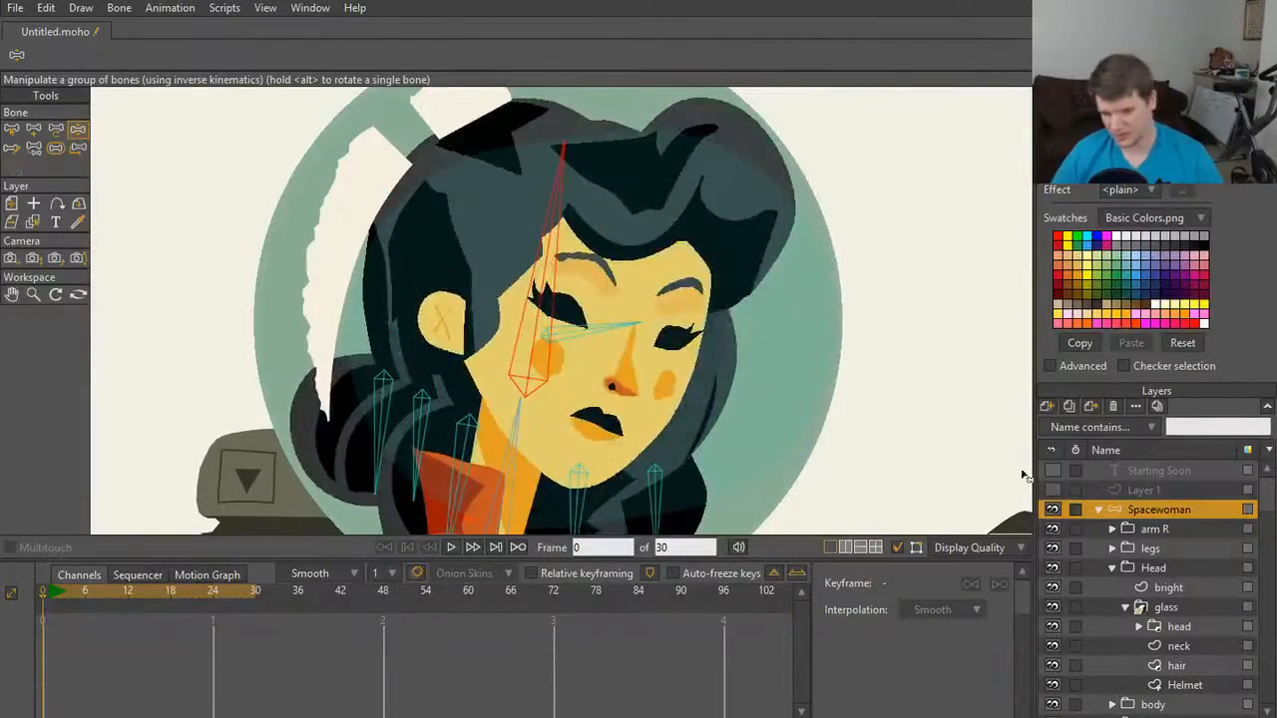
Step: Expand the nested head group, toggle the hair top layer's visibility to examine what it covers, and collapse the group
{"action": "scroll", "coordinate": [1024, 479], "scroll_direction": "down", "scroll_amount": 2}
{"action": "scroll", "coordinate": [1136, 558], "scroll_direction": "down", "scroll_amount": 2}
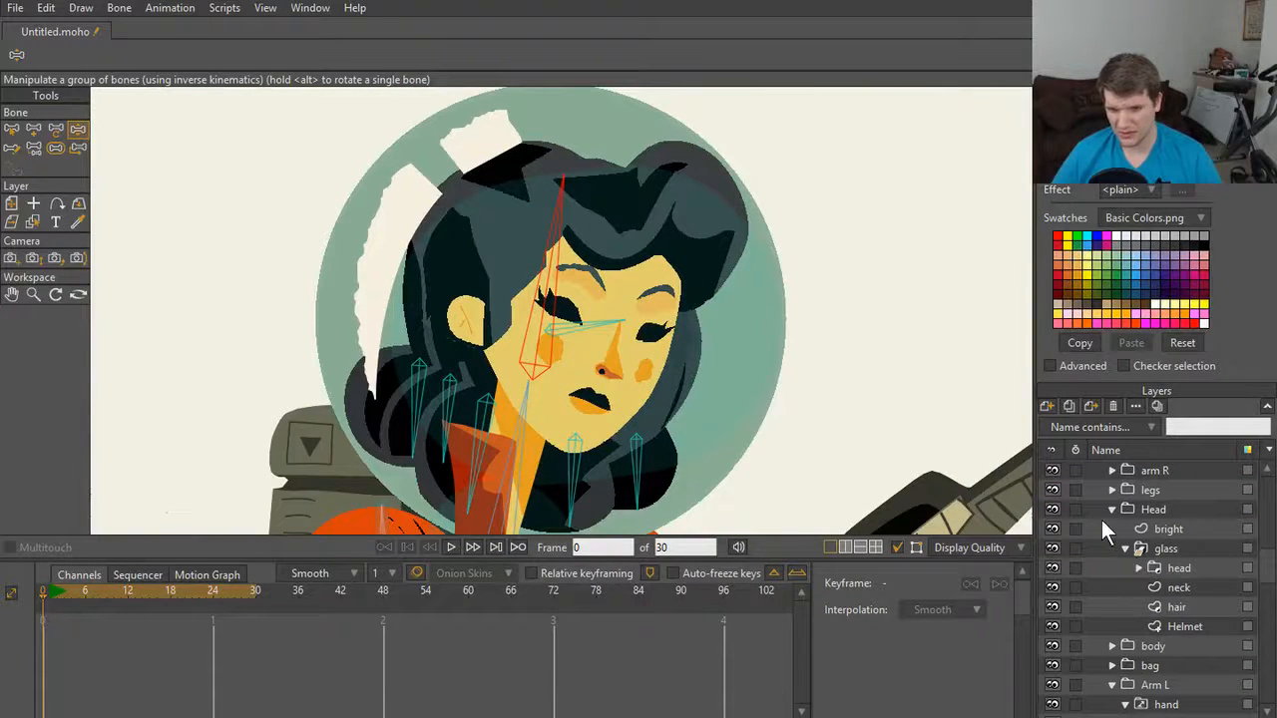
{"action": "left_click", "coordinate": [1139, 568]}
{"action": "left_click", "coordinate": [1053, 587]}
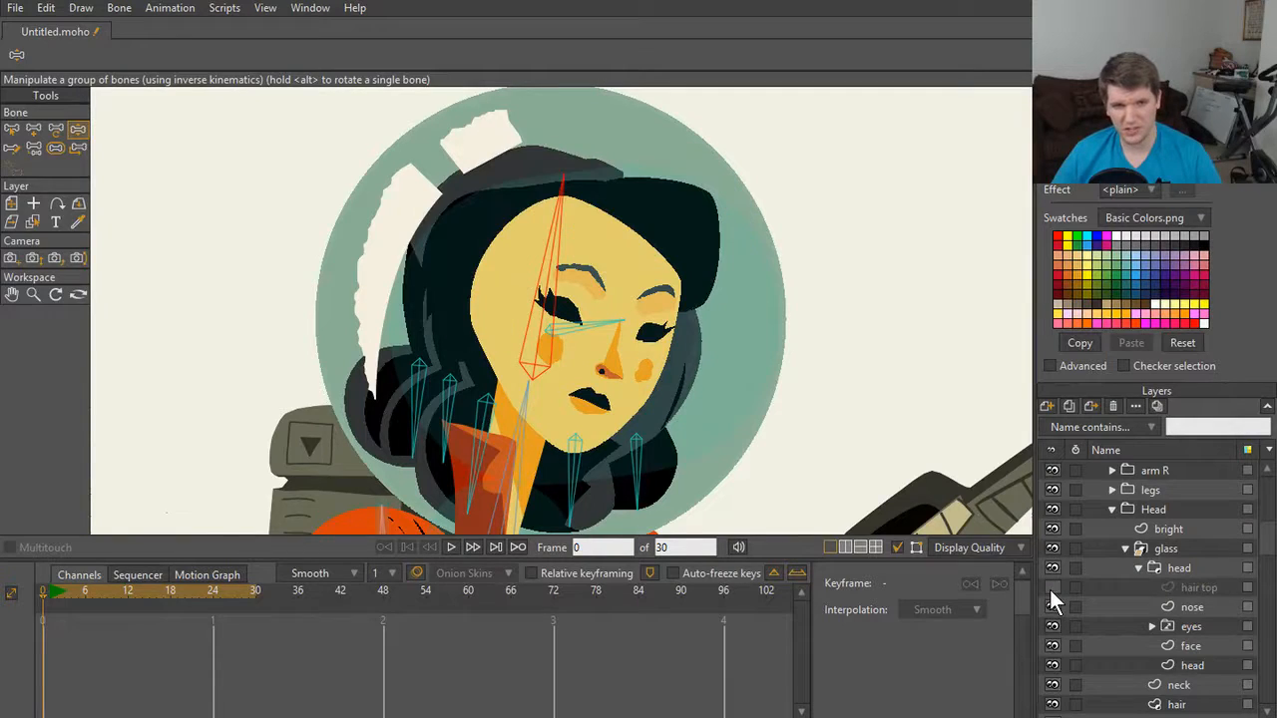
{"action": "left_click", "coordinate": [1053, 588]}
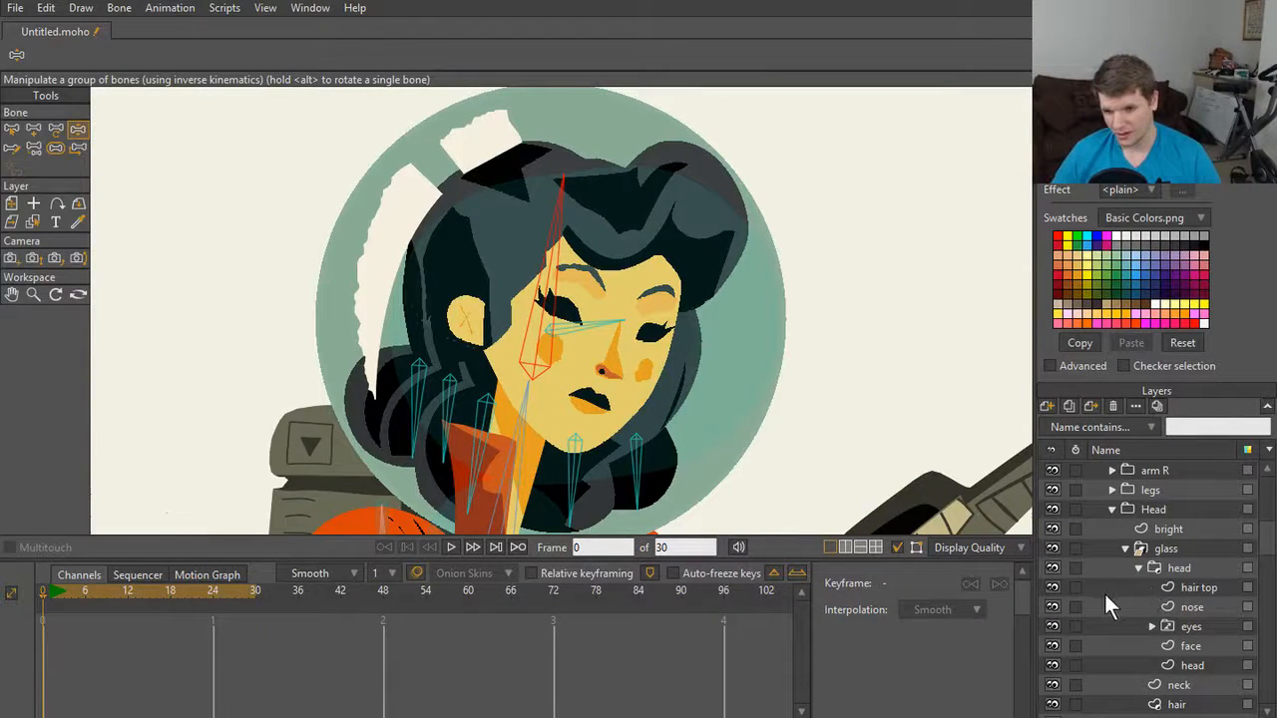
{"action": "left_click", "coordinate": [1052, 588]}
{"action": "left_click", "coordinate": [1052, 587]}
{"action": "scroll", "coordinate": [1107, 643], "scroll_direction": "down", "scroll_amount": 2}
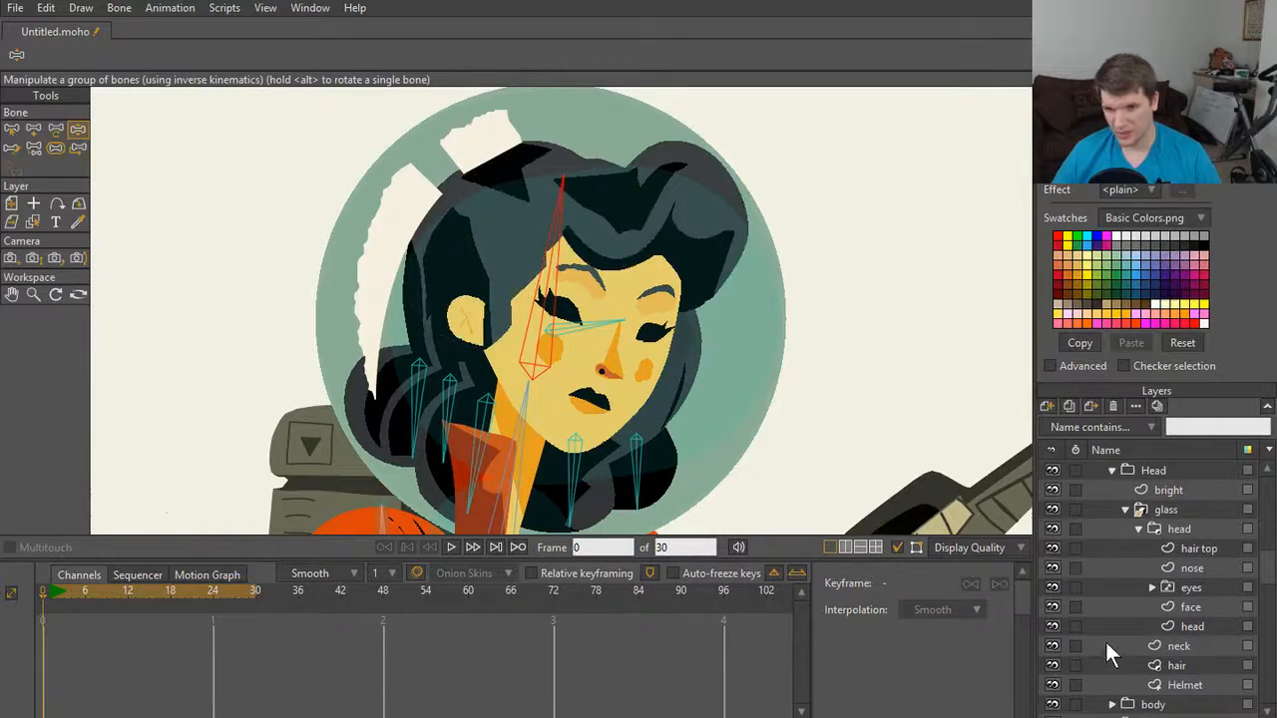
{"action": "left_click", "coordinate": [1135, 529]}
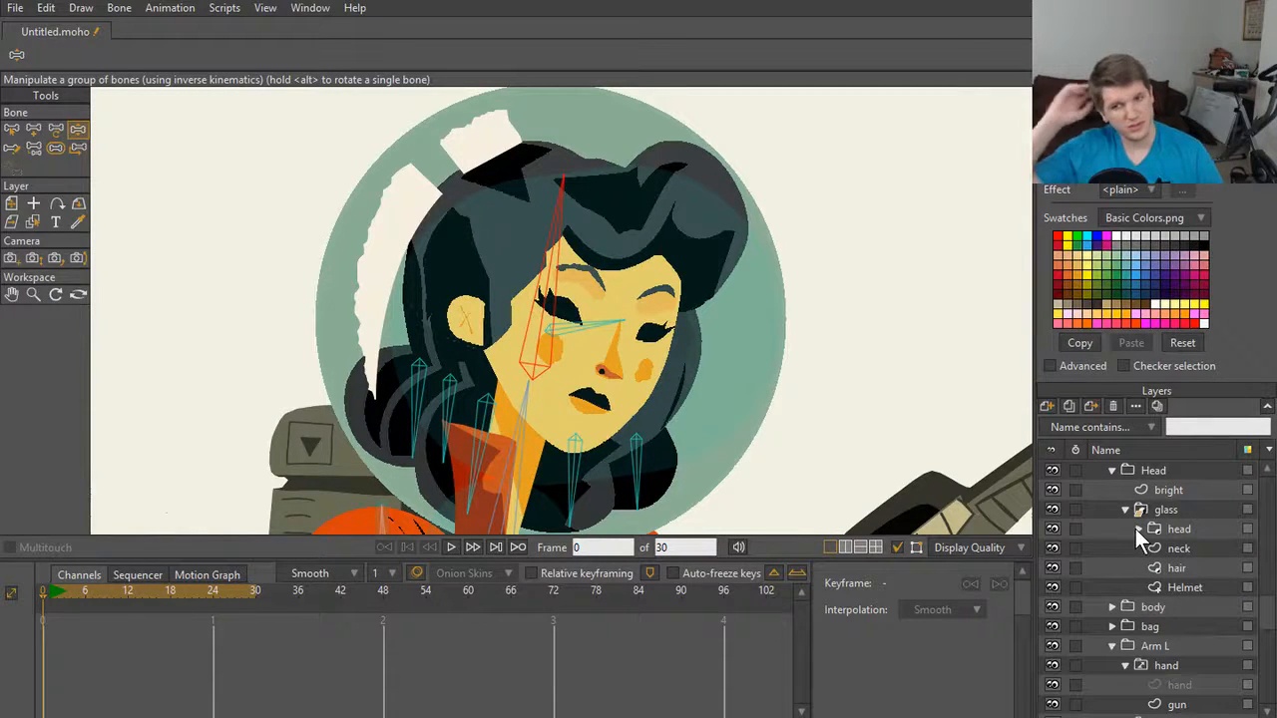
Step: Re-expand the nested head group and toggle the hair layer's visibility to examine the back hair
{"action": "scroll", "coordinate": [1135, 529], "scroll_direction": "up", "scroll_amount": 1}
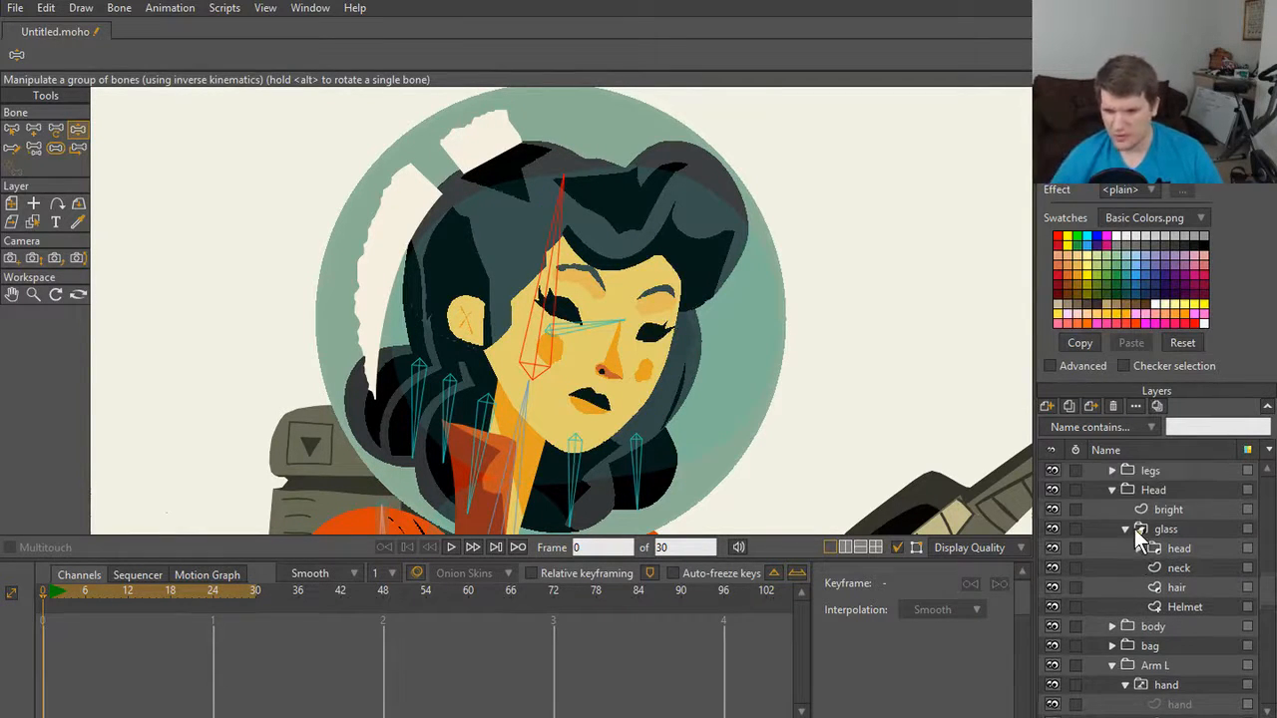
{"action": "left_click", "coordinate": [1137, 549]}
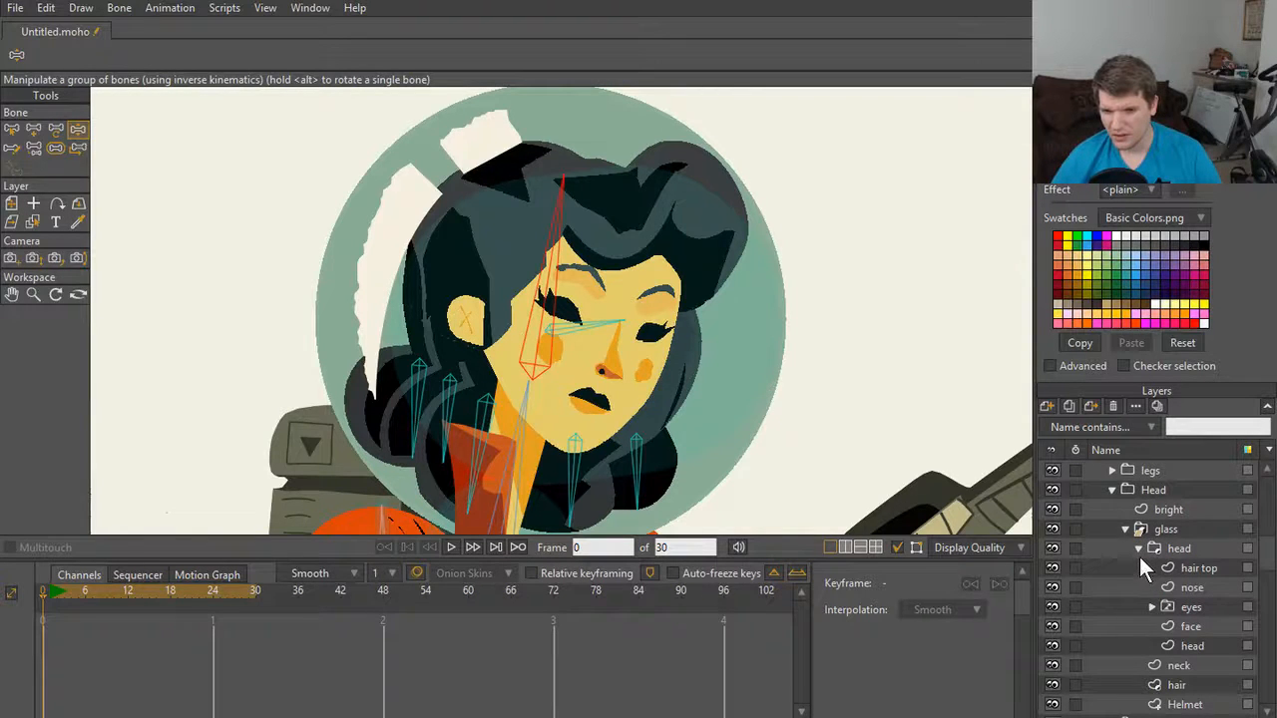
{"action": "scroll", "coordinate": [1139, 557], "scroll_direction": "down", "scroll_amount": 2}
{"action": "left_click", "coordinate": [1051, 646]}
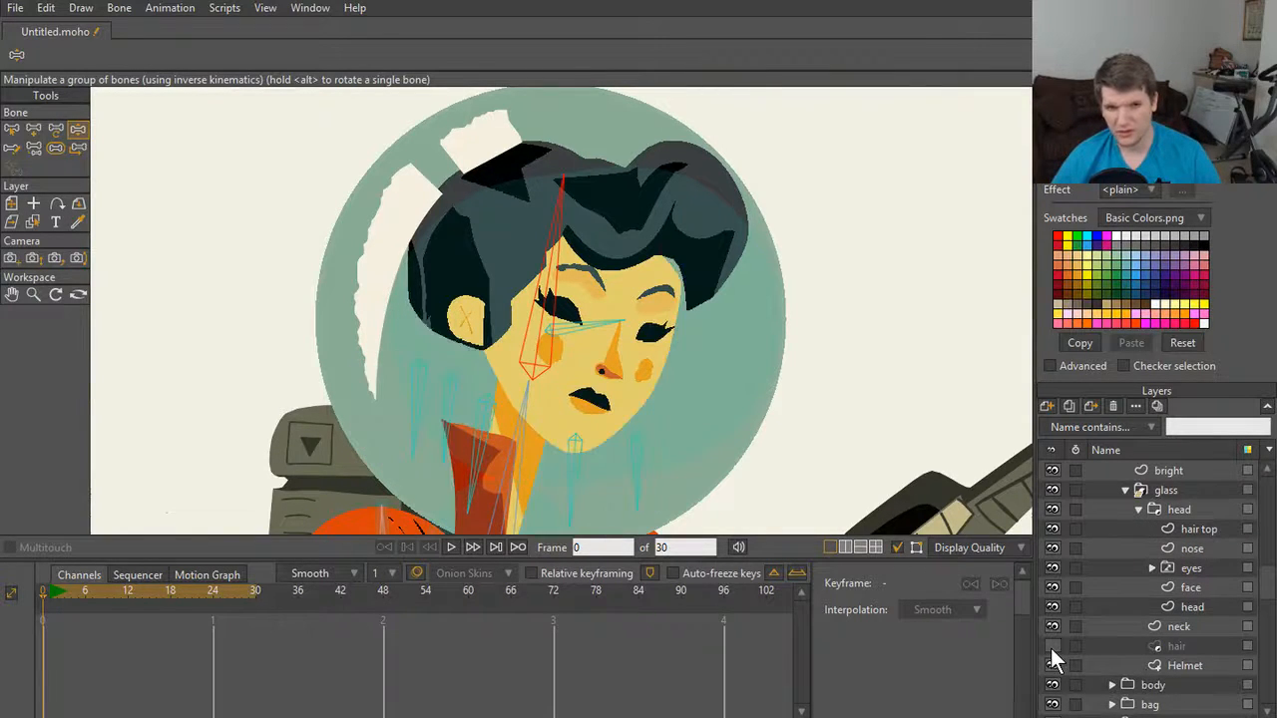
{"action": "left_click", "coordinate": [1052, 646]}
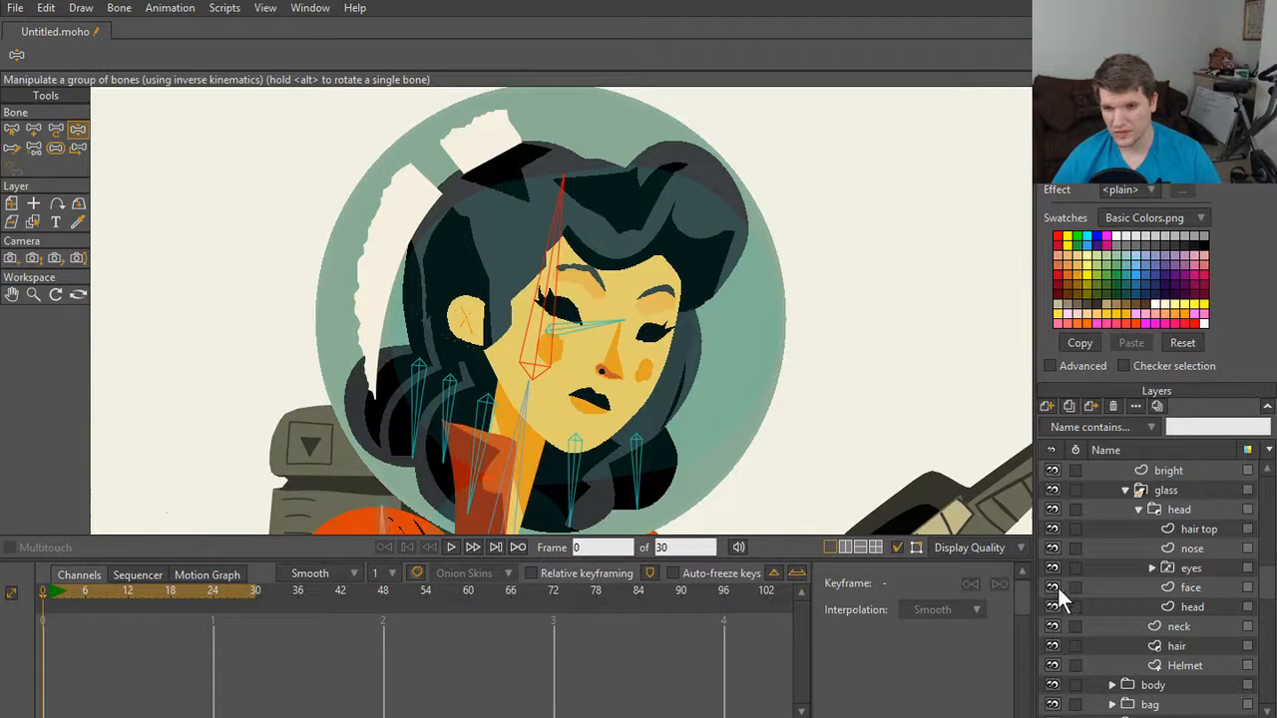
Step: Hide the hair top layer, toggle the hair layer for comparison, restore hair top, and collapse the nested head group
{"action": "left_click", "coordinate": [1053, 529]}
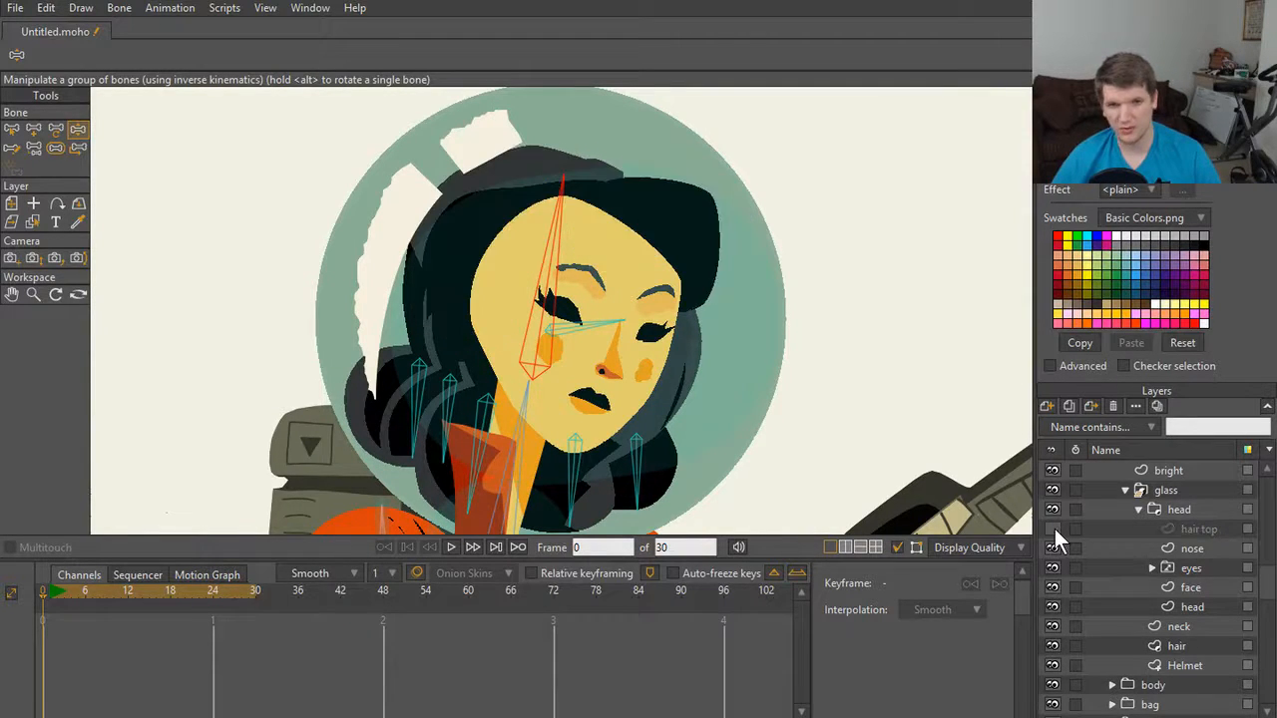
{"action": "left_click", "coordinate": [1051, 647]}
{"action": "left_click", "coordinate": [1051, 646]}
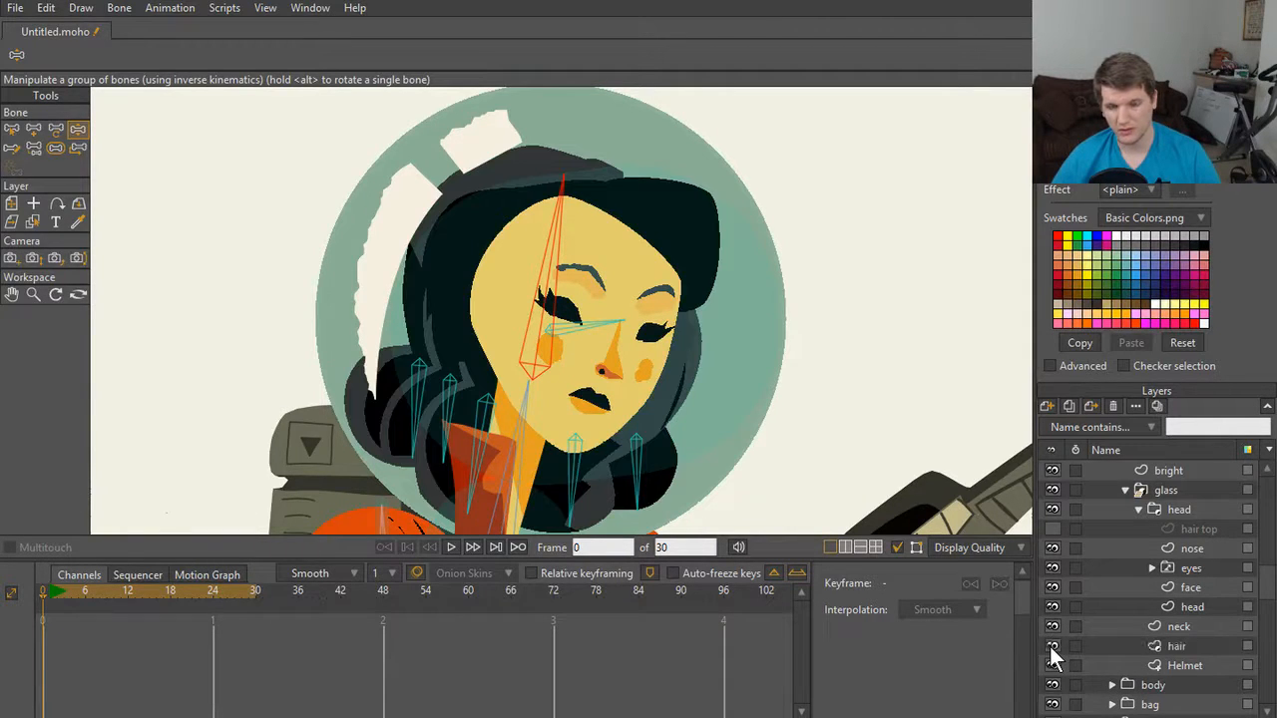
{"action": "left_click", "coordinate": [1138, 512]}
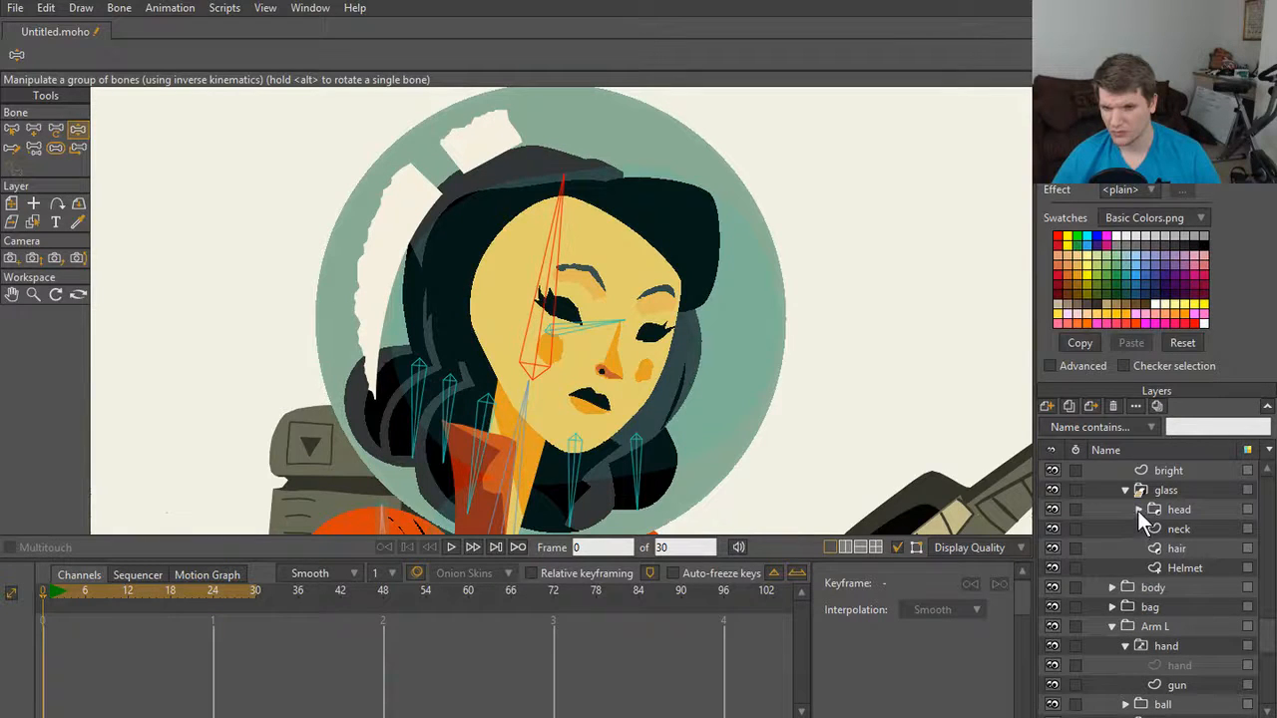
{"action": "left_click", "coordinate": [1138, 510]}
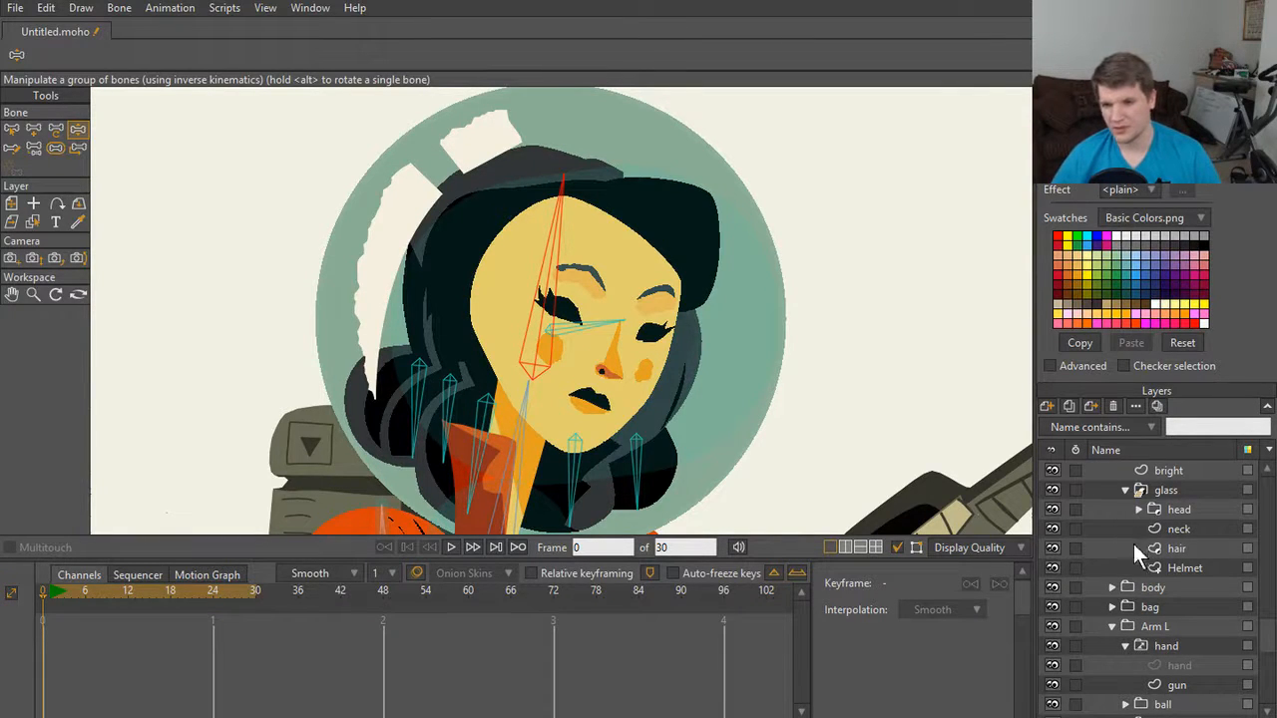
{"action": "left_click", "coordinate": [1051, 529]}
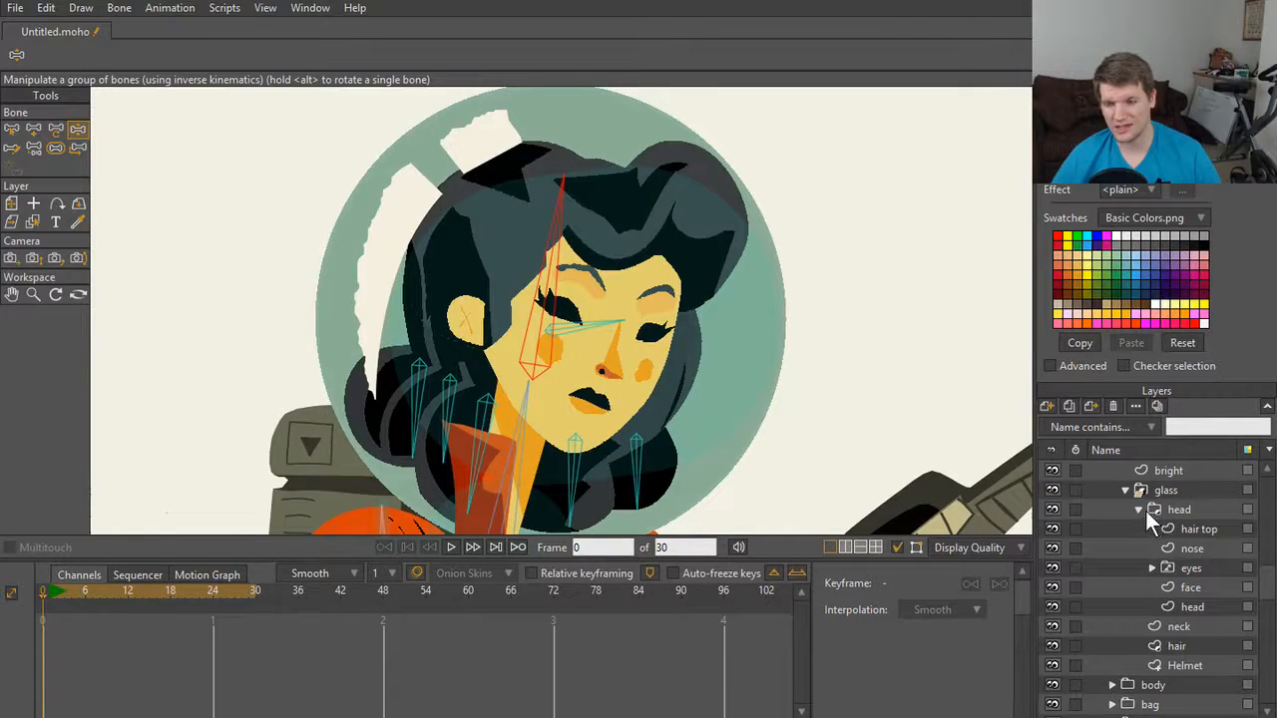
{"action": "left_click", "coordinate": [1140, 510]}
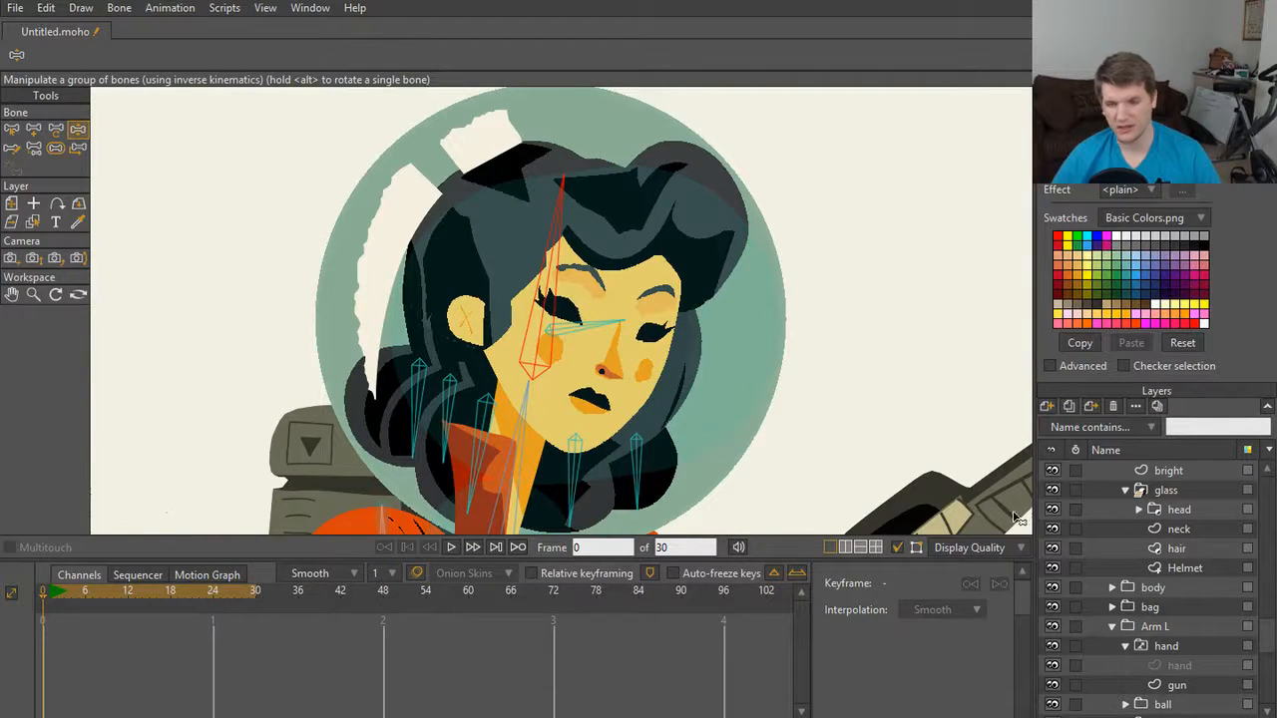
Step: Select the nested head group, expand it to toggle the hair top layer off and on, and collapse it again
{"action": "left_click", "coordinate": [1185, 509]}
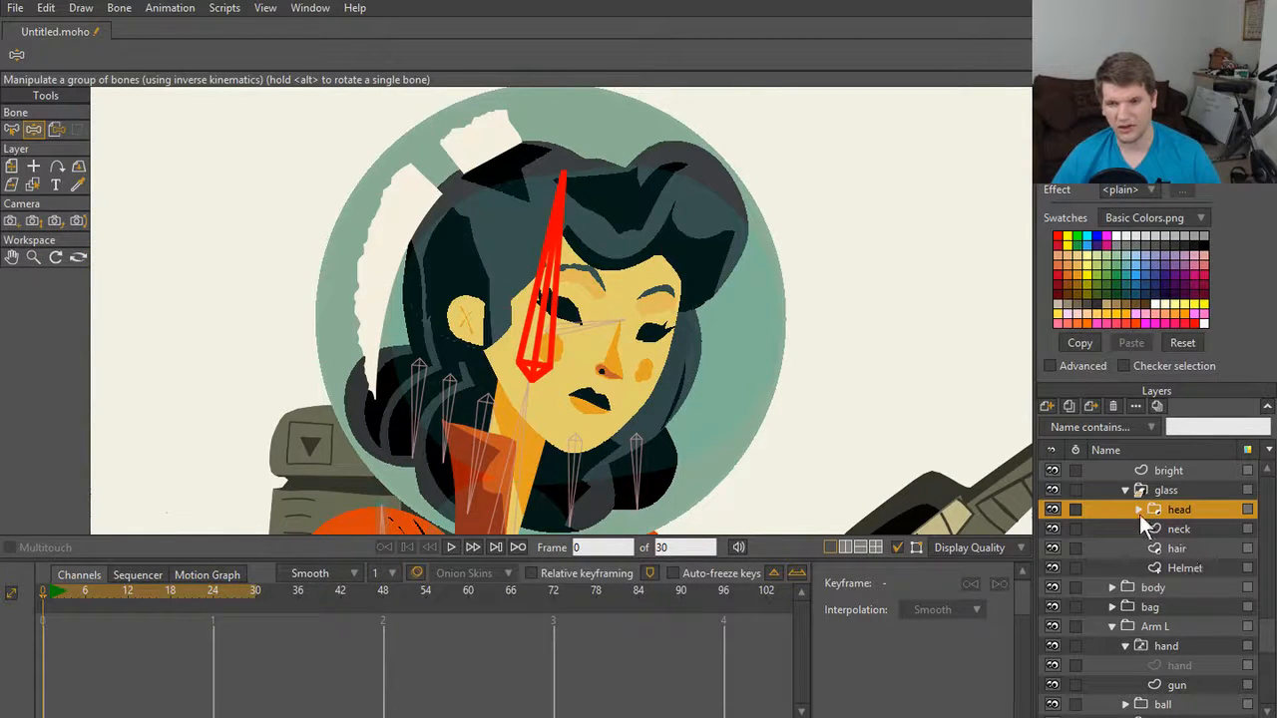
{"action": "left_click", "coordinate": [1139, 510]}
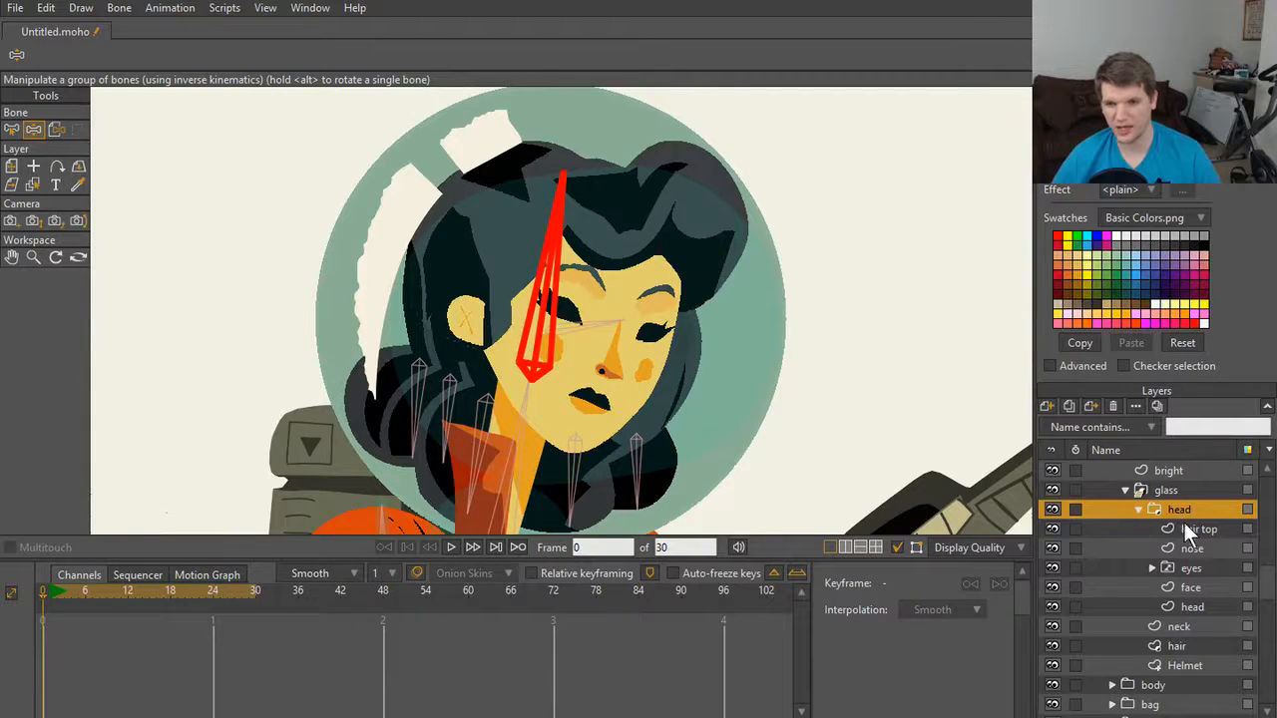
{"action": "left_click", "coordinate": [1054, 526]}
{"action": "left_click", "coordinate": [1055, 526]}
{"action": "left_click", "coordinate": [1054, 526]}
{"action": "left_click", "coordinate": [1055, 526]}
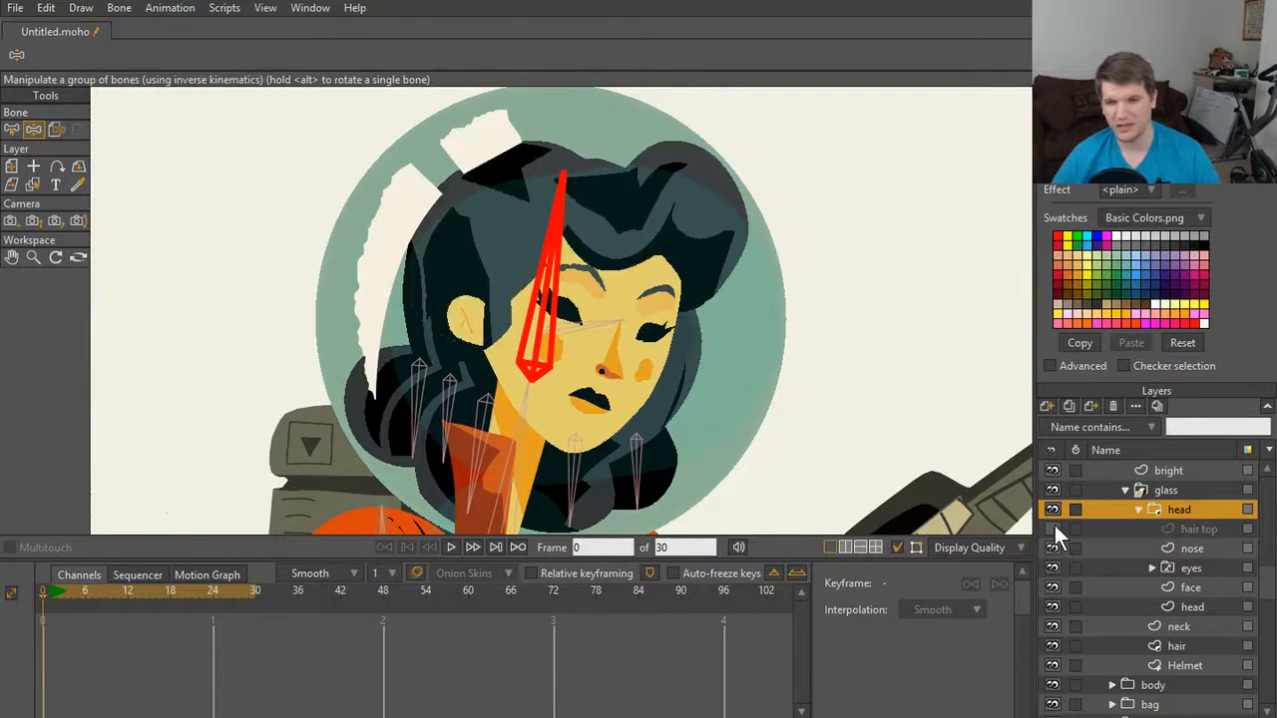
{"action": "left_click", "coordinate": [1138, 510]}
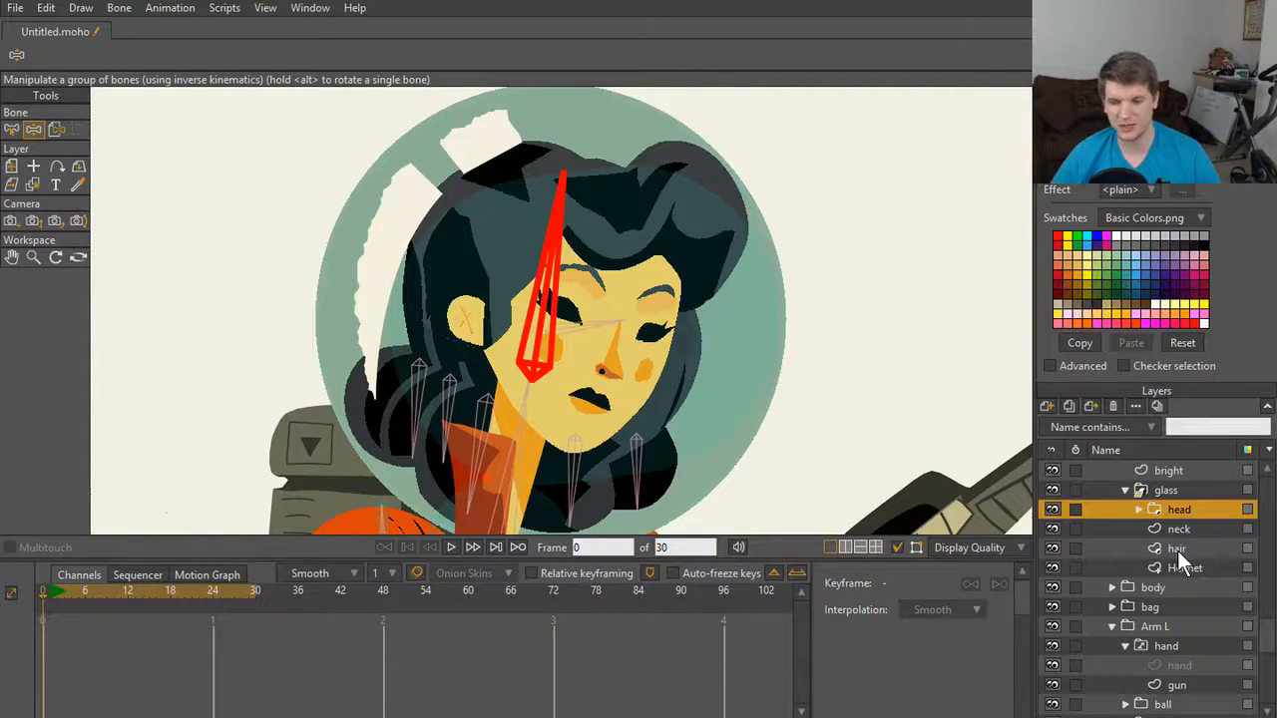
Step: Move the hair layer out of the glass group's top level into its nested head group and examine the artwork
{"action": "left_click", "coordinate": [1177, 550]}
{"action": "left_click_drag", "start_coordinate": [1180, 511], "coordinate": [1180, 511]}
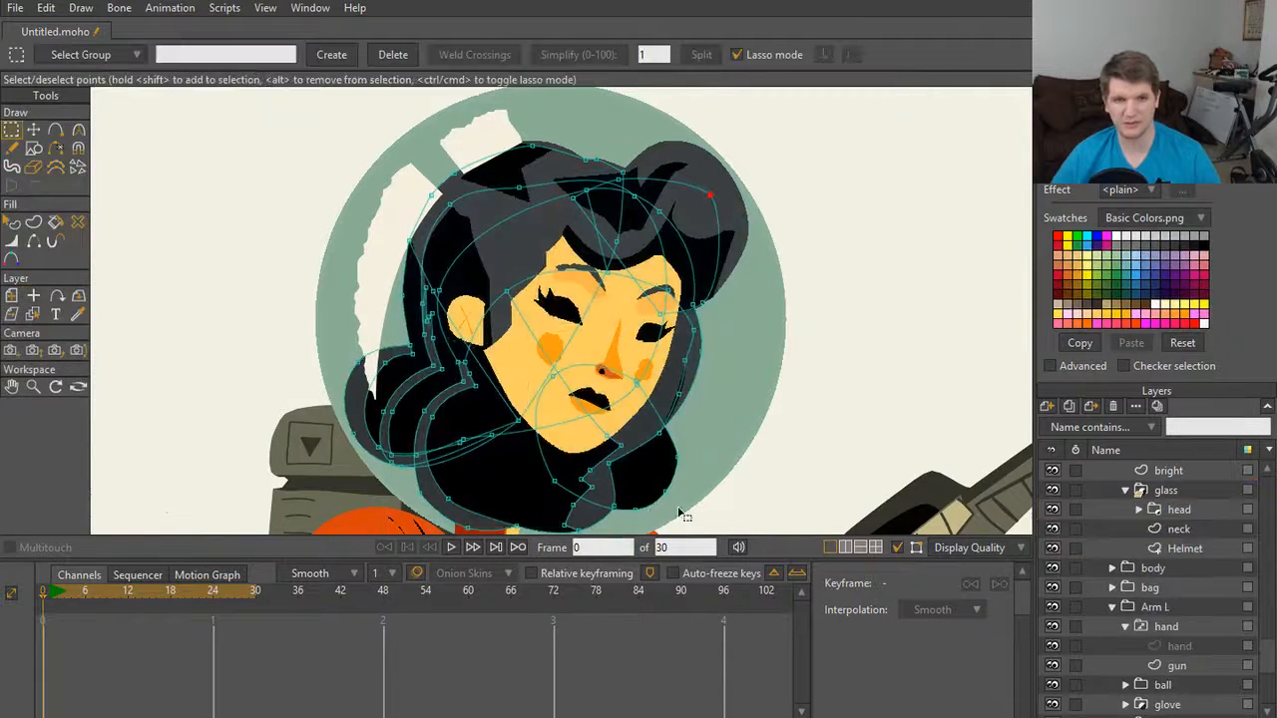
{"action": "scroll", "coordinate": [579, 435], "scroll_direction": "down", "scroll_amount": 2}
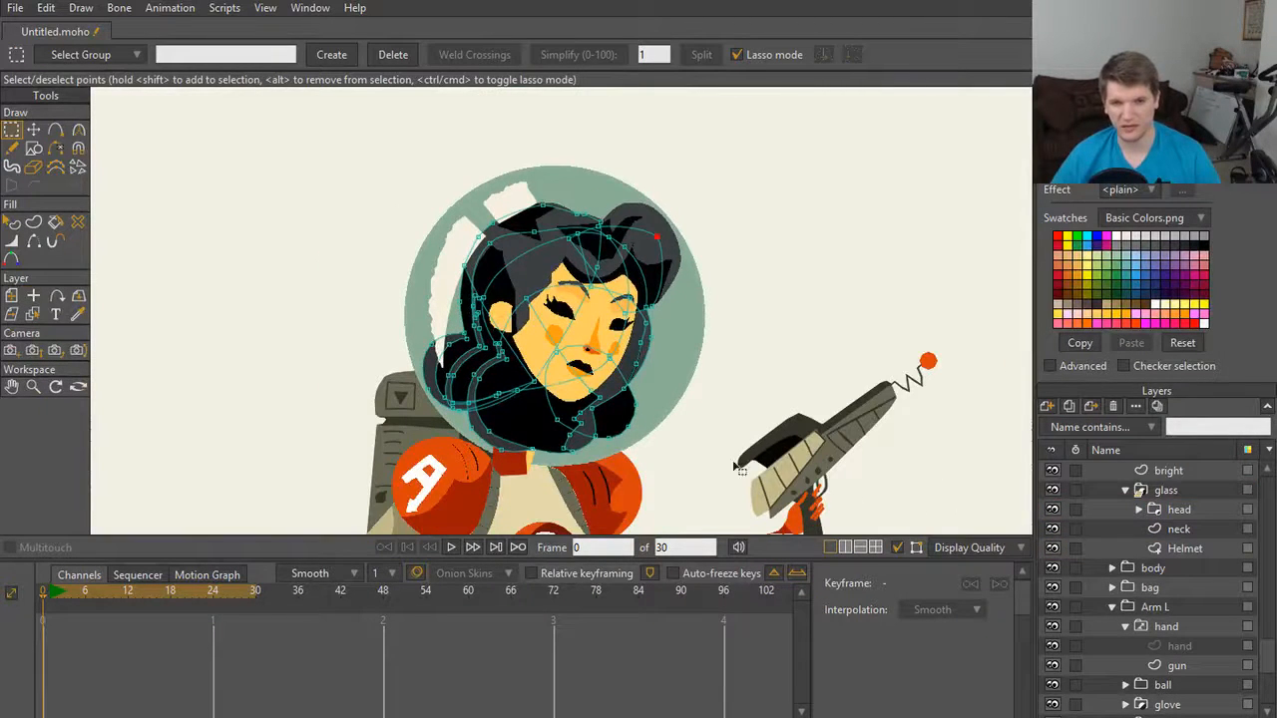
{"action": "scroll", "coordinate": [599, 444], "scroll_direction": "up", "scroll_amount": 2}
{"action": "scroll", "coordinate": [569, 451], "scroll_direction": "down", "scroll_amount": 2}
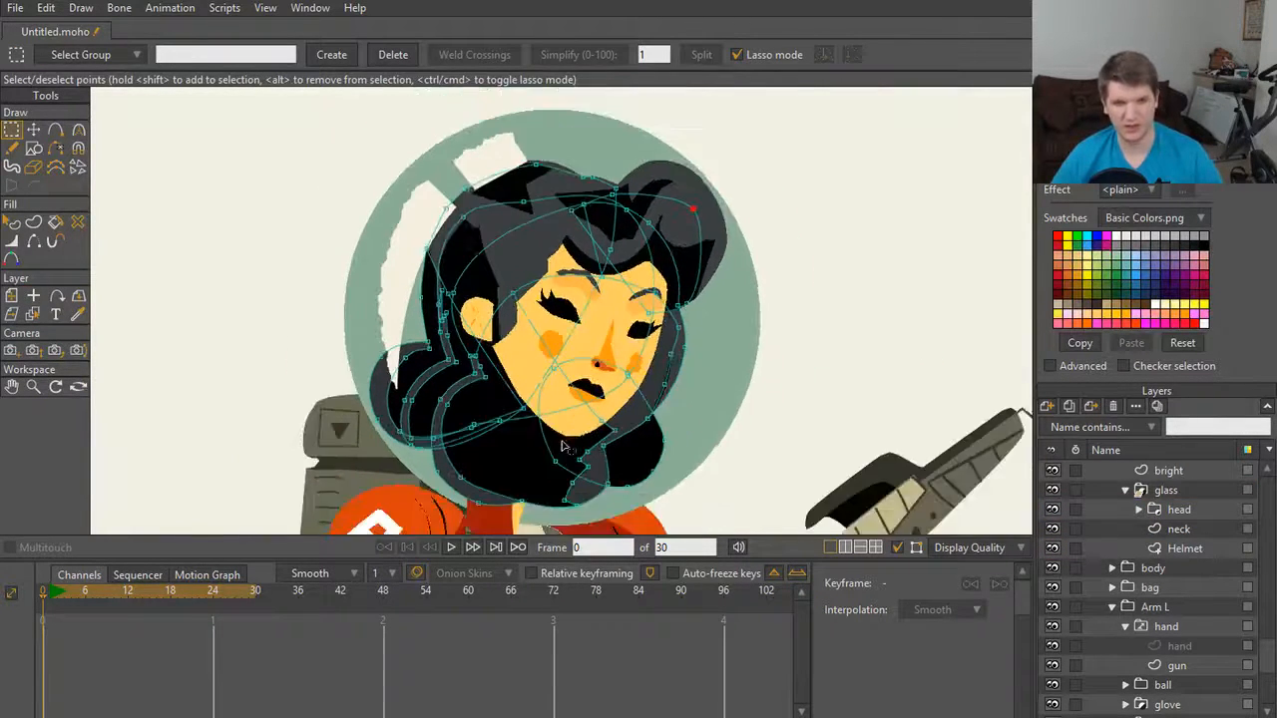
Step: Undo the hair layer's move into the nested head group and select the hair layer under the glass group
{"action": "key", "text": "ctrl+z"}
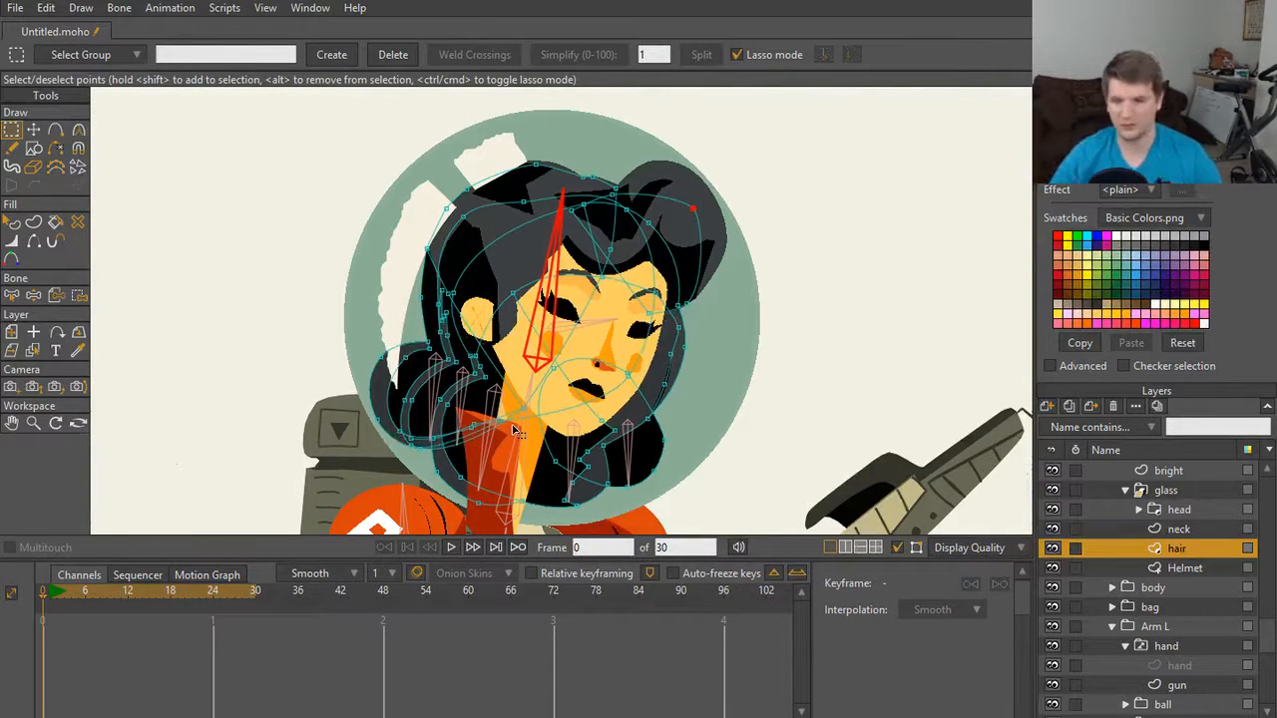
{"action": "left_click", "coordinate": [1200, 528]}
{"action": "left_click", "coordinate": [1197, 507]}
{"action": "left_click", "coordinate": [1189, 549]}
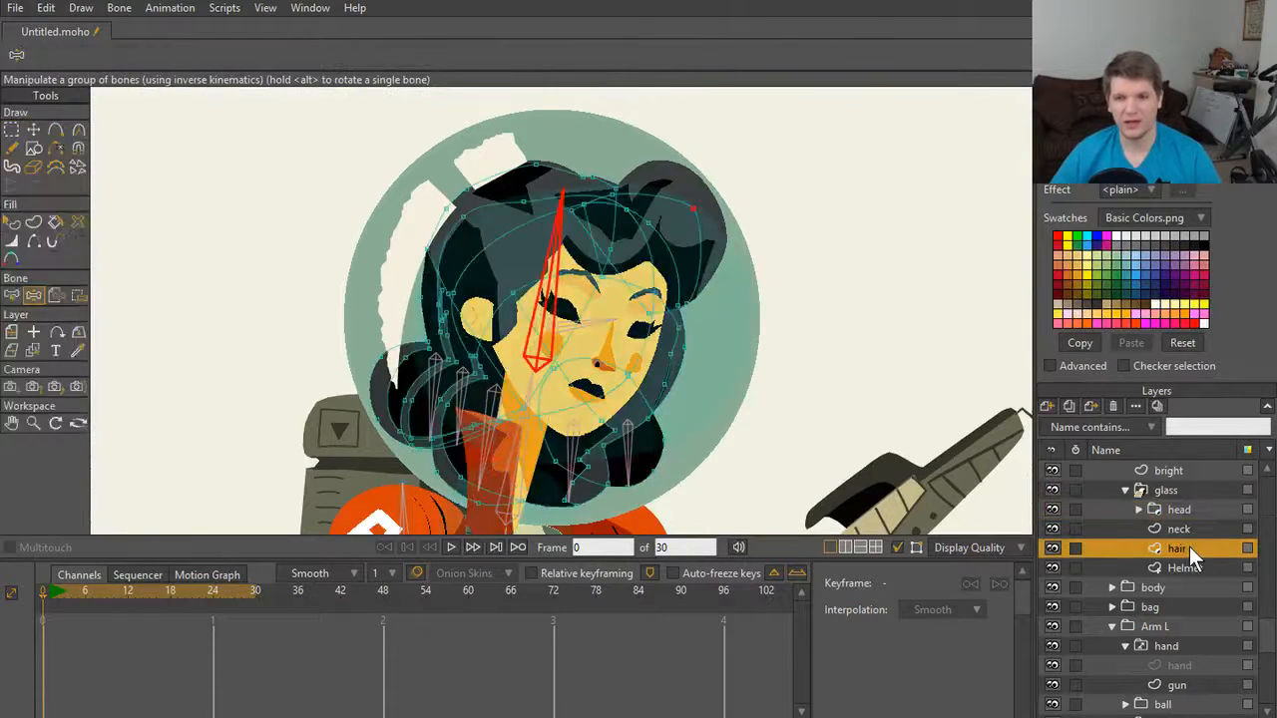
Step: Toggle the hair layer's visibility repeatedly to examine the back hair, and try rotating the head bone
{"action": "left_click", "coordinate": [1047, 550]}
{"action": "left_click", "coordinate": [1047, 550]}
{"action": "left_click", "coordinate": [1047, 550]}
{"action": "left_click", "coordinate": [1048, 550]}
{"action": "left_click", "coordinate": [1047, 549]}
{"action": "left_click", "coordinate": [1048, 549]}
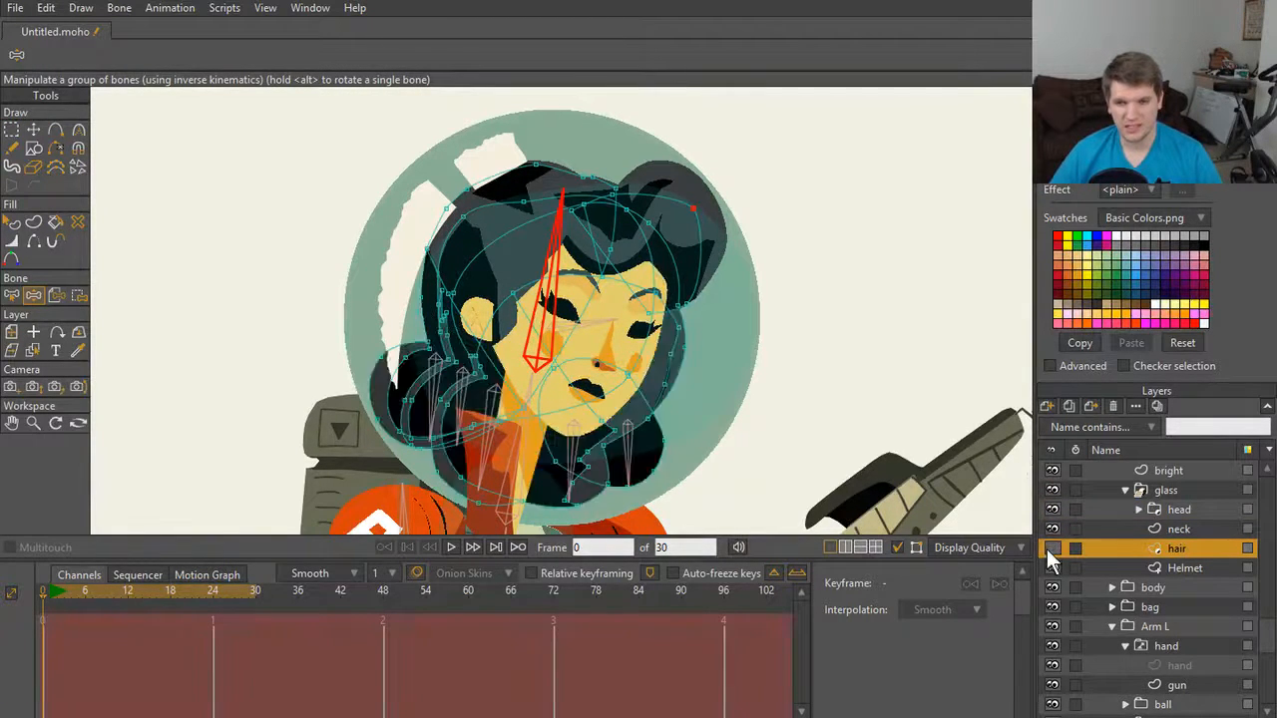
{"action": "left_click_drag", "start_coordinate": [554, 260], "coordinate": [561, 192]}
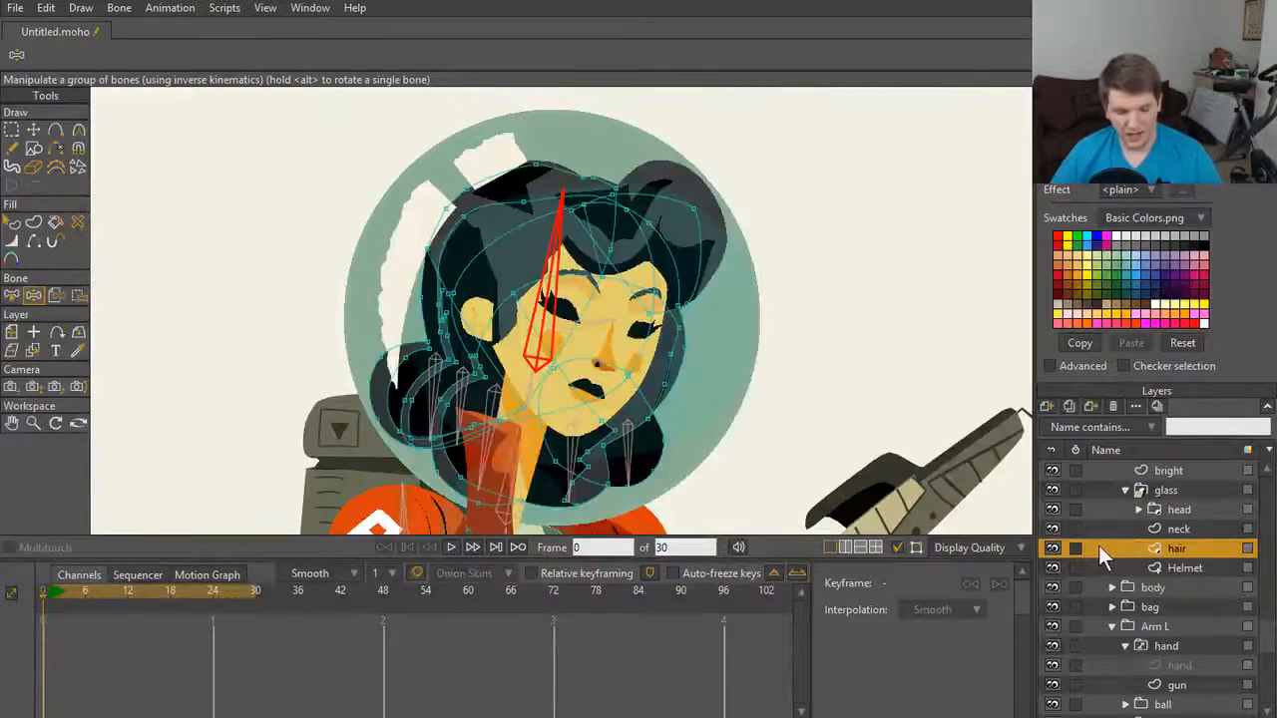
Step: Deselect the head bone and bind the whole hair layer to it with the Bind Layer tool
{"action": "key", "text": "b"}
{"action": "key", "text": "Return"}
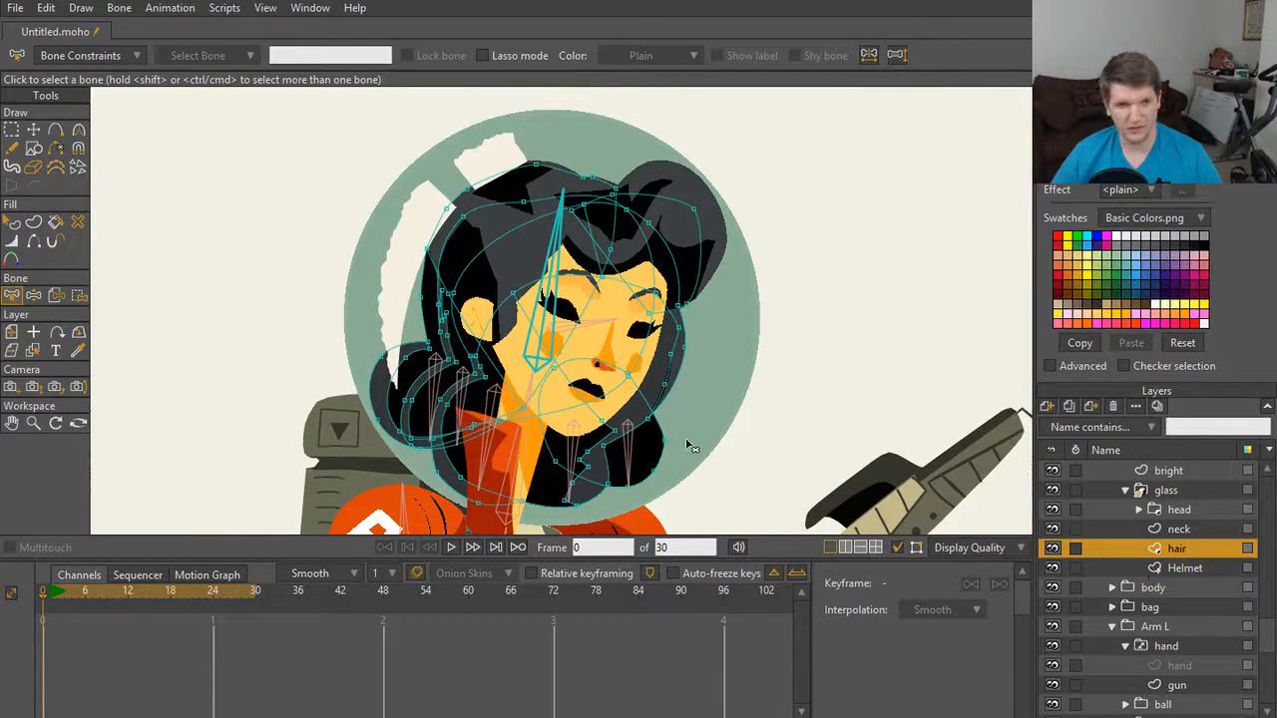
{"action": "left_click", "coordinate": [57, 295]}
{"action": "left_click", "coordinate": [545, 342]}
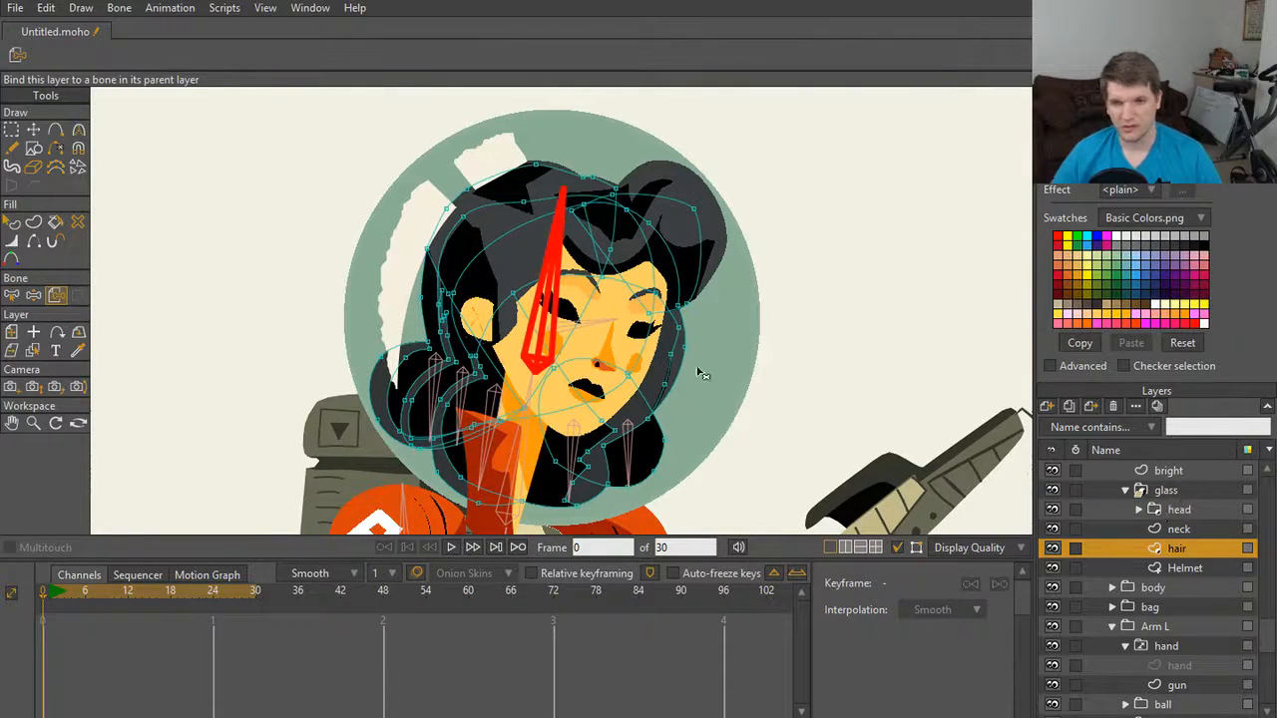
Step: Rotate the head bone to test the hair layer's binding, and undo the rotation
{"action": "key", "text": "z"}
{"action": "left_click_drag", "start_coordinate": [559, 227], "coordinate": [623, 287]}
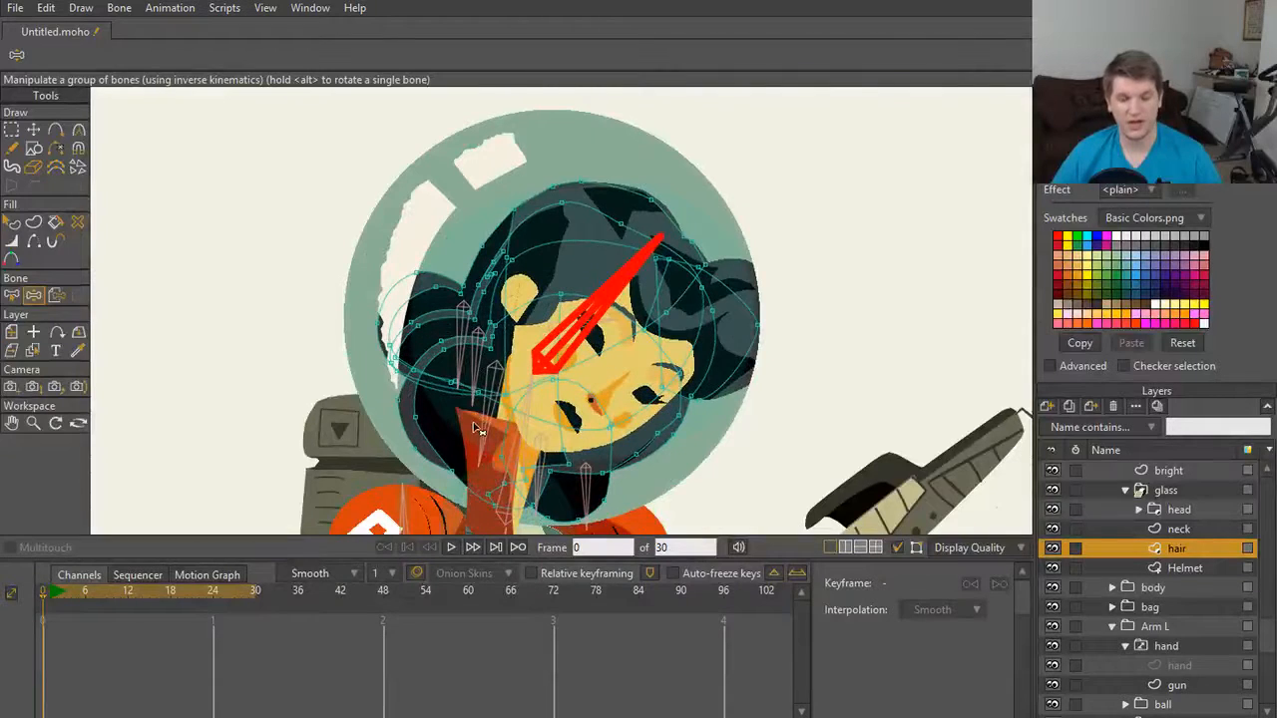
{"action": "key", "text": "ctrl+z"}
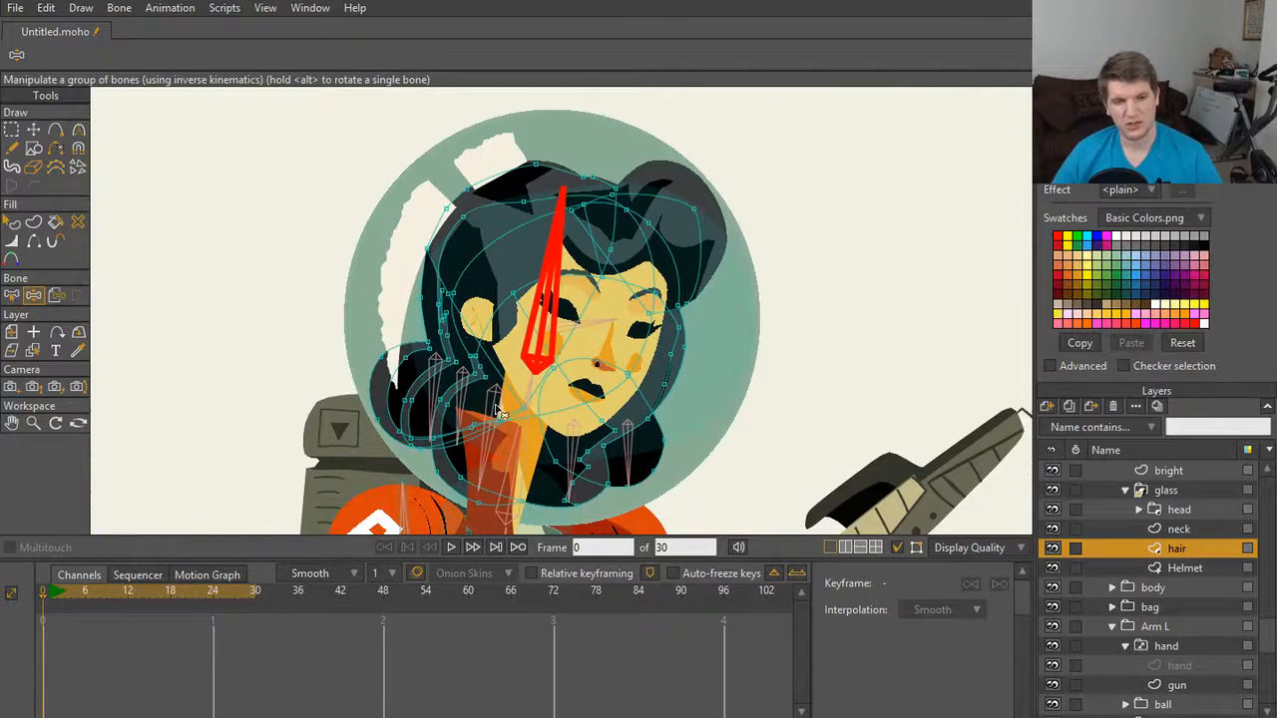
Step: Hide the bone and curve overlays, test the head bone's rotation on the clean artwork, undo it, and show the overlays again
{"action": "left_click", "coordinate": [897, 547]}
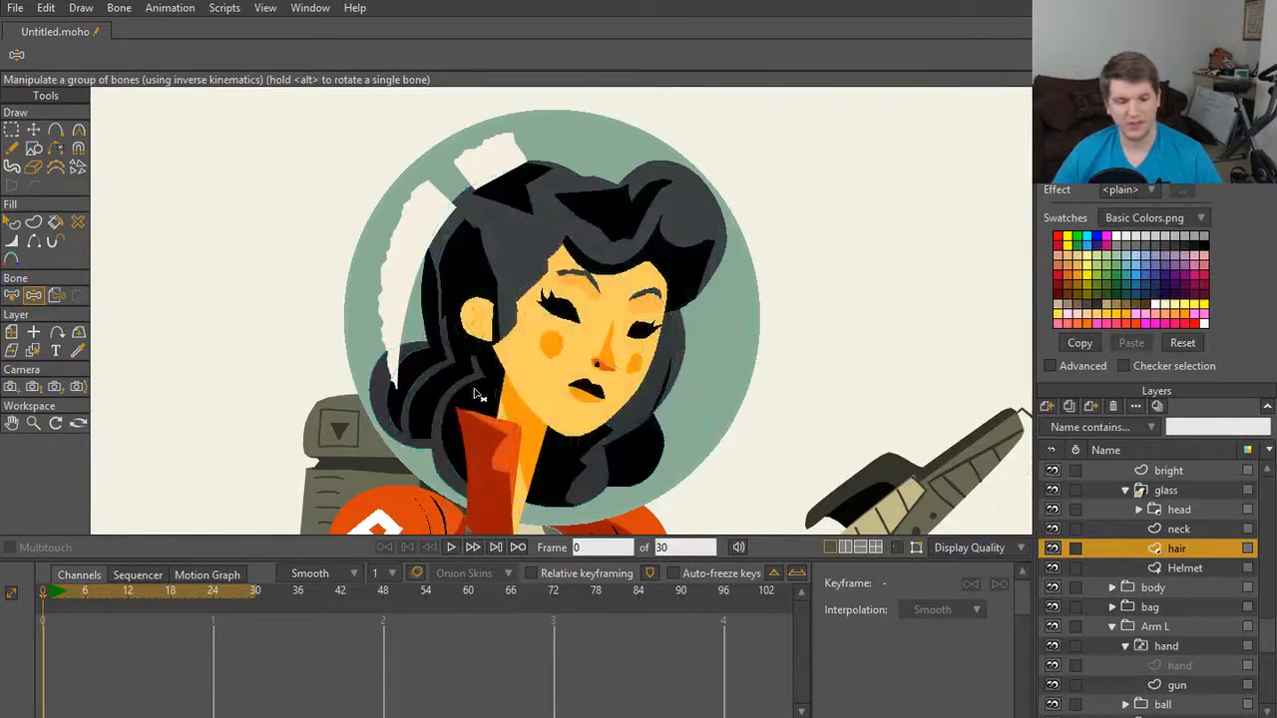
{"action": "left_click_drag", "start_coordinate": [565, 304], "coordinate": [520, 307]}
{"action": "key", "text": "ctrl+z"}
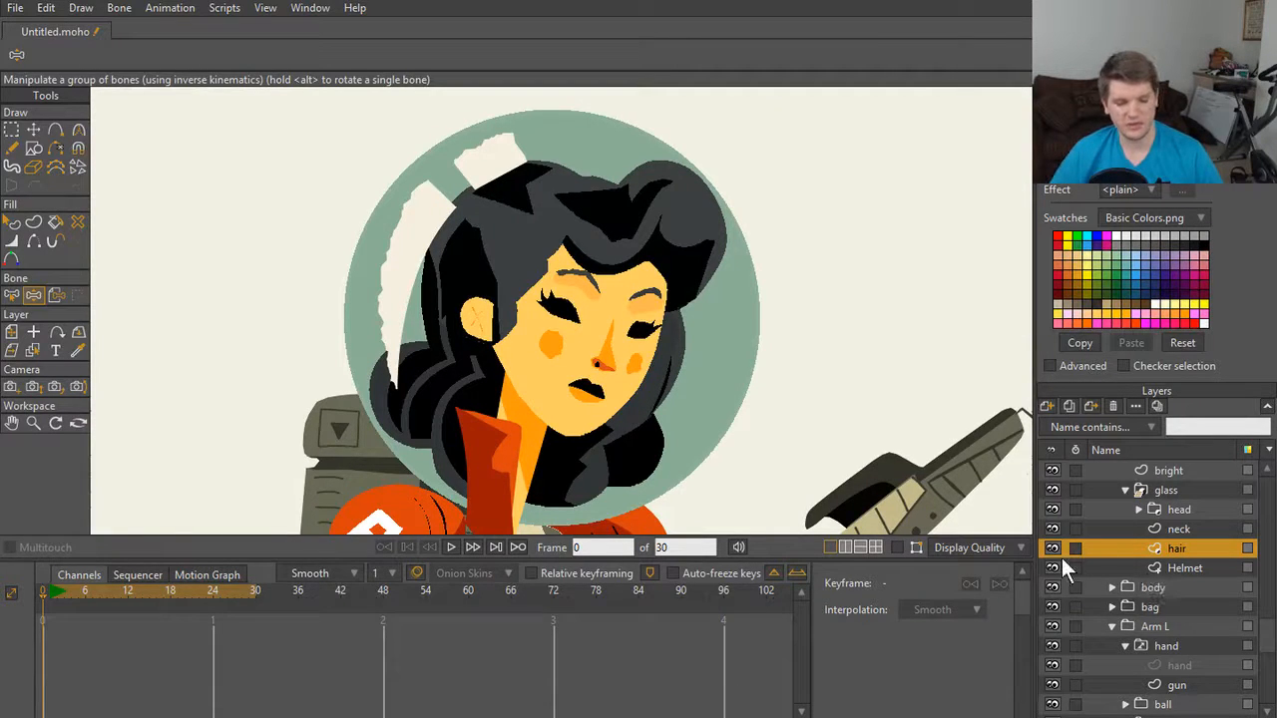
{"action": "left_click", "coordinate": [897, 547]}
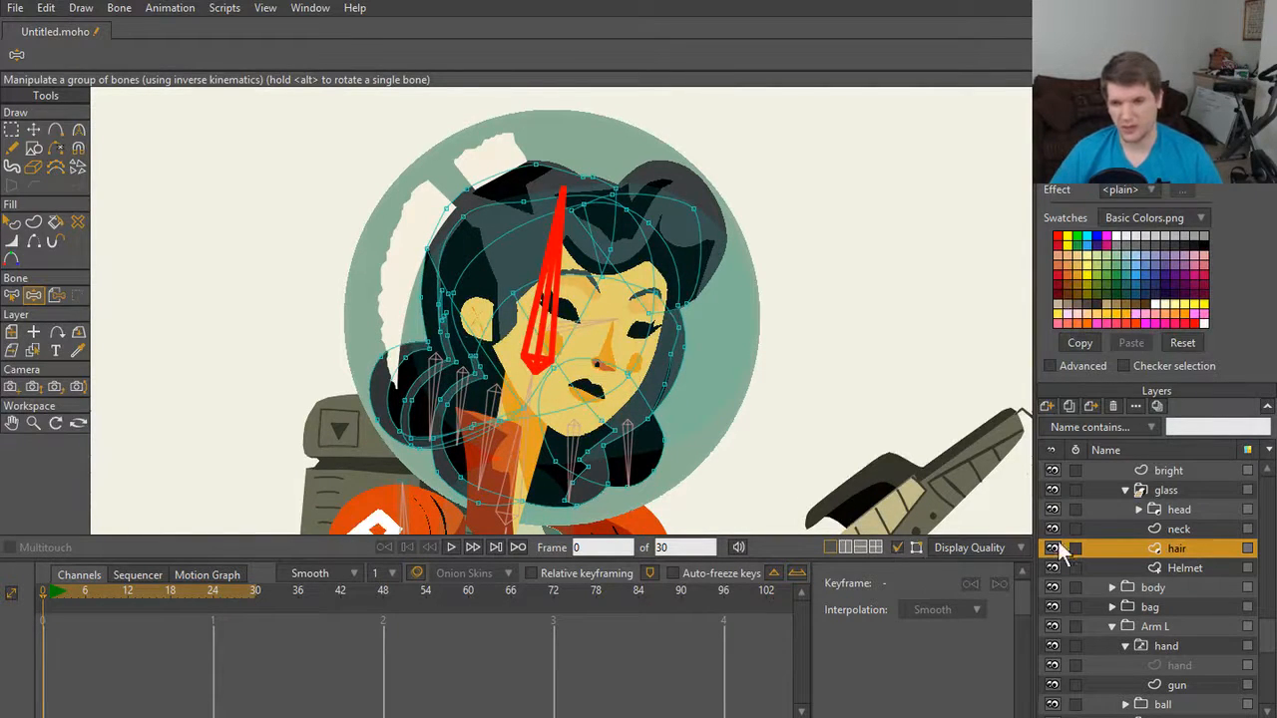
Step: Release the hair layer from its bone binding and try rotating the head bone to test it
{"action": "left_click", "coordinate": [1171, 565]}
{"action": "left_click", "coordinate": [1172, 554]}
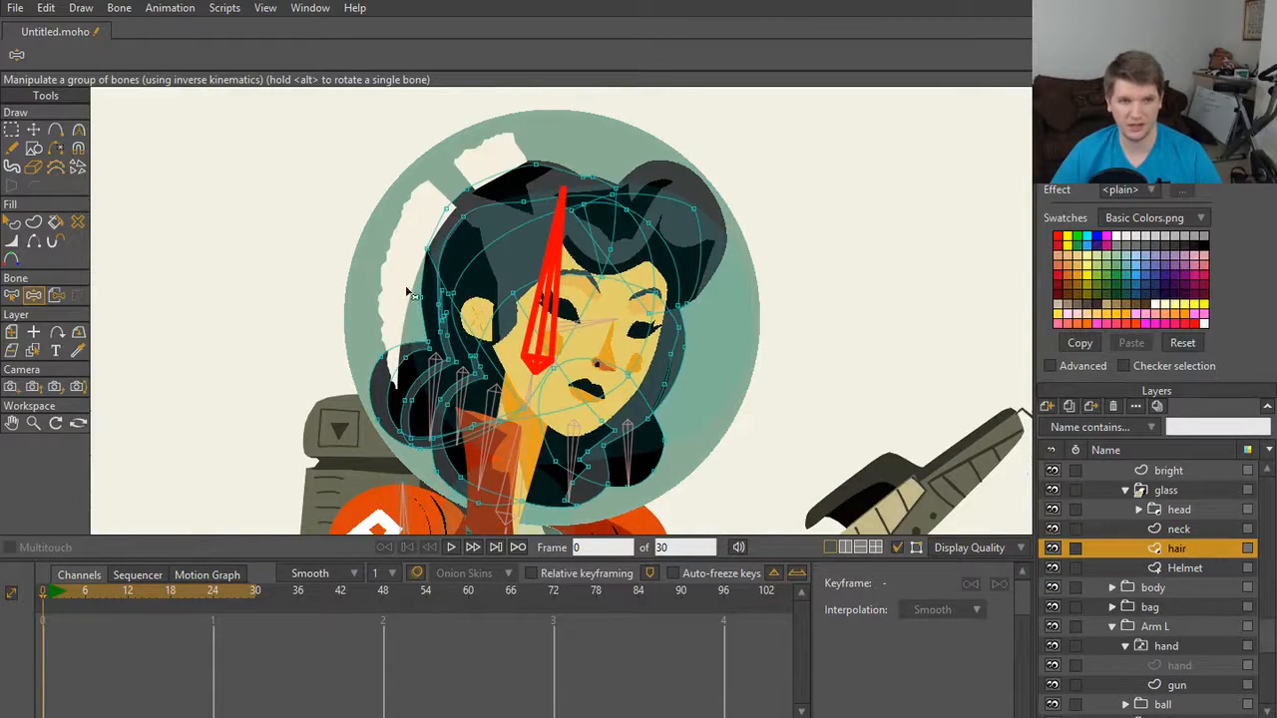
{"action": "left_click", "coordinate": [51, 290]}
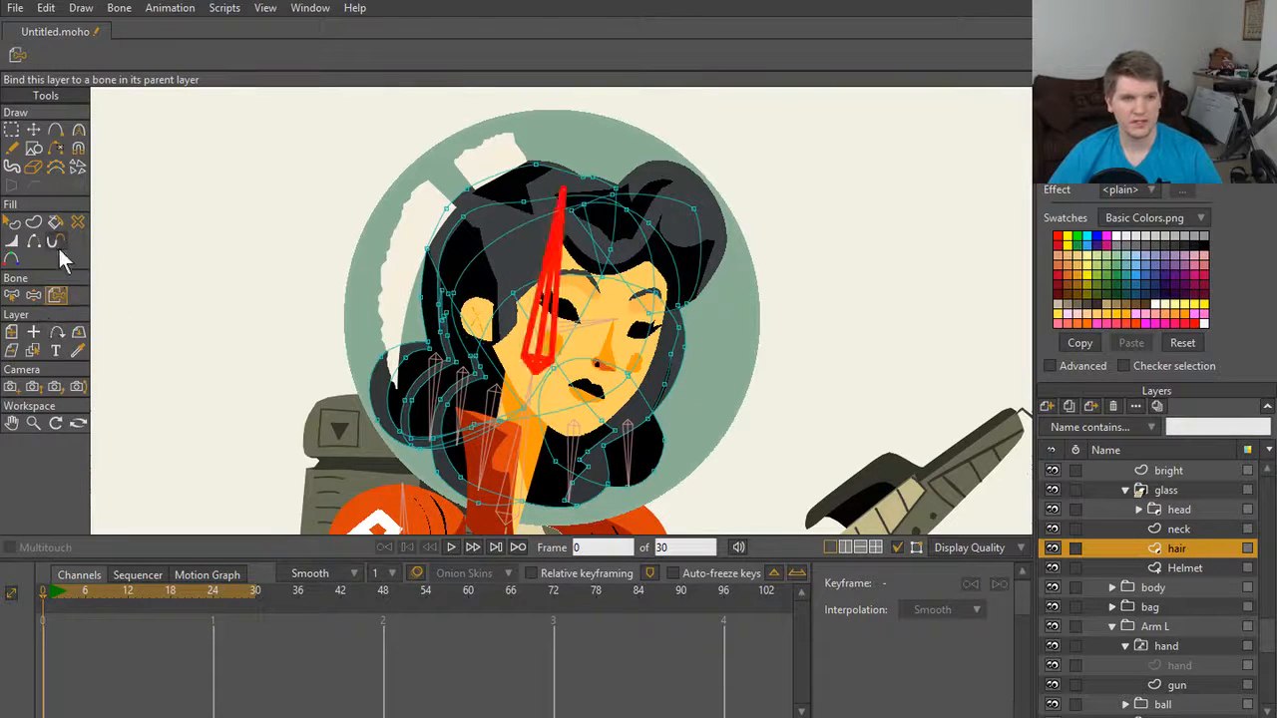
{"action": "left_click", "coordinate": [118, 9]}
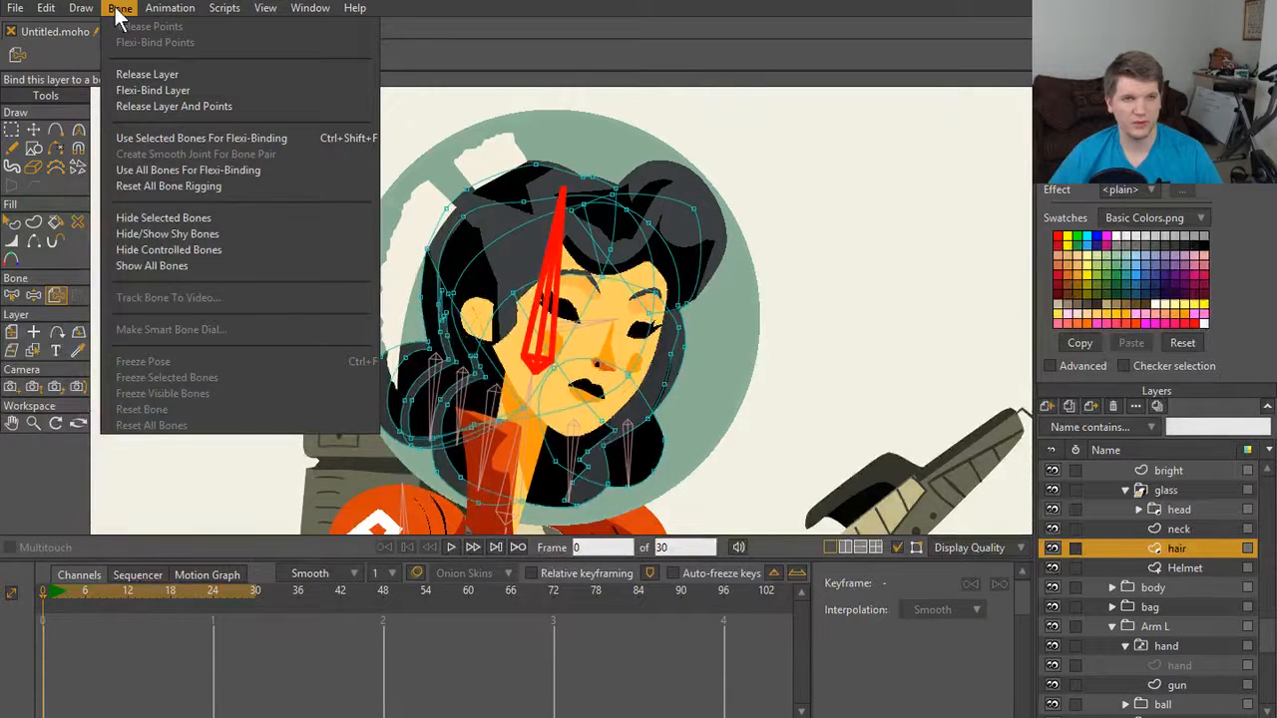
{"action": "left_click", "coordinate": [151, 77]}
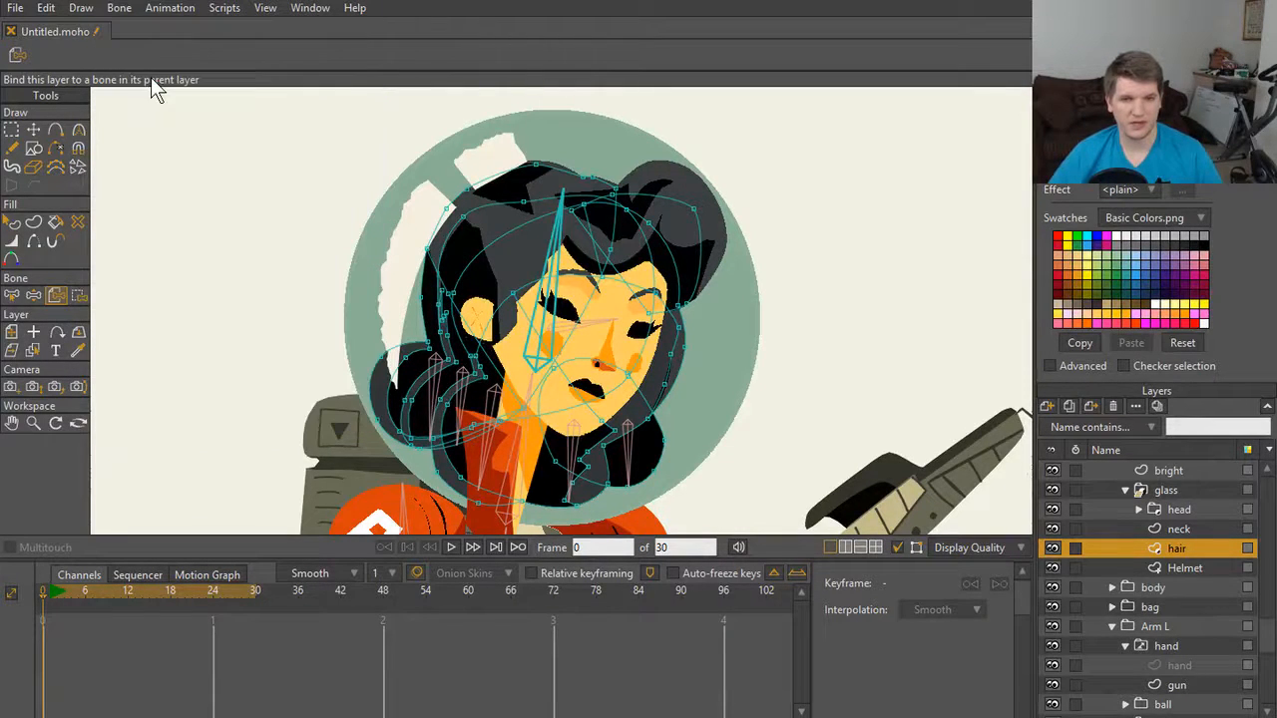
{"action": "key", "text": "z"}
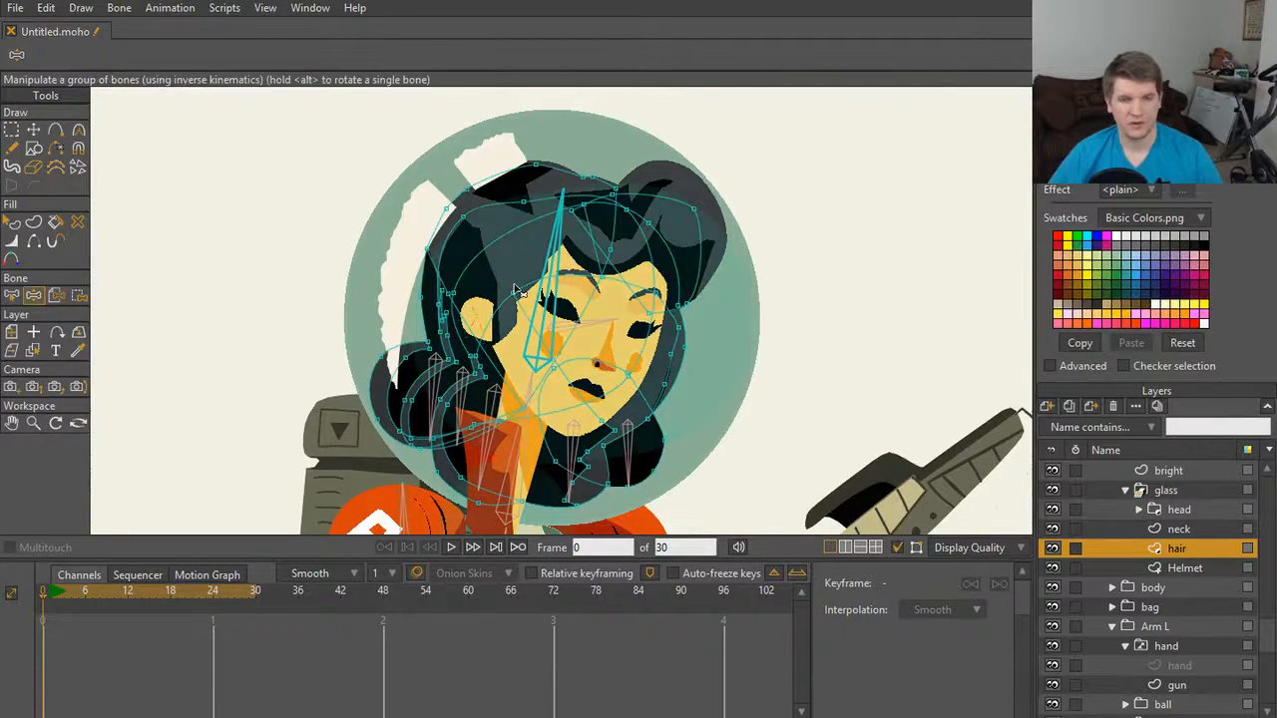
{"action": "left_click_drag", "start_coordinate": [547, 268], "coordinate": [598, 289]}
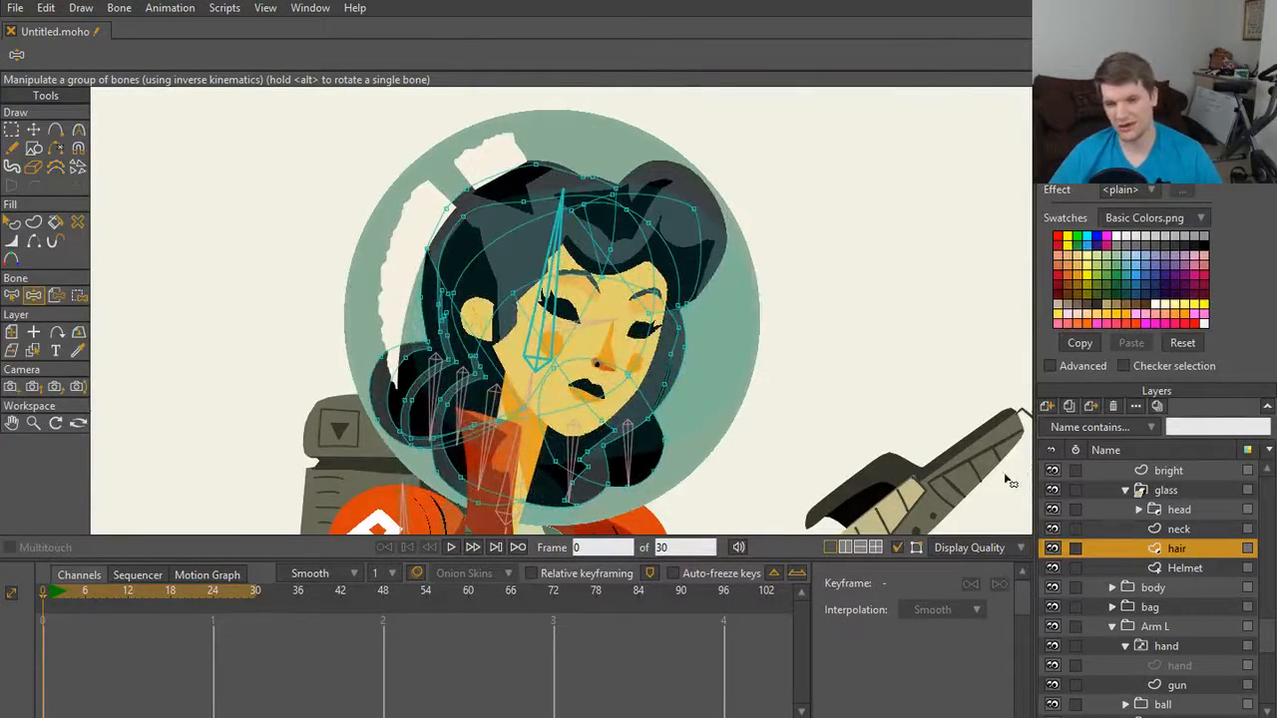
Step: Select head bone B5 on the Spacewoman bone layer and raise its bone strength to about 0.1318
{"action": "key", "text": "b"}
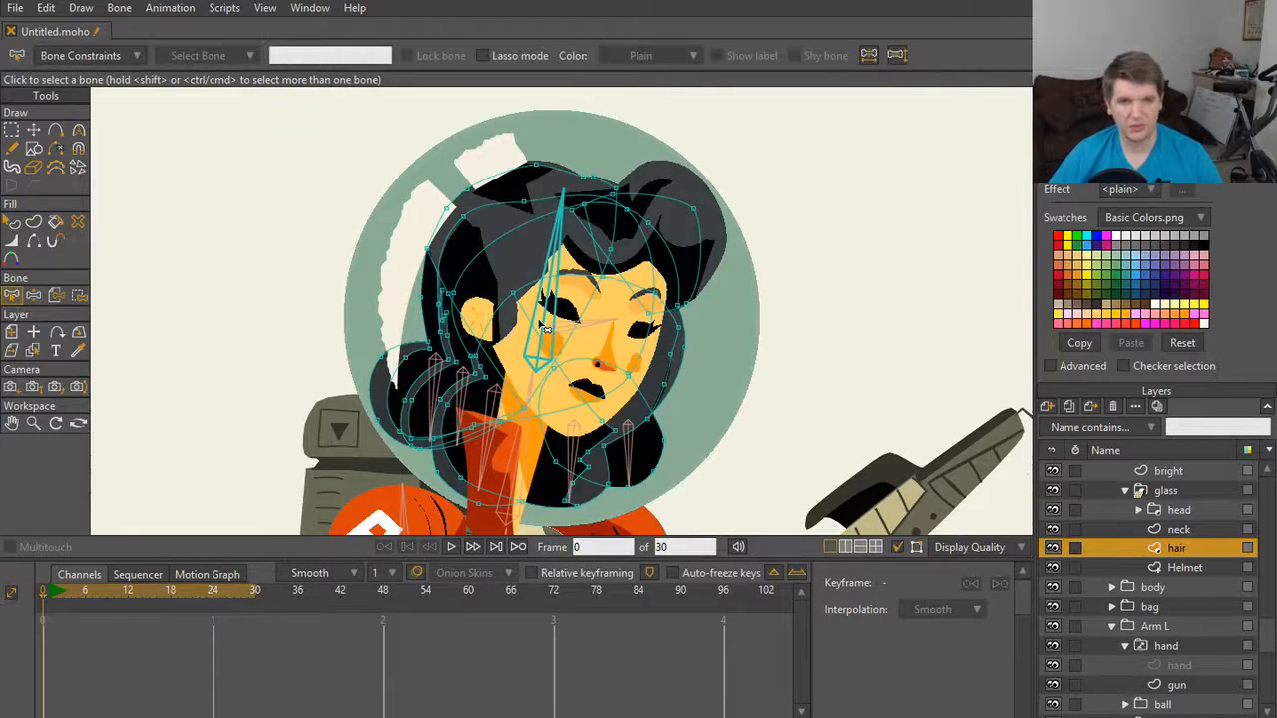
{"action": "left_click", "coordinate": [547, 330]}
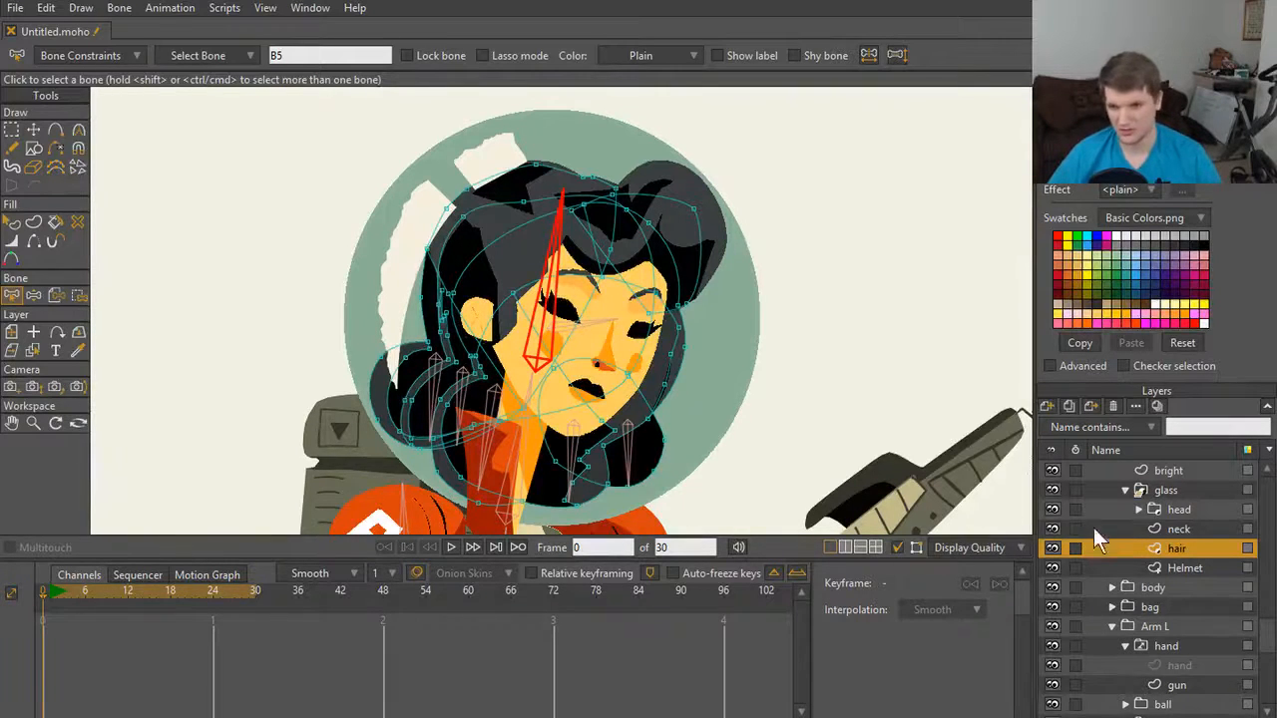
{"action": "scroll", "coordinate": [1097, 527], "scroll_direction": "up", "scroll_amount": 2}
{"action": "left_click", "coordinate": [1155, 510]}
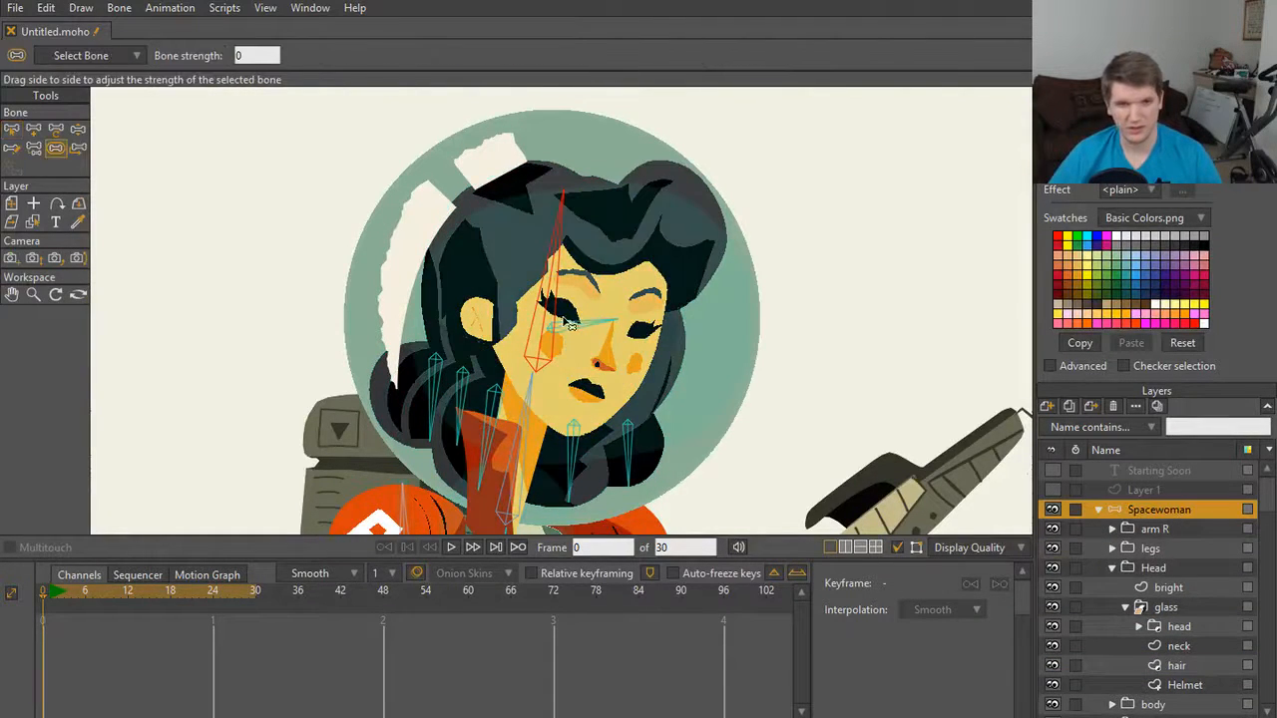
{"action": "left_click_drag", "start_coordinate": [549, 327], "coordinate": [560, 332]}
{"action": "scroll", "coordinate": [1157, 629], "scroll_direction": "down", "scroll_amount": 6}
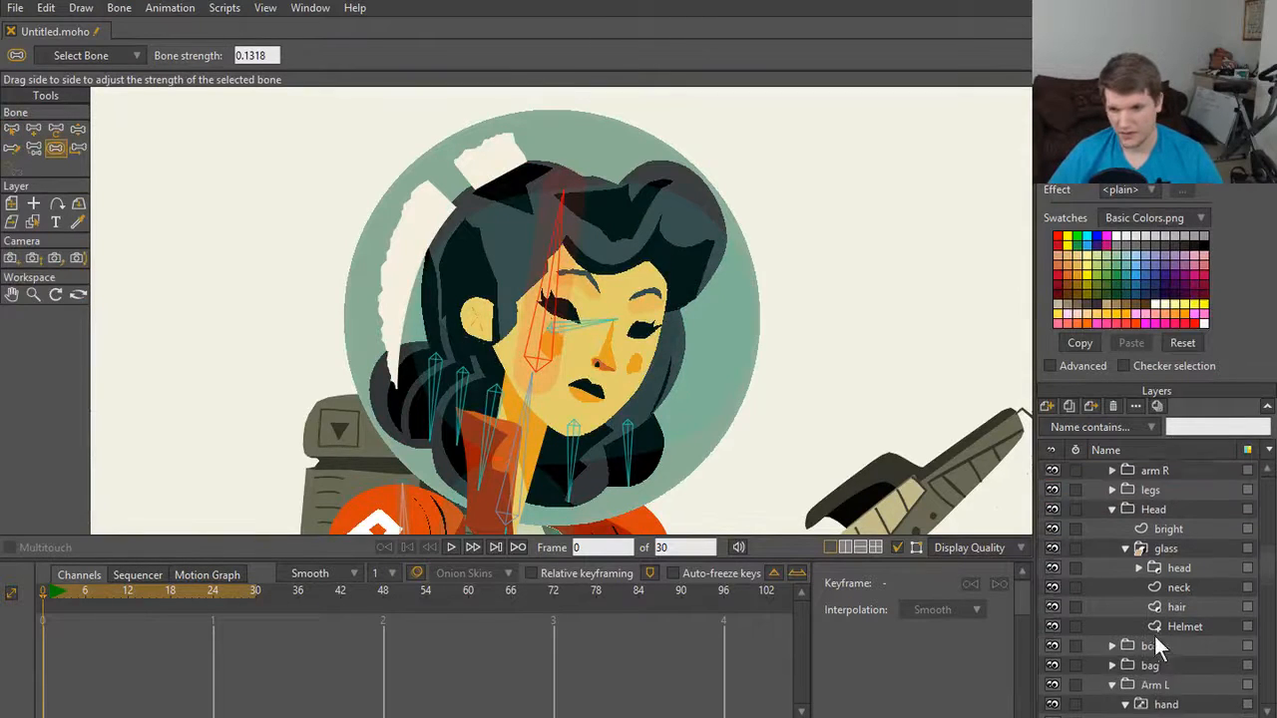
Step: Reselect the hair layer and rotate the head bone far to one side and back near upright to test the hair's deformation
{"action": "left_click", "coordinate": [1180, 550]}
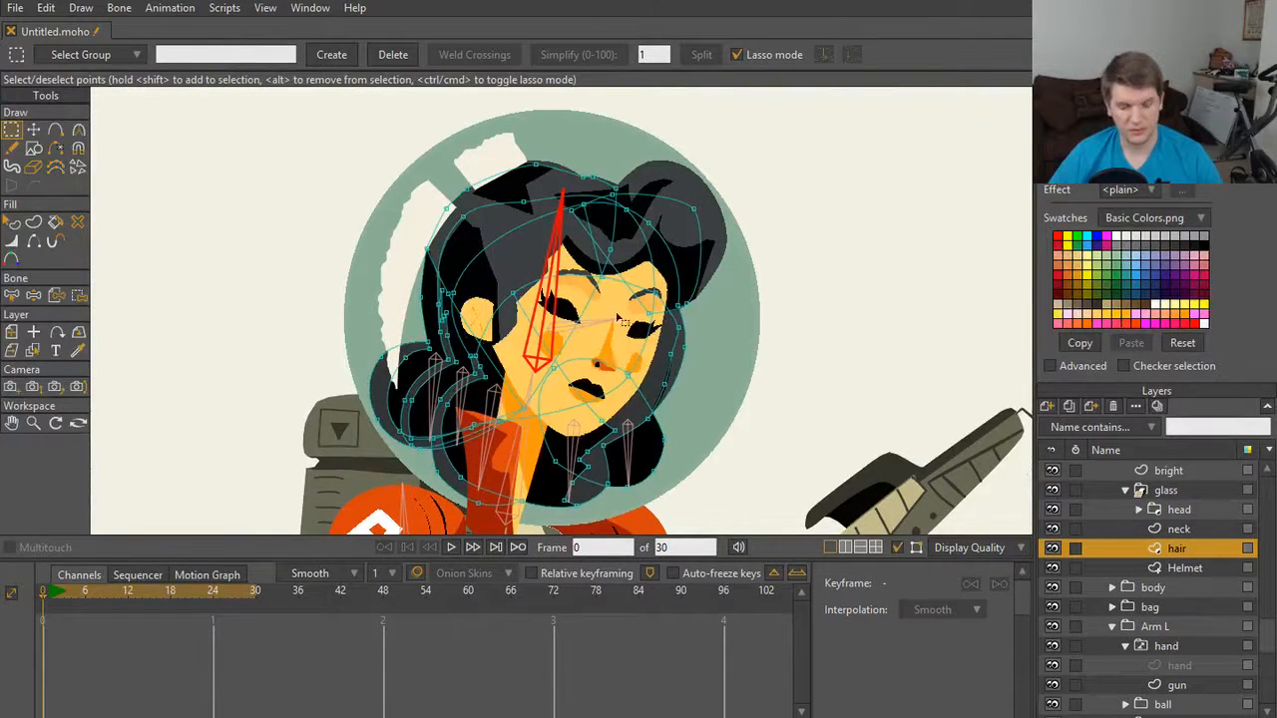
{"action": "key", "text": "z"}
{"action": "left_click_drag", "start_coordinate": [598, 241], "coordinate": [627, 262]}
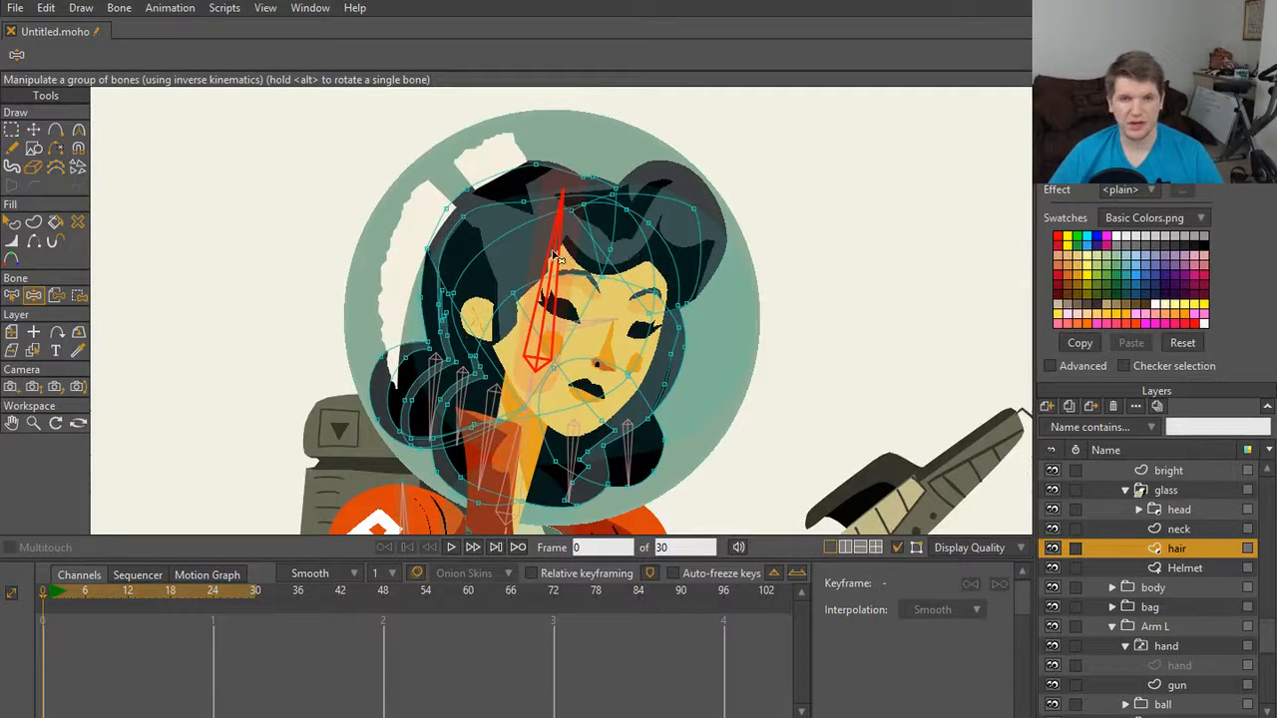
{"action": "left_click_drag", "start_coordinate": [564, 230], "coordinate": [678, 176]}
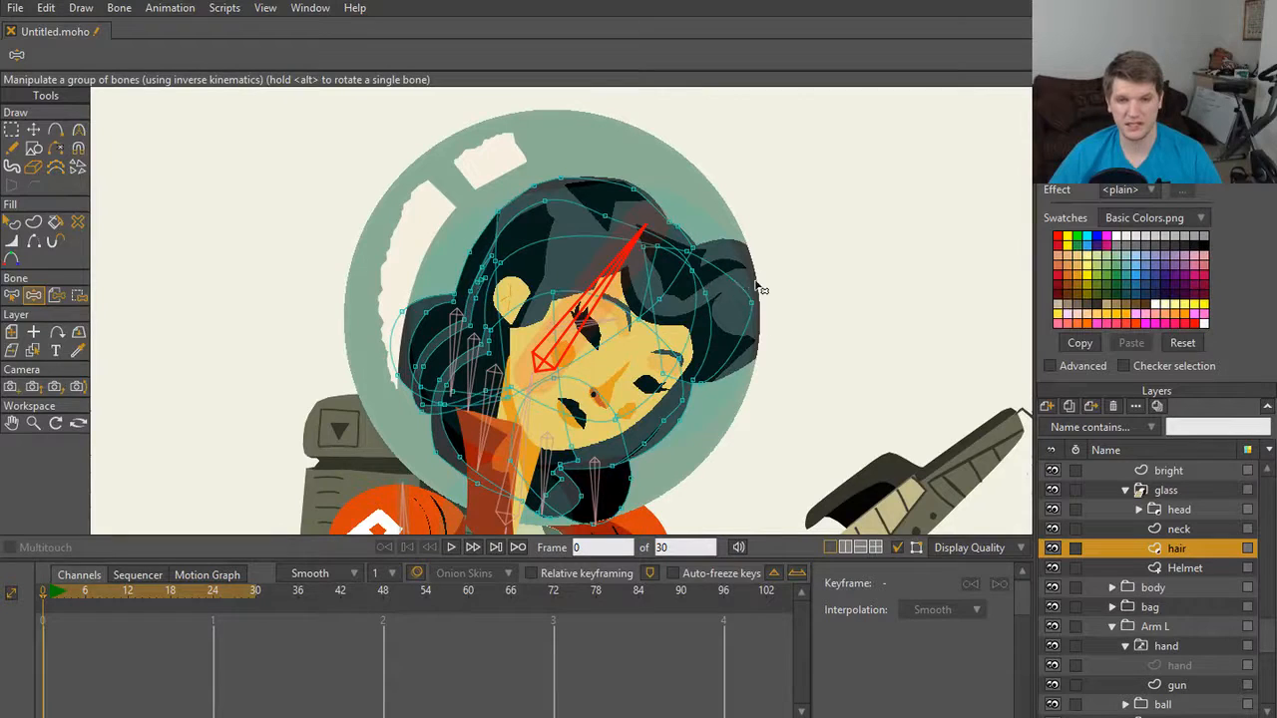
{"action": "left_click_drag", "start_coordinate": [628, 285], "coordinate": [561, 234]}
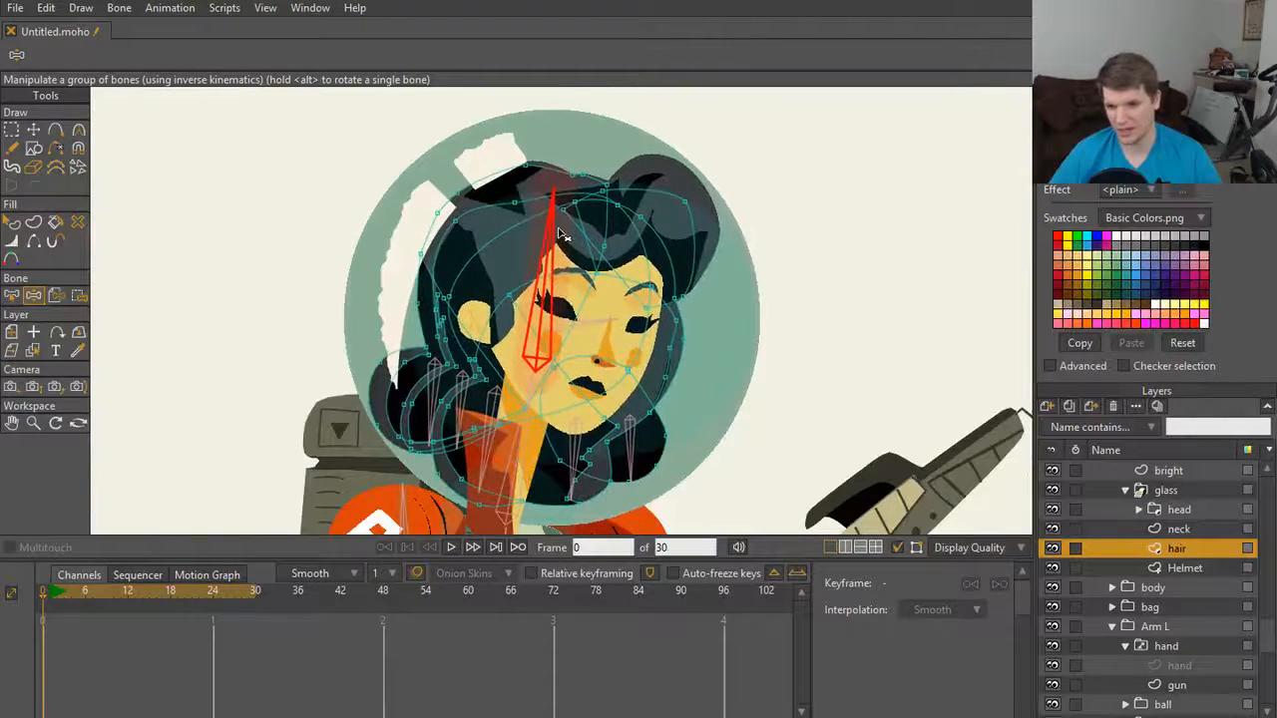
Step: Toggle the visibility of the glass group, the nested head group and the Helmet layer to compare their effect
{"action": "left_click", "coordinate": [1052, 488]}
{"action": "left_click", "coordinate": [1053, 487]}
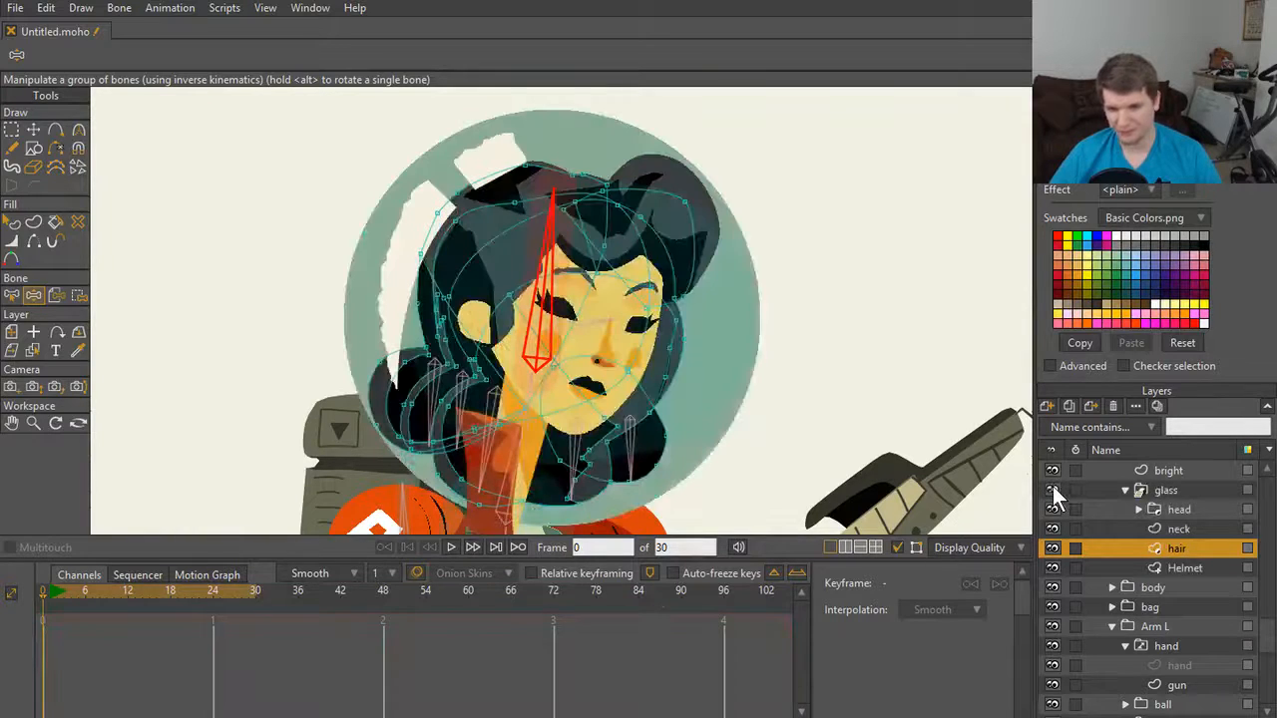
{"action": "left_click", "coordinate": [1055, 507]}
{"action": "left_click", "coordinate": [1055, 507]}
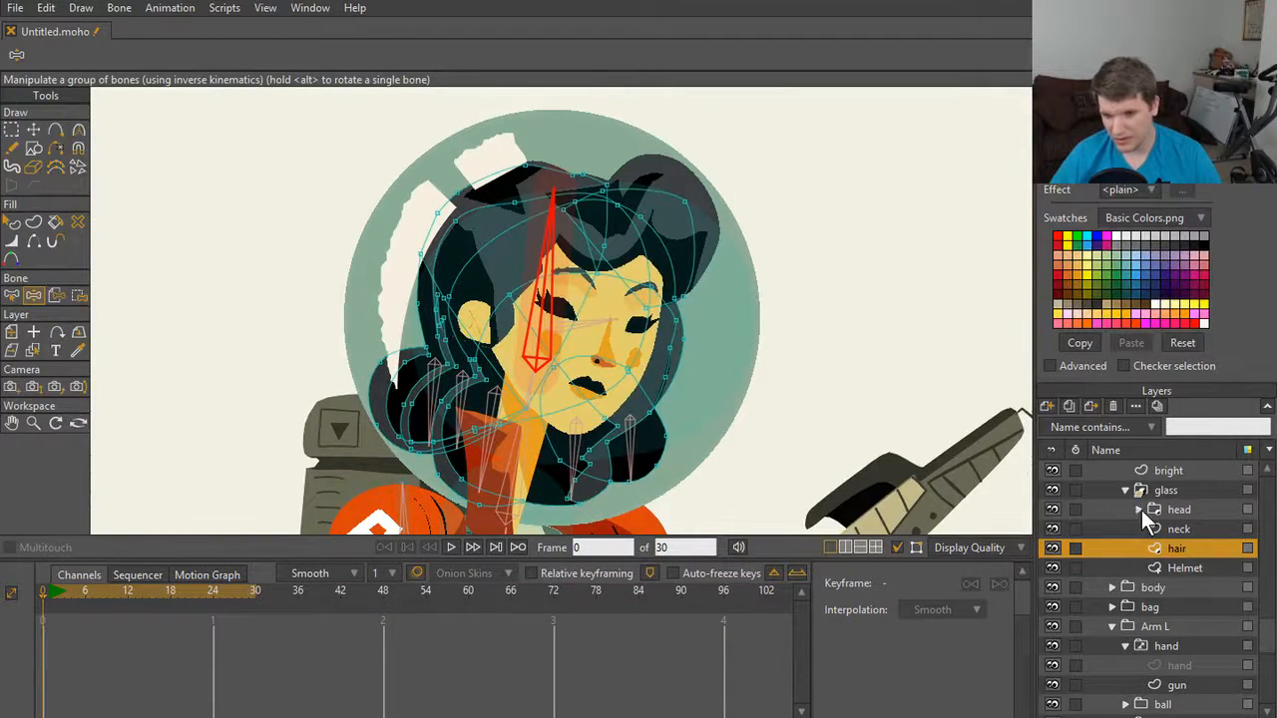
{"action": "left_click", "coordinate": [1055, 568]}
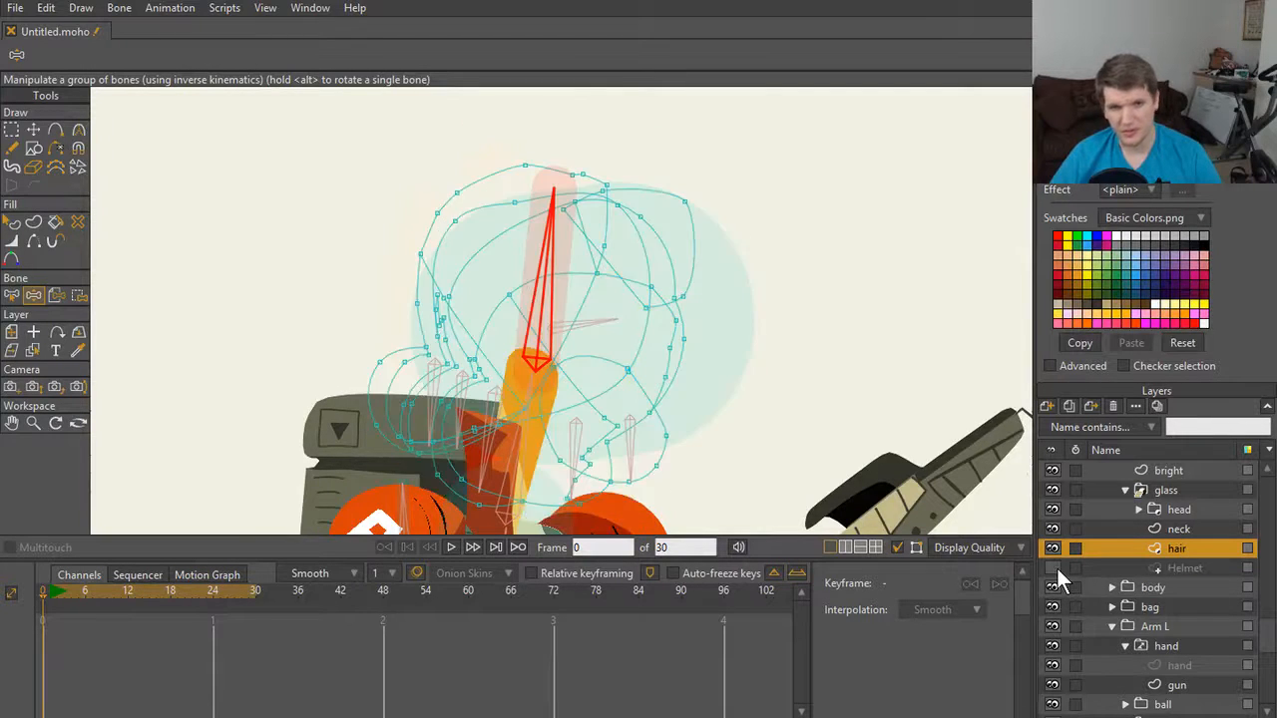
{"action": "left_click", "coordinate": [1055, 567]}
{"action": "left_click", "coordinate": [1055, 568]}
{"action": "left_click", "coordinate": [1055, 568]}
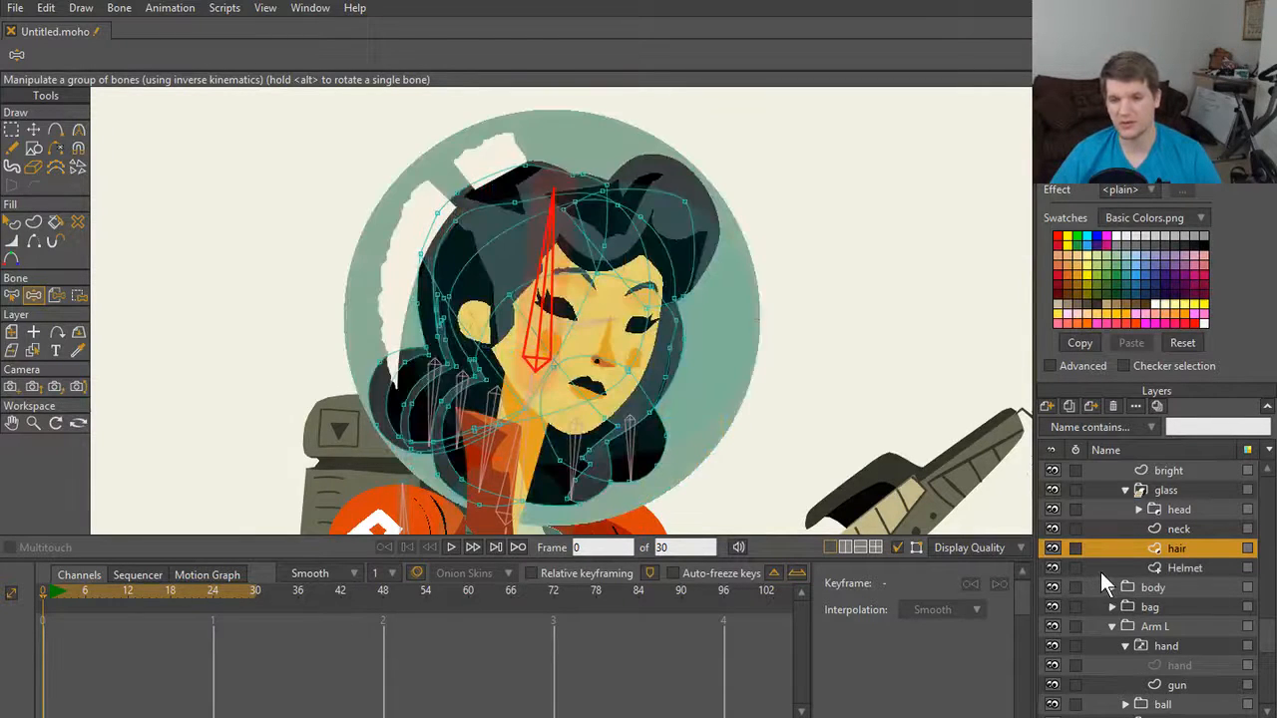
Step: Select the Helmet layer and toggle its visibility repeatedly to examine how it masks the head and hair, leaving it shown
{"action": "left_click", "coordinate": [1097, 569]}
{"action": "left_click", "coordinate": [1053, 568]}
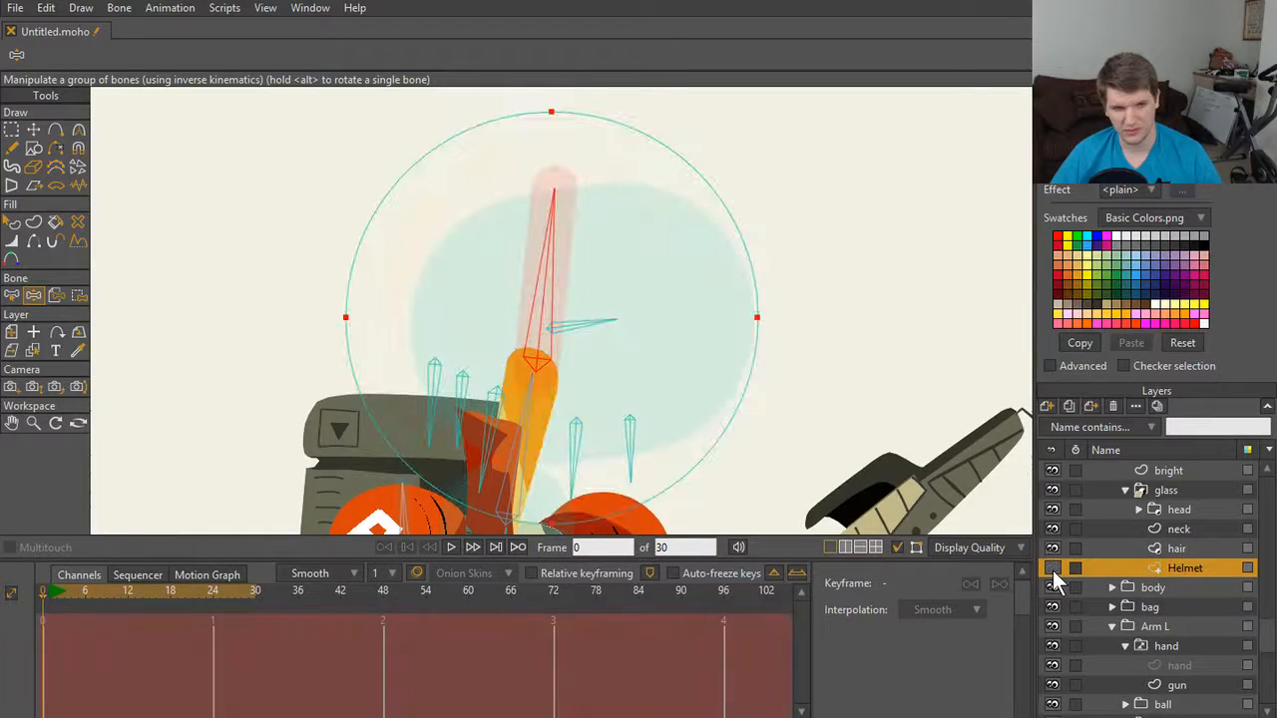
{"action": "left_click", "coordinate": [1052, 568]}
{"action": "left_click", "coordinate": [1052, 568]}
{"action": "left_click", "coordinate": [1053, 568]}
{"action": "left_click", "coordinate": [1053, 568]}
{"action": "left_click", "coordinate": [1053, 569]}
{"action": "left_click", "coordinate": [1052, 568]}
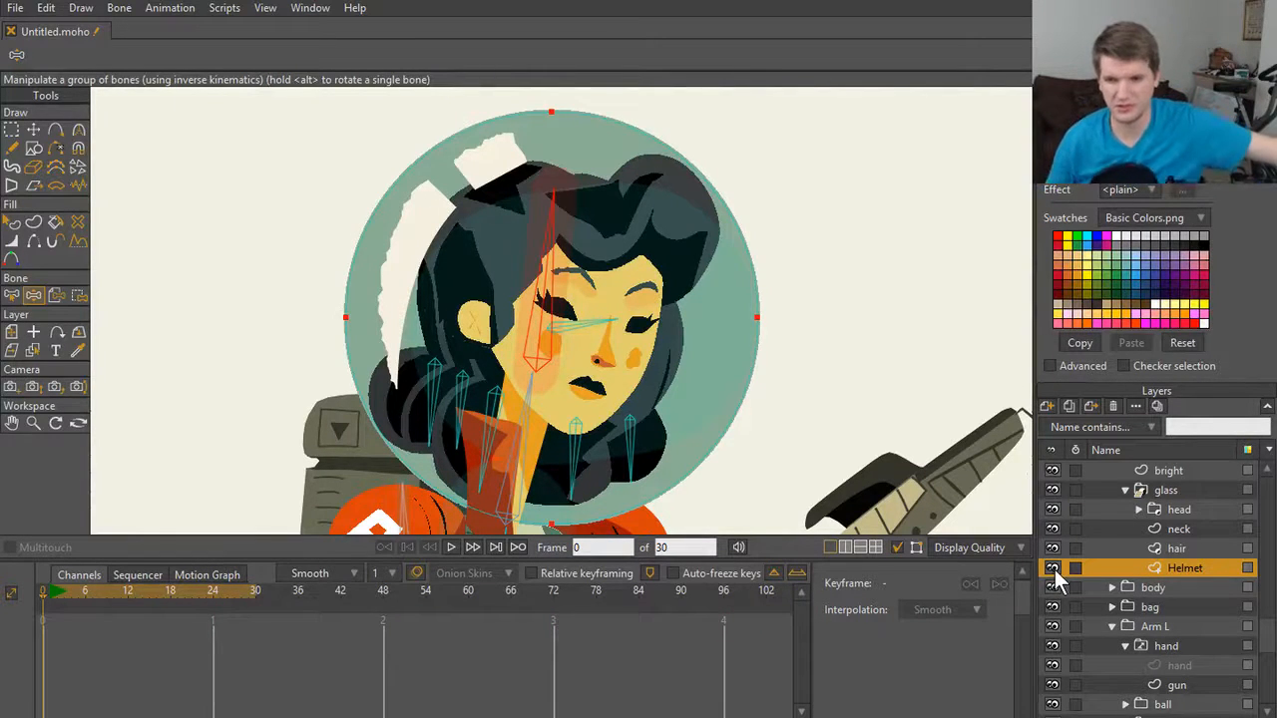
{"action": "left_click", "coordinate": [1053, 568]}
{"action": "left_click", "coordinate": [1052, 569]}
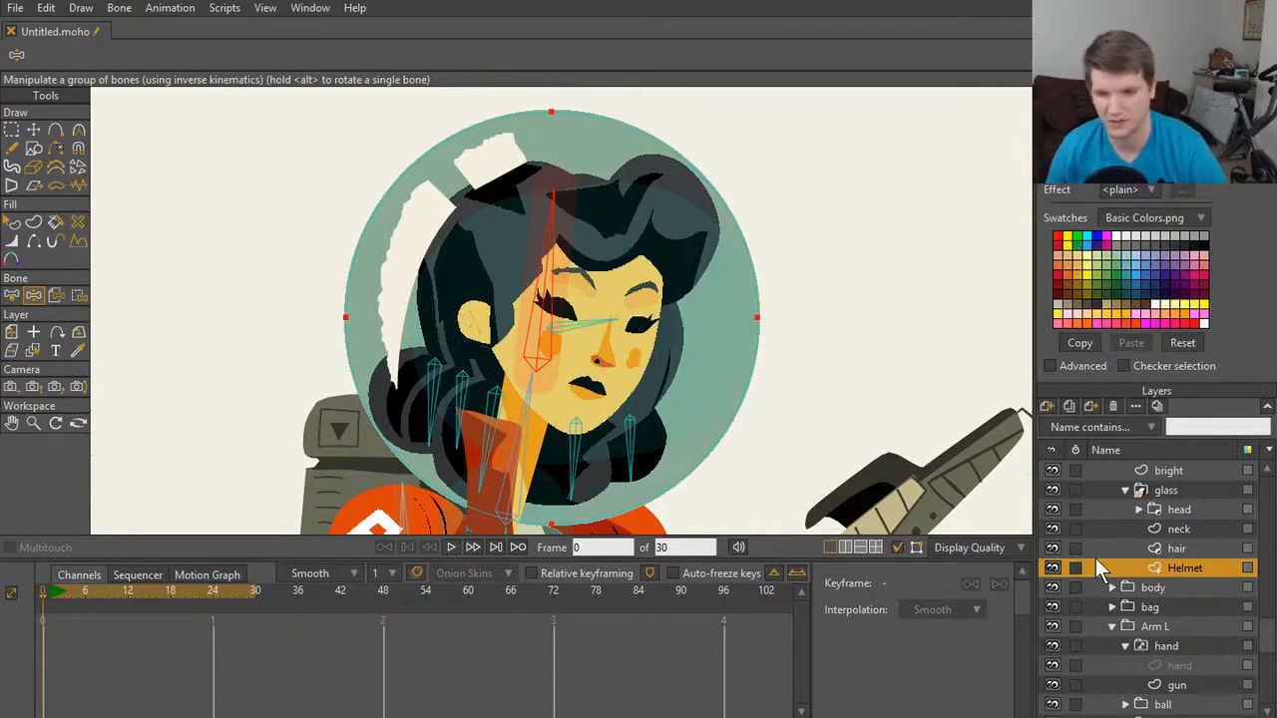
Step: Toggle the glass group's visibility off and on, and examine its layer settings and group mask option
{"action": "scroll", "coordinate": [1158, 514], "scroll_direction": "up", "scroll_amount": 3}
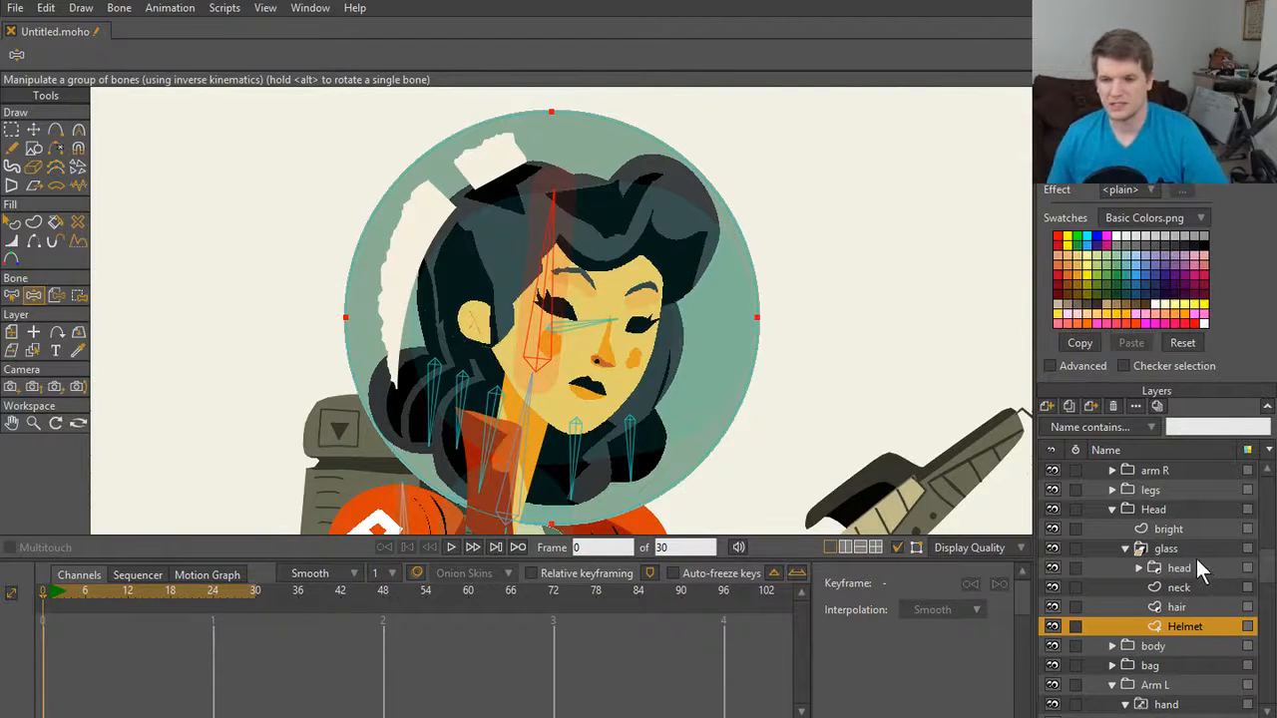
{"action": "left_click", "coordinate": [1197, 551]}
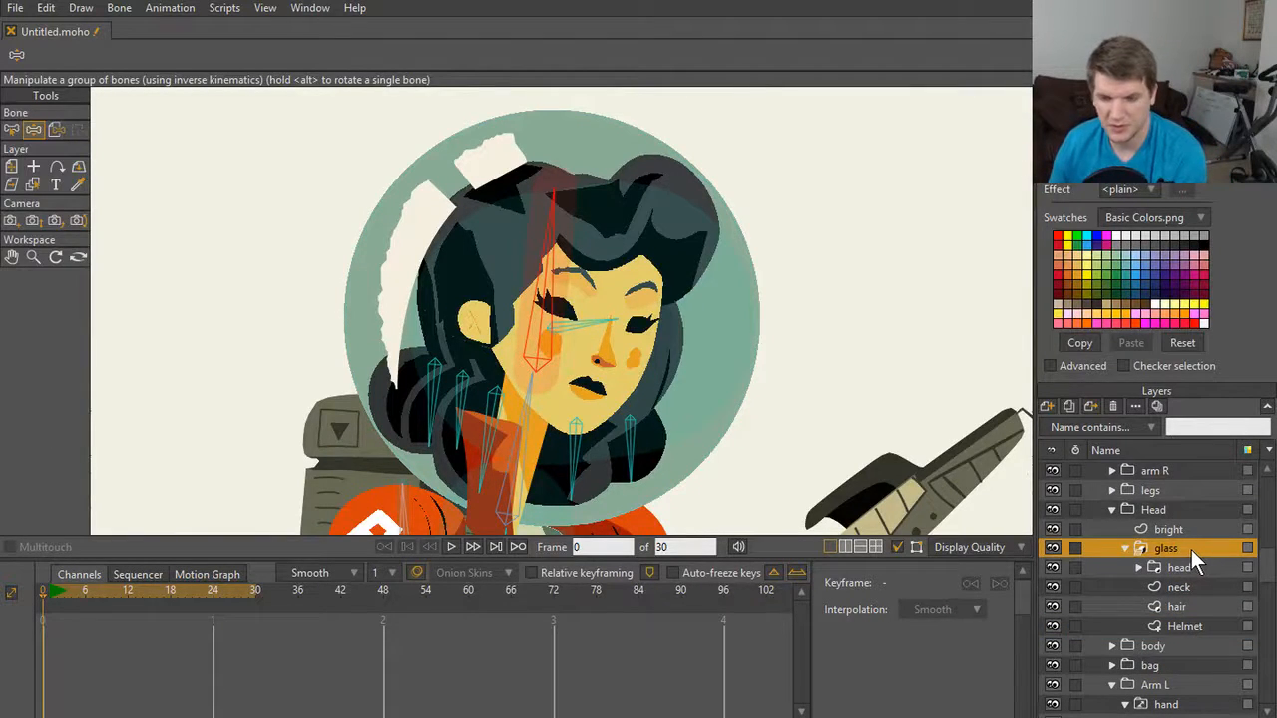
{"action": "double_click", "coordinate": [1191, 550]}
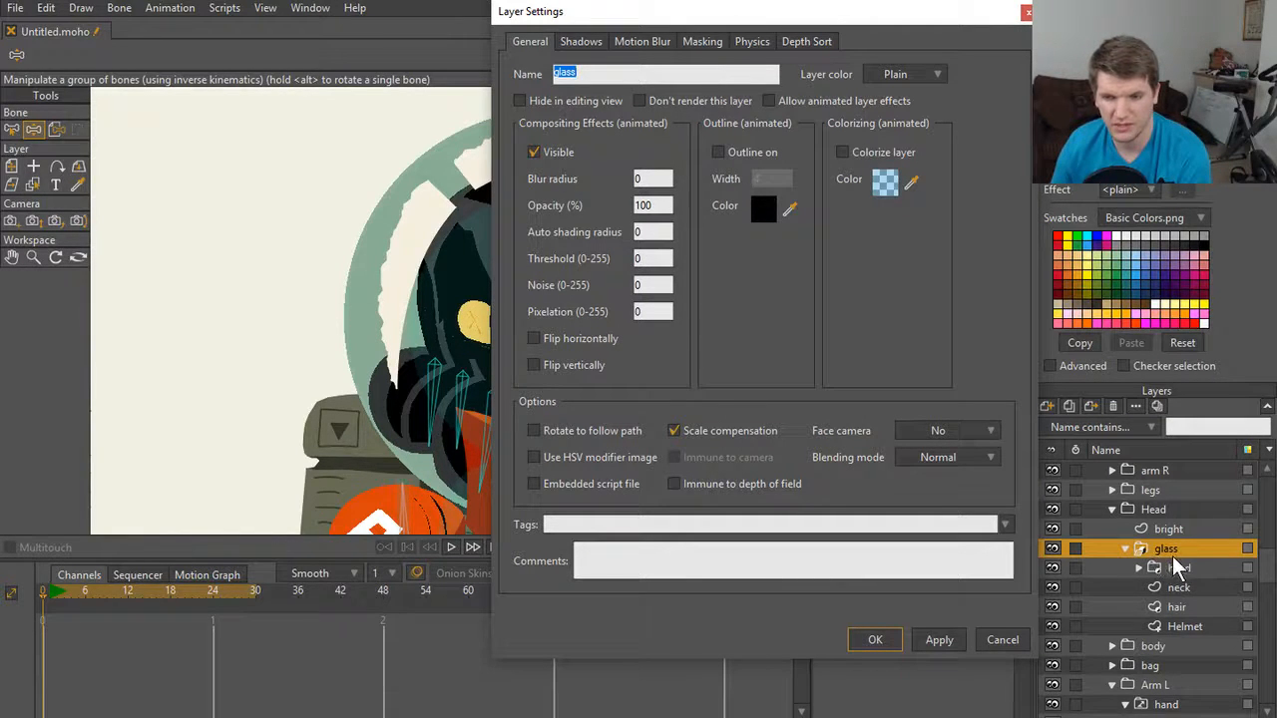
{"action": "left_click", "coordinate": [1017, 644]}
{"action": "left_click", "coordinate": [1053, 549]}
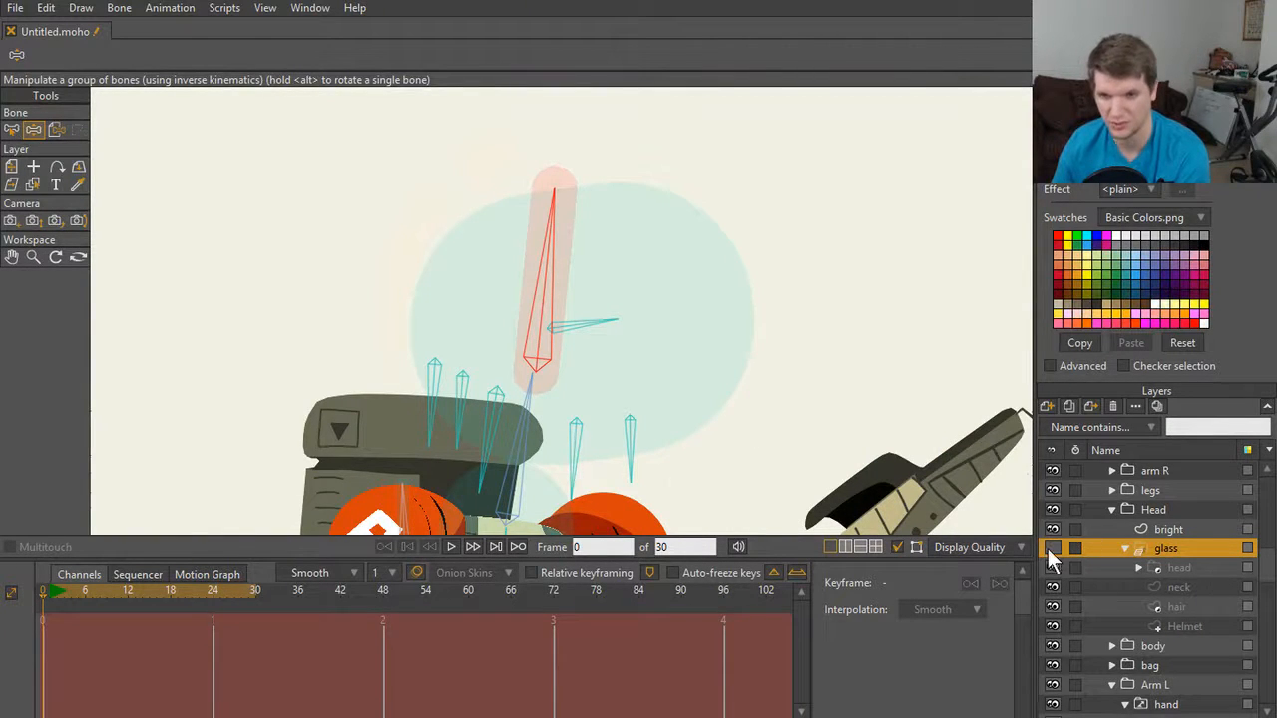
{"action": "left_click", "coordinate": [1052, 549]}
{"action": "double_click", "coordinate": [1182, 552]}
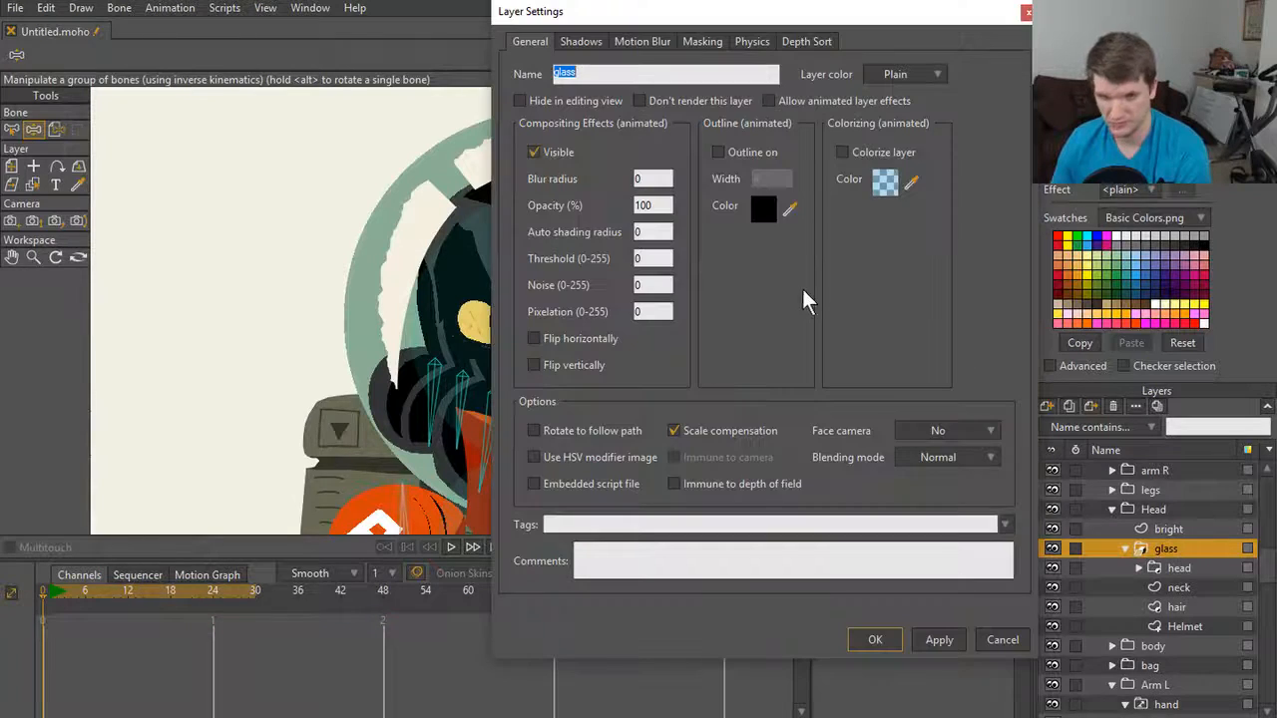
{"action": "left_click", "coordinate": [703, 44]}
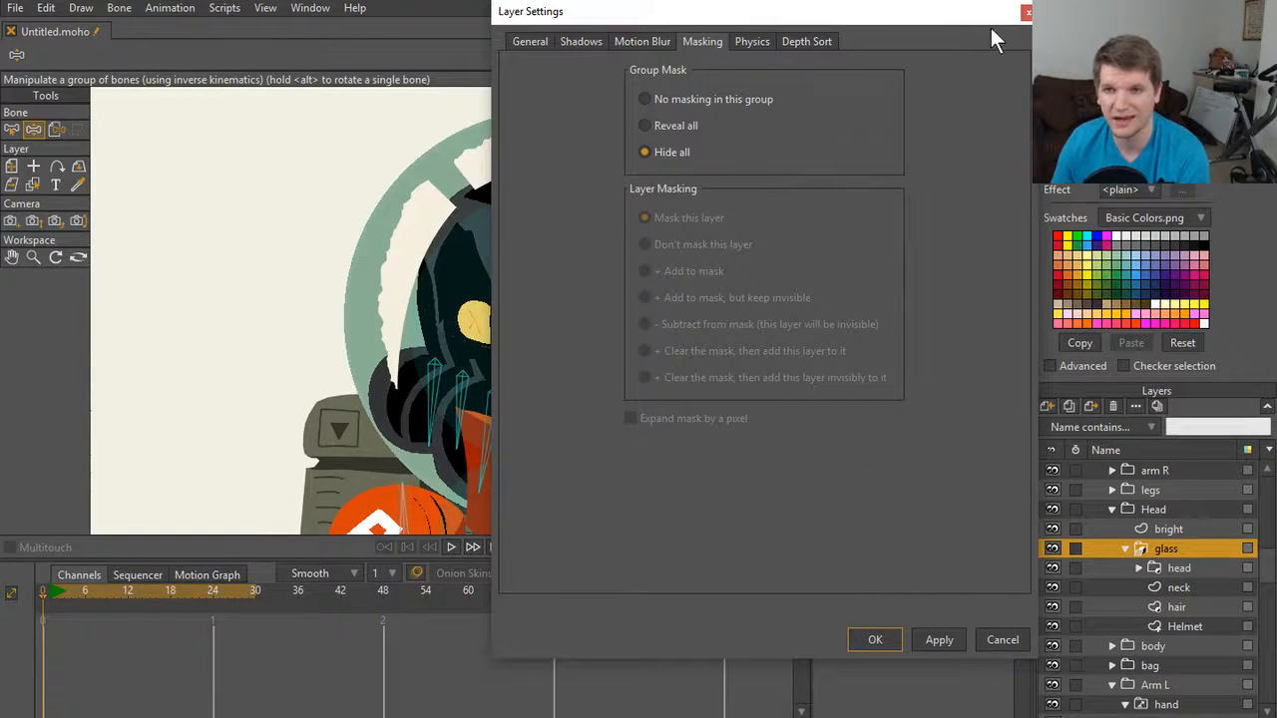
{"action": "left_click", "coordinate": [1027, 14]}
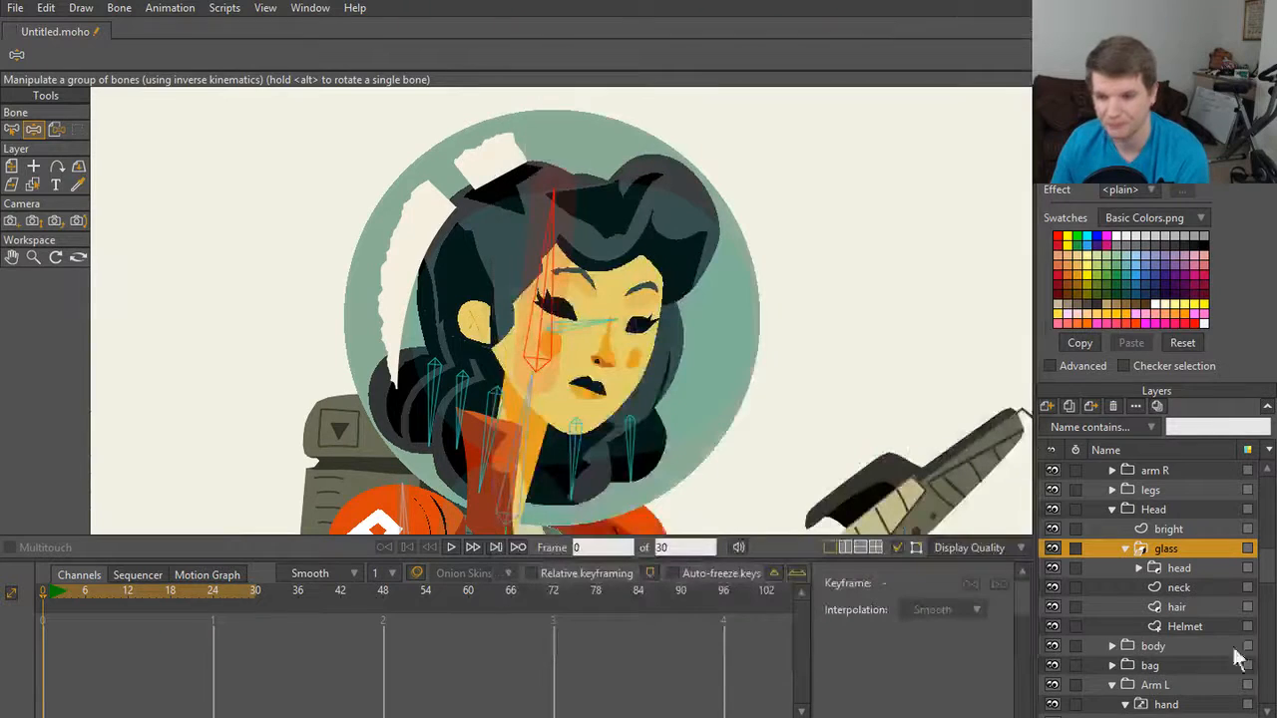
Step: Examine the sublayers of the nested head group inside the glass group, and review the nested group's masking settings
{"action": "left_click", "coordinate": [1198, 568]}
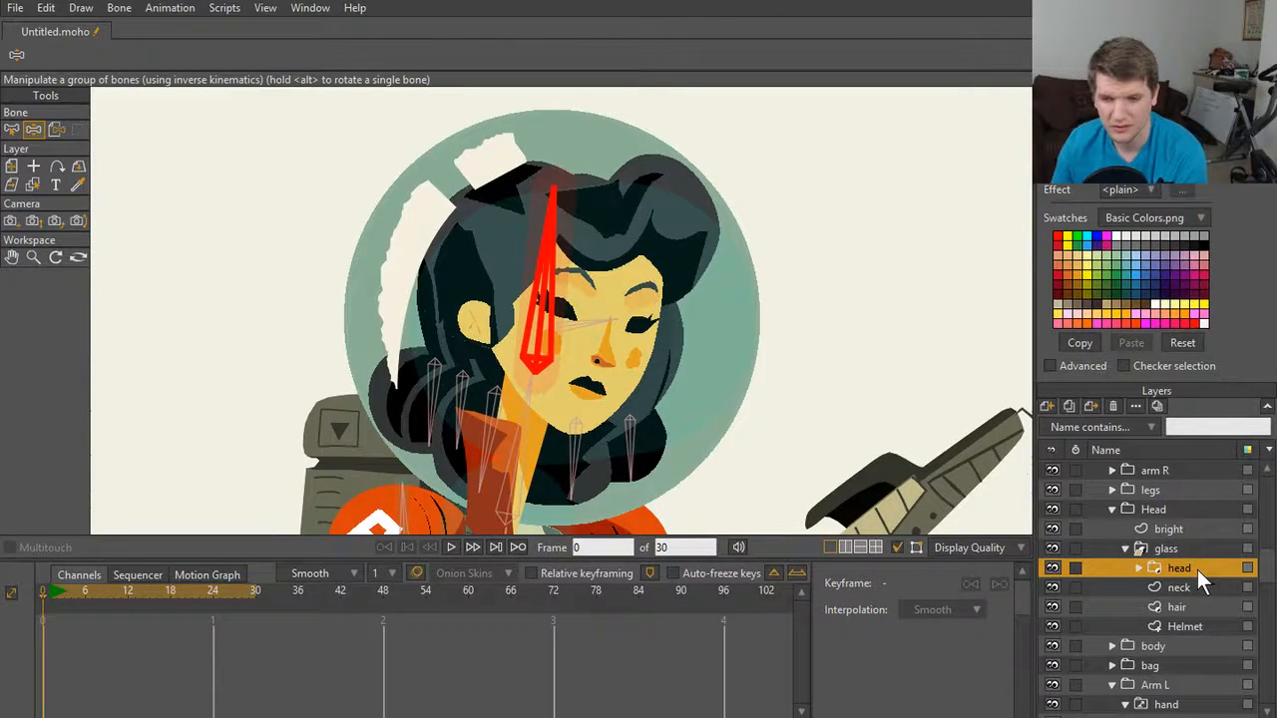
{"action": "left_click", "coordinate": [1137, 566]}
{"action": "scroll", "coordinate": [1137, 573], "scroll_direction": "down", "scroll_amount": 1}
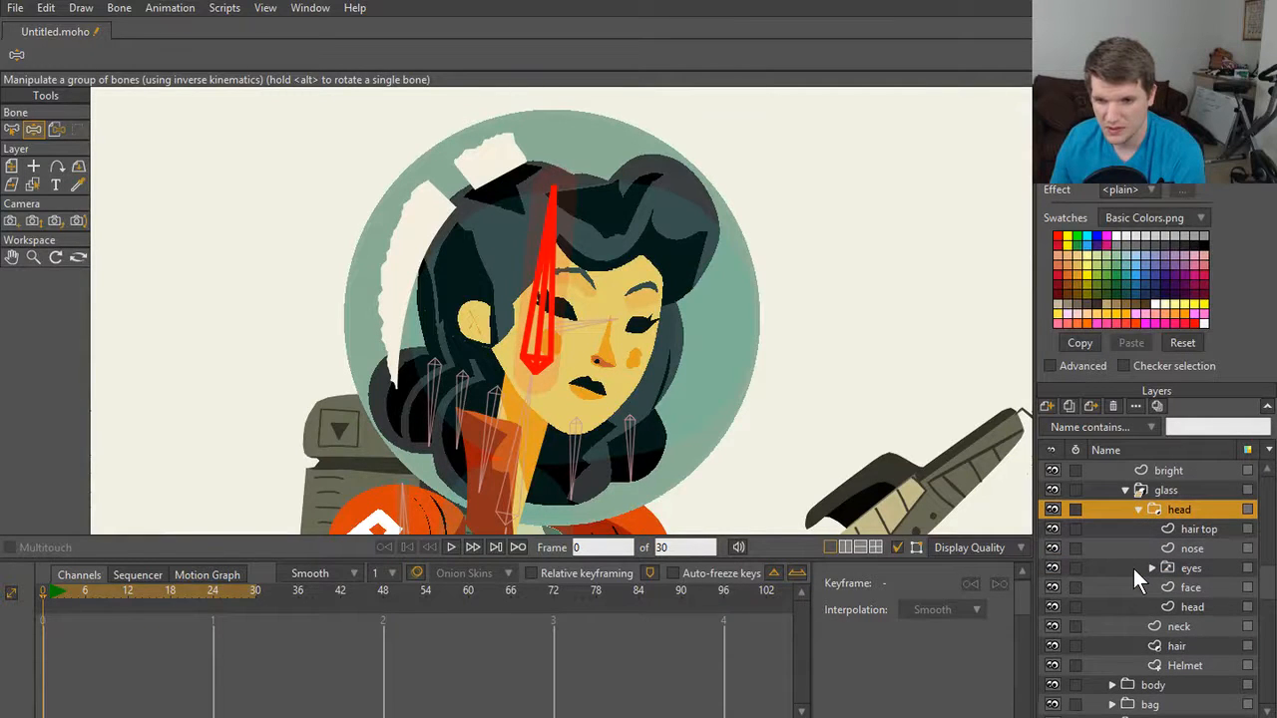
{"action": "scroll", "coordinate": [1134, 569], "scroll_direction": "up", "scroll_amount": 1}
{"action": "left_click", "coordinate": [1137, 529]}
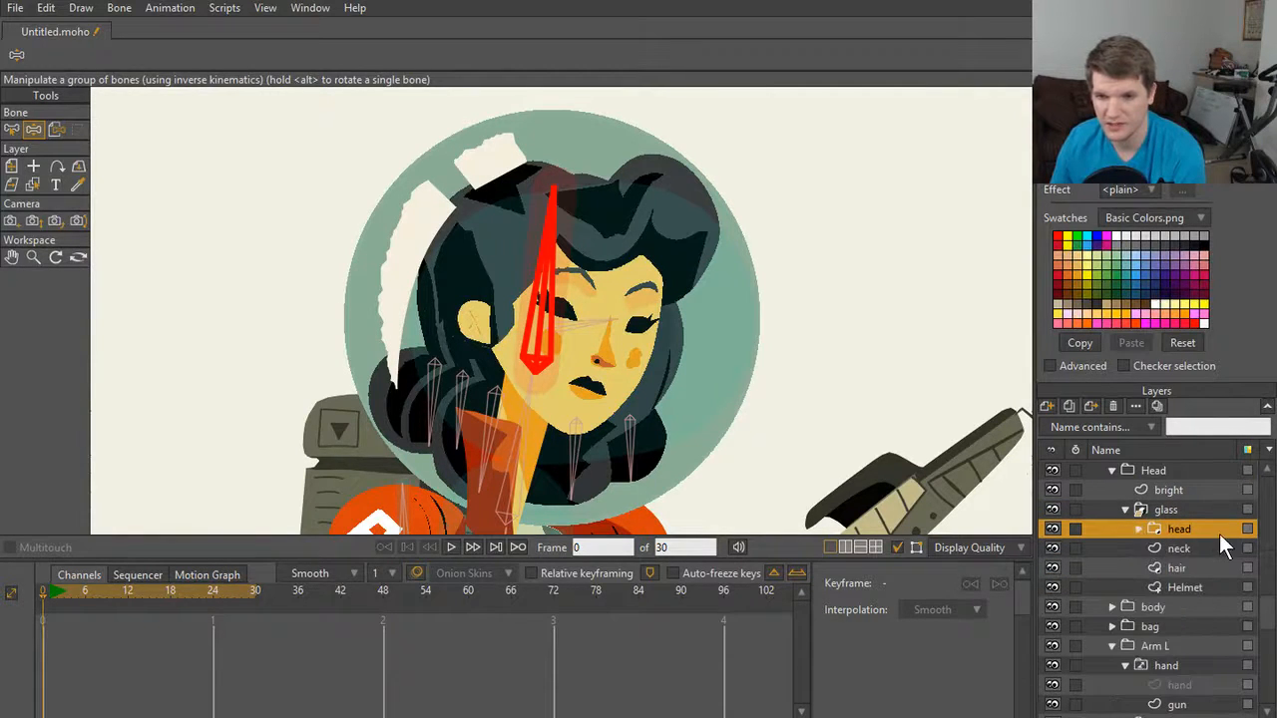
{"action": "double_click", "coordinate": [1219, 533]}
{"action": "left_click", "coordinate": [703, 41]}
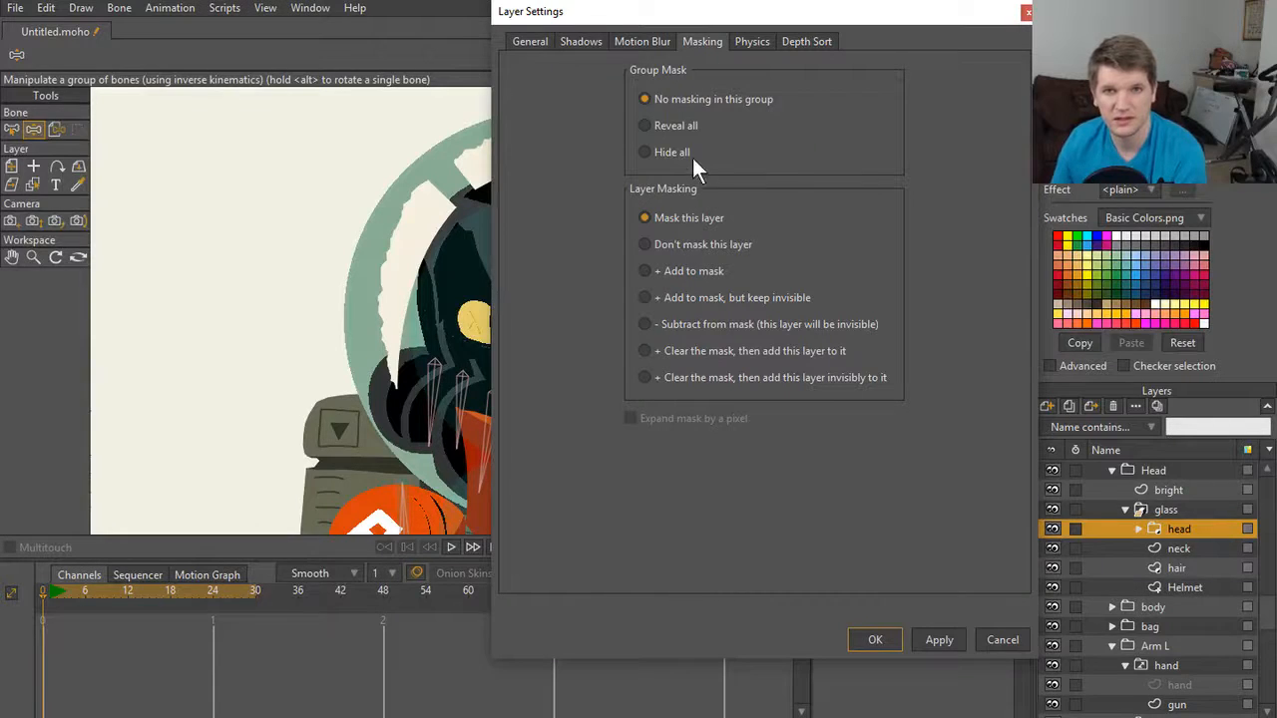
{"action": "left_click", "coordinate": [1027, 12]}
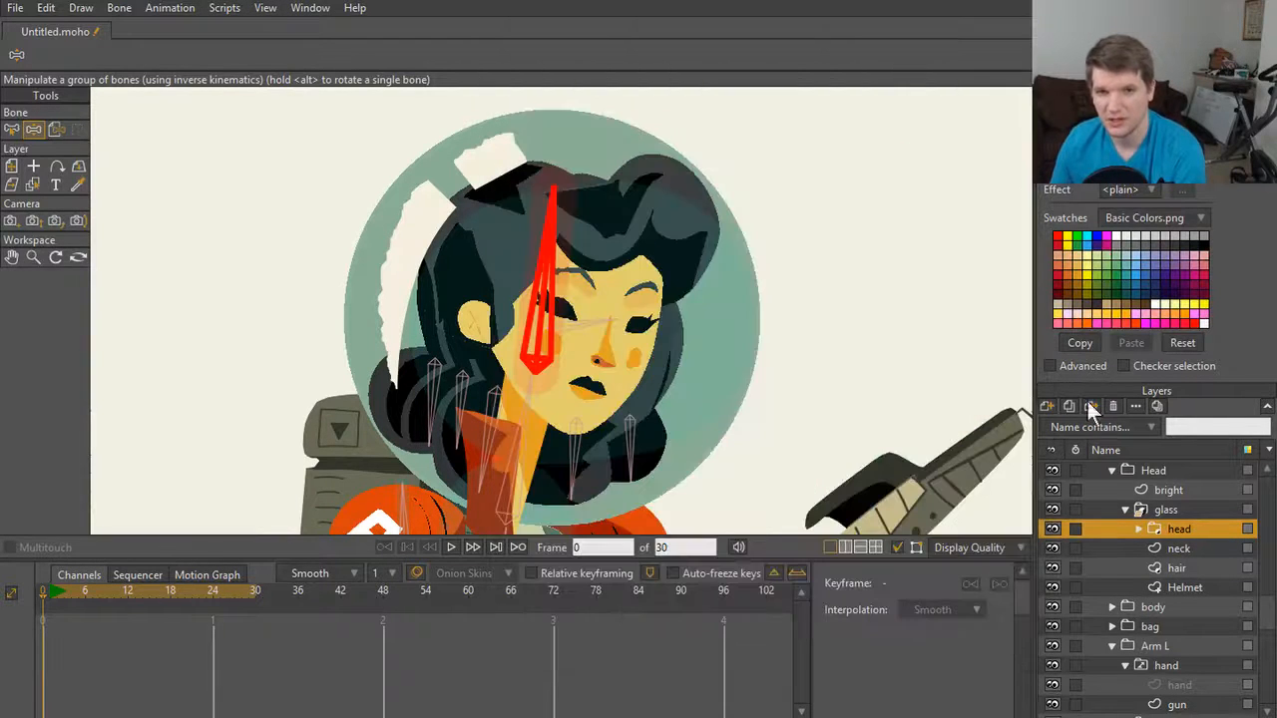
Step: Toggle the nested head group's visibility repeatedly to see what it contributes over the hair, leaving it shown
{"action": "left_click", "coordinate": [1055, 528]}
{"action": "left_click", "coordinate": [1055, 528]}
{"action": "left_click", "coordinate": [1054, 527]}
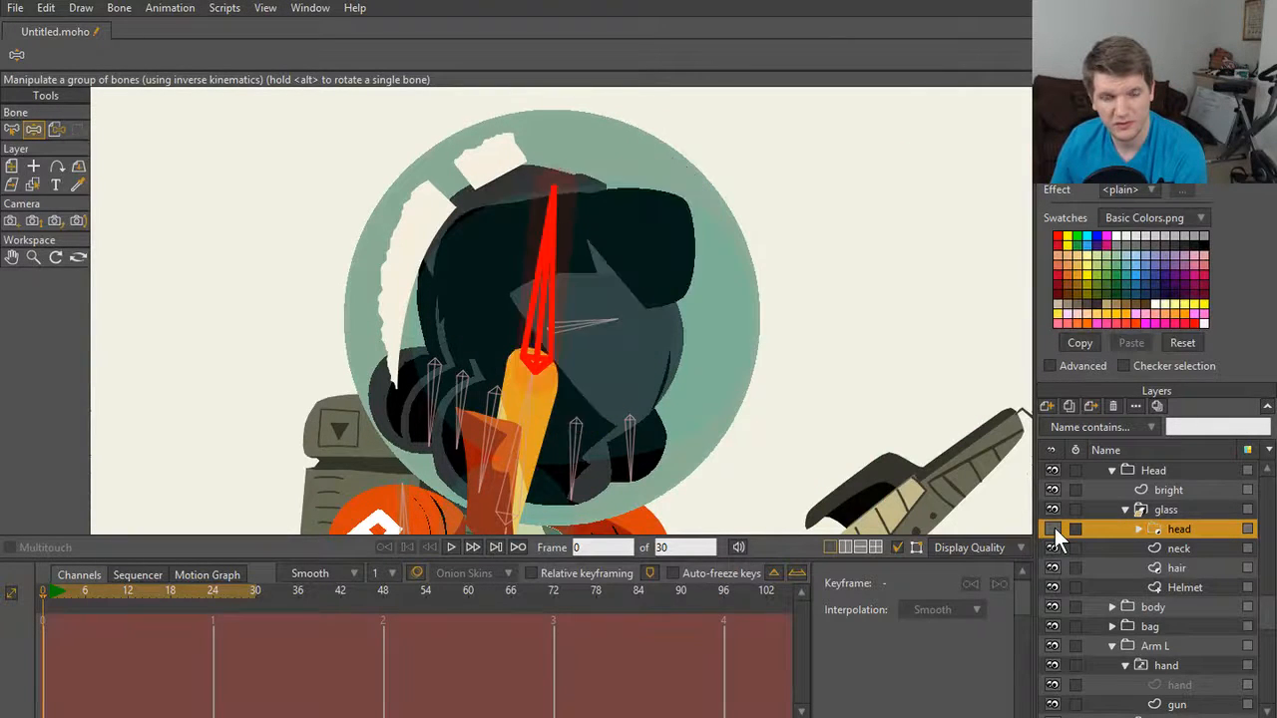
{"action": "left_click", "coordinate": [1054, 528]}
{"action": "left_click", "coordinate": [1054, 528]}
{"action": "left_click", "coordinate": [1053, 528]}
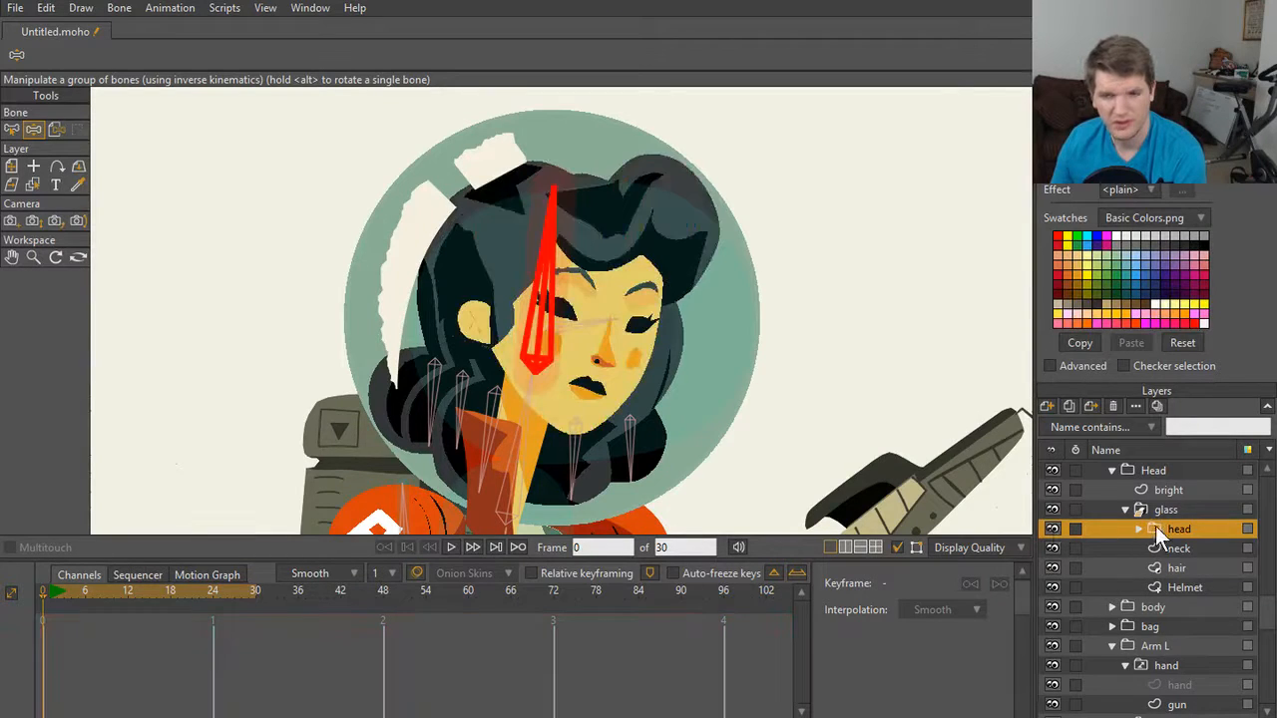
Step: Try the Hide all group mask on the nested head group and rotate the head bone slightly to test it
{"action": "double_click", "coordinate": [1187, 529]}
{"action": "left_click", "coordinate": [702, 42]}
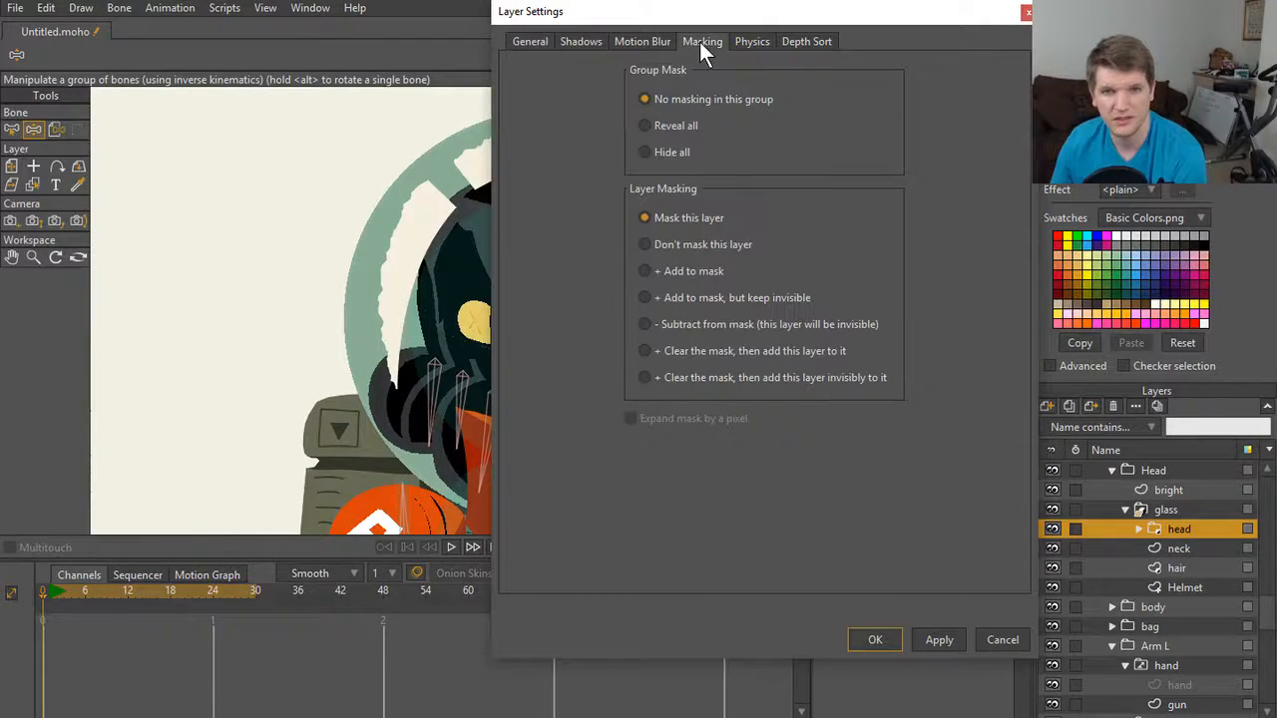
{"action": "left_click", "coordinate": [643, 153]}
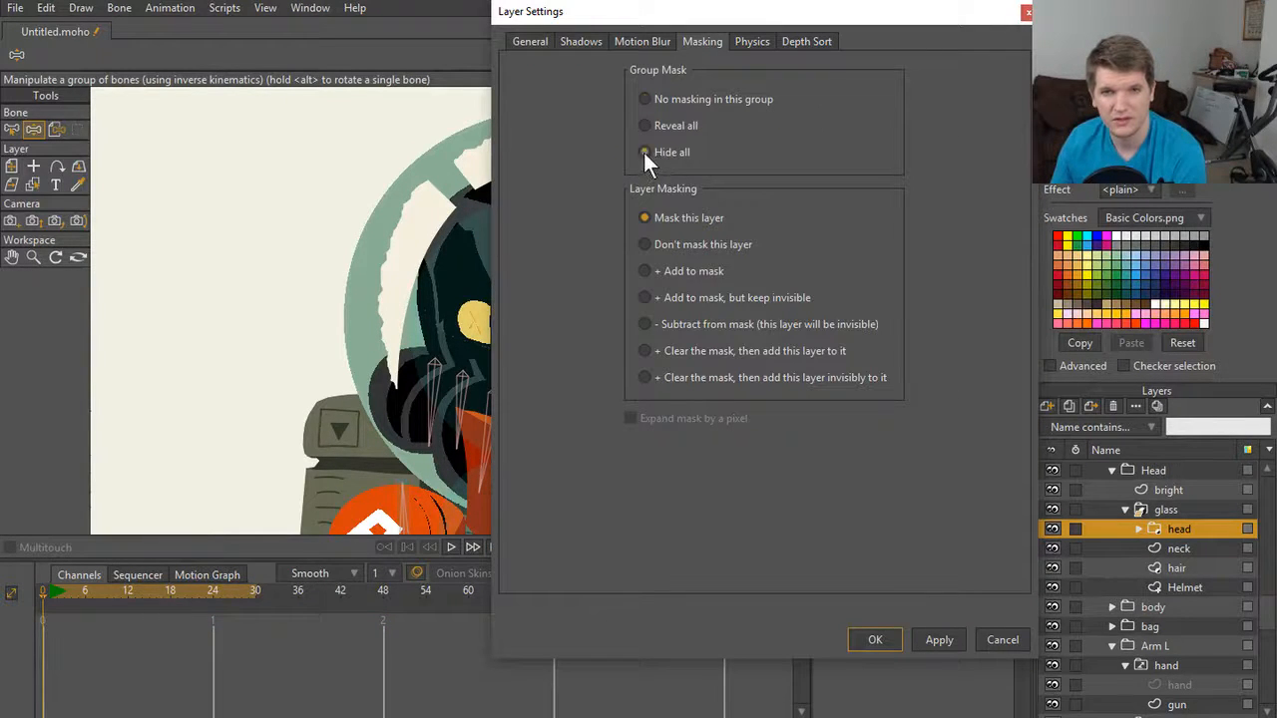
{"action": "left_click", "coordinate": [938, 637]}
{"action": "left_click", "coordinate": [878, 639]}
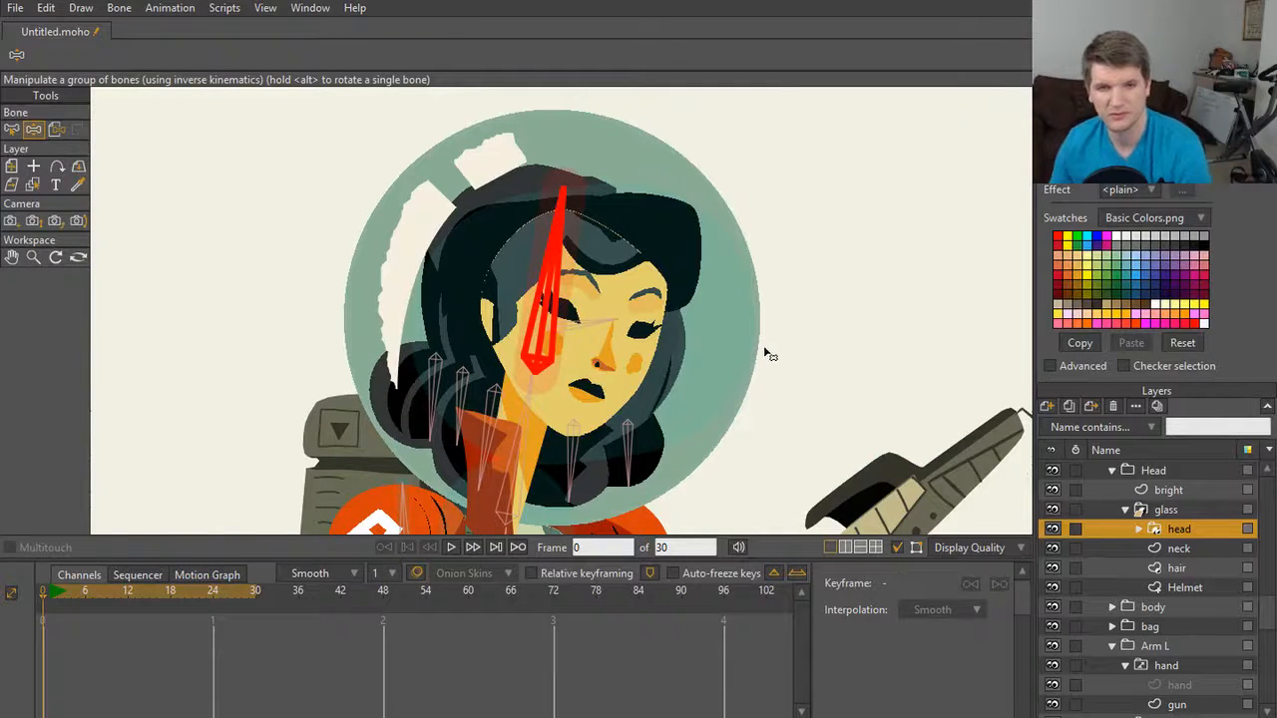
{"action": "mouse_move", "coordinate": [553, 244]}
{"action": "left_mouse_down"}
{"action": "mouse_move", "coordinate": [593, 248]}
{"action": "mouse_move", "coordinate": [502, 232]}
{"action": "mouse_move", "coordinate": [548, 222]}
{"action": "left_mouse_up"}
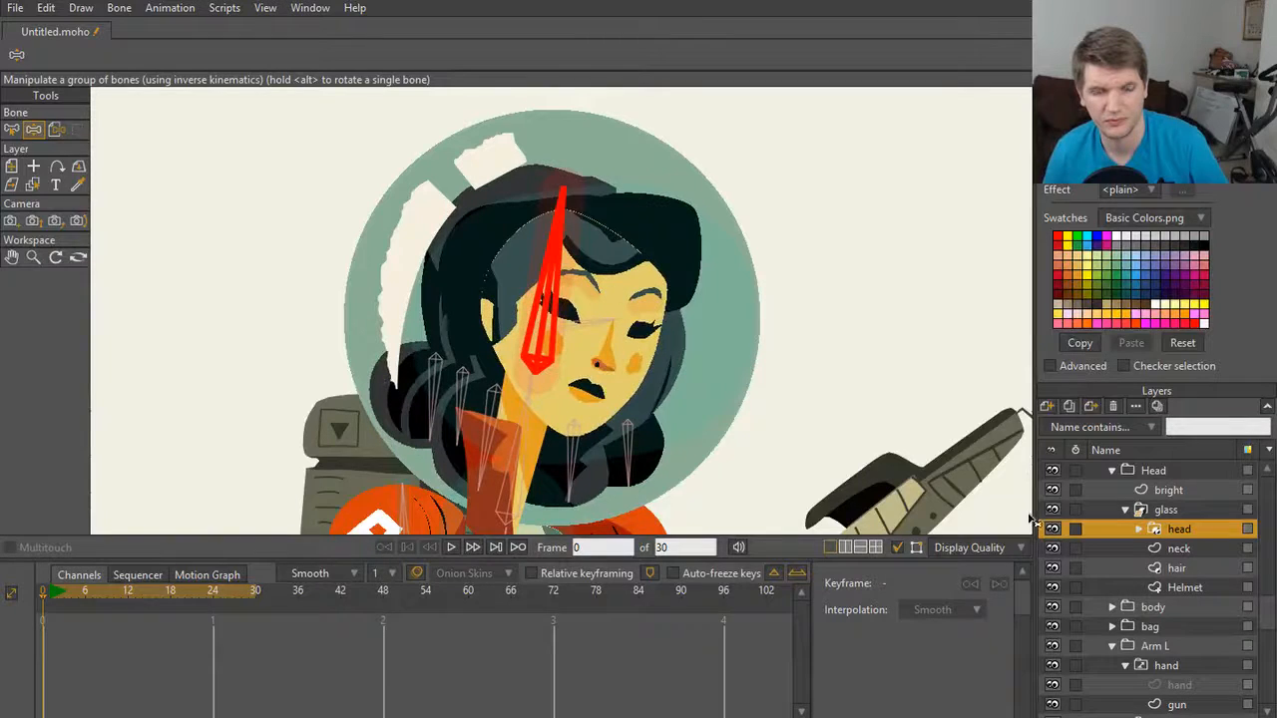
Step: Set the nested head group's group mask back to No masking in this group
{"action": "double_click", "coordinate": [1184, 528]}
{"action": "left_click", "coordinate": [698, 40]}
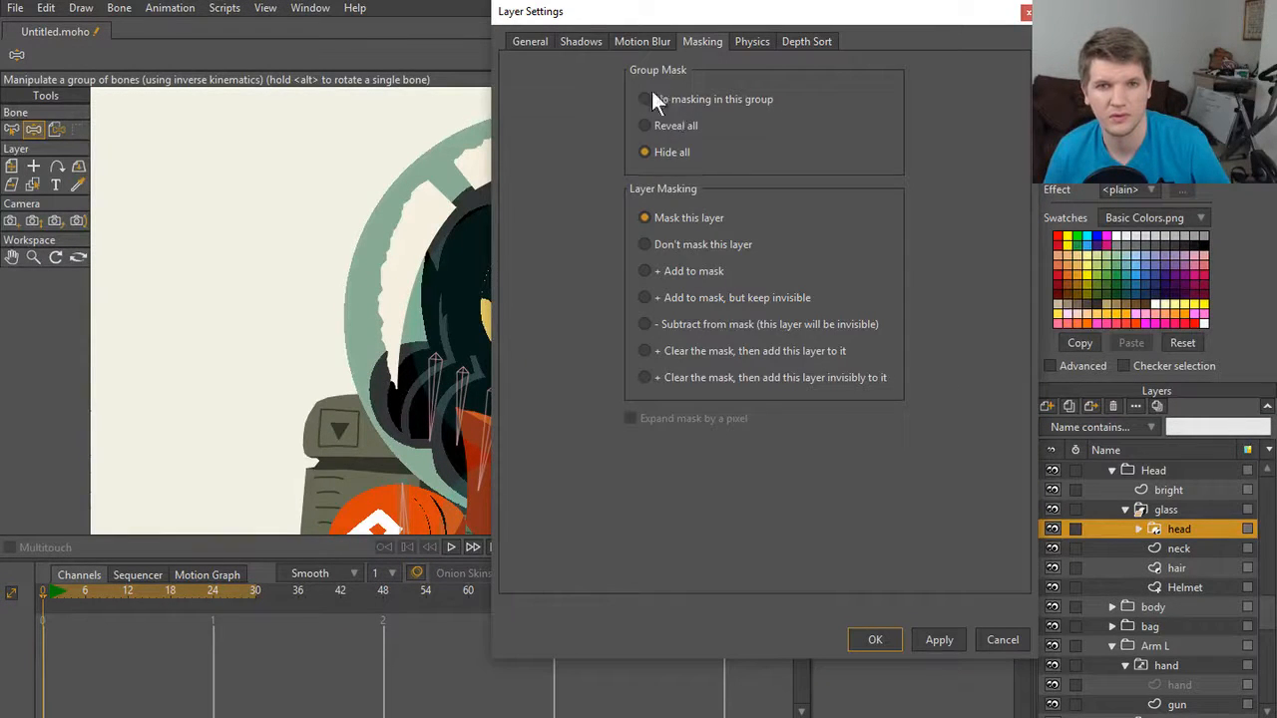
{"action": "left_click", "coordinate": [643, 100]}
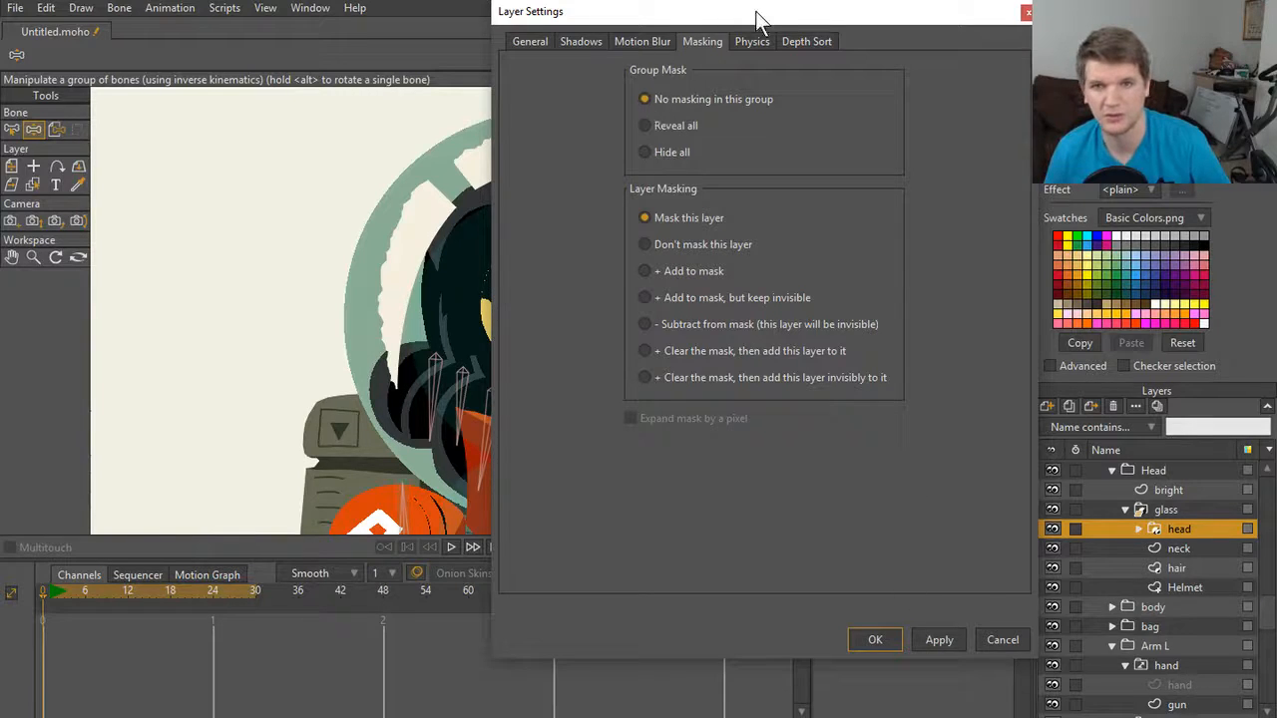
{"action": "left_click_drag", "start_coordinate": [759, 14], "coordinate": [1146, 28]}
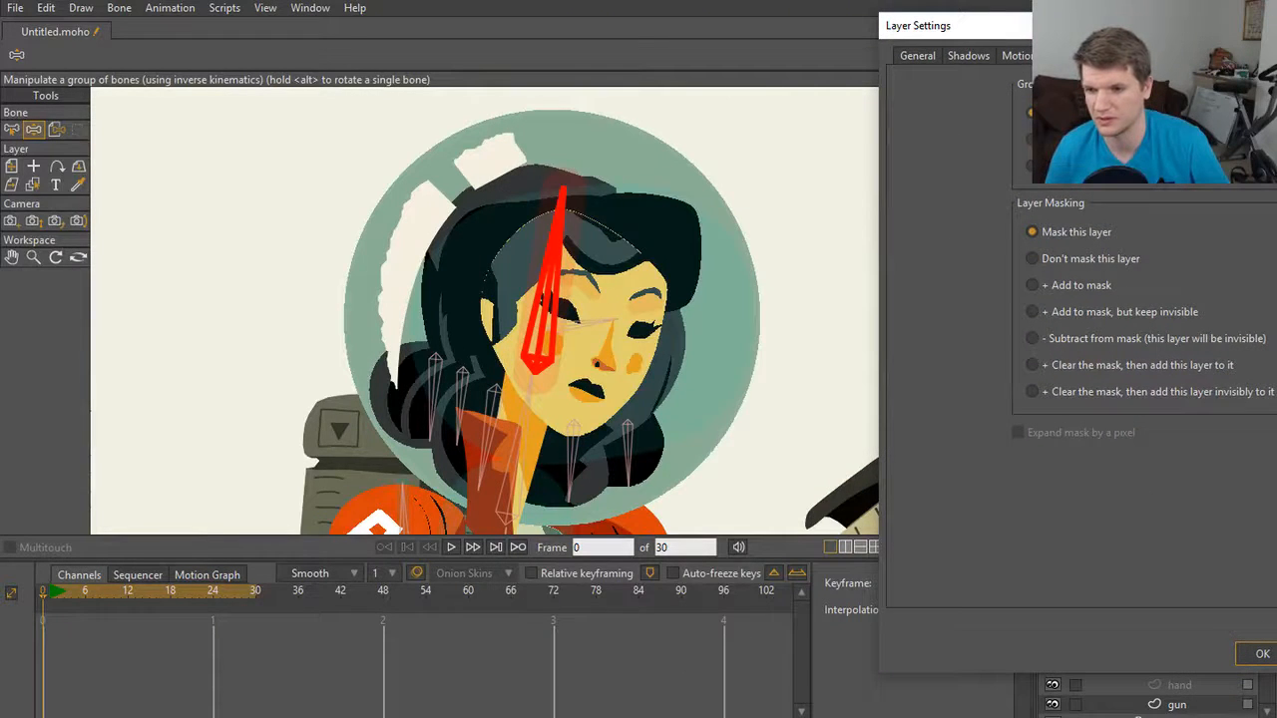
{"action": "left_click", "coordinate": [1276, 653]}
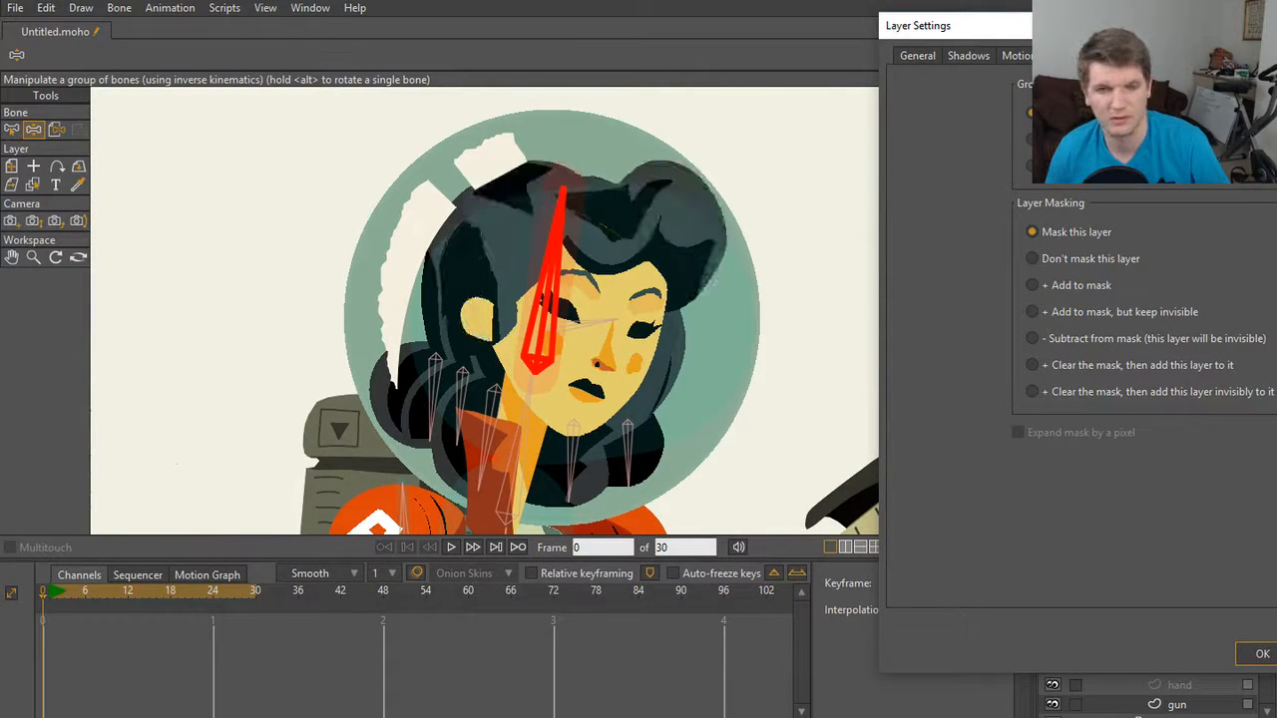
{"action": "left_click", "coordinate": [1259, 654]}
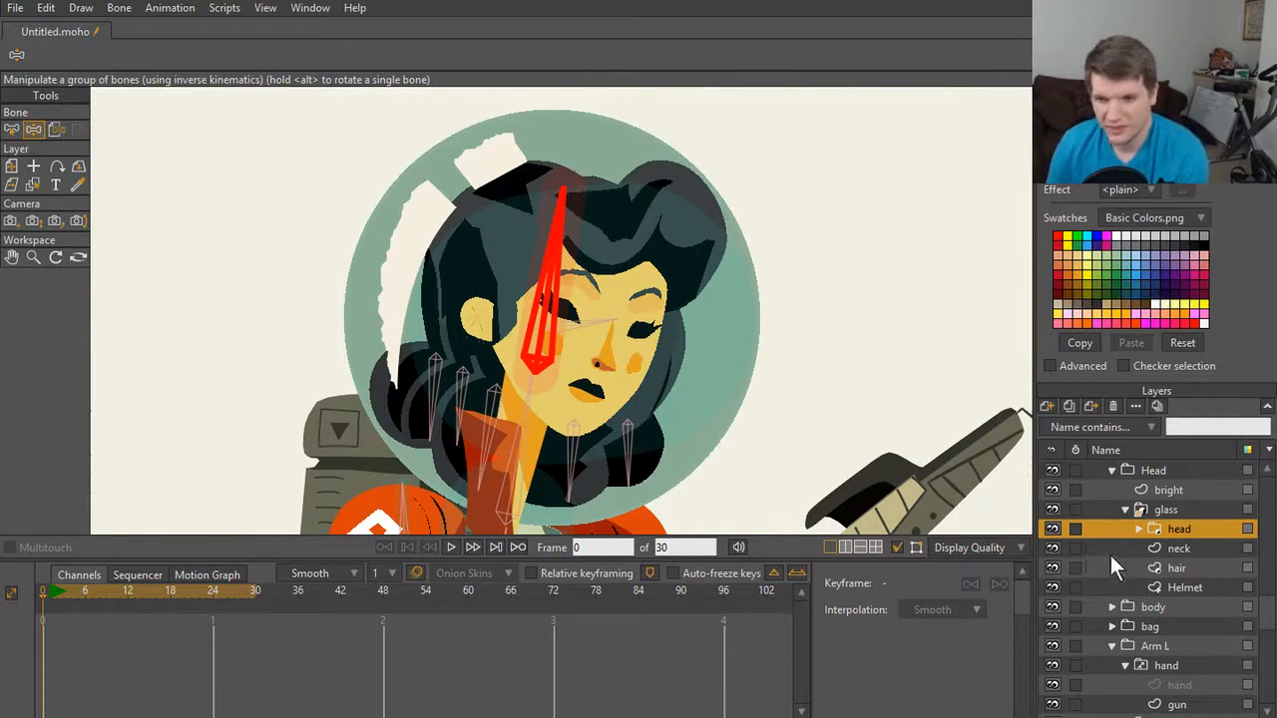
Step: Hide and show the nested head group again to compare the view with and without it
{"action": "left_click", "coordinate": [1049, 528]}
{"action": "left_click", "coordinate": [1049, 529]}
{"action": "left_click", "coordinate": [1049, 528]}
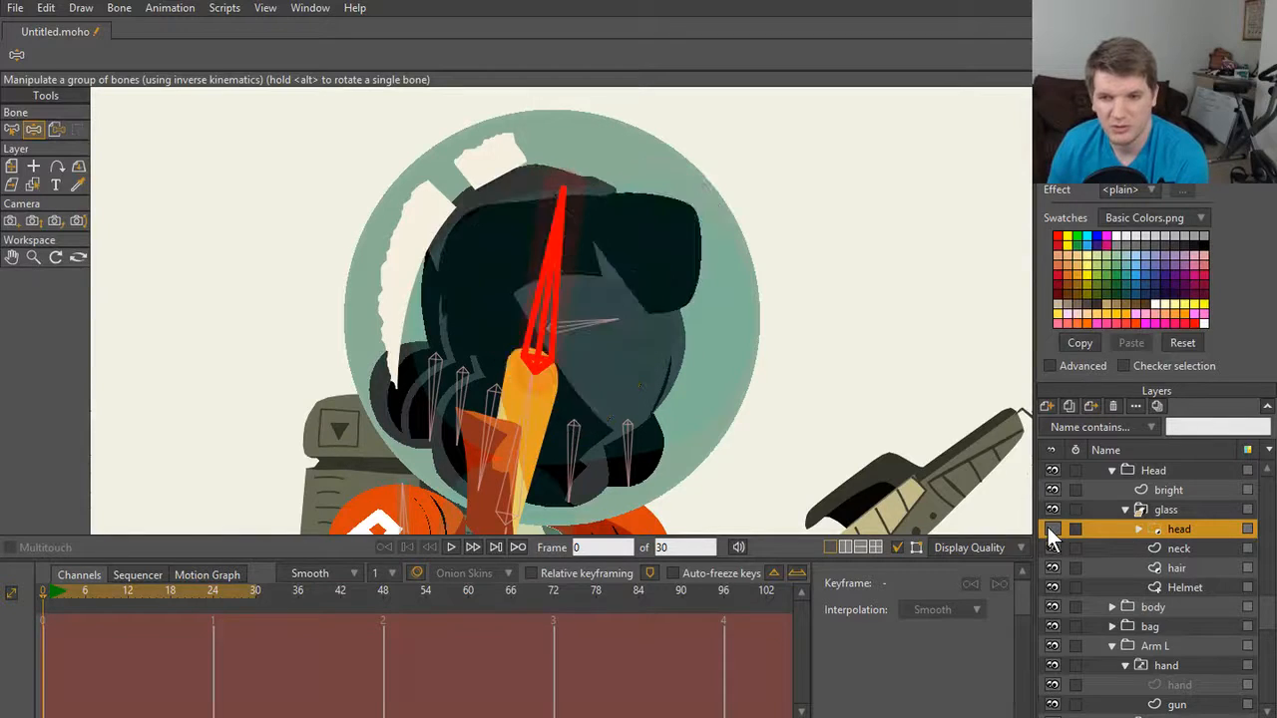
{"action": "left_click", "coordinate": [1050, 529]}
Step: Review the glass group's masking settings, keeping its group mask at Hide all
{"action": "double_click", "coordinate": [1165, 509]}
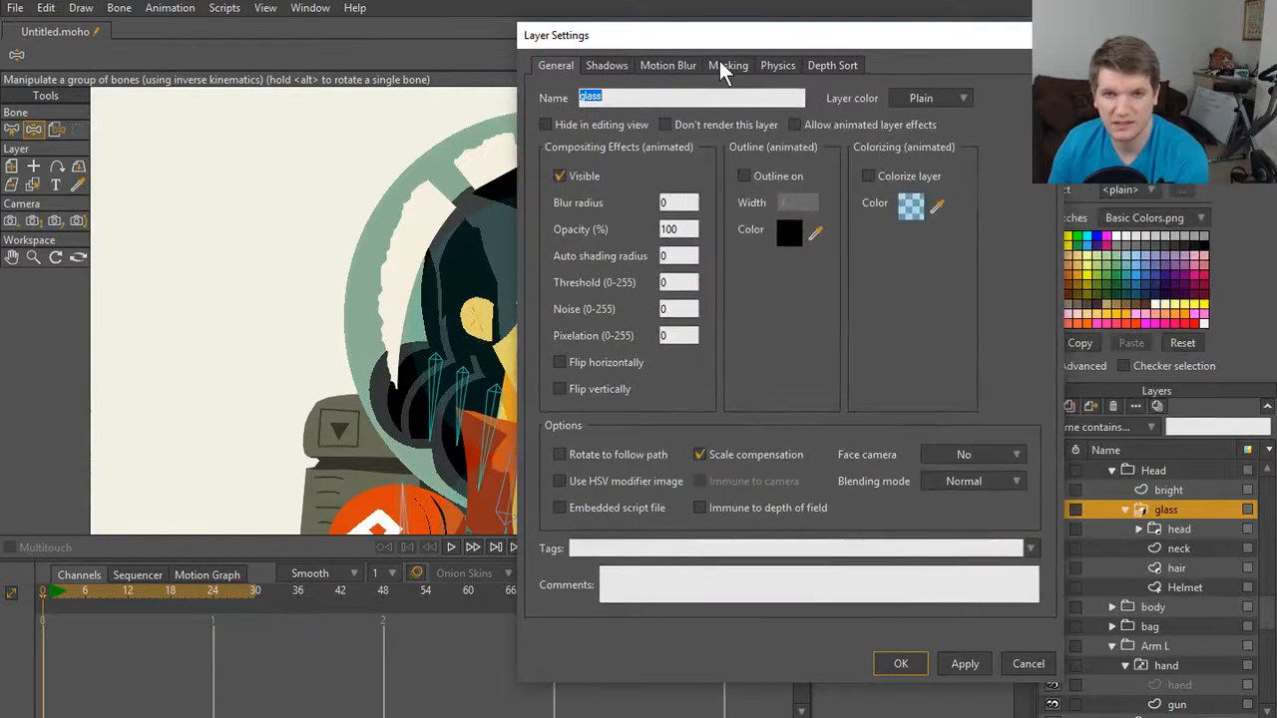
{"action": "left_click", "coordinate": [726, 68]}
{"action": "left_click", "coordinate": [686, 176]}
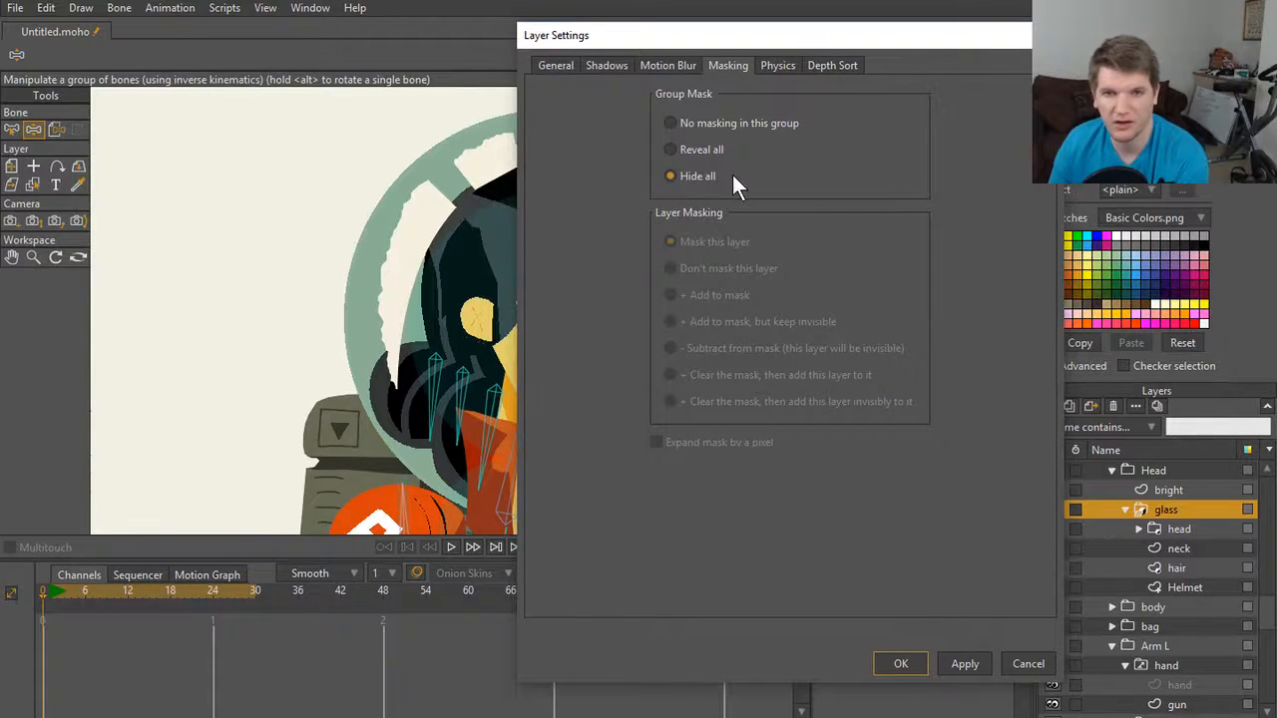
{"action": "key", "text": "Return"}
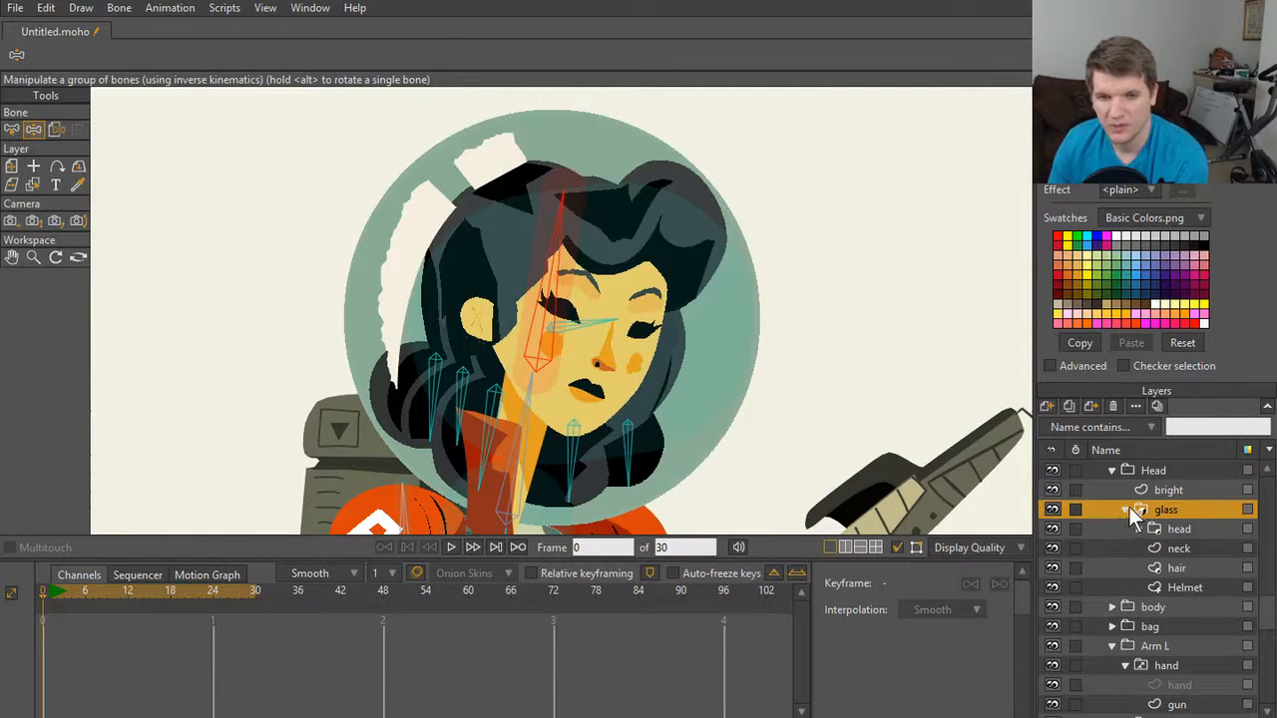
Step: Check the nested head group's sublayers beside its masking settings, and apply Hide all as its group mask
{"action": "double_click", "coordinate": [1177, 528]}
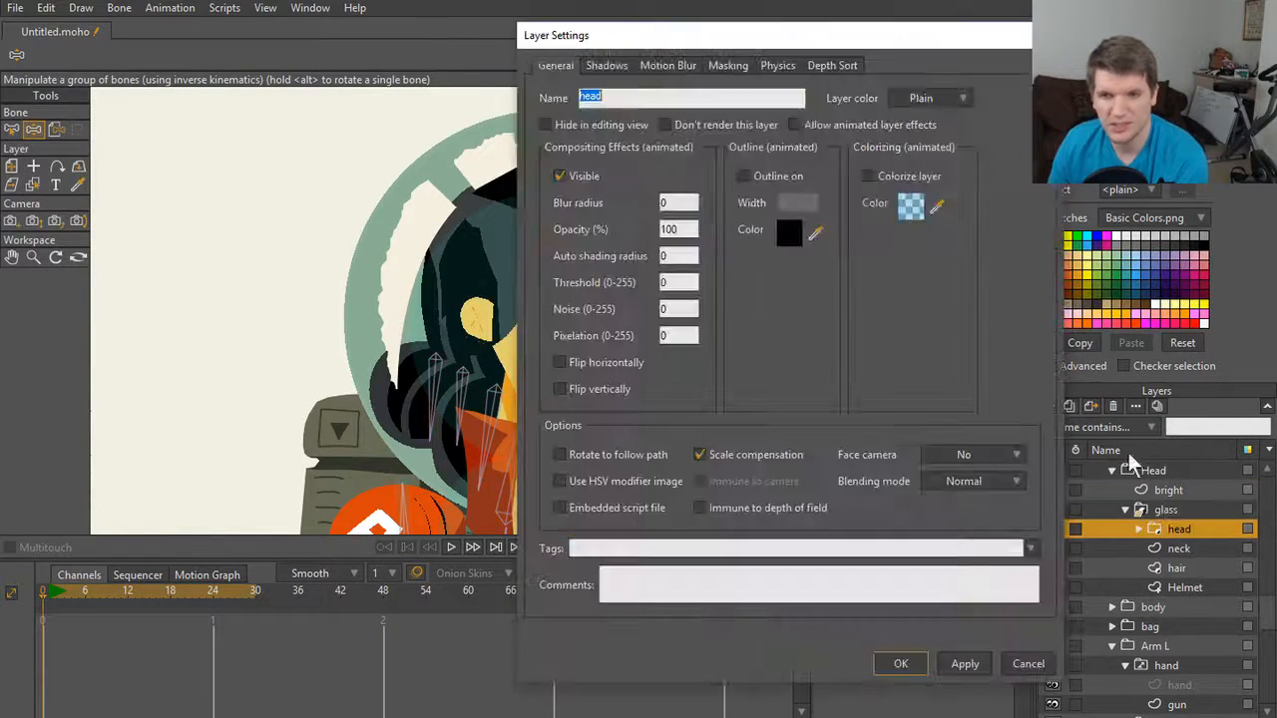
{"action": "left_click", "coordinate": [729, 66]}
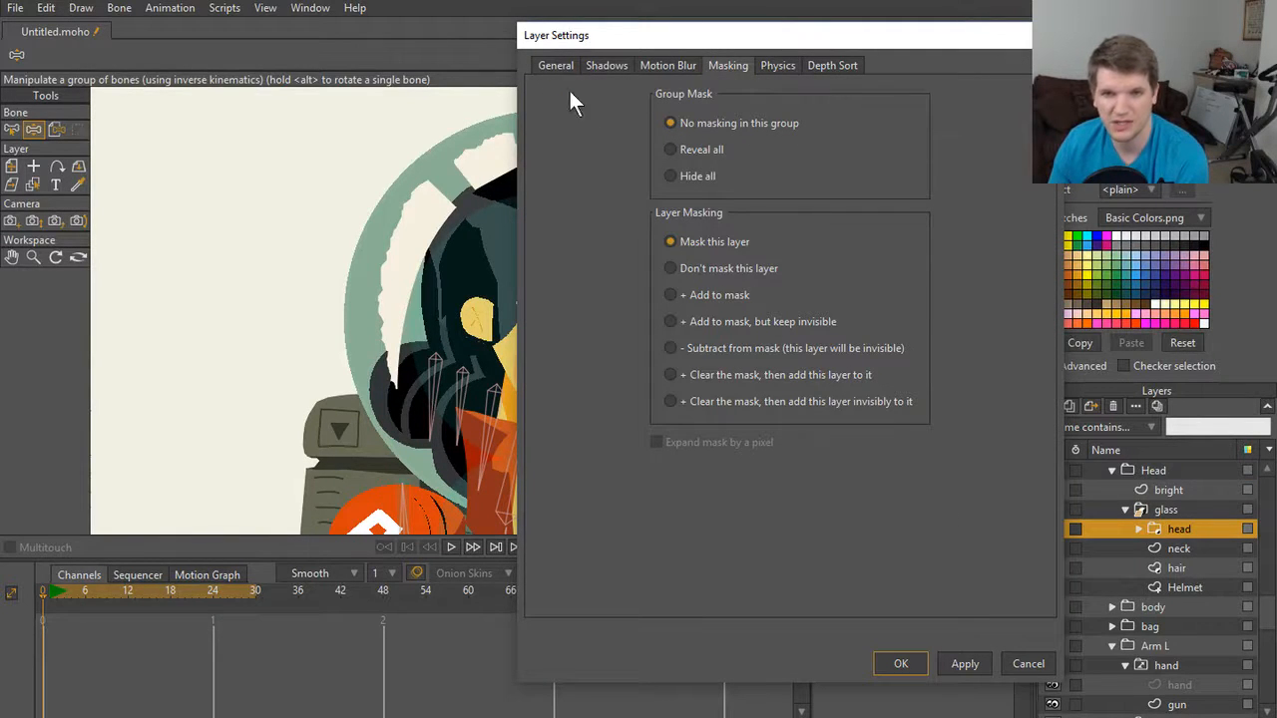
{"action": "left_click_drag", "start_coordinate": [731, 34], "coordinate": [184, 46]}
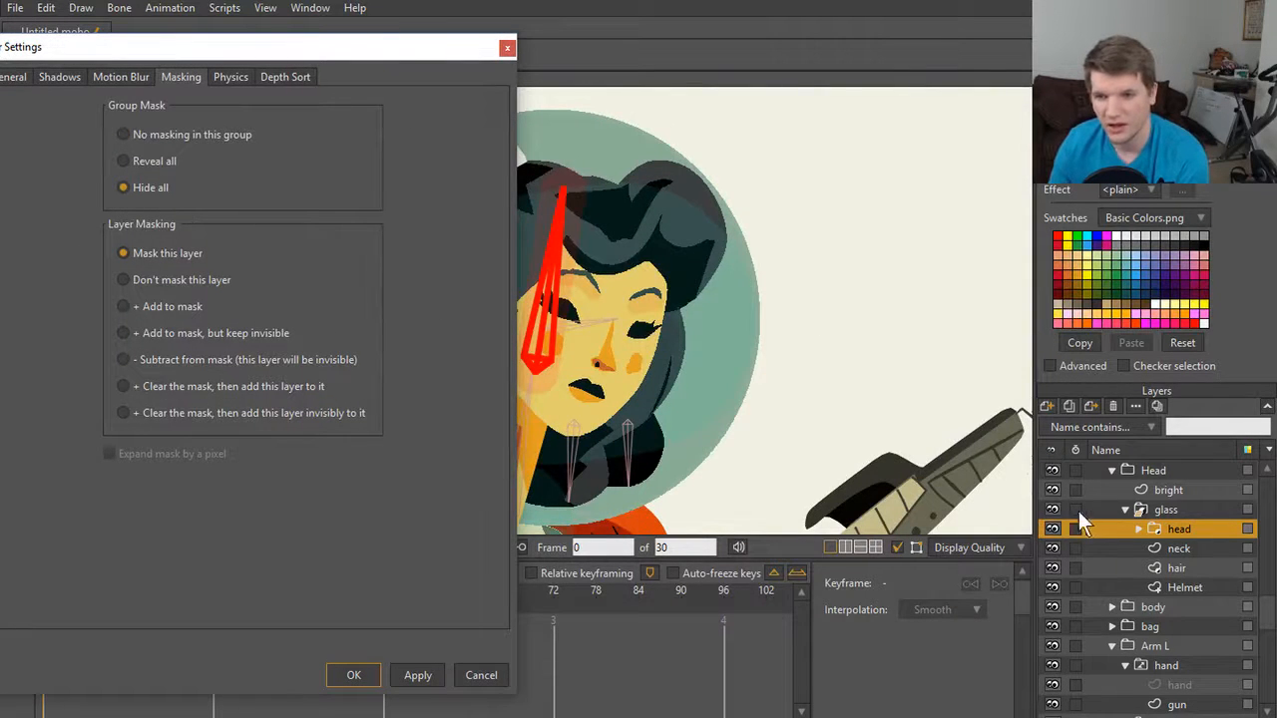
{"action": "left_click", "coordinate": [1139, 529]}
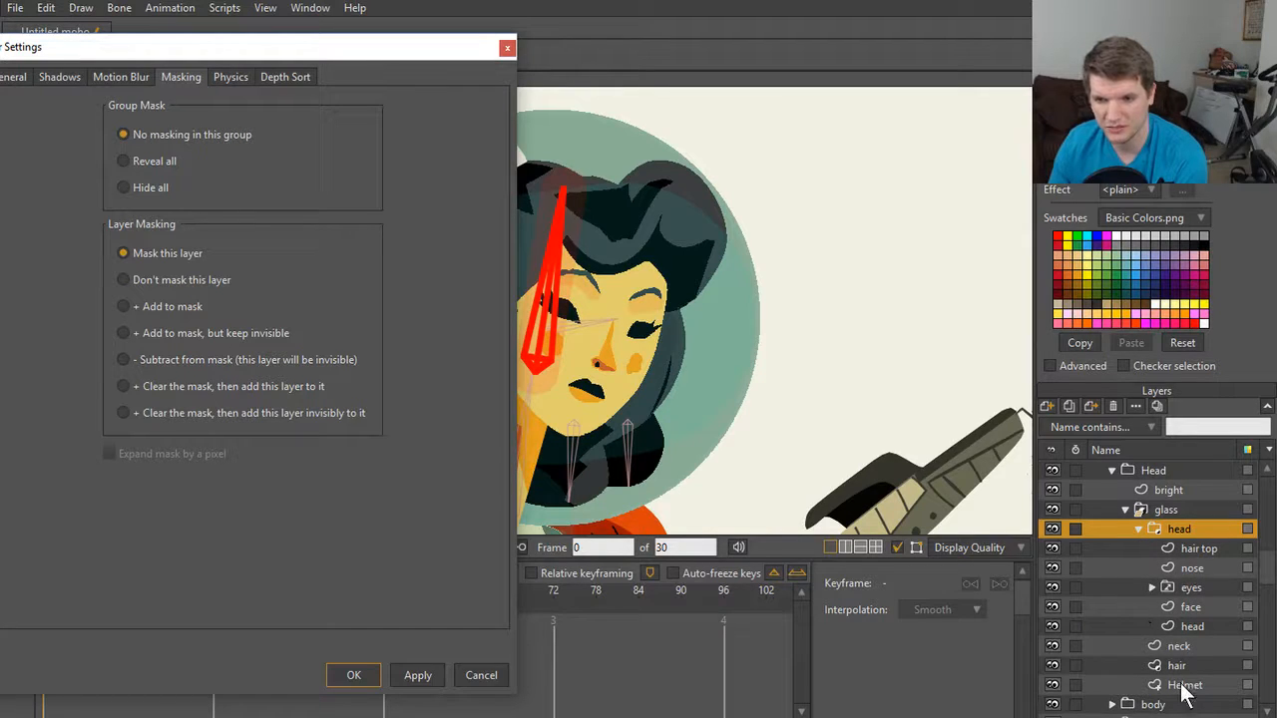
{"action": "left_click", "coordinate": [1139, 530]}
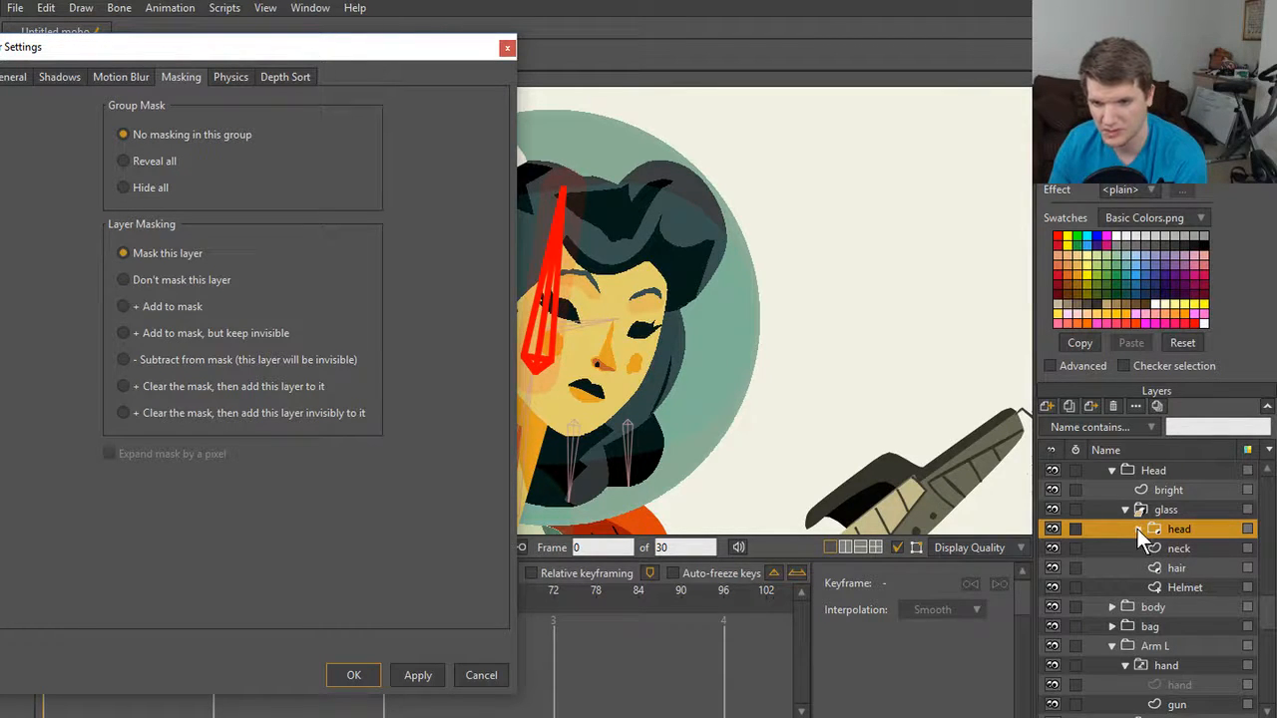
{"action": "left_click", "coordinate": [1138, 529]}
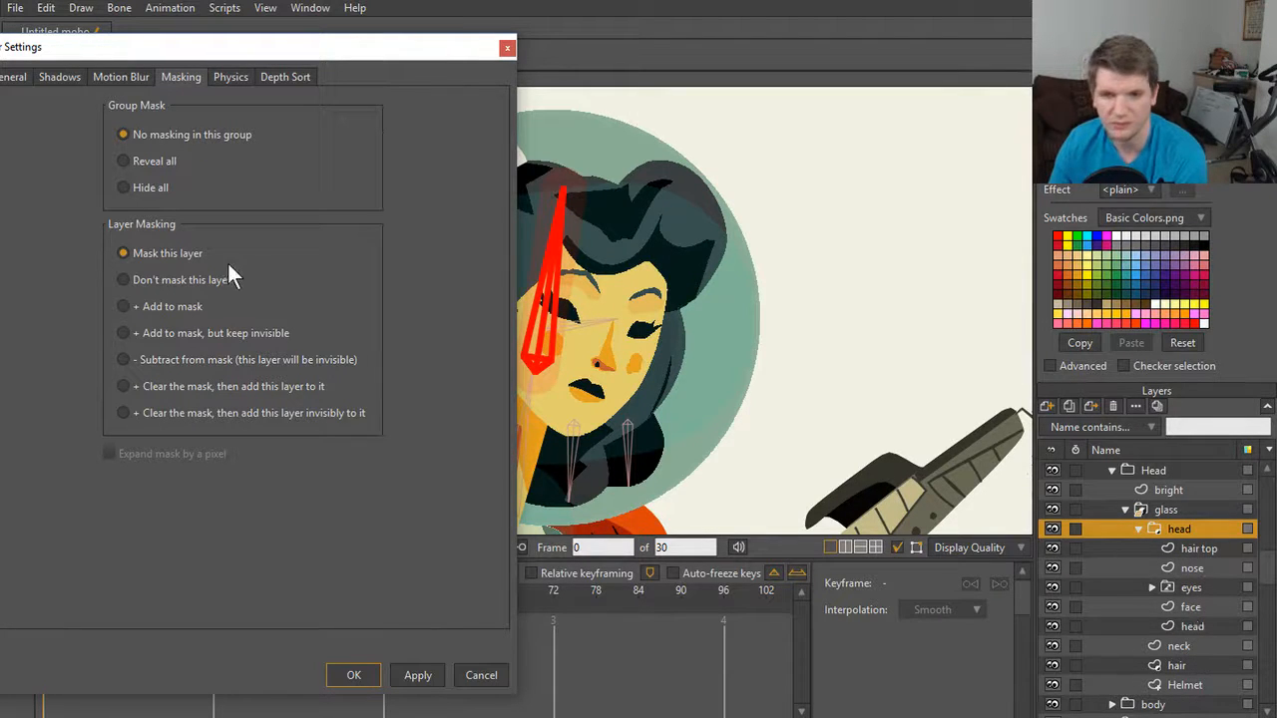
{"action": "left_click", "coordinate": [124, 186]}
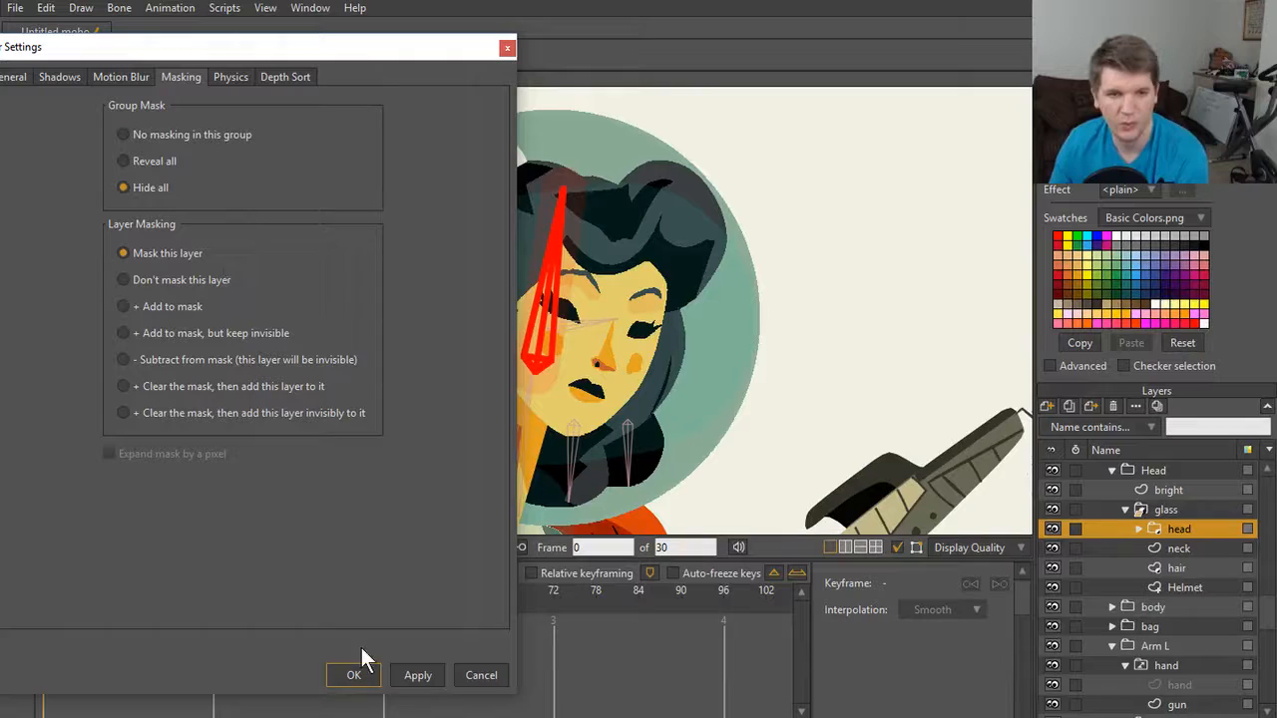
{"action": "left_click", "coordinate": [401, 681]}
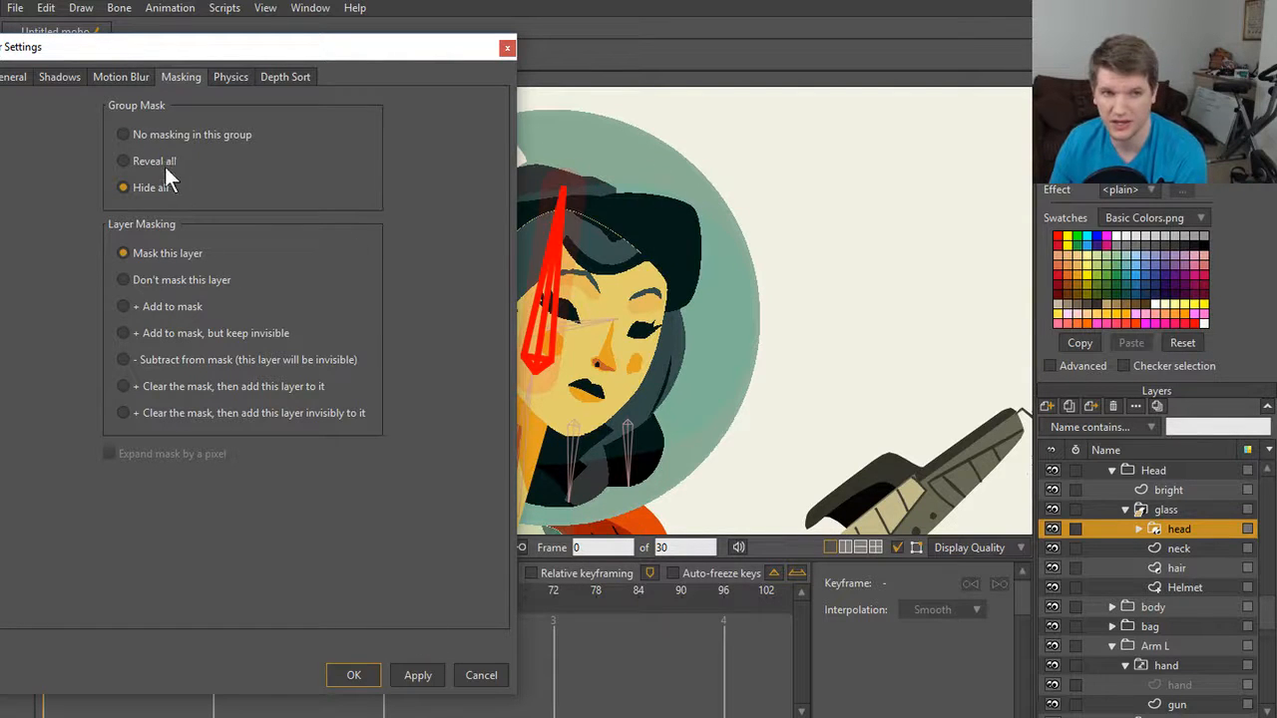
Step: Set the nested head group's group mask back to No masking in this group, and check the hair layer's masking mode
{"action": "left_click", "coordinate": [419, 677]}
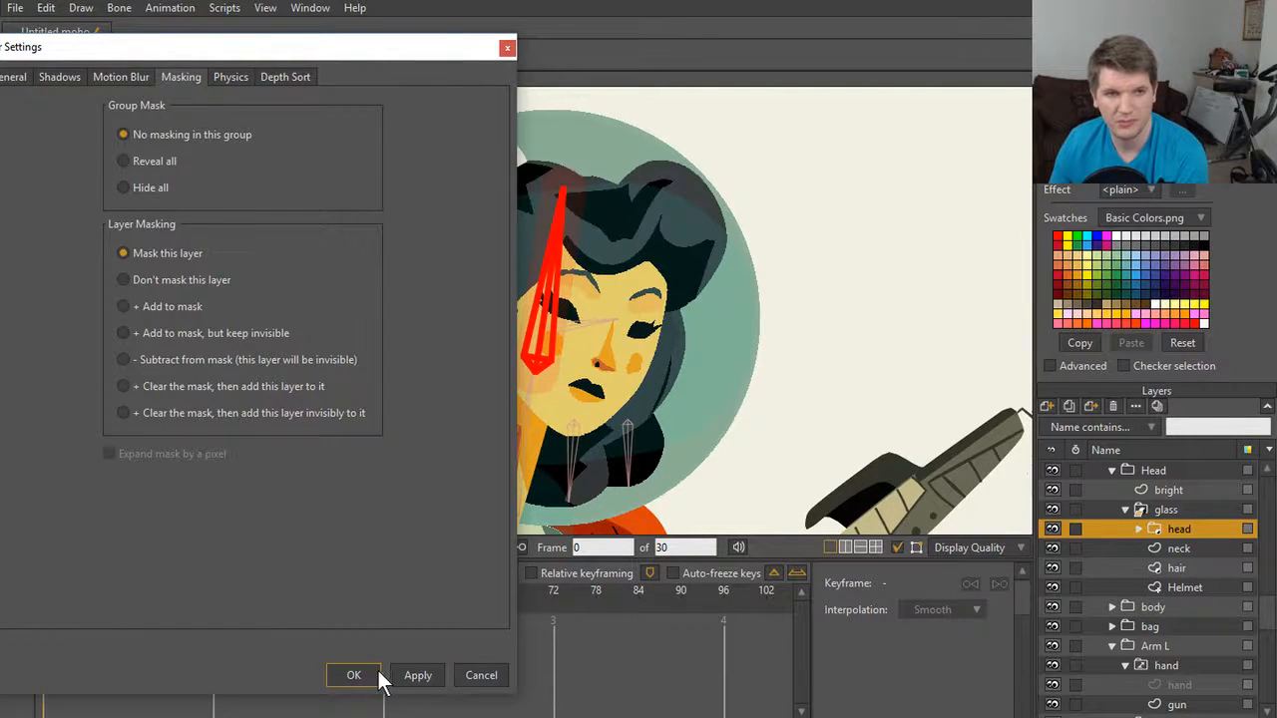
{"action": "left_click", "coordinate": [351, 677]}
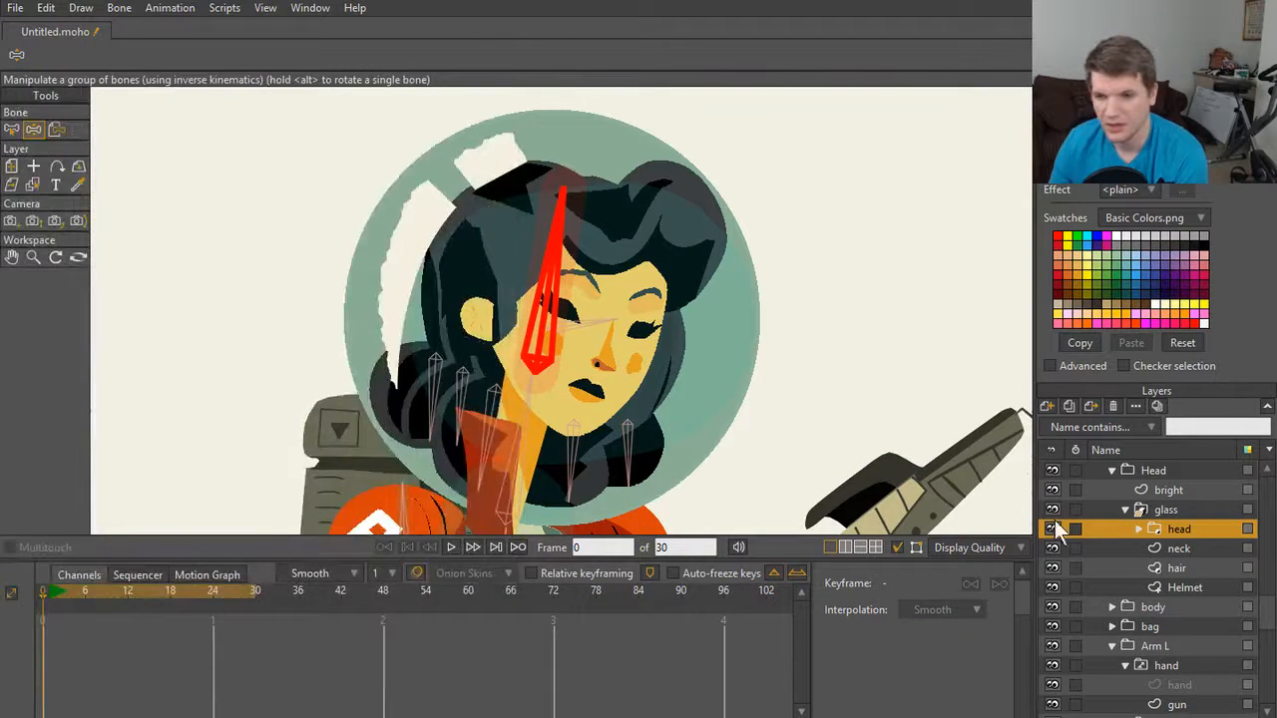
{"action": "left_click", "coordinate": [1189, 568]}
{"action": "right_click", "coordinate": [1191, 571]}
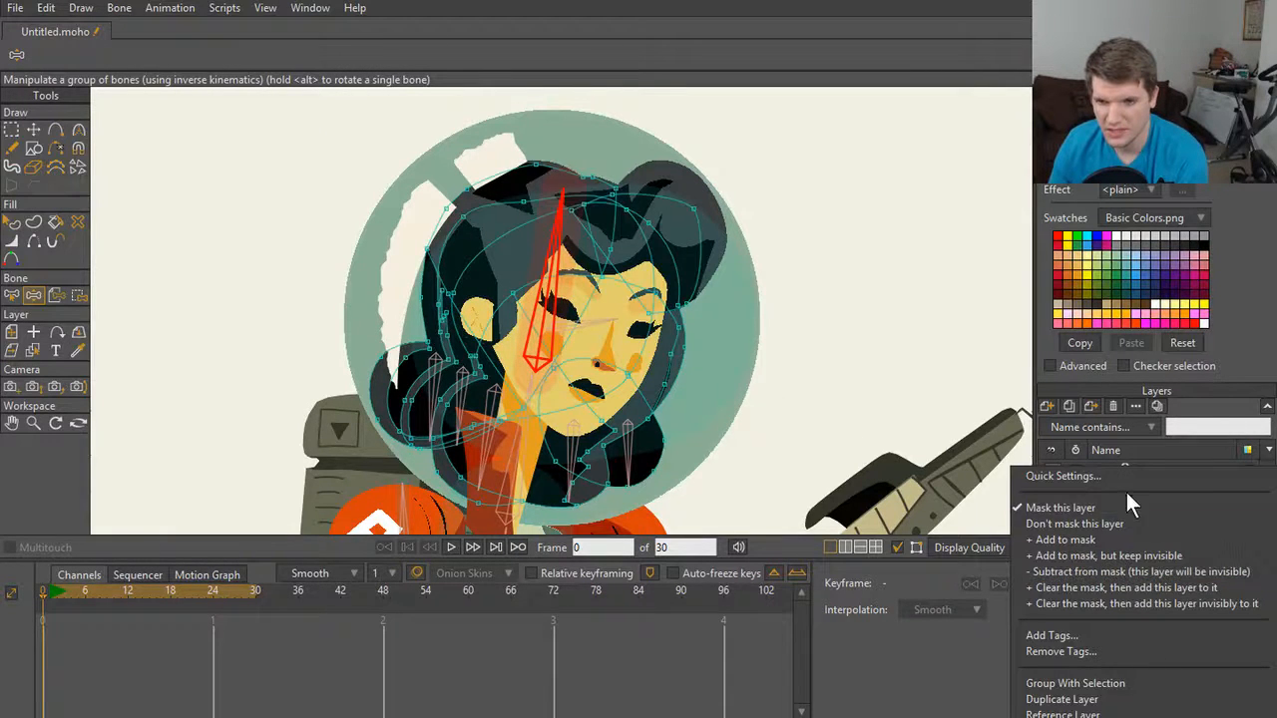
{"action": "left_click", "coordinate": [976, 569]}
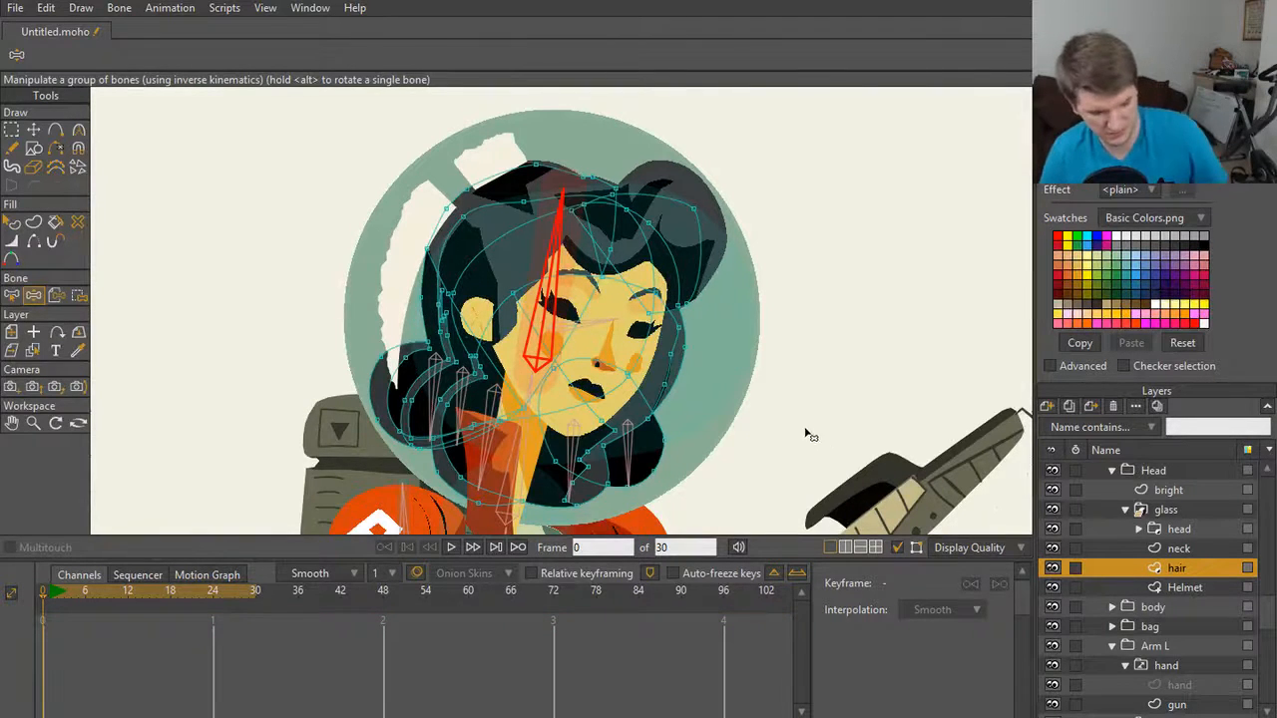
Step: Tilt the head bone toward the back of the helmet and test the hair layer with Don't mask this layer
{"action": "left_click_drag", "start_coordinate": [563, 301], "coordinate": [388, 277]}
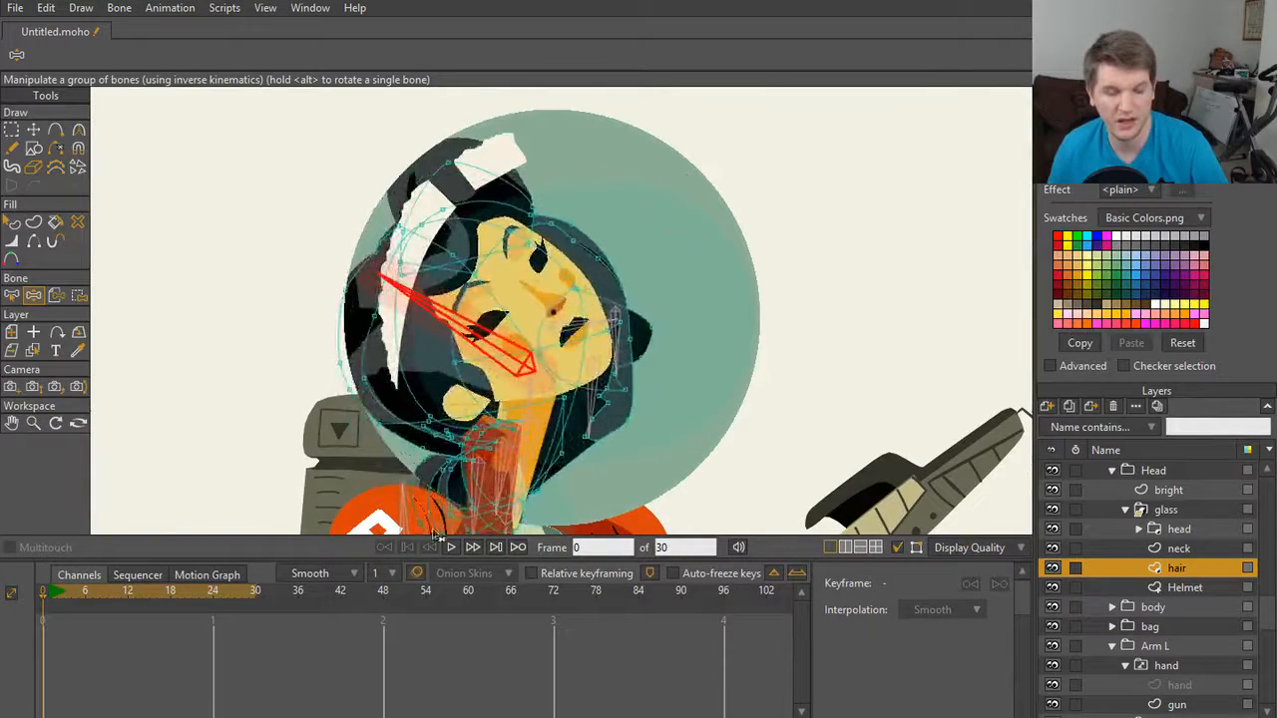
{"action": "right_click", "coordinate": [1202, 565]}
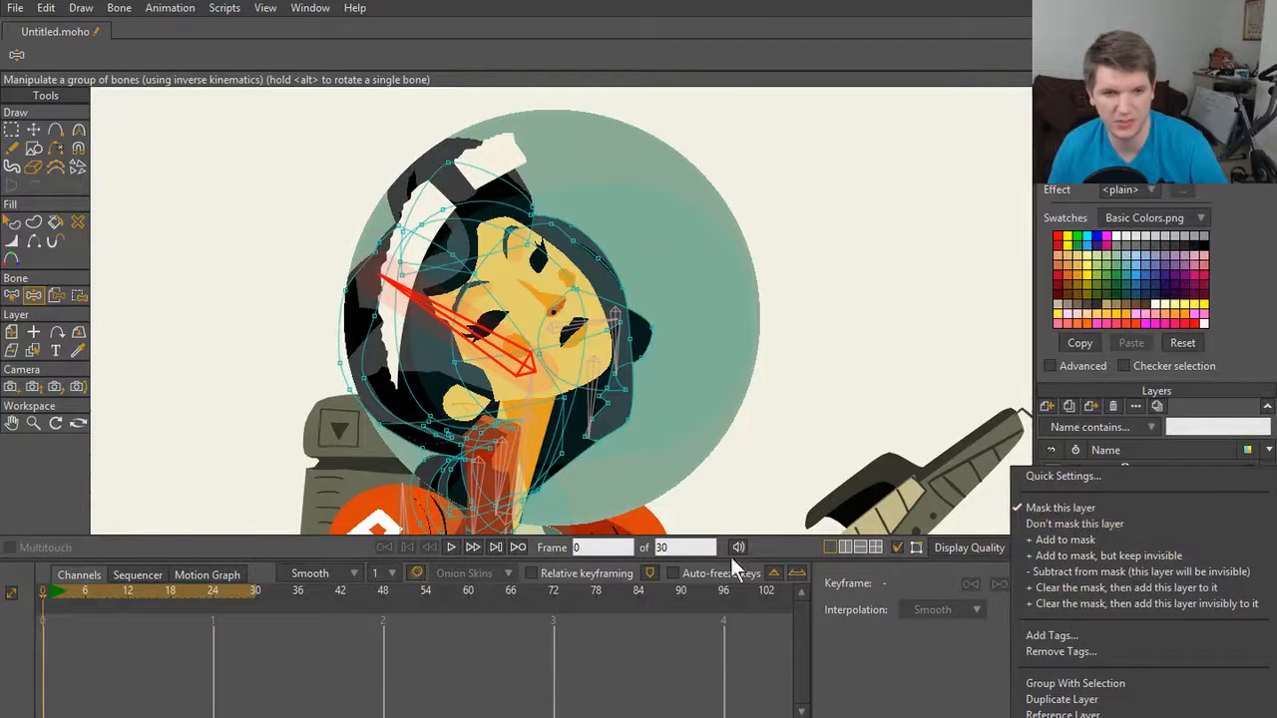
{"action": "left_click", "coordinate": [1142, 526]}
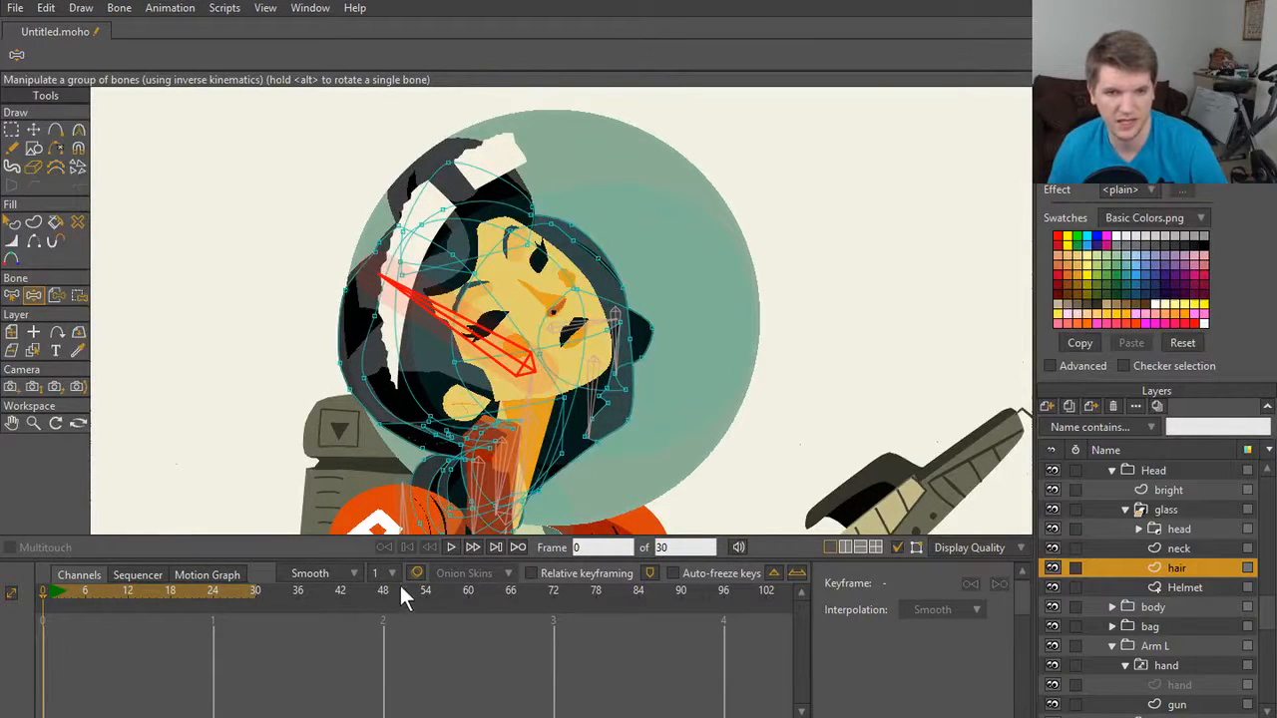
{"action": "scroll", "coordinate": [403, 457], "scroll_direction": "up", "scroll_amount": 2}
{"action": "left_click_drag", "start_coordinate": [564, 184], "coordinate": [562, 335]}
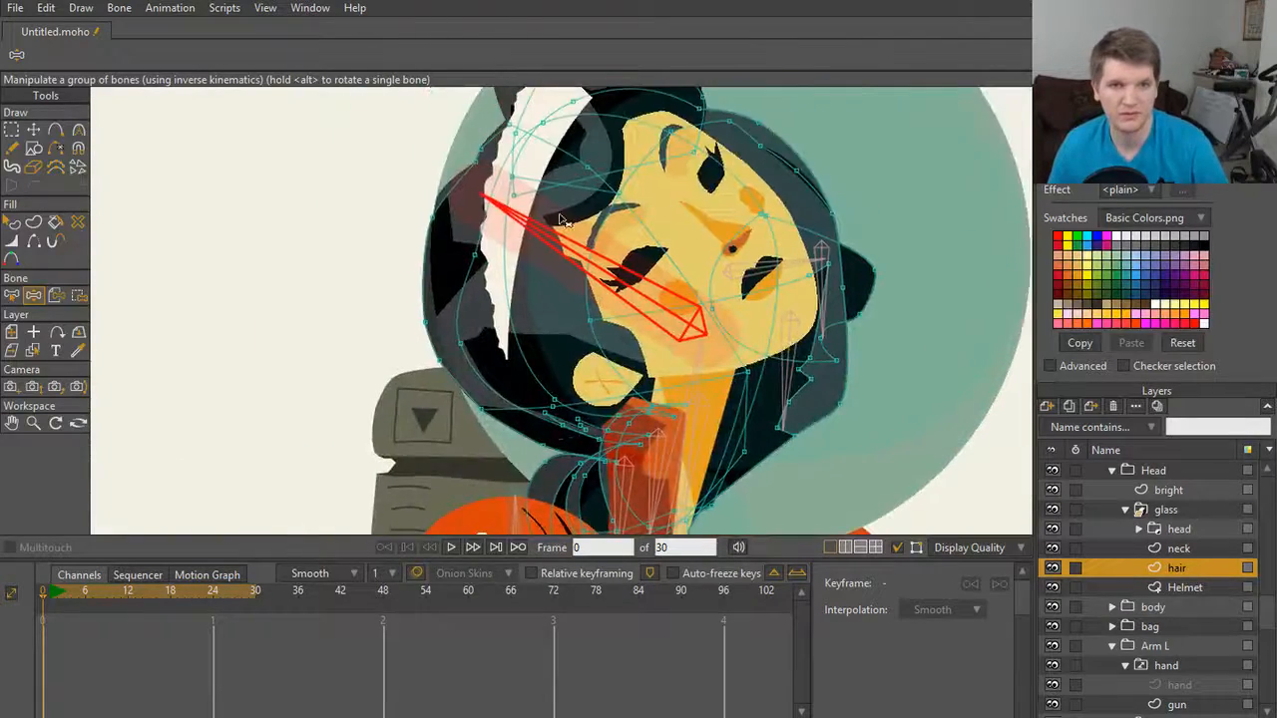
{"action": "left_click_drag", "start_coordinate": [554, 218], "coordinate": [482, 271]}
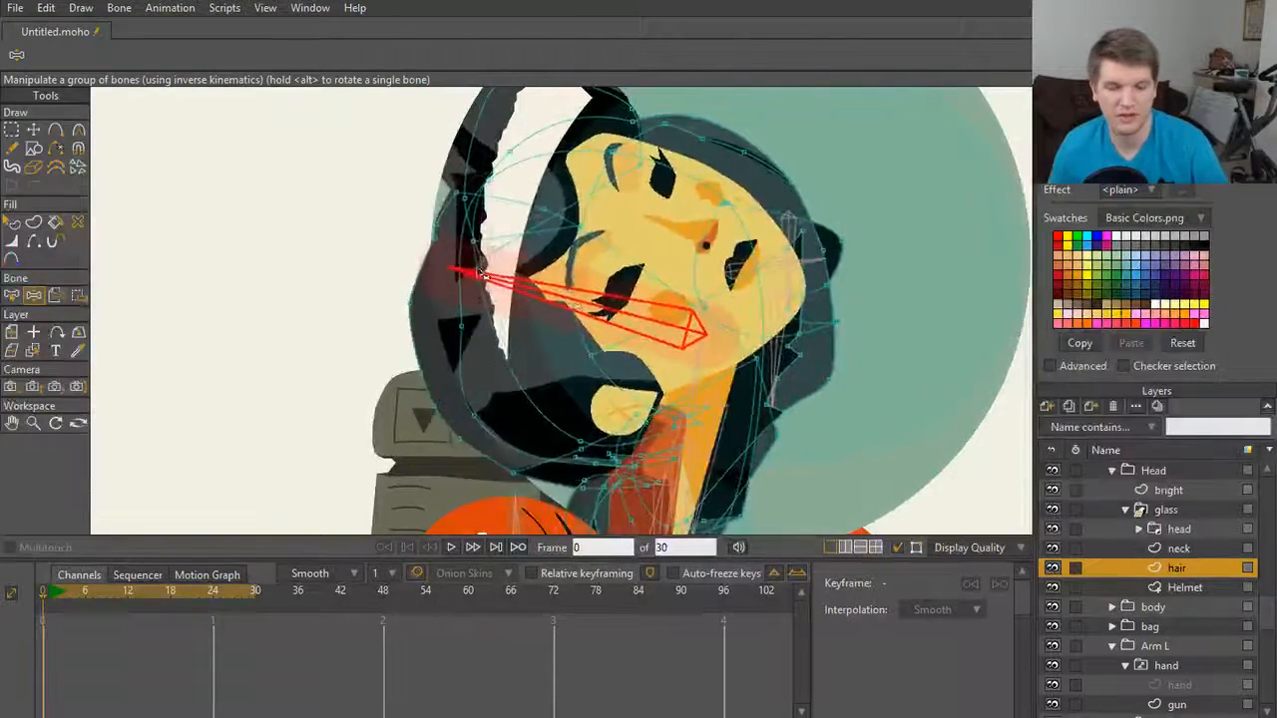
Step: Try Add to mask on the hair layer, restore Mask this layer, and swing the head bone to check the masking
{"action": "right_click", "coordinate": [1186, 569]}
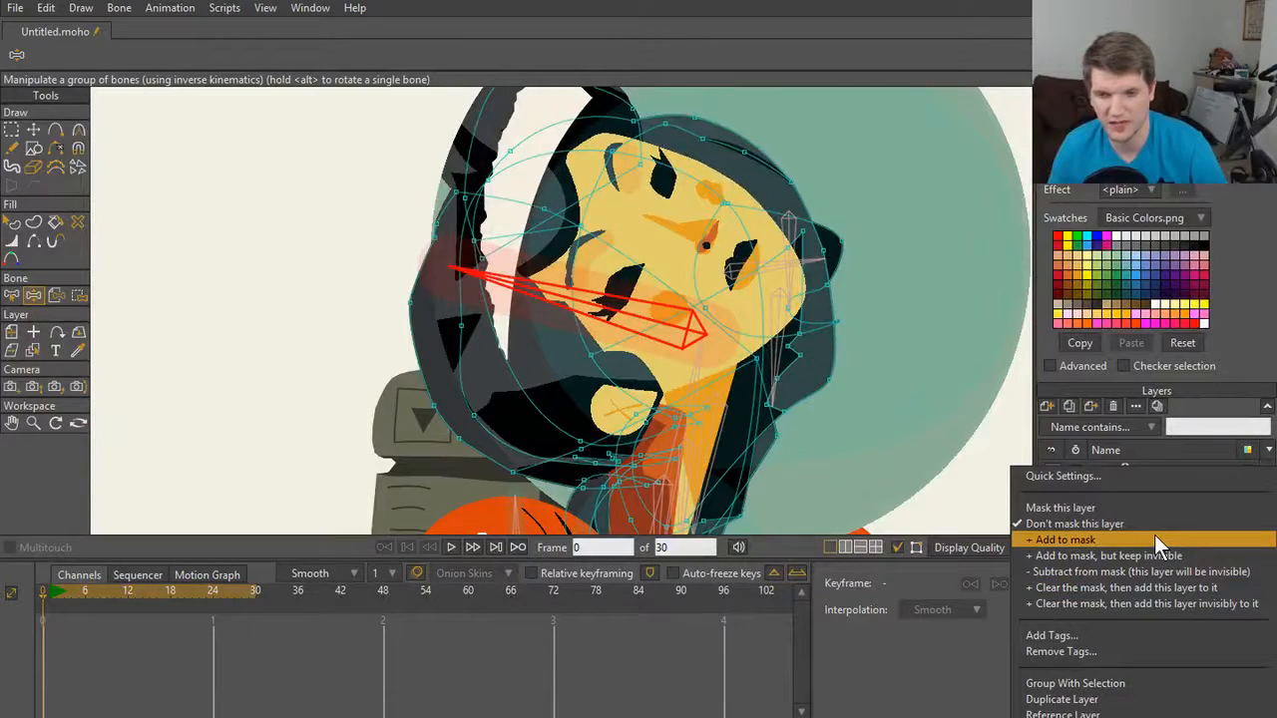
{"action": "left_click", "coordinate": [1154, 534]}
{"action": "right_click", "coordinate": [1181, 568]}
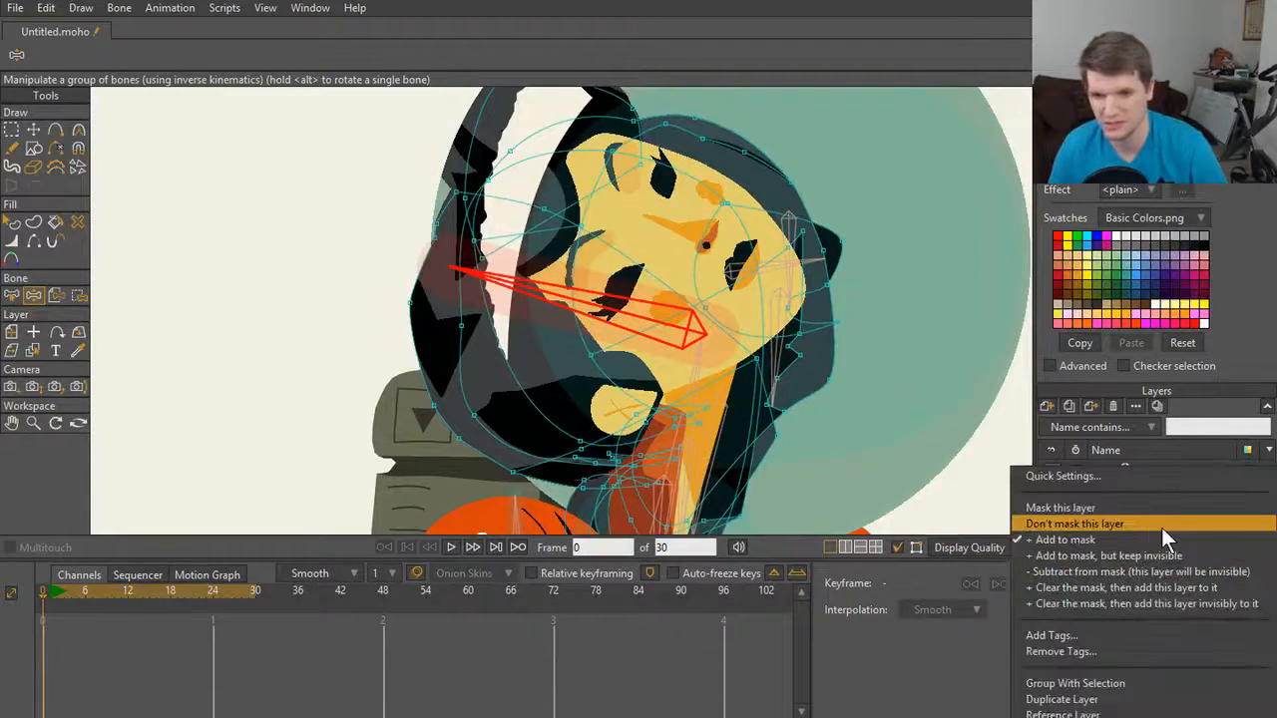
{"action": "left_click", "coordinate": [1161, 512]}
{"action": "scroll", "coordinate": [691, 273], "scroll_direction": "down", "scroll_amount": 3}
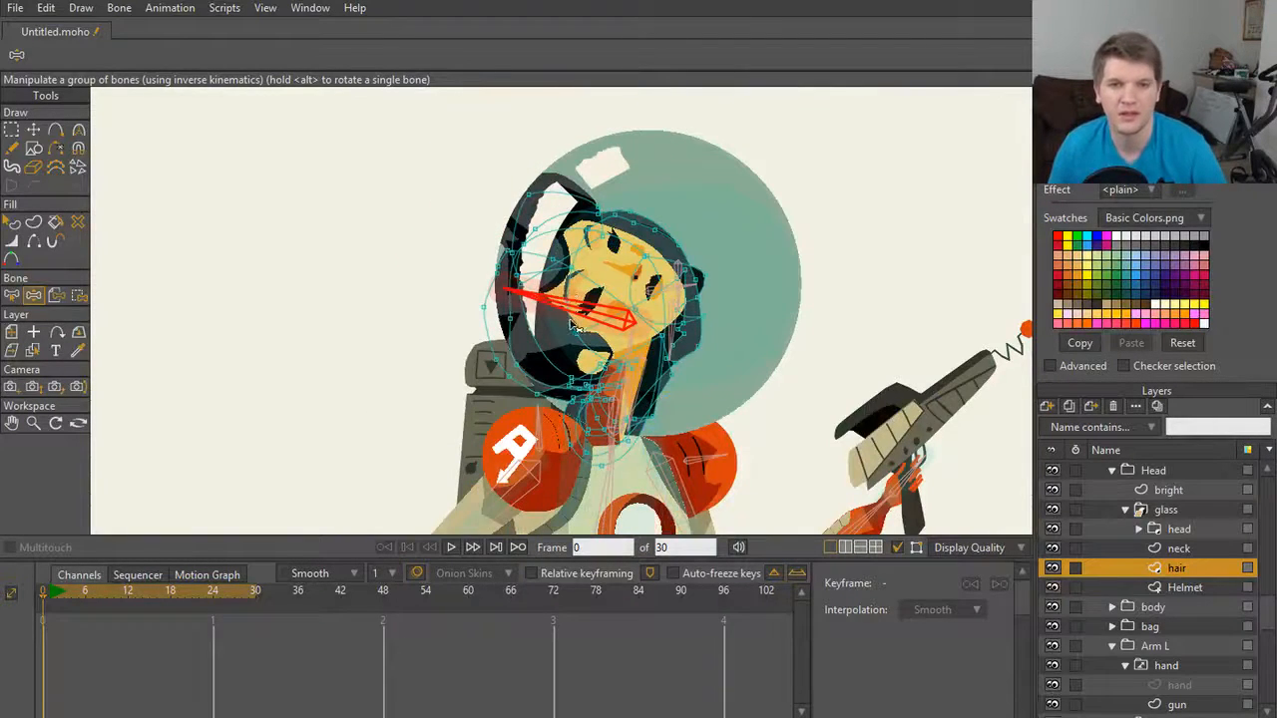
{"action": "left_click_drag", "start_coordinate": [688, 271], "coordinate": [656, 249]}
{"action": "scroll", "coordinate": [659, 251], "scroll_direction": "up", "scroll_amount": 3}
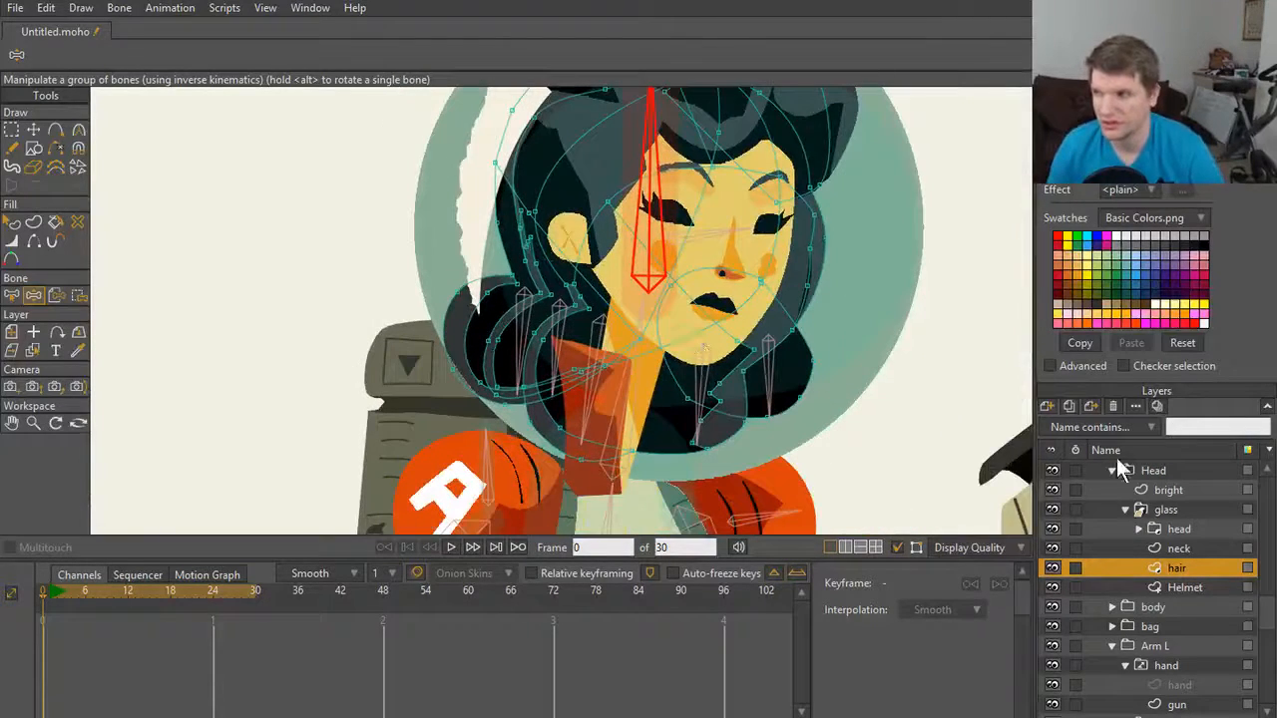
Step: Select the Helmet layer and hide and show it repeatedly to compare the view with and without it
{"action": "left_click", "coordinate": [1187, 587]}
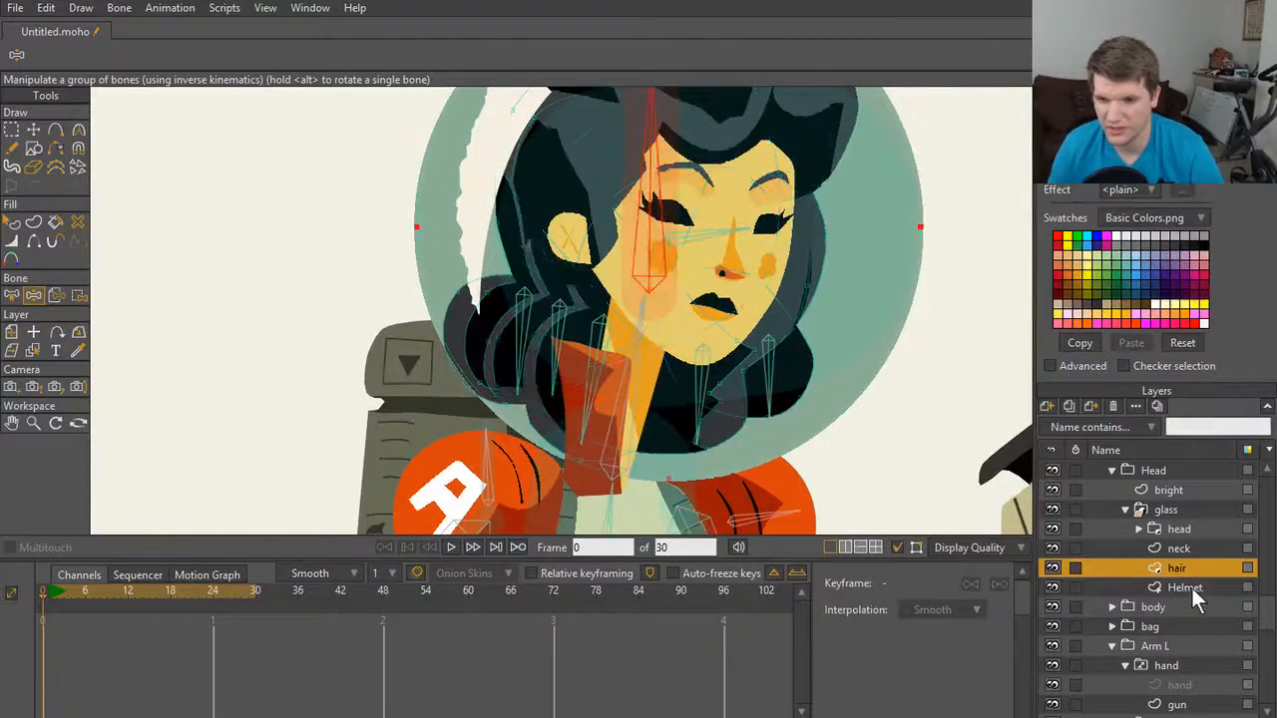
{"action": "left_click", "coordinate": [1051, 589]}
{"action": "left_click", "coordinate": [1055, 589]}
{"action": "left_click", "coordinate": [1055, 589]}
{"action": "left_click", "coordinate": [1055, 588]}
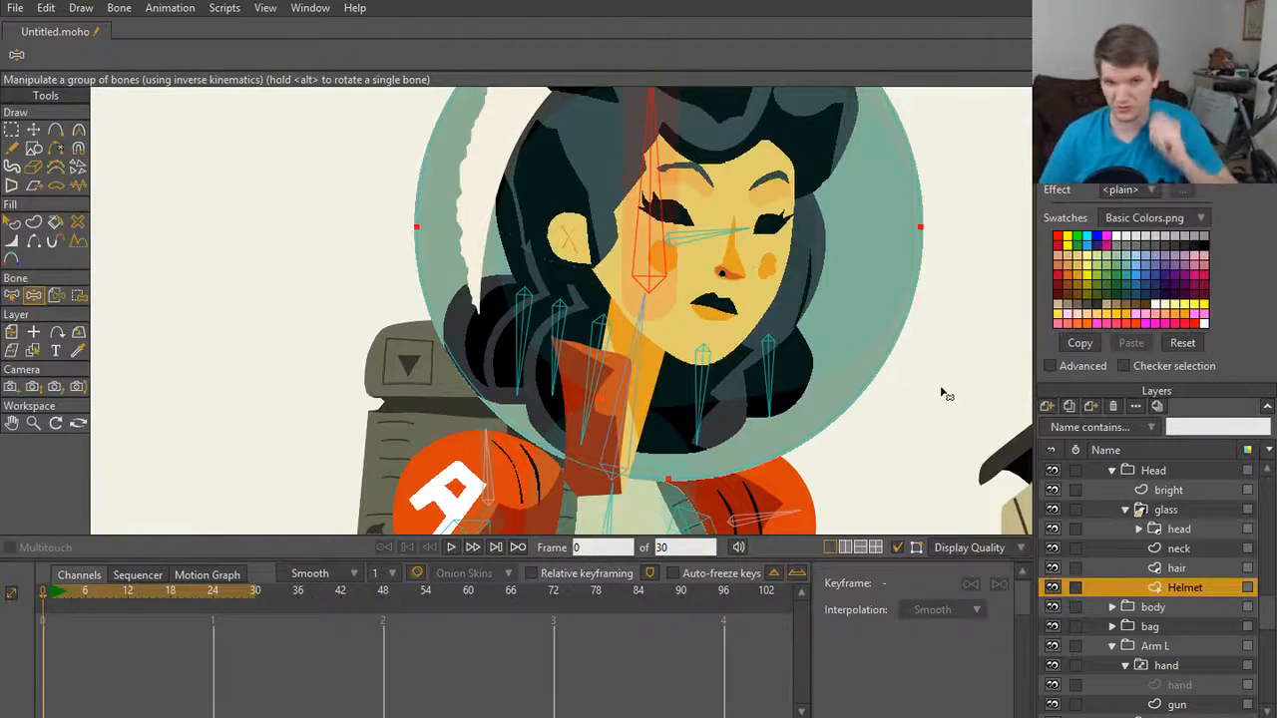
Step: Move the Helmet circle away from the head and back to test its mask, and undo the move
{"action": "scroll", "coordinate": [894, 346], "scroll_direction": "down", "scroll_amount": 2}
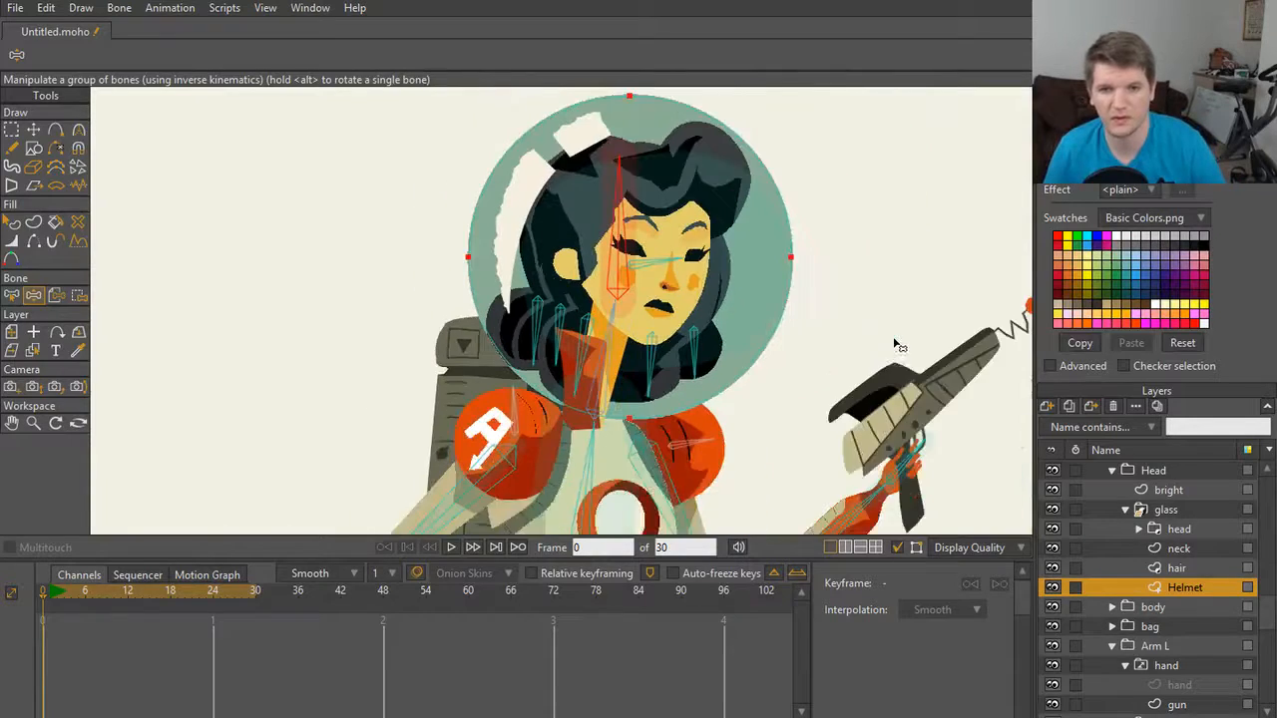
{"action": "scroll", "coordinate": [854, 343], "scroll_direction": "up", "scroll_amount": 1}
{"action": "scroll", "coordinate": [780, 305], "scroll_direction": "down", "scroll_amount": 1}
{"action": "key", "text": "t"}
{"action": "left_click_drag", "start_coordinate": [722, 281], "coordinate": [337, 257]}
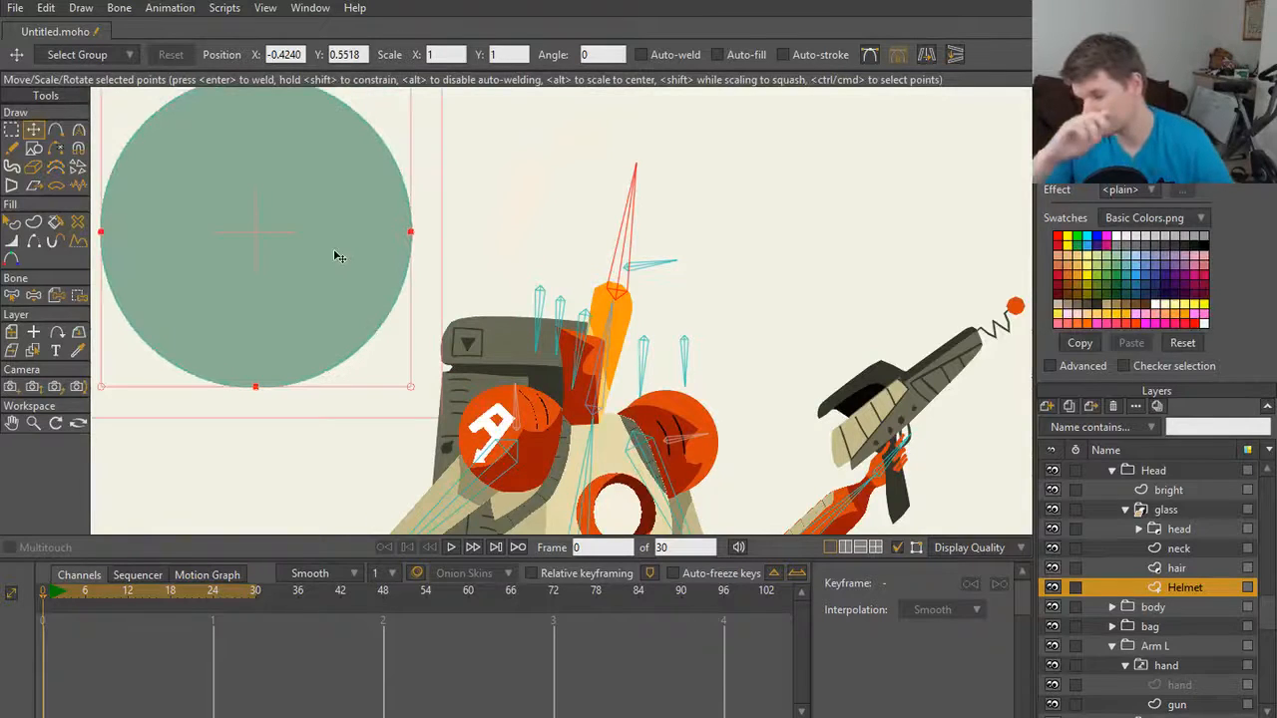
{"action": "left_click_drag", "start_coordinate": [329, 268], "coordinate": [701, 296]}
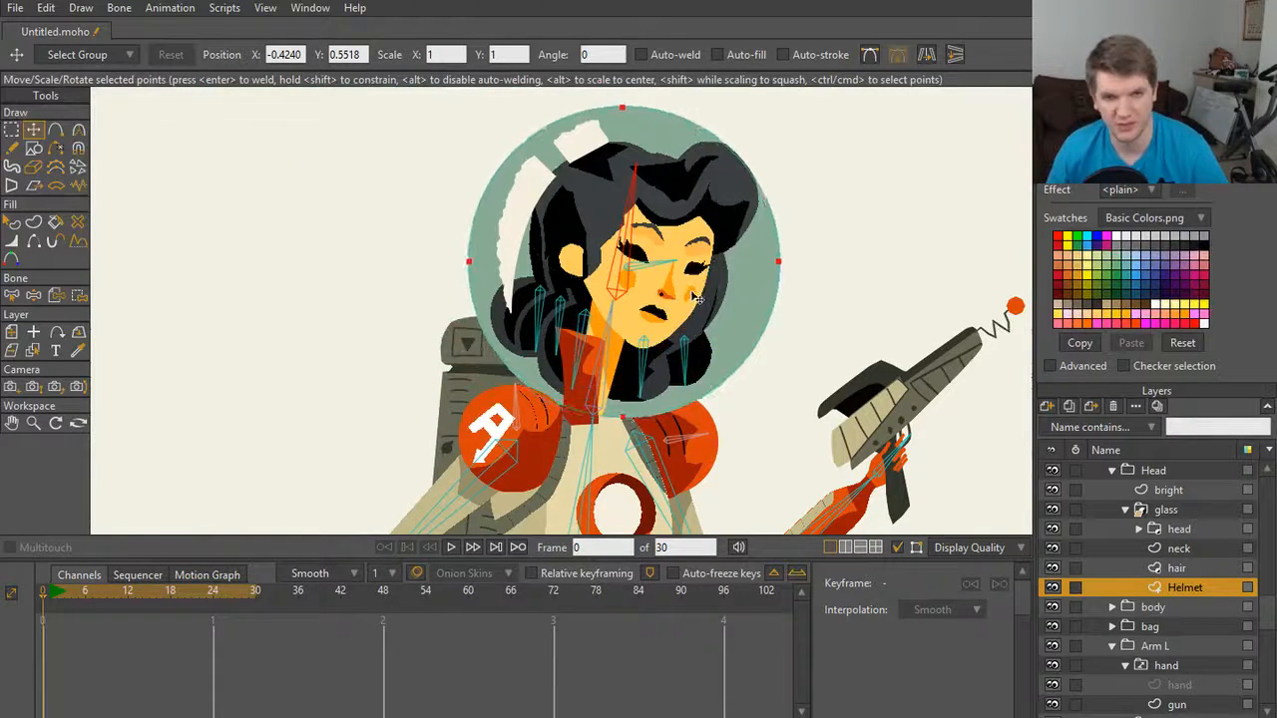
{"action": "key", "text": "ctrl+z"}
{"action": "key", "text": "ctrl+shift+z"}
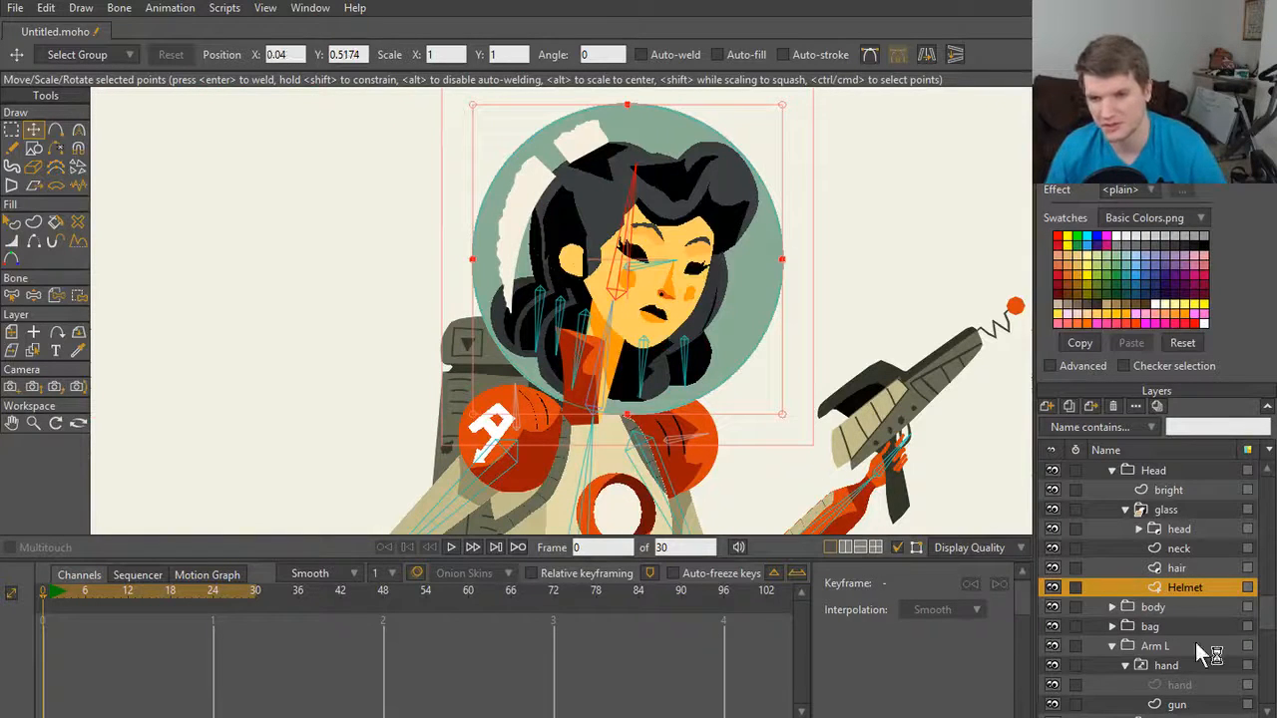
Step: Review the Helmet layer's masking mode, keeping it at Add to mask
{"action": "right_click", "coordinate": [1195, 587]}
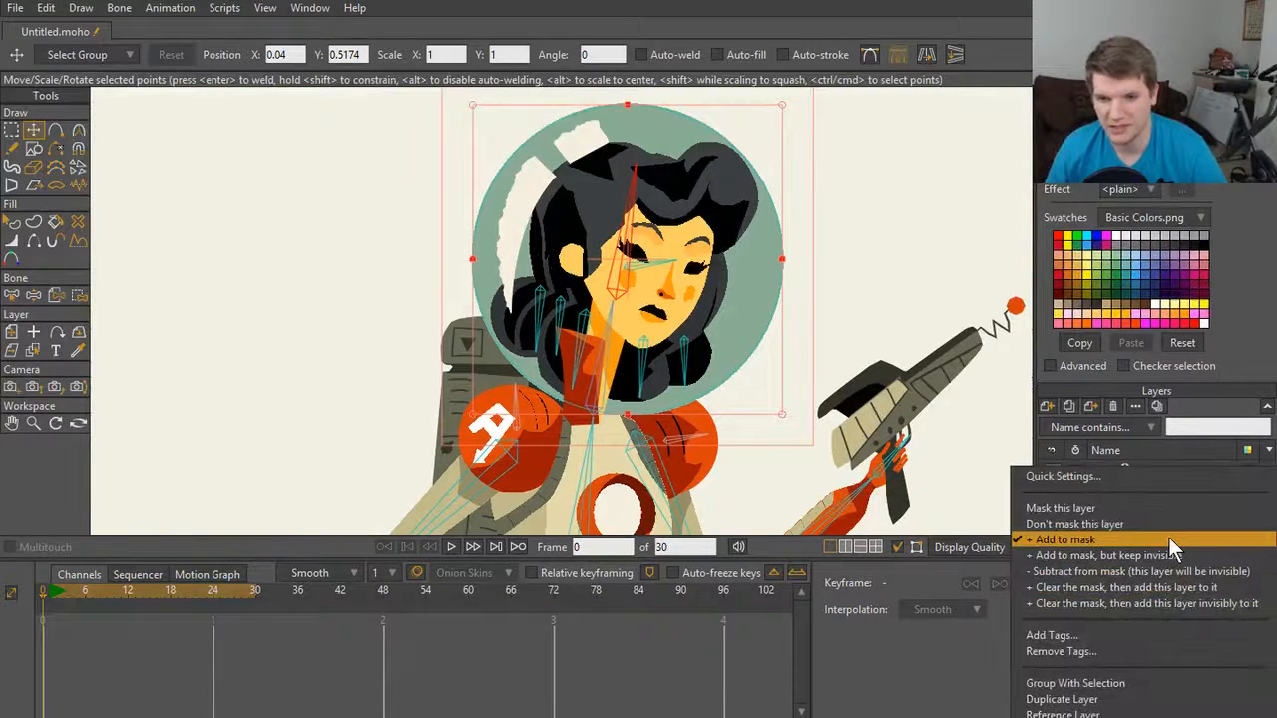
{"action": "left_click", "coordinate": [783, 537]}
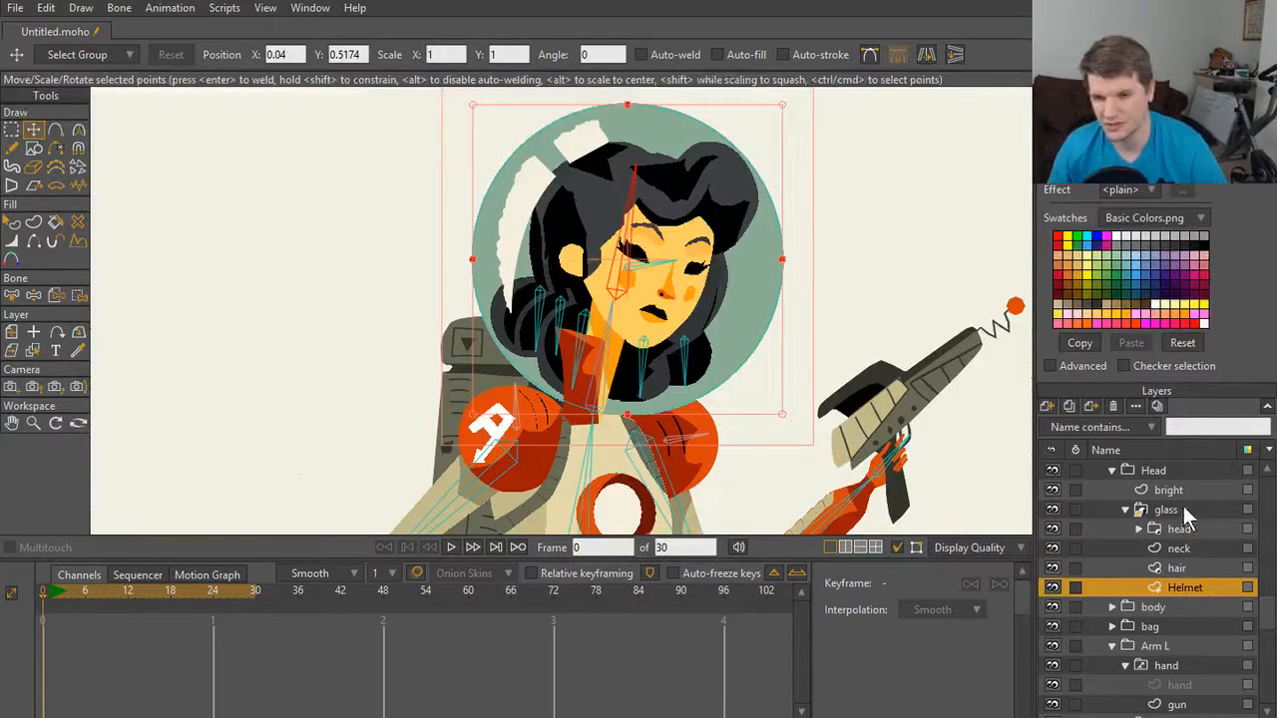
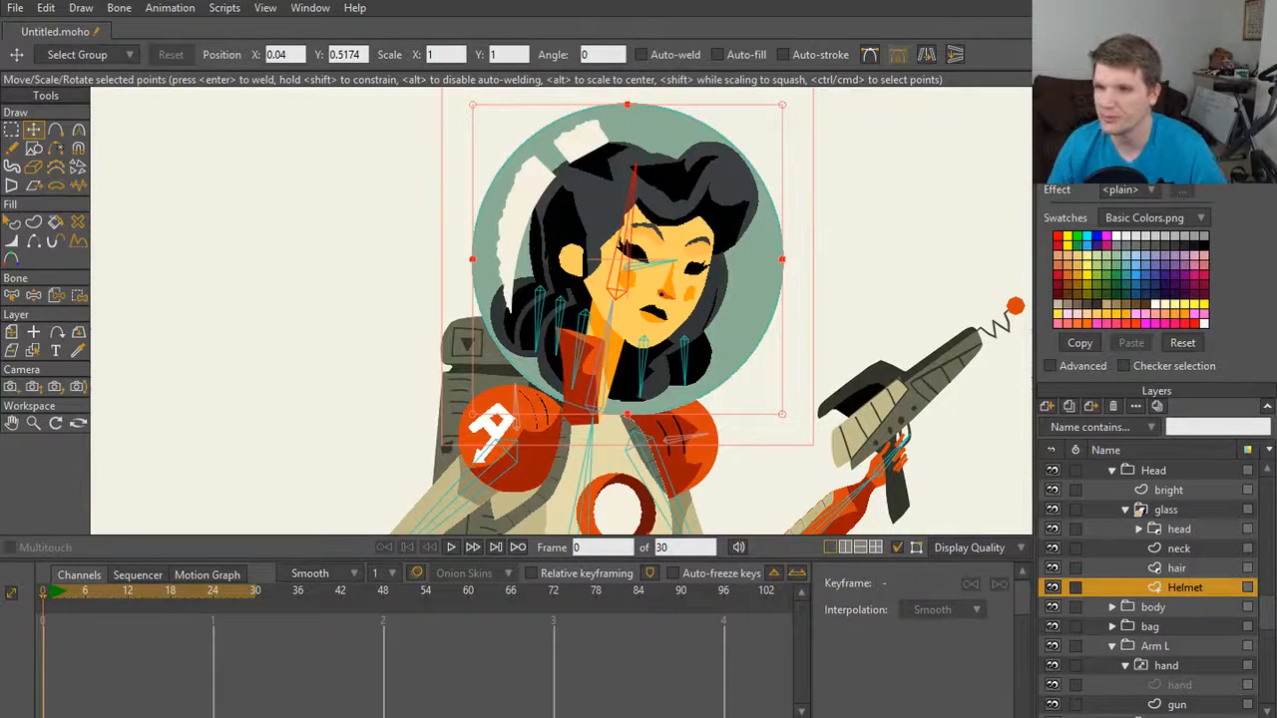
Step: Bend the upper torso bone with Manipulate Bones and examine how the abdomen artwork deforms up close
{"action": "scroll", "coordinate": [370, 448], "scroll_direction": "down", "scroll_amount": 4}
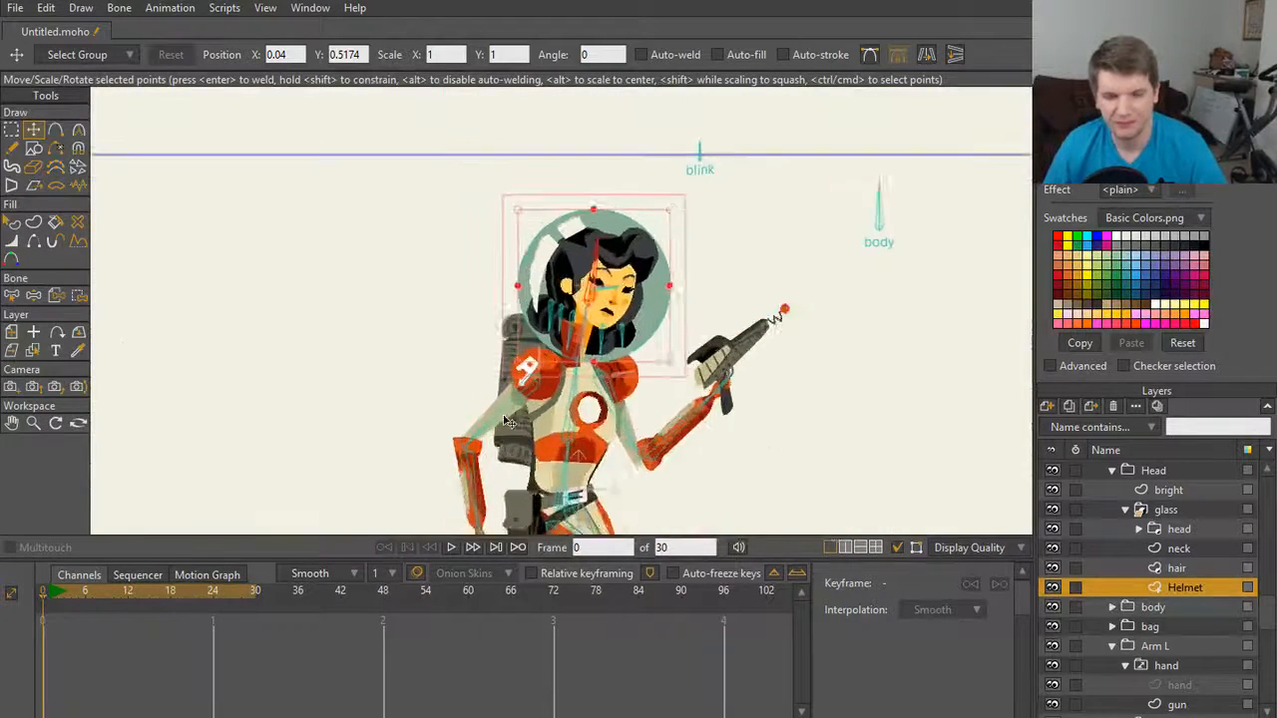
{"action": "scroll", "coordinate": [517, 421], "scroll_direction": "up", "scroll_amount": 4}
{"action": "scroll", "coordinate": [591, 327], "scroll_direction": "up", "scroll_amount": 3}
{"action": "scroll", "coordinate": [596, 459], "scroll_direction": "down", "scroll_amount": 3}
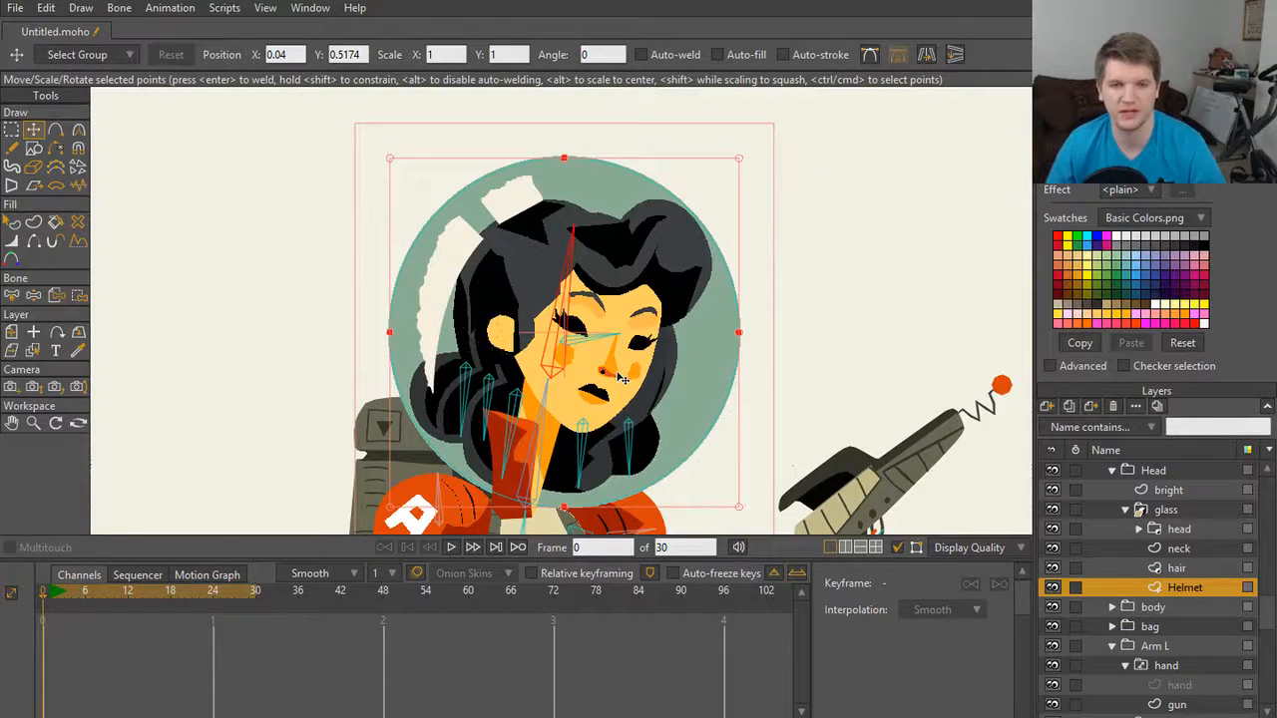
{"action": "scroll", "coordinate": [621, 378], "scroll_direction": "down", "scroll_amount": 2}
{"action": "left_click_drag", "start_coordinate": [619, 381], "coordinate": [644, 259]}
{"action": "scroll", "coordinate": [640, 336], "scroll_direction": "up", "scroll_amount": 5}
{"action": "left_click_drag", "start_coordinate": [639, 337], "coordinate": [627, 364]}
{"action": "scroll", "coordinate": [668, 268], "scroll_direction": "down", "scroll_amount": 3}
{"action": "scroll", "coordinate": [712, 337], "scroll_direction": "up", "scroll_amount": 3}
{"action": "key", "text": "z"}
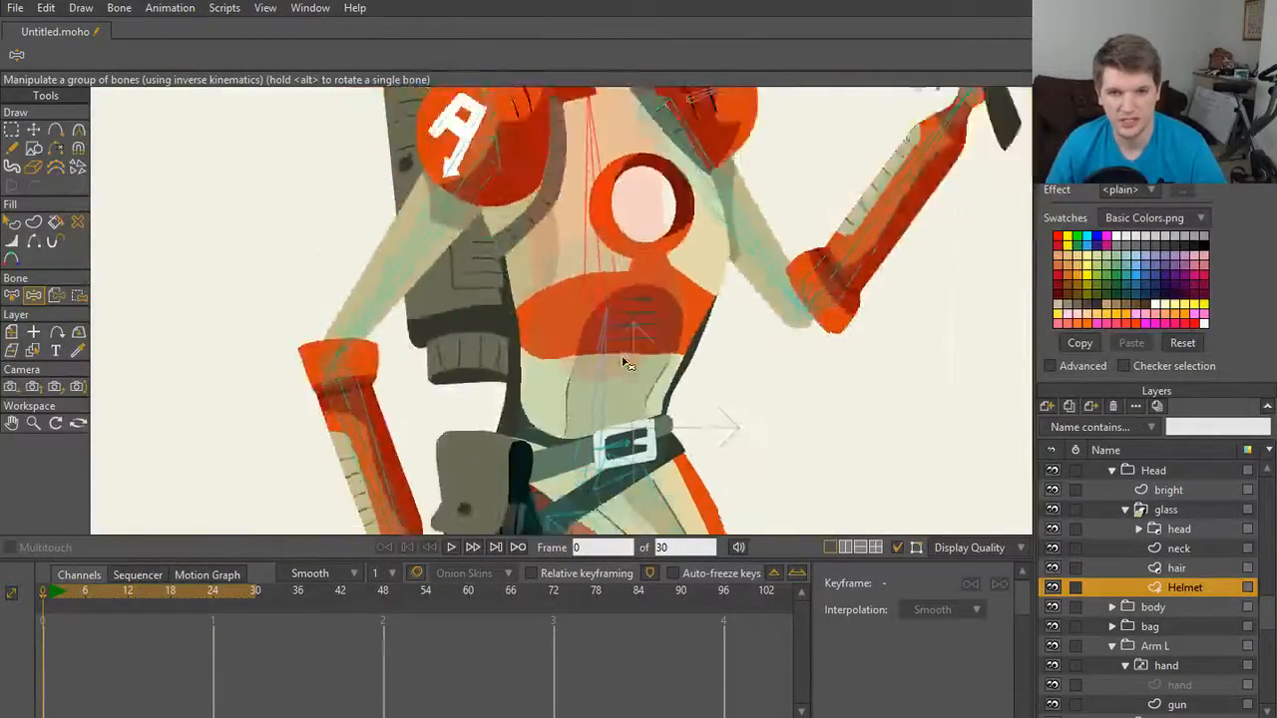
{"action": "scroll", "coordinate": [627, 364], "scroll_direction": "up", "scroll_amount": 5}
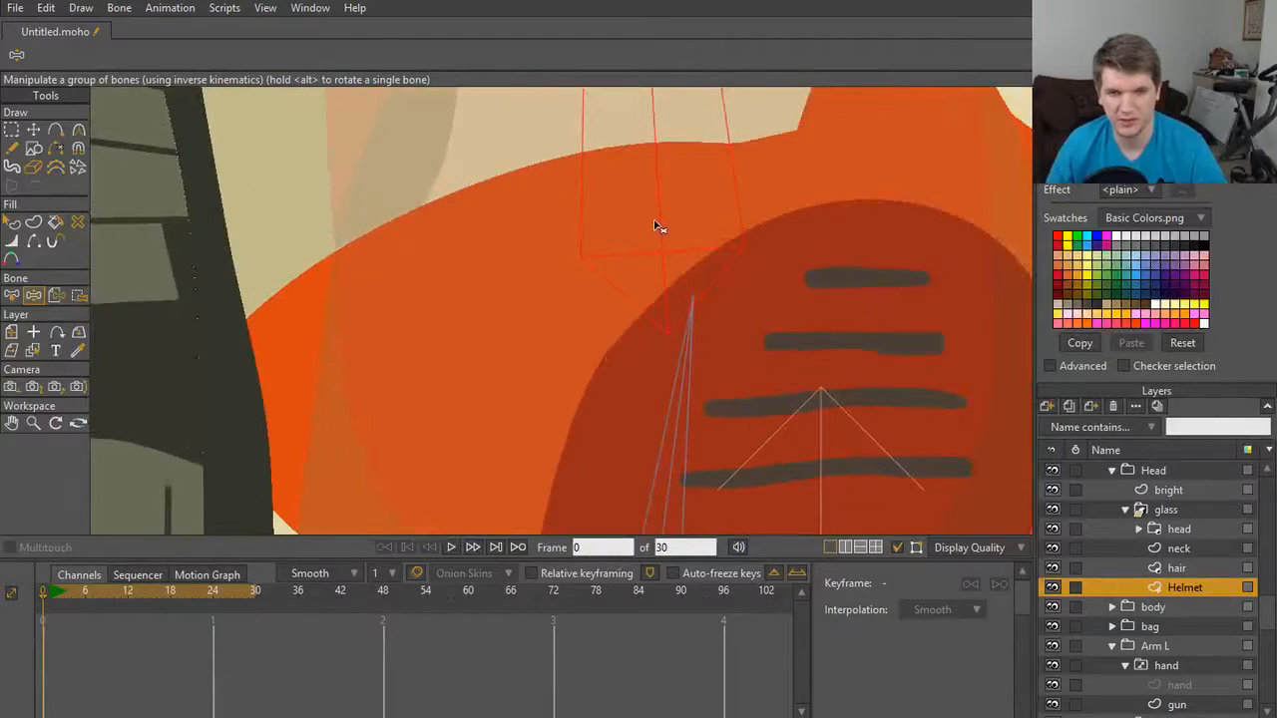
{"action": "left_click_drag", "start_coordinate": [659, 226], "coordinate": [804, 296]}
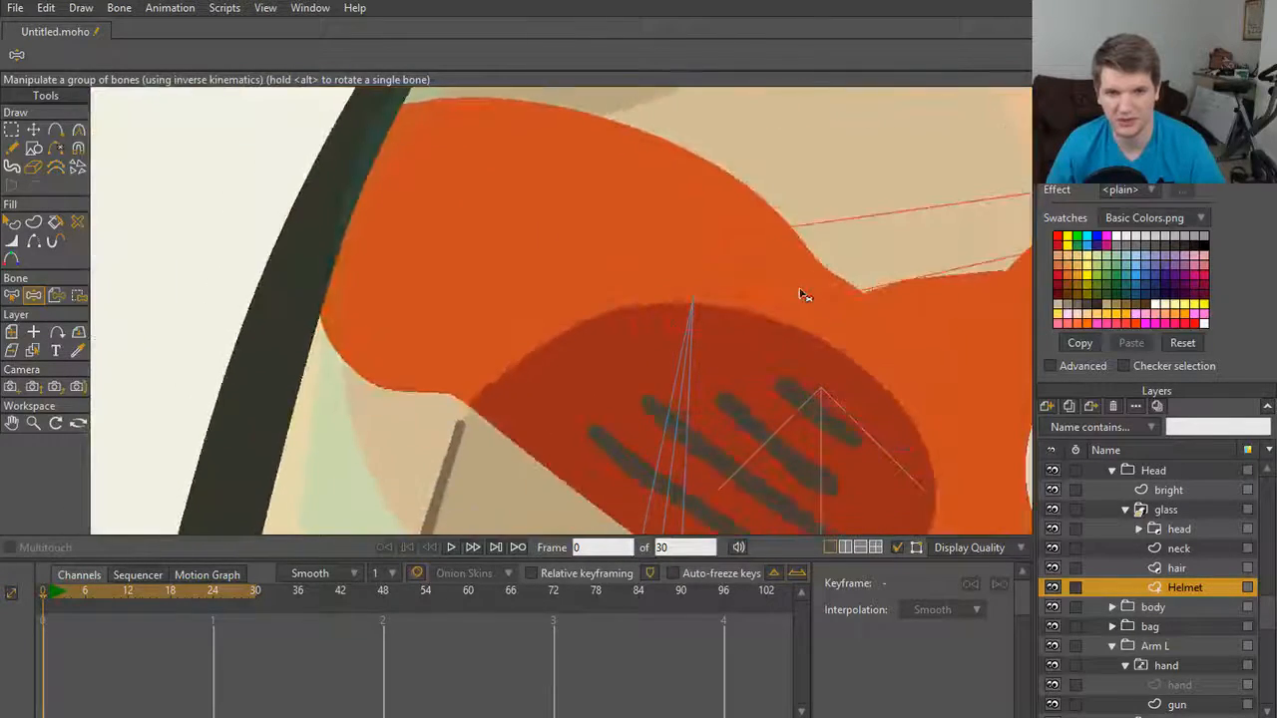
{"action": "scroll", "coordinate": [775, 370], "scroll_direction": "down", "scroll_amount": 5}
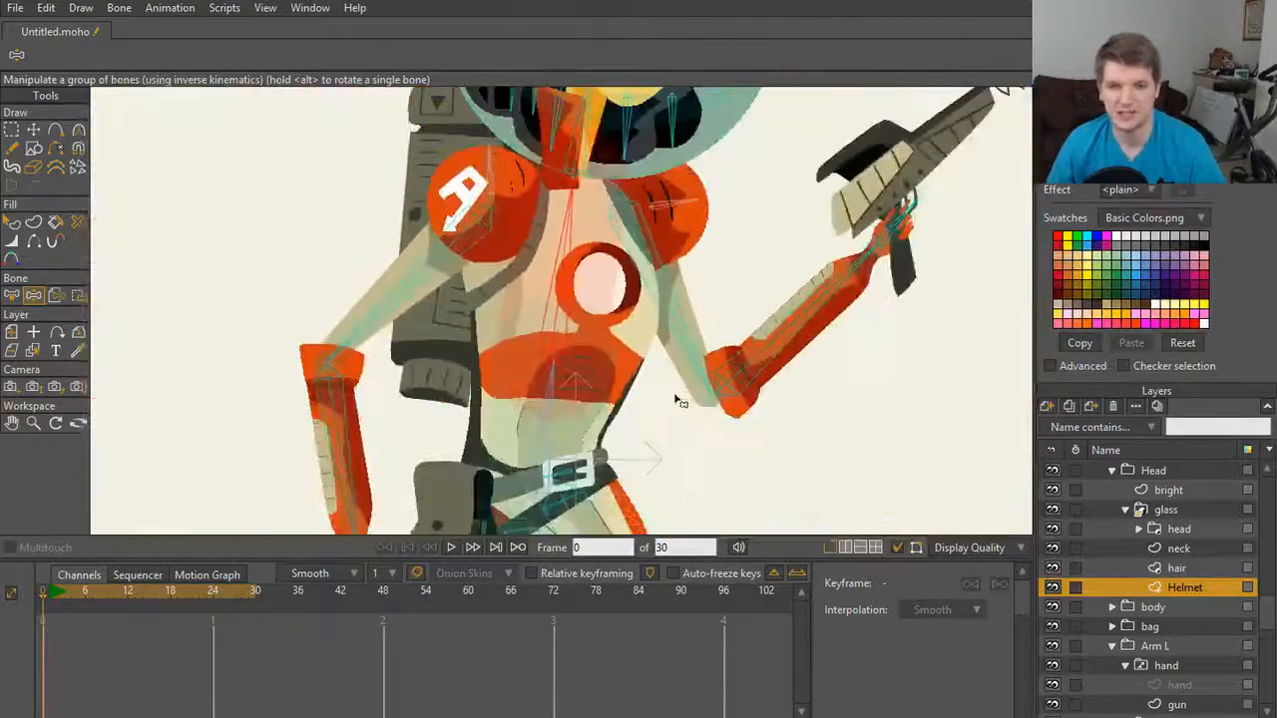
Step: Examine the rig's actions, preview the body action on its timeline, and return to the Mainline
{"action": "key", "text": "s"}
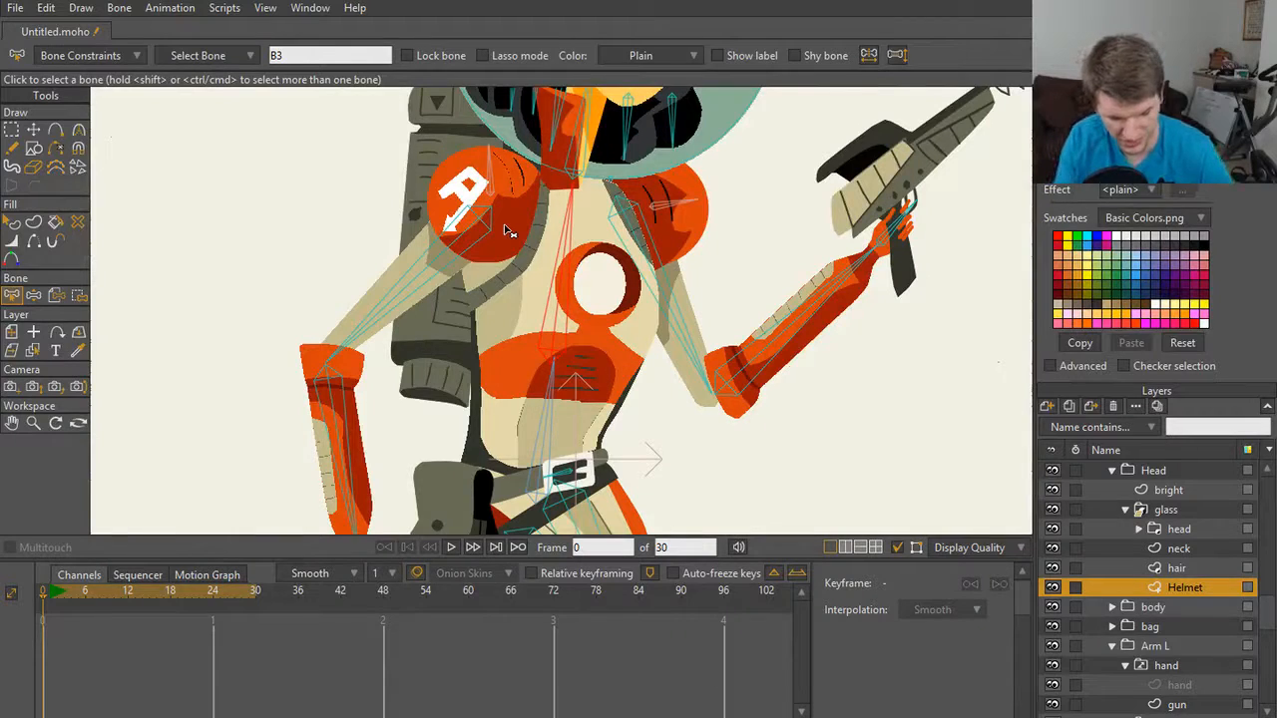
{"action": "key", "text": "ctrl+shift+a"}
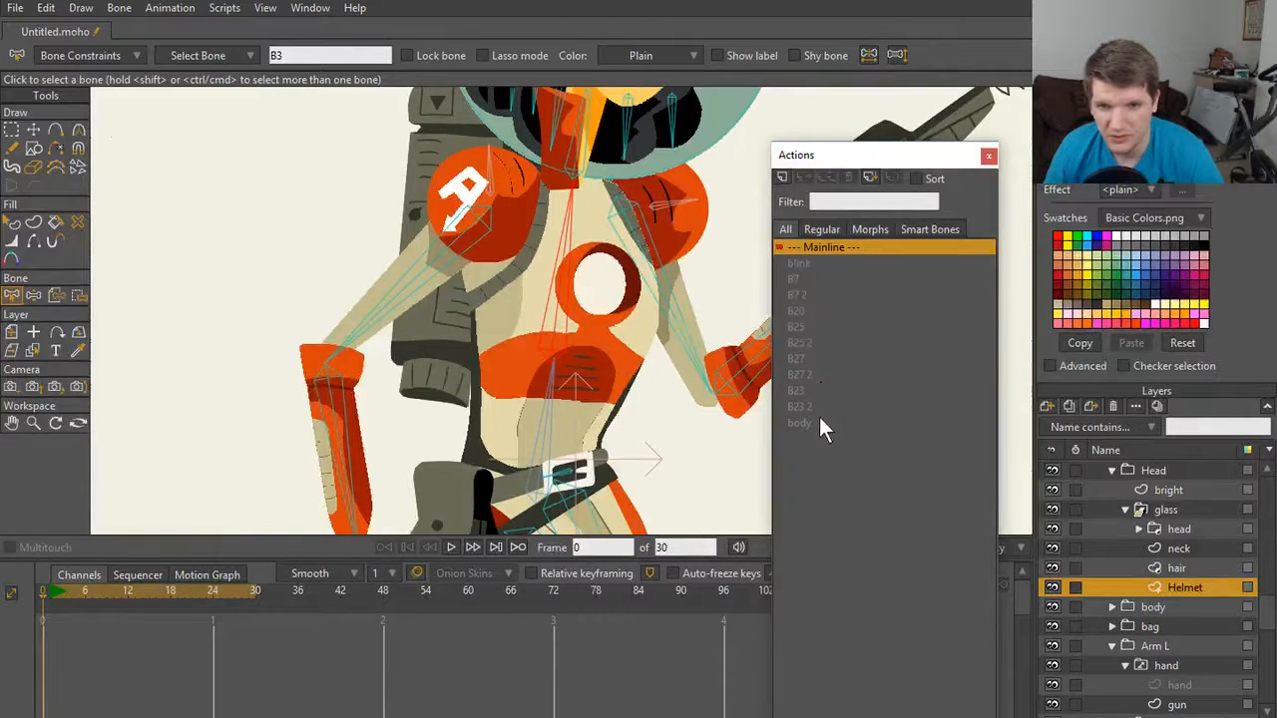
{"action": "left_click", "coordinate": [987, 156]}
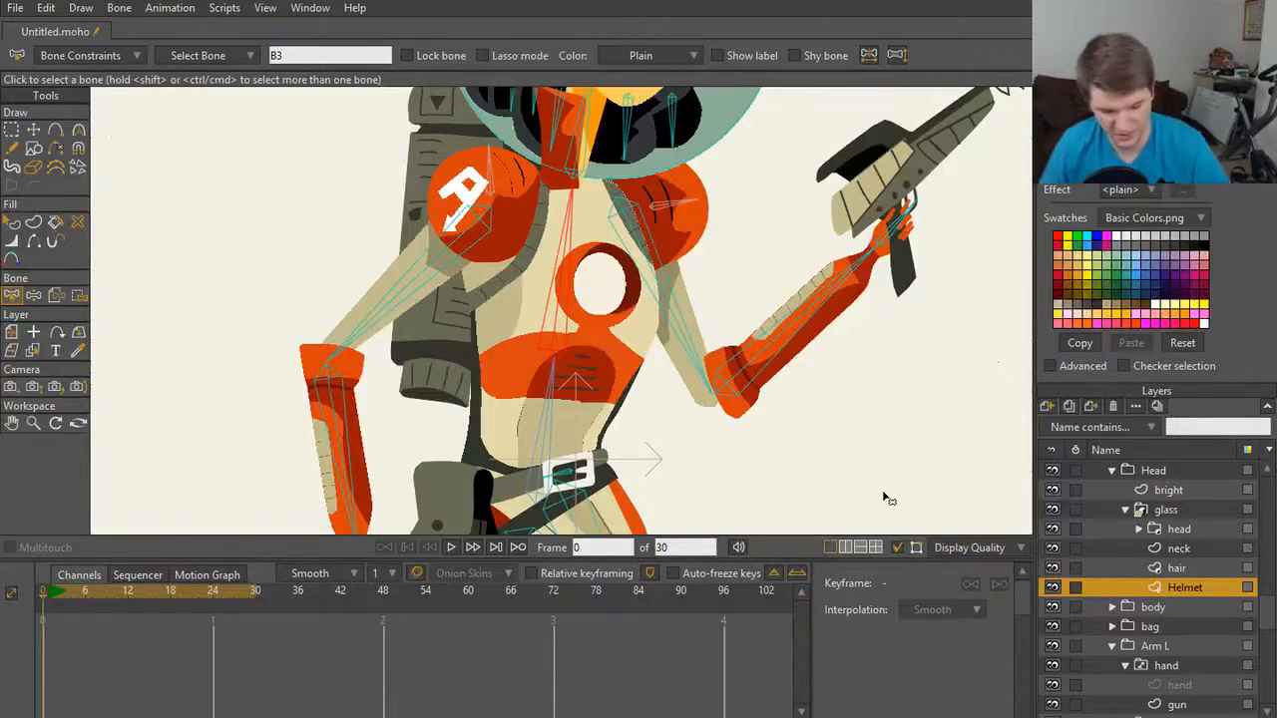
{"action": "key", "text": "ctrl+shift+a"}
{"action": "double_click", "coordinate": [803, 424]}
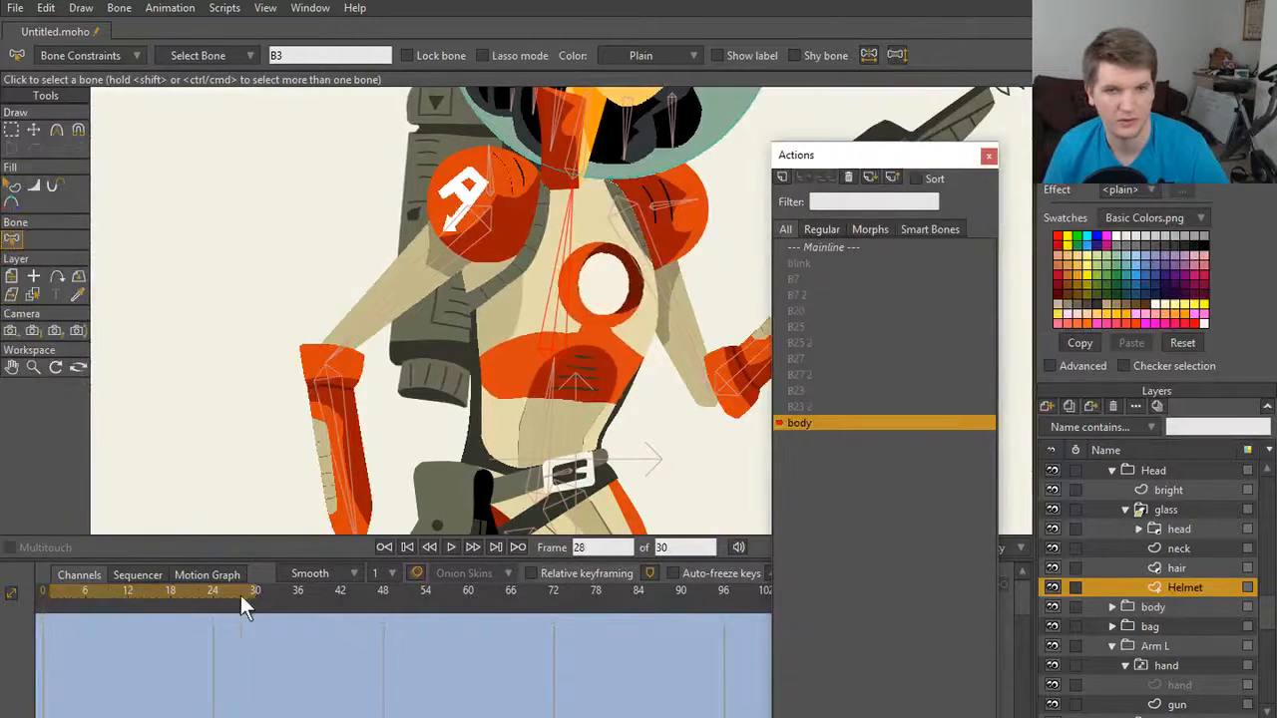
{"action": "double_click", "coordinate": [847, 248]}
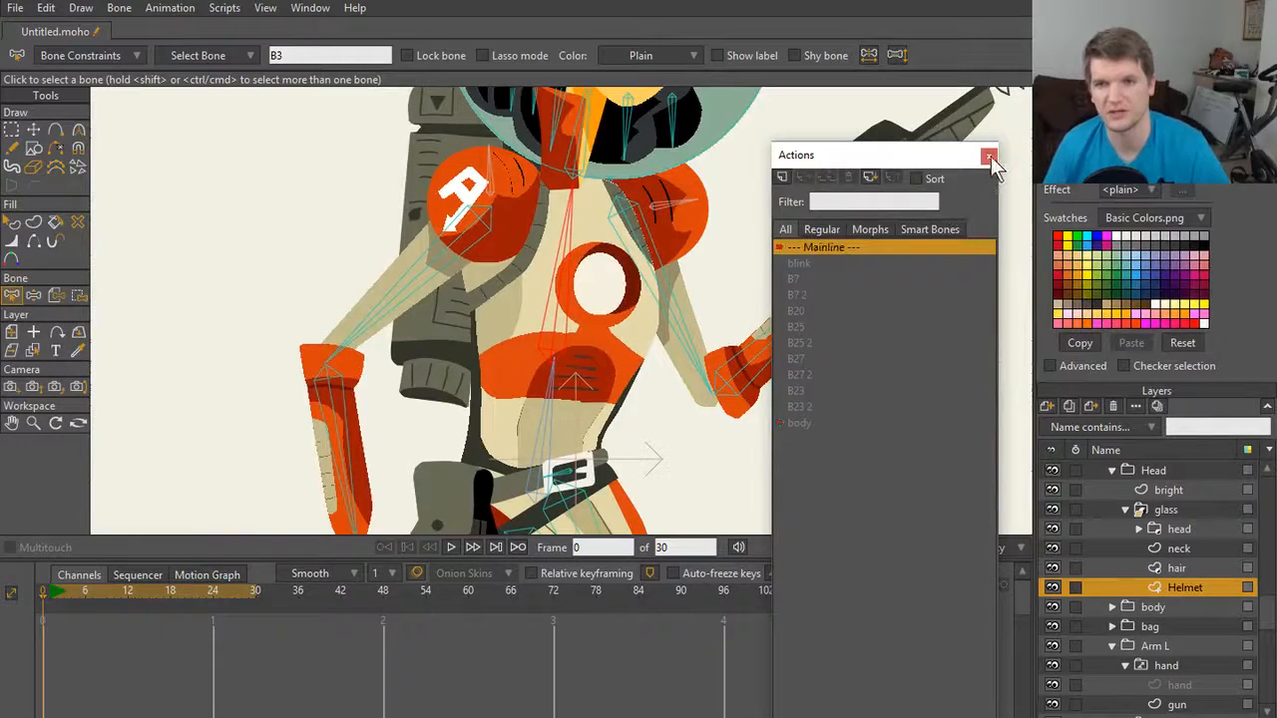
{"action": "left_click", "coordinate": [988, 155]}
Step: Test bending the upper torso bone sideways with Manipulate Bones up close, and undo the bend
{"action": "scroll", "coordinate": [557, 380], "scroll_direction": "up", "scroll_amount": 2}
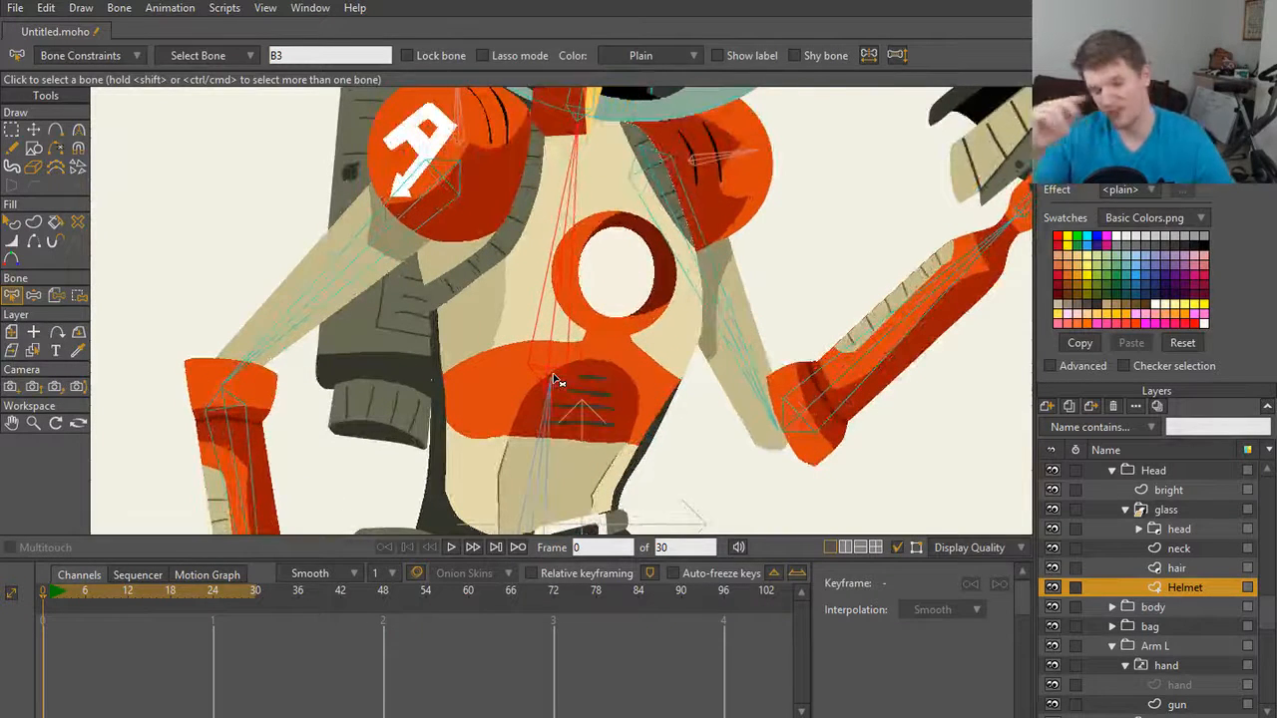
{"action": "key", "text": "z"}
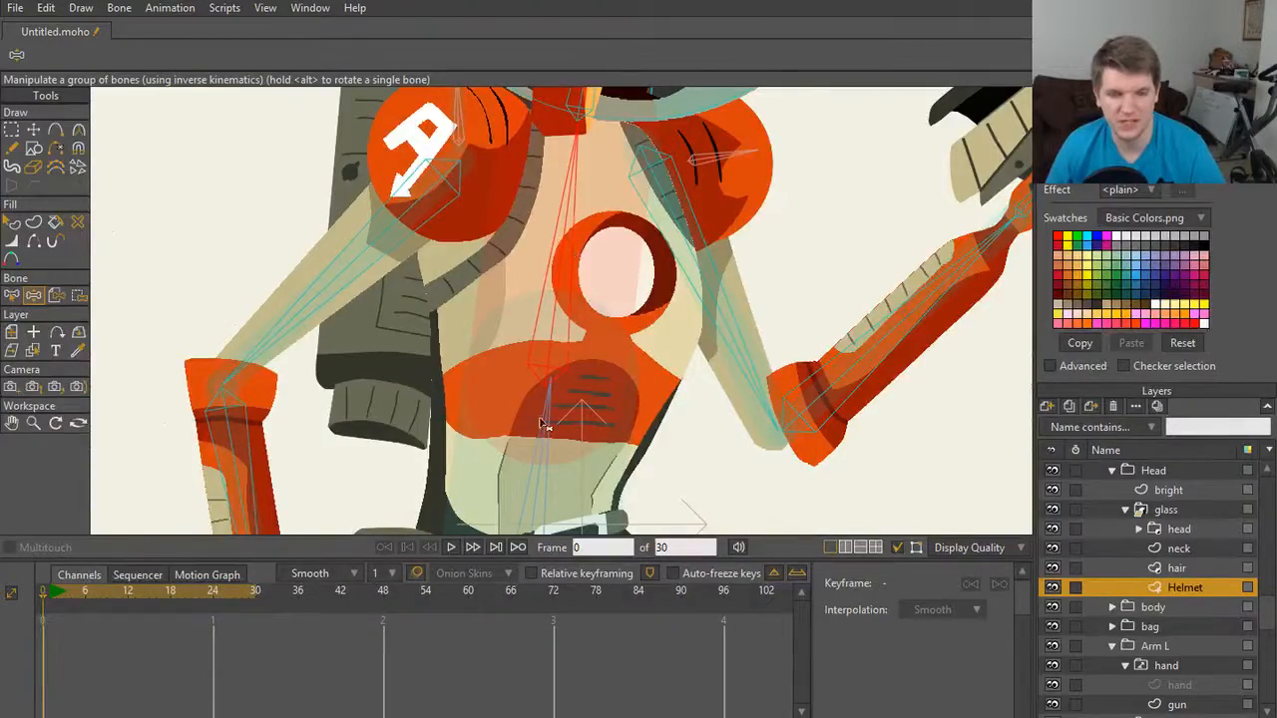
{"action": "left_click_drag", "start_coordinate": [555, 284], "coordinate": [627, 332]}
{"action": "scroll", "coordinate": [727, 344], "scroll_direction": "down", "scroll_amount": 2}
{"action": "key", "text": "ctrl+z"}
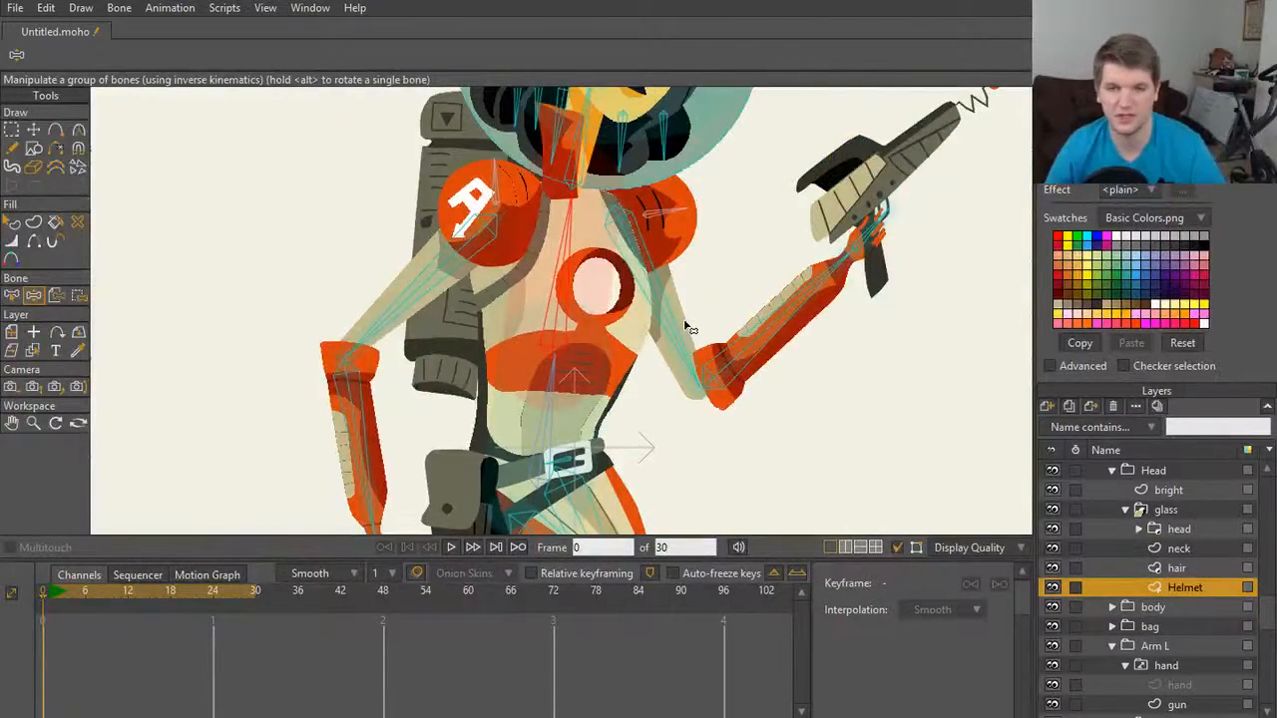
Step: Fold the upper torso bone far forward with Manipulate Bones and examine how the whole figure follows
{"action": "scroll", "coordinate": [620, 285], "scroll_direction": "down", "scroll_amount": 2}
{"action": "left_click_drag", "start_coordinate": [613, 280], "coordinate": [599, 382]}
{"action": "scroll", "coordinate": [599, 383], "scroll_direction": "up", "scroll_amount": 1}
{"action": "scroll", "coordinate": [593, 388], "scroll_direction": "down", "scroll_amount": 3}
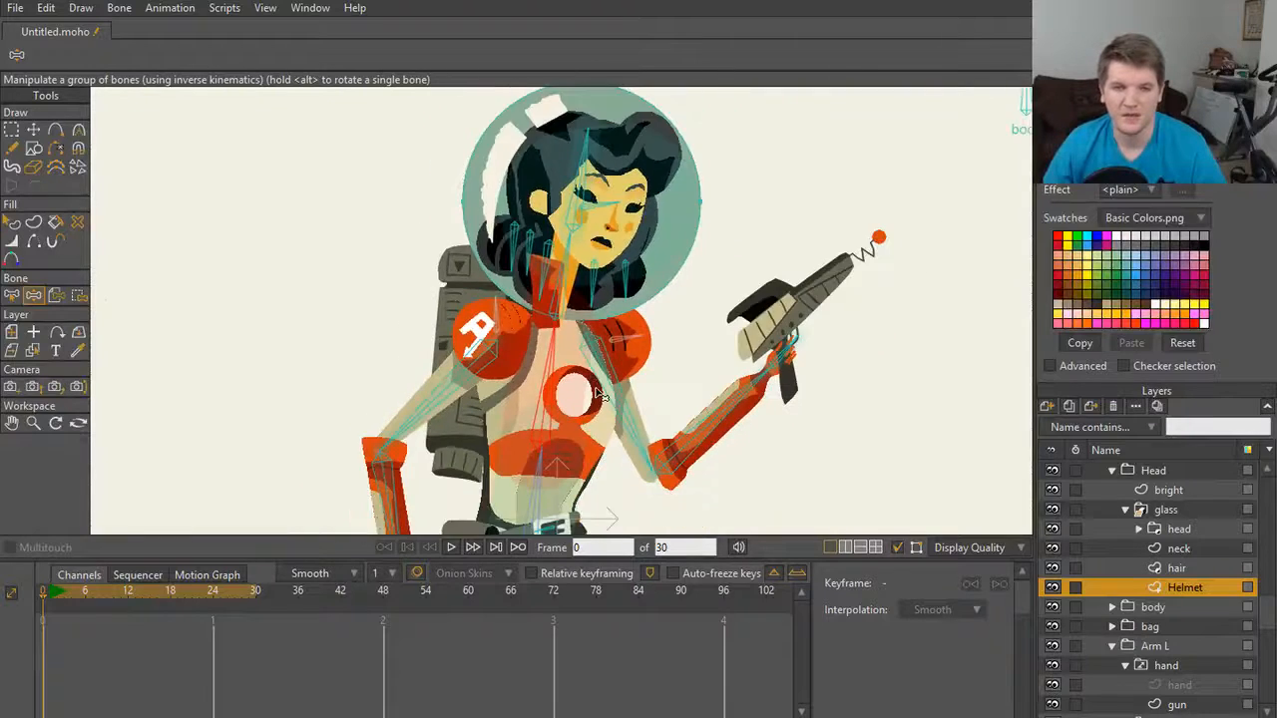
{"action": "scroll", "coordinate": [547, 365], "scroll_direction": "down", "scroll_amount": 3}
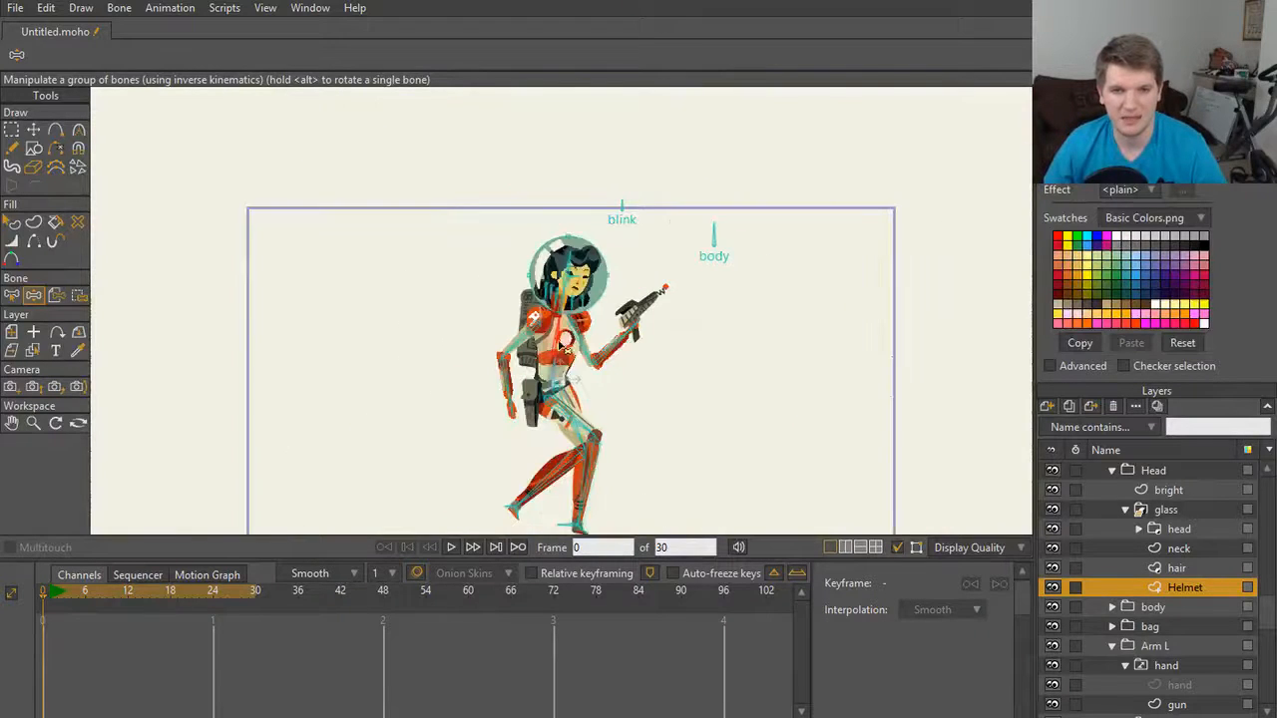
{"action": "left_click_drag", "start_coordinate": [555, 338], "coordinate": [604, 375]}
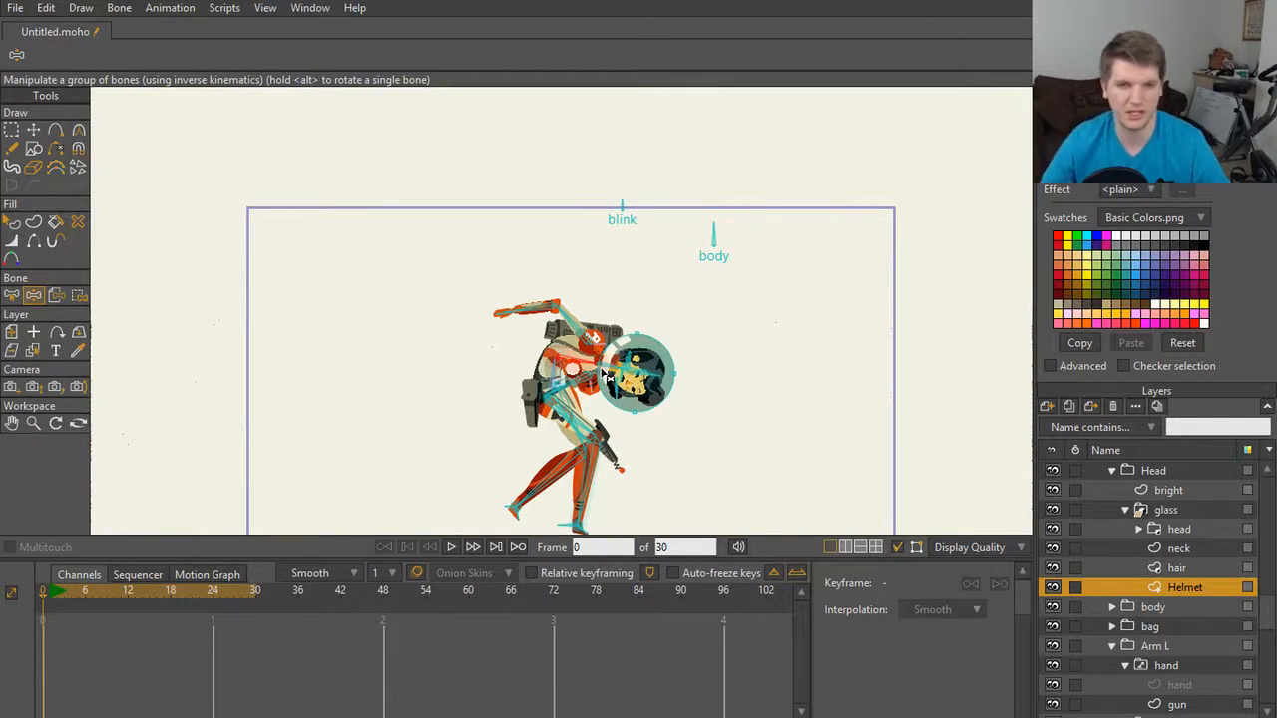
{"action": "scroll", "coordinate": [602, 373], "scroll_direction": "up", "scroll_amount": 4}
{"action": "left_click_drag", "start_coordinate": [604, 439], "coordinate": [579, 312]}
{"action": "scroll", "coordinate": [576, 313], "scroll_direction": "down", "scroll_amount": 4}
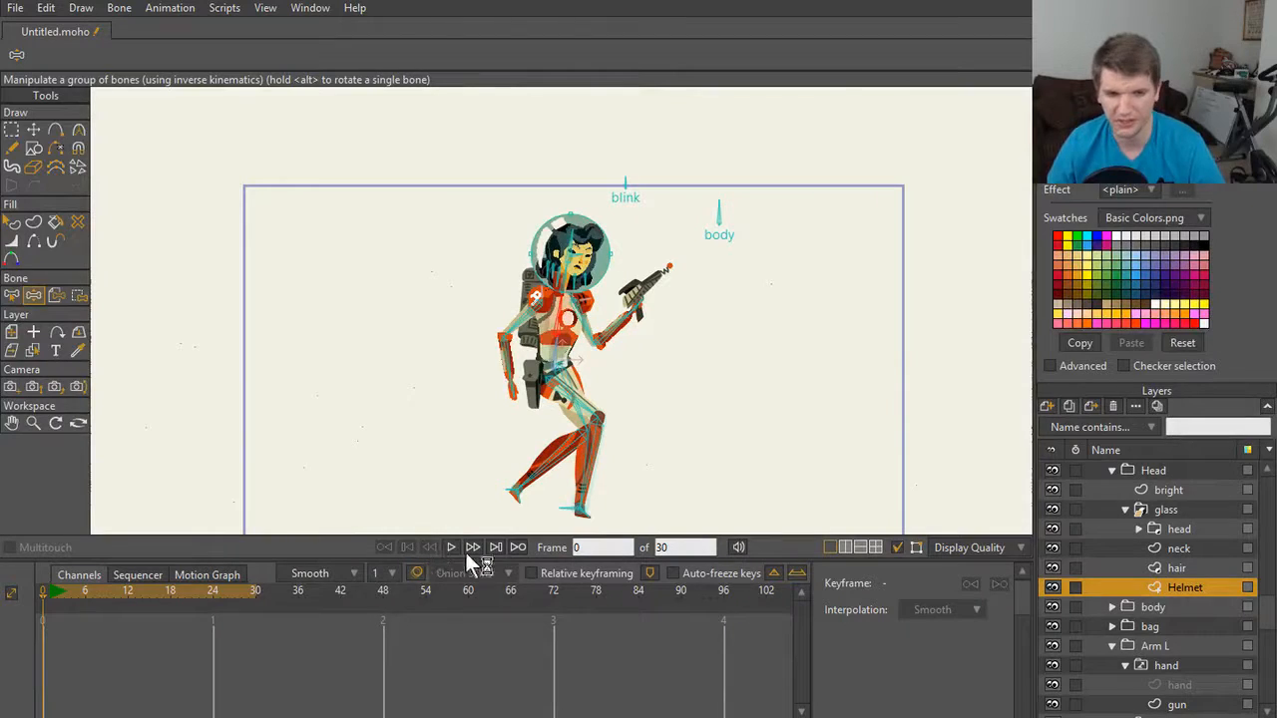
Step: Test a small bend of the lower torso bone with Manipulate Bones, and undo it
{"action": "key", "text": "g"}
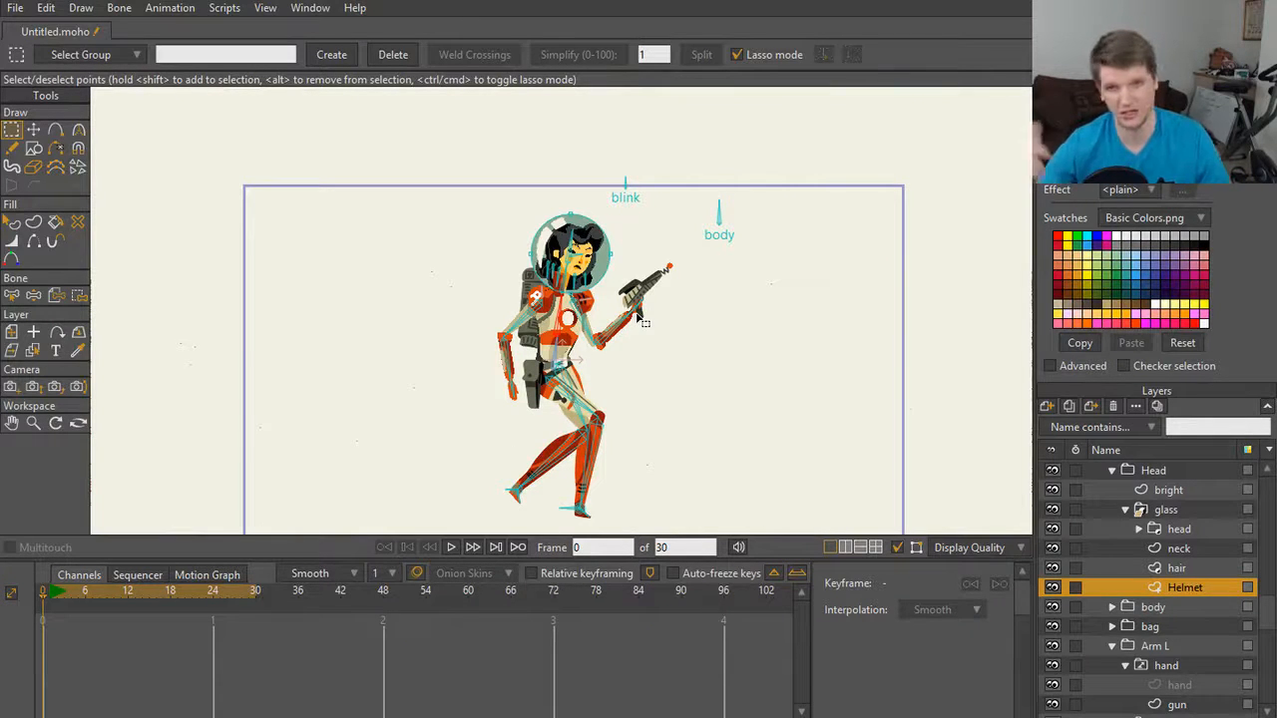
{"action": "scroll", "coordinate": [643, 321], "scroll_direction": "up", "scroll_amount": 3}
{"action": "scroll", "coordinate": [593, 383], "scroll_direction": "down", "scroll_amount": 1}
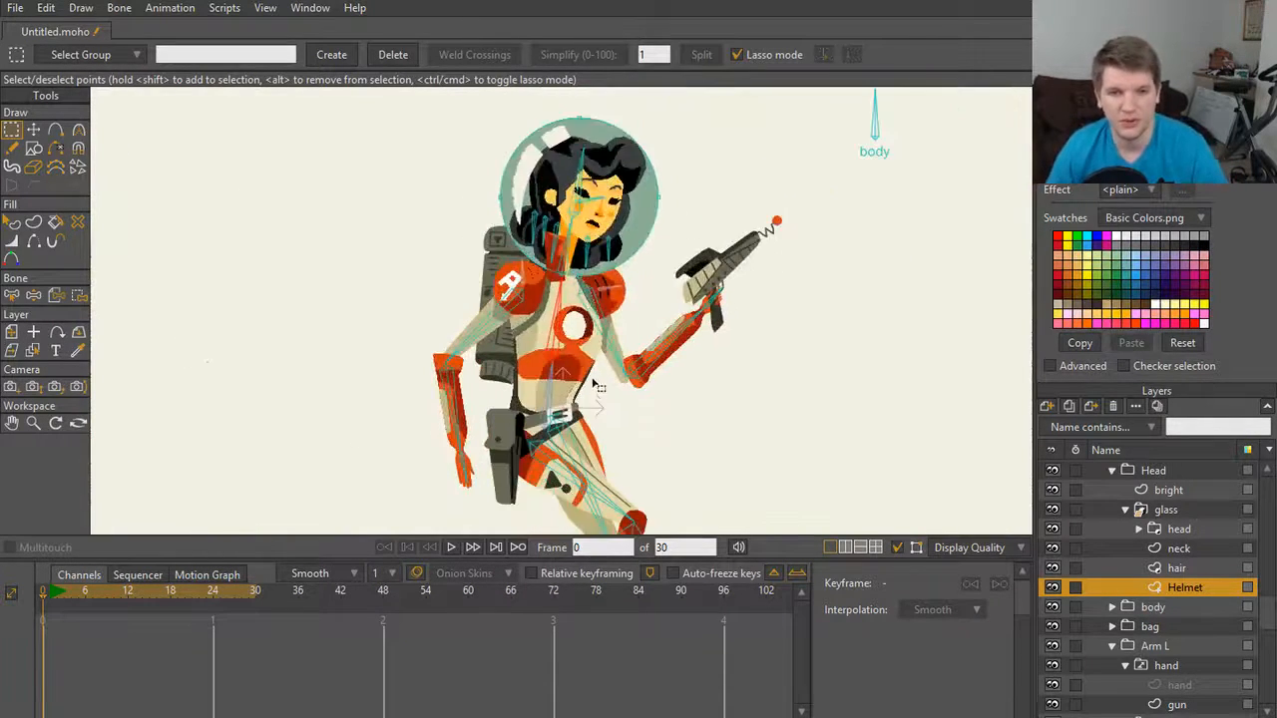
{"action": "key", "text": "z"}
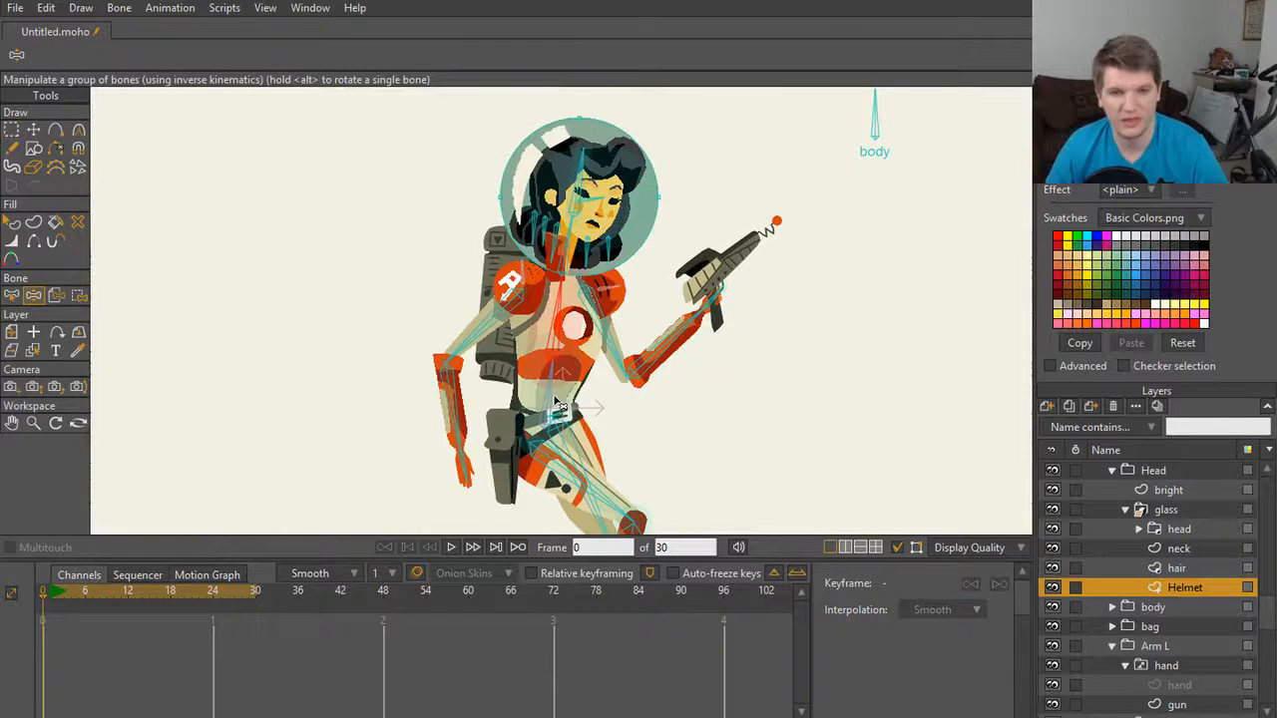
{"action": "left_click_drag", "start_coordinate": [555, 399], "coordinate": [558, 386]}
{"action": "key", "text": "ctrl+z"}
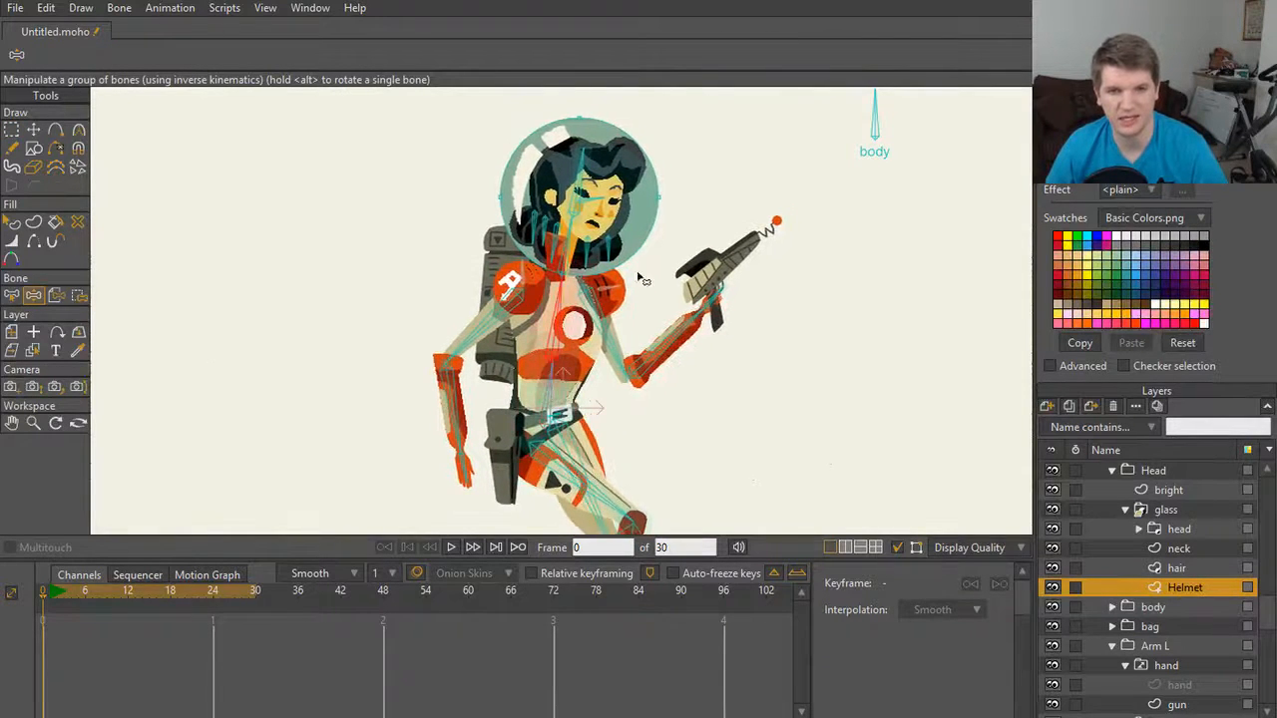
Step: Bend the torso bones forward again to check the waist deformation at closer range
{"action": "scroll", "coordinate": [594, 294], "scroll_direction": "down", "scroll_amount": 3}
{"action": "scroll", "coordinate": [580, 313], "scroll_direction": "up", "scroll_amount": 4}
{"action": "left_click_drag", "start_coordinate": [554, 327], "coordinate": [632, 389]}
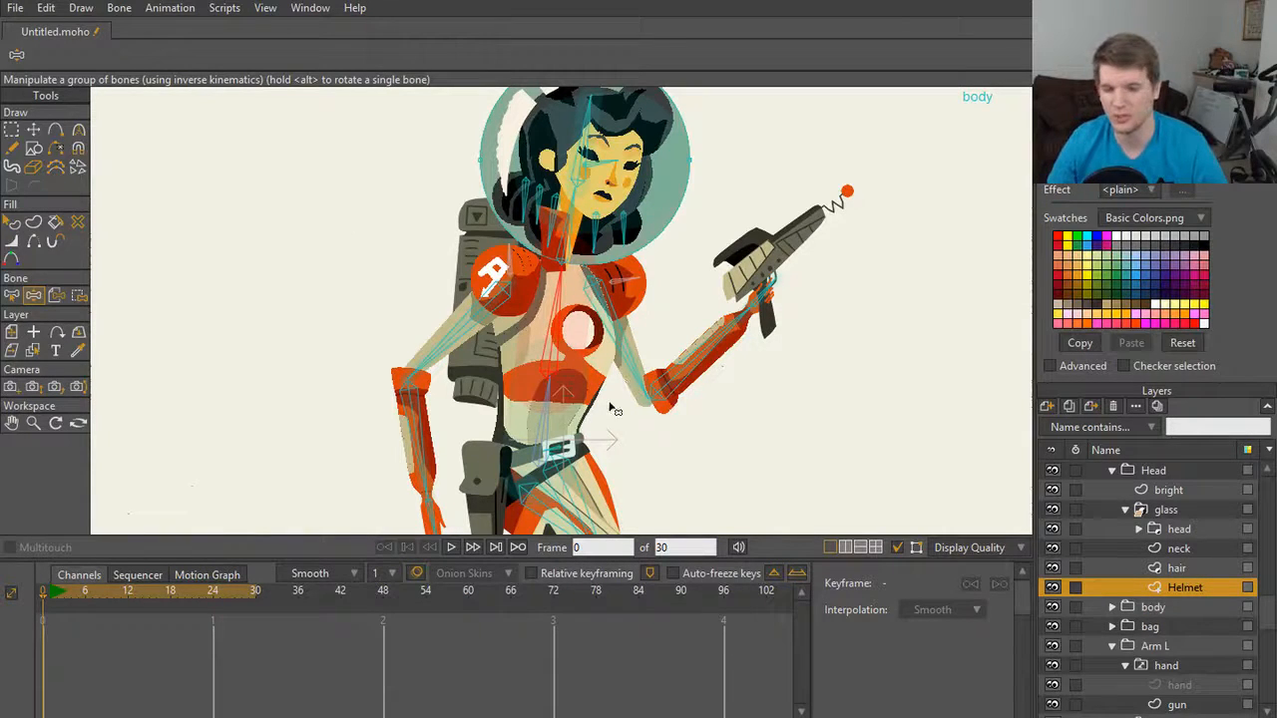
{"action": "scroll", "coordinate": [559, 254], "scroll_direction": "down", "scroll_amount": 3}
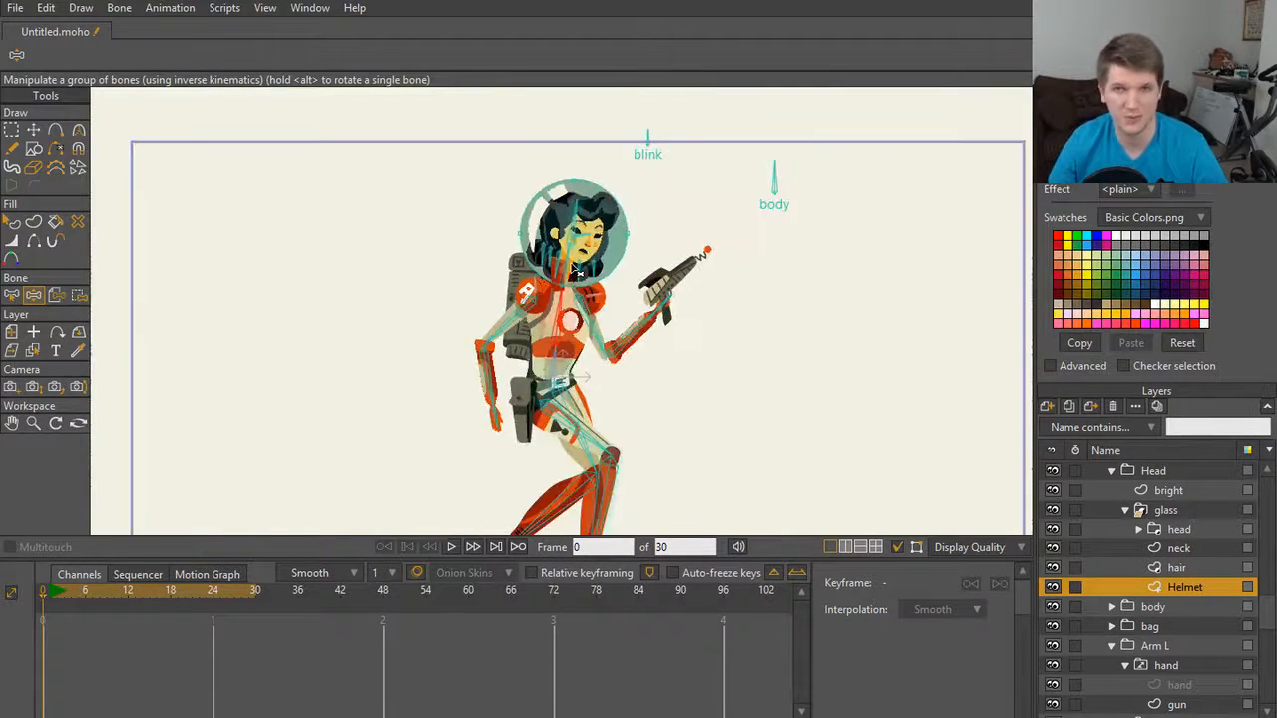
{"action": "left_click_drag", "start_coordinate": [577, 273], "coordinate": [601, 173]}
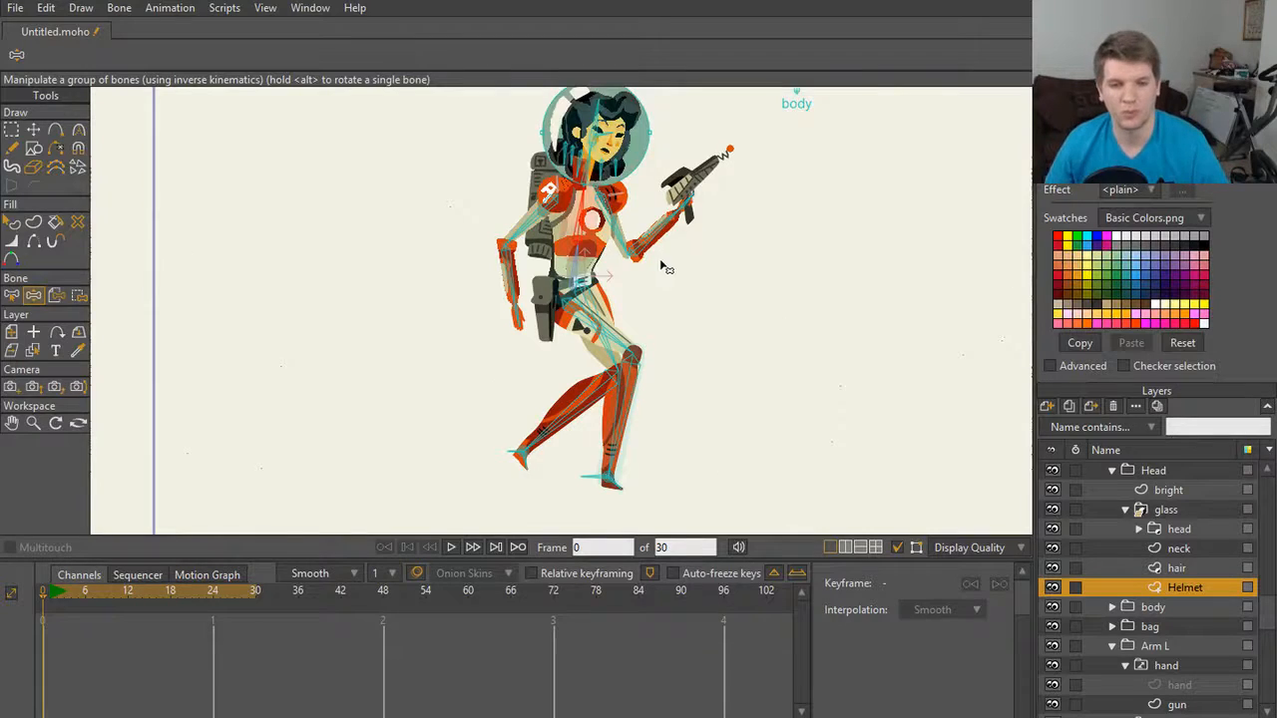
{"action": "scroll", "coordinate": [668, 267], "scroll_direction": "down", "scroll_amount": 2}
{"action": "left_click_drag", "start_coordinate": [678, 276], "coordinate": [676, 311]}
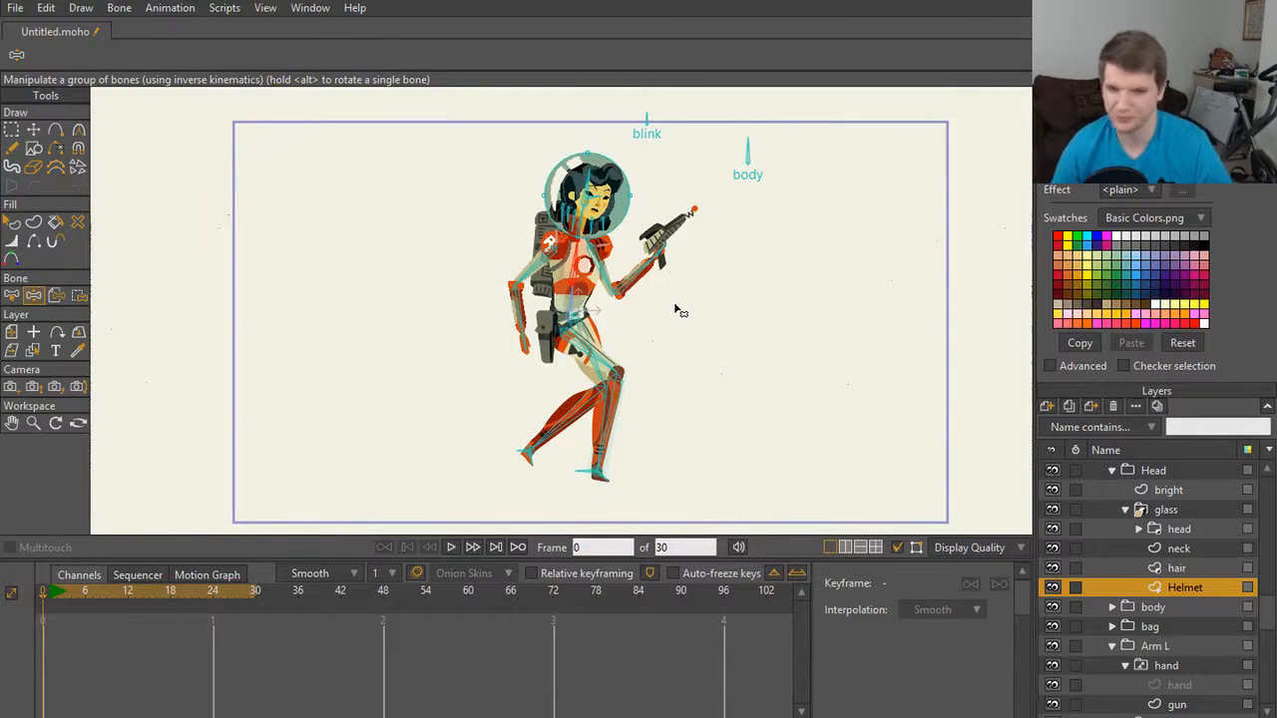
{"action": "scroll", "coordinate": [675, 312], "scroll_direction": "up", "scroll_amount": 1}
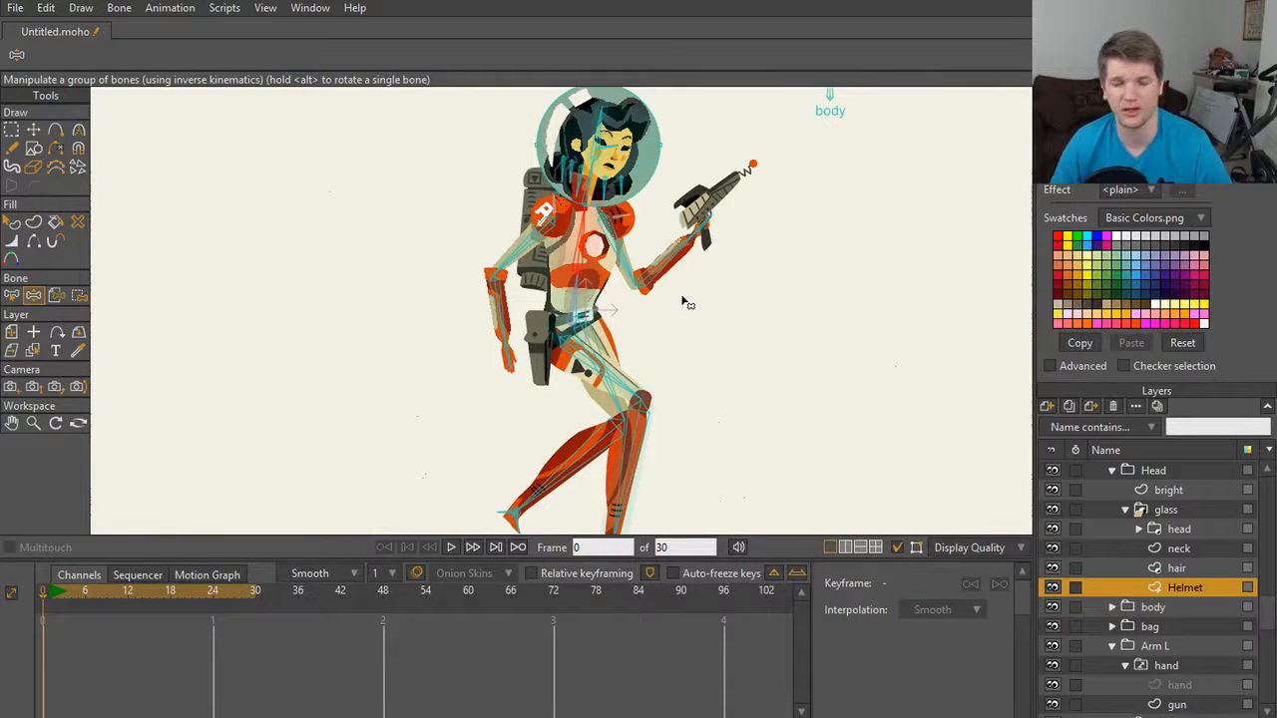
{"action": "scroll", "coordinate": [740, 309], "scroll_direction": "down", "scroll_amount": 2}
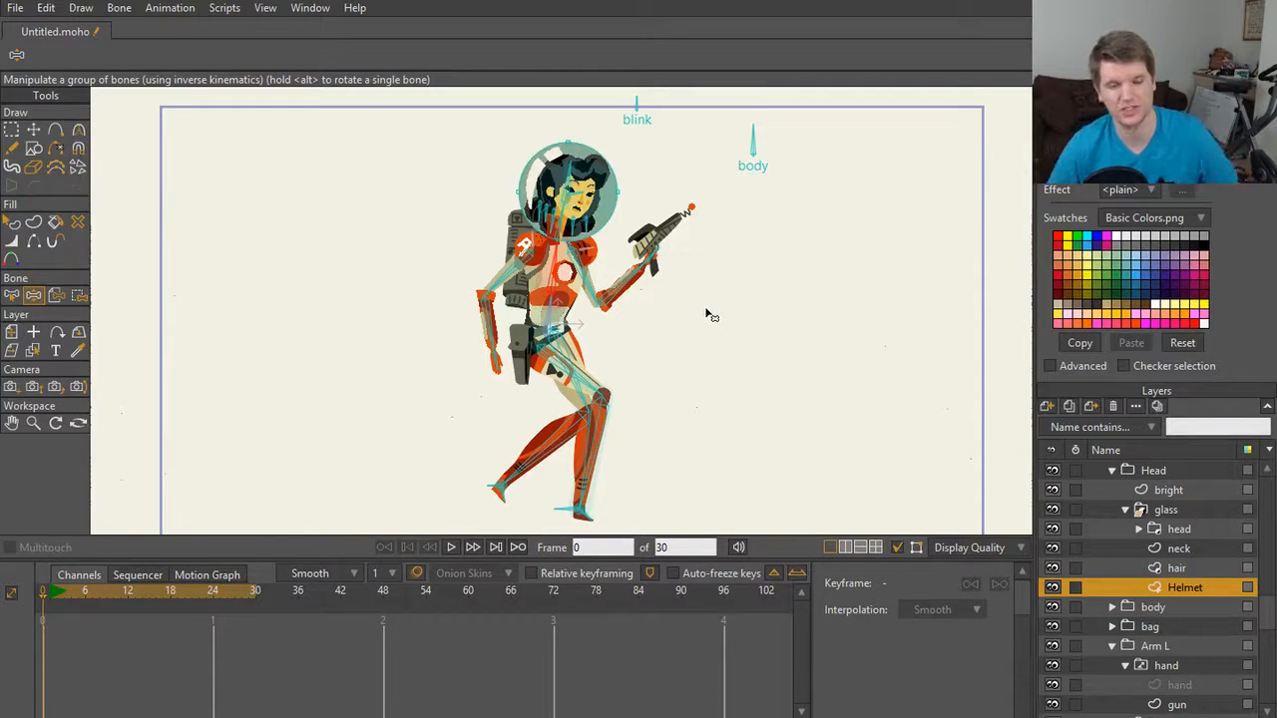
{"action": "scroll", "coordinate": [688, 334], "scroll_direction": "up", "scroll_amount": 2}
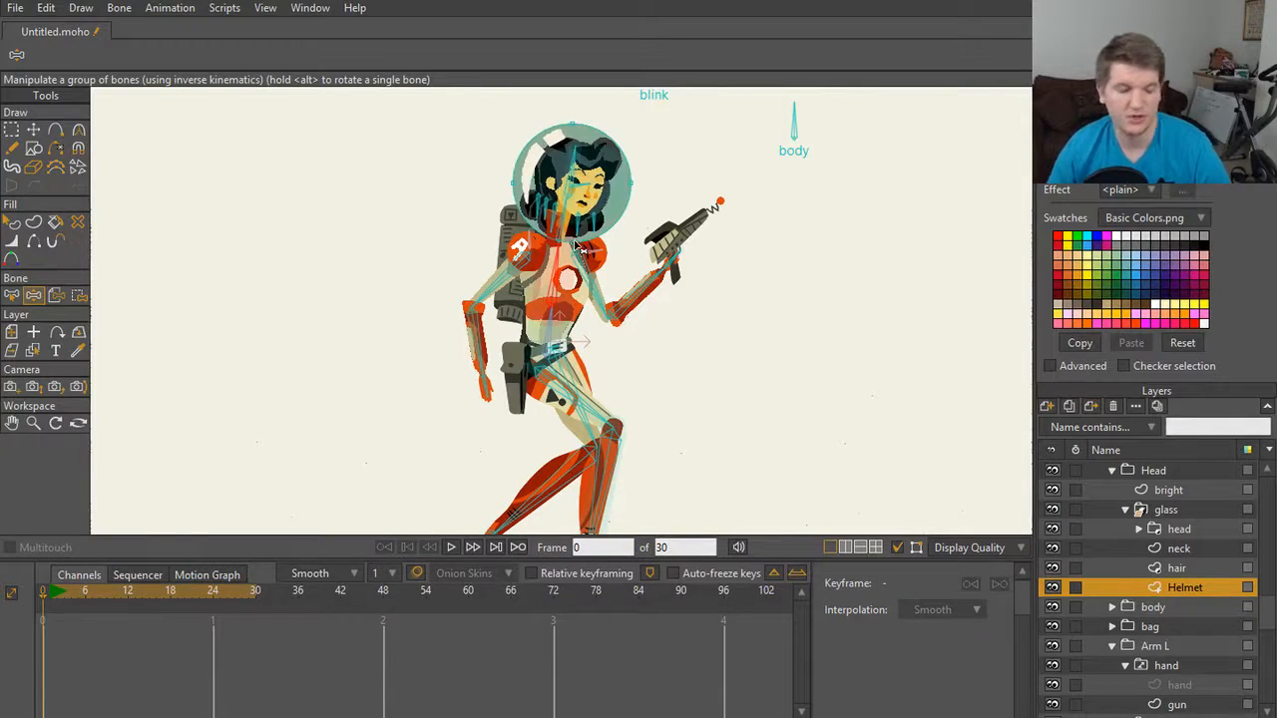
{"action": "scroll", "coordinate": [620, 344], "scroll_direction": "up", "scroll_amount": 3}
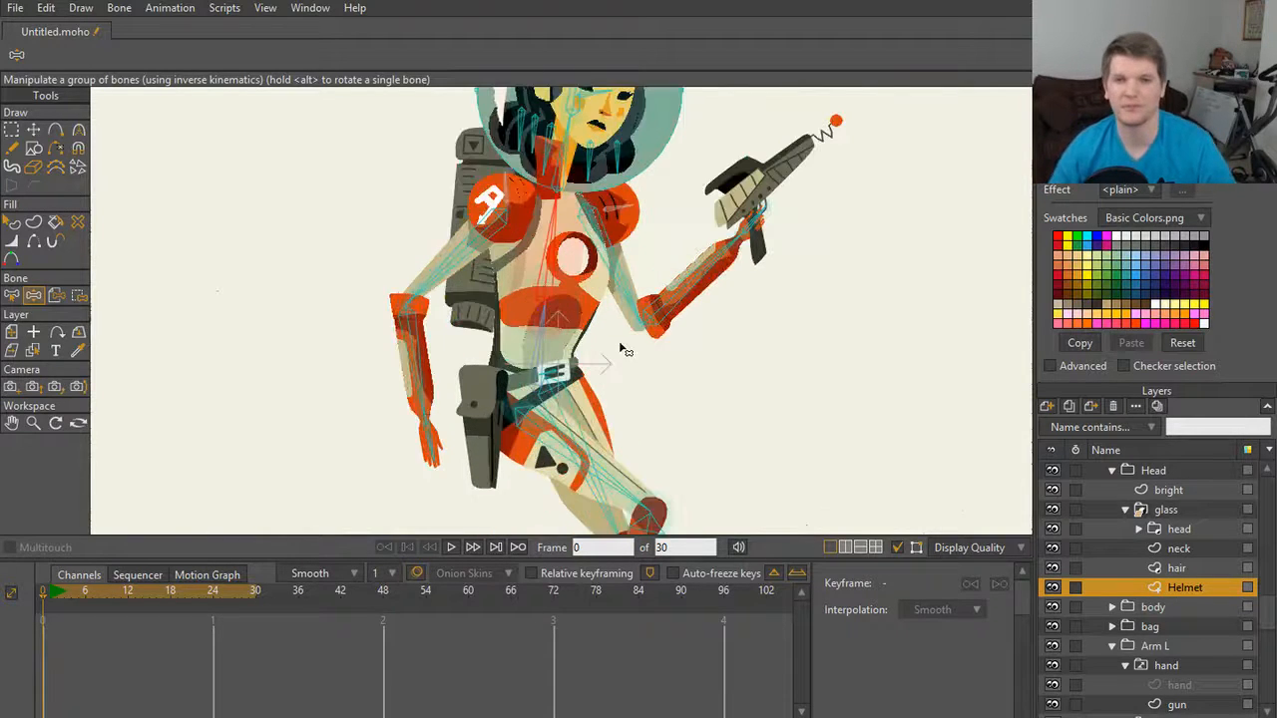
{"action": "left_click_drag", "start_coordinate": [735, 221], "coordinate": [701, 321]}
{"action": "scroll", "coordinate": [620, 316], "scroll_direction": "down", "scroll_amount": 2}
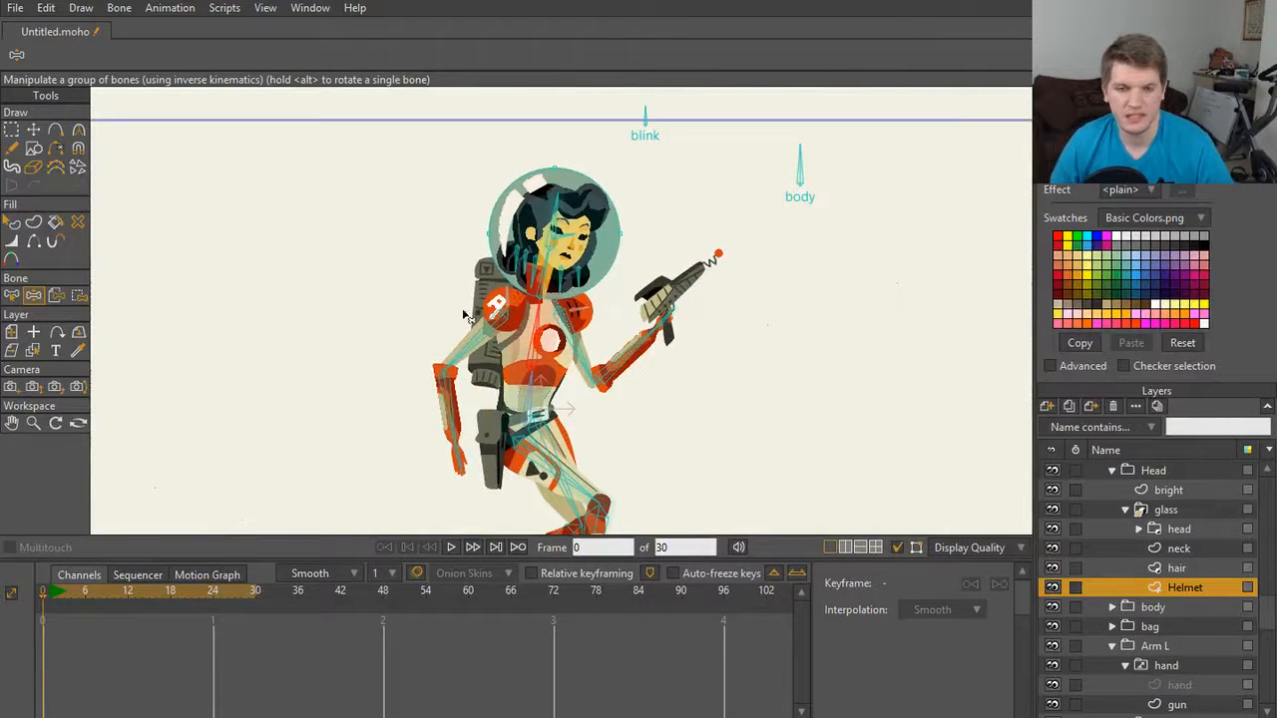
Step: Tilt the upper torso bone slightly backward and check how the chest and abdomen artwork reacts
{"action": "scroll", "coordinate": [474, 320], "scroll_direction": "up", "scroll_amount": 3}
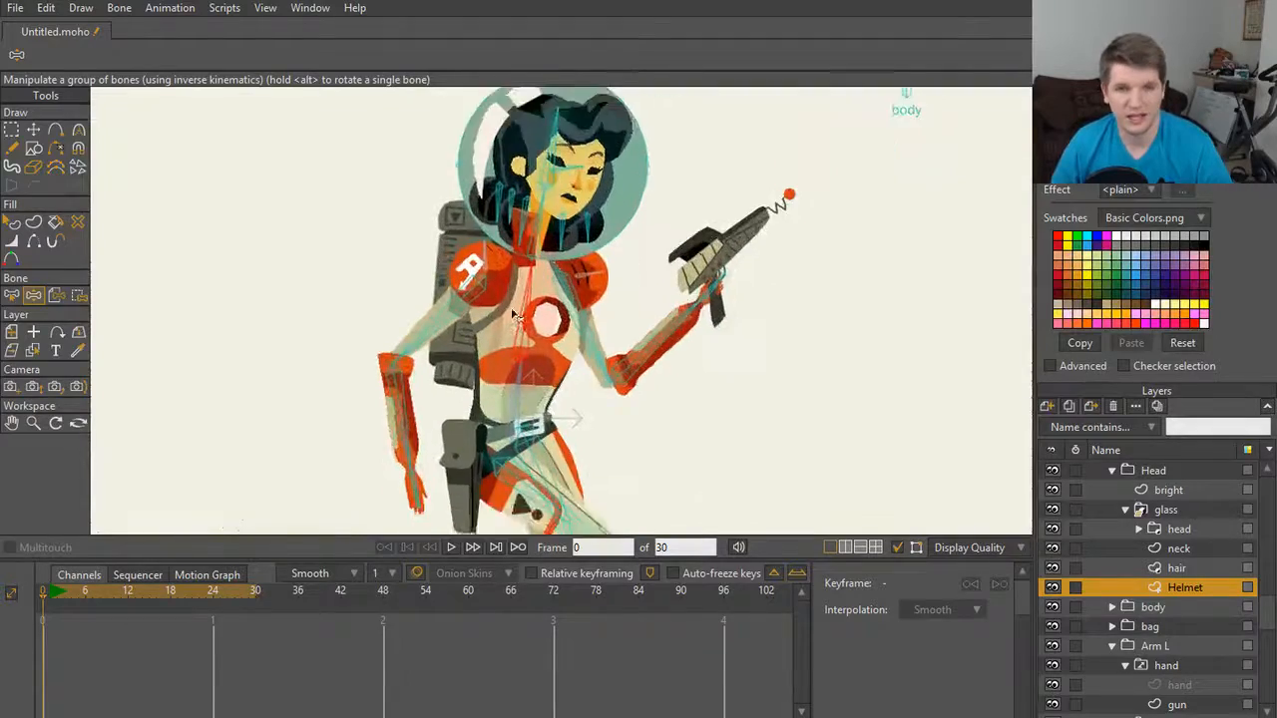
{"action": "scroll", "coordinate": [514, 316], "scroll_direction": "up", "scroll_amount": 5}
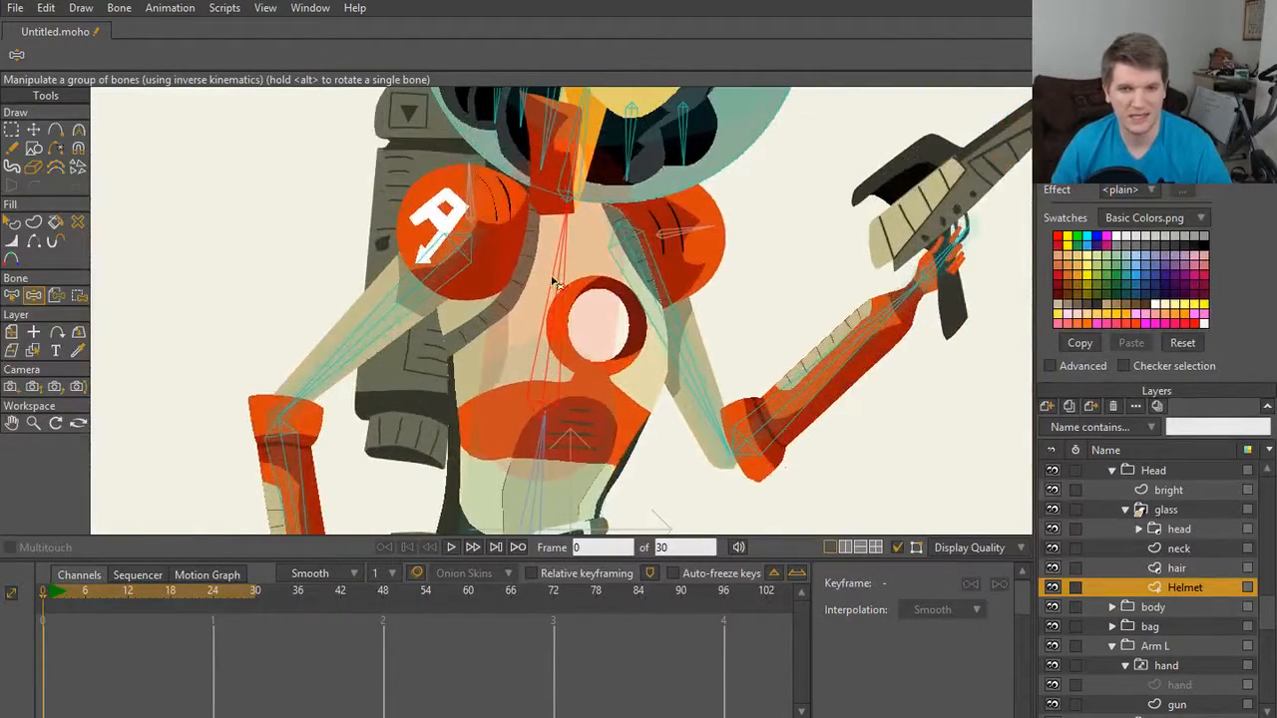
{"action": "left_click_drag", "start_coordinate": [553, 279], "coordinate": [519, 285]}
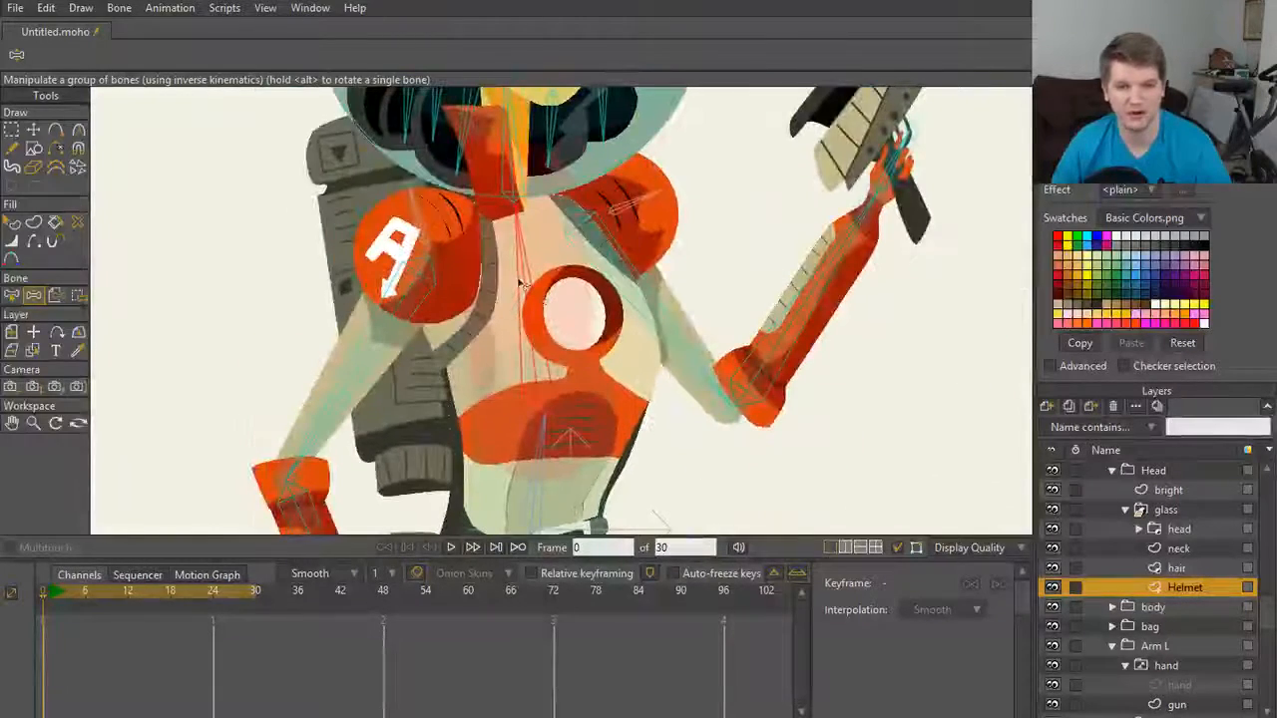
Step: Collapse the Head group and the Spacewoman bone layer, leaving Spacewoman as the active layer
{"action": "scroll", "coordinate": [1197, 506], "scroll_direction": "up", "scroll_amount": 2}
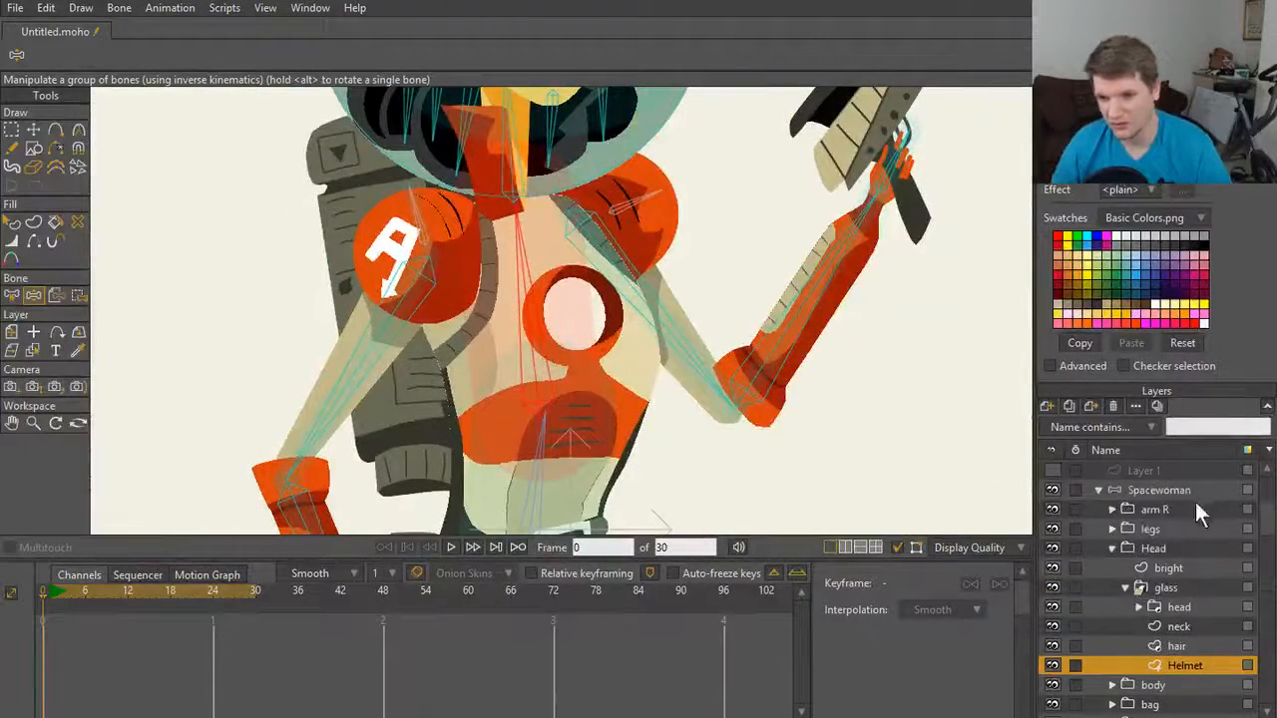
{"action": "left_click", "coordinate": [1108, 549]}
{"action": "left_click", "coordinate": [1098, 492]}
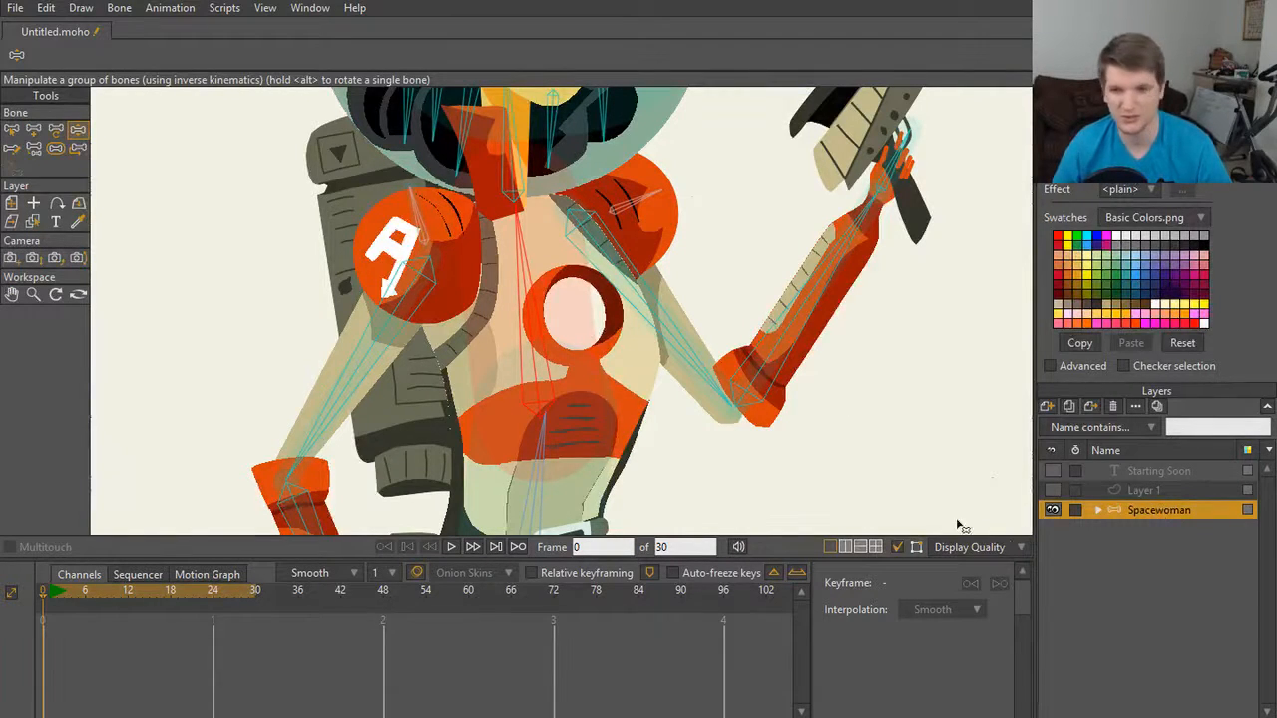
Step: Fold the upper torso bone forward with Manipulate Bones and inspect its influence region with Bone Strength
{"action": "key", "text": "s"}
{"action": "key", "text": "z"}
{"action": "left_click_drag", "start_coordinate": [533, 302], "coordinate": [684, 425]}
{"action": "key", "text": "s"}
{"action": "scroll", "coordinate": [682, 421], "scroll_direction": "down", "scroll_amount": 3}
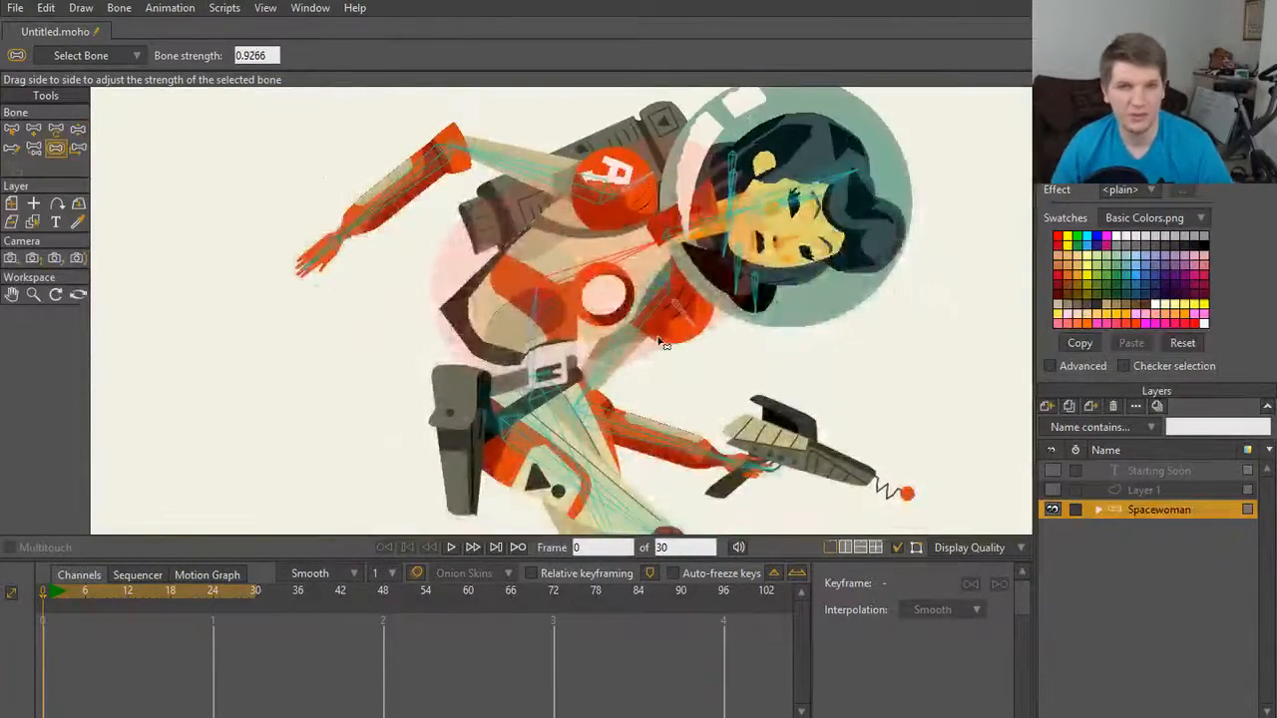
{"action": "scroll", "coordinate": [659, 342], "scroll_direction": "up", "scroll_amount": 3}
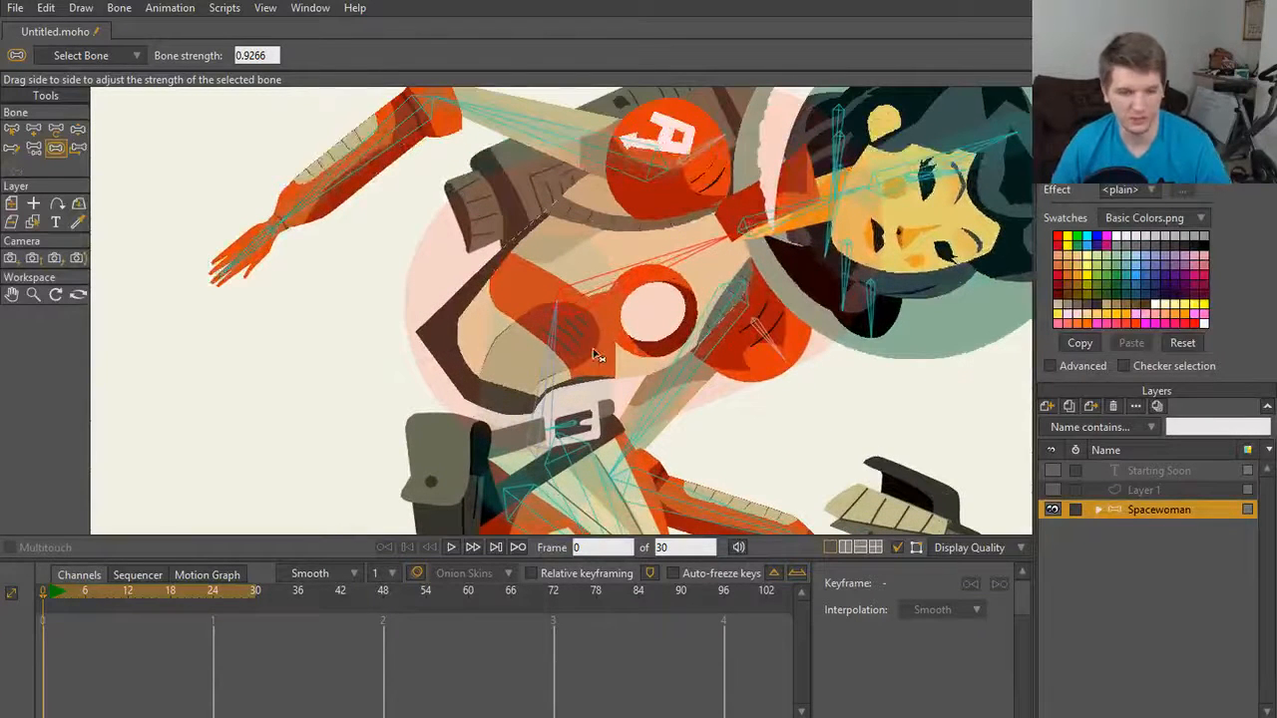
Step: Set the lower torso bone's strength to 0 and the upper torso bone's strength to 0.9455
{"action": "left_click", "coordinate": [559, 324]}
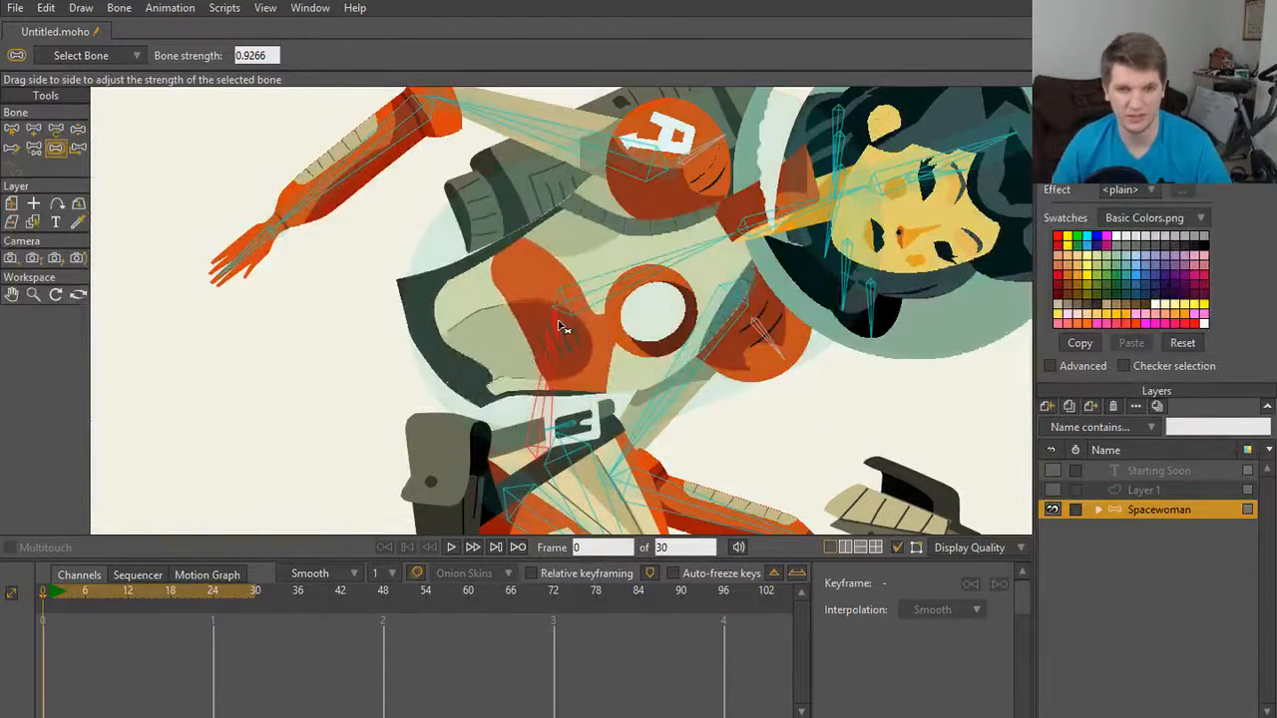
{"action": "left_click_drag", "start_coordinate": [555, 321], "coordinate": [489, 336]}
{"action": "left_click", "coordinate": [635, 275]}
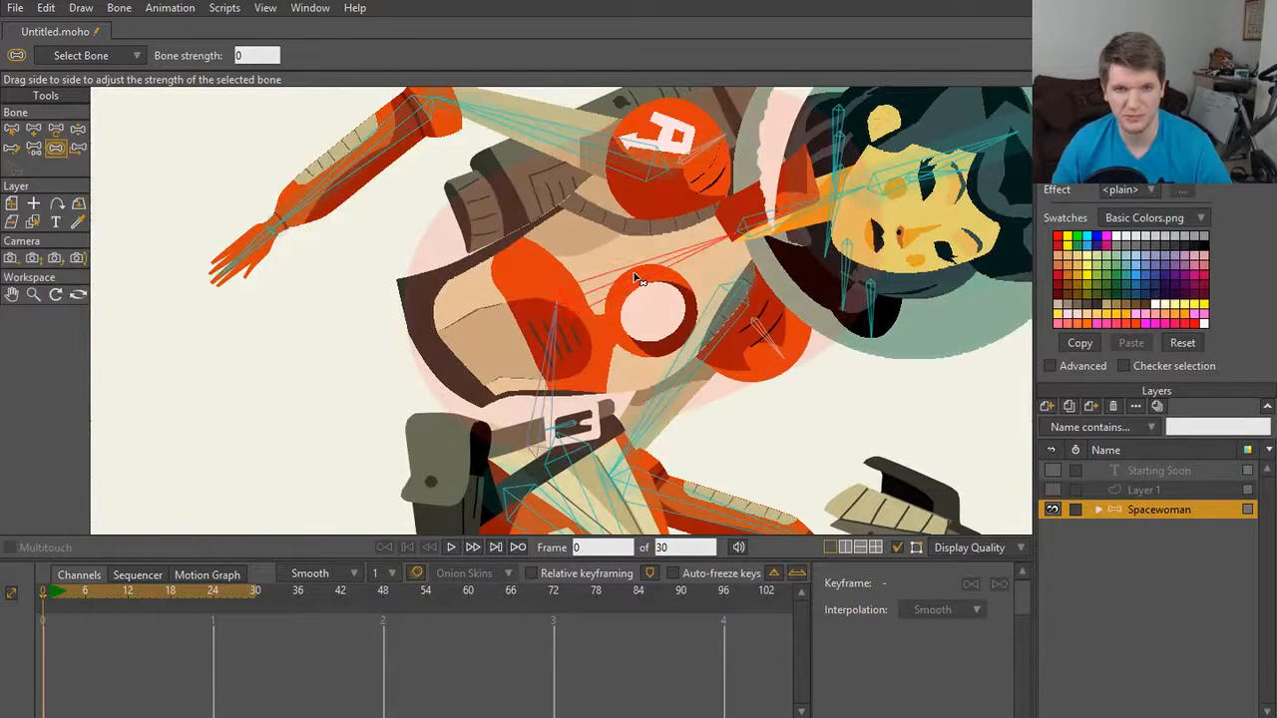
{"action": "left_click_drag", "start_coordinate": [635, 278], "coordinate": [755, 255]}
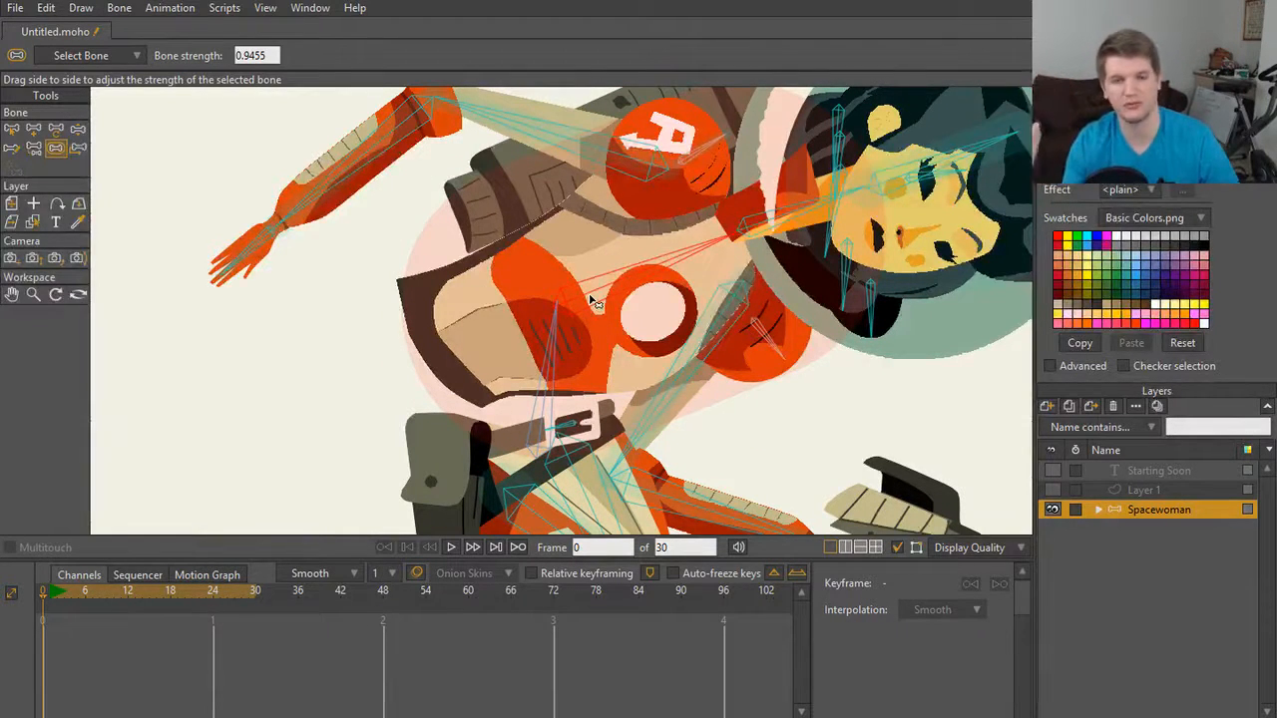
{"action": "scroll", "coordinate": [592, 300], "scroll_direction": "down", "scroll_amount": 3}
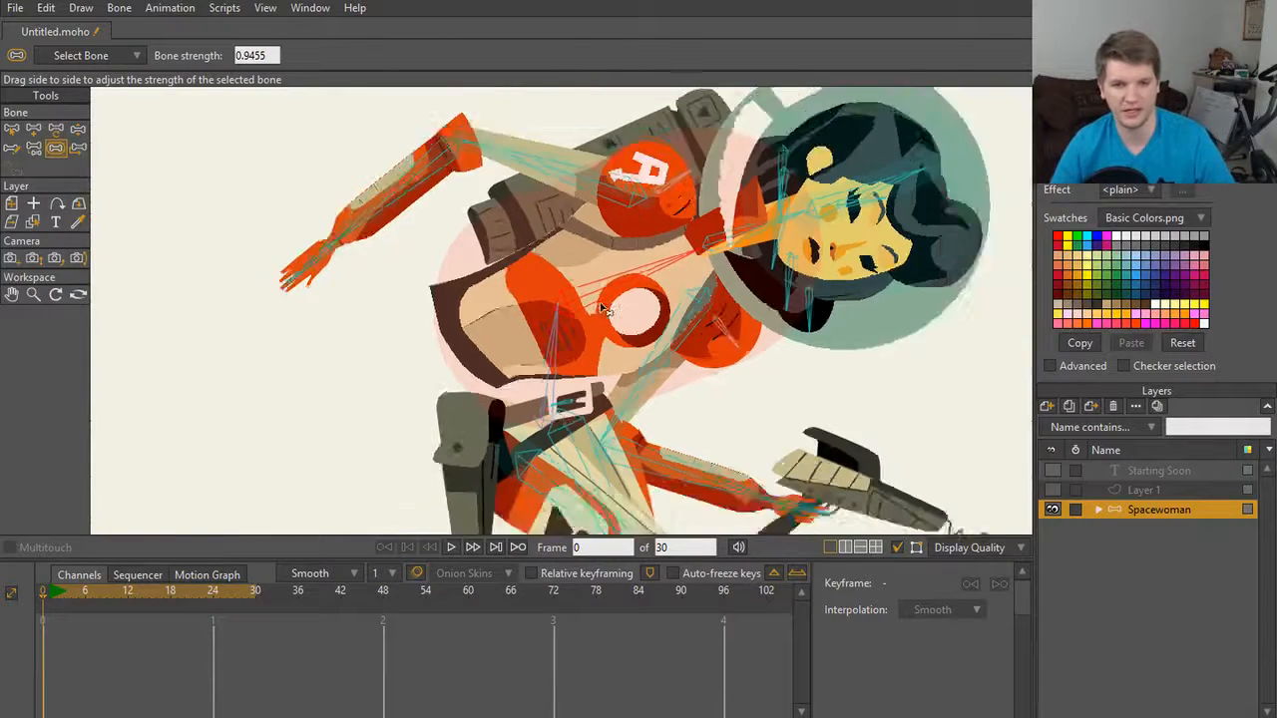
{"action": "scroll", "coordinate": [622, 370], "scroll_direction": "up", "scroll_amount": 5}
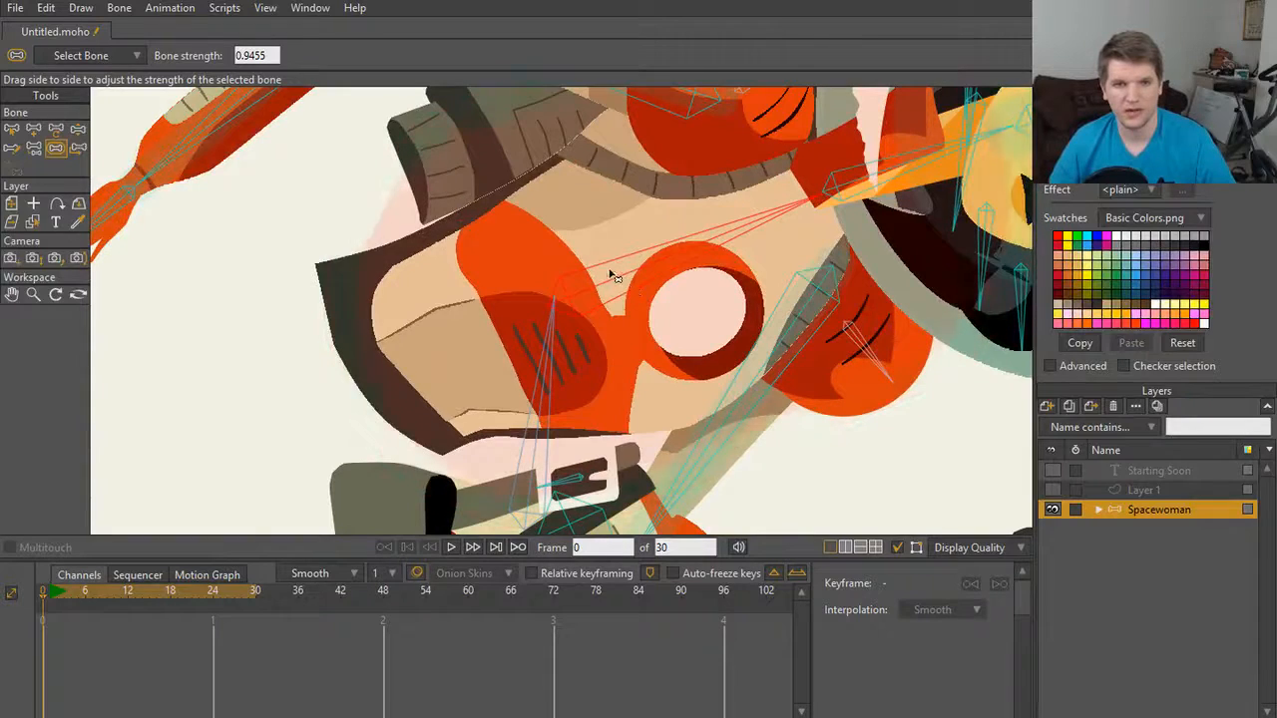
Step: Reduce the upper torso bone's strength to 0.1130, check the folded pose, and switch to the Transform Bone tool
{"action": "key", "text": "ctrl+z"}
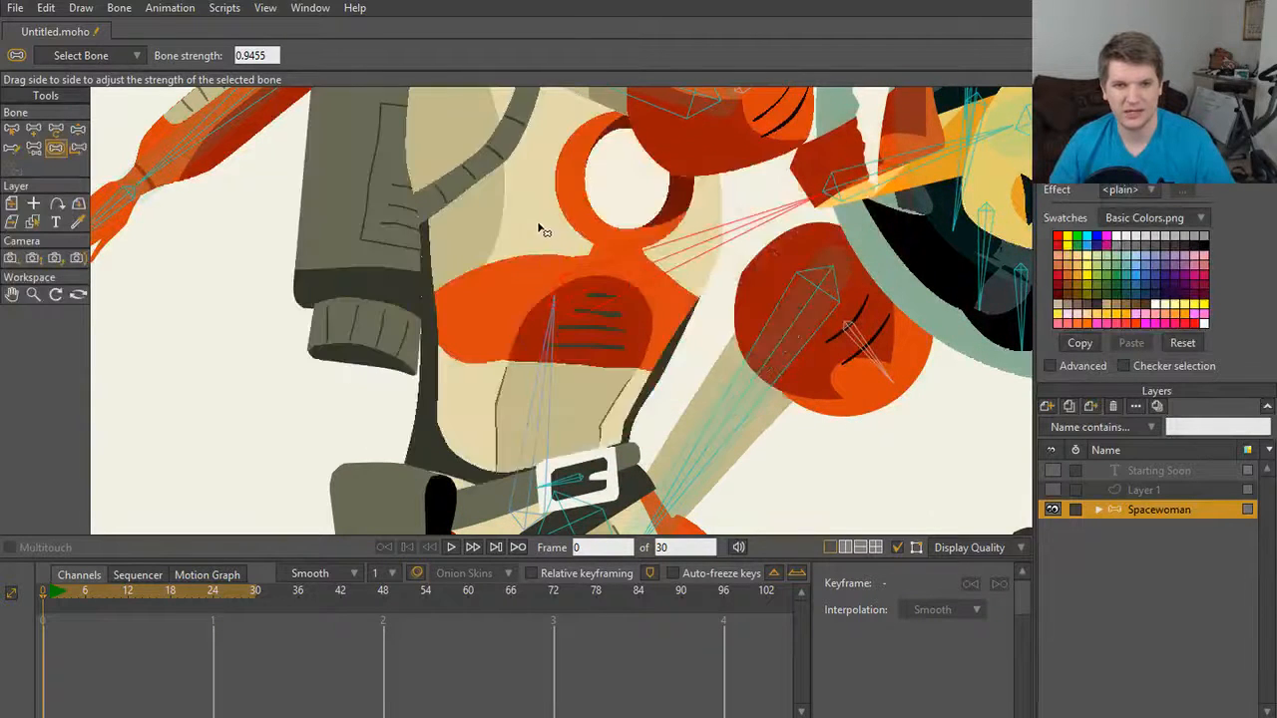
{"action": "key", "text": "ctrl+shift+z"}
{"action": "left_click_drag", "start_coordinate": [537, 222], "coordinate": [545, 235]}
{"action": "scroll", "coordinate": [703, 302], "scroll_direction": "down", "scroll_amount": 5}
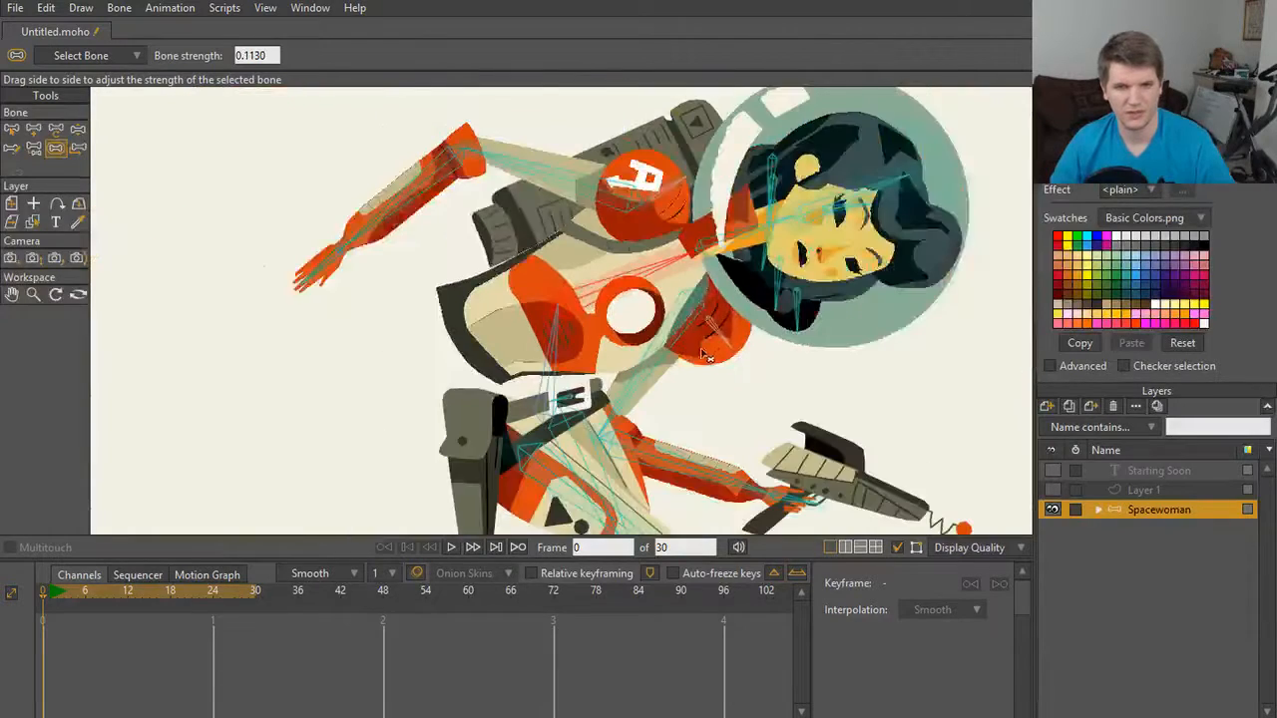
{"action": "scroll", "coordinate": [698, 351], "scroll_direction": "up", "scroll_amount": 5}
{"action": "key", "text": "t"}
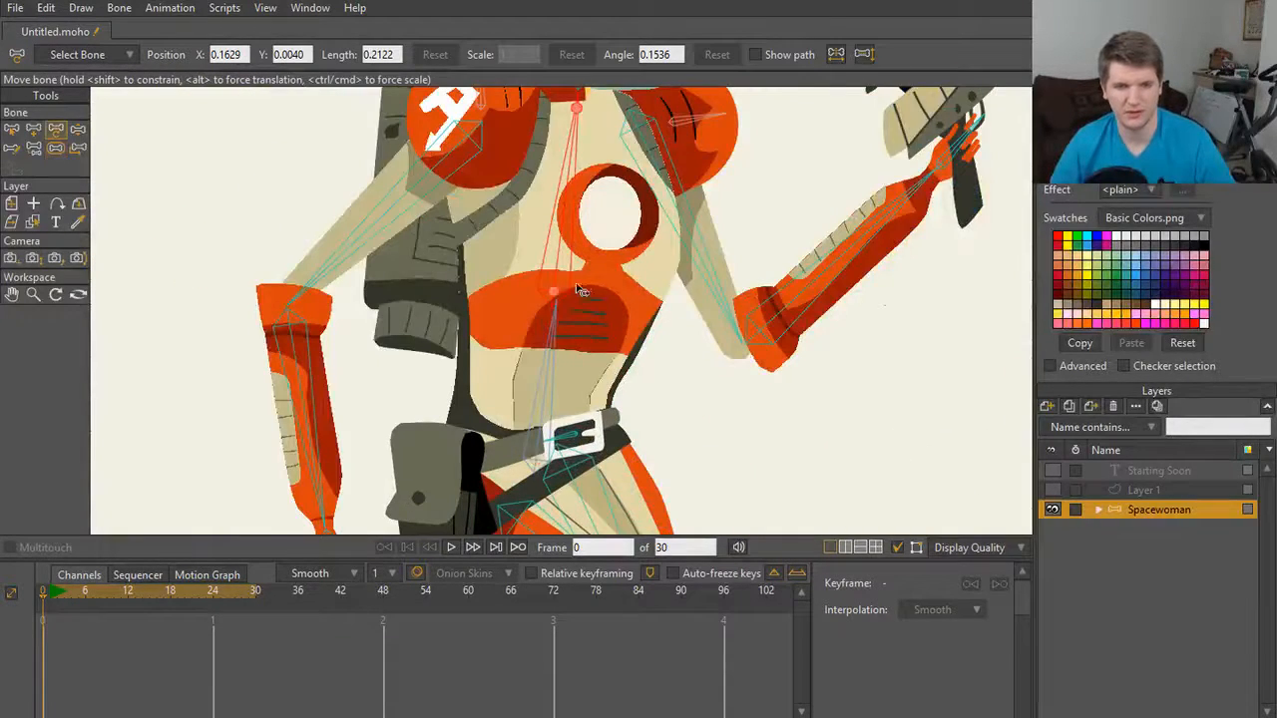
Step: Swing the upper torso bone forward with Manipulate Bones and switch to Bone Strength while the figure is bent
{"action": "scroll", "coordinate": [571, 267], "scroll_direction": "down", "scroll_amount": 3}
{"action": "scroll", "coordinate": [572, 266], "scroll_direction": "up", "scroll_amount": 4}
{"action": "key", "text": "z"}
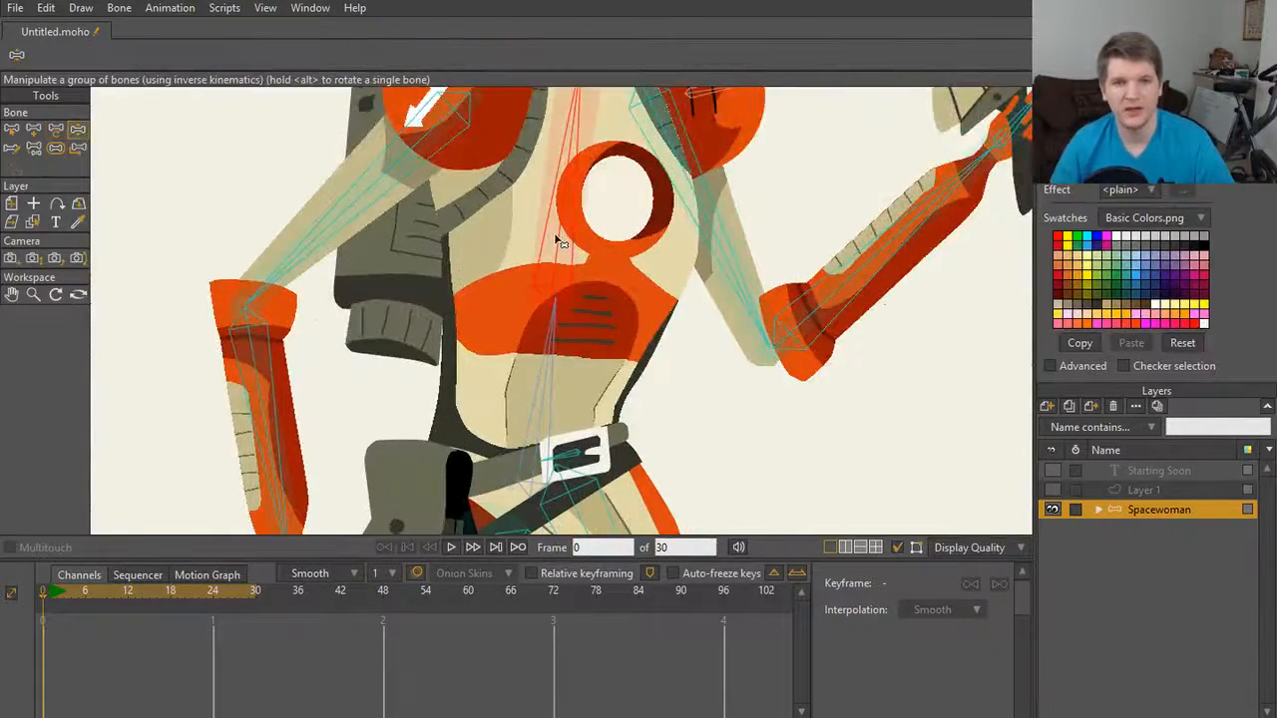
{"action": "left_click_drag", "start_coordinate": [565, 250], "coordinate": [622, 269]}
{"action": "key", "text": "s"}
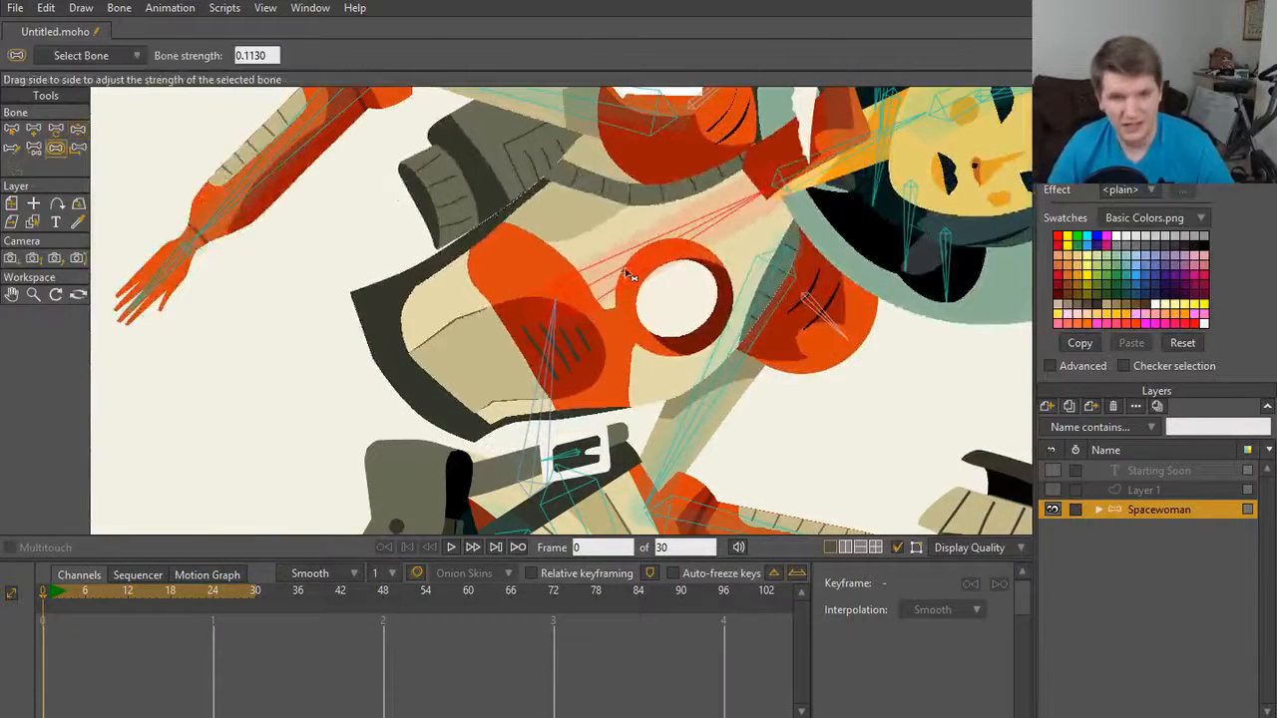
Step: Try a strength of 0.1036 on the lower torso bone, and set it back to 0
{"action": "left_click", "coordinate": [559, 347]}
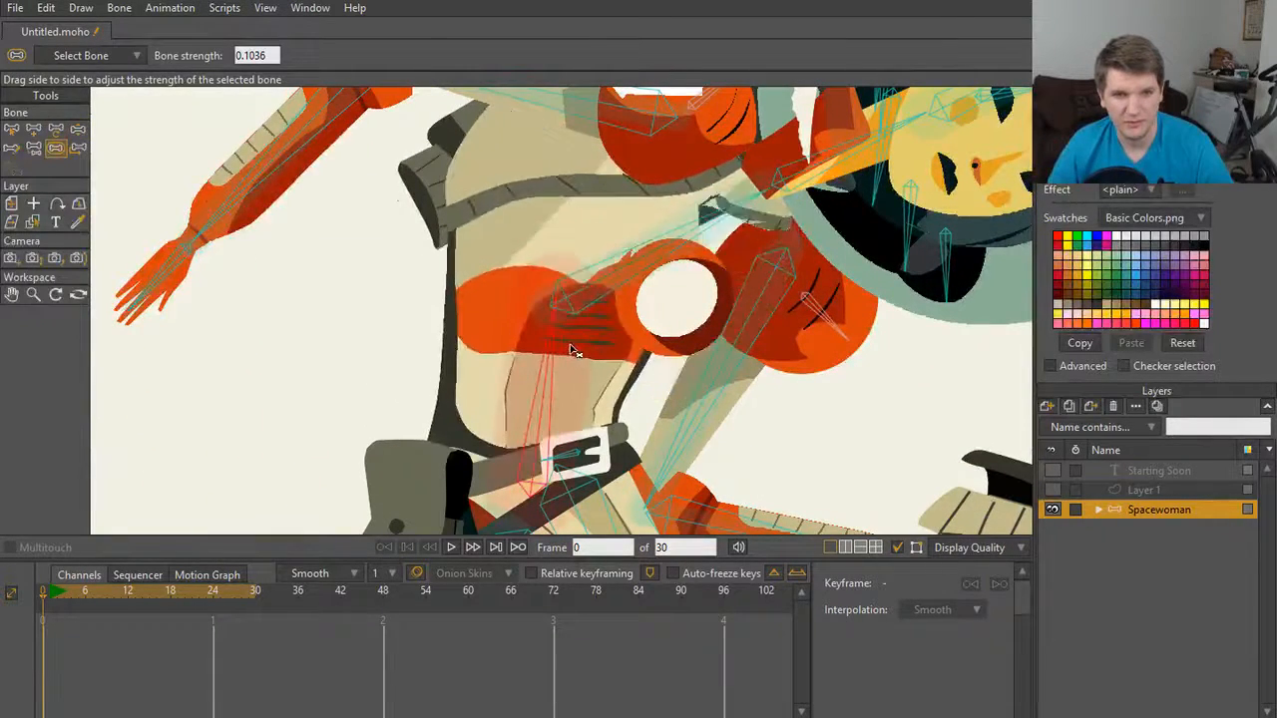
{"action": "left_click_drag", "start_coordinate": [563, 346], "coordinate": [532, 351]}
{"action": "scroll", "coordinate": [562, 365], "scroll_direction": "down", "scroll_amount": 2}
{"action": "scroll", "coordinate": [562, 389], "scroll_direction": "up", "scroll_amount": 6}
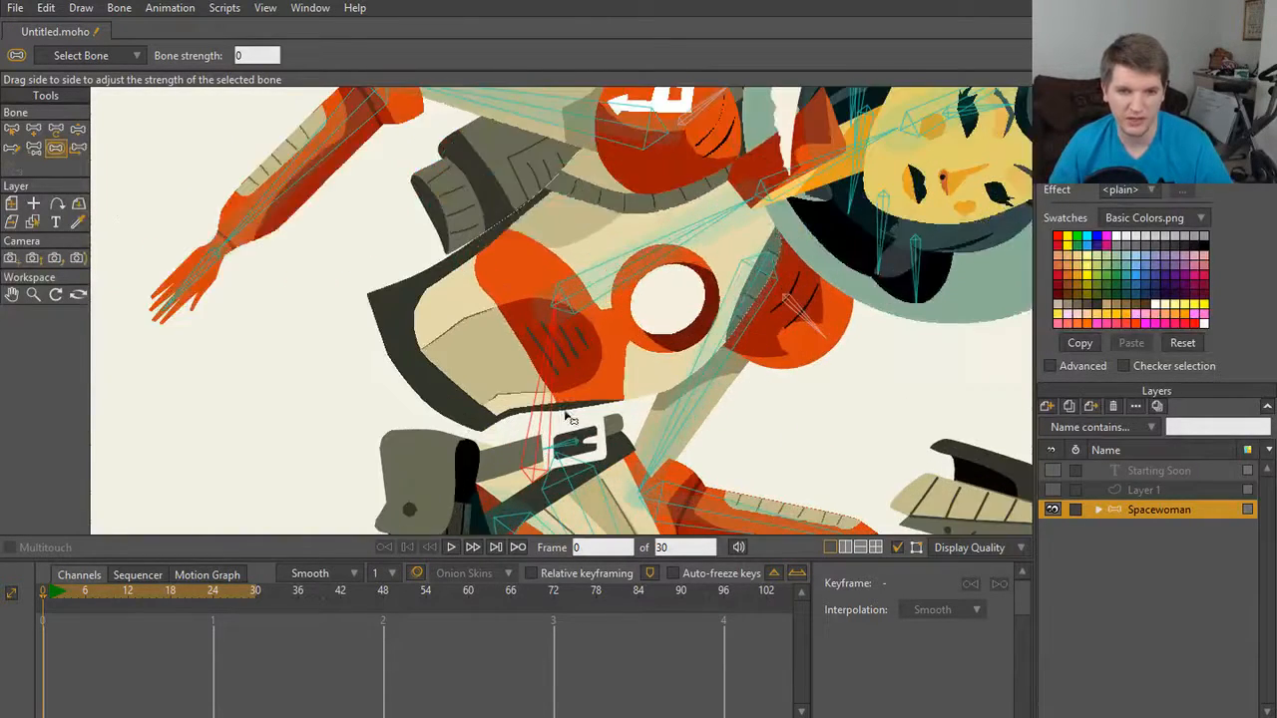
{"action": "scroll", "coordinate": [564, 399], "scroll_direction": "down", "scroll_amount": 4}
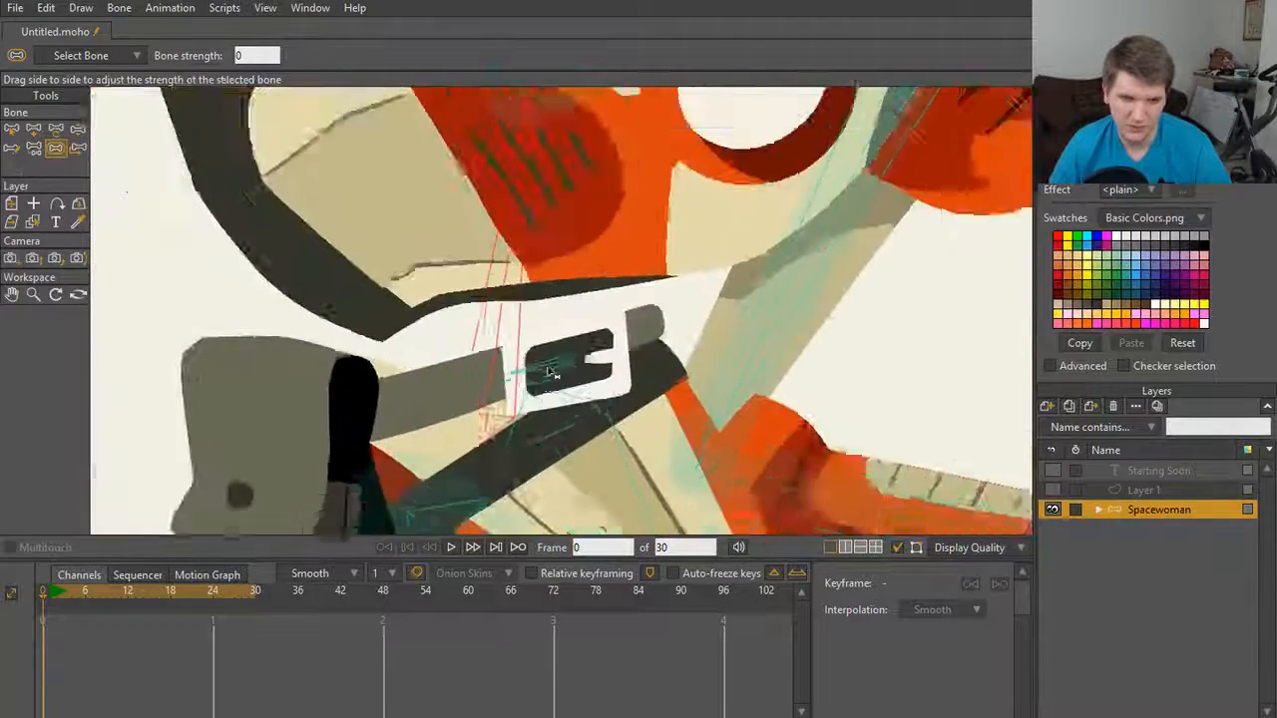
Step: Check the torso bones' parent links with Reparent Bone, and bend the upper torso bone with Manipulate Bones to test the waist
{"action": "left_click", "coordinate": [28, 149]}
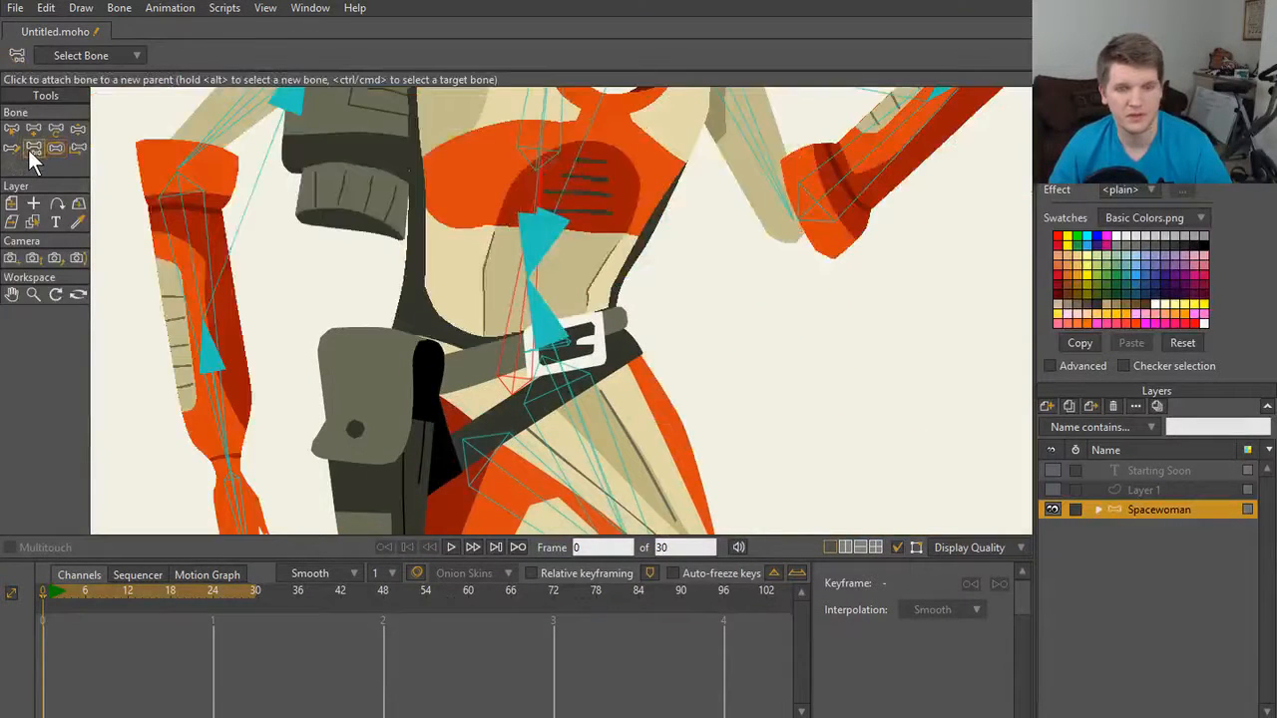
{"action": "scroll", "coordinate": [549, 290], "scroll_direction": "up", "scroll_amount": 2}
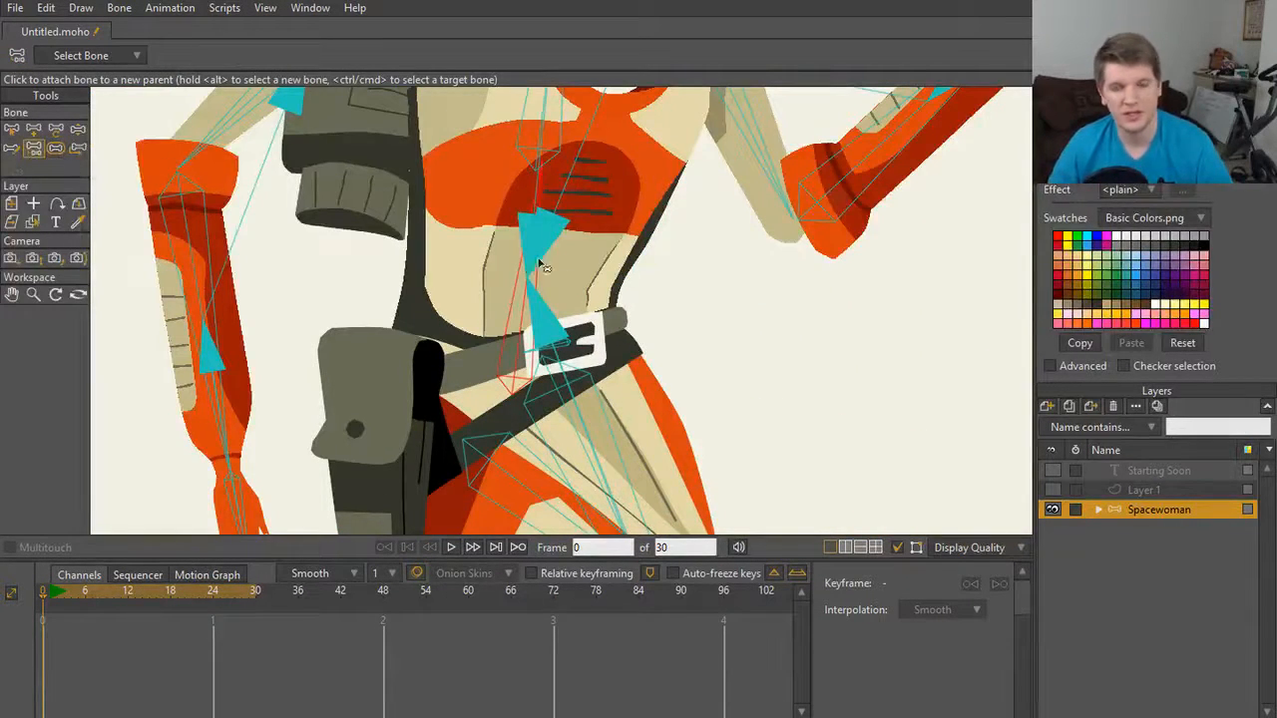
{"action": "key", "text": "z"}
{"action": "scroll", "coordinate": [559, 292], "scroll_direction": "up", "scroll_amount": 3}
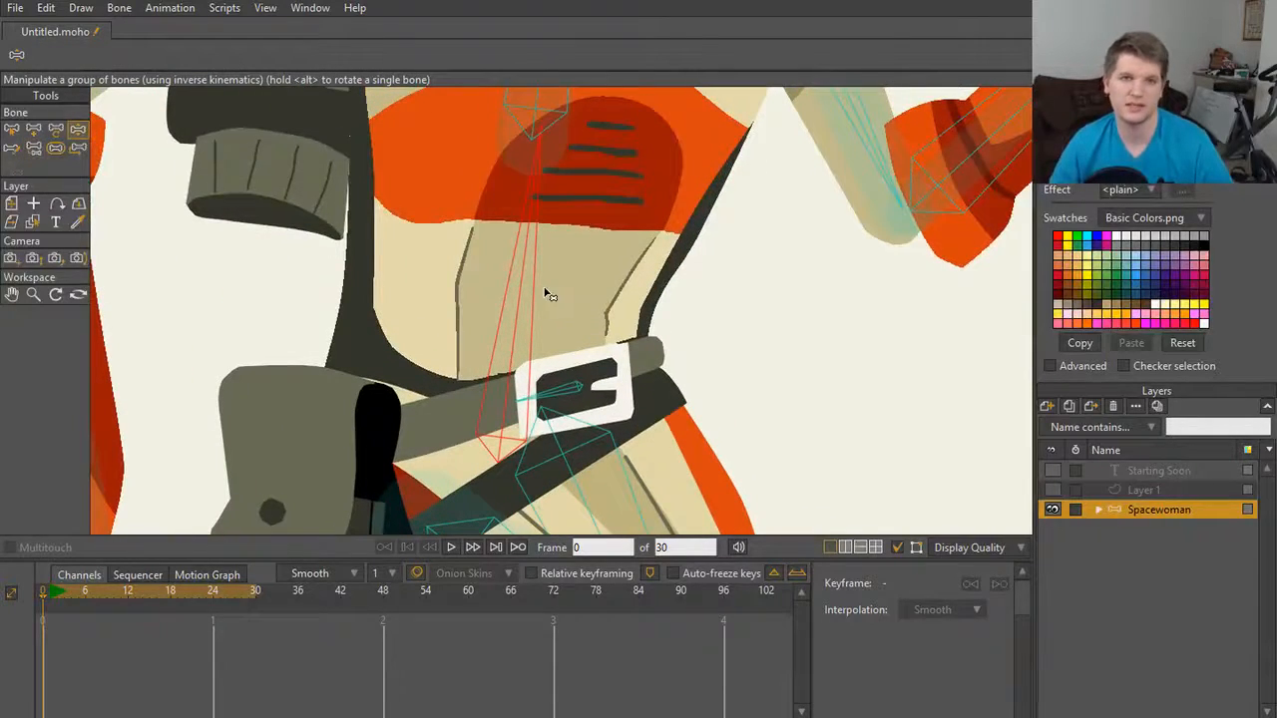
{"action": "scroll", "coordinate": [549, 305], "scroll_direction": "down", "scroll_amount": 3}
{"action": "scroll", "coordinate": [585, 165], "scroll_direction": "up", "scroll_amount": 3}
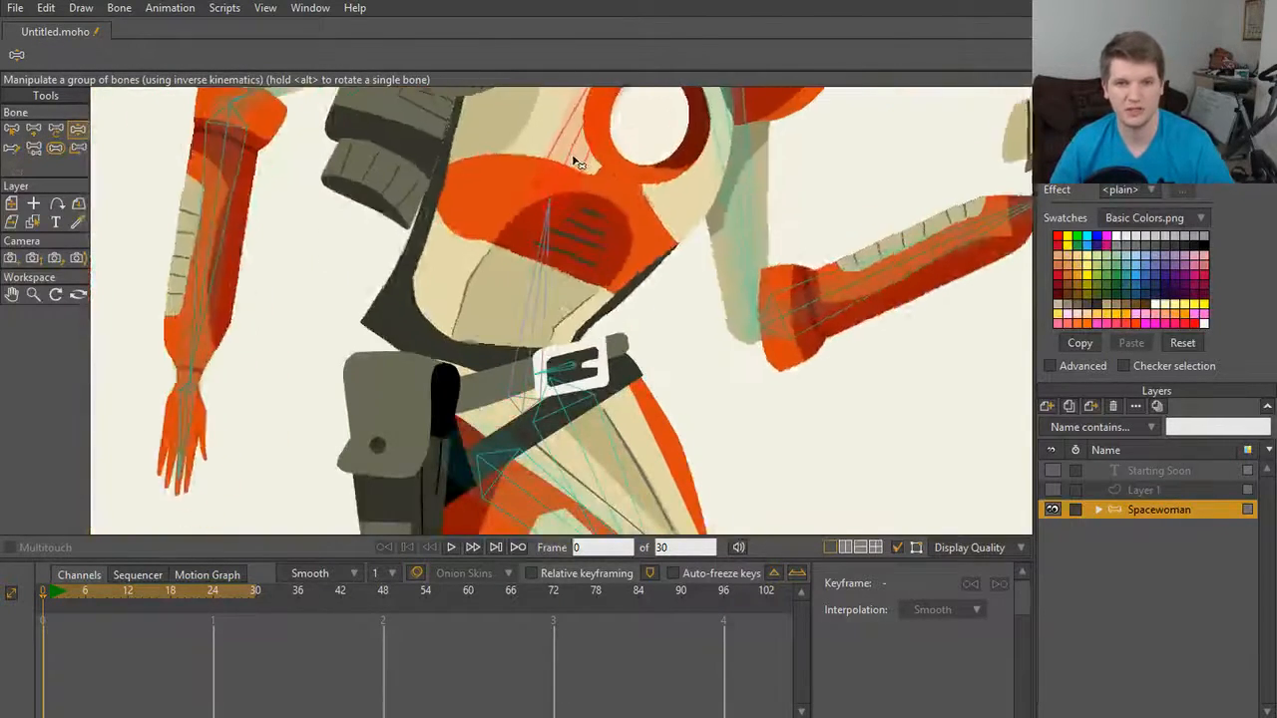
{"action": "mouse_move", "coordinate": [593, 179]}
{"action": "left_mouse_down"}
{"action": "mouse_move", "coordinate": [586, 160]}
{"action": "mouse_move", "coordinate": [592, 174]}
{"action": "left_mouse_up"}
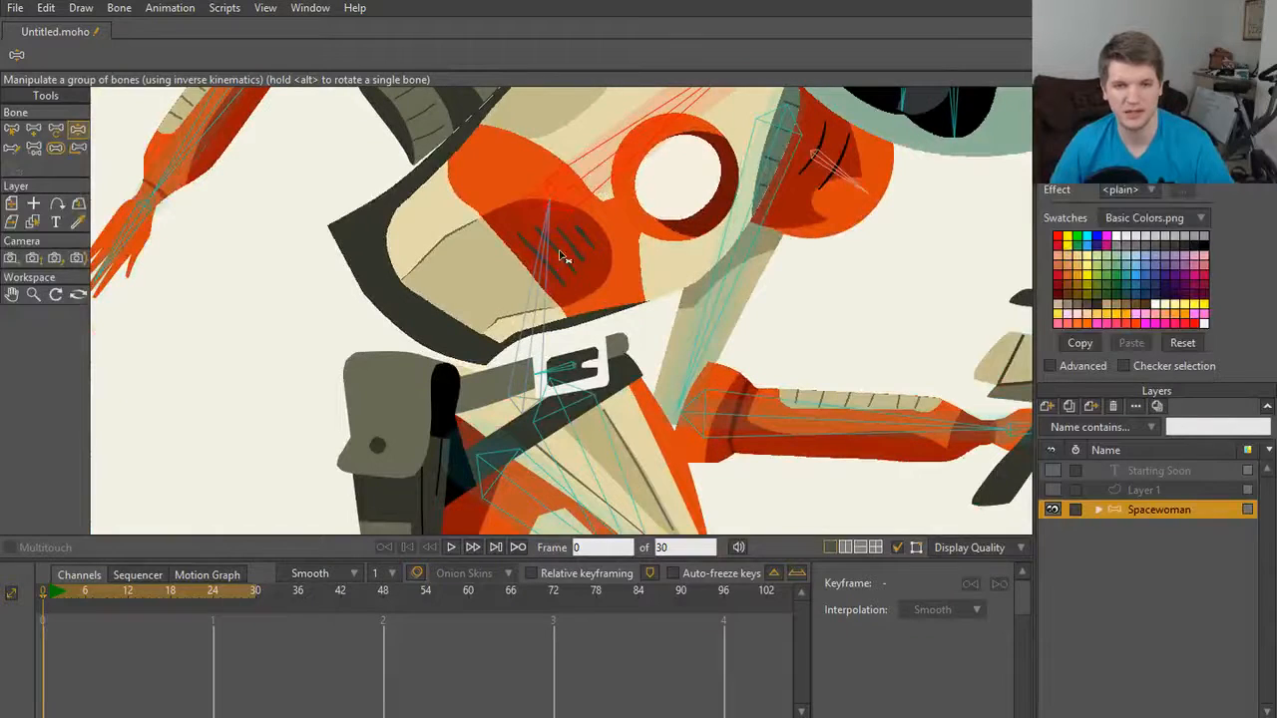
Step: Inspect the upper torso bone's influence region around the belt with Bone Strength while the torso is folded
{"action": "key", "text": "s"}
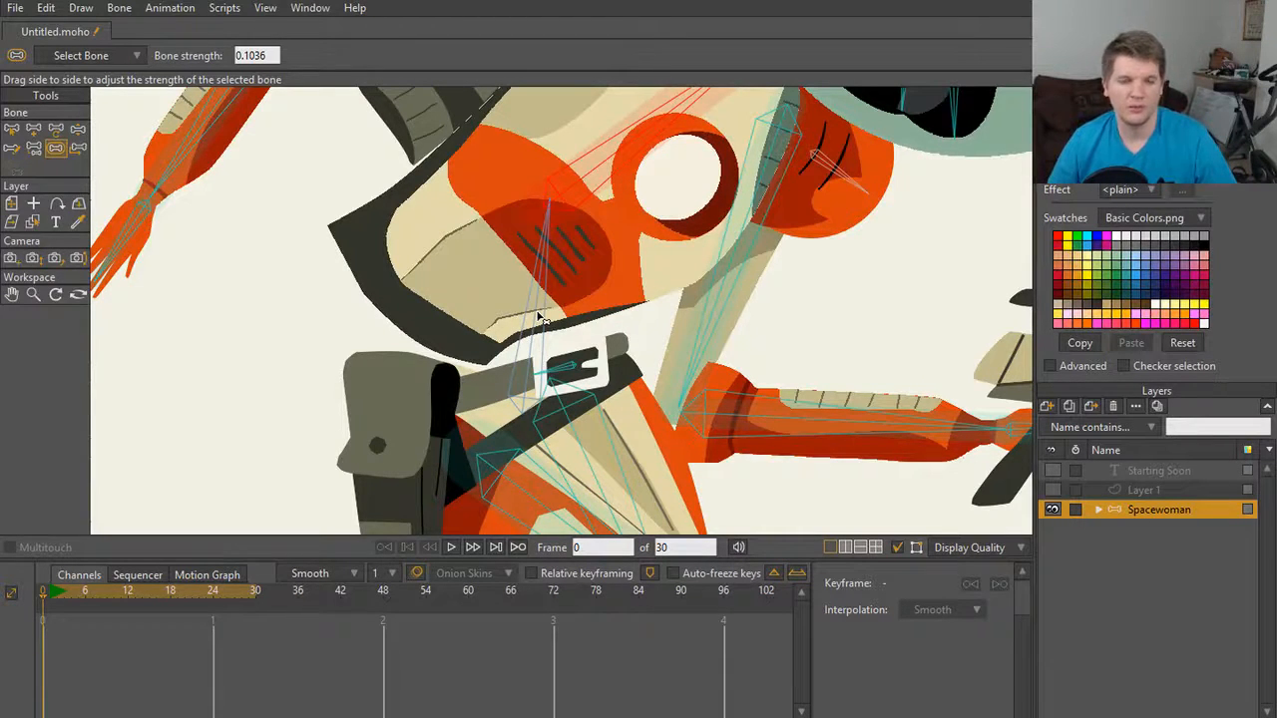
{"action": "scroll", "coordinate": [540, 316], "scroll_direction": "down", "scroll_amount": 4}
{"action": "scroll", "coordinate": [540, 316], "scroll_direction": "up", "scroll_amount": 2}
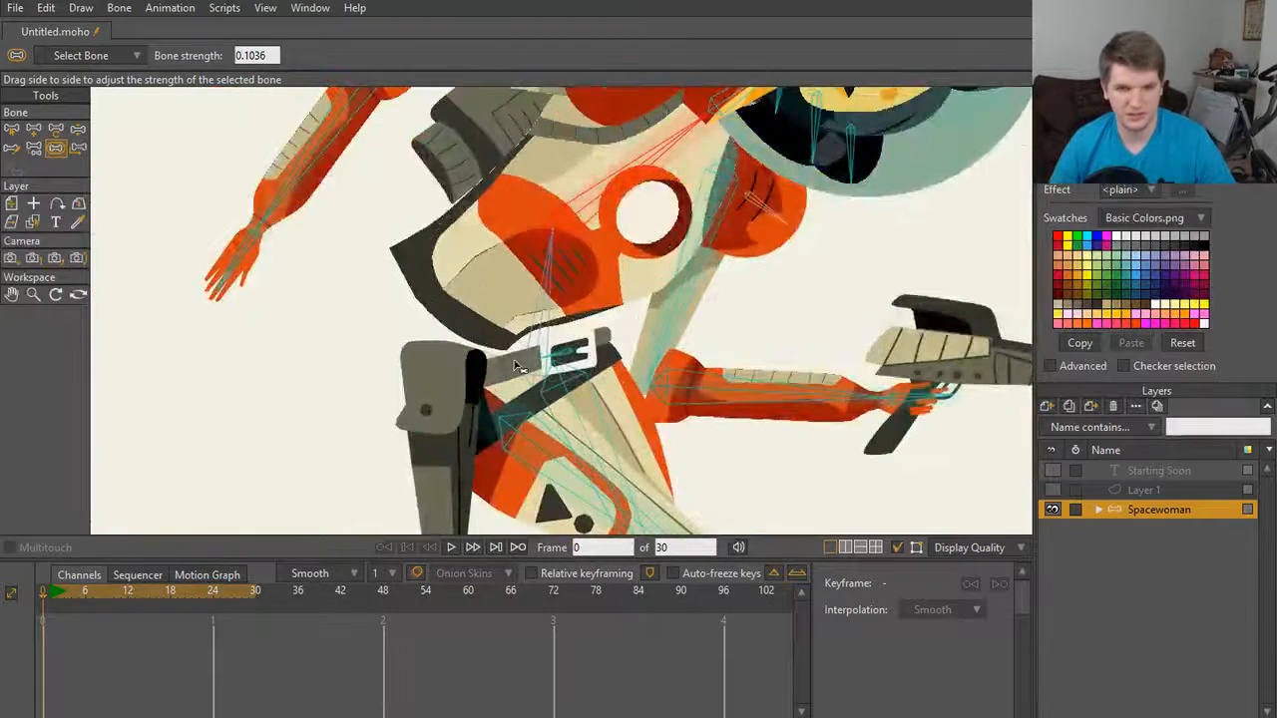
Step: Add a long, nearly horizontal test bone from the pelvis outward past the hanging hand
{"action": "key", "text": "a"}
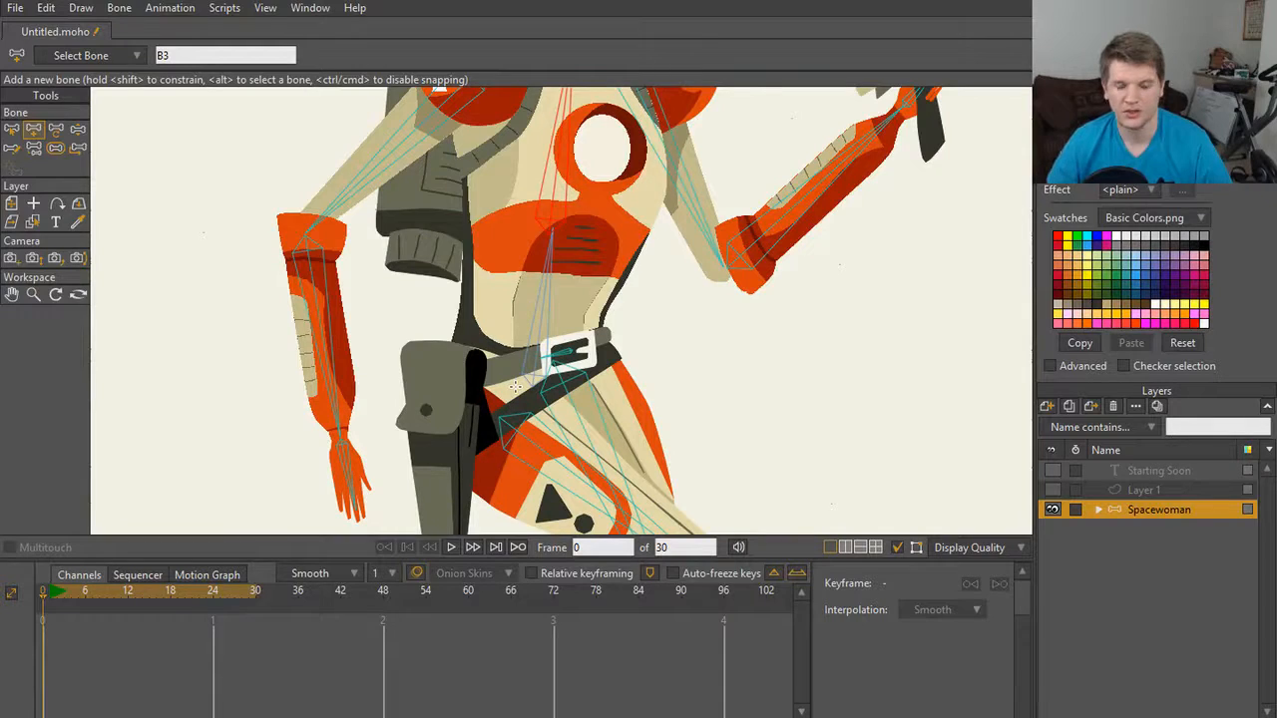
{"action": "left_click_drag", "start_coordinate": [524, 392], "coordinate": [124, 405]}
{"action": "scroll", "coordinate": [373, 418], "scroll_direction": "down", "scroll_amount": 5}
{"action": "scroll", "coordinate": [375, 418], "scroll_direction": "up", "scroll_amount": 2}
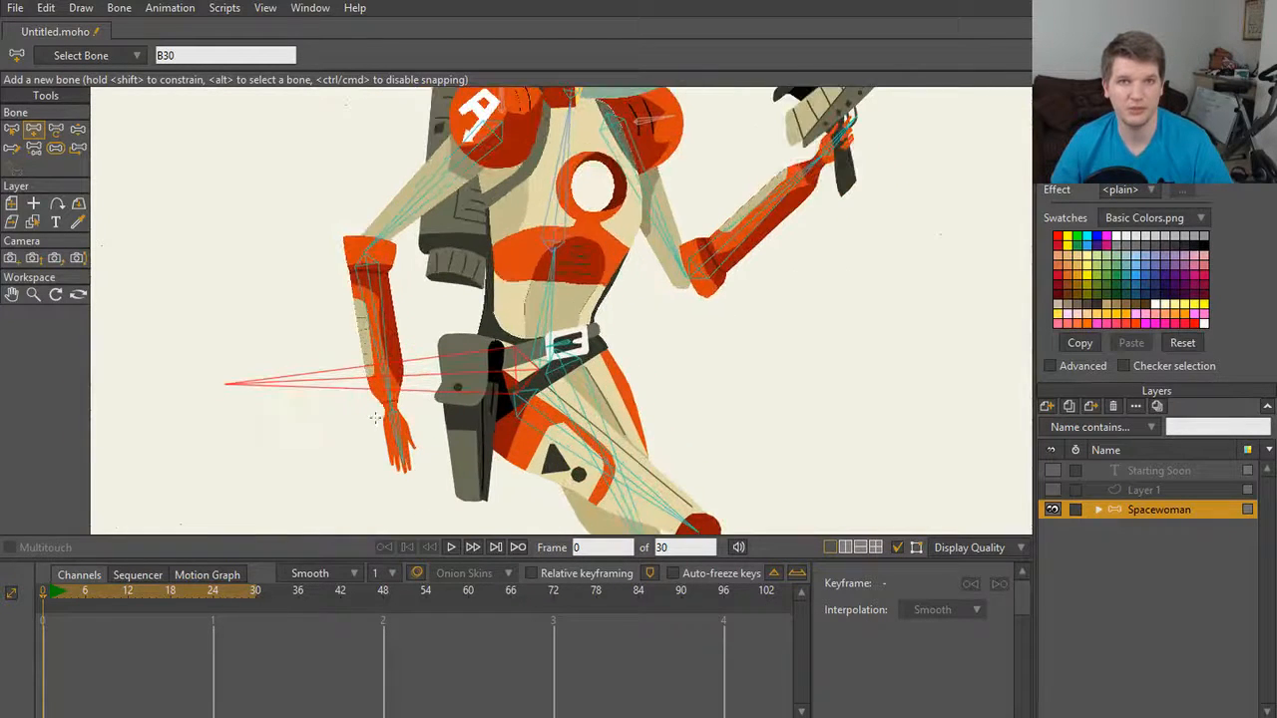
Step: Check the horizontal test bone with Bone Strength and delete it
{"action": "key", "text": "s"}
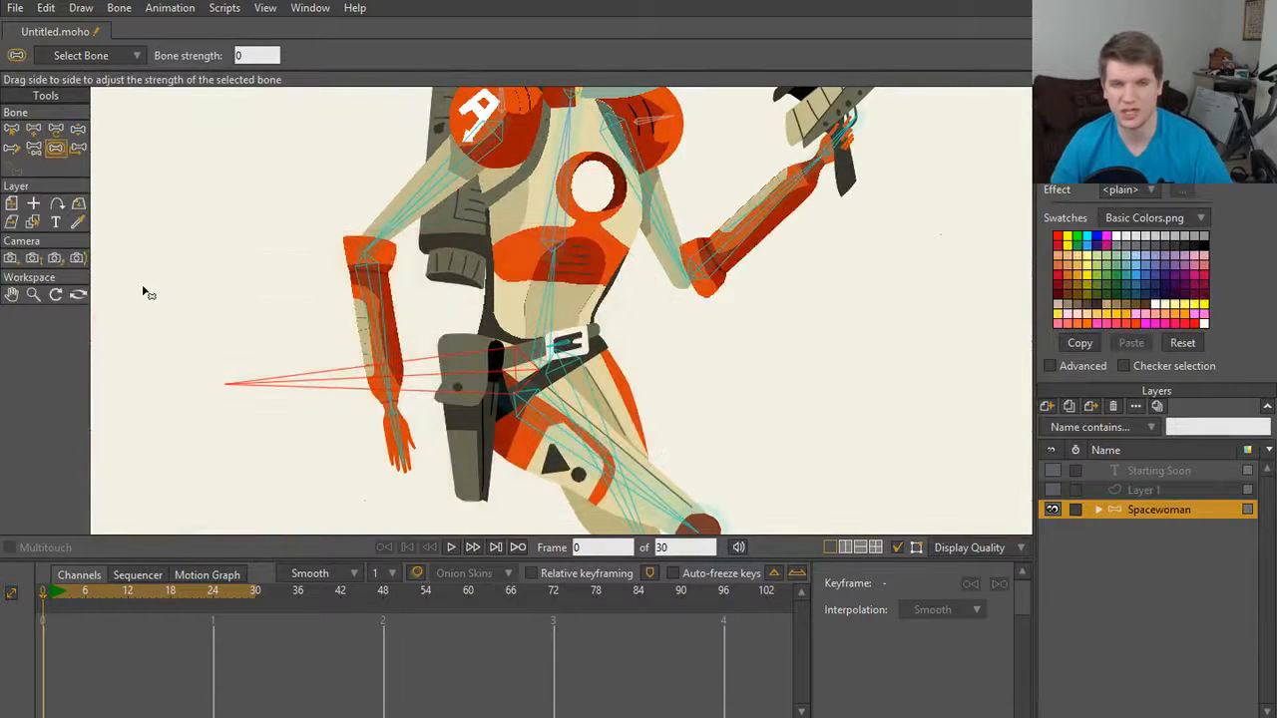
{"action": "key", "text": "z"}
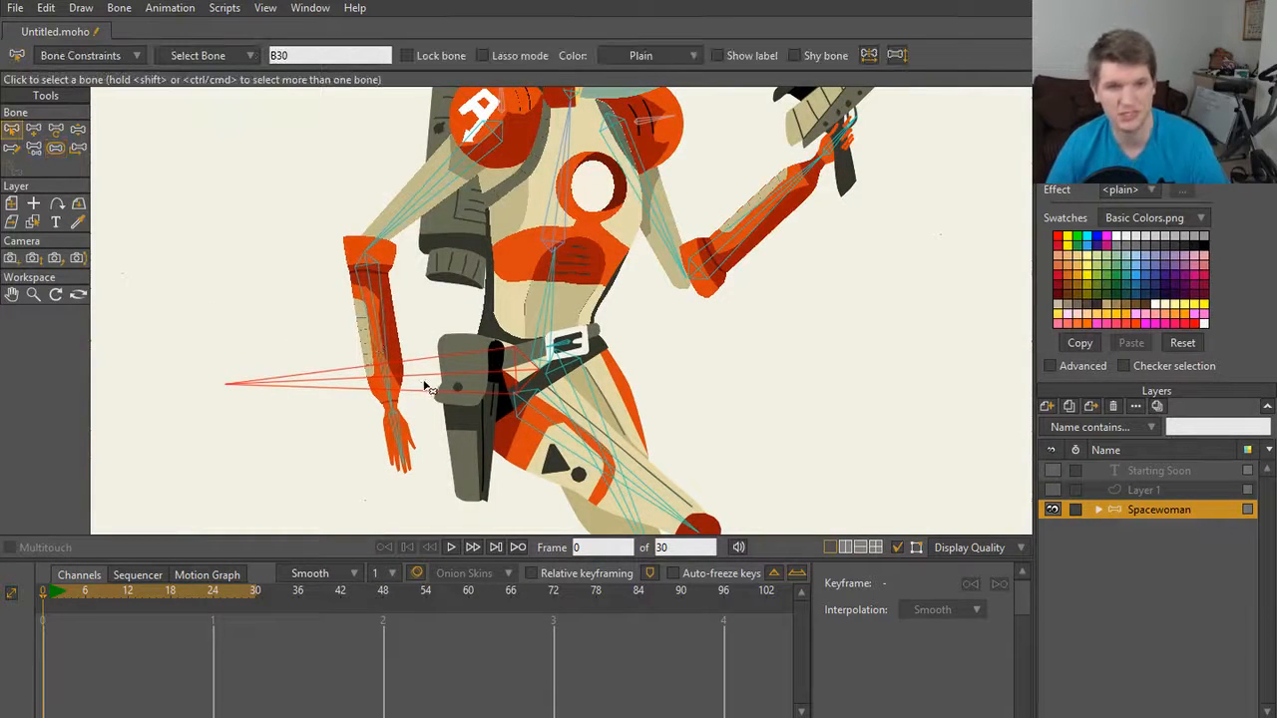
{"action": "key", "text": "Delete"}
Step: Fold the upper torso bone forward again and examine how the bone strengths pull the artwork away from the belt
{"action": "scroll", "coordinate": [532, 365], "scroll_direction": "up", "scroll_amount": 4}
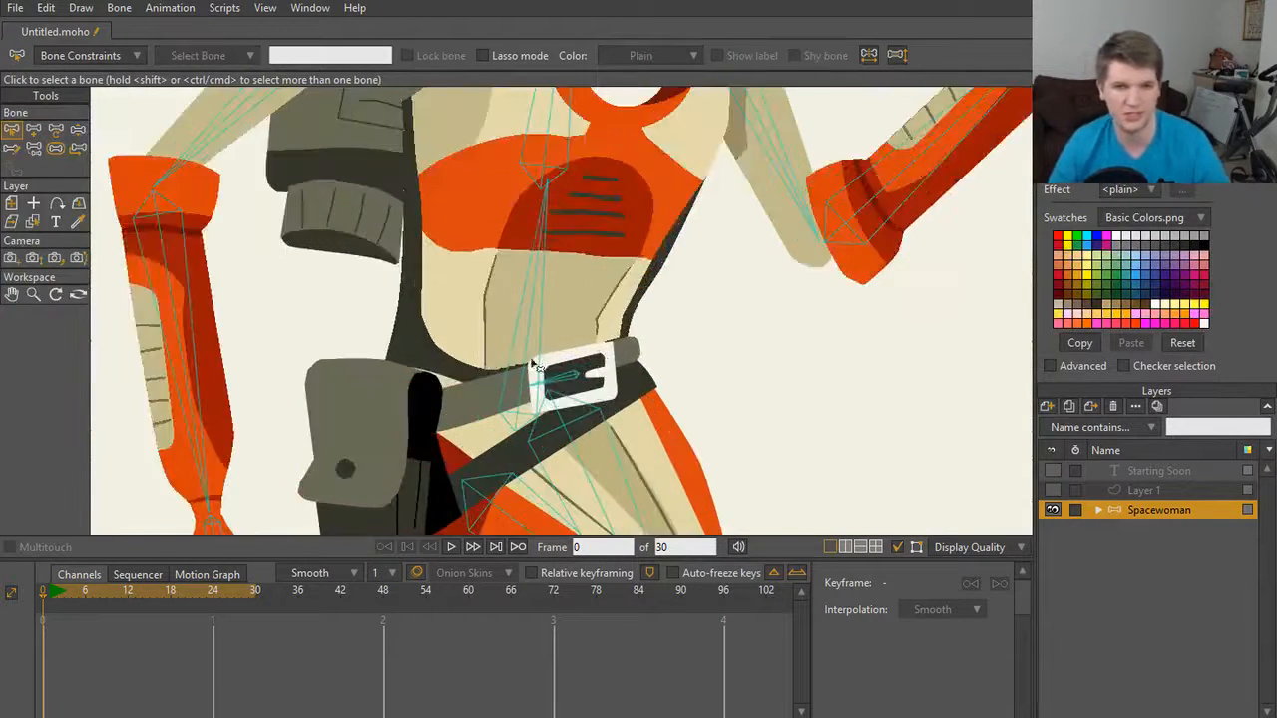
{"action": "scroll", "coordinate": [559, 190], "scroll_direction": "down", "scroll_amount": 1}
{"action": "key", "text": "z"}
{"action": "left_click_drag", "start_coordinate": [554, 178], "coordinate": [586, 184]}
{"action": "key", "text": "s"}
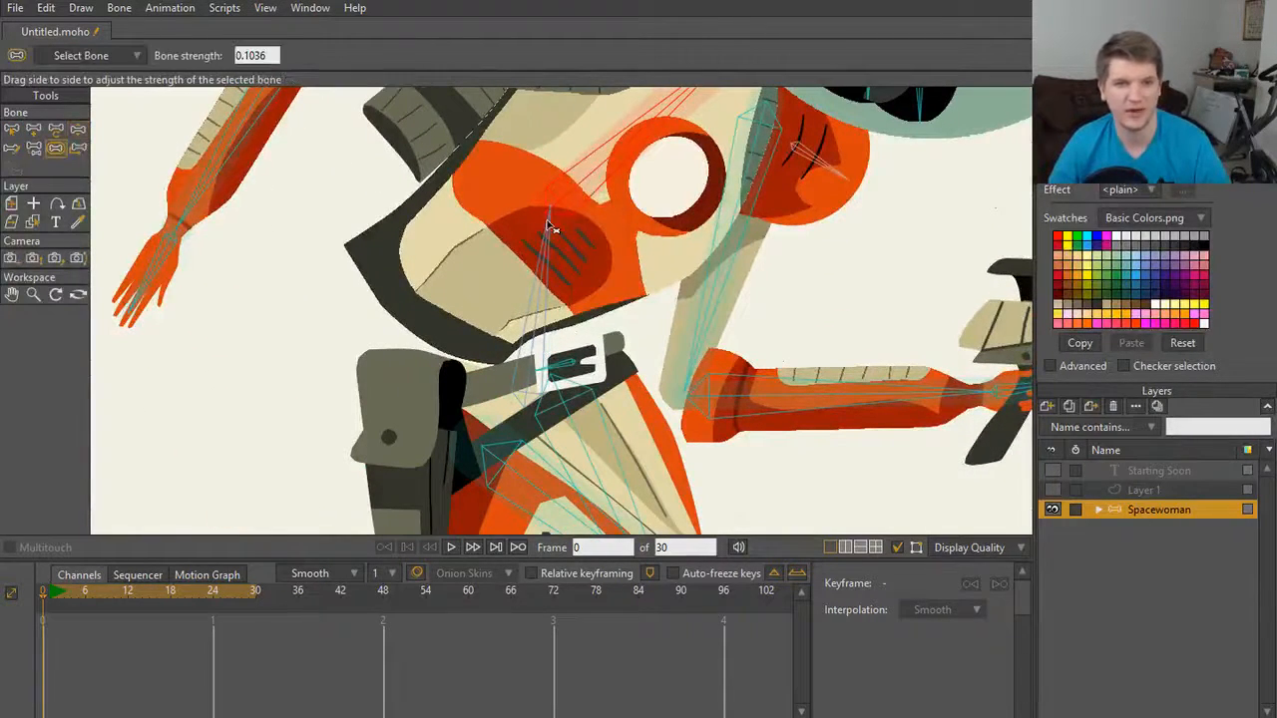
{"action": "scroll", "coordinate": [544, 344], "scroll_direction": "up", "scroll_amount": 2}
{"action": "scroll", "coordinate": [521, 316], "scroll_direction": "down", "scroll_amount": 1}
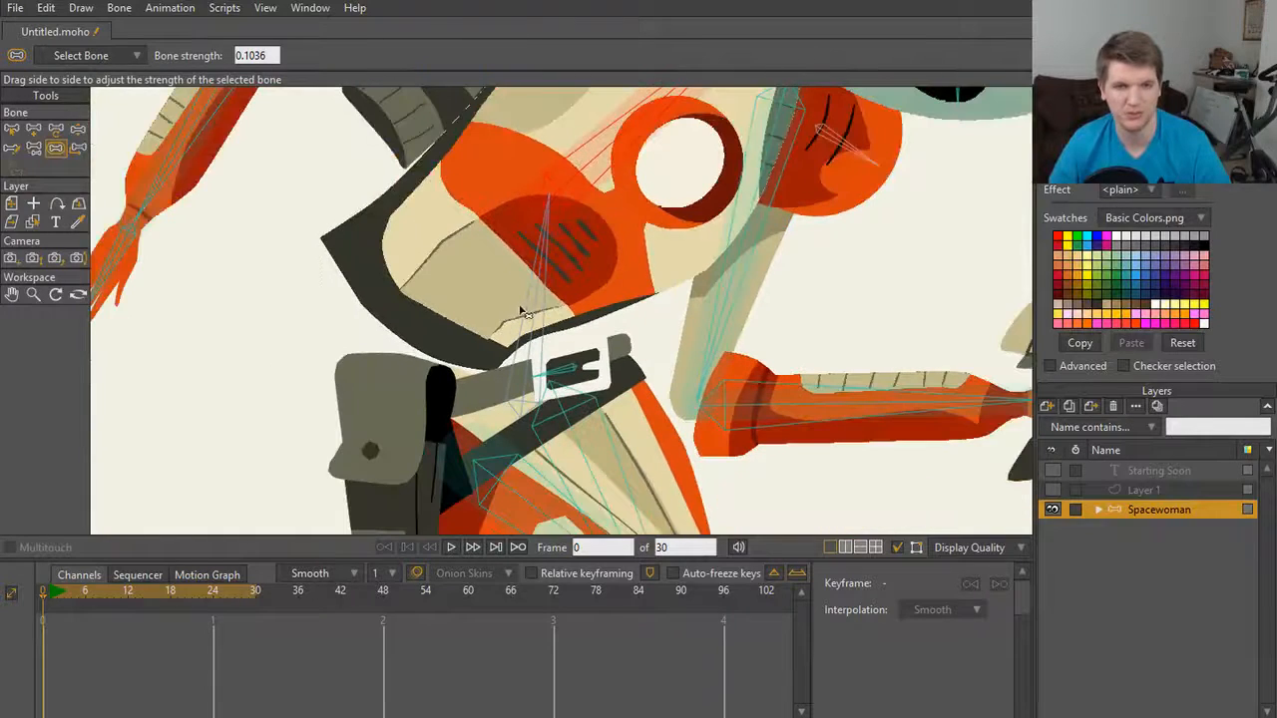
Step: Raise the lower torso bone's strength to 0.1224 with the figure folded, so the waist artwork follows that bone
{"action": "left_click", "coordinate": [538, 306]}
{"action": "mouse_move", "coordinate": [542, 302]}
{"action": "left_mouse_down"}
{"action": "mouse_move", "coordinate": [534, 319]}
{"action": "mouse_move", "coordinate": [628, 290]}
{"action": "mouse_move", "coordinate": [536, 332]}
{"action": "left_mouse_up"}
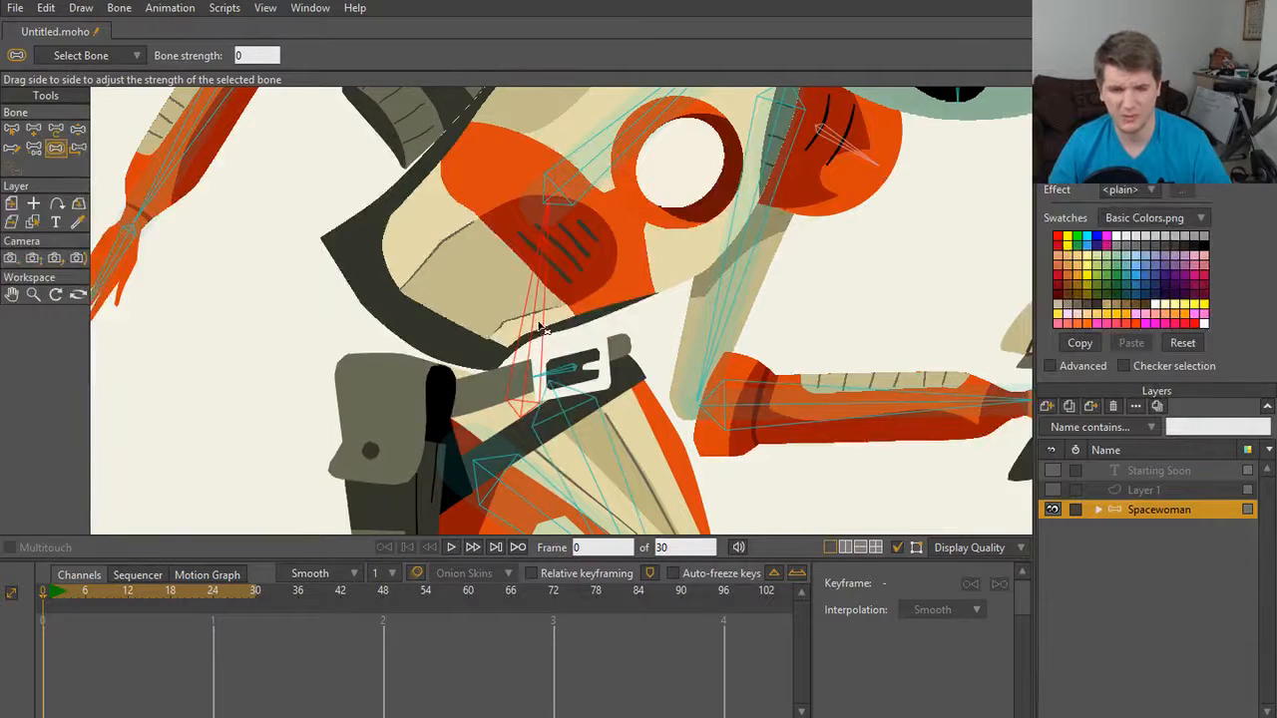
{"action": "left_click_drag", "start_coordinate": [538, 327], "coordinate": [544, 244]}
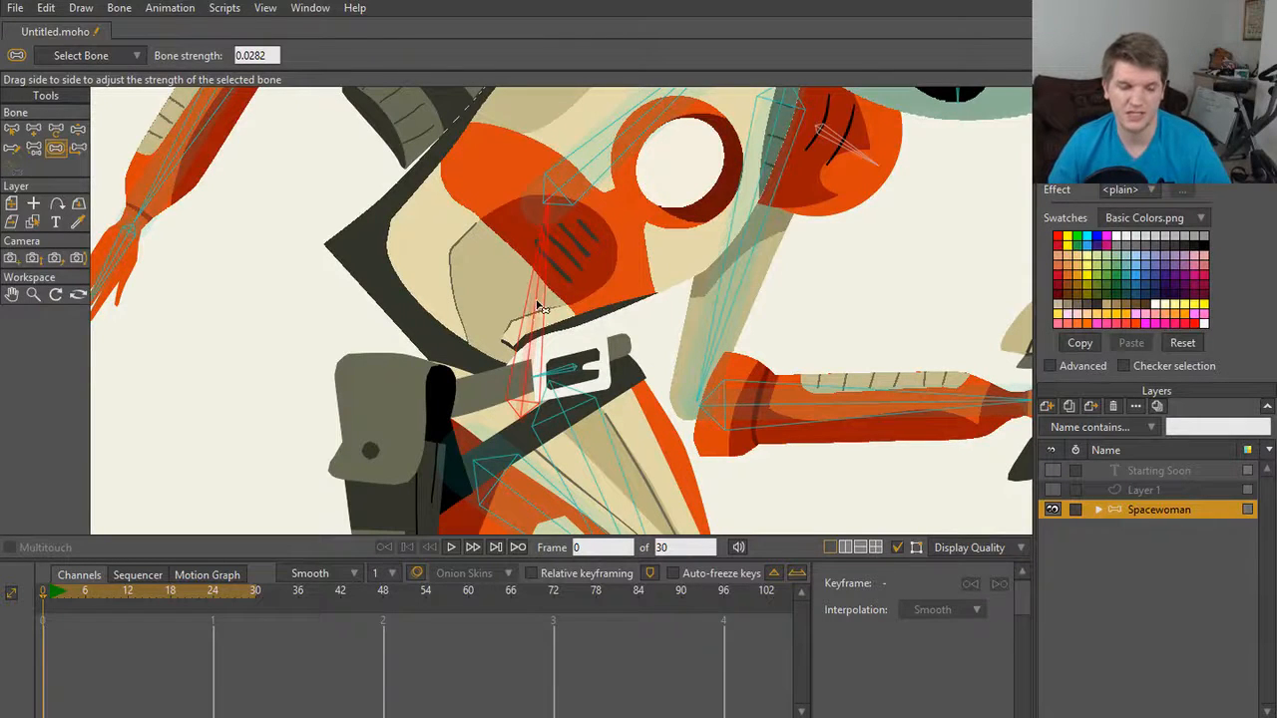
{"action": "left_click_drag", "start_coordinate": [537, 301], "coordinate": [553, 304]}
{"action": "scroll", "coordinate": [554, 306], "scroll_direction": "down", "scroll_amount": 3}
{"action": "left_click_drag", "start_coordinate": [719, 313], "coordinate": [711, 399]}
{"action": "left_click_drag", "start_coordinate": [585, 324], "coordinate": [588, 319]}
{"action": "left_click", "coordinate": [556, 385]}
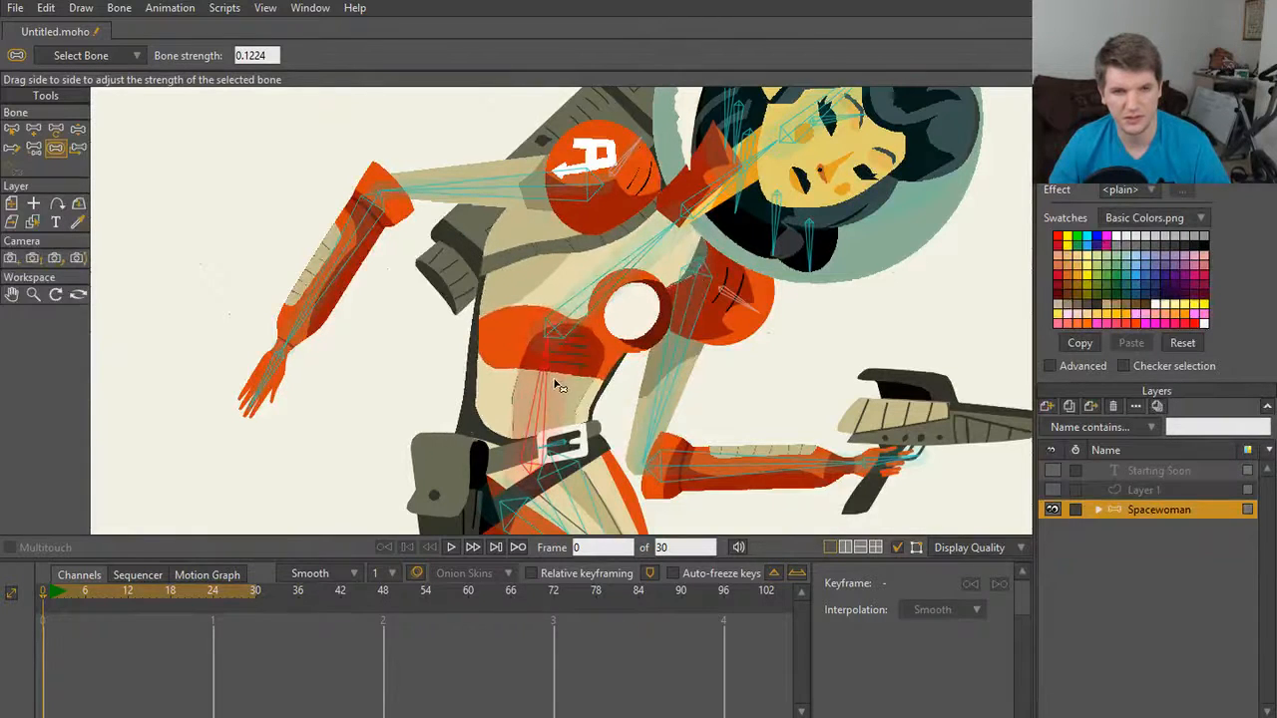
Step: Inspect the gun arm's upper arm bone with Bone Strength, and view the rest pose with Transform Bone
{"action": "left_click", "coordinate": [649, 404]}
{"action": "scroll", "coordinate": [683, 393], "scroll_direction": "down", "scroll_amount": 2}
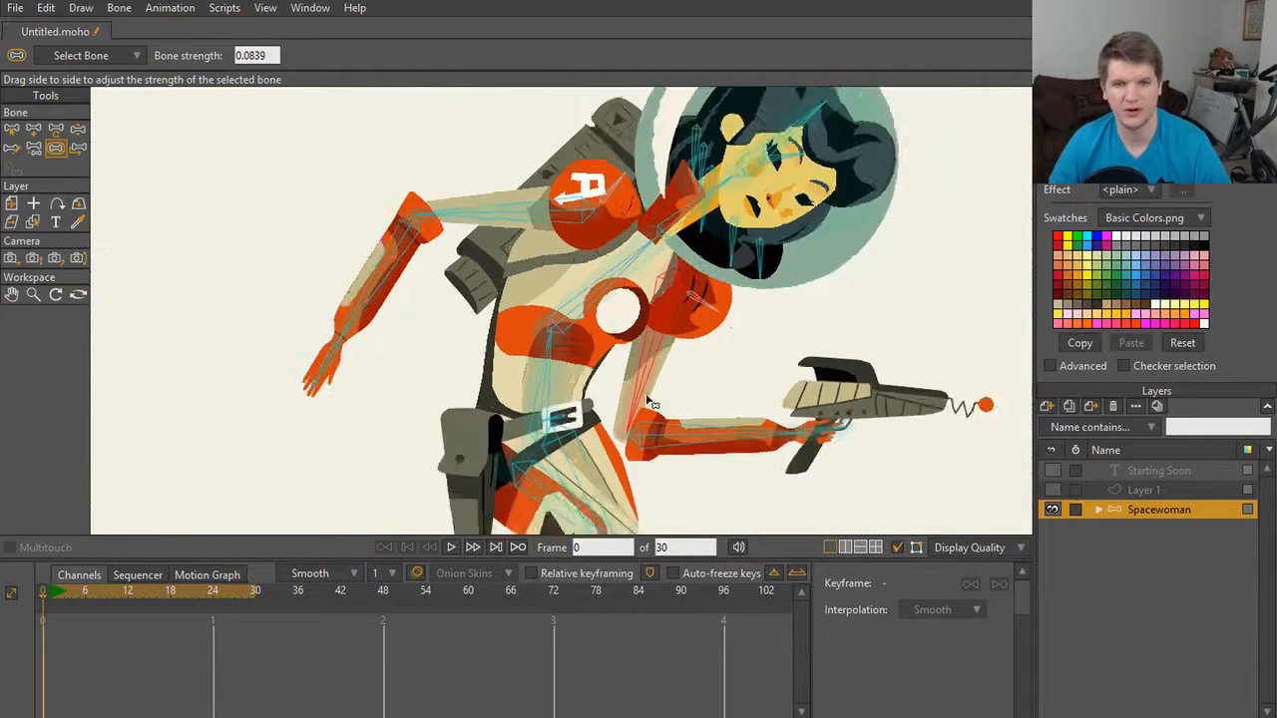
{"action": "scroll", "coordinate": [676, 340], "scroll_direction": "down", "scroll_amount": 2}
{"action": "key", "text": "t"}
{"action": "scroll", "coordinate": [636, 339], "scroll_direction": "up", "scroll_amount": 4}
{"action": "left_click_drag", "start_coordinate": [635, 322], "coordinate": [637, 344]}
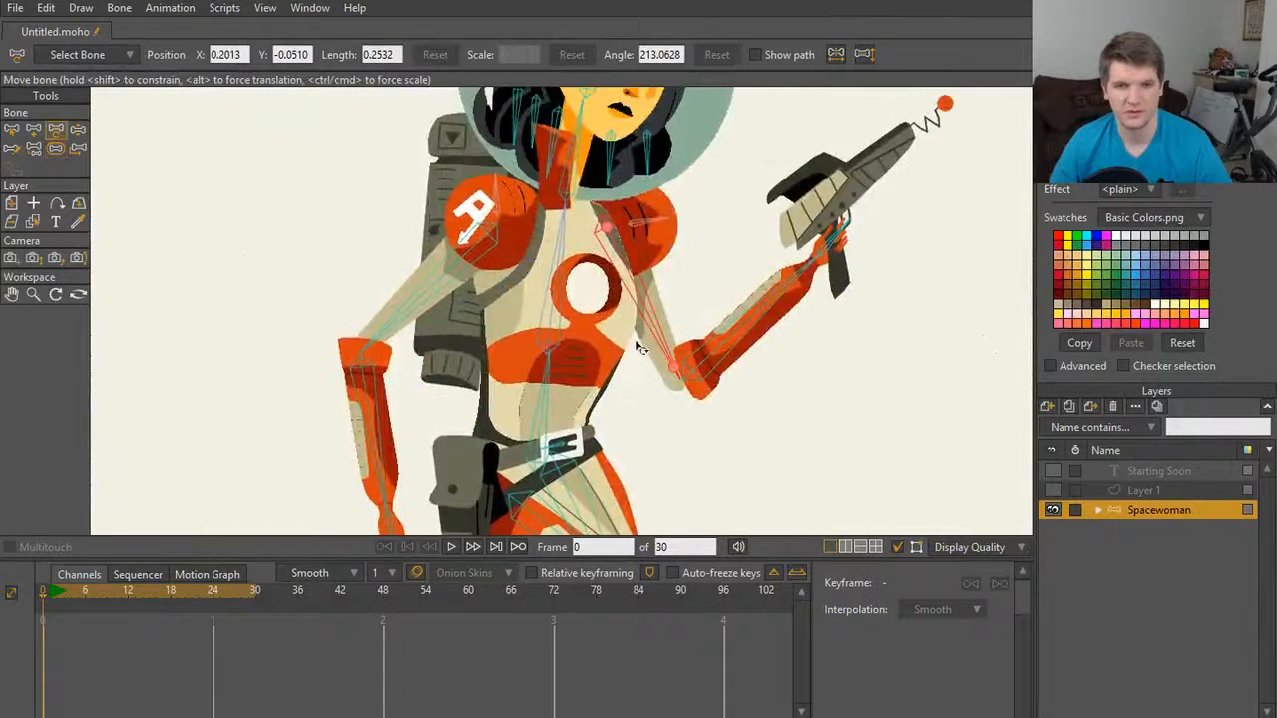
Step: Bend the upper torso bone with Manipulate Bones to test the new waist deformation, and return to Bone Strength in the folded pose
{"action": "key", "text": "z"}
{"action": "left_click_drag", "start_coordinate": [566, 287], "coordinate": [633, 379]}
{"action": "scroll", "coordinate": [633, 379], "scroll_direction": "up", "scroll_amount": 2}
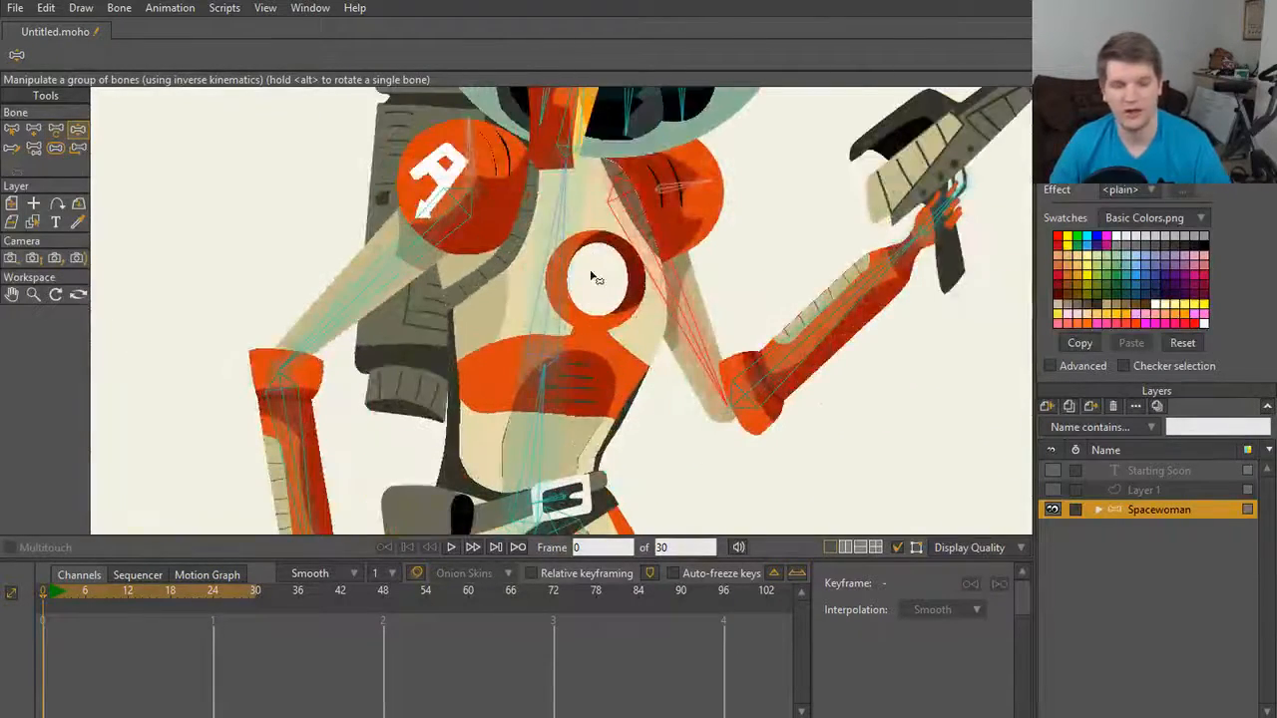
{"action": "left_click_drag", "start_coordinate": [548, 267], "coordinate": [580, 272]}
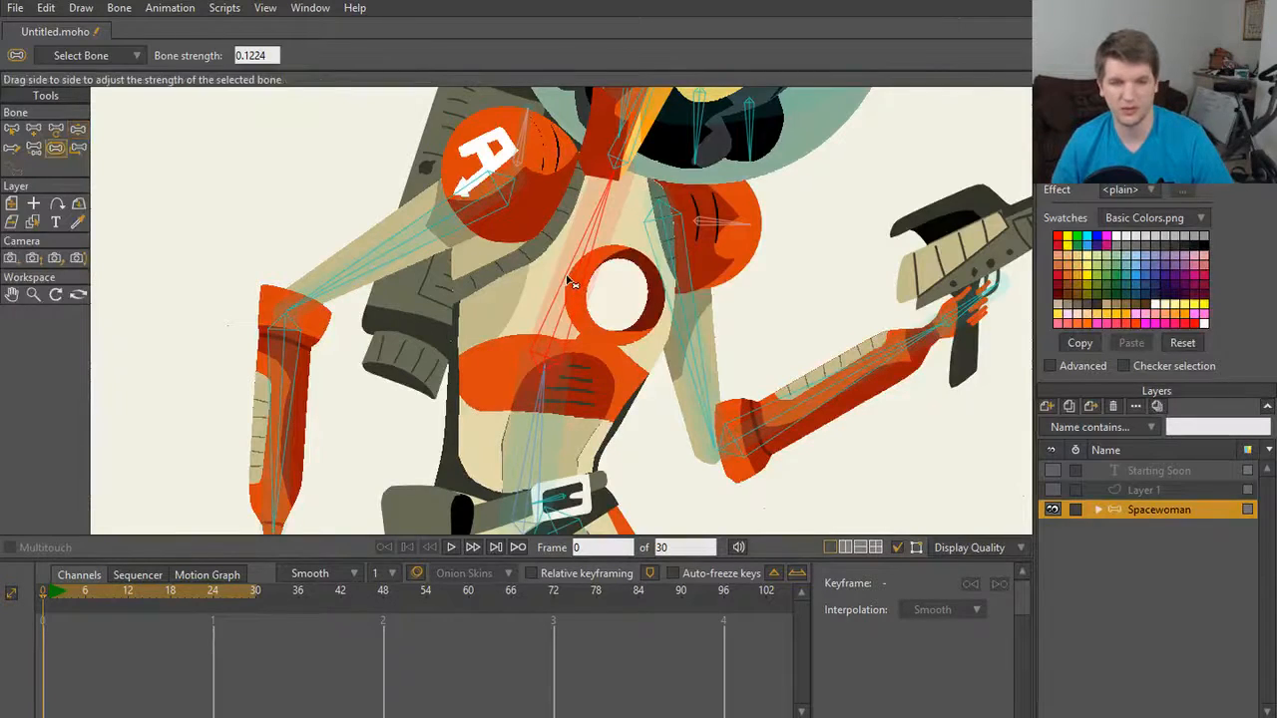
{"action": "left_click_drag", "start_coordinate": [579, 284], "coordinate": [613, 325]}
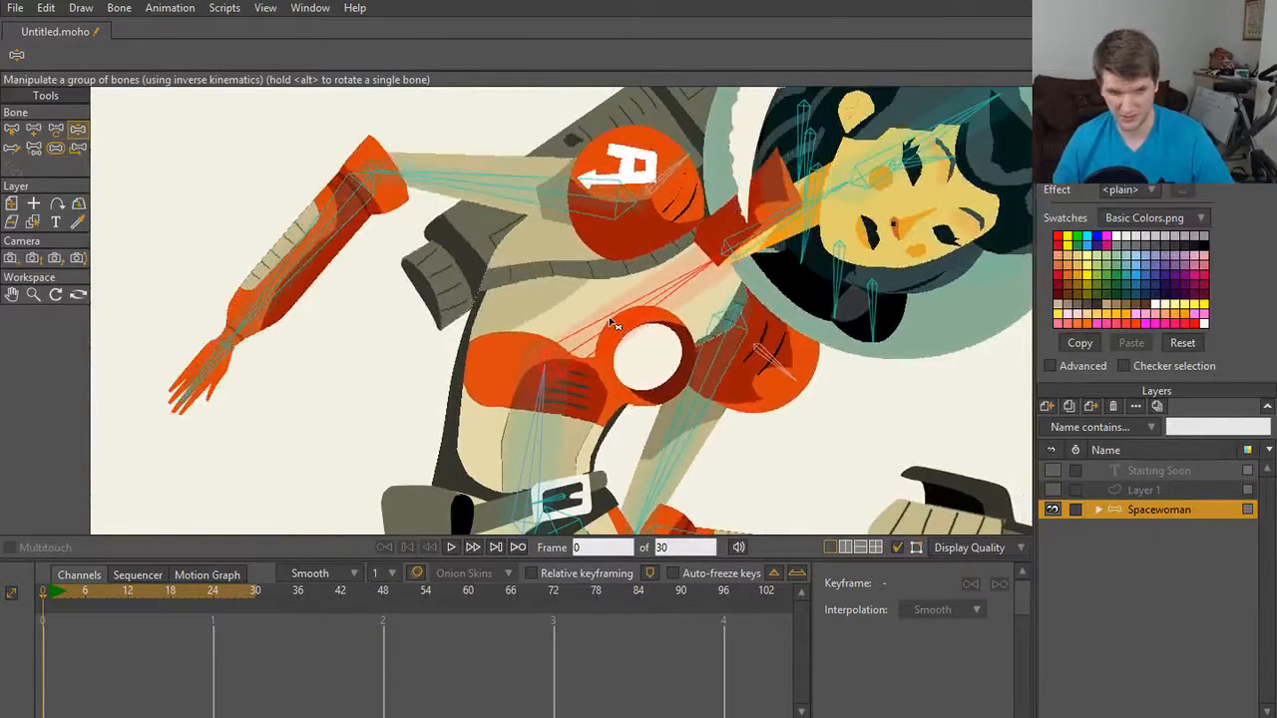
{"action": "key", "text": "n"}
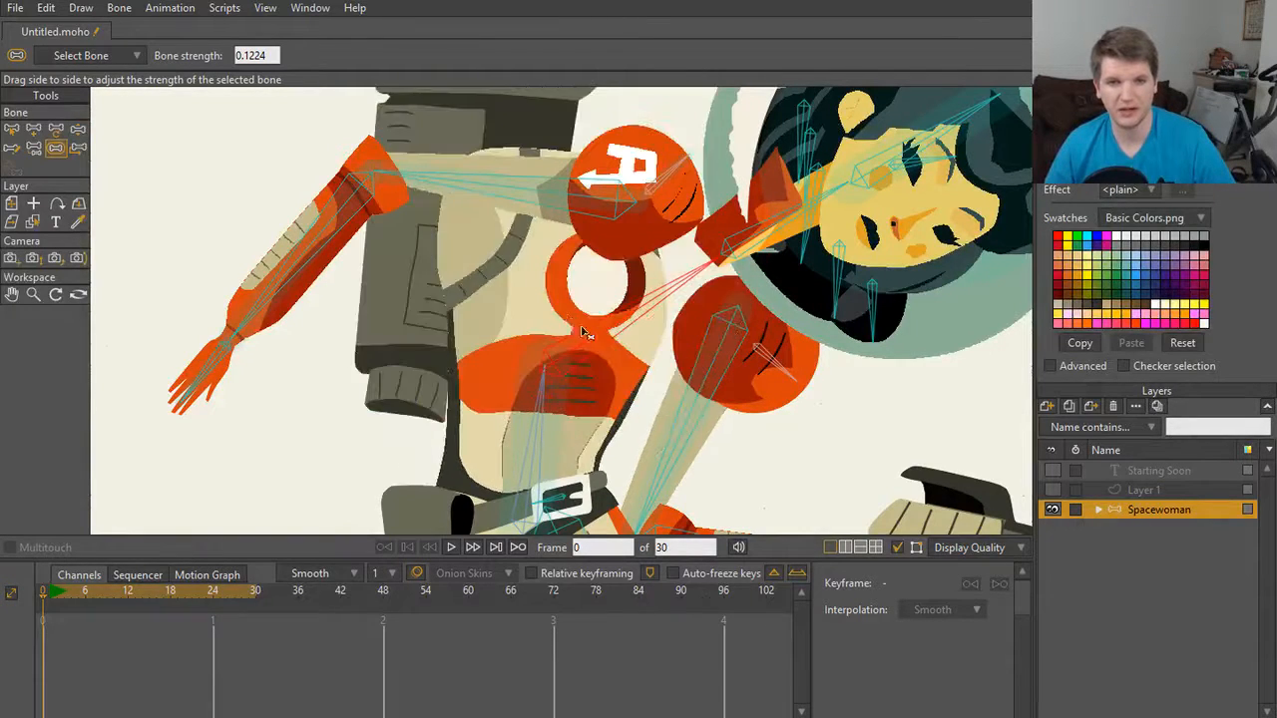
Step: Examine the bones and their influence across the spacewoman's torso, shoulders and arms, focusing on the shoulder pad marked with the letter A
{"action": "scroll", "coordinate": [598, 339], "scroll_direction": "down", "scroll_amount": 3}
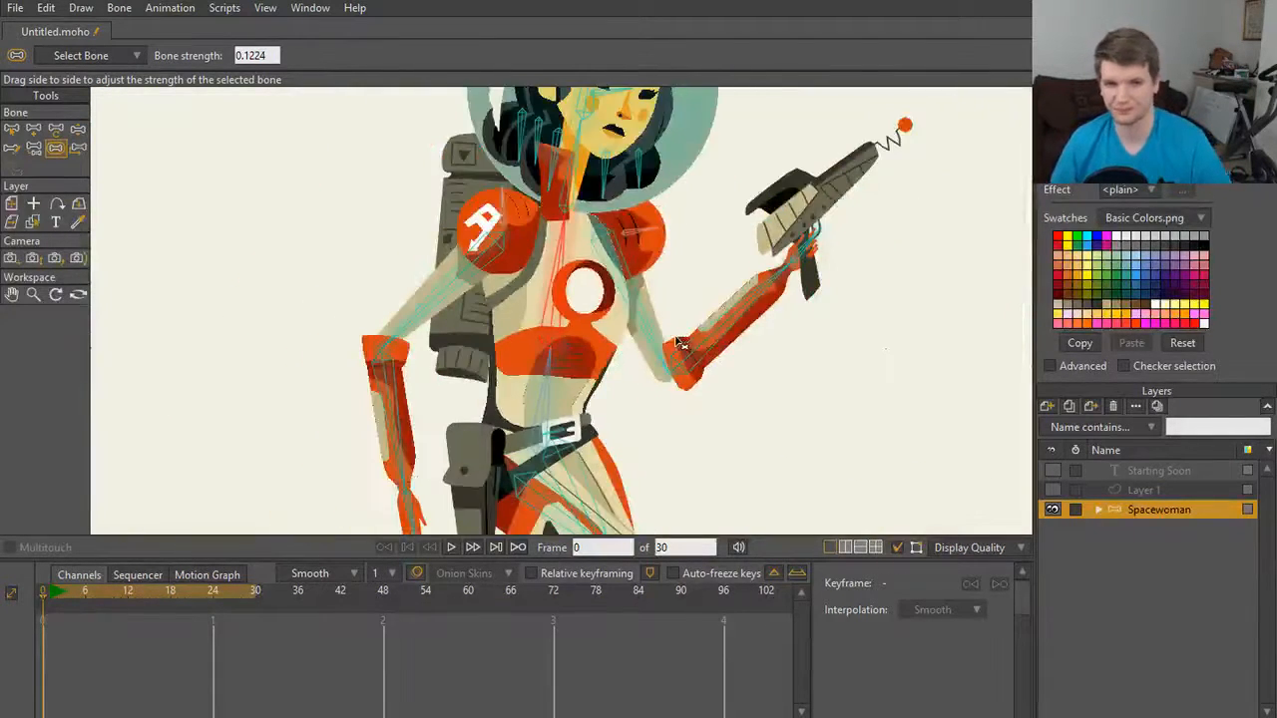
{"action": "left_click_drag", "start_coordinate": [658, 344], "coordinate": [656, 293]}
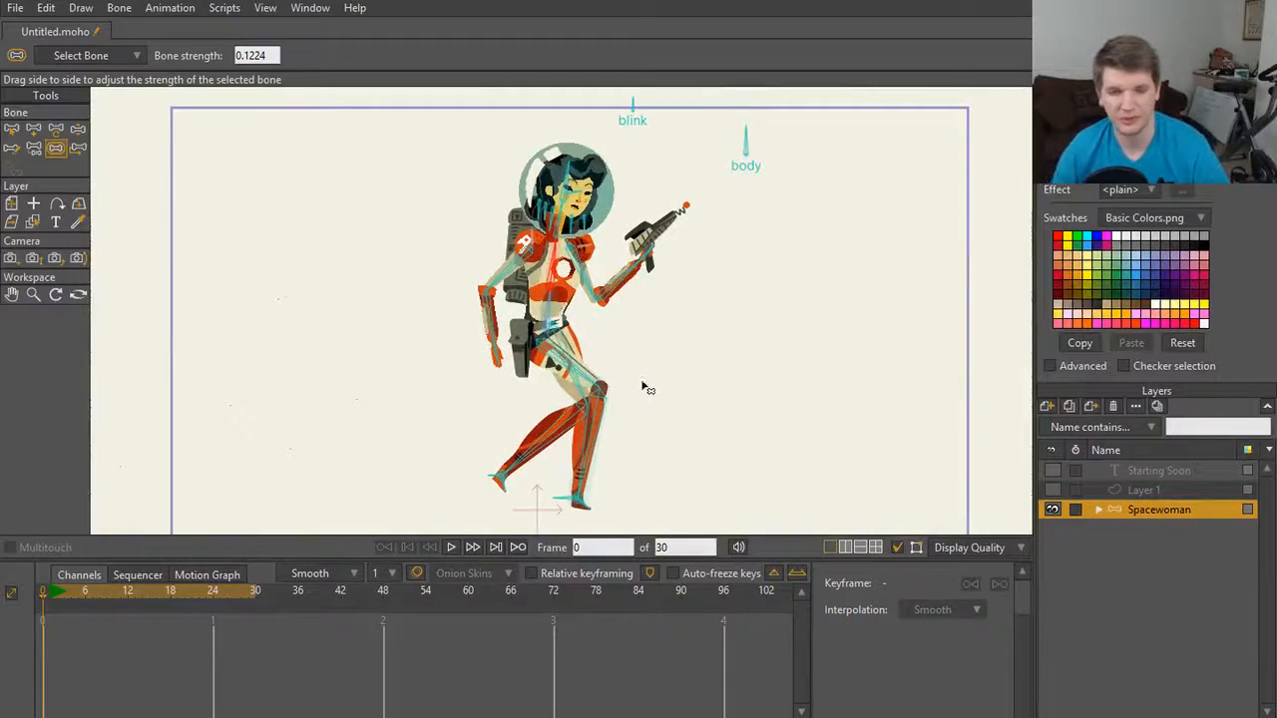
{"action": "left_click_drag", "start_coordinate": [644, 385], "coordinate": [639, 342]}
{"action": "scroll", "coordinate": [644, 345], "scroll_direction": "down", "scroll_amount": 1}
{"action": "scroll", "coordinate": [649, 351], "scroll_direction": "up", "scroll_amount": 5}
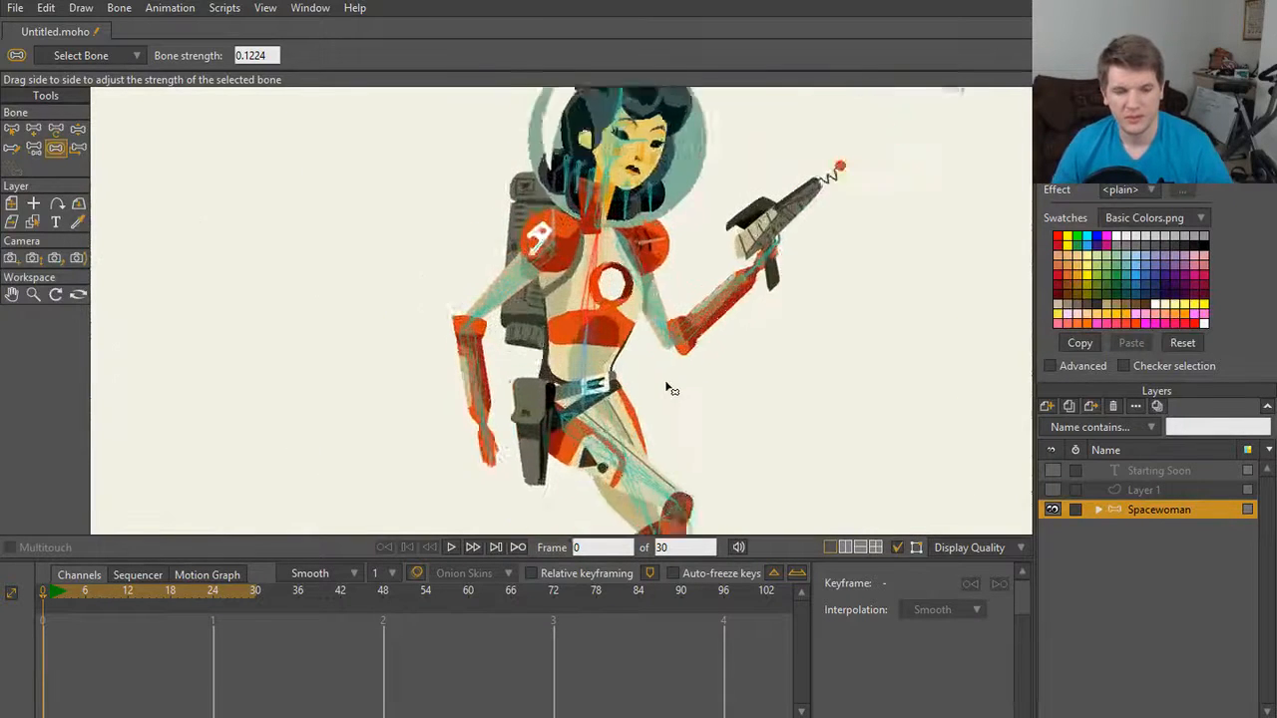
{"action": "scroll", "coordinate": [643, 359], "scroll_direction": "up", "scroll_amount": 3}
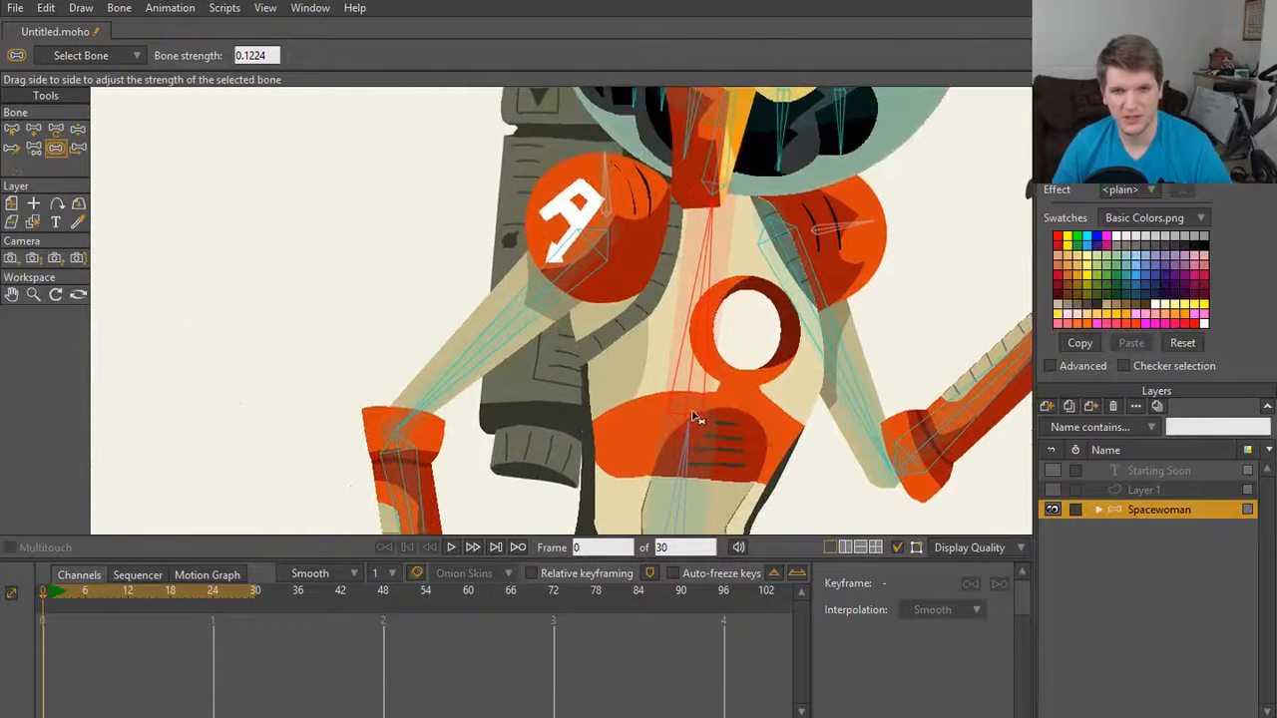
{"action": "scroll", "coordinate": [654, 227], "scroll_direction": "down", "scroll_amount": 3}
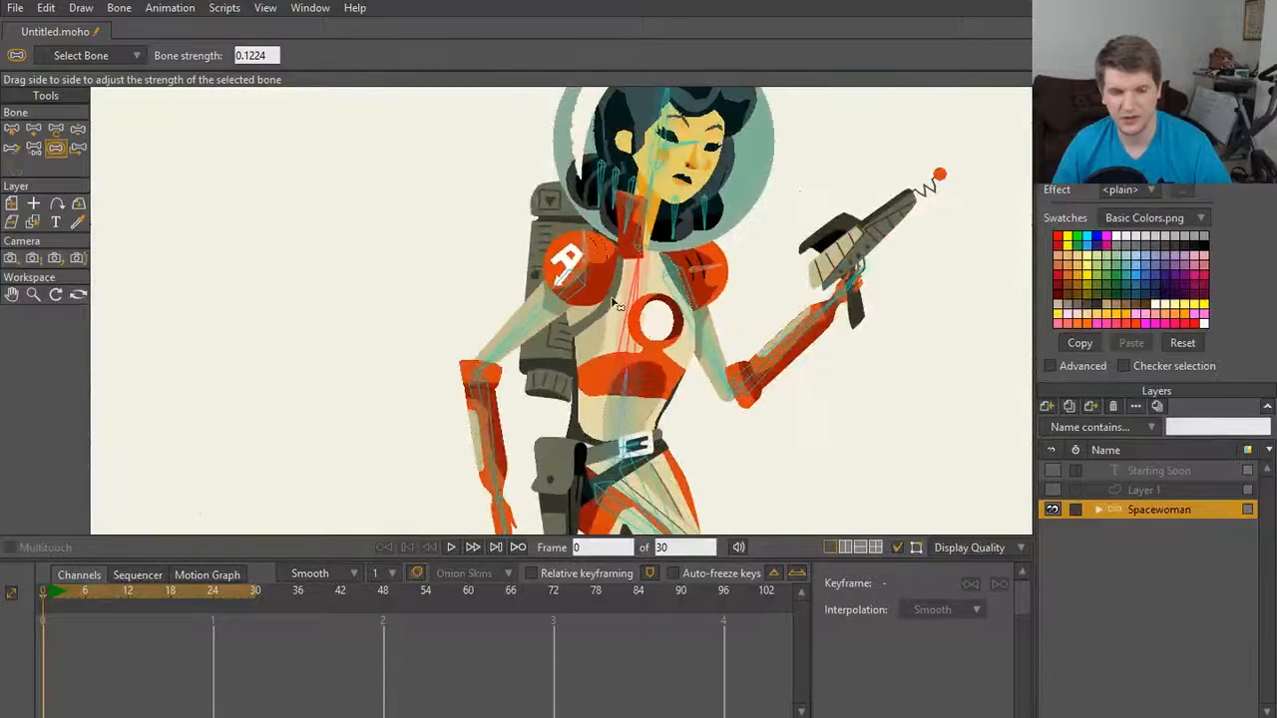
{"action": "scroll", "coordinate": [630, 417], "scroll_direction": "up", "scroll_amount": 4}
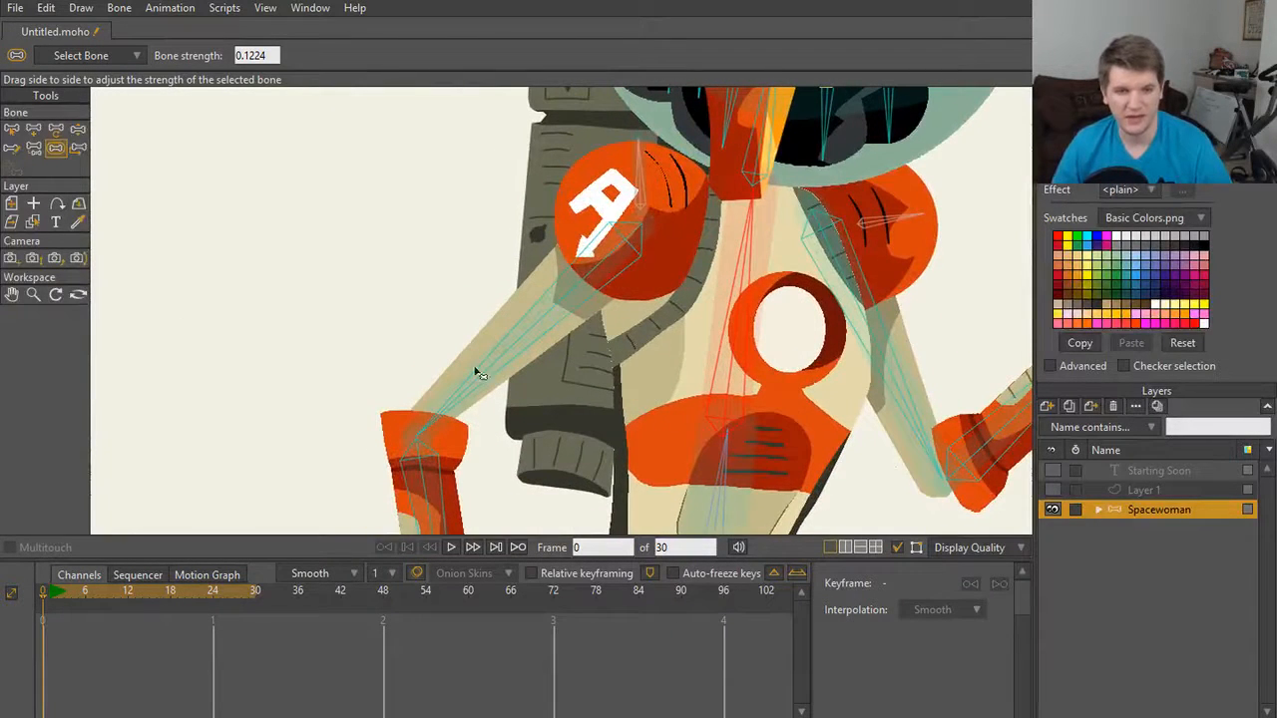
{"action": "scroll", "coordinate": [582, 278], "scroll_direction": "up", "scroll_amount": 3}
{"action": "scroll", "coordinate": [614, 268], "scroll_direction": "down", "scroll_amount": 3}
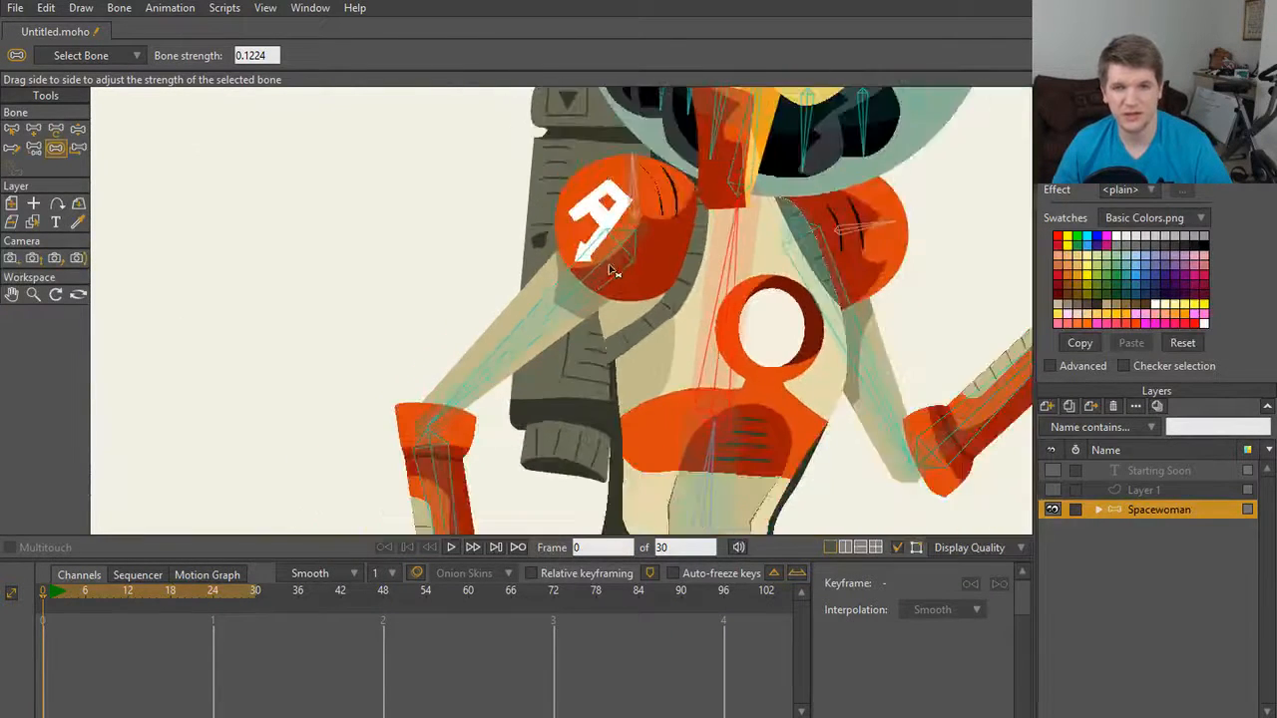
{"action": "left_click_drag", "start_coordinate": [640, 268], "coordinate": [590, 340]}
{"action": "scroll", "coordinate": [589, 344], "scroll_direction": "up", "scroll_amount": 2}
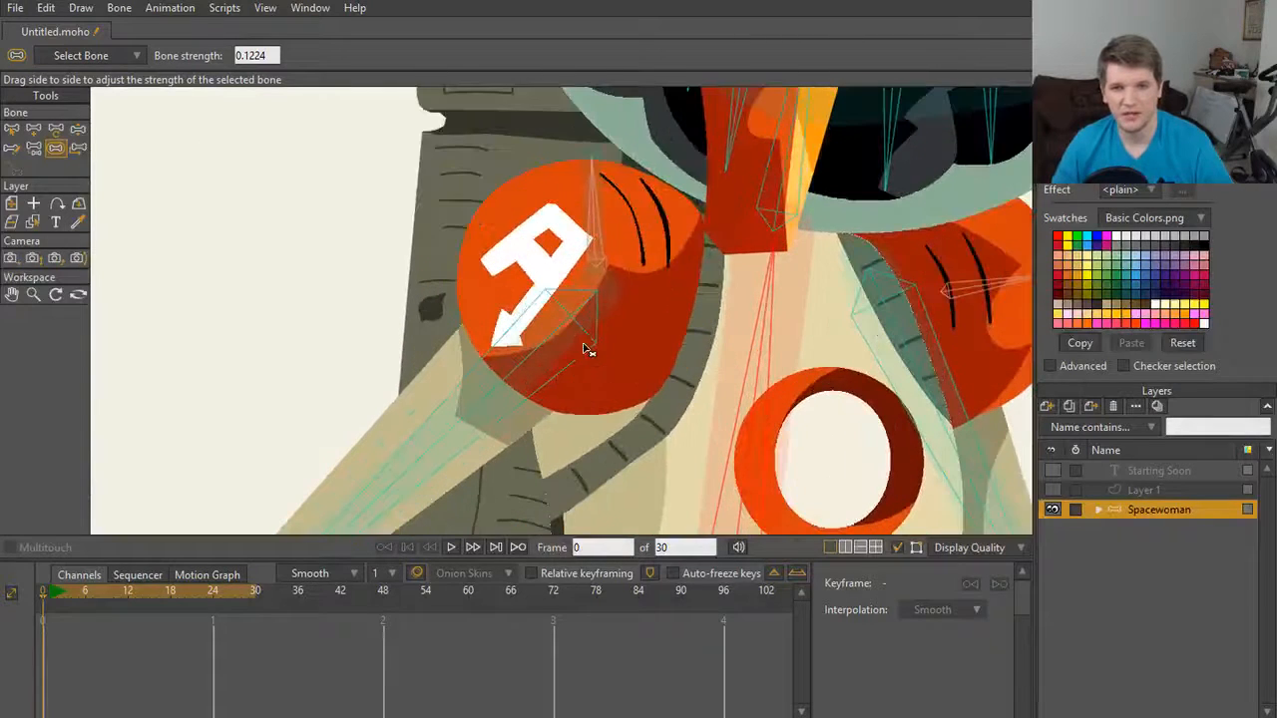
Step: Try moving the small shoulder-pad bone B9 at frame 2, then undo the move
{"action": "key", "text": "b"}
{"action": "left_click", "coordinate": [596, 225]}
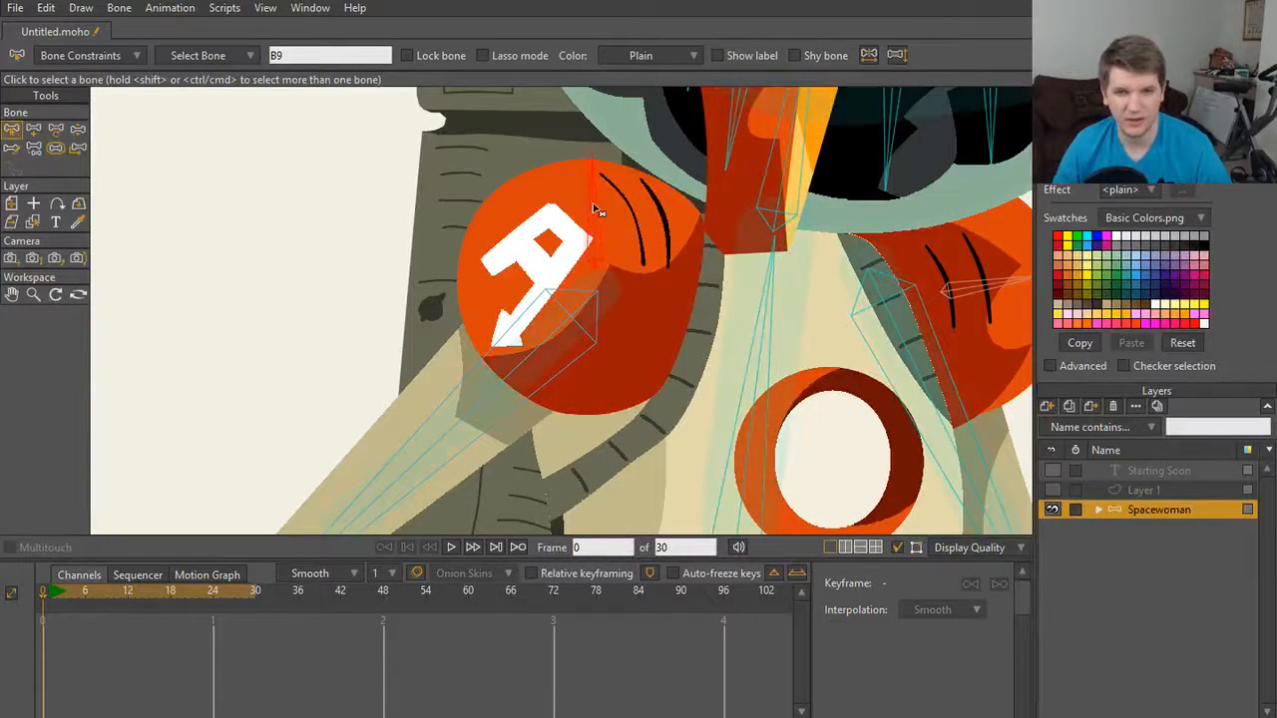
{"action": "key", "text": "z"}
{"action": "left_click_drag", "start_coordinate": [41, 591], "coordinate": [55, 593]}
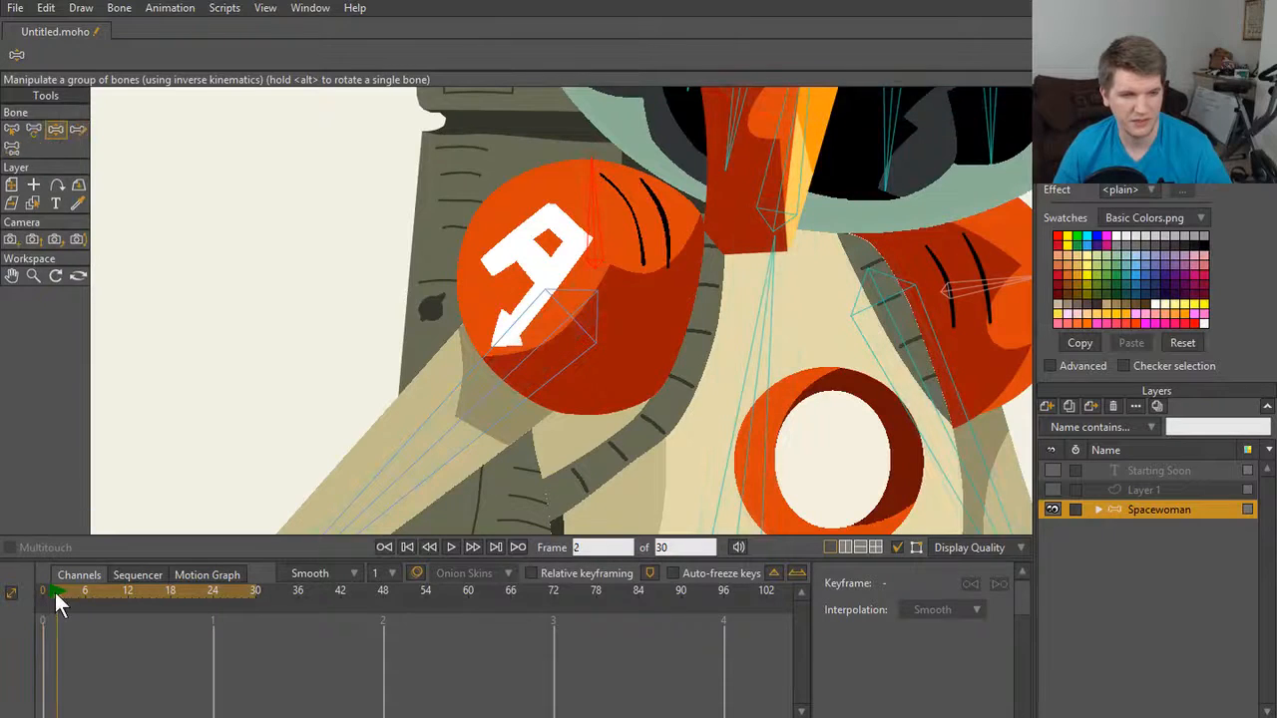
{"action": "left_click", "coordinate": [583, 211]}
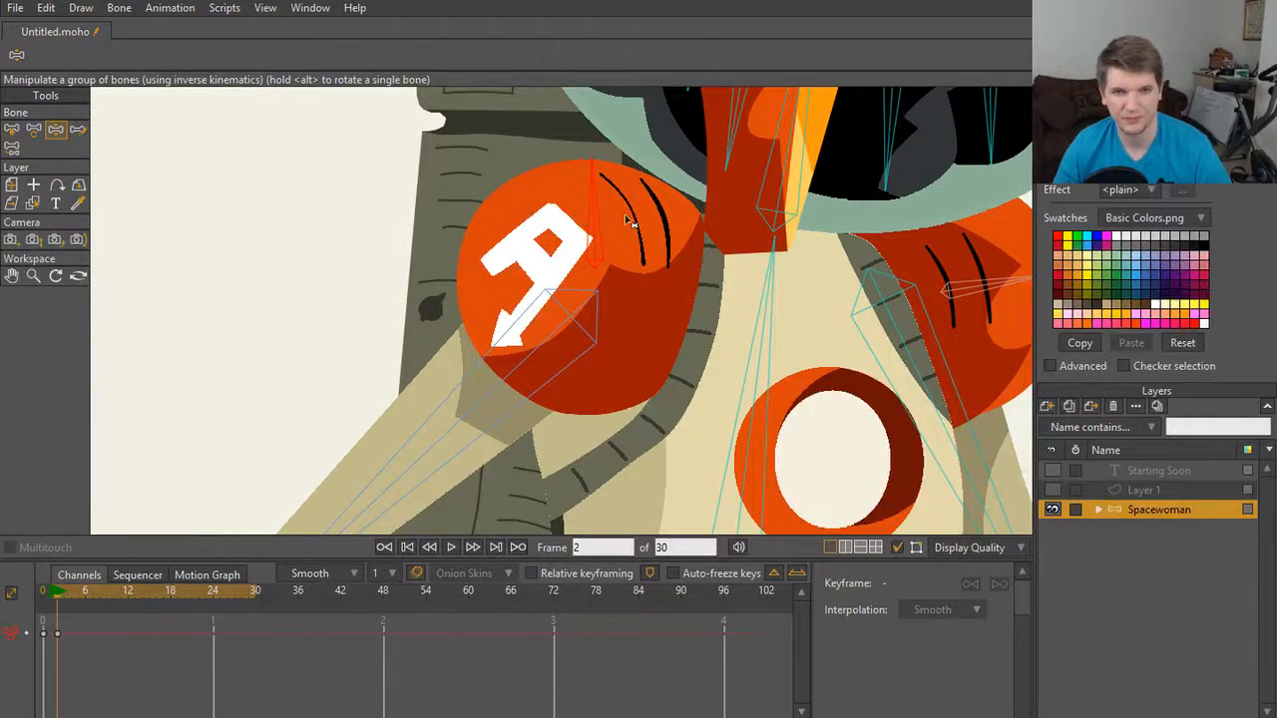
{"action": "key", "text": "t"}
{"action": "mouse_move", "coordinate": [595, 261]}
{"action": "left_mouse_down"}
{"action": "mouse_move", "coordinate": [472, 249]}
{"action": "mouse_move", "coordinate": [497, 286]}
{"action": "mouse_move", "coordinate": [575, 267]}
{"action": "left_mouse_up"}
{"action": "key", "text": "ctrl+z"}
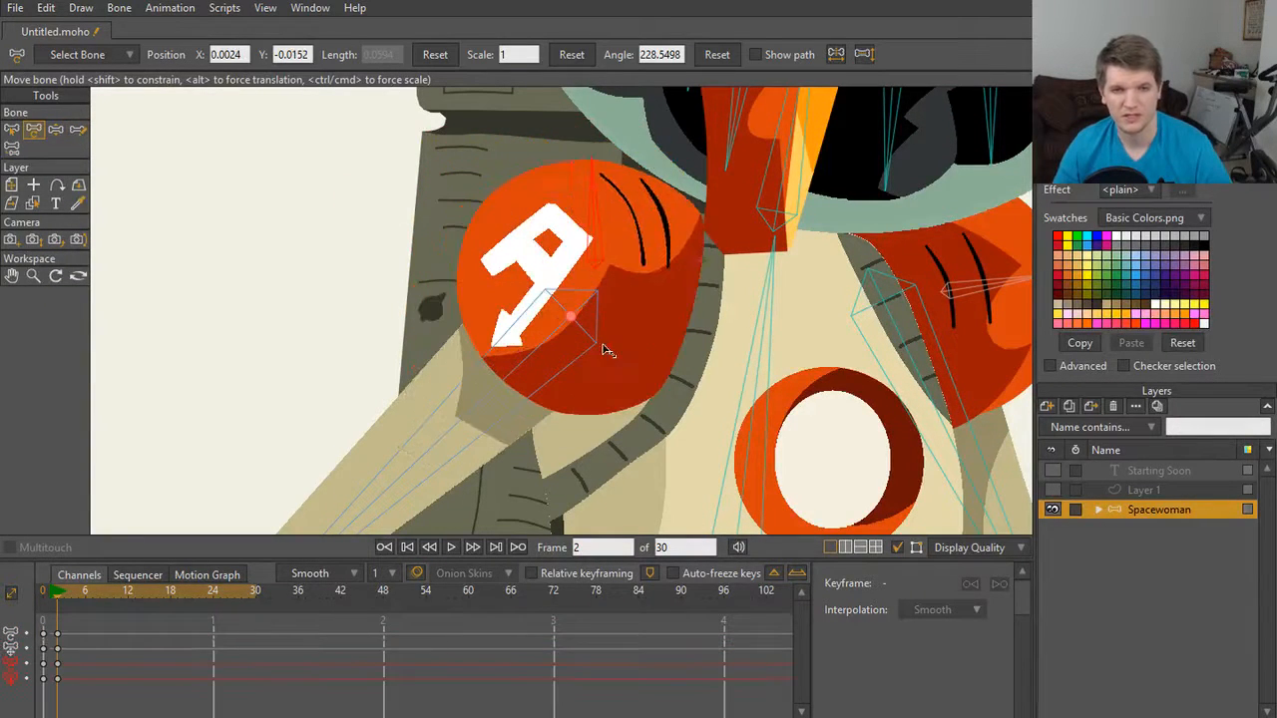
Step: Delete the shoulder bone's test keyframes at frame 2 and return to frame 0
{"action": "left_click", "coordinate": [61, 649]}
{"action": "key", "text": "Delete"}
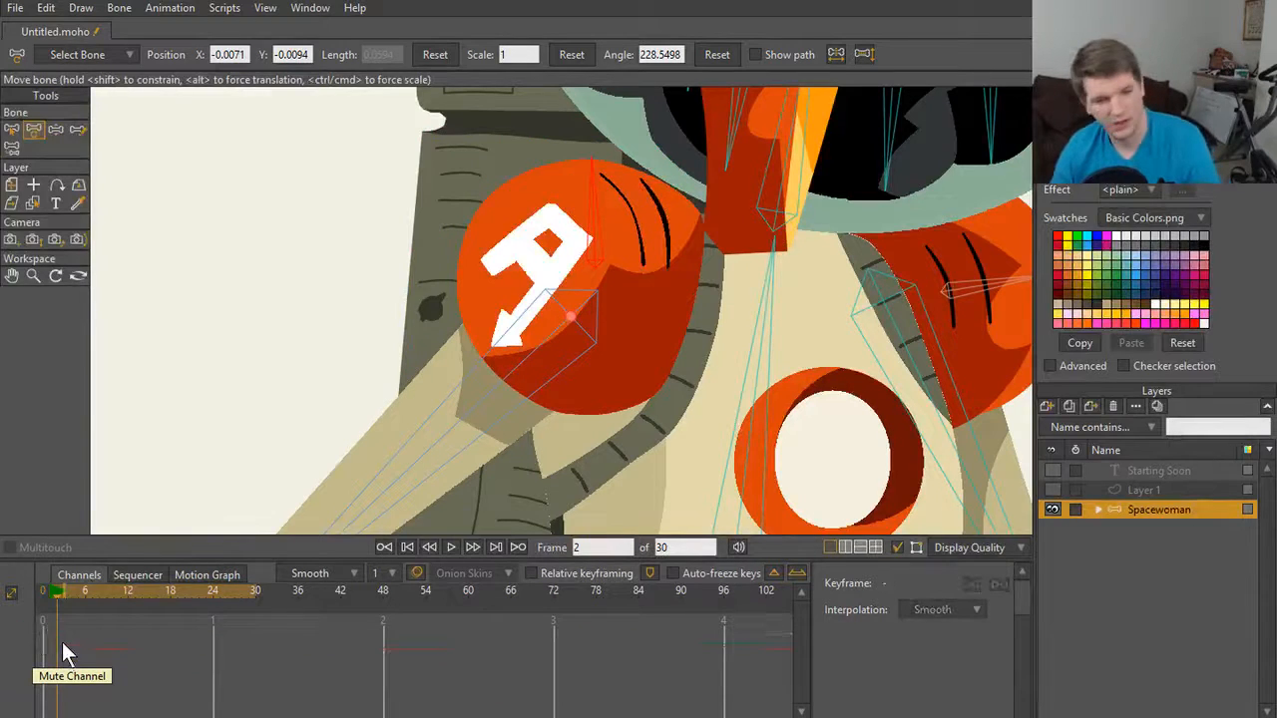
{"action": "left_click_drag", "start_coordinate": [56, 591], "coordinate": [4, 611]}
{"action": "key", "text": "z"}
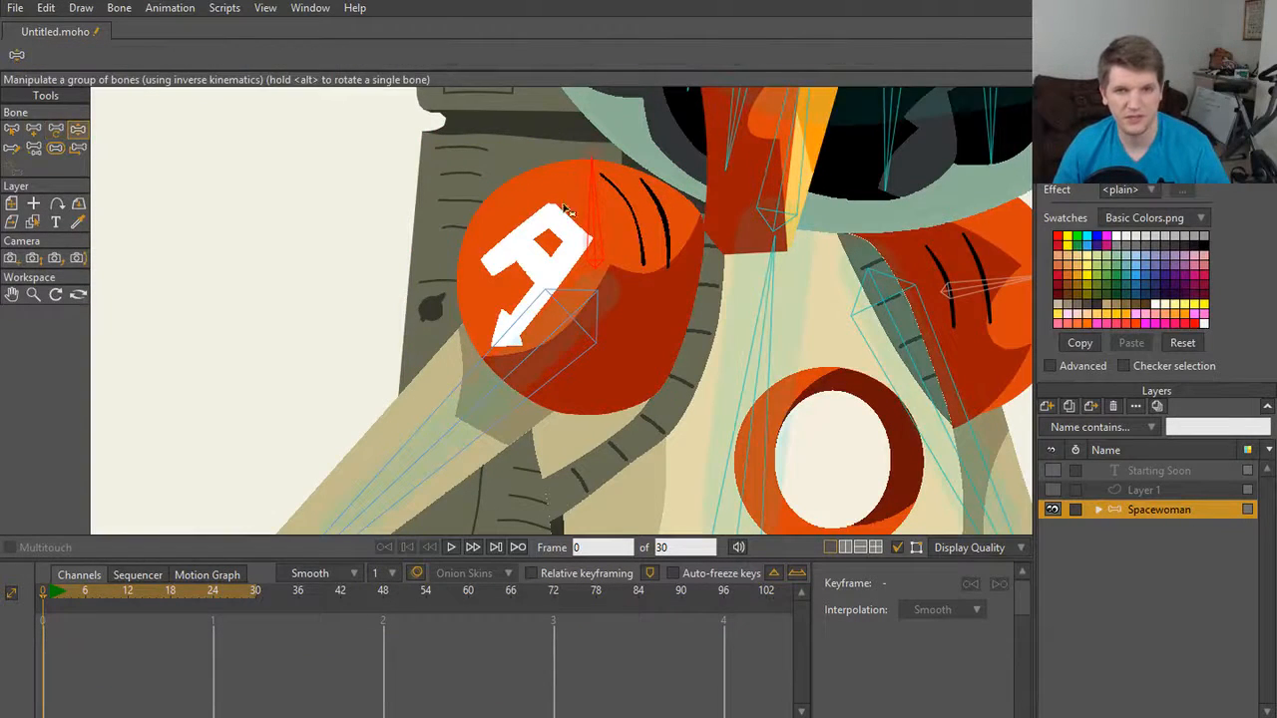
Step: Try manipulating the blink and body control bones at frame 1, then clear their test keyframes and return to frame 0
{"action": "left_click", "coordinate": [49, 593]}
{"action": "scroll", "coordinate": [422, 233], "scroll_direction": "down", "scroll_amount": 5}
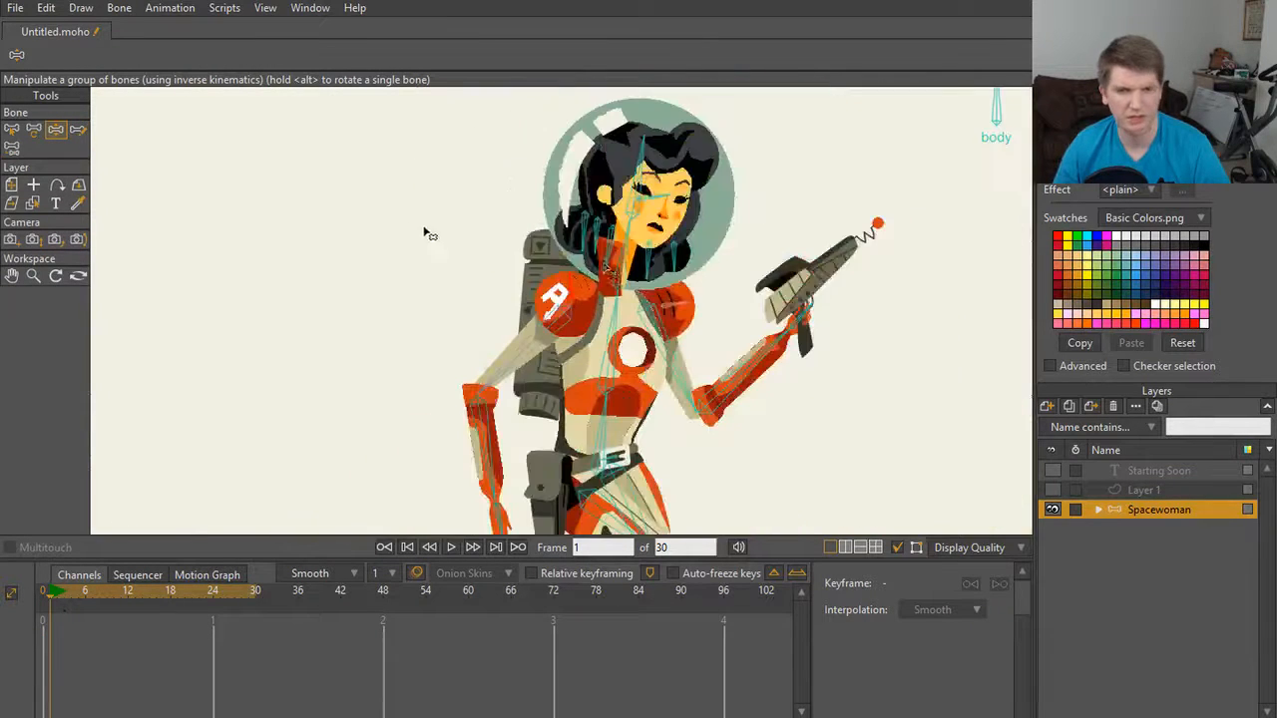
{"action": "scroll", "coordinate": [628, 243], "scroll_direction": "up", "scroll_amount": 4}
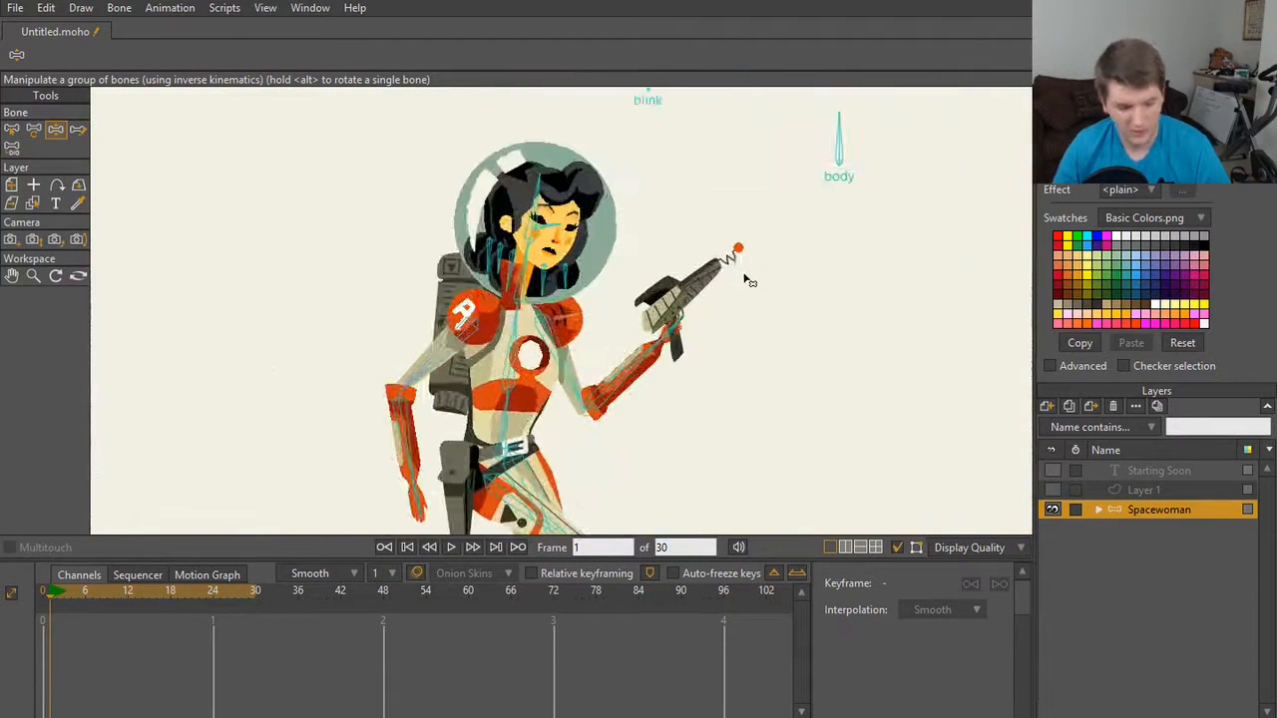
{"action": "left_click_drag", "start_coordinate": [843, 148], "coordinate": [845, 192]}
{"action": "left_click_drag", "start_coordinate": [757, 109], "coordinate": [762, 144]}
{"action": "left_click_drag", "start_coordinate": [758, 213], "coordinate": [776, 269]}
{"action": "left_click", "coordinate": [665, 128]}
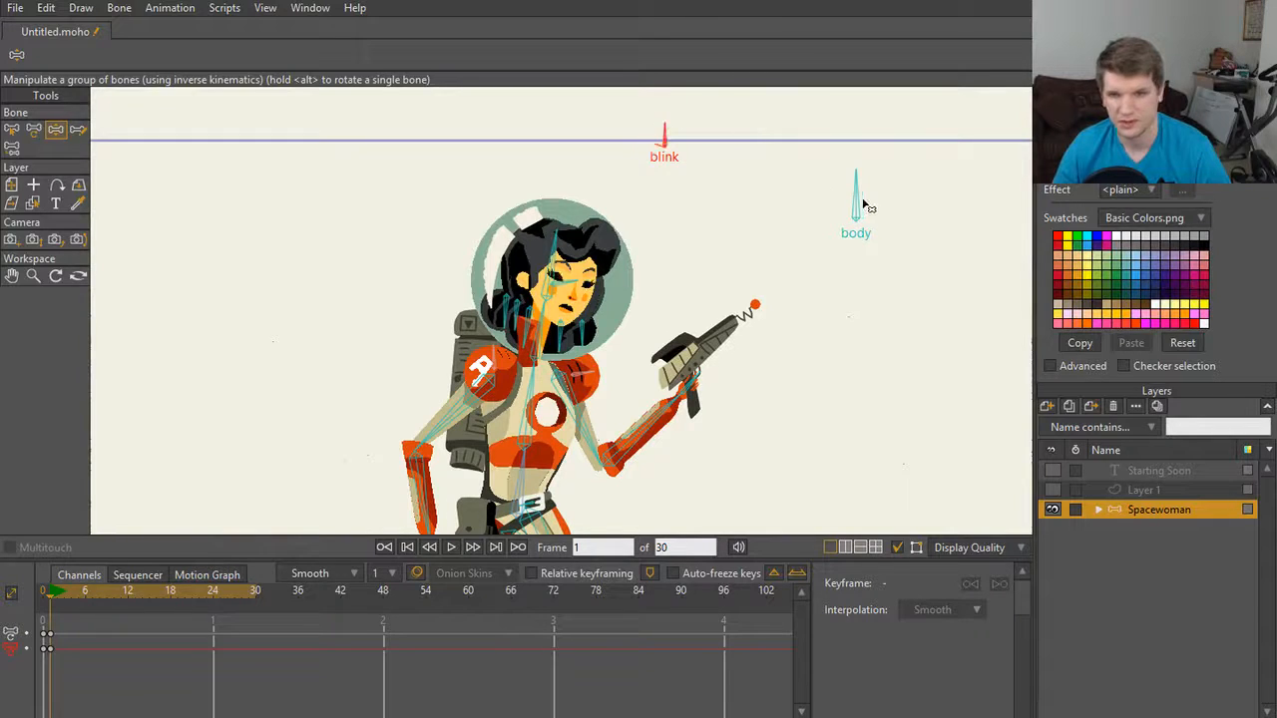
{"action": "left_click_drag", "start_coordinate": [866, 205], "coordinate": [731, 166]}
{"action": "left_click_drag", "start_coordinate": [67, 612], "coordinate": [28, 696]}
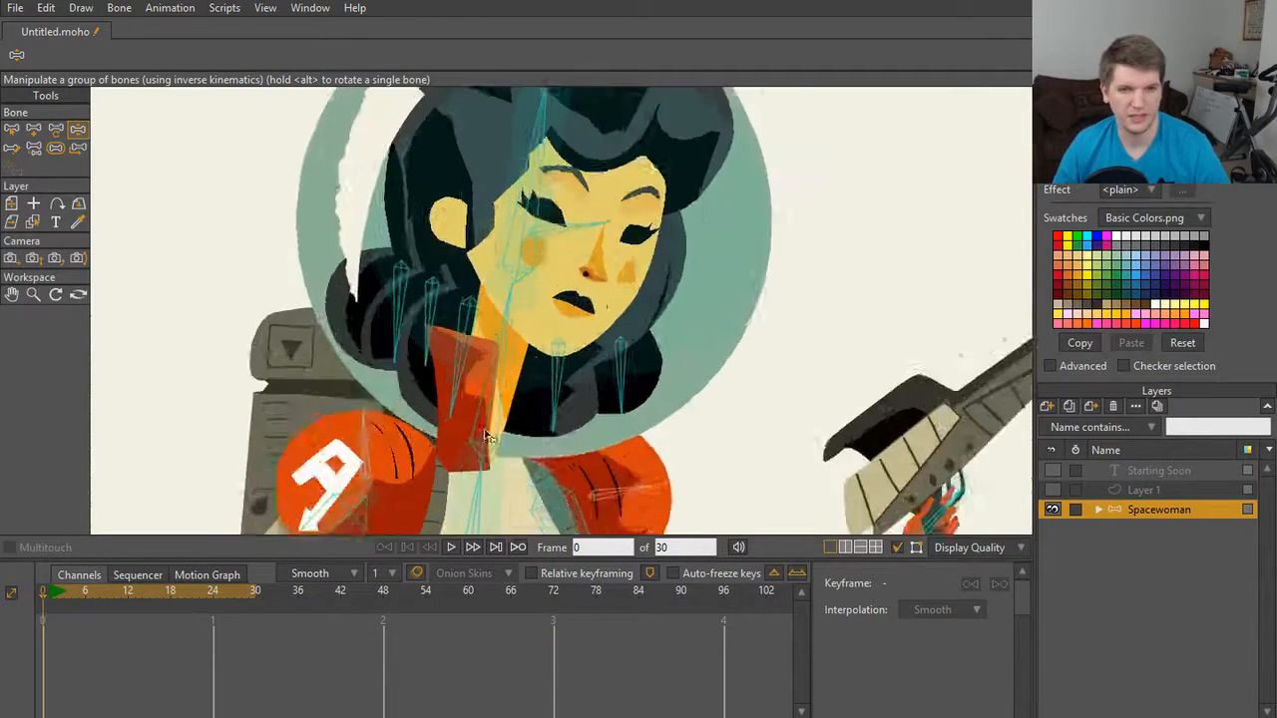
Step: Display the rig's parent links with the Reparent Bone tool and examine the links around the shoulder pad marked with the letter A
{"action": "left_click_drag", "start_coordinate": [488, 439], "coordinate": [670, 120]}
{"action": "scroll", "coordinate": [589, 160], "scroll_direction": "up", "scroll_amount": 5}
{"action": "left_click_drag", "start_coordinate": [576, 164], "coordinate": [548, 252]}
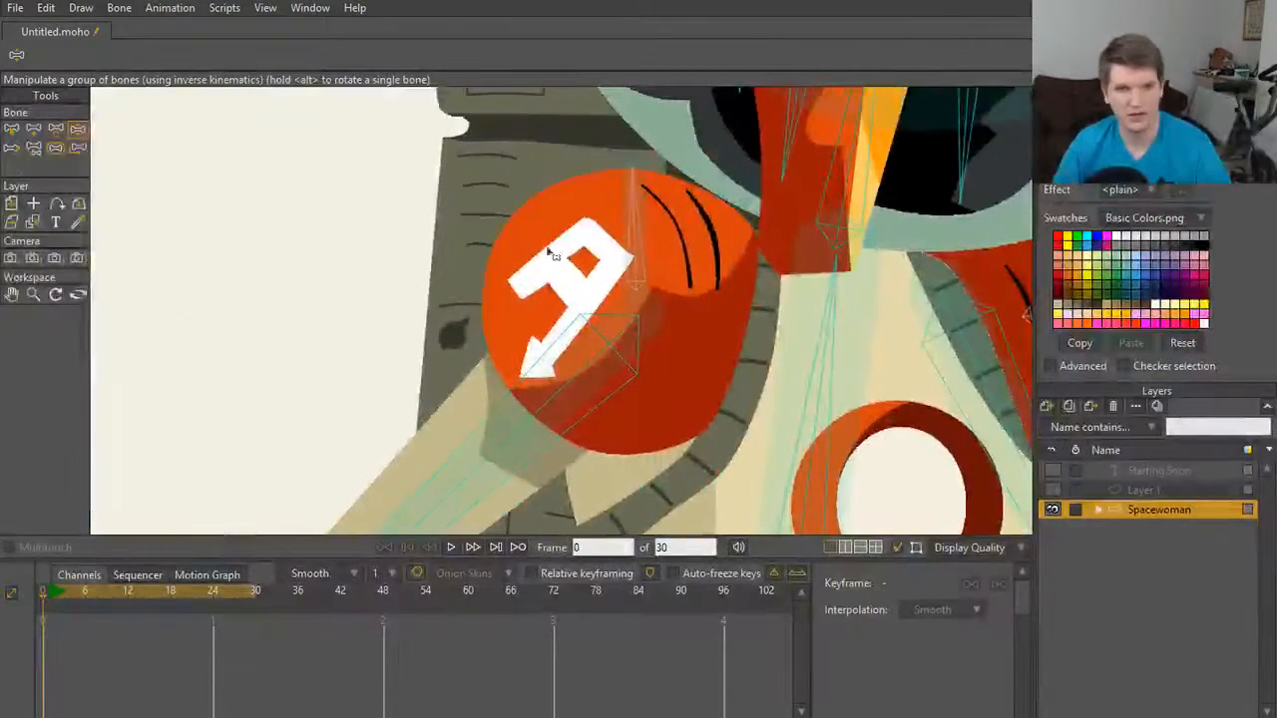
{"action": "left_click", "coordinate": [33, 148]}
{"action": "scroll", "coordinate": [561, 311], "scroll_direction": "down", "scroll_amount": 3}
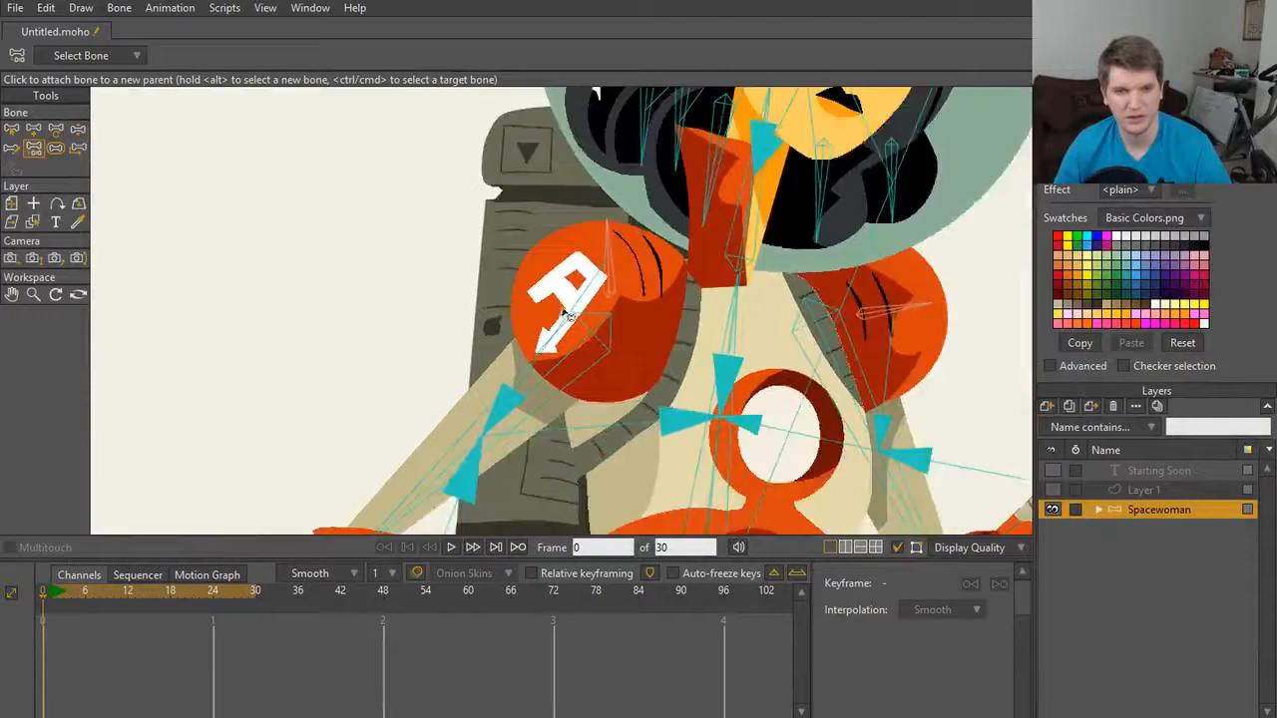
{"action": "scroll", "coordinate": [597, 306], "scroll_direction": "up", "scroll_amount": 3}
{"action": "scroll", "coordinate": [774, 337], "scroll_direction": "down", "scroll_amount": 1}
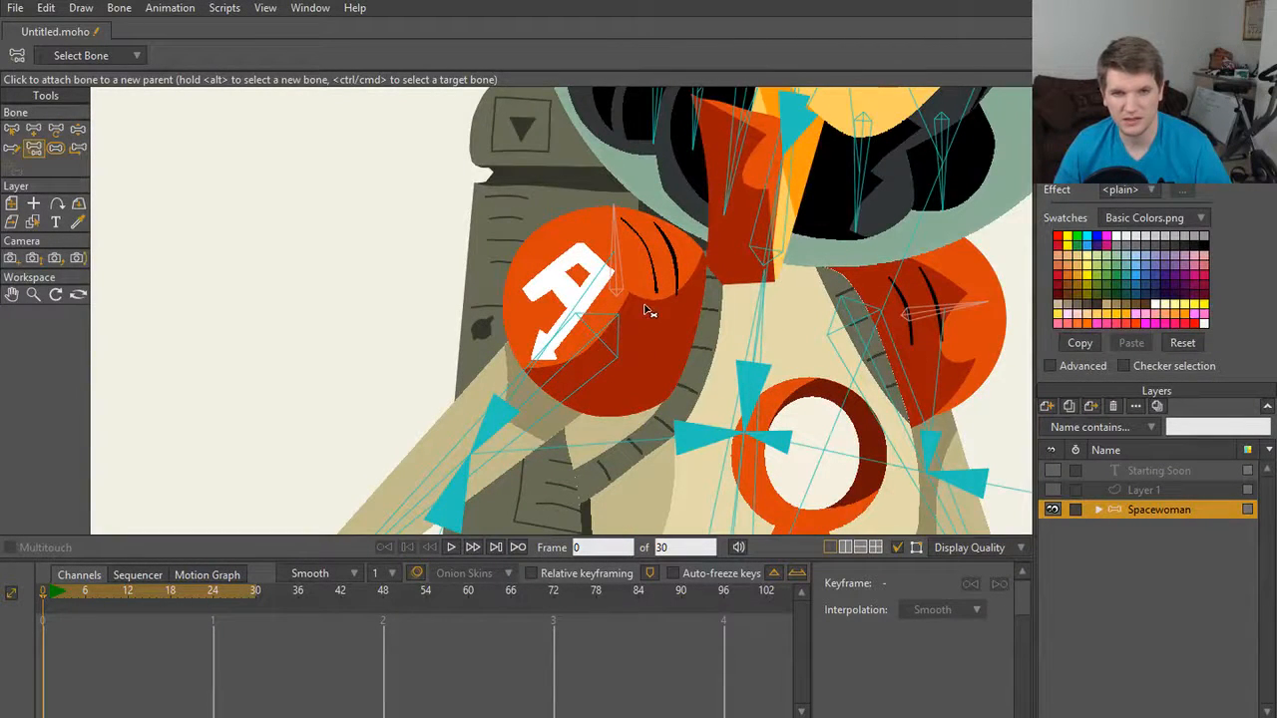
{"action": "scroll", "coordinate": [658, 319], "scroll_direction": "down", "scroll_amount": 2}
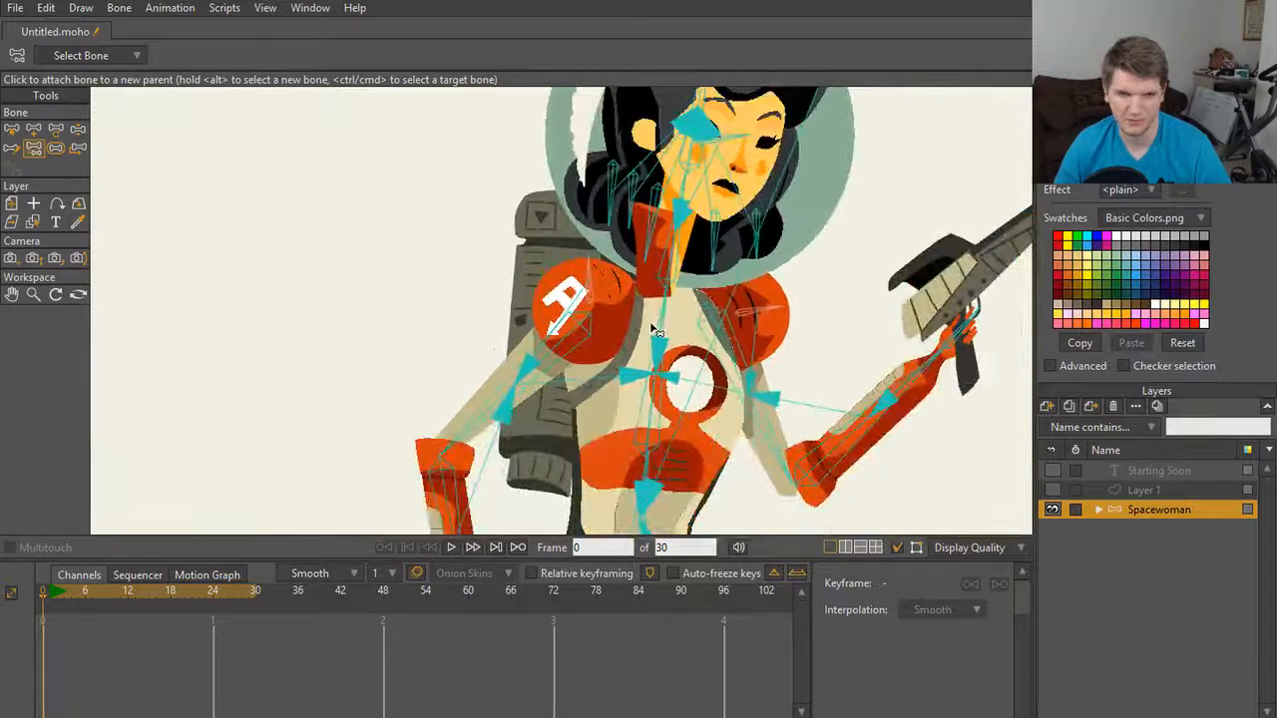
{"action": "scroll", "coordinate": [619, 319], "scroll_direction": "up", "scroll_amount": 3}
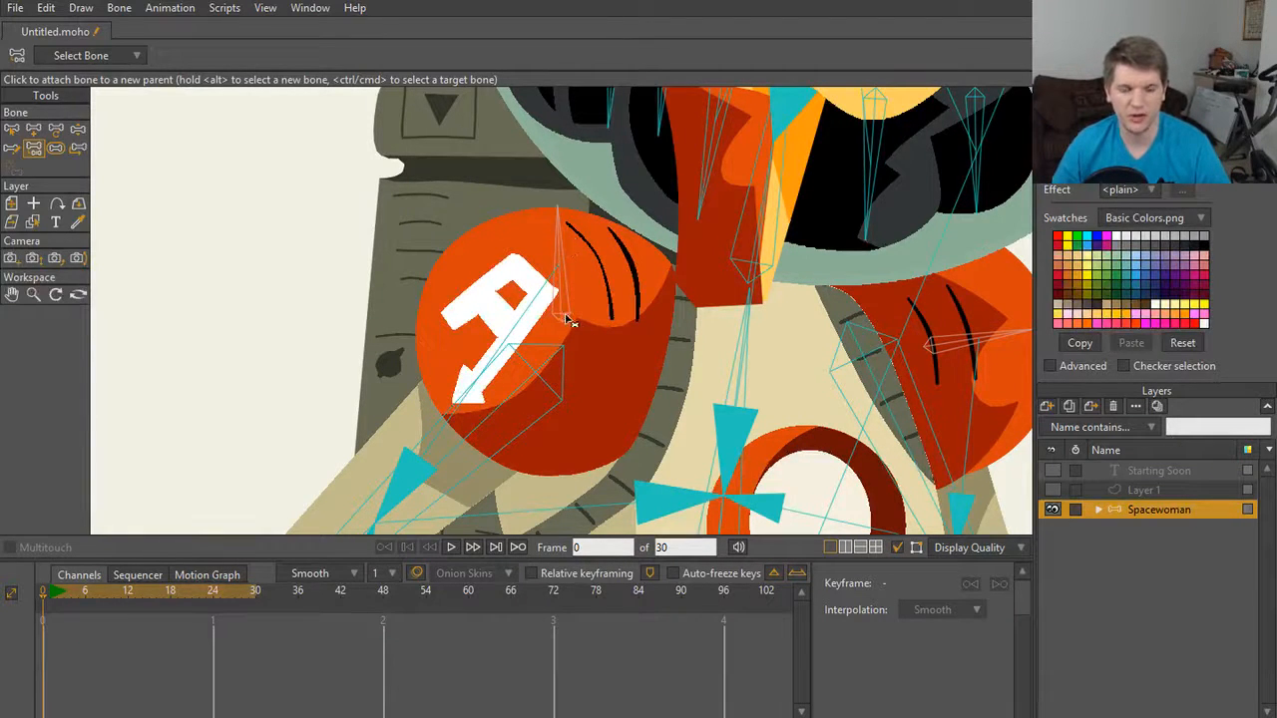
{"action": "scroll", "coordinate": [584, 315], "scroll_direction": "down", "scroll_amount": 2}
{"action": "scroll", "coordinate": [596, 312], "scroll_direction": "up", "scroll_amount": 2}
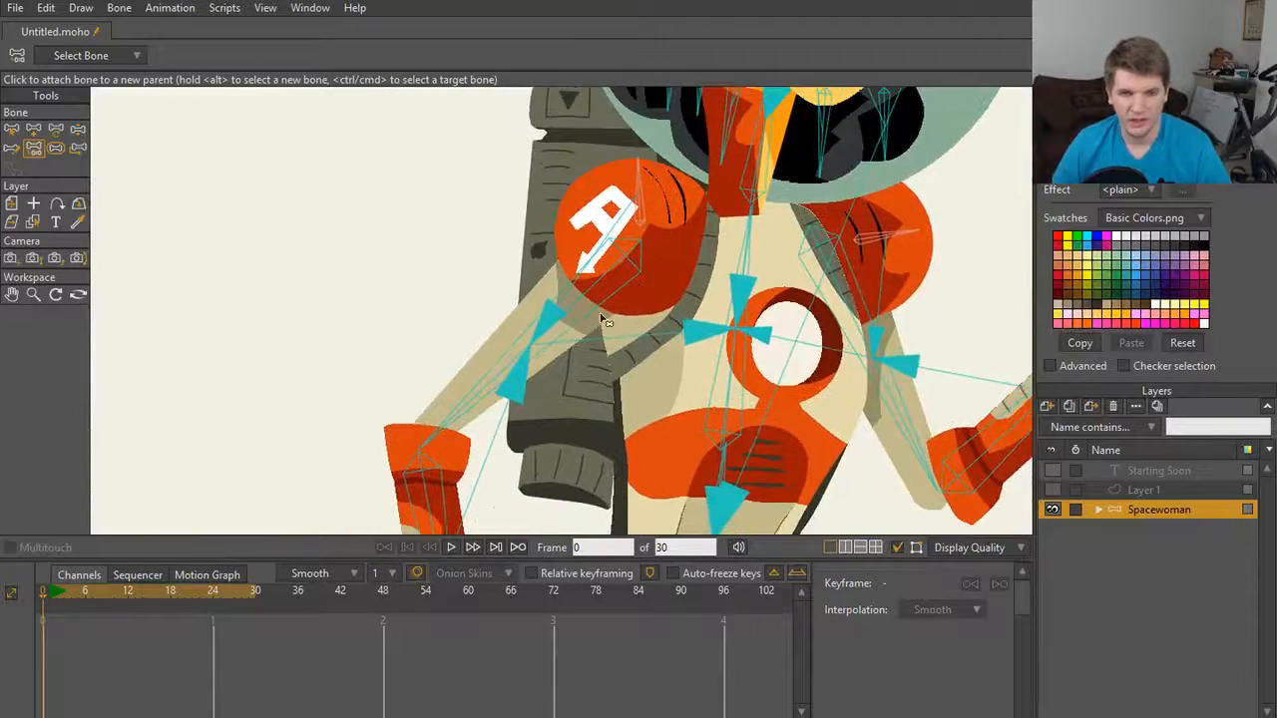
Step: Examine the parent links running from the forearm and upper arm bones to the torso
{"action": "scroll", "coordinate": [515, 407], "scroll_direction": "down", "scroll_amount": 1}
{"action": "scroll", "coordinate": [513, 409], "scroll_direction": "down", "scroll_amount": 1}
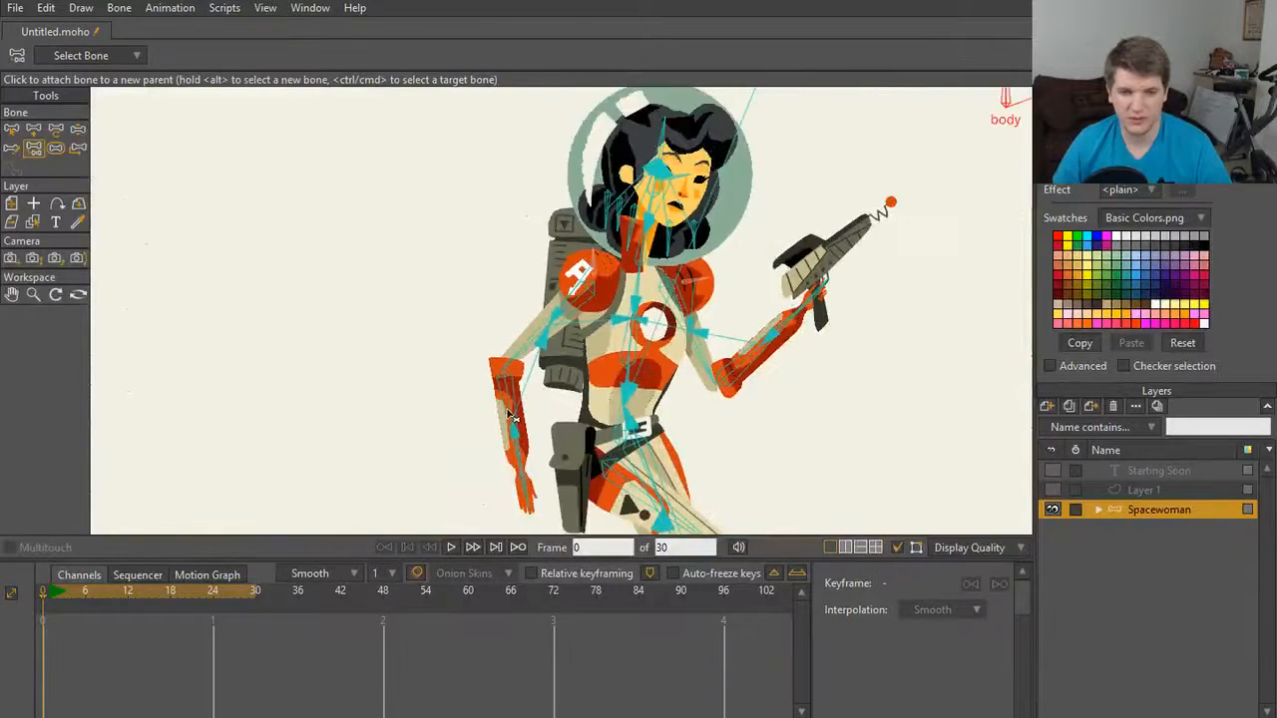
{"action": "scroll", "coordinate": [508, 414], "scroll_direction": "up", "scroll_amount": 2}
{"action": "scroll", "coordinate": [511, 415], "scroll_direction": "up", "scroll_amount": 2}
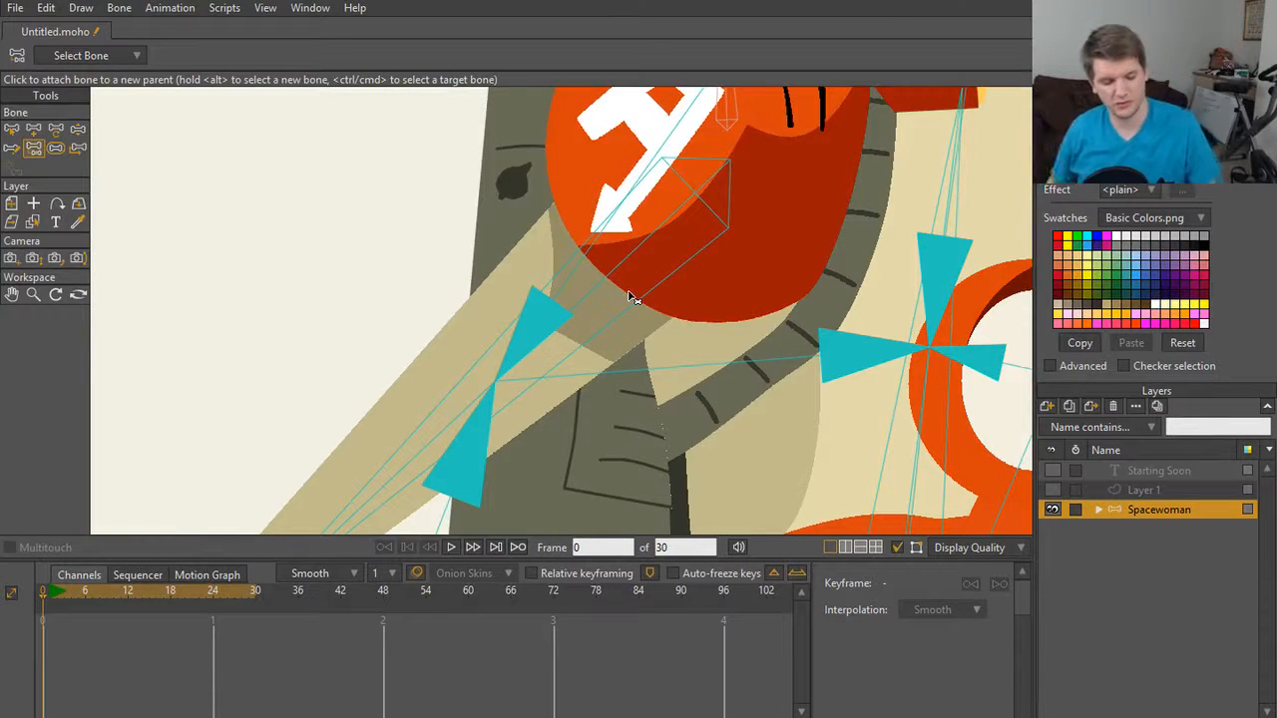
{"action": "scroll", "coordinate": [634, 297], "scroll_direction": "down", "scroll_amount": 4}
{"action": "scroll", "coordinate": [659, 299], "scroll_direction": "up", "scroll_amount": 3}
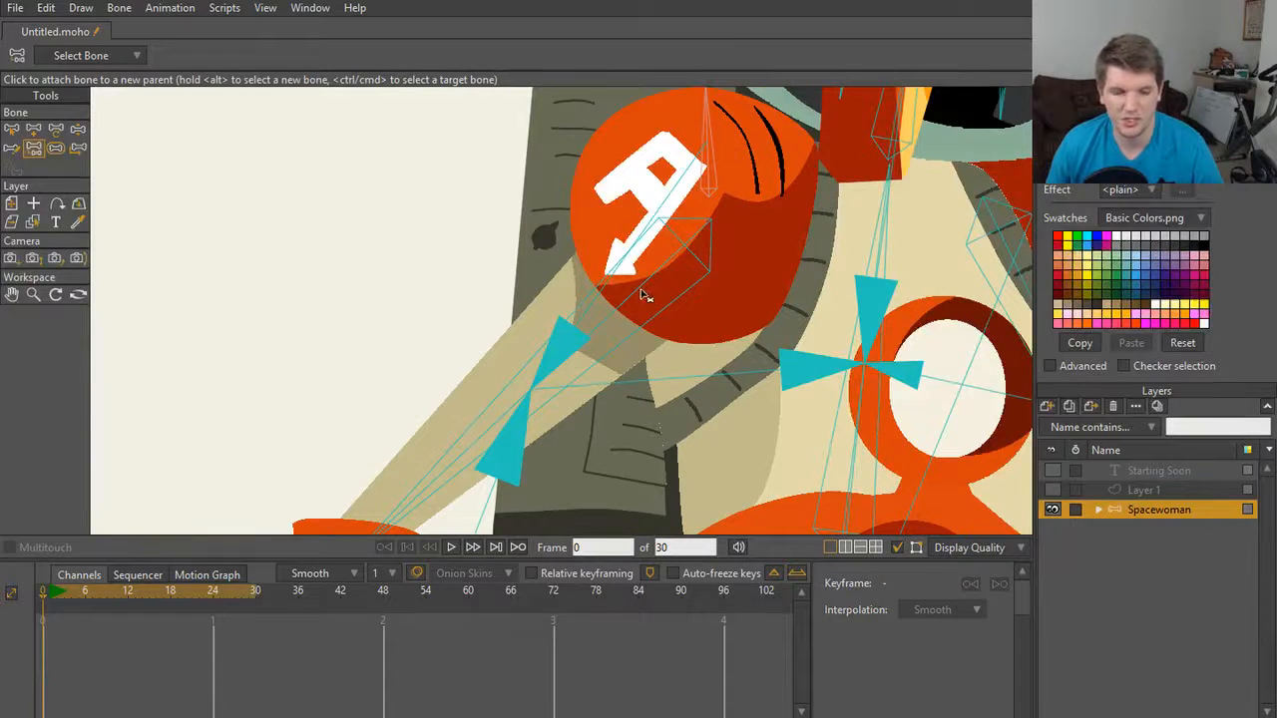
{"action": "scroll", "coordinate": [501, 403], "scroll_direction": "up", "scroll_amount": 2}
{"action": "scroll", "coordinate": [482, 401], "scroll_direction": "down", "scroll_amount": 2}
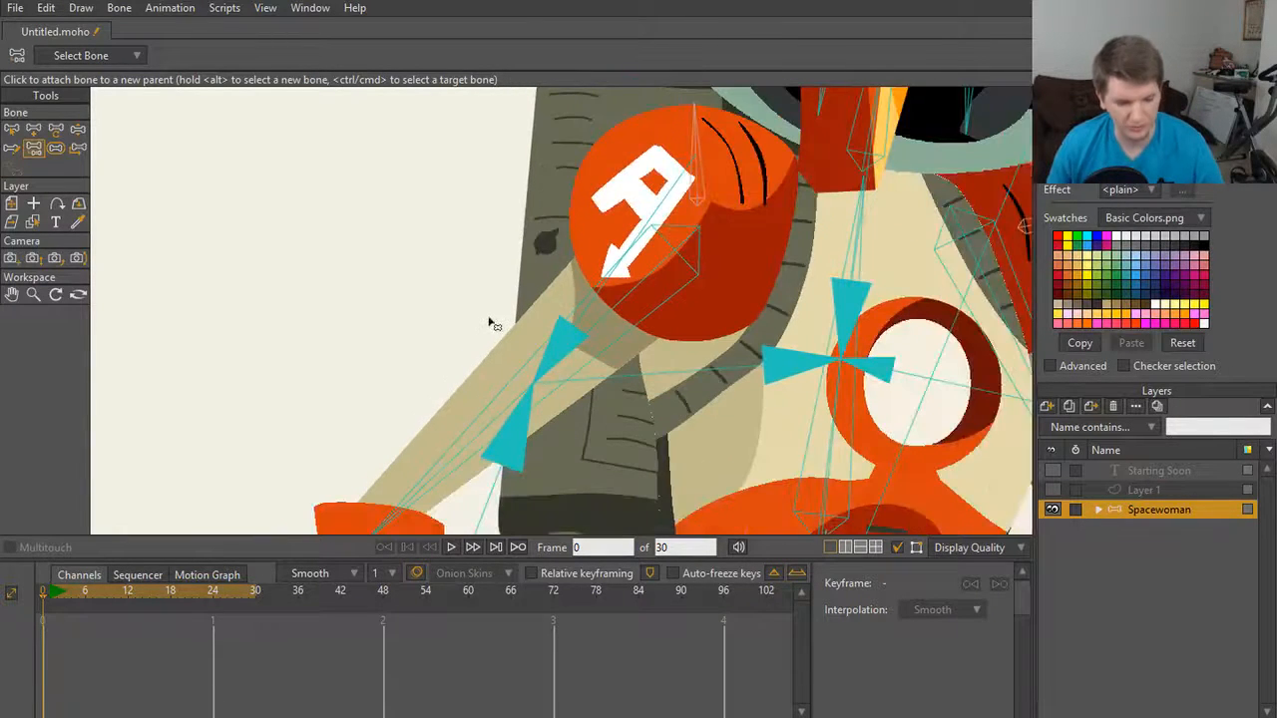
Step: Test how the shoulder pad follows the arm by swinging the upper arm bone at frame 0
{"action": "key", "text": "z"}
{"action": "left_click_drag", "start_coordinate": [485, 426], "coordinate": [613, 325]}
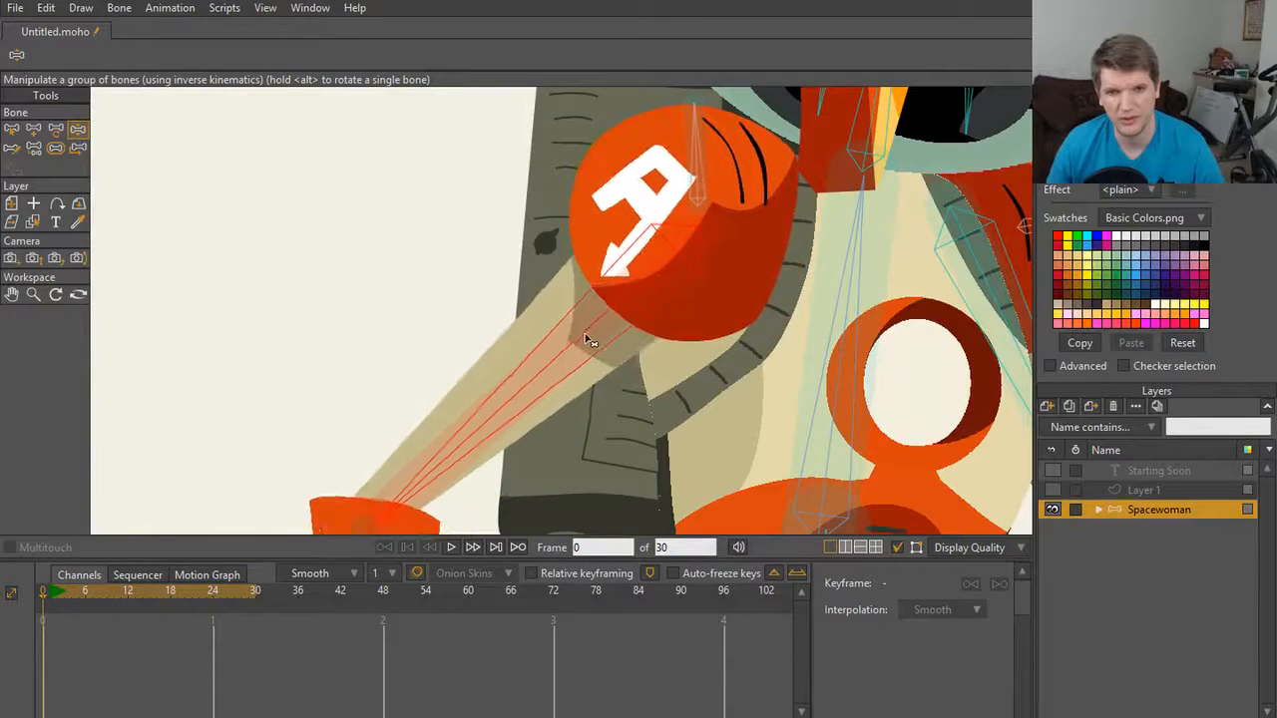
{"action": "left_click_drag", "start_coordinate": [582, 342], "coordinate": [678, 307]}
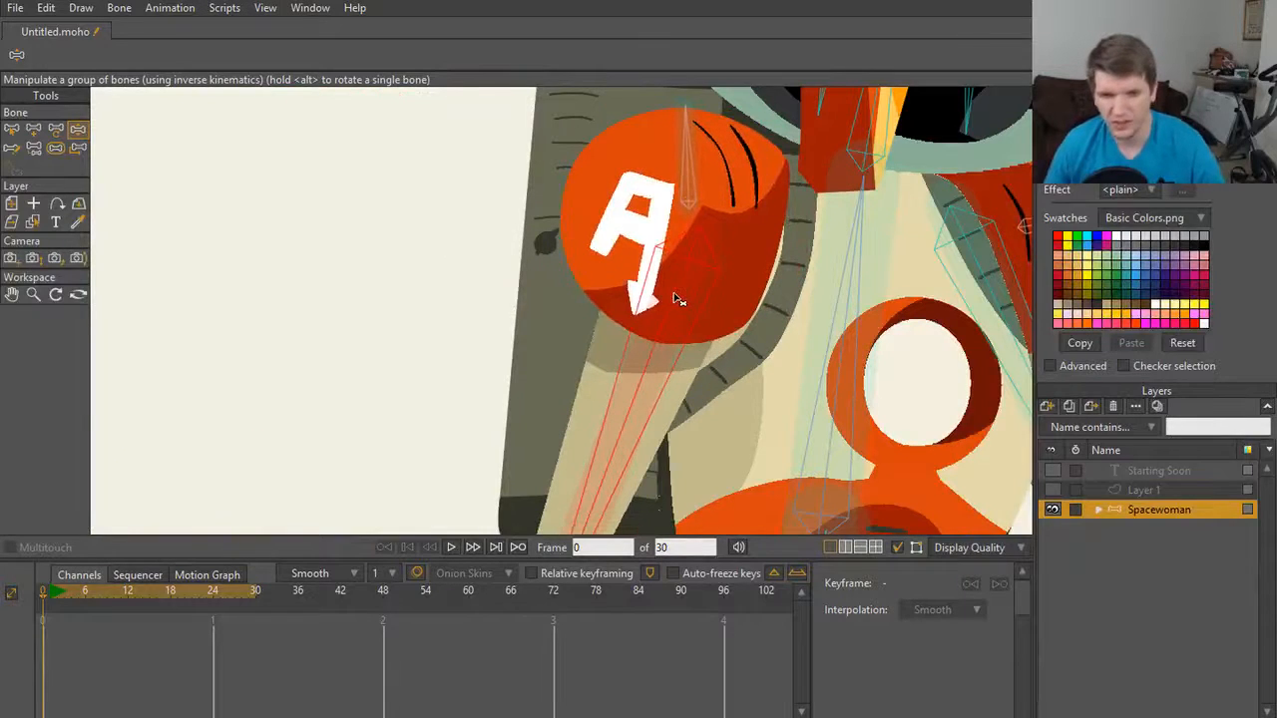
Step: Move the small shoulder-pad bone sideways to about X -0.0370, Y 0 at frame 0 and test the arm
{"action": "key", "text": "t"}
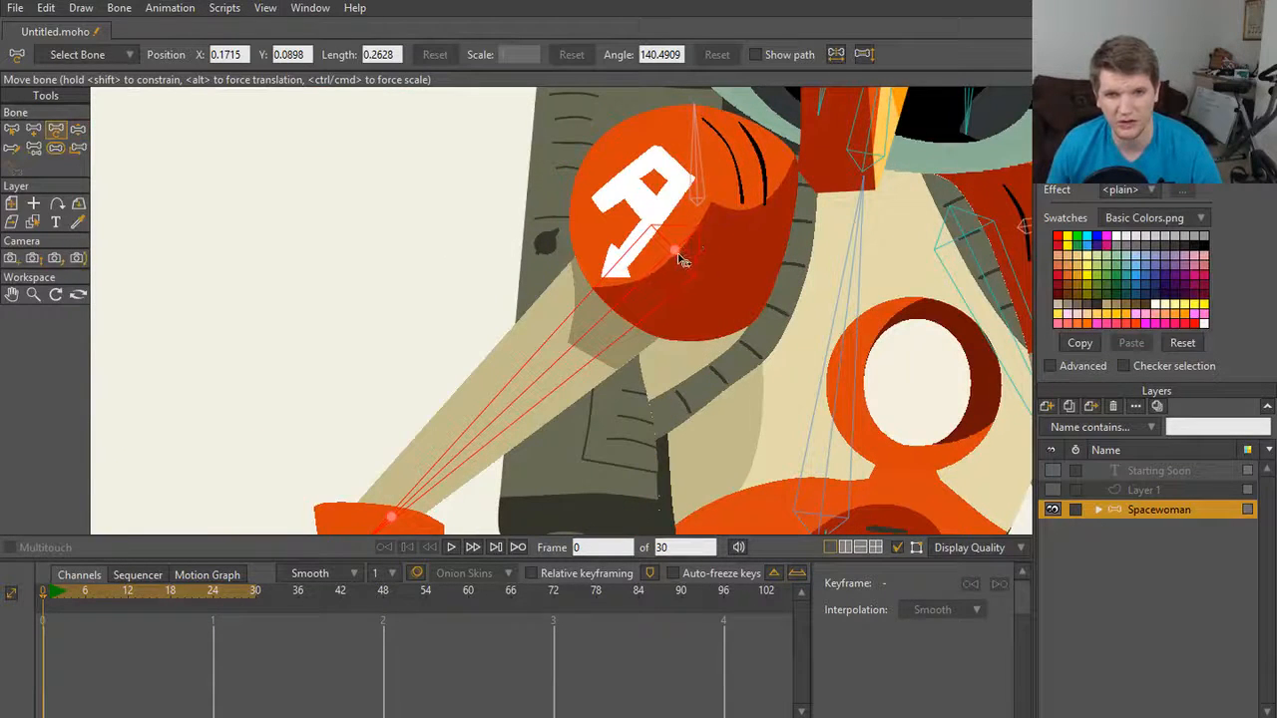
{"action": "left_click_drag", "start_coordinate": [678, 258], "coordinate": [706, 280]}
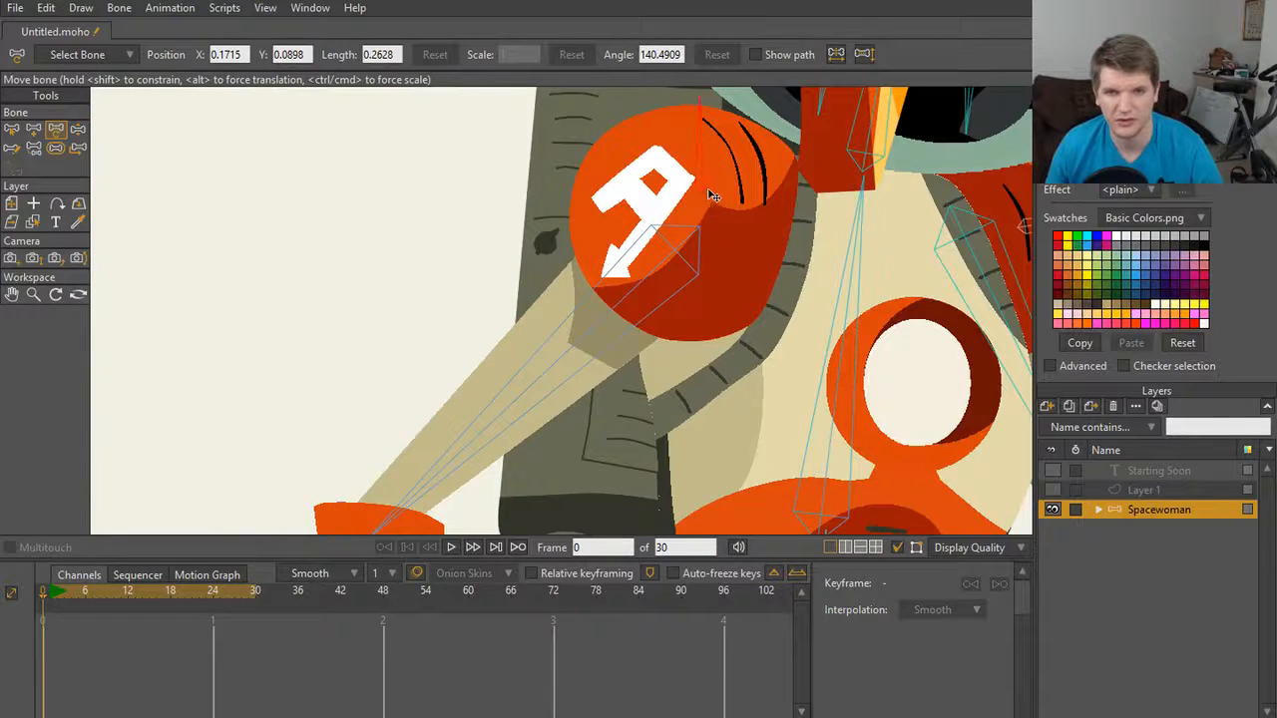
{"action": "key", "text": "z"}
{"action": "left_click_drag", "start_coordinate": [615, 344], "coordinate": [543, 221]}
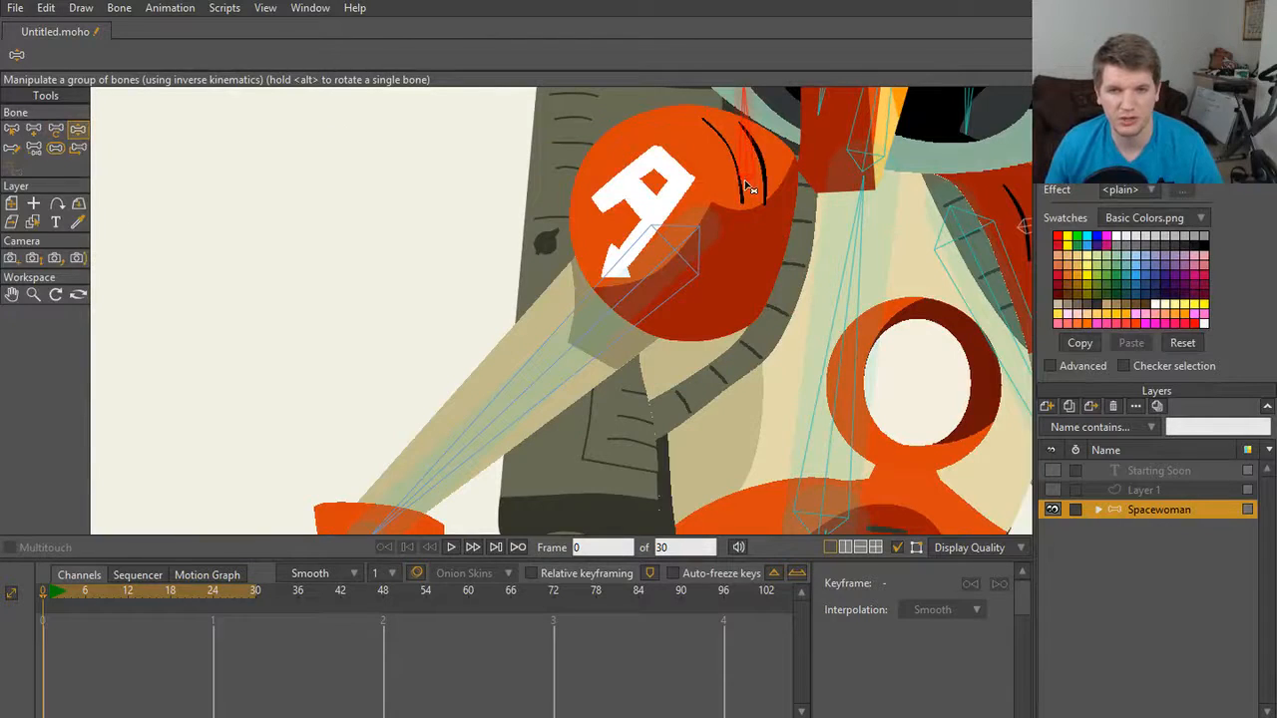
Step: Swing the upper arm bone again to check the shoulder pad's motion with its small bone in the new position
{"action": "key", "text": "t"}
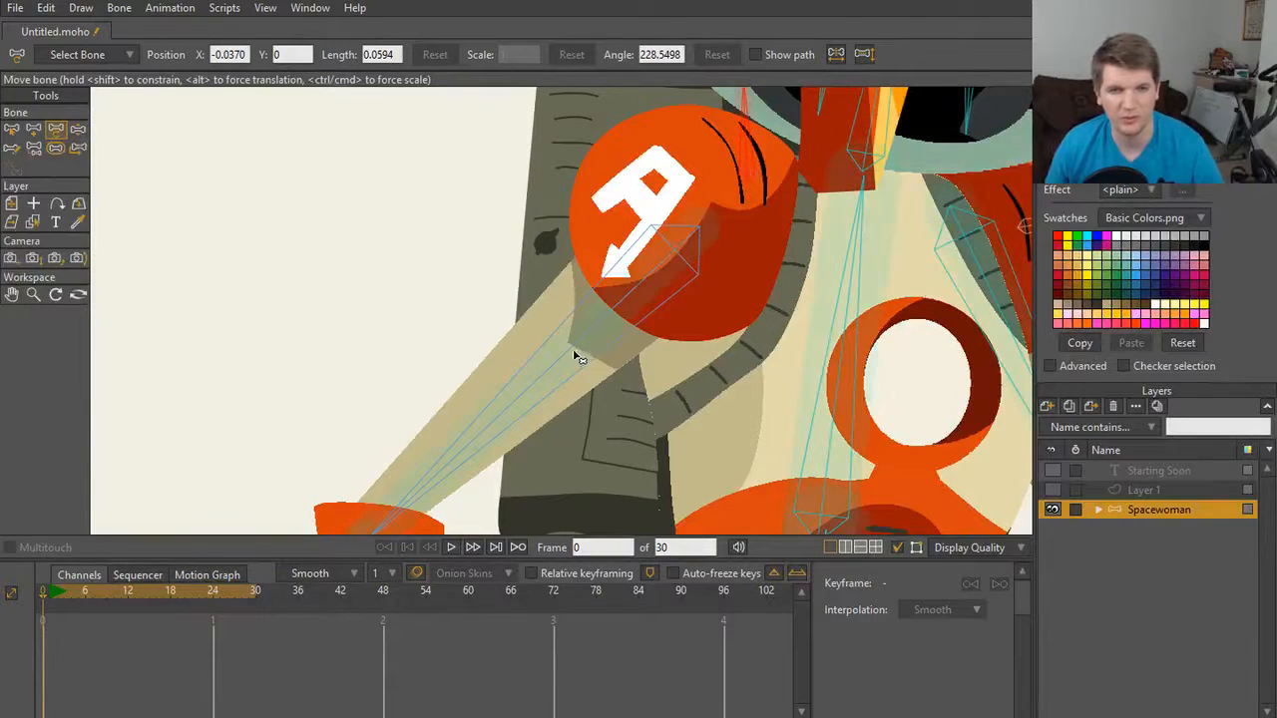
{"action": "key", "text": "z"}
{"action": "left_click_drag", "start_coordinate": [573, 357], "coordinate": [743, 272]}
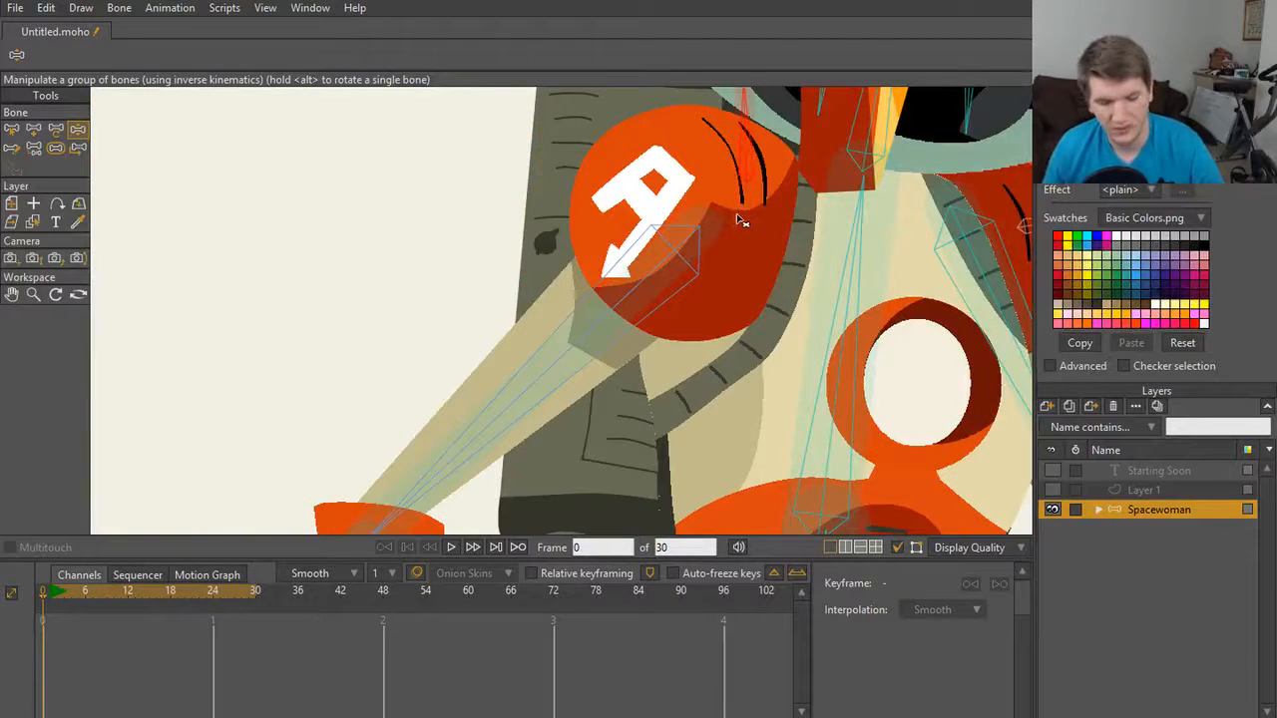
Step: Move the small shoulder-pad bone sideways toward the pad's A emblem, test it by swinging the upper arm bone, and undo the swing
{"action": "key", "text": "t"}
{"action": "left_click_drag", "start_coordinate": [749, 184], "coordinate": [664, 190]}
{"action": "key", "text": "z"}
{"action": "left_click_drag", "start_coordinate": [536, 359], "coordinate": [522, 308]}
{"action": "key", "text": "ctrl+z"}
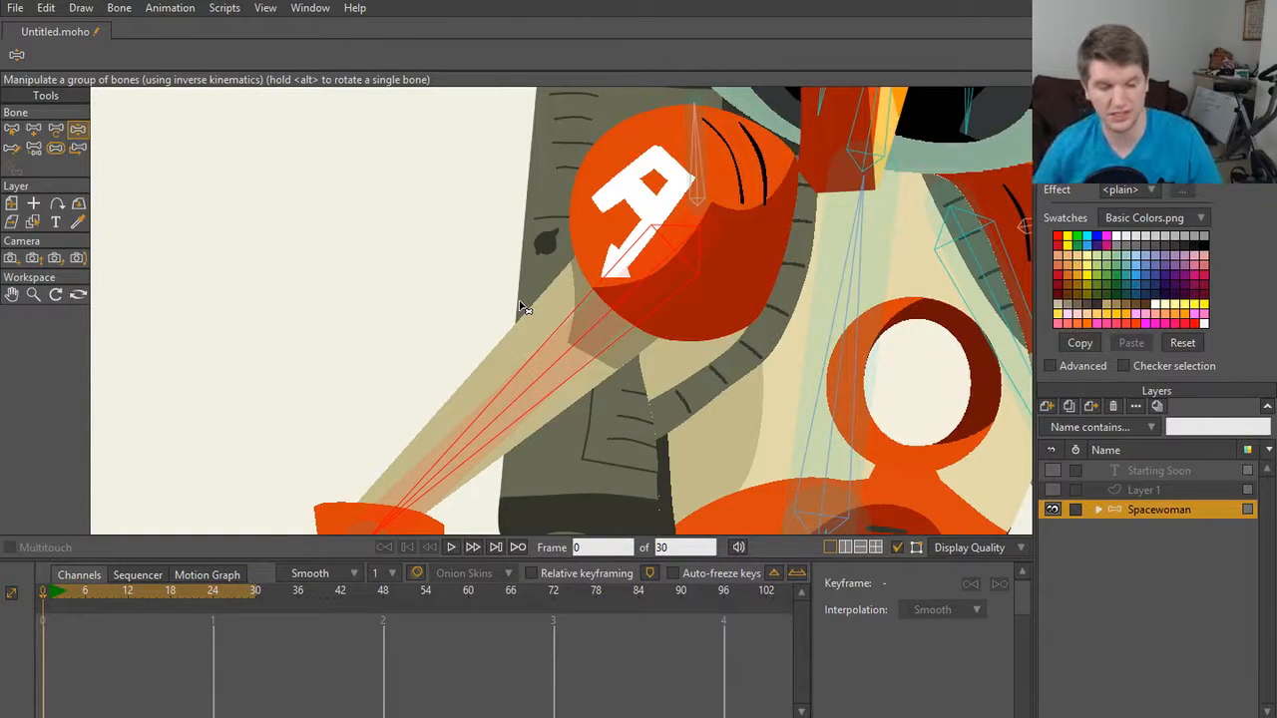
{"action": "scroll", "coordinate": [743, 310], "scroll_direction": "down", "scroll_amount": 2}
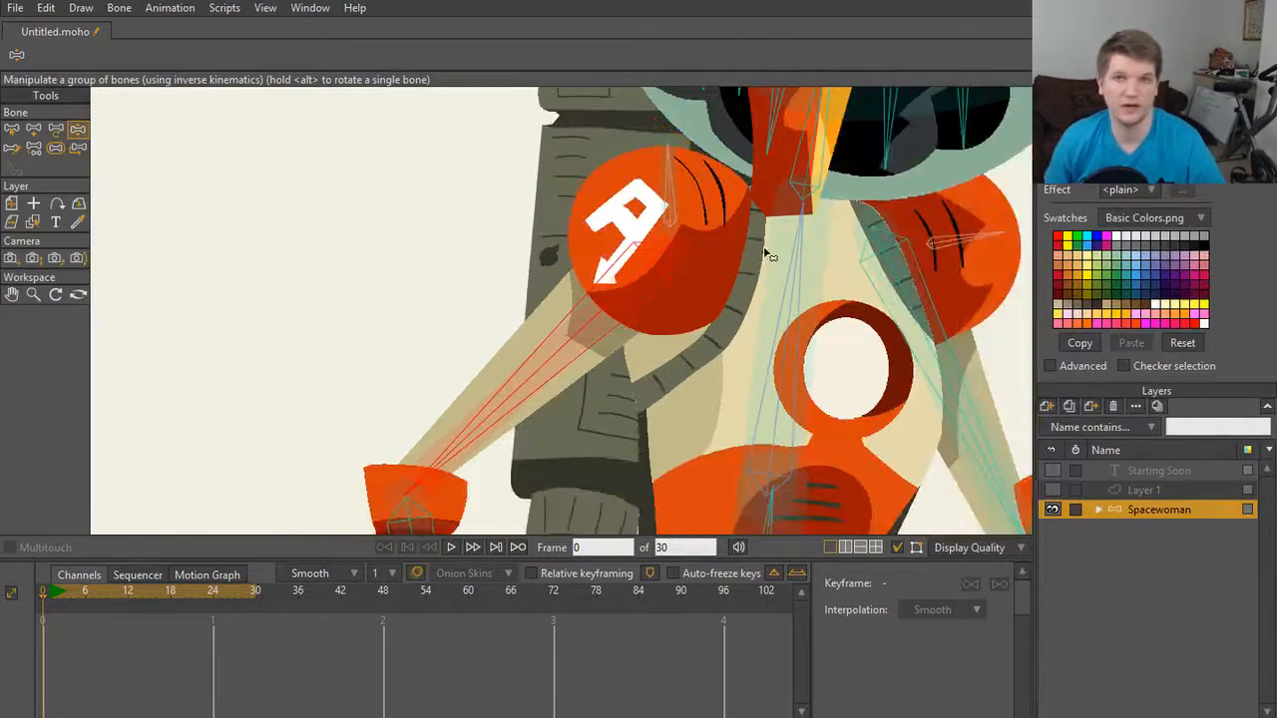
Step: Set the small shoulder-pad bone's strength to 0 and swing the upper arm bone to test the pad
{"action": "scroll", "coordinate": [762, 251], "scroll_direction": "up", "scroll_amount": 4}
{"action": "scroll", "coordinate": [668, 297], "scroll_direction": "up", "scroll_amount": 4}
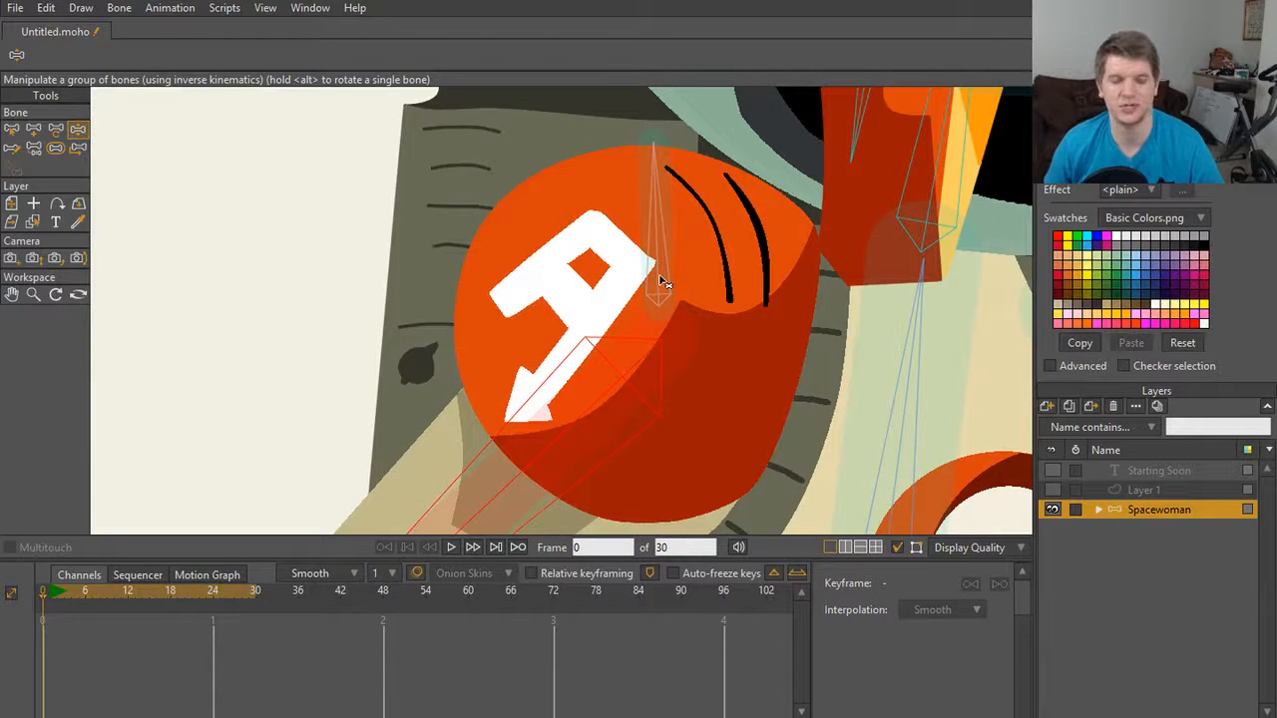
{"action": "key", "text": "s"}
{"action": "left_click", "coordinate": [661, 283]}
{"action": "key", "text": "z"}
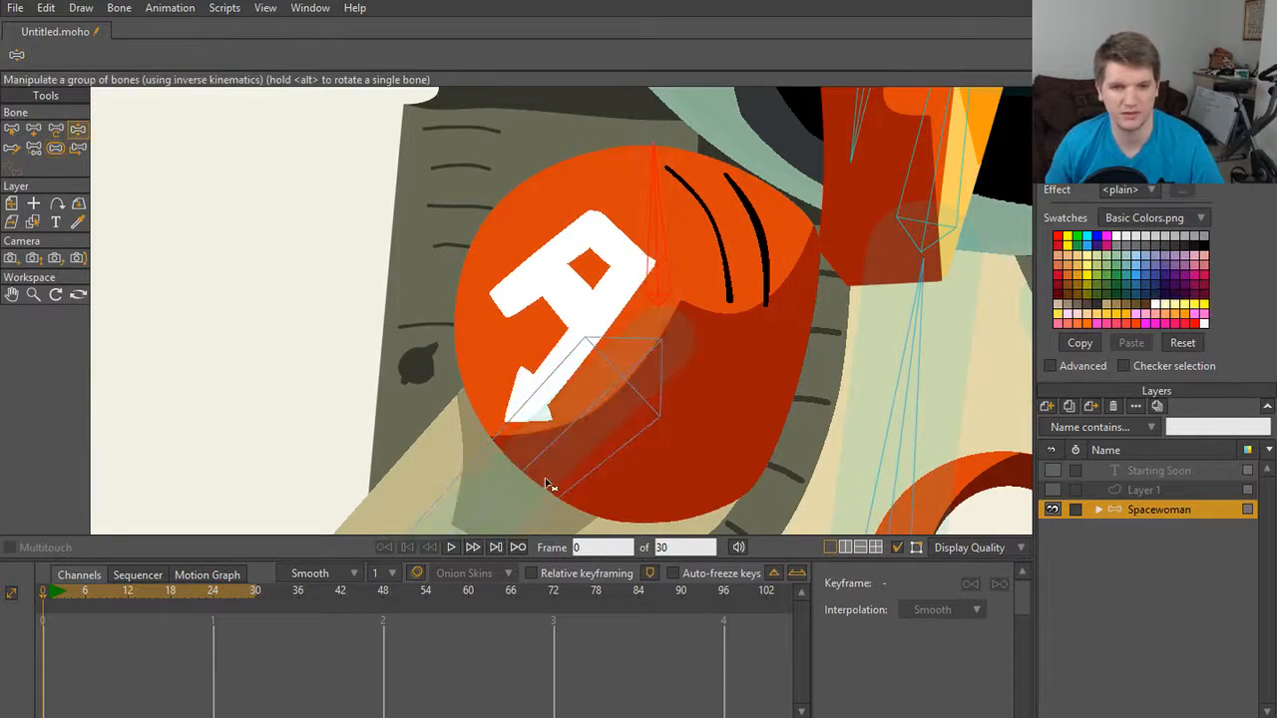
{"action": "left_click_drag", "start_coordinate": [521, 472], "coordinate": [487, 247]}
{"action": "left_click_drag", "start_coordinate": [469, 390], "coordinate": [410, 343]}
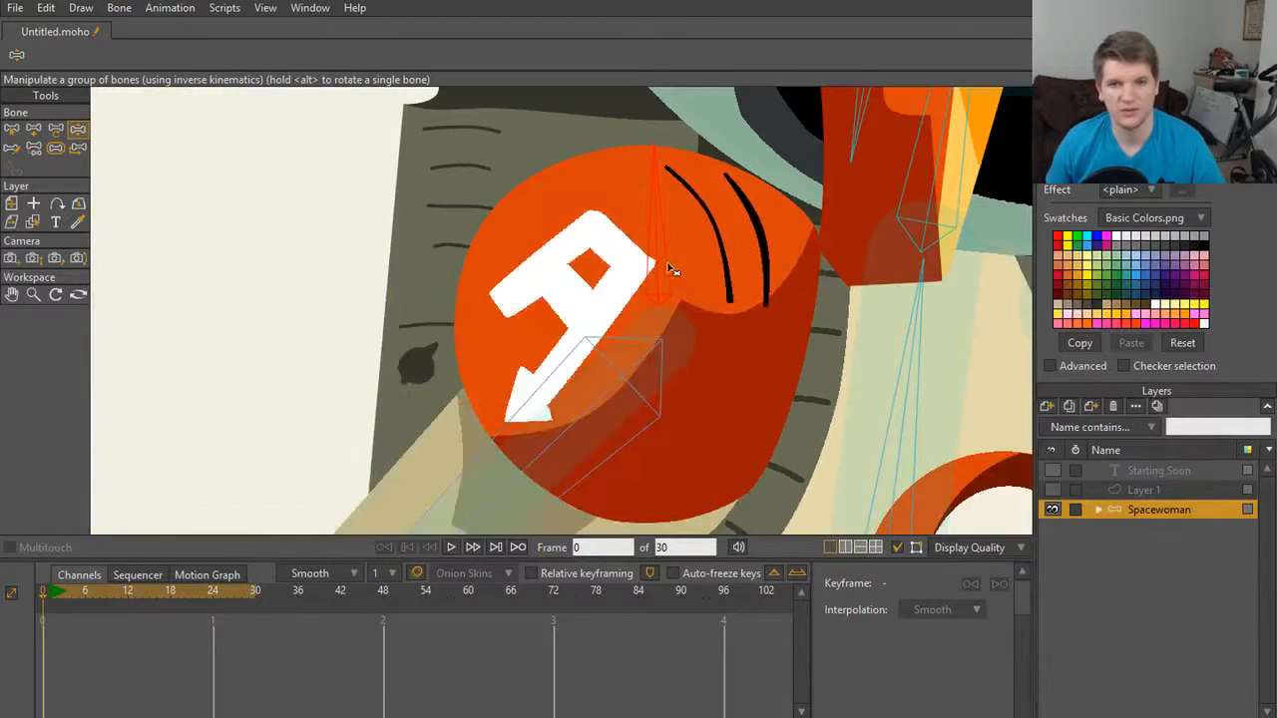
Step: Compare the pad's motion with and without strength on its small bone by swinging the upper arm bone, and undo the changes
{"action": "key", "text": "s"}
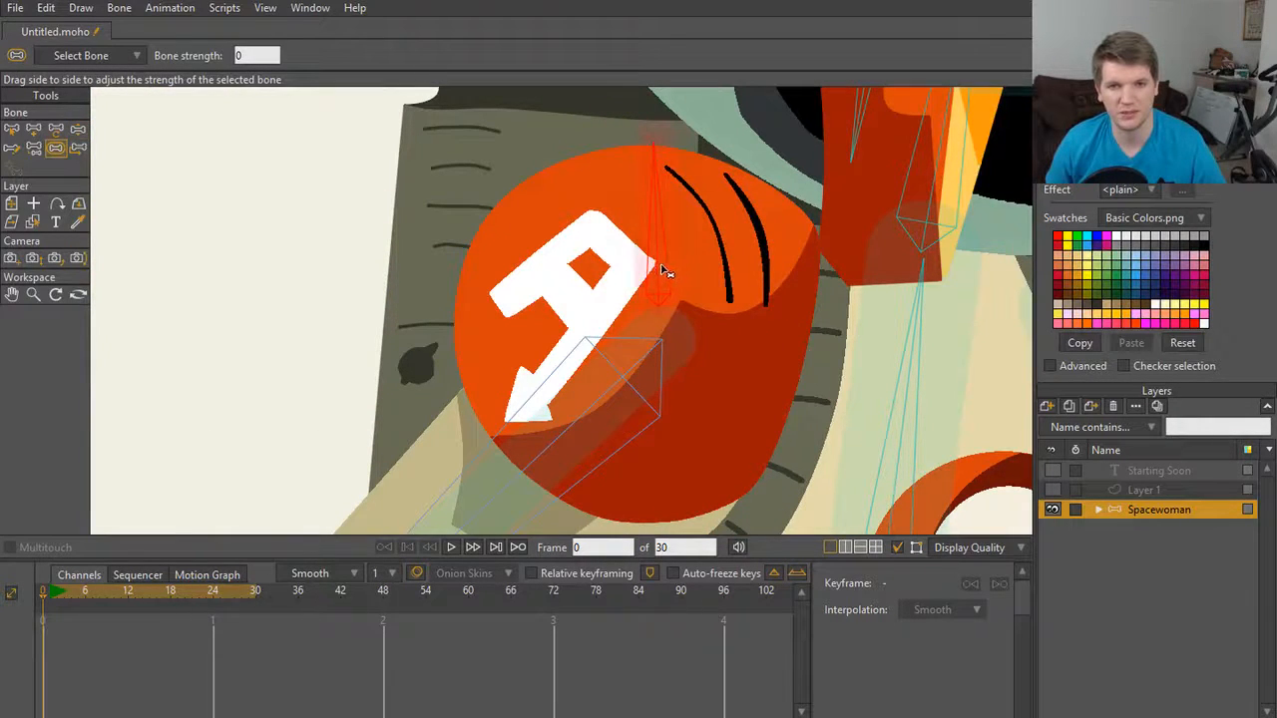
{"action": "key", "text": "z"}
{"action": "left_click_drag", "start_coordinate": [542, 456], "coordinate": [604, 484]}
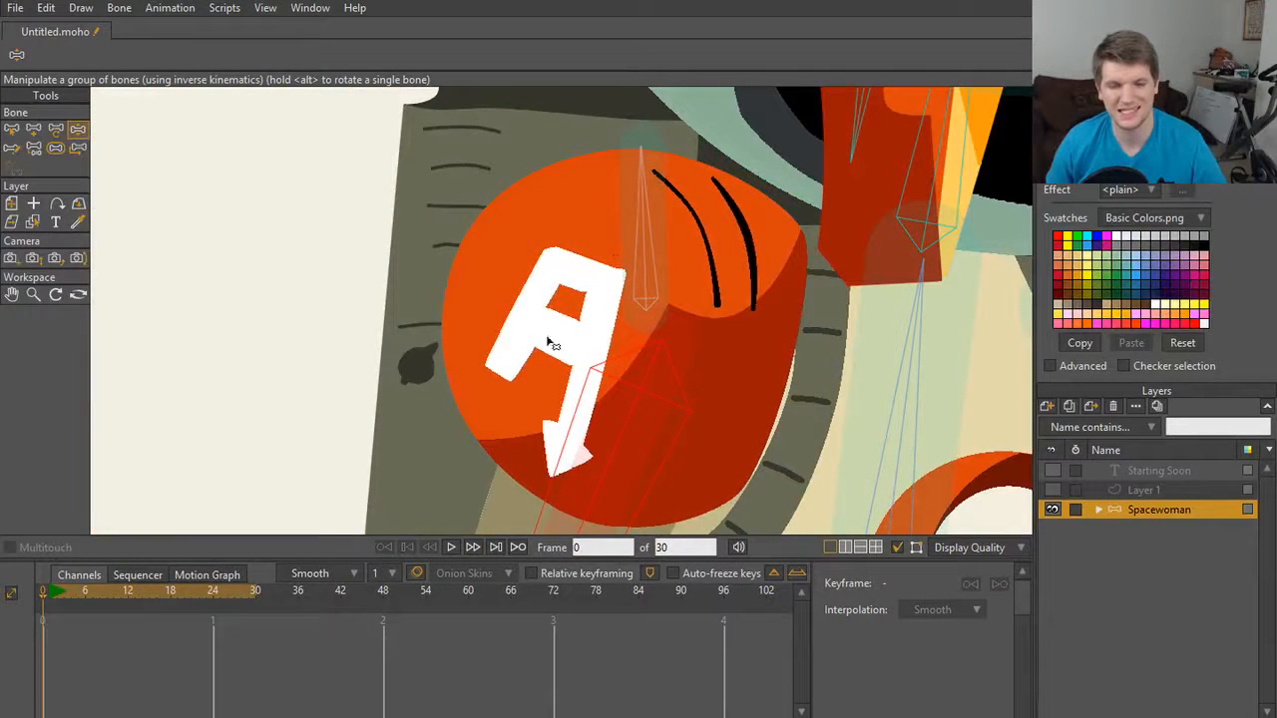
{"action": "left_click", "coordinate": [653, 278]}
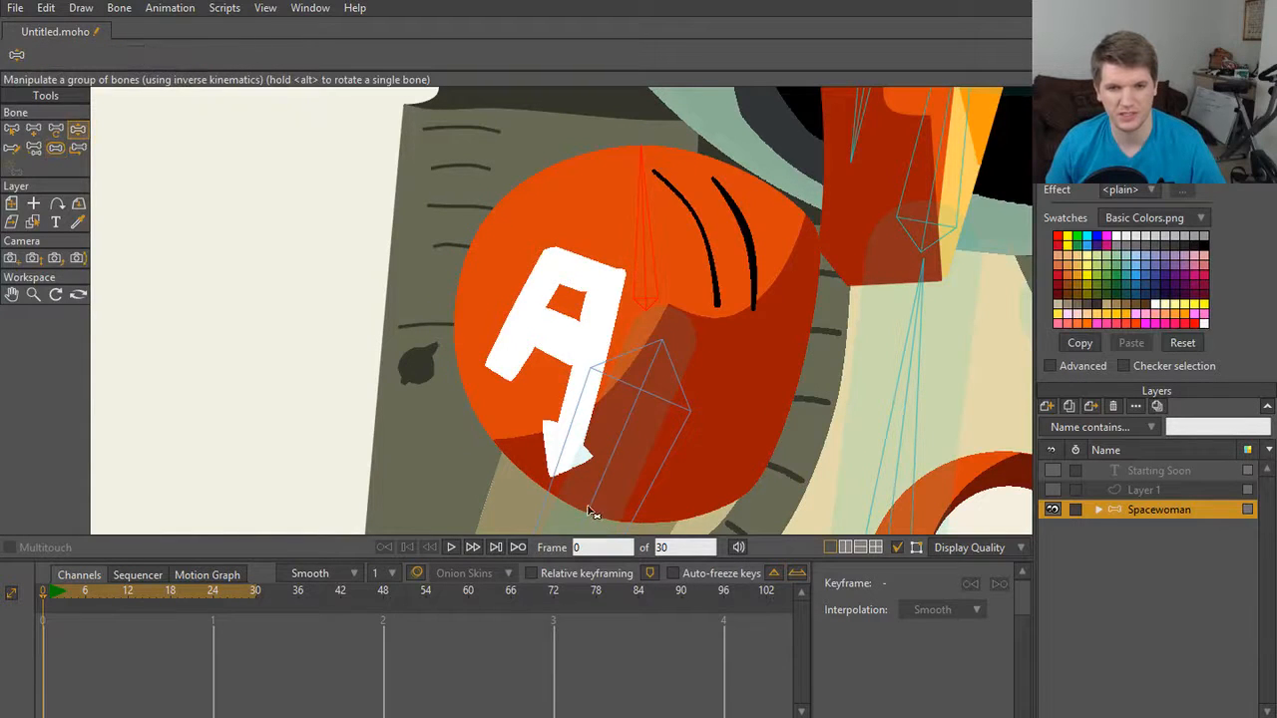
{"action": "left_click_drag", "start_coordinate": [588, 512], "coordinate": [655, 465]}
{"action": "key", "text": "ctrl+z"}
Step: Keep the small shoulder-pad bone's strength at 0.0565 and check the pad against the upper arm bone
{"action": "key", "text": "s"}
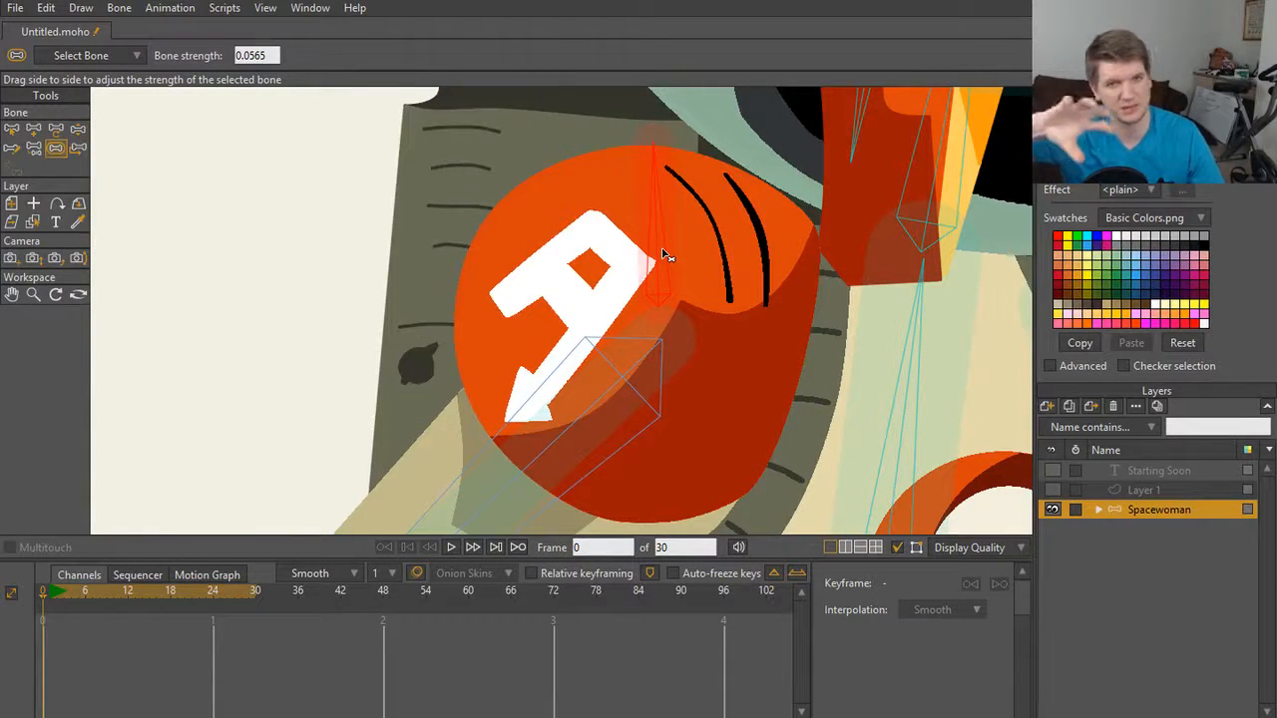
{"action": "left_click_drag", "start_coordinate": [555, 445], "coordinate": [658, 436]}
{"action": "key", "text": "z"}
{"action": "scroll", "coordinate": [659, 436], "scroll_direction": "down", "scroll_amount": 3}
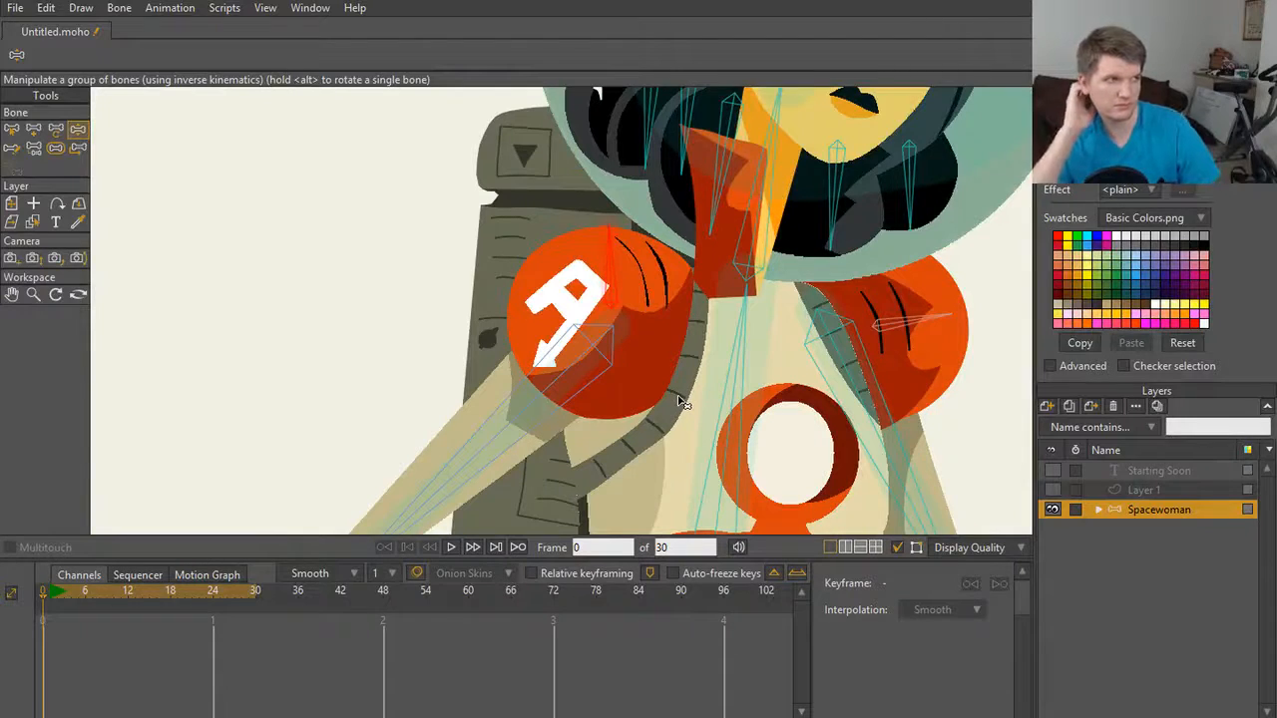
{"action": "scroll", "coordinate": [679, 400], "scroll_direction": "down", "scroll_amount": 2}
{"action": "left_click_drag", "start_coordinate": [666, 423], "coordinate": [696, 357]}
{"action": "scroll", "coordinate": [699, 360], "scroll_direction": "up", "scroll_amount": 2}
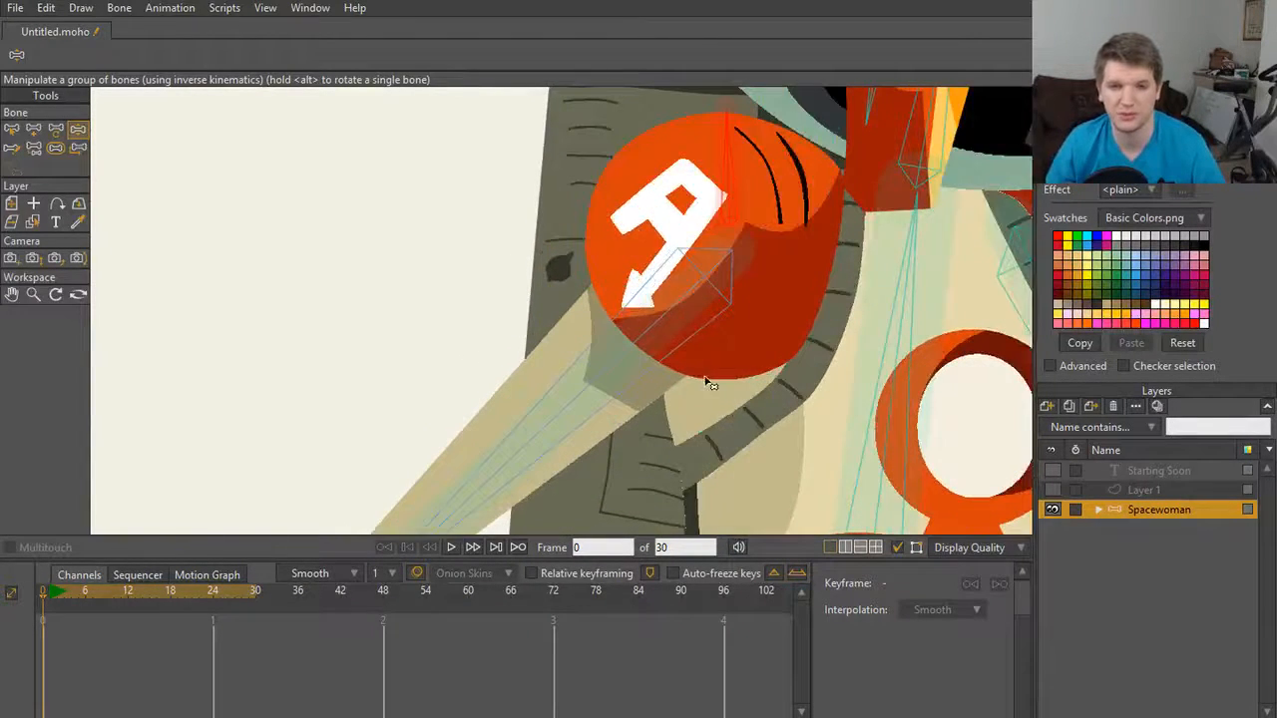
{"action": "scroll", "coordinate": [712, 379], "scroll_direction": "down", "scroll_amount": 3}
{"action": "scroll", "coordinate": [681, 379], "scroll_direction": "up", "scroll_amount": 4}
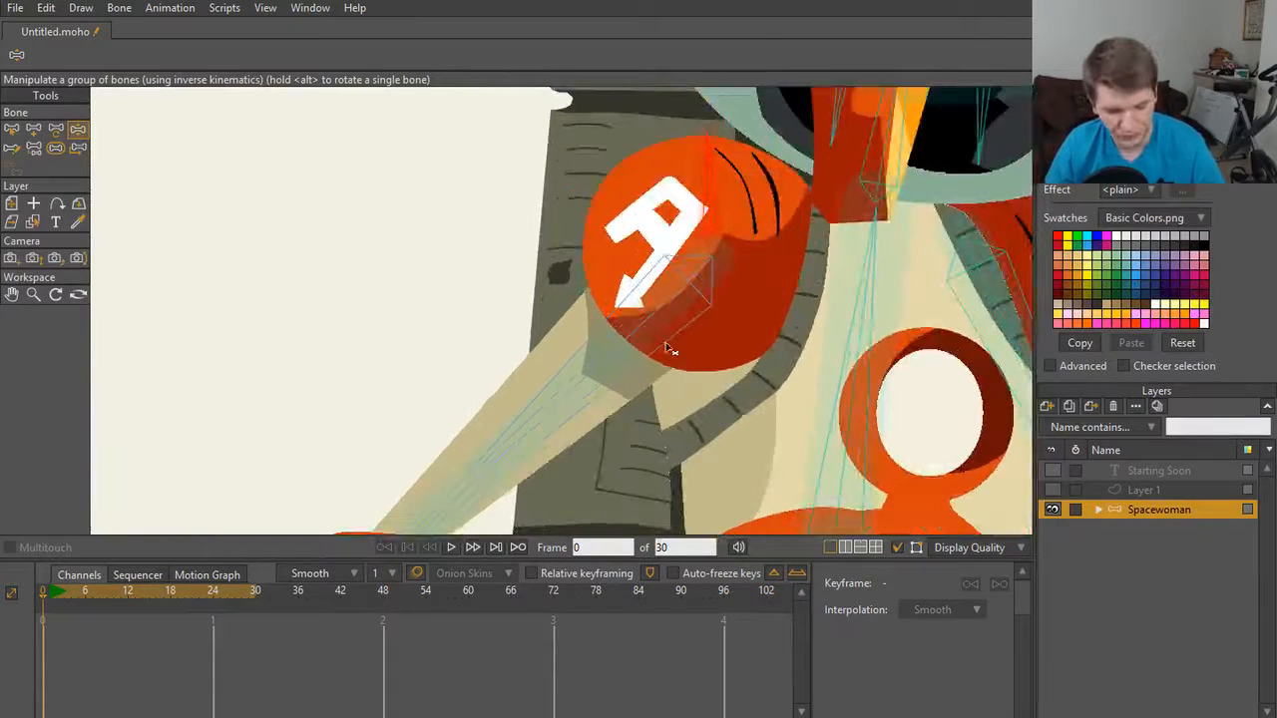
Step: Examine the parent links of the shoulder-pad bone and both arms, from the hands up to the torso
{"action": "left_click", "coordinate": [33, 148]}
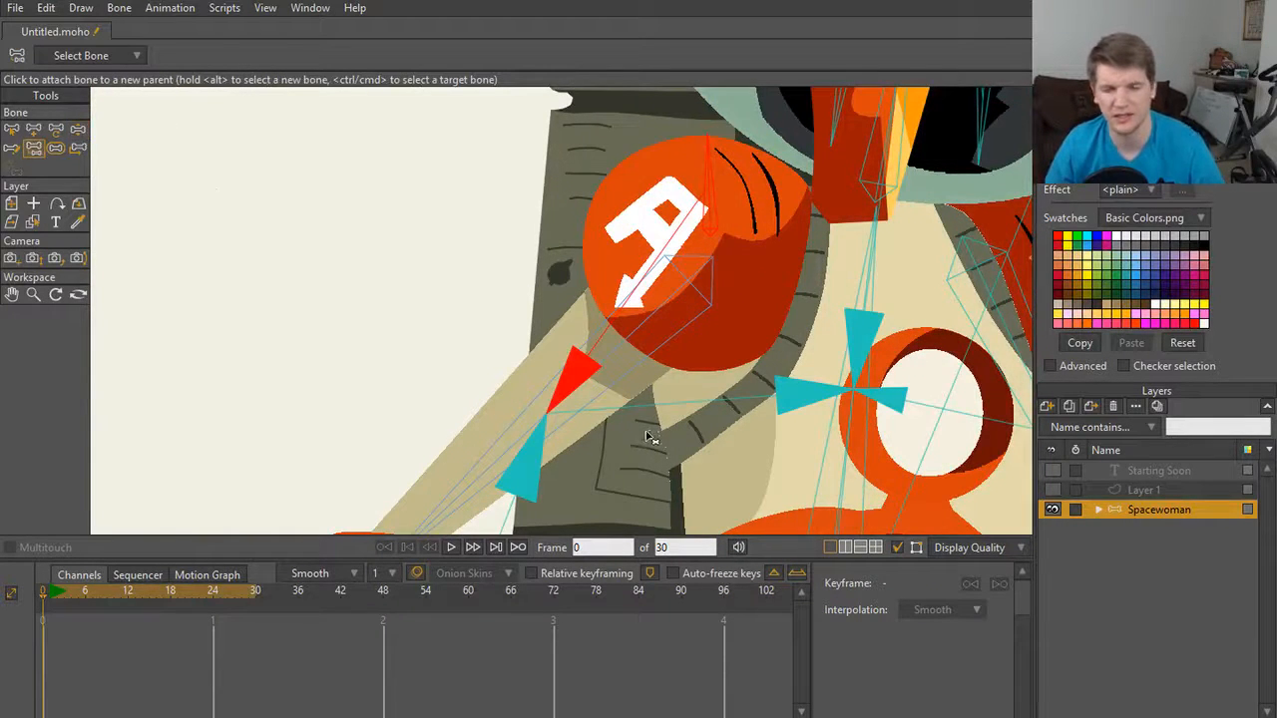
{"action": "scroll", "coordinate": [646, 436], "scroll_direction": "down", "scroll_amount": 2}
{"action": "scroll", "coordinate": [644, 431], "scroll_direction": "up", "scroll_amount": 3}
{"action": "scroll", "coordinate": [776, 349], "scroll_direction": "down", "scroll_amount": 1}
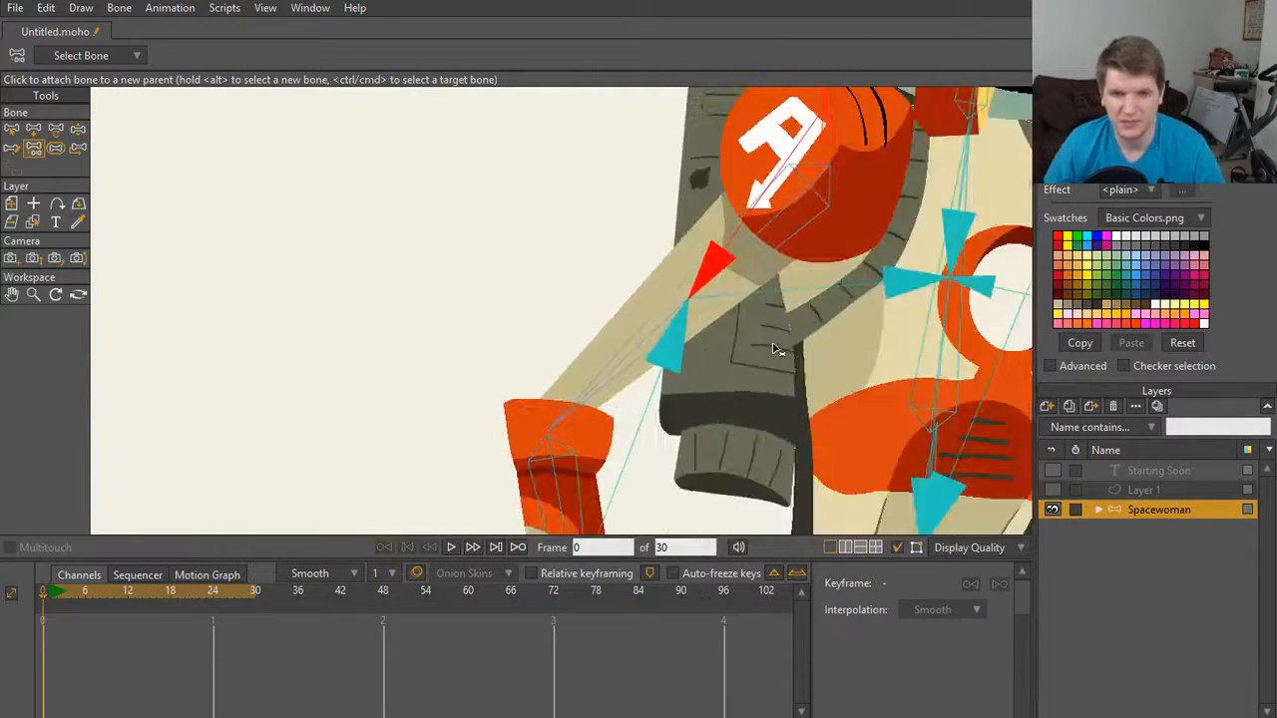
{"action": "scroll", "coordinate": [739, 324], "scroll_direction": "down", "scroll_amount": 4}
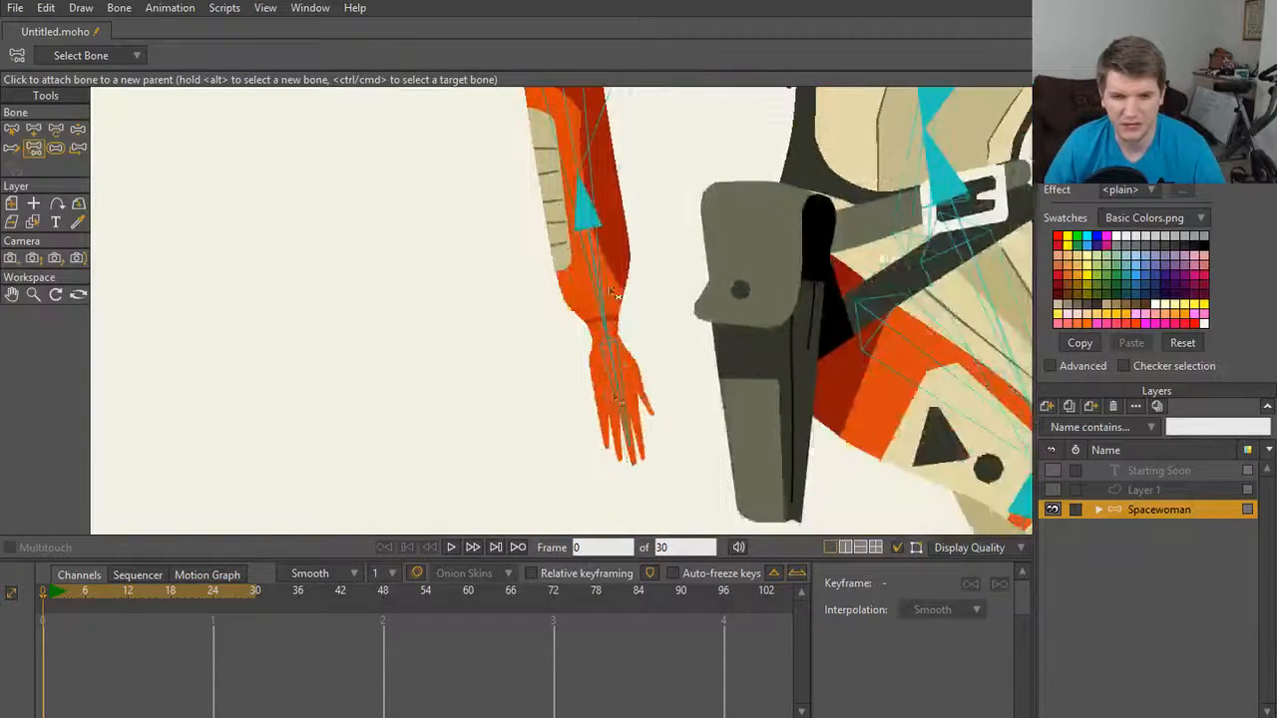
{"action": "scroll", "coordinate": [650, 194], "scroll_direction": "up", "scroll_amount": 3}
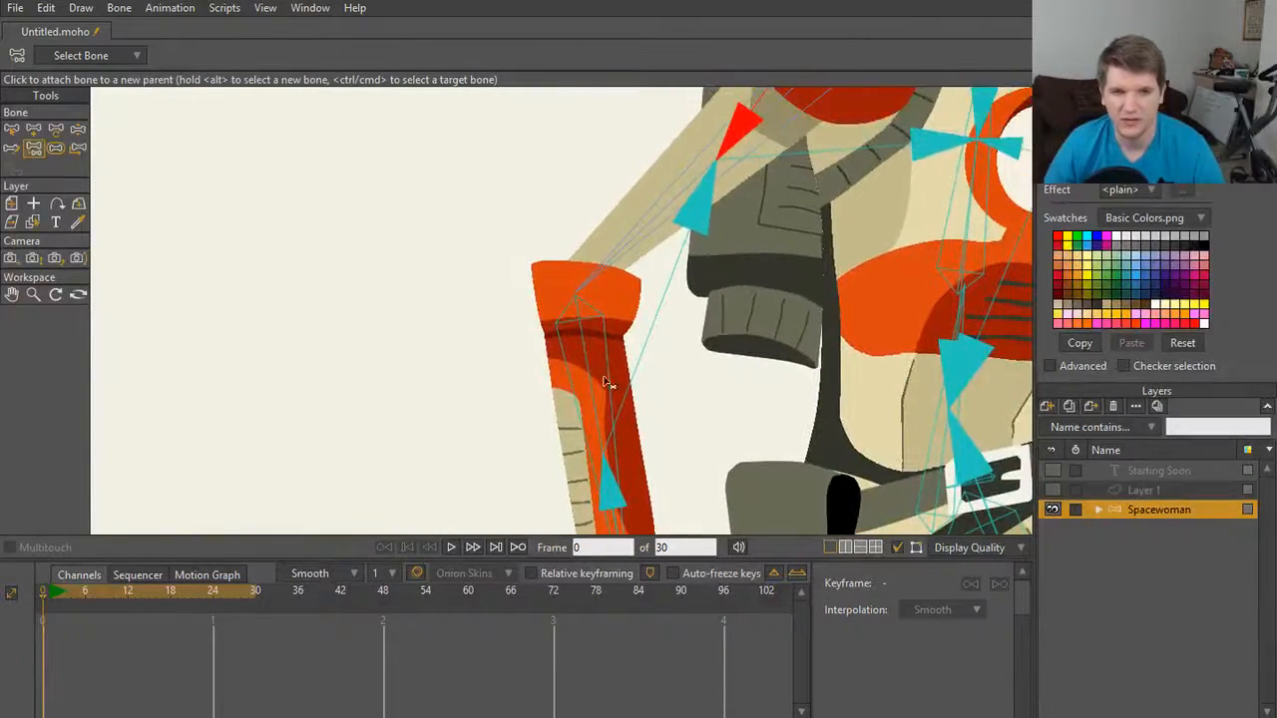
{"action": "scroll", "coordinate": [645, 404], "scroll_direction": "up", "scroll_amount": 1}
{"action": "scroll", "coordinate": [645, 404], "scroll_direction": "up", "scroll_amount": 2}
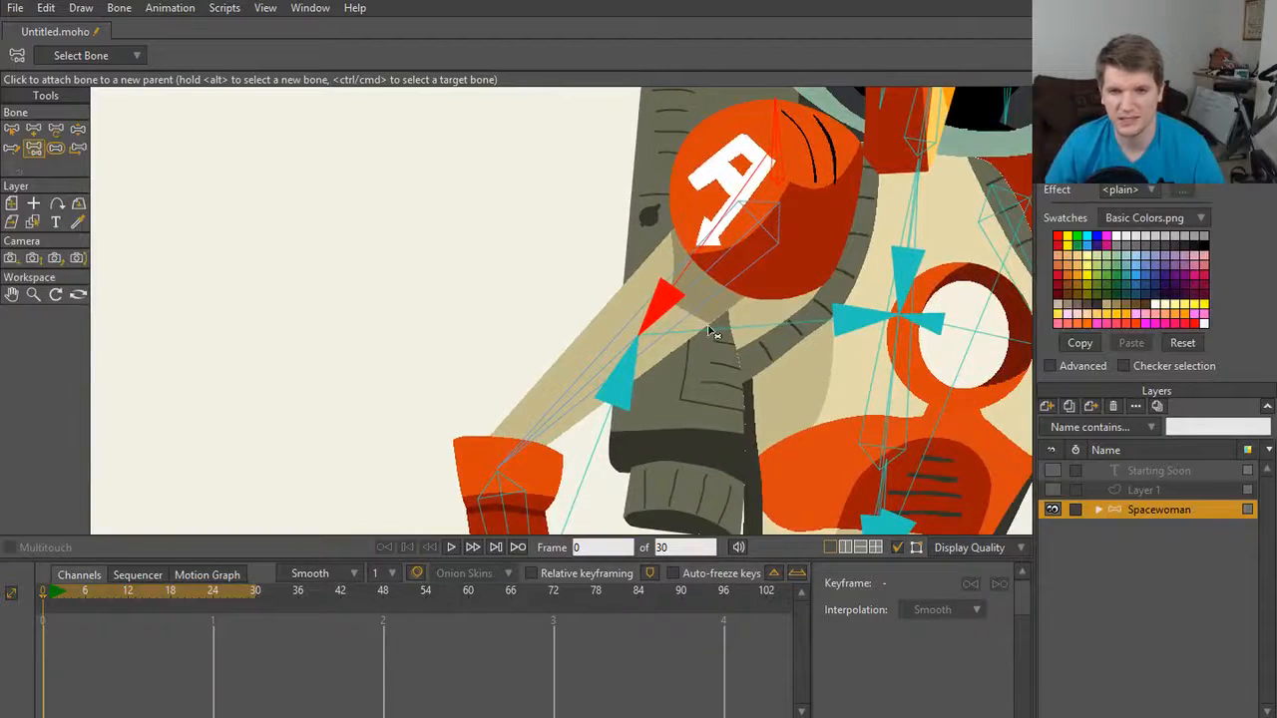
{"action": "scroll", "coordinate": [714, 332], "scroll_direction": "right", "scroll_amount": 2}
{"action": "scroll", "coordinate": [767, 345], "scroll_direction": "down", "scroll_amount": 1}
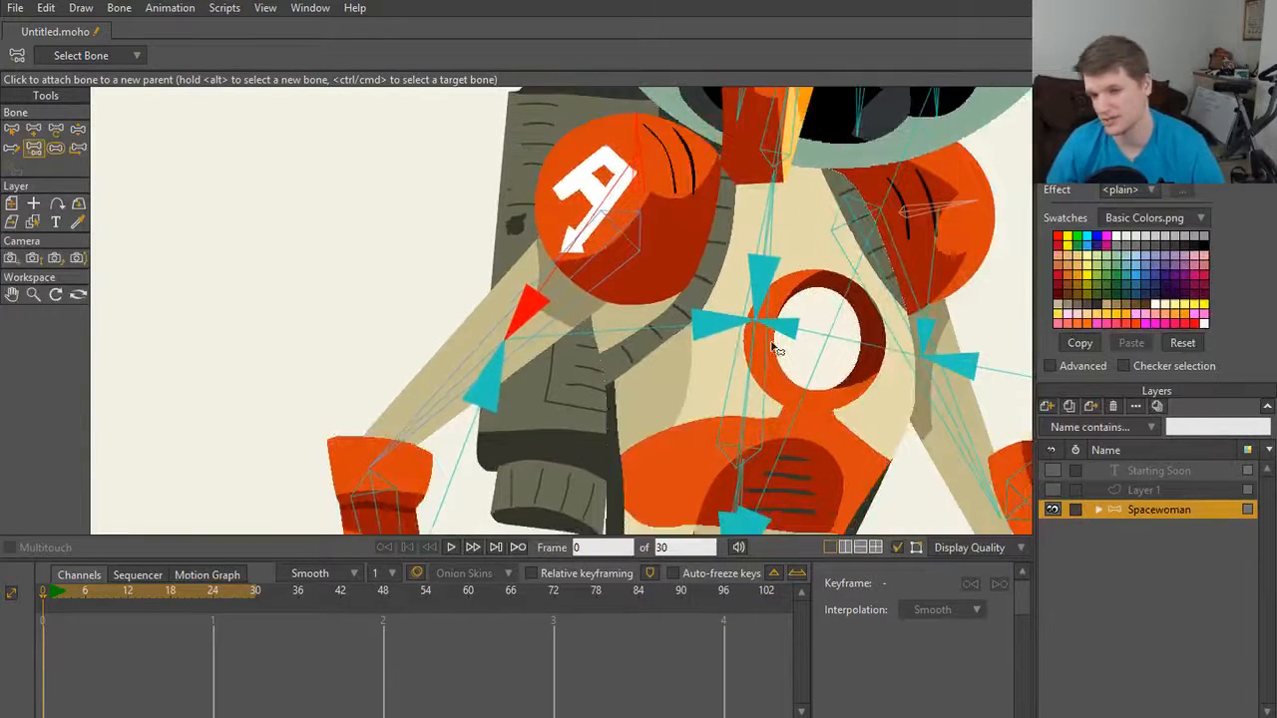
{"action": "left_click_drag", "start_coordinate": [836, 349], "coordinate": [687, 359]}
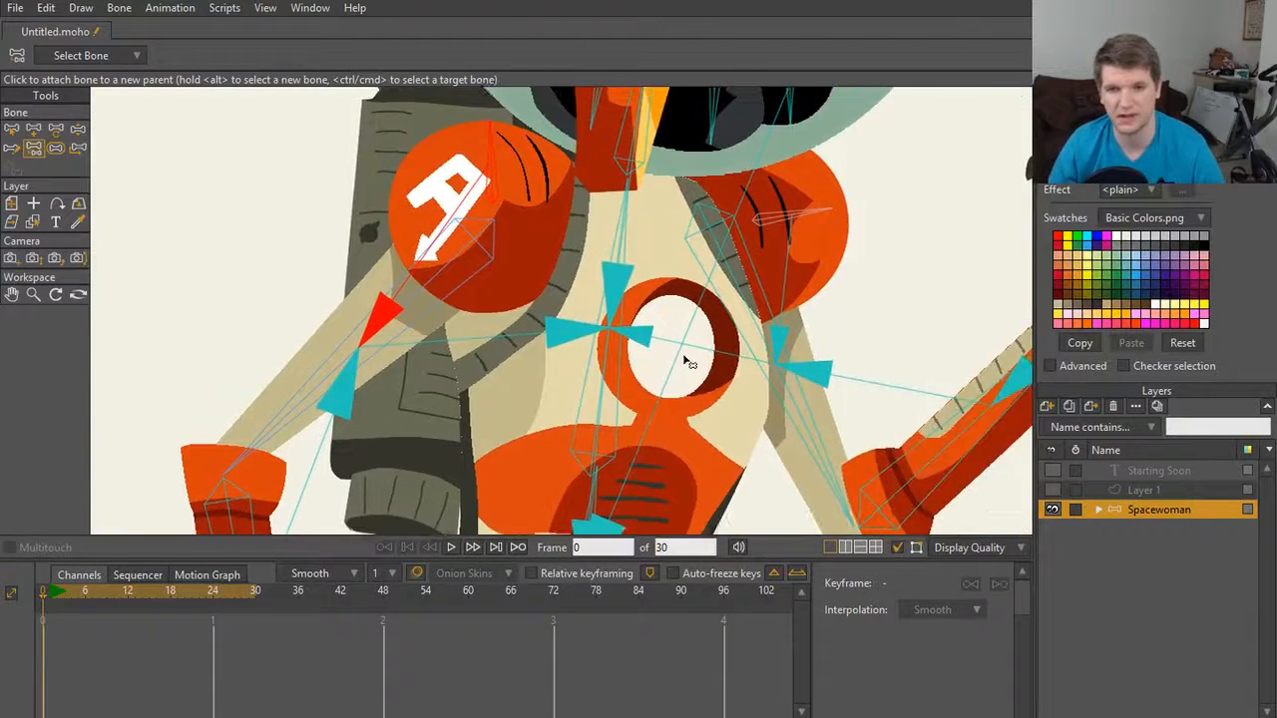
{"action": "left_click_drag", "start_coordinate": [812, 302], "coordinate": [737, 317]}
Step: Check the bone strength of the gun arm's upper bone and swing it to test how its shoulder pad deforms
{"action": "key", "text": "z"}
{"action": "key", "text": "s"}
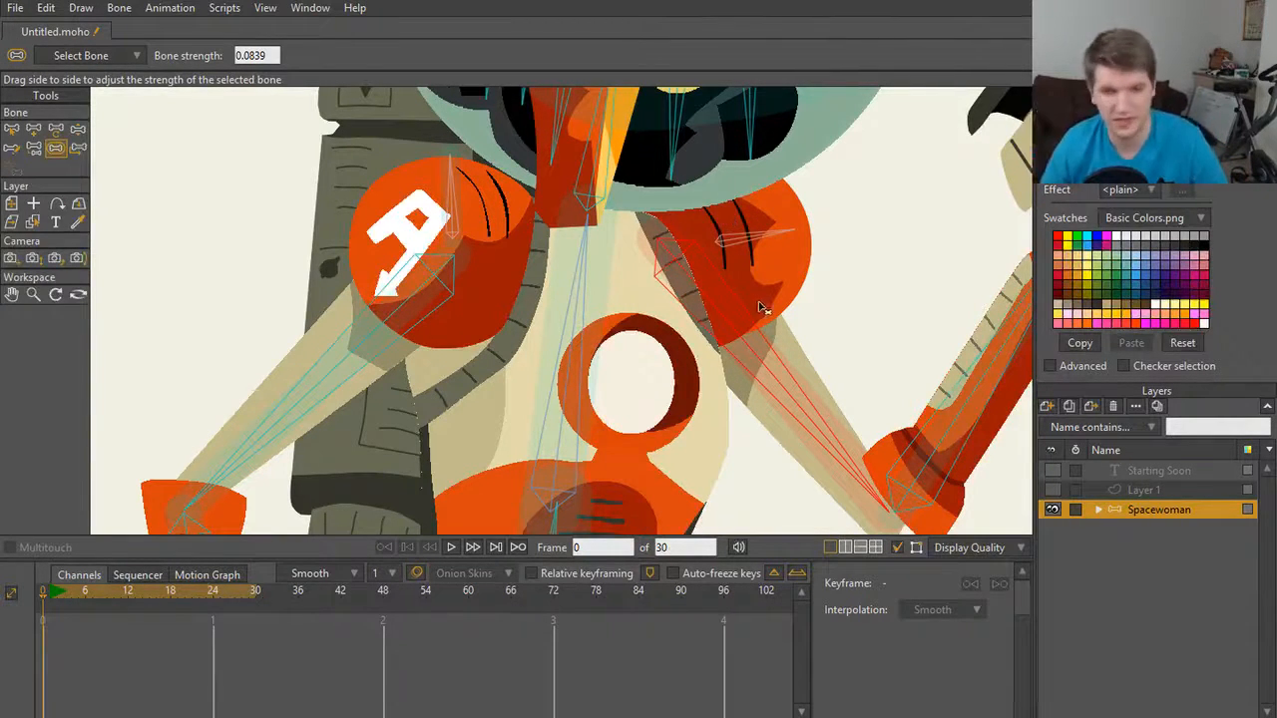
{"action": "key", "text": "z"}
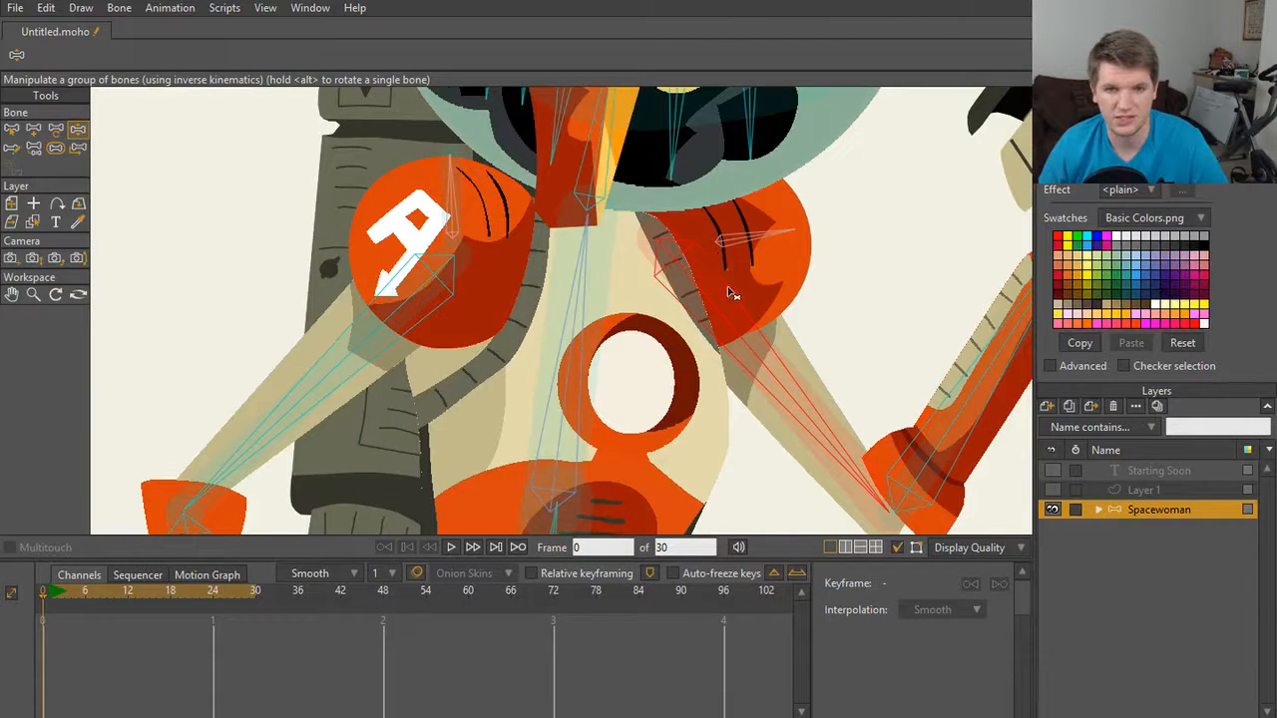
{"action": "left_click_drag", "start_coordinate": [739, 343], "coordinate": [807, 353]}
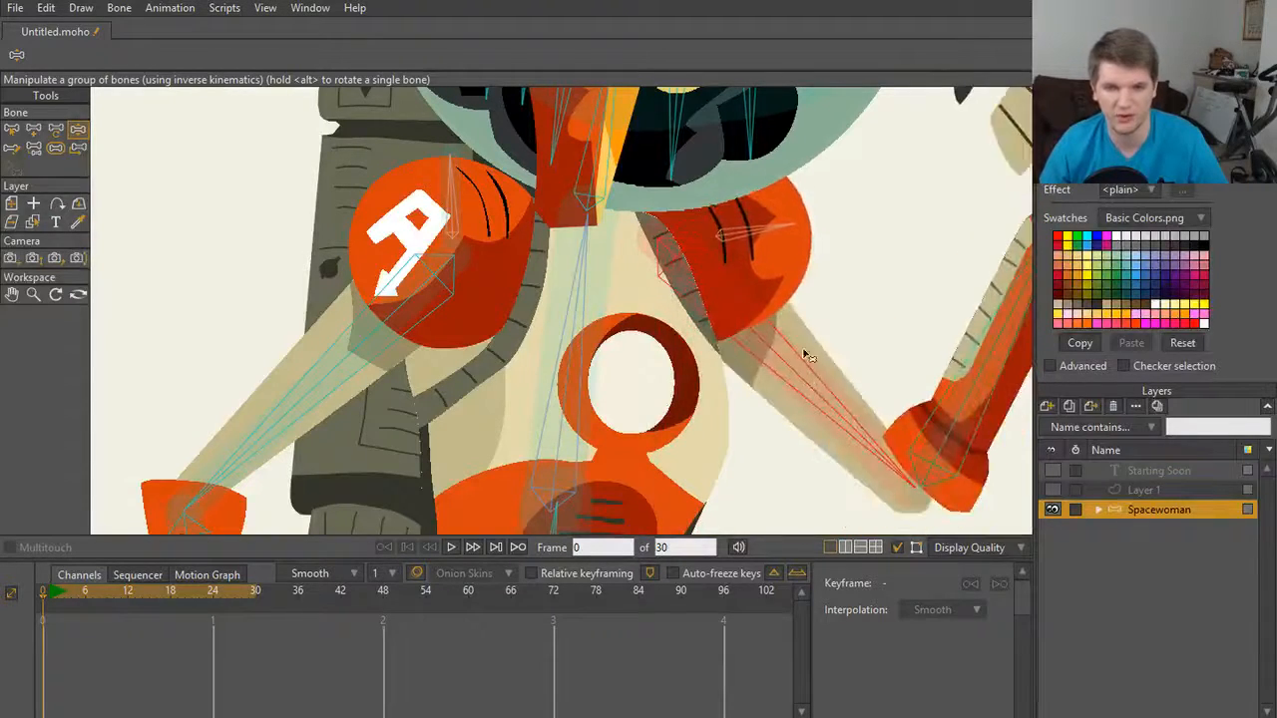
Step: Inspect the strength of the small bone in the gun-side shoulder pad and test the pad by swinging the upper arm bone
{"action": "scroll", "coordinate": [838, 293], "scroll_direction": "up", "scroll_amount": 3}
{"action": "left_click_drag", "start_coordinate": [838, 292], "coordinate": [702, 372]}
{"action": "key", "text": "b"}
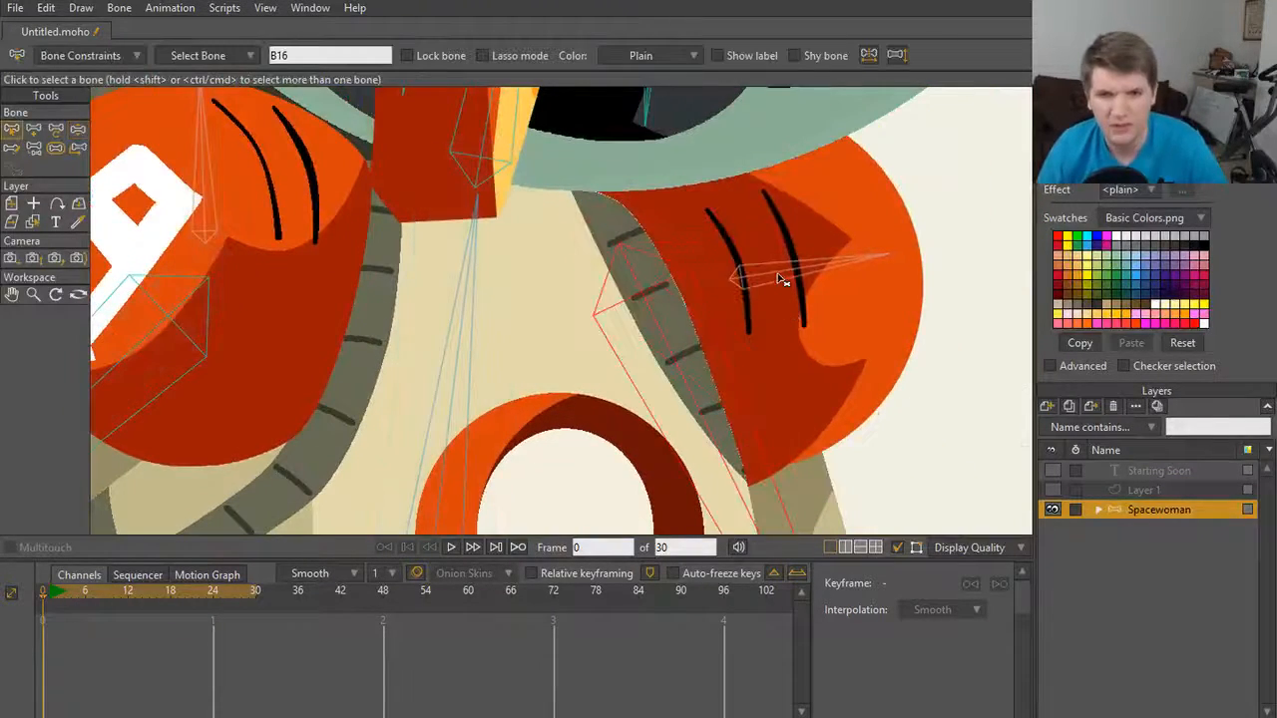
{"action": "left_click", "coordinate": [783, 278]}
{"action": "key", "text": "s"}
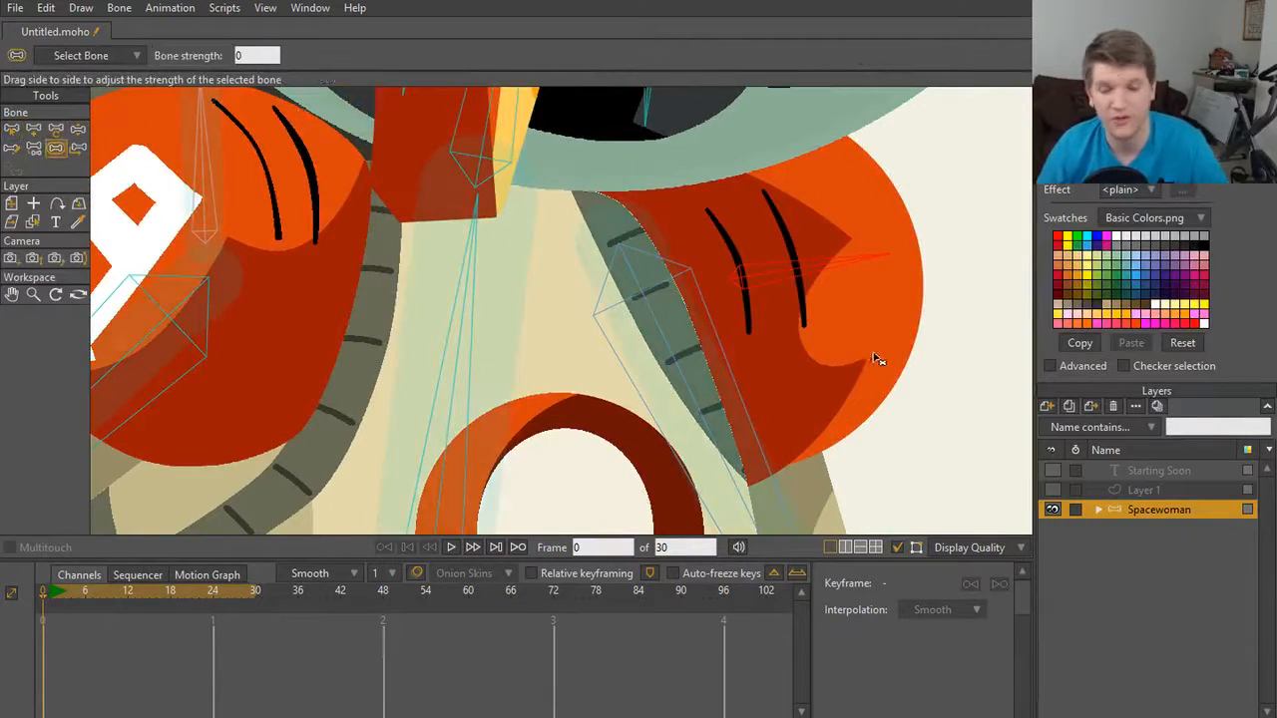
{"action": "scroll", "coordinate": [810, 288], "scroll_direction": "down", "scroll_amount": 3}
{"action": "key", "text": "z"}
{"action": "left_click_drag", "start_coordinate": [647, 366], "coordinate": [682, 379]}
{"action": "scroll", "coordinate": [625, 279], "scroll_direction": "down", "scroll_amount": 3}
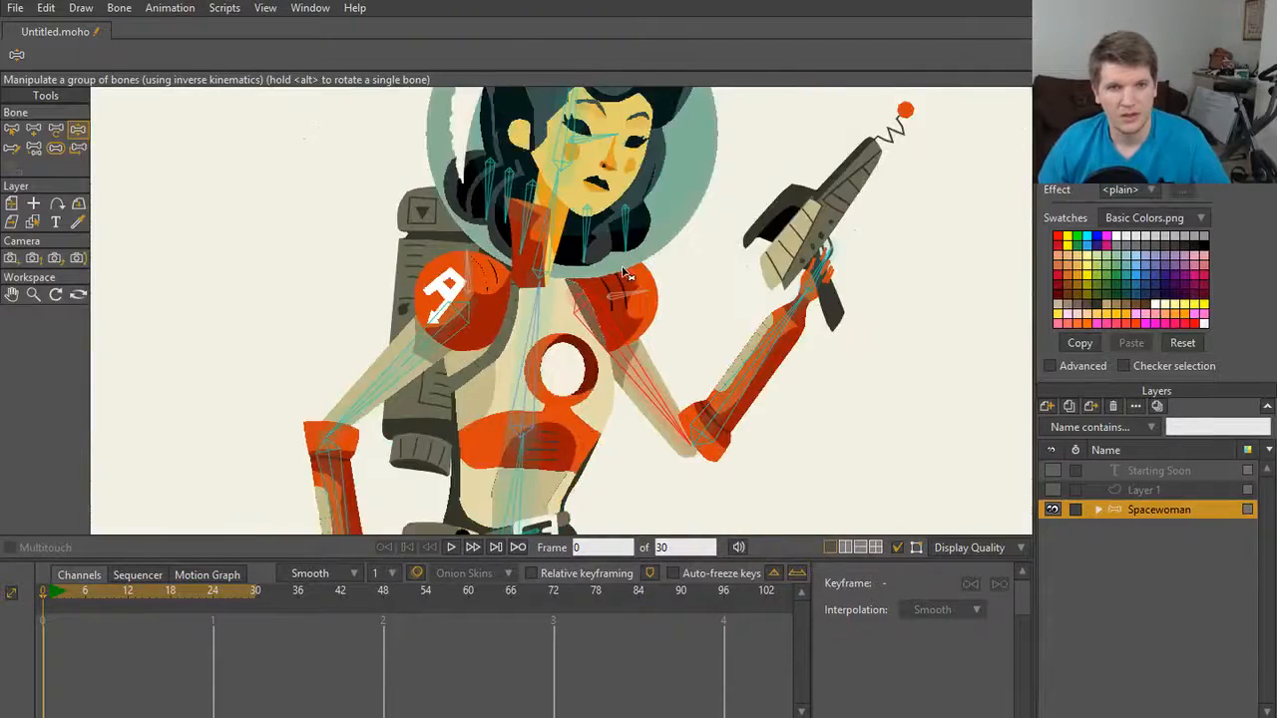
Step: Expand the Spacewoman, Head and glass layer groups, toggle the neck layer's visibility to identify its artwork, and select that layer
{"action": "scroll", "coordinate": [604, 286], "scroll_direction": "up", "scroll_amount": 5}
{"action": "scroll", "coordinate": [627, 319], "scroll_direction": "down", "scroll_amount": 2}
{"action": "scroll", "coordinate": [586, 279], "scroll_direction": "up", "scroll_amount": 3}
{"action": "scroll", "coordinate": [603, 355], "scroll_direction": "down", "scroll_amount": 4}
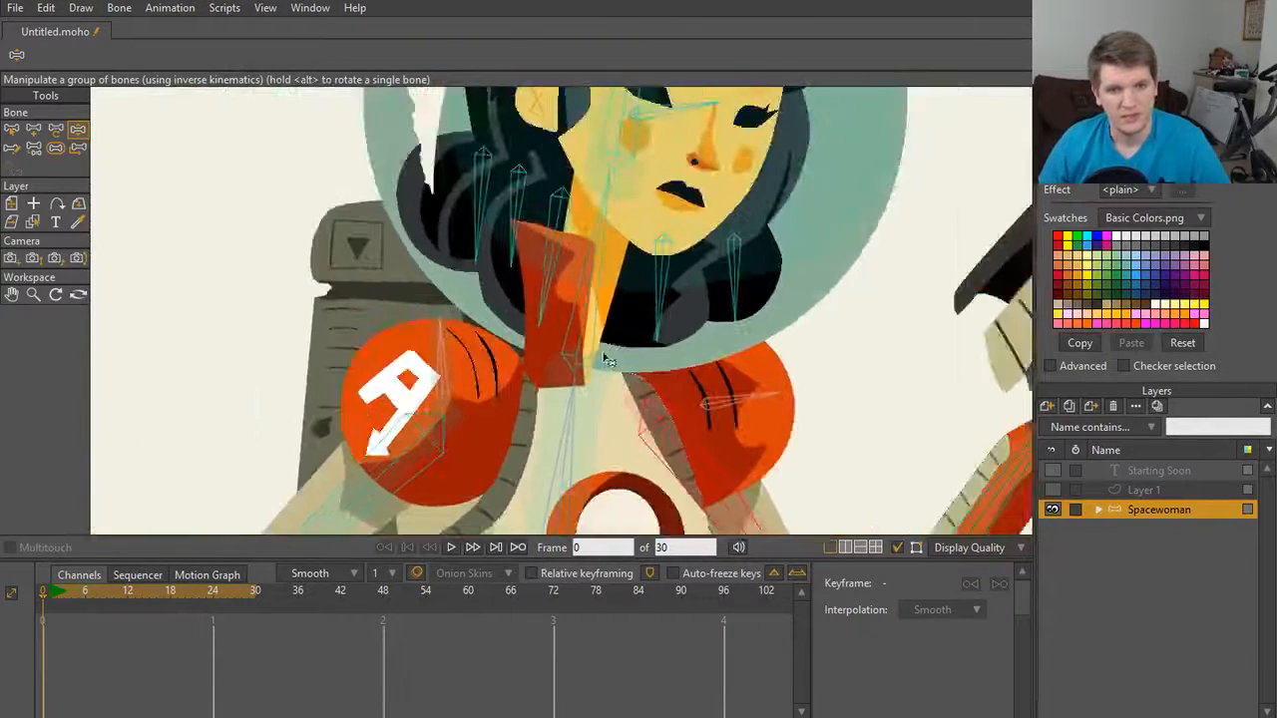
{"action": "left_click", "coordinate": [1099, 509]}
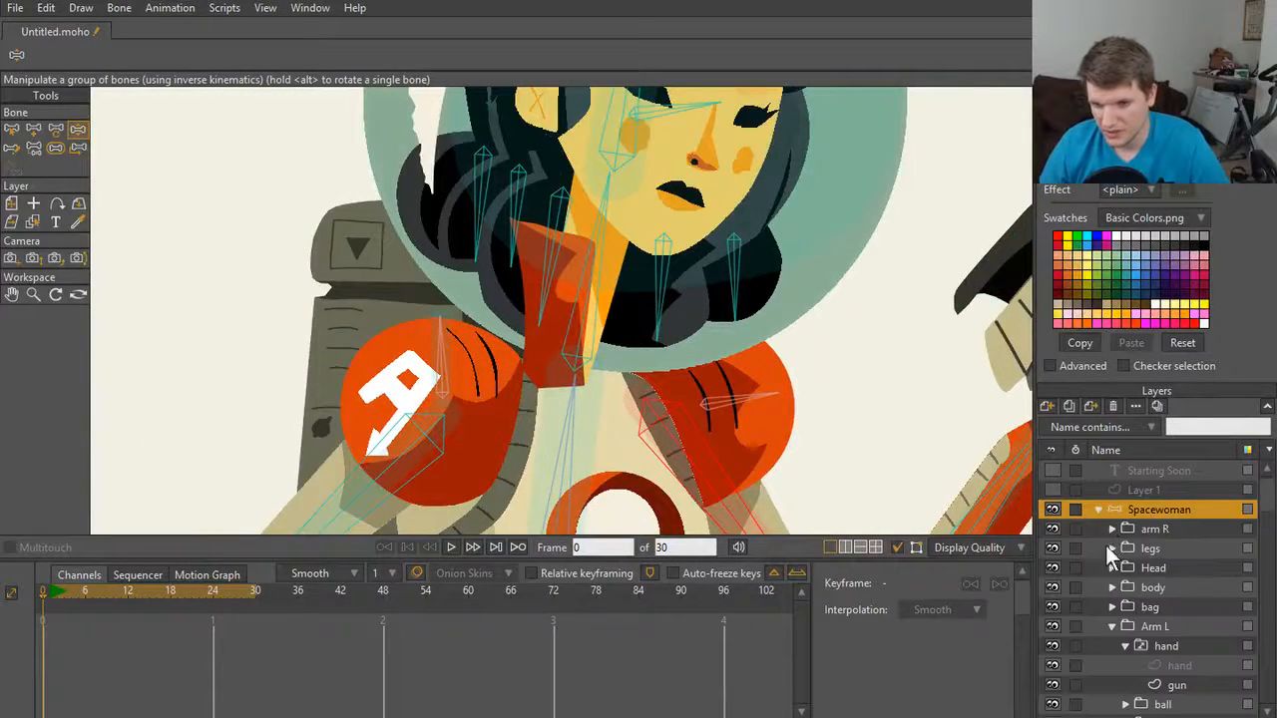
{"action": "scroll", "coordinate": [1103, 534], "scroll_direction": "down", "scroll_amount": 1}
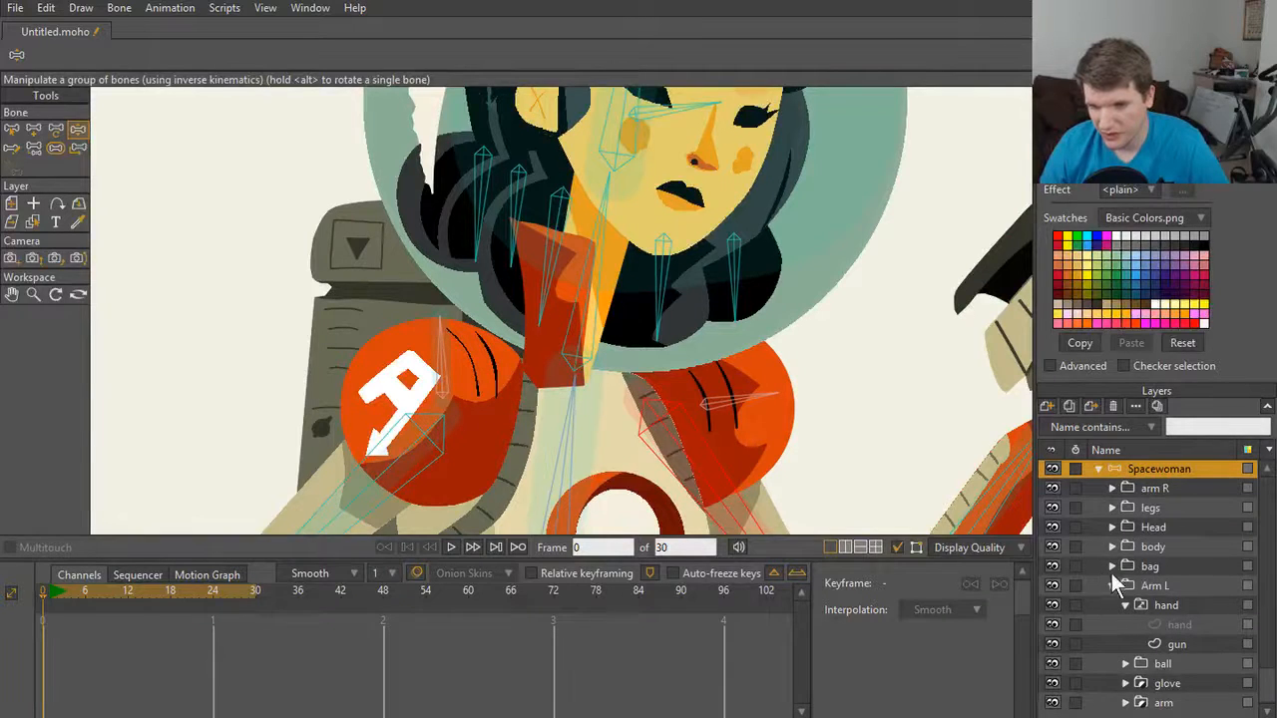
{"action": "left_click", "coordinate": [1112, 527]}
{"action": "left_click", "coordinate": [1126, 567]}
{"action": "scroll", "coordinate": [1107, 604], "scroll_direction": "down", "scroll_amount": 1}
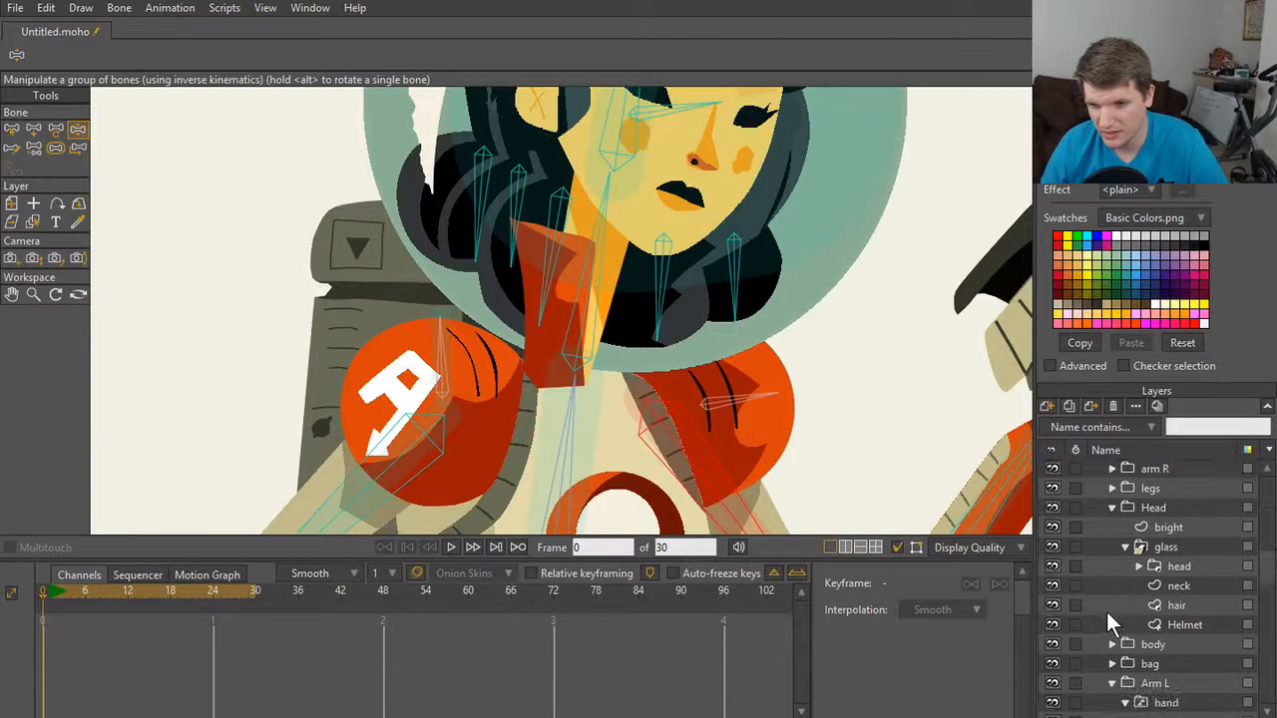
{"action": "left_click", "coordinate": [1054, 586]}
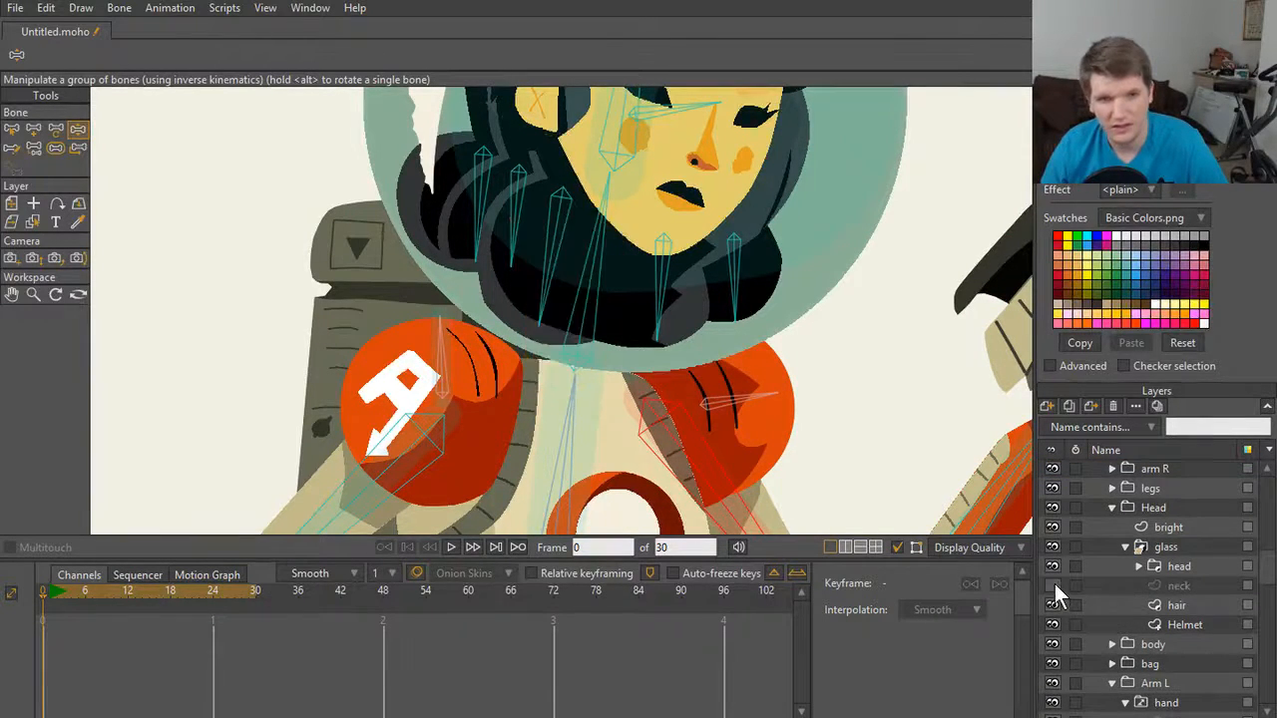
{"action": "left_click", "coordinate": [1054, 586]}
{"action": "left_click", "coordinate": [1111, 586]}
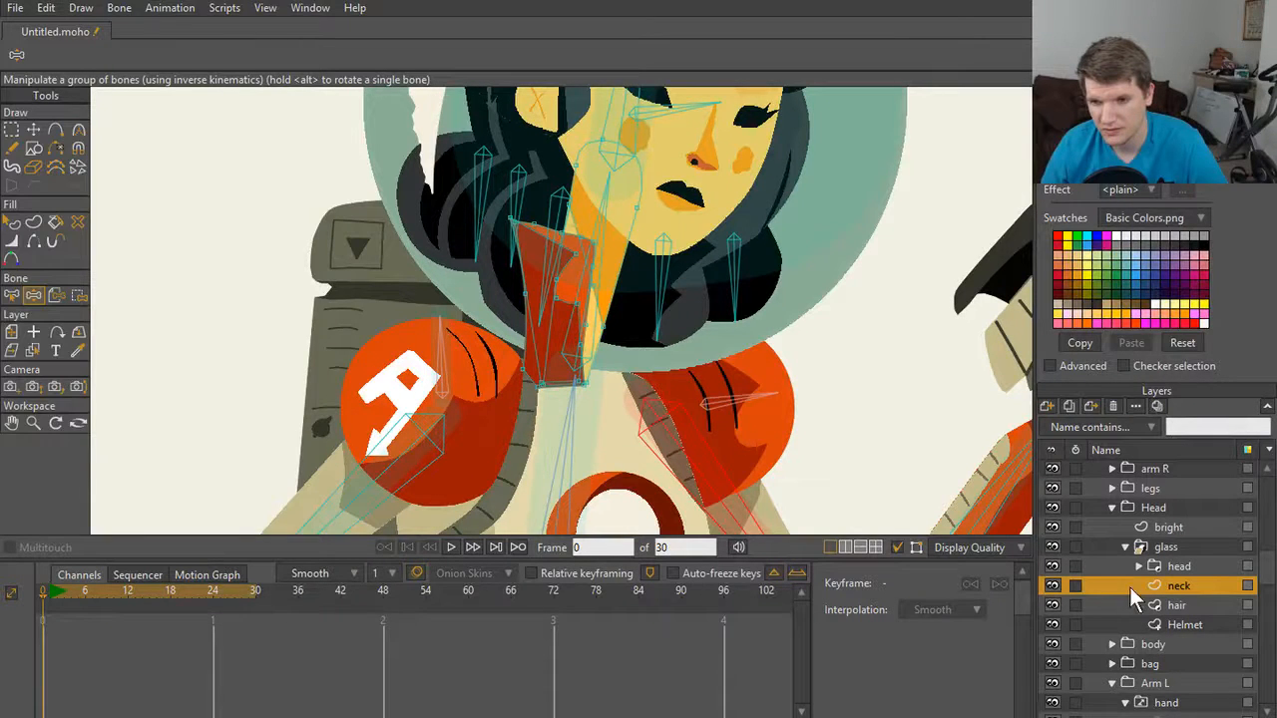
Step: Try Add to mask and Mask this layer on the head layer inside the glass group, and leave it set to Don't mask this layer
{"action": "left_click", "coordinate": [1199, 567]}
{"action": "right_click", "coordinate": [1194, 568]}
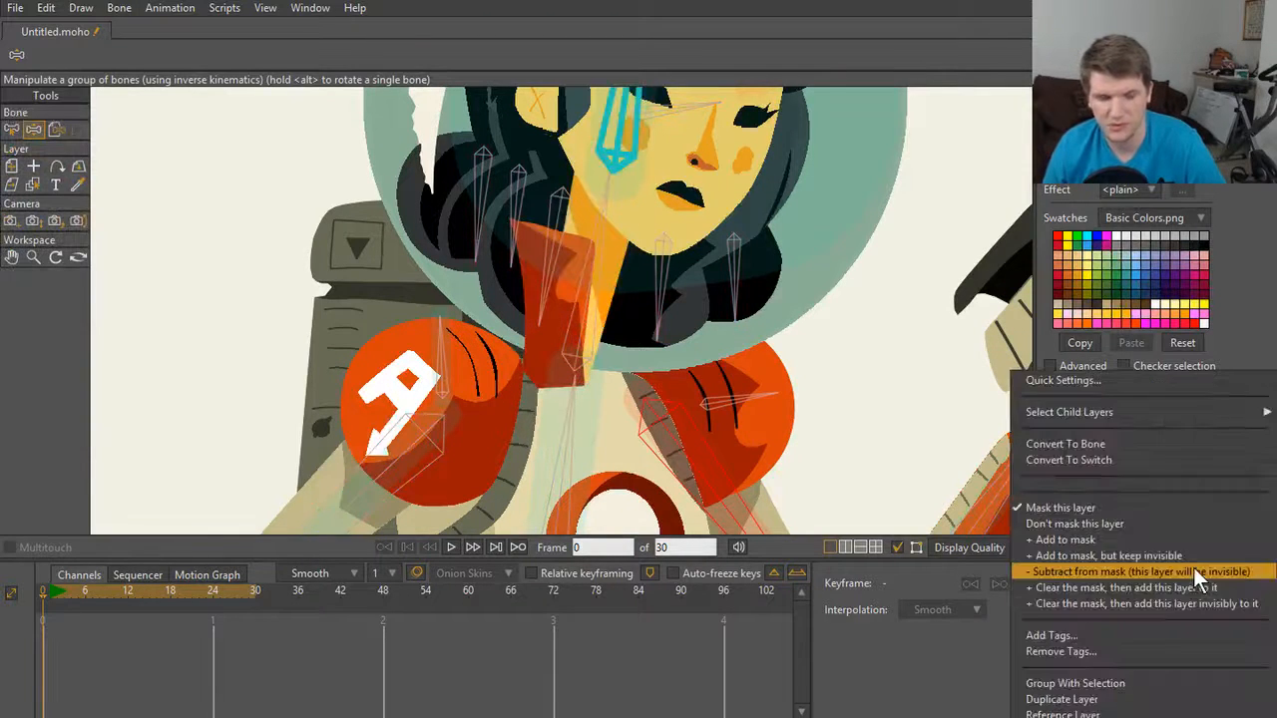
{"action": "left_click", "coordinate": [1175, 539]}
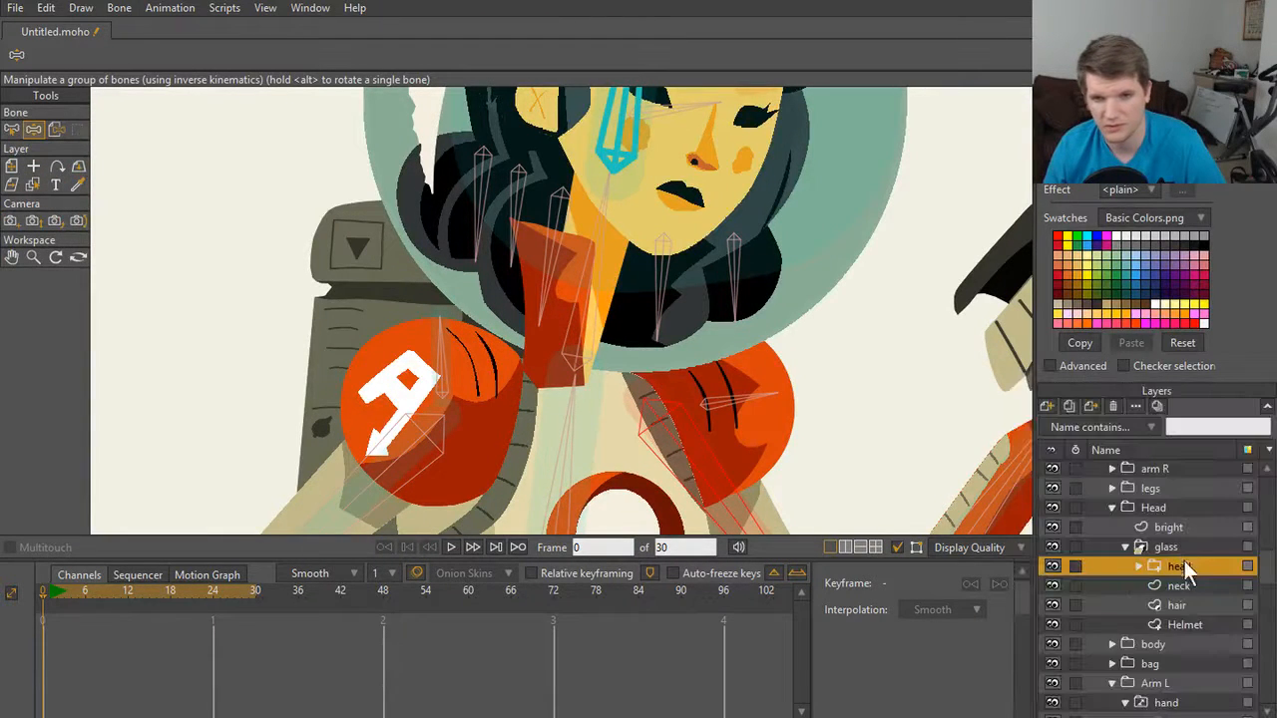
{"action": "right_click", "coordinate": [1184, 563]}
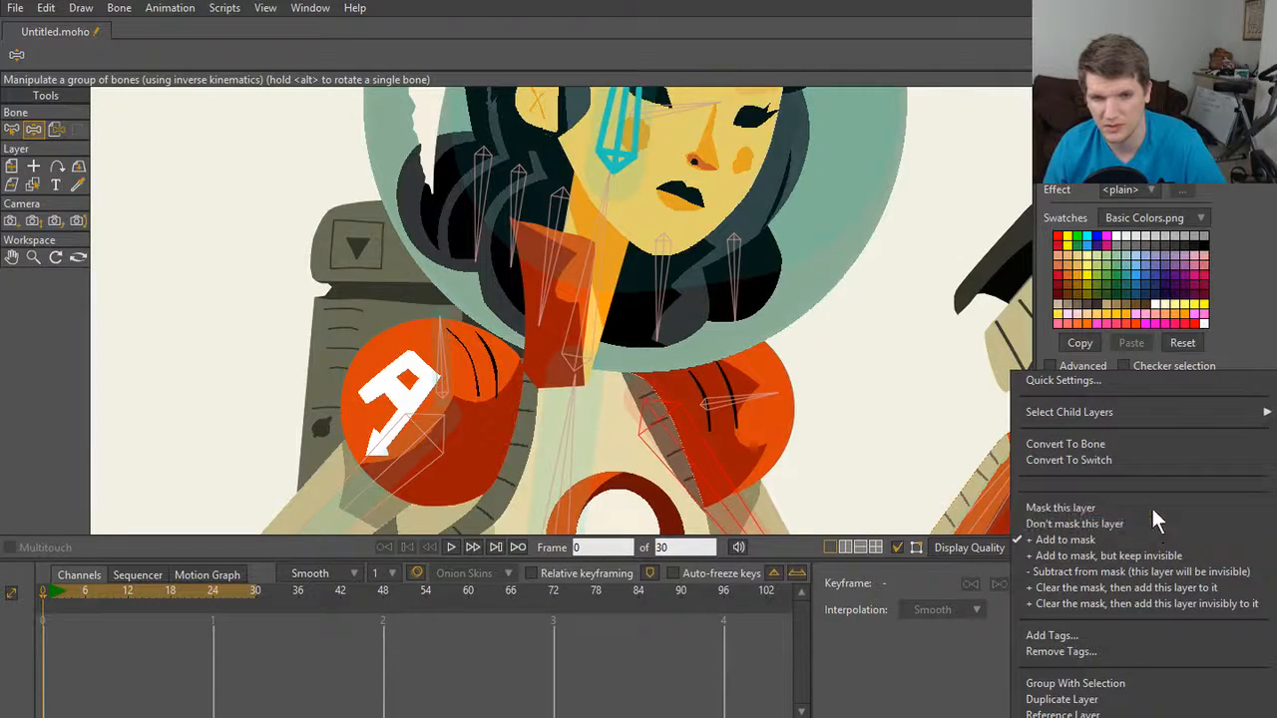
{"action": "left_click", "coordinate": [1151, 506]}
{"action": "right_click", "coordinate": [1182, 566]}
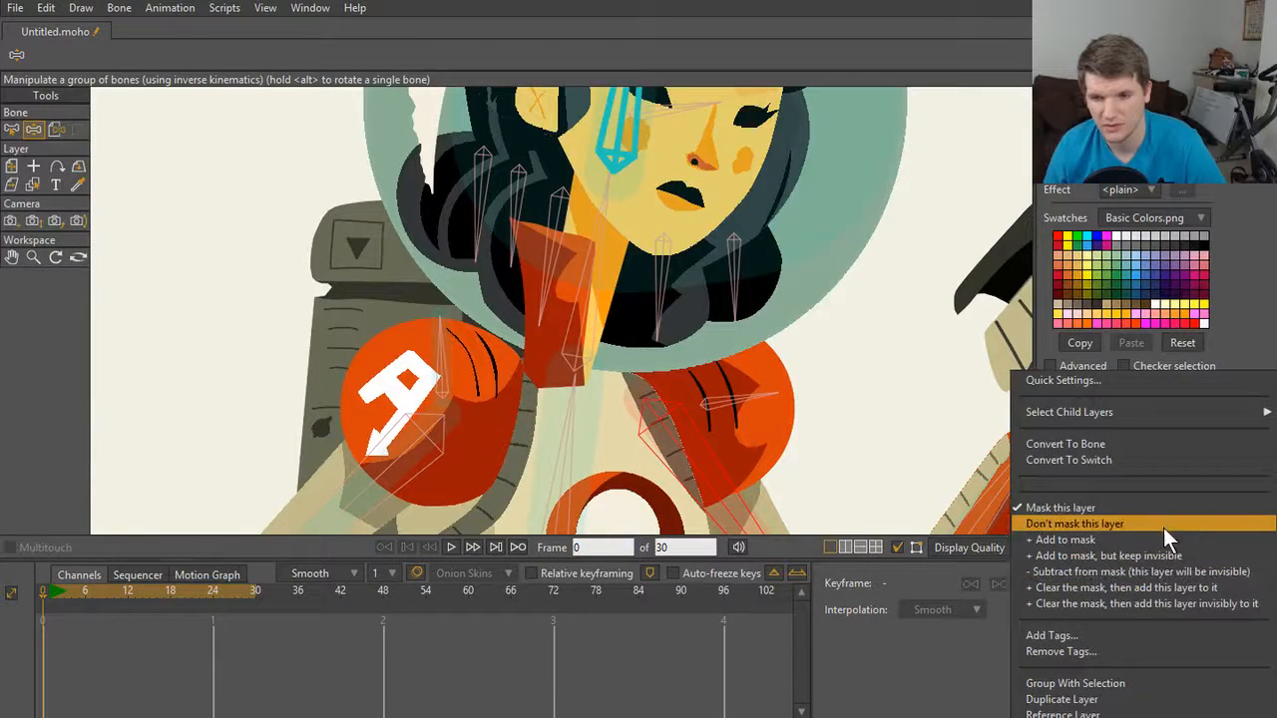
{"action": "left_click", "coordinate": [1163, 523]}
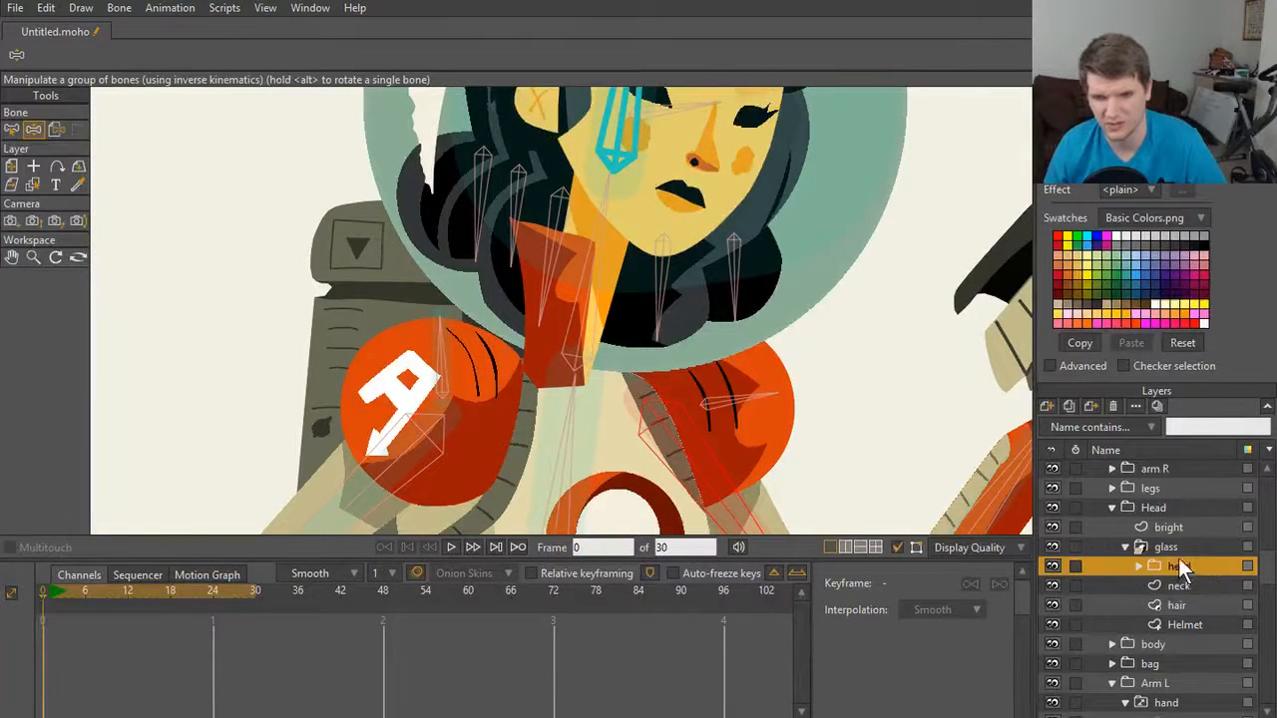
Step: Toggle the visibility of the Helmet, hair and neck layers to identify the artwork each one holds
{"action": "left_click", "coordinate": [1050, 623]}
{"action": "left_click", "coordinate": [1049, 624]}
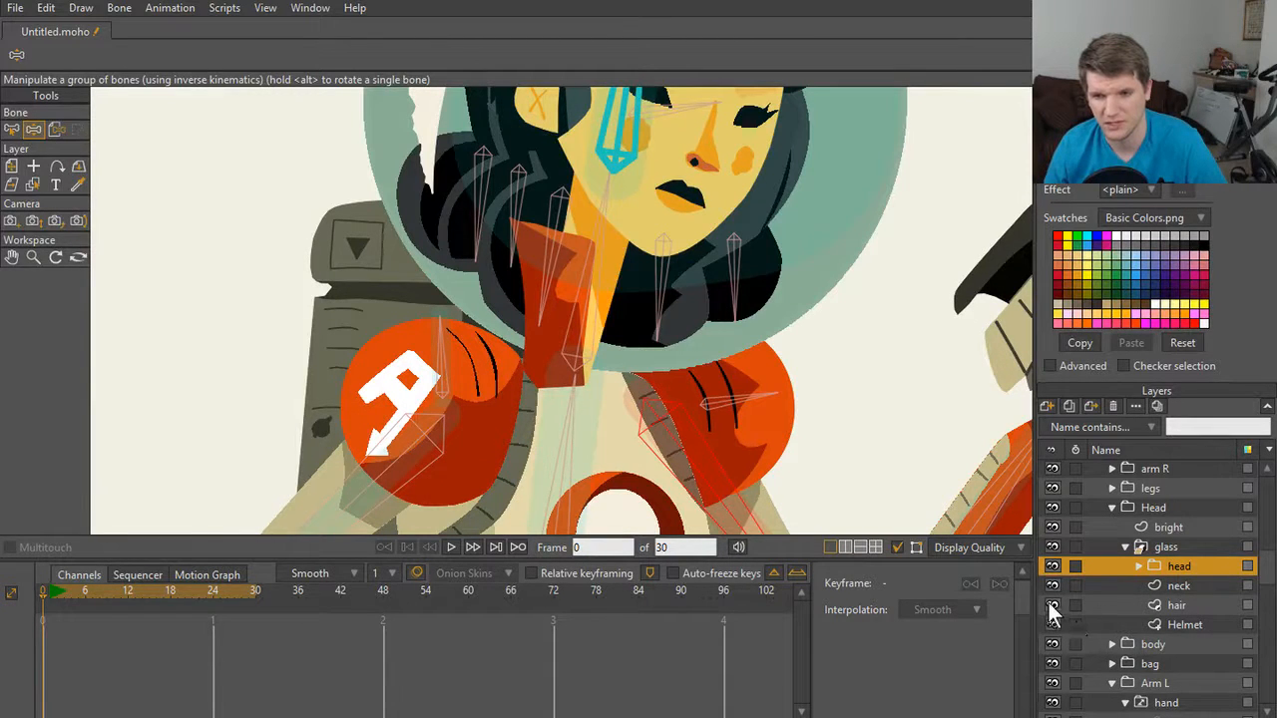
{"action": "left_click", "coordinate": [1050, 605]}
{"action": "left_click", "coordinate": [1051, 604]}
{"action": "left_click", "coordinate": [1052, 586]}
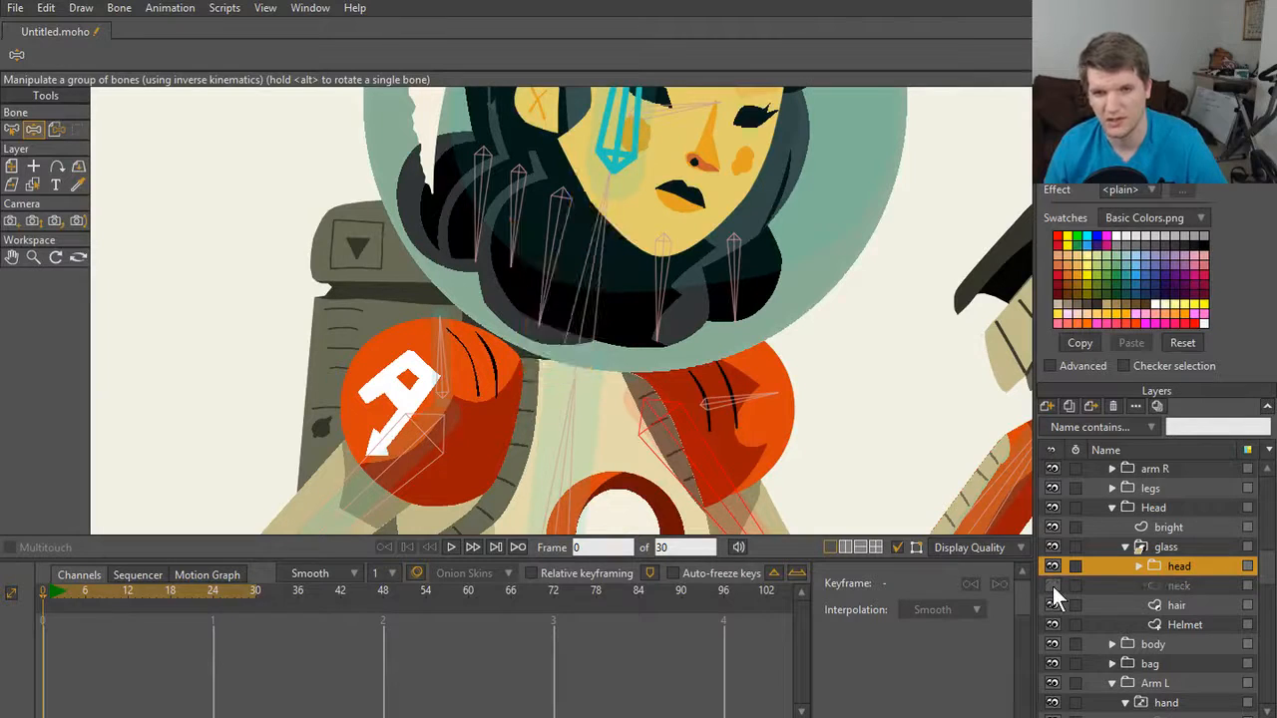
{"action": "left_click", "coordinate": [1052, 586]}
Step: Set the neck layer to Mask this layer and examine how the helmet mask cuts the base of the collar
{"action": "left_click", "coordinate": [1186, 588]}
{"action": "right_click", "coordinate": [1189, 587]}
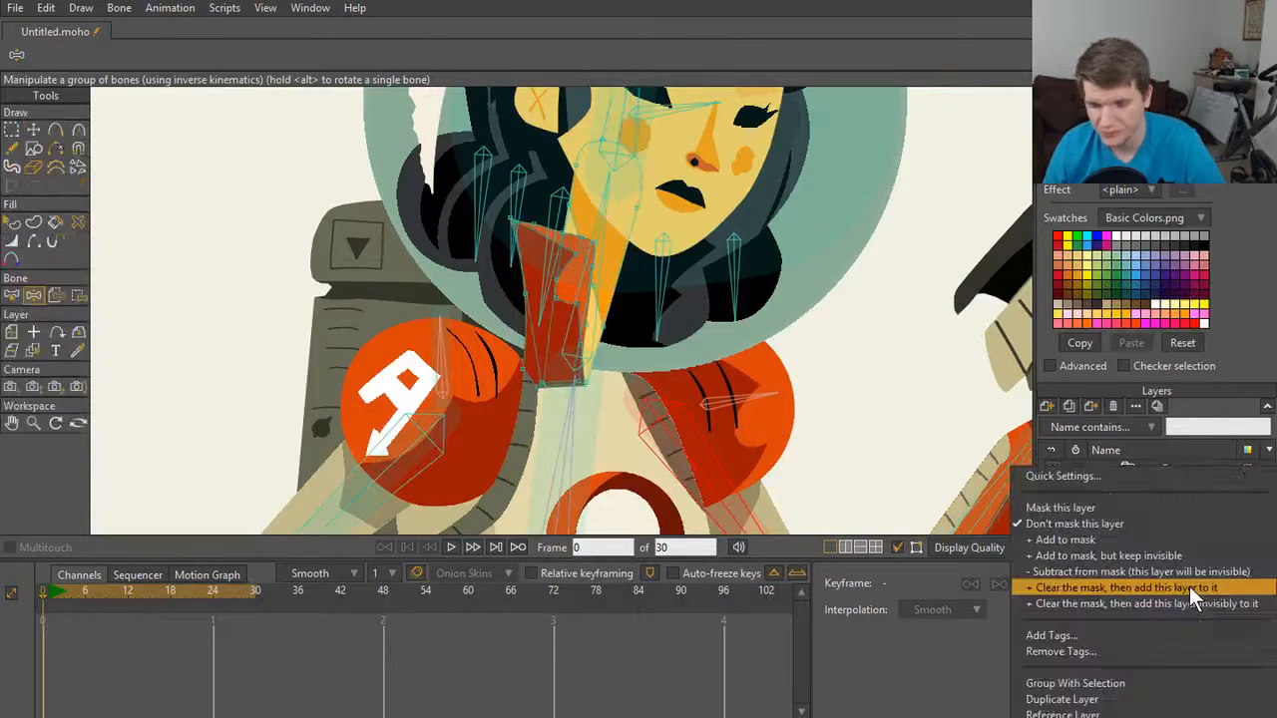
{"action": "left_click", "coordinate": [1158, 510]}
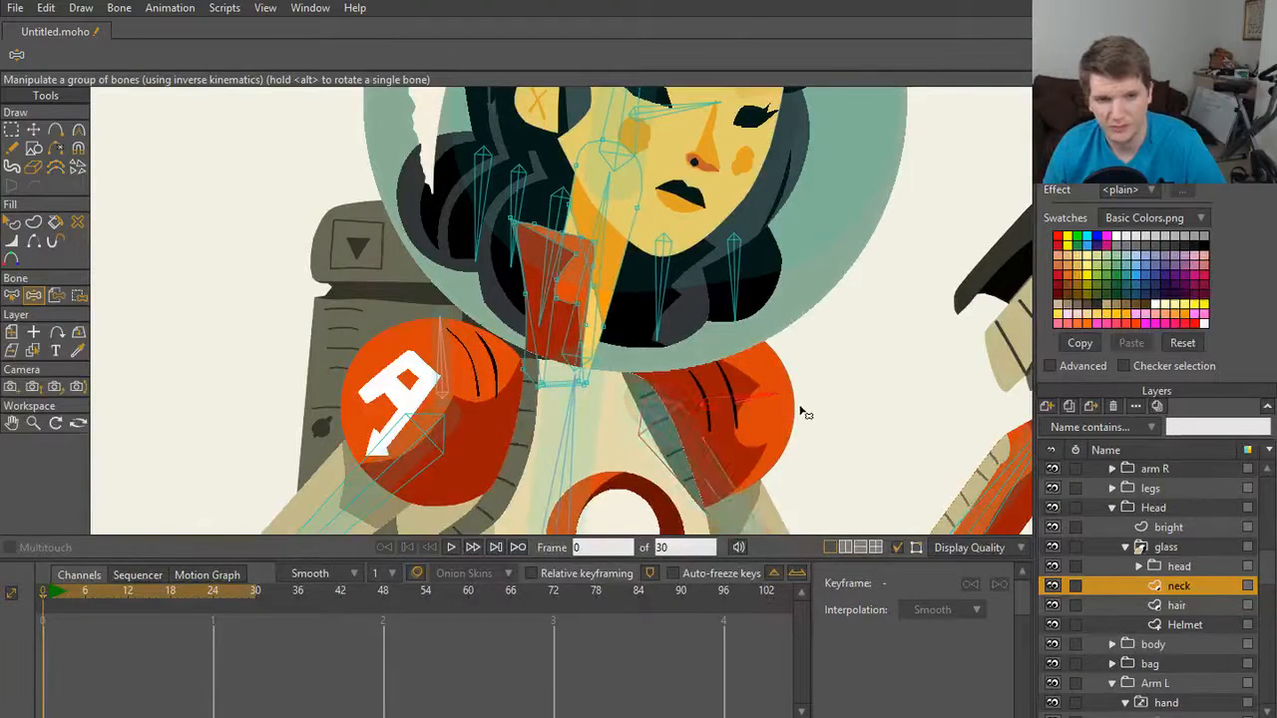
{"action": "scroll", "coordinate": [579, 397], "scroll_direction": "down", "scroll_amount": 1}
{"action": "scroll", "coordinate": [581, 399], "scroll_direction": "up", "scroll_amount": 3}
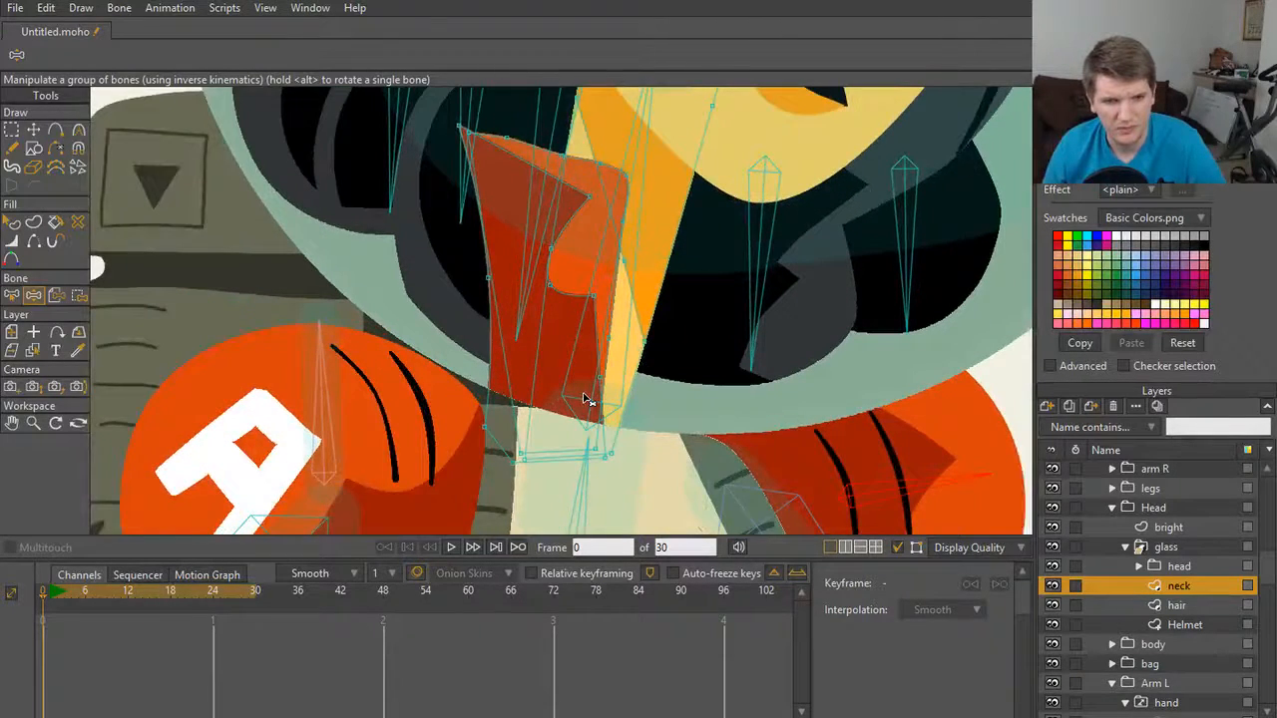
{"action": "scroll", "coordinate": [586, 399], "scroll_direction": "down", "scroll_amount": 2}
{"action": "scroll", "coordinate": [1165, 583], "scroll_direction": "down", "scroll_amount": 1}
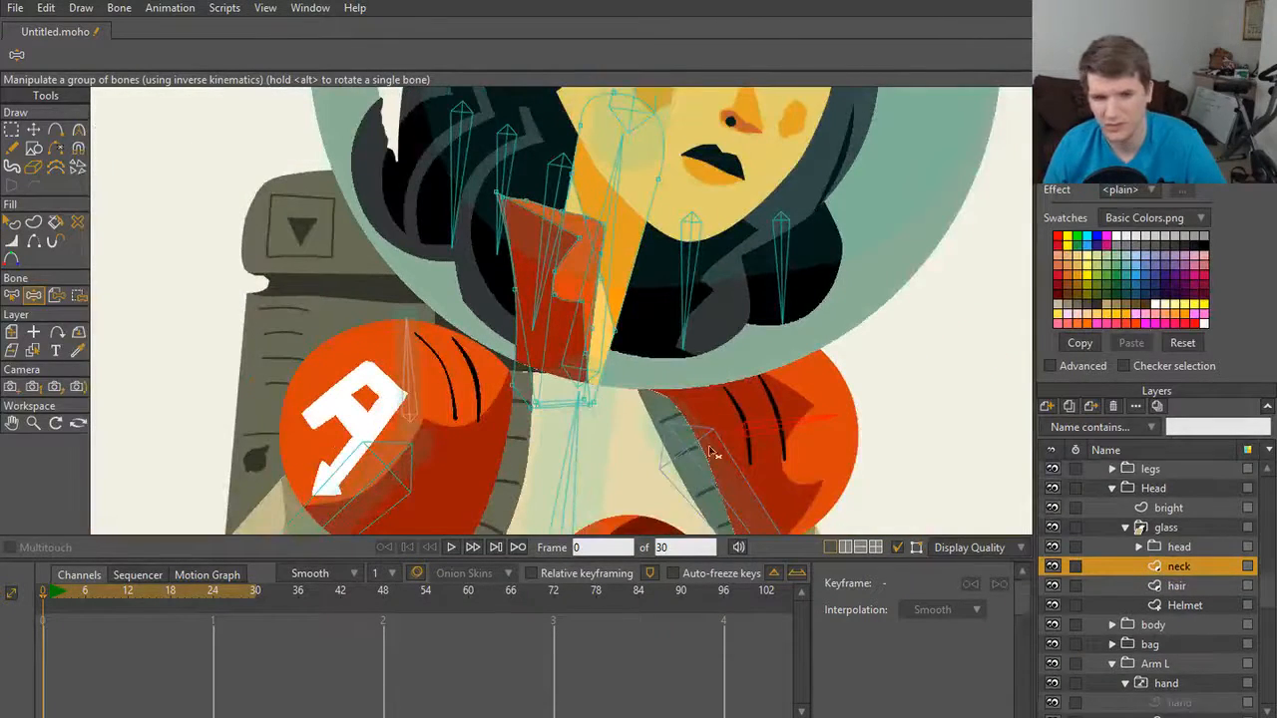
{"action": "scroll", "coordinate": [657, 421], "scroll_direction": "down", "scroll_amount": 3}
{"action": "scroll", "coordinate": [657, 427], "scroll_direction": "up", "scroll_amount": 4}
{"action": "scroll", "coordinate": [656, 427], "scroll_direction": "down", "scroll_amount": 1}
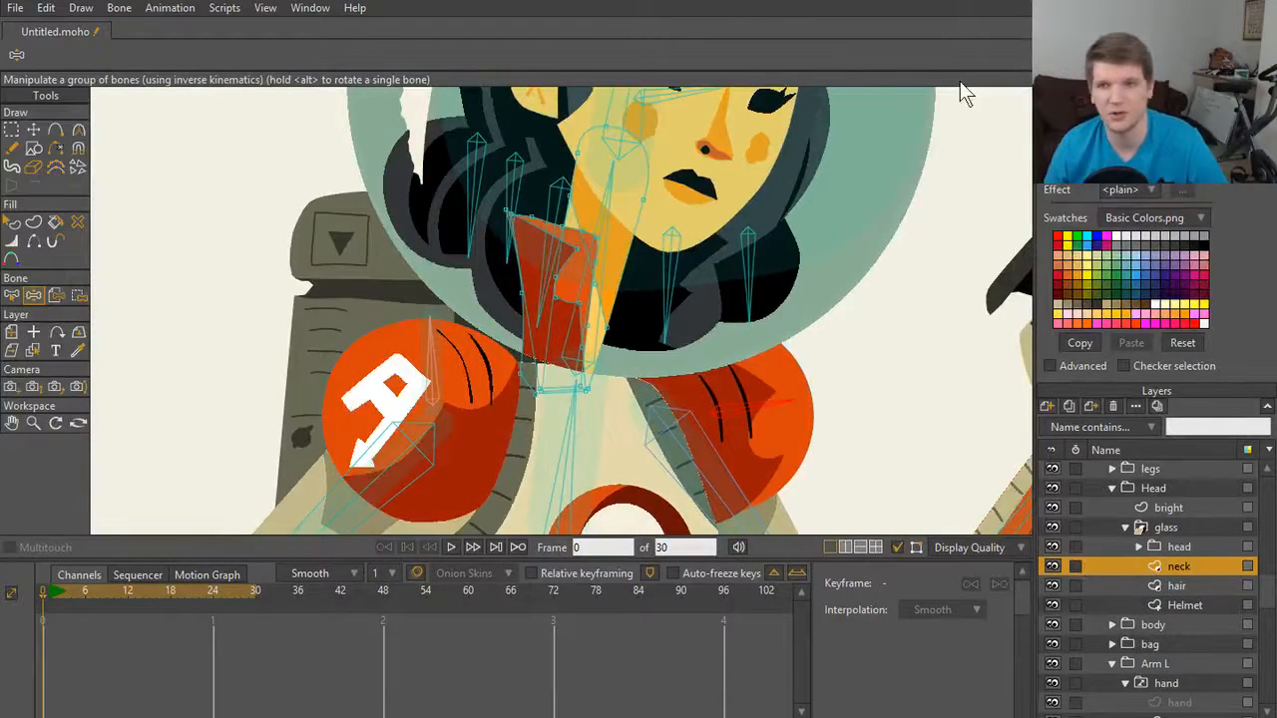
Step: Collapse the Spacewoman group and import a fresh Spacewoman by reference from Spacewoman.anime in the library
{"action": "scroll", "coordinate": [1112, 499], "scroll_direction": "up", "scroll_amount": 4}
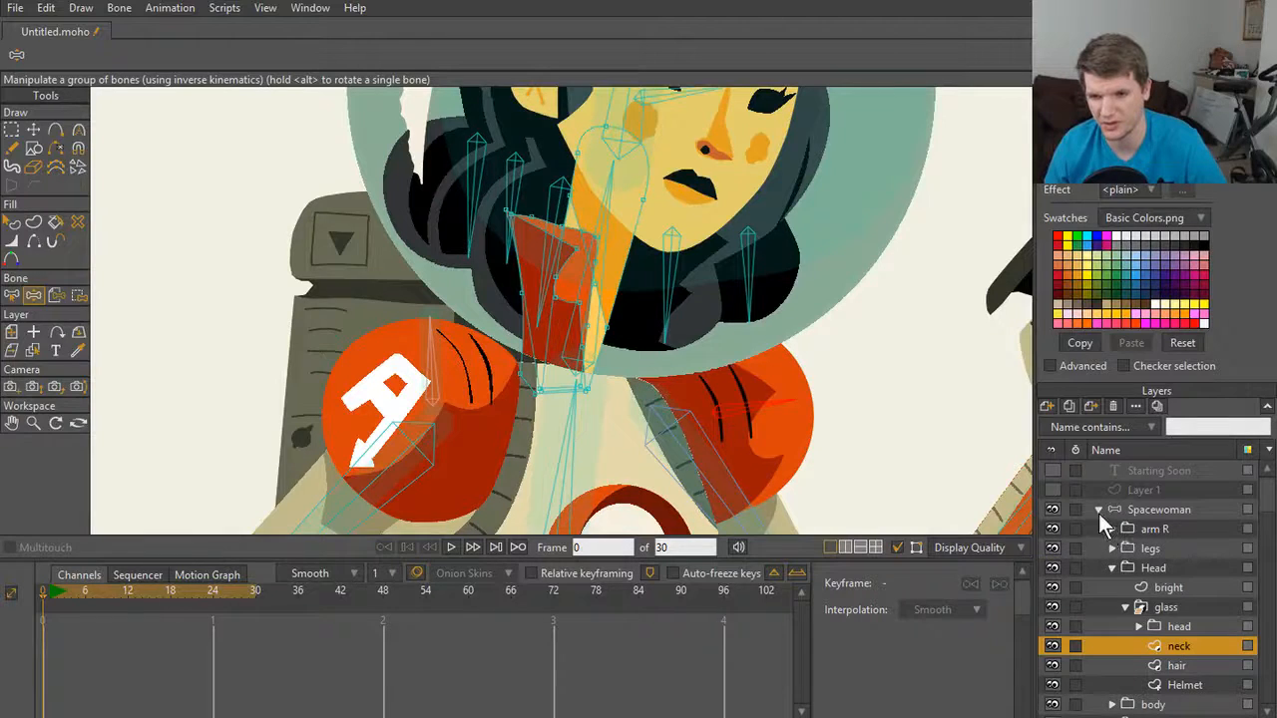
{"action": "left_click", "coordinate": [1159, 516]}
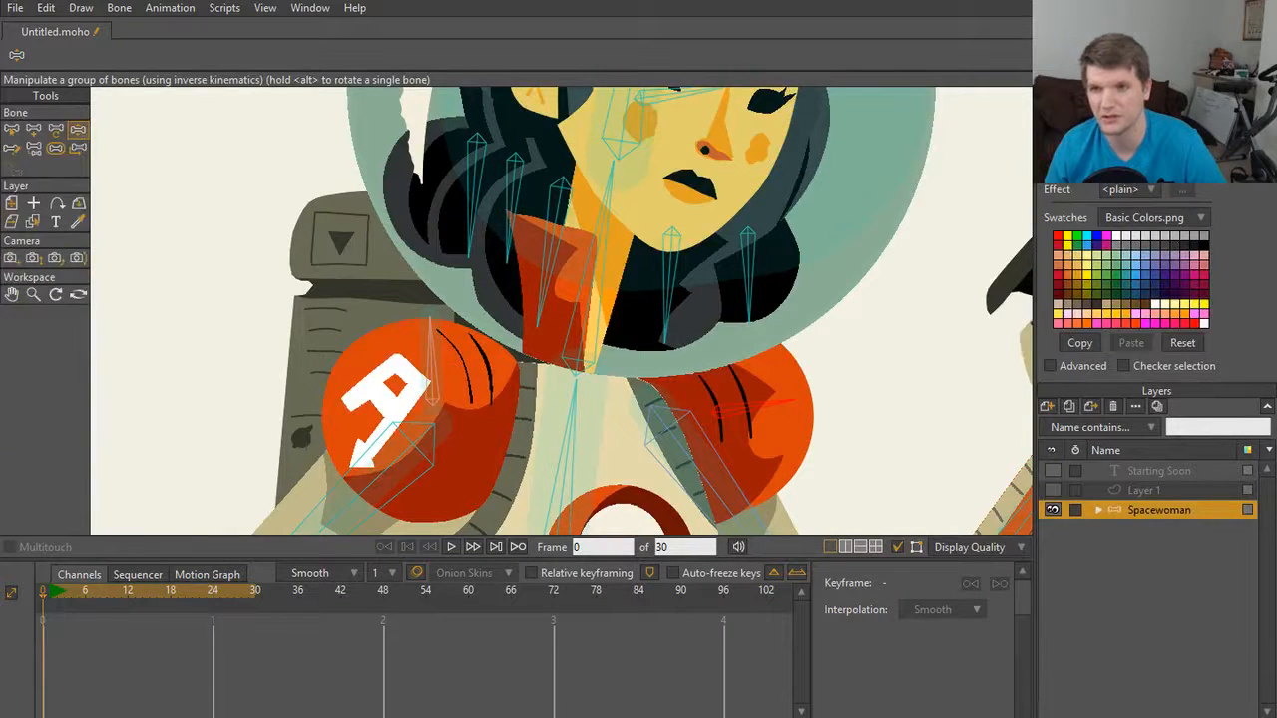
{"action": "key", "text": "ctrl+shift+l"}
{"action": "double_click", "coordinate": [169, 233]}
{"action": "scroll", "coordinate": [181, 270], "scroll_direction": "down", "scroll_amount": 5}
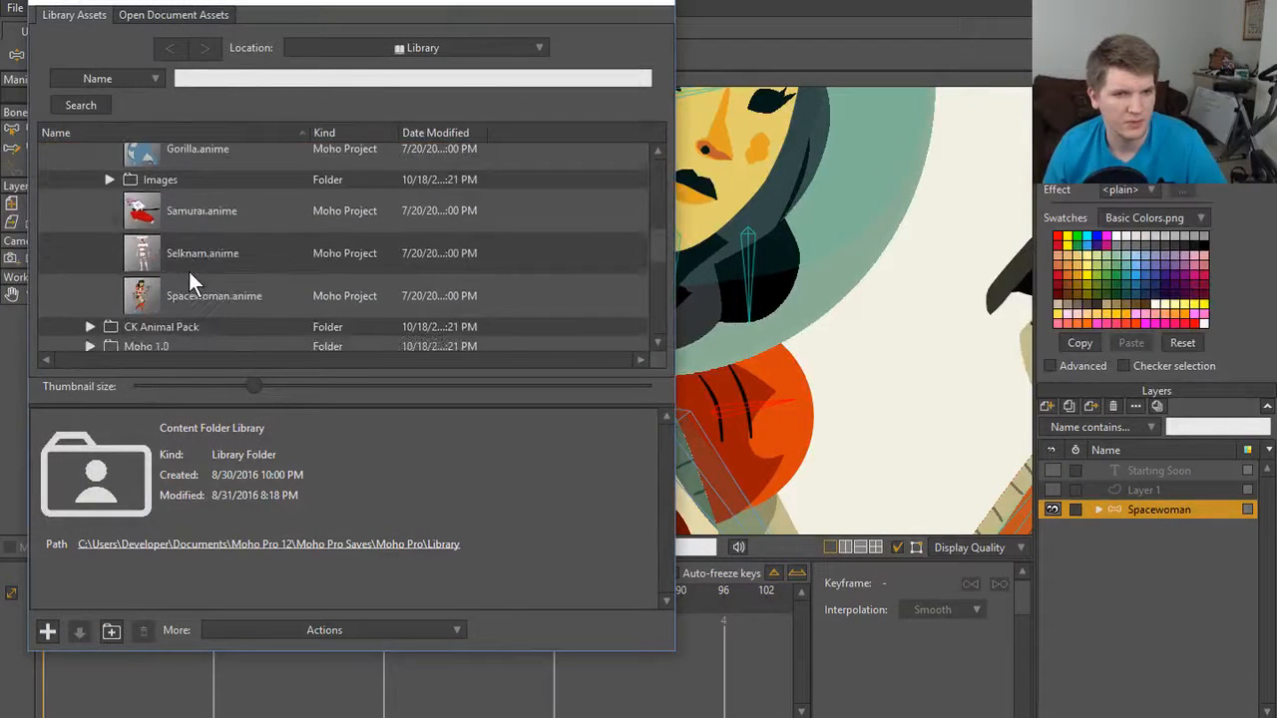
{"action": "double_click", "coordinate": [192, 290]}
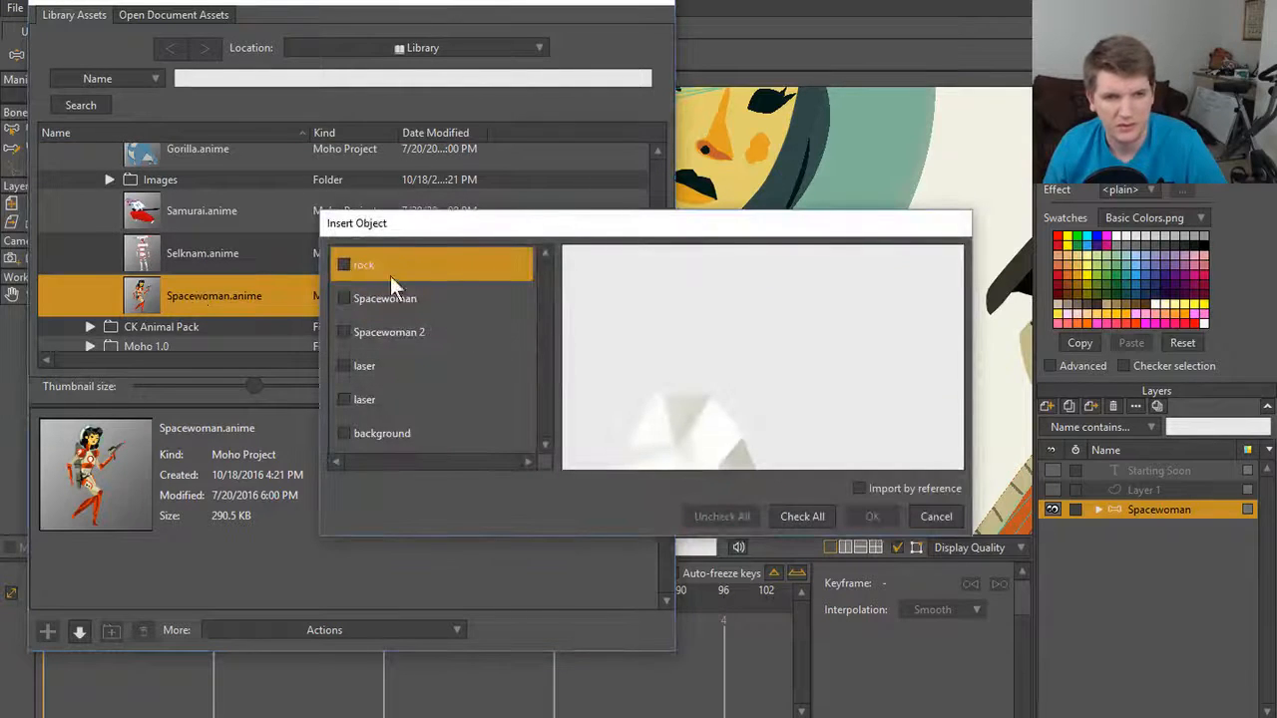
{"action": "left_click", "coordinate": [345, 303]}
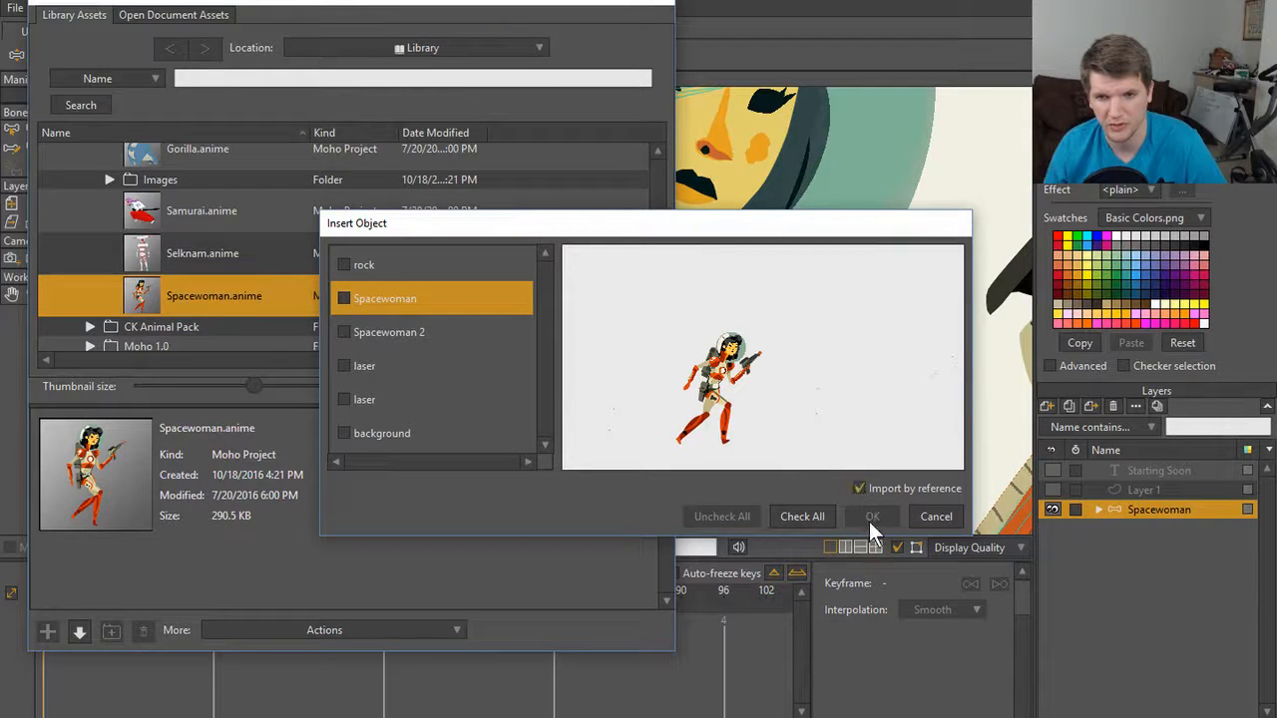
{"action": "left_click", "coordinate": [344, 300]}
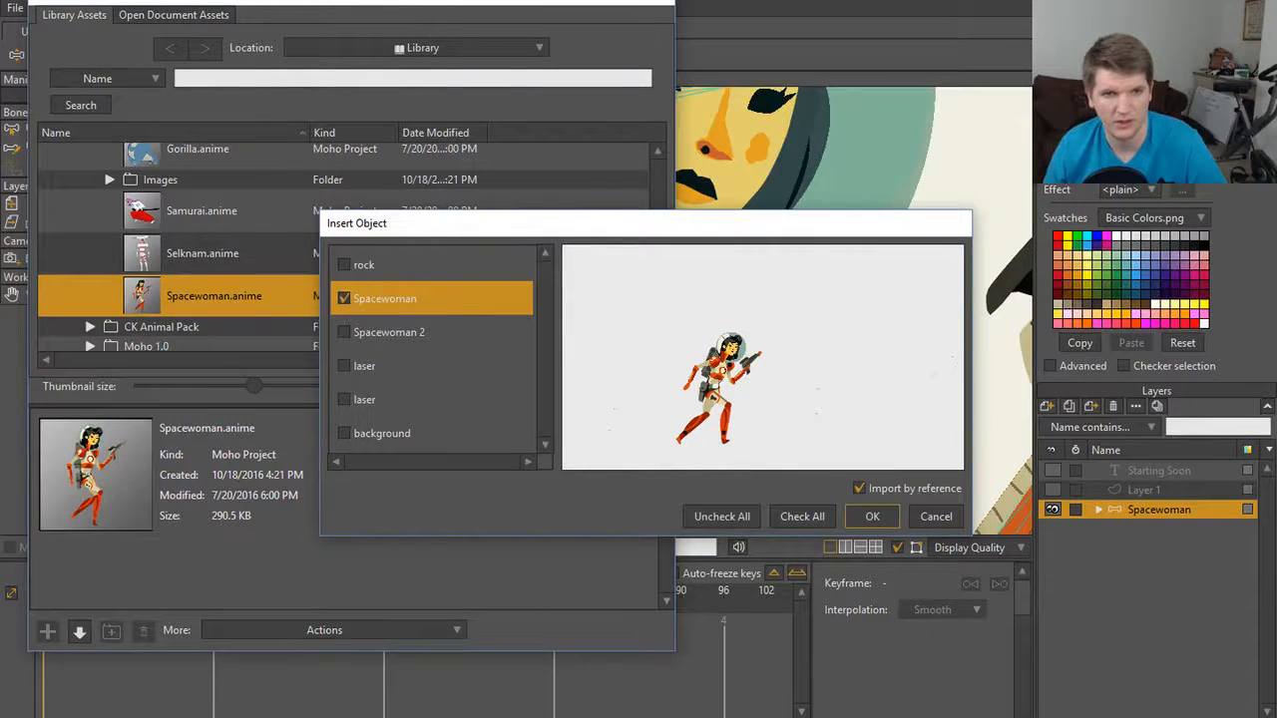
{"action": "left_click", "coordinate": [873, 510]}
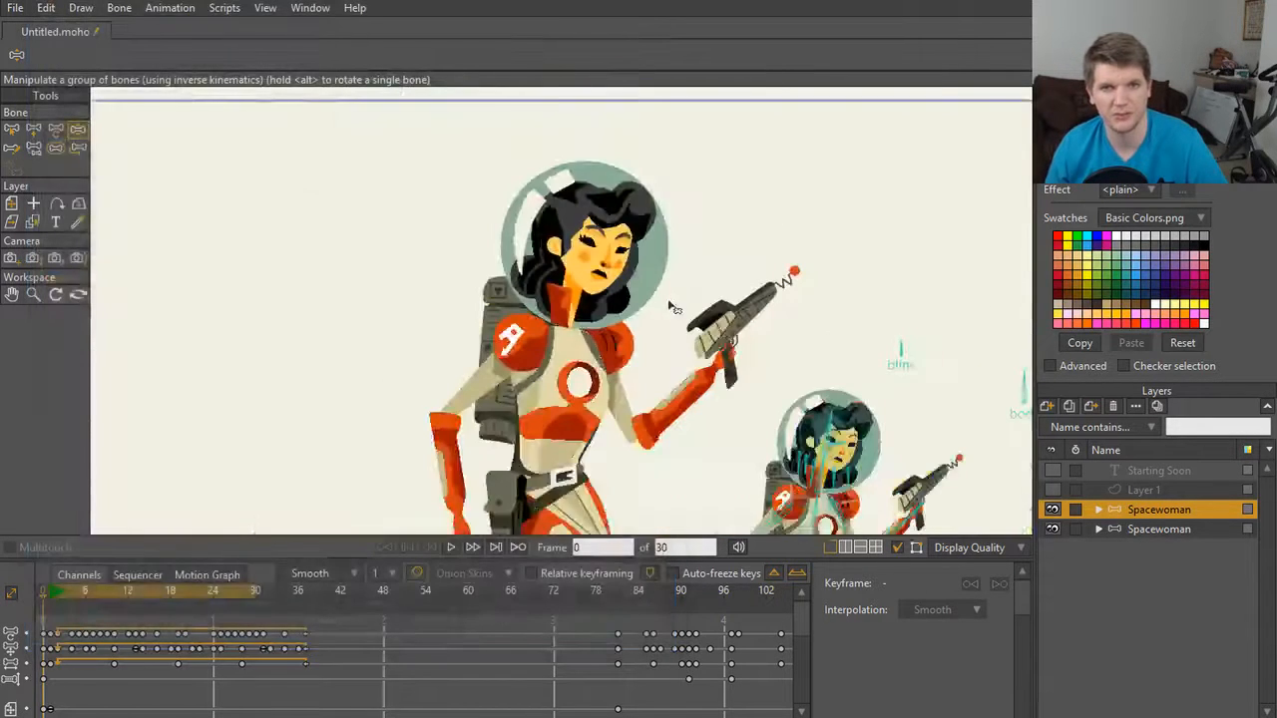
Step: Examine the neck and collar of the imported Spacewoman up close to see how they overlap the helmet glass
{"action": "left_click_drag", "start_coordinate": [781, 351], "coordinate": [650, 323]}
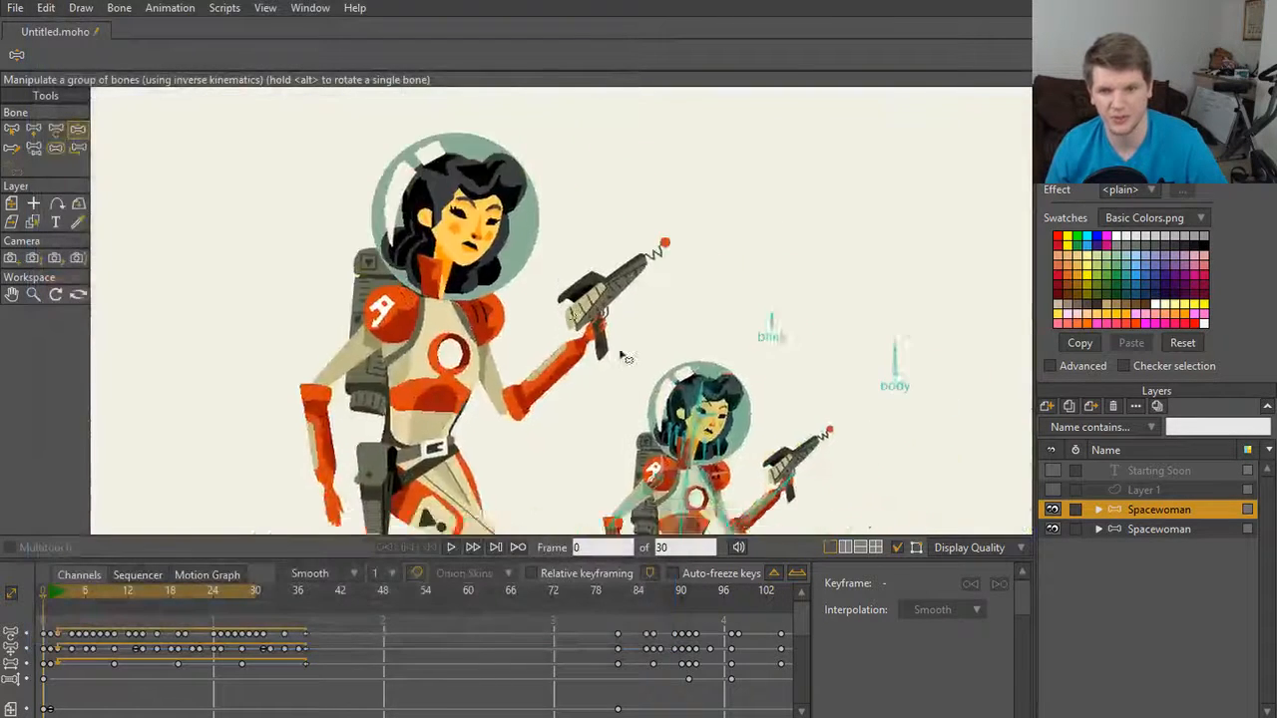
{"action": "scroll", "coordinate": [625, 357], "scroll_direction": "up", "scroll_amount": 5}
{"action": "left_click_drag", "start_coordinate": [698, 429], "coordinate": [614, 225]}
{"action": "scroll", "coordinate": [721, 425], "scroll_direction": "up", "scroll_amount": 3}
{"action": "left_click_drag", "start_coordinate": [938, 529], "coordinate": [598, 243]}
{"action": "scroll", "coordinate": [592, 239], "scroll_direction": "down", "scroll_amount": 8}
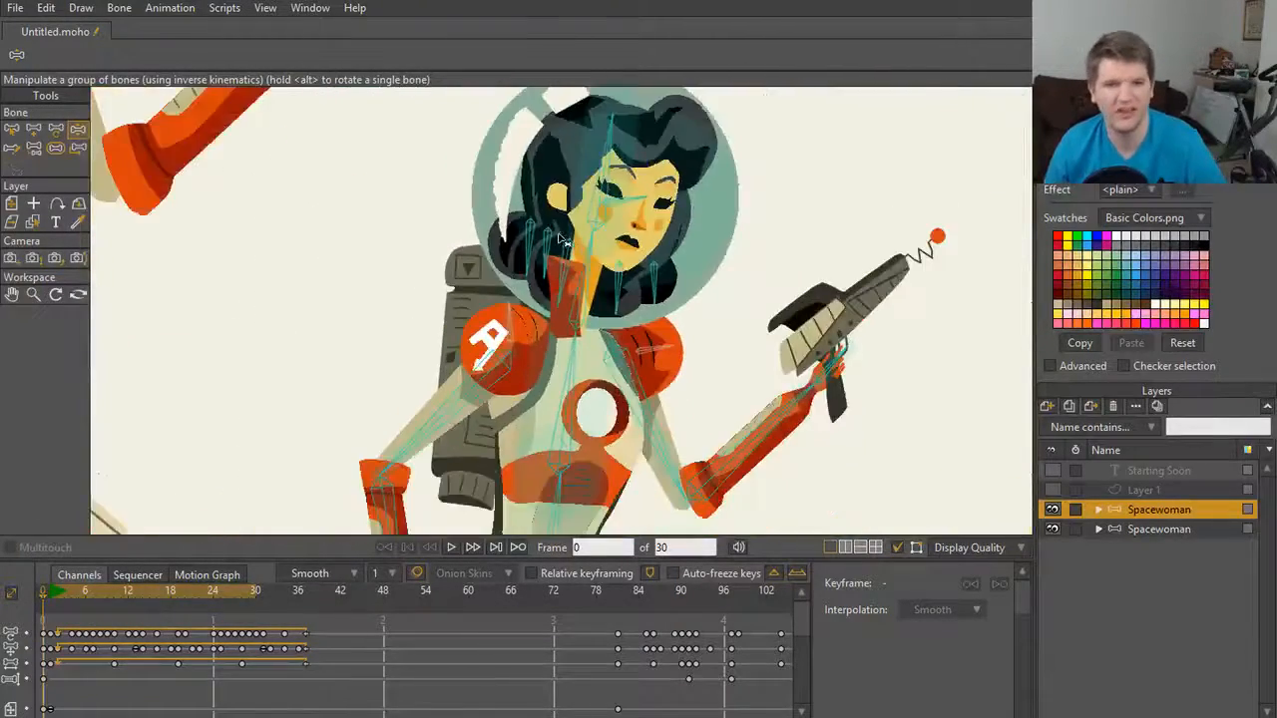
{"action": "scroll", "coordinate": [561, 261], "scroll_direction": "up", "scroll_amount": 8}
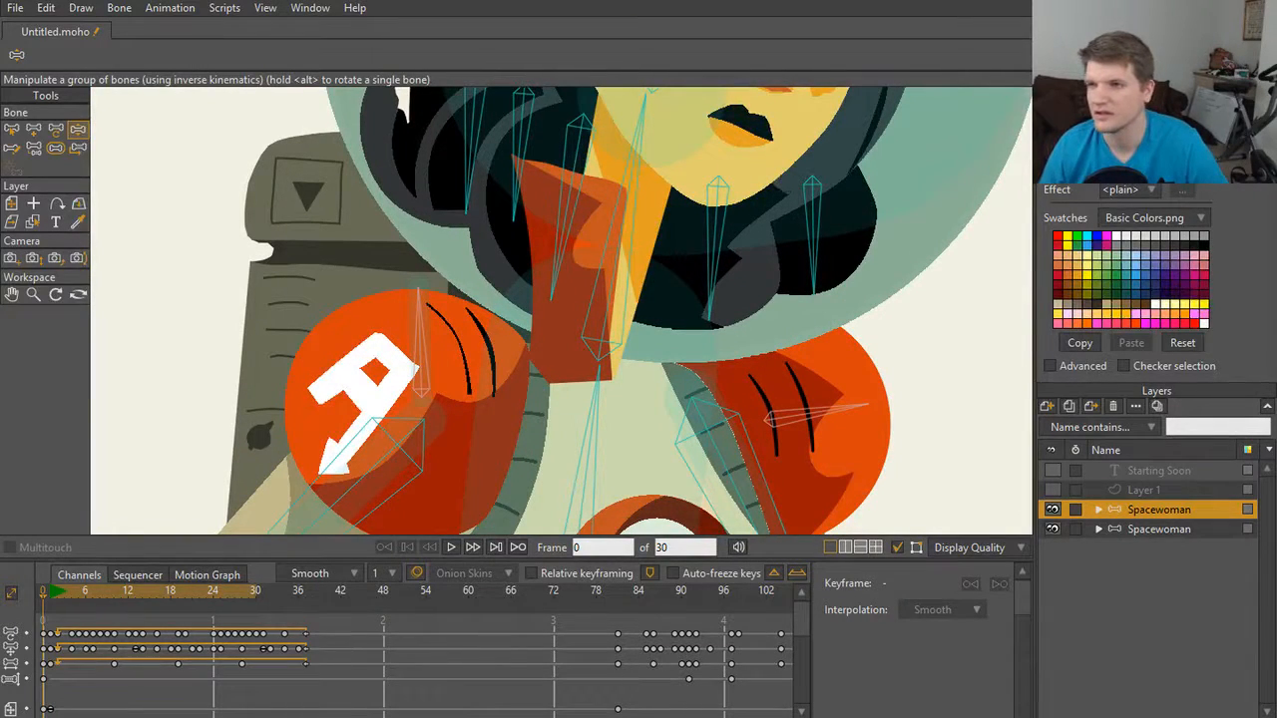
Step: Render a preview of both Spacewoman figures for comparison, and delete the imported copy
{"action": "left_click_drag", "start_coordinate": [1276, 4], "coordinate": [310, 4]}
{"action": "scroll", "coordinate": [756, 400], "scroll_direction": "up", "scroll_amount": 2}
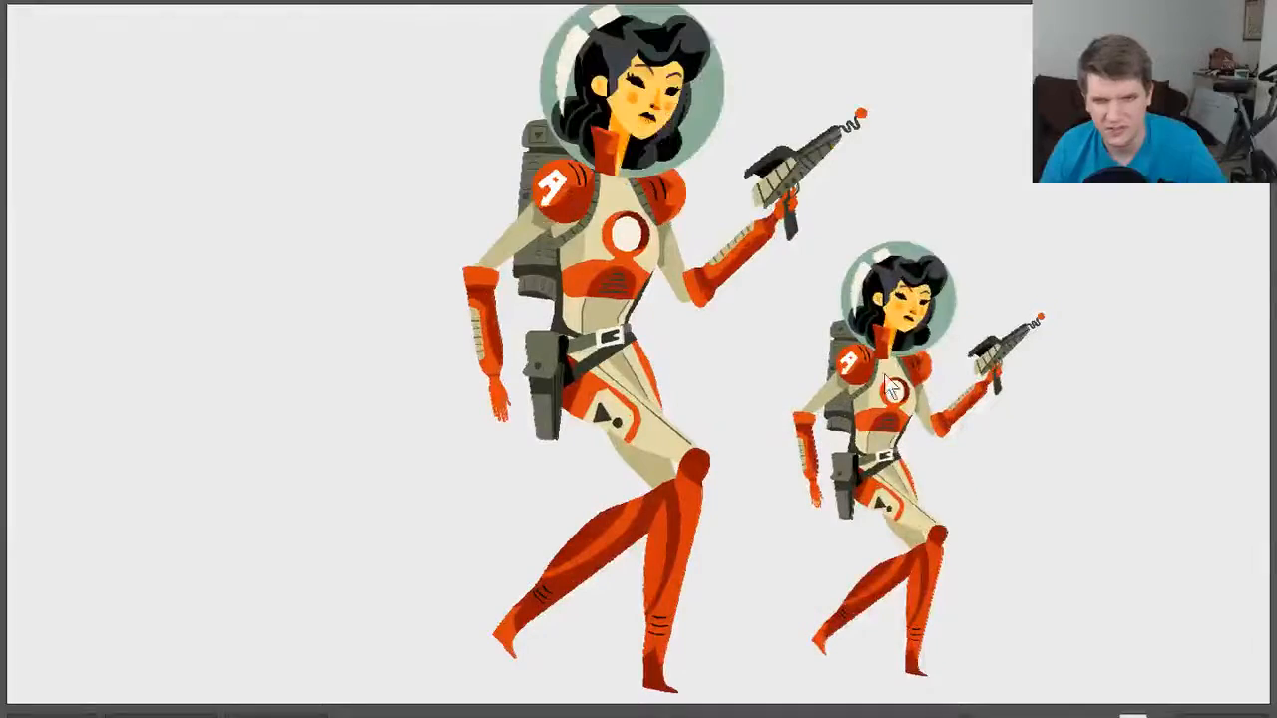
{"action": "key", "text": "Escape"}
{"action": "scroll", "coordinate": [653, 437], "scroll_direction": "down", "scroll_amount": 8}
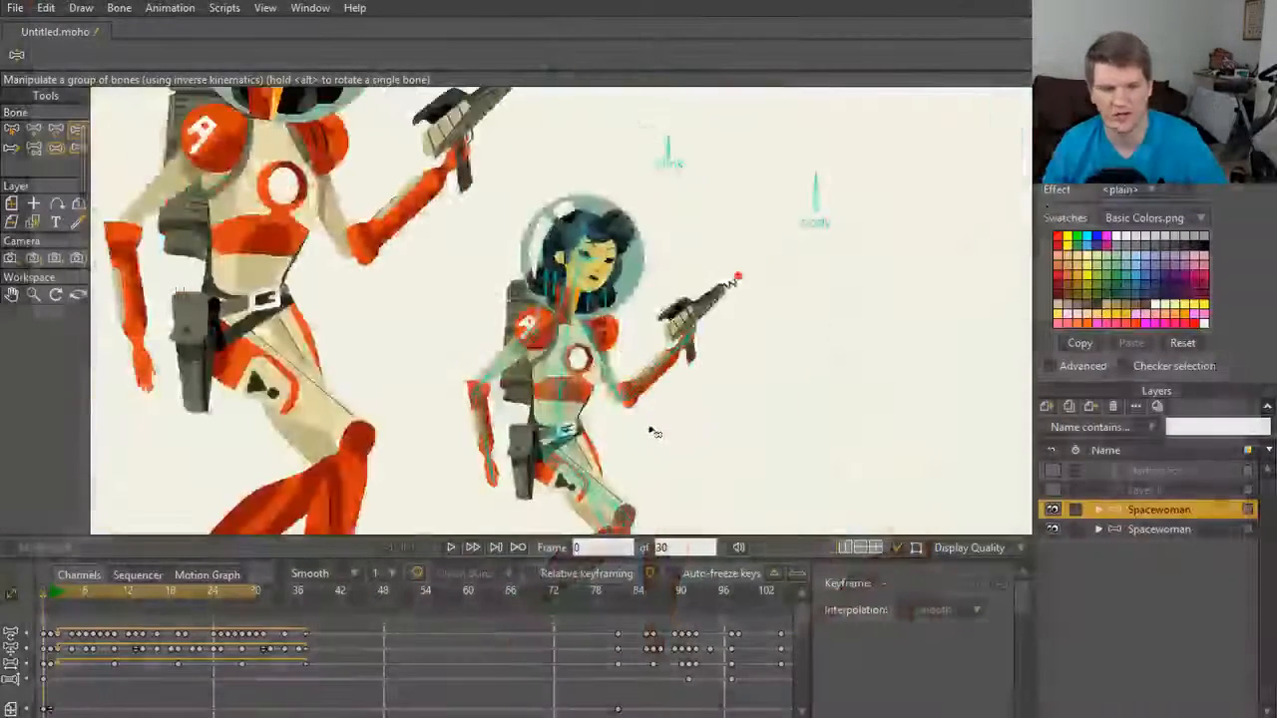
{"action": "left_click", "coordinate": [1114, 406]}
Step: Expand the remaining Spacewoman group and set its neck layer to Don't mask this layer
{"action": "scroll", "coordinate": [414, 285], "scroll_direction": "up", "scroll_amount": 5}
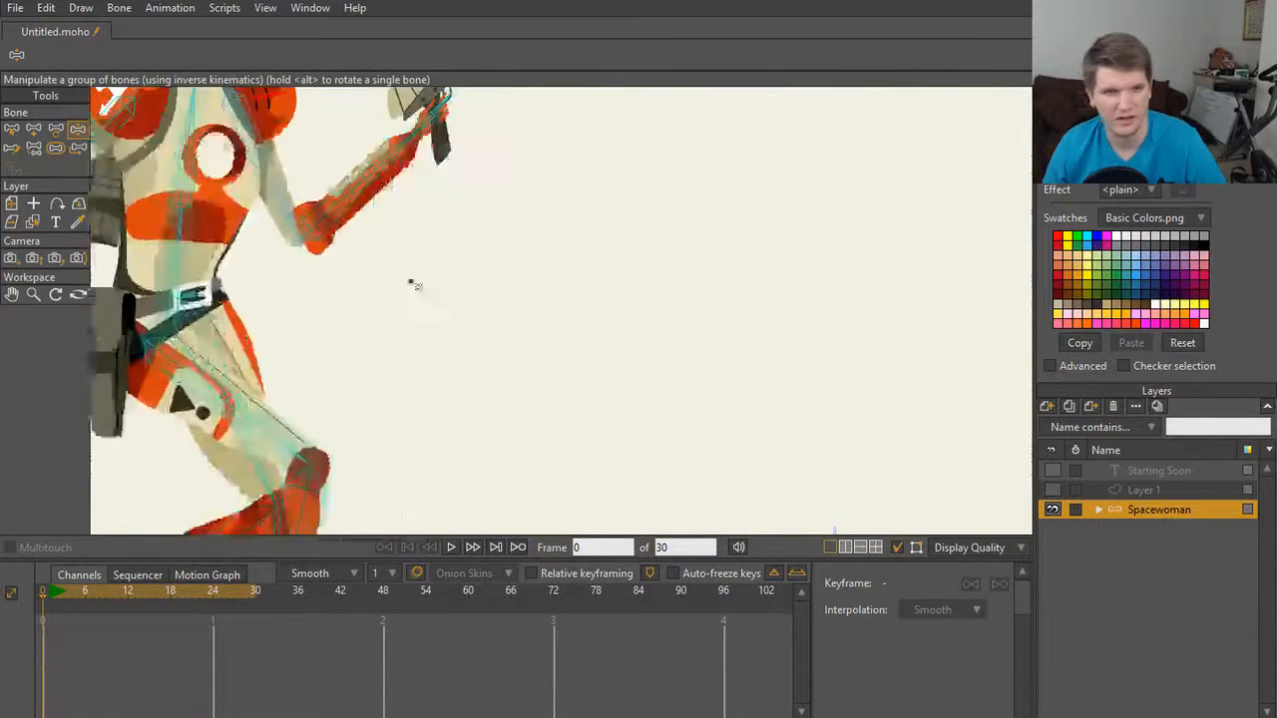
{"action": "left_click_drag", "start_coordinate": [412, 283], "coordinate": [992, 570]}
{"action": "scroll", "coordinate": [944, 454], "scroll_direction": "up", "scroll_amount": 3}
{"action": "left_click_drag", "start_coordinate": [663, 385], "coordinate": [612, 411]}
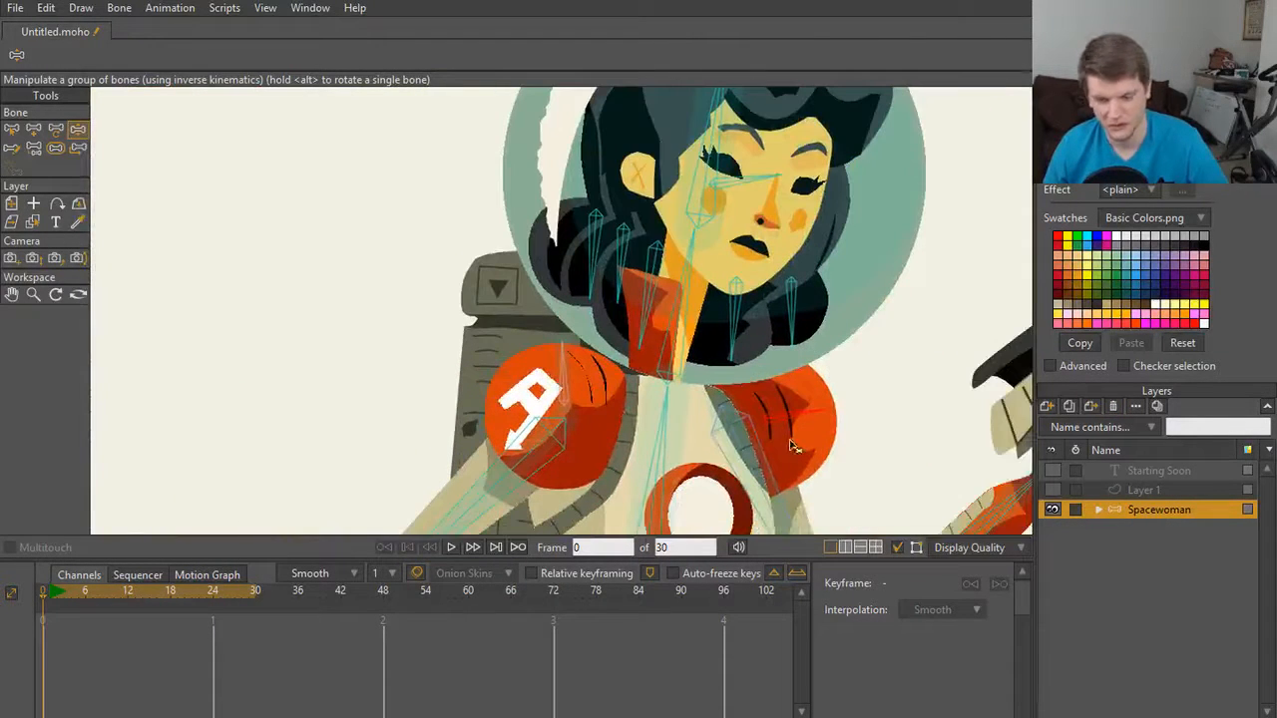
{"action": "left_click", "coordinate": [1098, 510]}
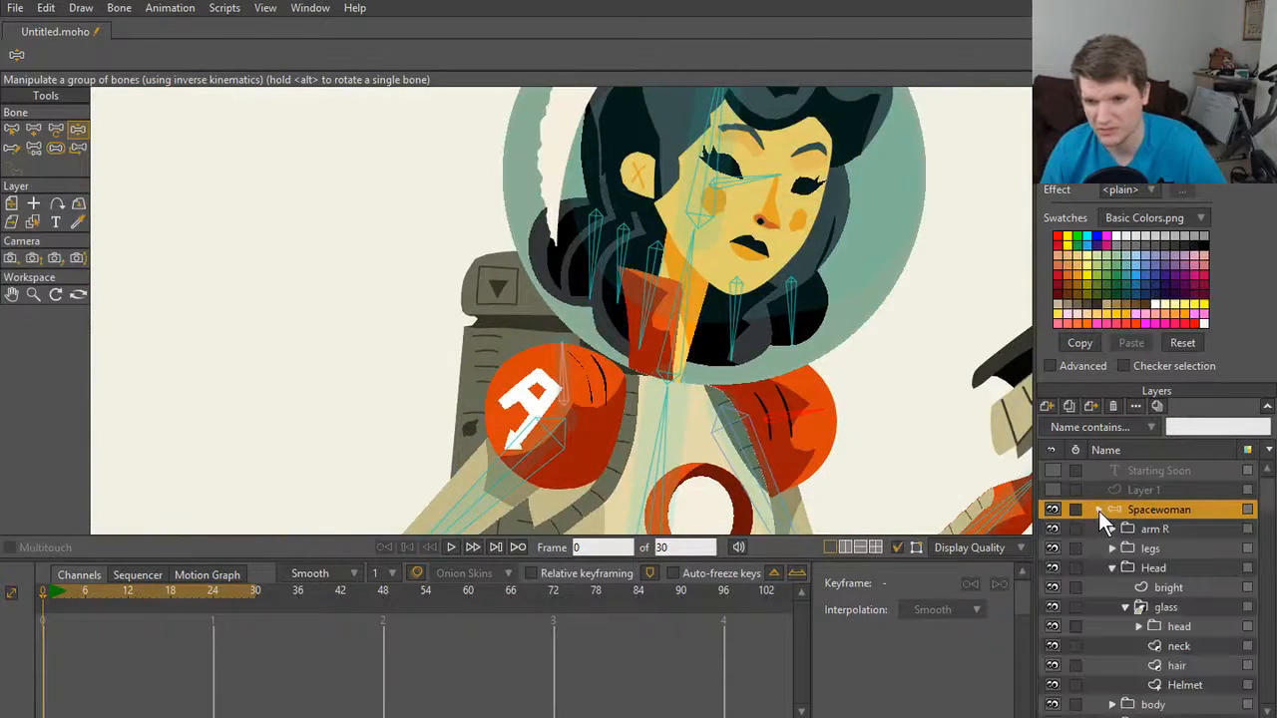
{"action": "scroll", "coordinate": [1102, 599], "scroll_direction": "down", "scroll_amount": 1}
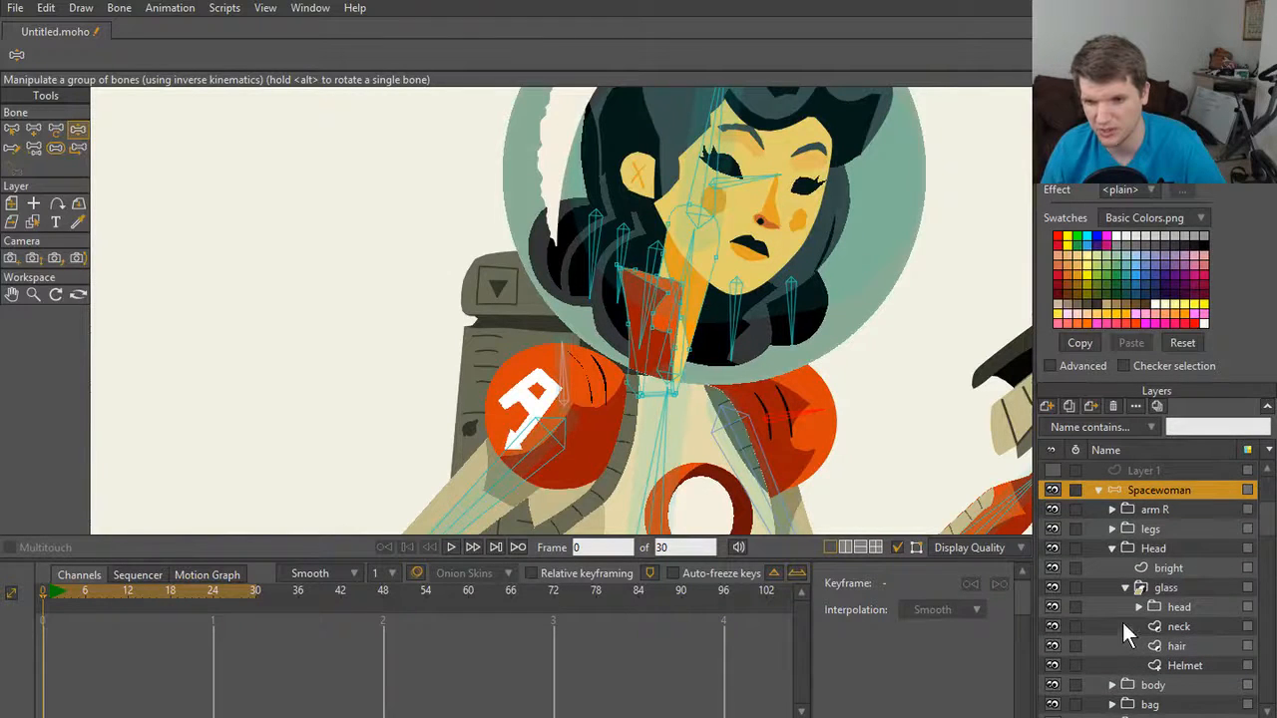
{"action": "left_click", "coordinate": [1123, 624]}
{"action": "right_click", "coordinate": [1125, 624]}
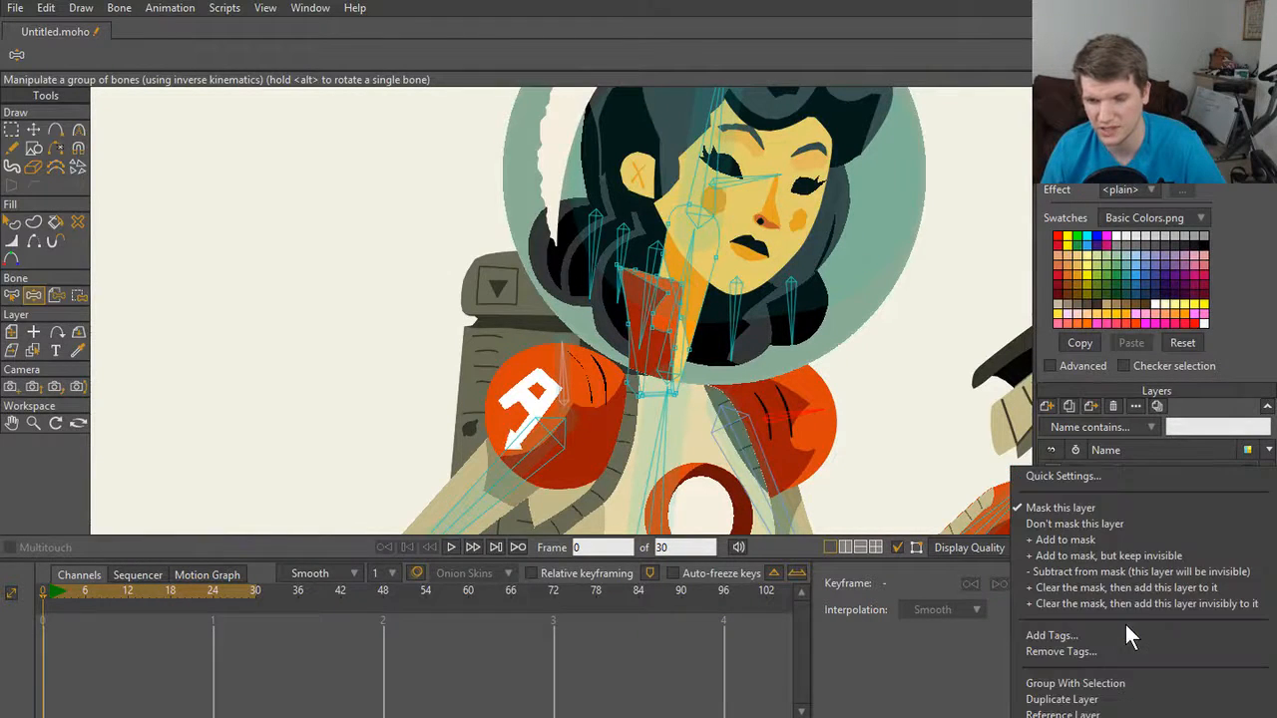
{"action": "left_click", "coordinate": [1099, 524]}
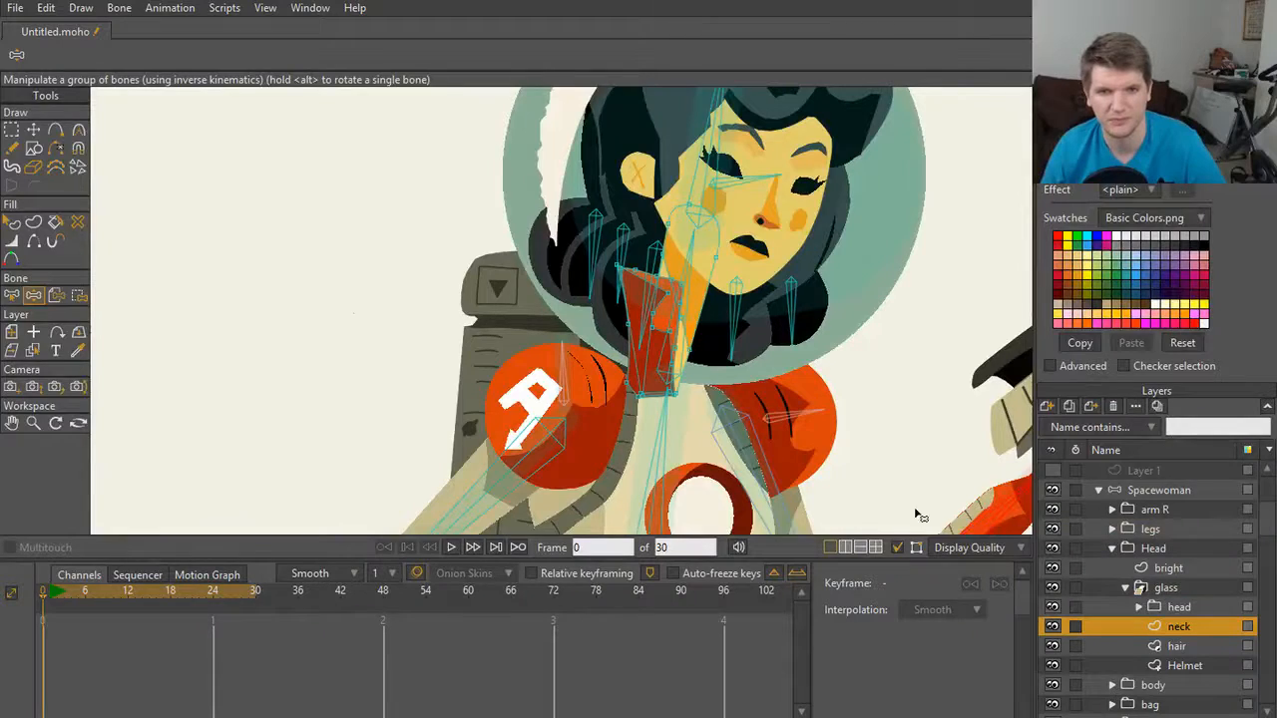
Step: Check how the unmasked neck and collar meet the helmet glass, both in the viewport and in a rendered preview
{"action": "scroll", "coordinate": [866, 443], "scroll_direction": "down", "scroll_amount": 3}
{"action": "scroll", "coordinate": [815, 411], "scroll_direction": "up", "scroll_amount": 3}
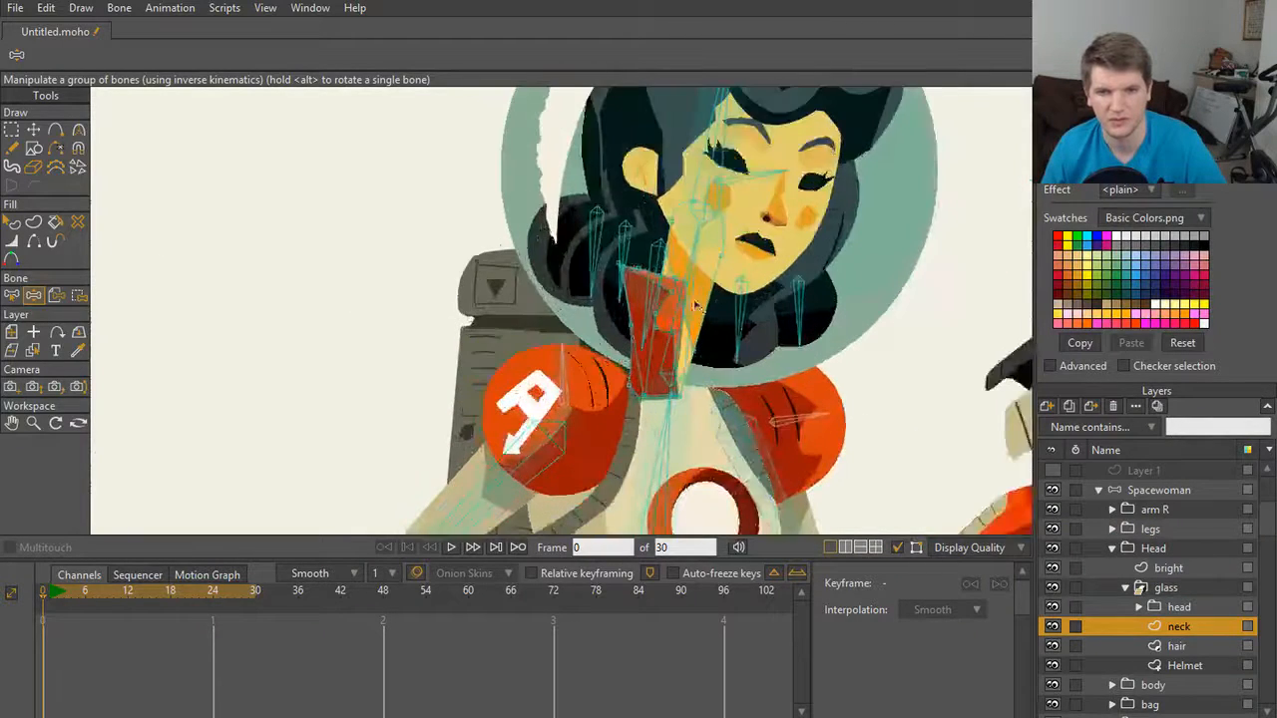
{"action": "left_click_drag", "start_coordinate": [693, 304], "coordinate": [844, 442]}
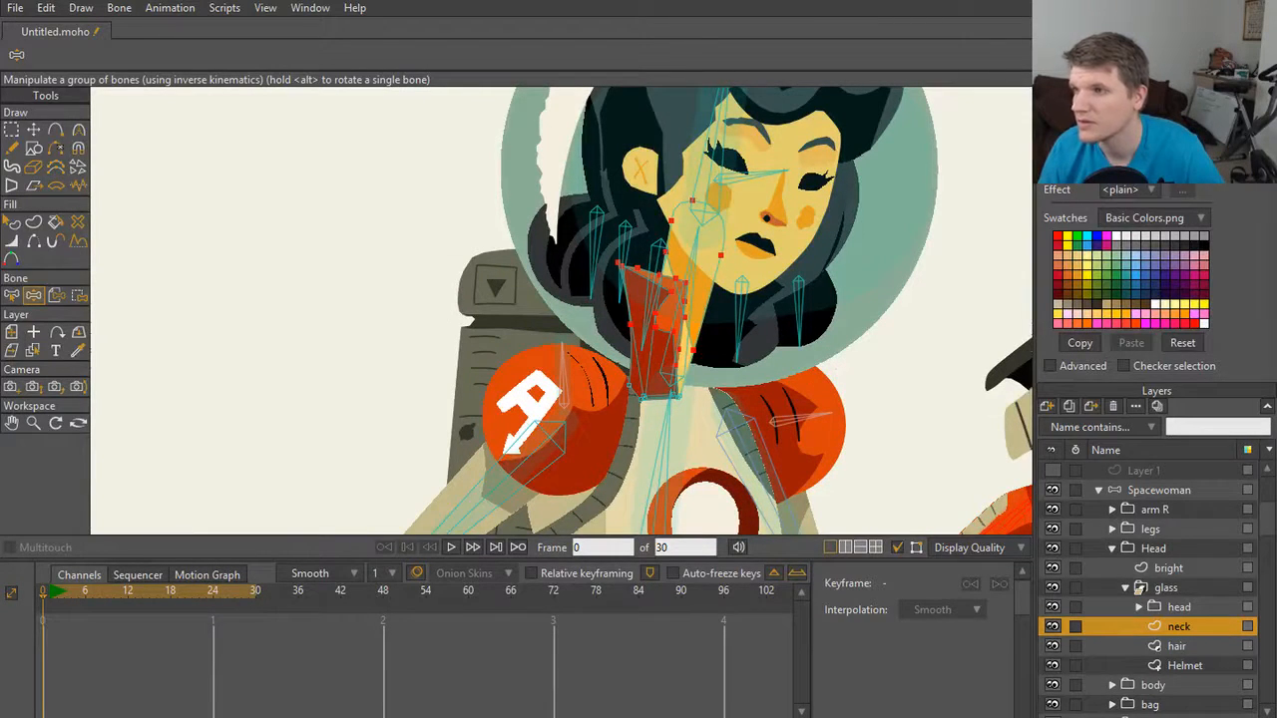
{"action": "left_click_drag", "start_coordinate": [1275, 399], "coordinate": [432, 2]}
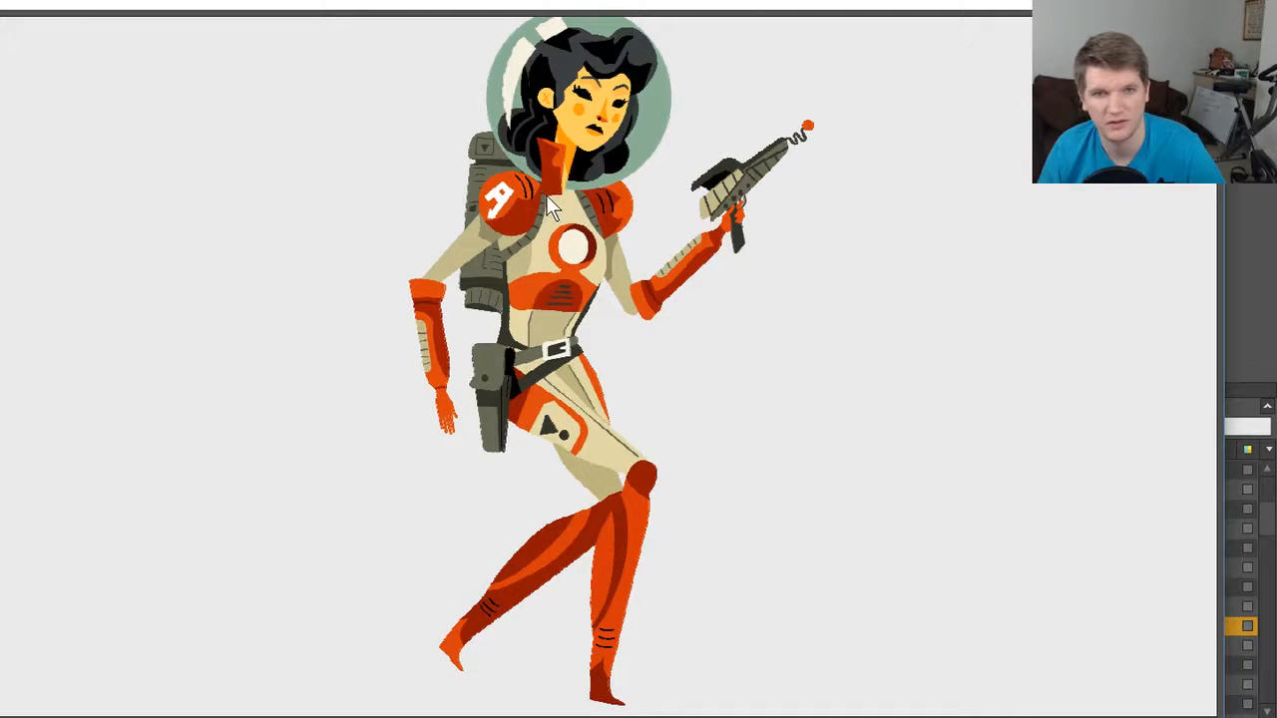
{"action": "left_click", "coordinate": [1200, 4]}
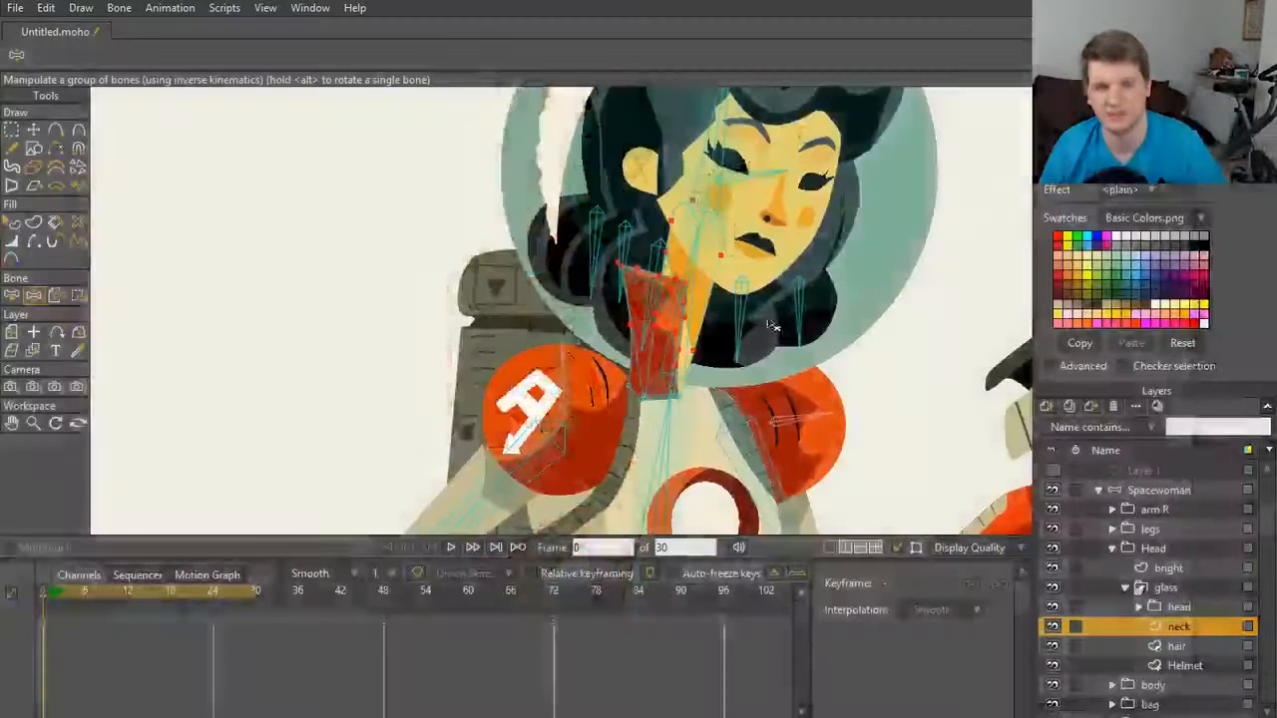
{"action": "scroll", "coordinate": [729, 346], "scroll_direction": "down", "scroll_amount": 6}
{"action": "left_click_drag", "start_coordinate": [707, 357], "coordinate": [667, 244]}
{"action": "scroll", "coordinate": [667, 243], "scroll_direction": "up", "scroll_amount": 6}
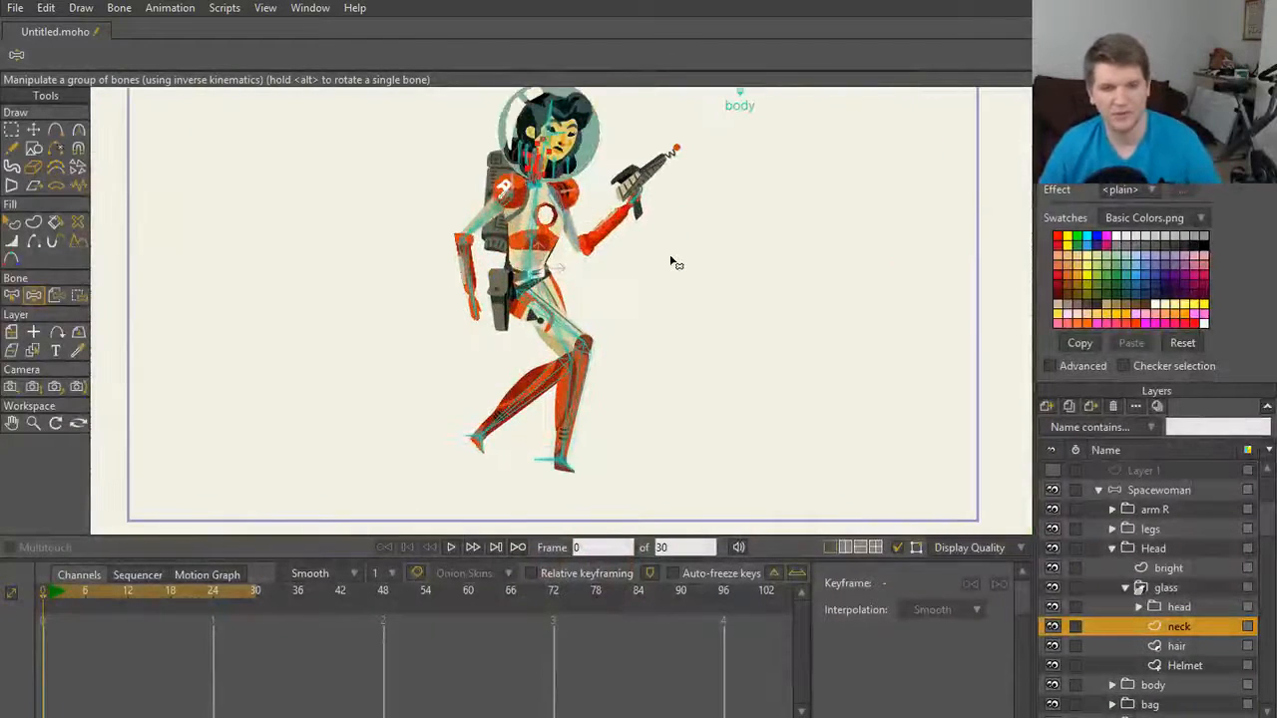
Step: Select the small bone inside the shoulder pad of the gun arm
{"action": "scroll", "coordinate": [668, 305], "scroll_direction": "up", "scroll_amount": 3}
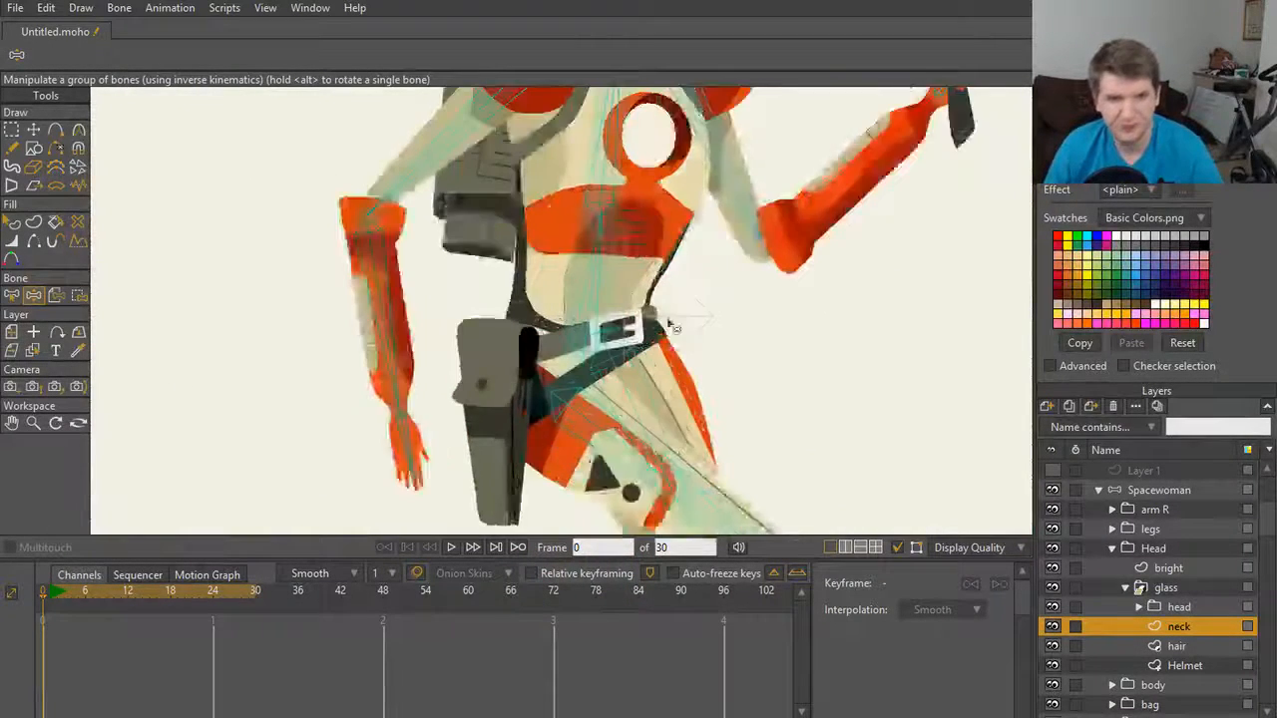
{"action": "mouse_move", "coordinate": [439, 311]}
{"action": "left_mouse_down"}
{"action": "mouse_move", "coordinate": [541, 214]}
{"action": "mouse_move", "coordinate": [556, 307]}
{"action": "mouse_move", "coordinate": [433, 322]}
{"action": "left_mouse_up"}
{"action": "left_click_drag", "start_coordinate": [885, 274], "coordinate": [697, 396]}
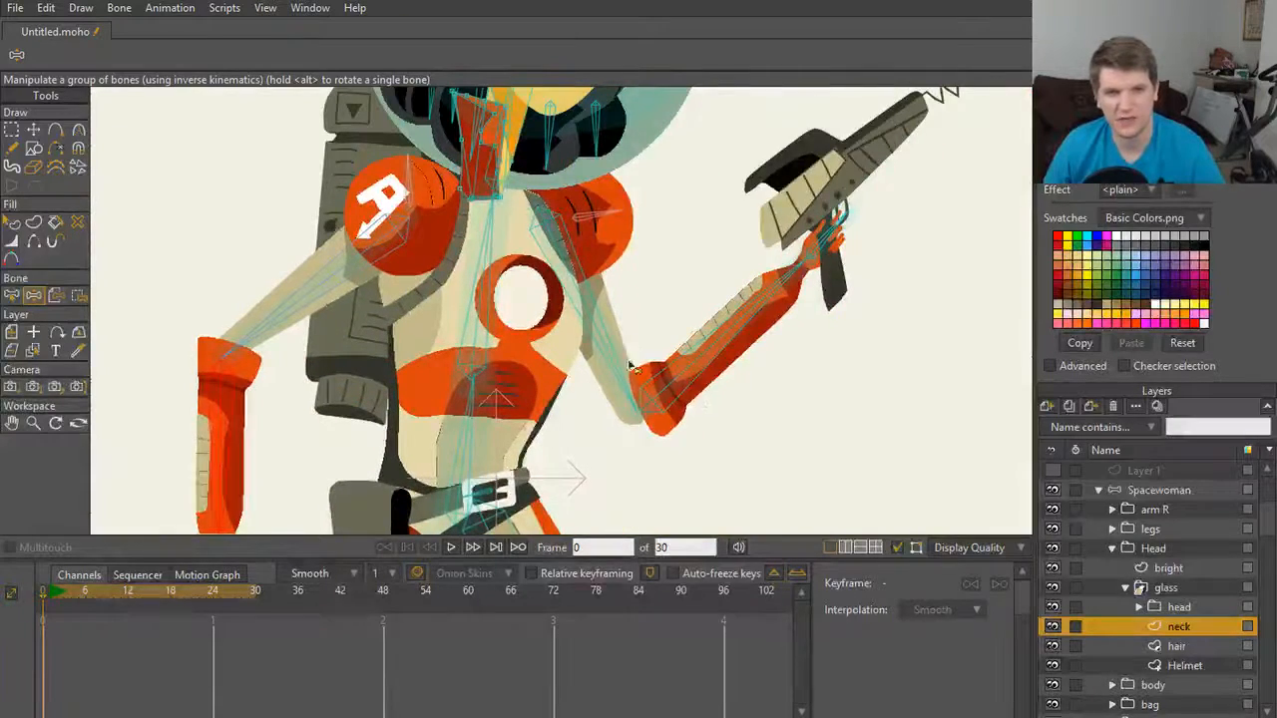
{"action": "left_click_drag", "start_coordinate": [657, 359], "coordinate": [719, 399]}
{"action": "scroll", "coordinate": [630, 267], "scroll_direction": "up", "scroll_amount": 5}
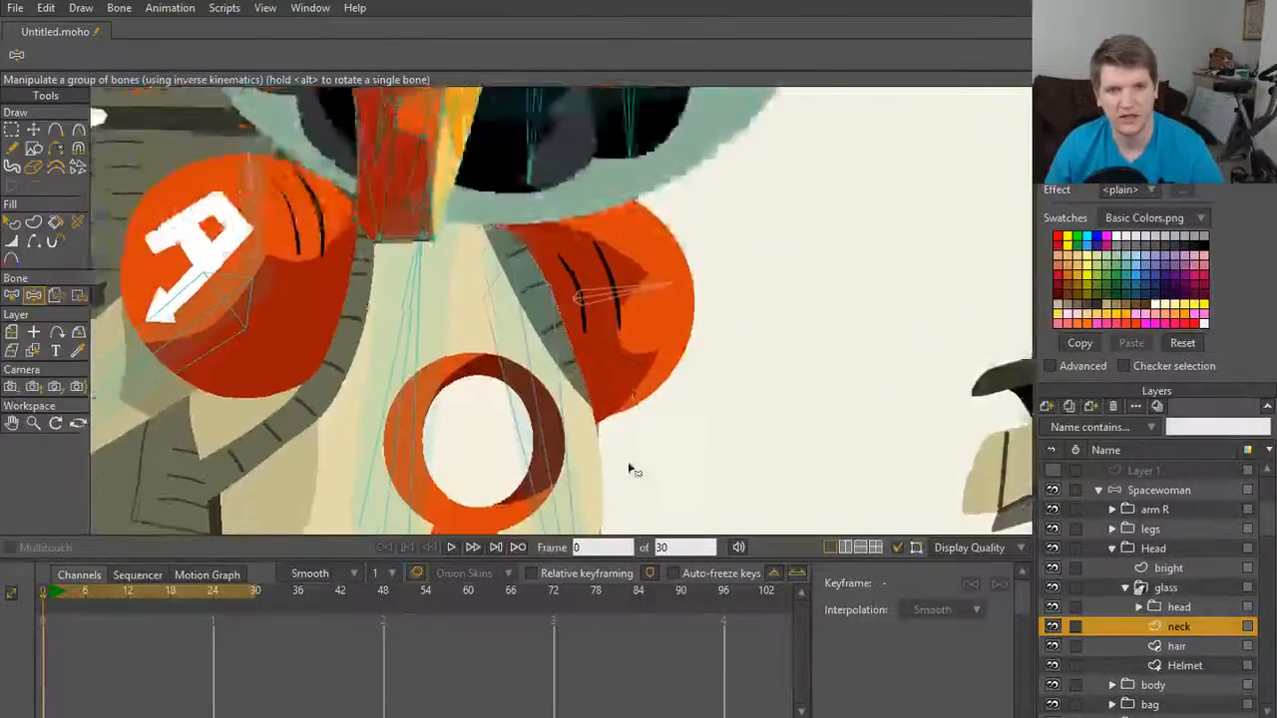
{"action": "key", "text": "z"}
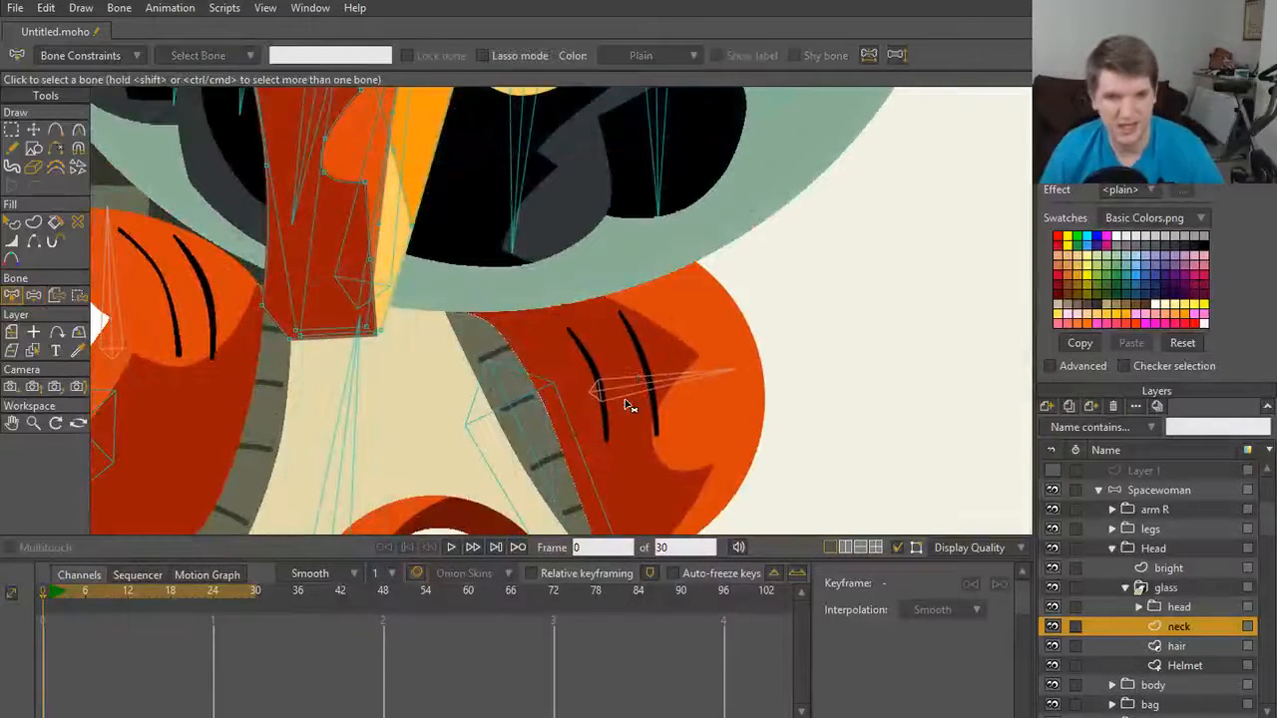
{"action": "left_click", "coordinate": [630, 395]}
Step: Make Spacewoman the active layer, collapse its group, and display the bone strength of the selected shoulder pad bone
{"action": "key", "text": "r"}
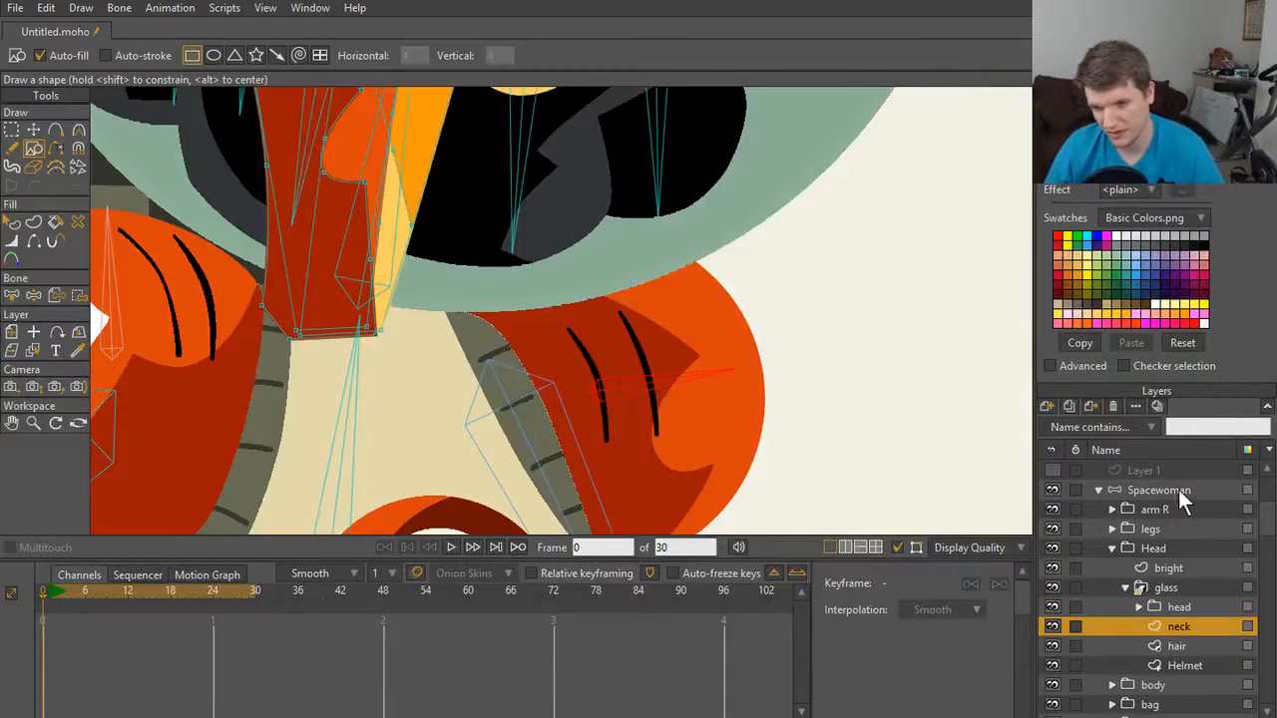
{"action": "left_click", "coordinate": [1181, 494]}
{"action": "left_click", "coordinate": [1097, 490]}
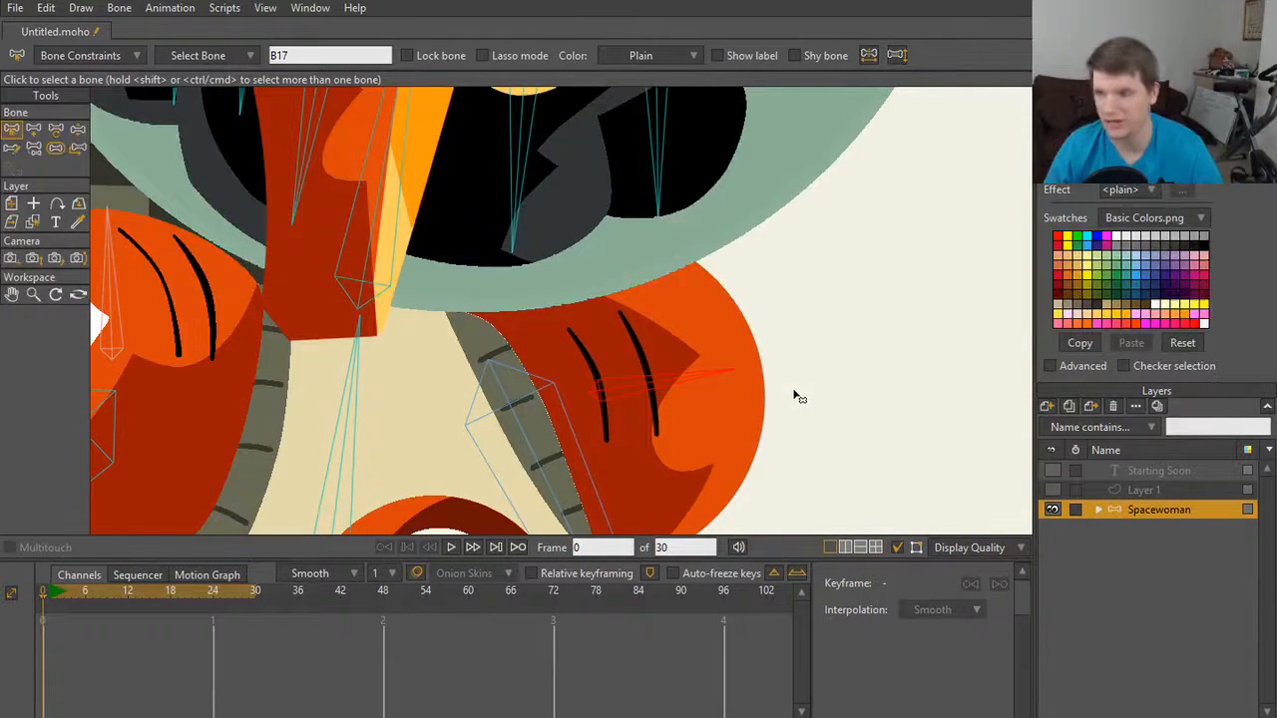
{"action": "key", "text": "s"}
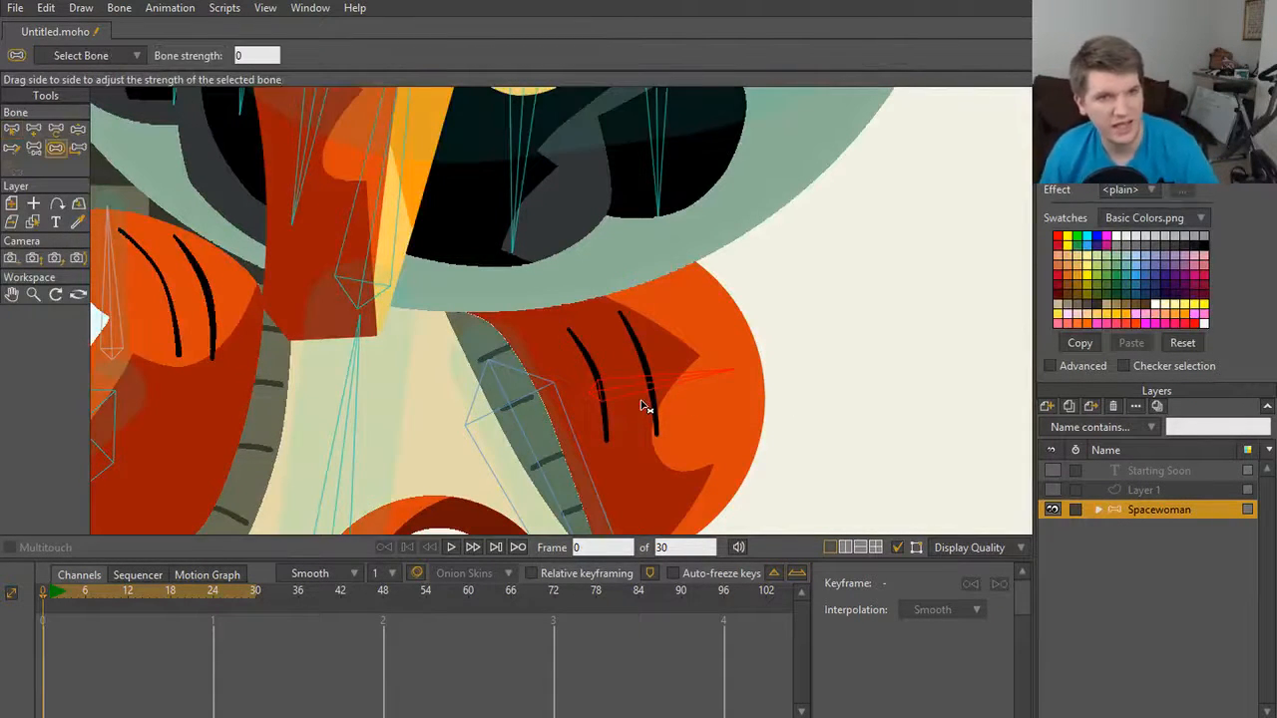
{"action": "left_click_drag", "start_coordinate": [644, 399], "coordinate": [671, 426]}
Step: Pull the gun arm with Manipulate Bones to test how the shoulder pad moves
{"action": "key", "text": "z"}
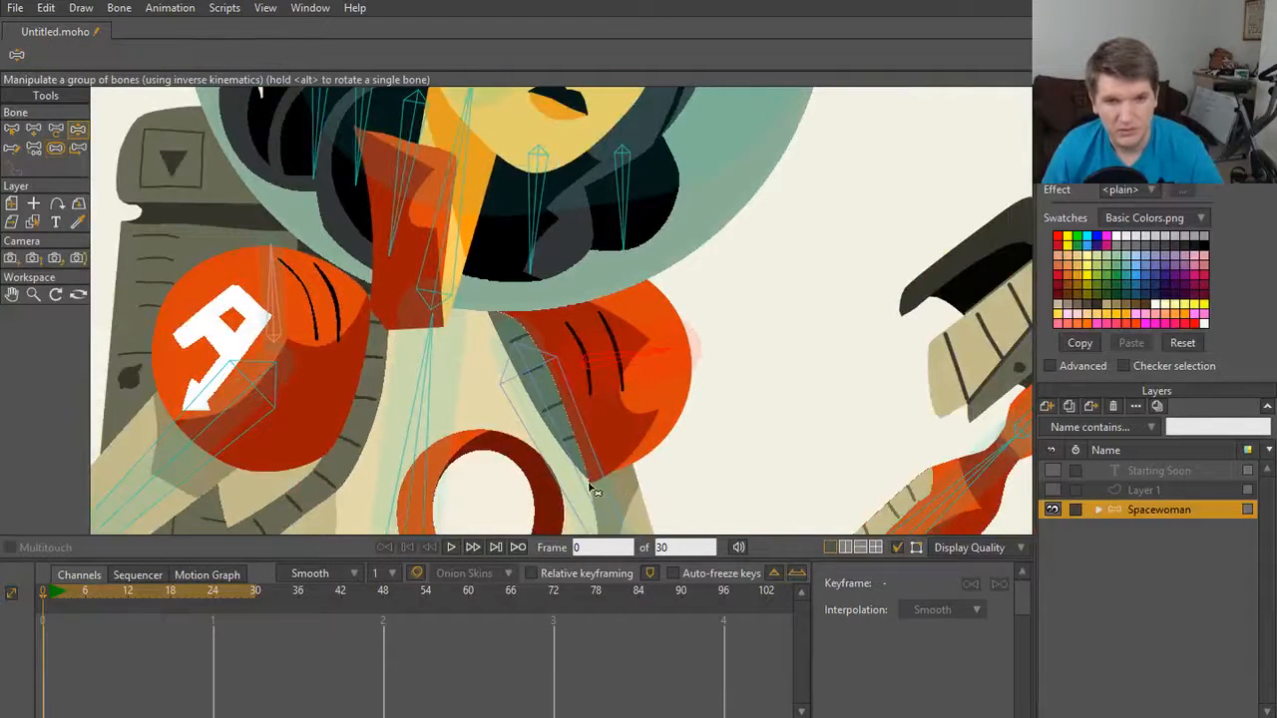
{"action": "left_click_drag", "start_coordinate": [592, 484], "coordinate": [658, 375]}
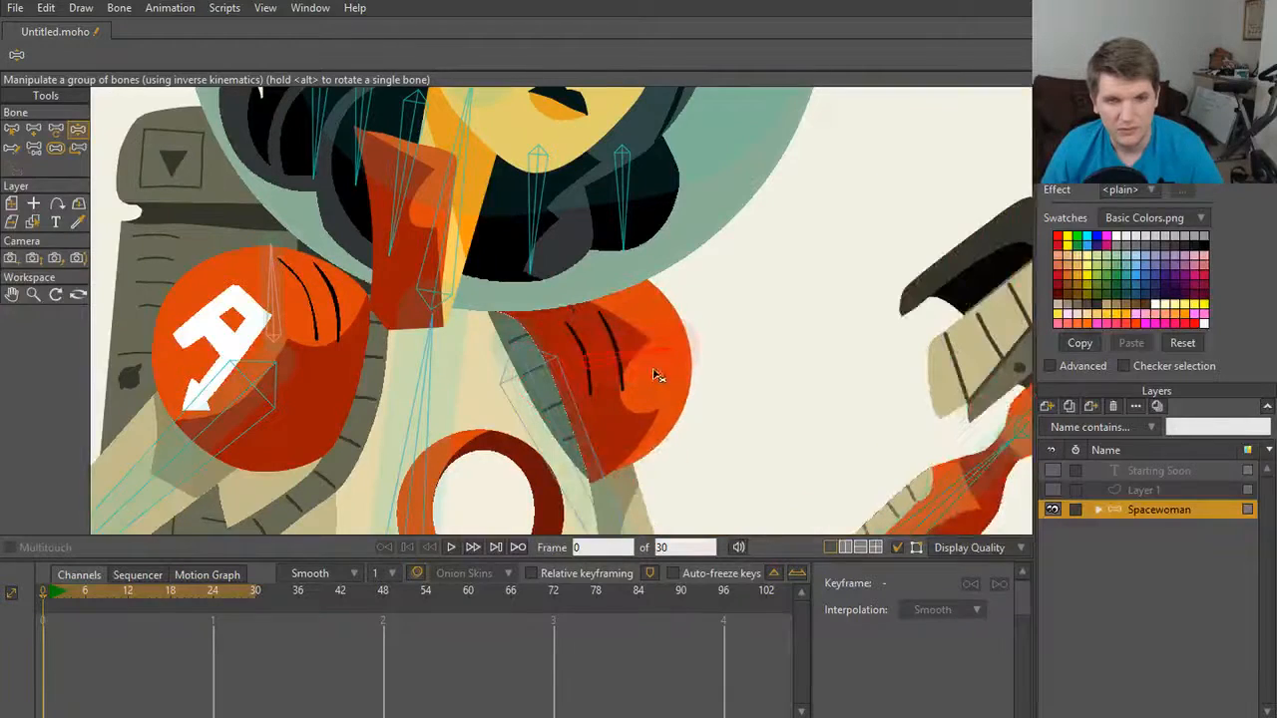
{"action": "scroll", "coordinate": [644, 379], "scroll_direction": "up", "scroll_amount": 1}
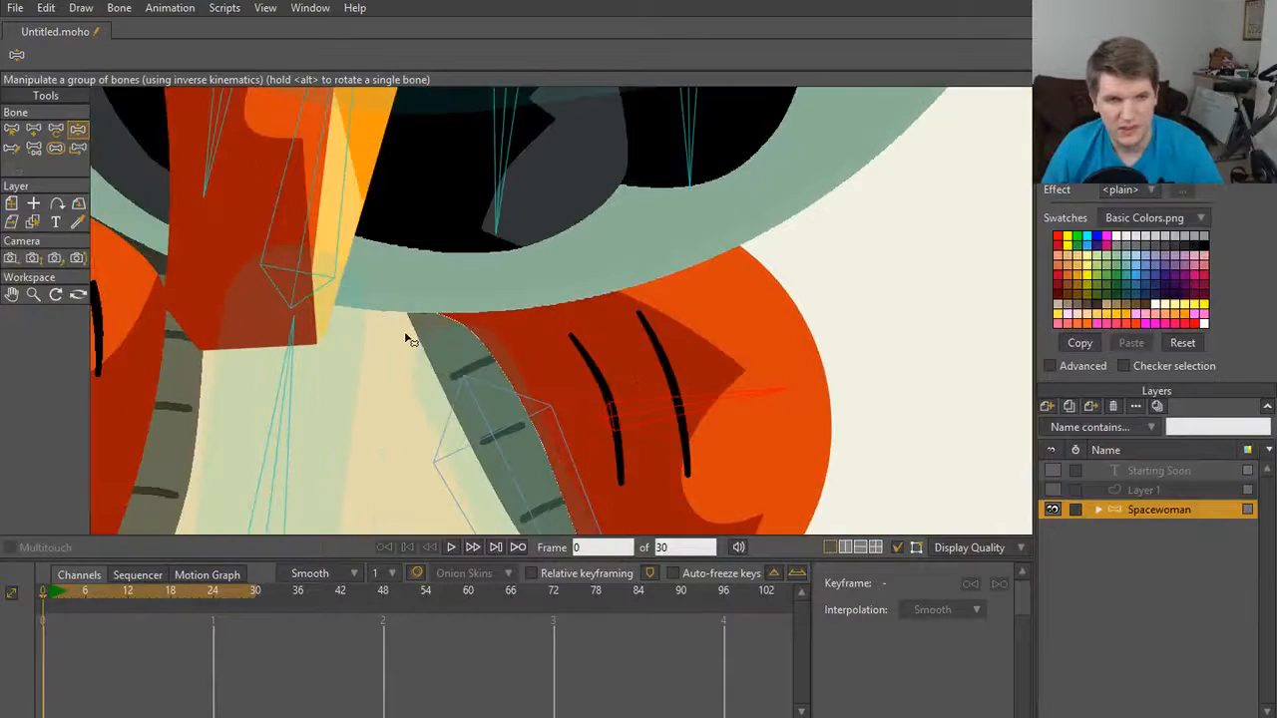
Step: Examine the parent connection of the gun-arm shoulder pad bone with the Reparent Bone tool
{"action": "left_click", "coordinate": [33, 148]}
{"action": "scroll", "coordinate": [684, 214], "scroll_direction": "down", "scroll_amount": 5}
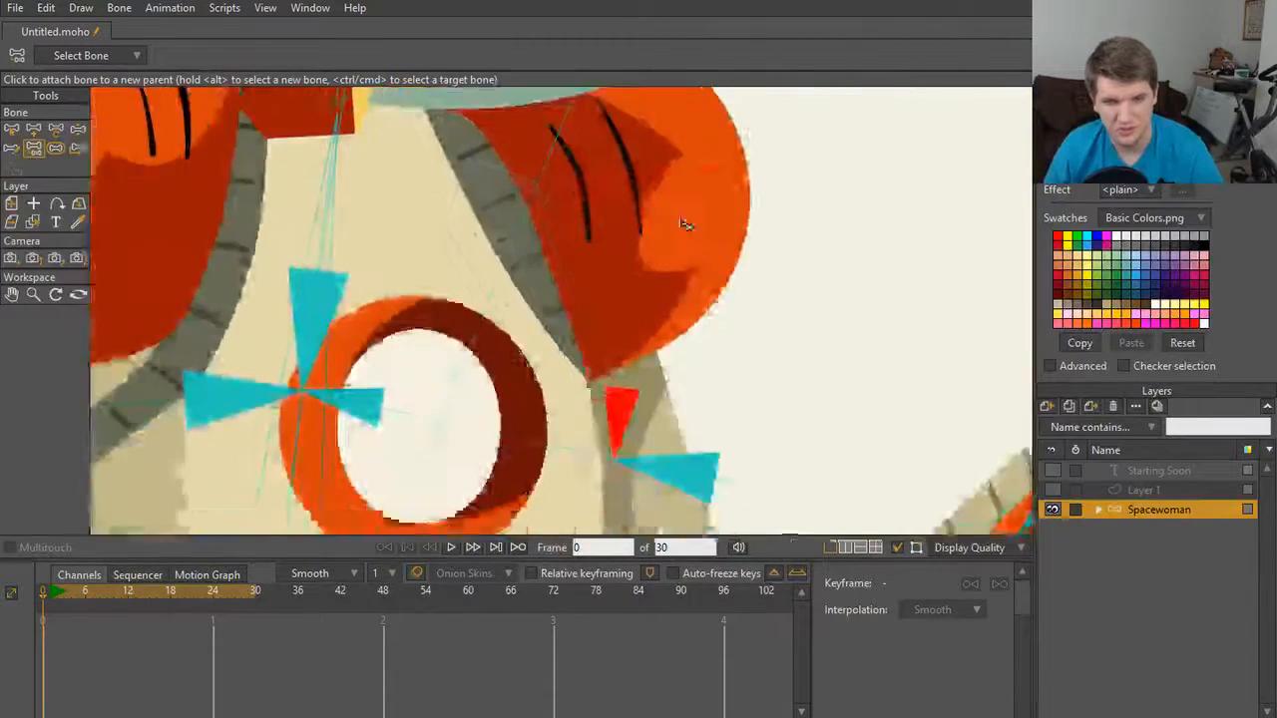
{"action": "scroll", "coordinate": [685, 214], "scroll_direction": "up", "scroll_amount": 2}
{"action": "scroll", "coordinate": [684, 235], "scroll_direction": "down", "scroll_amount": 3}
{"action": "scroll", "coordinate": [687, 248], "scroll_direction": "up", "scroll_amount": 2}
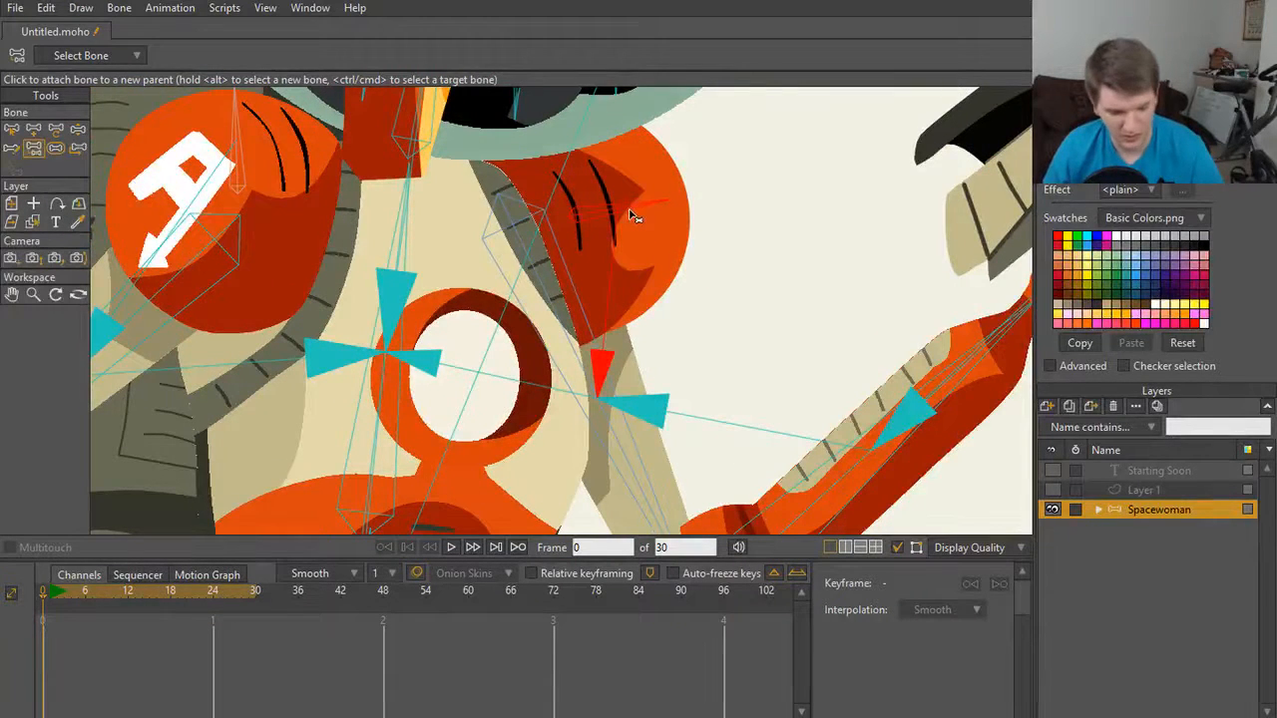
{"action": "key", "text": "z"}
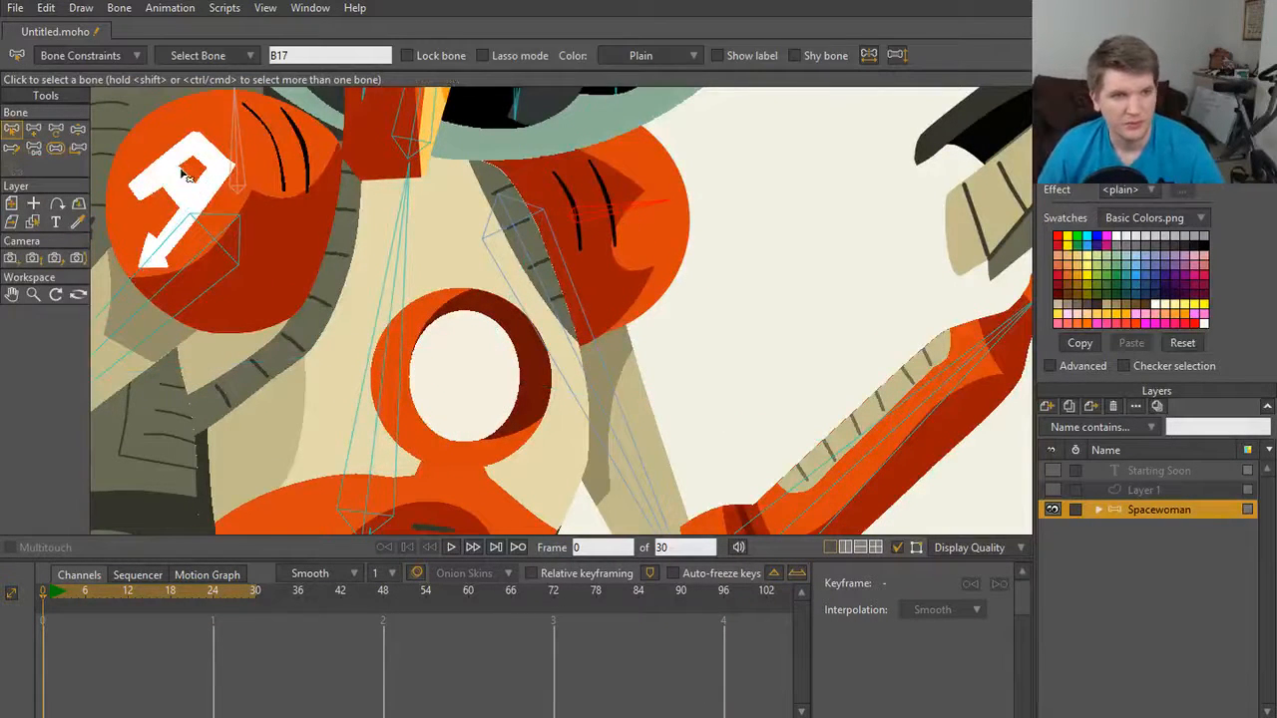
{"action": "left_click", "coordinate": [31, 148]}
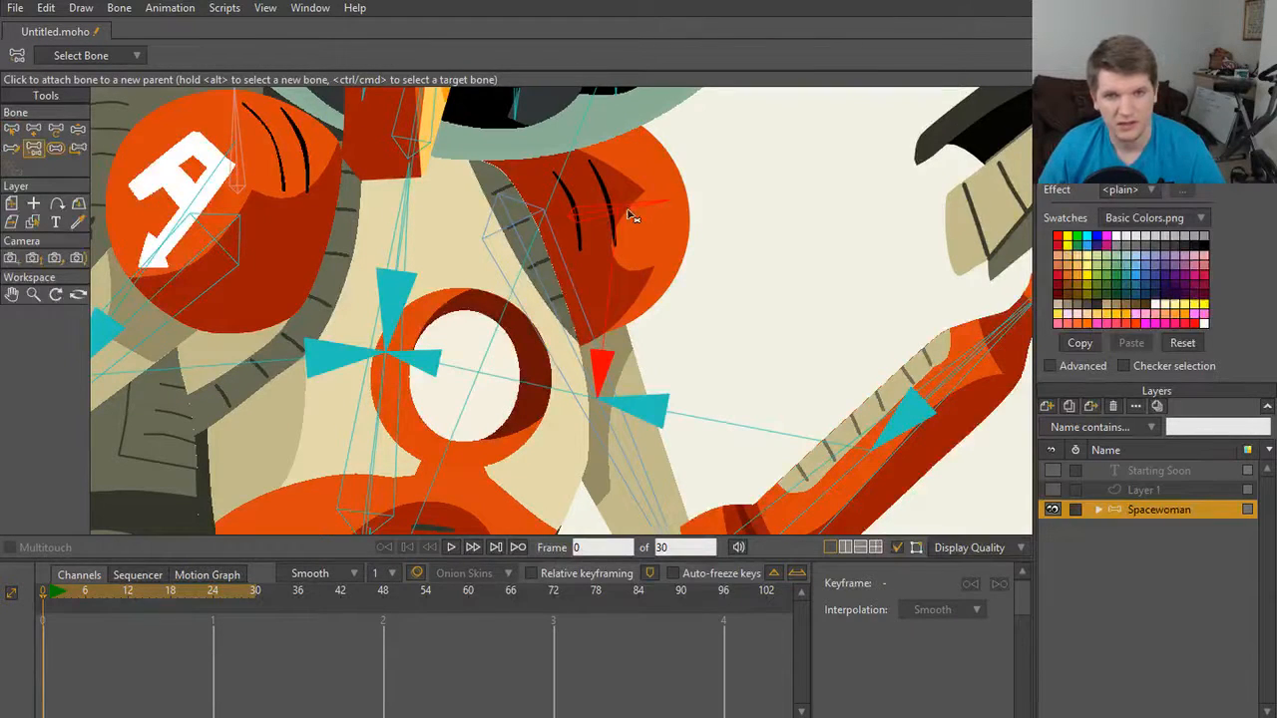
Step: Manipulate the gun-arm bones again and recheck which bone the shoulder pad bone is parented to
{"action": "key", "text": "z"}
{"action": "left_click_drag", "start_coordinate": [598, 365], "coordinate": [730, 279]}
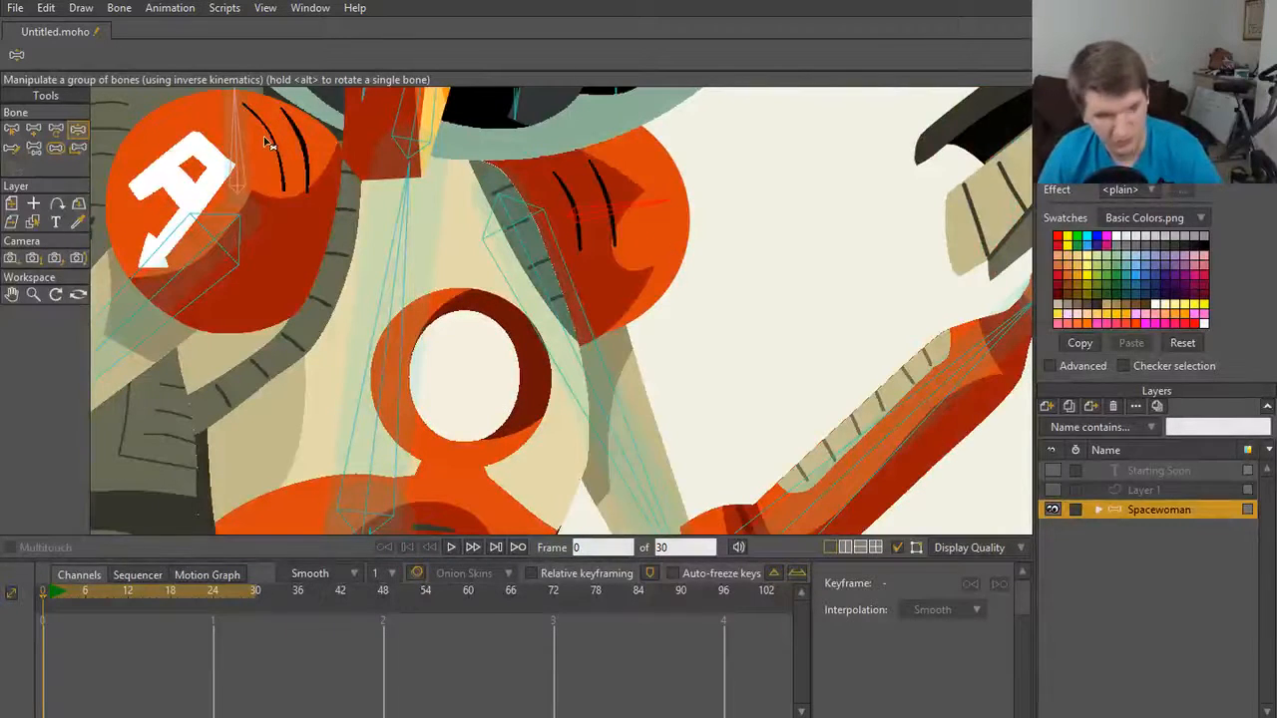
{"action": "left_click", "coordinate": [33, 148]}
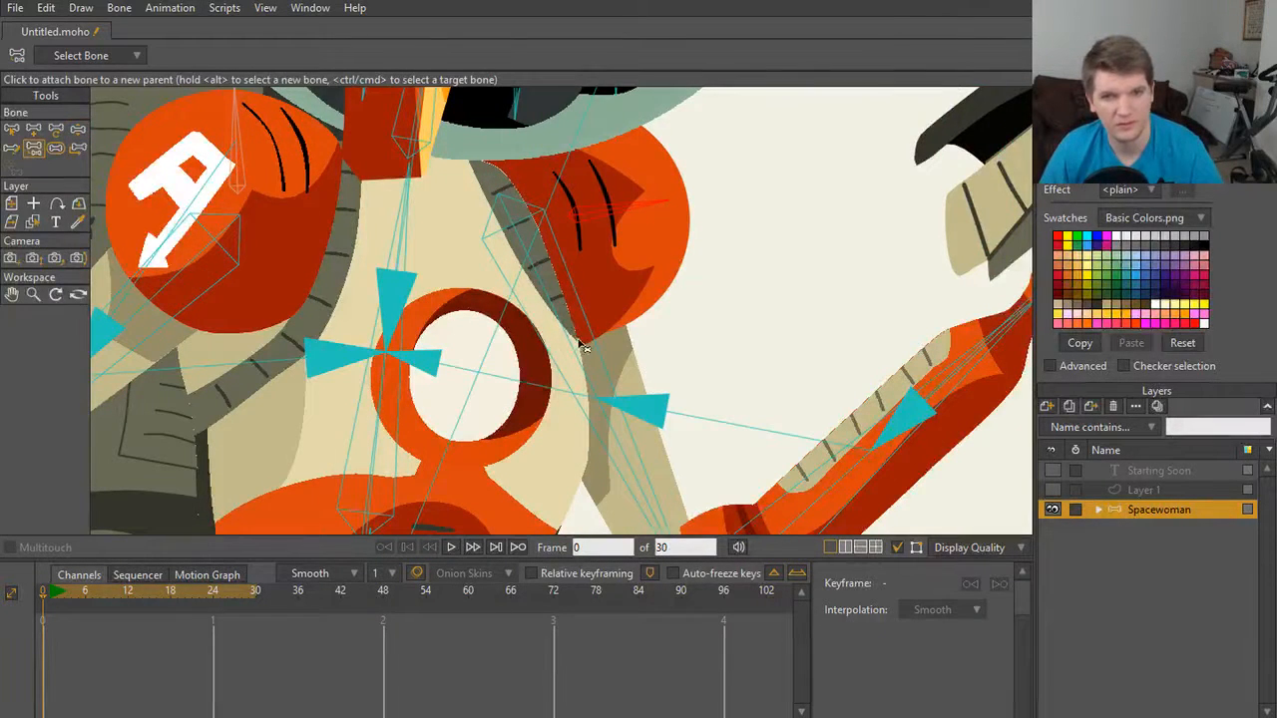
{"action": "scroll", "coordinate": [678, 265], "scroll_direction": "up", "scroll_amount": 3}
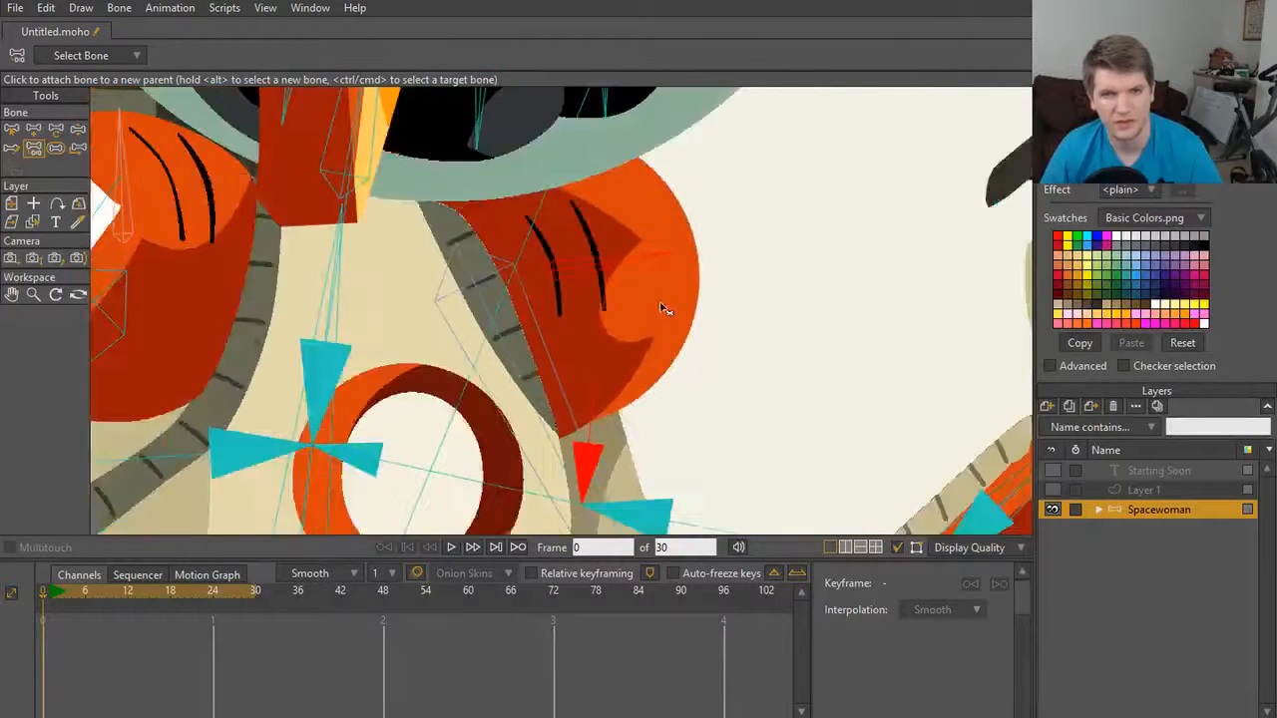
{"action": "key", "text": "b"}
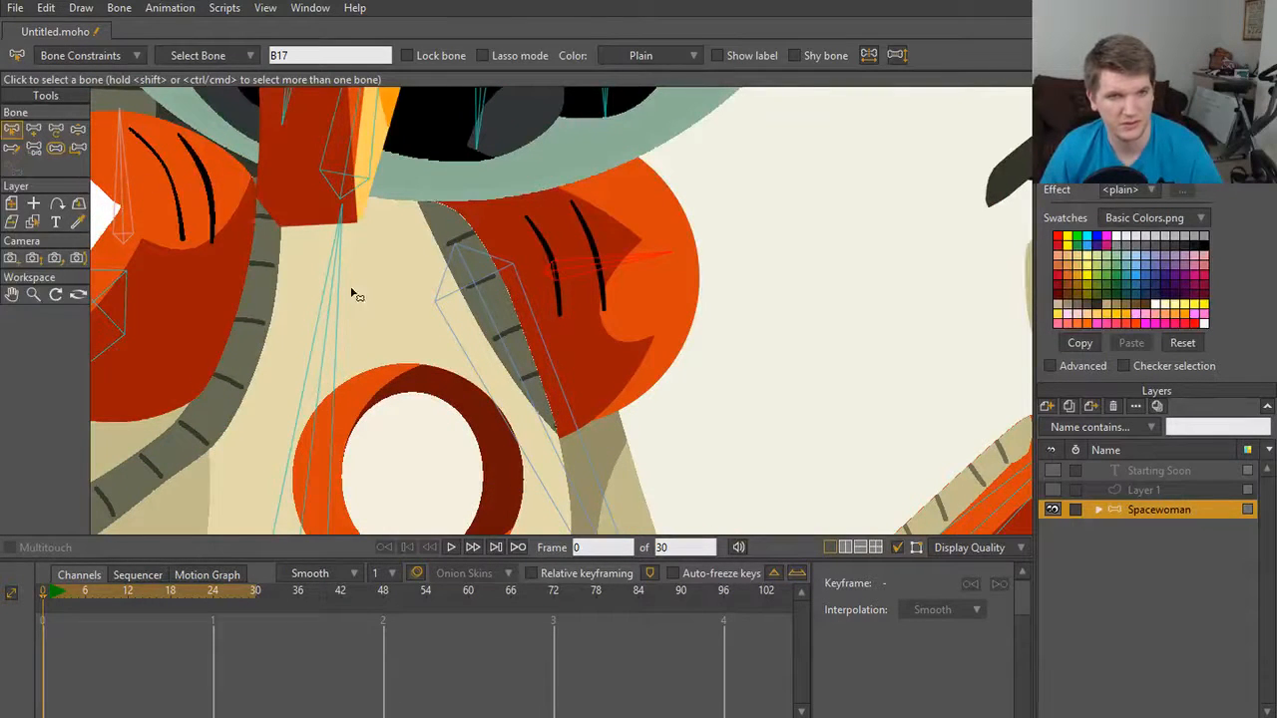
{"action": "scroll", "coordinate": [485, 328], "scroll_direction": "down", "scroll_amount": 3}
{"action": "scroll", "coordinate": [508, 313], "scroll_direction": "up", "scroll_amount": 2}
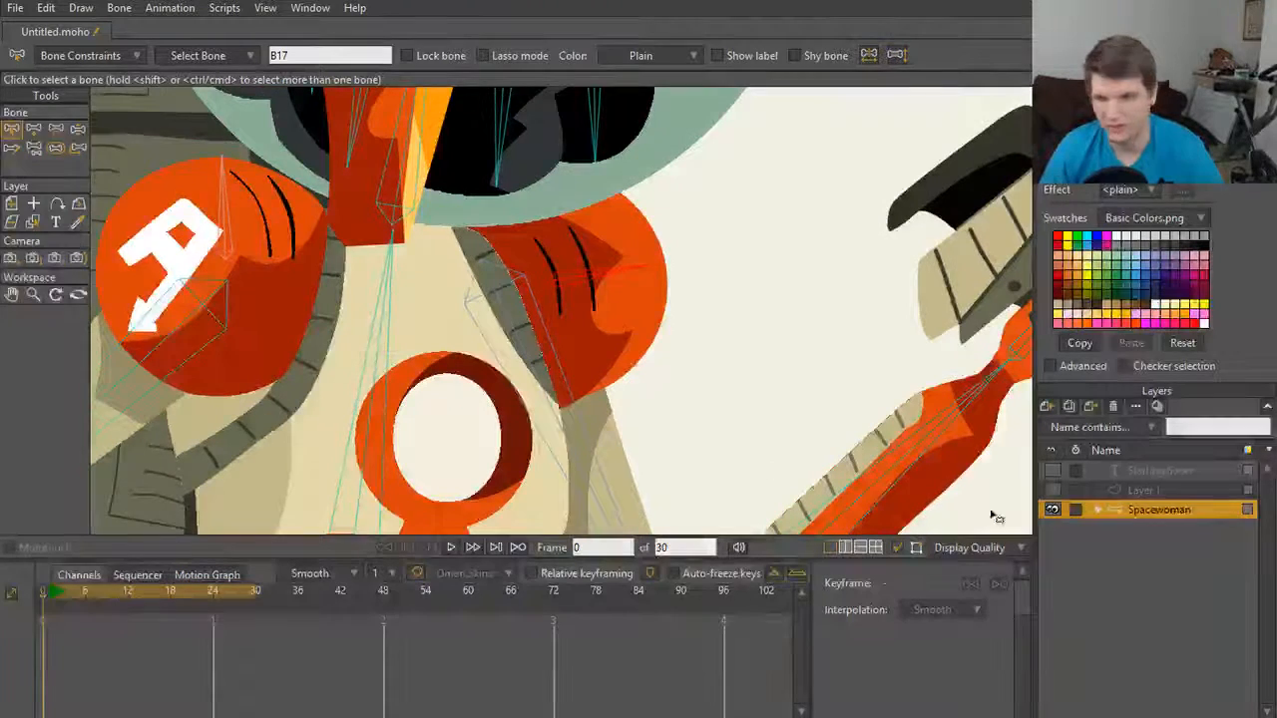
Step: Expand the Spacewoman group, locate the gun-arm shoulder pad's ball group from its artwork, and collapse that group
{"action": "left_click", "coordinate": [1099, 510]}
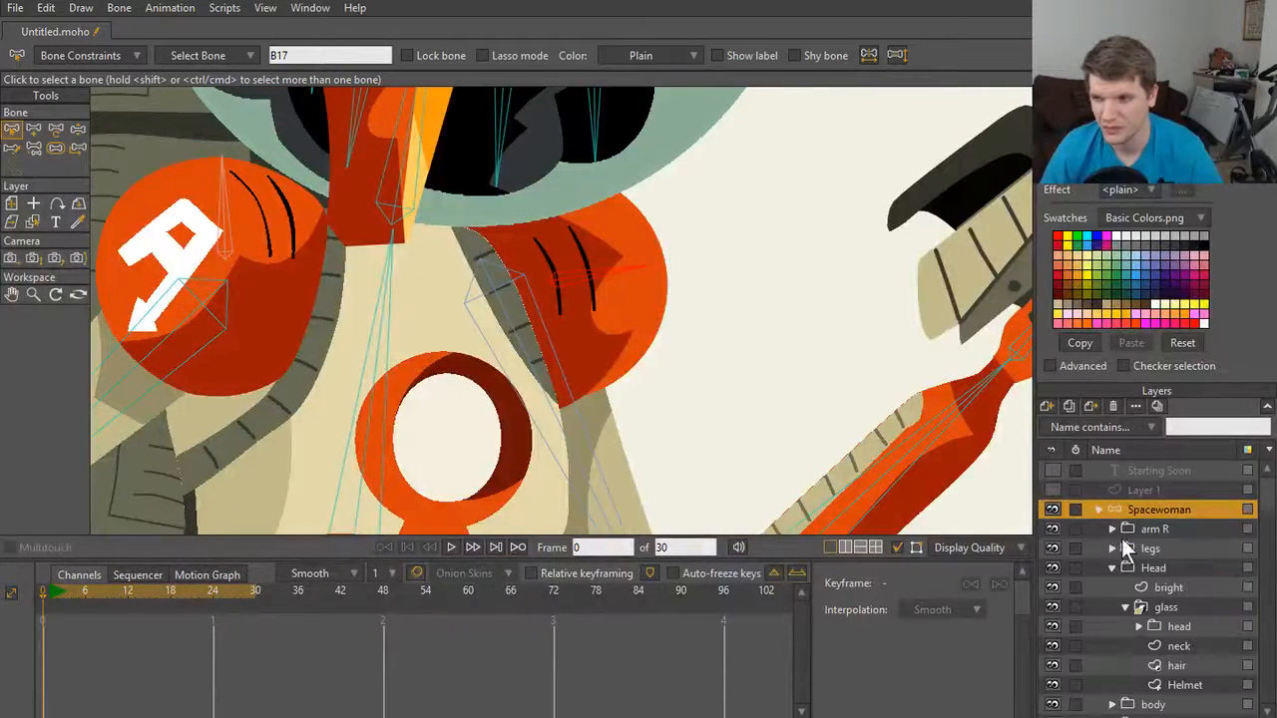
{"action": "scroll", "coordinate": [1182, 544], "scroll_direction": "down", "scroll_amount": 2}
{"action": "scroll", "coordinate": [1184, 541], "scroll_direction": "up", "scroll_amount": 2}
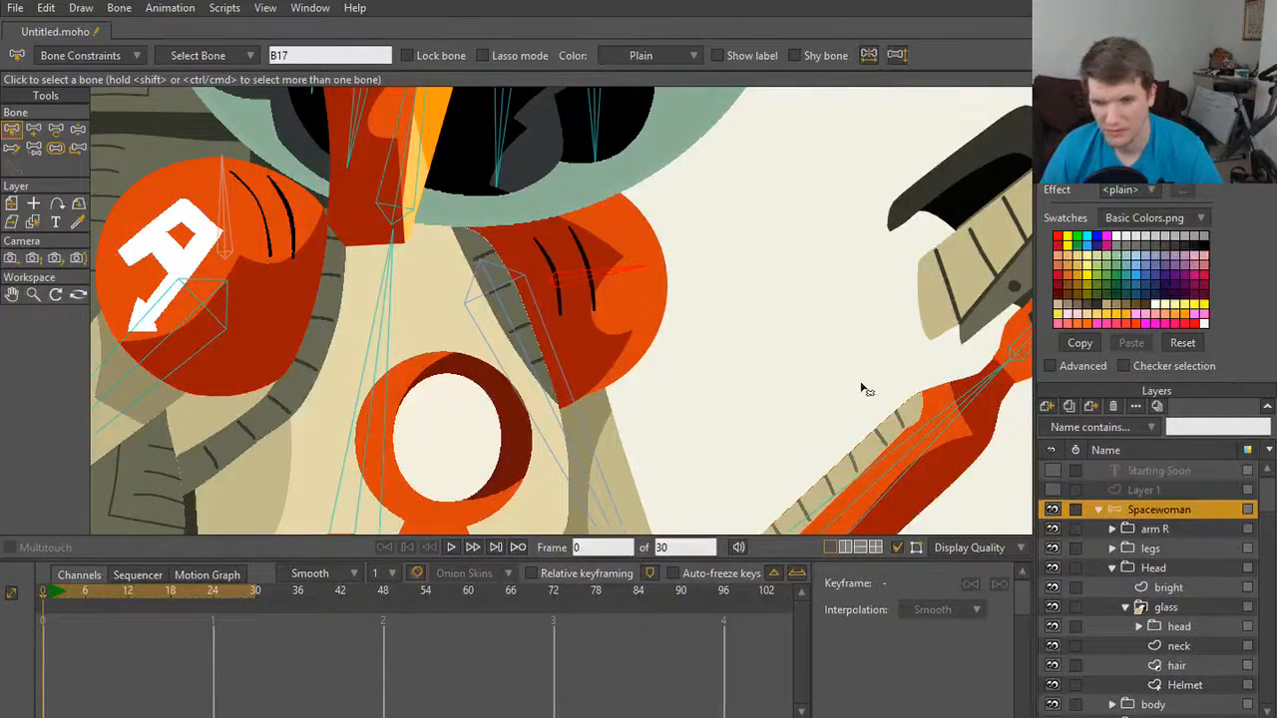
{"action": "right_click", "coordinate": [592, 332], "text": "alt"}
{"action": "right_click", "coordinate": [635, 307], "text": "alt"}
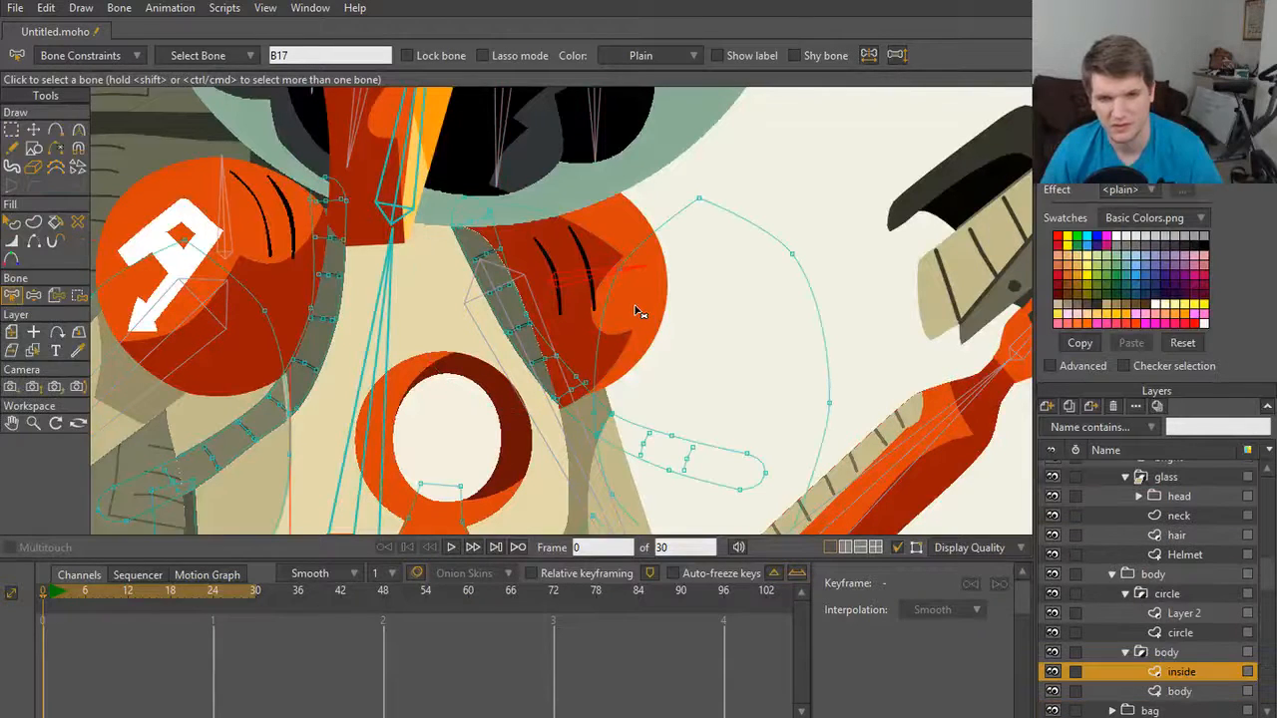
{"action": "right_click", "coordinate": [610, 334], "text": "alt"}
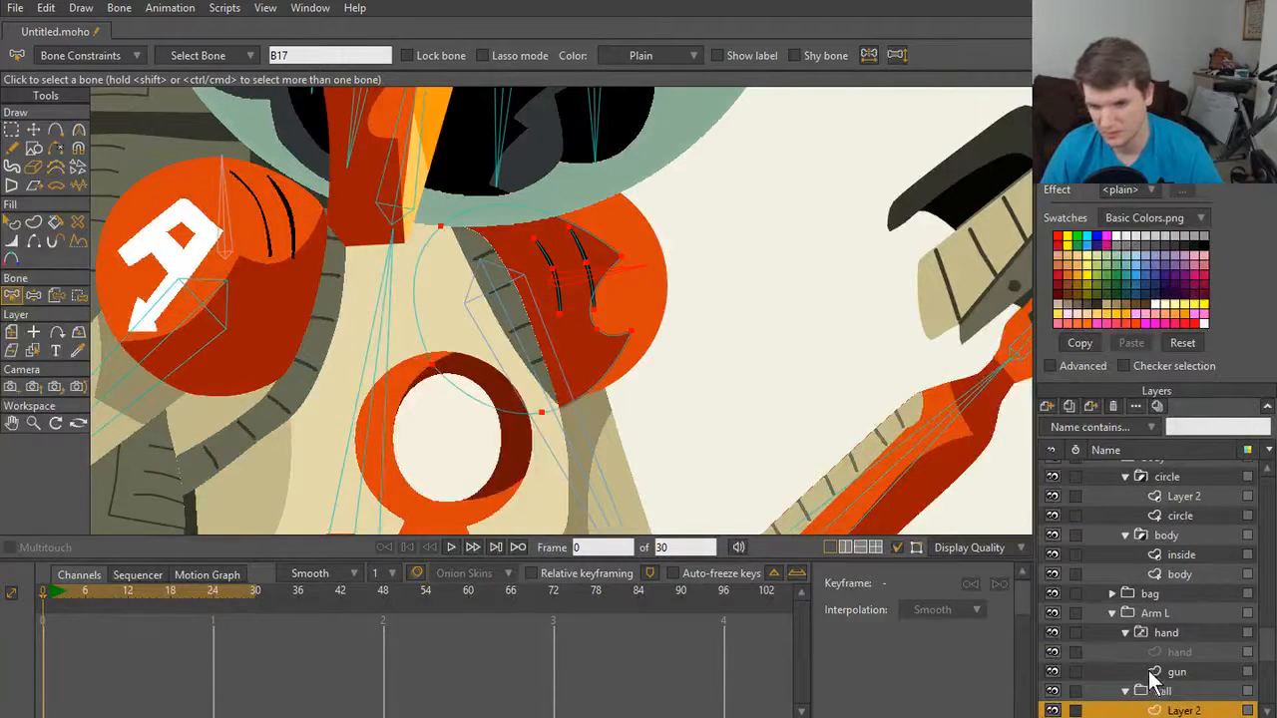
{"action": "scroll", "coordinate": [1147, 659], "scroll_direction": "down", "scroll_amount": 1}
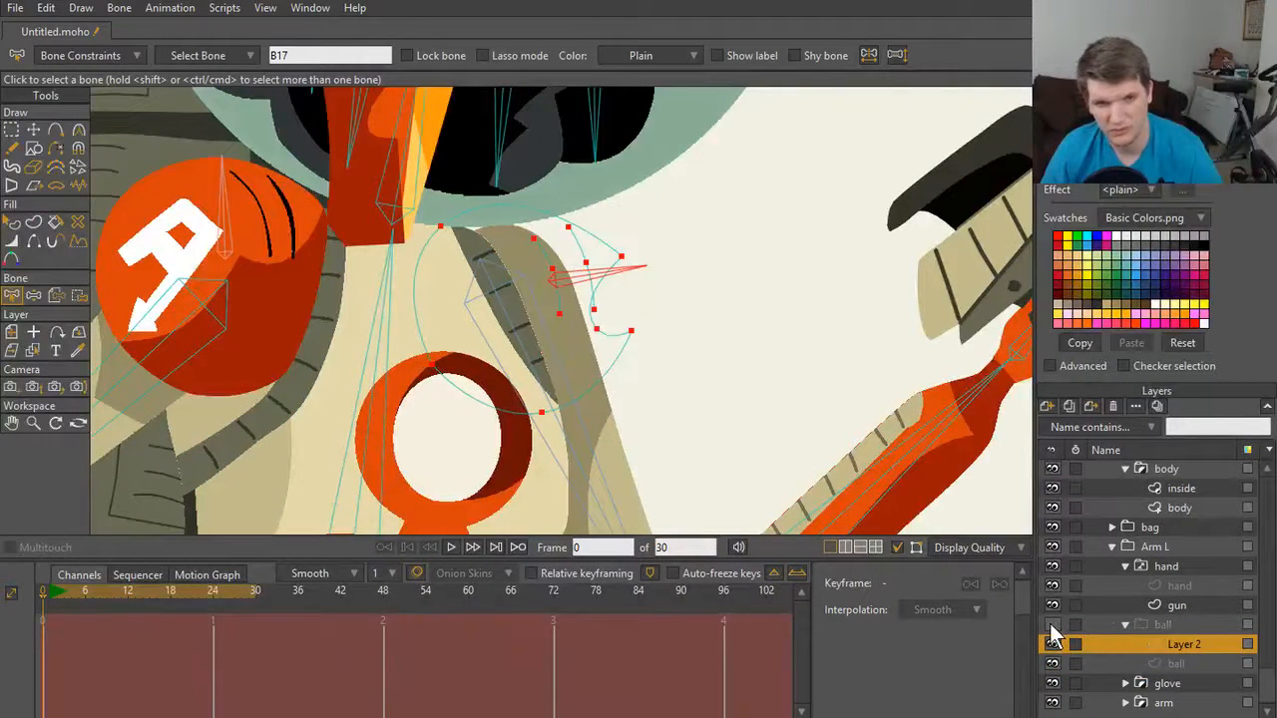
{"action": "left_click", "coordinate": [1125, 625]}
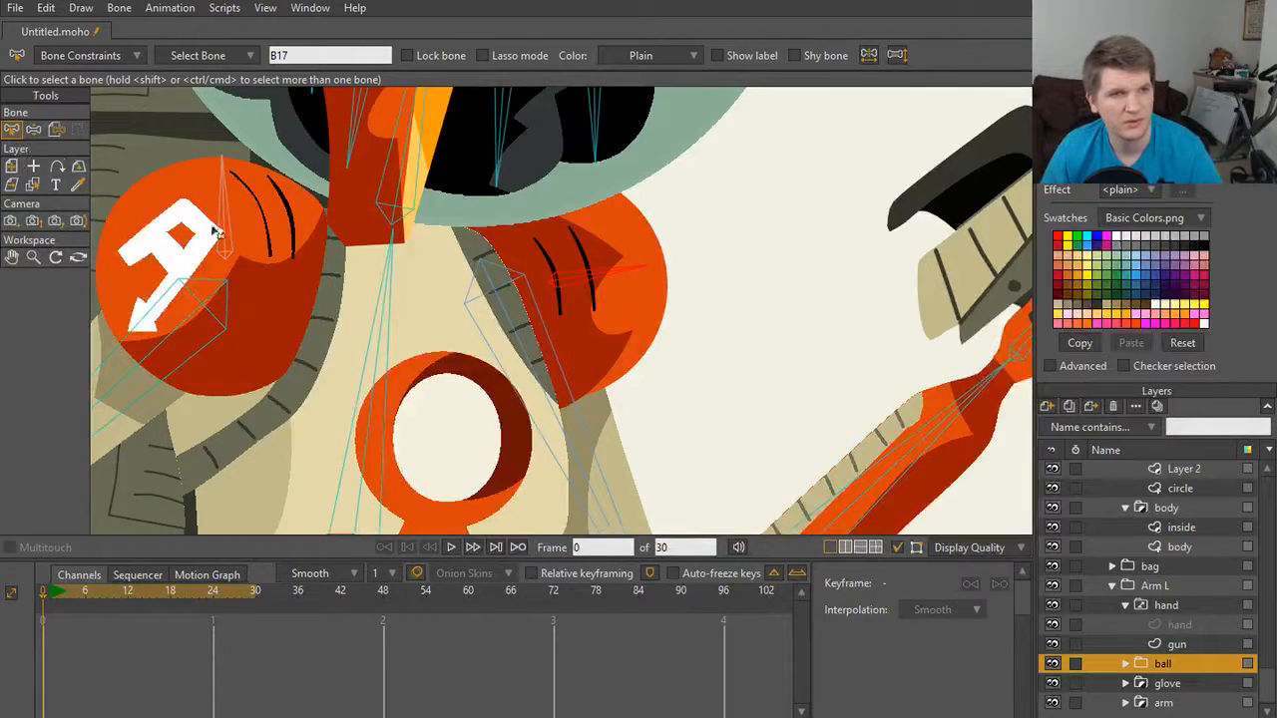
Step: Select the upper-arm bone of the gun arm and display its bone strength with Spacewoman as the active layer
{"action": "left_click", "coordinate": [586, 479]}
{"action": "scroll", "coordinate": [1178, 554], "scroll_direction": "up", "scroll_amount": 2}
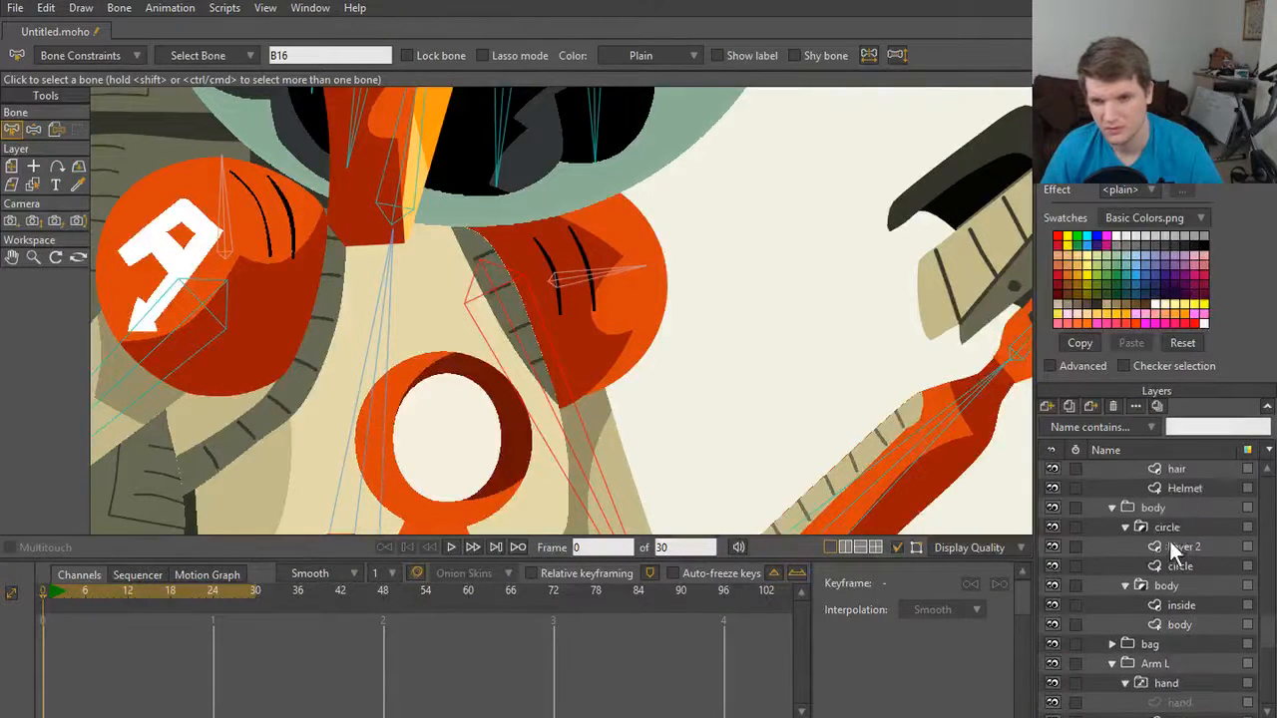
{"action": "scroll", "coordinate": [1168, 513], "scroll_direction": "up", "scroll_amount": 5}
{"action": "scroll", "coordinate": [695, 356], "scroll_direction": "down", "scroll_amount": 6}
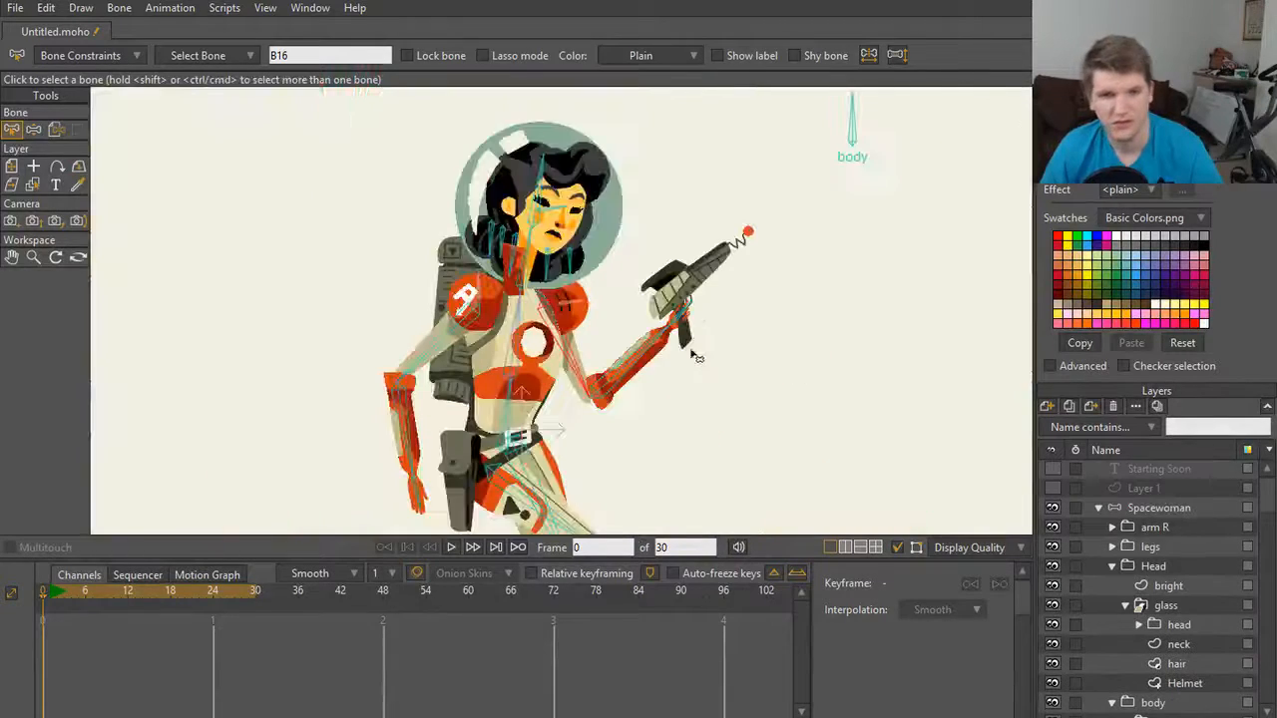
{"action": "scroll", "coordinate": [696, 356], "scroll_direction": "up", "scroll_amount": 6}
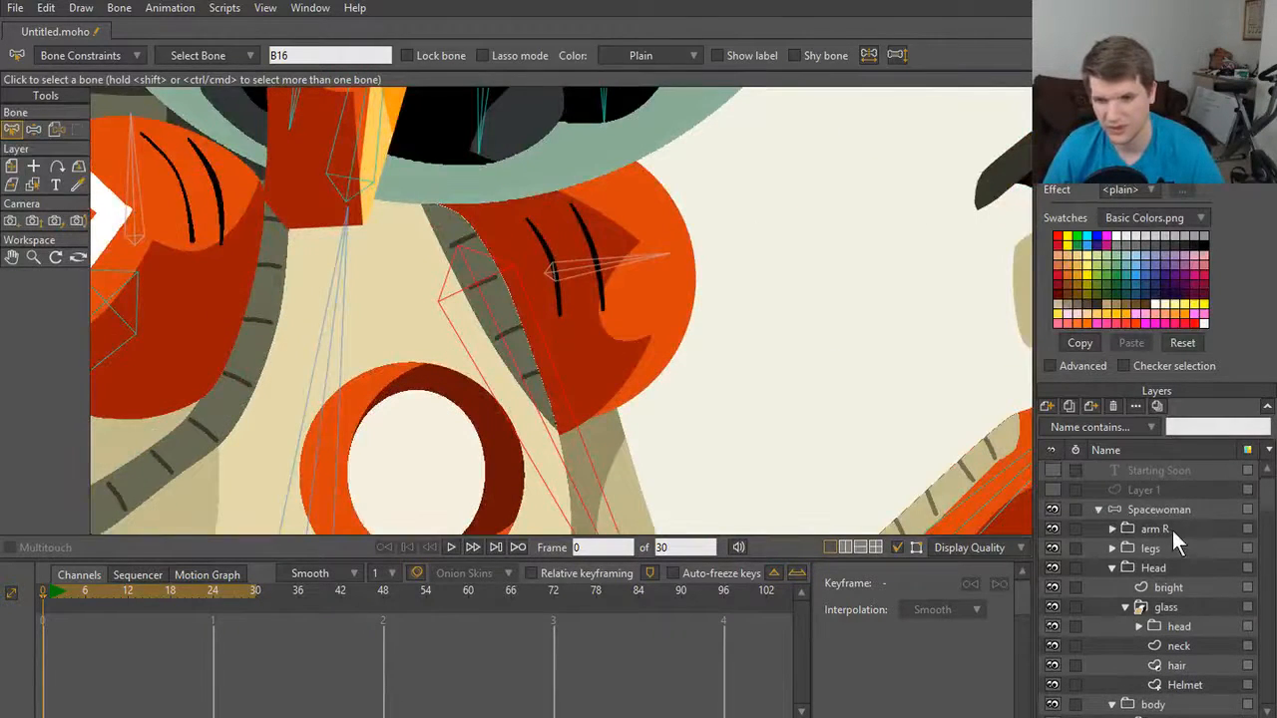
{"action": "left_click", "coordinate": [1152, 508]}
{"action": "key", "text": "s"}
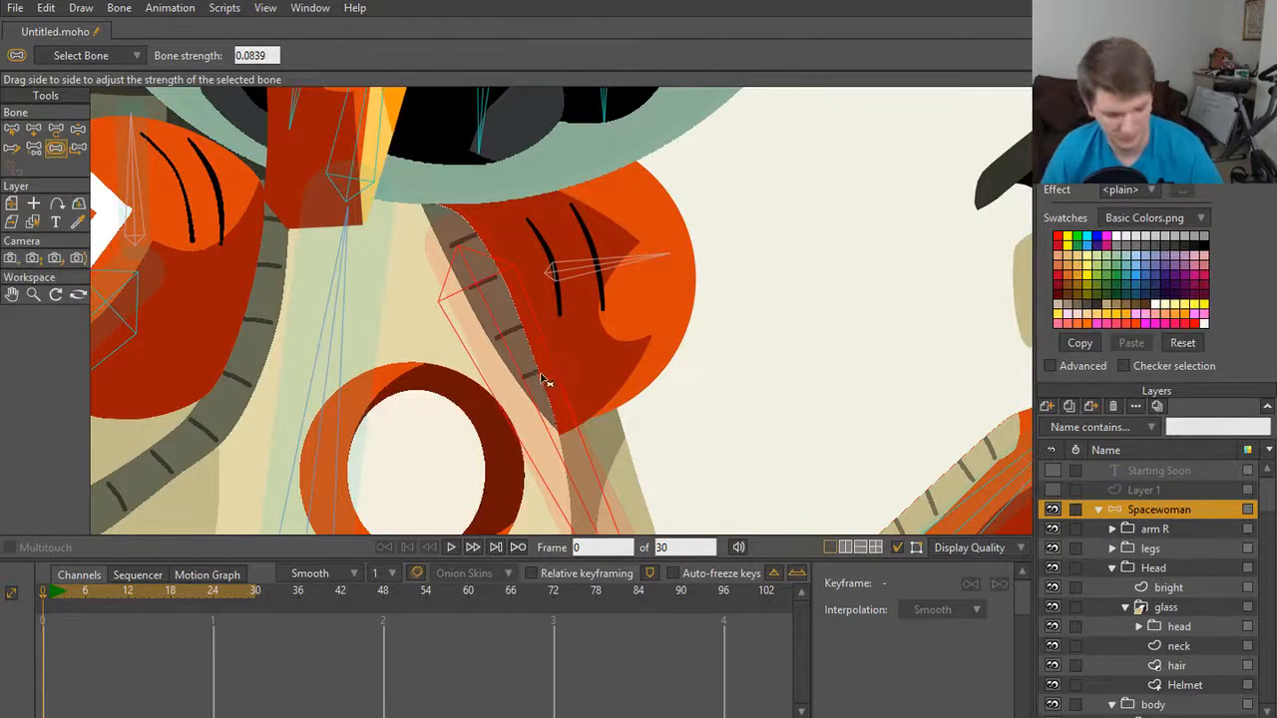
Step: Test the shoulder pad by manipulating the gun arm and moving the pad bone at frame 1, and return to frame 0
{"action": "key", "text": "z"}
{"action": "left_click_drag", "start_coordinate": [539, 397], "coordinate": [622, 207]}
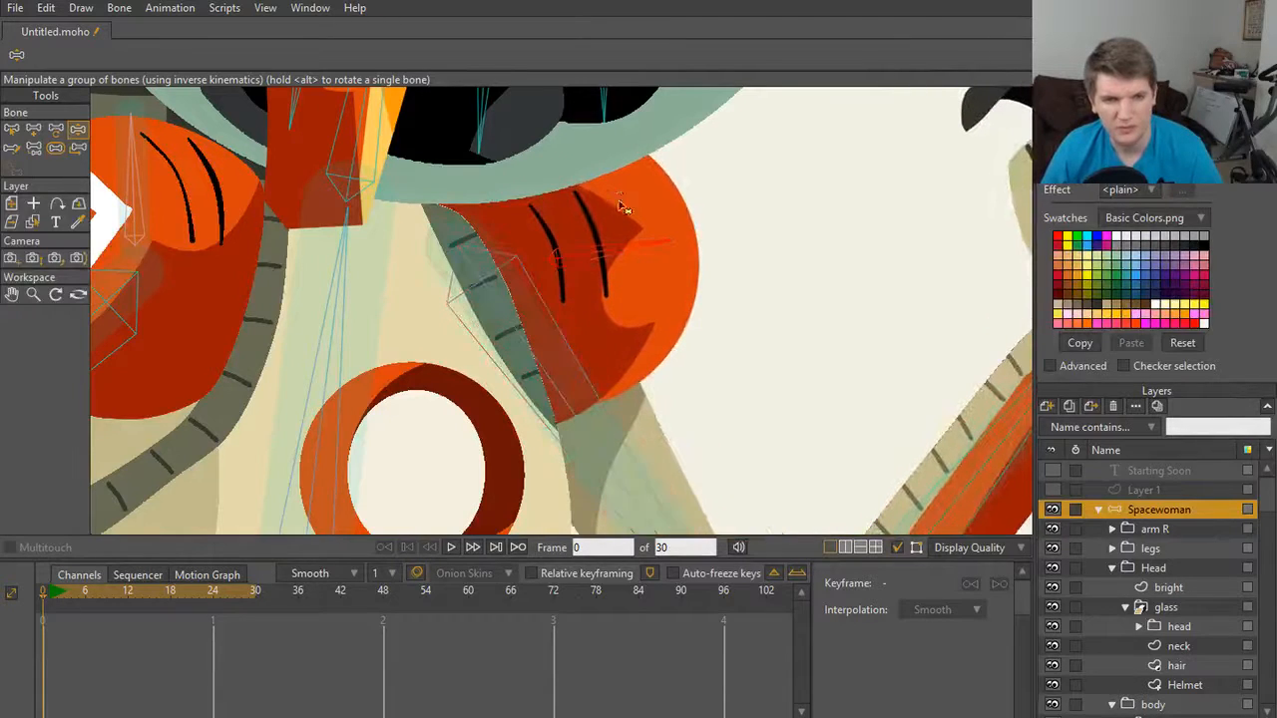
{"action": "left_click", "coordinate": [46, 590]}
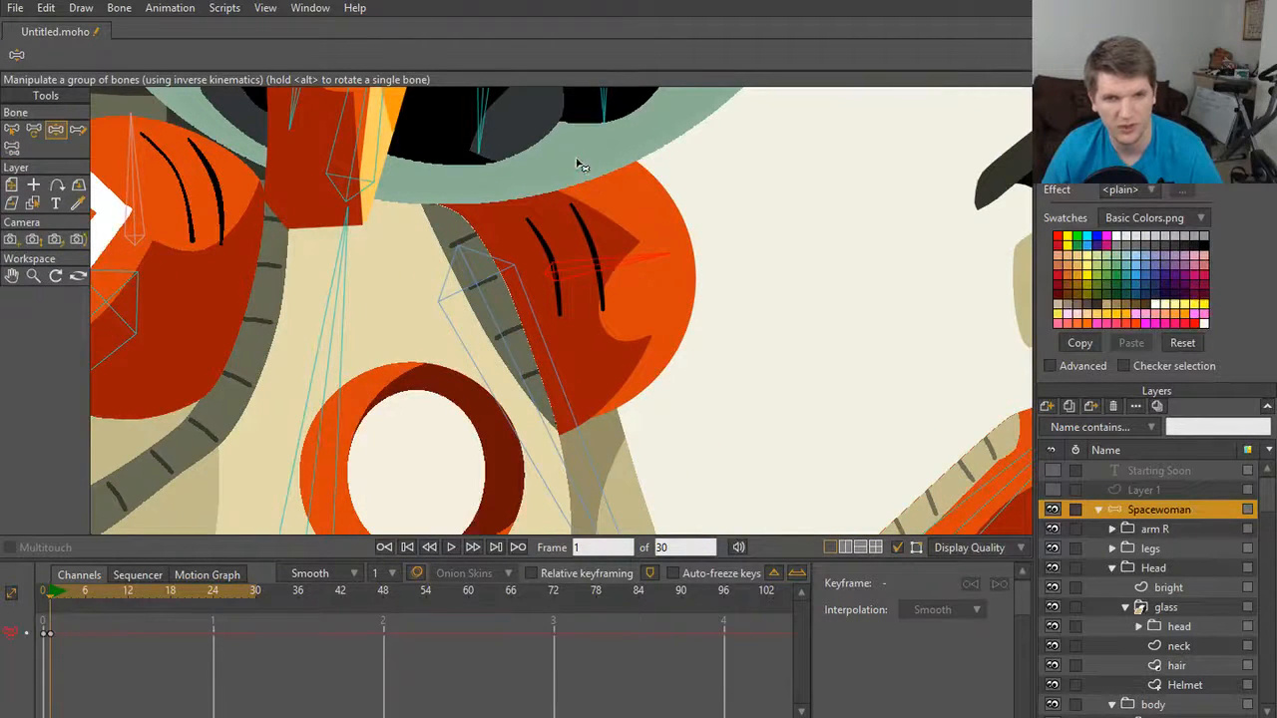
{"action": "key", "text": "t"}
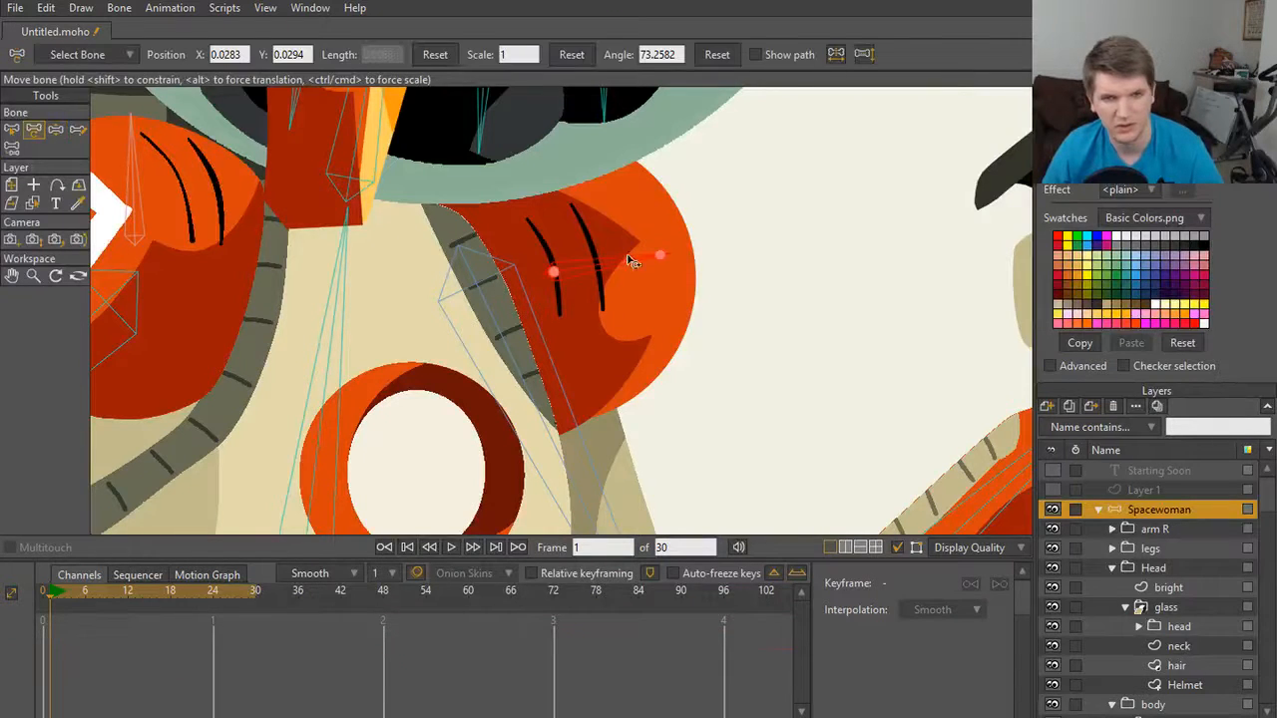
{"action": "left_click", "coordinate": [627, 263]}
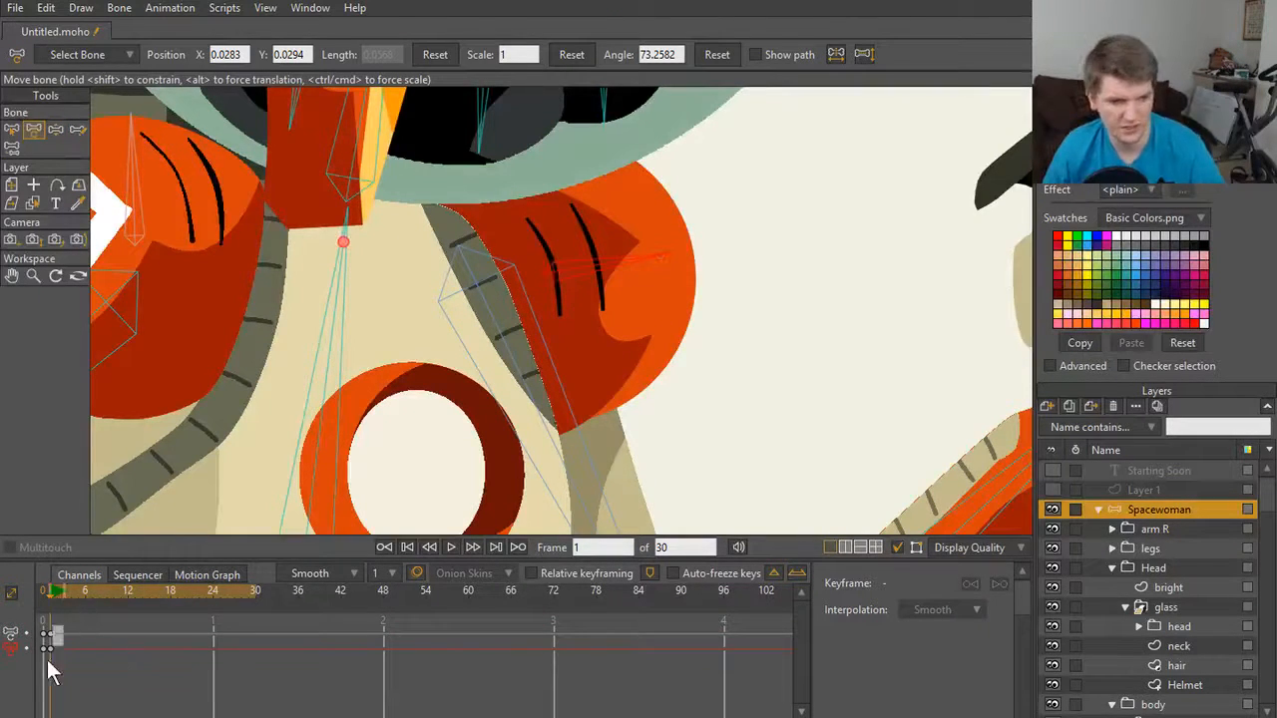
{"action": "left_click", "coordinate": [47, 593]}
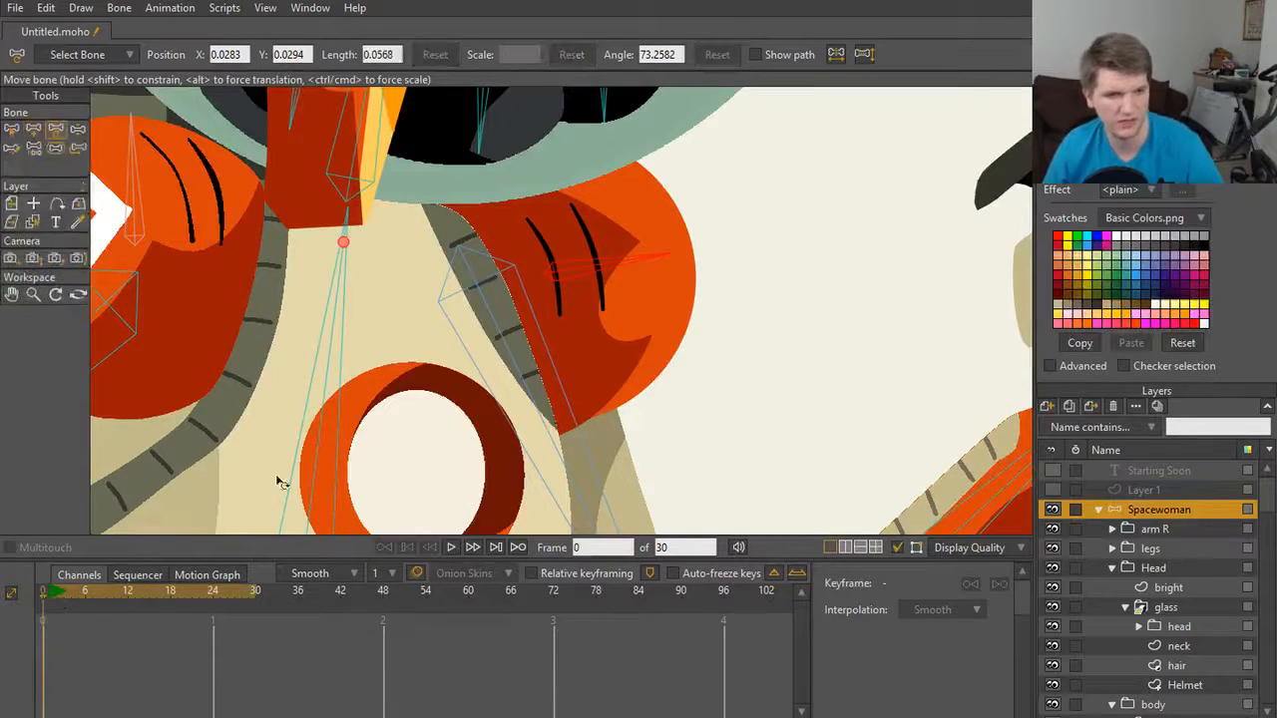
{"action": "key", "text": "z"}
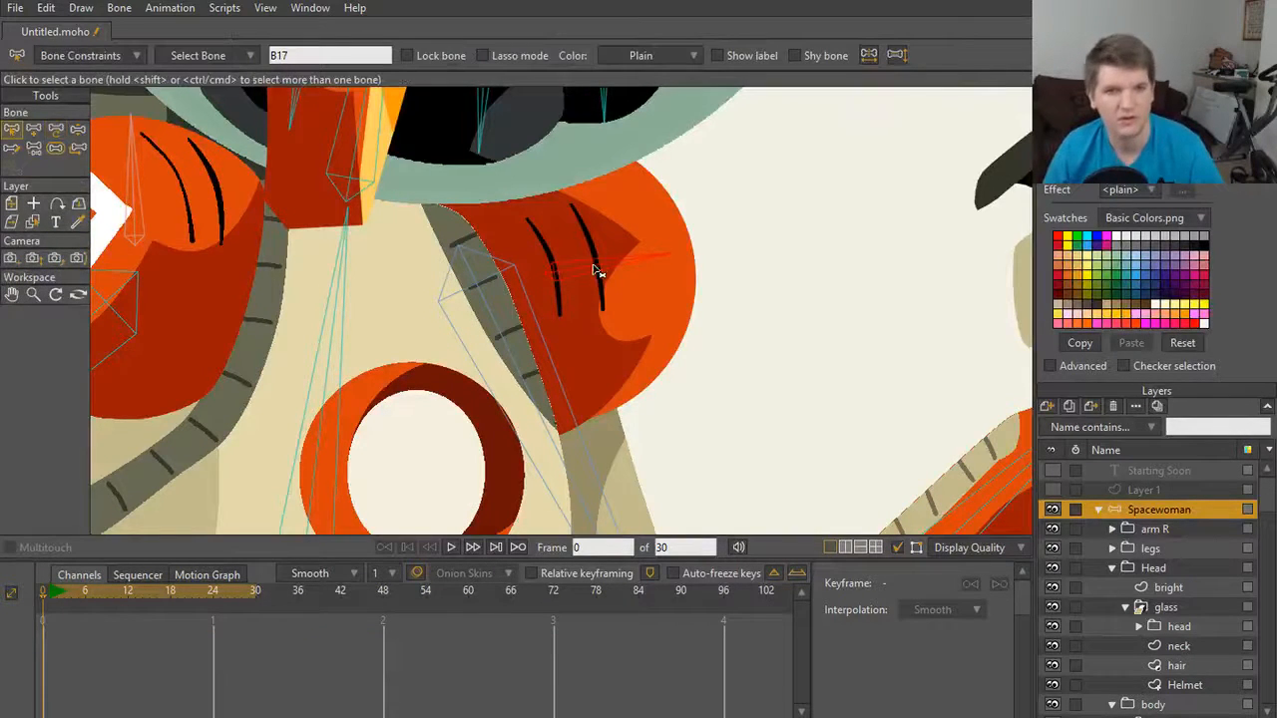
Step: Inspect the bone constraints of the gun-arm shoulder pad bone, and select the upper-arm bone that controls its angle
{"action": "left_click", "coordinate": [85, 56]}
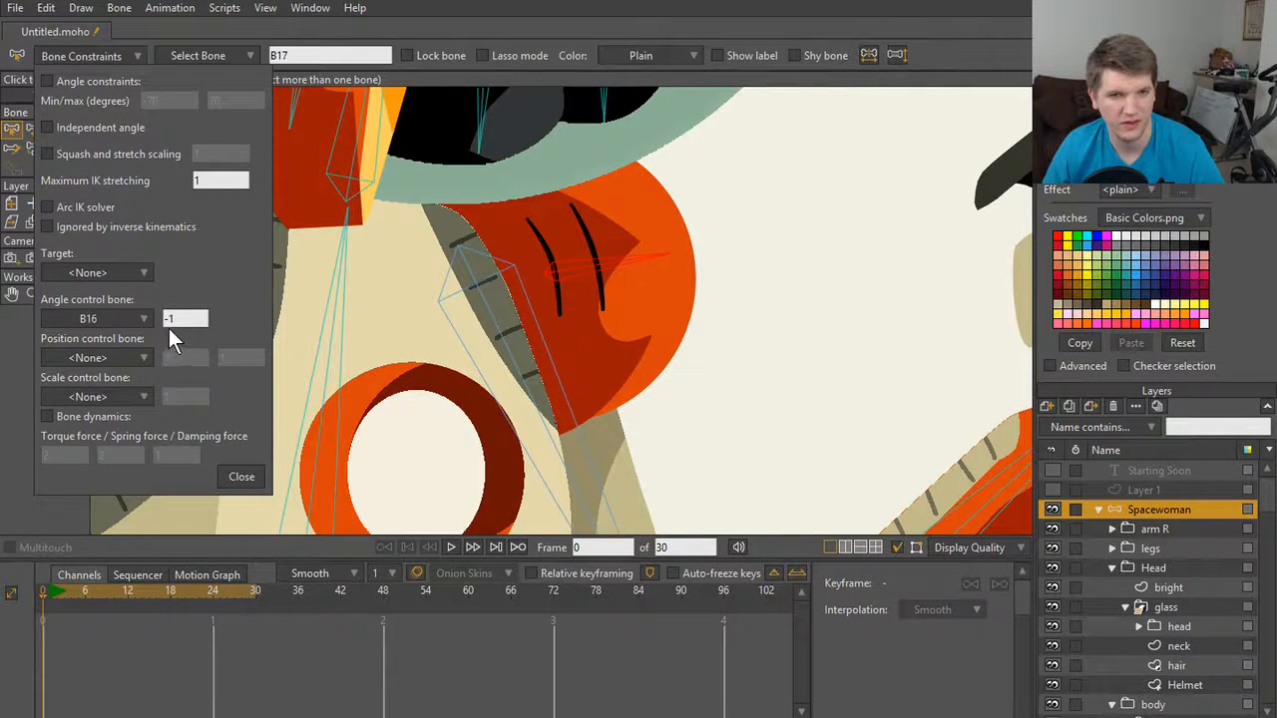
{"action": "left_click", "coordinate": [242, 477]}
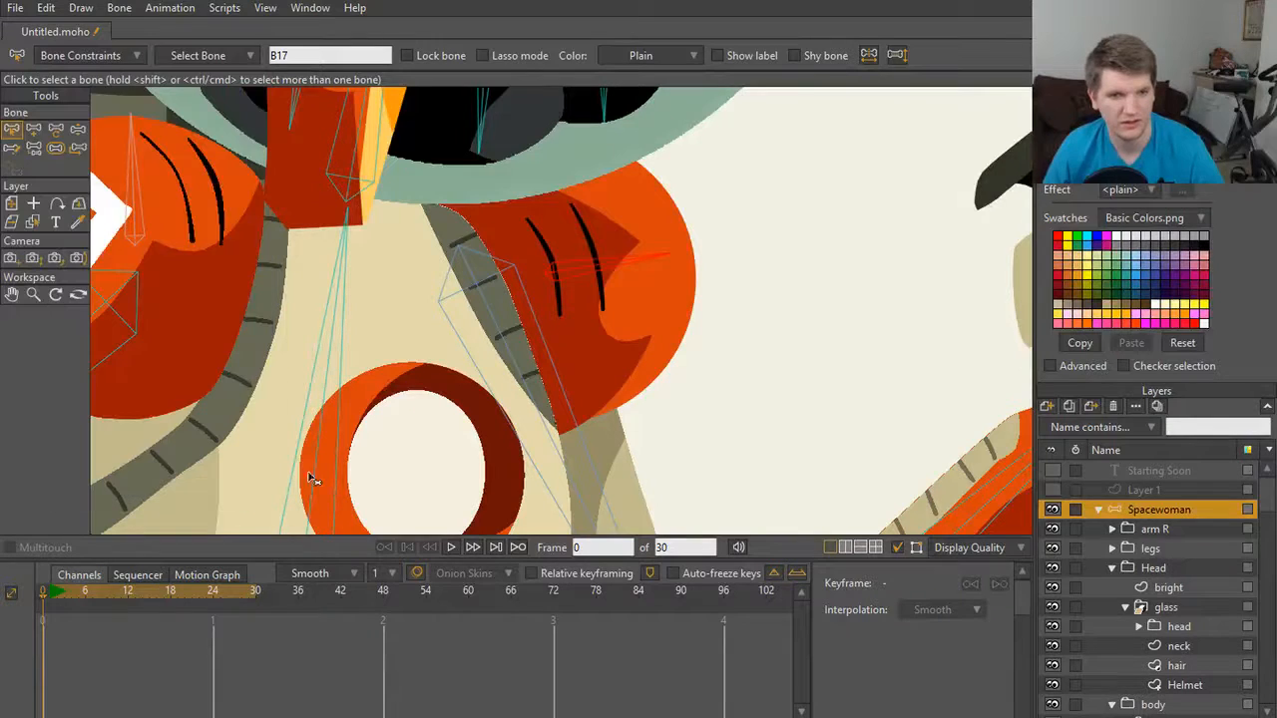
{"action": "left_click", "coordinate": [546, 423]}
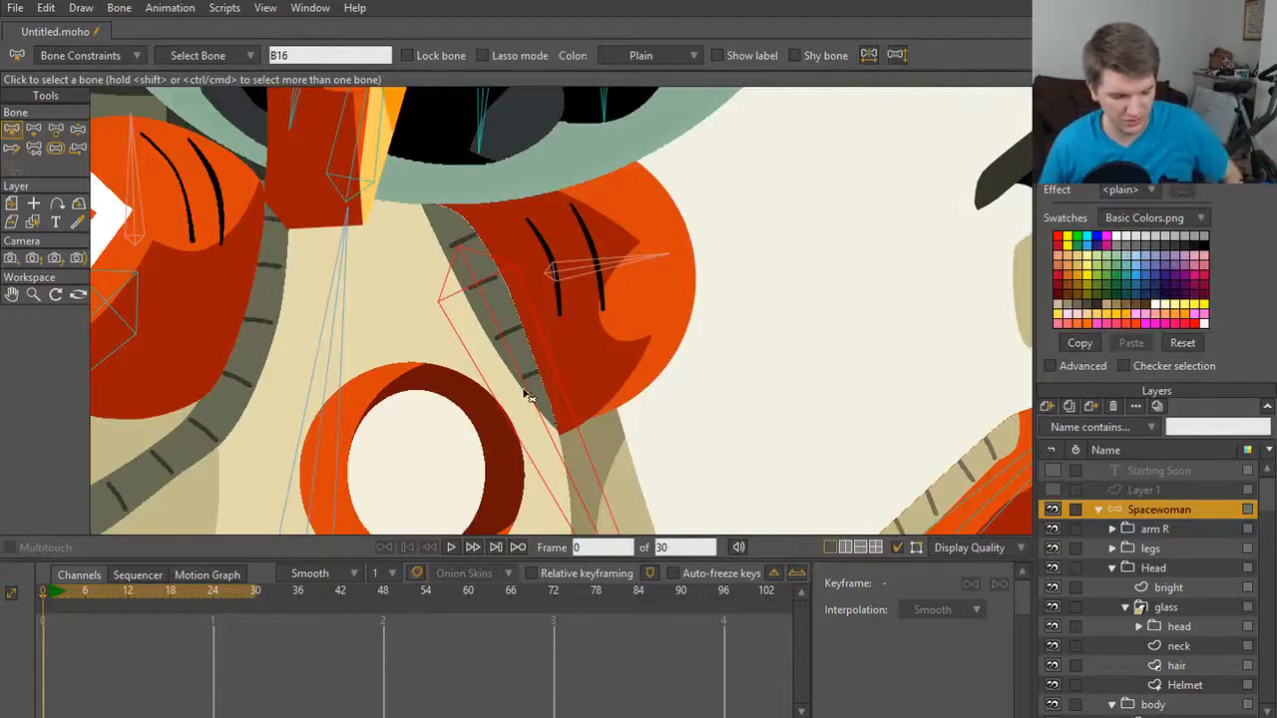
Step: Compare the shoulder pads on both sides of the torso and how their bones sit relative to the upper-arm bones
{"action": "scroll", "coordinate": [644, 332], "scroll_direction": "down", "scroll_amount": 2}
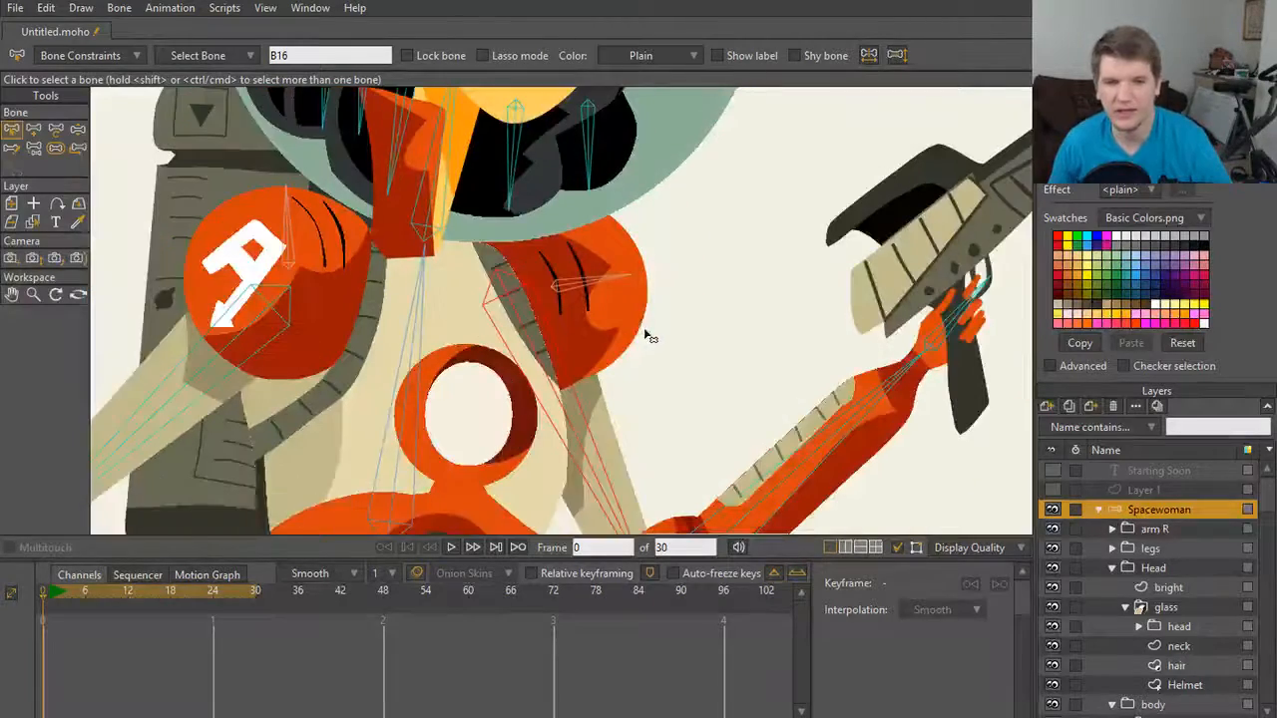
{"action": "scroll", "coordinate": [644, 339], "scroll_direction": "up", "scroll_amount": 1}
{"action": "scroll", "coordinate": [644, 344], "scroll_direction": "up", "scroll_amount": 1}
{"action": "left_click_drag", "start_coordinate": [616, 351], "coordinate": [852, 305]}
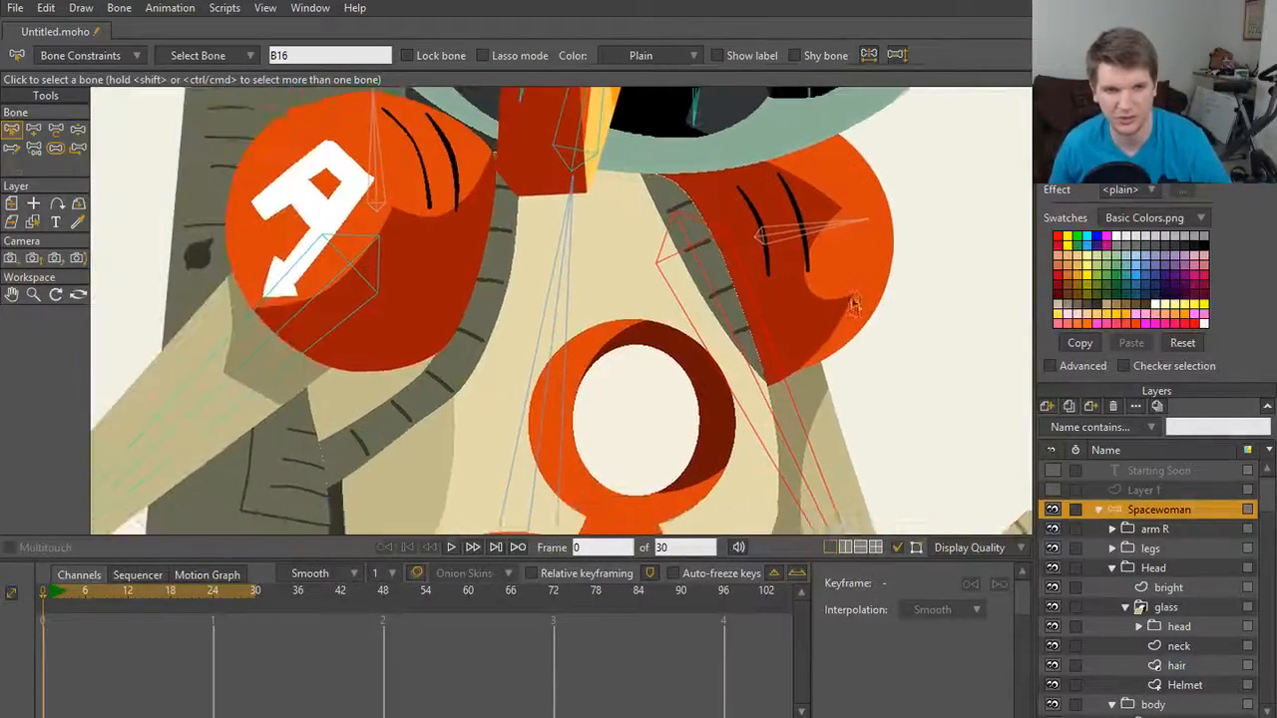
{"action": "scroll", "coordinate": [519, 349], "scroll_direction": "up", "scroll_amount": 3}
{"action": "left_click_drag", "start_coordinate": [277, 409], "coordinate": [429, 396]}
{"action": "scroll", "coordinate": [429, 396], "scroll_direction": "down", "scroll_amount": 1}
{"action": "scroll", "coordinate": [429, 396], "scroll_direction": "down", "scroll_amount": 2}
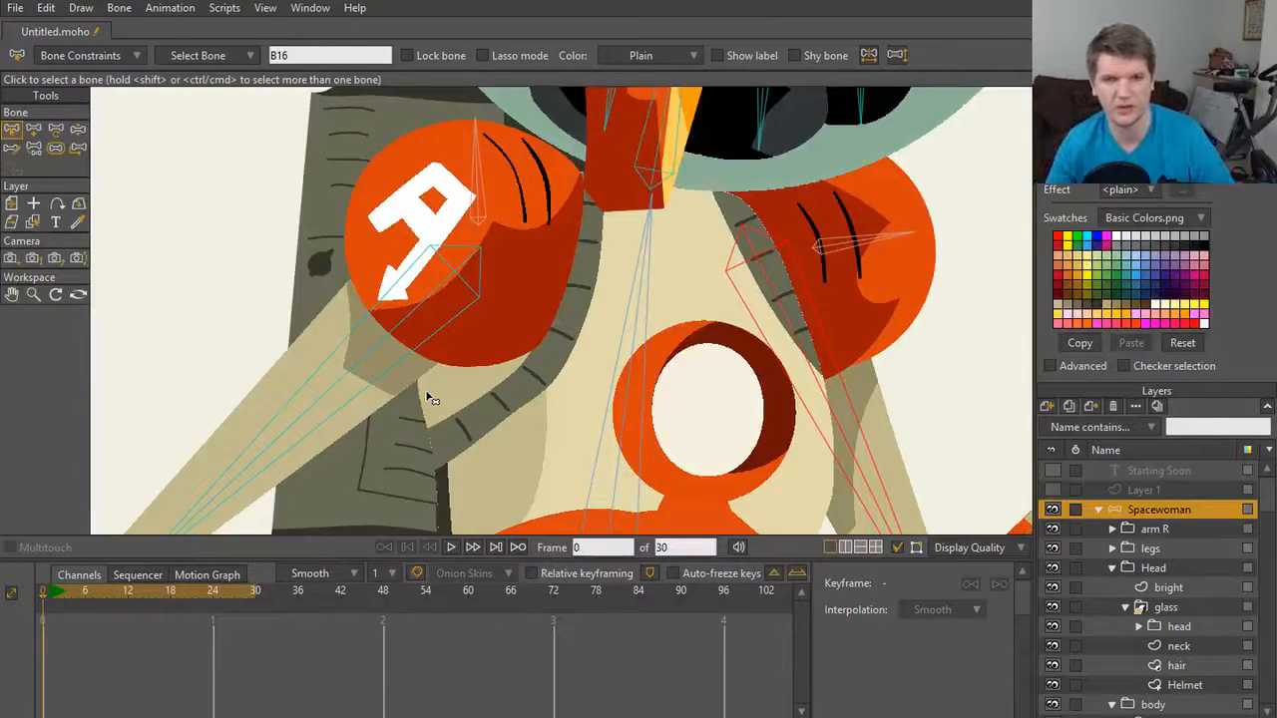
{"action": "scroll", "coordinate": [504, 353], "scroll_direction": "up", "scroll_amount": 2}
{"action": "scroll", "coordinate": [569, 397], "scroll_direction": "up", "scroll_amount": 3}
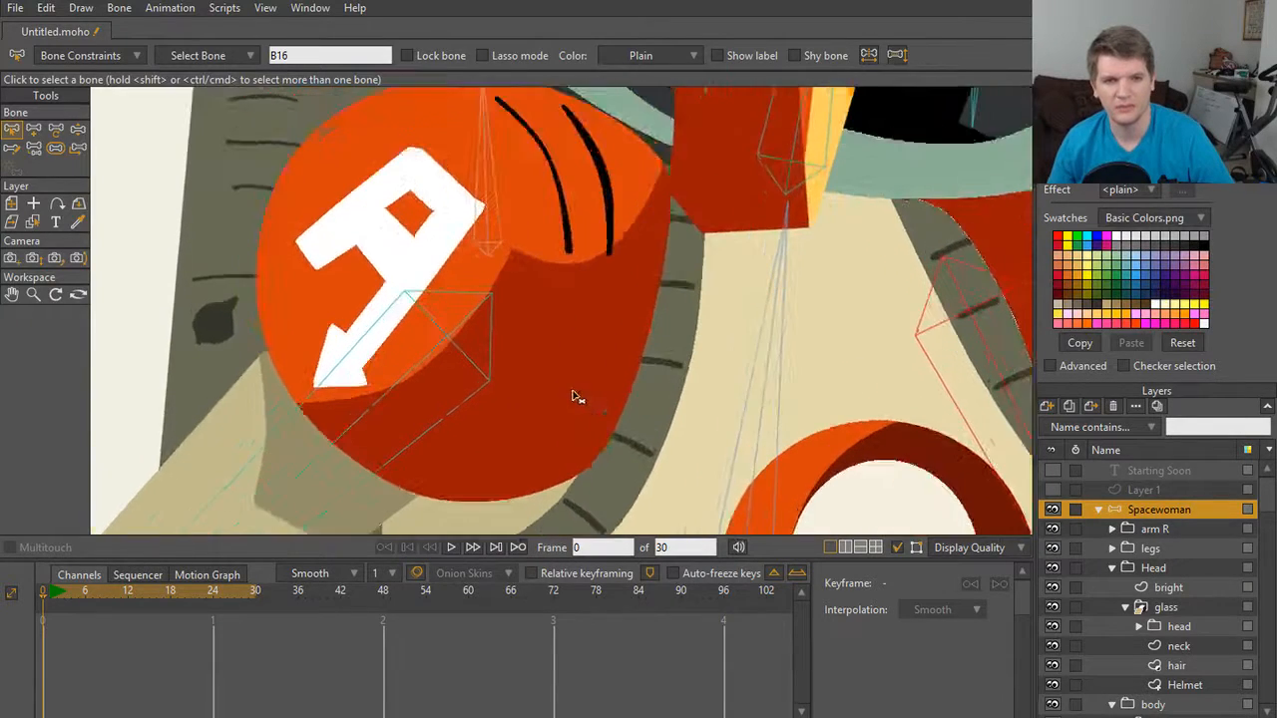
{"action": "scroll", "coordinate": [429, 397], "scroll_direction": "down", "scroll_amount": 2}
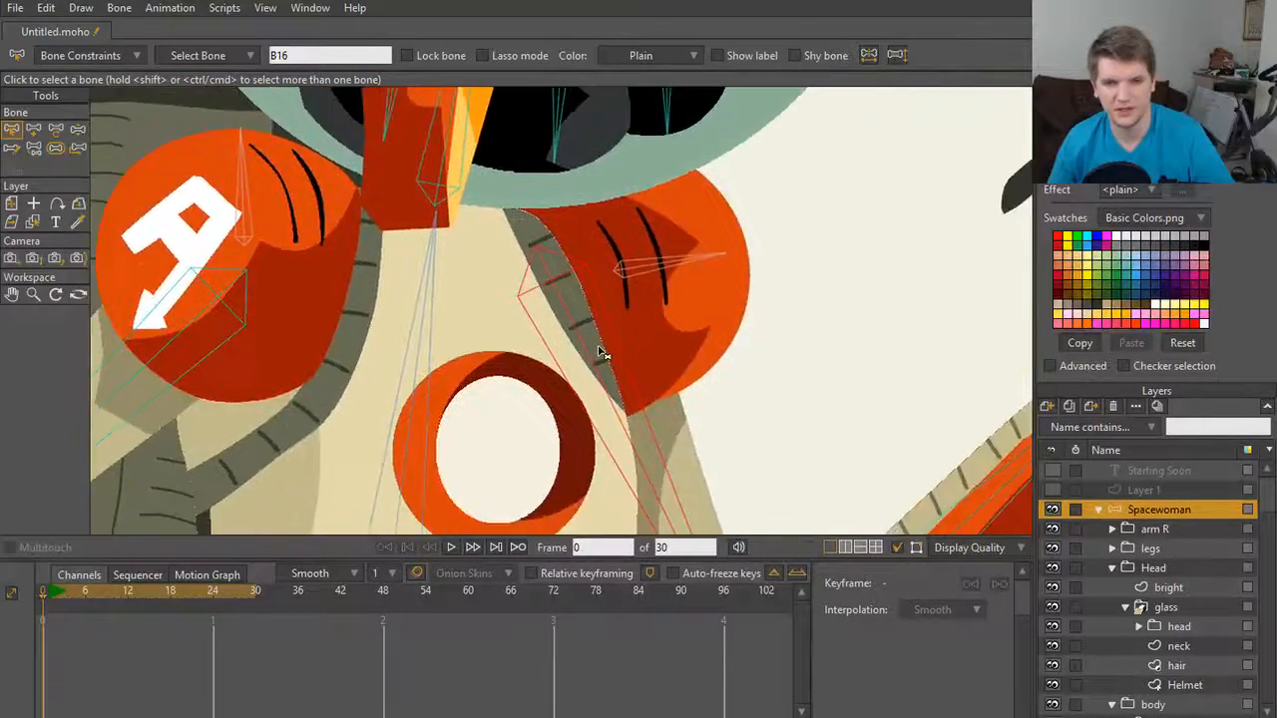
{"action": "scroll", "coordinate": [658, 275], "scroll_direction": "up", "scroll_amount": 3}
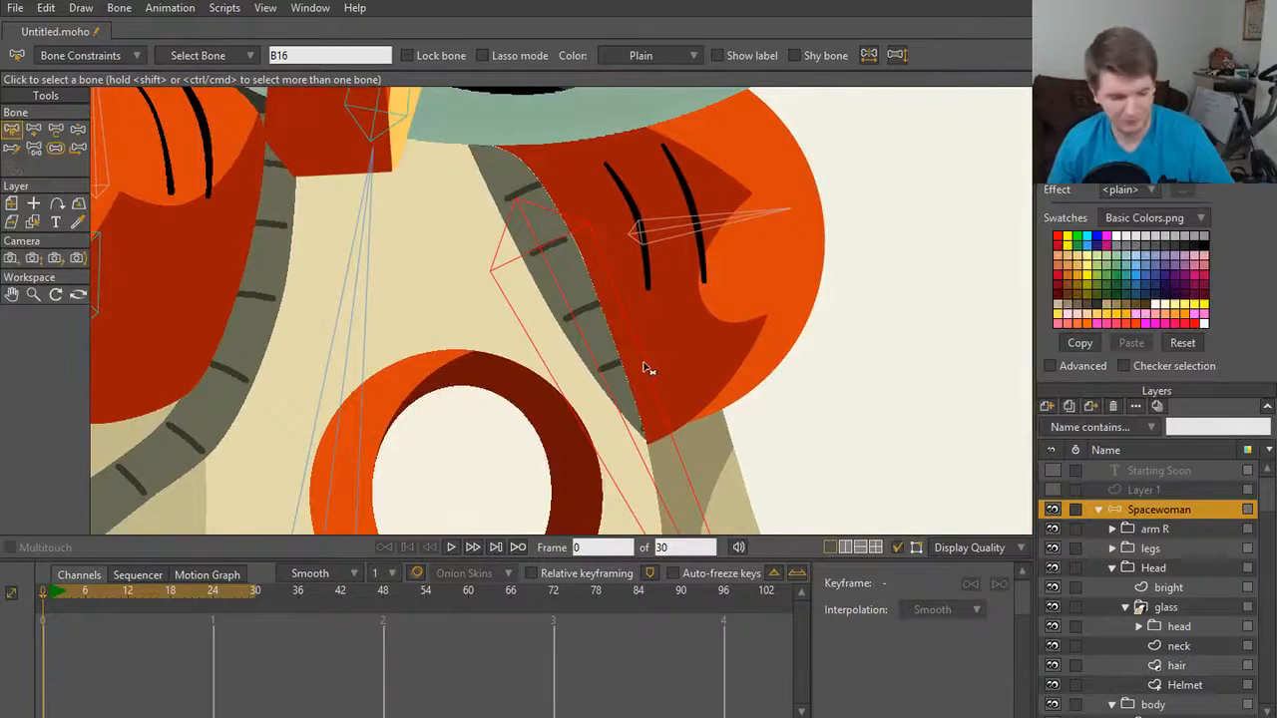
Step: Manipulate the gun arm to check how its shoulder pad counter-rotates, and open the upper-arm bone's constraints
{"action": "key", "text": "z"}
{"action": "left_click_drag", "start_coordinate": [620, 406], "coordinate": [675, 250]}
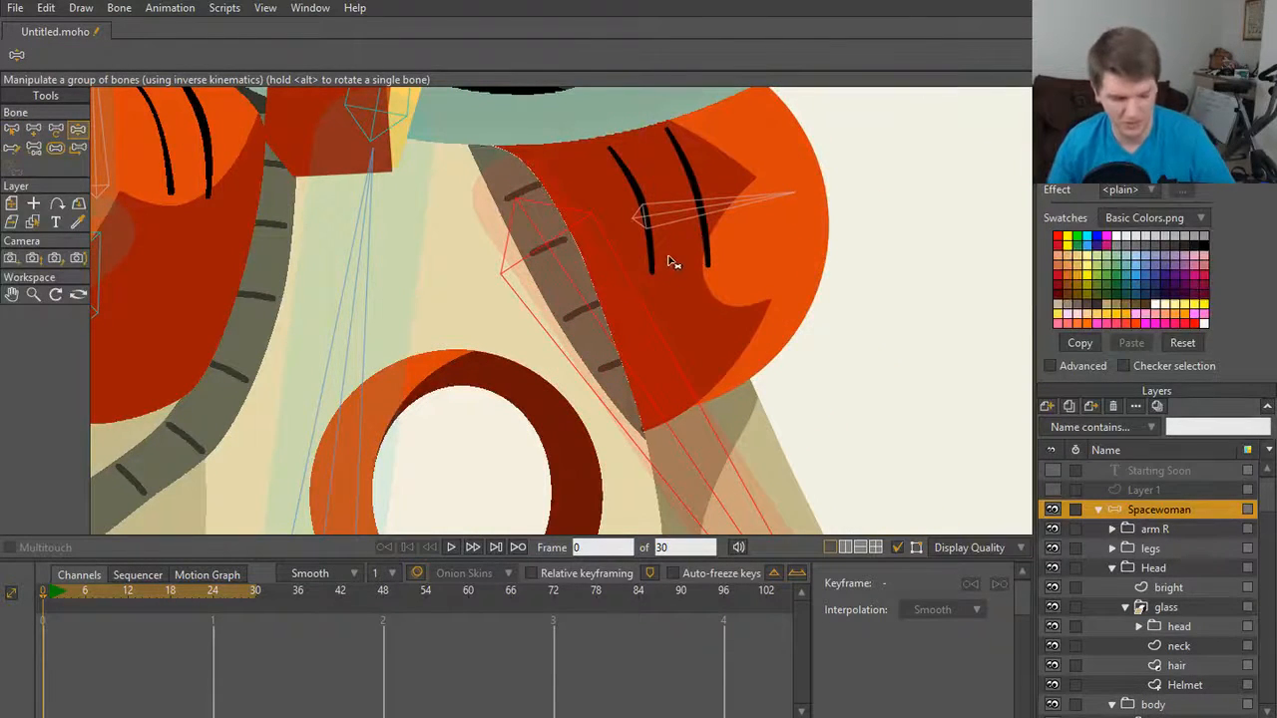
{"action": "key", "text": "b"}
{"action": "left_click", "coordinate": [185, 50]}
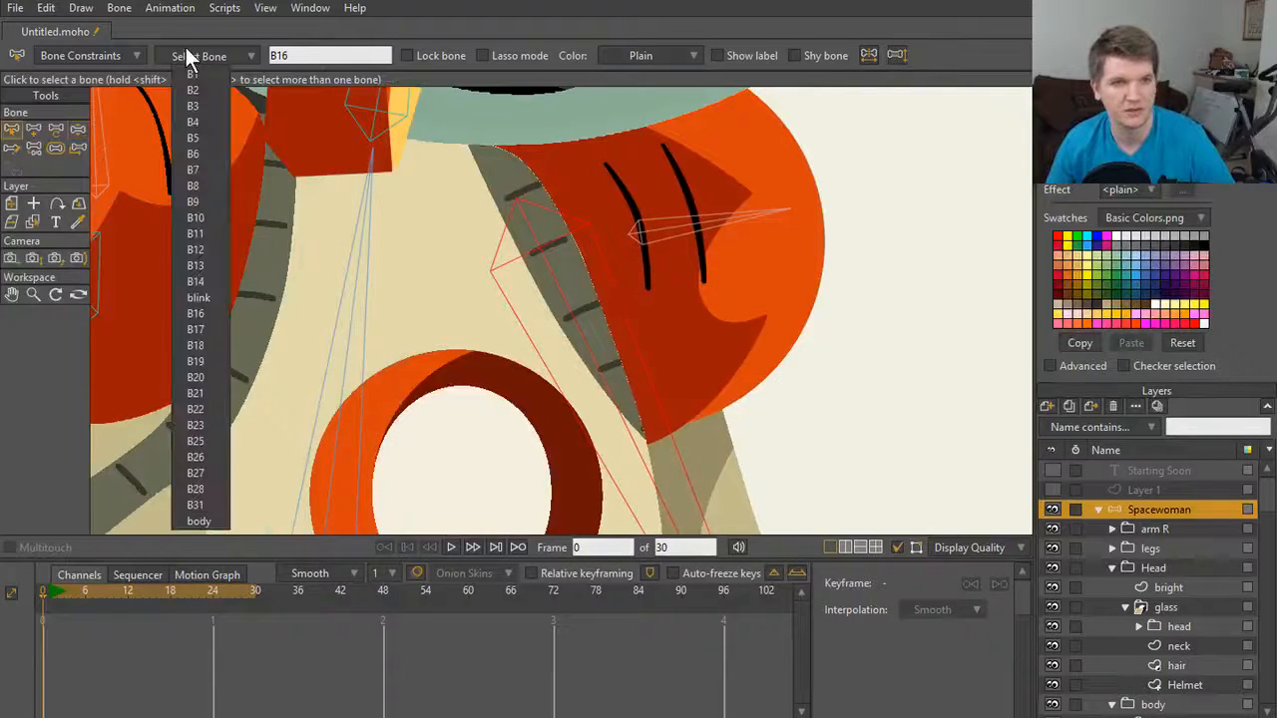
{"action": "left_click", "coordinate": [112, 44]}
{"action": "left_click", "coordinate": [112, 46]}
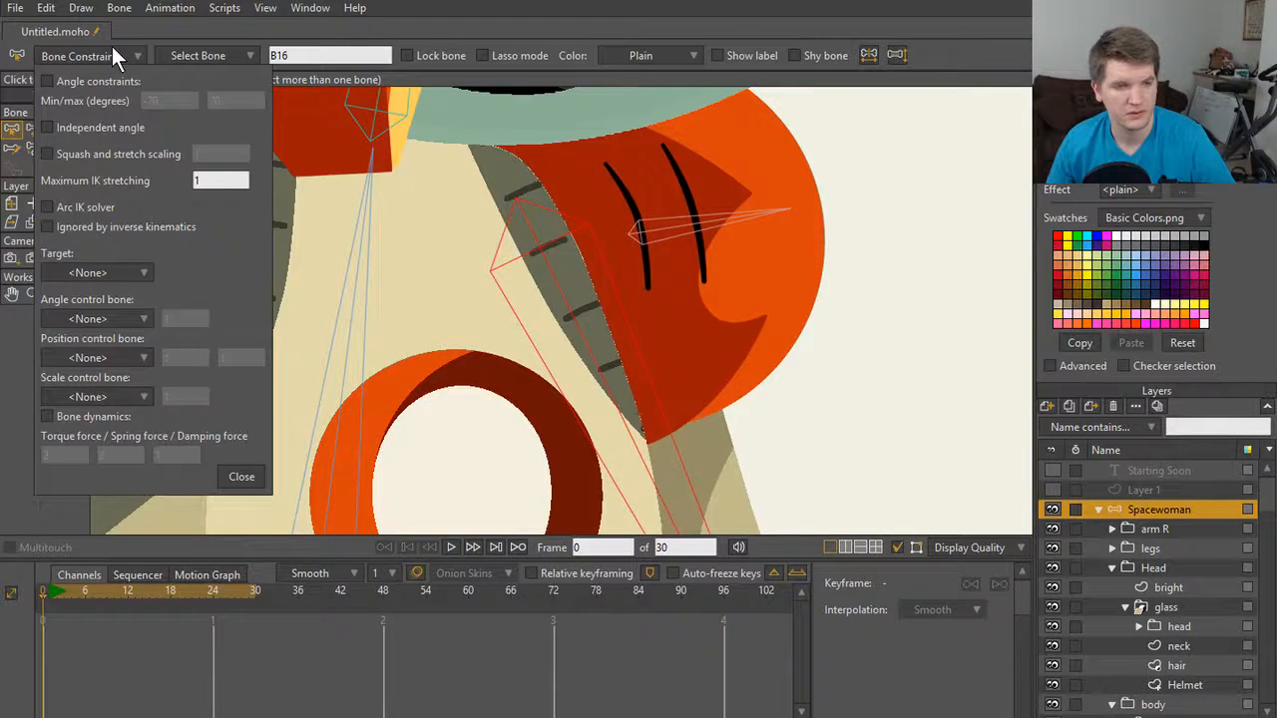
Step: Set the gun-arm shoulder pad bone's angle control value to 1 and test it by manipulating the arm
{"action": "left_click", "coordinate": [655, 225]}
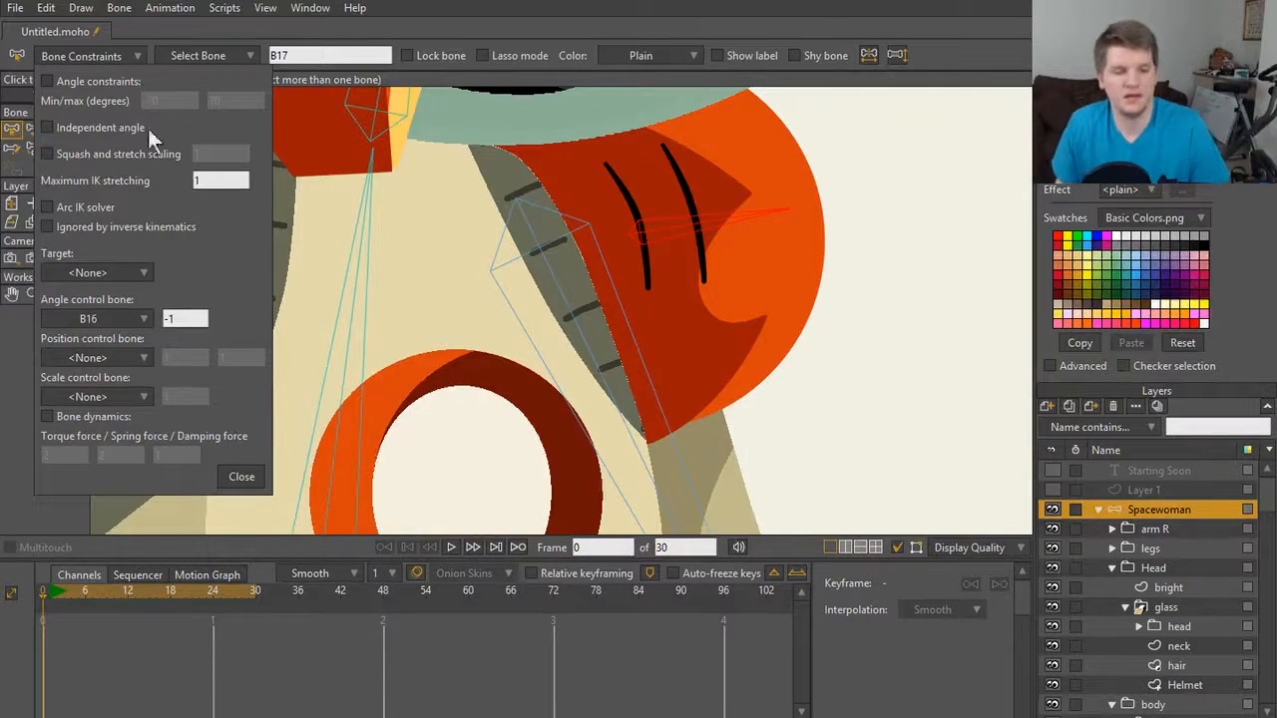
{"action": "left_click", "coordinate": [200, 318]}
{"action": "type", "text": "1"}
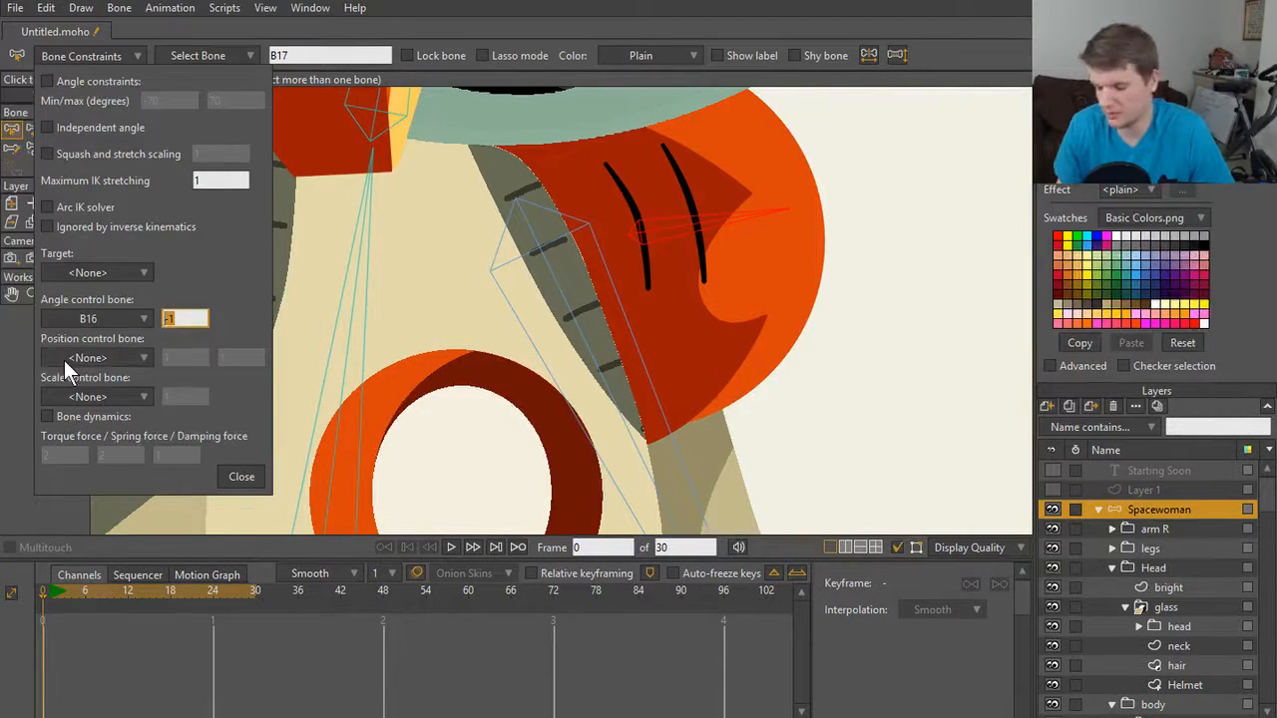
{"action": "left_click", "coordinate": [241, 476]}
{"action": "key", "text": "z"}
{"action": "left_click", "coordinate": [612, 398]}
{"action": "left_click_drag", "start_coordinate": [613, 398], "coordinate": [682, 351]}
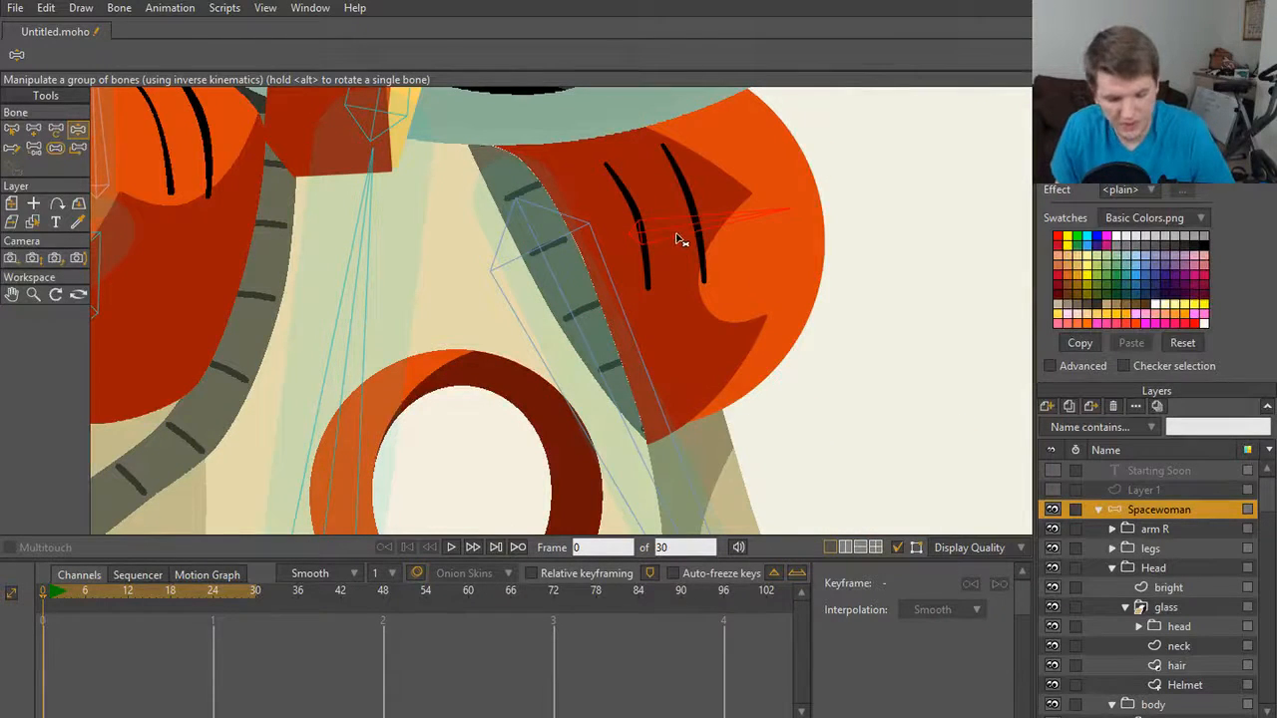
Step: Set the gun-arm shoulder pad bone's angle control value to -1
{"action": "key", "text": "b"}
{"action": "left_click", "coordinate": [115, 43]}
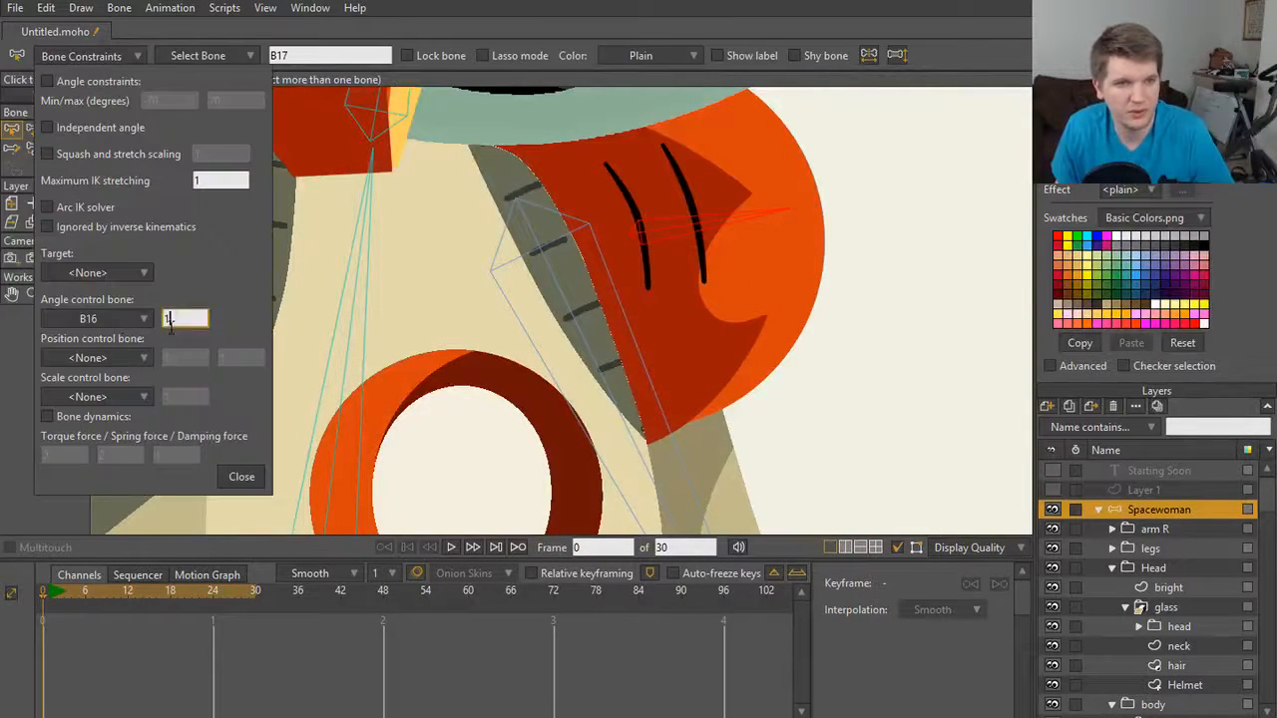
{"action": "type", "text": "-1"}
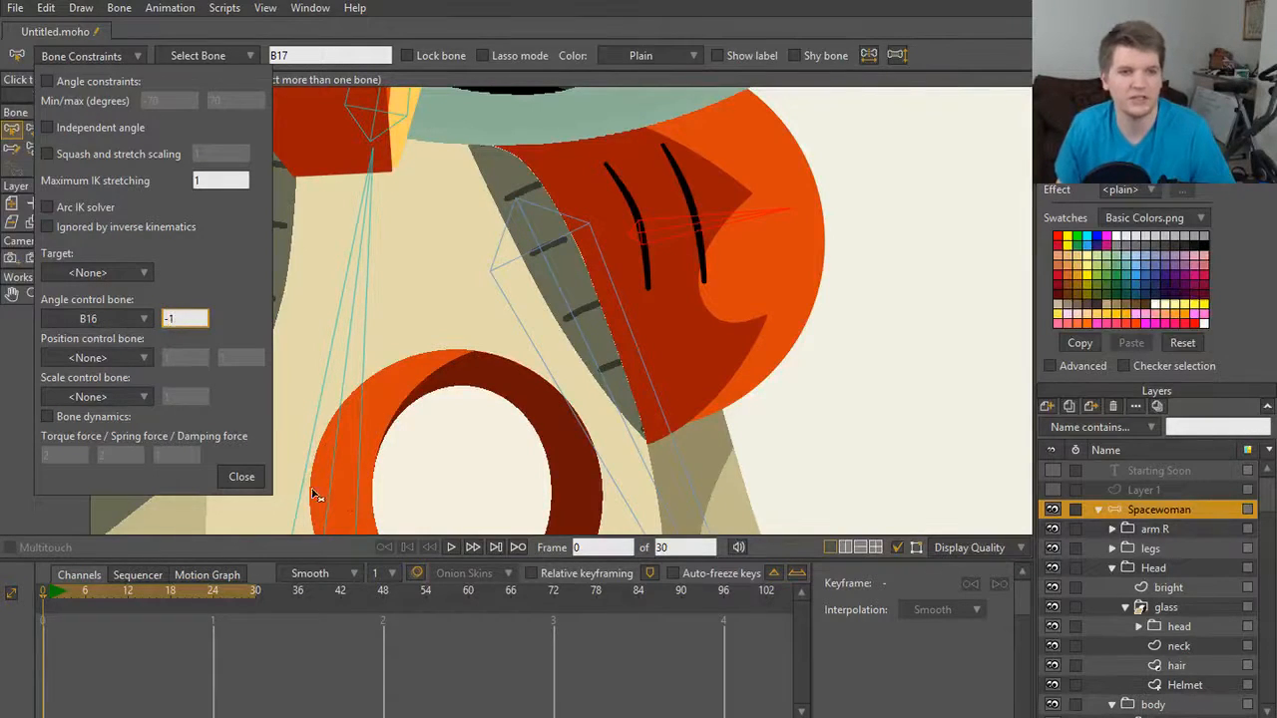
{"action": "left_click", "coordinate": [242, 476]}
Step: Inspect the angle control constraint of the lettered shoulder pad's bone and identify the upper-arm bone that drives it
{"action": "scroll", "coordinate": [541, 456], "scroll_direction": "down", "scroll_amount": 5}
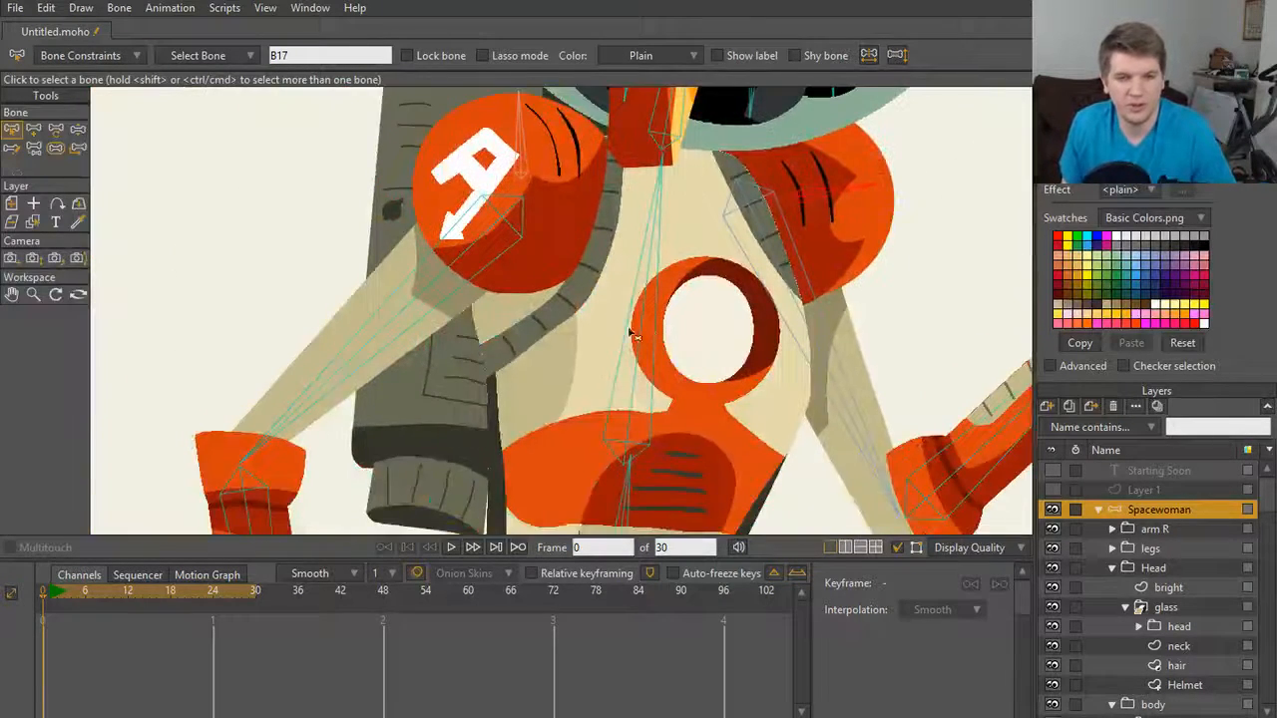
{"action": "scroll", "coordinate": [584, 348], "scroll_direction": "up", "scroll_amount": 5}
{"action": "scroll", "coordinate": [589, 344], "scroll_direction": "down", "scroll_amount": 2}
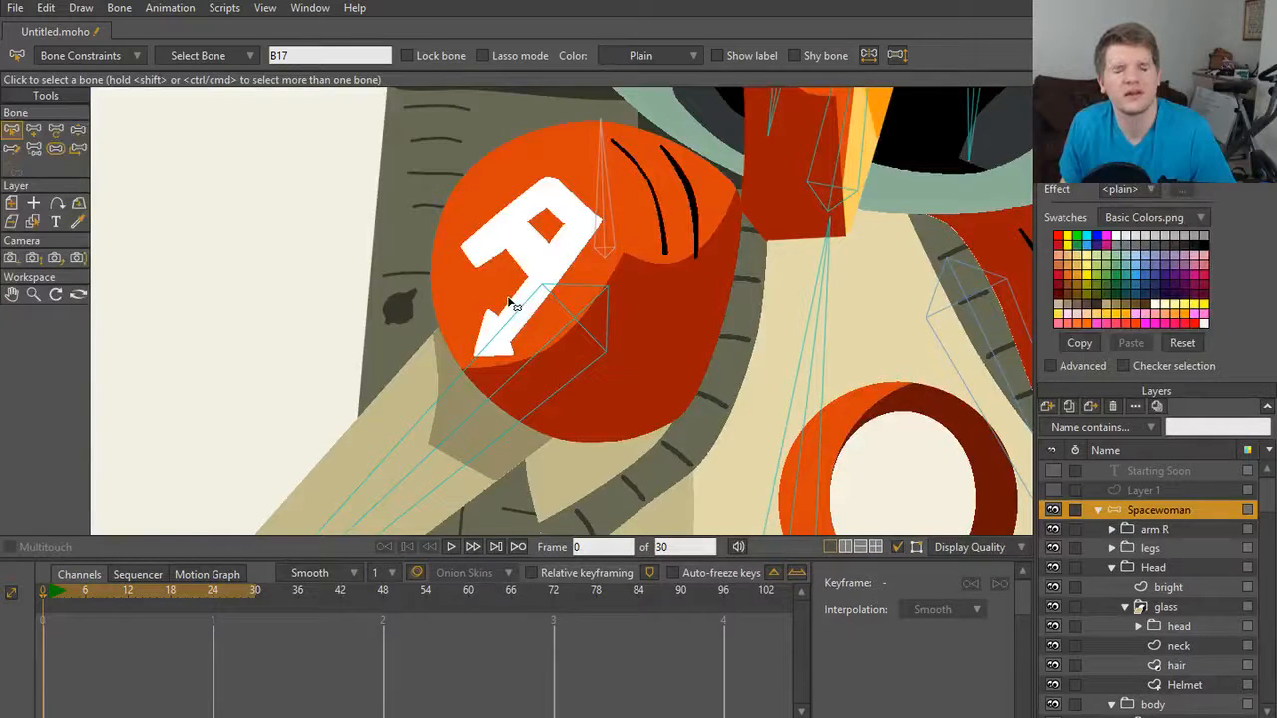
{"action": "scroll", "coordinate": [549, 325], "scroll_direction": "up", "scroll_amount": 3}
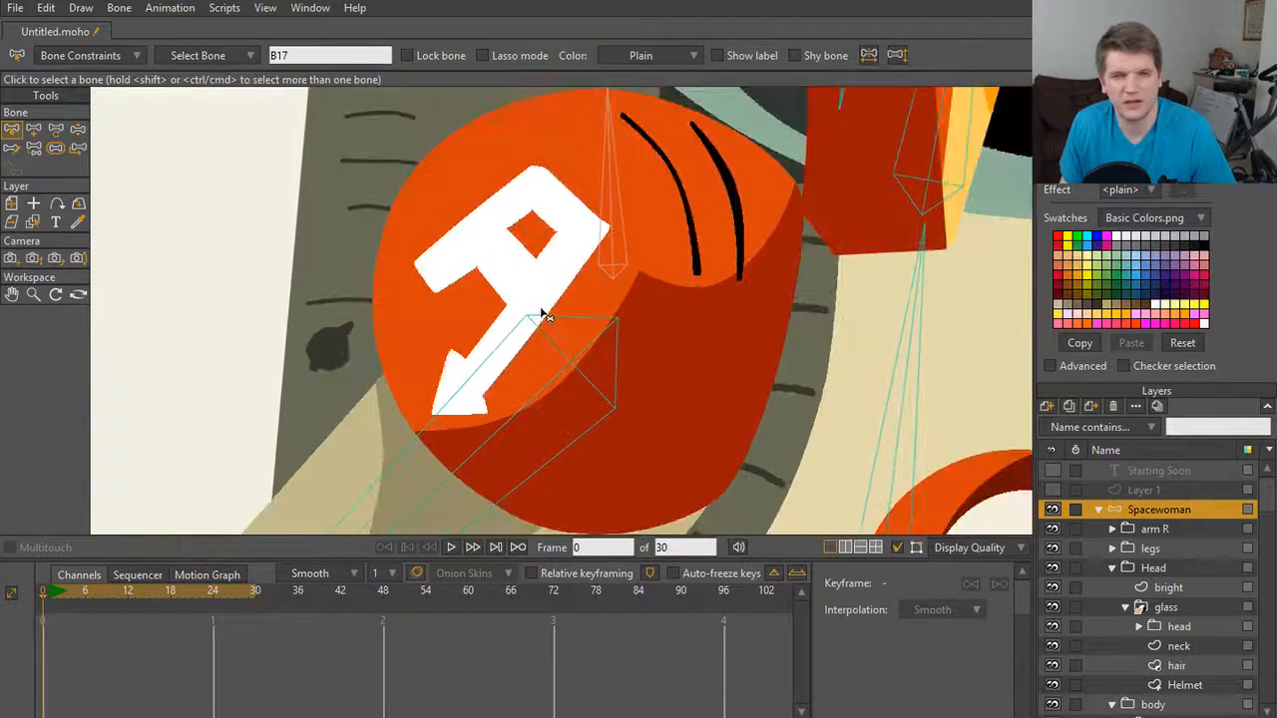
{"action": "left_click", "coordinate": [615, 225]}
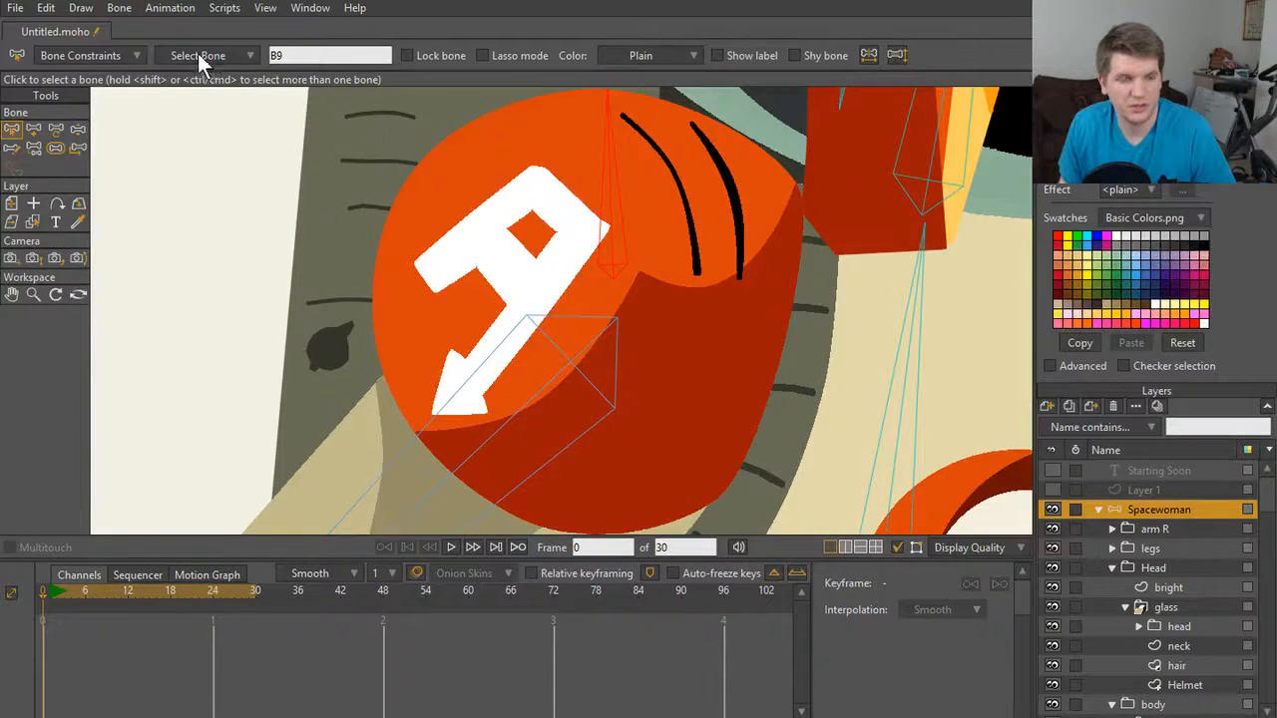
{"action": "left_click", "coordinate": [198, 54]}
{"action": "left_click", "coordinate": [137, 56]}
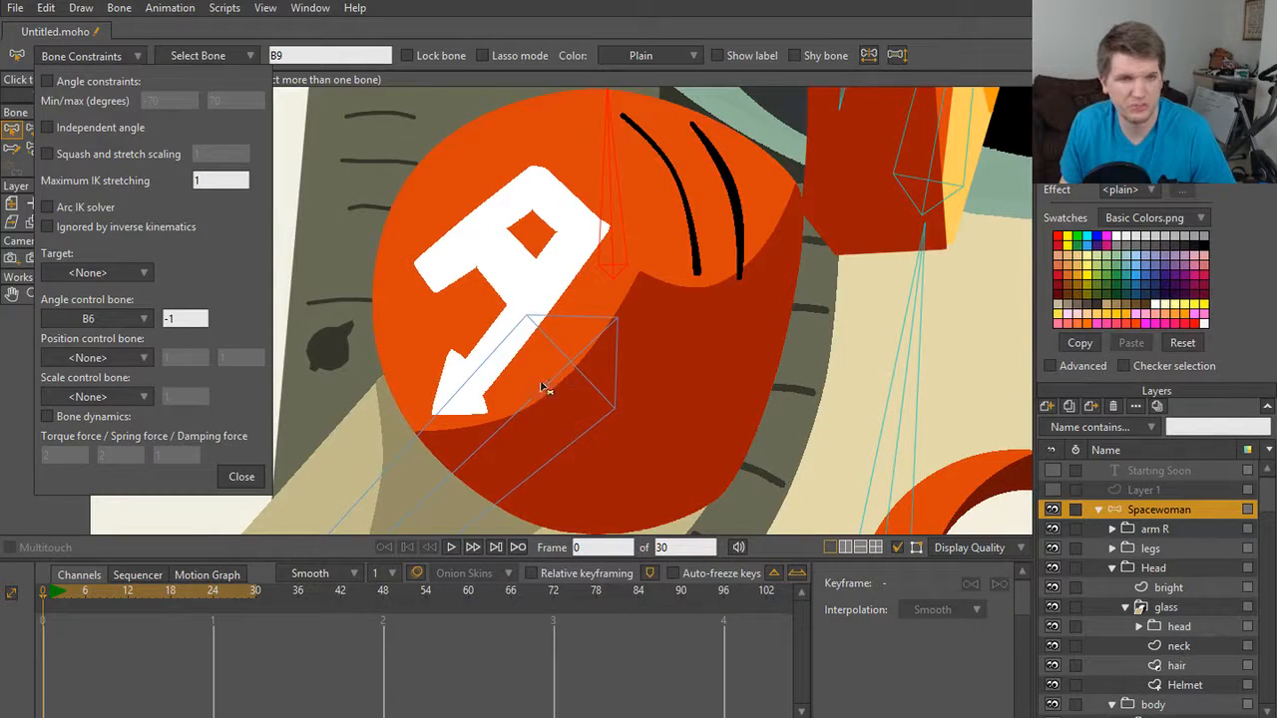
{"action": "left_click", "coordinate": [244, 478]}
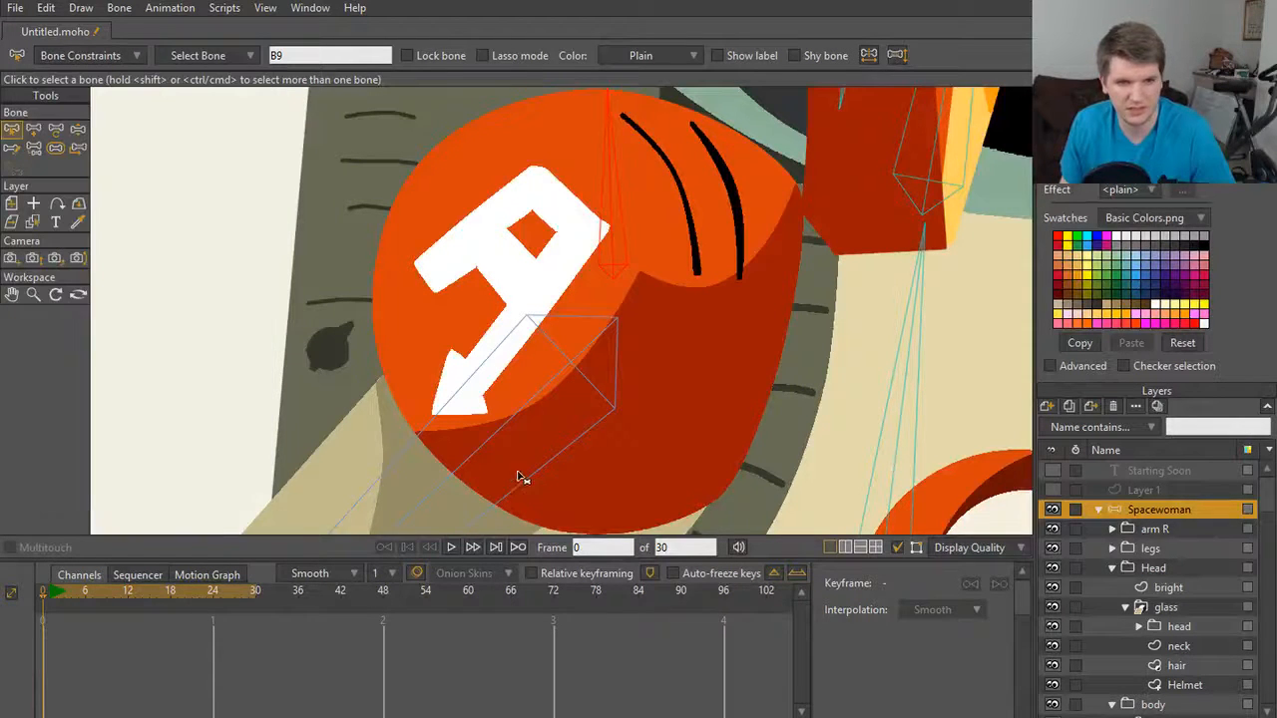
{"action": "left_click", "coordinate": [478, 456]}
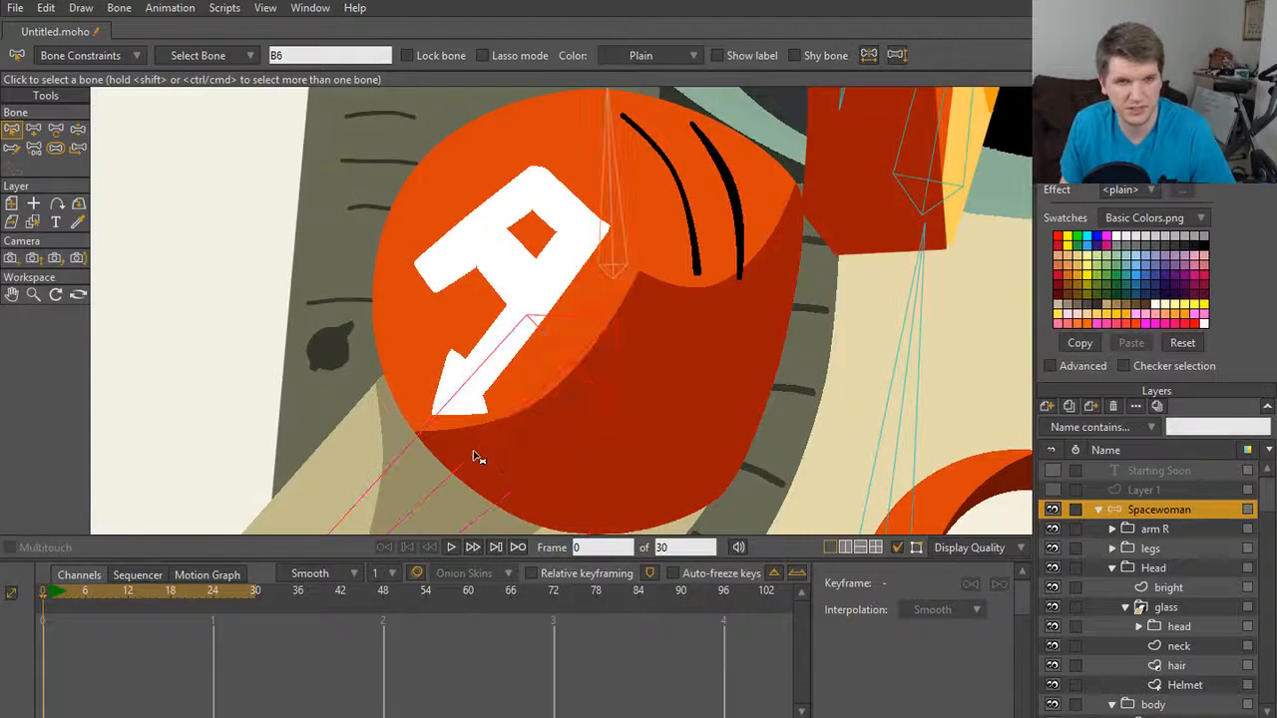
{"action": "left_click", "coordinate": [614, 219]}
{"action": "left_click", "coordinate": [614, 219]}
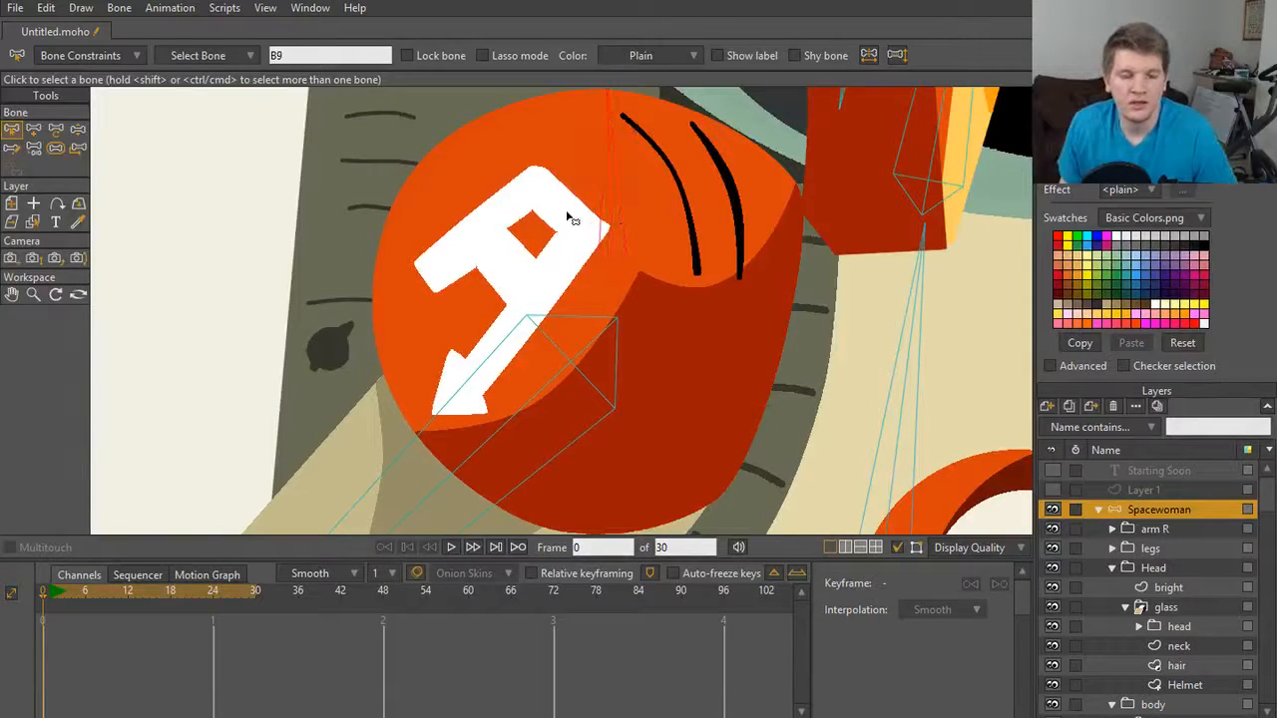
Step: Collapse the Spacewoman group and add a new bone layer above it
{"action": "left_click_drag", "start_coordinate": [408, 211], "coordinate": [679, 169]}
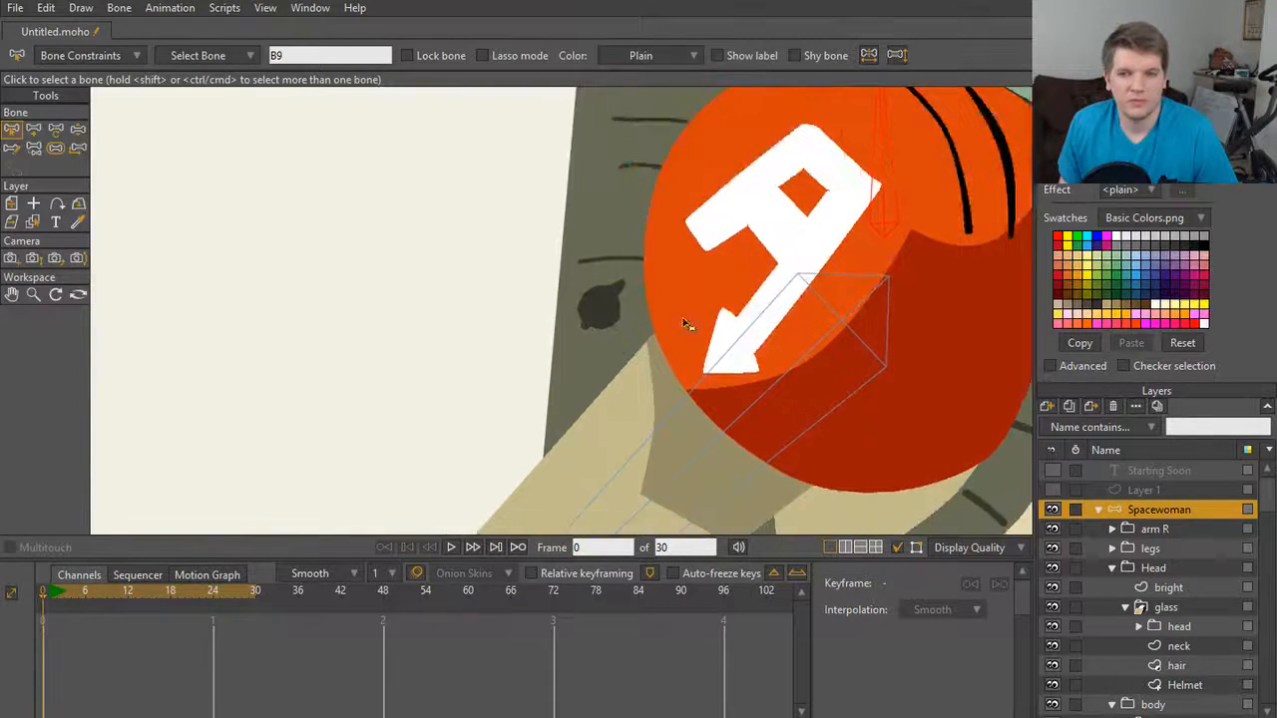
{"action": "left_click", "coordinate": [1098, 509]}
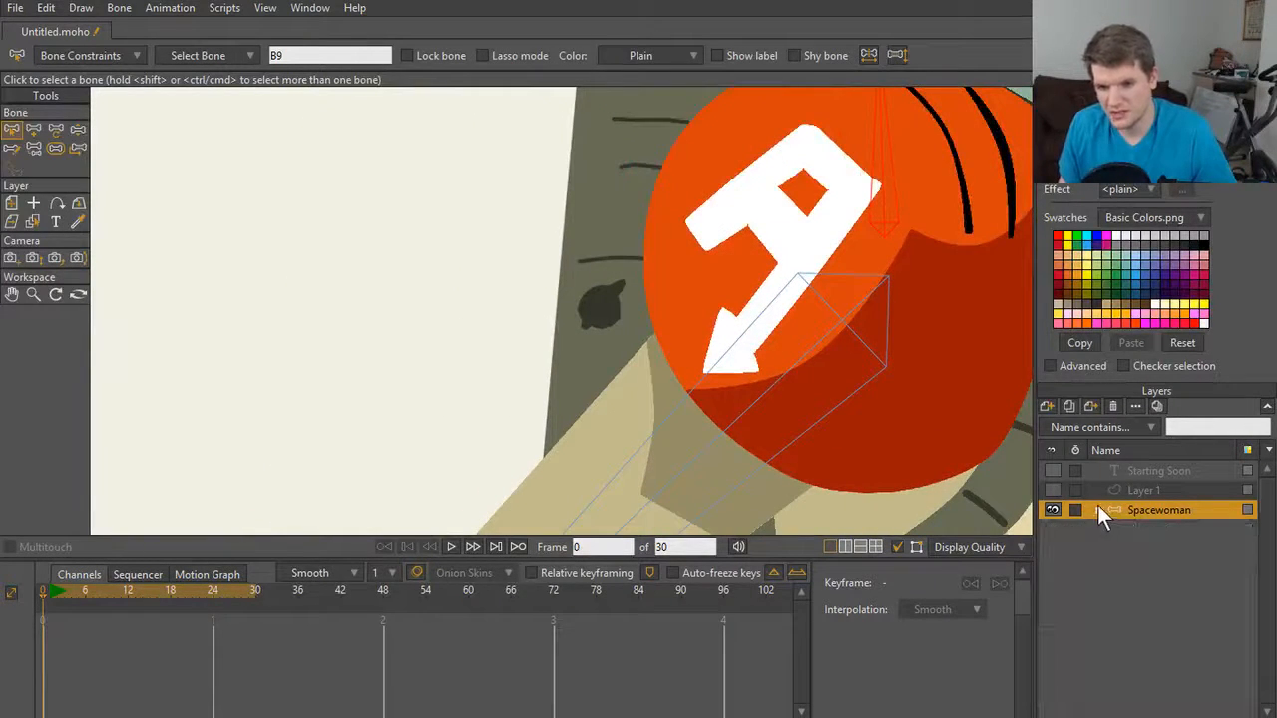
{"action": "left_click", "coordinate": [1048, 408]}
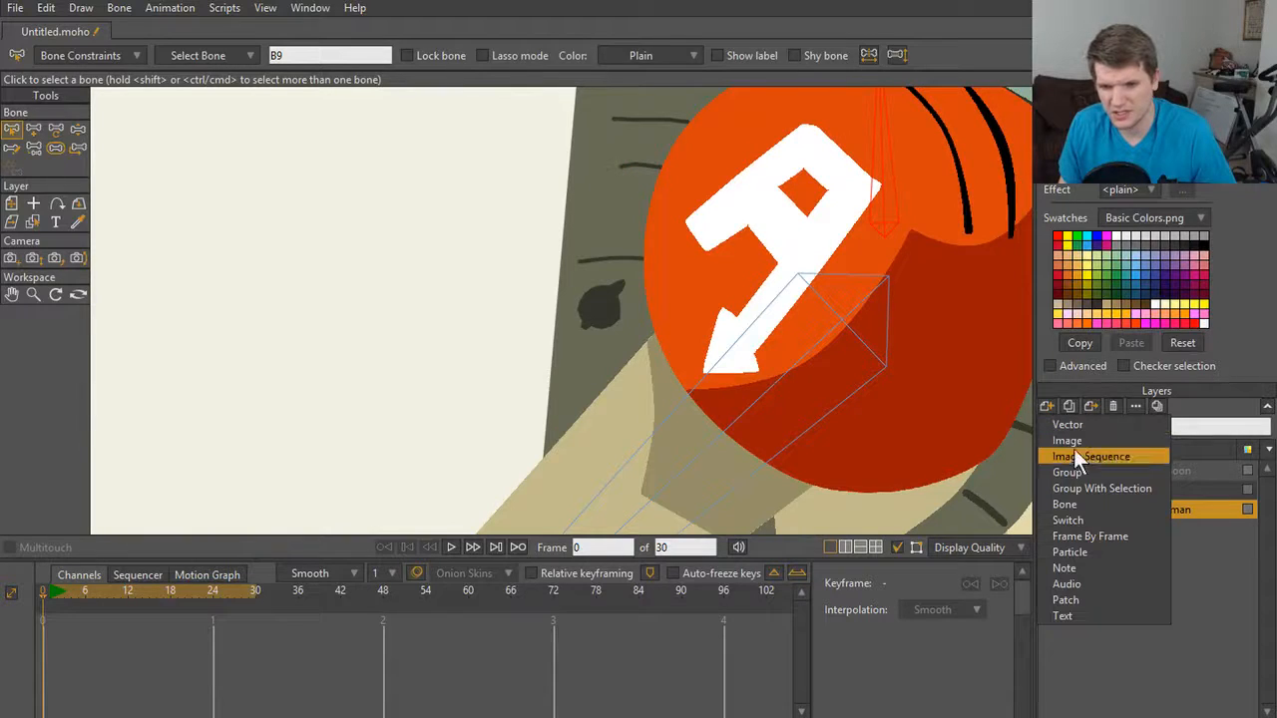
{"action": "left_click", "coordinate": [1087, 504]}
Step: Draw two separate upright bones side by side in the empty area beside the character
{"action": "scroll", "coordinate": [199, 344], "scroll_direction": "down", "scroll_amount": 5}
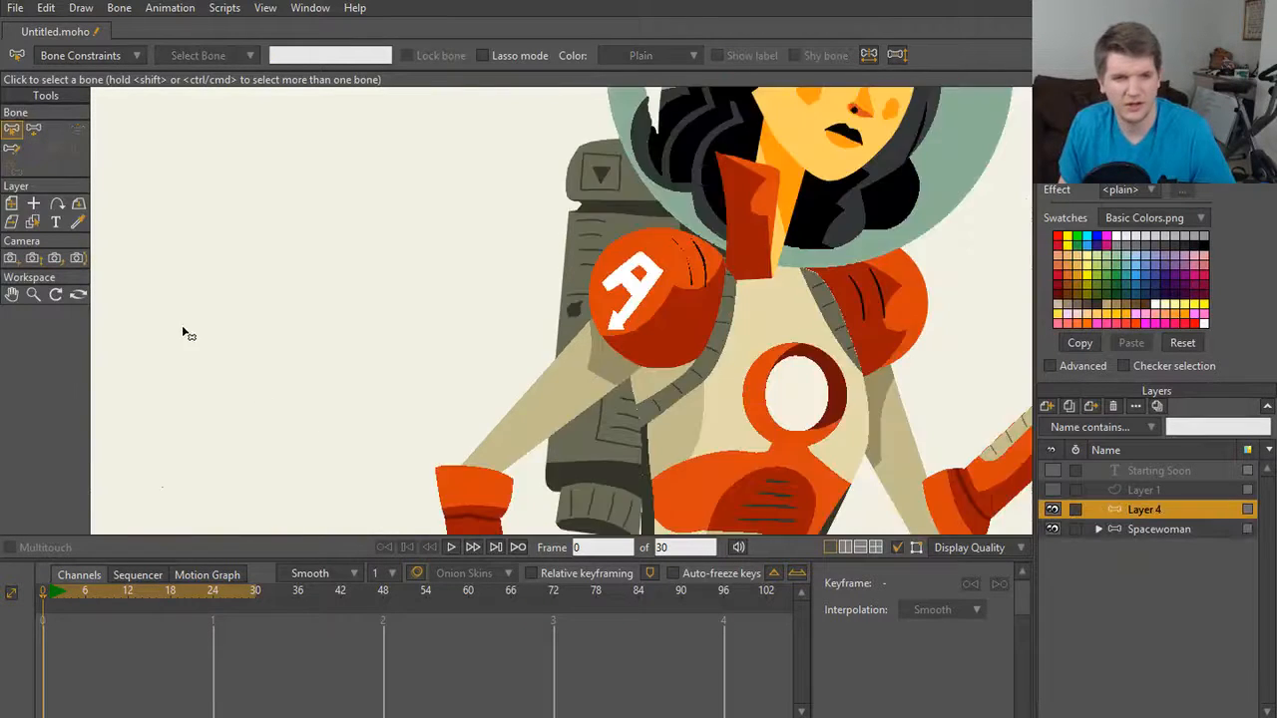
{"action": "left_click_drag", "start_coordinate": [185, 344], "coordinate": [576, 396]}
{"action": "key", "text": "a"}
{"action": "left_click_drag", "start_coordinate": [457, 348], "coordinate": [460, 133]}
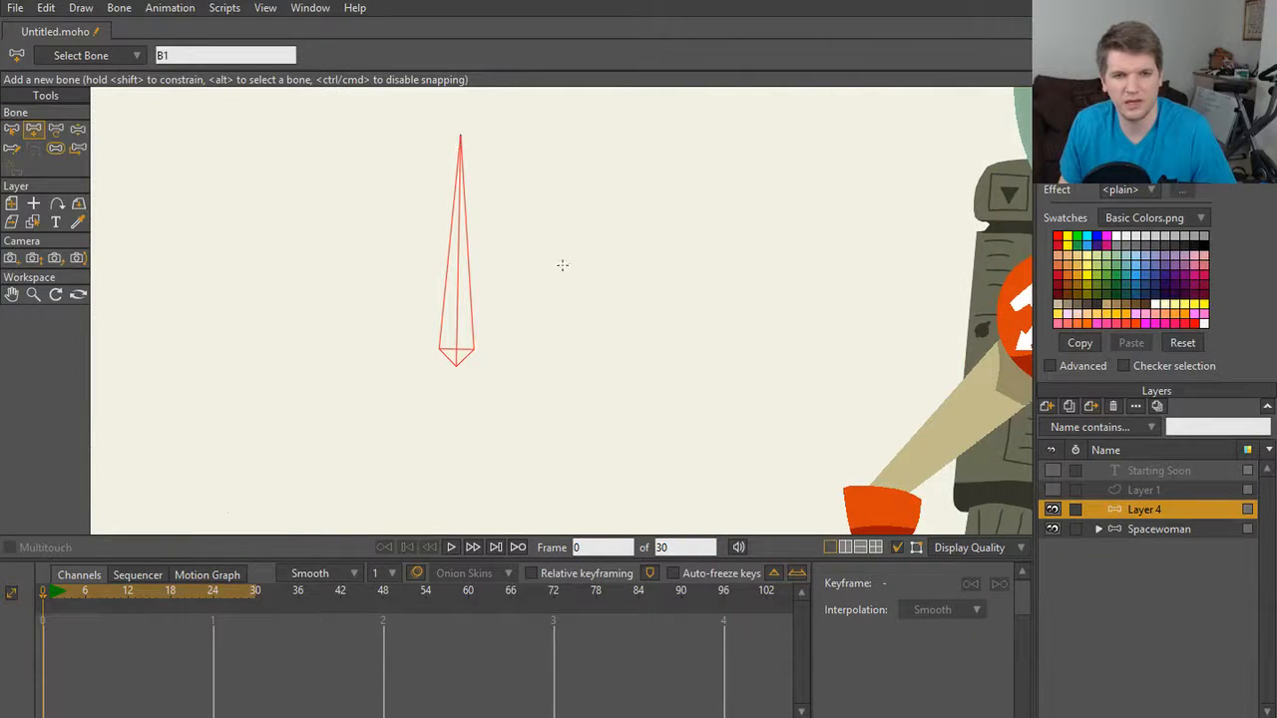
{"action": "key", "text": "b"}
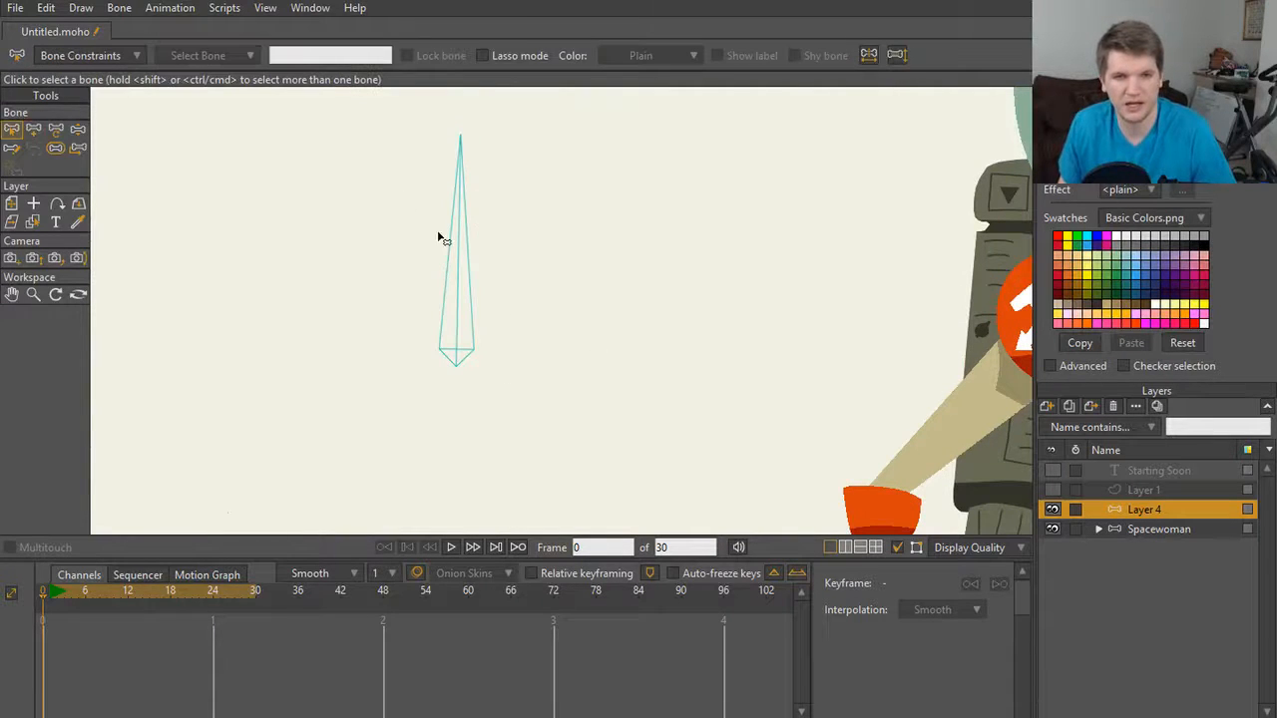
{"action": "key", "text": "a"}
{"action": "left_click_drag", "start_coordinate": [596, 351], "coordinate": [589, 128]}
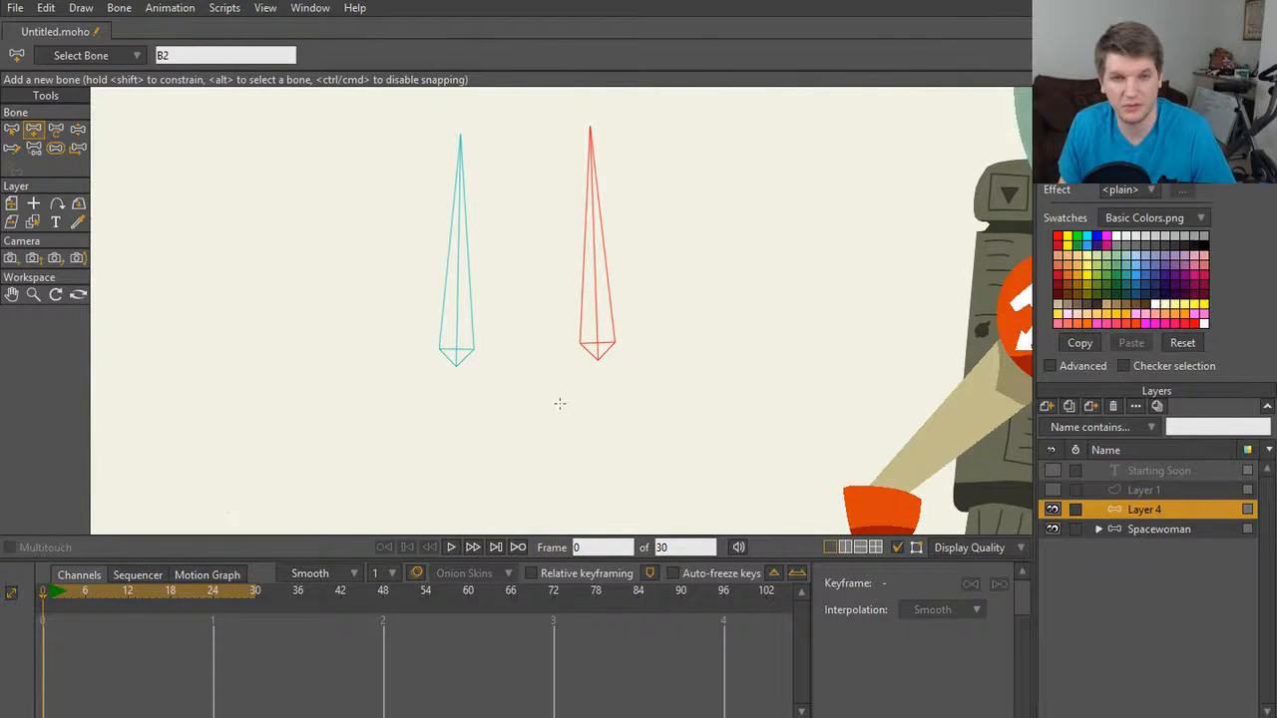
Step: Inspect the bone constraints of the second new bone, and select the first bone to identify its name
{"action": "key", "text": "b"}
{"action": "left_click", "coordinate": [599, 339]}
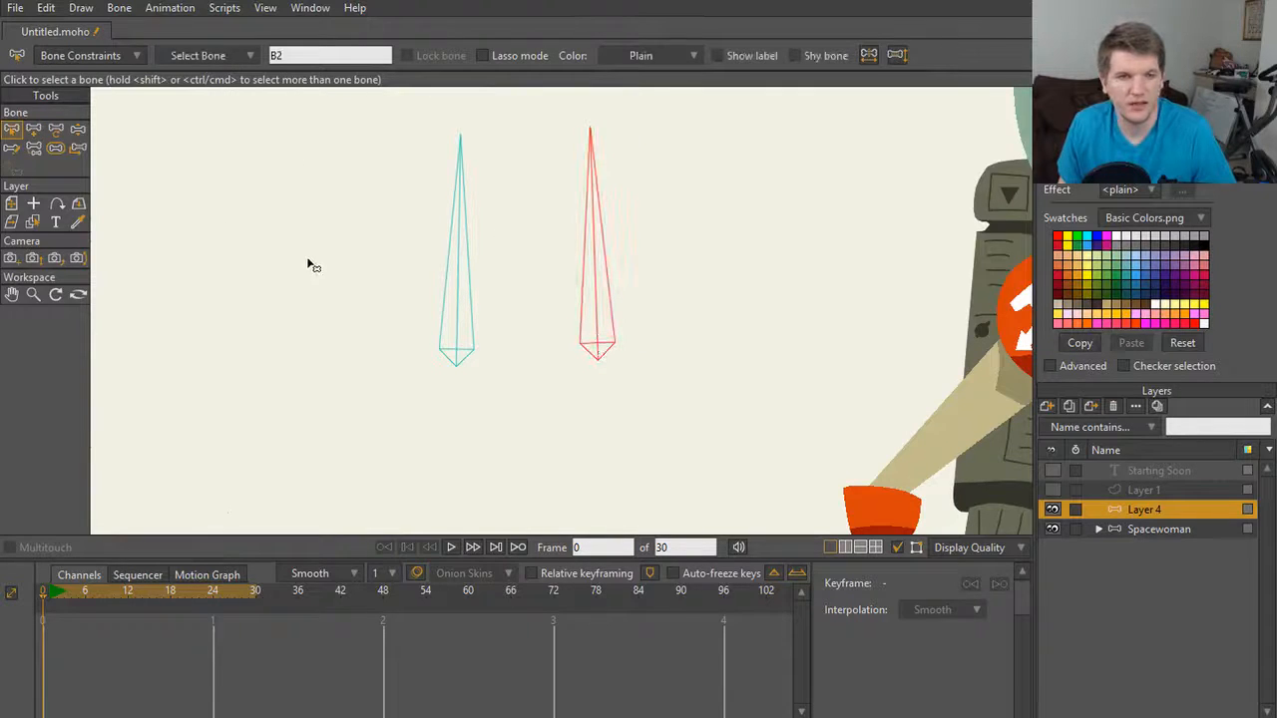
{"action": "left_click", "coordinate": [139, 56]}
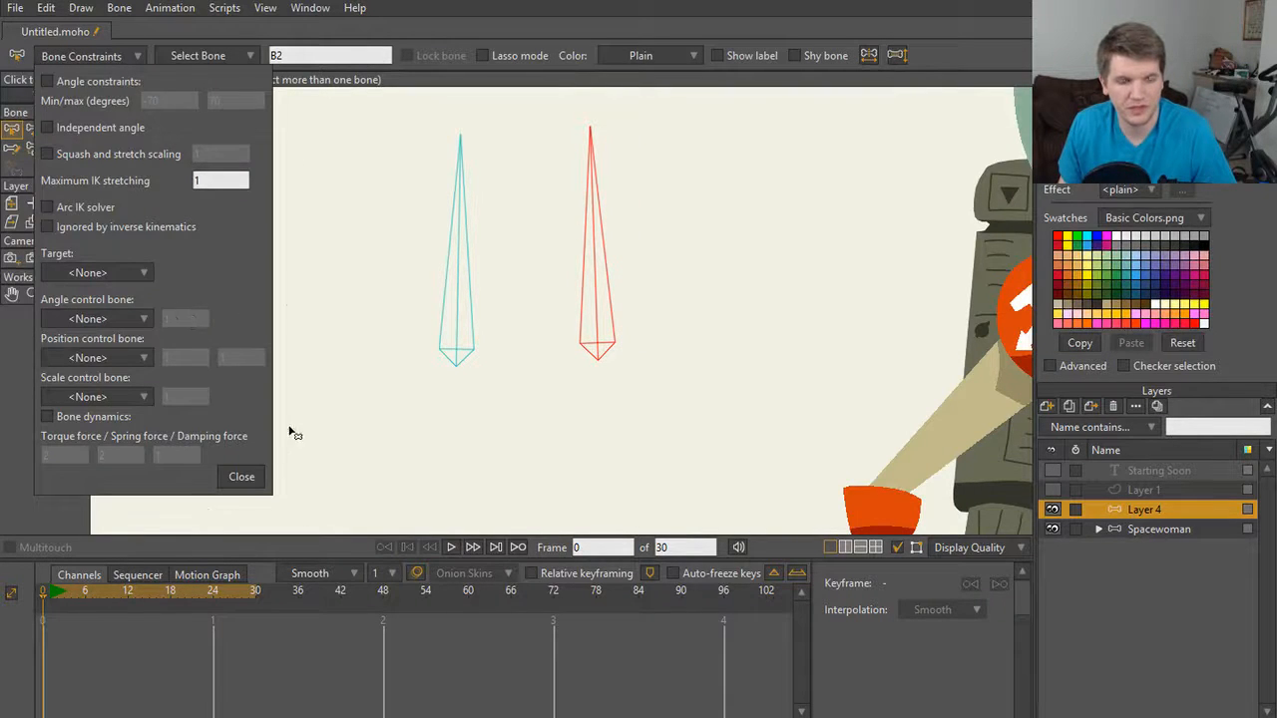
{"action": "left_click", "coordinate": [238, 481]}
{"action": "left_click", "coordinate": [461, 319]}
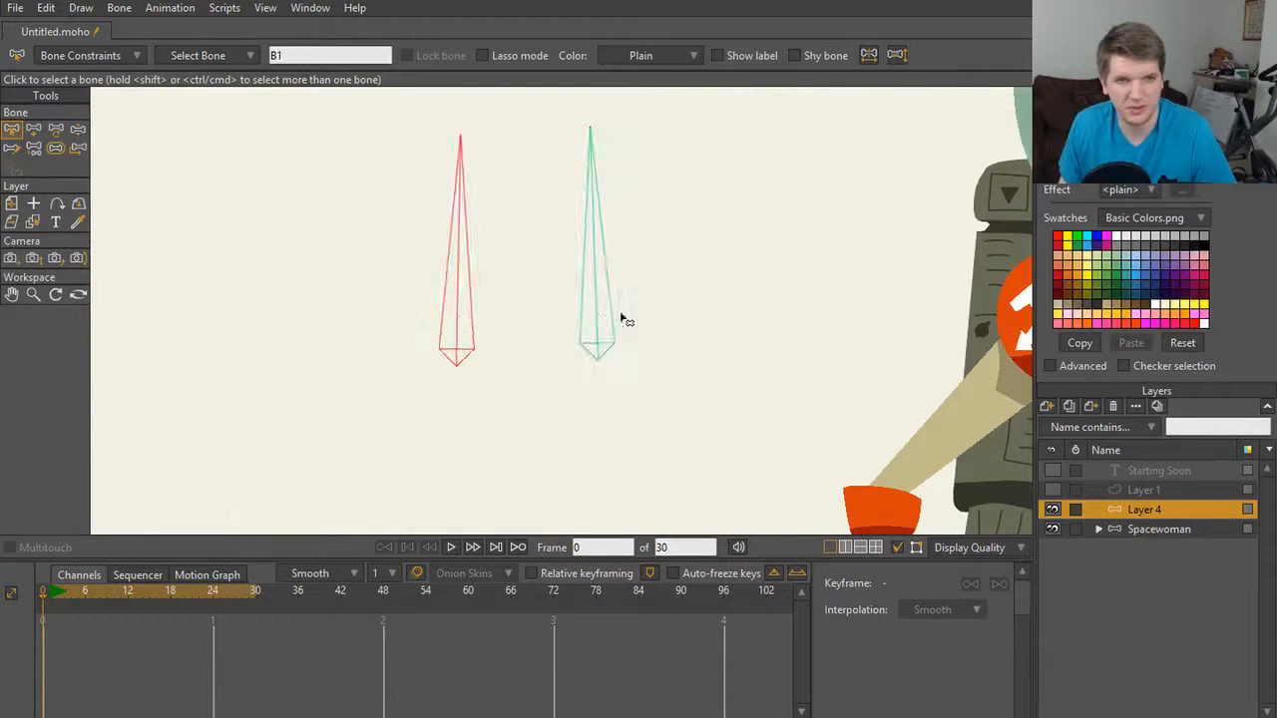
Step: Assign B1 as the angle, position and scale control bone of the second bone, B2
{"action": "key", "text": "Return"}
{"action": "left_click", "coordinate": [591, 261]}
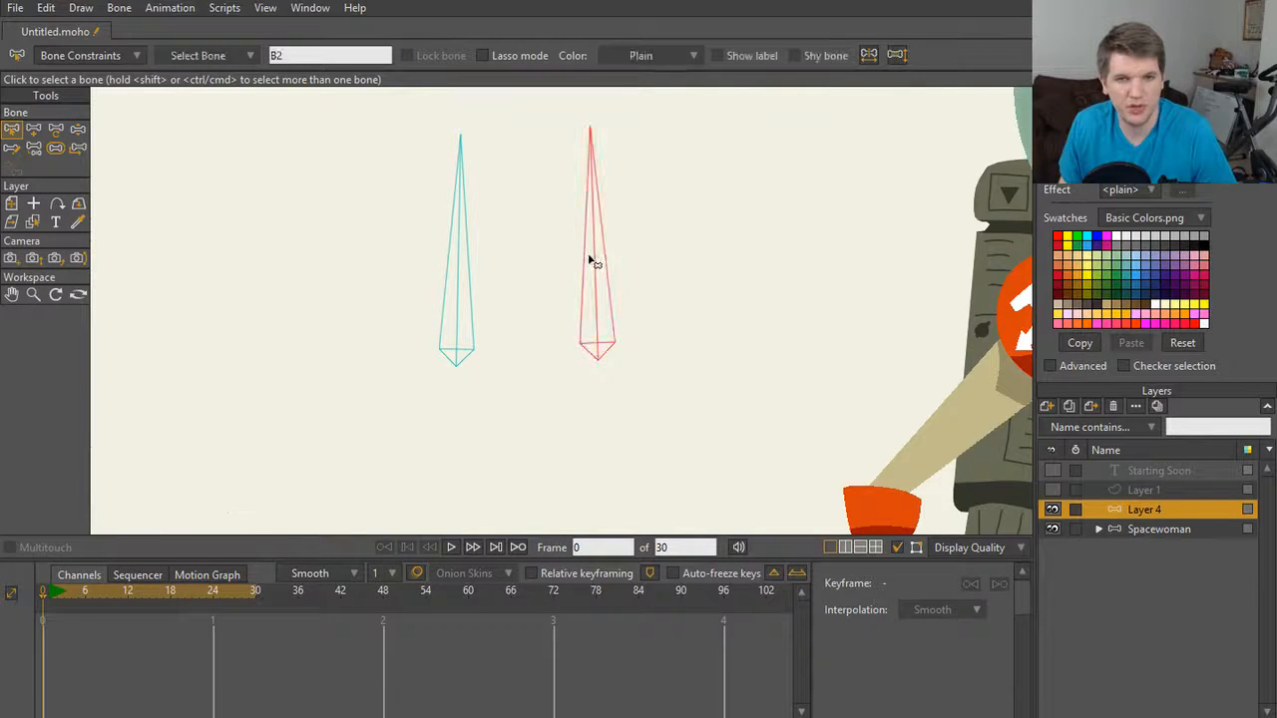
{"action": "left_click", "coordinate": [124, 54]}
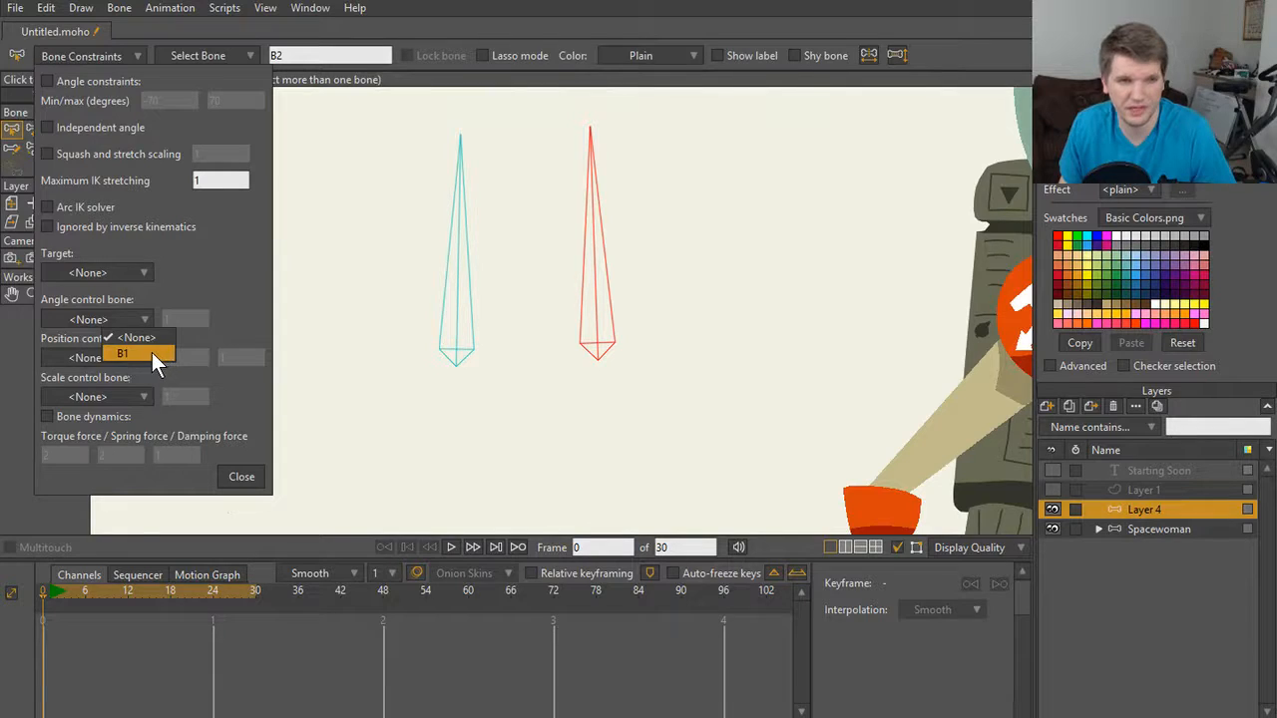
{"action": "left_click", "coordinate": [152, 352]}
{"action": "left_click", "coordinate": [137, 361]}
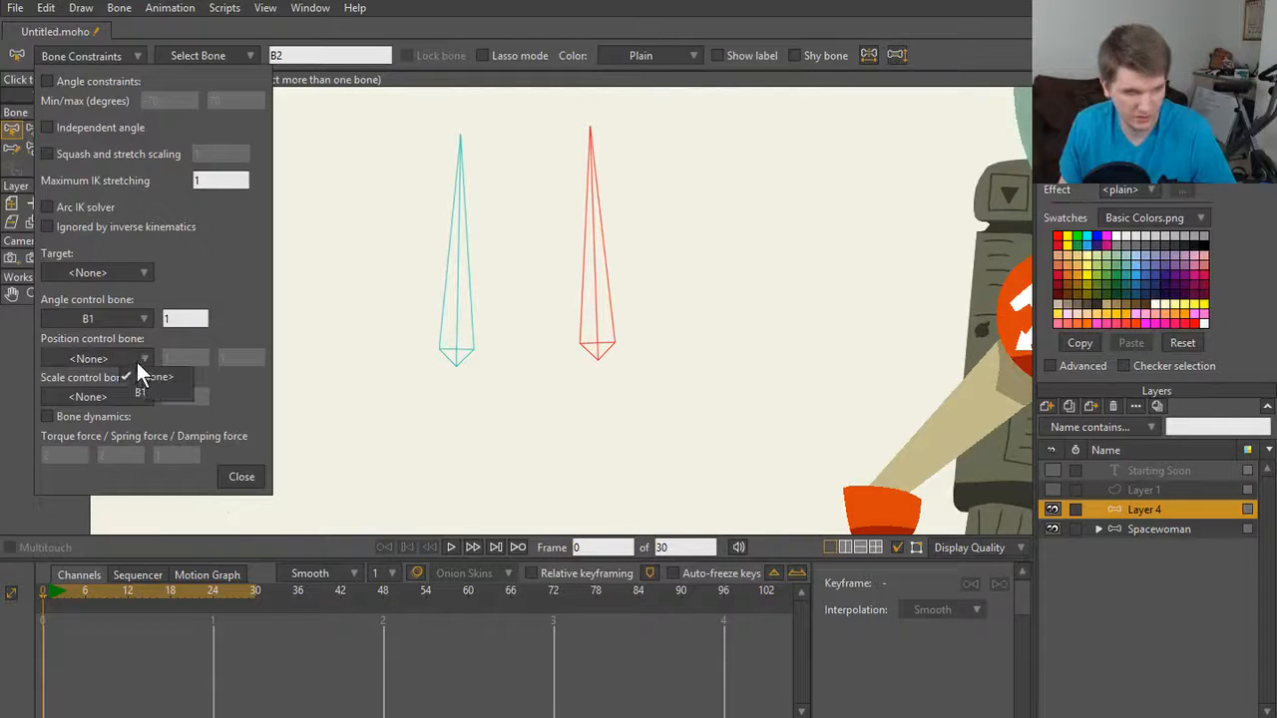
{"action": "left_click", "coordinate": [145, 391]}
{"action": "left_click", "coordinate": [138, 395]}
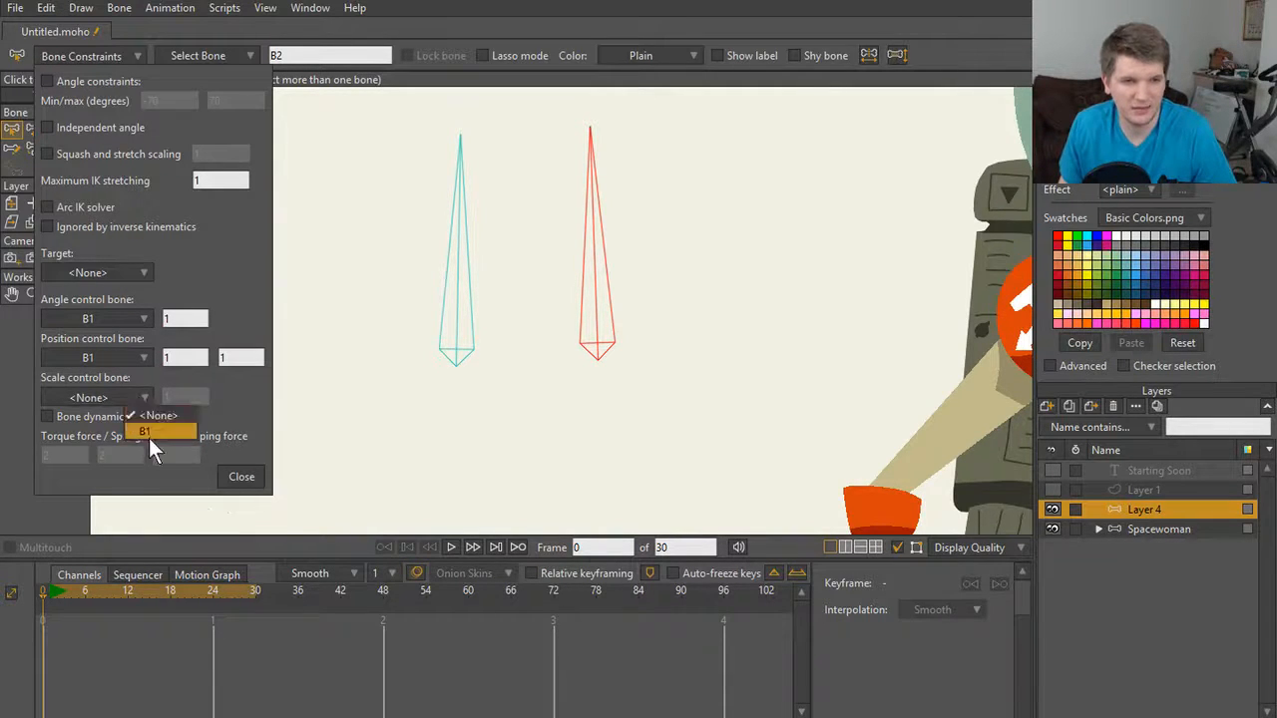
{"action": "left_click", "coordinate": [149, 437]}
{"action": "left_click", "coordinate": [241, 476]}
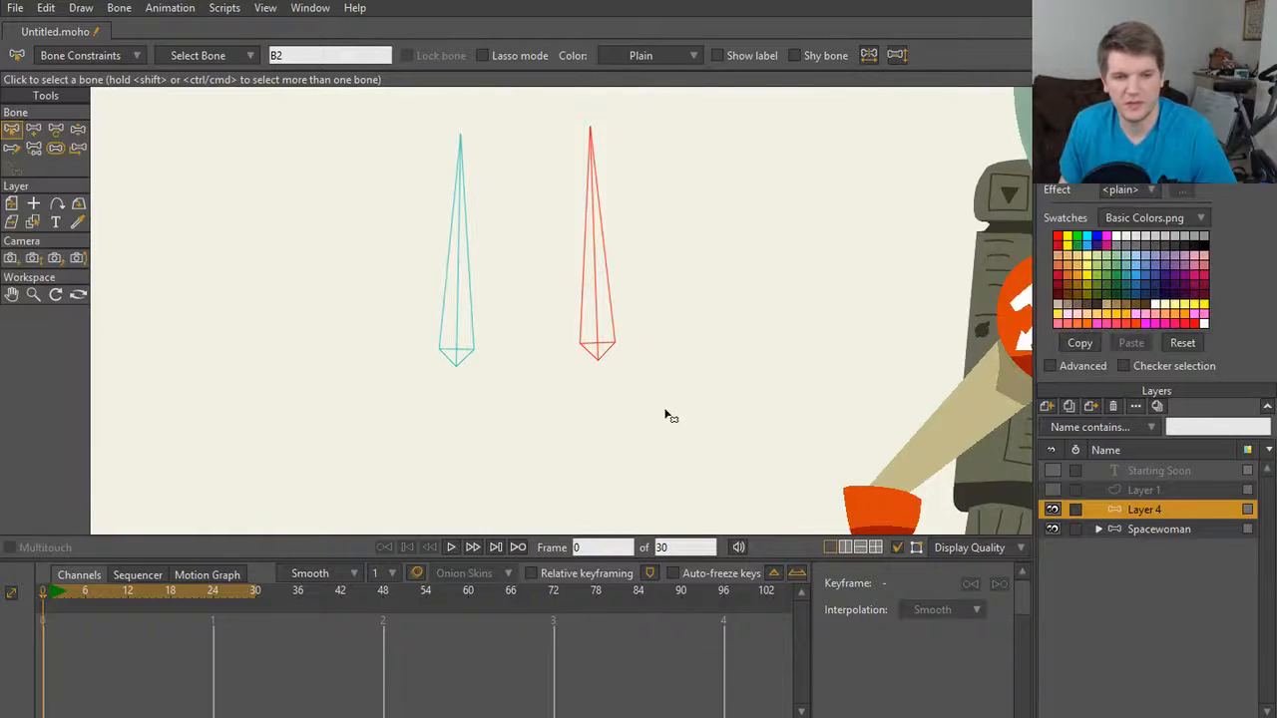
Step: Test manipulating the Spacewoman rig's arm bone for comparison, and return to the two-bone layer, Layer 4
{"action": "scroll", "coordinate": [667, 416], "scroll_direction": "down", "scroll_amount": 3}
{"action": "scroll", "coordinate": [698, 389], "scroll_direction": "up", "scroll_amount": 3}
{"action": "left_click_drag", "start_coordinate": [695, 389], "coordinate": [569, 313]}
{"action": "key", "text": "z"}
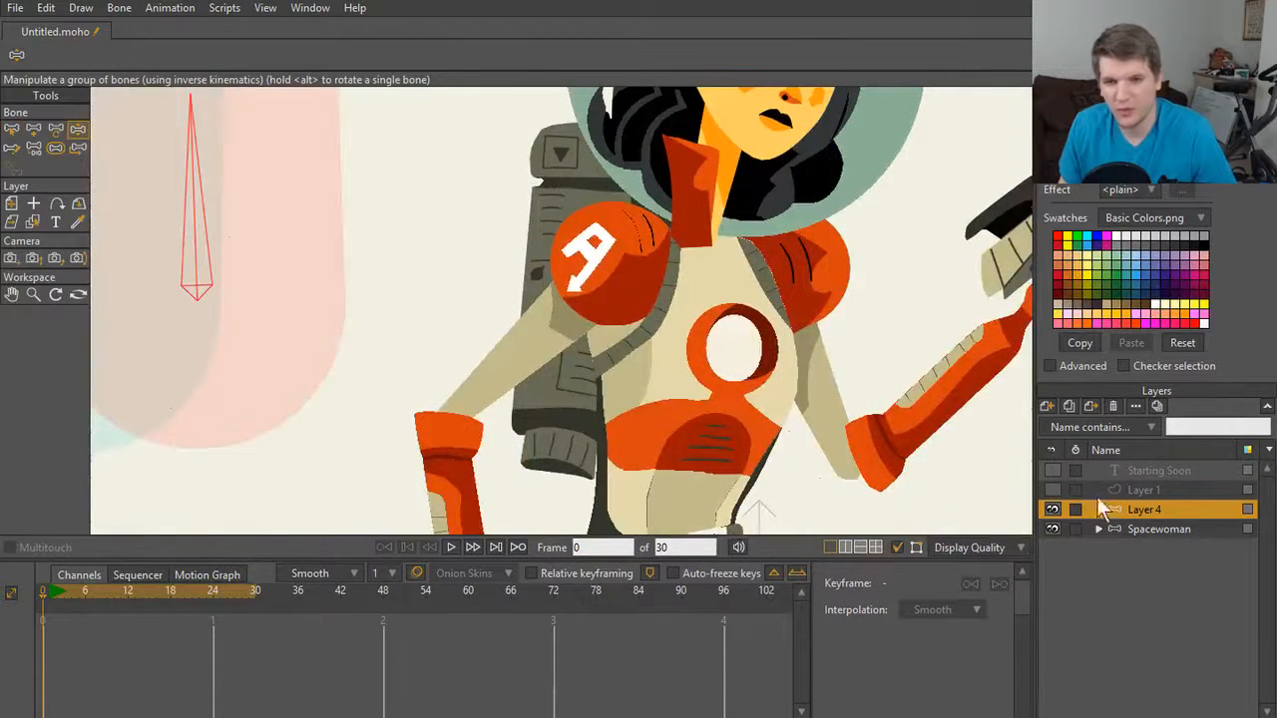
{"action": "left_click", "coordinate": [1138, 526]}
{"action": "mouse_move", "coordinate": [821, 365]}
{"action": "left_mouse_down"}
{"action": "mouse_move", "coordinate": [835, 370]}
{"action": "mouse_move", "coordinate": [814, 381]}
{"action": "left_mouse_up"}
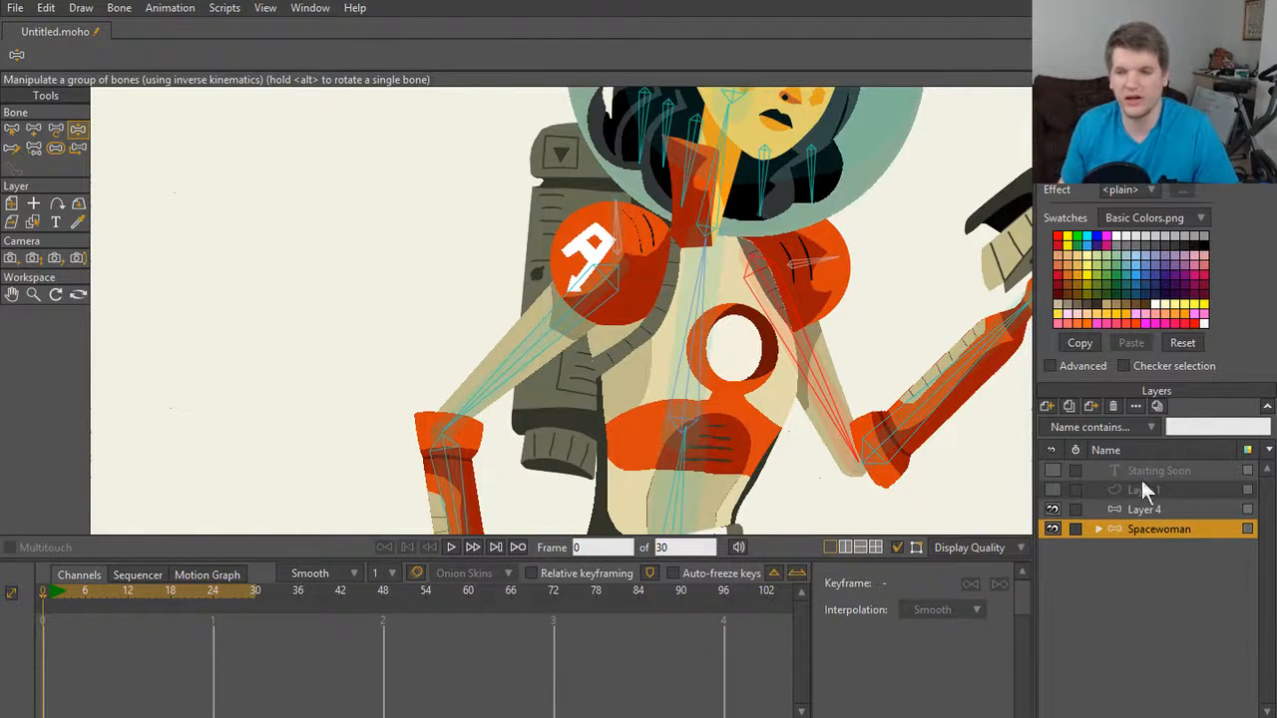
{"action": "left_click", "coordinate": [1170, 510]}
Step: Reduce the bone strength to 0 for the two bones on Layer 4
{"action": "scroll", "coordinate": [384, 367], "scroll_direction": "down", "scroll_amount": 2}
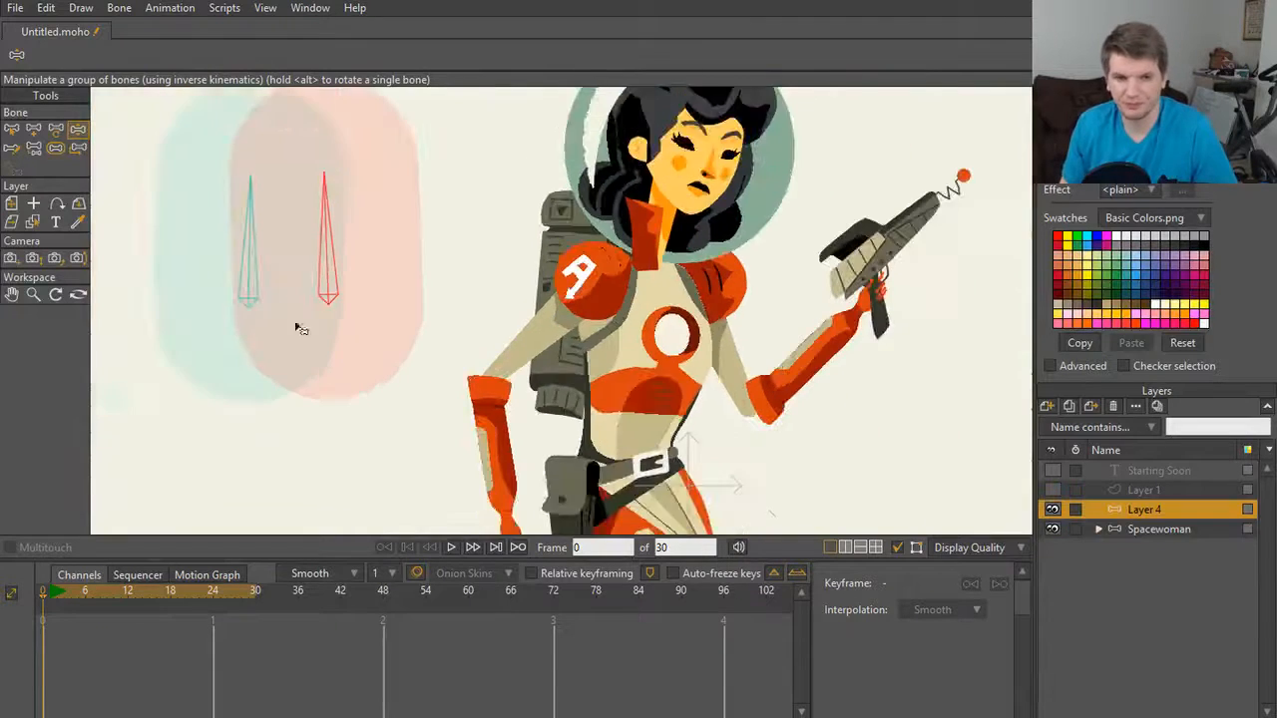
{"action": "scroll", "coordinate": [727, 331], "scroll_direction": "up", "scroll_amount": 4}
{"action": "left_click_drag", "start_coordinate": [299, 328], "coordinate": [341, 367]}
{"action": "scroll", "coordinate": [345, 369], "scroll_direction": "down", "scroll_amount": 1}
{"action": "key", "text": "s"}
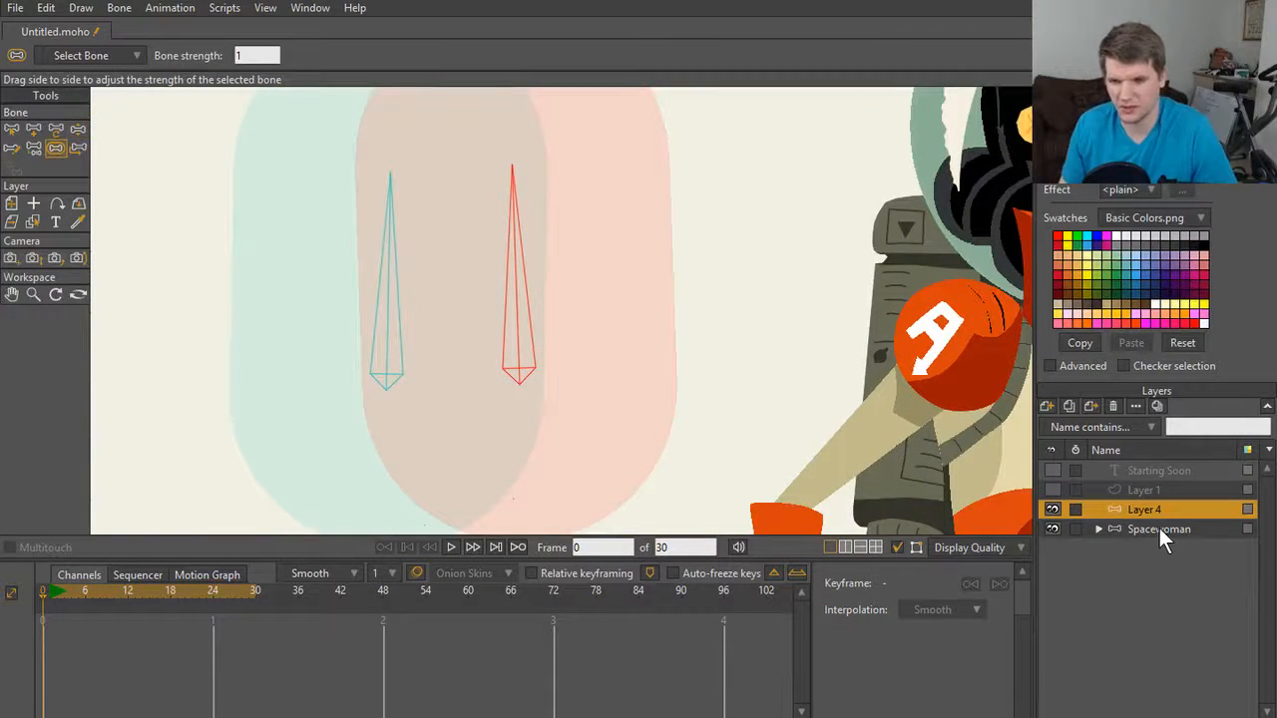
{"action": "left_click", "coordinate": [1159, 492]}
{"action": "left_click", "coordinate": [1127, 508]}
{"action": "key", "text": "s"}
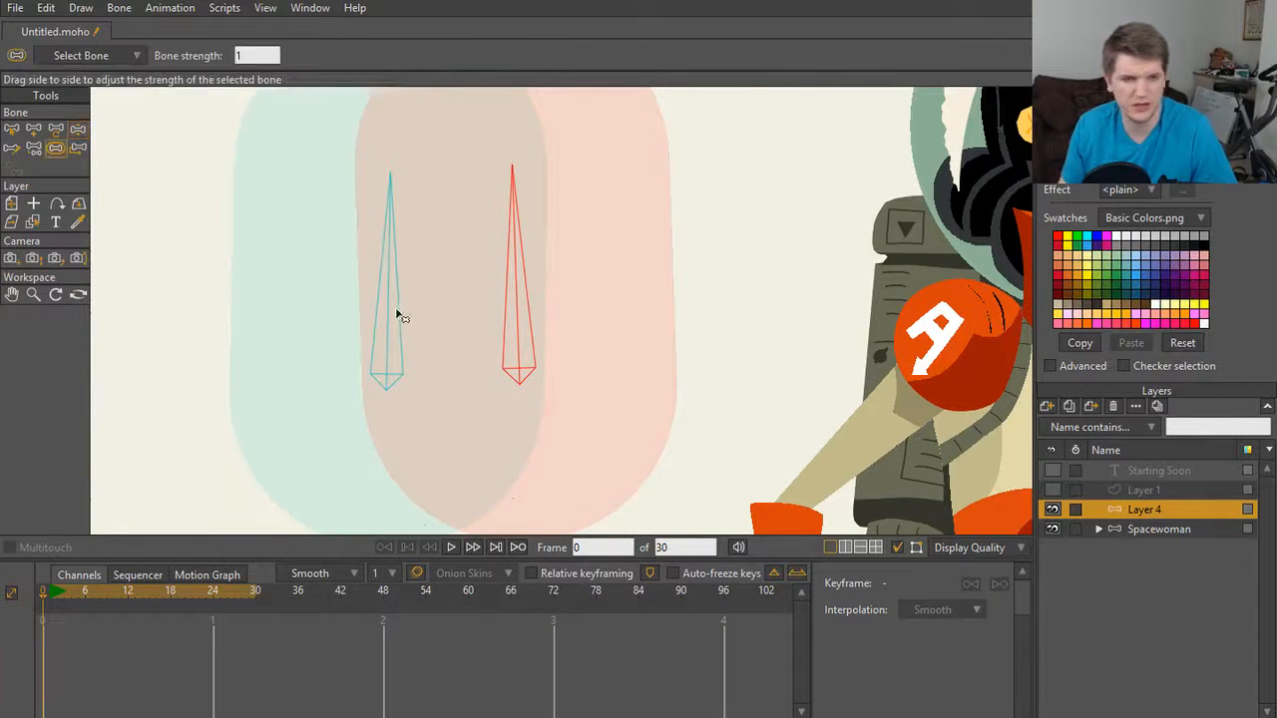
{"action": "left_click_drag", "start_coordinate": [393, 320], "coordinate": [49, 287]}
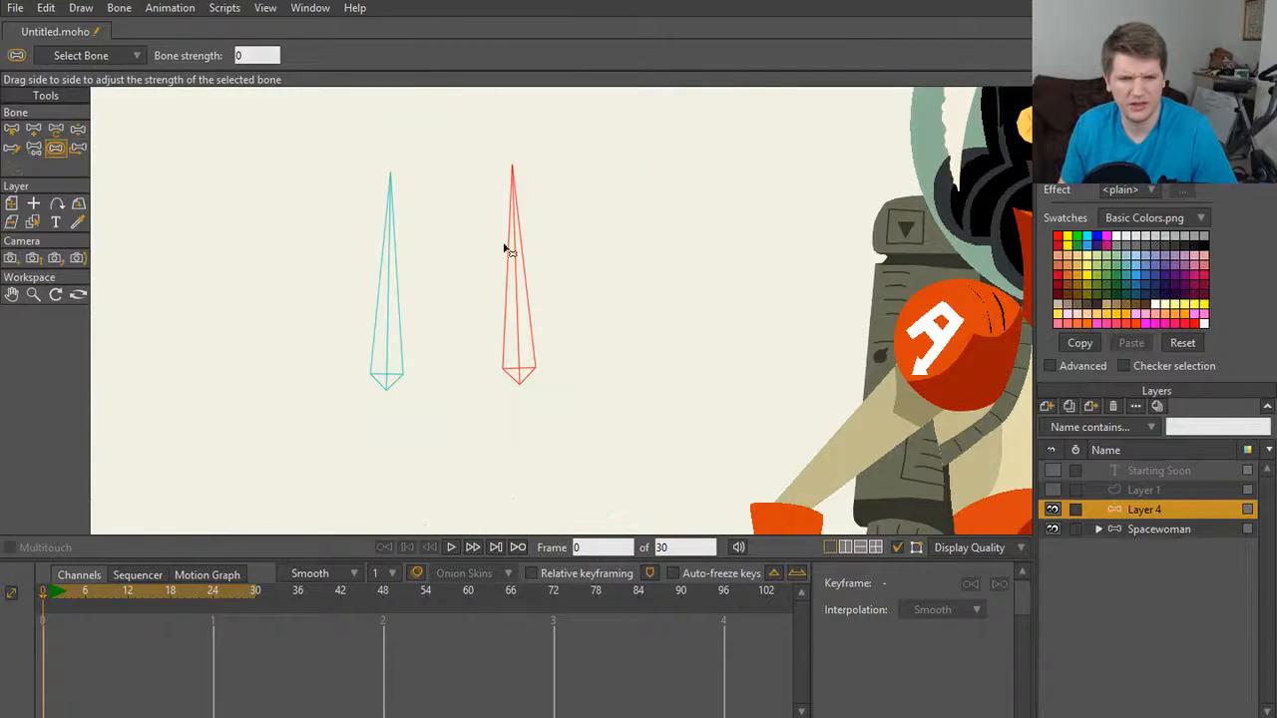
Step: Test moving the two bones at frame 1, and delete the keyframes created by the test
{"action": "key", "text": "t"}
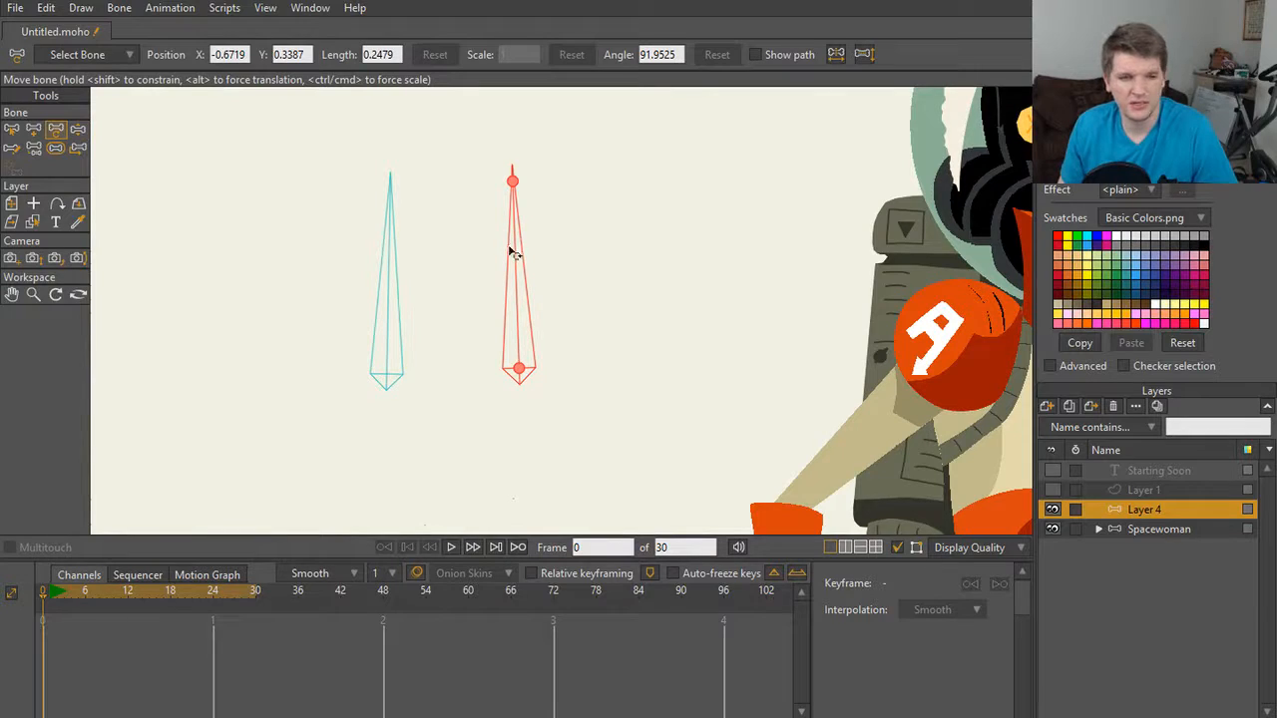
{"action": "left_click", "coordinate": [47, 594]}
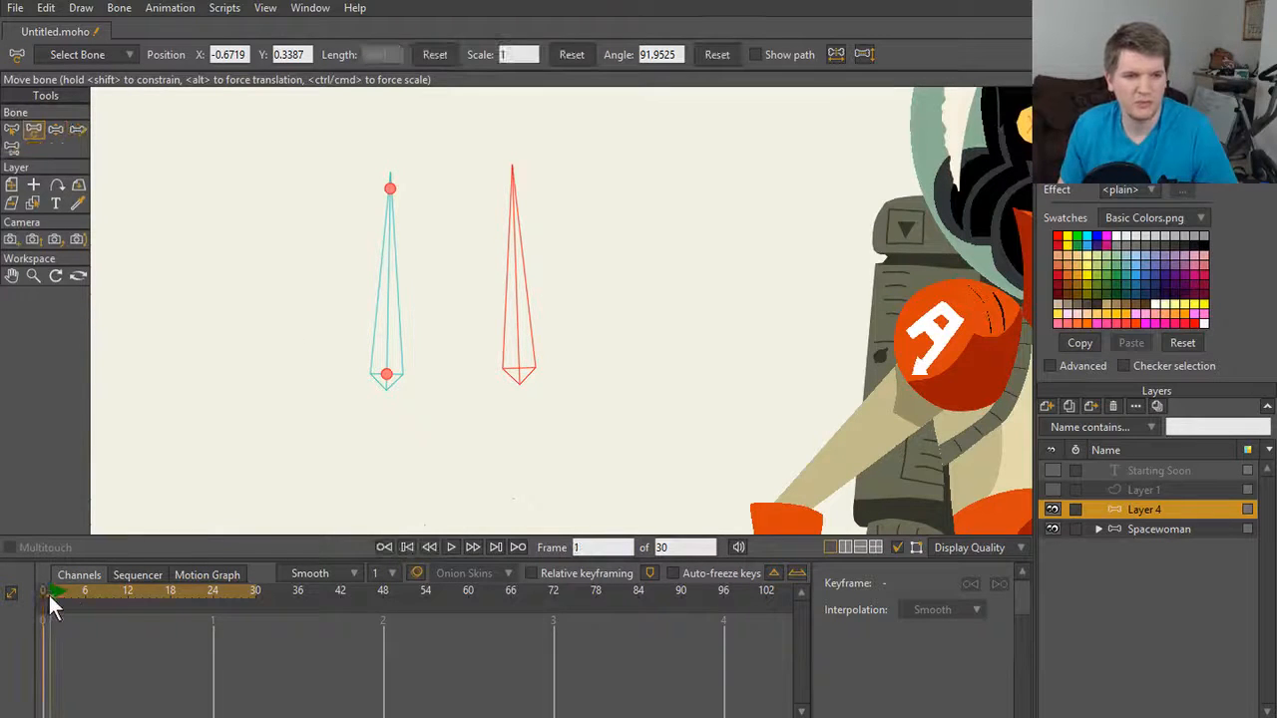
{"action": "left_click", "coordinate": [516, 238]}
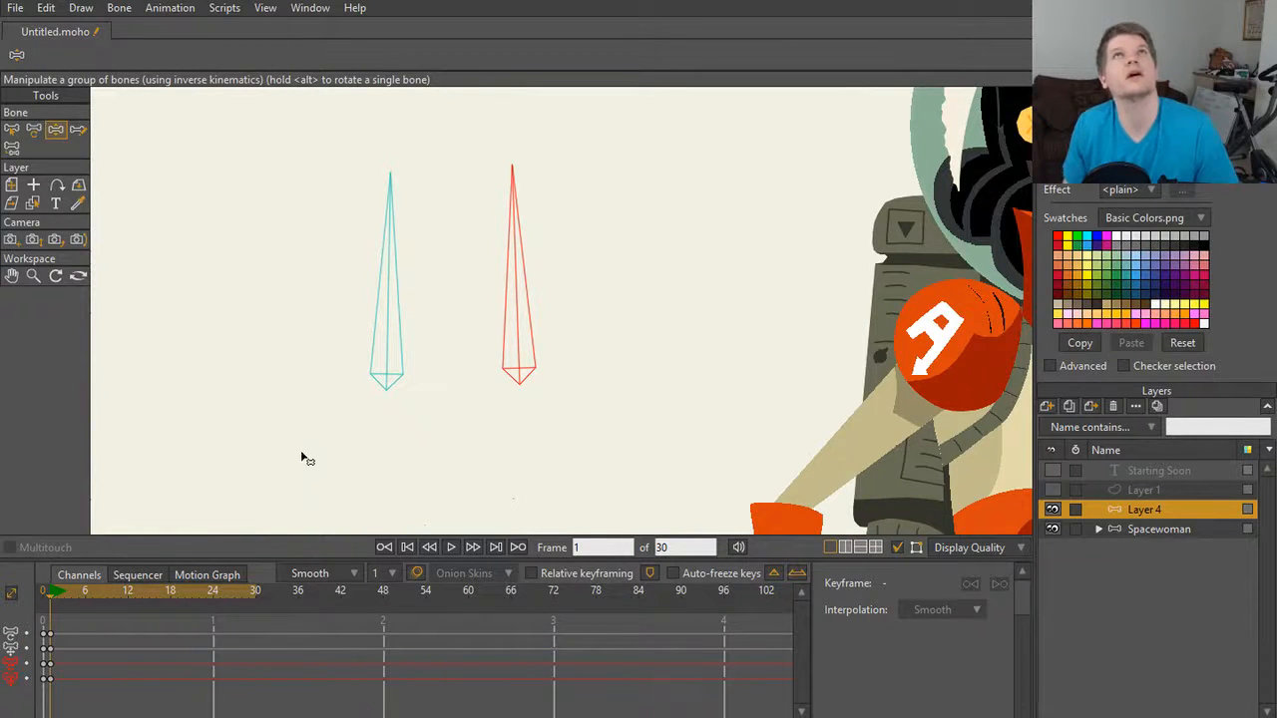
{"action": "key", "text": "z"}
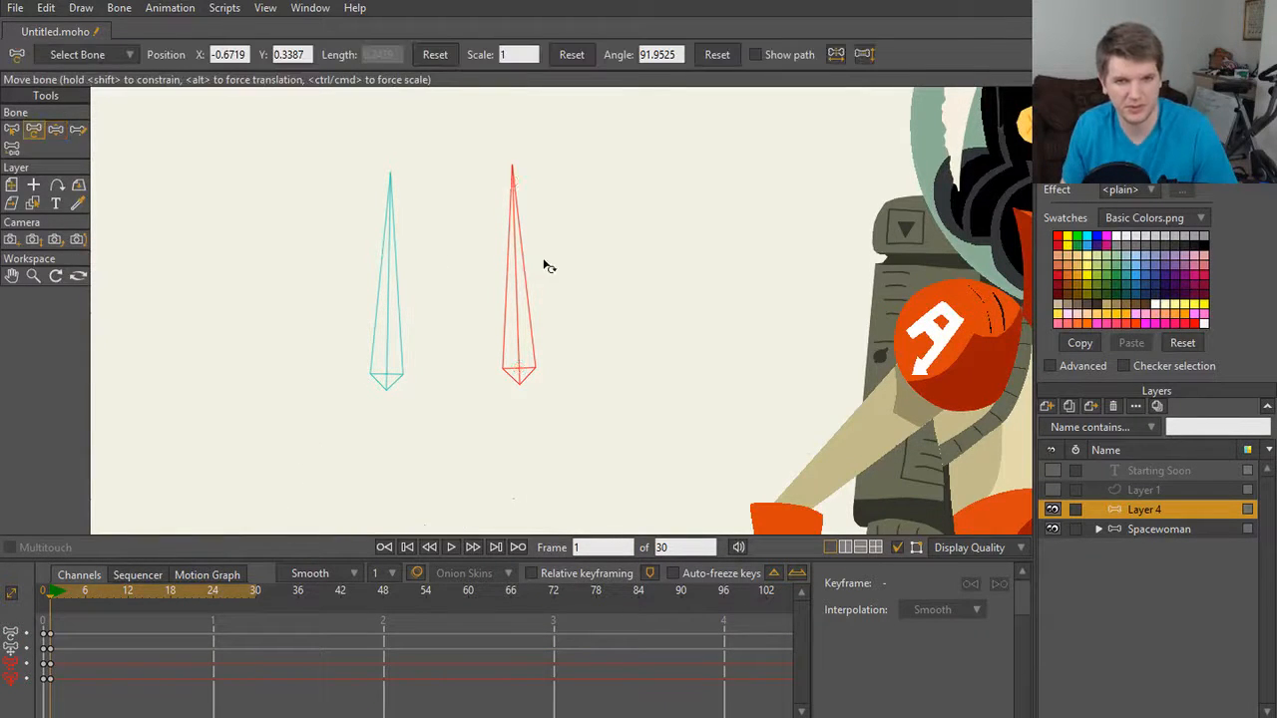
{"action": "left_click_drag", "start_coordinate": [44, 664], "coordinate": [36, 686]}
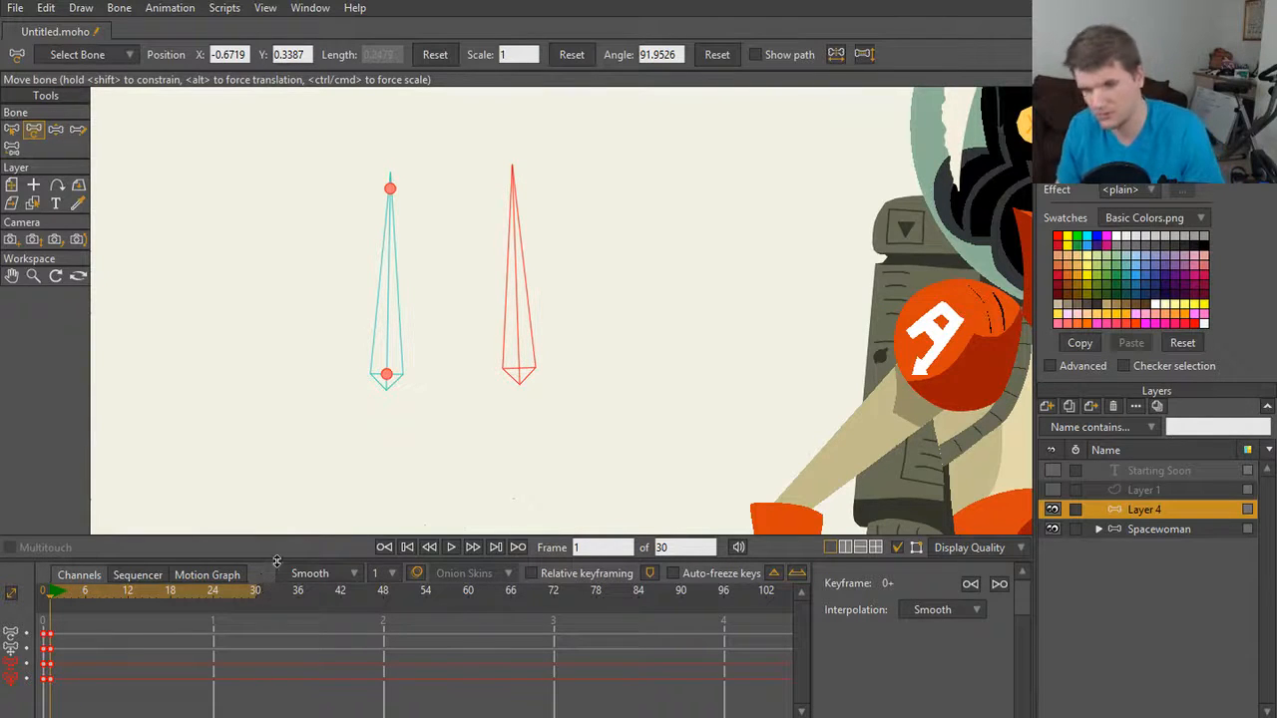
{"action": "key", "text": "Delete"}
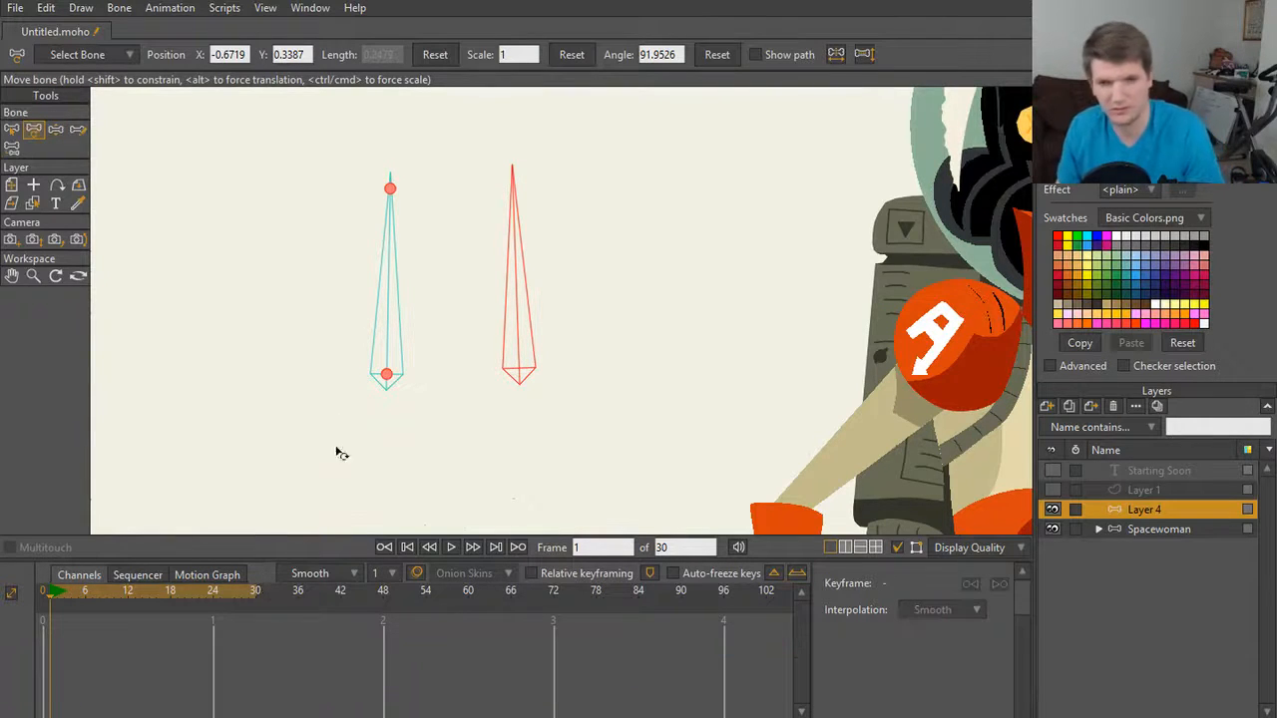
Step: Select the first bone to examine its link to the second one, and toggle Layer 4's visibility off and on
{"action": "left_click", "coordinate": [406, 305], "text": "shift"}
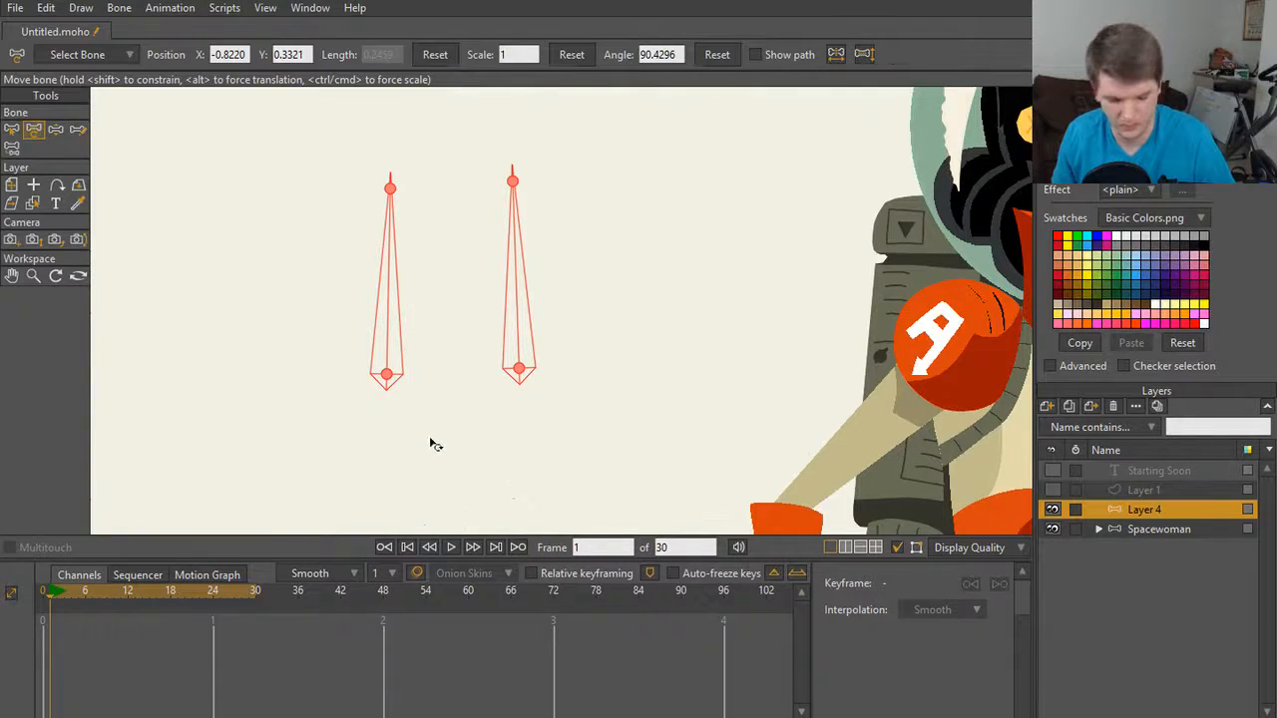
{"action": "key", "text": "z"}
{"action": "left_click", "coordinate": [391, 315]}
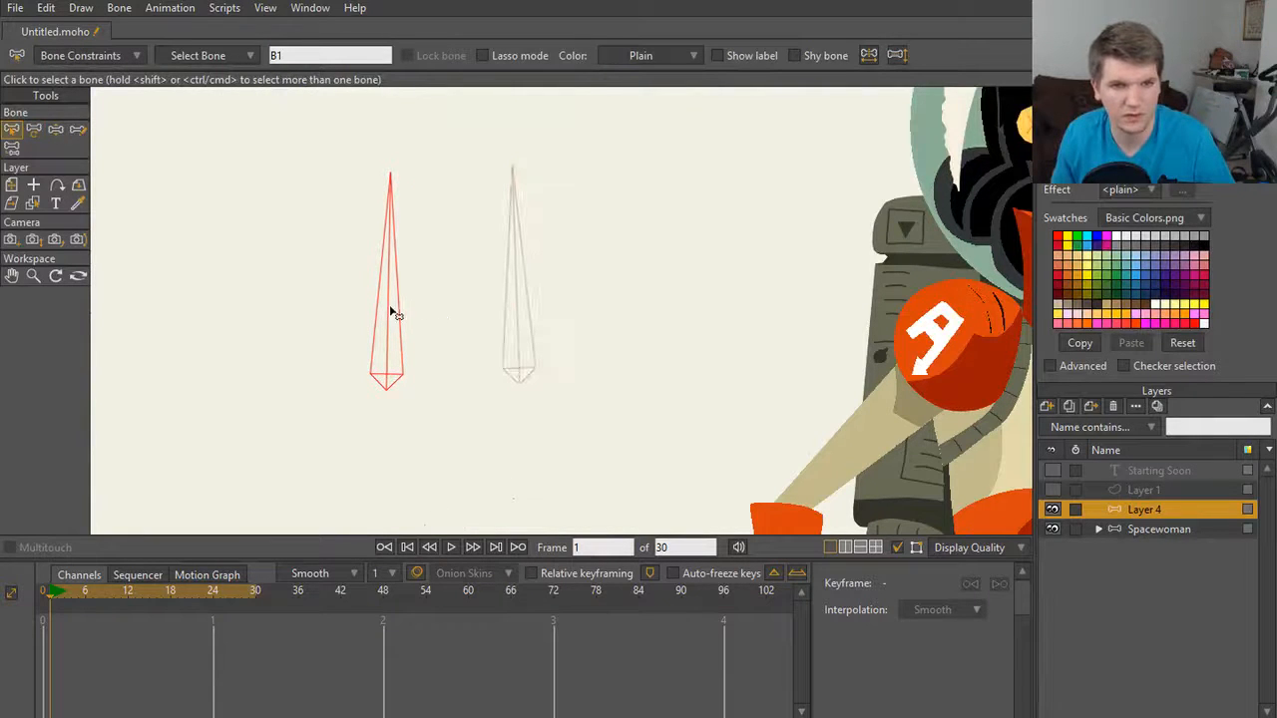
{"action": "left_click", "coordinate": [1047, 511]}
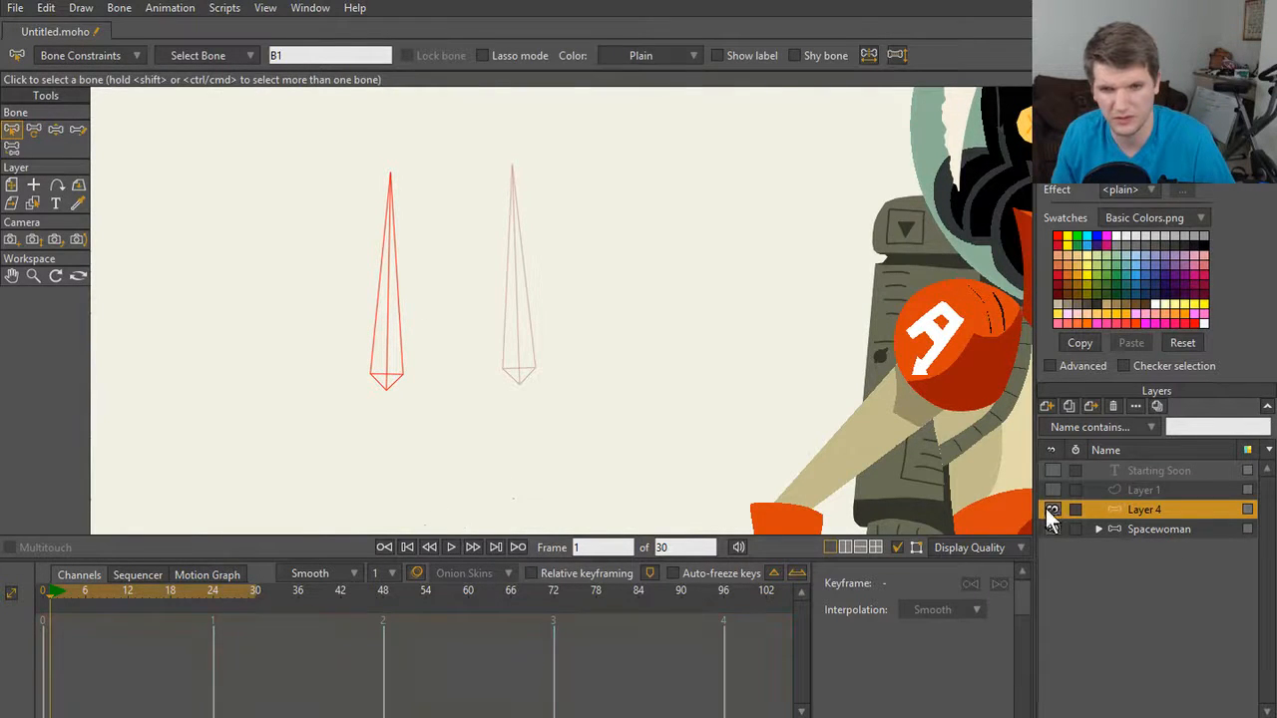
{"action": "left_click", "coordinate": [1050, 510]}
{"action": "scroll", "coordinate": [656, 403], "scroll_direction": "down", "scroll_amount": 6}
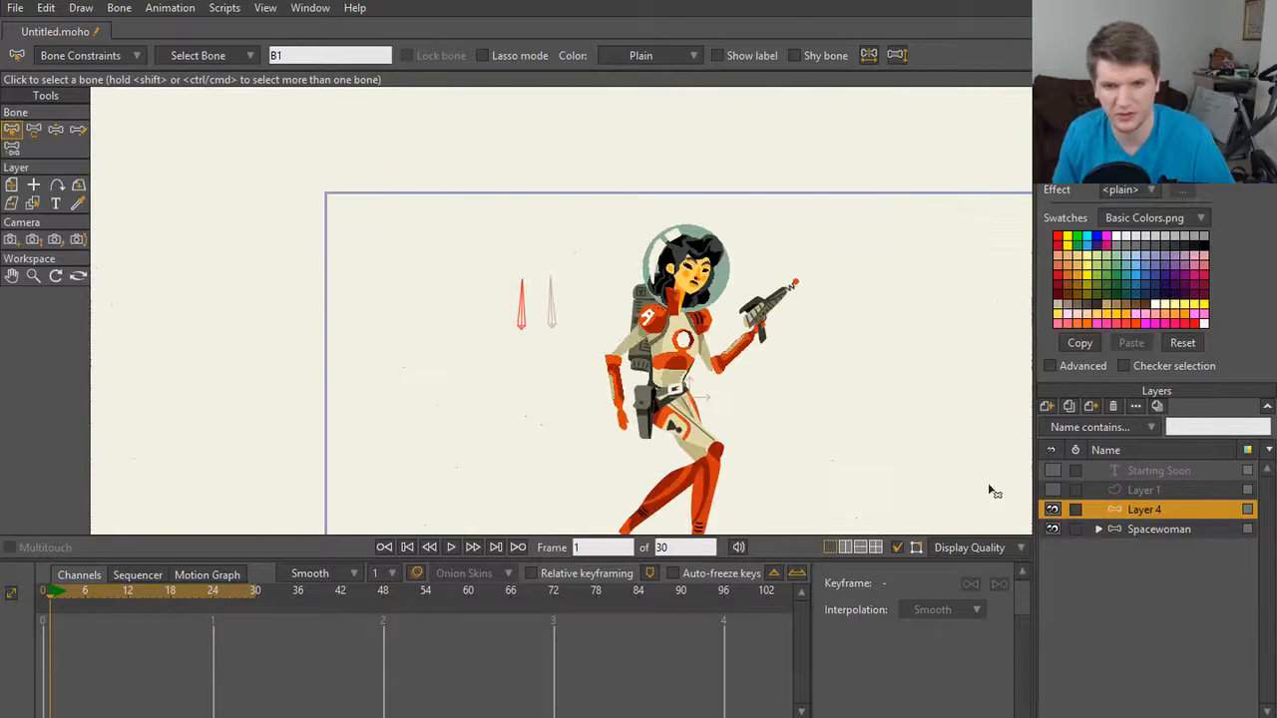
Step: Delete Layer 4, select Layer 1, and undo the deletion
{"action": "left_click", "coordinate": [1114, 406]}
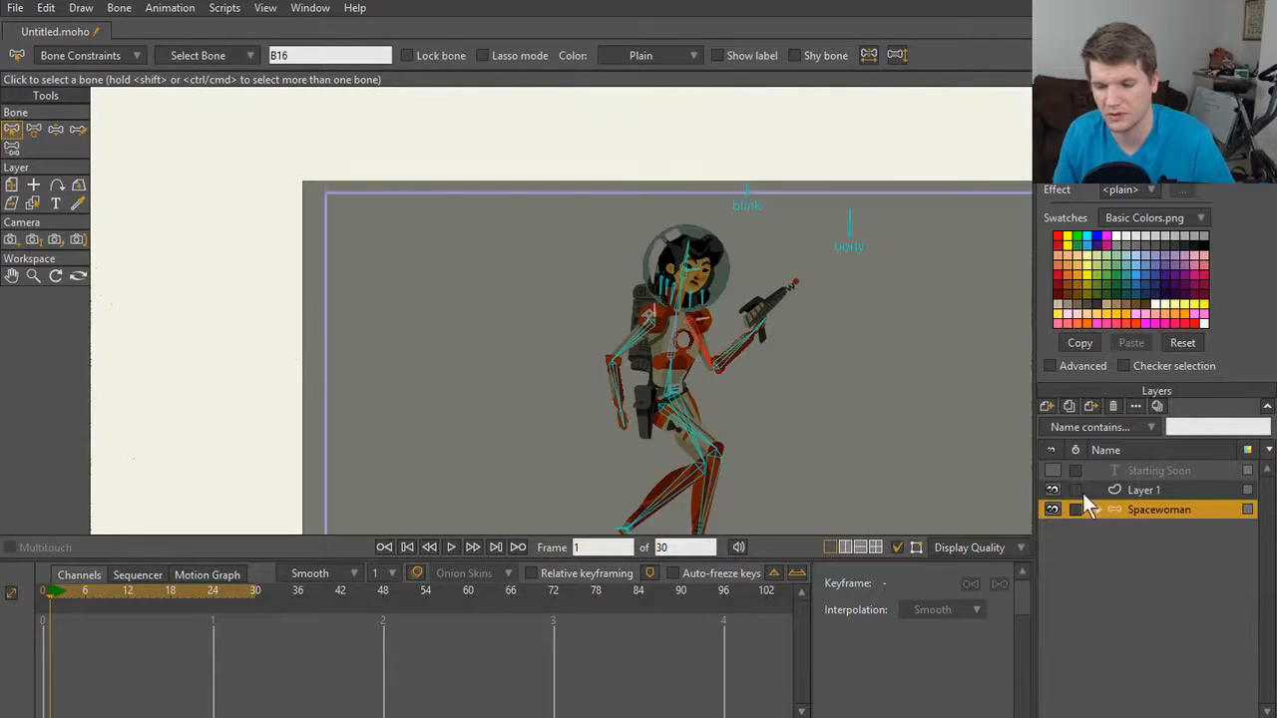
{"action": "left_click", "coordinate": [1117, 485]}
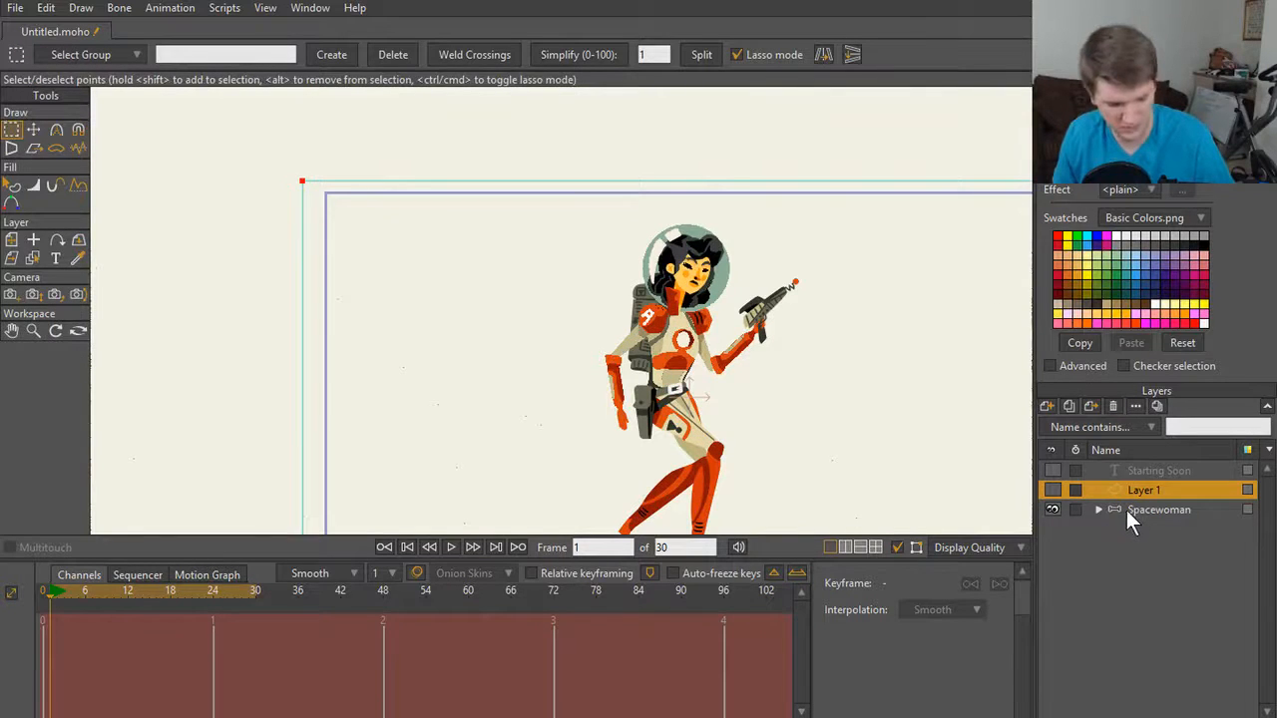
{"action": "key", "text": "ctrl+z"}
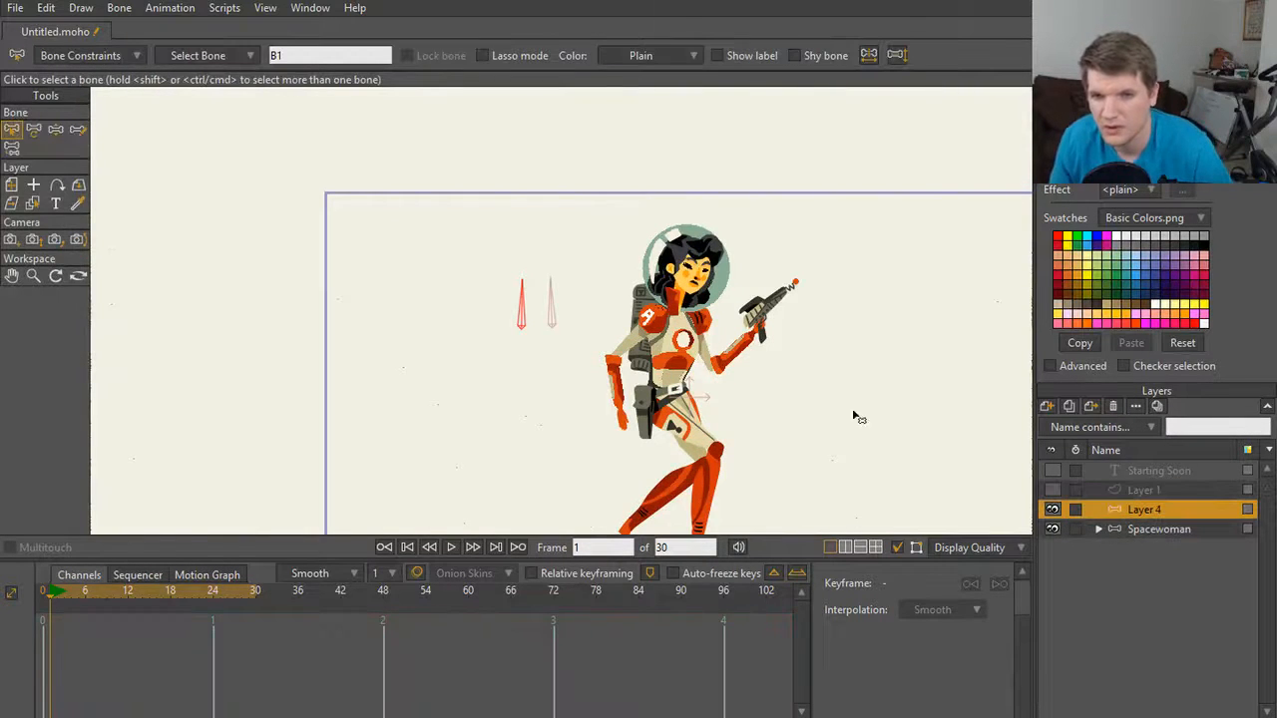
Step: Return to frame 0 and set the bone strength of the two bones to about 0.13
{"action": "scroll", "coordinate": [516, 348], "scroll_direction": "up", "scroll_amount": 5}
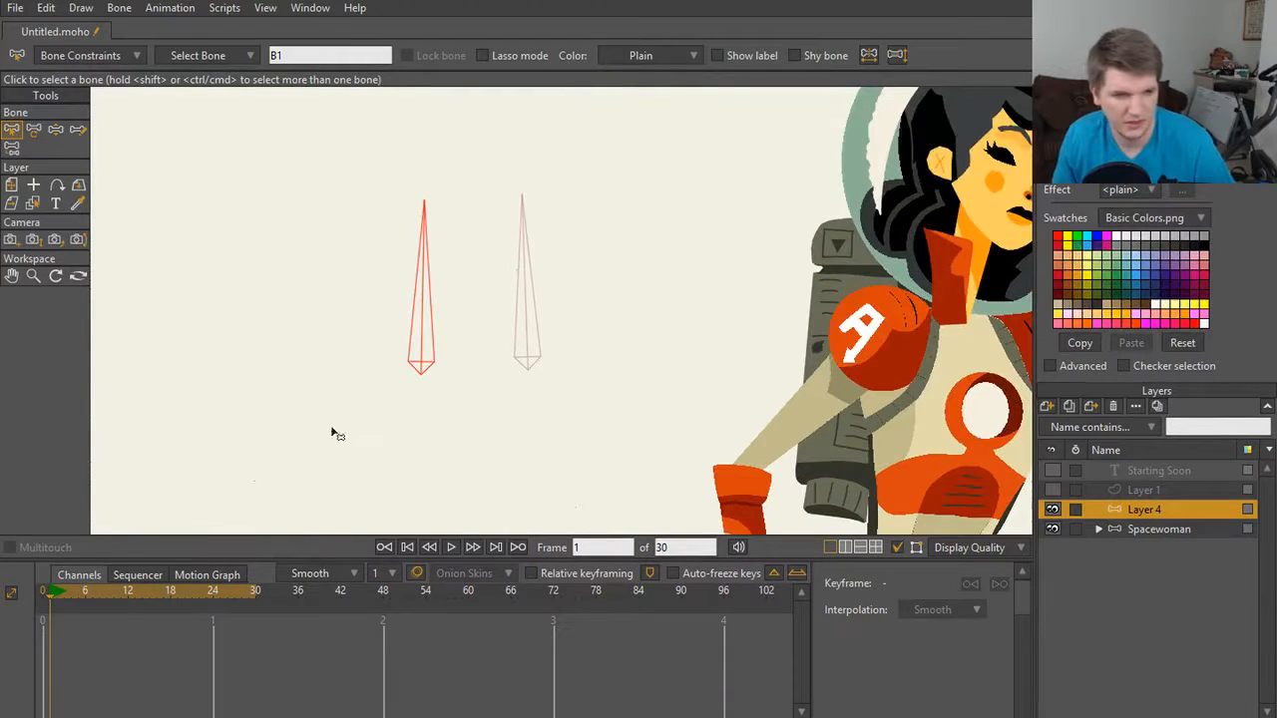
{"action": "left_click_drag", "start_coordinate": [57, 594], "coordinate": [27, 596]}
{"action": "key", "text": "s"}
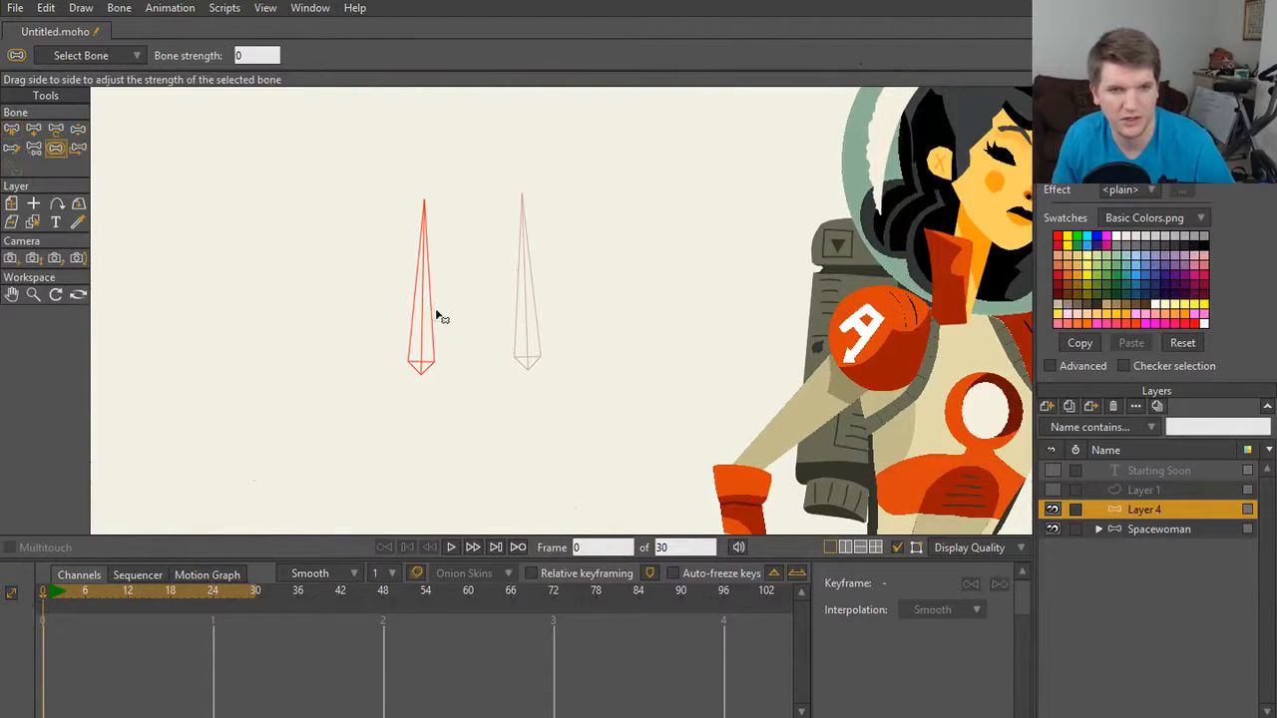
{"action": "left_click", "coordinate": [529, 314]}
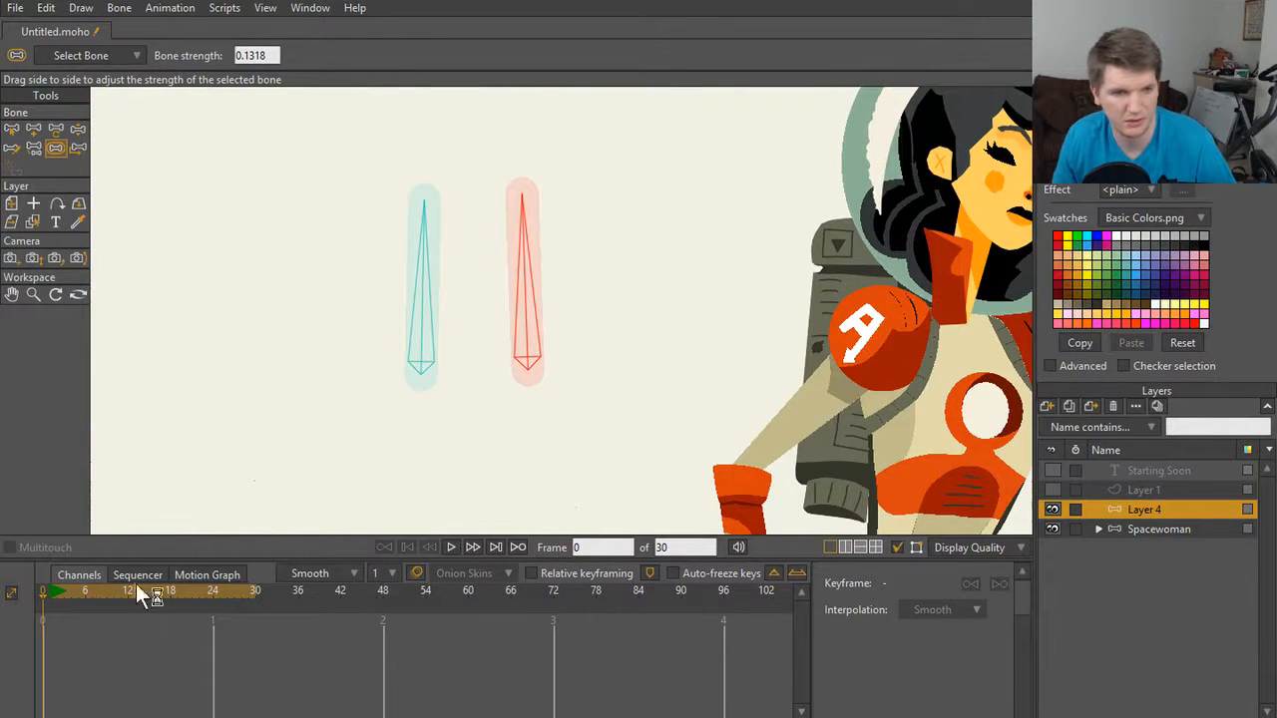
Step: Test manipulating the first bone at frame 0, and review the control bone settings in B2's constraints
{"action": "key", "text": "z"}
{"action": "left_click_drag", "start_coordinate": [416, 268], "coordinate": [388, 276]}
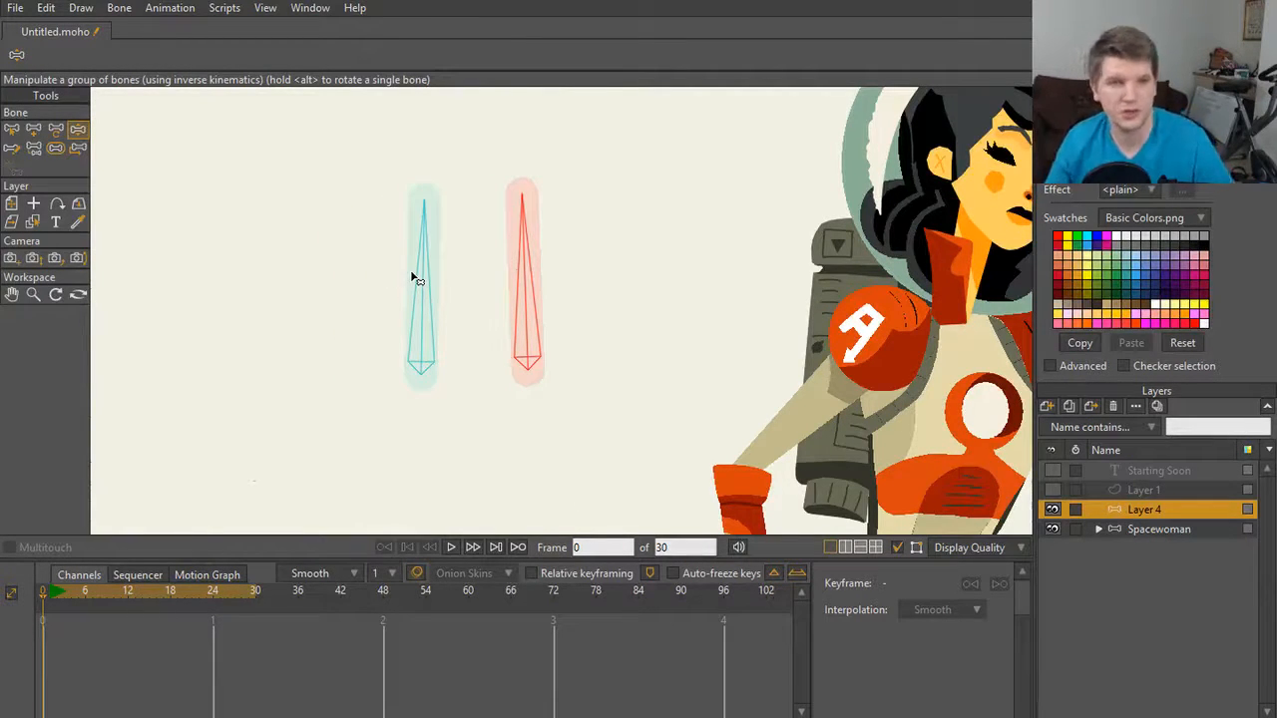
{"action": "key", "text": "z"}
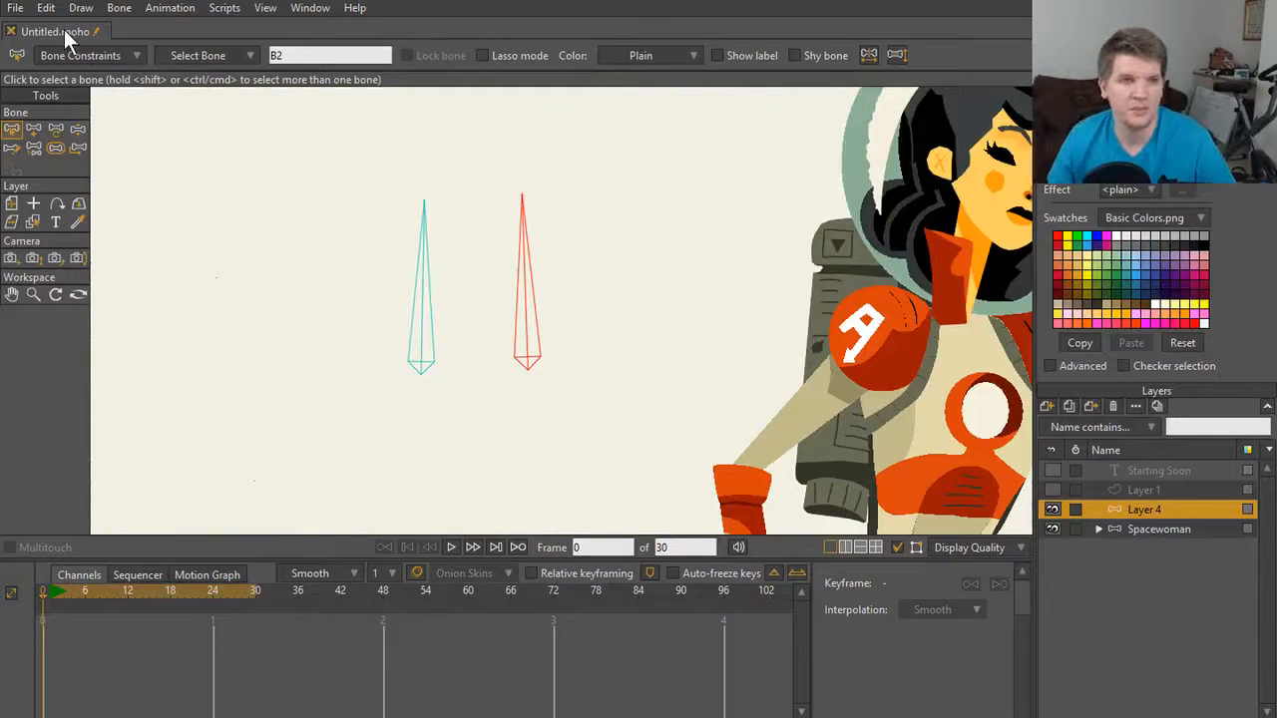
{"action": "left_click", "coordinate": [105, 55]}
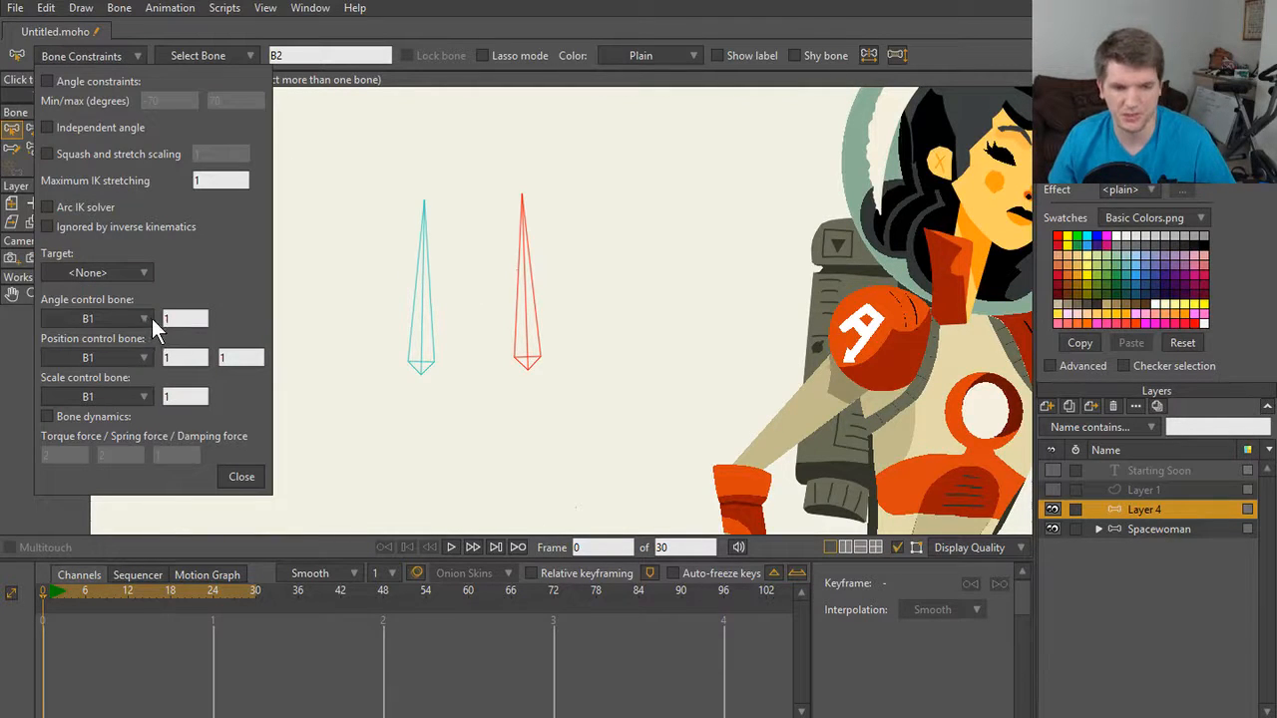
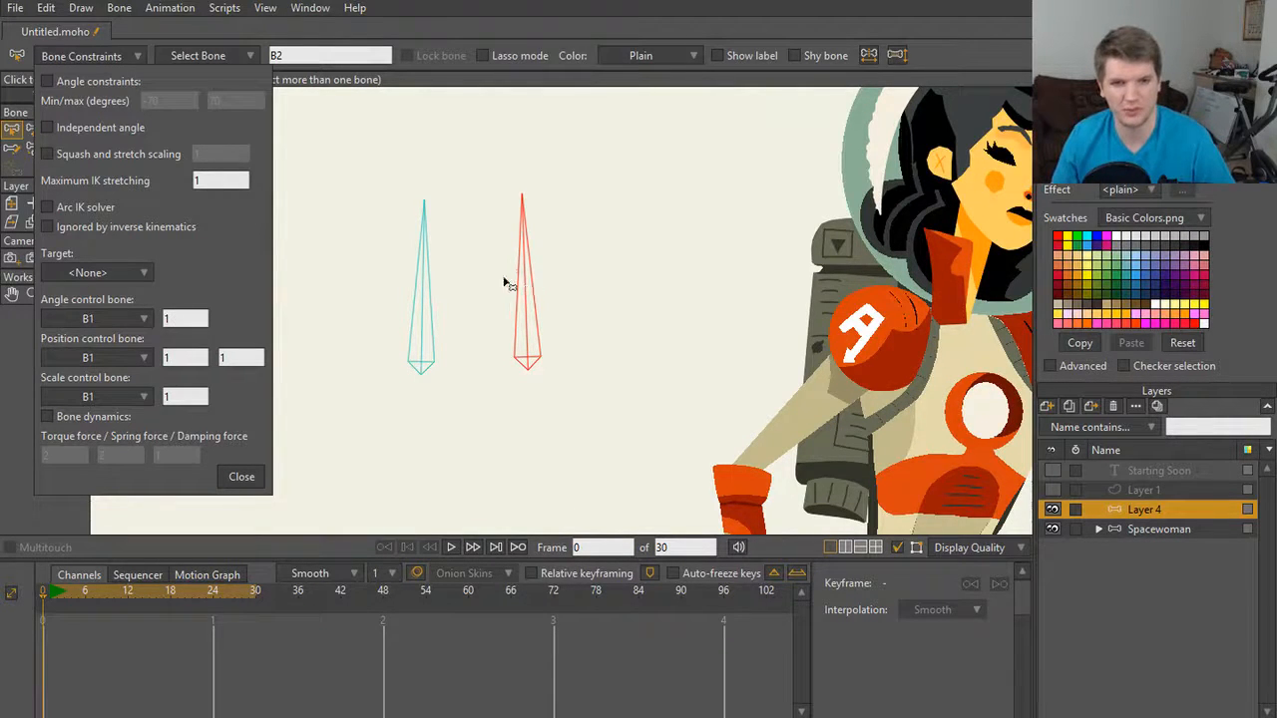
{"action": "left_click", "coordinate": [242, 477]}
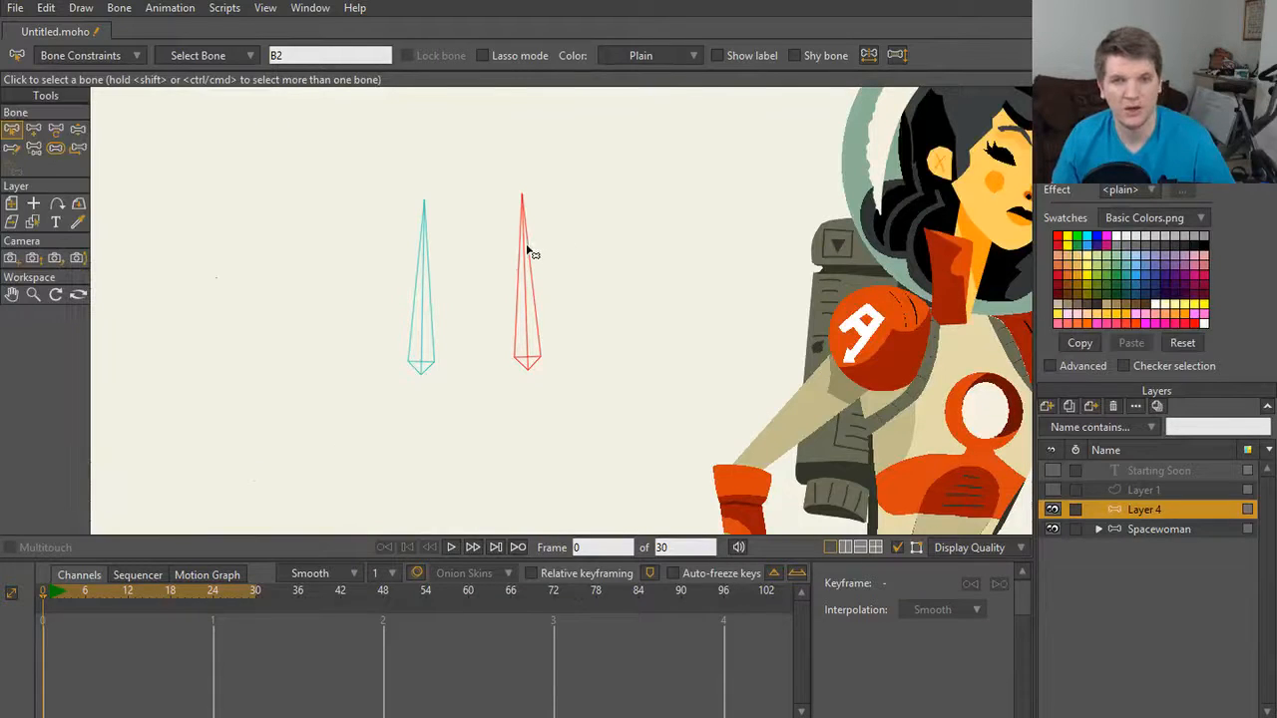
Step: Move the second bone directly at frame 0, and undo the move
{"action": "left_click", "coordinate": [534, 261]}
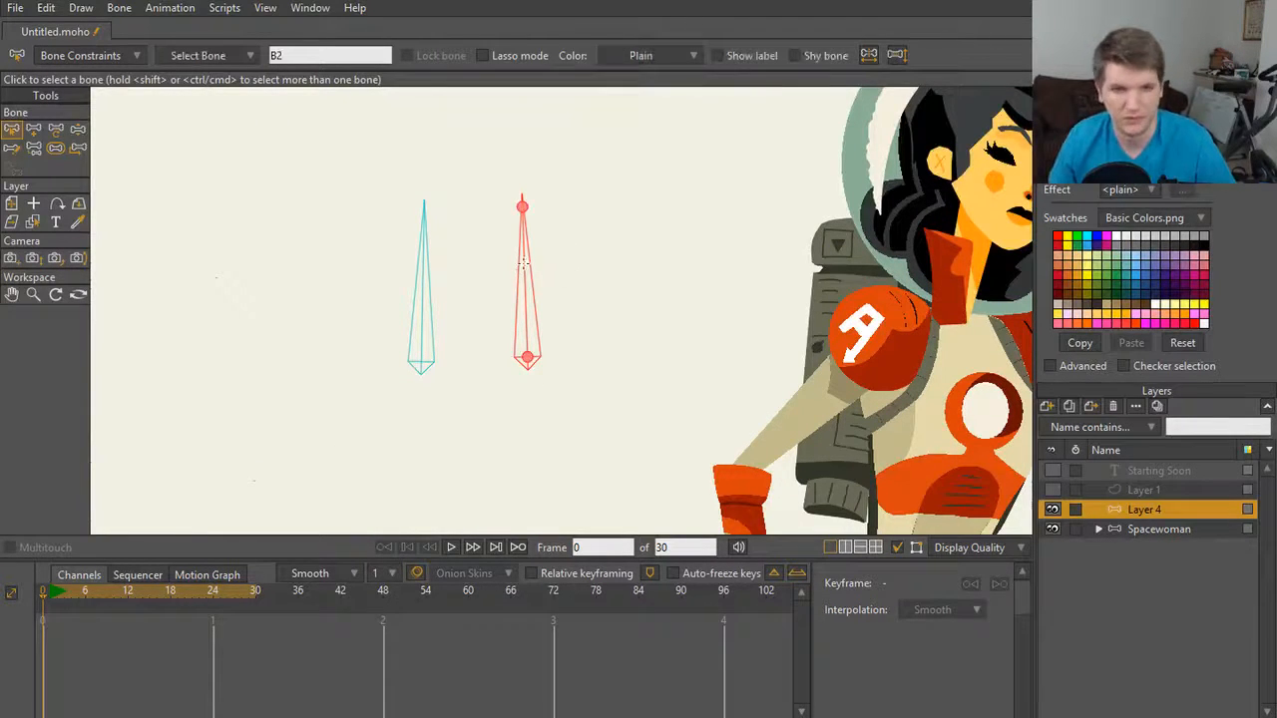
{"action": "key", "text": "t"}
{"action": "left_click_drag", "start_coordinate": [524, 252], "coordinate": [473, 268]}
{"action": "key", "text": "ctrl+z"}
Step: Check the two bones at frame 1, return to frame 0 on Layer 4, and test manipulating the first bone
{"action": "key", "text": "s"}
{"action": "key", "text": "z"}
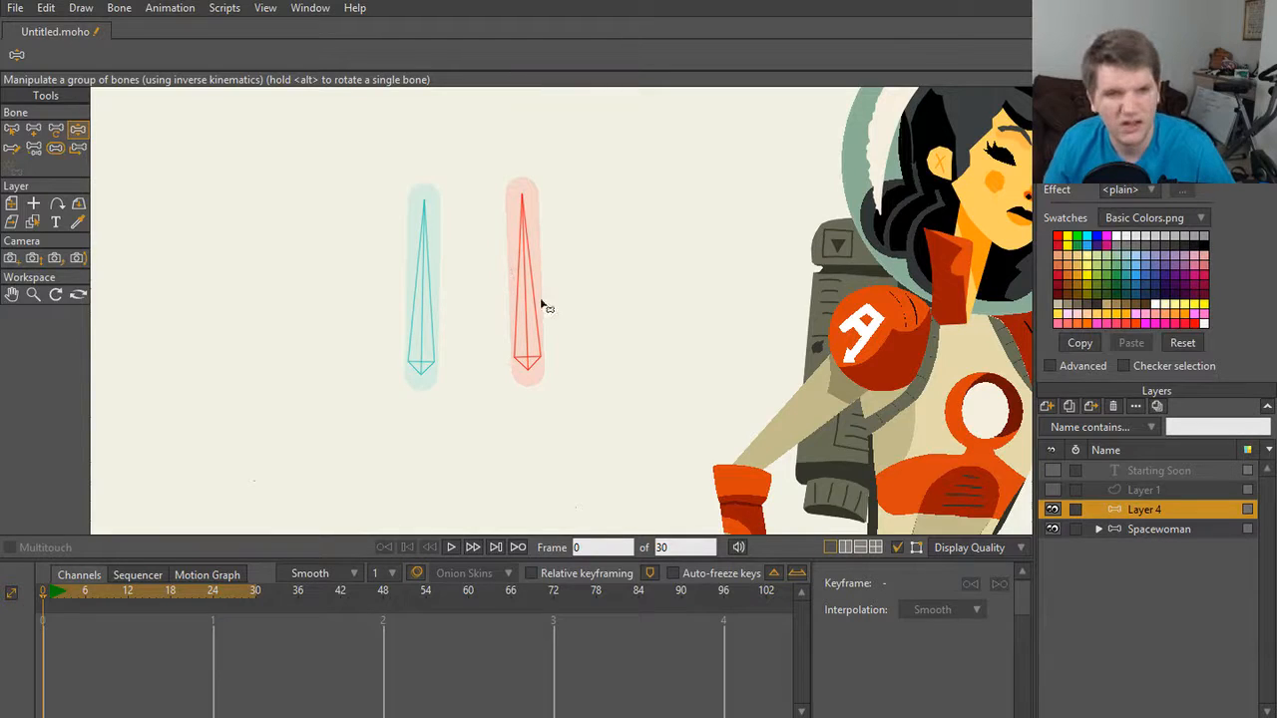
{"action": "left_click", "coordinate": [48, 597]}
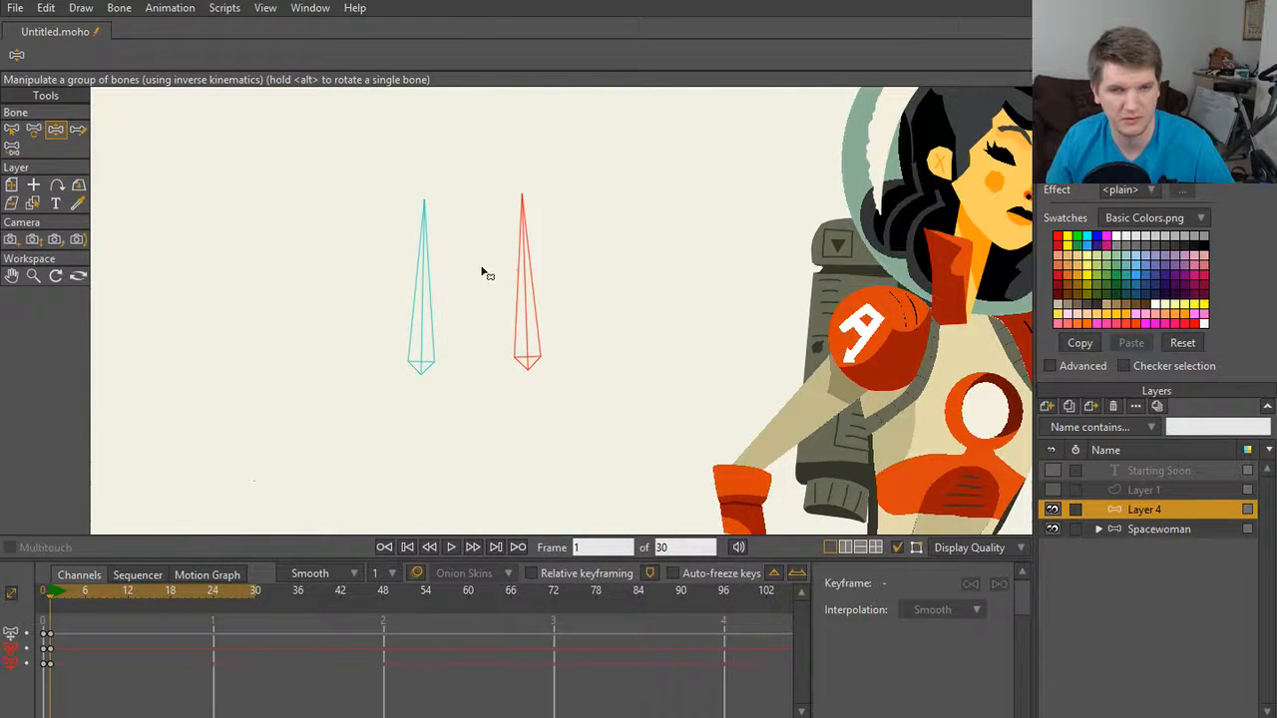
{"action": "left_click", "coordinate": [30, 610]}
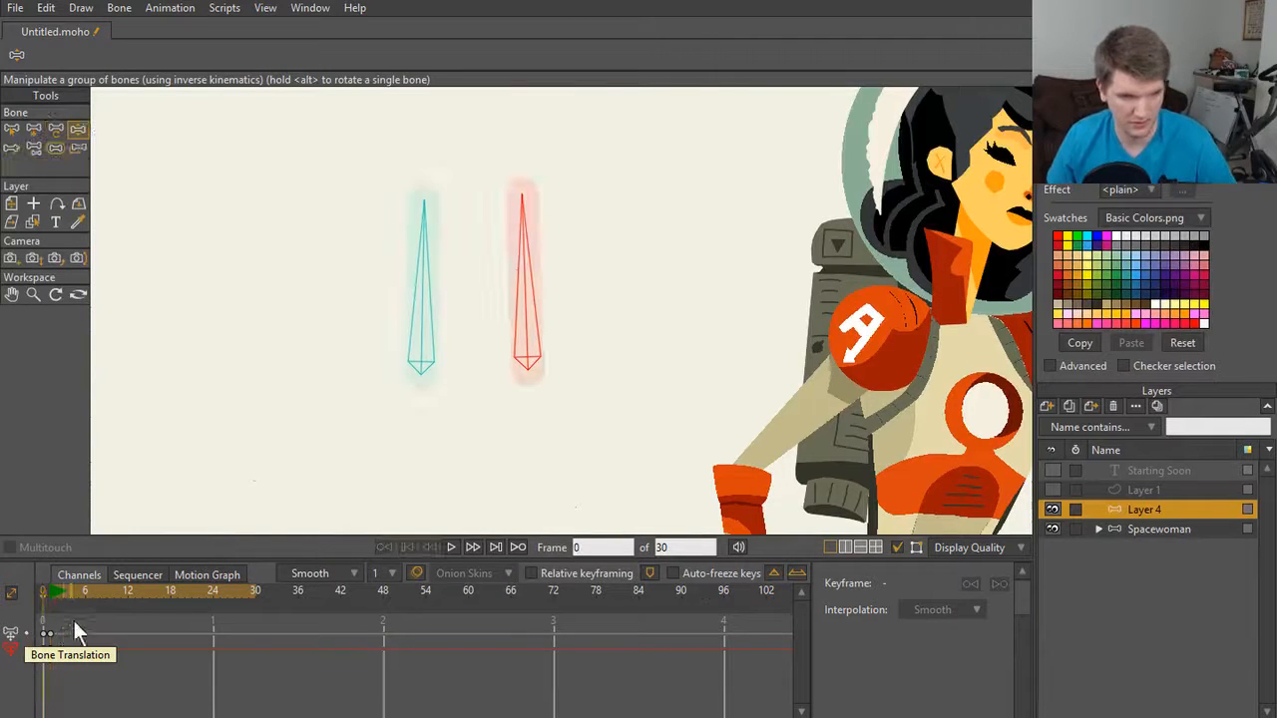
{"action": "left_click", "coordinate": [1123, 529]}
{"action": "left_click", "coordinate": [1139, 492]}
{"action": "left_click", "coordinate": [1140, 505]}
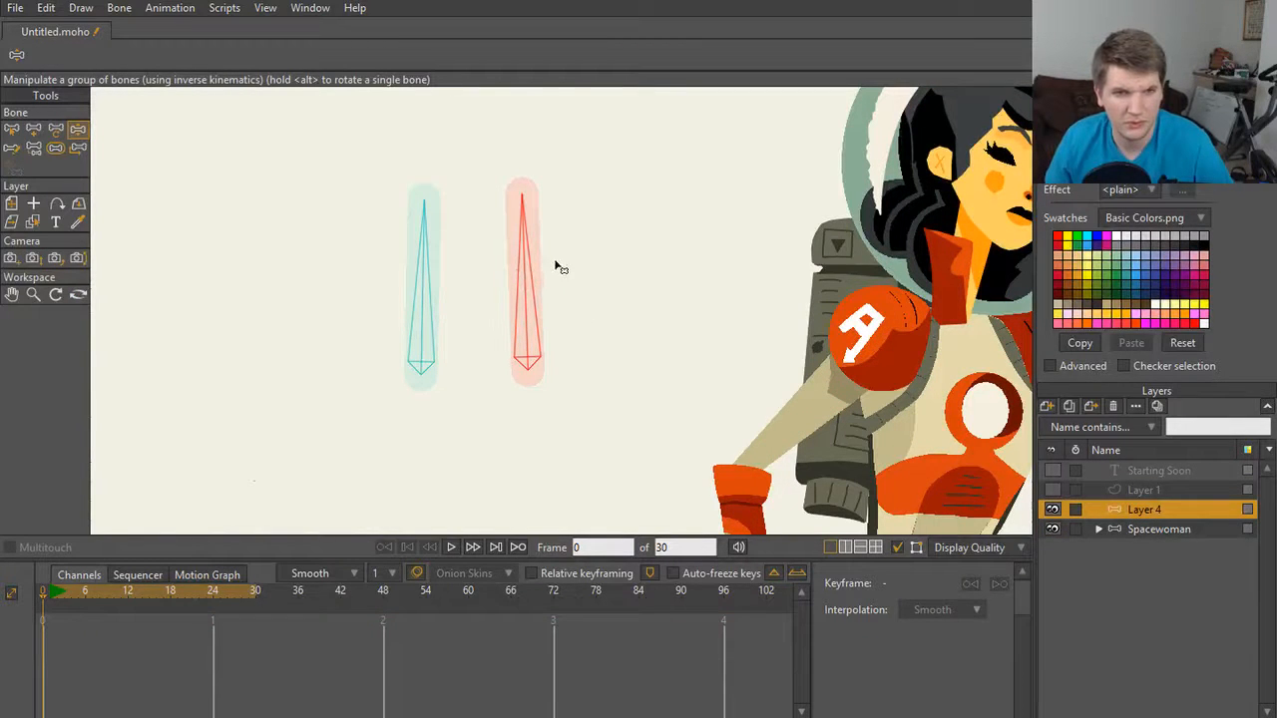
{"action": "mouse_move", "coordinate": [422, 257]}
{"action": "left_mouse_down"}
{"action": "mouse_move", "coordinate": [470, 256]}
{"action": "mouse_move", "coordinate": [450, 257]}
{"action": "mouse_move", "coordinate": [490, 277]}
{"action": "mouse_move", "coordinate": [388, 356]}
{"action": "left_mouse_up"}
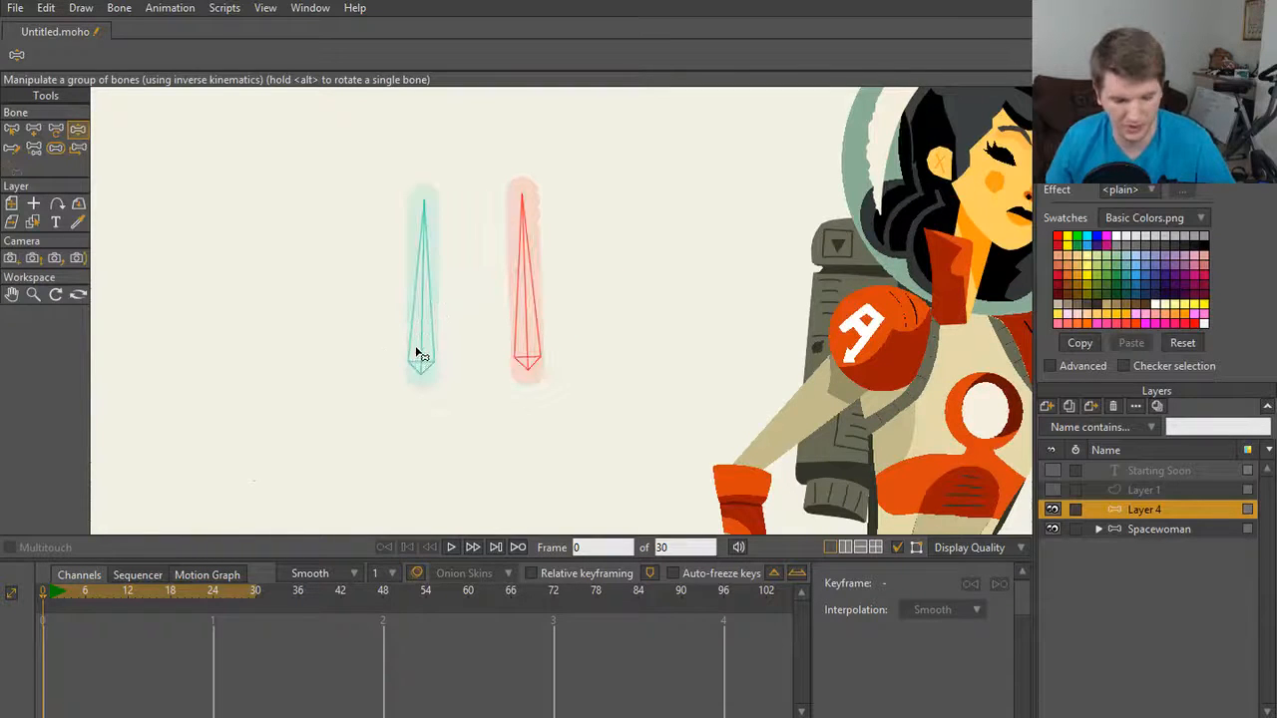
Step: Compare the bone constraints of B1 and B2, checking the angle, position and scale control bone settings
{"action": "key", "text": "z"}
{"action": "left_click", "coordinate": [421, 342]}
{"action": "left_click", "coordinate": [132, 57]}
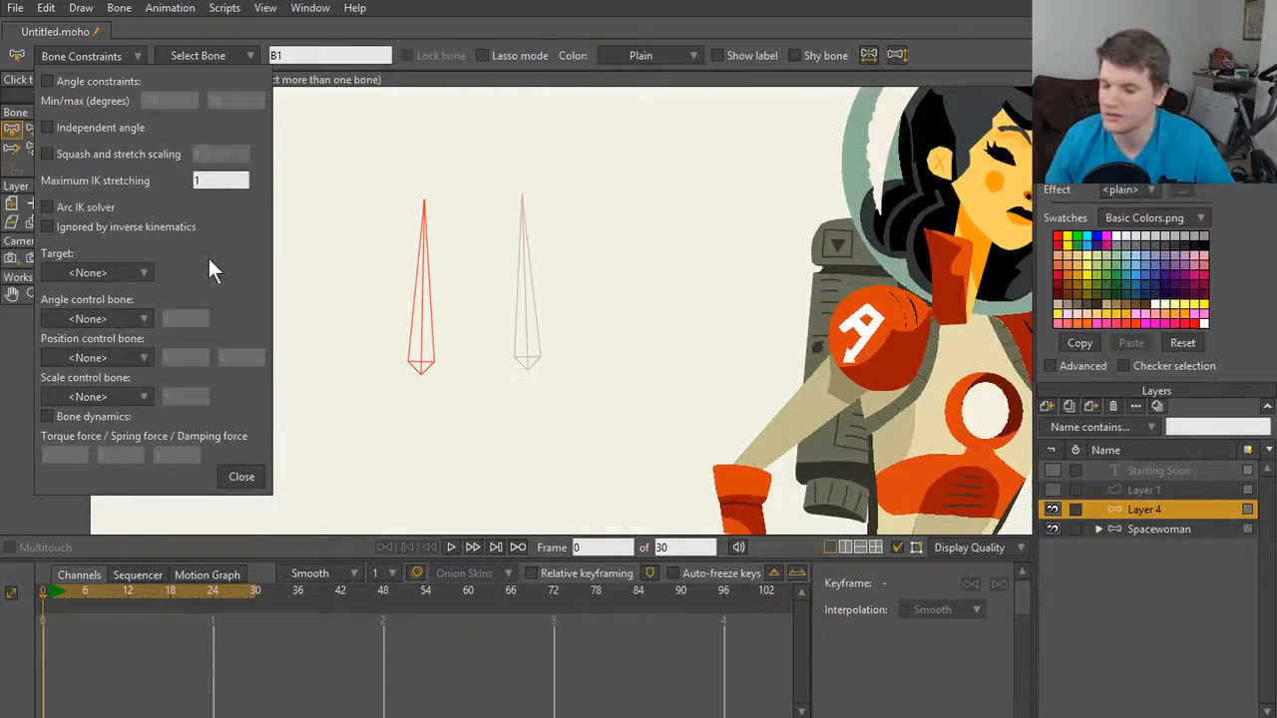
{"action": "left_click", "coordinate": [242, 477]}
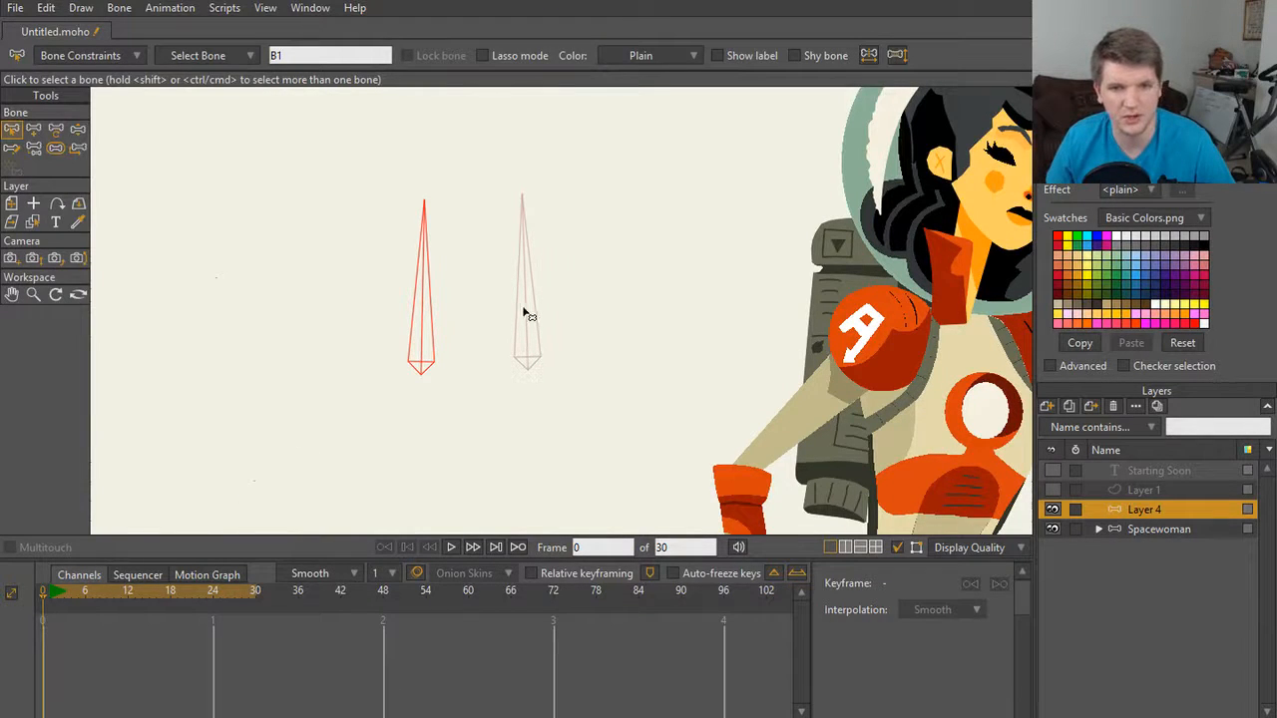
{"action": "left_click", "coordinate": [526, 315]}
{"action": "left_click", "coordinate": [80, 54]}
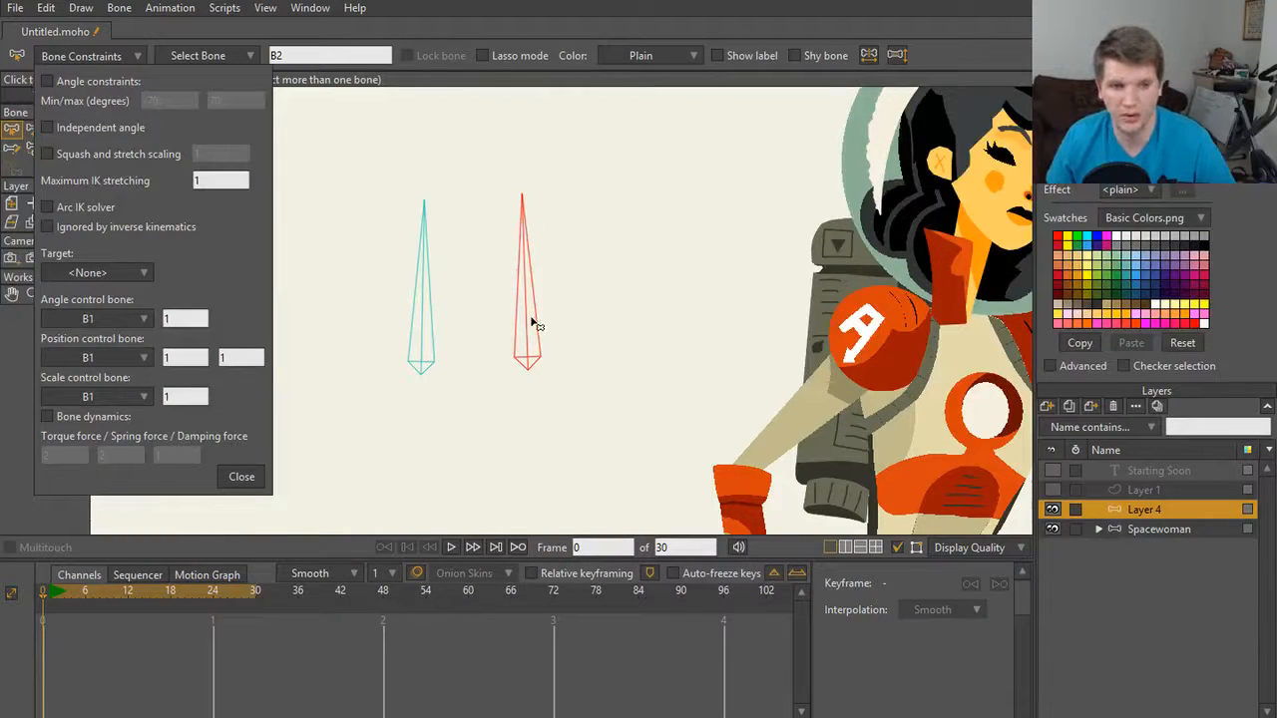
{"action": "left_click", "coordinate": [250, 478]}
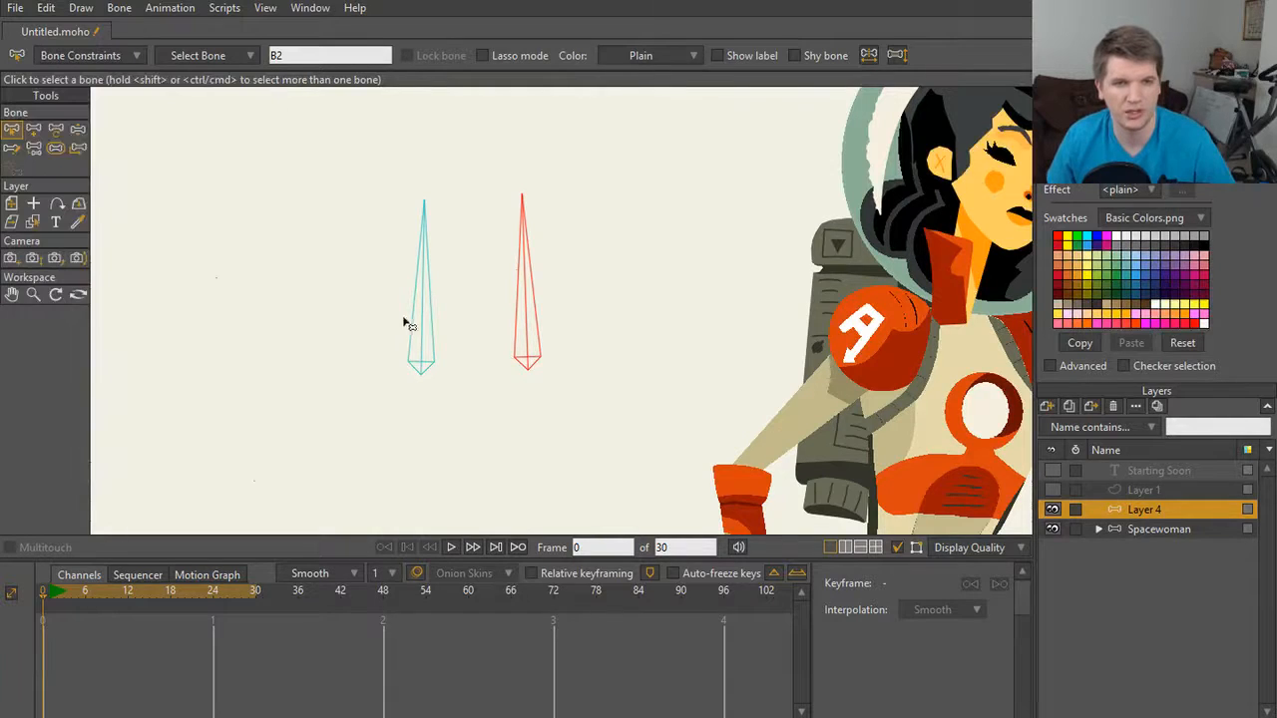
{"action": "left_click", "coordinate": [423, 332]}
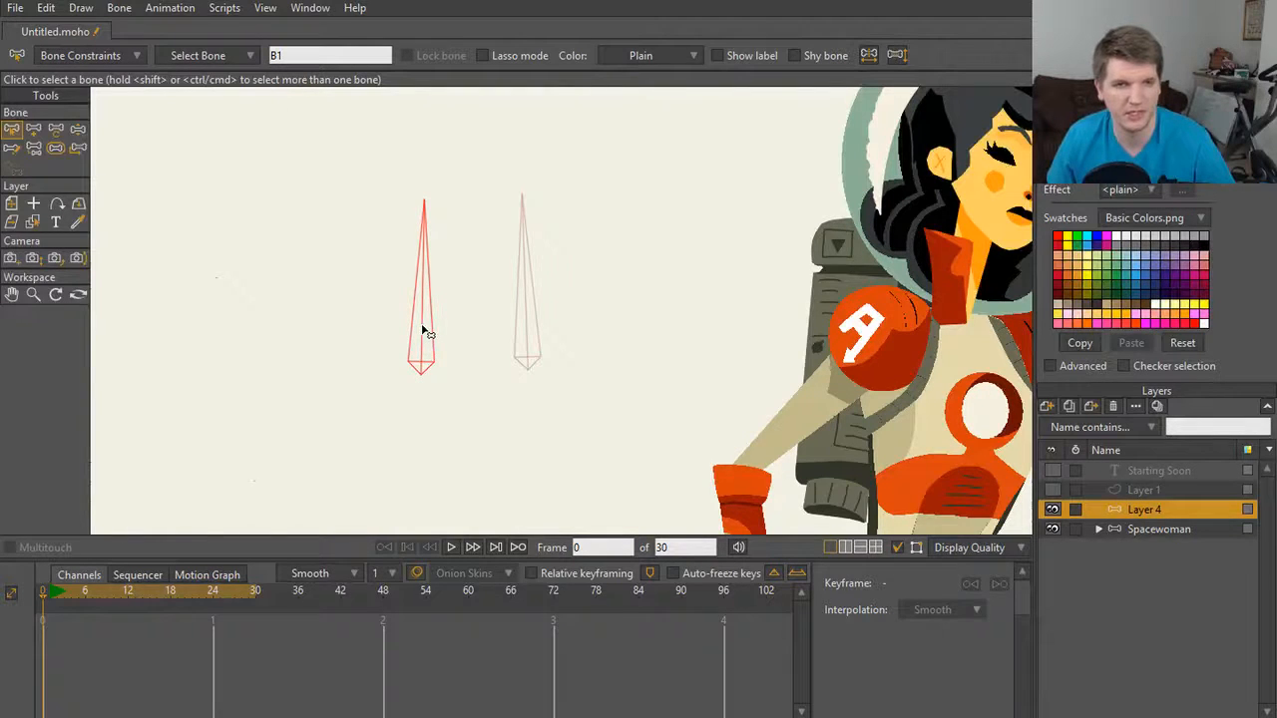
{"action": "left_click", "coordinate": [529, 289]}
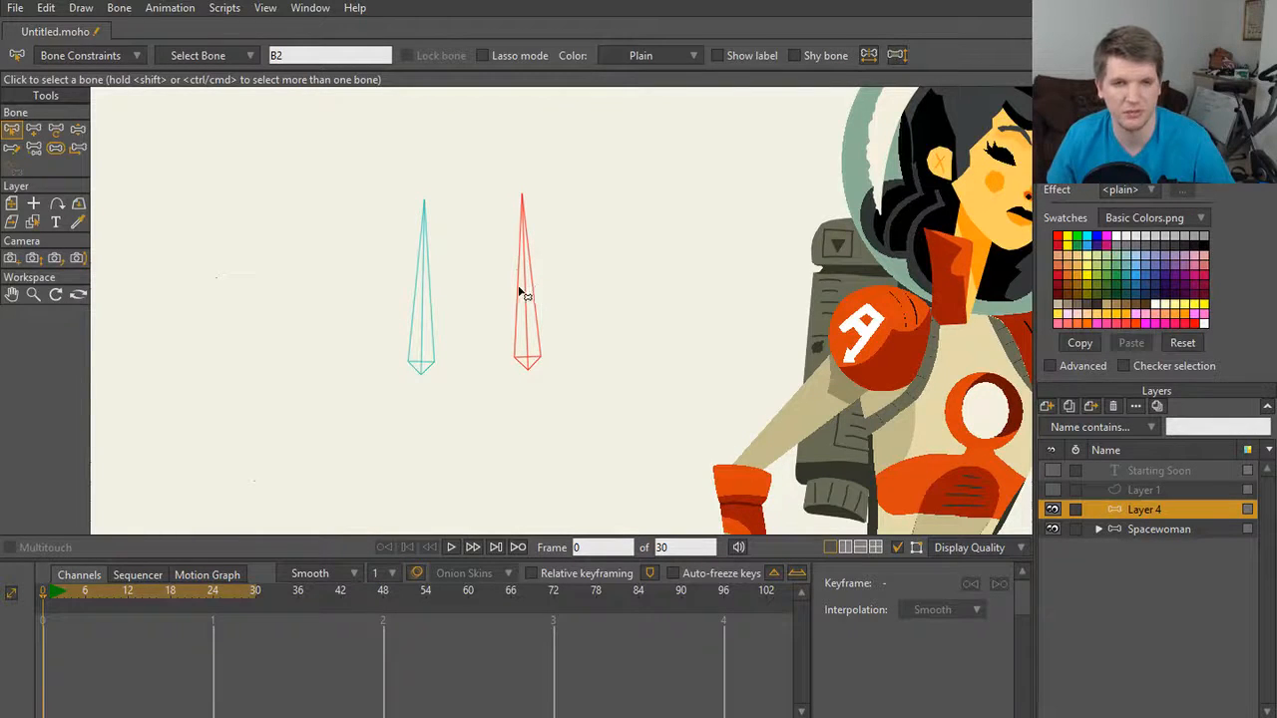
{"action": "left_click", "coordinate": [424, 295]}
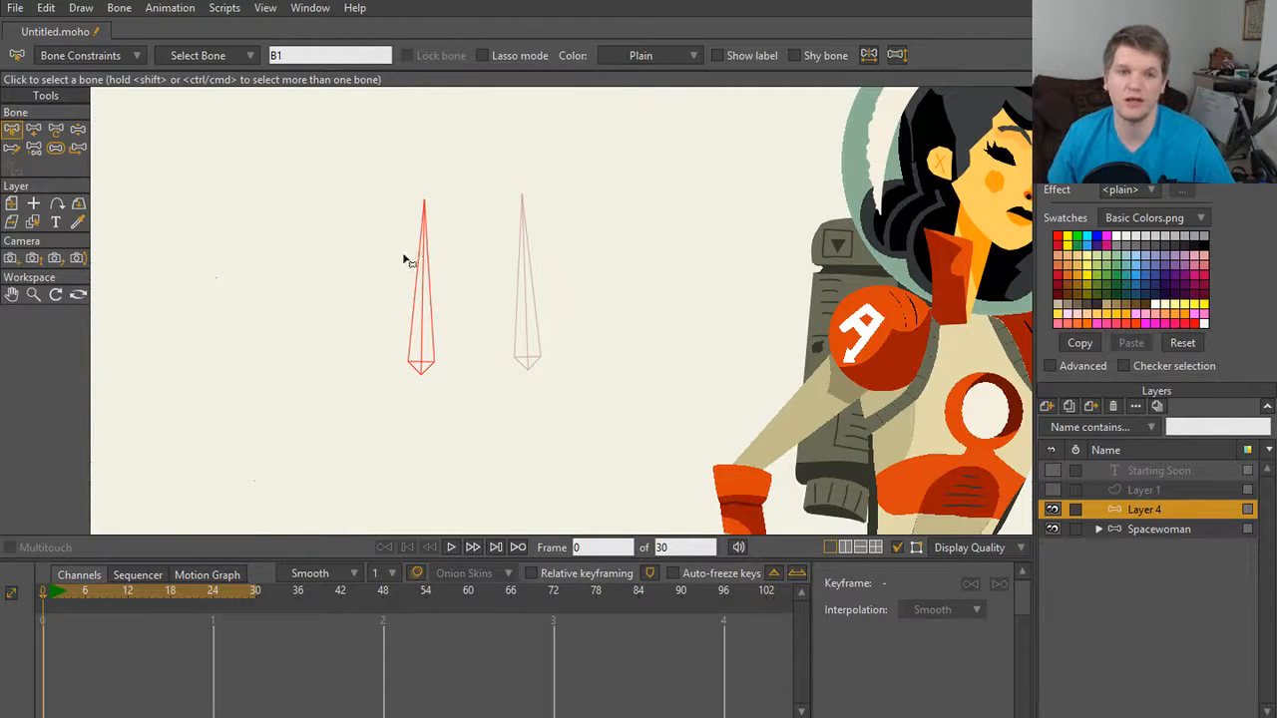
Step: Test manipulating B1 at frame 0, transform it directly, and undo the transformation
{"action": "key", "text": "z"}
{"action": "mouse_move", "coordinate": [423, 257]}
{"action": "left_mouse_down"}
{"action": "mouse_move", "coordinate": [337, 297]}
{"action": "mouse_move", "coordinate": [422, 265]}
{"action": "mouse_move", "coordinate": [482, 265]}
{"action": "mouse_move", "coordinate": [408, 270]}
{"action": "mouse_move", "coordinate": [427, 267]}
{"action": "left_mouse_up"}
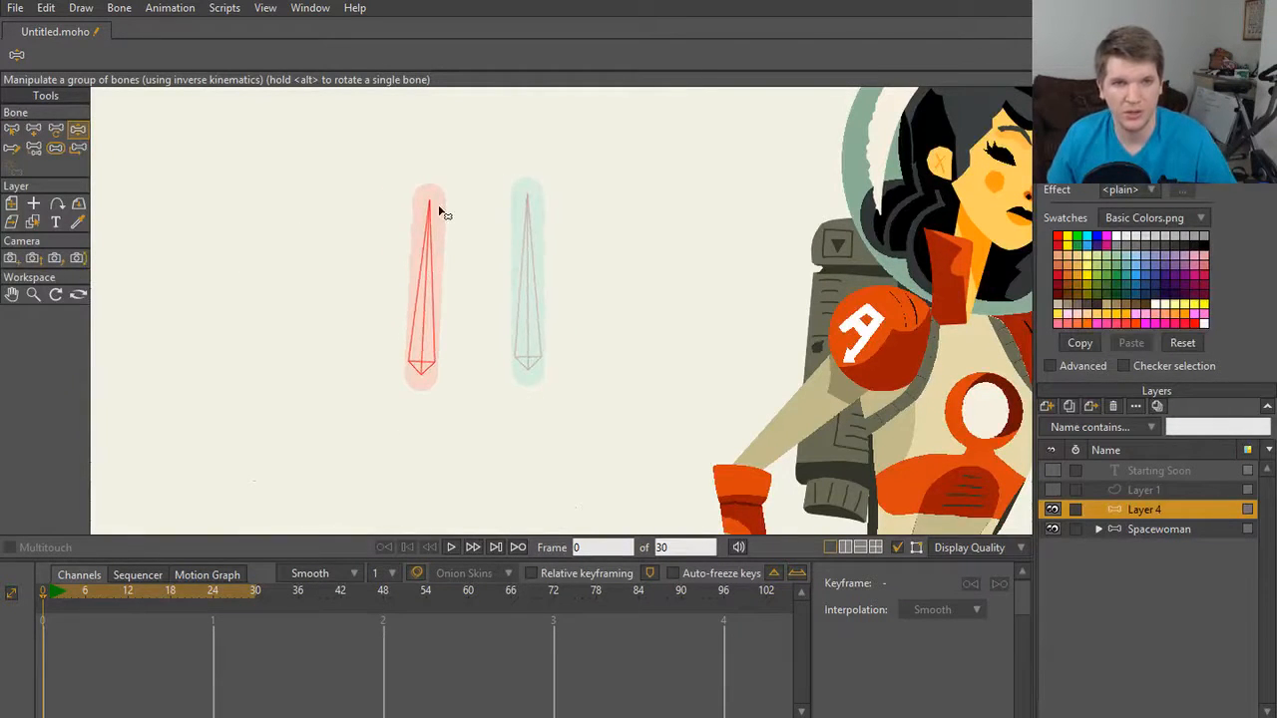
{"action": "key", "text": "t"}
{"action": "left_click_drag", "start_coordinate": [426, 218], "coordinate": [395, 164]}
{"action": "key", "text": "ctrl+z"}
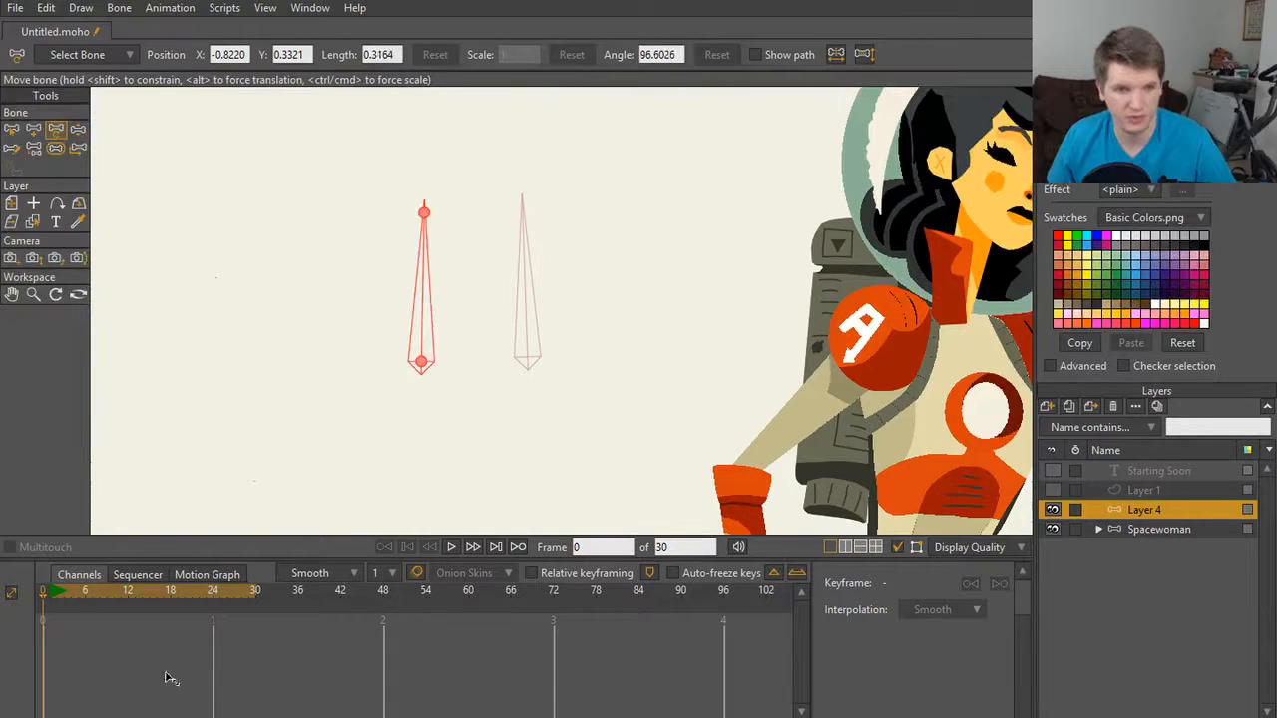
Step: Try transforming bone B1 at frame 1
{"action": "left_click", "coordinate": [49, 590]}
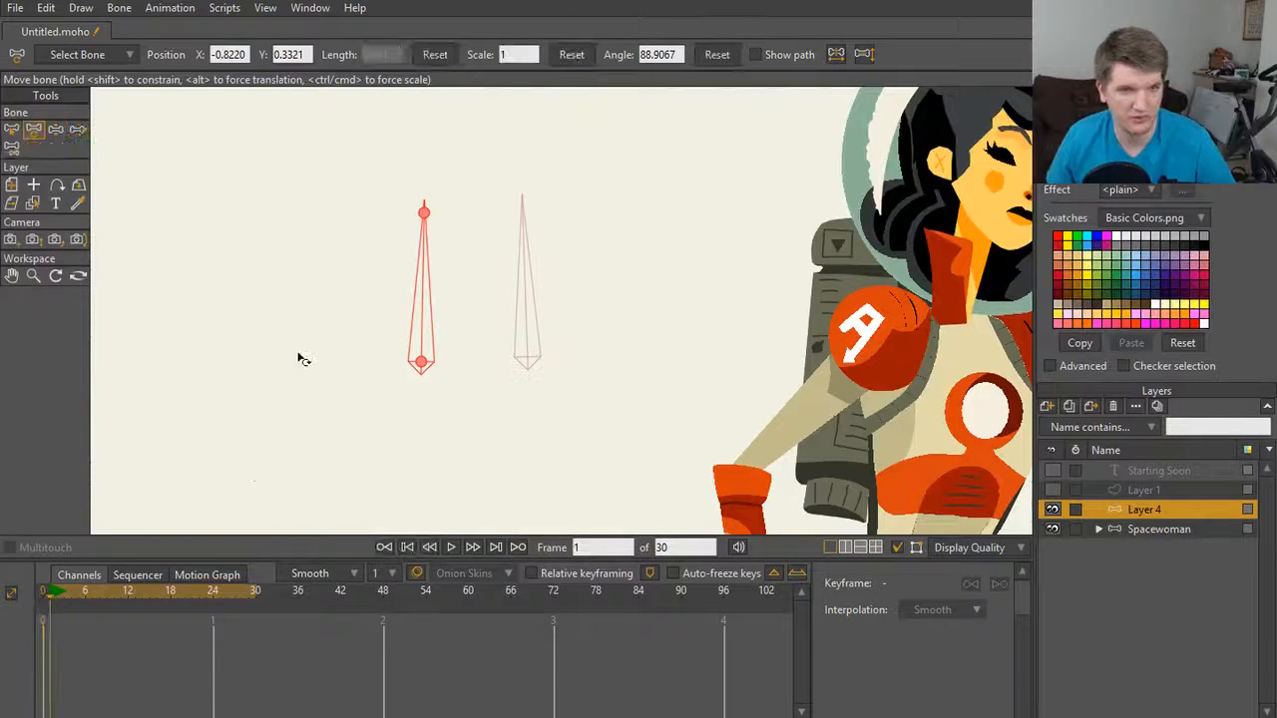
{"action": "left_click_drag", "start_coordinate": [426, 217], "coordinate": [416, 180]}
{"action": "type", "text": ".5"}
{"action": "key", "text": "Return"}
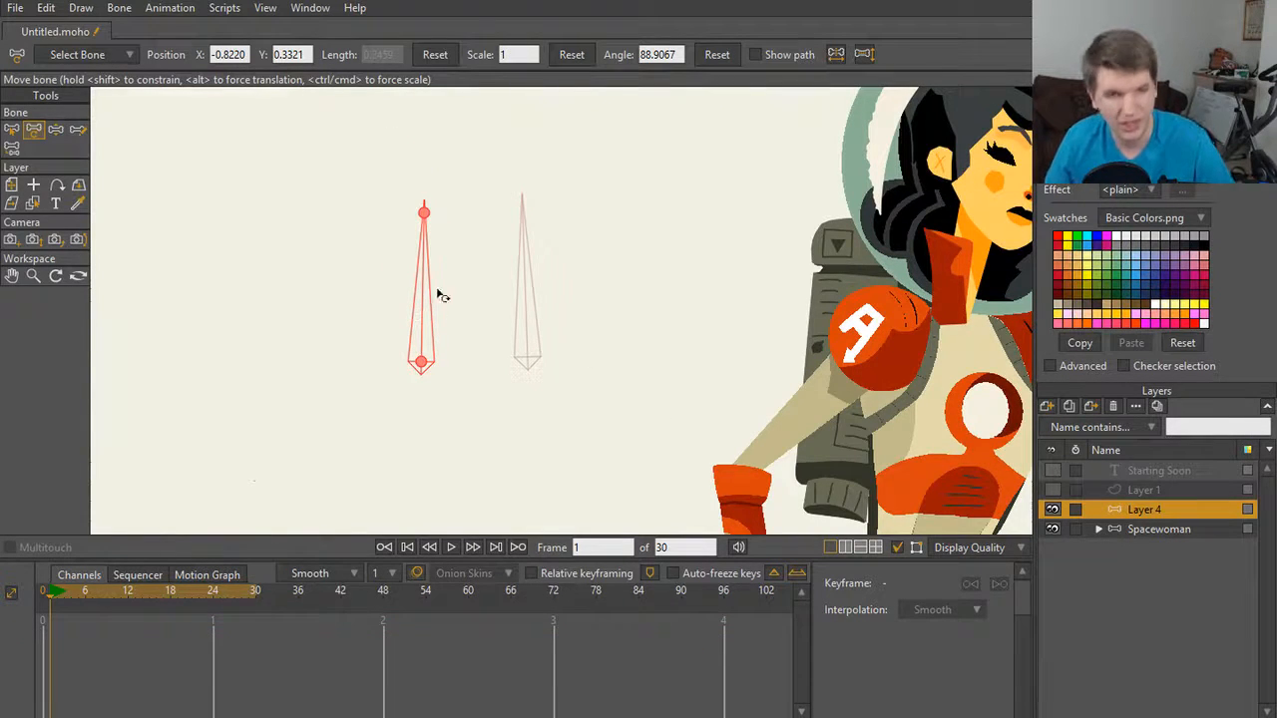
Step: Set B2's control multipliers from B1 to 2 for angle, 2 and 3 for position, and 2 for scale
{"action": "key", "text": "z"}
{"action": "left_click", "coordinate": [137, 54]}
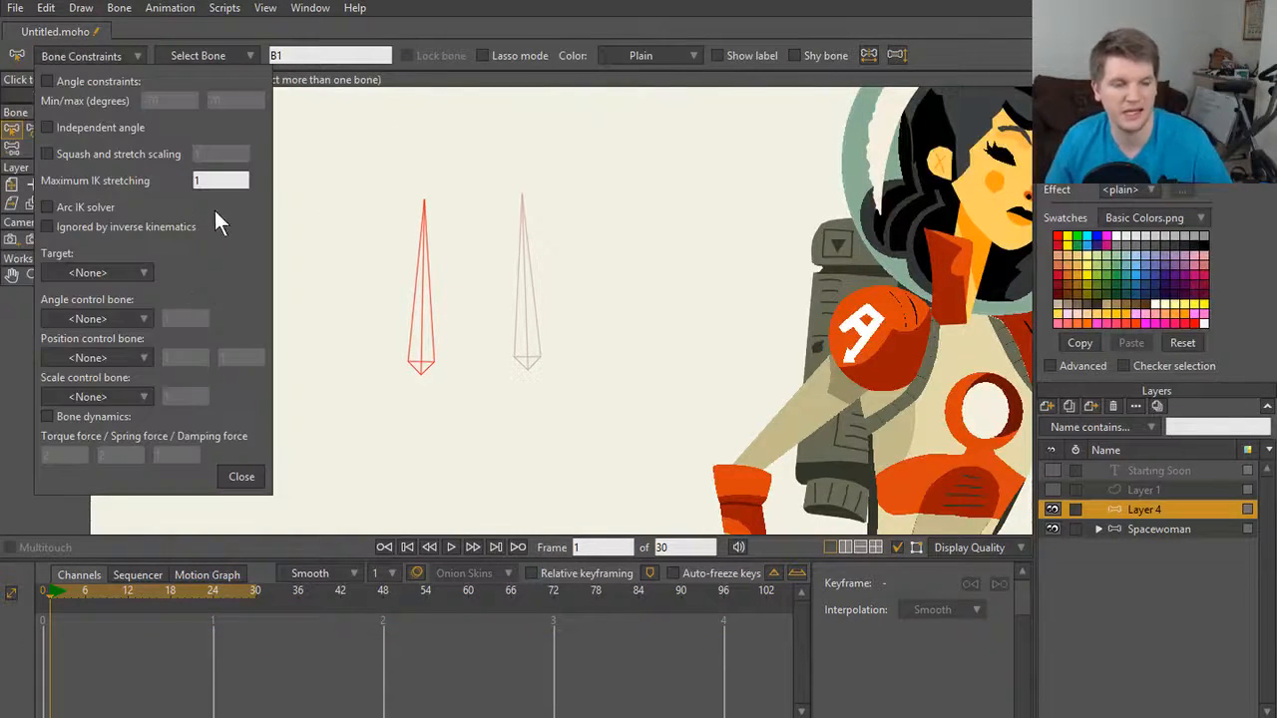
{"action": "left_click", "coordinate": [539, 350]}
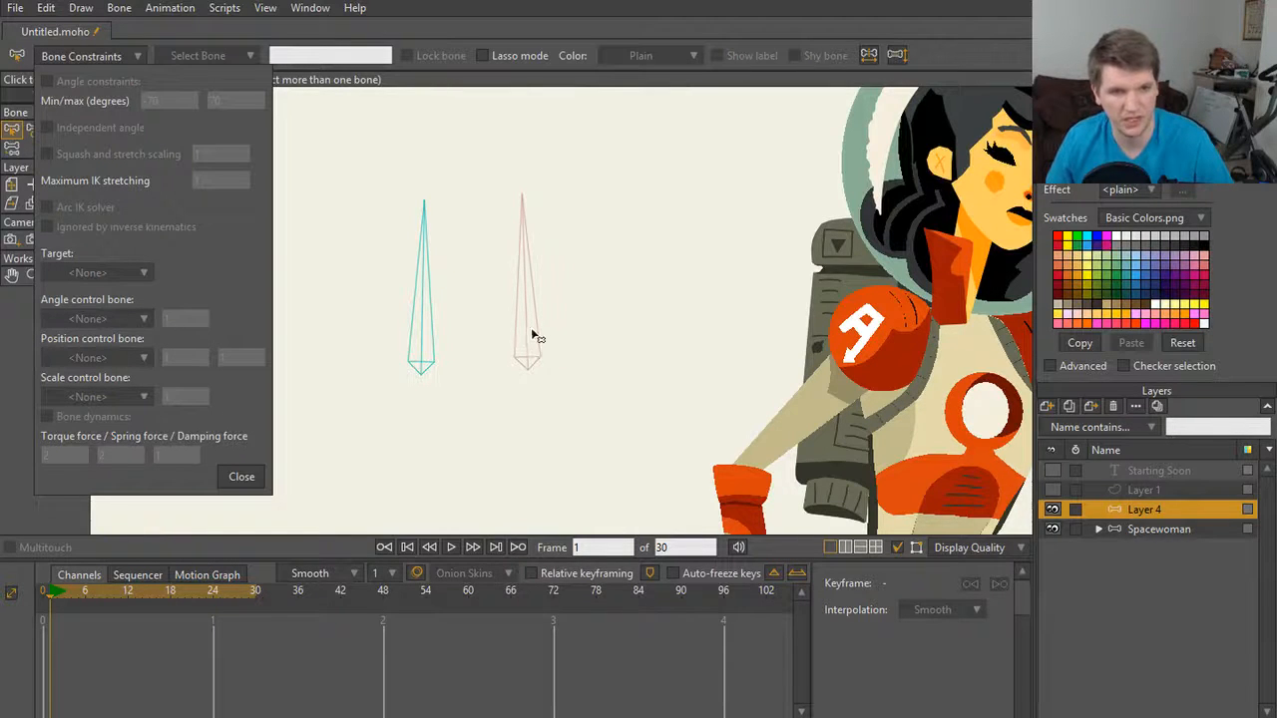
{"action": "left_click", "coordinate": [525, 340]}
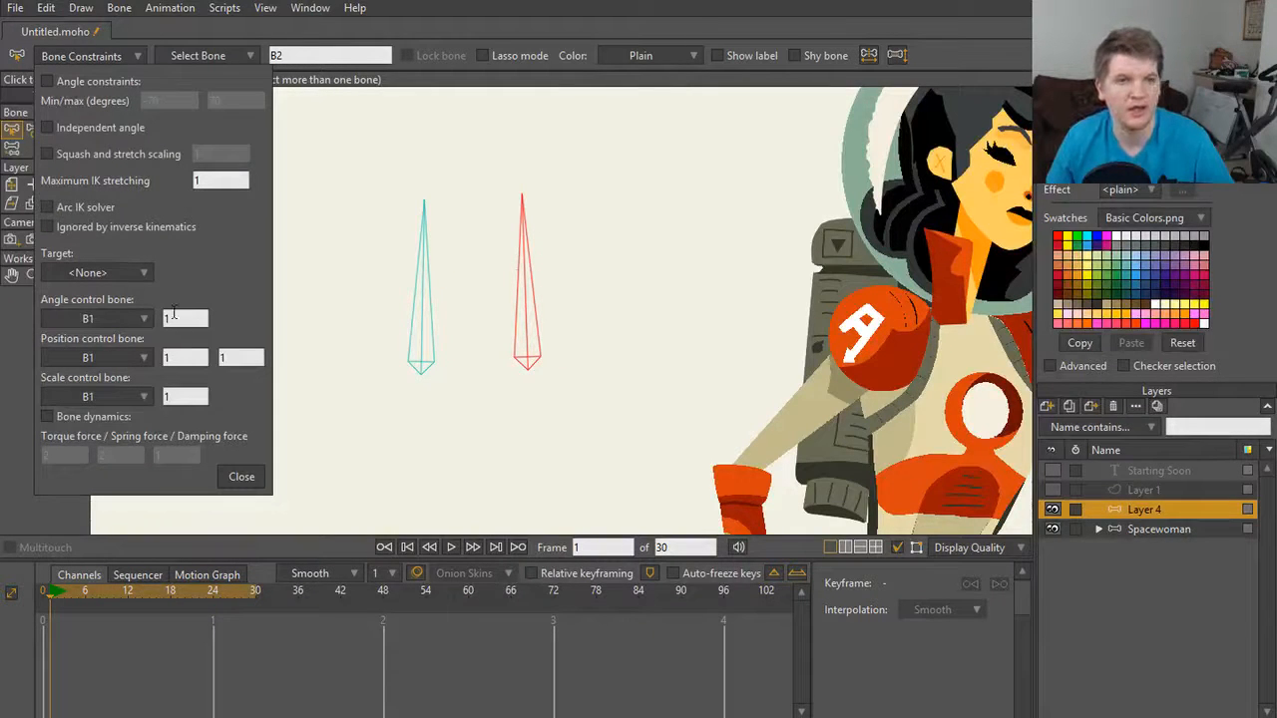
{"action": "left_click", "coordinate": [181, 316]}
{"action": "type", "text": "2"}
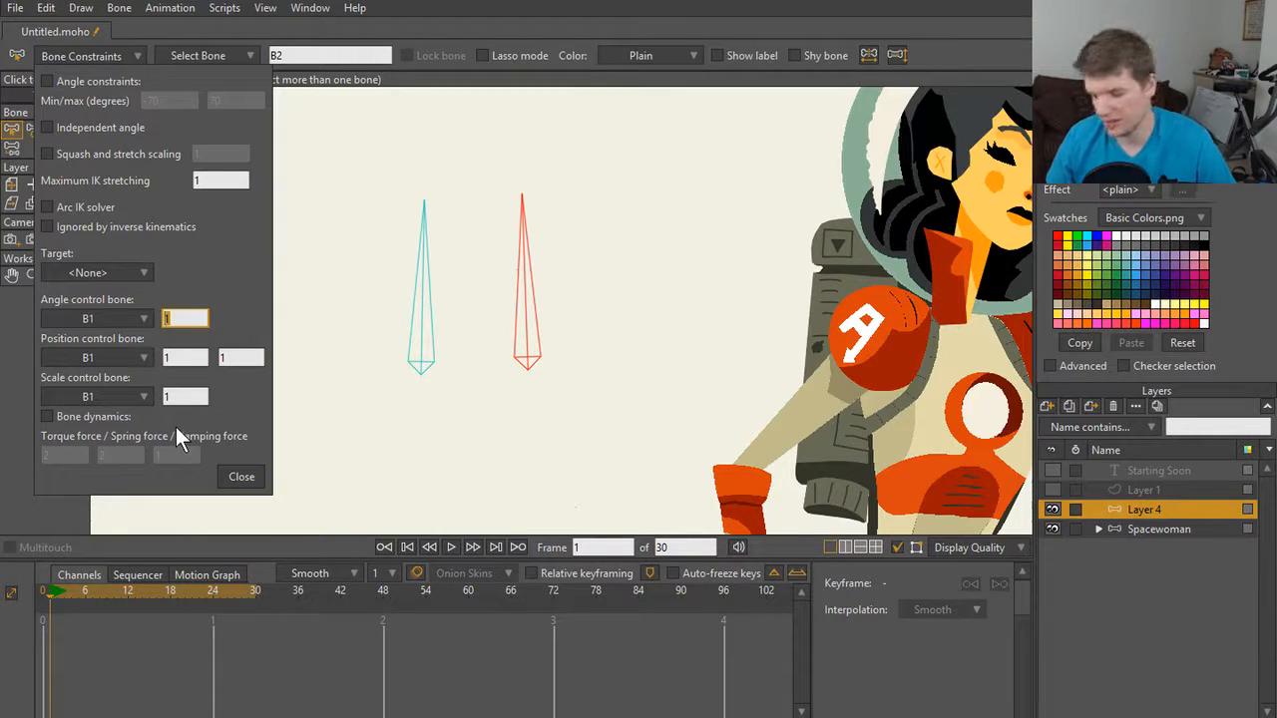
{"action": "left_click", "coordinate": [189, 357]}
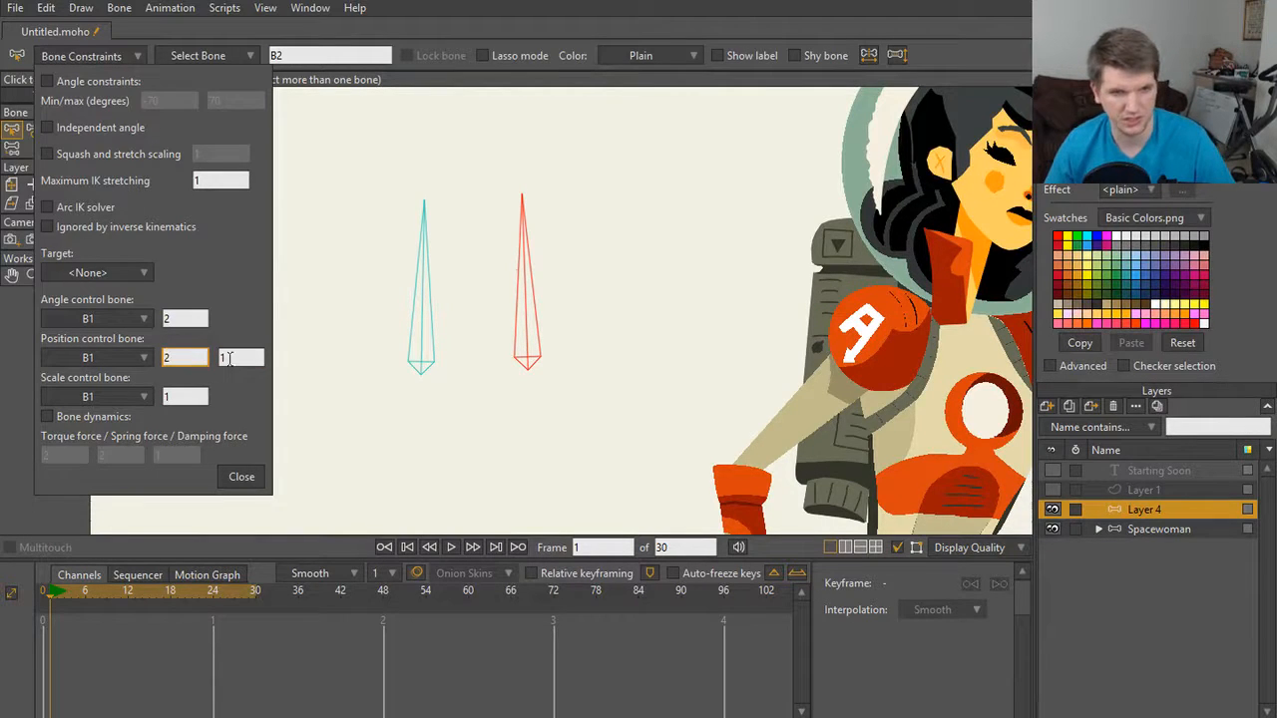
{"action": "key", "text": "Tab"}
{"action": "type", "text": "3"}
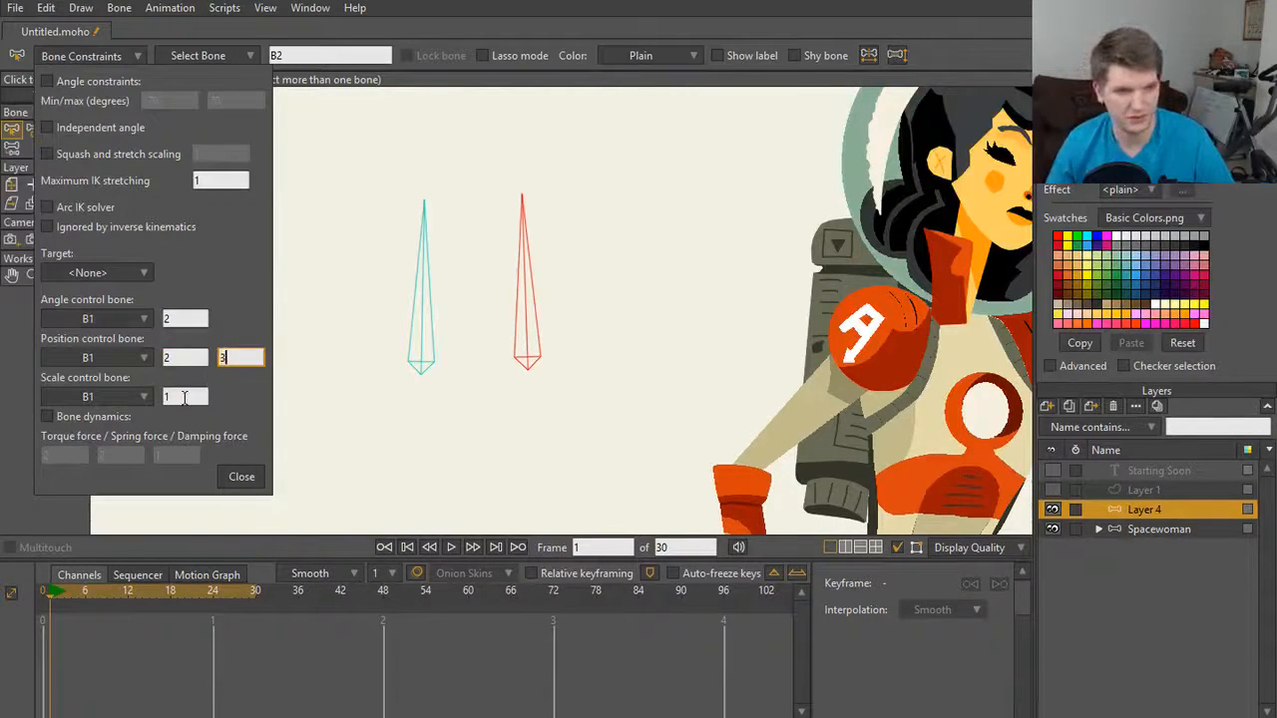
{"action": "left_click", "coordinate": [183, 397]}
{"action": "type", "text": "2"}
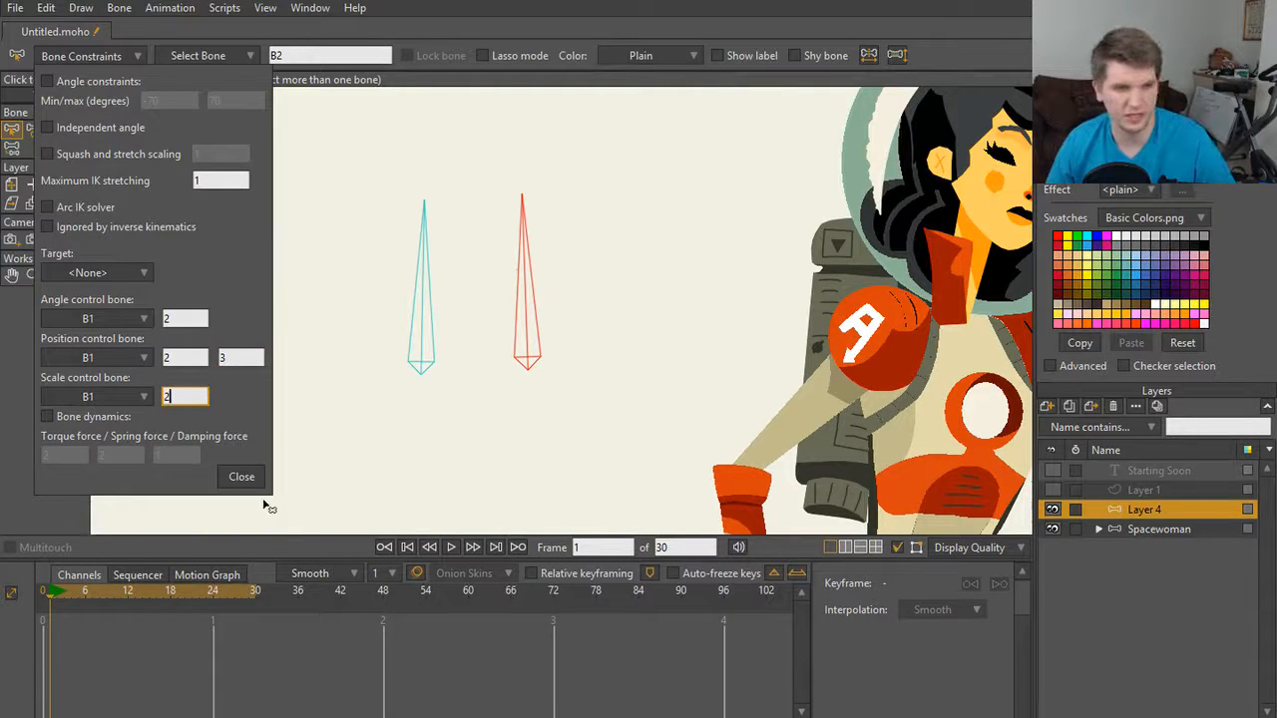
{"action": "left_click", "coordinate": [245, 475]}
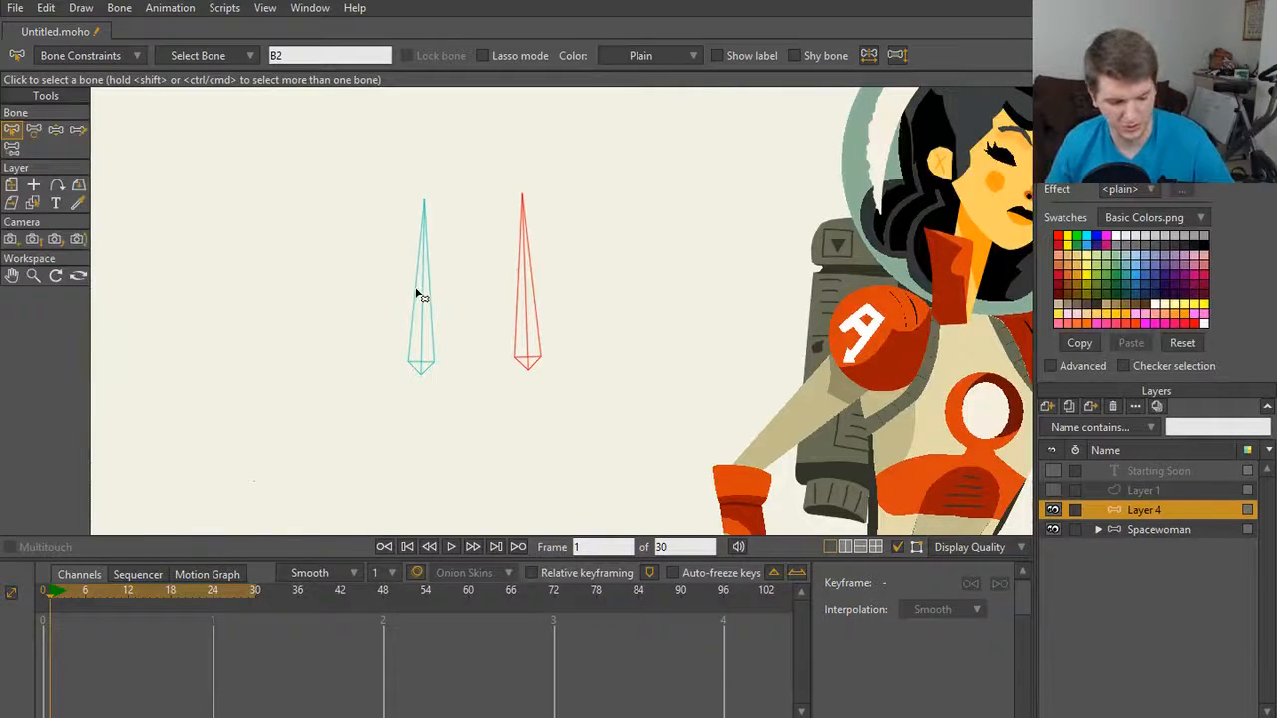
Step: Rotate B1 at frame 1, undo the rotation, and move B1 sideways to test the position control on B2
{"action": "key", "text": "z"}
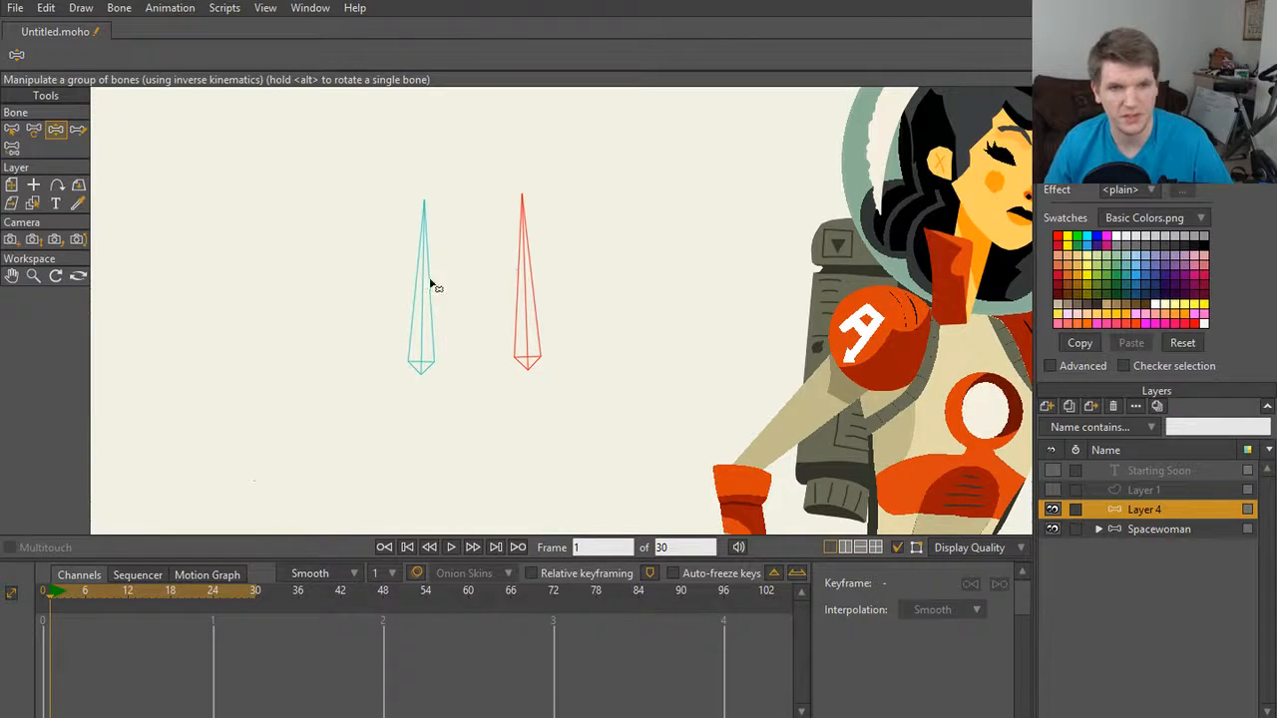
{"action": "left_click_drag", "start_coordinate": [427, 266], "coordinate": [402, 267]}
{"action": "key", "text": "ctrl+z"}
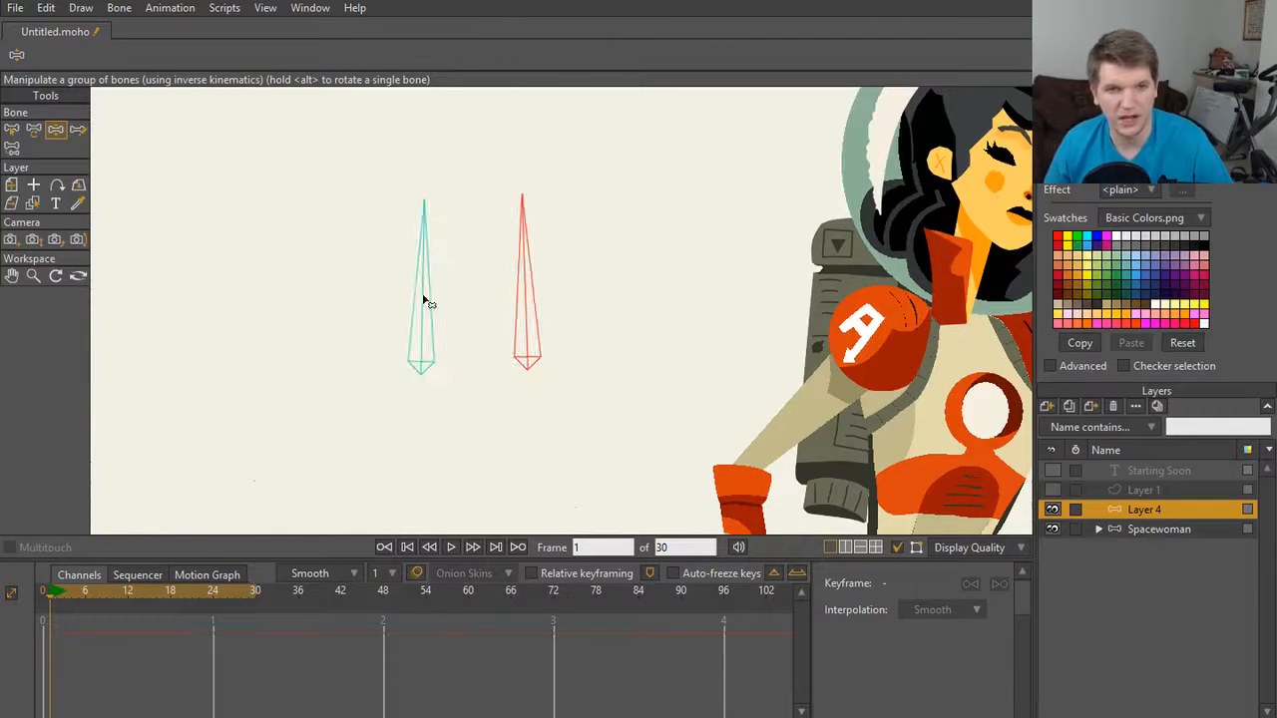
{"action": "mouse_move", "coordinate": [421, 365]}
{"action": "left_mouse_down"}
{"action": "mouse_move", "coordinate": [361, 344]}
{"action": "mouse_move", "coordinate": [228, 363]}
{"action": "mouse_move", "coordinate": [519, 362]}
{"action": "mouse_move", "coordinate": [470, 371]}
{"action": "mouse_move", "coordinate": [447, 442]}
{"action": "mouse_move", "coordinate": [453, 336]}
{"action": "mouse_move", "coordinate": [450, 365]}
{"action": "left_mouse_up"}
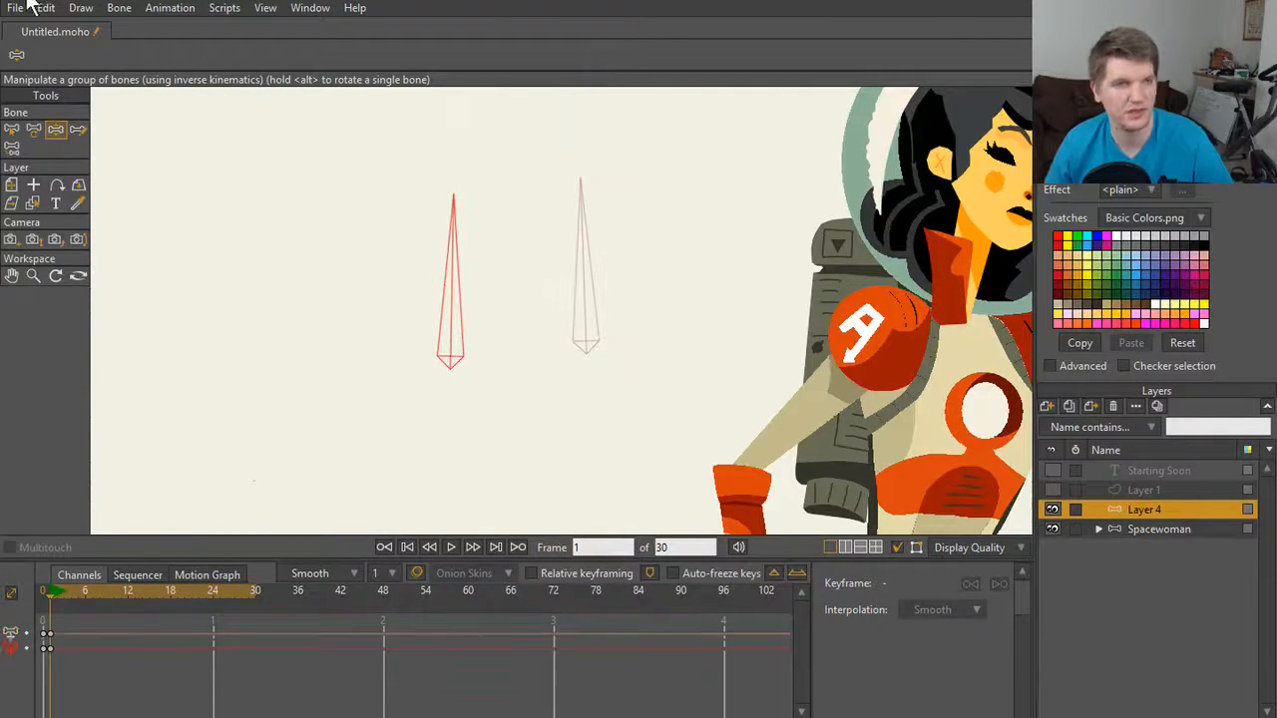
{"action": "key", "text": "z"}
{"action": "key", "text": "z"}
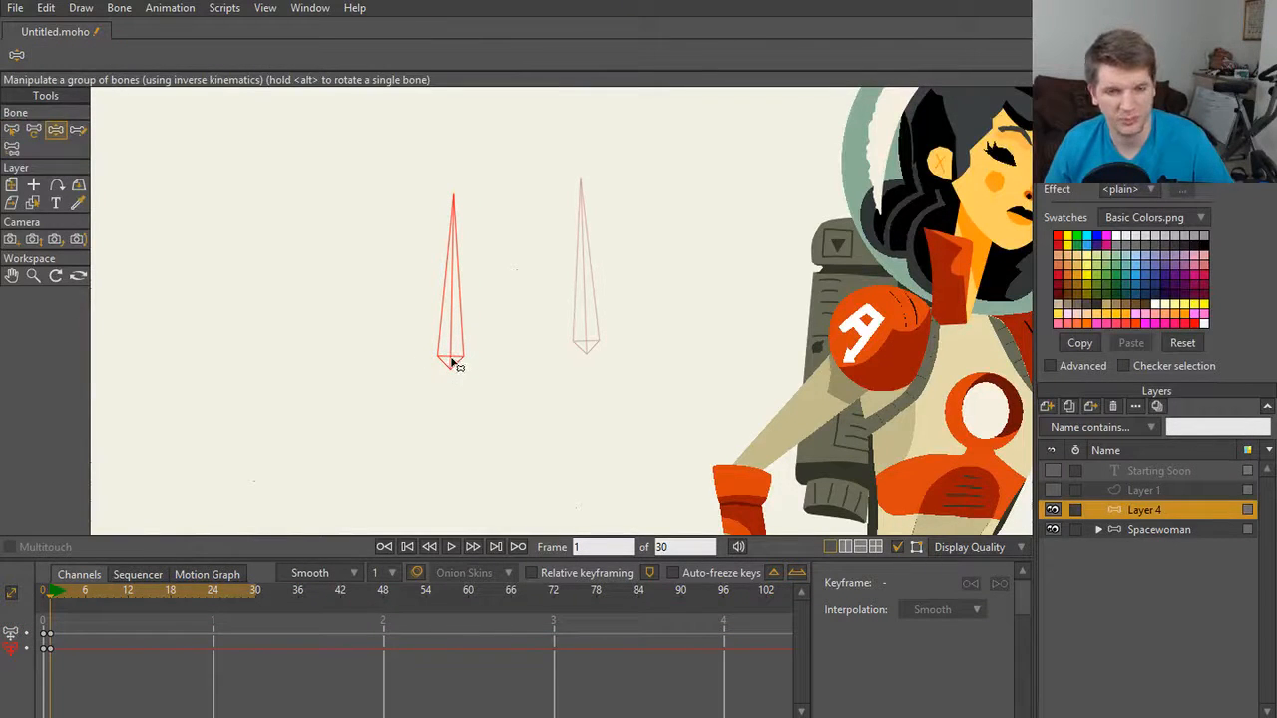
Step: Move B1 further up and sideways at frame 1 to test the doubled and tripled offsets, and undo it
{"action": "left_click_drag", "start_coordinate": [452, 365], "coordinate": [522, 315]}
{"action": "scroll", "coordinate": [413, 408], "scroll_direction": "down", "scroll_amount": 5}
{"action": "scroll", "coordinate": [517, 344], "scroll_direction": "up", "scroll_amount": 4}
{"action": "key", "text": "ctrl+z"}
Step: Transform B1 at frame 1, undo that change, and rotate B1 to an angle of about 89.42 degrees
{"action": "key", "text": "t"}
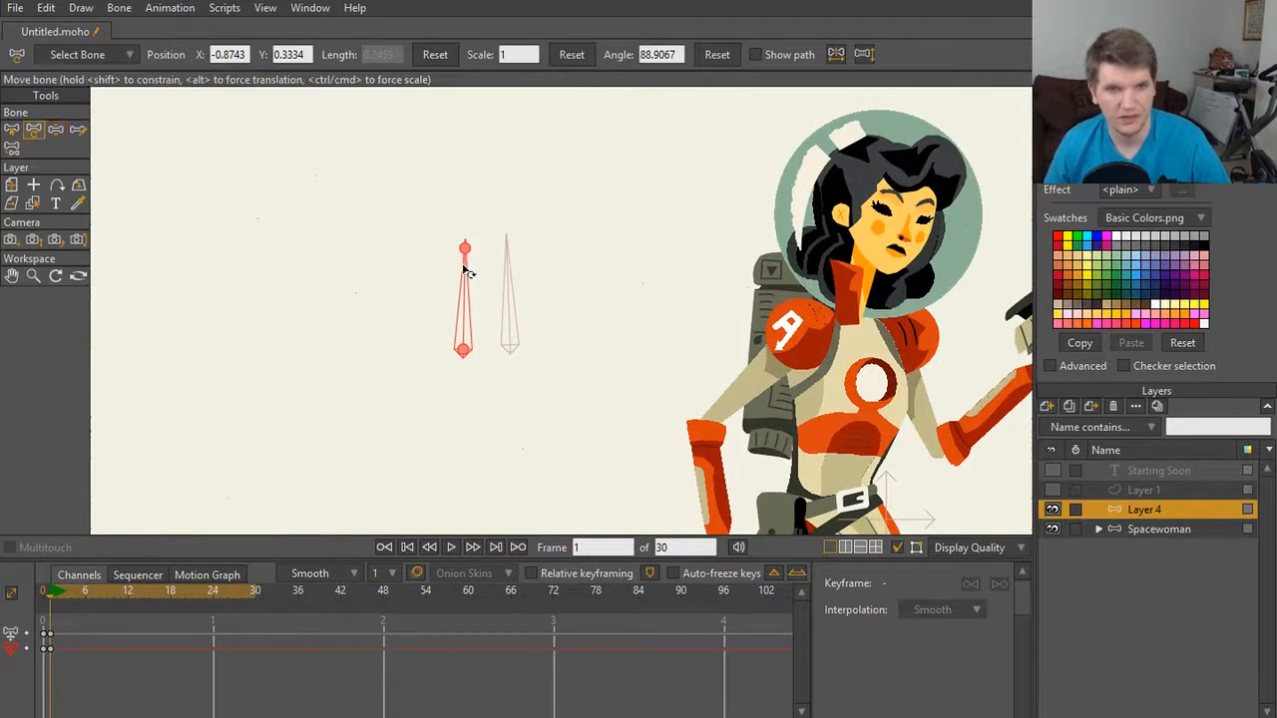
{"action": "mouse_move", "coordinate": [466, 271]}
{"action": "left_mouse_down"}
{"action": "mouse_move", "coordinate": [431, 268]}
{"action": "mouse_move", "coordinate": [442, 276]}
{"action": "left_mouse_up"}
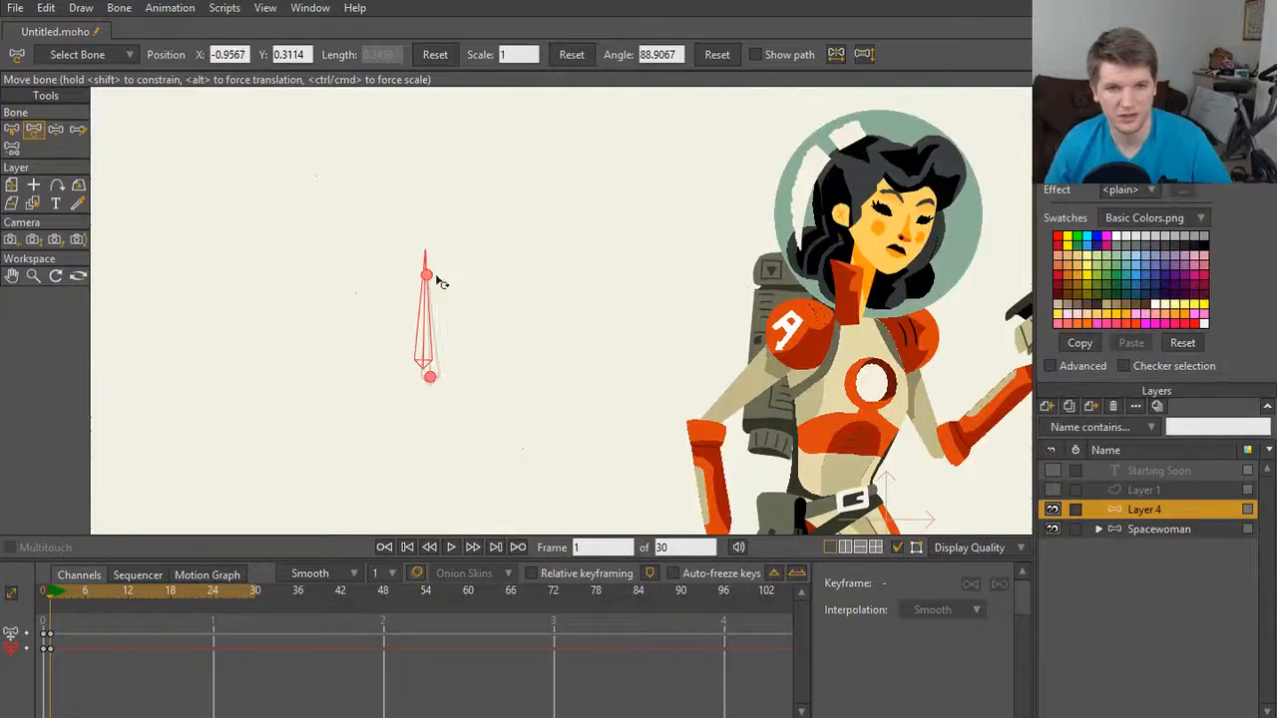
{"action": "key", "text": "ctrl+z"}
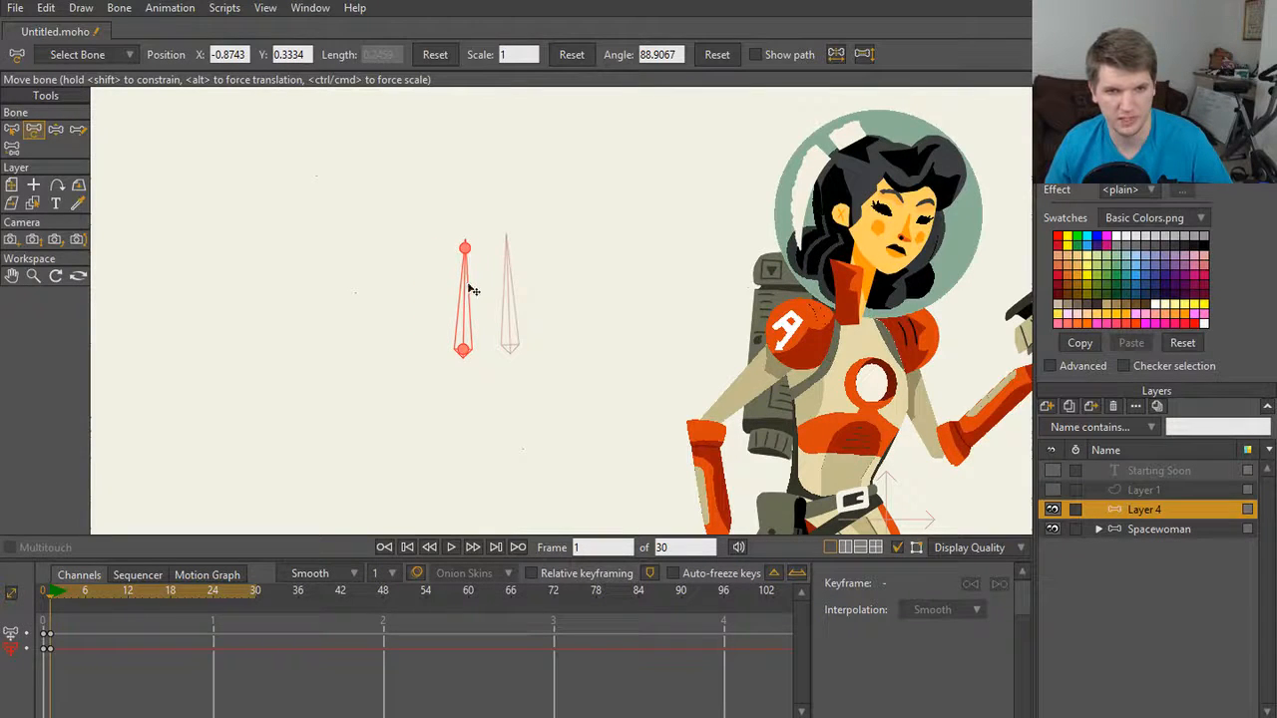
{"action": "mouse_move", "coordinate": [465, 285]}
{"action": "left_mouse_down"}
{"action": "mouse_move", "coordinate": [420, 289]}
{"action": "mouse_move", "coordinate": [448, 250]}
{"action": "mouse_move", "coordinate": [522, 285]}
{"action": "mouse_move", "coordinate": [502, 263]}
{"action": "mouse_move", "coordinate": [456, 275]}
{"action": "mouse_move", "coordinate": [465, 263]}
{"action": "mouse_move", "coordinate": [528, 309]}
{"action": "mouse_move", "coordinate": [562, 368]}
{"action": "mouse_move", "coordinate": [539, 313]}
{"action": "mouse_move", "coordinate": [474, 248]}
{"action": "mouse_move", "coordinate": [366, 351]}
{"action": "mouse_move", "coordinate": [480, 291]}
{"action": "mouse_move", "coordinate": [454, 301]}
{"action": "mouse_move", "coordinate": [470, 301]}
{"action": "left_mouse_up"}
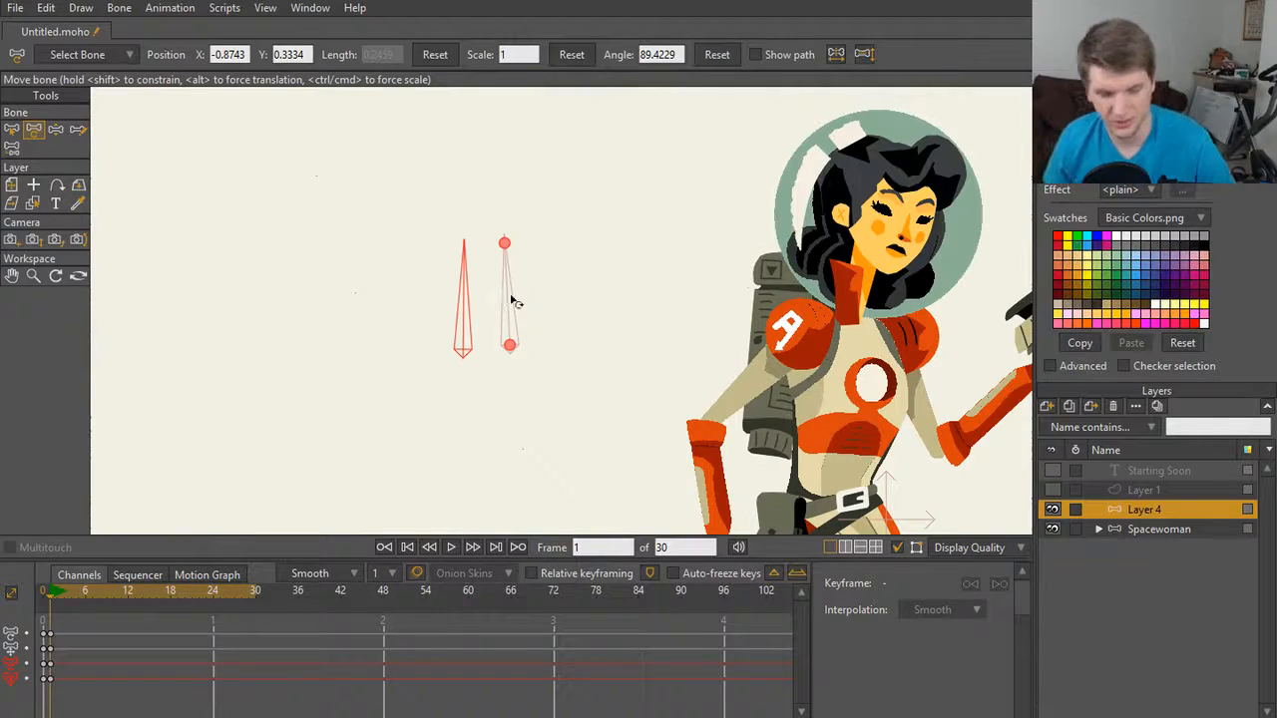
Step: Select B2 and B1 in turn to check how they are linked, ending with B2 selected
{"action": "key", "text": "b"}
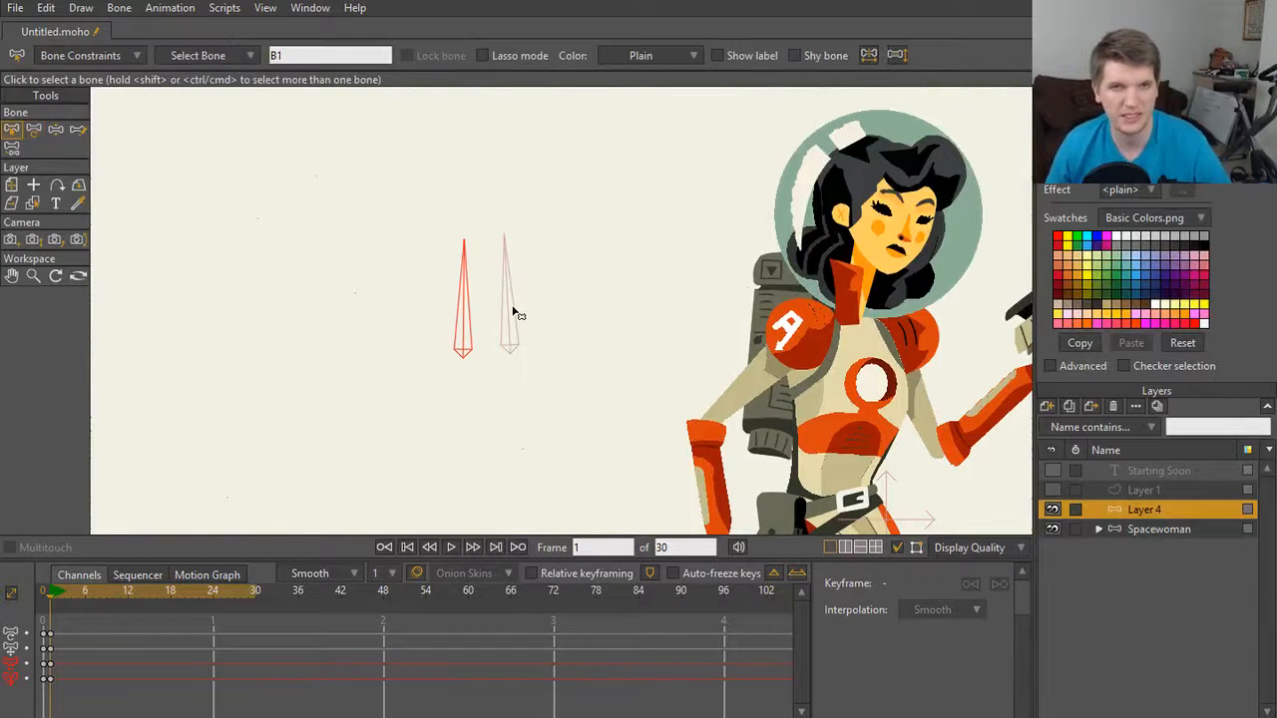
{"action": "left_click", "coordinate": [514, 314]}
{"action": "left_click", "coordinate": [467, 314]}
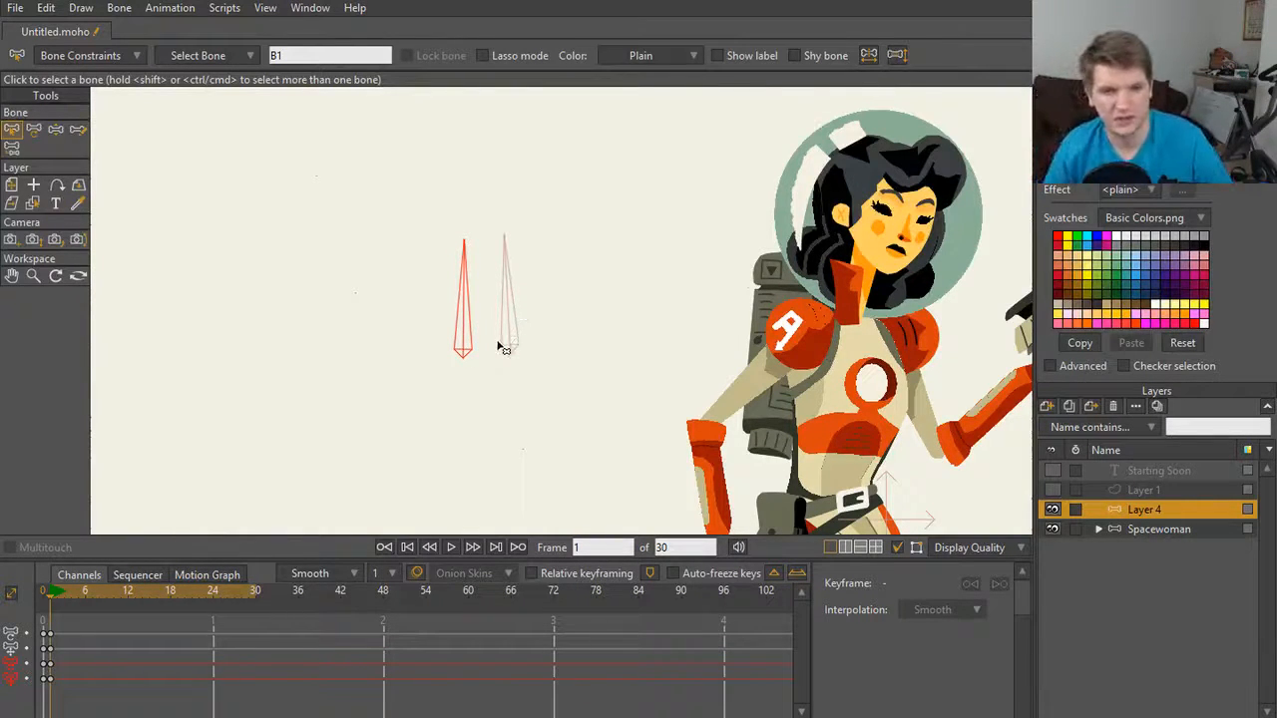
{"action": "left_click", "coordinate": [512, 342]}
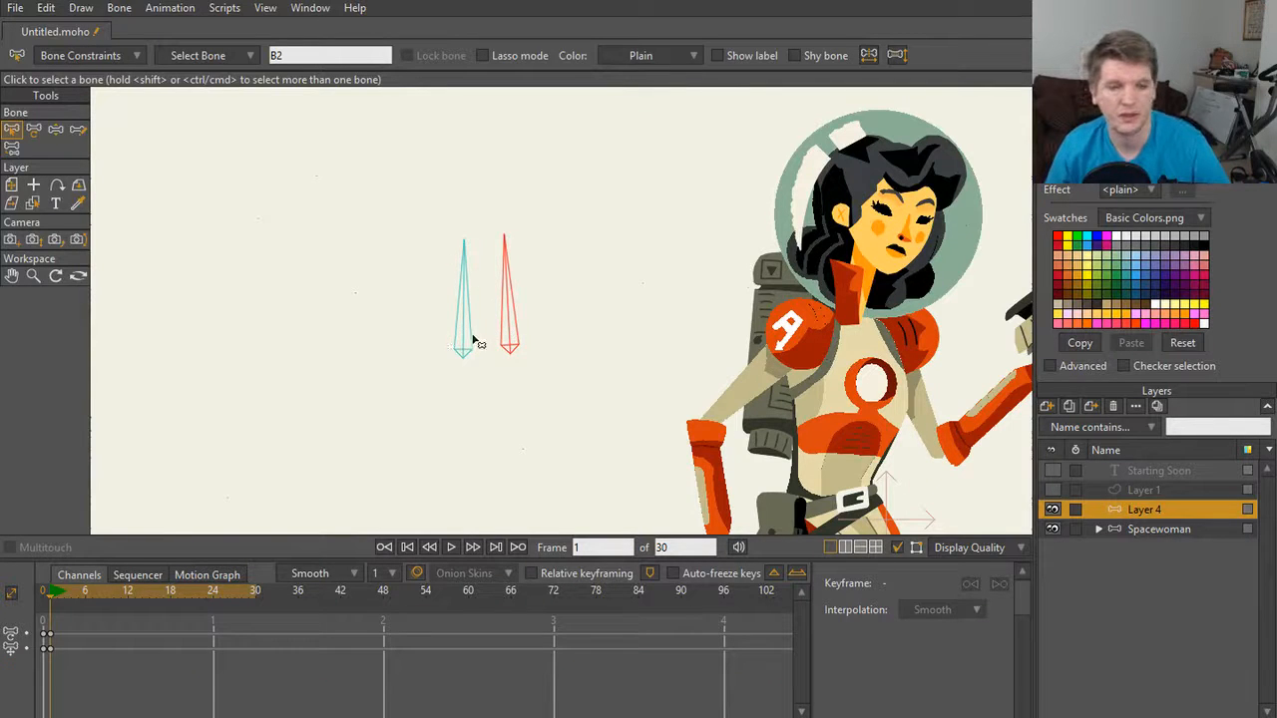
Step: Delete all the bone keyframes on Layer 4's timeline, with B1 selected, and return to frame 0
{"action": "left_click", "coordinate": [472, 341]}
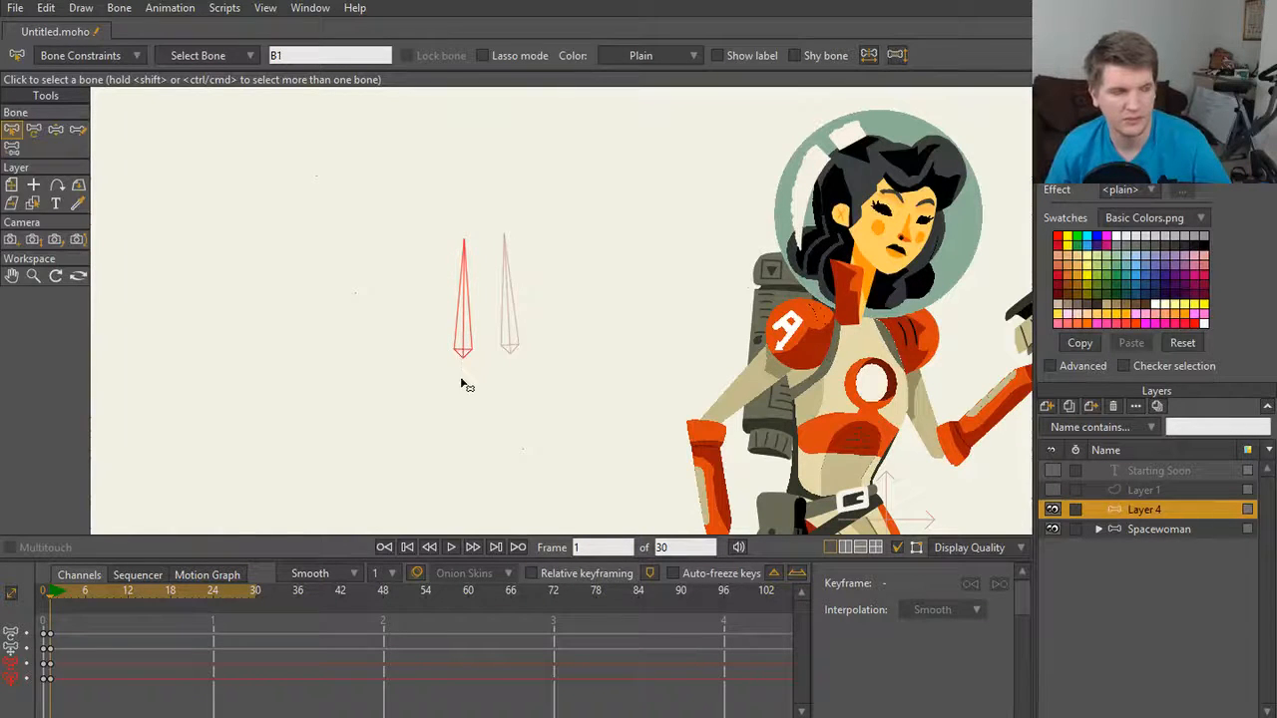
{"action": "scroll", "coordinate": [462, 379], "scroll_direction": "down", "scroll_amount": 1}
{"action": "left_click_drag", "start_coordinate": [466, 377], "coordinate": [477, 397]}
{"action": "scroll", "coordinate": [476, 394], "scroll_direction": "up", "scroll_amount": 2}
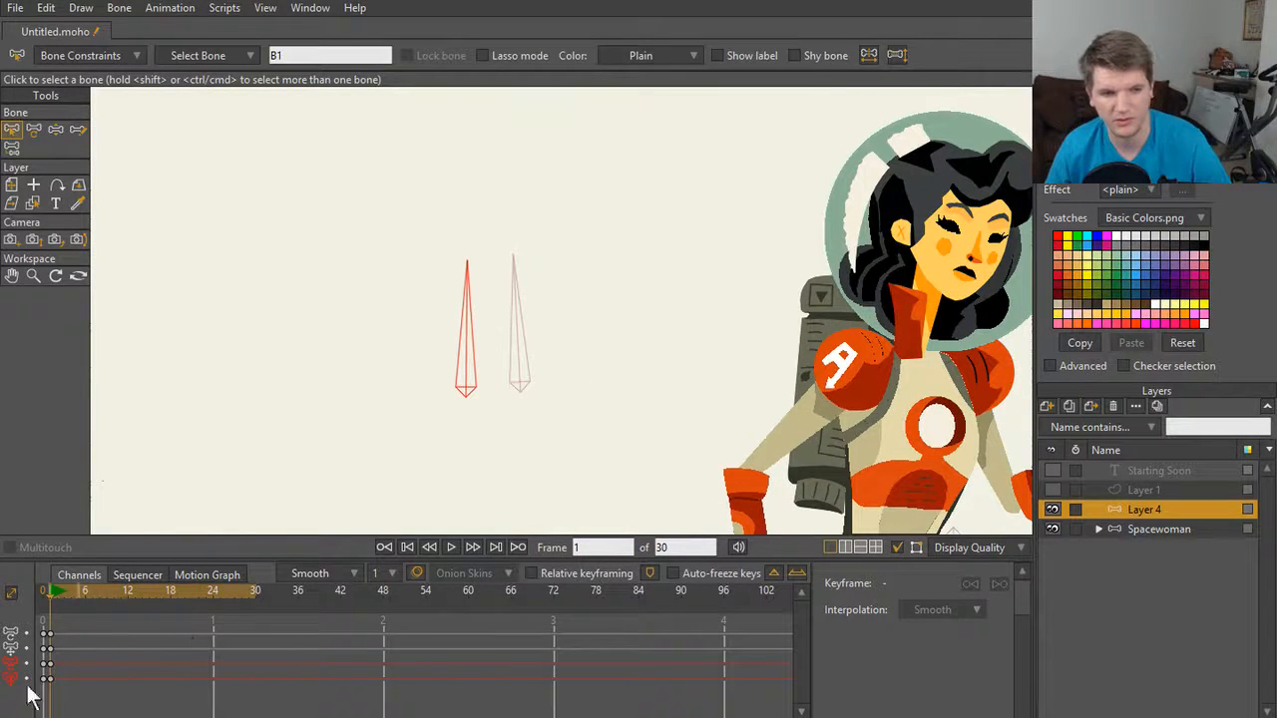
{"action": "left_click_drag", "start_coordinate": [104, 714], "coordinate": [4, 616]}
{"action": "key", "text": "Delete"}
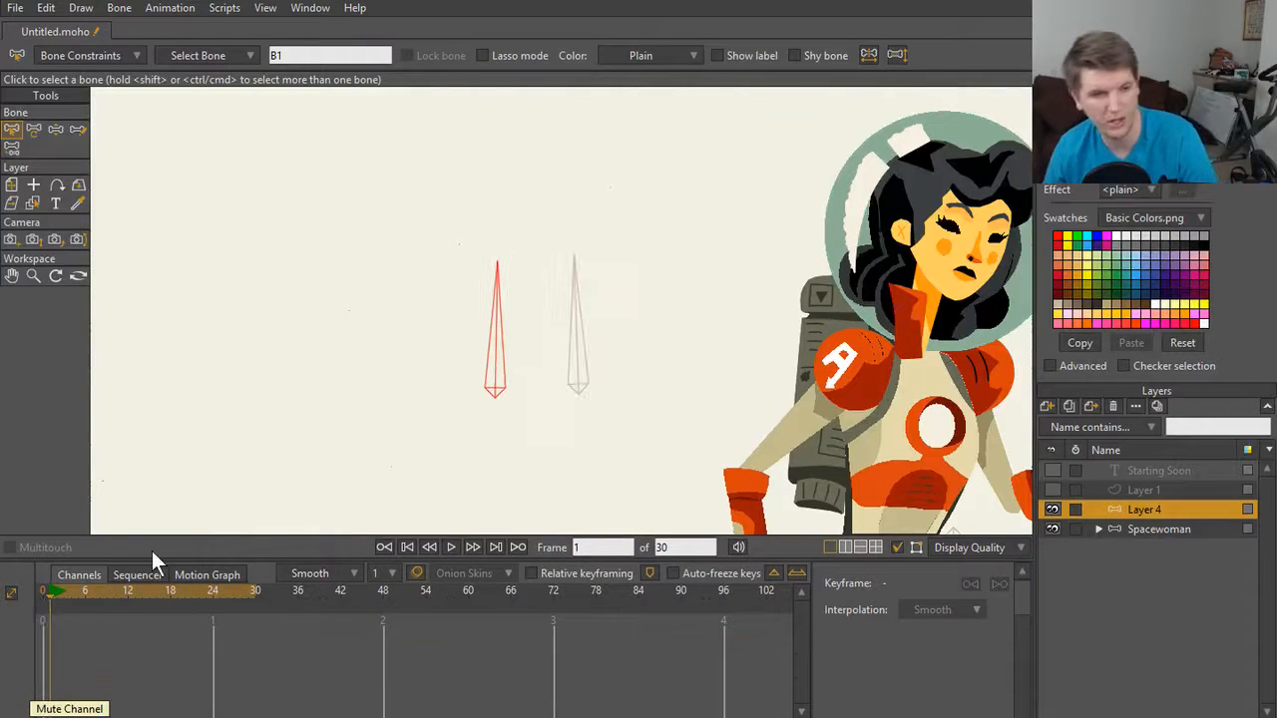
{"action": "left_click", "coordinate": [45, 591]}
{"action": "key", "text": "s"}
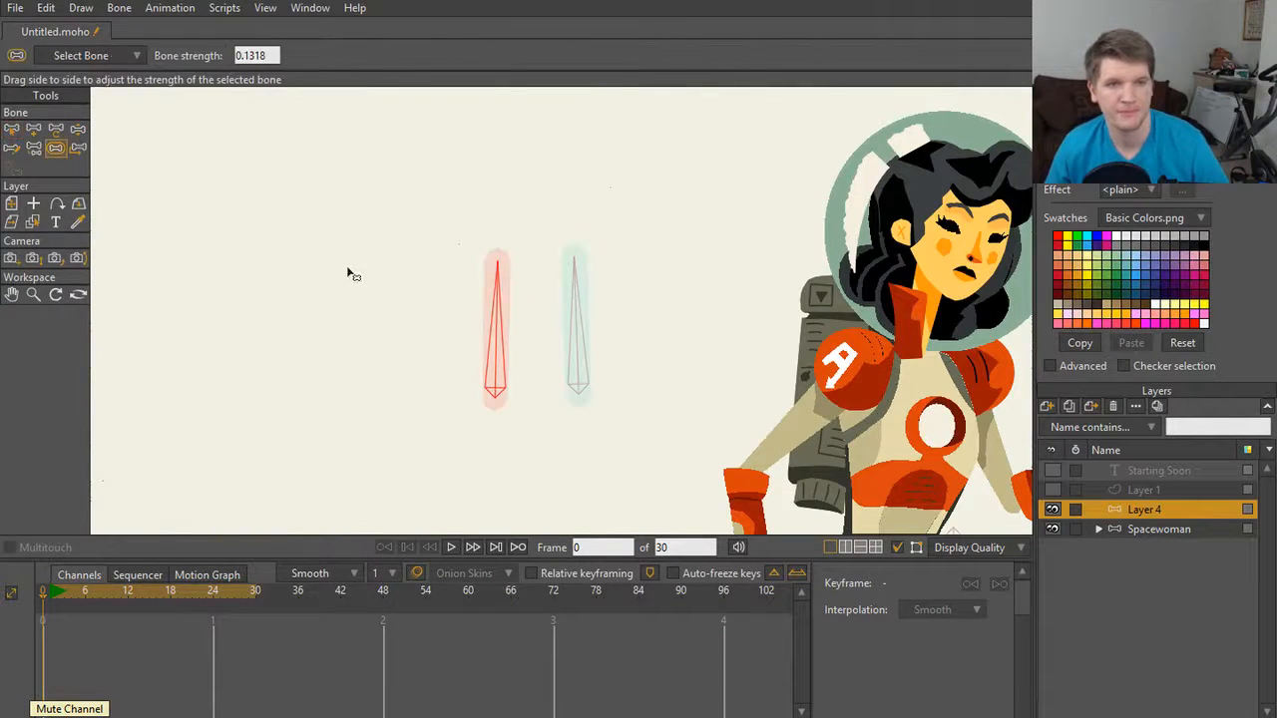
{"action": "left_click_drag", "start_coordinate": [261, 219], "coordinate": [476, 362]}
{"action": "key", "text": "ctrl+z"}
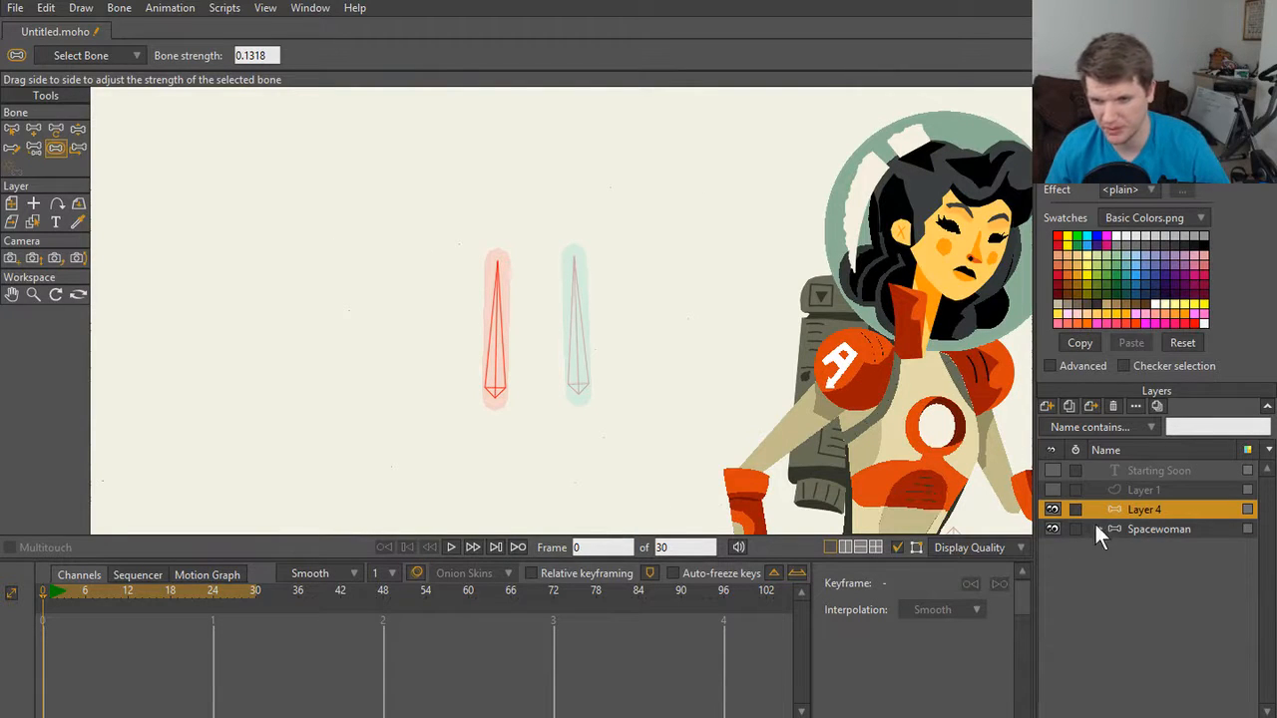
Step: Add a vector layer named Ball inside the Layer 4 bone layer
{"action": "left_click", "coordinate": [1047, 403]}
{"action": "left_click", "coordinate": [1057, 426]}
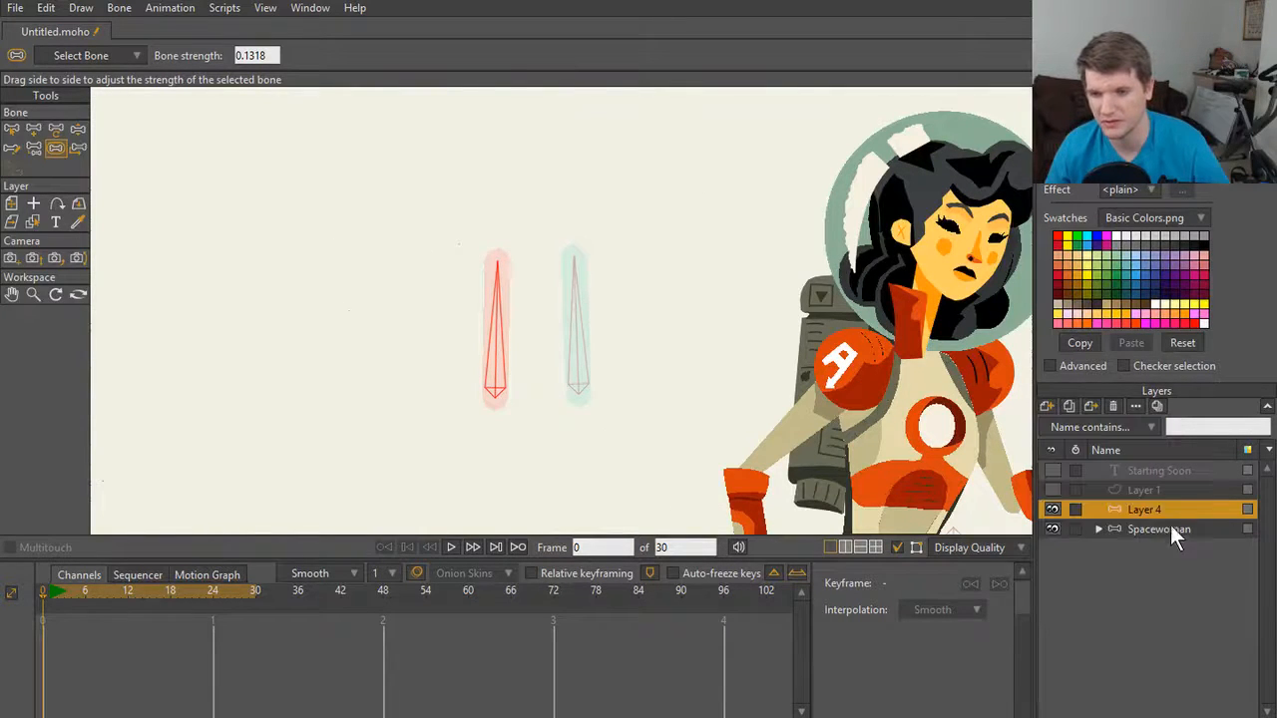
{"action": "left_click_drag", "start_coordinate": [1150, 529], "coordinate": [1150, 531]}
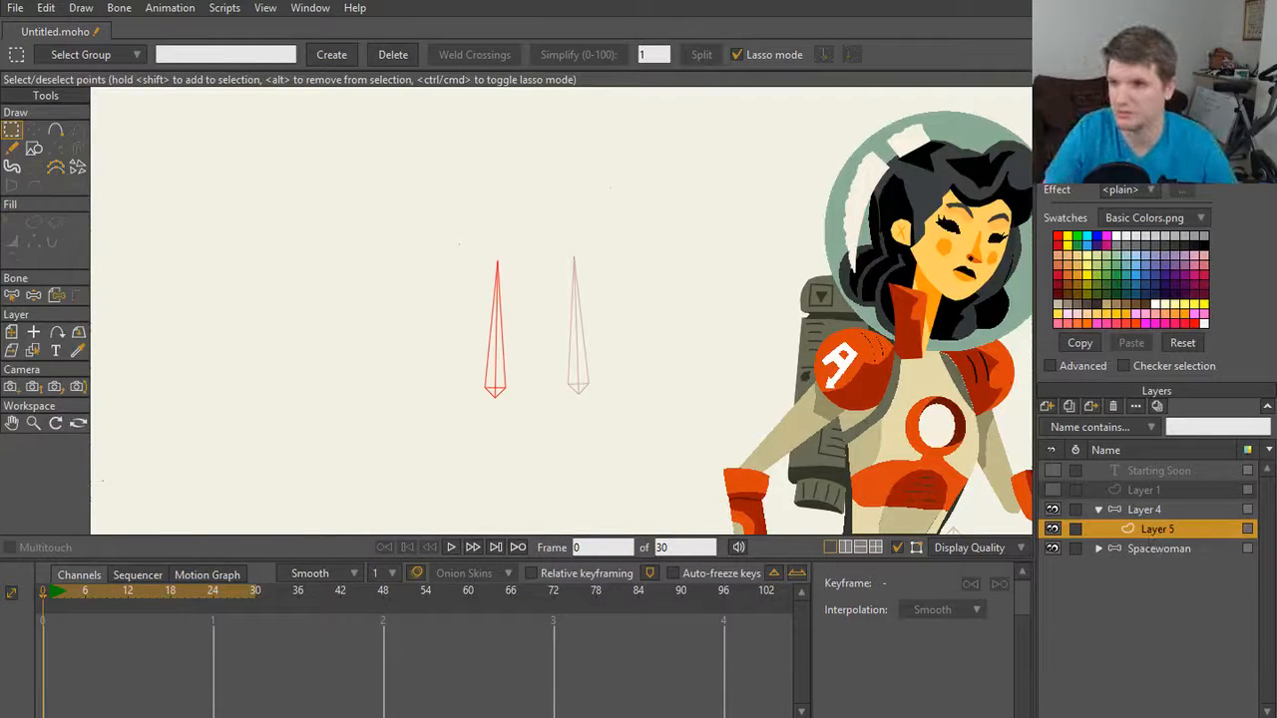
{"action": "type", "text": "Ball"}
{"action": "key", "text": "Return"}
Step: Draw a large filled circle on the Ball layer, undoing the rectangle drawn first
{"action": "key", "text": "s"}
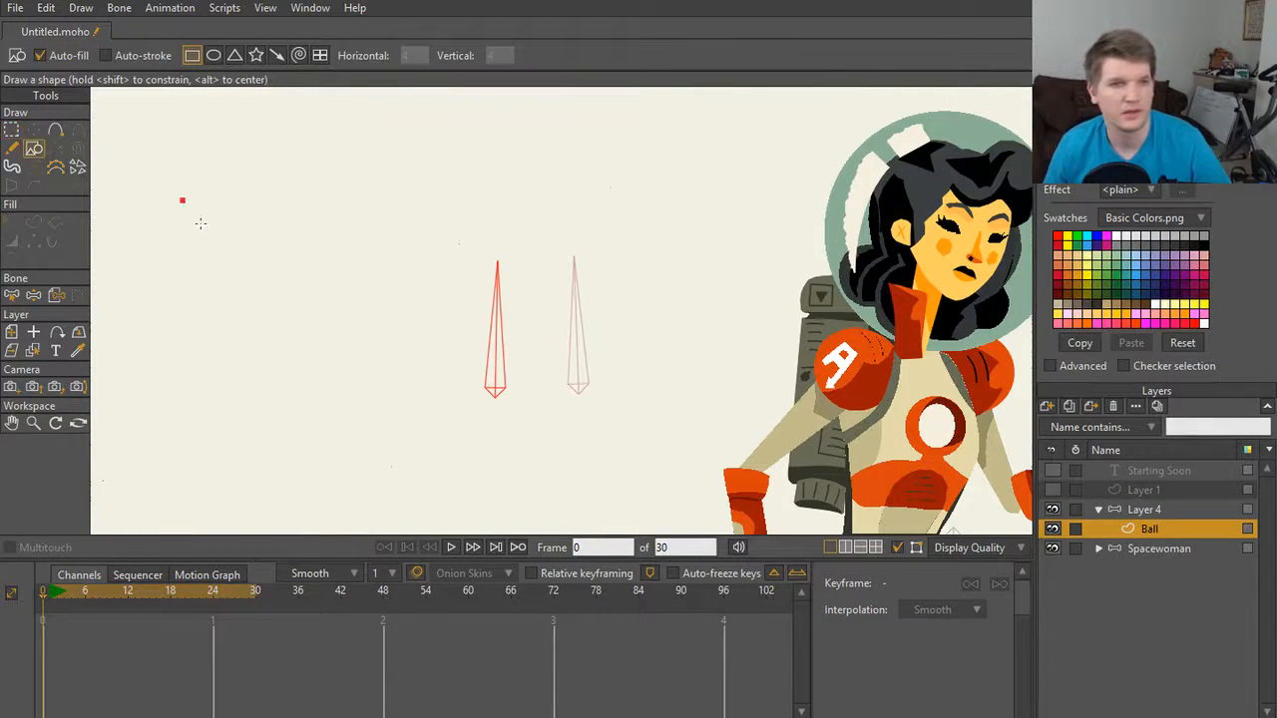
{"action": "left_click_drag", "start_coordinate": [200, 223], "coordinate": [415, 433]}
{"action": "key", "text": "ctrl+z"}
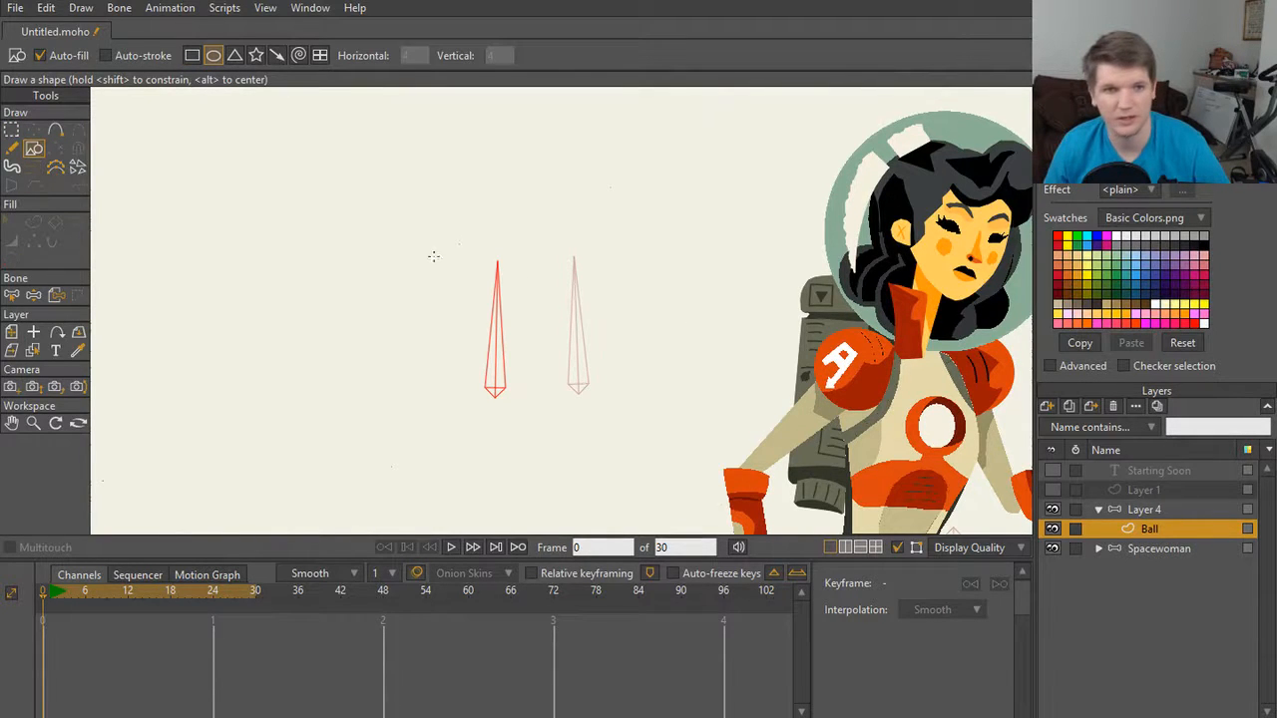
{"action": "left_click_drag", "start_coordinate": [210, 201], "coordinate": [516, 508]}
Step: Move the circle clear of the two bones, to about X -1.22, Y 0.50, and deselect its points
{"action": "key", "text": "t"}
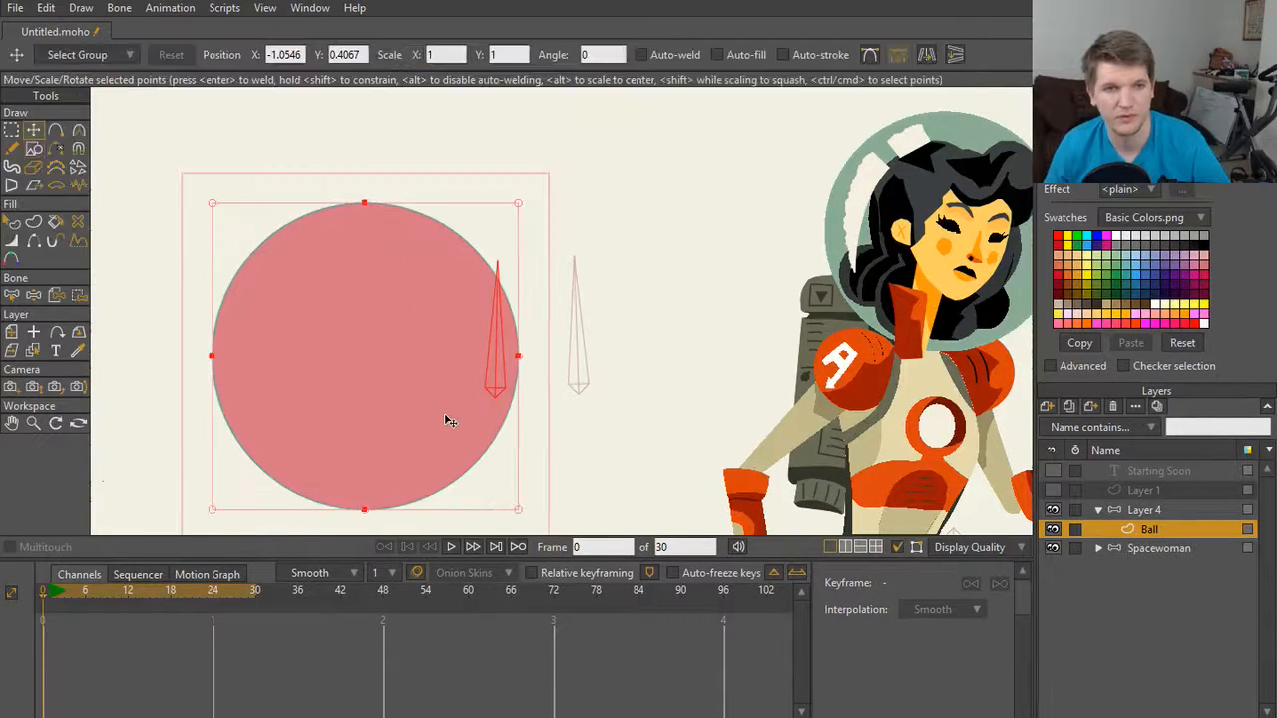
{"action": "left_click_drag", "start_coordinate": [445, 419], "coordinate": [505, 389]}
{"action": "scroll", "coordinate": [330, 348], "scroll_direction": "down", "scroll_amount": 3}
{"action": "scroll", "coordinate": [447, 361], "scroll_direction": "down", "scroll_amount": 1}
{"action": "scroll", "coordinate": [461, 376], "scroll_direction": "up", "scroll_amount": 4}
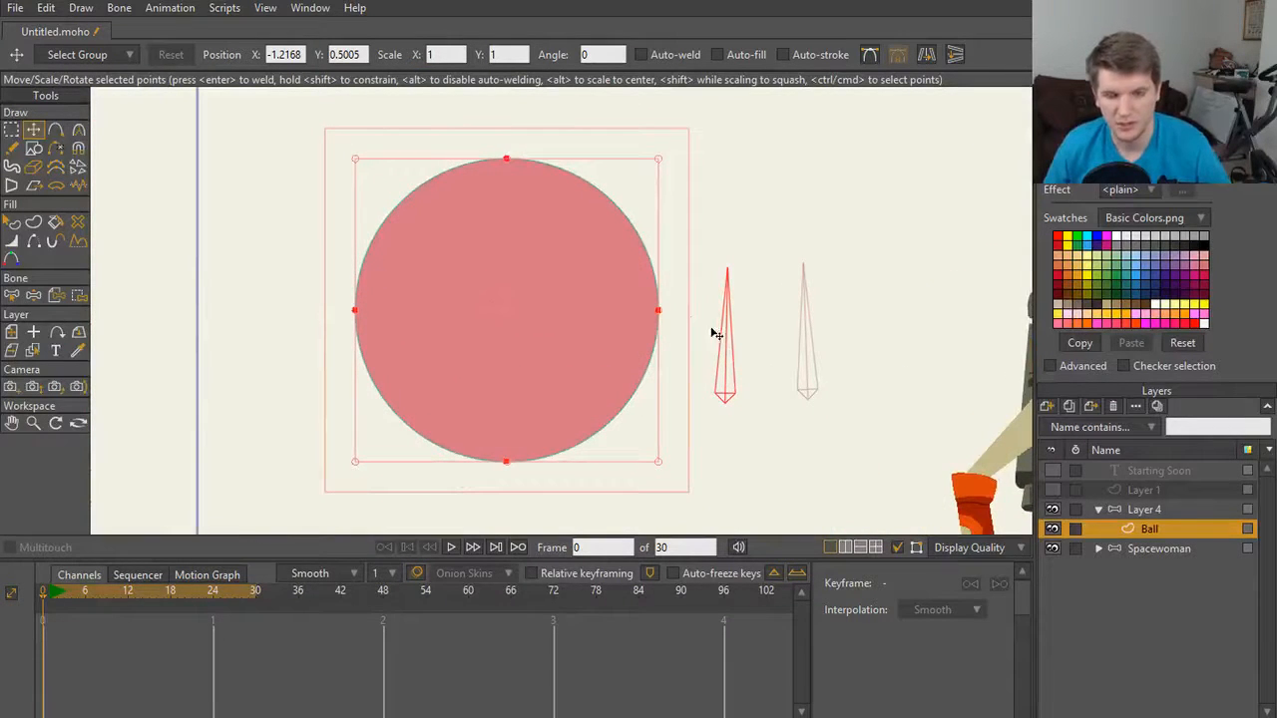
{"action": "left_click", "coordinate": [725, 382]}
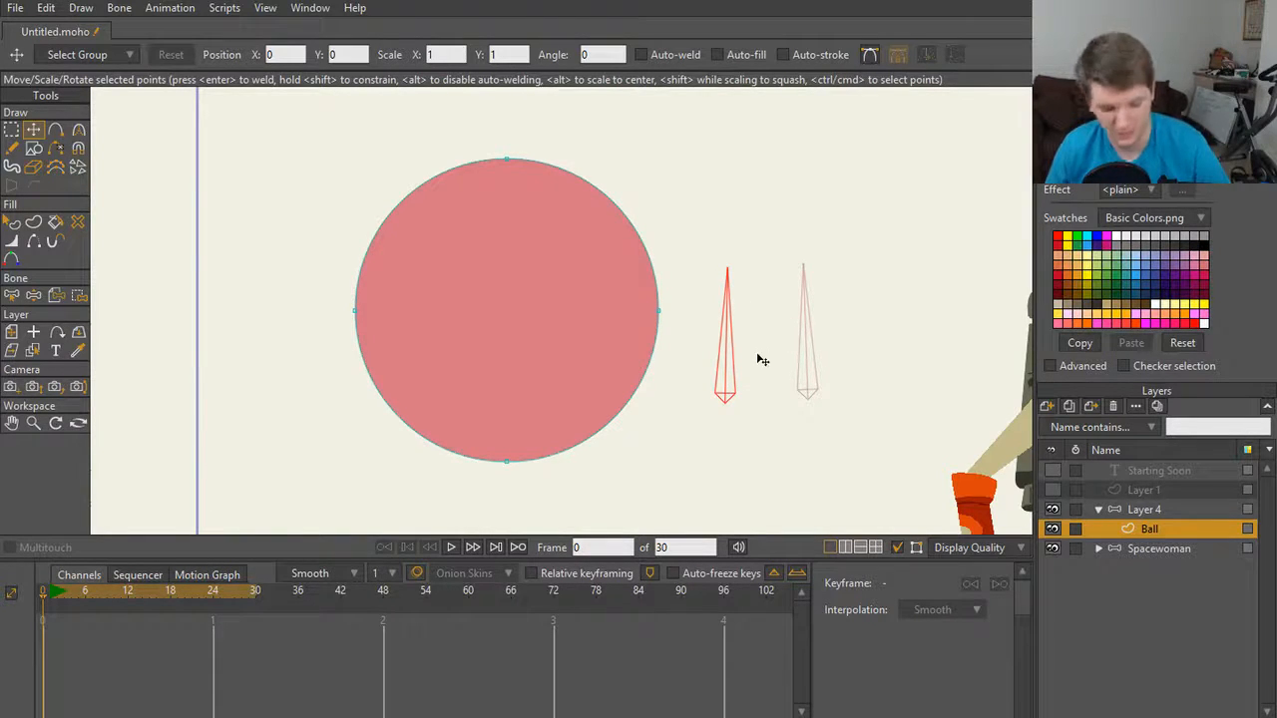
Step: Delete both existing bones, B1 and B2, from Layer 4
{"action": "key", "text": "b"}
{"action": "left_click", "coordinate": [735, 380]}
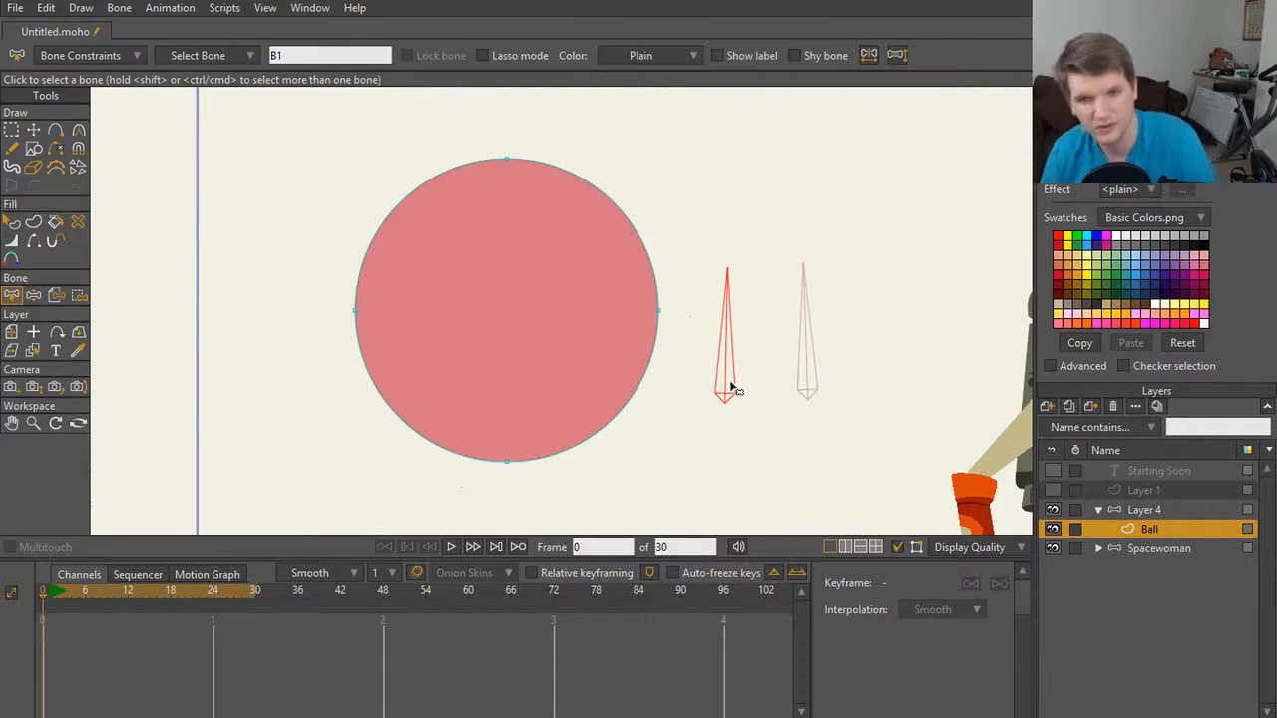
{"action": "left_click", "coordinate": [1157, 510]}
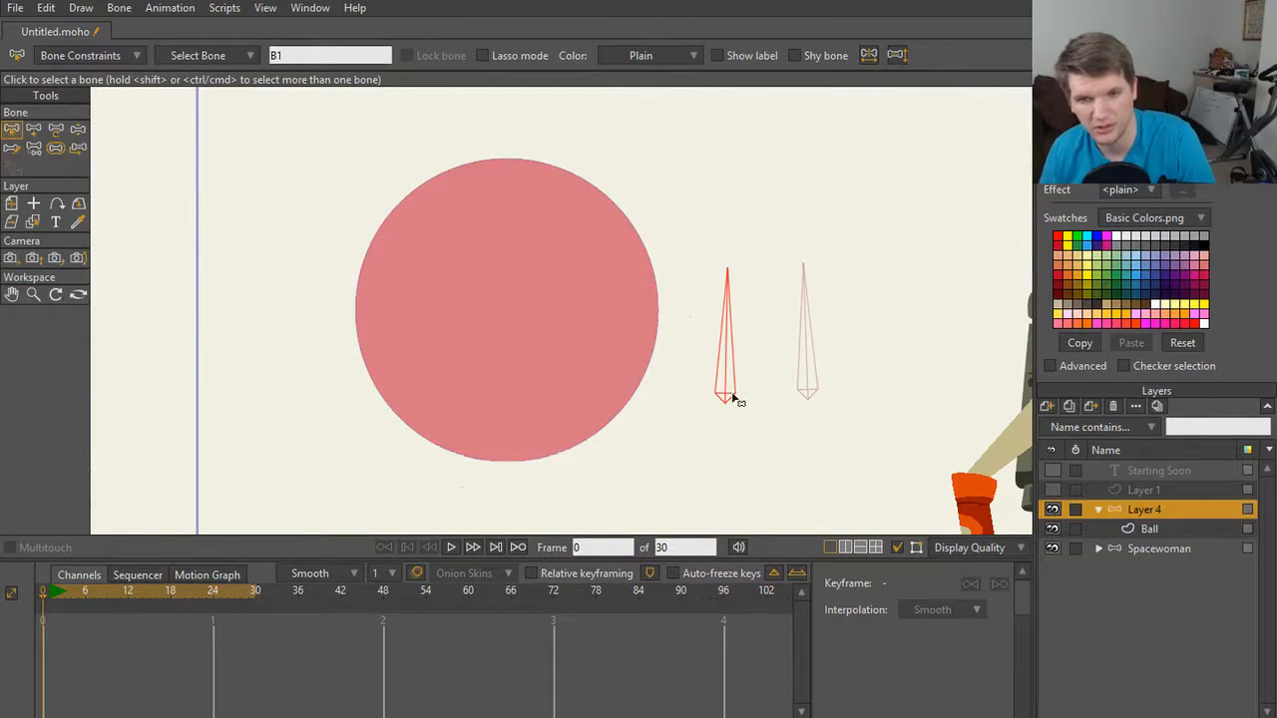
{"action": "key", "text": "Delete"}
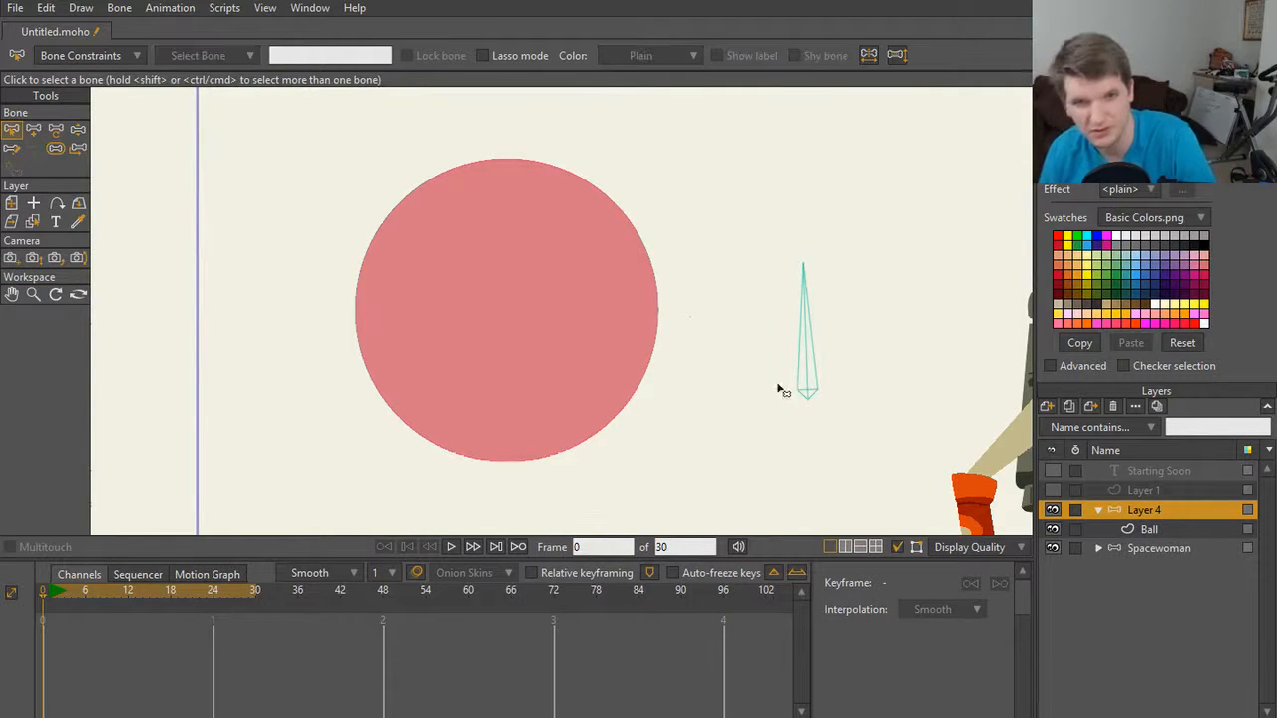
{"action": "left_click", "coordinate": [806, 387]}
{"action": "key", "text": "Delete"}
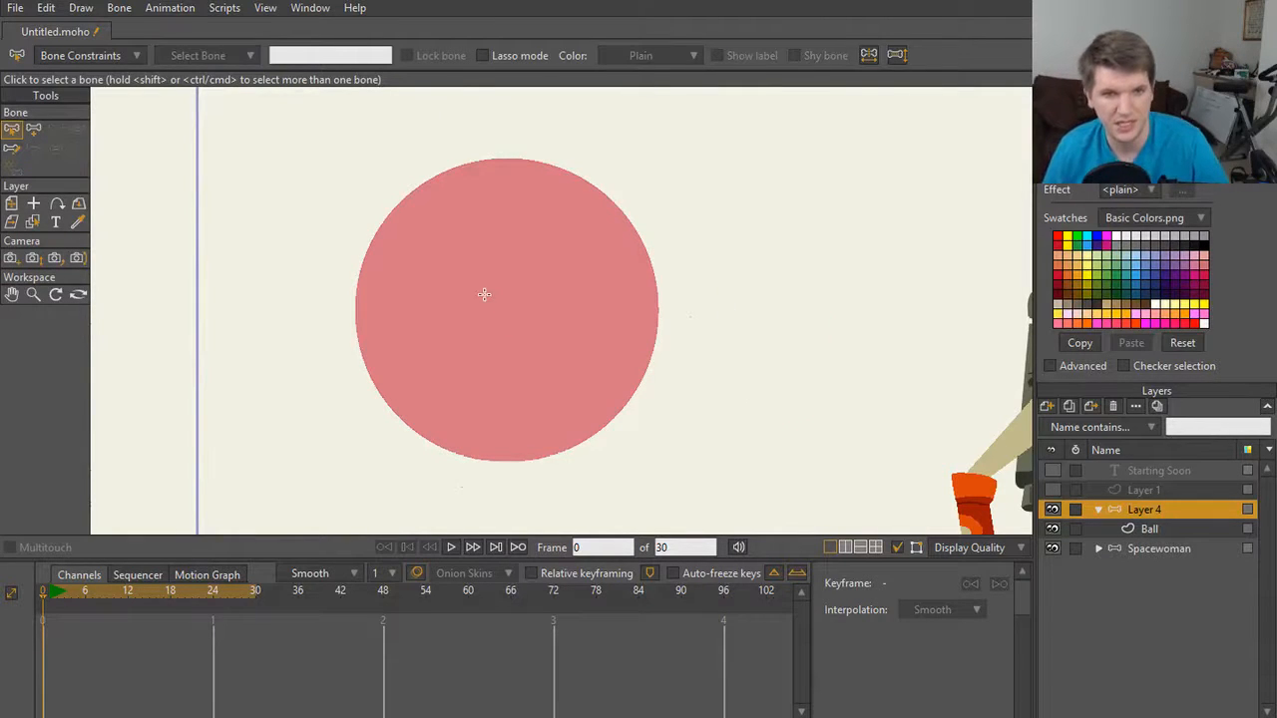
Step: Add two bones to the ball, one from its centre to the upper edge and one from its centre to the lower edge
{"action": "key", "text": "a"}
{"action": "left_click_drag", "start_coordinate": [504, 317], "coordinate": [504, 152]}
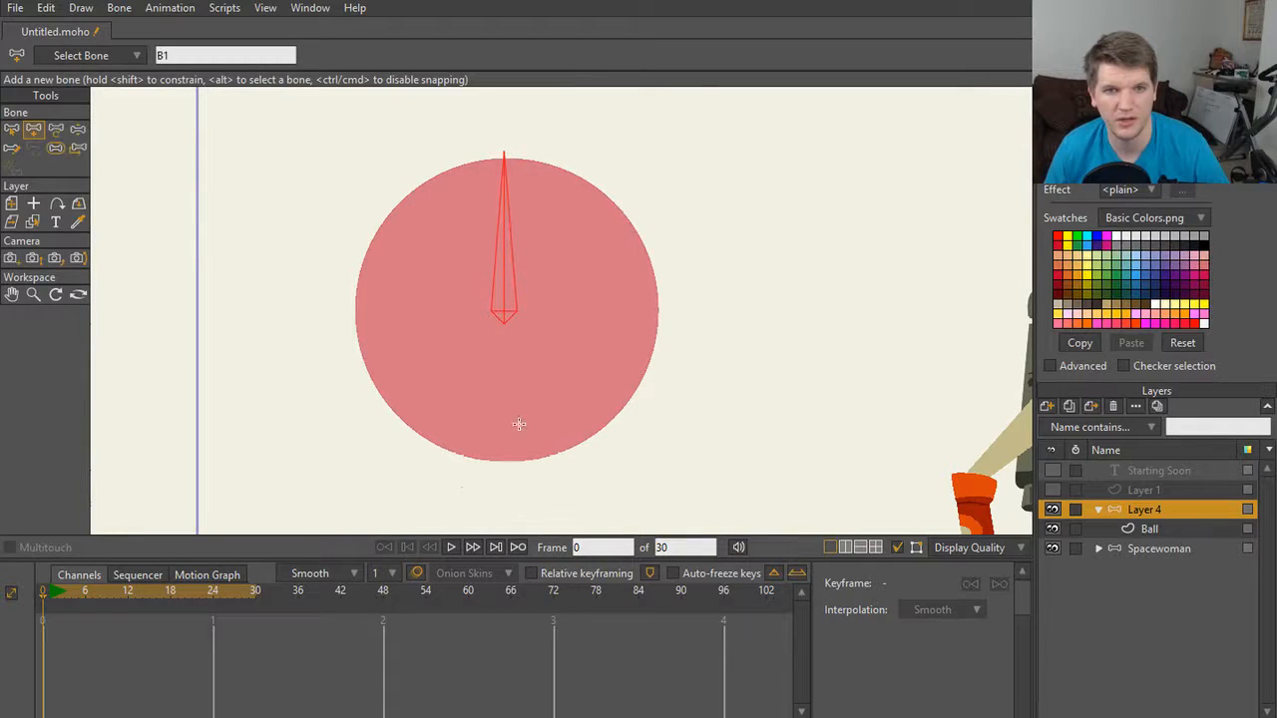
{"action": "left_click_drag", "start_coordinate": [505, 327], "coordinate": [506, 478]}
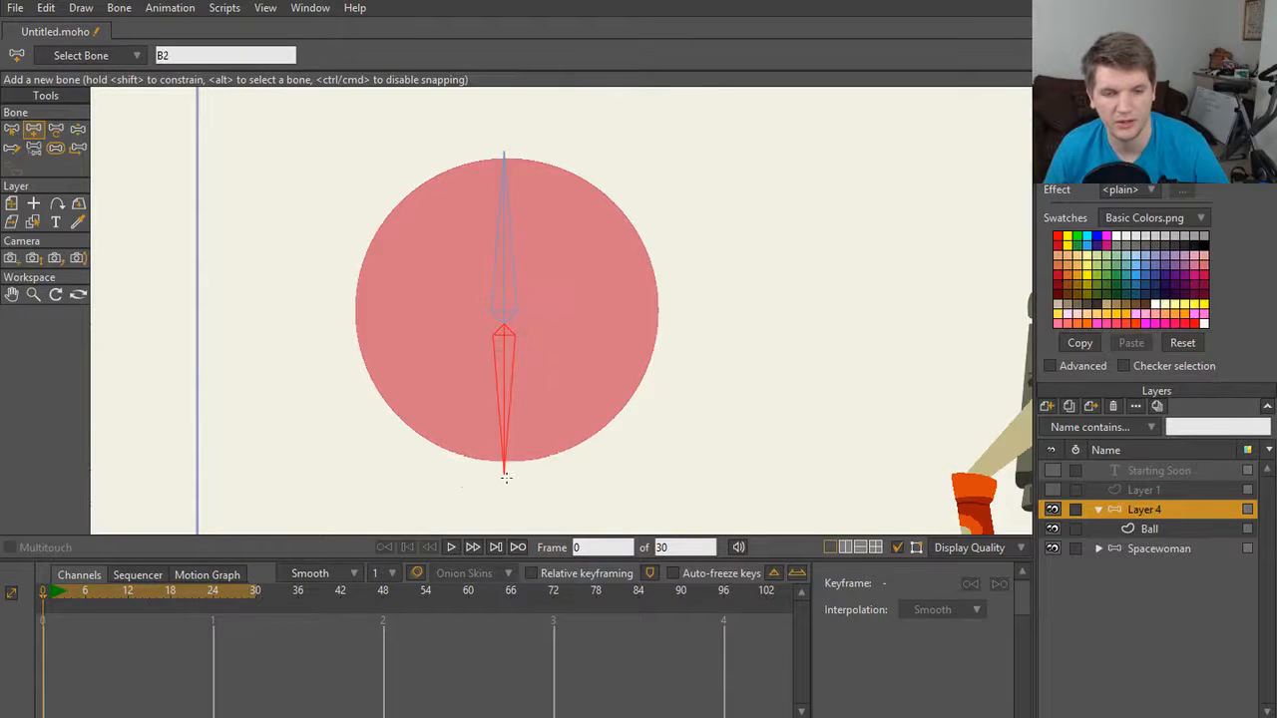
{"action": "scroll", "coordinate": [614, 371], "scroll_direction": "down", "scroll_amount": 2}
{"action": "scroll", "coordinate": [614, 371], "scroll_direction": "up", "scroll_amount": 2}
Step: Show the bone strength regions, try manipulating and transforming the ball's upper bone at frame 0, and undo the change
{"action": "key", "text": "s"}
{"action": "scroll", "coordinate": [493, 268], "scroll_direction": "down", "scroll_amount": 1}
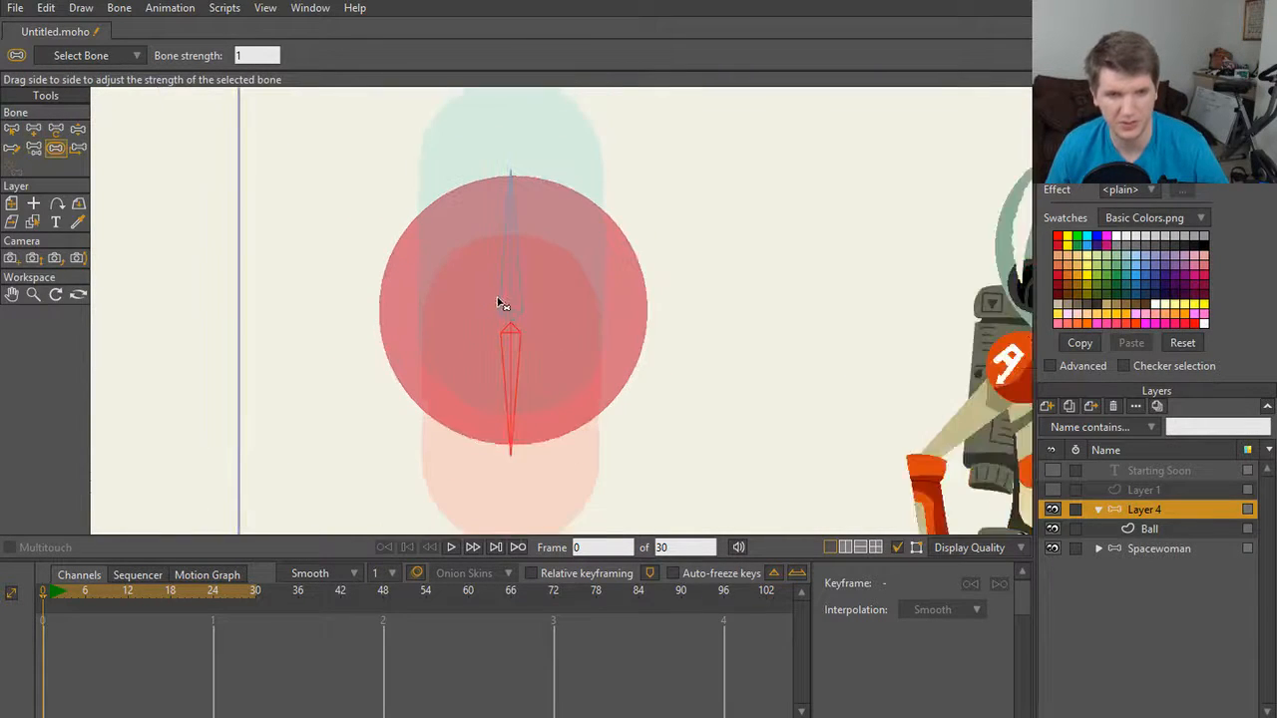
{"action": "key", "text": "z"}
{"action": "left_click_drag", "start_coordinate": [511, 227], "coordinate": [508, 282]}
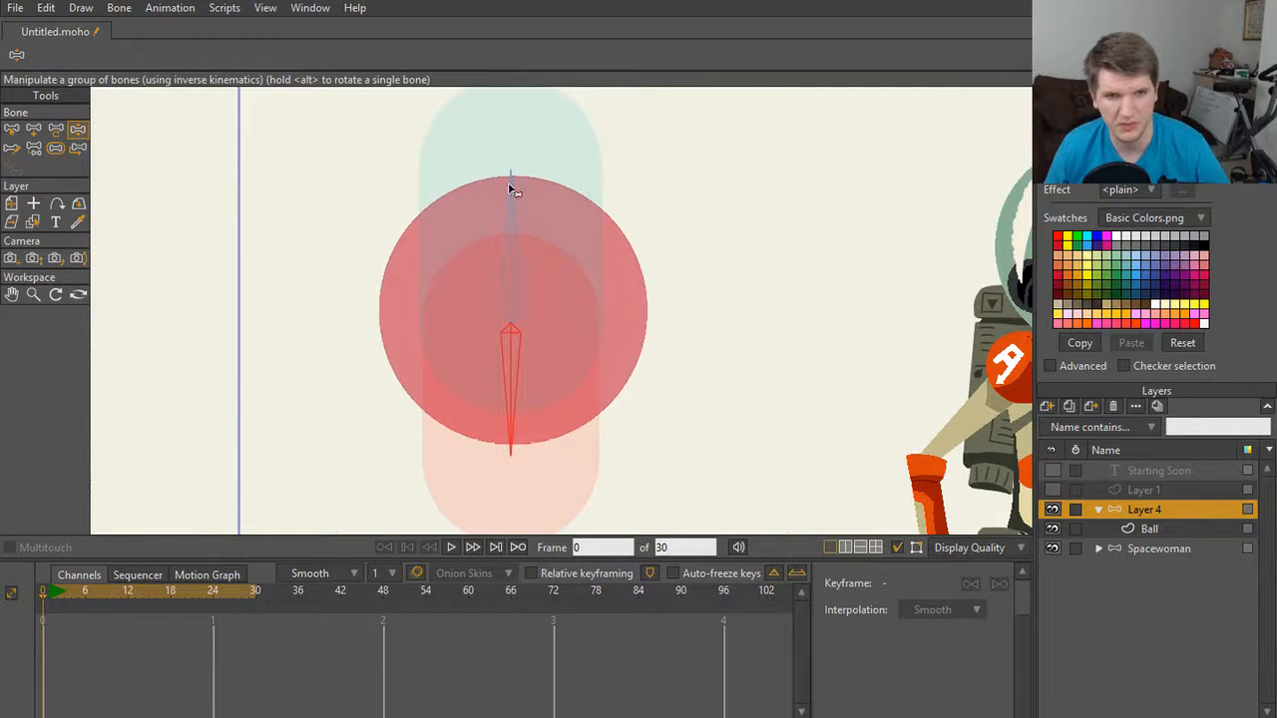
{"action": "key", "text": "t"}
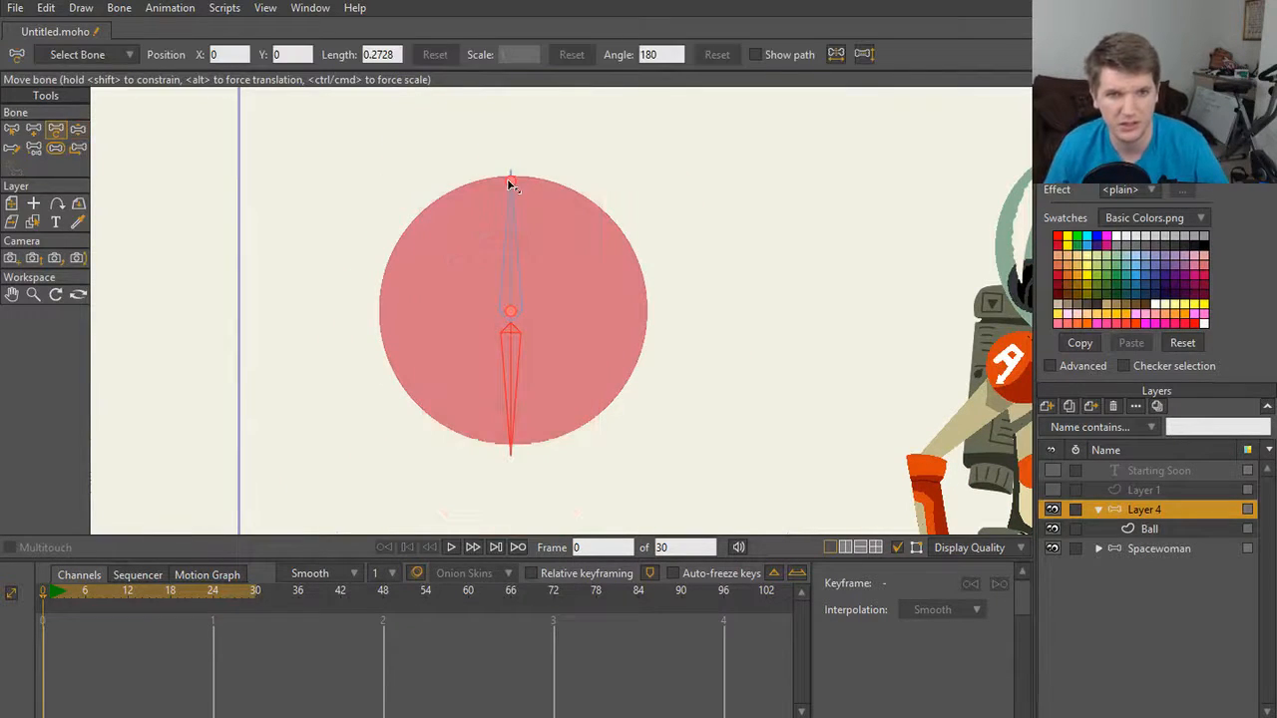
{"action": "left_click_drag", "start_coordinate": [509, 181], "coordinate": [486, 159]}
{"action": "key", "text": "ctrl+z"}
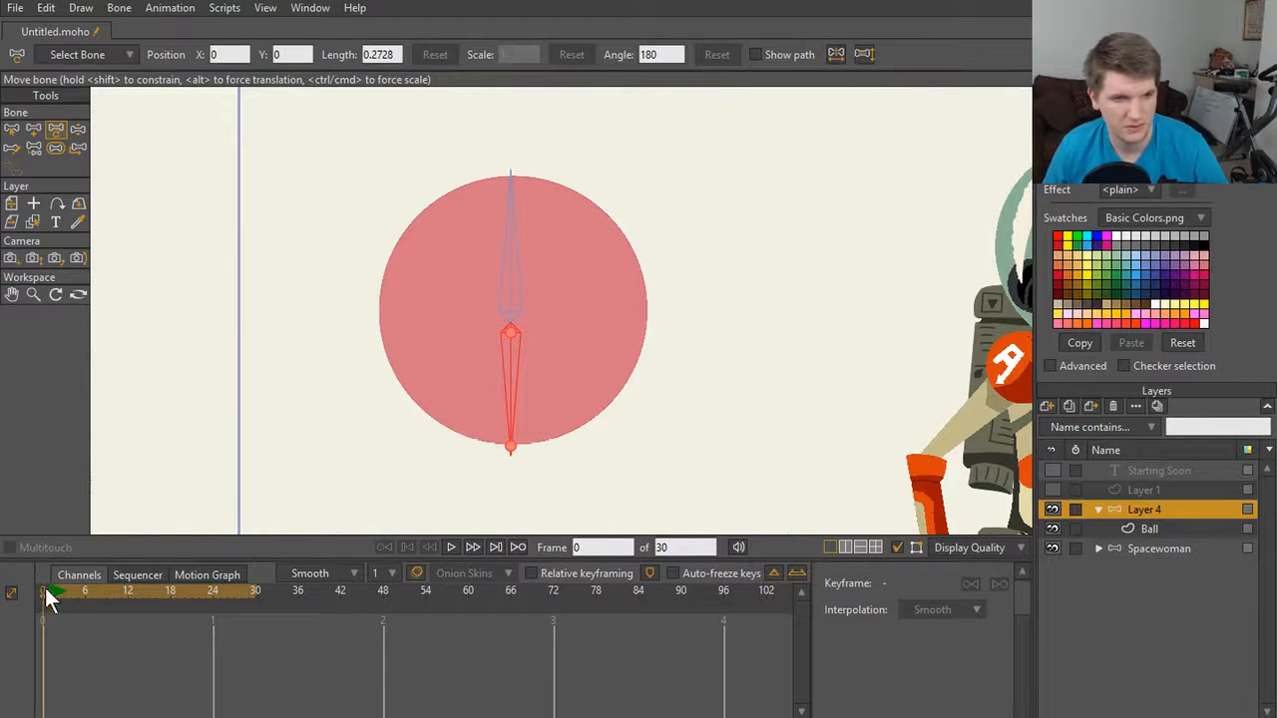
Step: Stretch the ball's upper bone at frame 2 to test the deformation, undo it, and return to frame 0
{"action": "left_click_drag", "start_coordinate": [44, 588], "coordinate": [57, 591]}
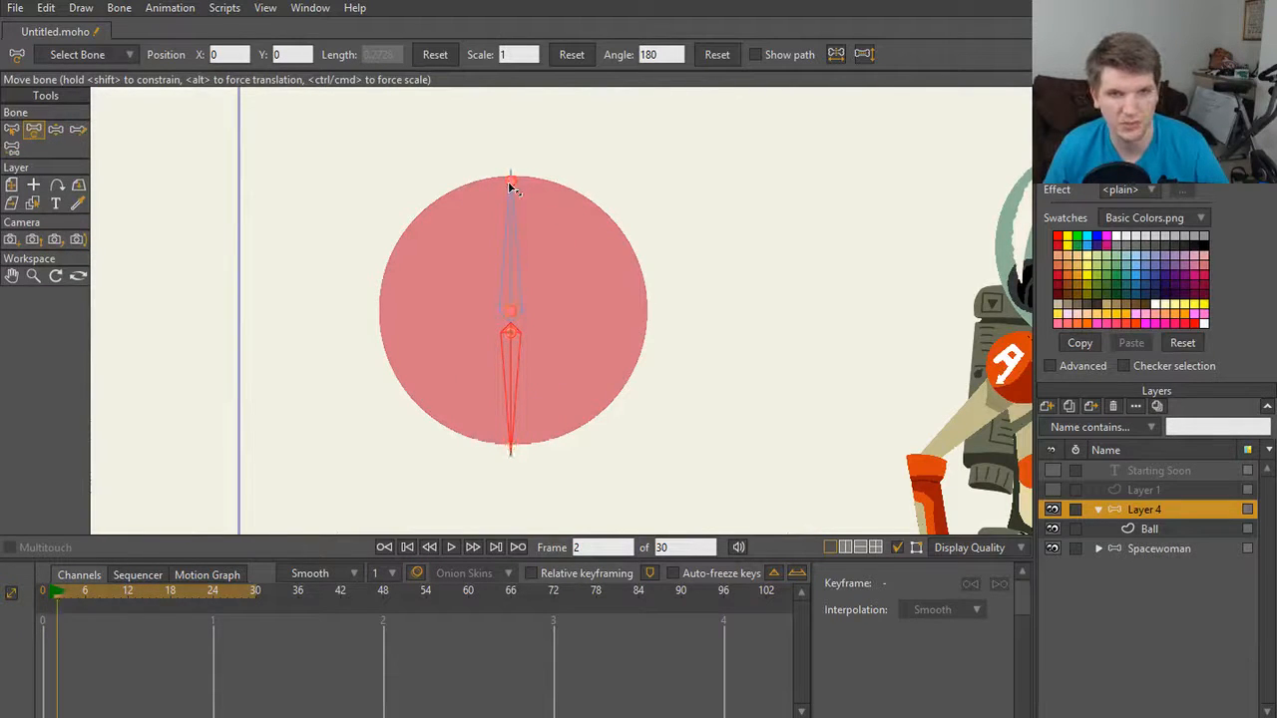
{"action": "left_click_drag", "start_coordinate": [509, 187], "coordinate": [574, 317]}
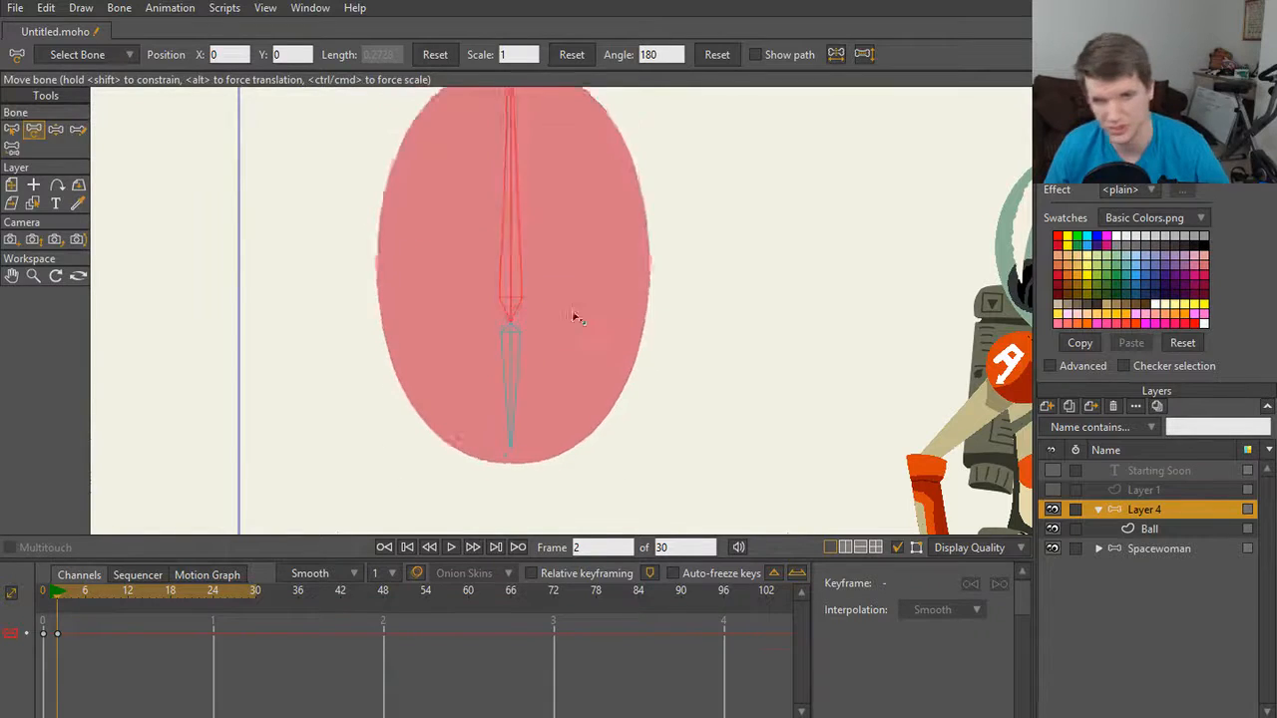
{"action": "key", "text": "ctrl+z"}
{"action": "scroll", "coordinate": [599, 353], "scroll_direction": "down", "scroll_amount": 2}
{"action": "scroll", "coordinate": [612, 373], "scroll_direction": "up", "scroll_amount": 3}
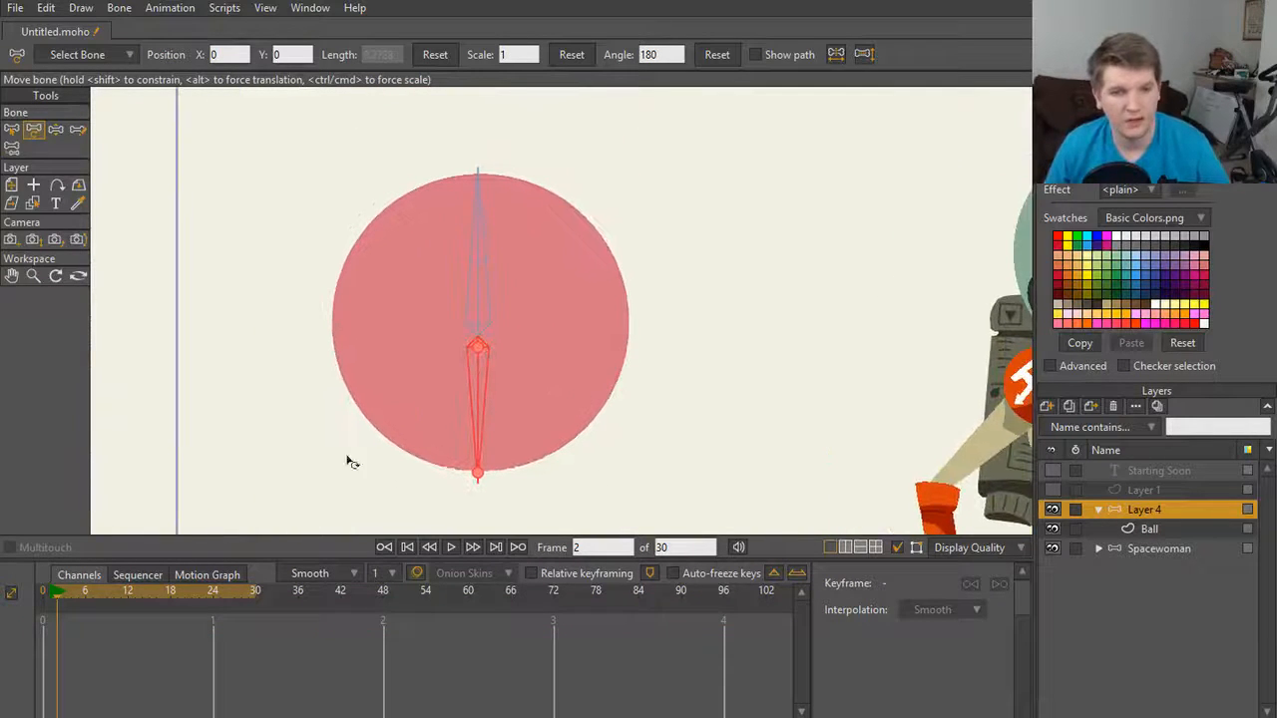
{"action": "left_click_drag", "start_coordinate": [51, 602], "coordinate": [36, 605]}
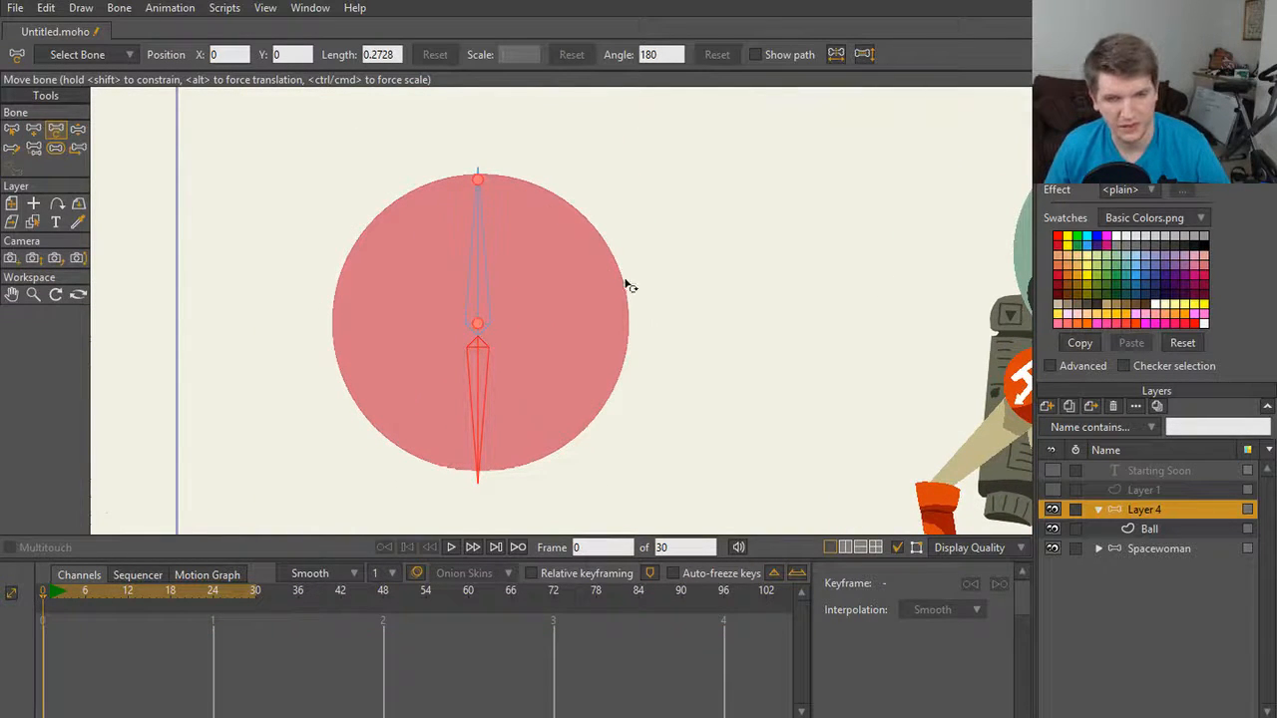
Step: Add a separate vertical control bone about 0.30 long between the ball and the Spacewoman, with no parent bone
{"action": "key", "text": "s"}
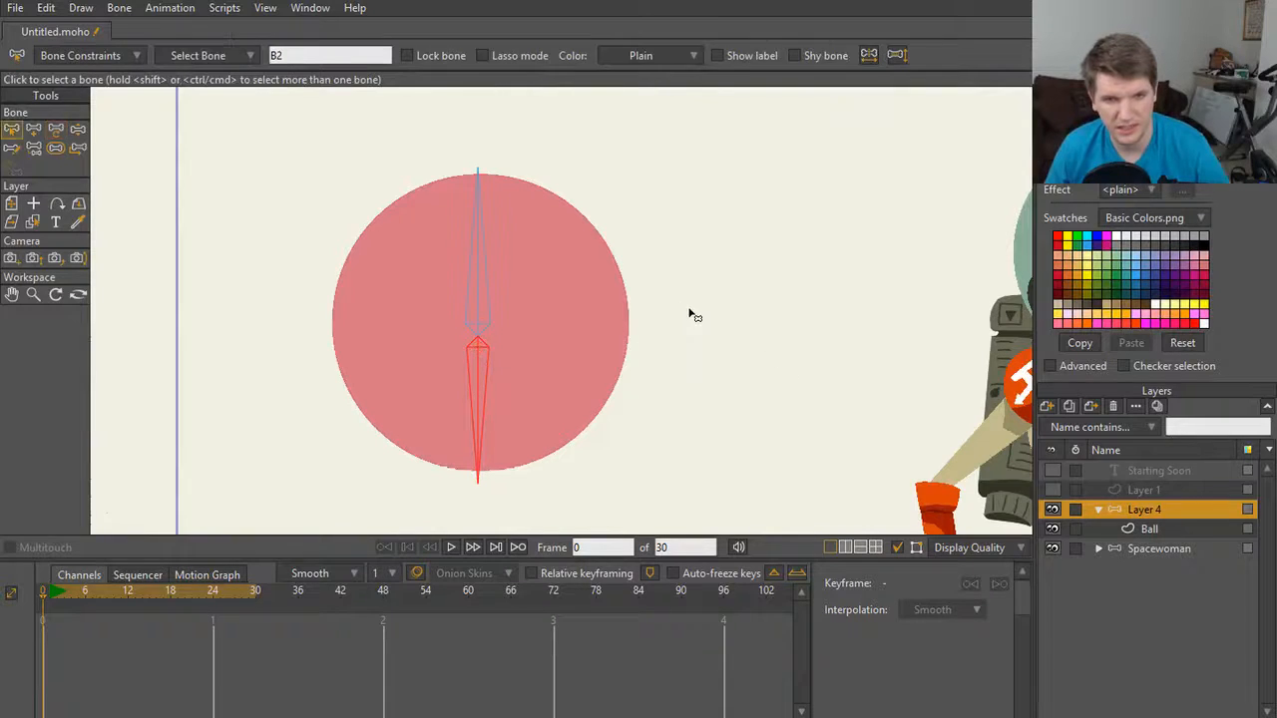
{"action": "left_click", "coordinate": [689, 310]}
{"action": "key", "text": "a"}
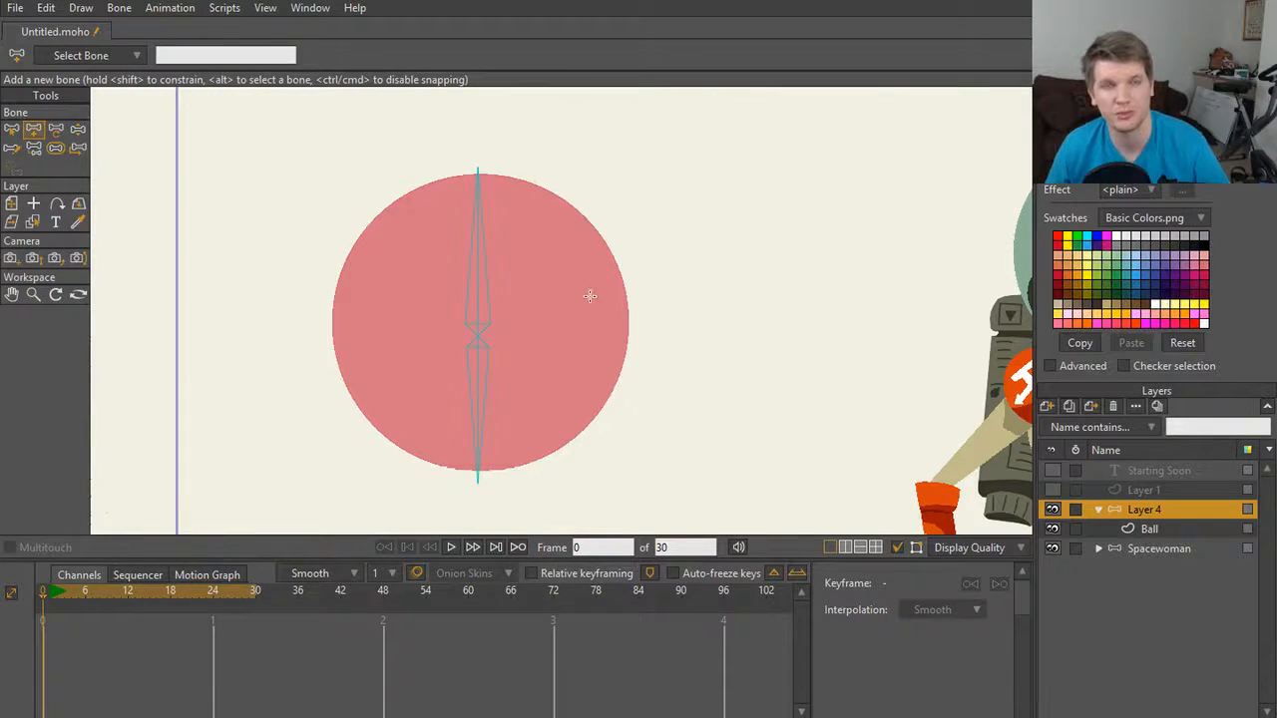
{"action": "left_click_drag", "start_coordinate": [848, 357], "coordinate": [849, 199]}
{"action": "key", "text": "t"}
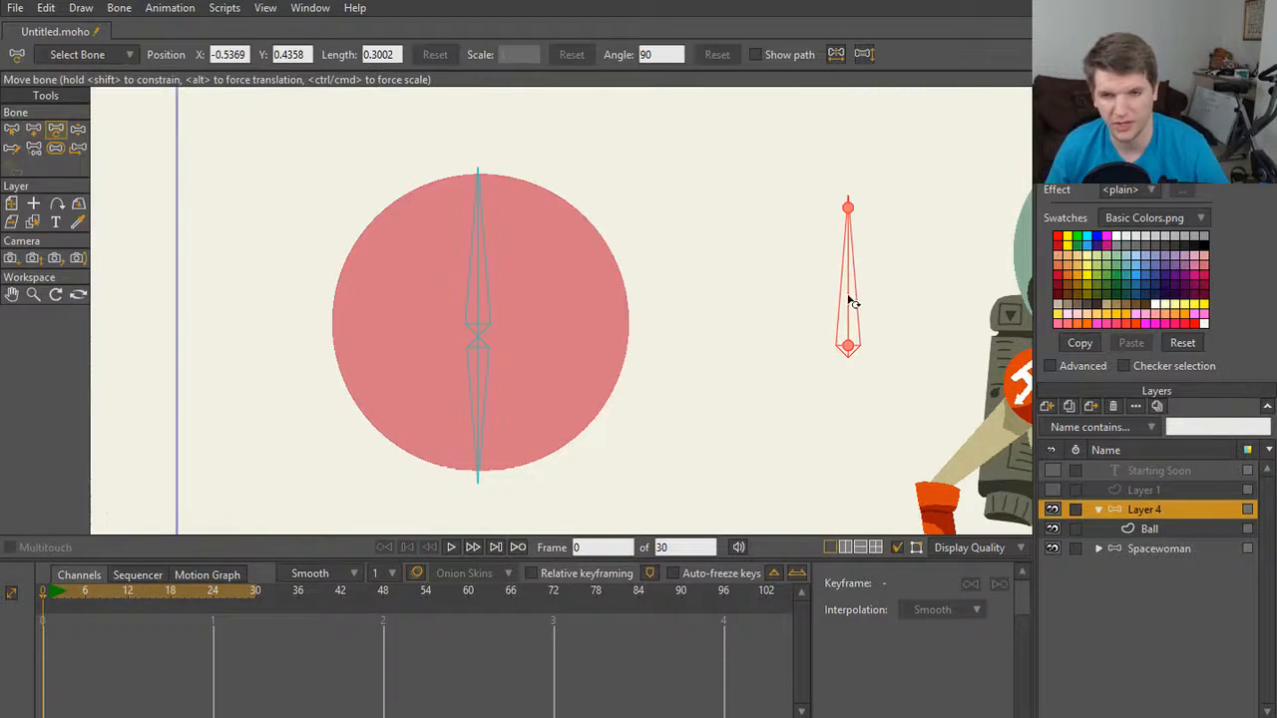
Step: Rename the separate control bone as "squash/ stretch"
{"action": "key", "text": "z"}
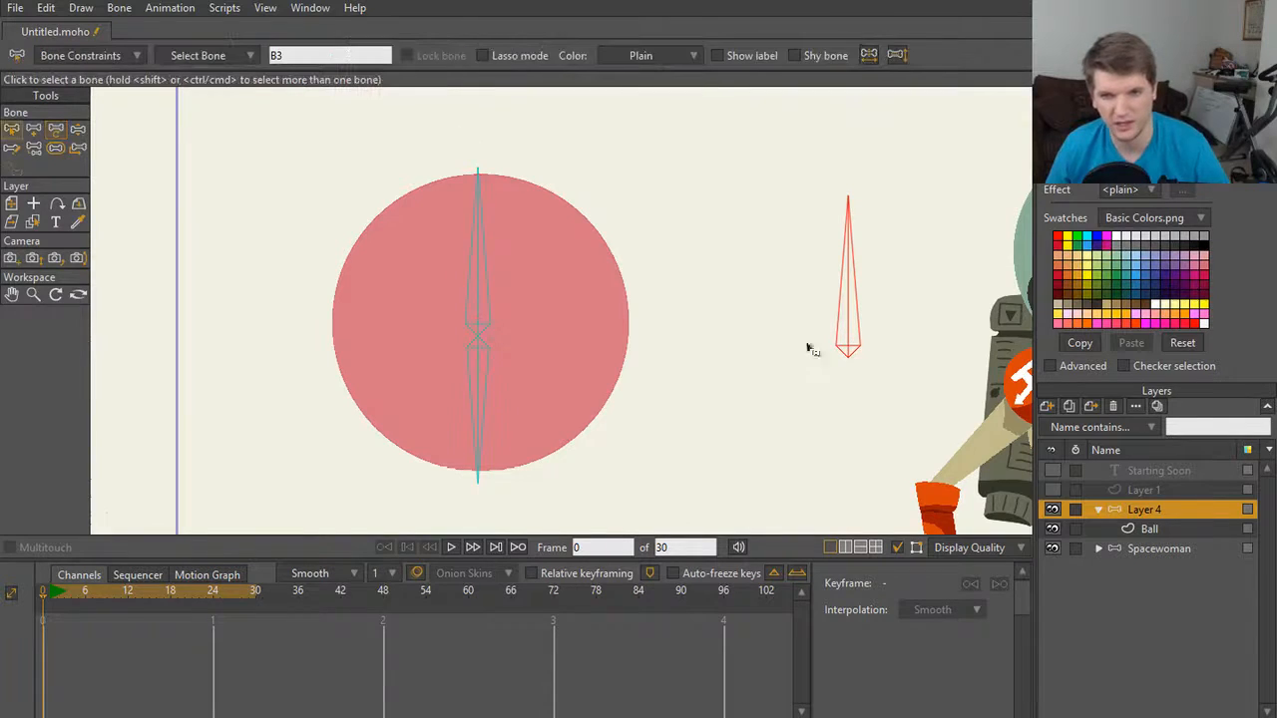
{"action": "left_click", "coordinate": [329, 54]}
{"action": "type", "text": "squash"}
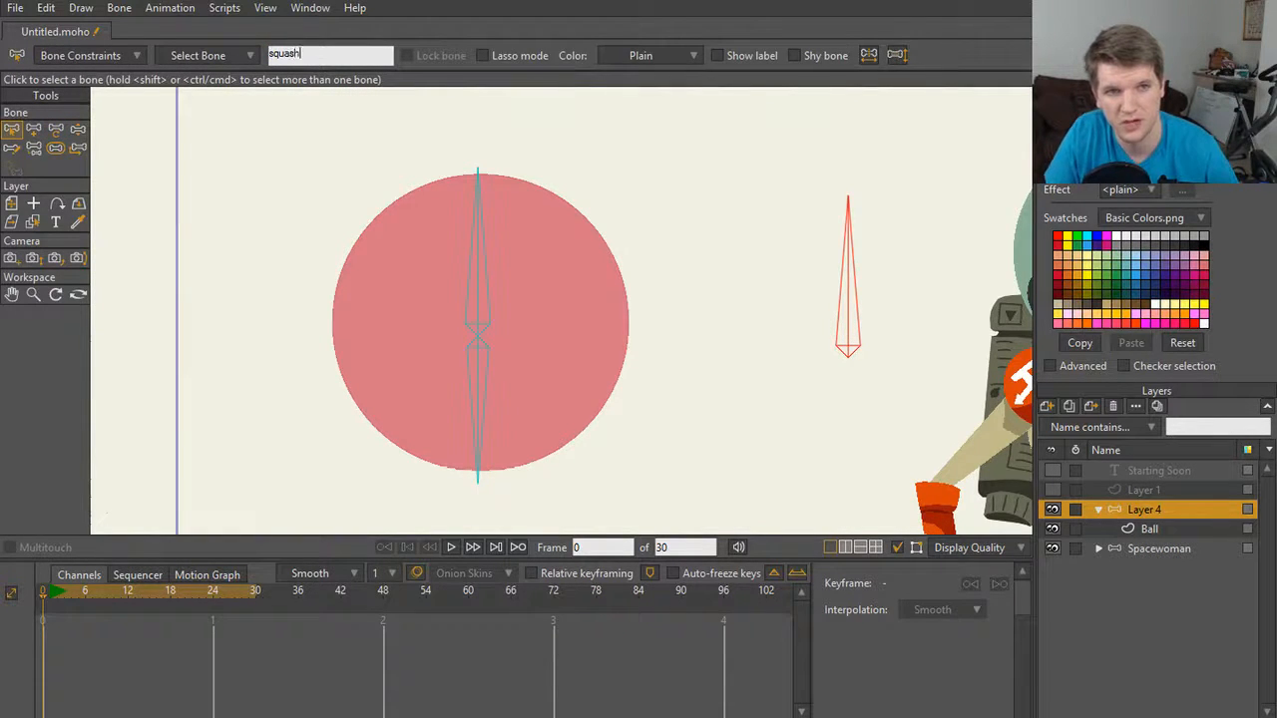
{"action": "type", "text": "/ str"}
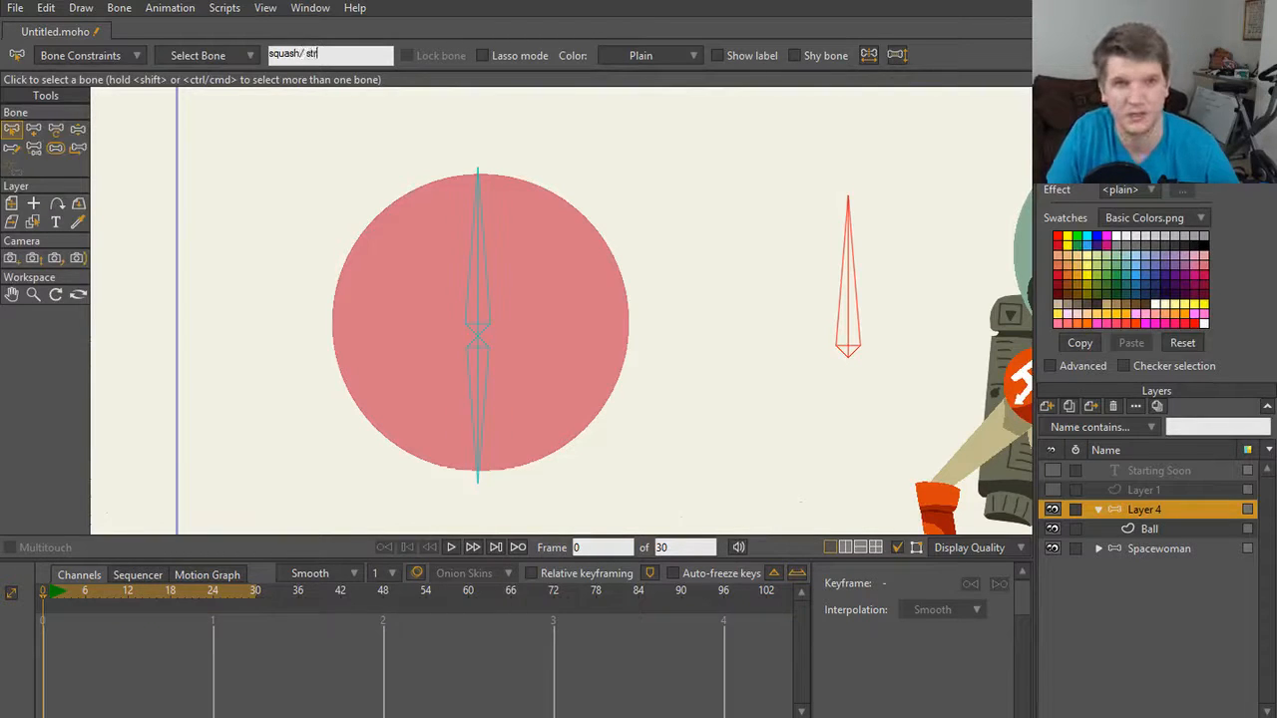
{"action": "type", "text": "etch"}
{"action": "key", "text": "Return"}
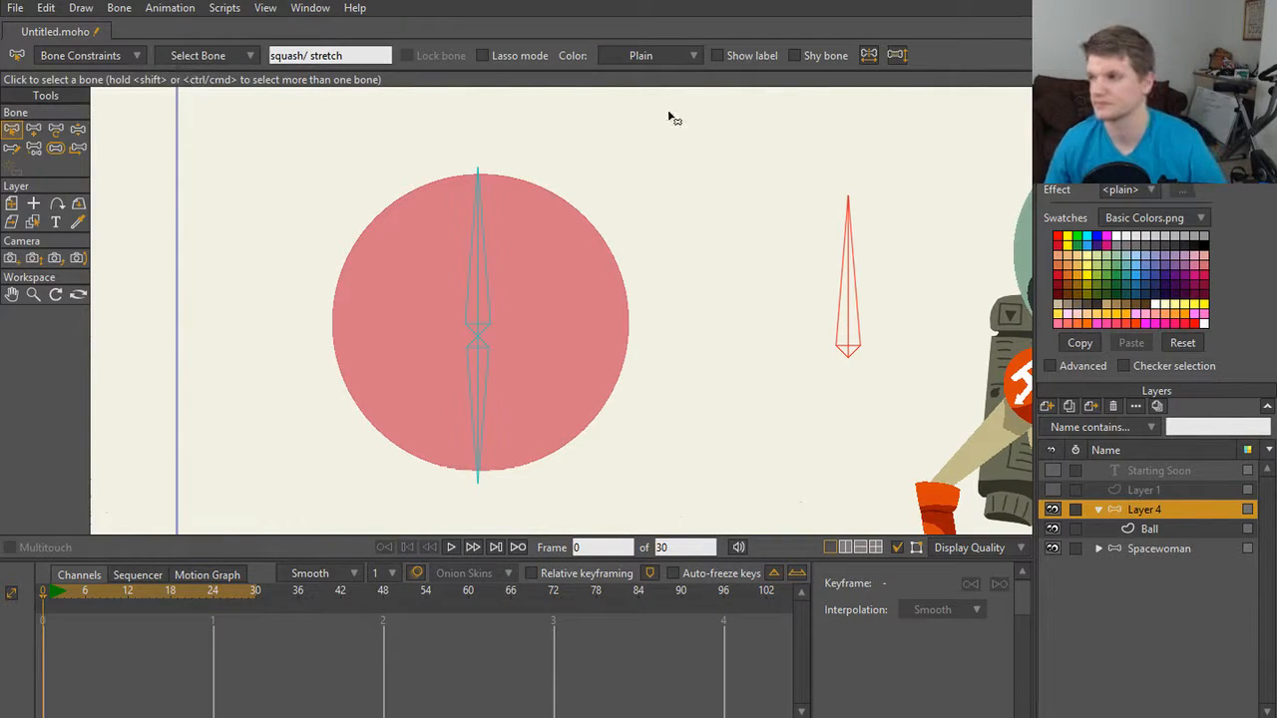
Step: Move the squash/ stretch bone closer to the ball, to about X -0.76, Y 0.36
{"action": "key", "text": "t"}
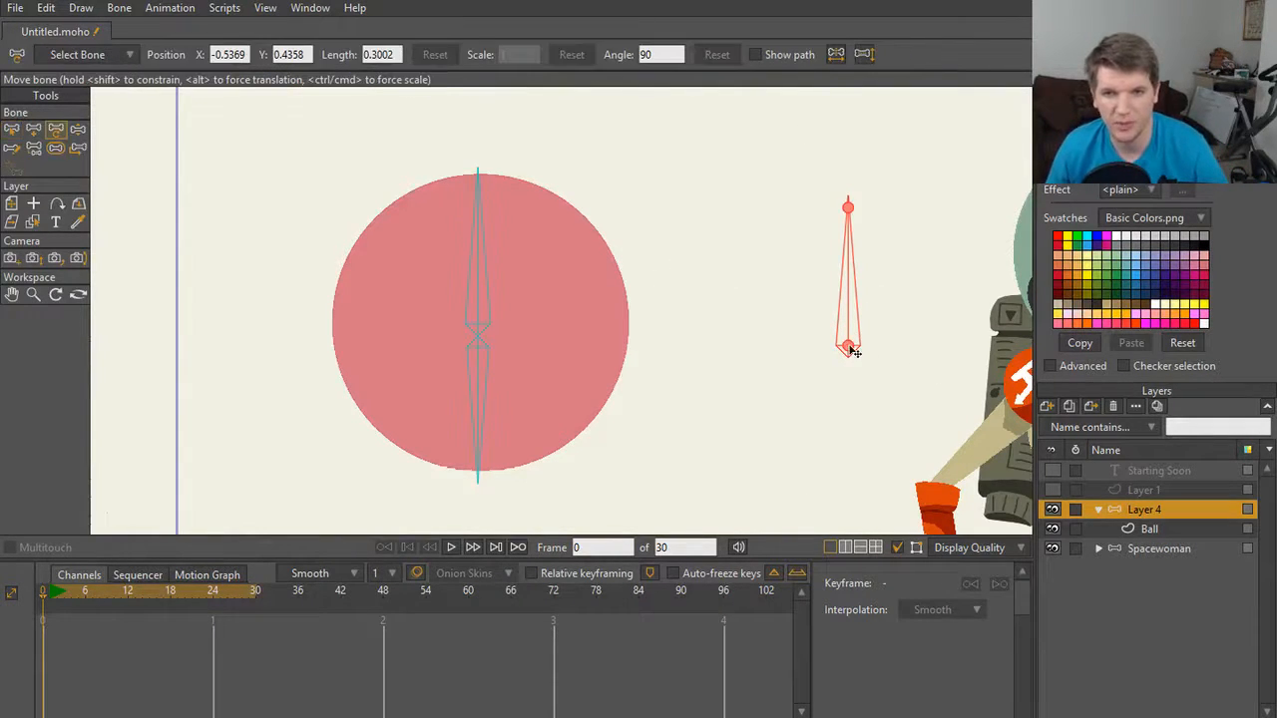
{"action": "left_click_drag", "start_coordinate": [851, 351], "coordinate": [735, 389]}
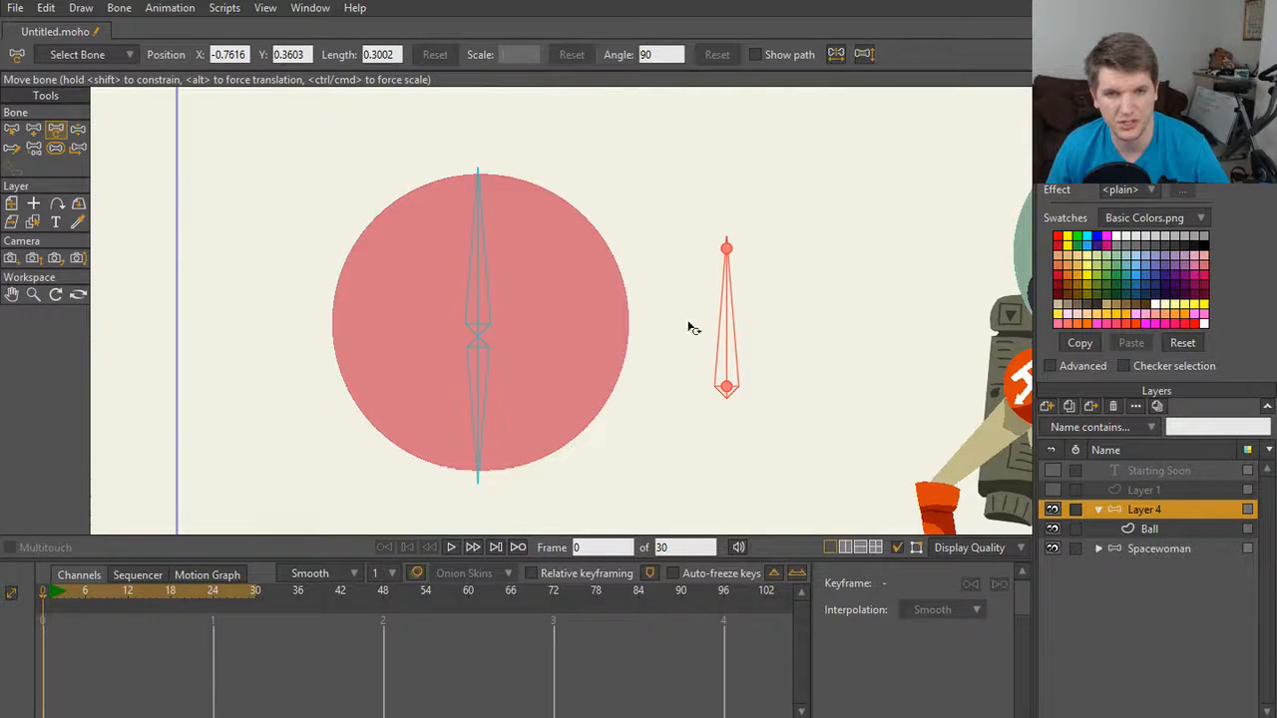
Step: Set the squash/ stretch bone as the scale control bone for the ball's upper bone B1
{"action": "left_click", "coordinate": [480, 285]}
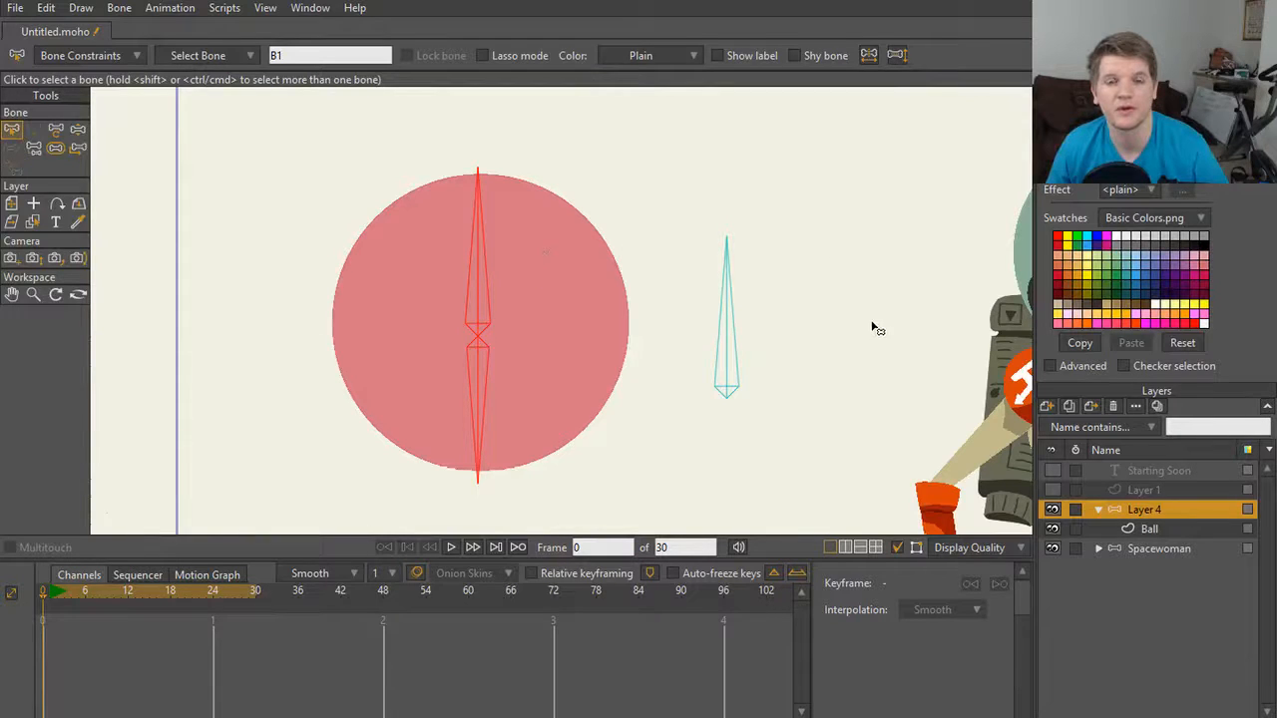
{"action": "left_click", "coordinate": [729, 348]}
{"action": "left_click", "coordinate": [119, 56]}
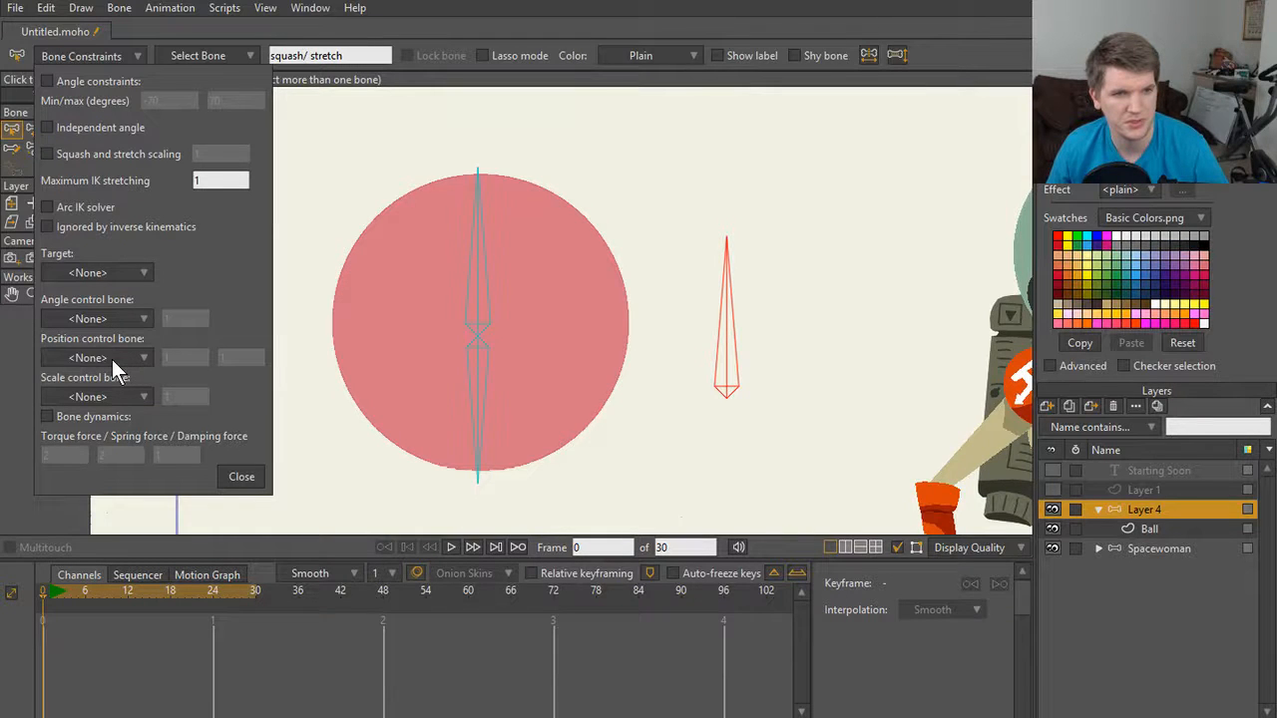
{"action": "left_click", "coordinate": [482, 308]}
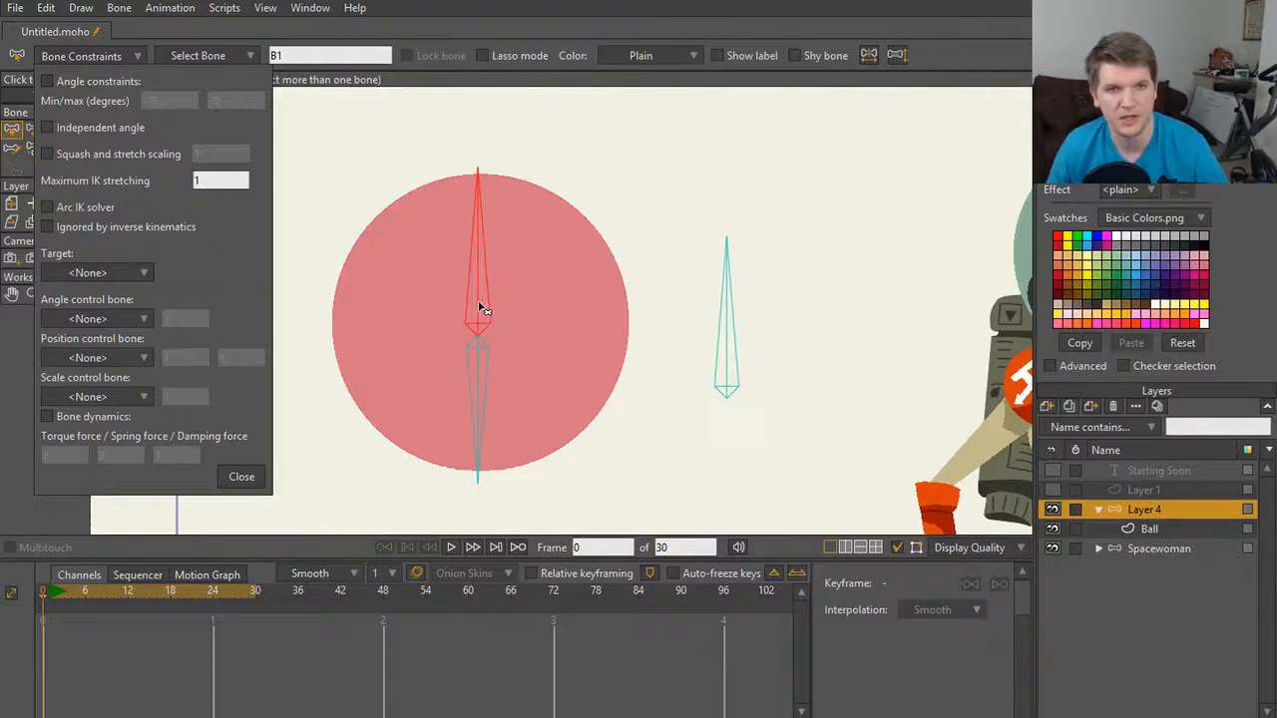
{"action": "left_click", "coordinate": [481, 426]}
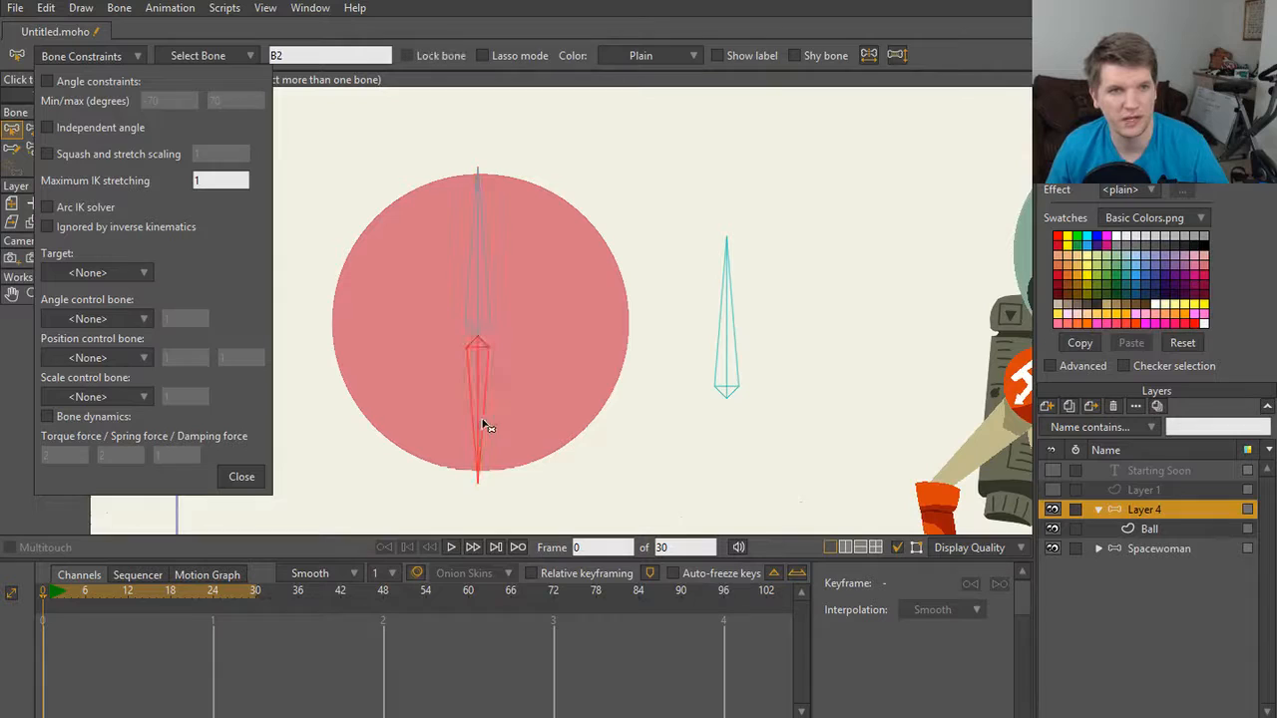
{"action": "left_click", "coordinate": [722, 349]}
{"action": "left_click", "coordinate": [724, 349]}
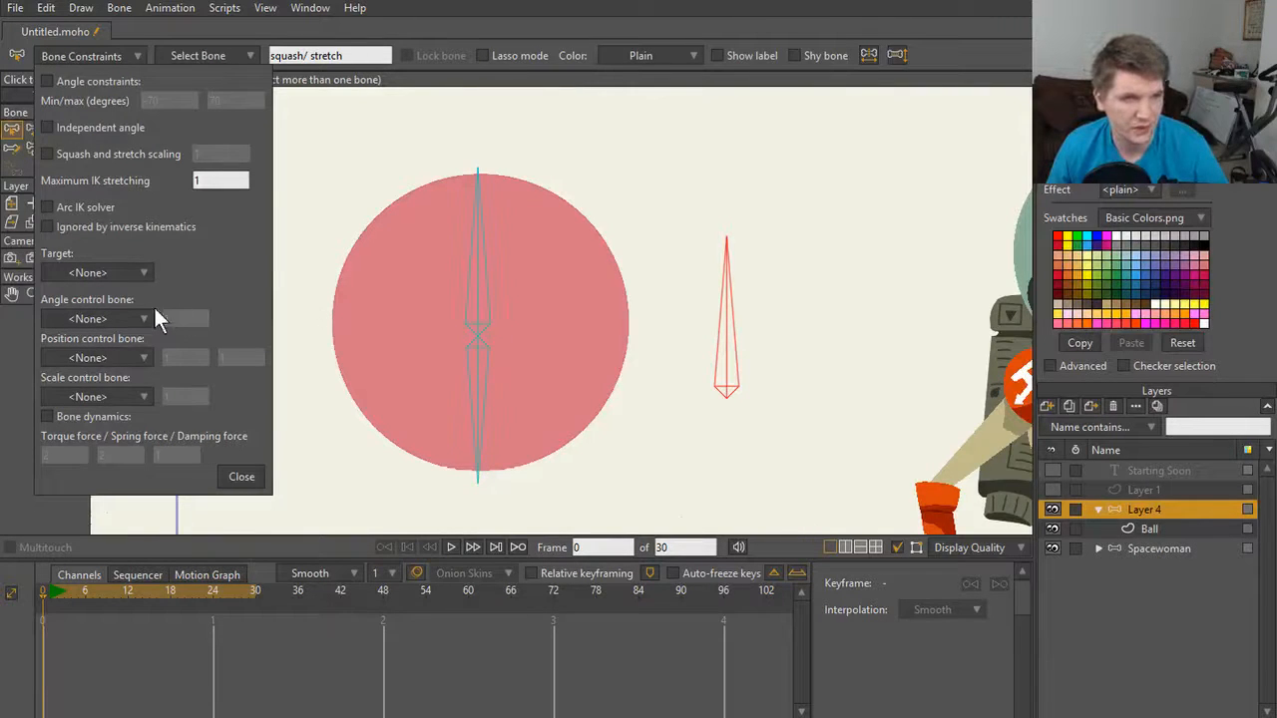
{"action": "left_click", "coordinate": [481, 300]}
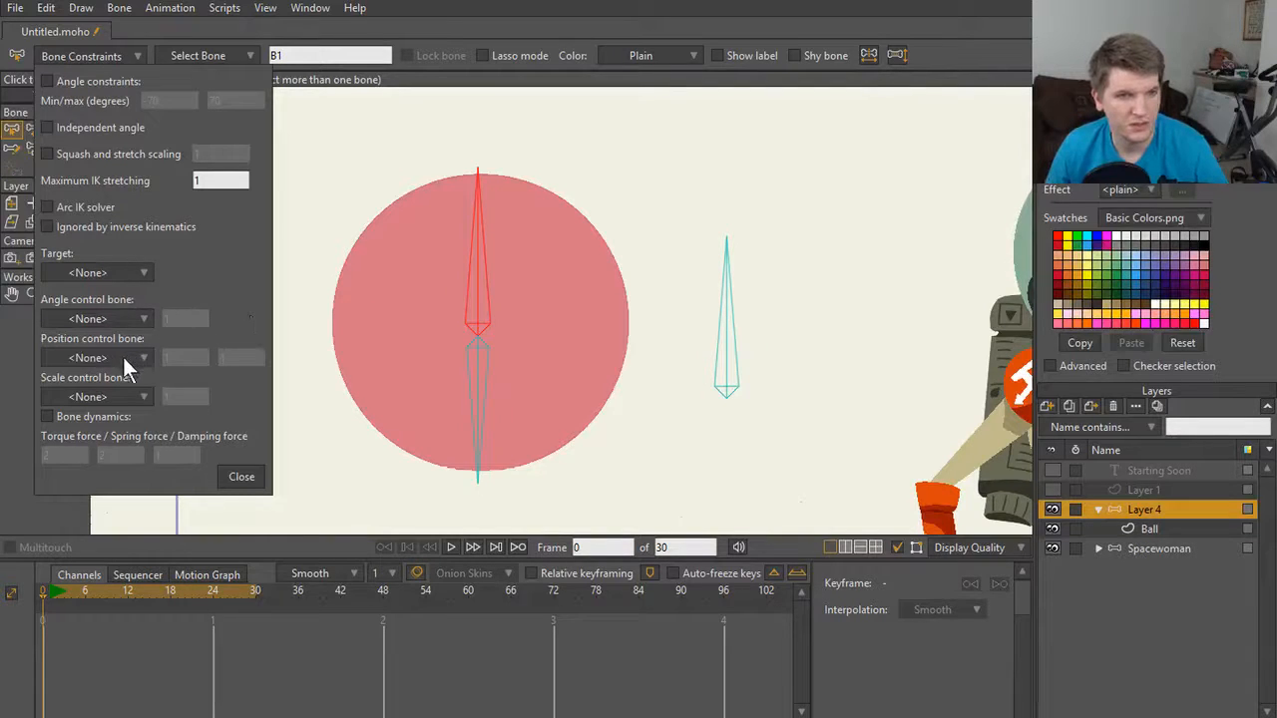
{"action": "left_click", "coordinate": [131, 396]}
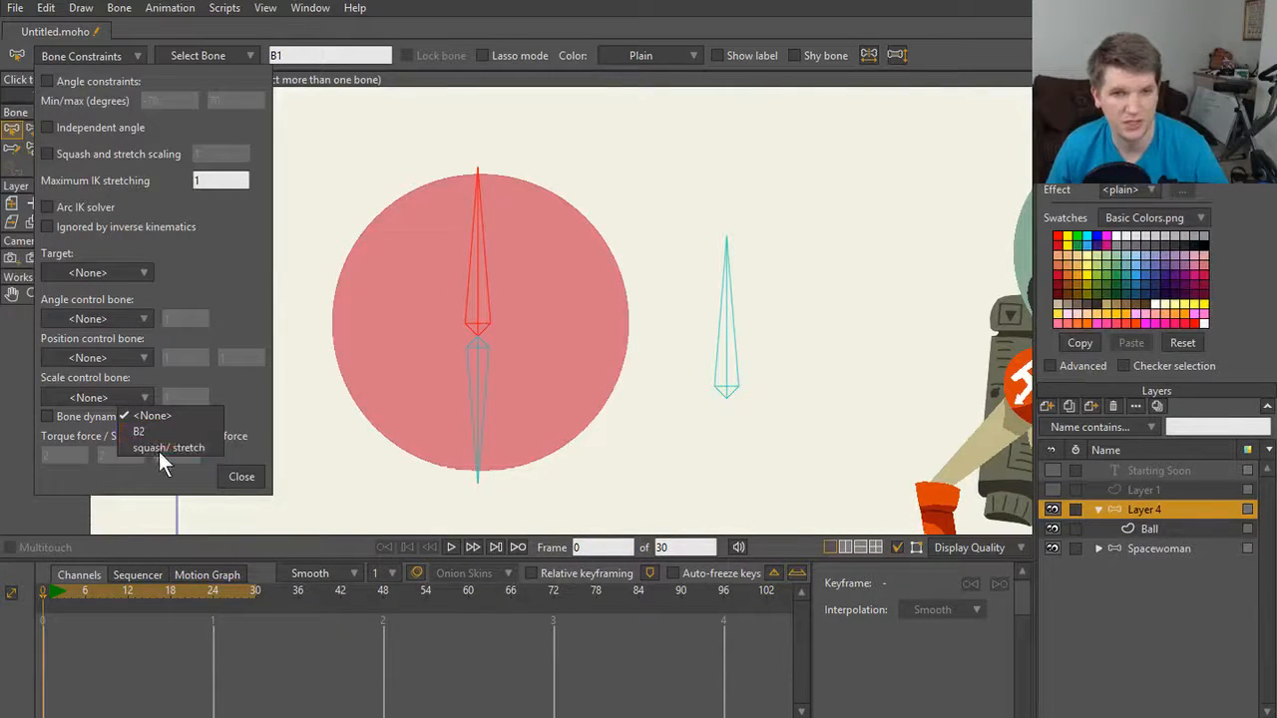
{"action": "left_click", "coordinate": [159, 450]}
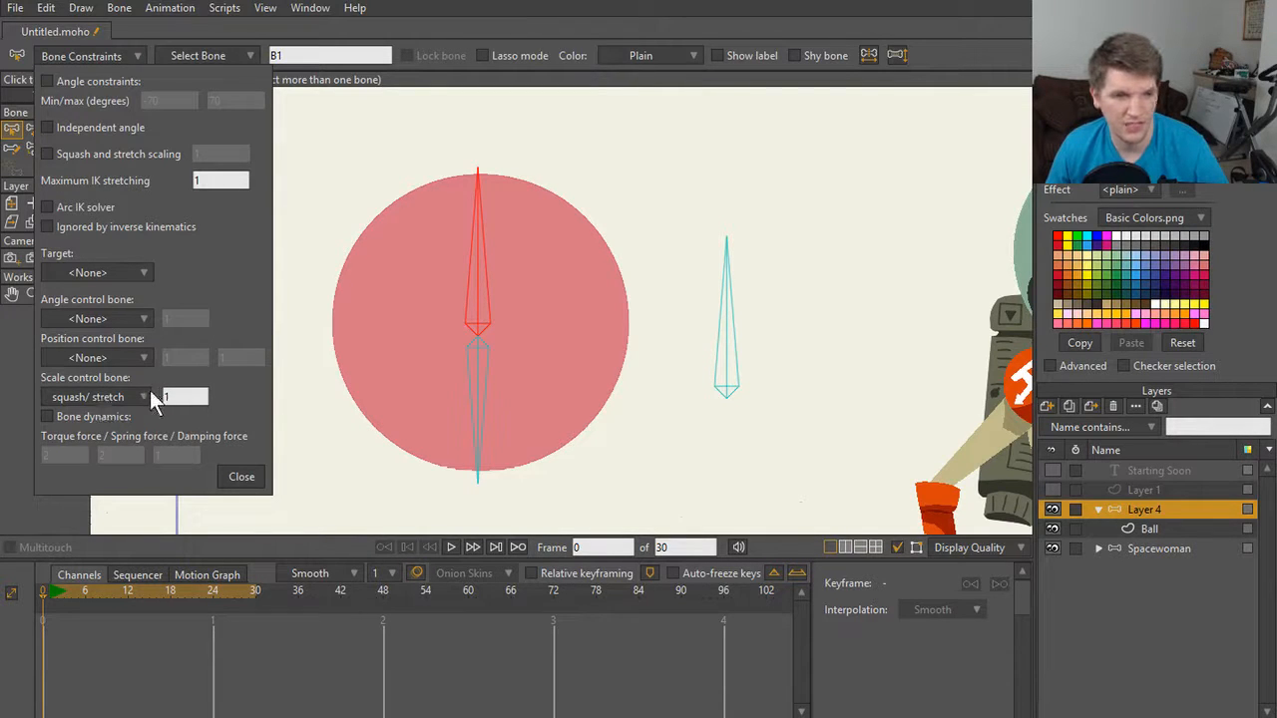
Step: Set the squash/ stretch bone as the scale control bone for the ball's lower bone B2 and close the constraints
{"action": "left_click", "coordinate": [475, 380]}
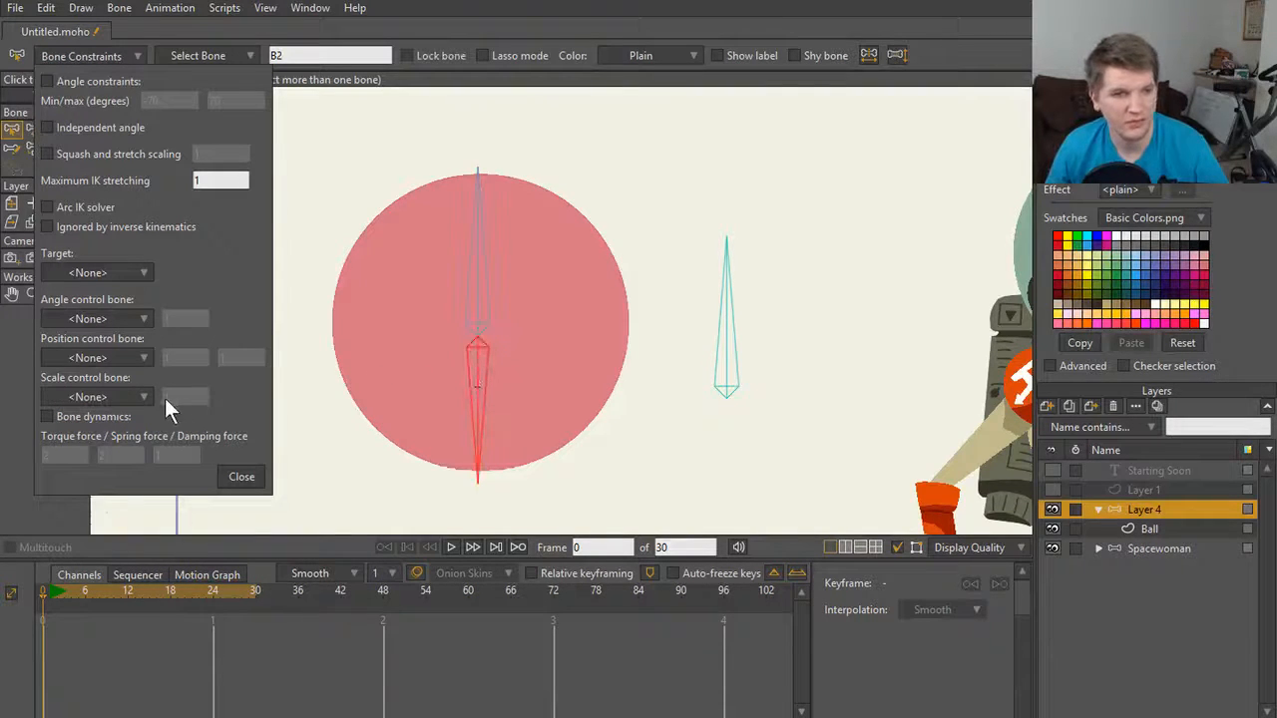
{"action": "left_click", "coordinate": [124, 397]}
{"action": "left_click", "coordinate": [139, 448]}
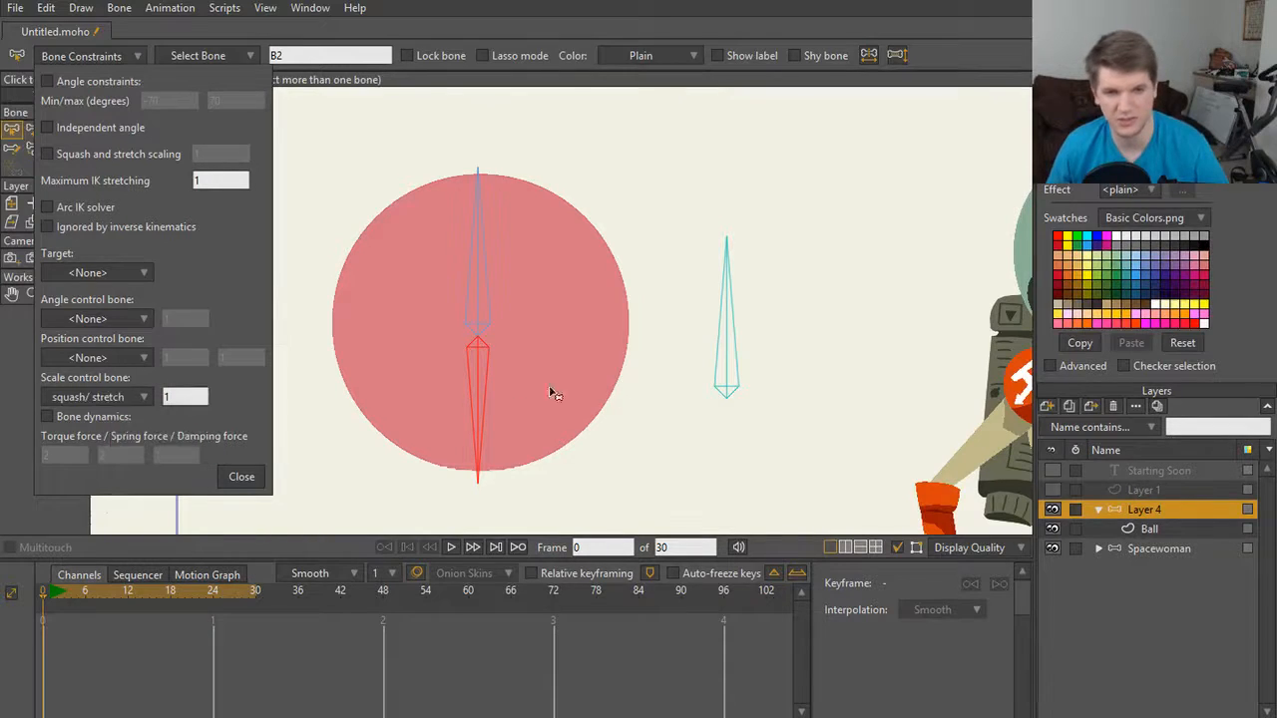
{"action": "left_click", "coordinate": [242, 478]}
Step: Scale the squash/ stretch bone at frame 1 to test the ball's deformation, and undo the change
{"action": "key", "text": "t"}
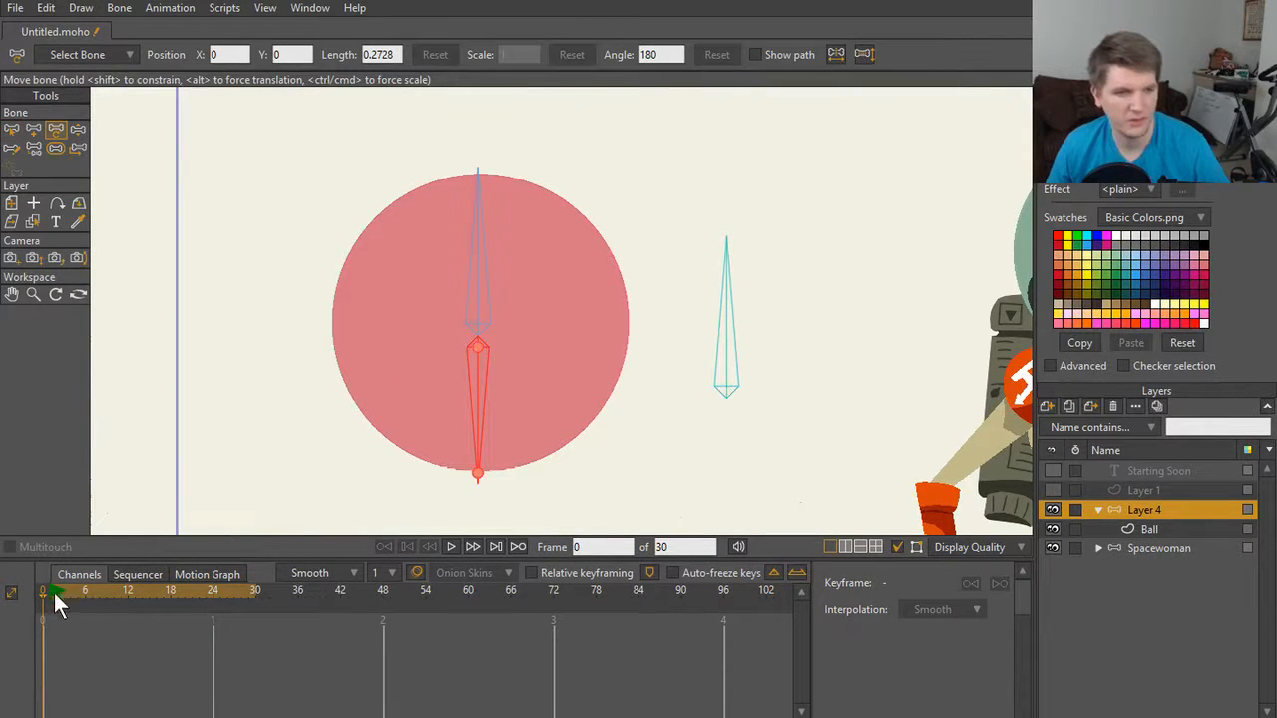
{"action": "left_click", "coordinate": [48, 591]}
{"action": "left_click", "coordinate": [710, 299]}
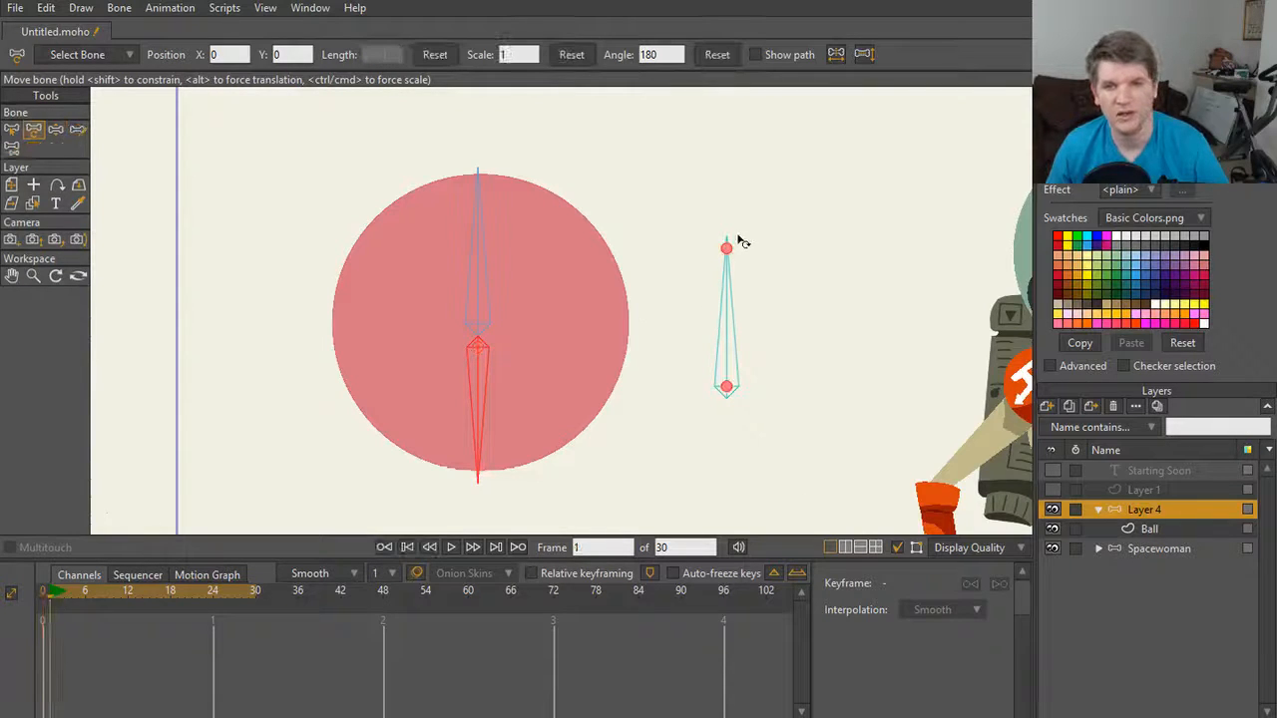
{"action": "mouse_move", "coordinate": [732, 252]}
{"action": "left_mouse_down"}
{"action": "mouse_move", "coordinate": [704, 223]}
{"action": "mouse_move", "coordinate": [878, 365]}
{"action": "mouse_move", "coordinate": [675, 79]}
{"action": "mouse_move", "coordinate": [910, 327]}
{"action": "mouse_move", "coordinate": [684, 34]}
{"action": "mouse_move", "coordinate": [852, 229]}
{"action": "mouse_move", "coordinate": [801, 219]}
{"action": "mouse_move", "coordinate": [755, 251]}
{"action": "left_mouse_up"}
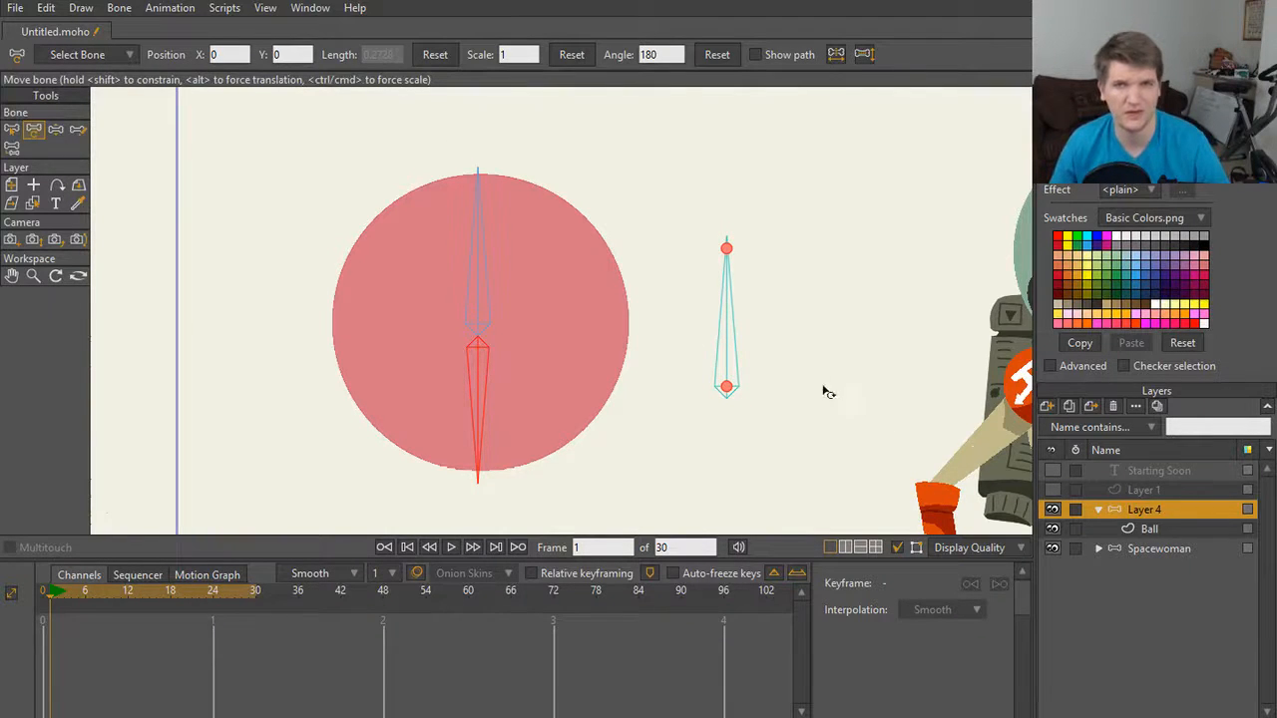
{"action": "scroll", "coordinate": [824, 390], "scroll_direction": "down", "scroll_amount": 3}
{"action": "scroll", "coordinate": [808, 369], "scroll_direction": "up", "scroll_amount": 2}
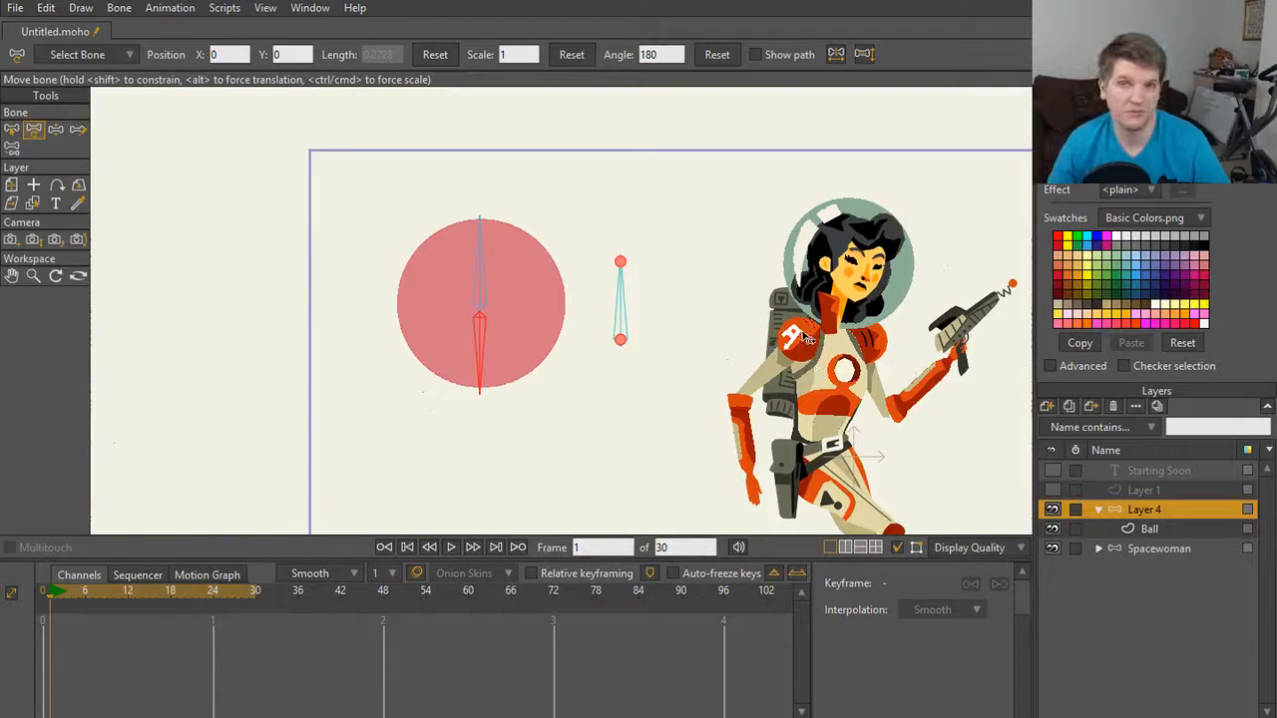
Step: Return to frame 0, delete Layer 4 with its ball and bones, and select the Spacewoman layer
{"action": "key", "text": "z"}
{"action": "left_click_drag", "start_coordinate": [453, 212], "coordinate": [674, 462]}
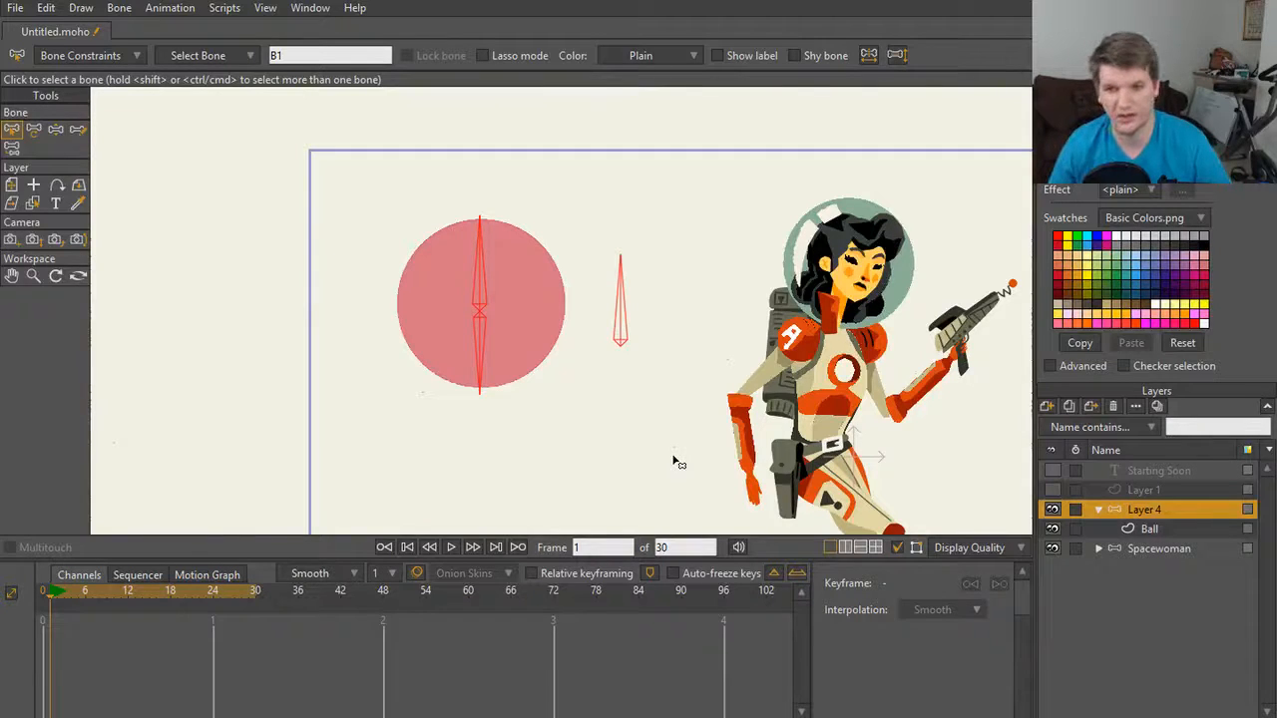
{"action": "left_click", "coordinate": [50, 592]}
{"action": "left_click", "coordinate": [1114, 409]}
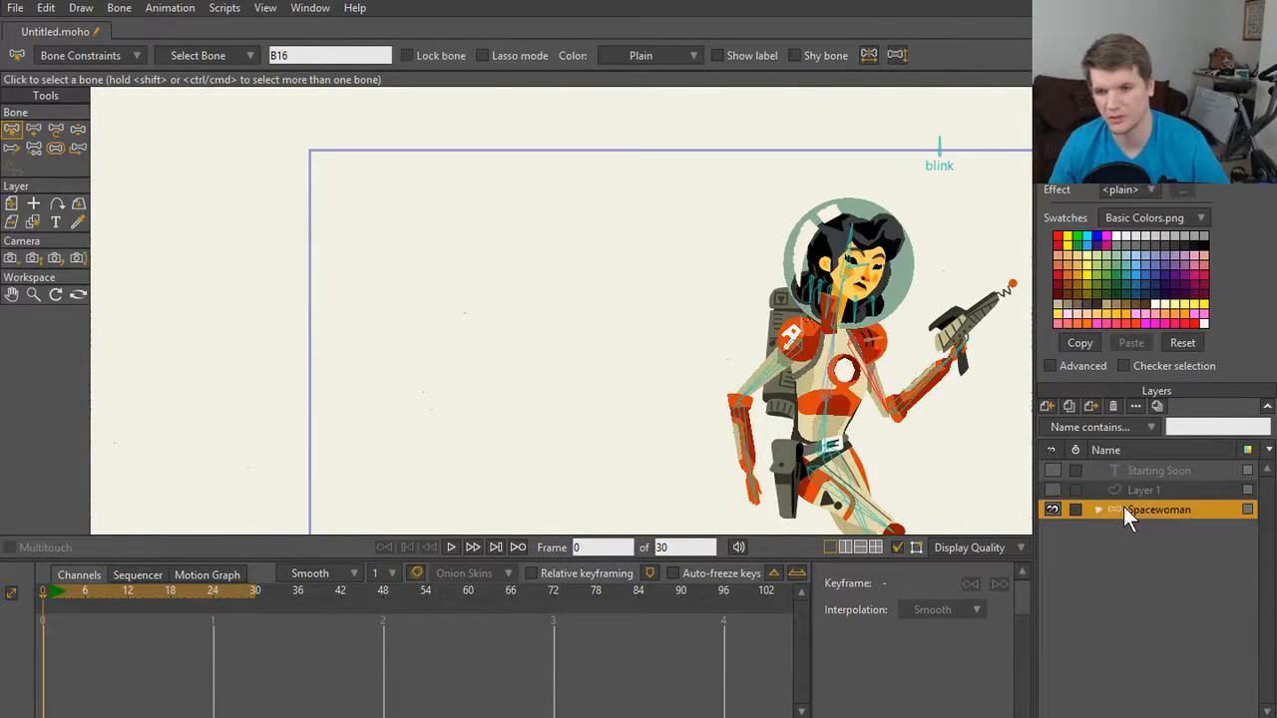
{"action": "left_click", "coordinate": [1136, 488]}
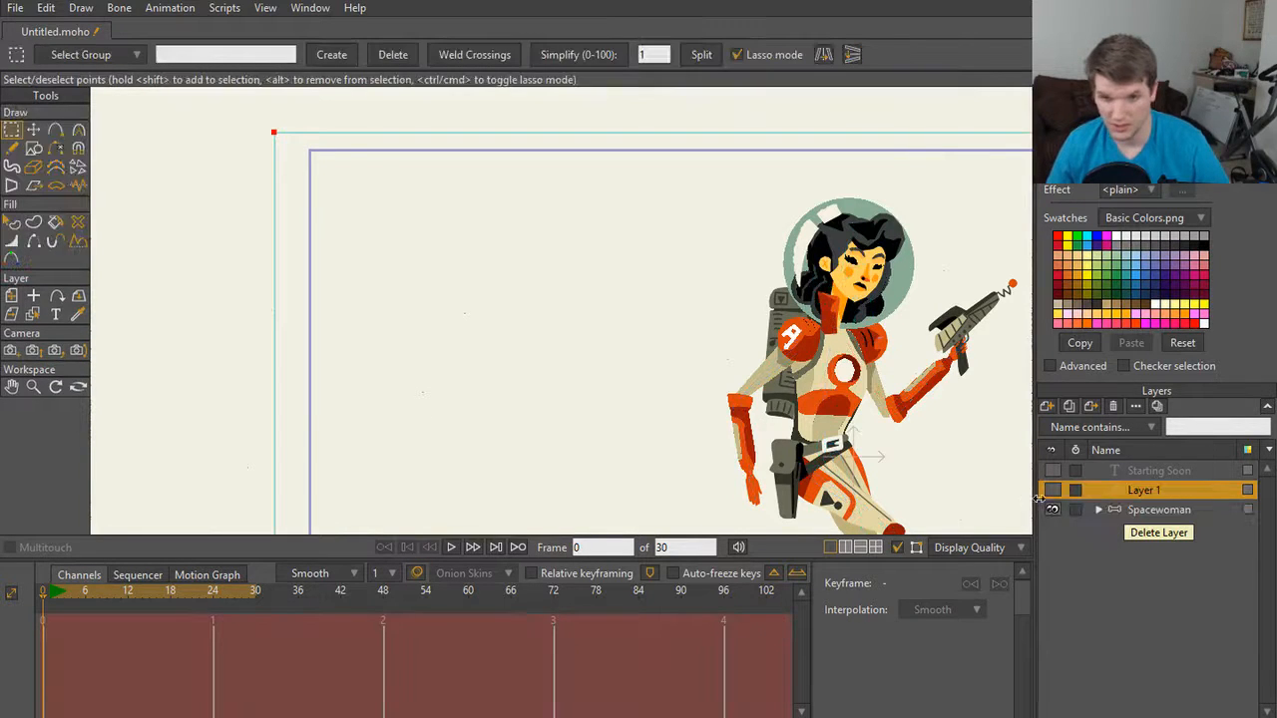
{"action": "left_click", "coordinate": [1135, 510]}
Step: Examine the bone strength areas on the Spacewoman's arms, legs and front foot
{"action": "scroll", "coordinate": [771, 481], "scroll_direction": "down", "scroll_amount": 2}
{"action": "left_click_drag", "start_coordinate": [777, 482], "coordinate": [755, 416]}
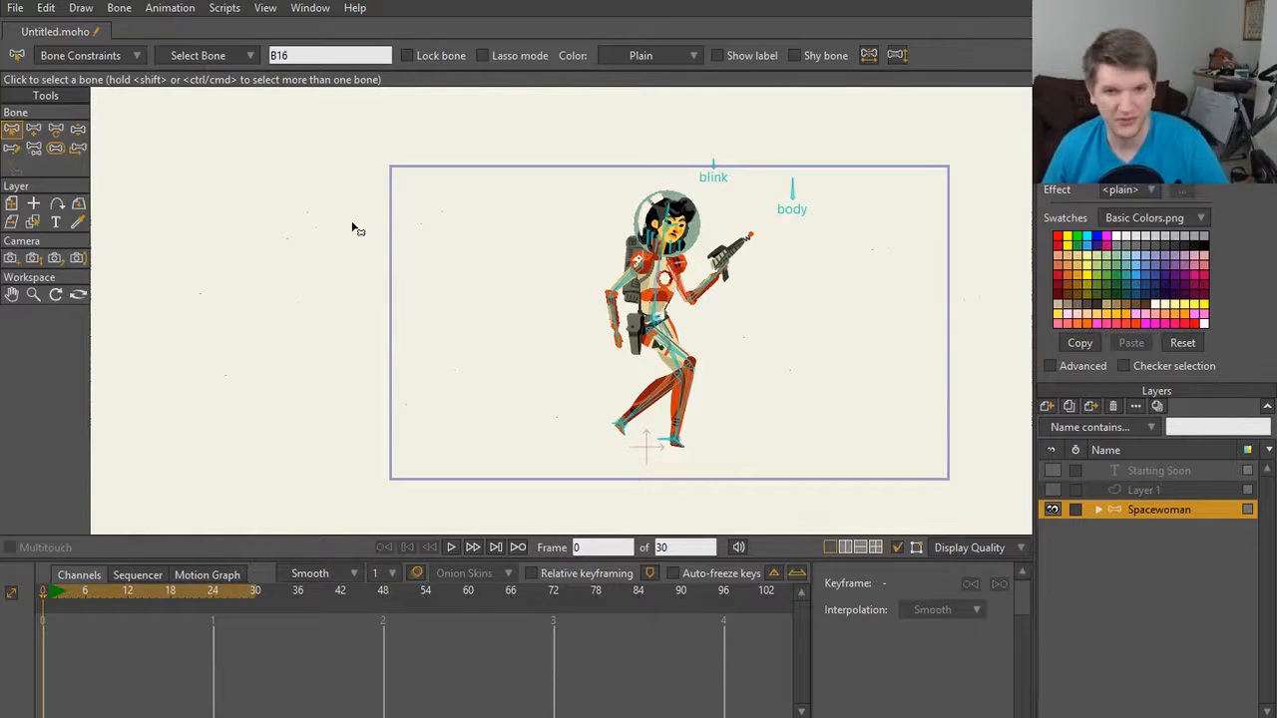
{"action": "scroll", "coordinate": [616, 357], "scroll_direction": "up", "scroll_amount": 4}
{"action": "scroll", "coordinate": [738, 320], "scroll_direction": "up", "scroll_amount": 5}
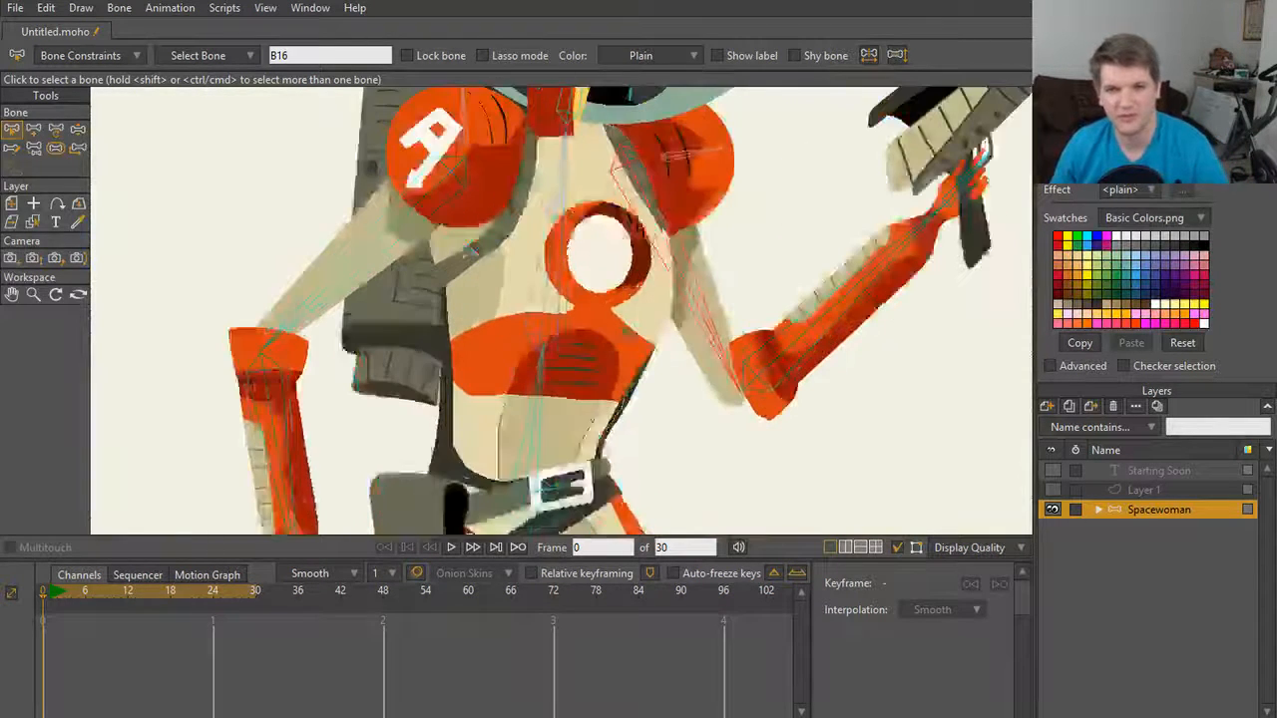
{"action": "scroll", "coordinate": [738, 273], "scroll_direction": "down", "scroll_amount": 2}
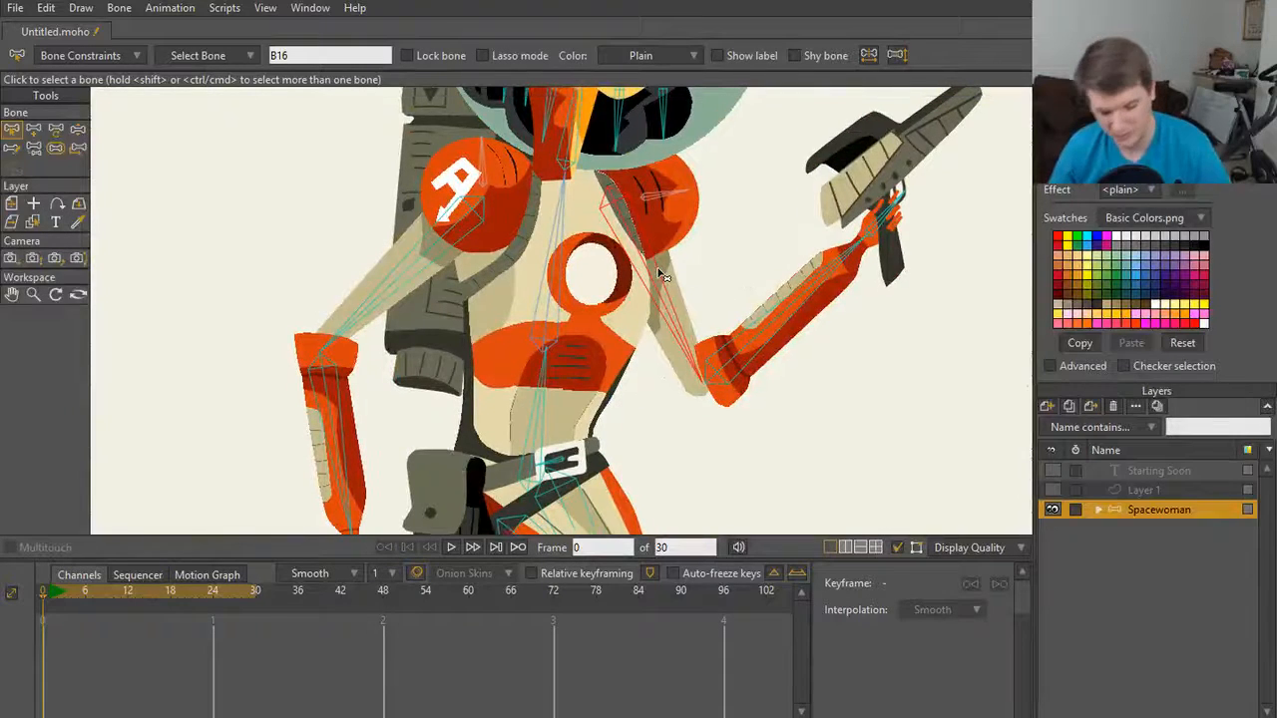
{"action": "key", "text": "s"}
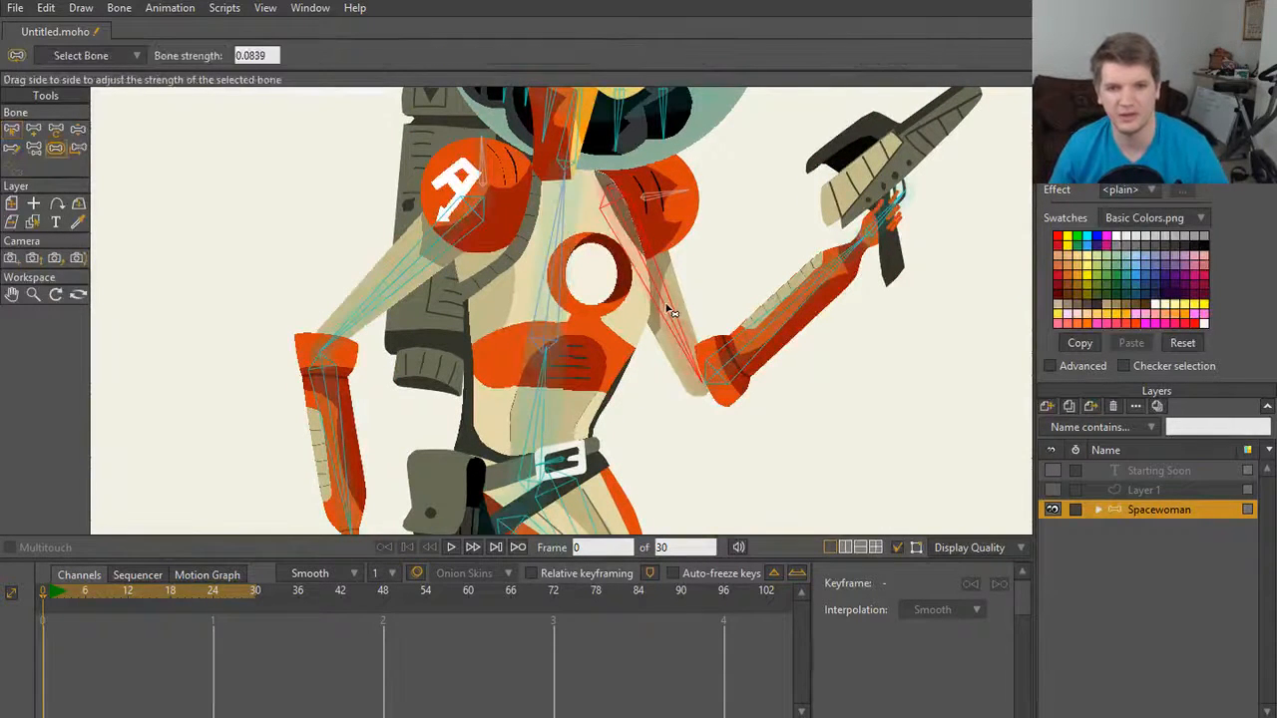
{"action": "scroll", "coordinate": [513, 393], "scroll_direction": "down", "scroll_amount": 3}
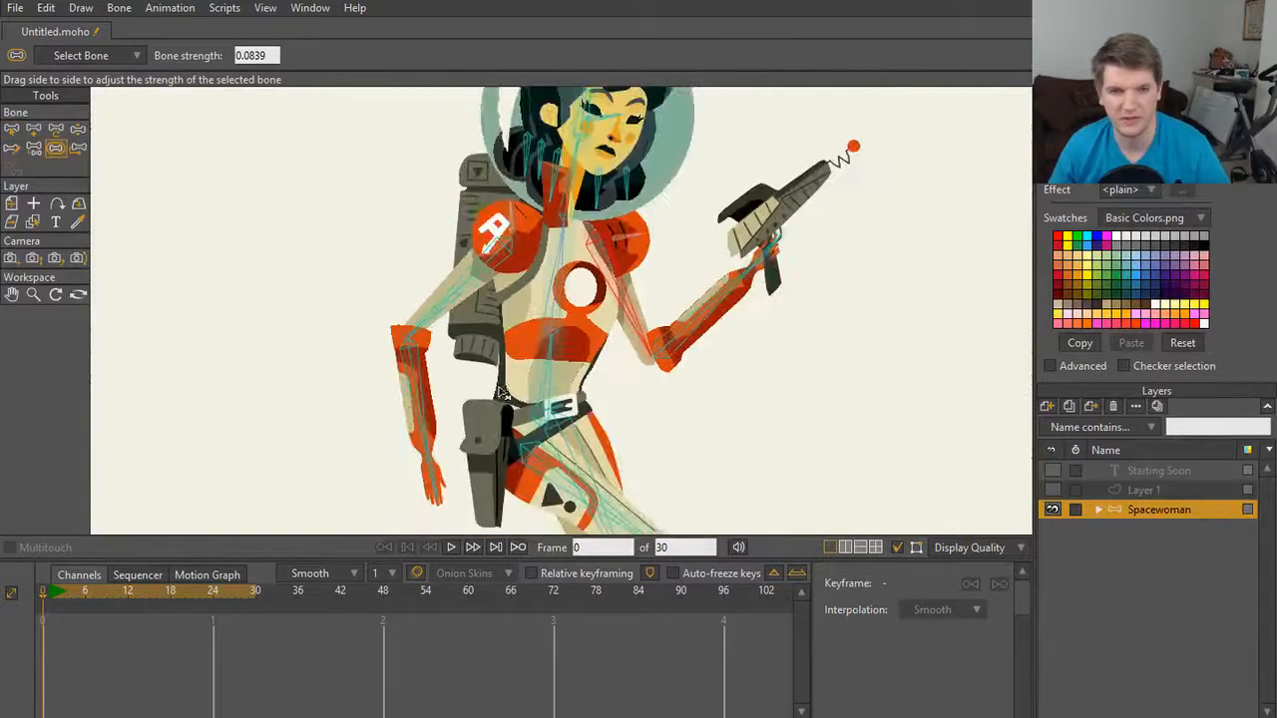
{"action": "scroll", "coordinate": [524, 261], "scroll_direction": "up", "scroll_amount": 1}
{"action": "scroll", "coordinate": [630, 333], "scroll_direction": "up", "scroll_amount": 2}
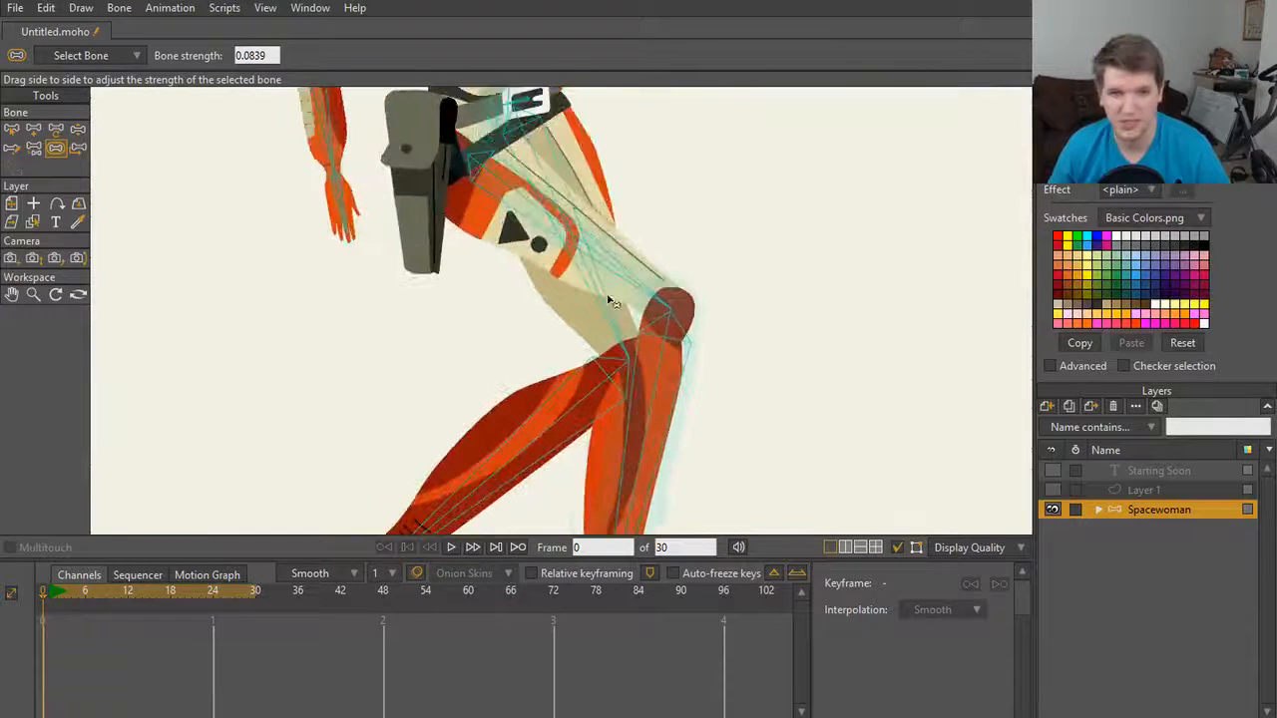
{"action": "left_click_drag", "start_coordinate": [604, 289], "coordinate": [624, 287]}
{"action": "left_click", "coordinate": [652, 402]}
{"action": "left_click_drag", "start_coordinate": [660, 405], "coordinate": [675, 112]}
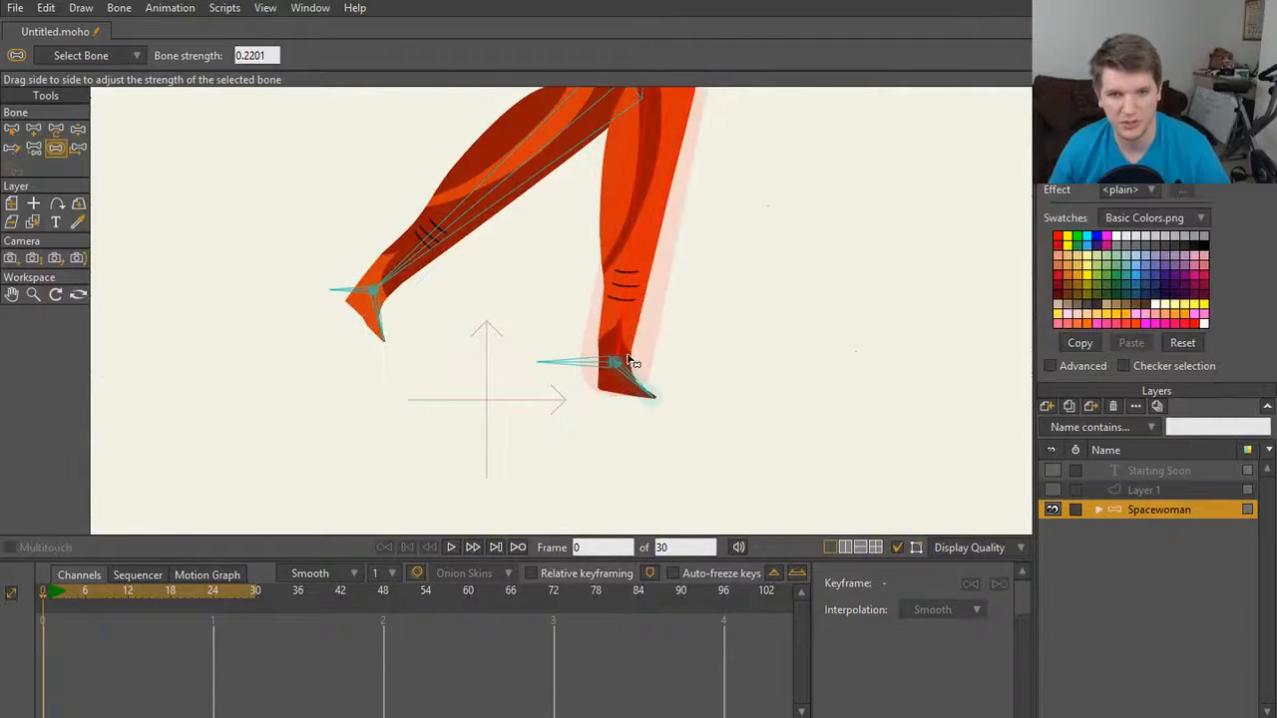
{"action": "left_click", "coordinate": [634, 394]}
Step: Test the front leg's target bone and bend the foot bone at frame 1, undo the bend, and return to frame 0
{"action": "key", "text": "z"}
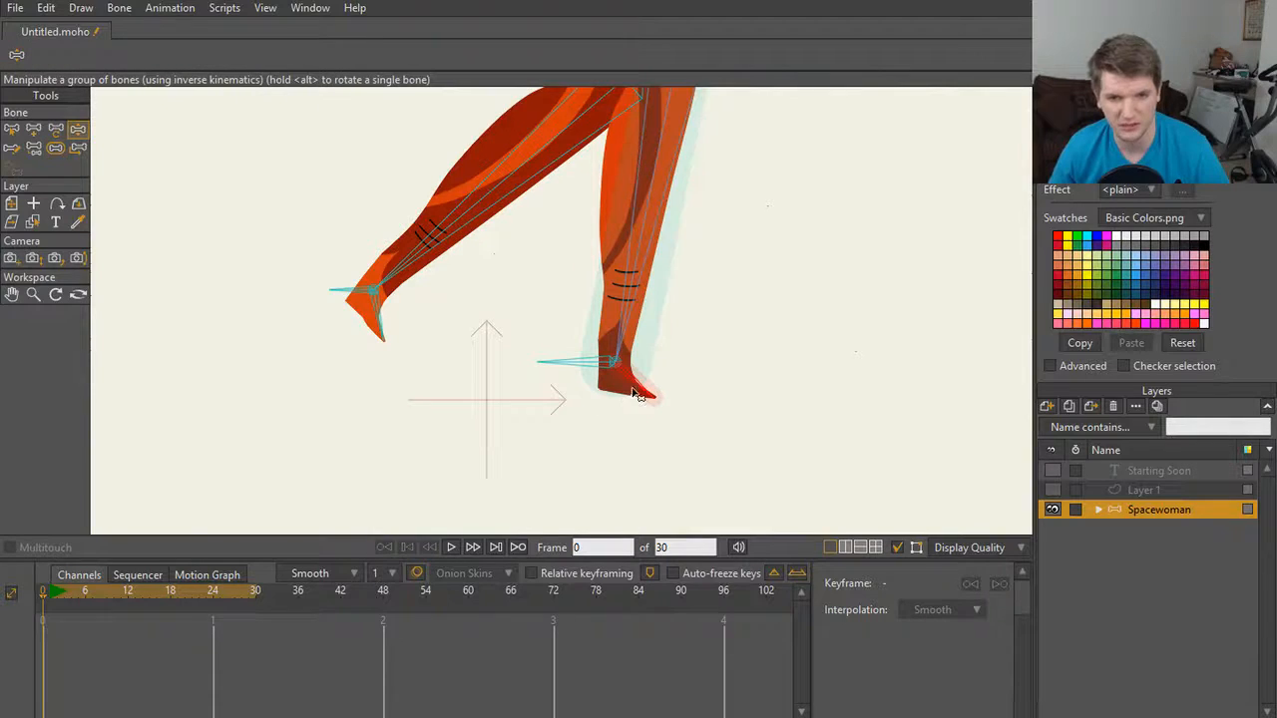
{"action": "left_click", "coordinate": [596, 381]}
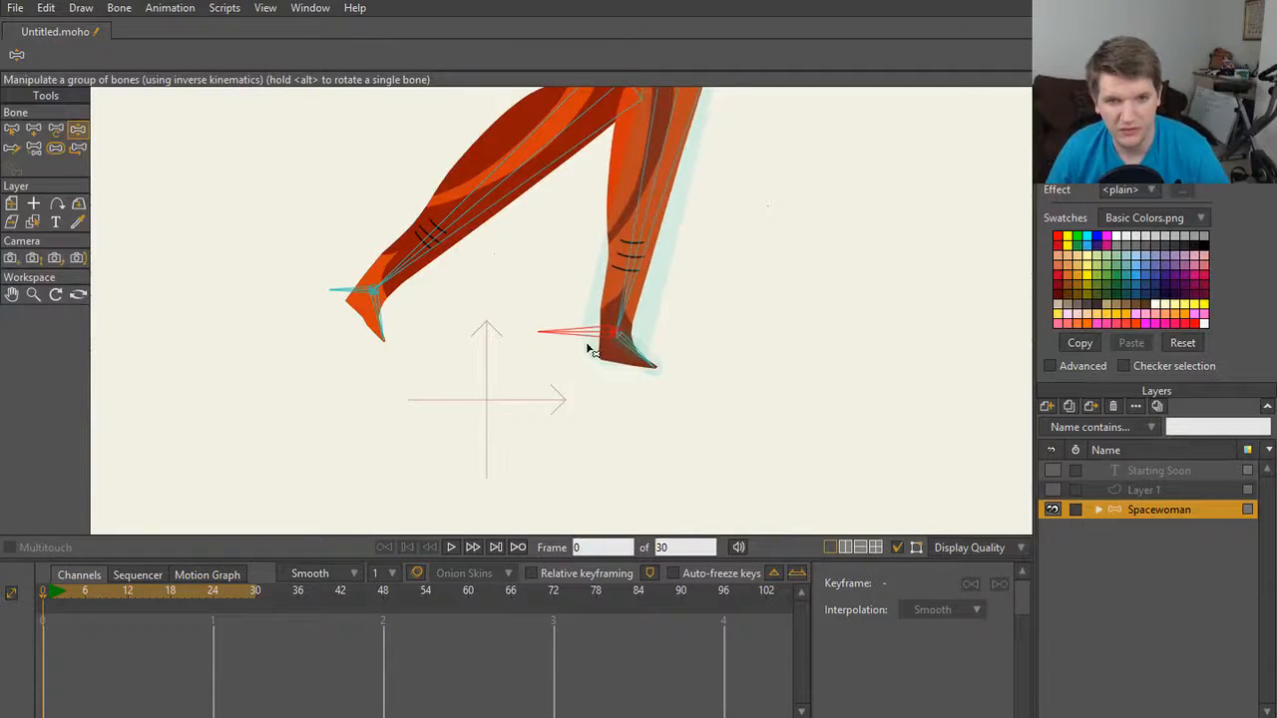
{"action": "left_click", "coordinate": [48, 596]}
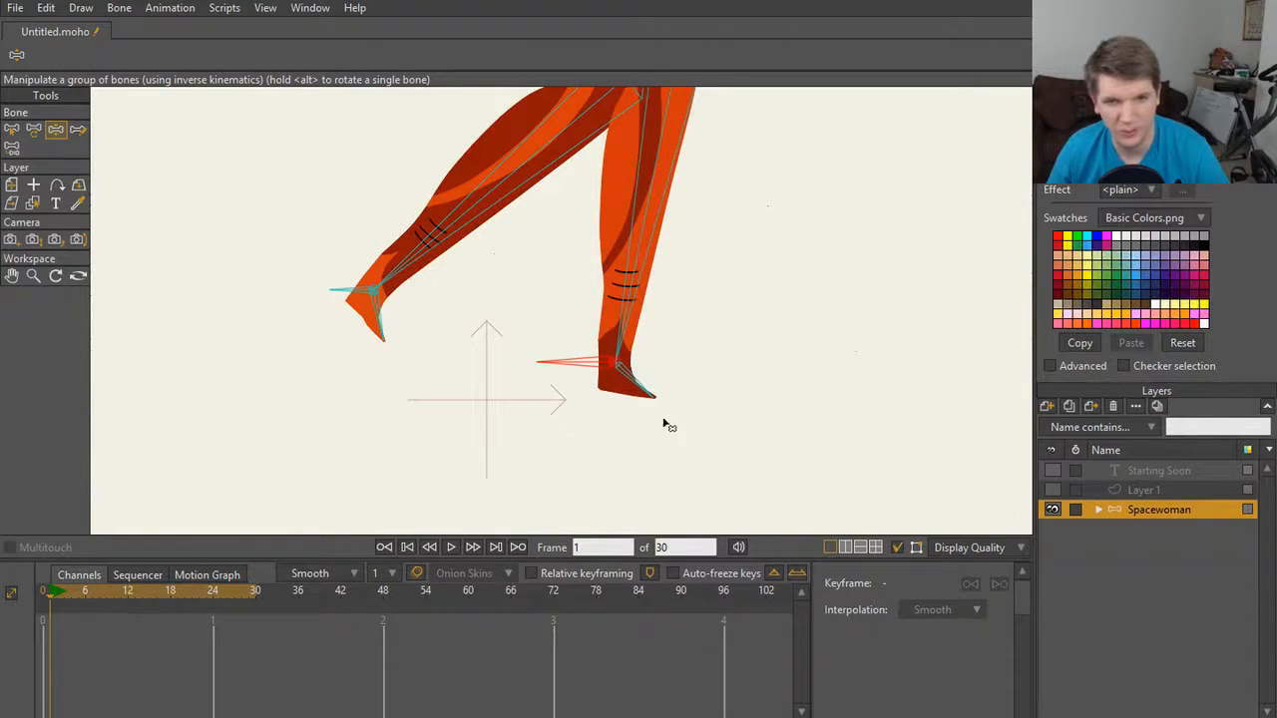
{"action": "left_click_drag", "start_coordinate": [654, 397], "coordinate": [648, 428]}
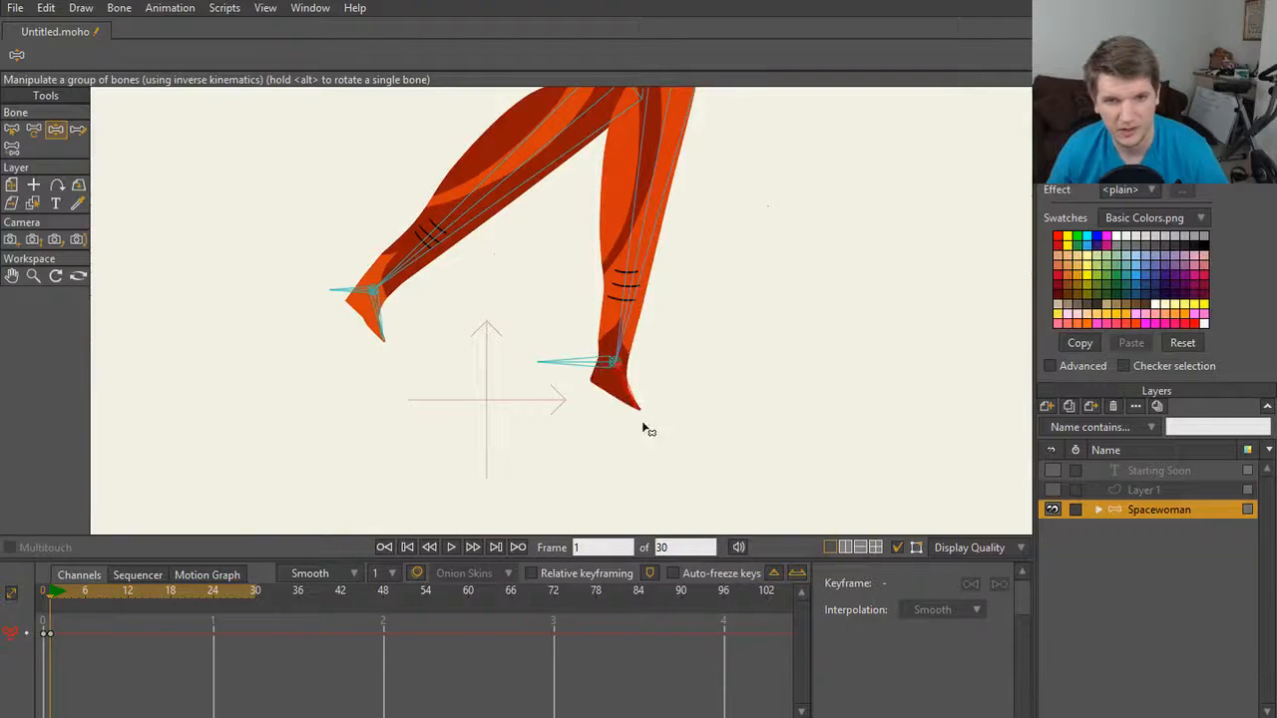
{"action": "scroll", "coordinate": [688, 433], "scroll_direction": "up", "scroll_amount": 3}
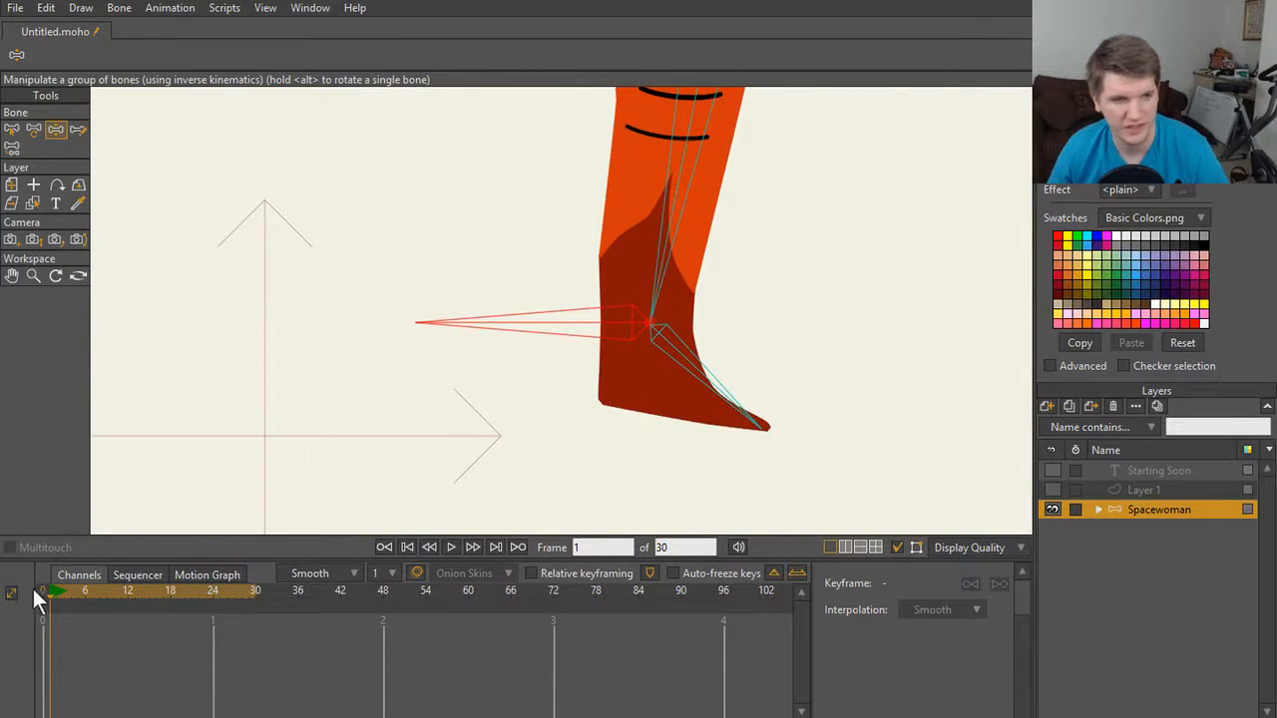
{"action": "left_click", "coordinate": [32, 590]}
{"action": "scroll", "coordinate": [702, 385], "scroll_direction": "down", "scroll_amount": 1}
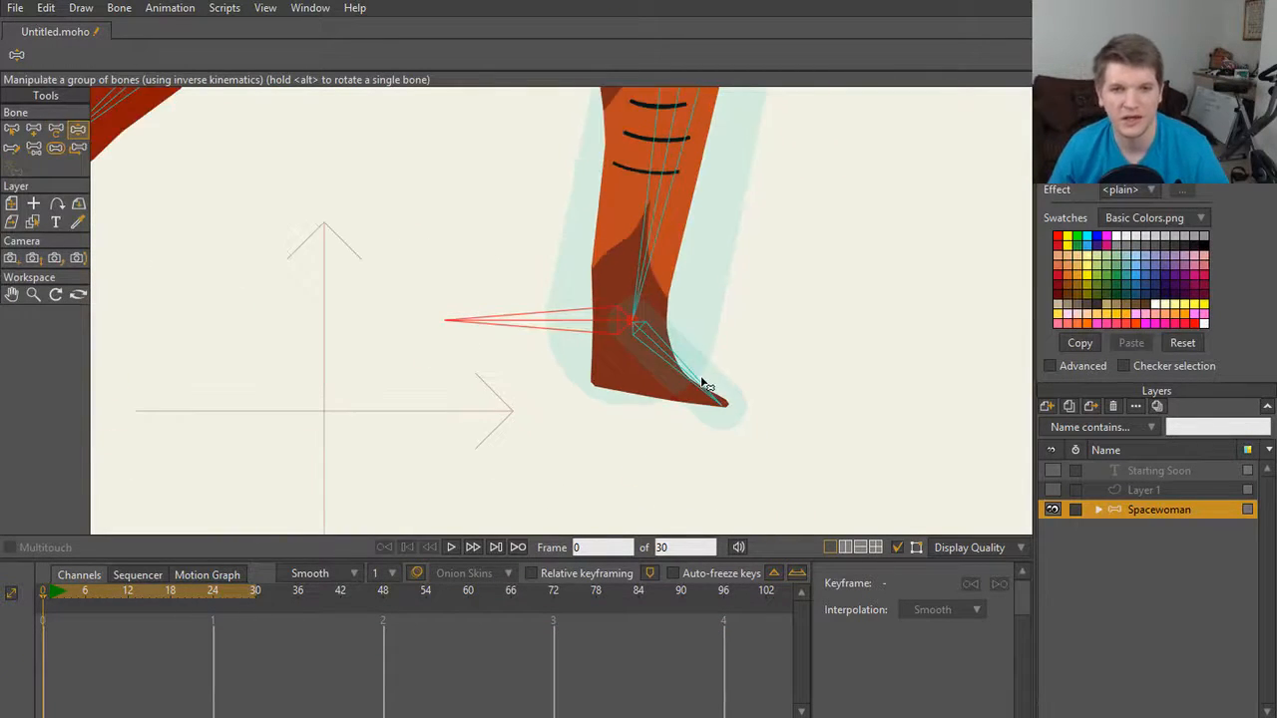
{"action": "scroll", "coordinate": [703, 384], "scroll_direction": "down", "scroll_amount": 4}
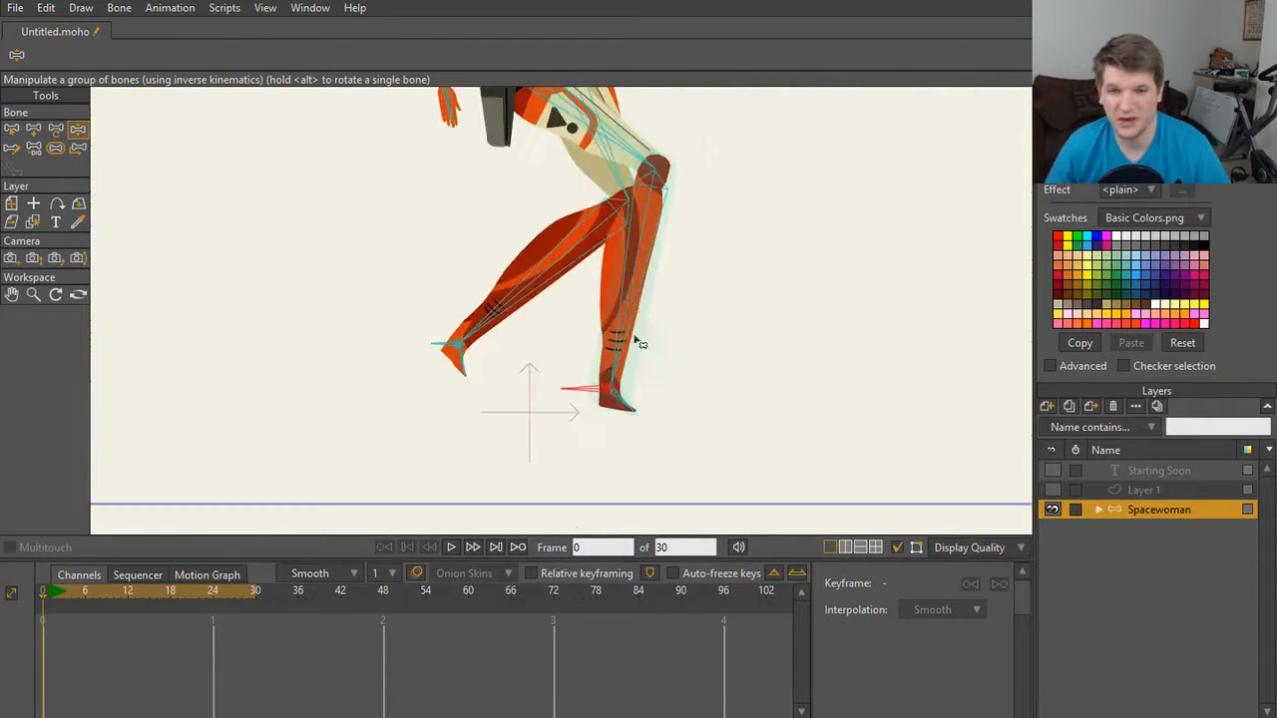
{"action": "scroll", "coordinate": [667, 389], "scroll_direction": "down", "scroll_amount": 4}
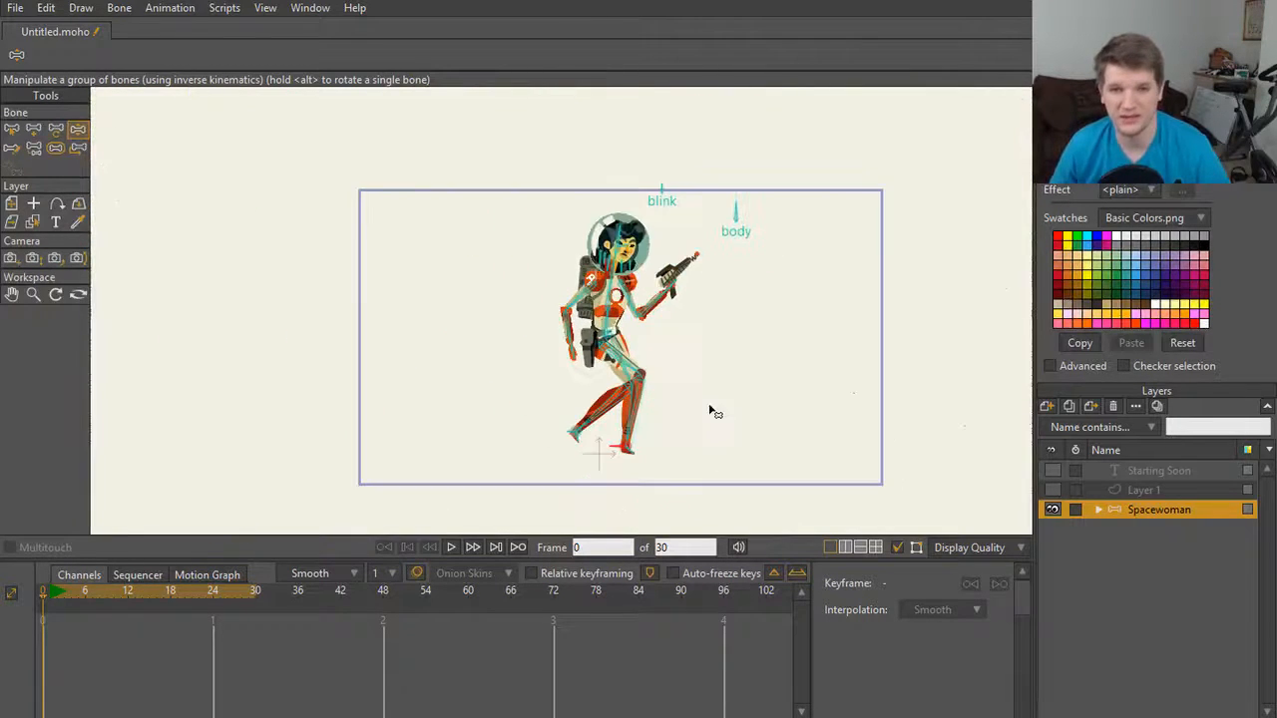
{"action": "scroll", "coordinate": [714, 411], "scroll_direction": "up", "scroll_amount": 1}
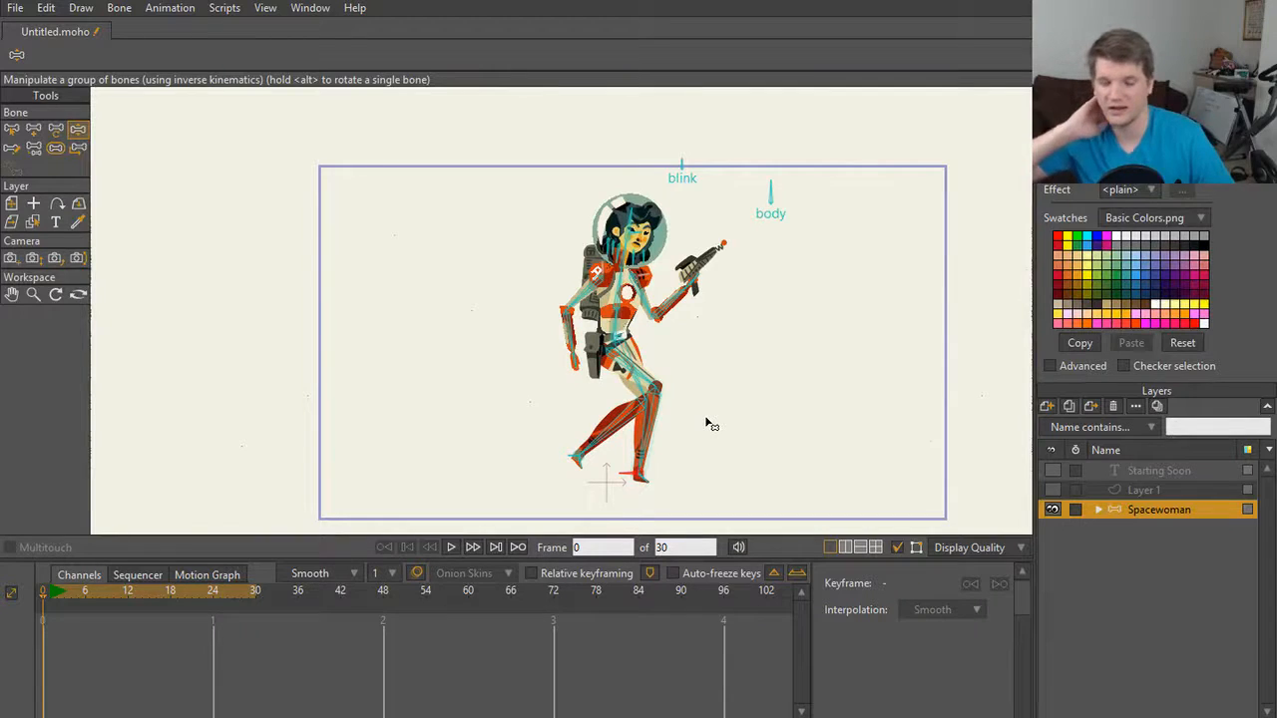
{"action": "scroll", "coordinate": [662, 312], "scroll_direction": "up", "scroll_amount": 3}
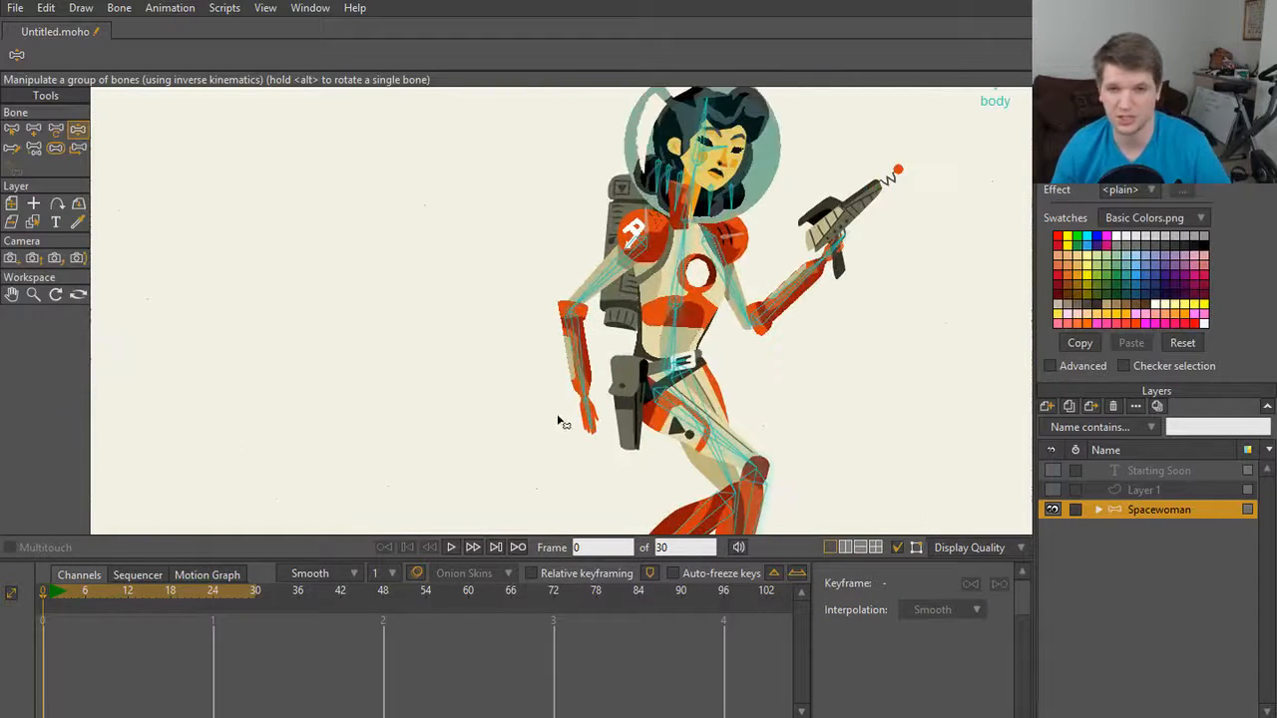
{"action": "scroll", "coordinate": [655, 324], "scroll_direction": "down", "scroll_amount": 3}
{"action": "scroll", "coordinate": [655, 322], "scroll_direction": "up", "scroll_amount": 2}
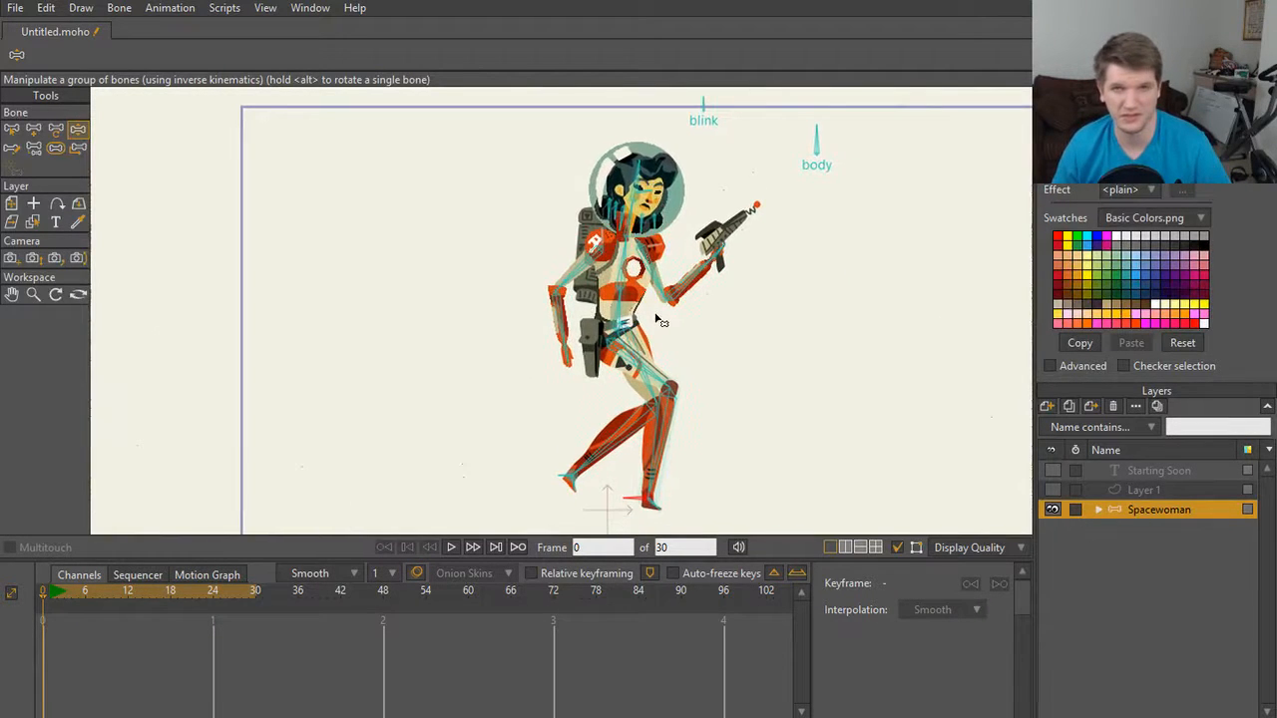
Step: Select all of the Spacewoman's bones, and reduce the selection to the front shin bone
{"action": "scroll", "coordinate": [658, 321], "scroll_direction": "up", "scroll_amount": 2}
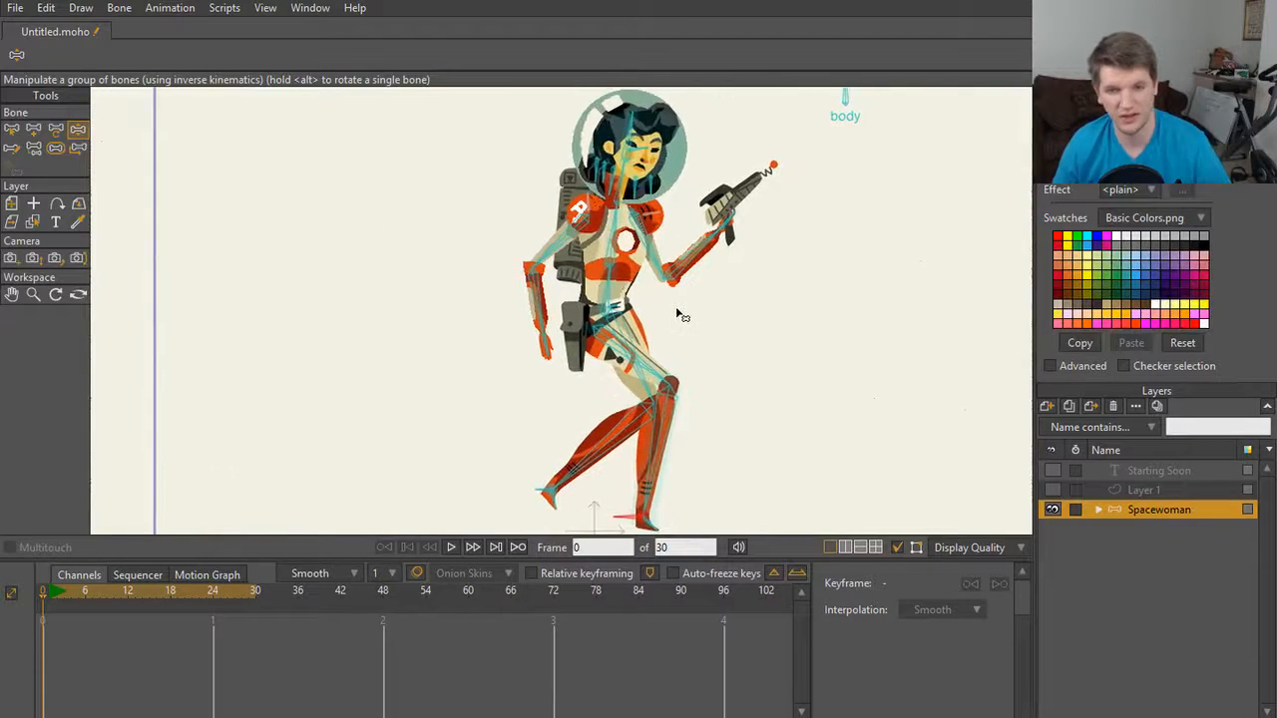
{"action": "scroll", "coordinate": [688, 324], "scroll_direction": "down", "scroll_amount": 3}
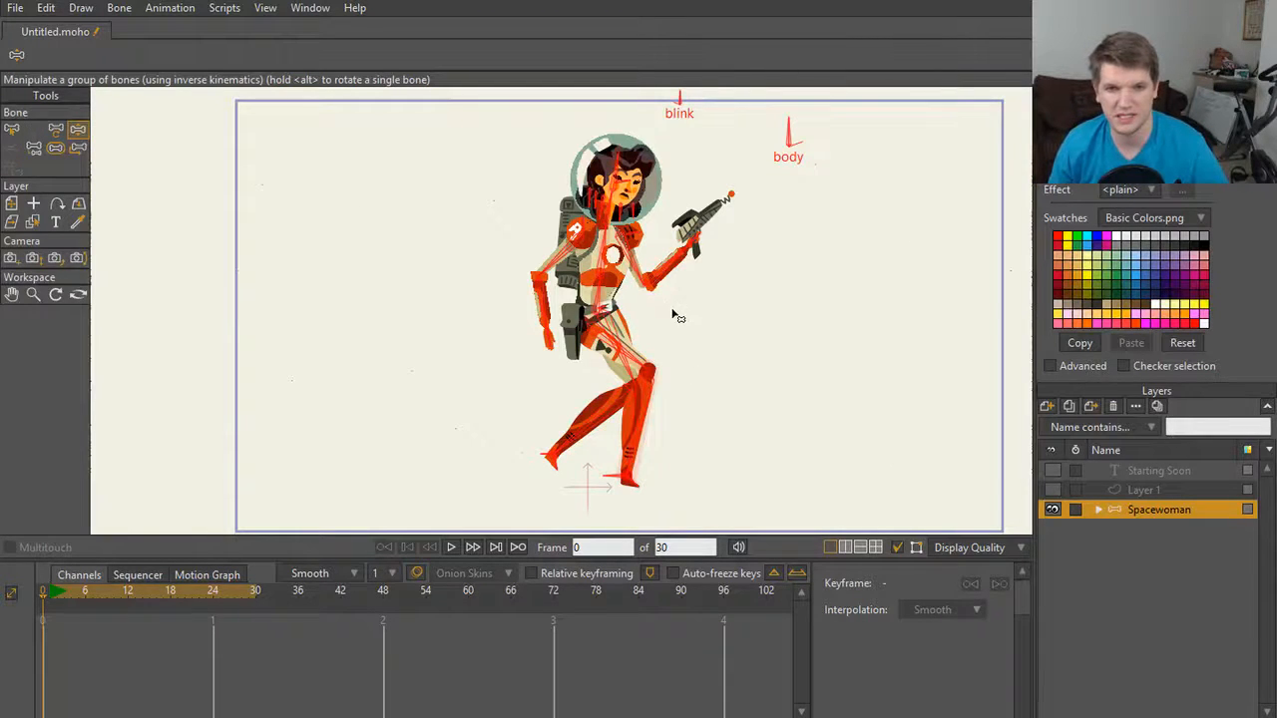
{"action": "key", "text": "ctrl+a"}
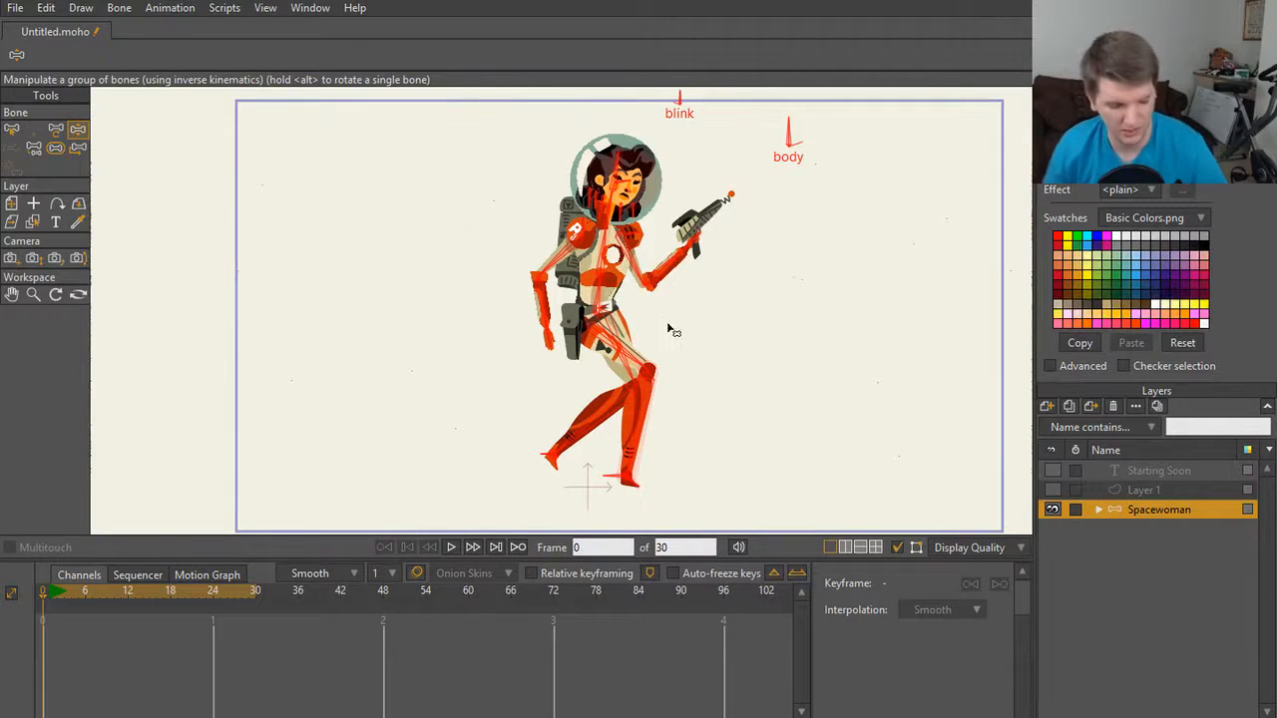
{"action": "left_click", "coordinate": [126, 9]}
{"action": "left_click", "coordinate": [168, 189]}
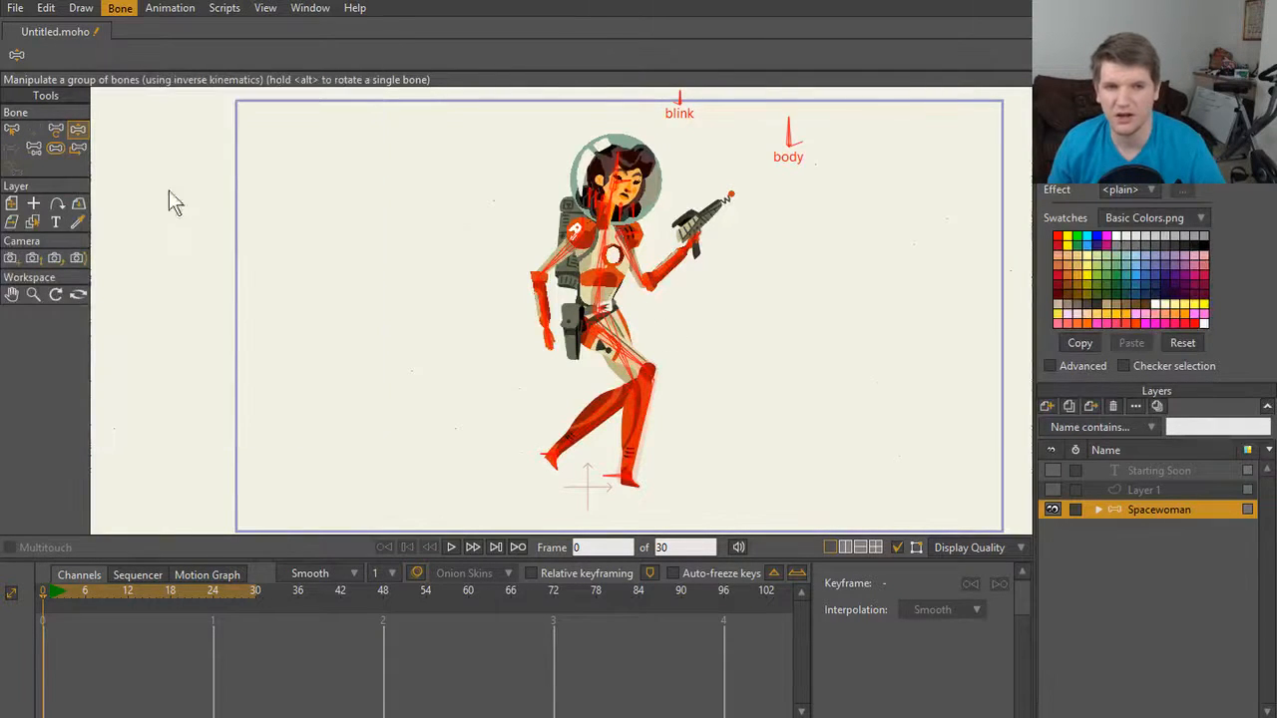
{"action": "left_click", "coordinate": [644, 415]}
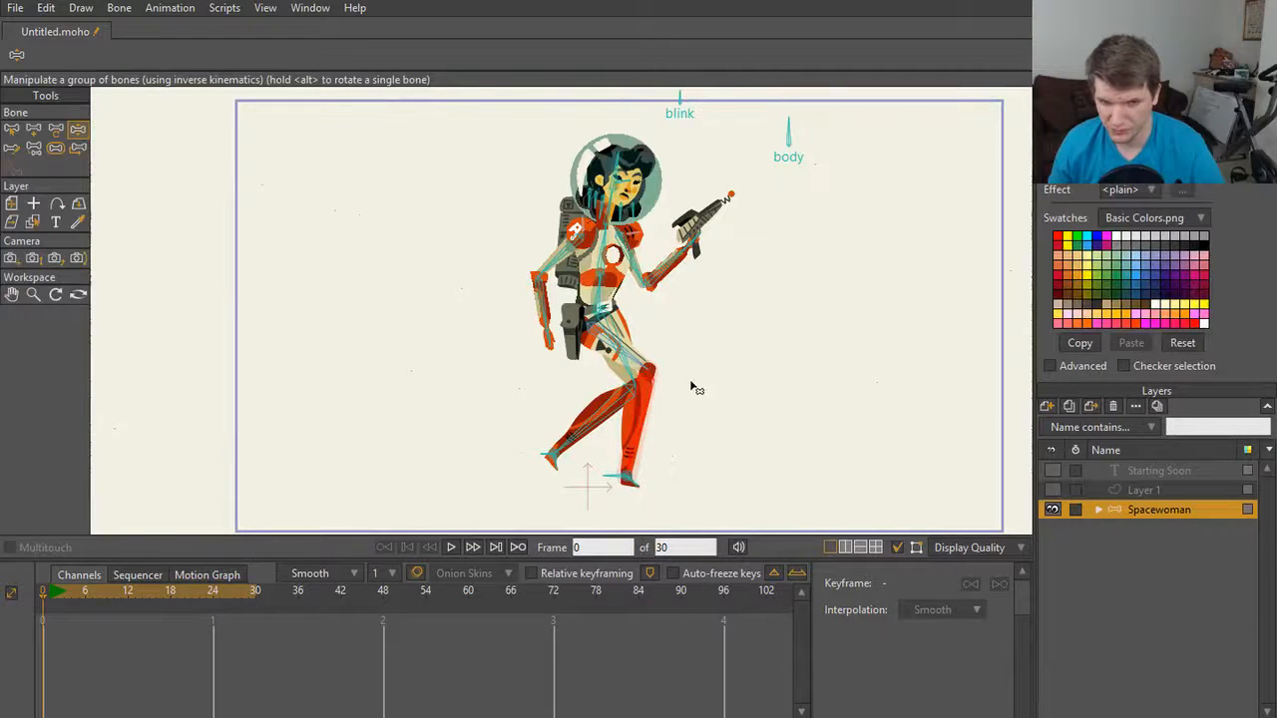
Step: Pull the Spacewoman's front foot forward and up at frame 0 with Manipulate Bones, and examine how the leg artwork deforms
{"action": "scroll", "coordinate": [612, 487], "scroll_direction": "up", "scroll_amount": 1}
{"action": "key", "text": "z"}
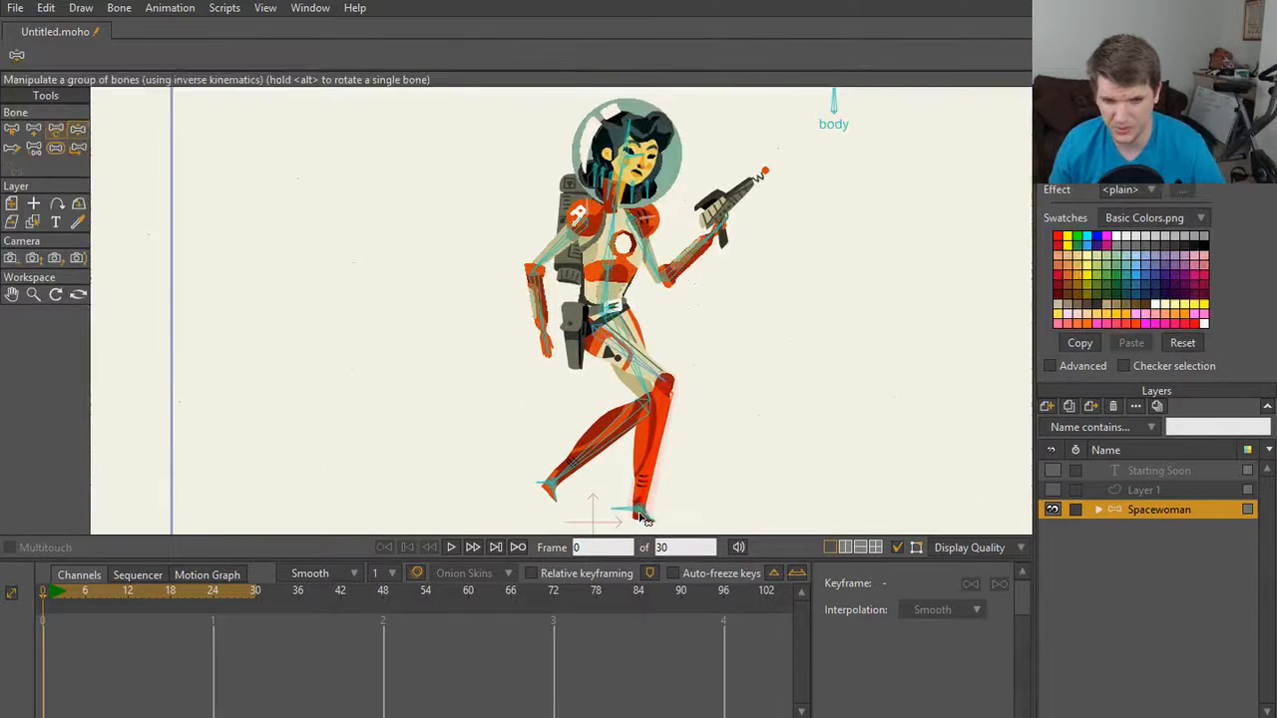
{"action": "left_click_drag", "start_coordinate": [644, 521], "coordinate": [760, 399]}
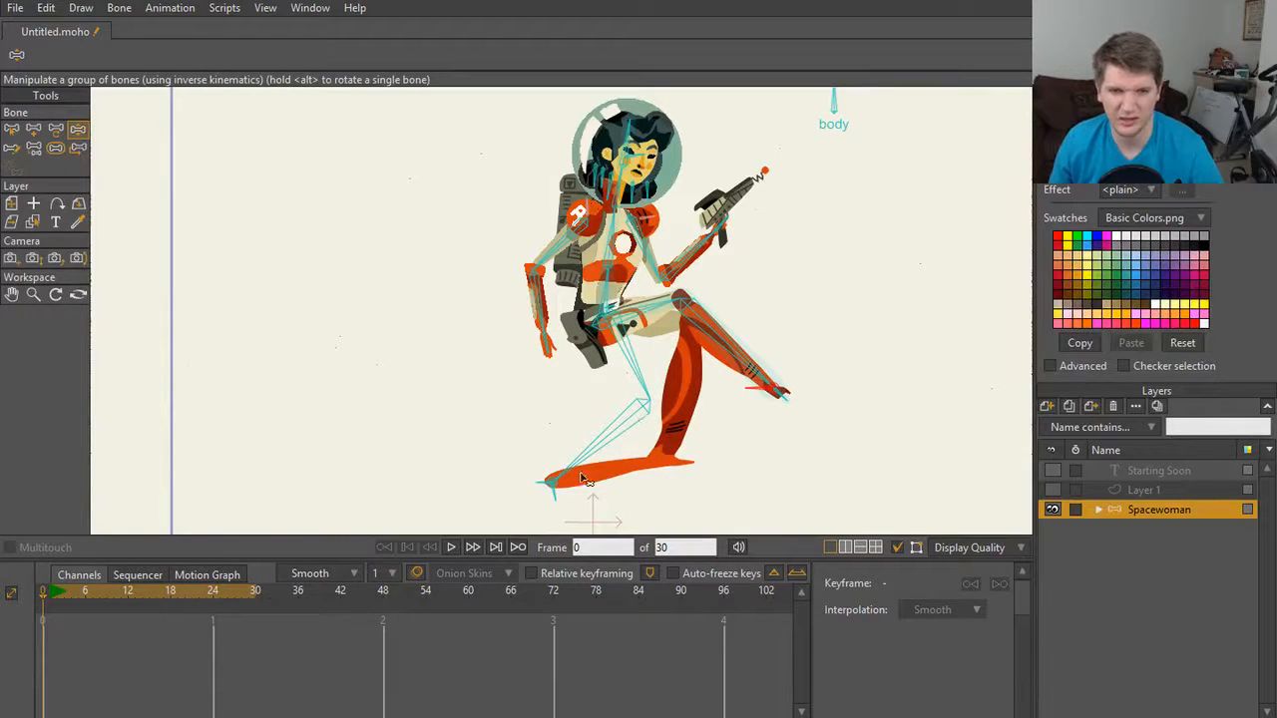
{"action": "scroll", "coordinate": [586, 479], "scroll_direction": "up", "scroll_amount": 4}
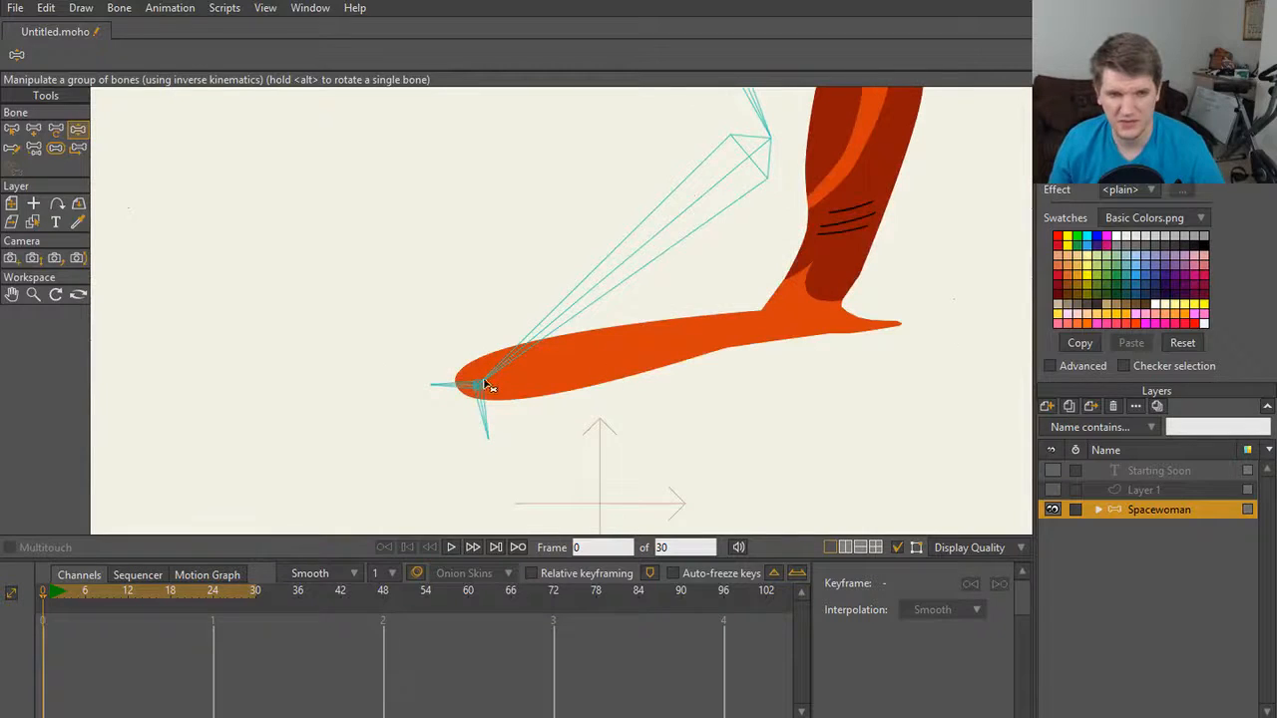
{"action": "key", "text": "b"}
{"action": "scroll", "coordinate": [784, 313], "scroll_direction": "down", "scroll_amount": 4}
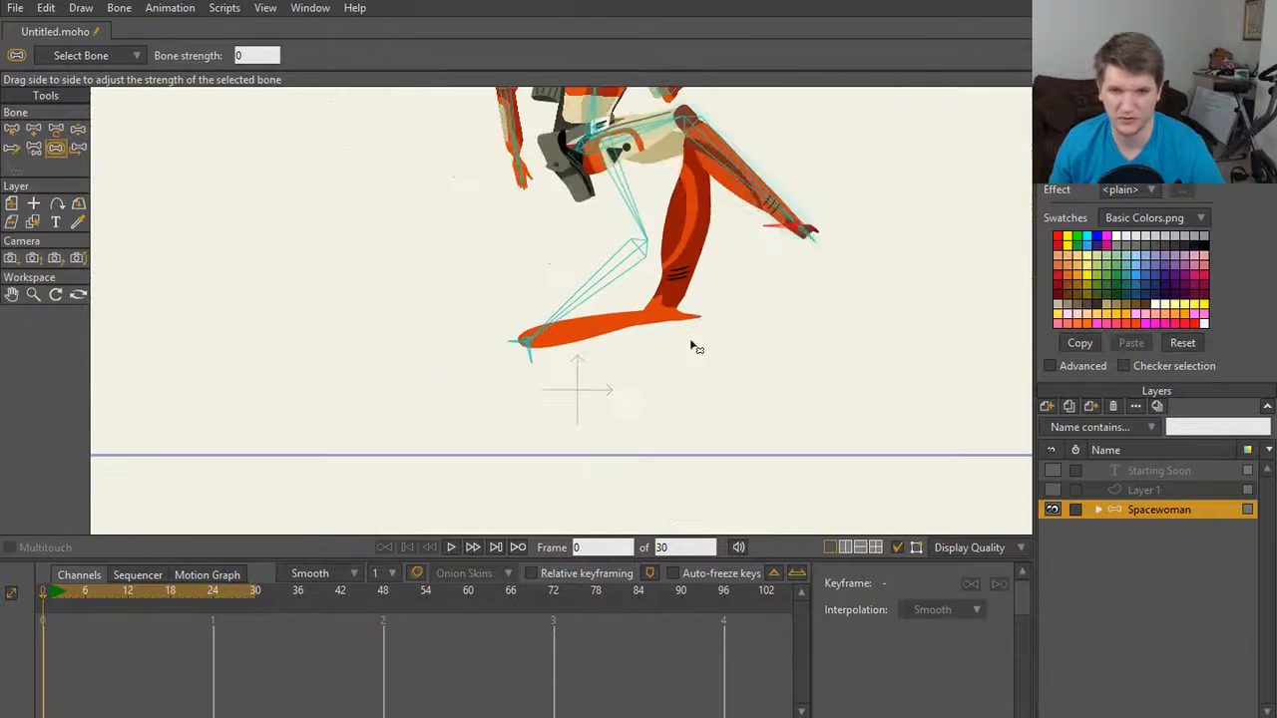
{"action": "scroll", "coordinate": [710, 419], "scroll_direction": "down", "scroll_amount": 3}
Step: Check the bone strength of the front shin bone, and return to the Manipulate Bones tool
{"action": "left_click", "coordinate": [659, 442]}
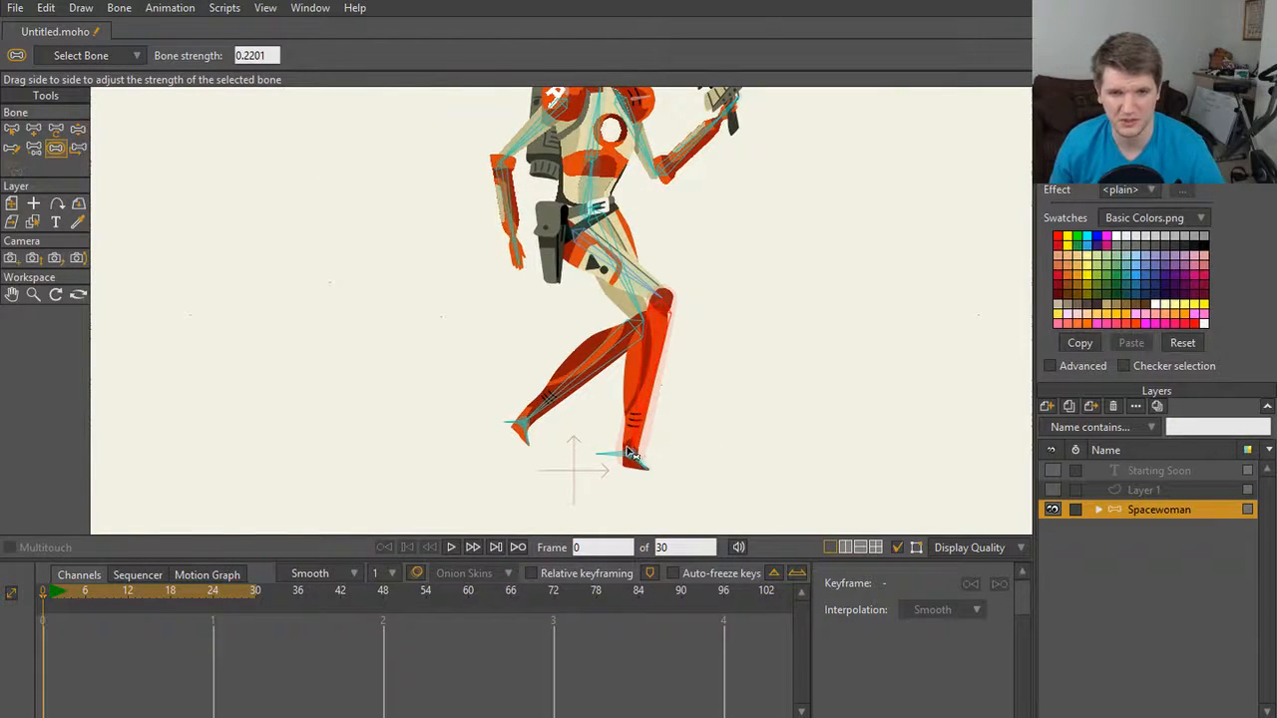
{"action": "mouse_move", "coordinate": [635, 437]}
{"action": "left_mouse_down"}
{"action": "mouse_move", "coordinate": [670, 422]}
{"action": "mouse_move", "coordinate": [613, 465]}
{"action": "mouse_move", "coordinate": [710, 374]}
{"action": "mouse_move", "coordinate": [624, 375]}
{"action": "mouse_move", "coordinate": [621, 457]}
{"action": "left_mouse_up"}
{"action": "key", "text": "z"}
{"action": "scroll", "coordinate": [655, 308], "scroll_direction": "down", "scroll_amount": 3}
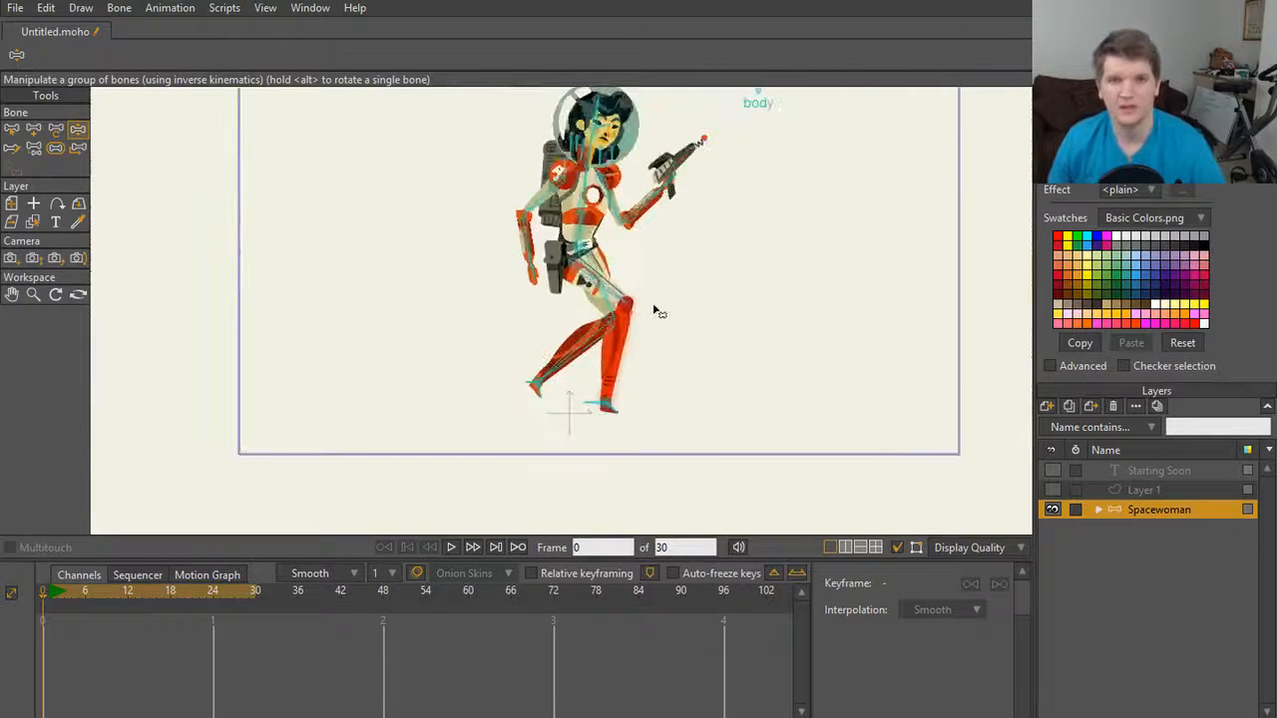
{"action": "left_click_drag", "start_coordinate": [667, 302], "coordinate": [667, 360]}
{"action": "scroll", "coordinate": [674, 385], "scroll_direction": "up", "scroll_amount": 2}
{"action": "scroll", "coordinate": [683, 379], "scroll_direction": "down", "scroll_amount": 3}
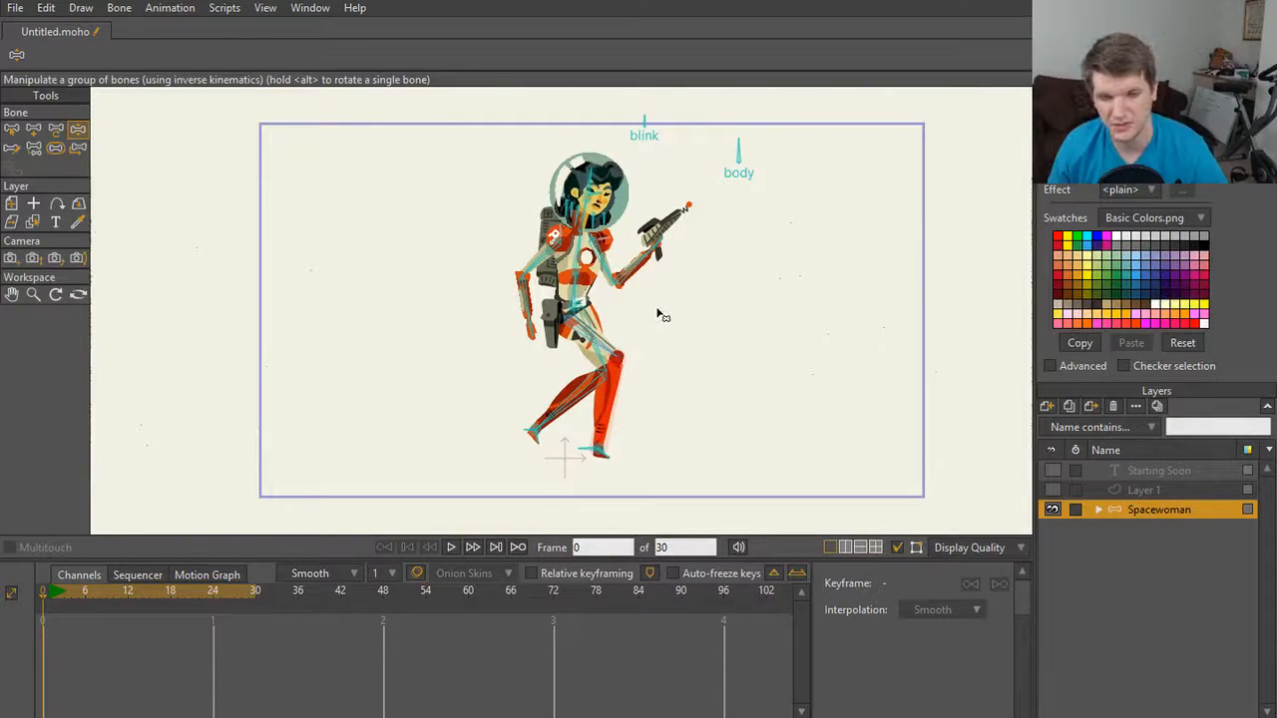
Step: Create a new document
{"action": "key", "text": "ctrl+a"}
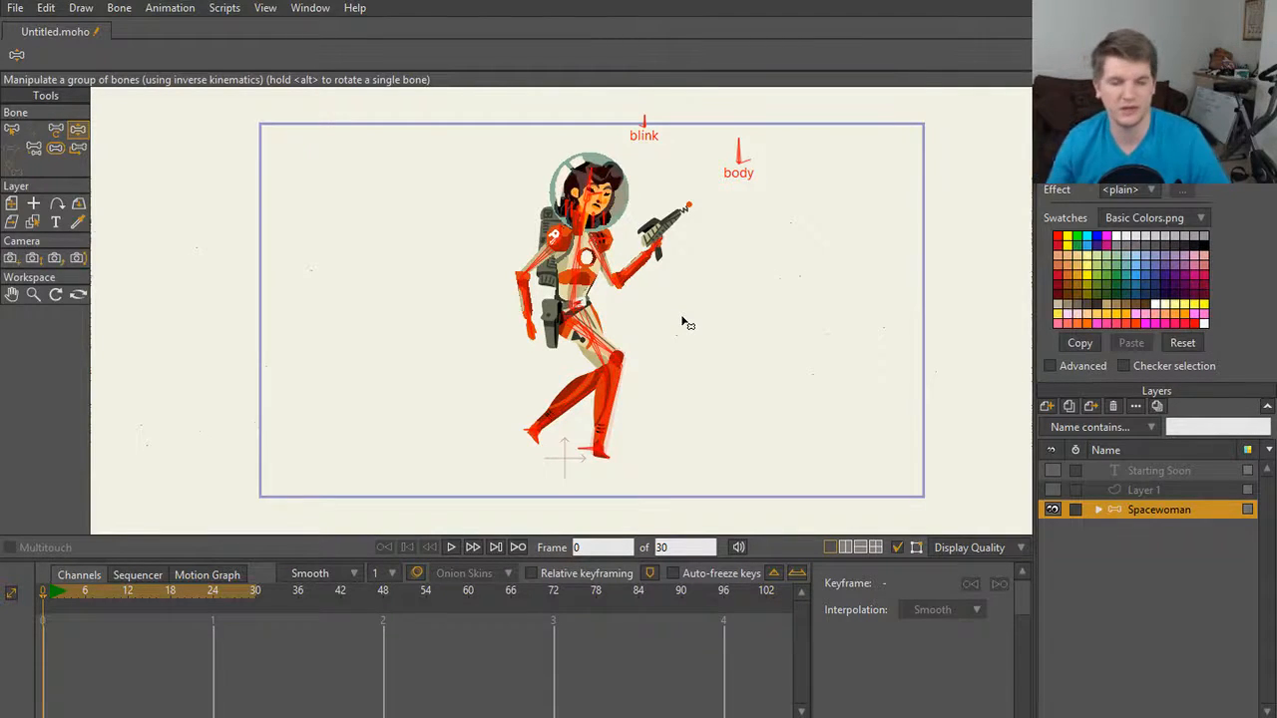
{"action": "left_click", "coordinate": [13, 9]}
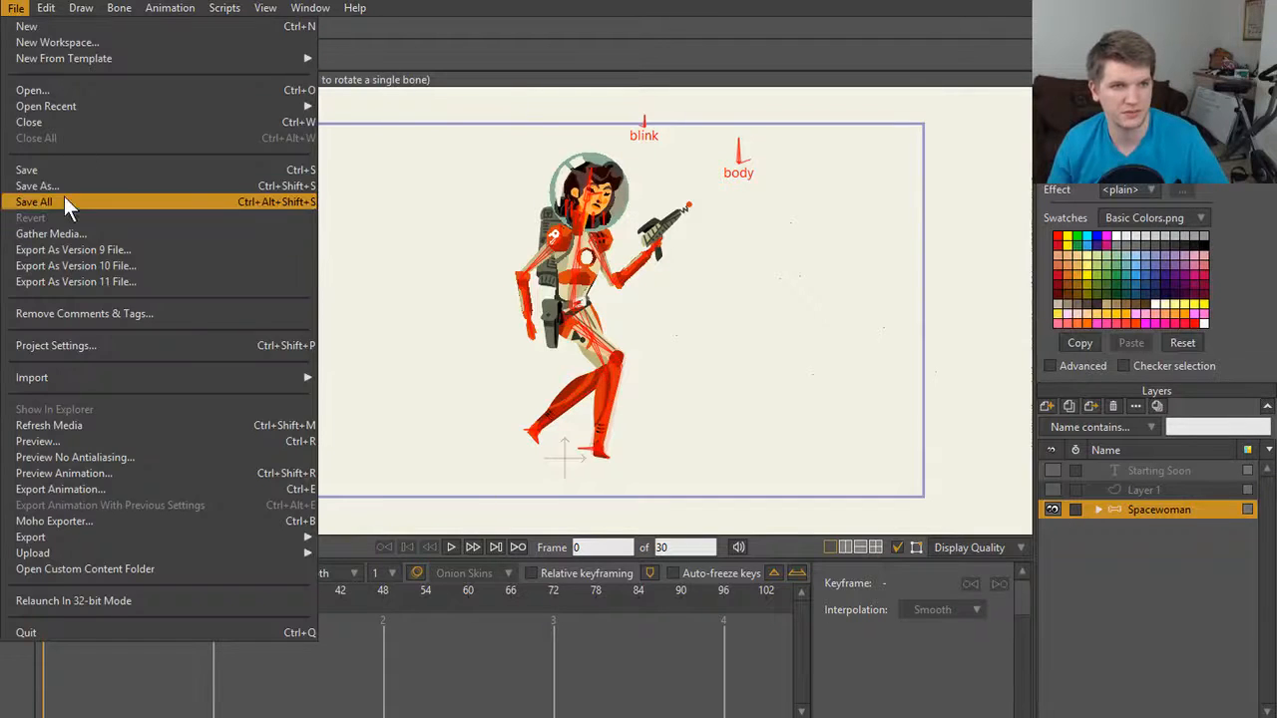
{"action": "left_click", "coordinate": [448, 217]}
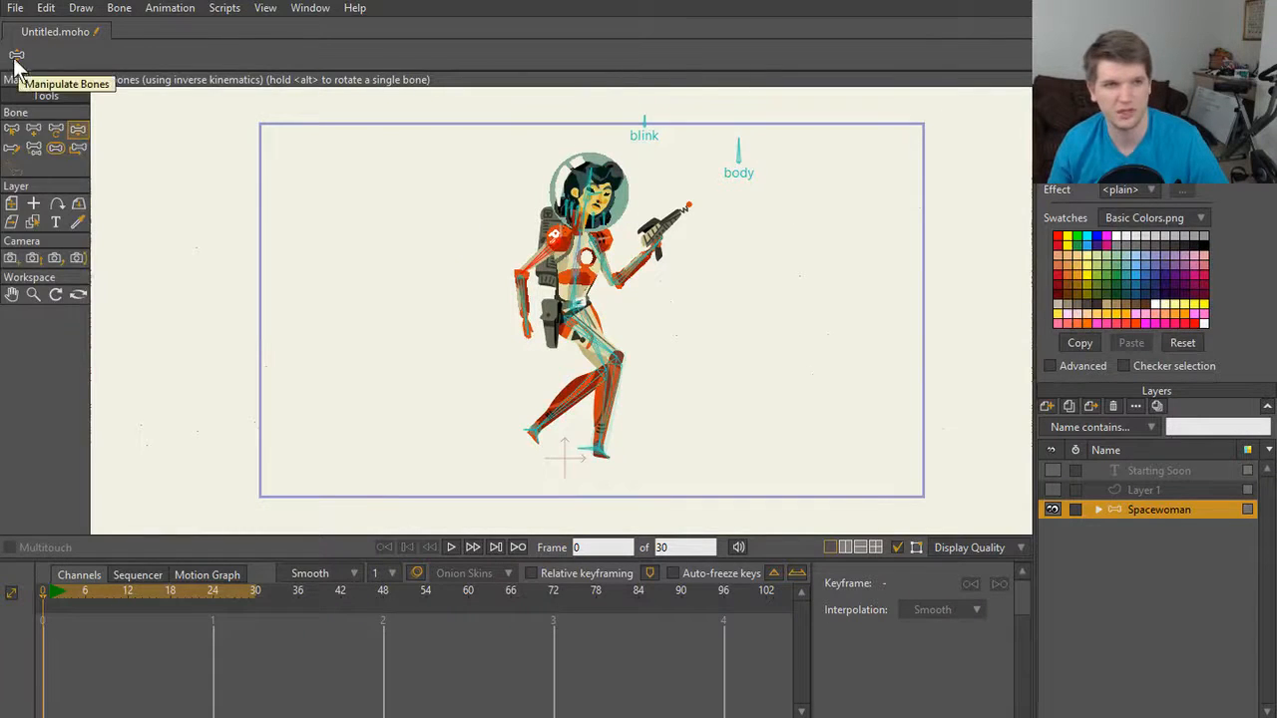
{"action": "left_click", "coordinate": [10, 9]}
{"action": "left_click", "coordinate": [24, 26]}
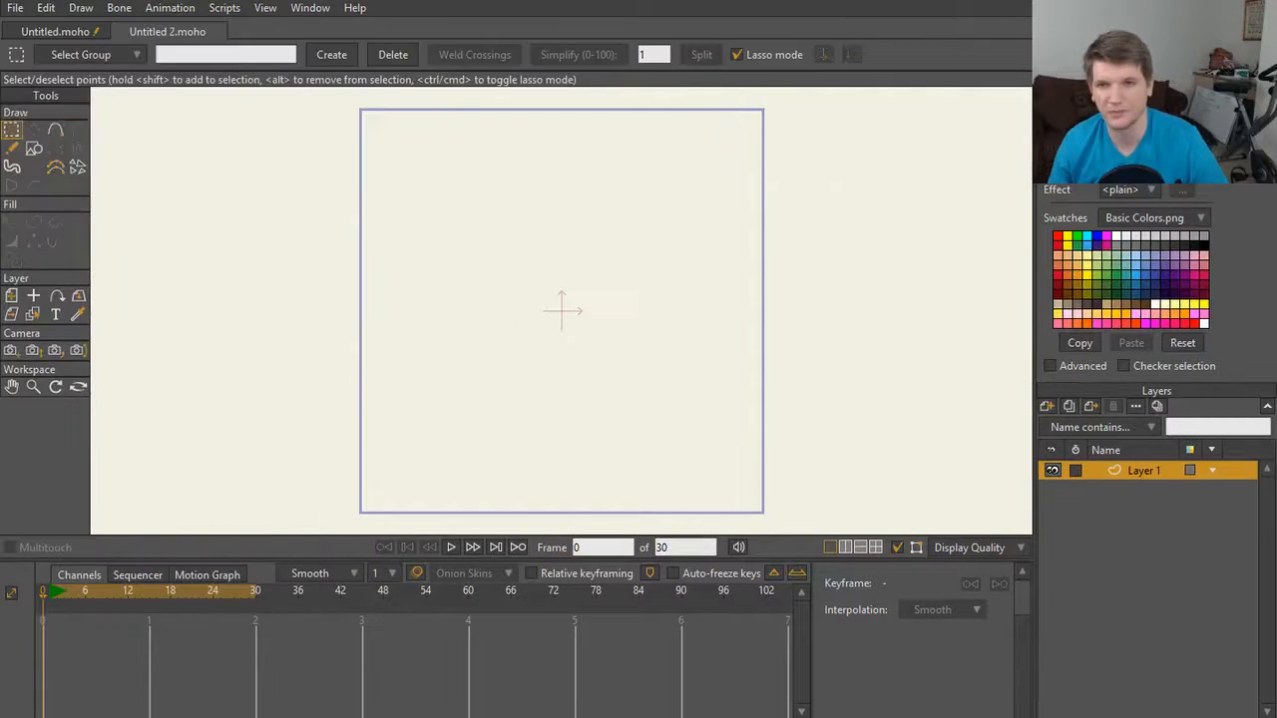
Step: Import the Spacewoman object from Spacewoman.anime in the library into the new document, and close the library
{"action": "key", "text": "ctrl+shift+l"}
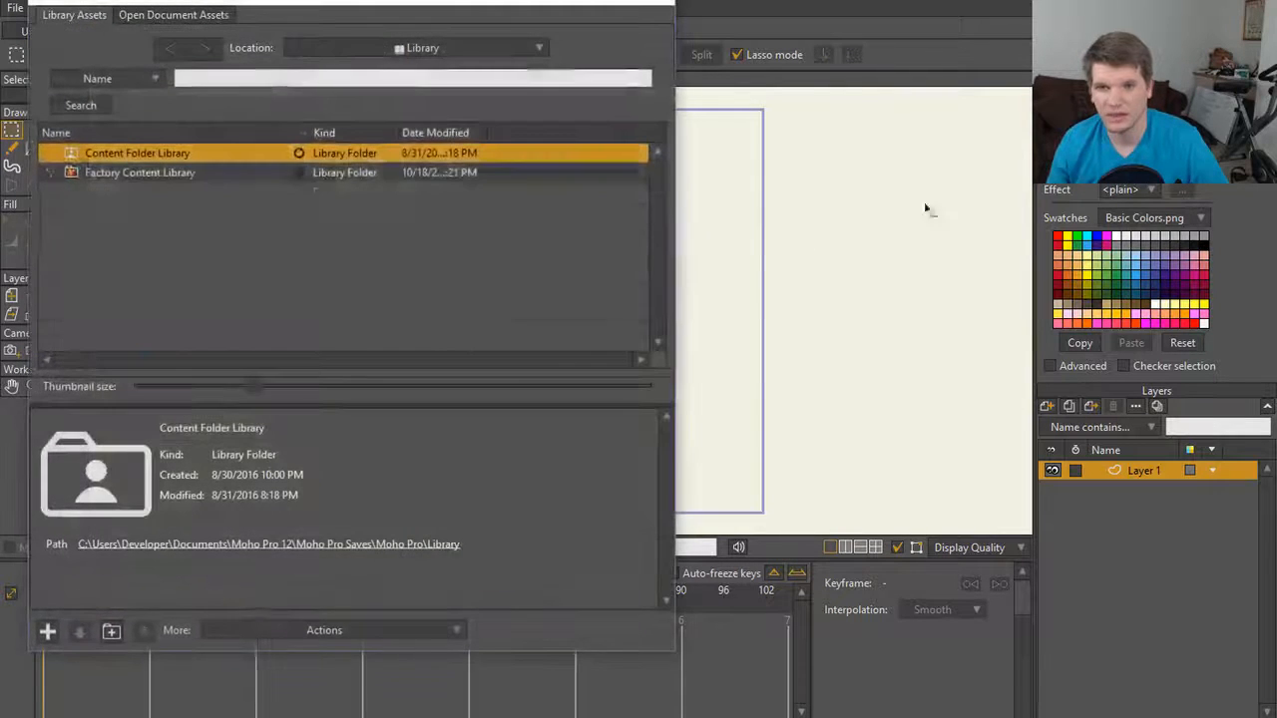
{"action": "scroll", "coordinate": [206, 268], "scroll_direction": "down", "scroll_amount": 4}
{"action": "scroll", "coordinate": [209, 282], "scroll_direction": "down", "scroll_amount": 1}
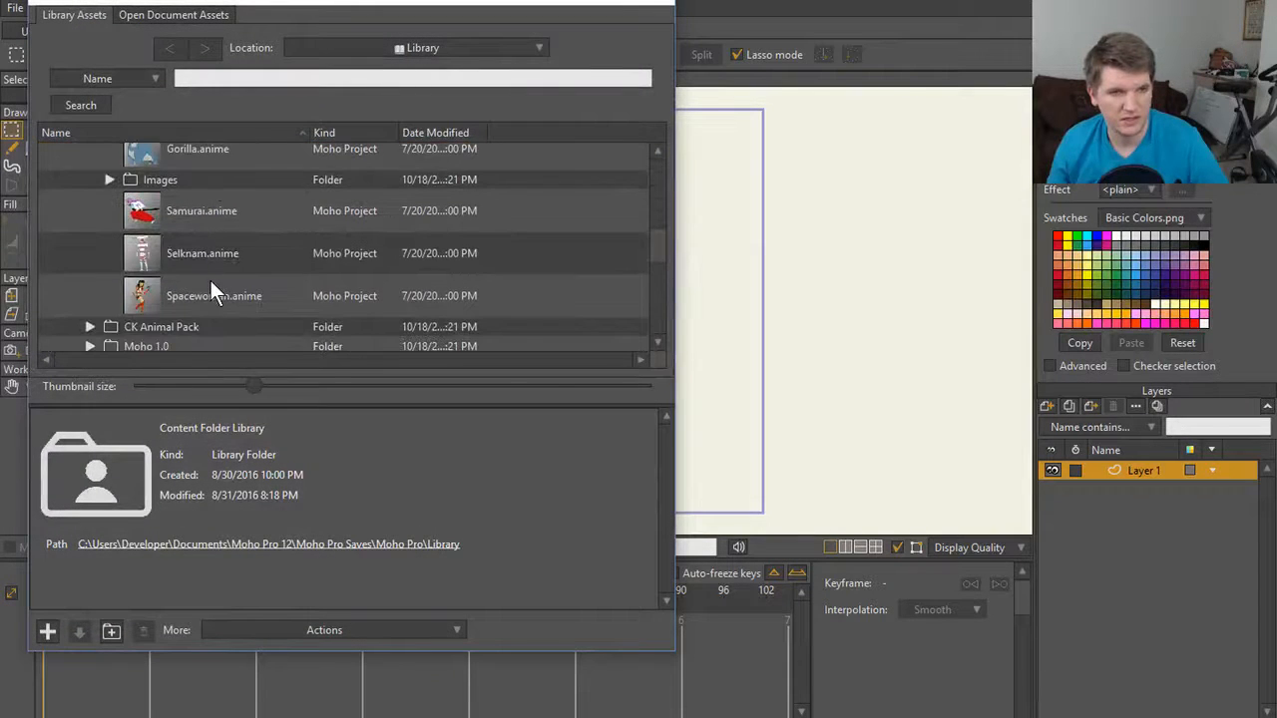
{"action": "double_click", "coordinate": [212, 293]}
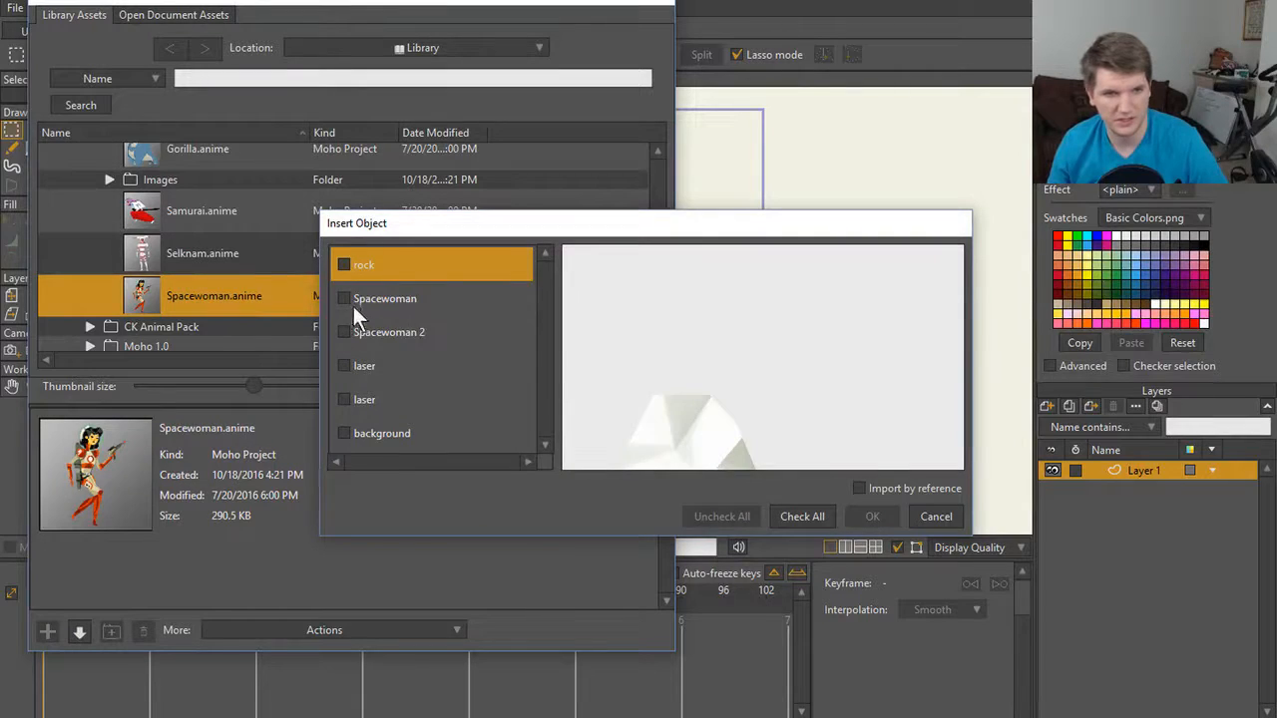
{"action": "left_click", "coordinate": [346, 300]}
{"action": "left_click", "coordinate": [868, 516]}
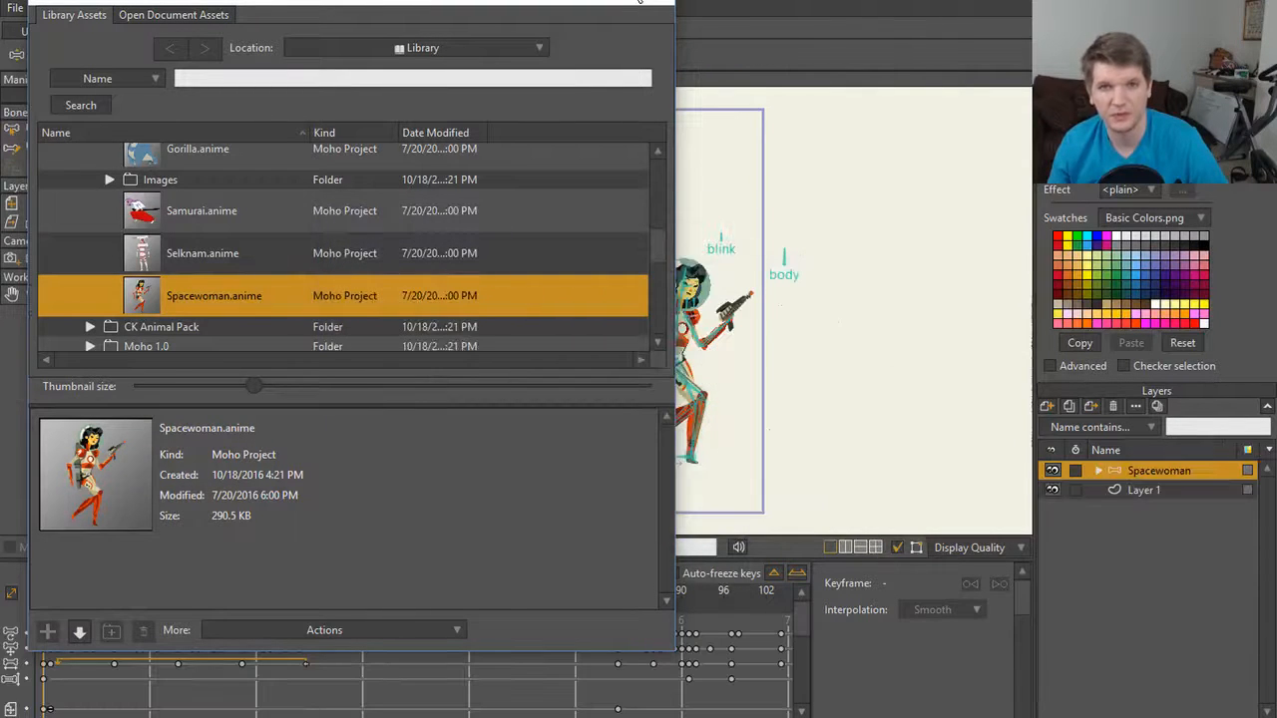
{"action": "left_click", "coordinate": [651, 3]}
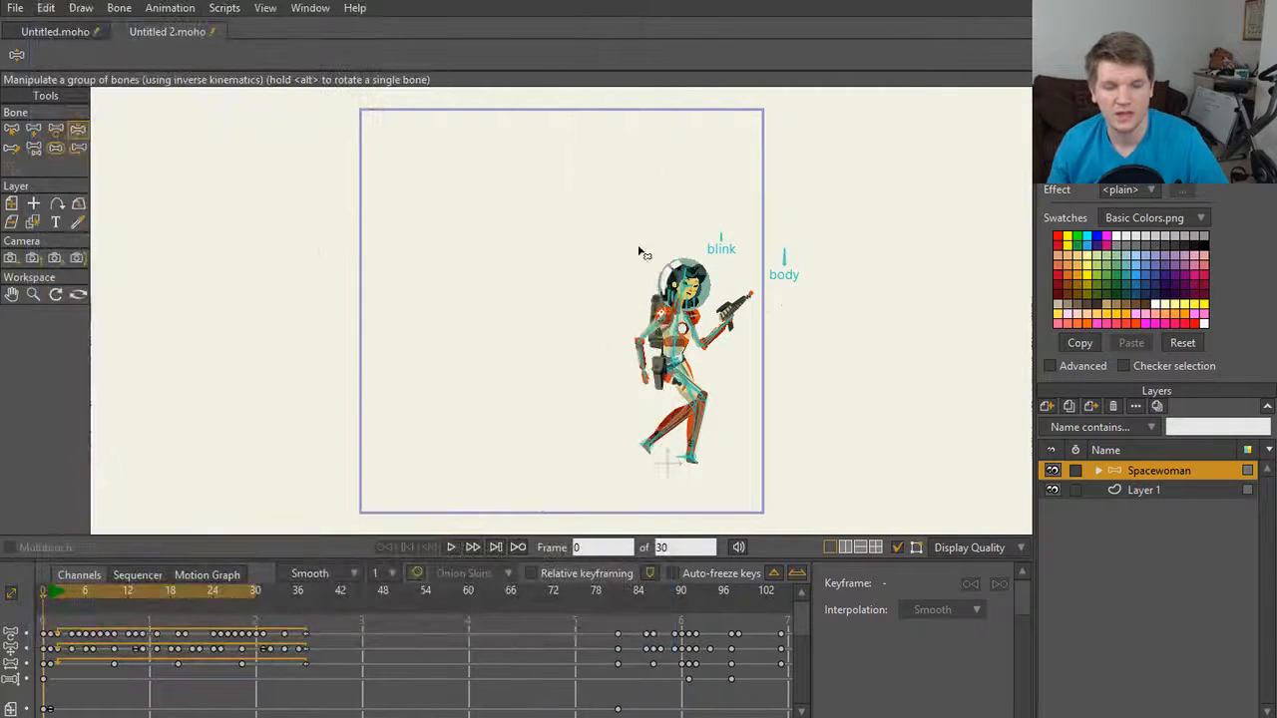
Step: Return to the Untitled.moho document and delete all bones from the Spacewoman layer
{"action": "left_click", "coordinate": [88, 34]}
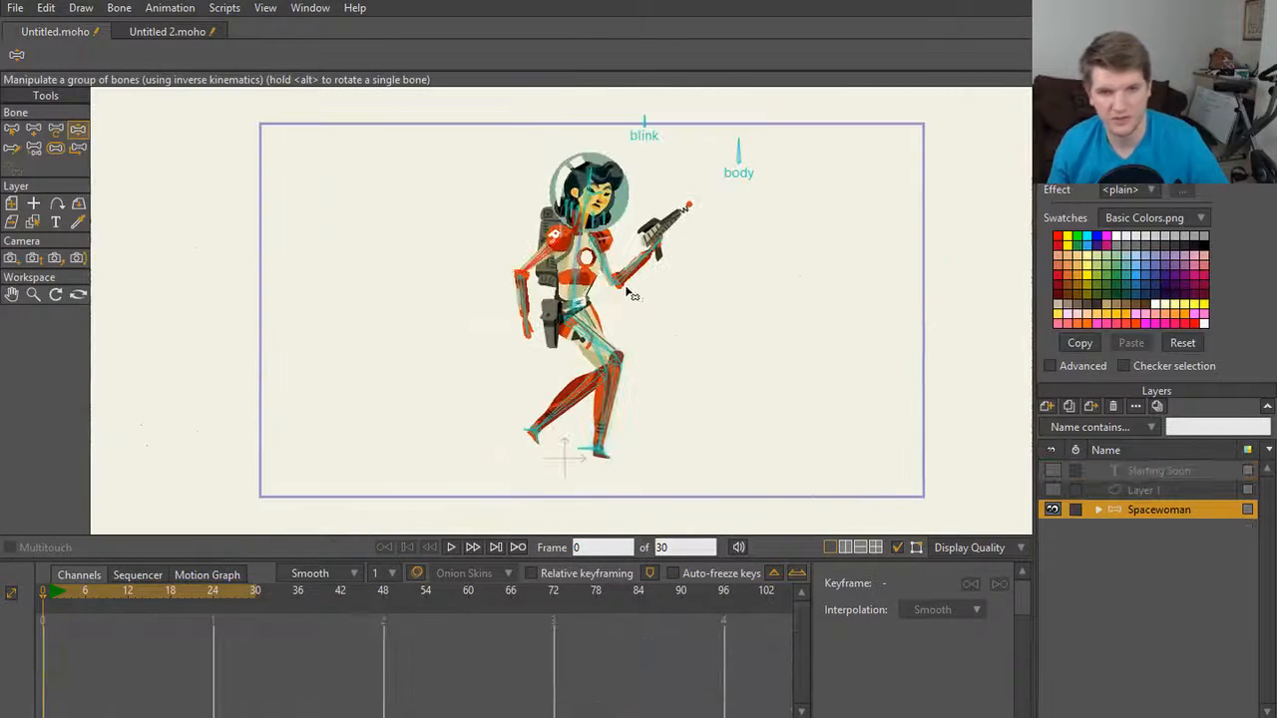
{"action": "key", "text": "ctrl+a"}
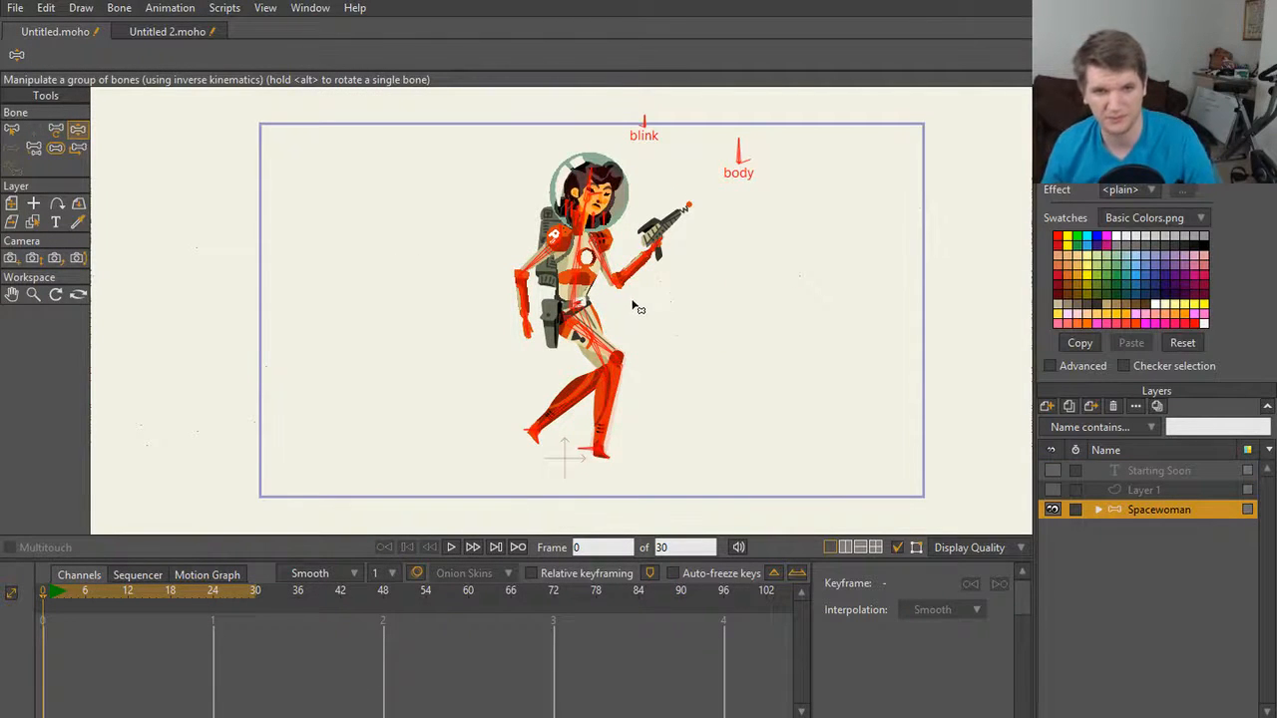
{"action": "key", "text": "b"}
{"action": "key", "text": "ctrl+shift+a"}
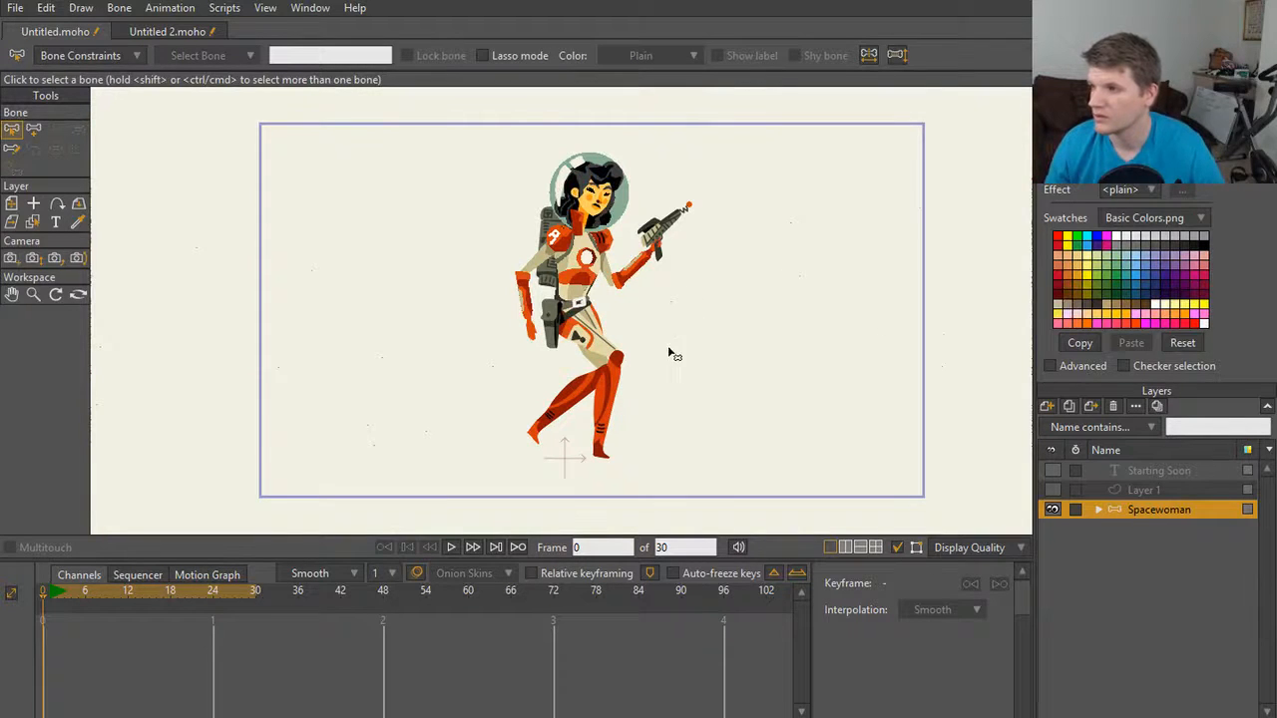
Step: Activate the Add Bone tool for the Spacewoman layer, with the character's torso as the working area
{"action": "scroll", "coordinate": [672, 340], "scroll_direction": "up", "scroll_amount": 2}
{"action": "scroll", "coordinate": [668, 347], "scroll_direction": "down", "scroll_amount": 3}
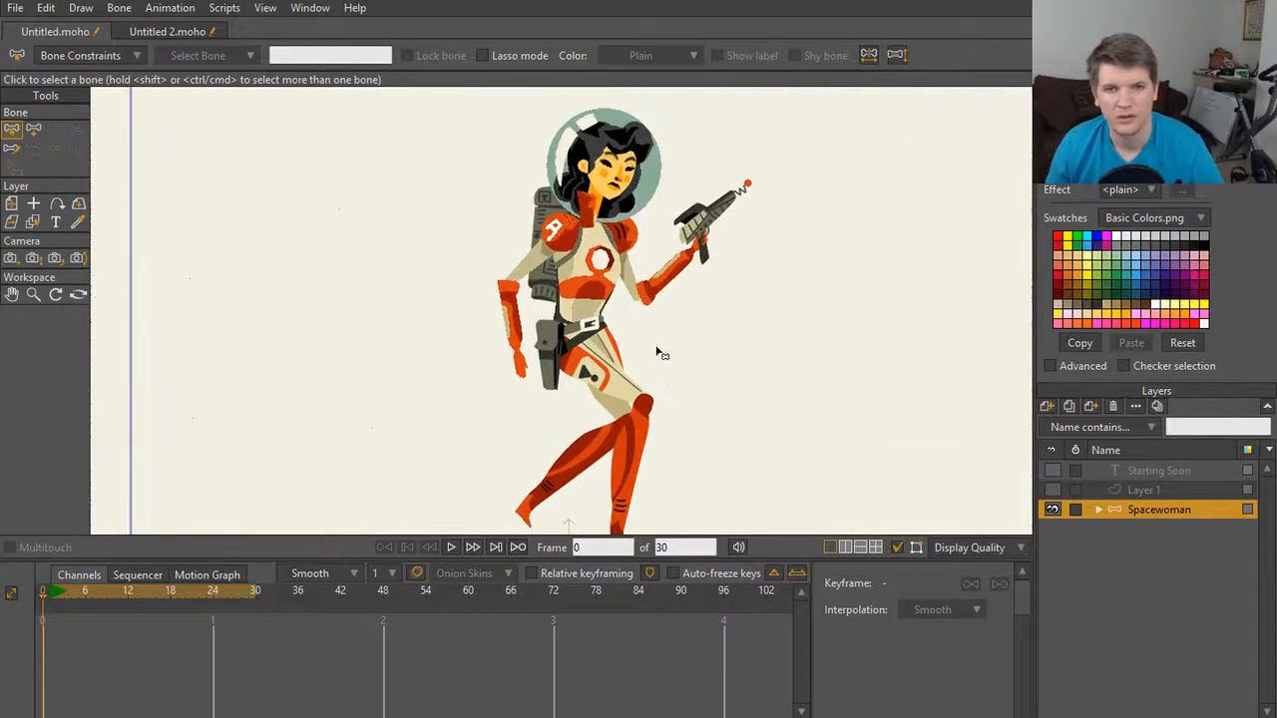
{"action": "scroll", "coordinate": [670, 337], "scroll_direction": "up", "scroll_amount": 7}
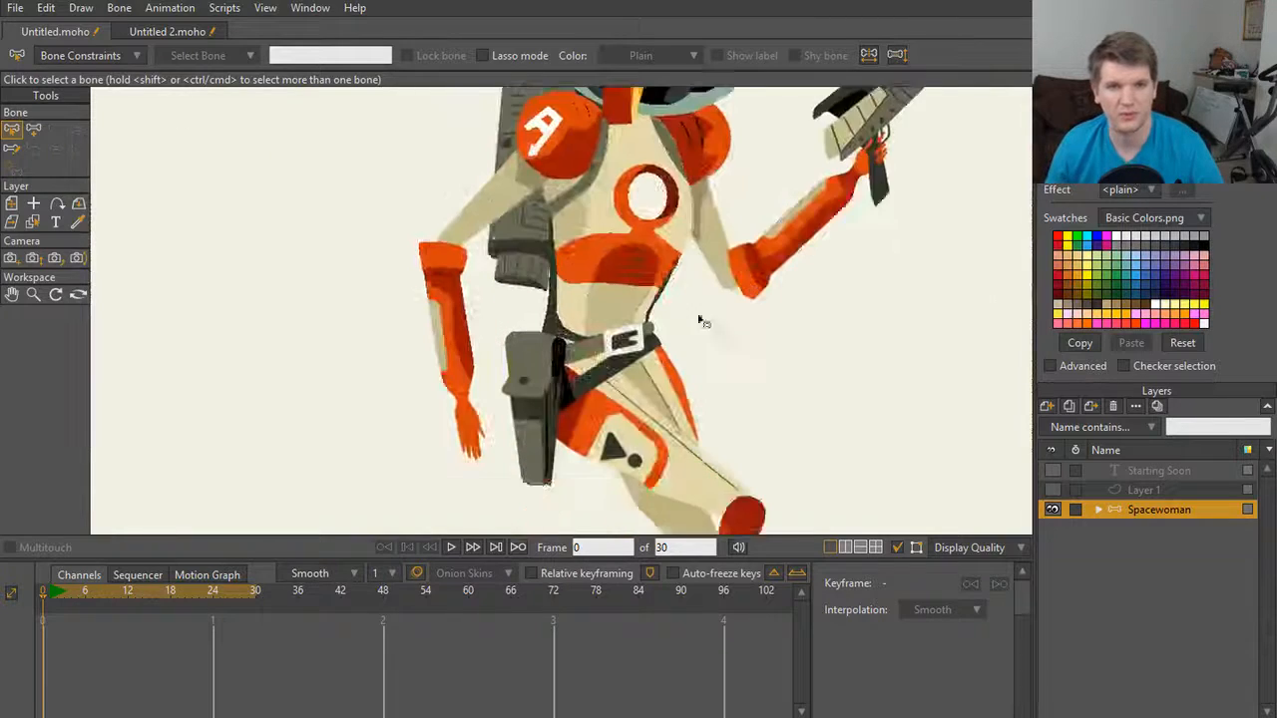
{"action": "scroll", "coordinate": [686, 317], "scroll_direction": "down", "scroll_amount": 7}
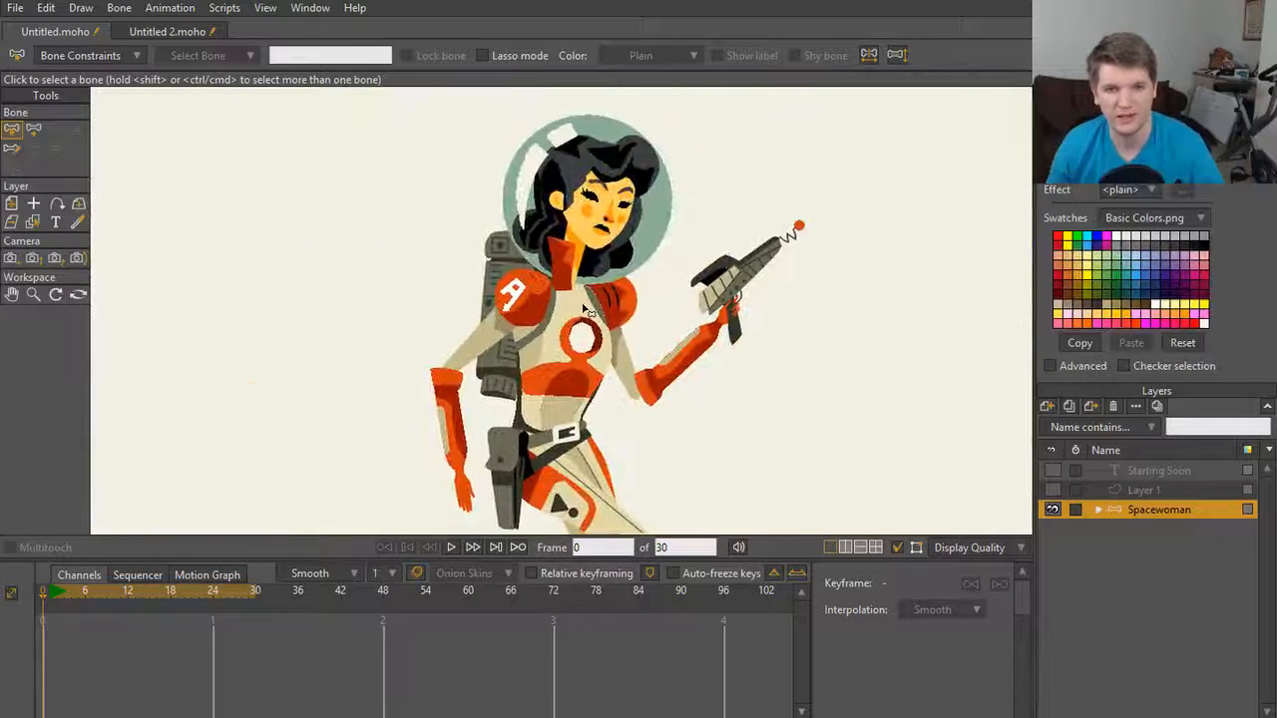
{"action": "key", "text": "a"}
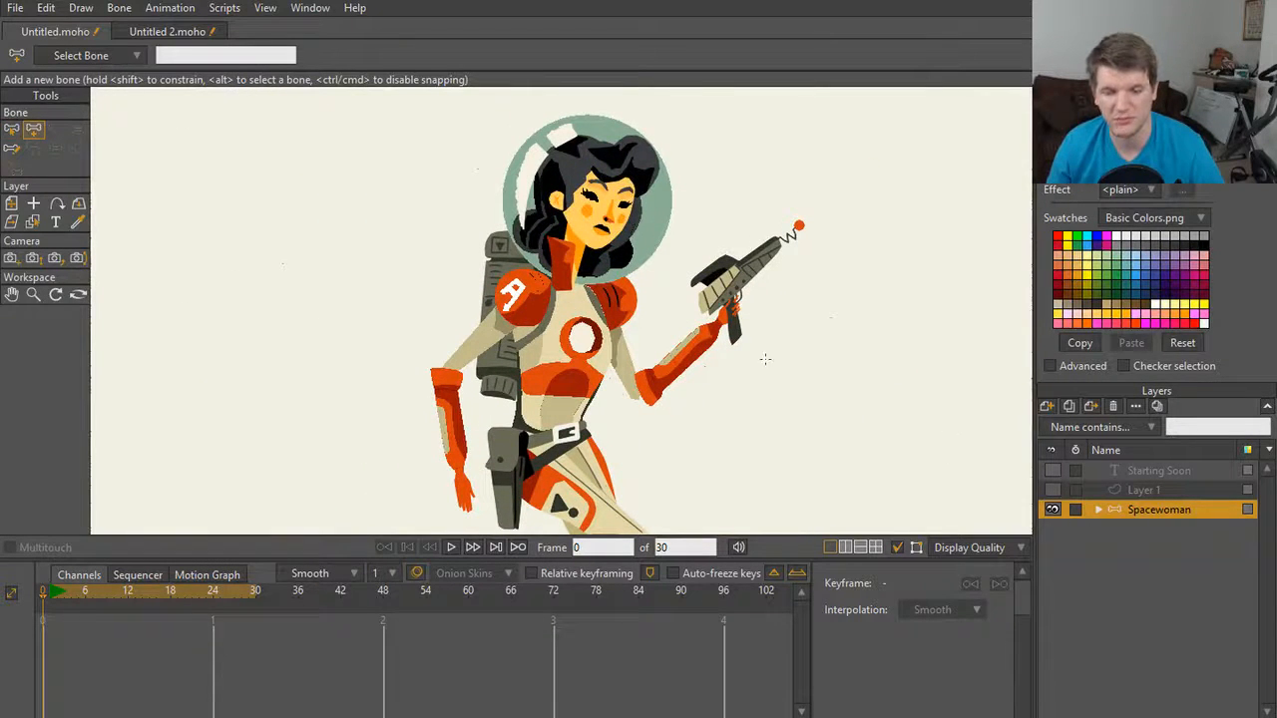
{"action": "scroll", "coordinate": [646, 379], "scroll_direction": "up", "scroll_amount": 2}
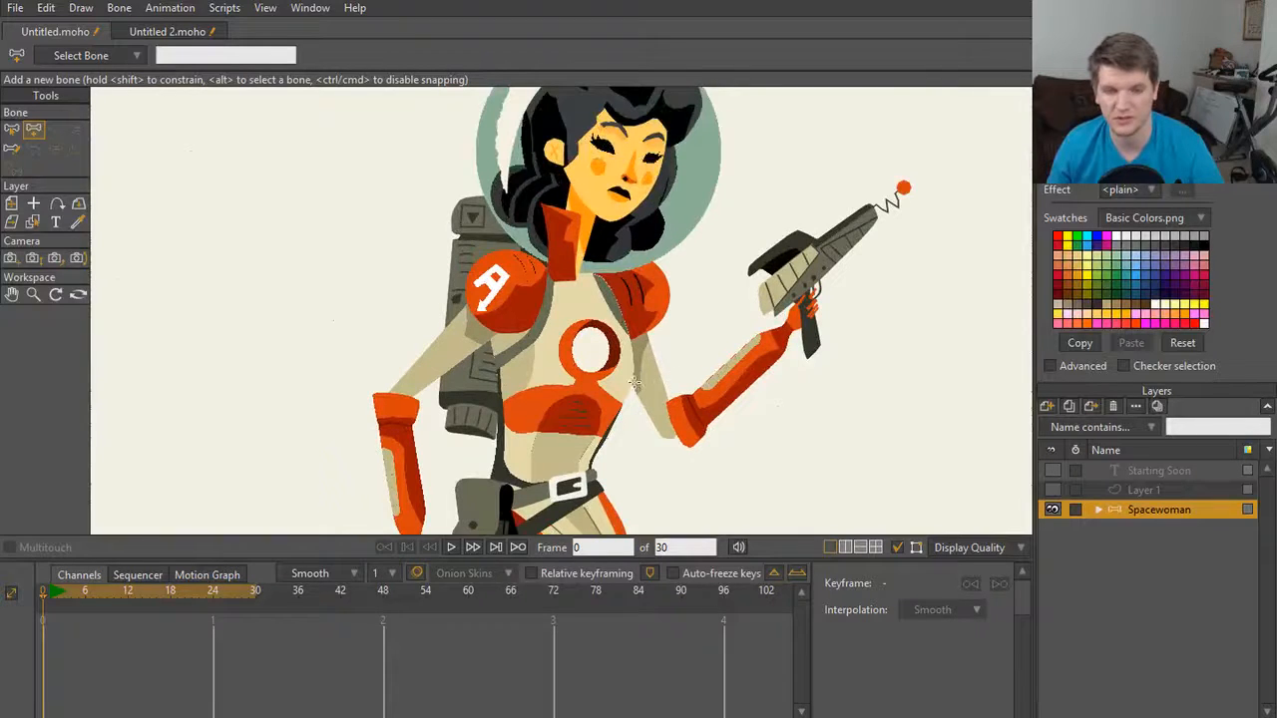
{"action": "scroll", "coordinate": [635, 382], "scroll_direction": "up", "scroll_amount": 3}
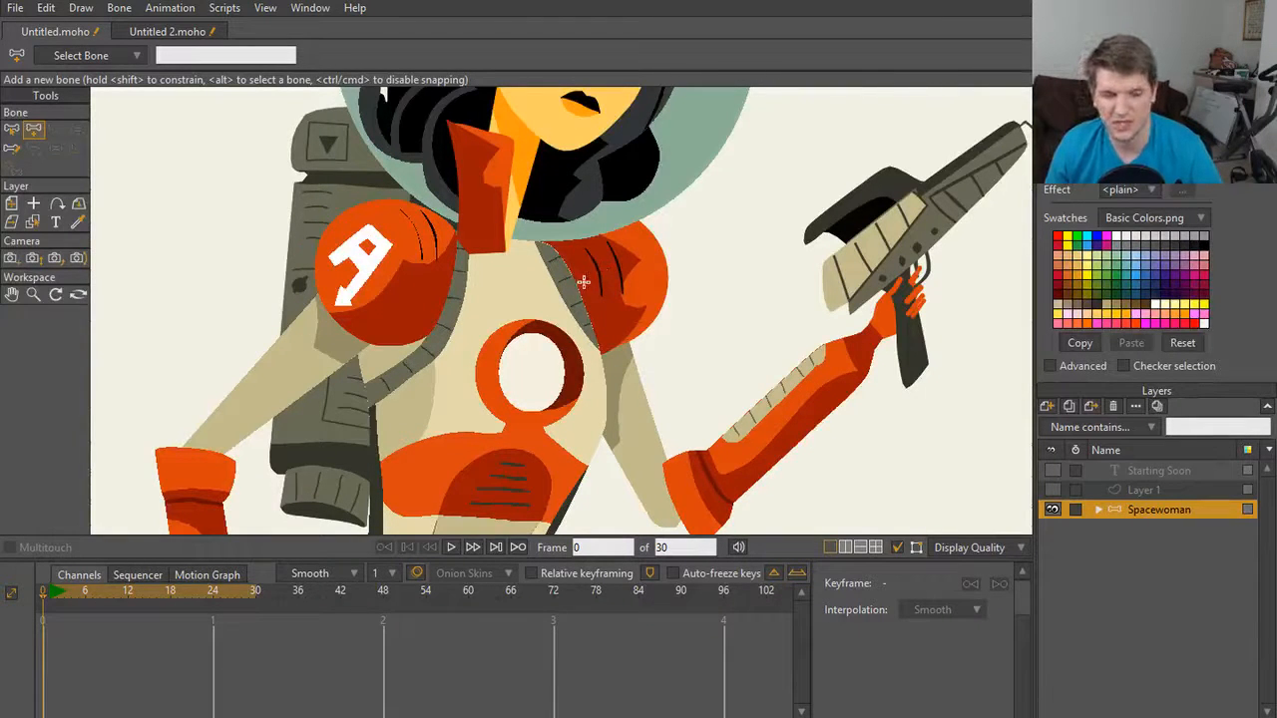
Step: Add a short bone across the shoulder ball of the gun arm and leave it deselected
{"action": "left_click_drag", "start_coordinate": [627, 250], "coordinate": [583, 258]}
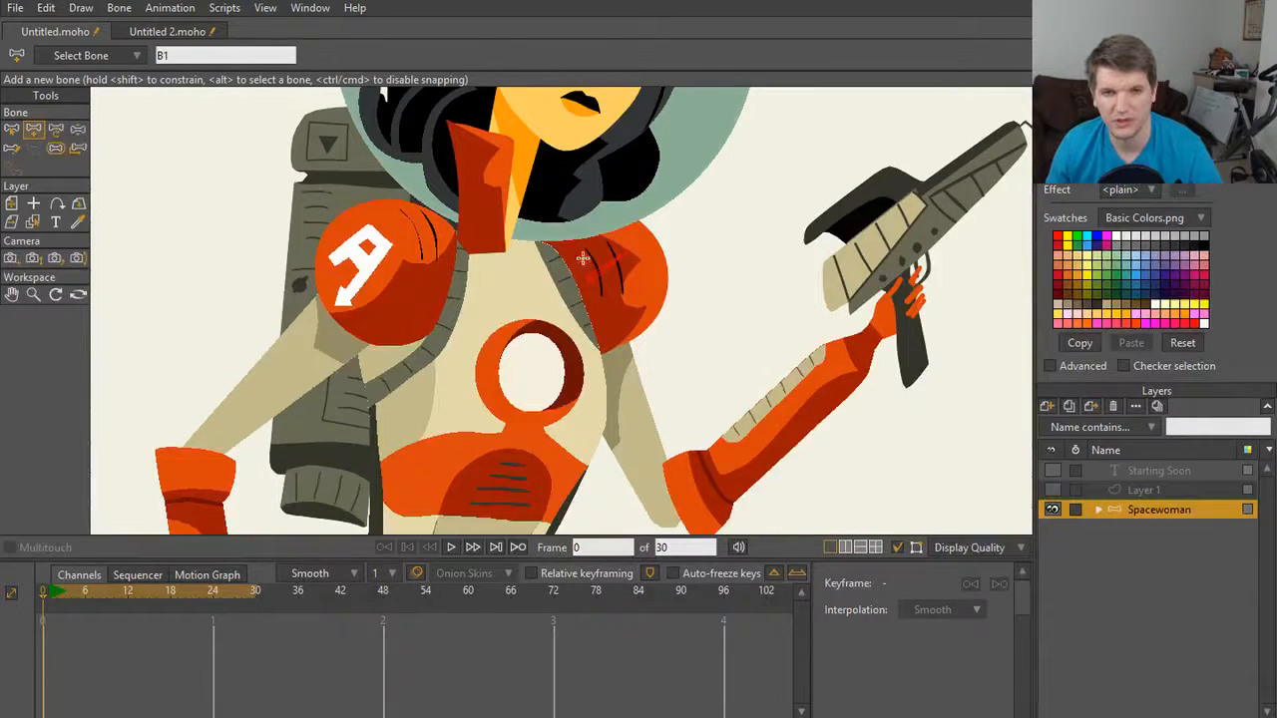
{"action": "left_click_drag", "start_coordinate": [610, 317], "coordinate": [596, 291]}
{"action": "key", "text": "b"}
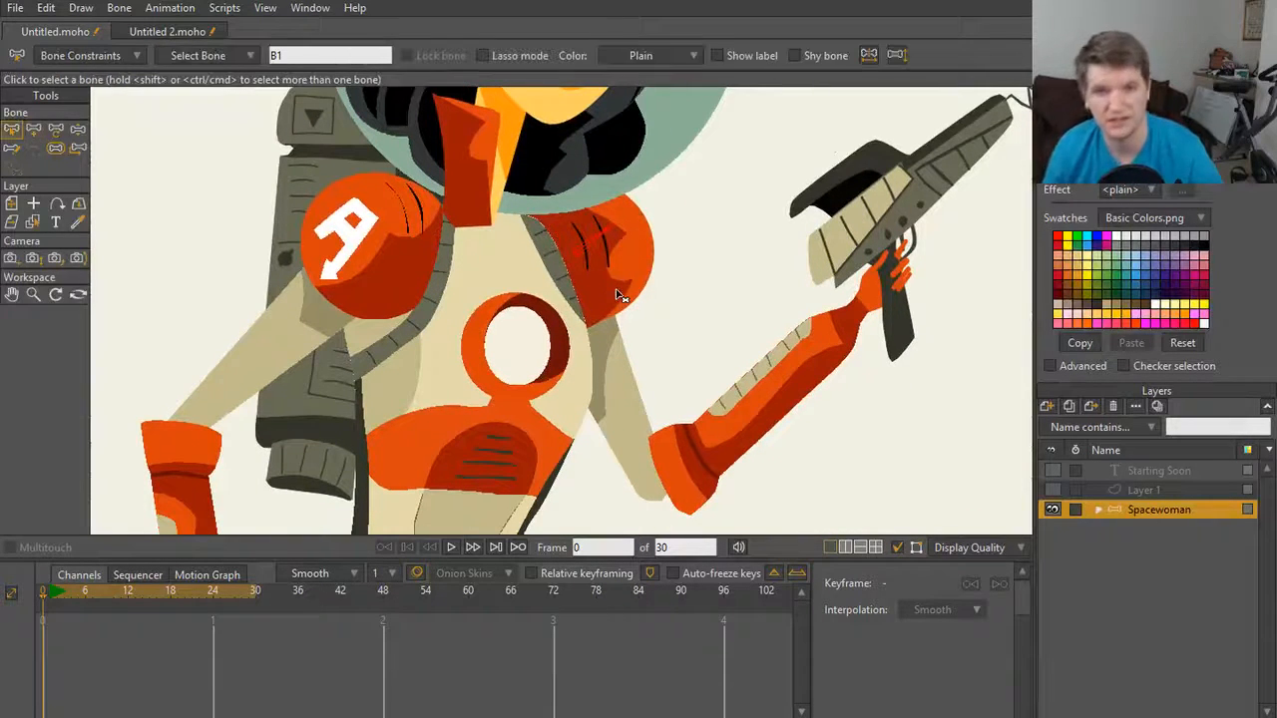
{"action": "left_click", "coordinate": [608, 294]}
{"action": "key", "text": "a"}
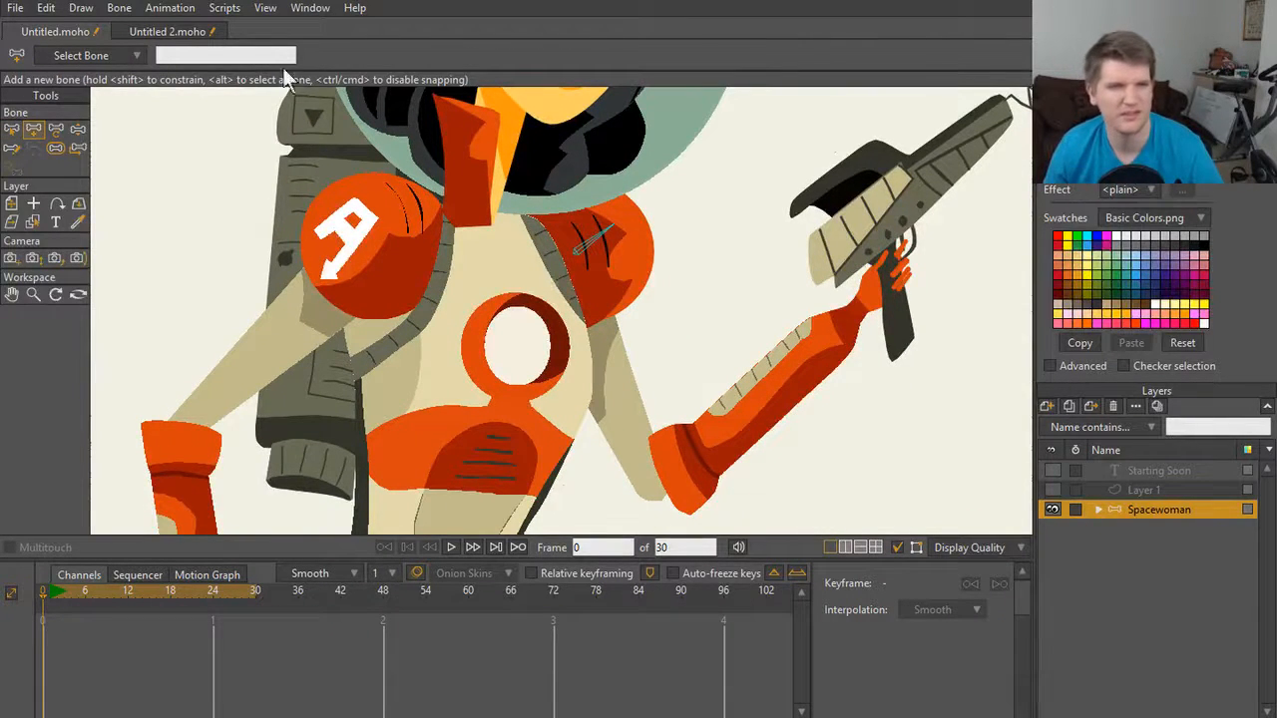
Step: Examine how the torso, shoulder and arm bones are parented in the reference rig of Untitled 2.moho
{"action": "left_click", "coordinate": [173, 29]}
{"action": "key", "text": "z"}
{"action": "scroll", "coordinate": [303, 316], "scroll_direction": "up", "scroll_amount": 5}
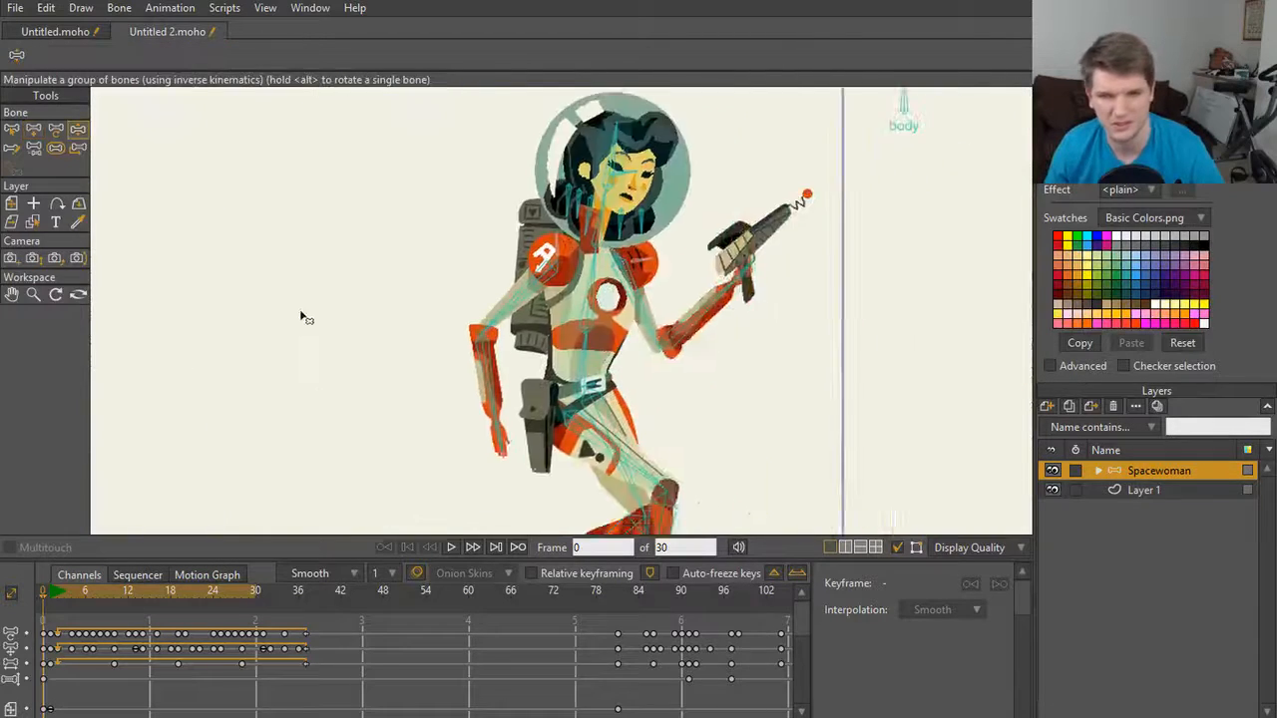
{"action": "left_click_drag", "start_coordinate": [506, 359], "coordinate": [477, 373]}
{"action": "left_click", "coordinate": [33, 149]}
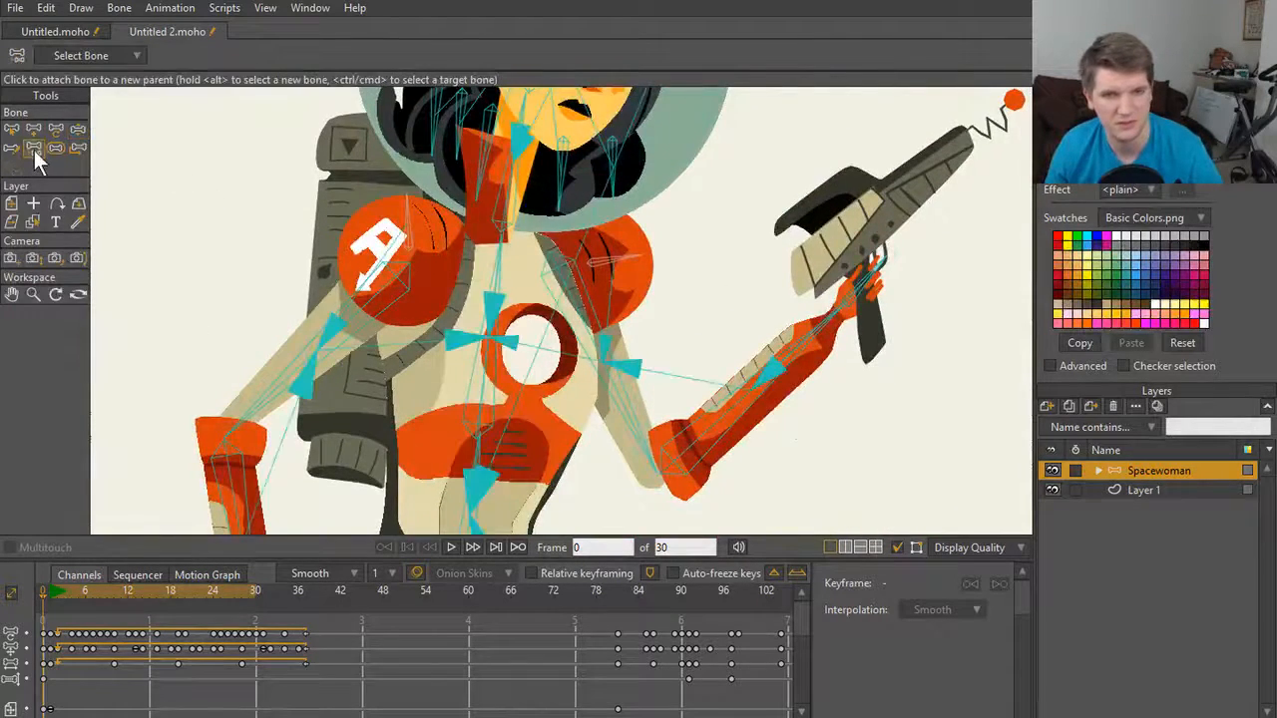
{"action": "scroll", "coordinate": [279, 257], "scroll_direction": "up", "scroll_amount": 3}
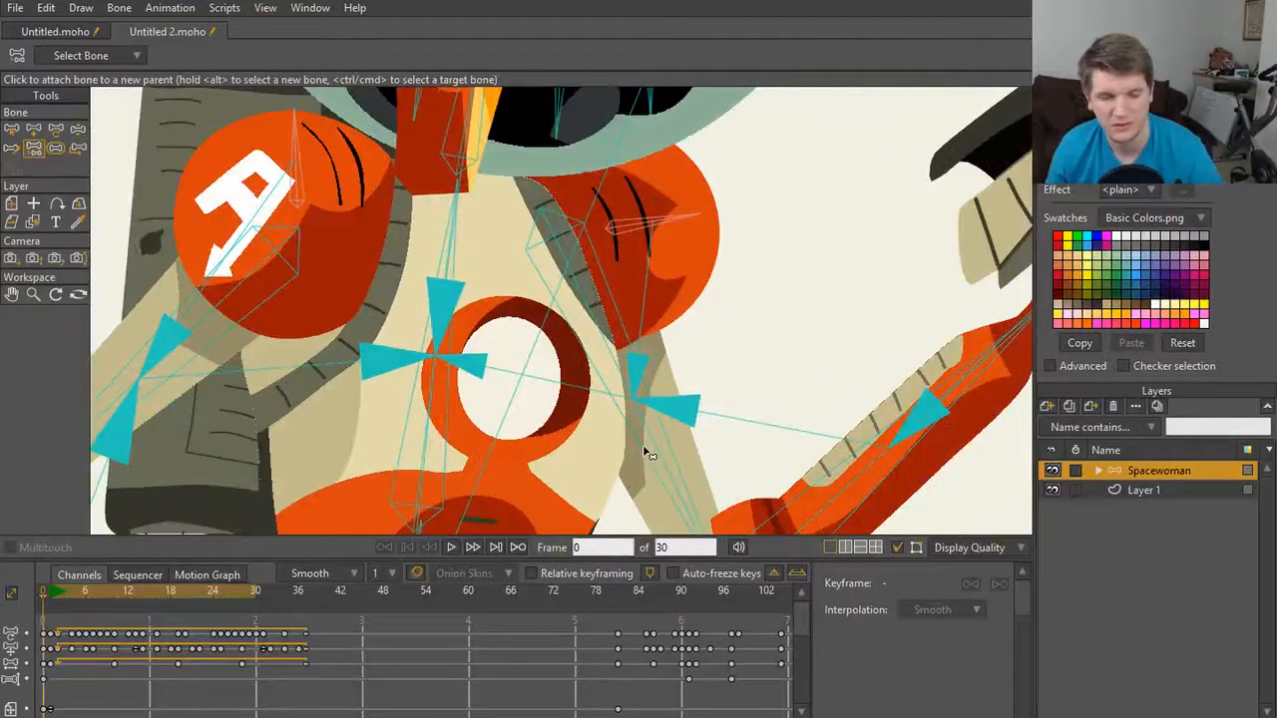
Step: In Untitled.moho, chain upper-arm, forearm and hand bones from the shoulder bone along the gun arm
{"action": "left_click", "coordinate": [77, 33]}
{"action": "scroll", "coordinate": [556, 343], "scroll_direction": "up", "scroll_amount": 5}
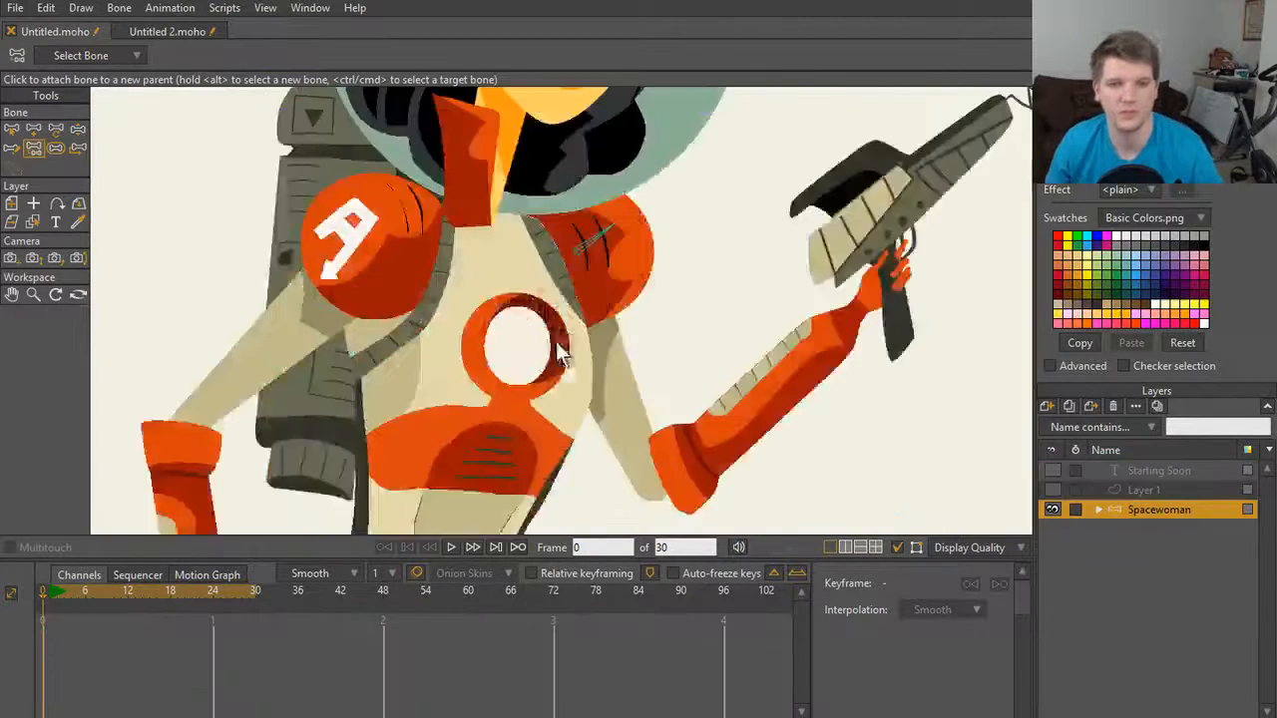
{"action": "key", "text": "a"}
{"action": "left_click_drag", "start_coordinate": [544, 325], "coordinate": [573, 294]}
{"action": "scroll", "coordinate": [573, 294], "scroll_direction": "down", "scroll_amount": 2}
{"action": "scroll", "coordinate": [599, 328], "scroll_direction": "up", "scroll_amount": 3}
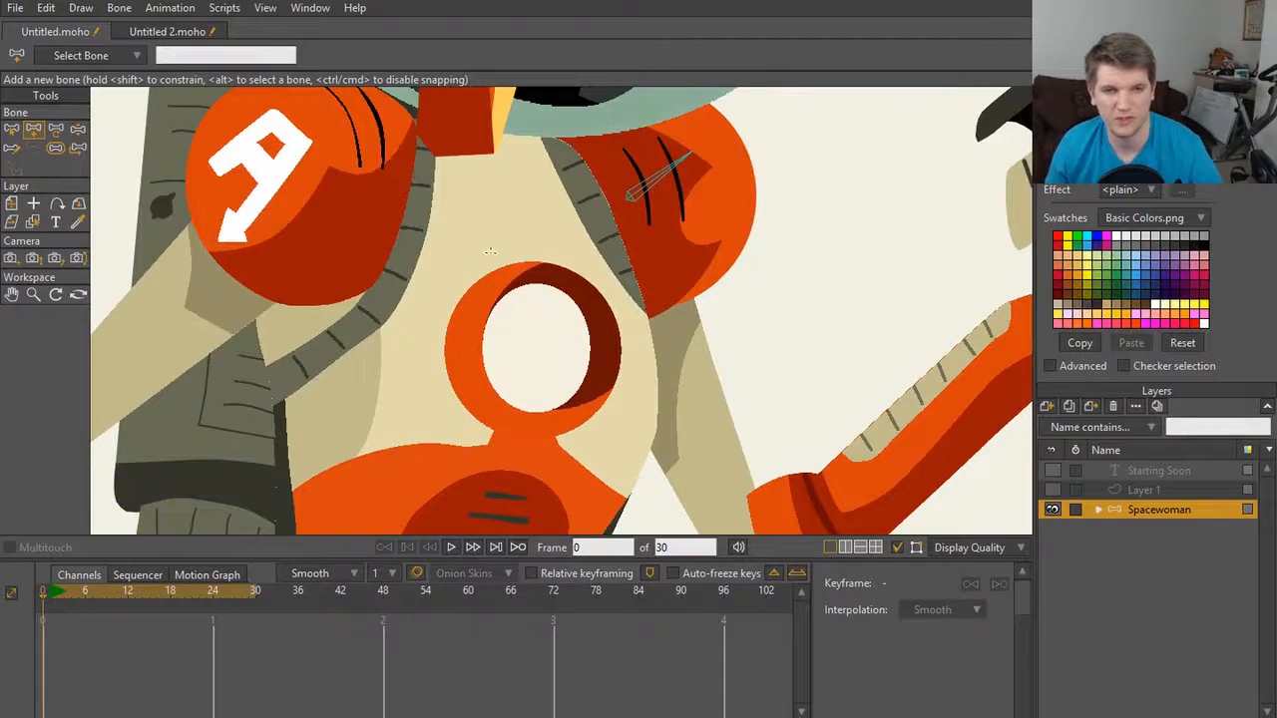
{"action": "scroll", "coordinate": [581, 364], "scroll_direction": "down", "scroll_amount": 1}
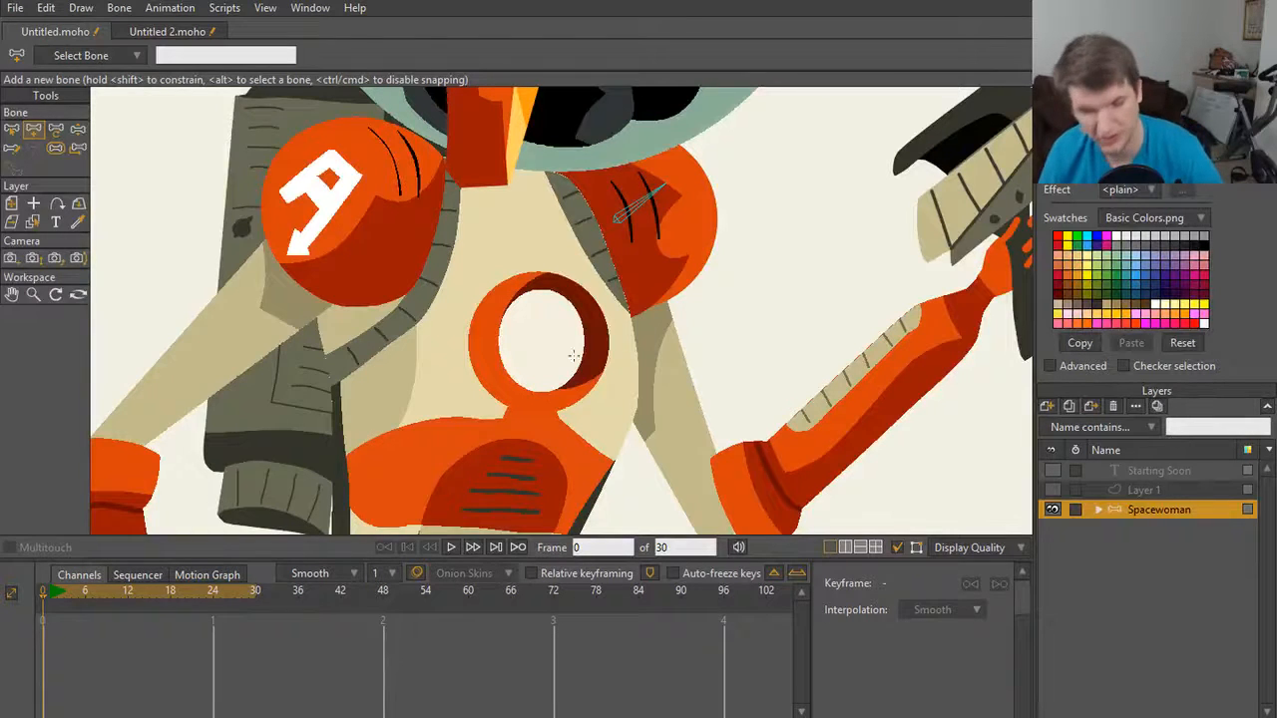
{"action": "key", "text": "z"}
{"action": "left_click", "coordinate": [621, 217]}
{"action": "key", "text": "a"}
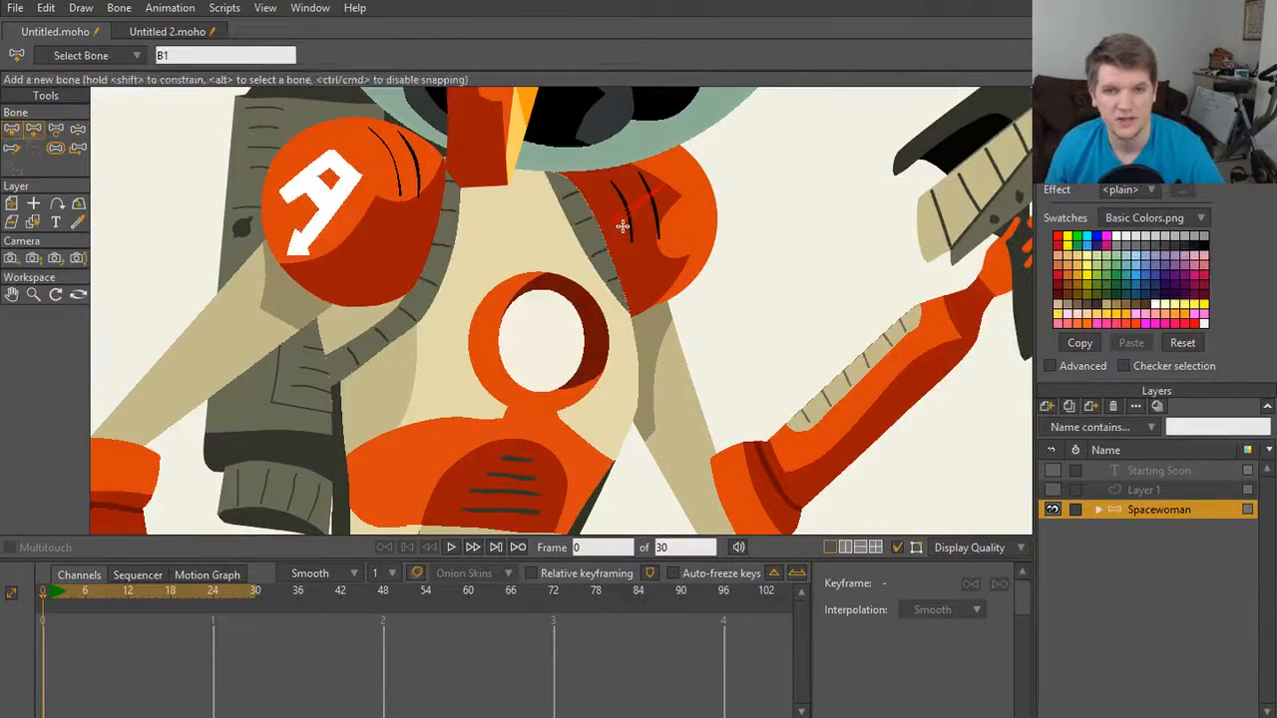
{"action": "left_click_drag", "start_coordinate": [616, 226], "coordinate": [835, 248]}
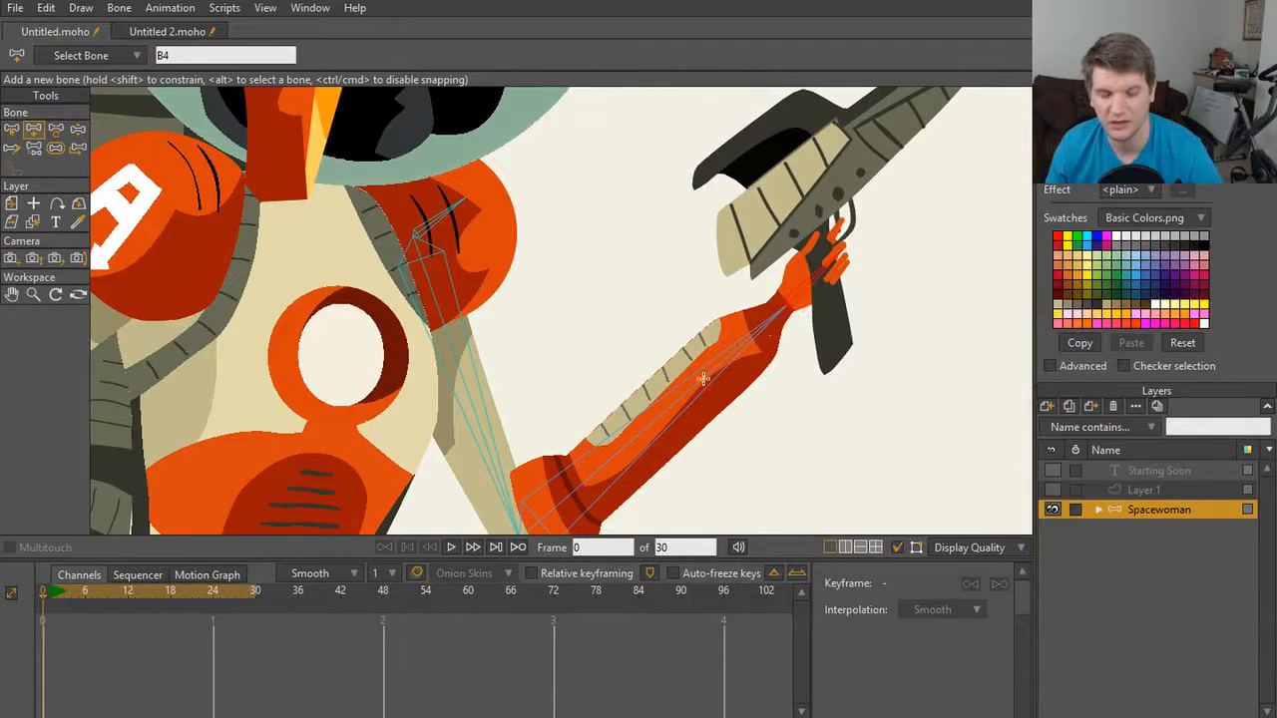
{"action": "scroll", "coordinate": [598, 419], "scroll_direction": "down", "scroll_amount": 2}
{"action": "left_click_drag", "start_coordinate": [564, 437], "coordinate": [635, 439]}
Step: Reduce the bone strength of the gun arm's bones so their influence areas closely follow the limb
{"action": "key", "text": "z"}
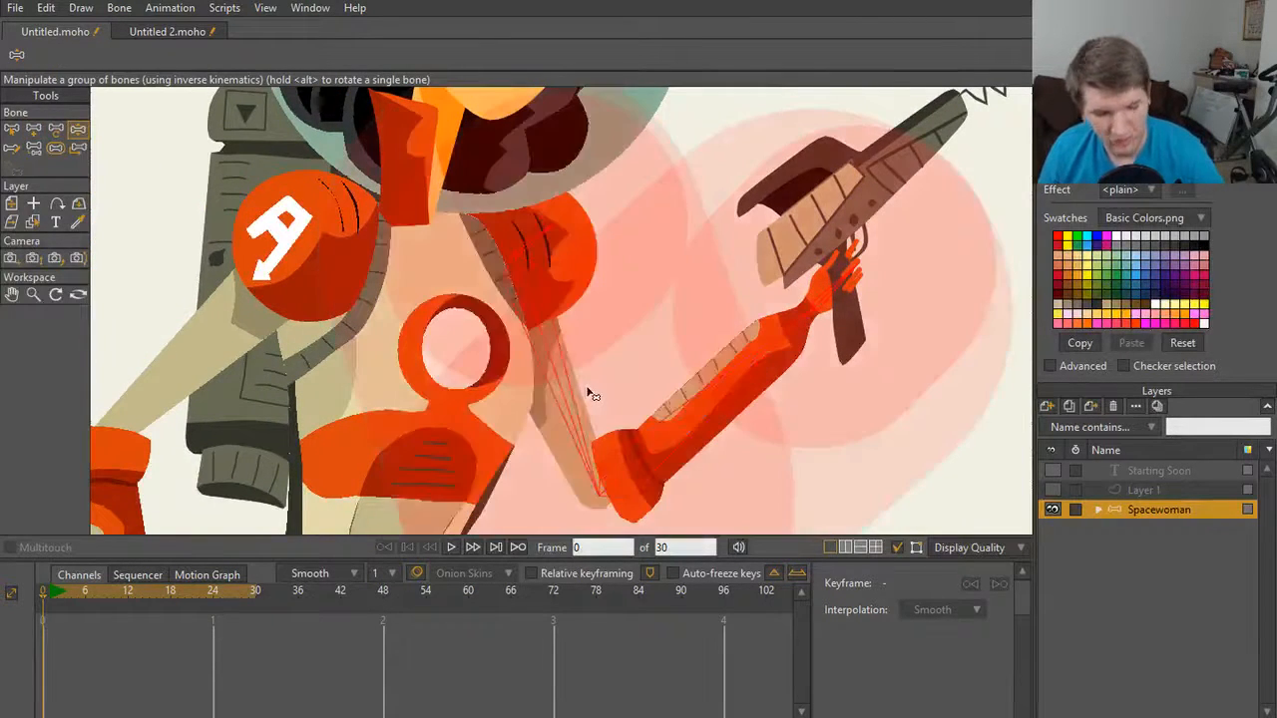
{"action": "left_click", "coordinate": [586, 387]}
{"action": "key", "text": "s"}
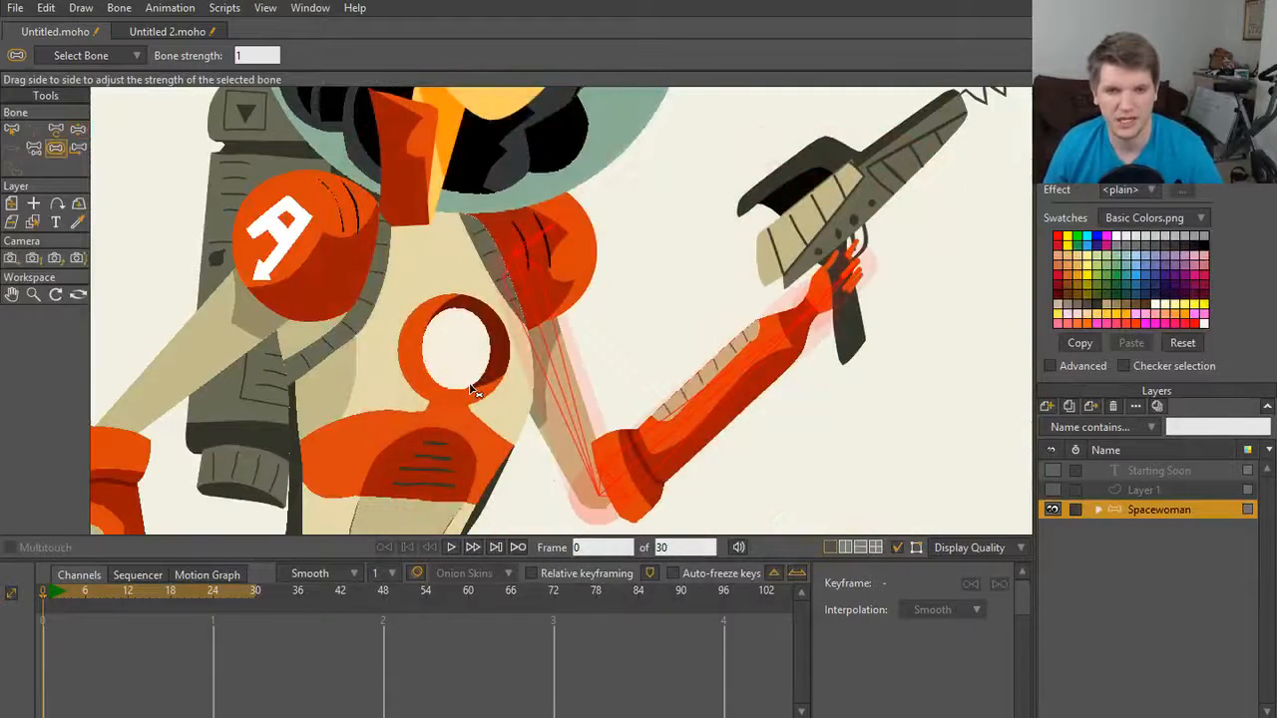
{"action": "left_click_drag", "start_coordinate": [463, 391], "coordinate": [468, 390]}
Step: Manipulate the gun arm's bones to test how the artwork deforms
{"action": "key", "text": "z"}
{"action": "left_click_drag", "start_coordinate": [556, 398], "coordinate": [638, 329]}
{"action": "left_click_drag", "start_coordinate": [906, 527], "coordinate": [912, 528]}
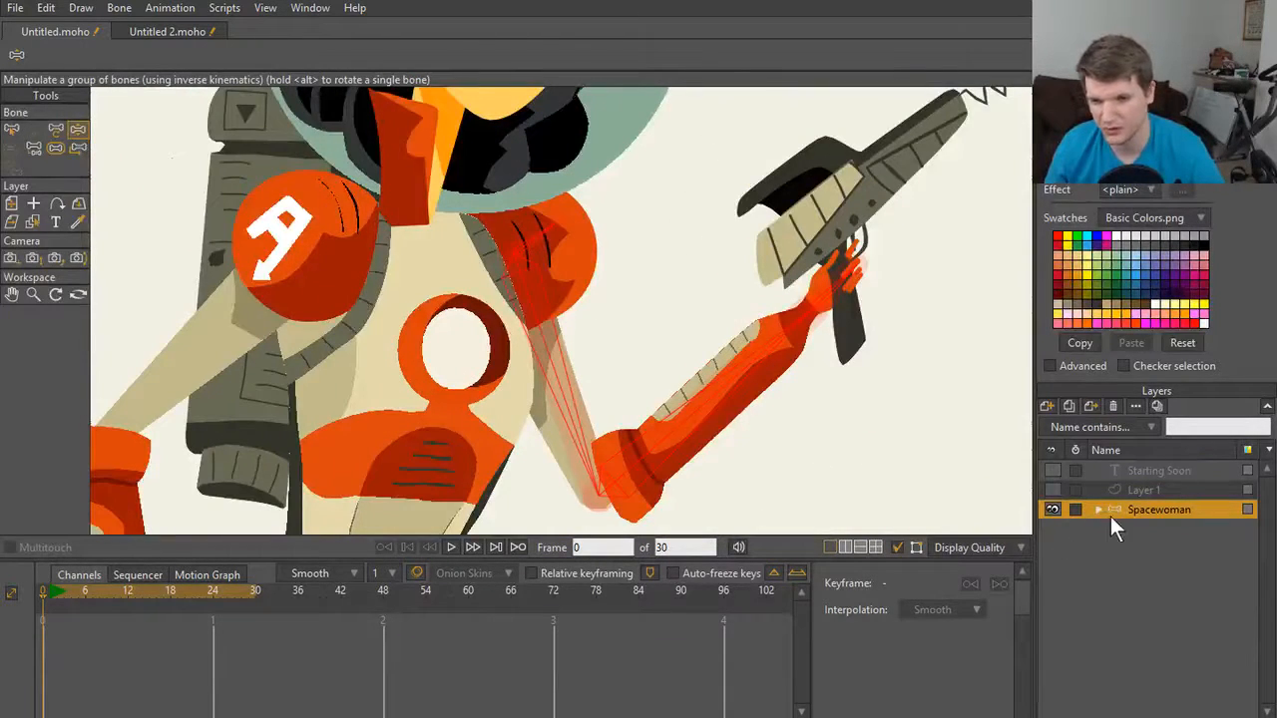
Step: Expand the Spacewoman layer and collapse its Head, Arm L and inner body groups
{"action": "left_click", "coordinate": [1099, 510]}
{"action": "scroll", "coordinate": [1108, 563], "scroll_direction": "down", "scroll_amount": 3}
{"action": "scroll", "coordinate": [1112, 559], "scroll_direction": "up", "scroll_amount": 3}
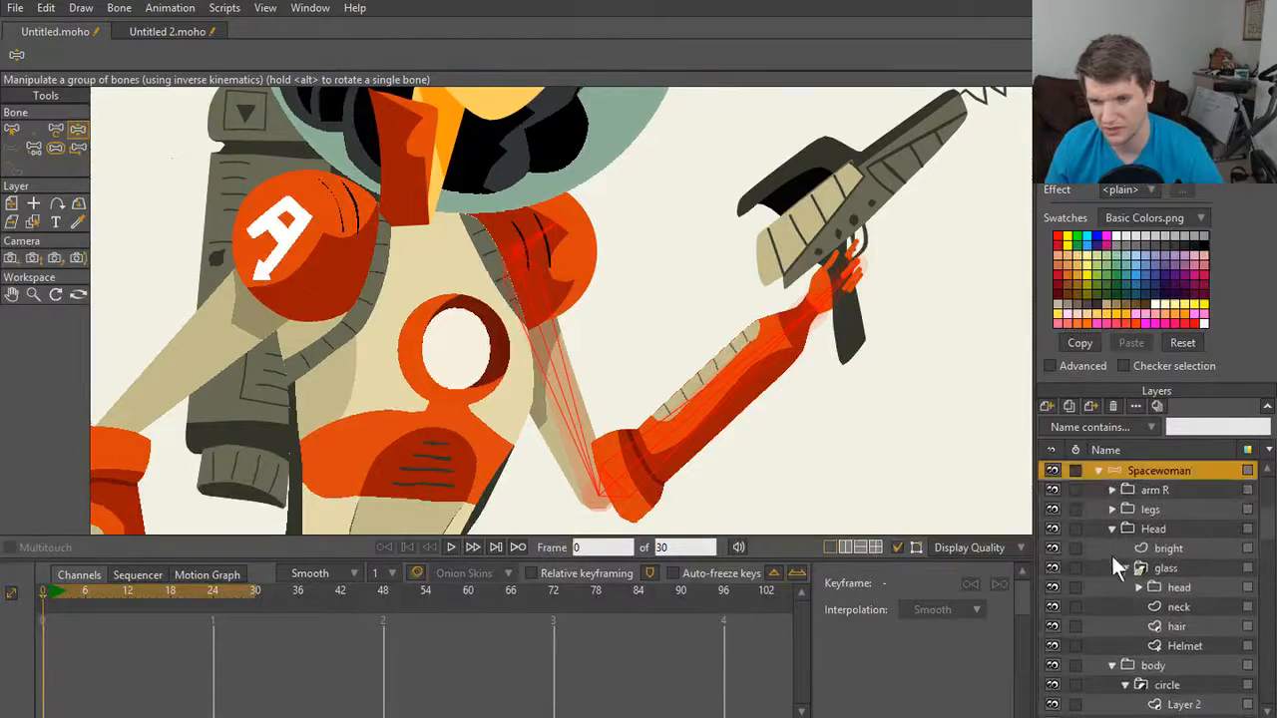
{"action": "left_click", "coordinate": [1113, 567]}
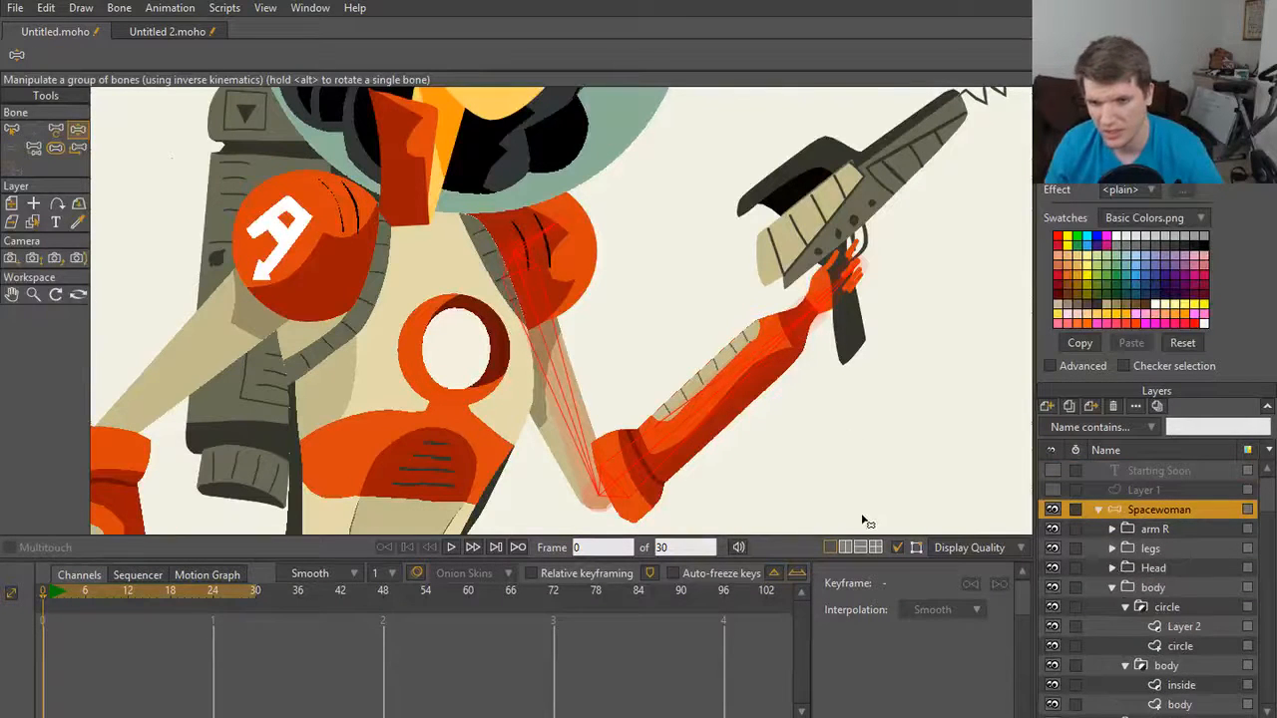
{"action": "left_click", "coordinate": [1052, 529]}
{"action": "left_click", "coordinate": [1051, 528]}
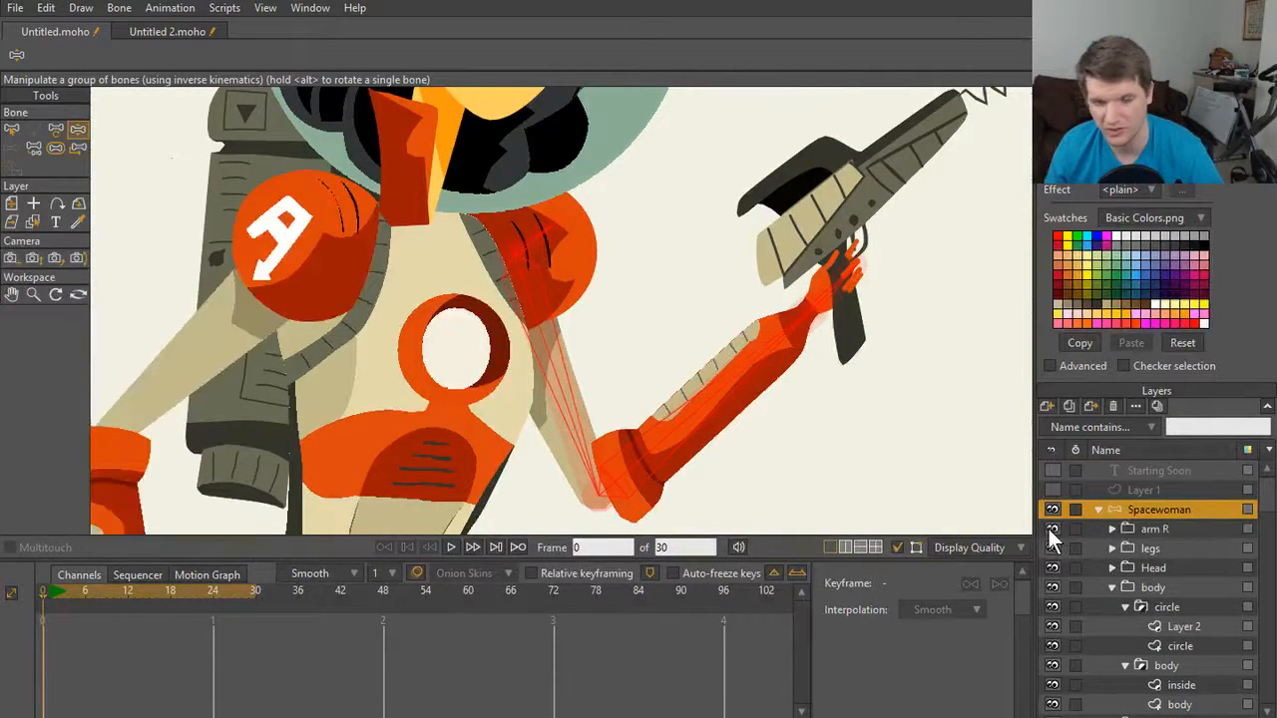
{"action": "scroll", "coordinate": [1057, 666], "scroll_direction": "down", "scroll_amount": 4}
{"action": "scroll", "coordinate": [1058, 666], "scroll_direction": "down", "scroll_amount": 4}
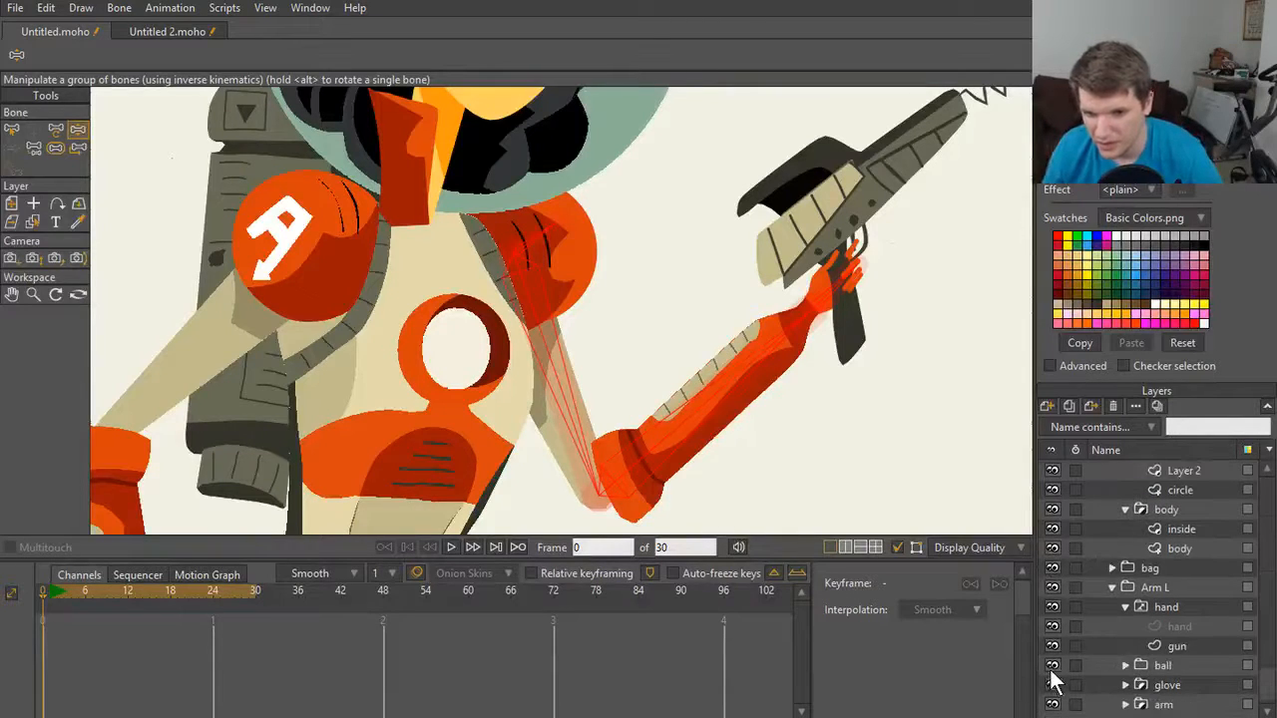
{"action": "scroll", "coordinate": [1085, 594], "scroll_direction": "up", "scroll_amount": 6}
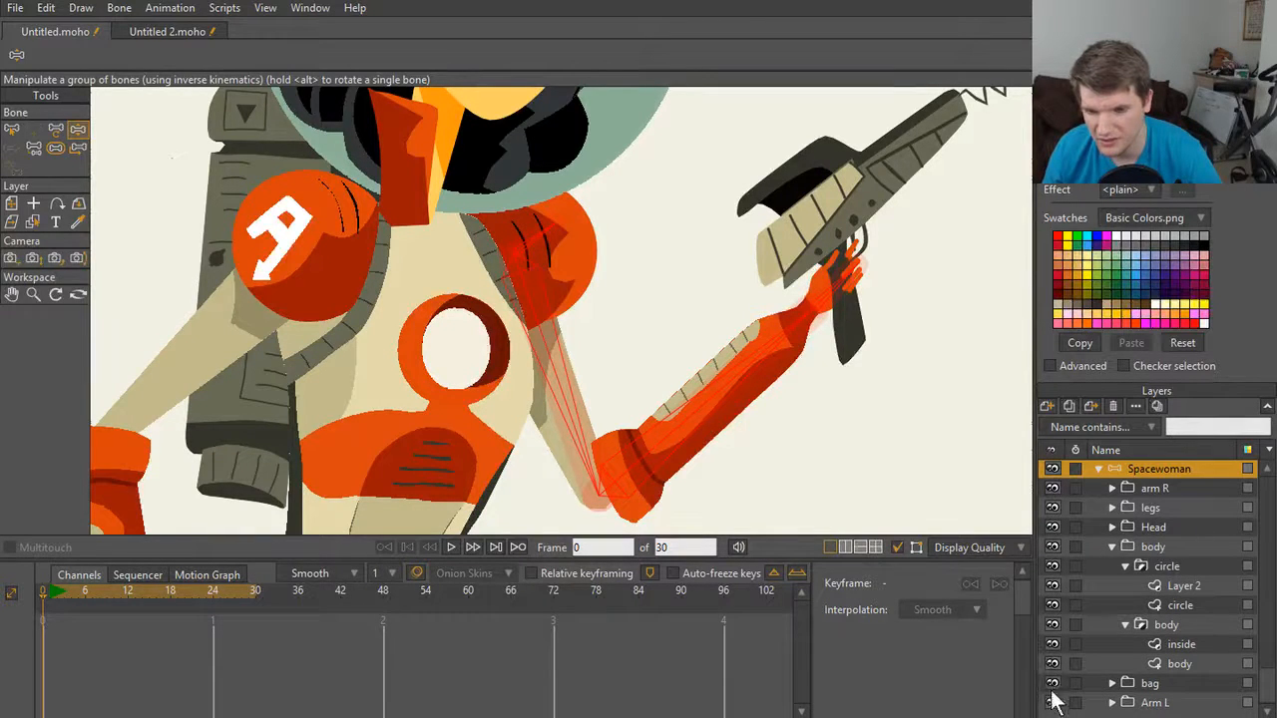
{"action": "left_click", "coordinate": [1125, 624]}
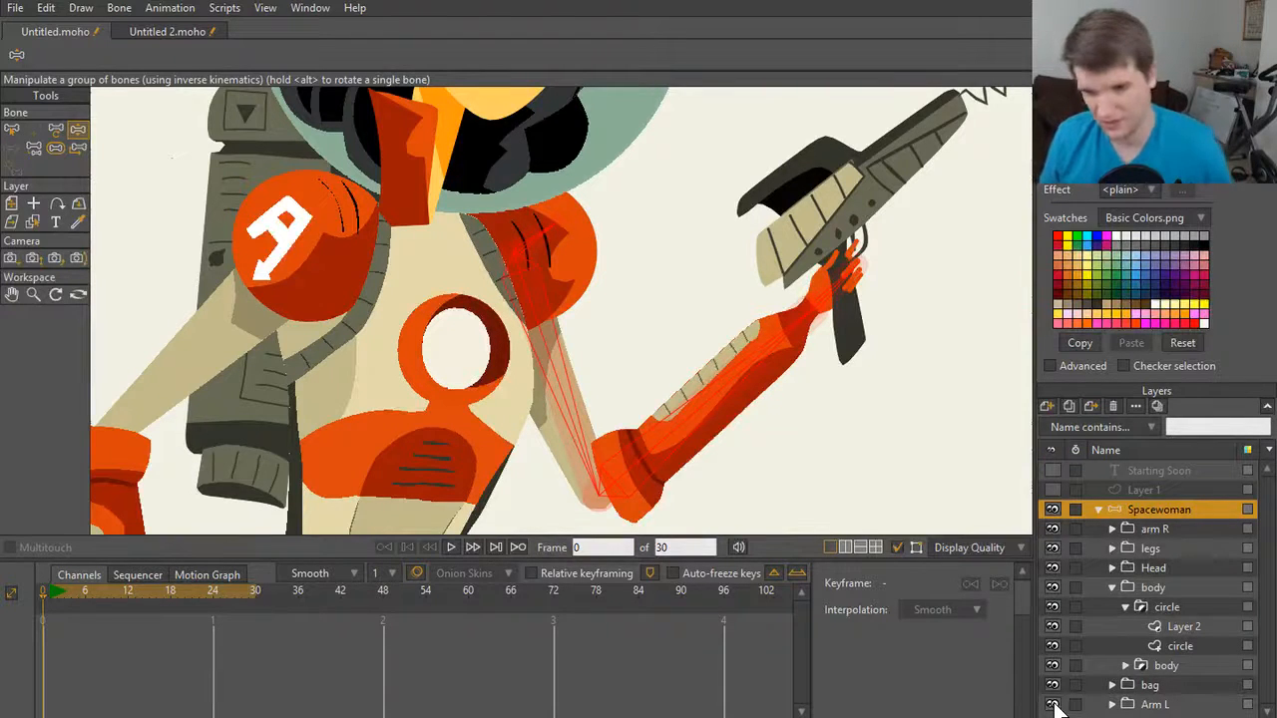
Step: Toggle the visibility of the Arm L and bag groups to check which artwork each contains
{"action": "left_click", "coordinate": [1053, 704]}
{"action": "left_click", "coordinate": [1054, 704]}
{"action": "left_click", "coordinate": [1054, 703]}
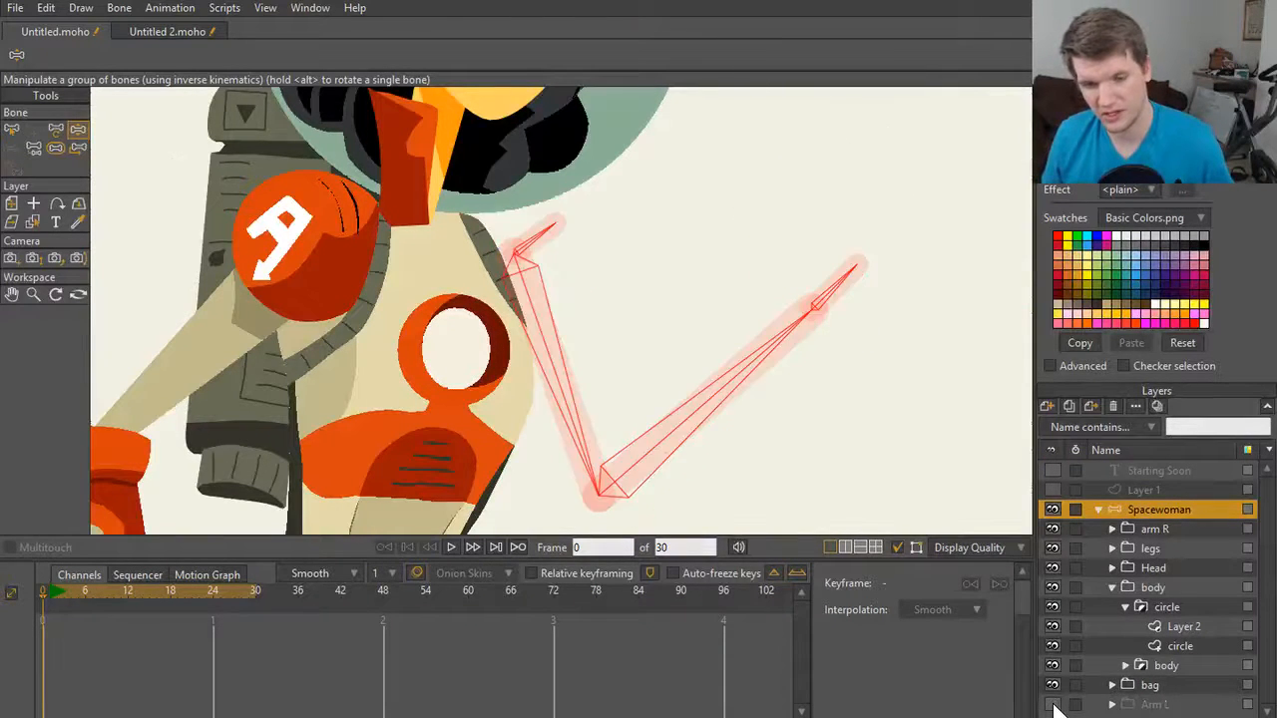
{"action": "left_click", "coordinate": [1054, 703]}
{"action": "left_click", "coordinate": [1053, 687]}
{"action": "left_click", "coordinate": [1052, 687]}
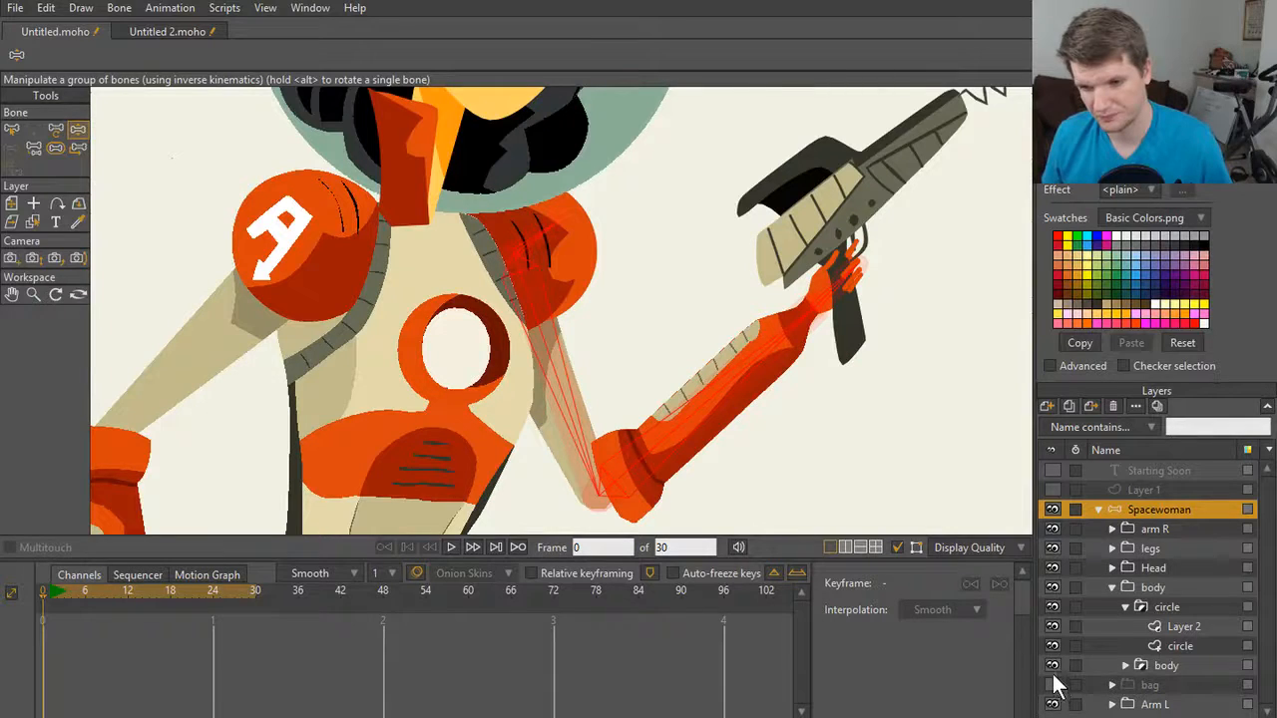
{"action": "left_click", "coordinate": [1054, 686]}
{"action": "left_click", "coordinate": [1053, 704]}
{"action": "left_click", "coordinate": [1053, 705]}
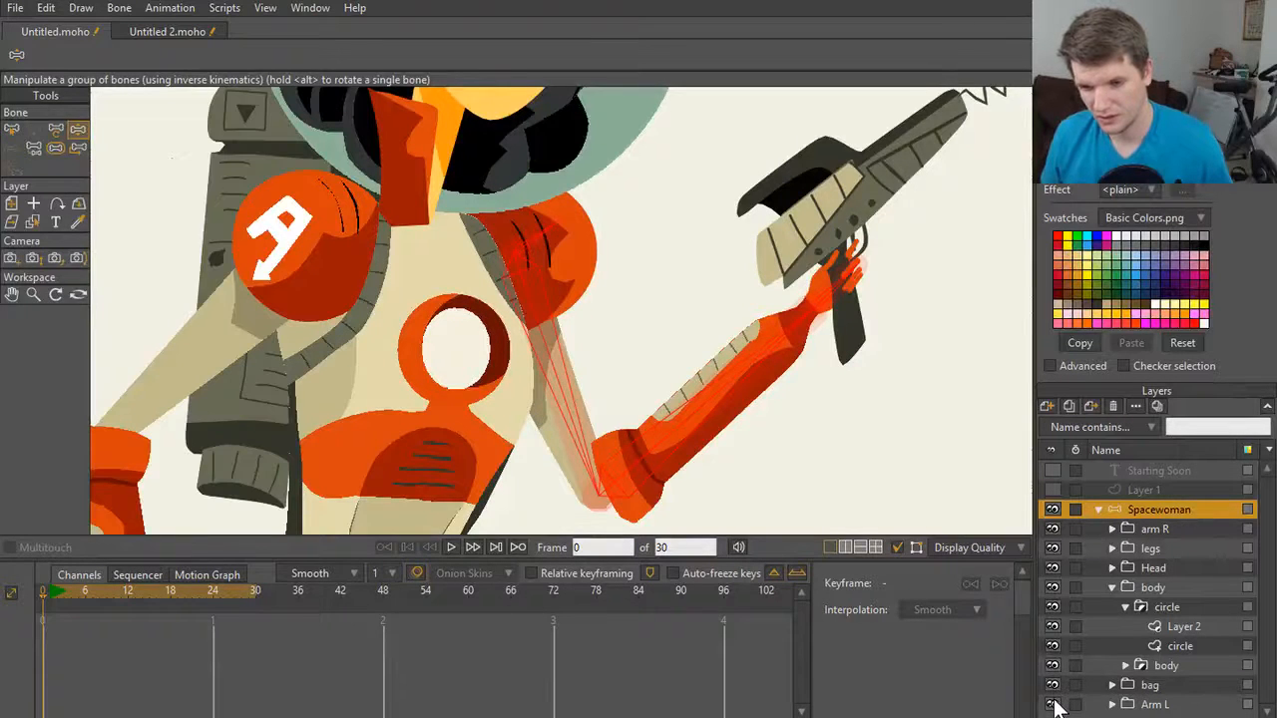
{"action": "left_click", "coordinate": [1053, 705]}
{"action": "left_click", "coordinate": [1053, 704]}
{"action": "left_click", "coordinate": [1053, 704]}
{"action": "left_click", "coordinate": [1054, 705]}
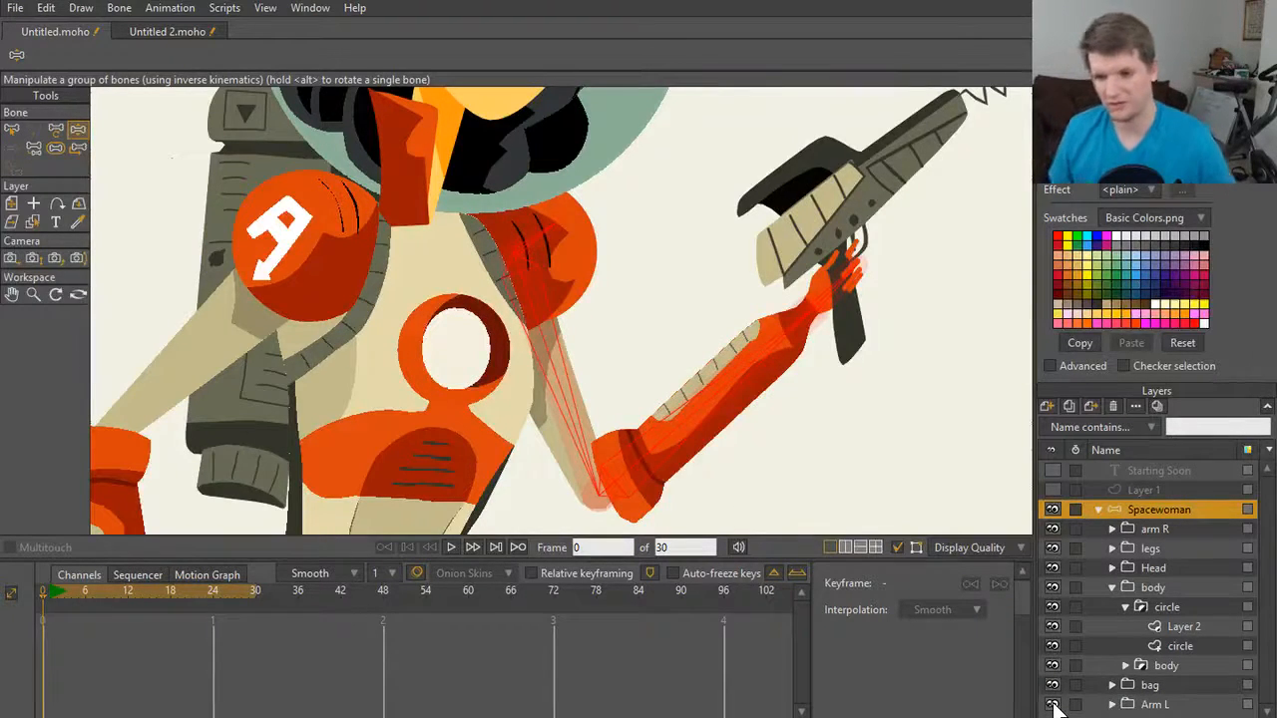
{"action": "left_click", "coordinate": [1053, 704]}
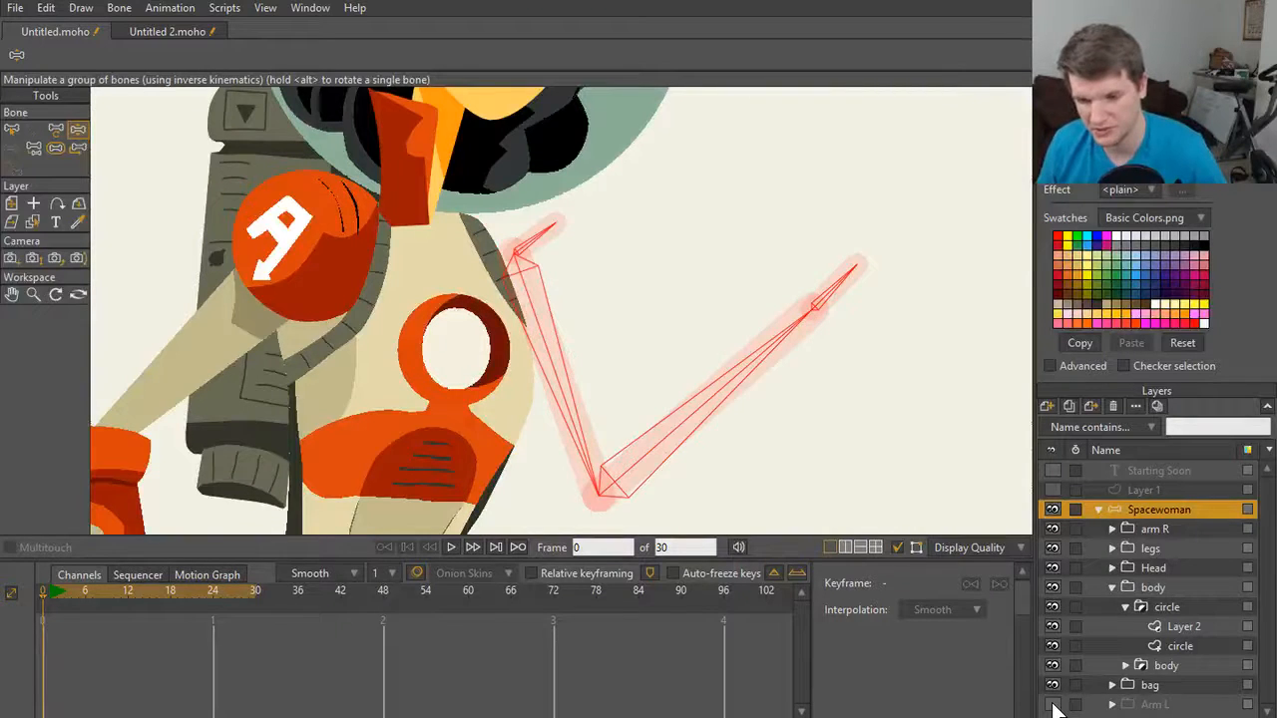
{"action": "left_click", "coordinate": [1053, 704]}
{"action": "right_click", "coordinate": [1054, 705]}
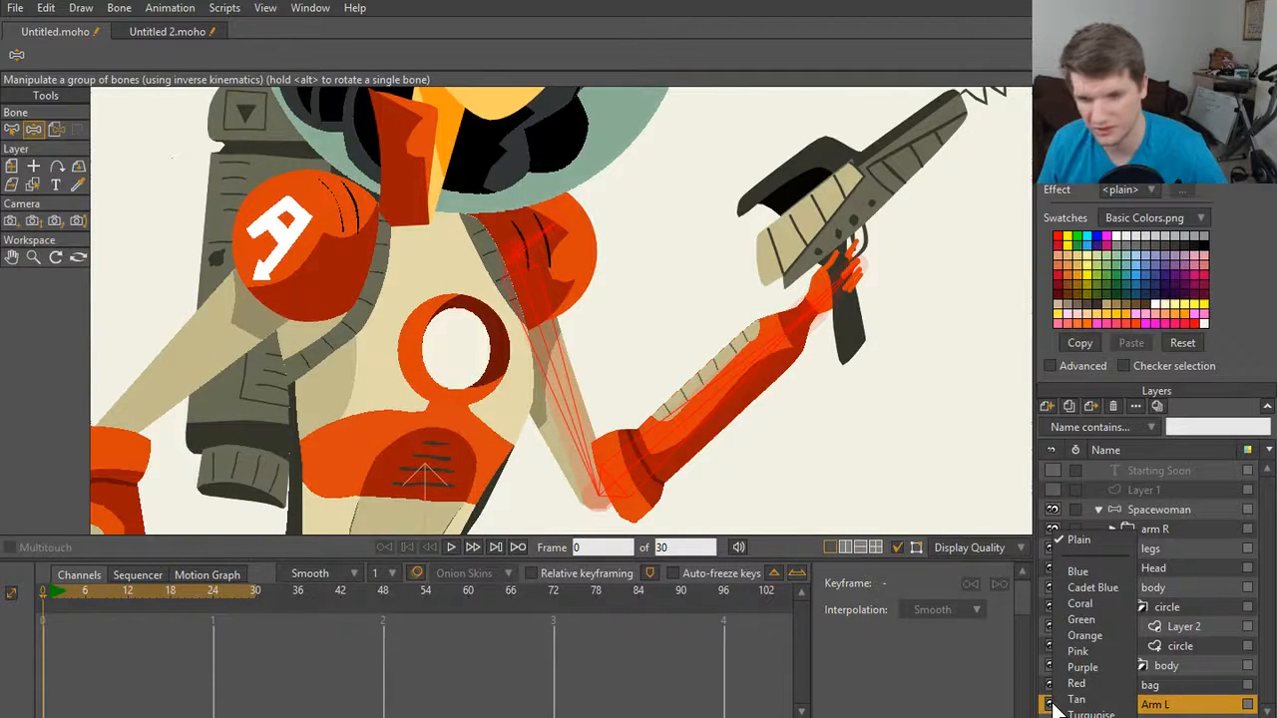
{"action": "left_click", "coordinate": [1053, 704]}
{"action": "left_click", "coordinate": [1053, 704]}
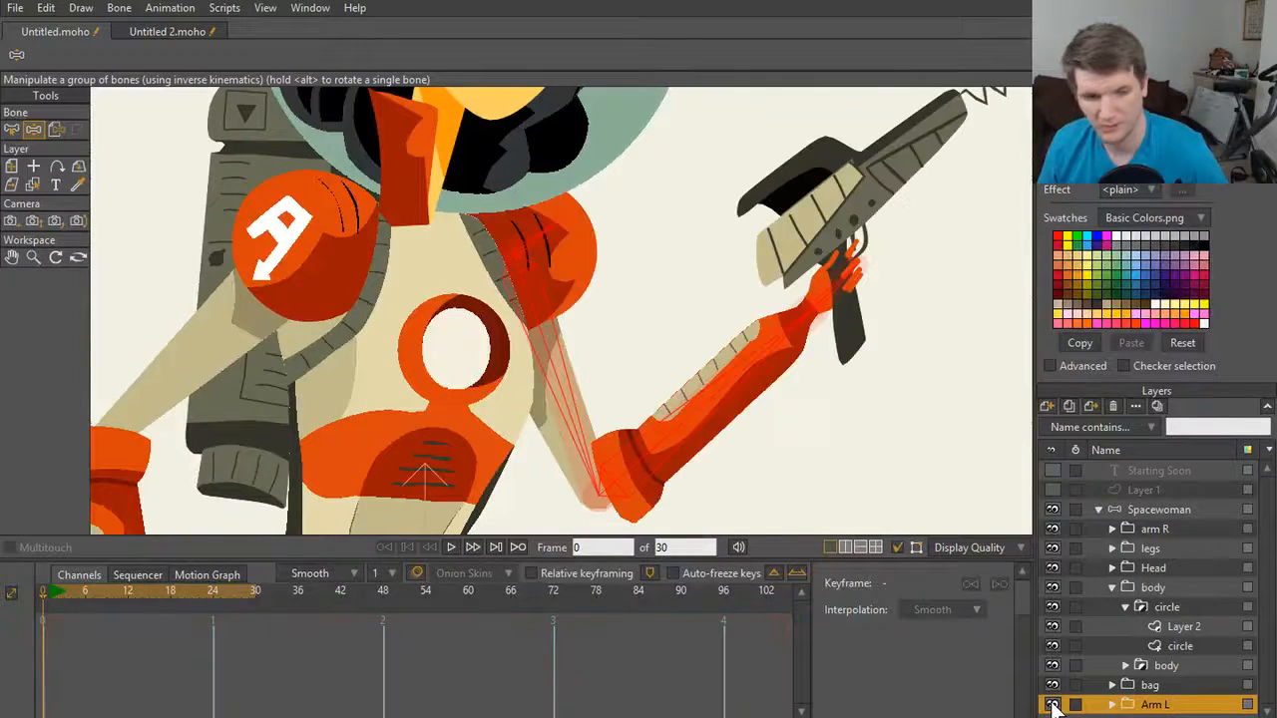
{"action": "left_click", "coordinate": [1052, 705]}
{"action": "left_click", "coordinate": [1052, 705]}
{"action": "left_click", "coordinate": [1053, 705]}
{"action": "left_click", "coordinate": [1053, 705]}
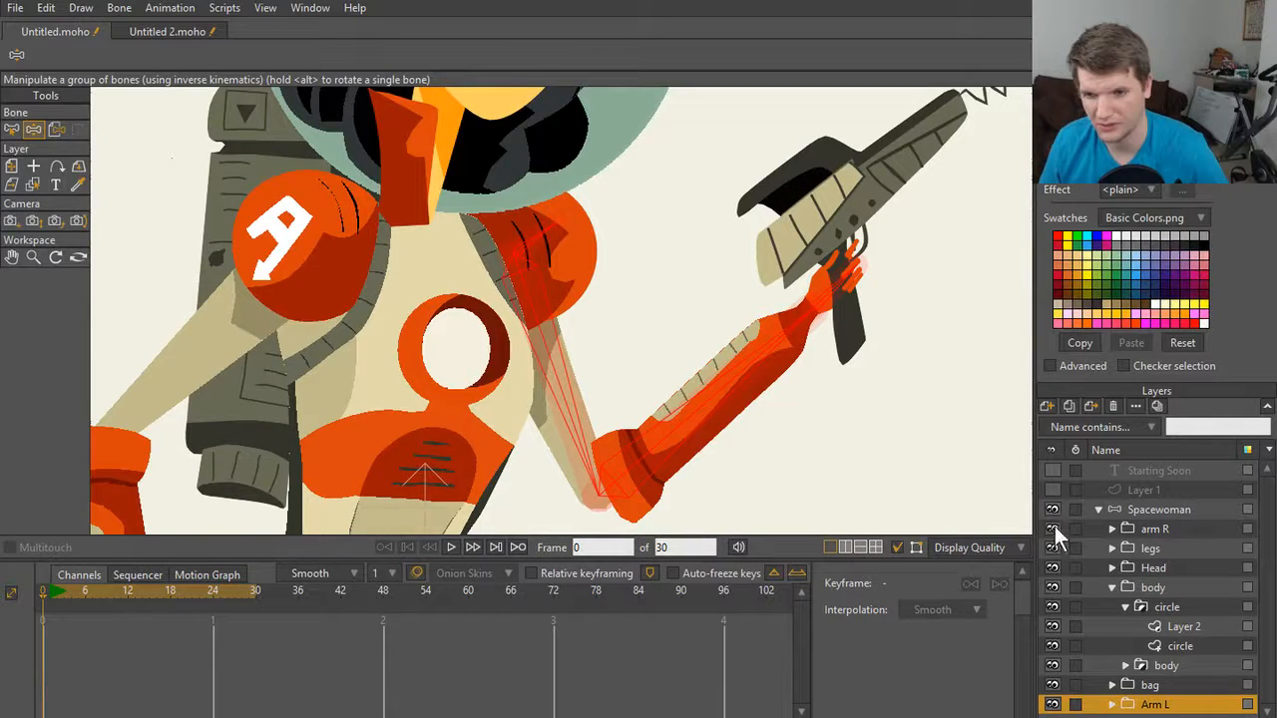
Step: Hide the arm R, legs, Head, body and bag groups, leaving only Arm L visible
{"action": "left_click_drag", "start_coordinate": [1055, 525], "coordinate": [1050, 608]}
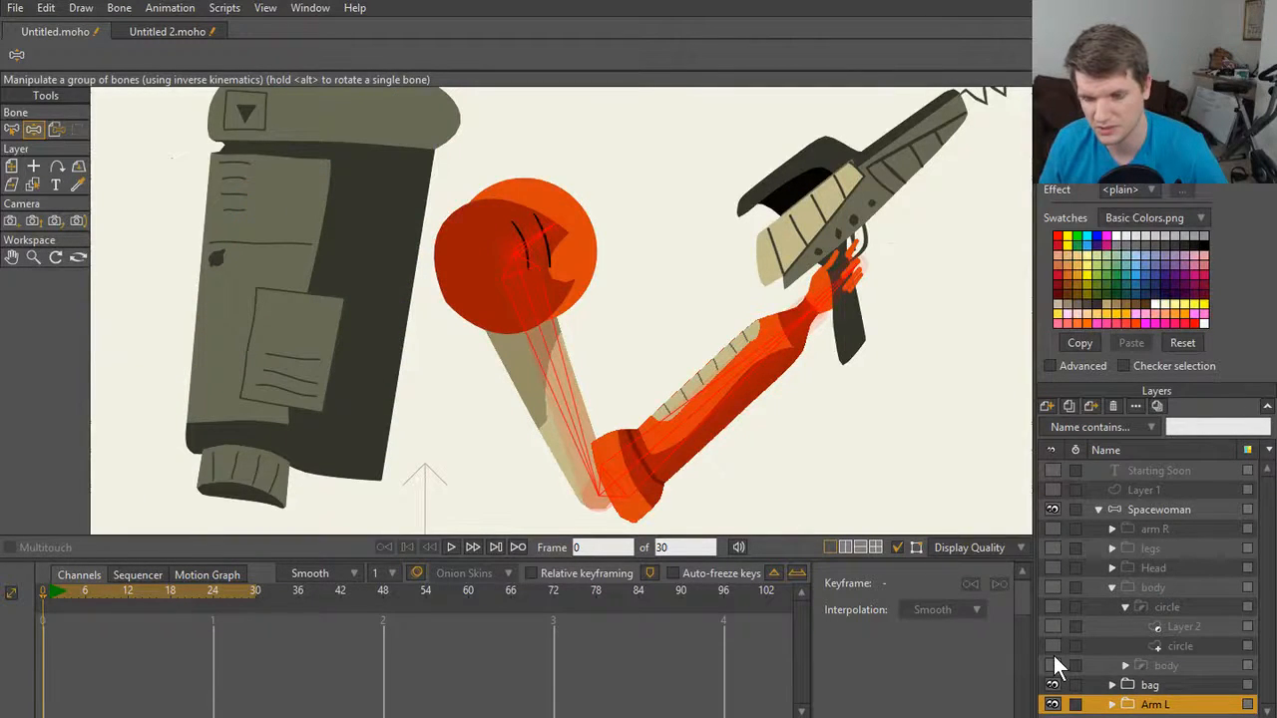
{"action": "left_click", "coordinate": [1048, 527]}
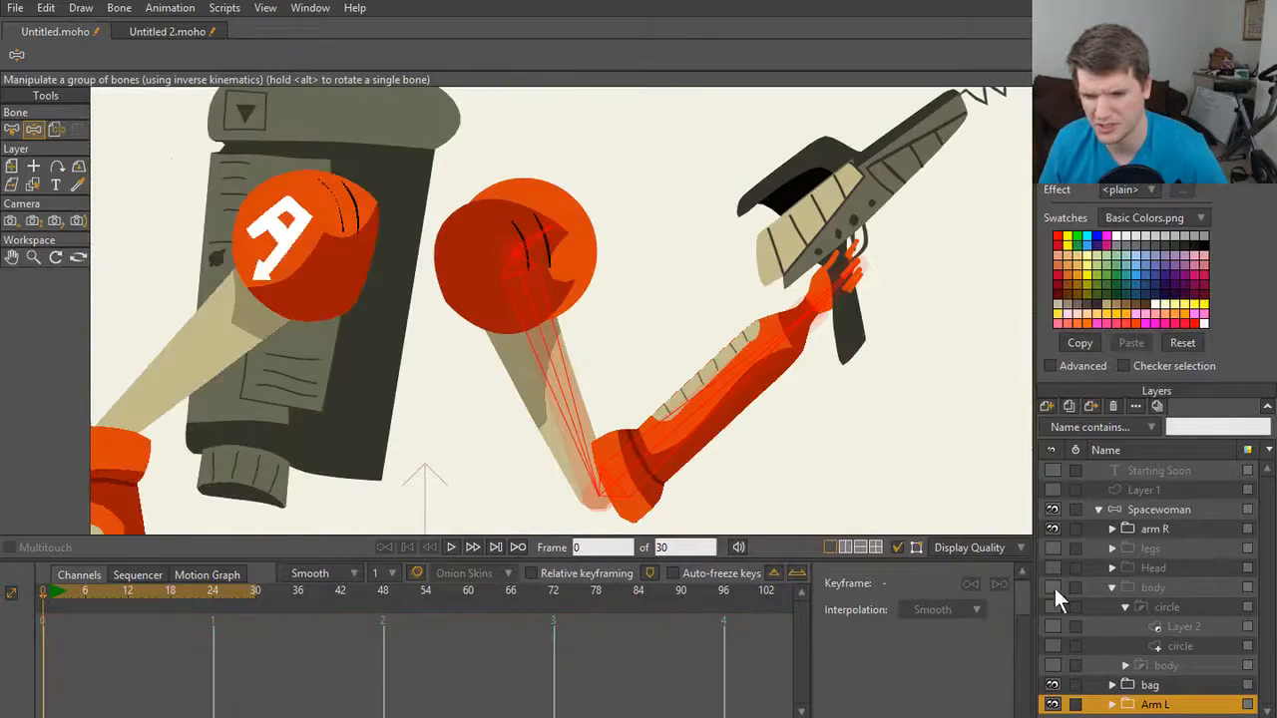
{"action": "left_click_drag", "start_coordinate": [1054, 587], "coordinate": [1054, 666]}
{"action": "left_click_drag", "start_coordinate": [1054, 530], "coordinate": [1062, 686]}
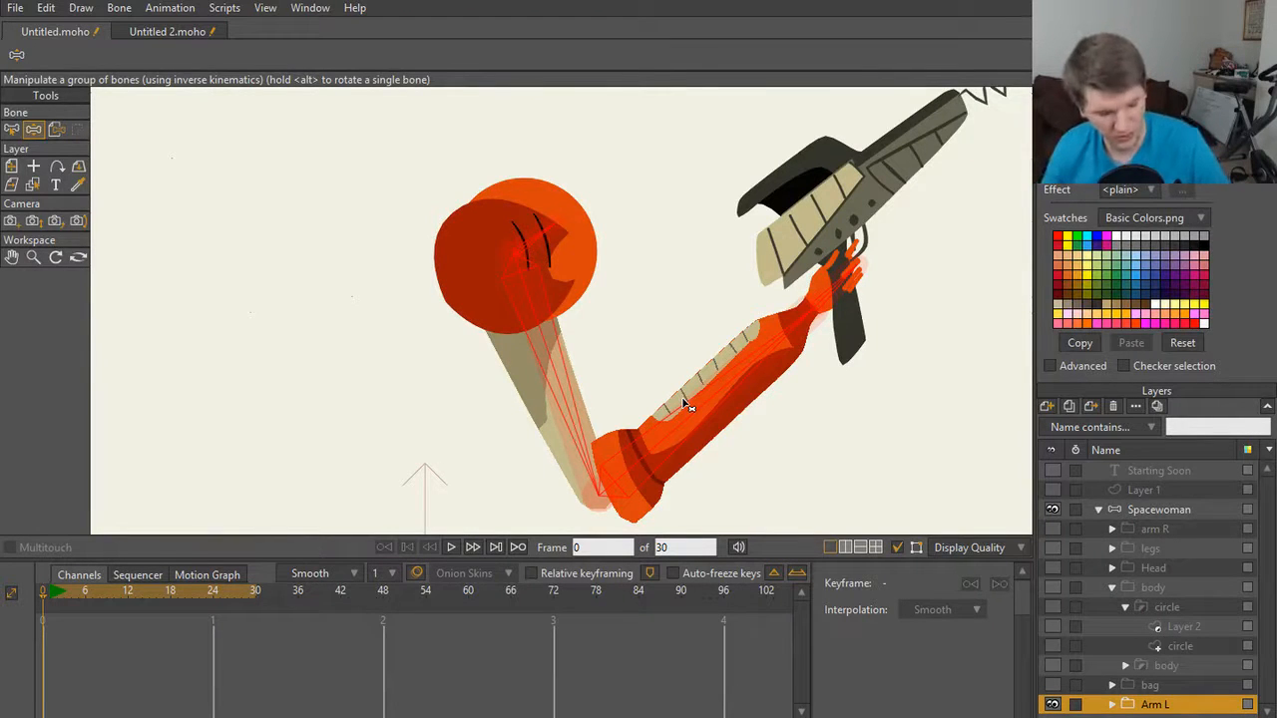
Step: Pose the isolated gun arm with its bones to test how the shoulder, forearm and hand bend
{"action": "left_click_drag", "start_coordinate": [564, 378], "coordinate": [599, 459]}
{"action": "left_click_drag", "start_coordinate": [715, 417], "coordinate": [789, 439]}
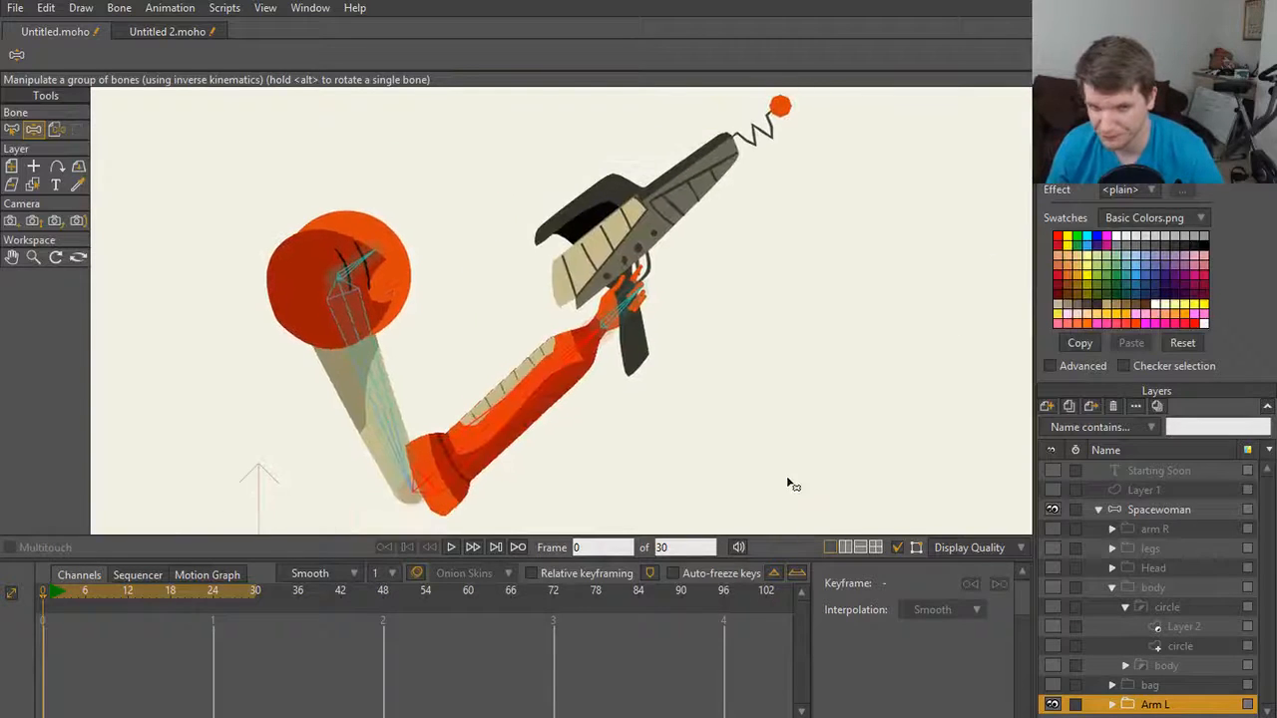
{"action": "left_click_drag", "start_coordinate": [807, 237], "coordinate": [815, 333]}
{"action": "scroll", "coordinate": [743, 335], "scroll_direction": "up", "scroll_amount": 3}
{"action": "left_click_drag", "start_coordinate": [738, 348], "coordinate": [731, 308]}
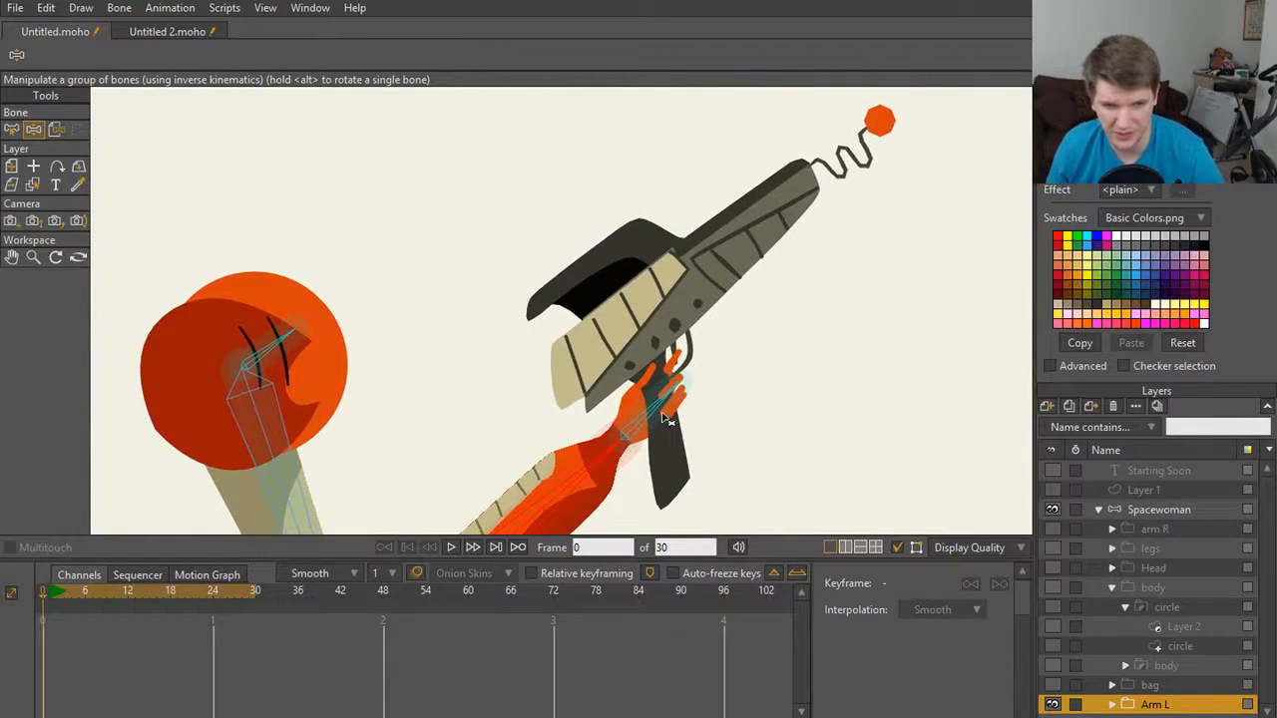
{"action": "left_click_drag", "start_coordinate": [656, 405], "coordinate": [698, 368]}
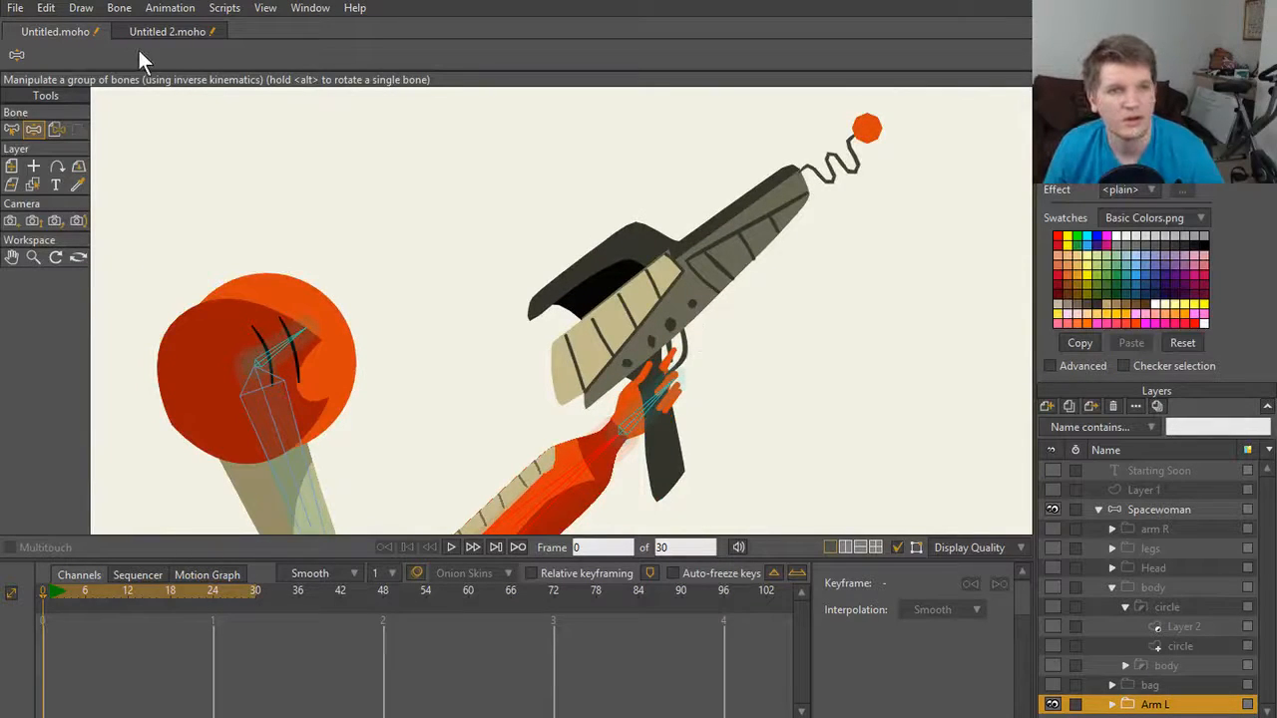
Step: Switch to Untitled 2.moho and examine the reference rig's hand bone and the gun layer's points
{"action": "left_click", "coordinate": [189, 34]}
{"action": "scroll", "coordinate": [596, 315], "scroll_direction": "up", "scroll_amount": 10}
{"action": "scroll", "coordinate": [596, 315], "scroll_direction": "down", "scroll_amount": 6}
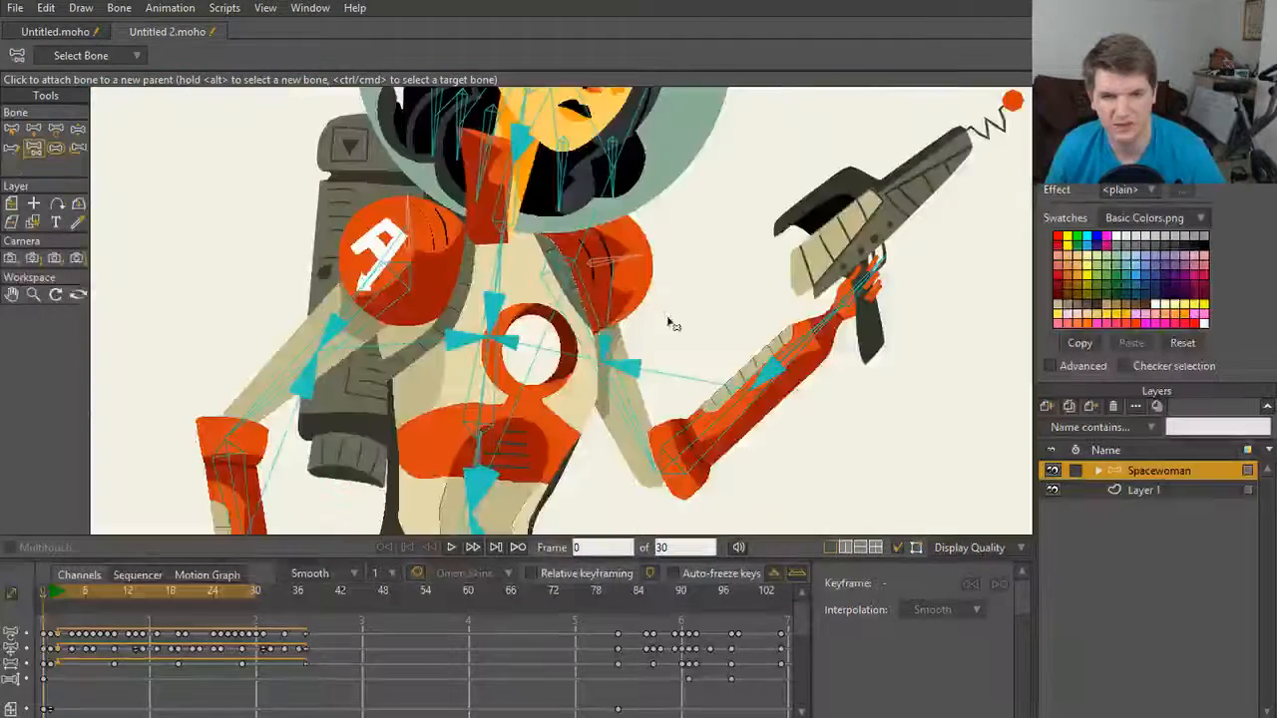
{"action": "scroll", "coordinate": [671, 324], "scroll_direction": "up", "scroll_amount": 3}
{"action": "scroll", "coordinate": [663, 367], "scroll_direction": "up", "scroll_amount": 3}
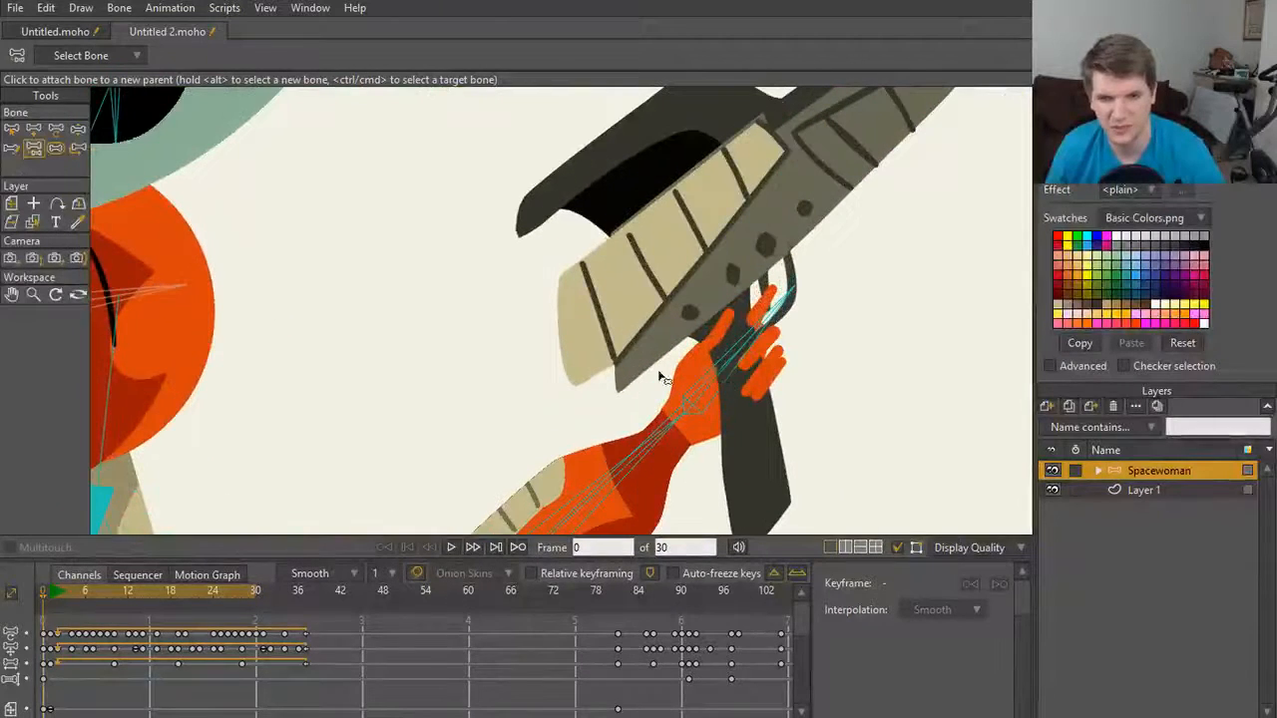
{"action": "key", "text": "b"}
{"action": "left_click", "coordinate": [709, 381]}
{"action": "scroll", "coordinate": [785, 363], "scroll_direction": "down", "scroll_amount": 2}
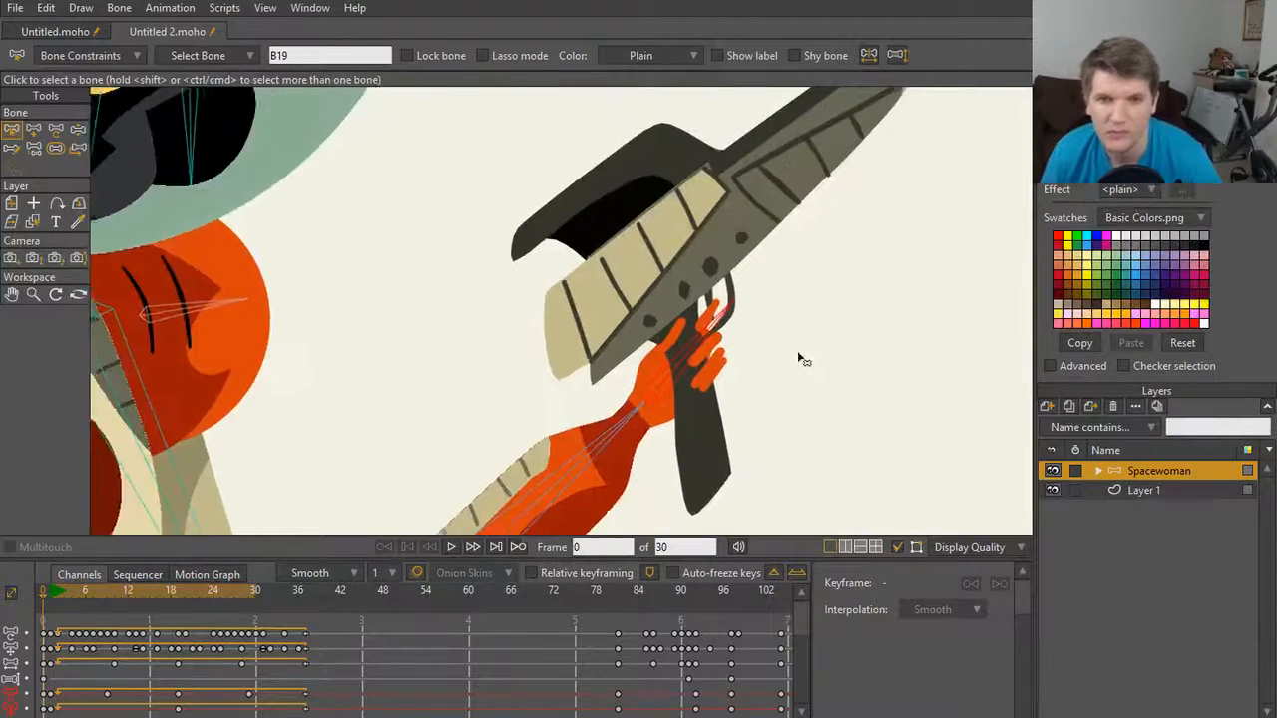
{"action": "left_click_drag", "start_coordinate": [798, 357], "coordinate": [764, 395]}
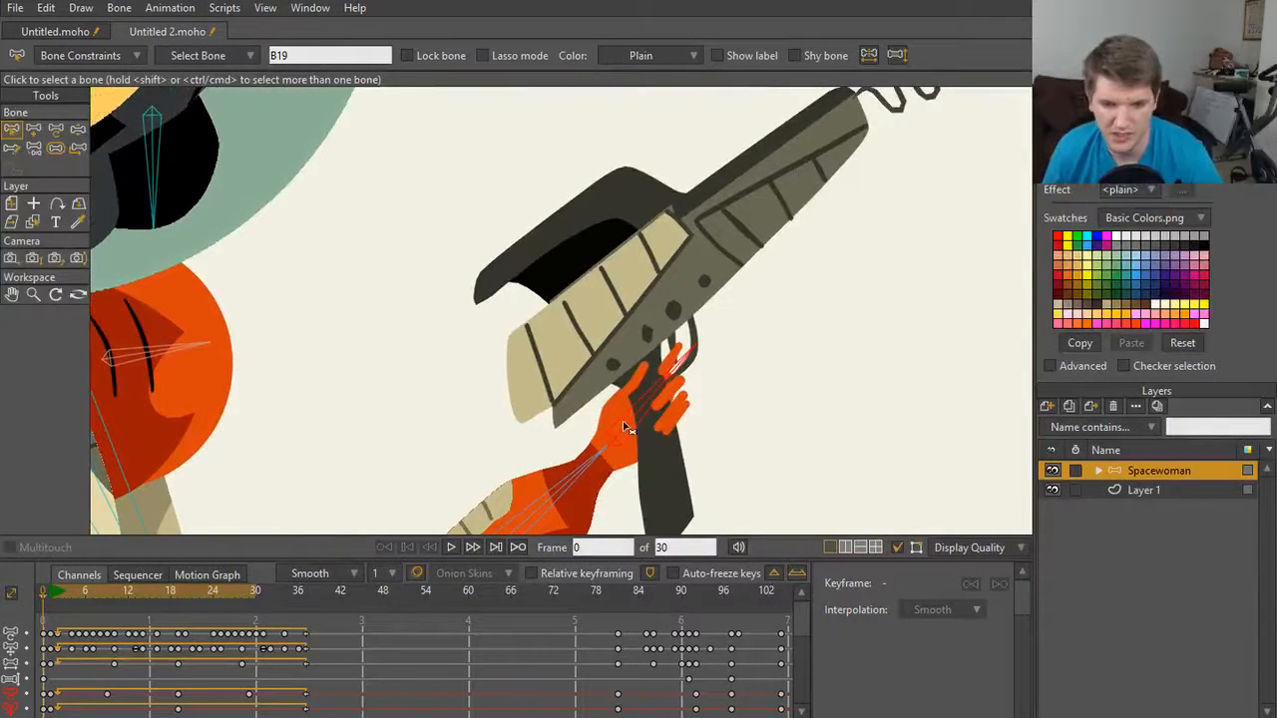
{"action": "scroll", "coordinate": [648, 424], "scroll_direction": "down", "scroll_amount": 1}
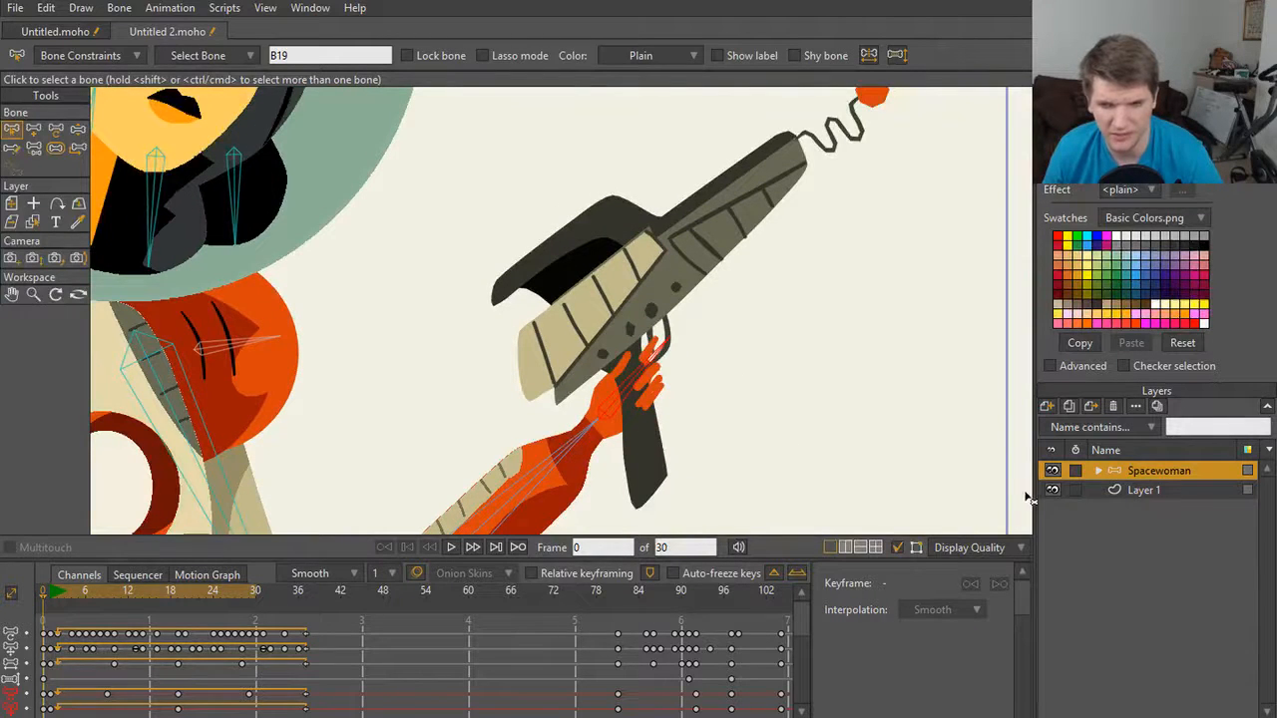
{"action": "left_click", "coordinate": [615, 436], "text": "ctrl+alt"}
{"action": "scroll", "coordinate": [678, 436], "scroll_direction": "up", "scroll_amount": 1}
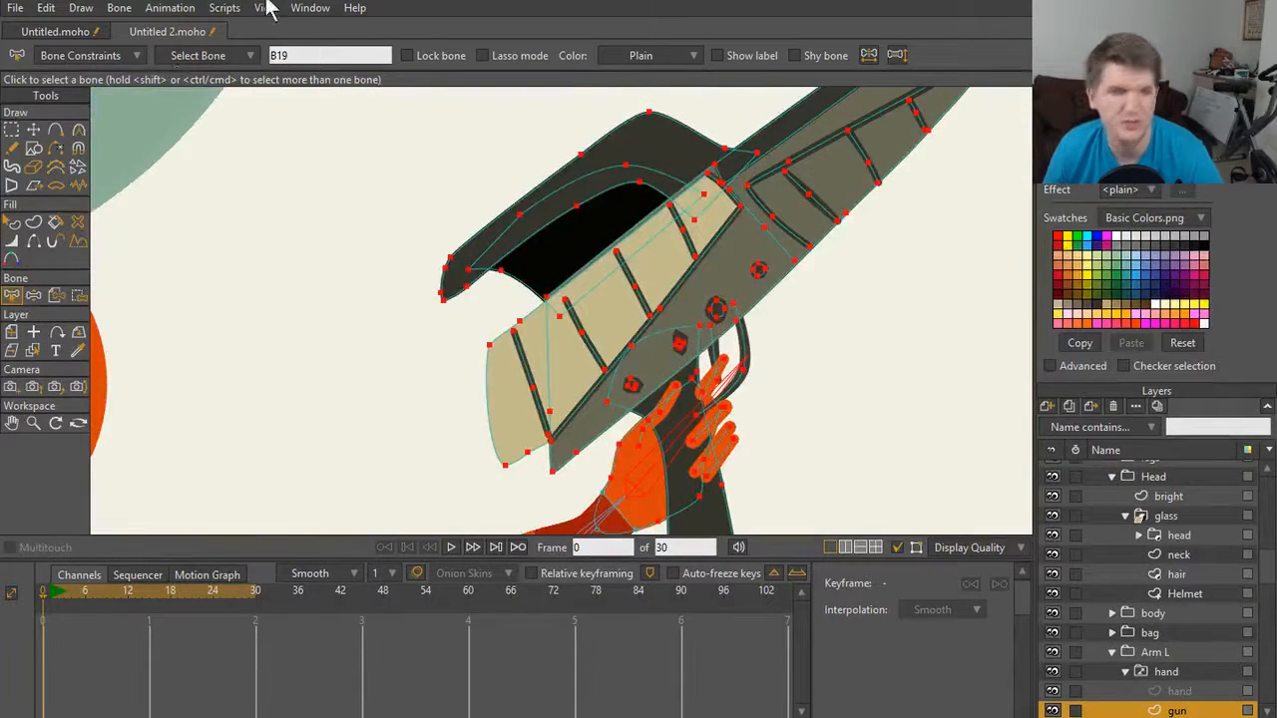
Step: Switch back to Untitled.moho, select the hand bone and rotate it slightly to test how the hand and gun follow
{"action": "left_click", "coordinate": [60, 31]}
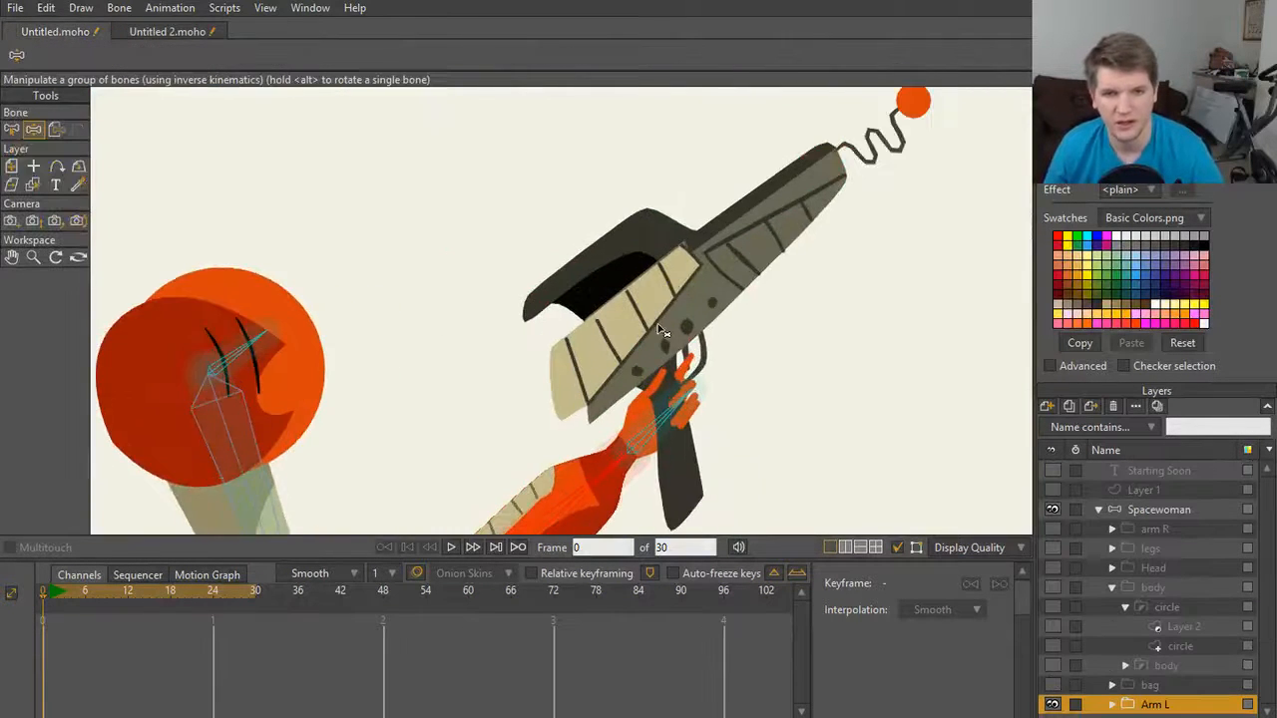
{"action": "scroll", "coordinate": [743, 409], "scroll_direction": "up", "scroll_amount": 3}
{"action": "left_click_drag", "start_coordinate": [744, 409], "coordinate": [644, 323]}
{"action": "key", "text": "b"}
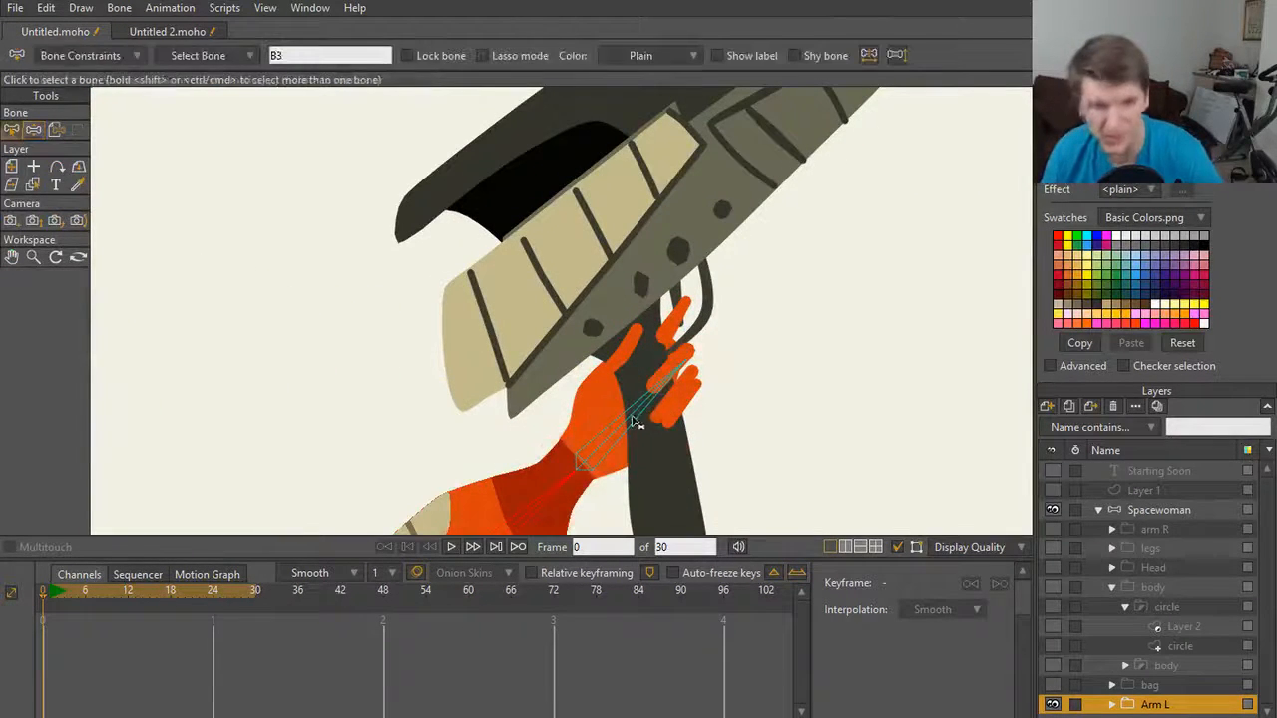
{"action": "left_click", "coordinate": [620, 429]}
{"action": "key", "text": "z"}
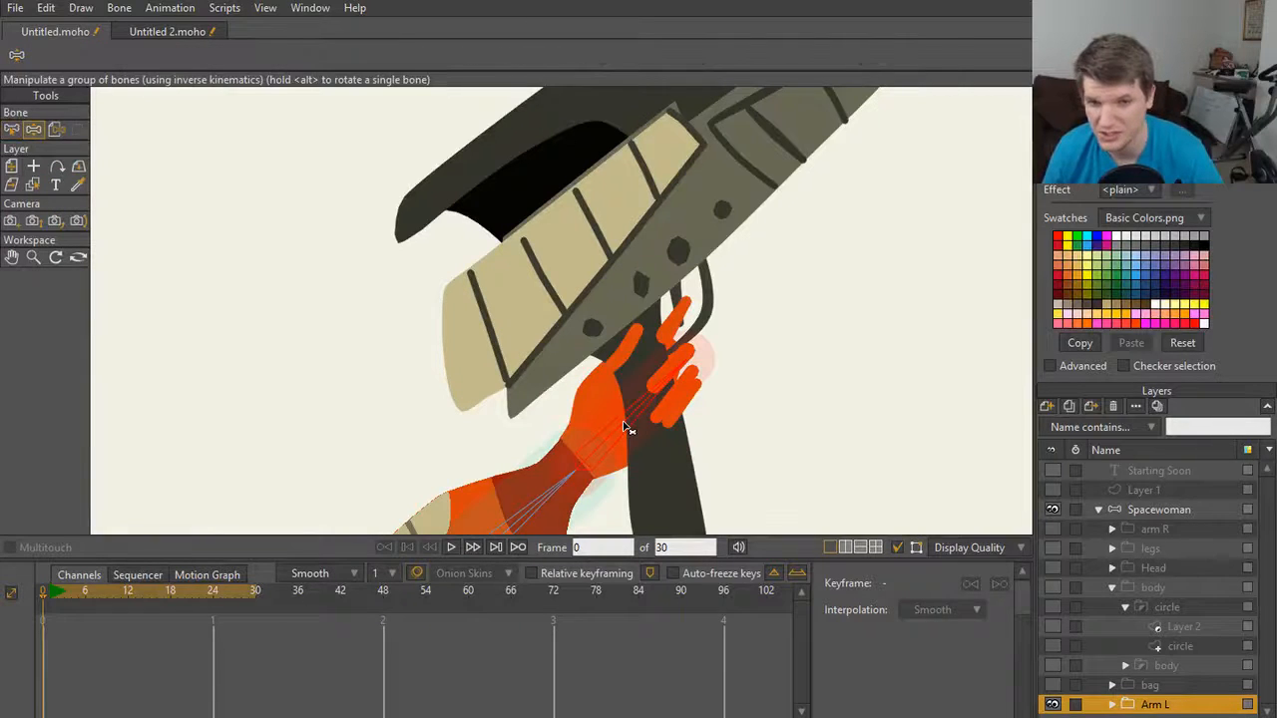
{"action": "mouse_move", "coordinate": [646, 421]}
{"action": "left_mouse_down"}
{"action": "mouse_move", "coordinate": [528, 371]}
{"action": "mouse_move", "coordinate": [633, 419]}
{"action": "mouse_move", "coordinate": [626, 431]}
{"action": "mouse_move", "coordinate": [633, 416]}
{"action": "mouse_move", "coordinate": [605, 412]}
{"action": "mouse_move", "coordinate": [636, 419]}
{"action": "left_mouse_up"}
Step: Test the hand bone's movement with the gun layer selected and check the bone's strength on the Spacewoman layer
{"action": "left_click", "coordinate": [614, 417], "text": "ctrl+alt"}
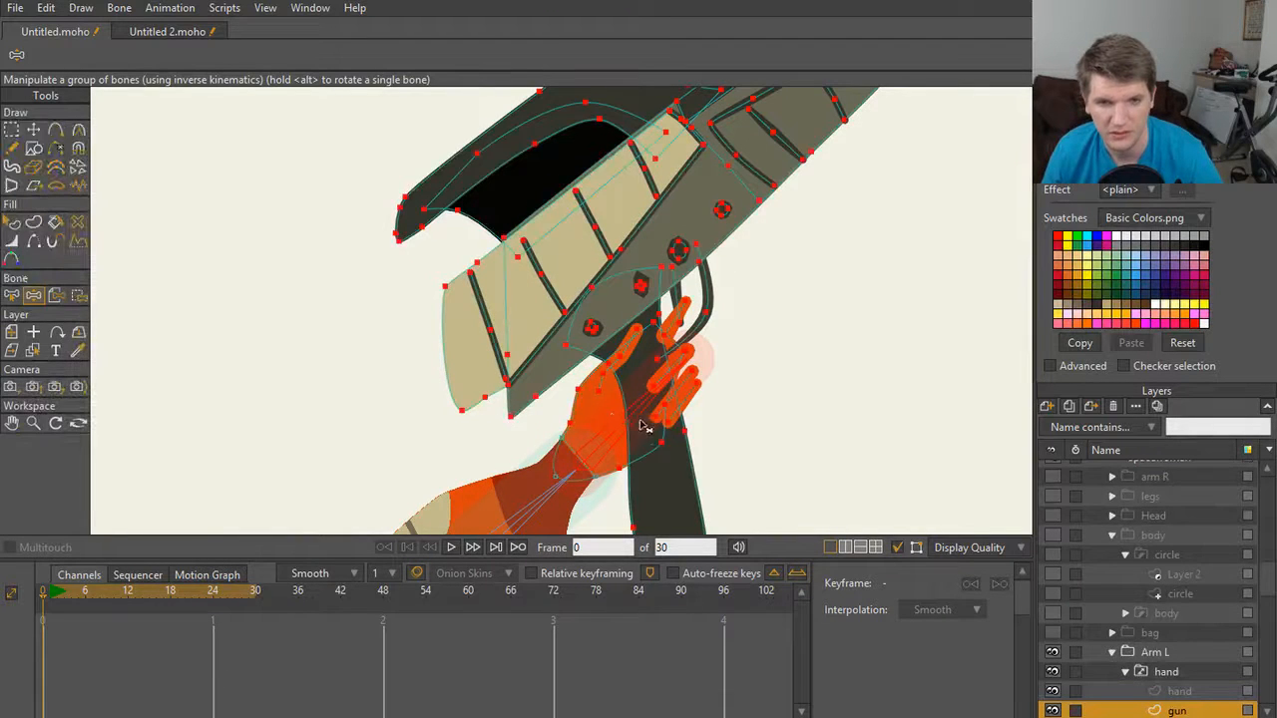
{"action": "key", "text": "Return"}
{"action": "left_click_drag", "start_coordinate": [632, 420], "coordinate": [601, 410]}
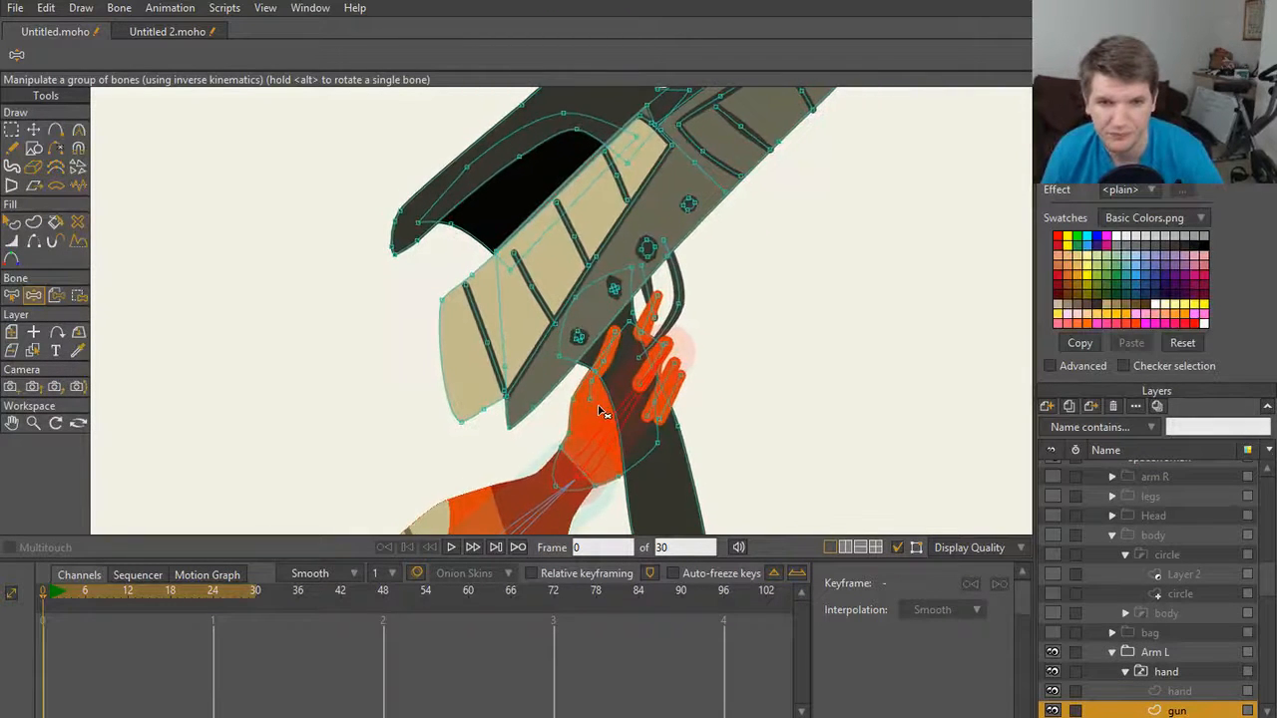
{"action": "scroll", "coordinate": [1127, 578], "scroll_direction": "up", "scroll_amount": 2}
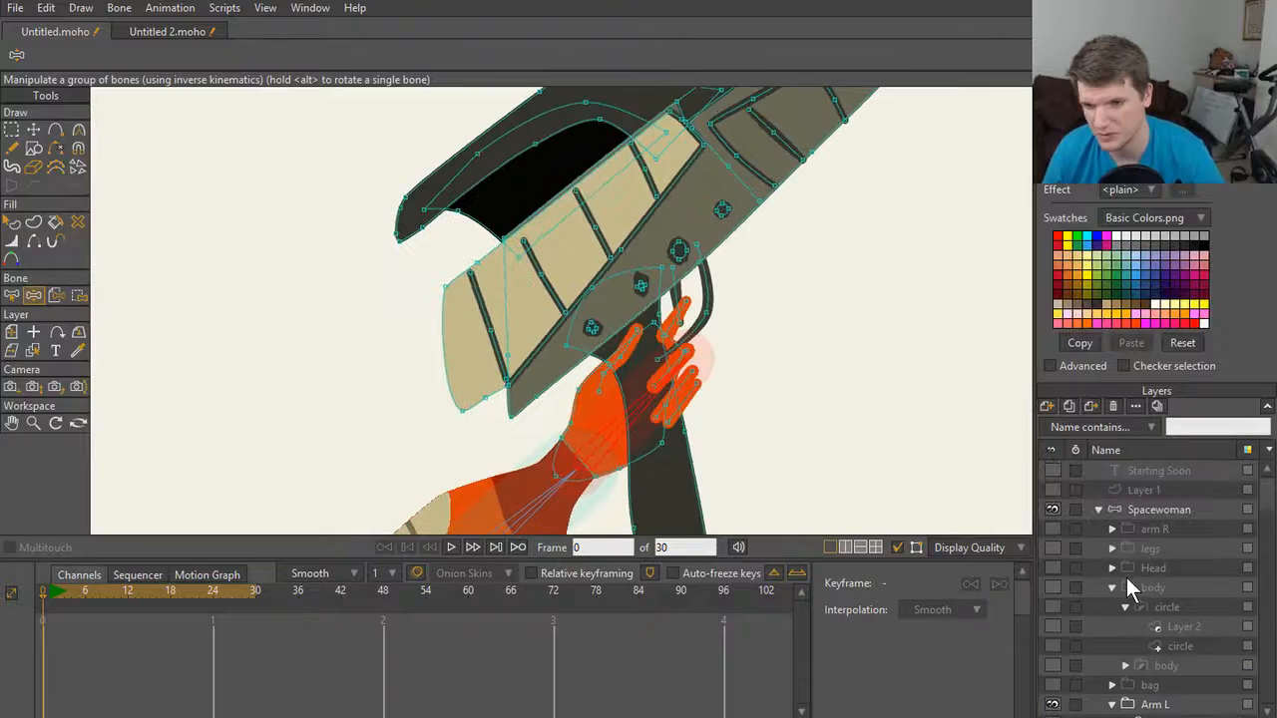
{"action": "left_click", "coordinate": [1175, 509]}
{"action": "key", "text": "s"}
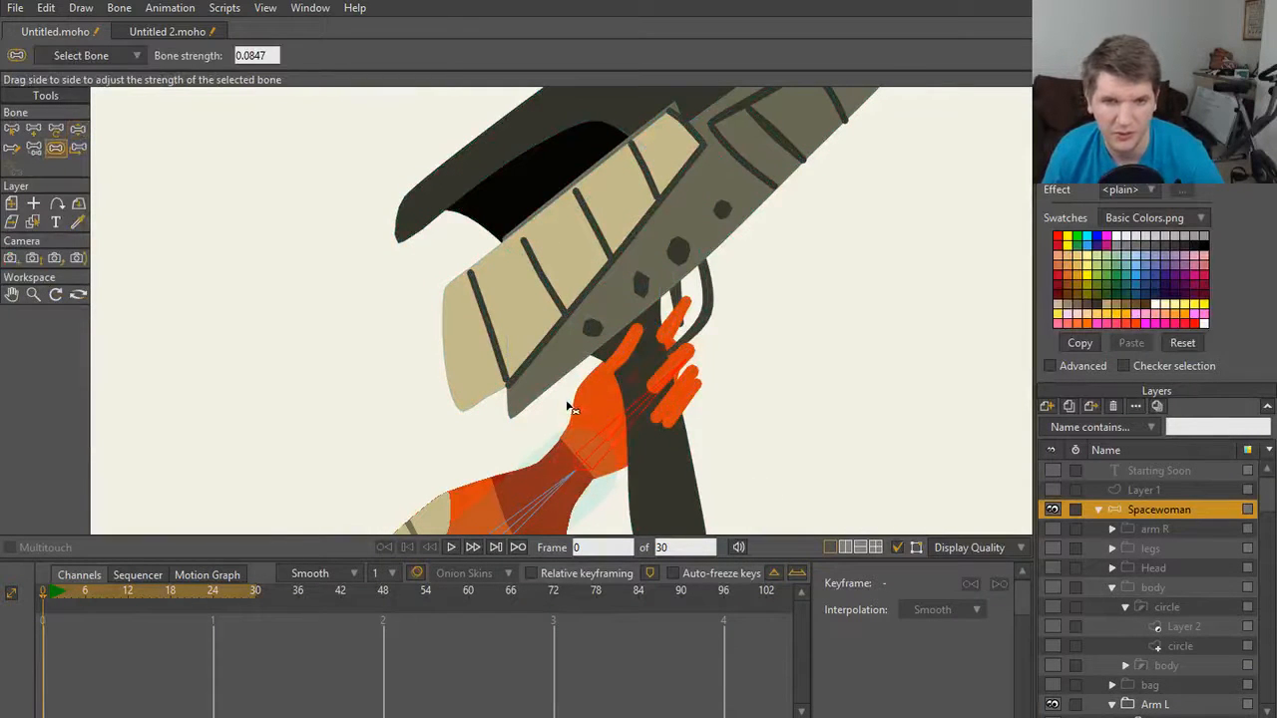
Step: Inspect the gun layer's points and the bone strength areas around the hand of the reference rig in Untitled 2.moho
{"action": "left_click", "coordinate": [163, 33]}
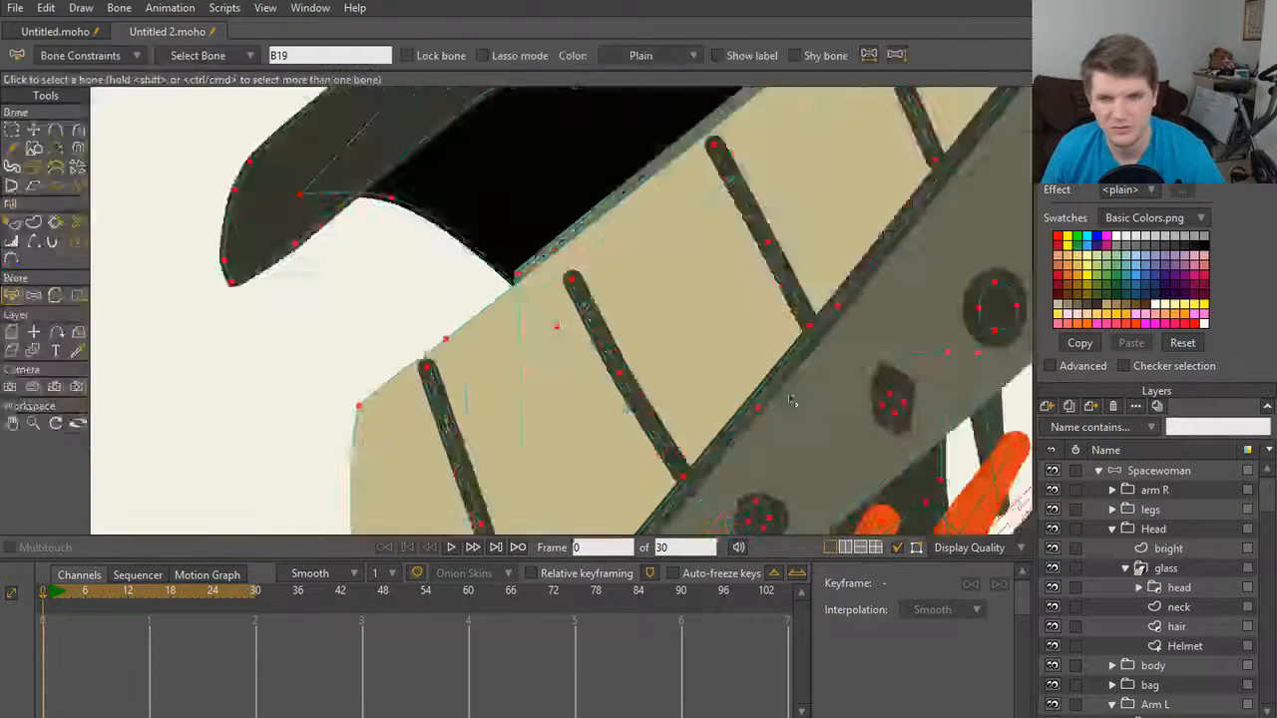
{"action": "scroll", "coordinate": [778, 398], "scroll_direction": "down", "scroll_amount": 4}
{"action": "left_click_drag", "start_coordinate": [741, 389], "coordinate": [582, 147]}
{"action": "scroll", "coordinate": [556, 375], "scroll_direction": "down", "scroll_amount": 1}
{"action": "scroll", "coordinate": [555, 374], "scroll_direction": "up", "scroll_amount": 2}
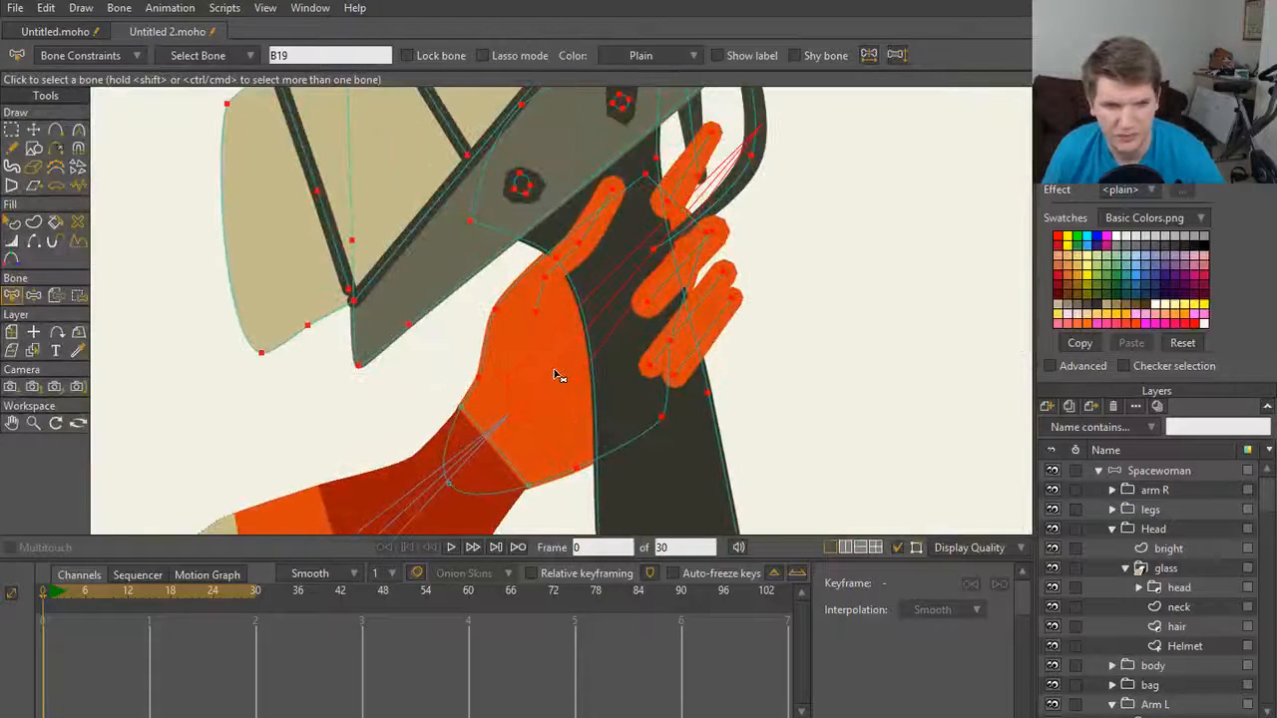
{"action": "key", "text": "e"}
{"action": "key", "text": "z"}
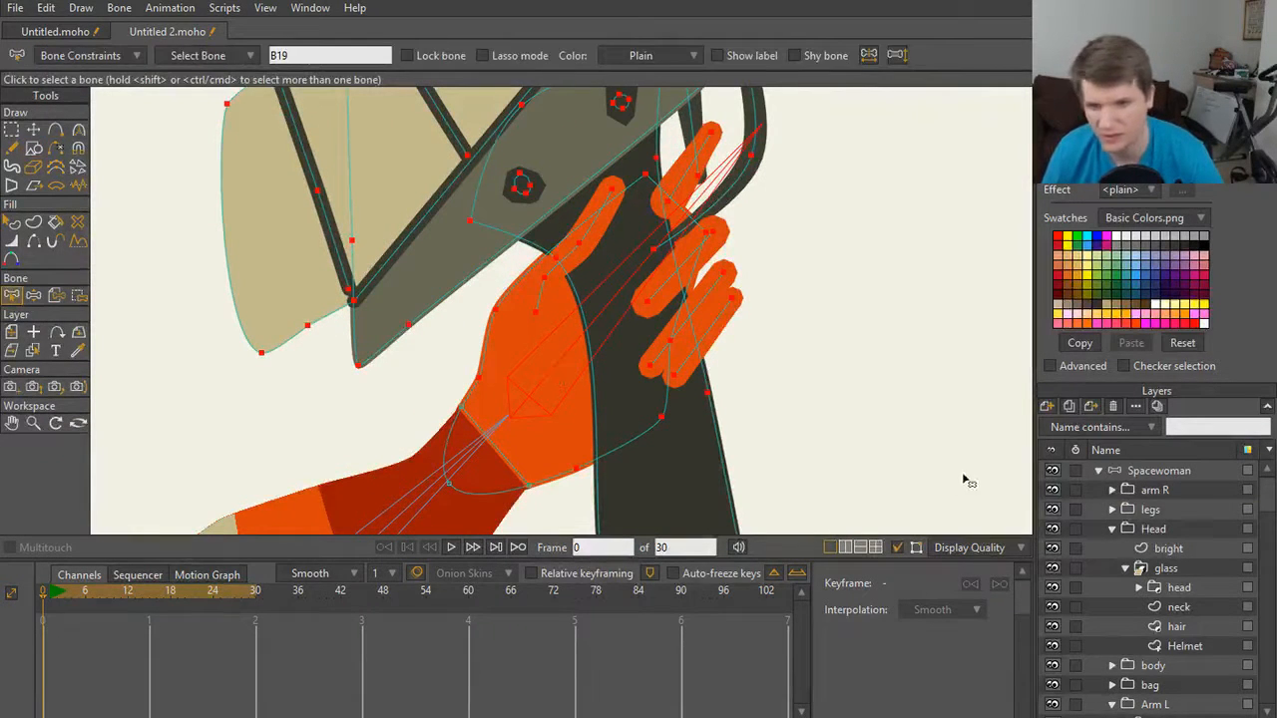
{"action": "left_click", "coordinate": [1145, 472]}
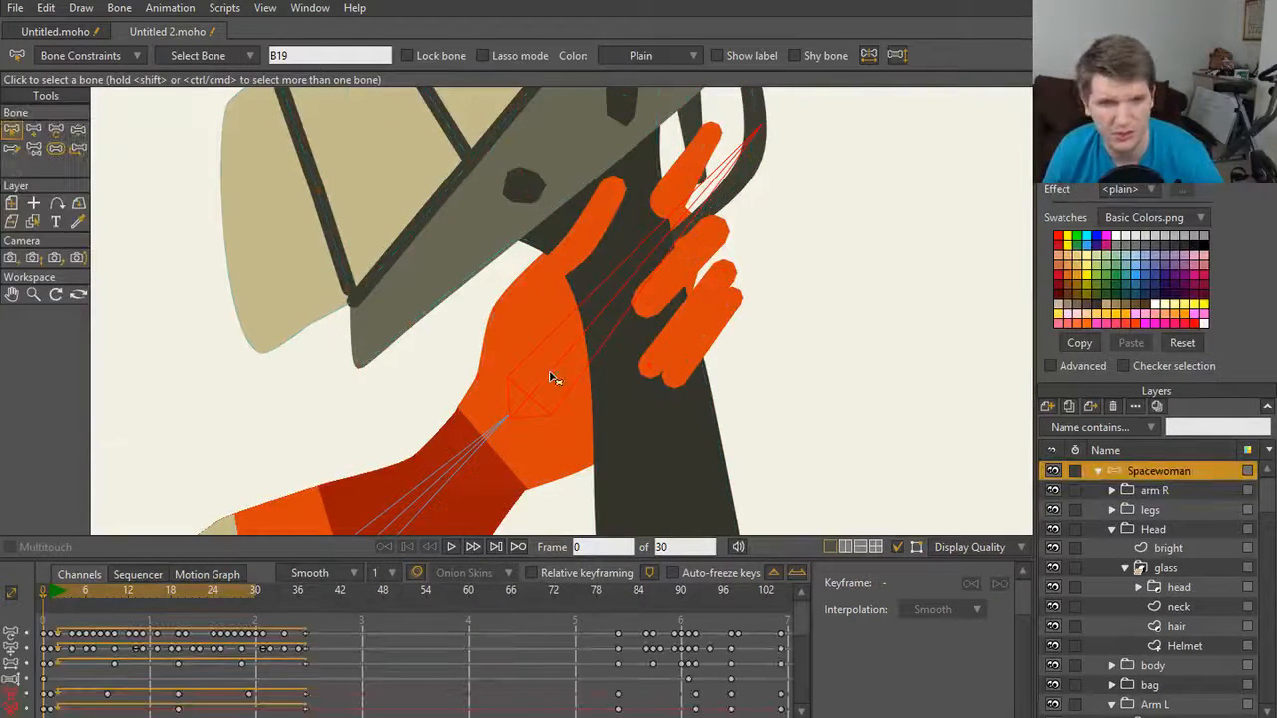
{"action": "key", "text": "s"}
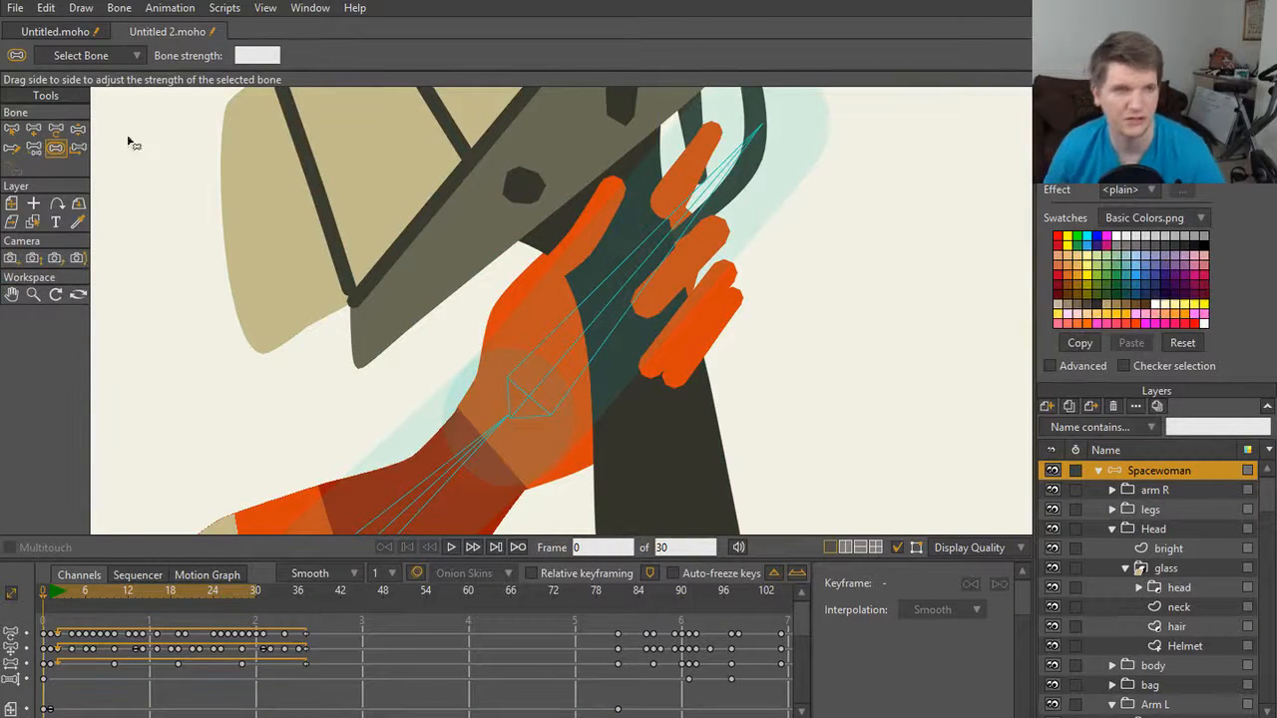
Step: Return to Untitled.moho, select the hand bone and gun layer, and examine the gun's points with the Bind Points tool
{"action": "left_click", "coordinate": [97, 36]}
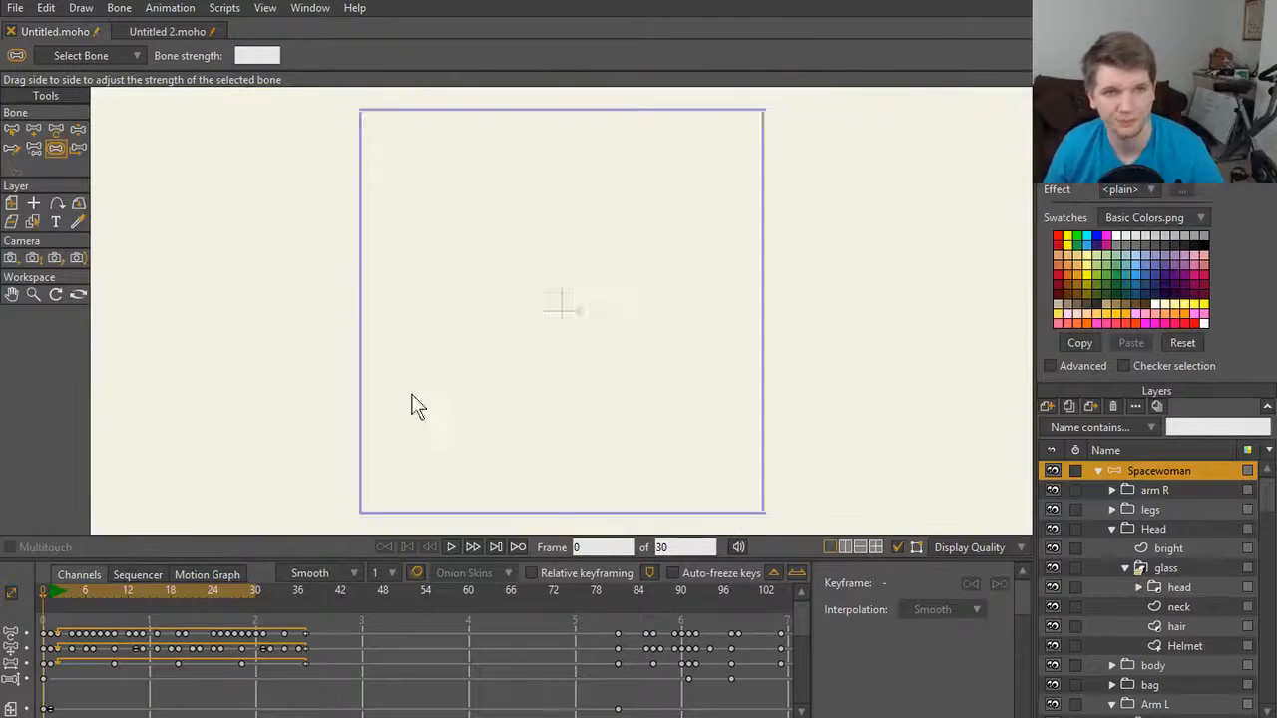
{"action": "key", "text": "z"}
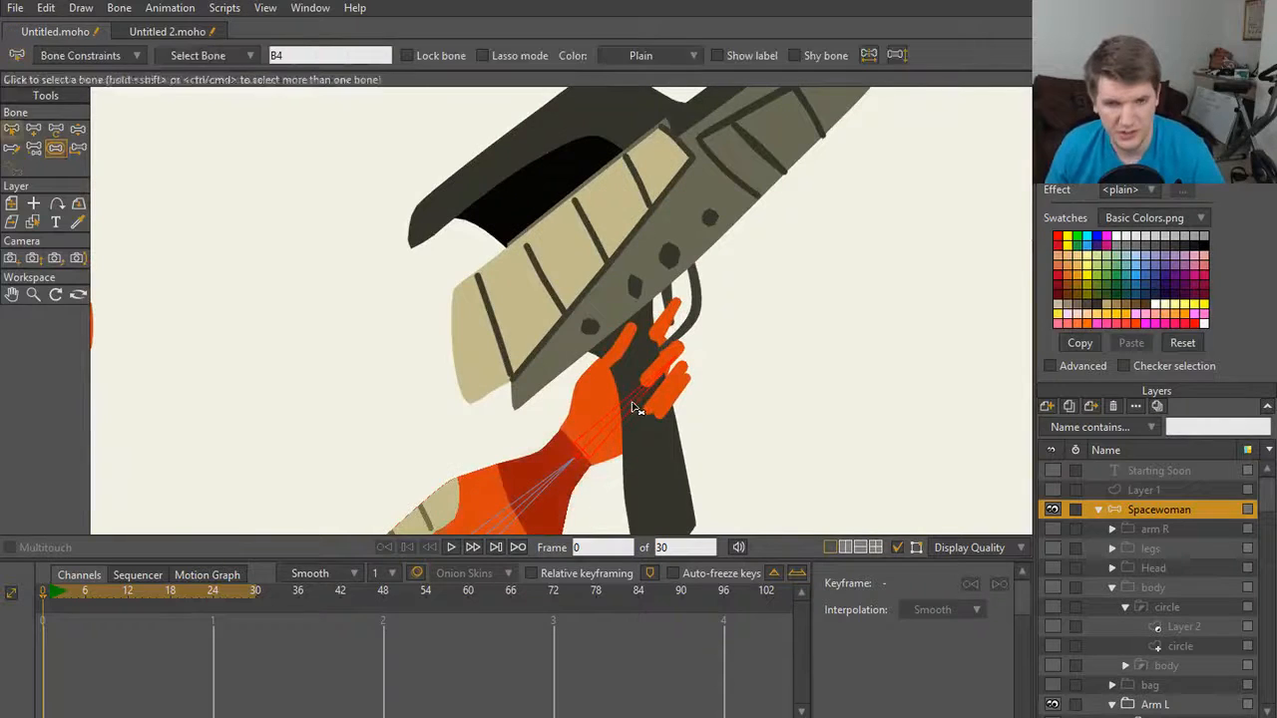
{"action": "left_click", "coordinate": [658, 444], "text": "ctrl+alt"}
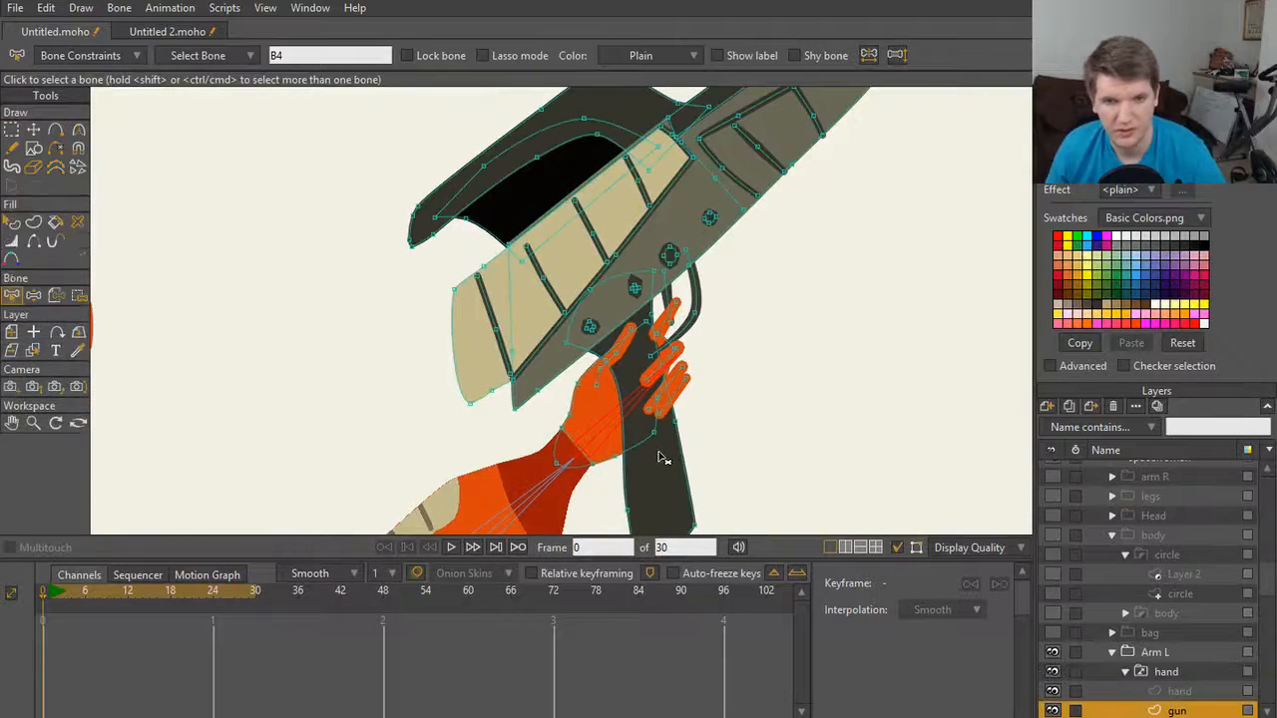
{"action": "left_click", "coordinate": [77, 296]}
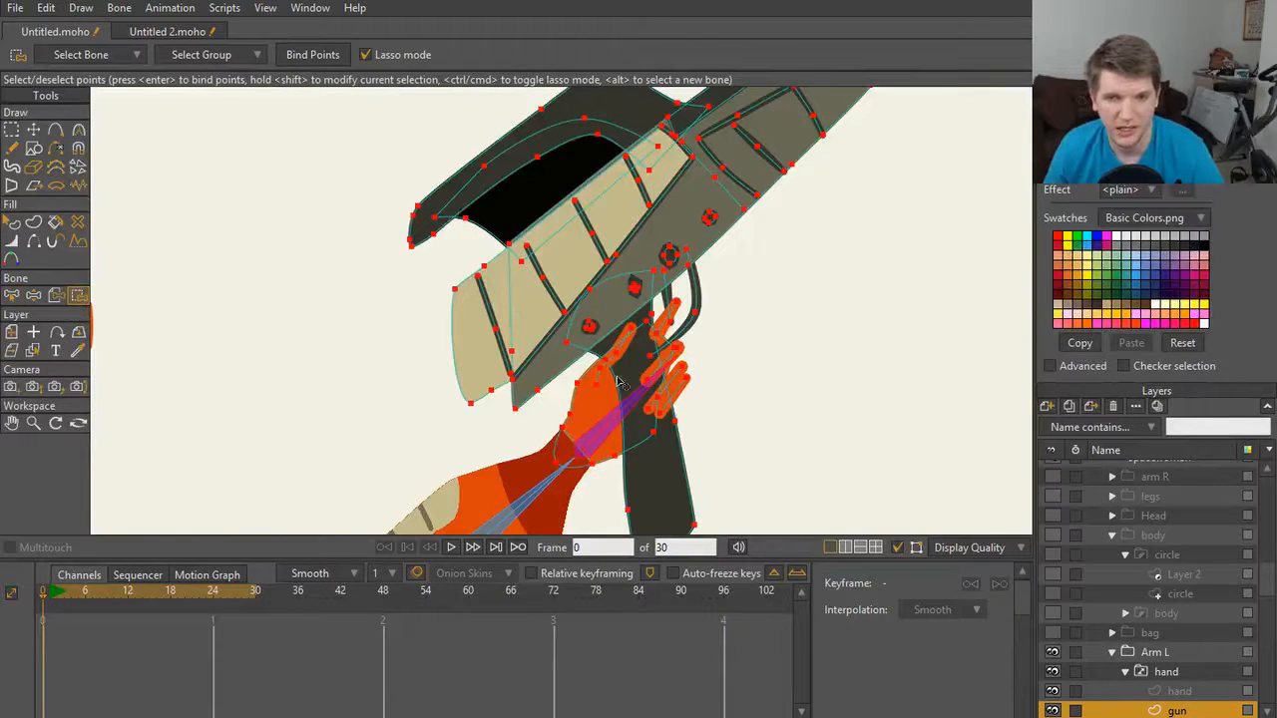
{"action": "scroll", "coordinate": [638, 394], "scroll_direction": "down", "scroll_amount": 2}
{"action": "left_click_drag", "start_coordinate": [661, 410], "coordinate": [550, 276]}
{"action": "scroll", "coordinate": [522, 346], "scroll_direction": "up", "scroll_amount": 3}
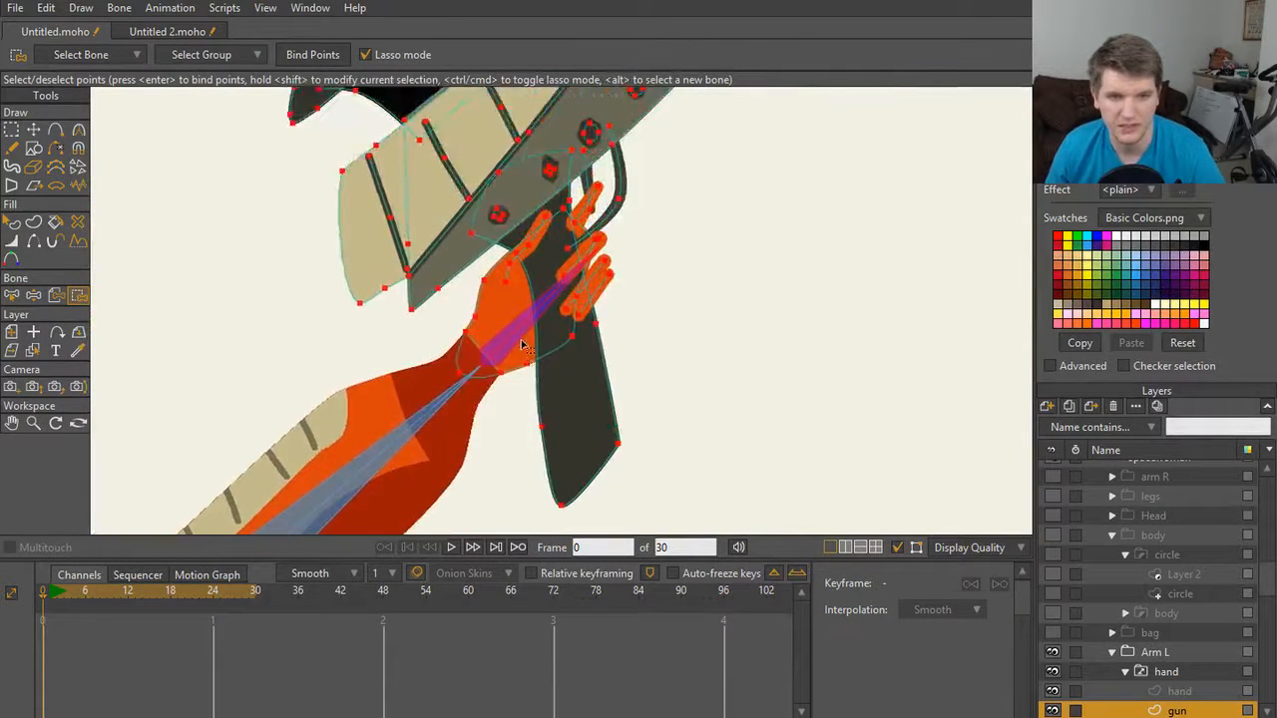
{"action": "scroll", "coordinate": [498, 351], "scroll_direction": "up", "scroll_amount": 1}
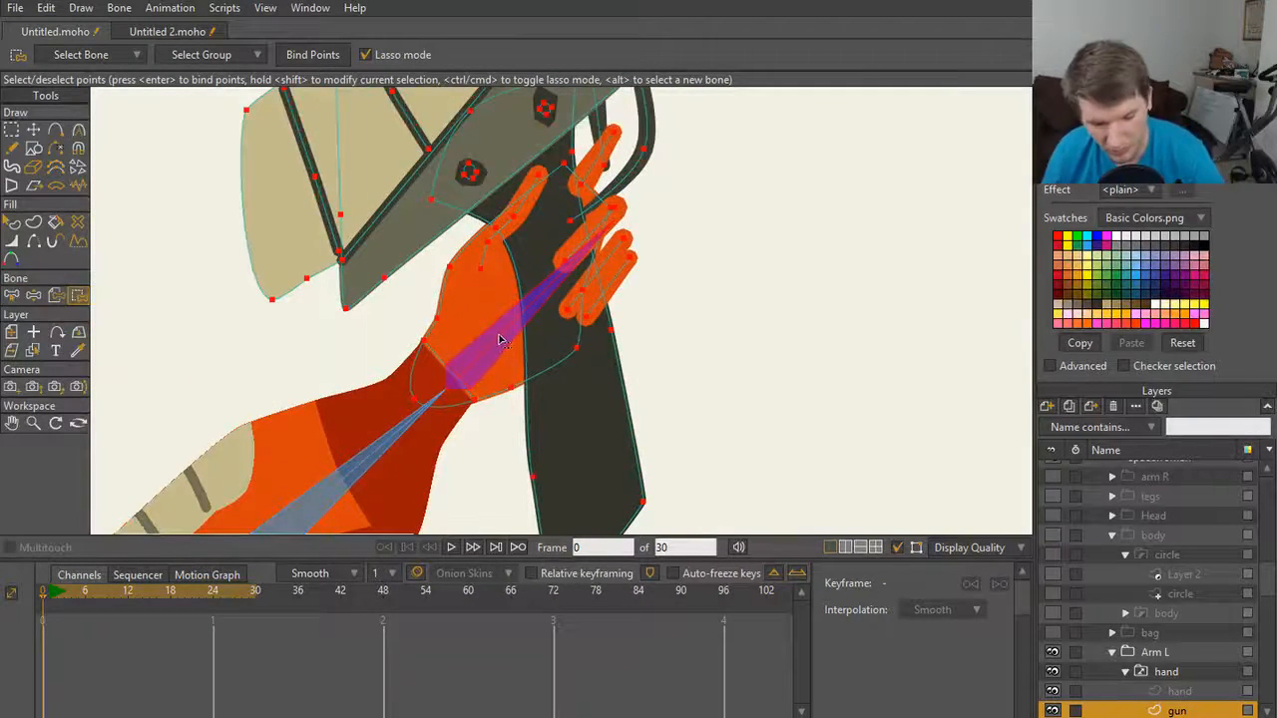
{"action": "key", "text": "z"}
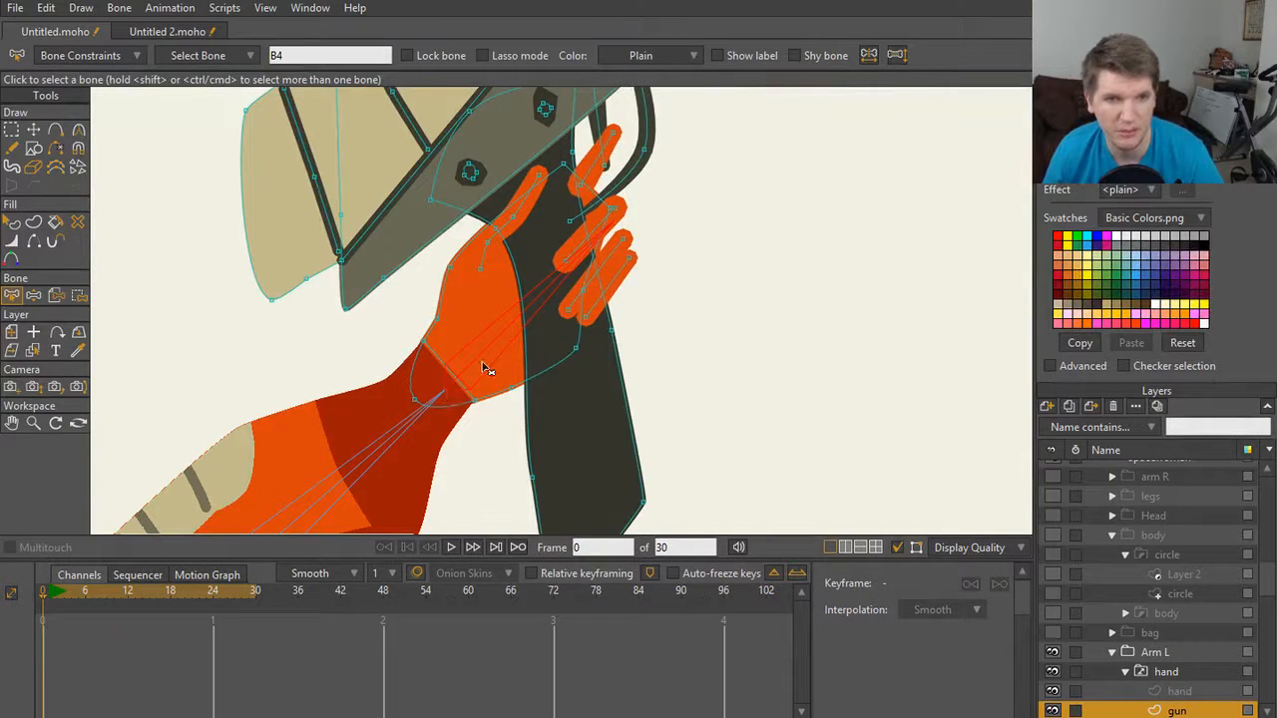
Step: Bind all points of the gun layer to the hand bone
{"action": "key", "text": "i"}
{"action": "scroll", "coordinate": [476, 341], "scroll_direction": "down", "scroll_amount": 5}
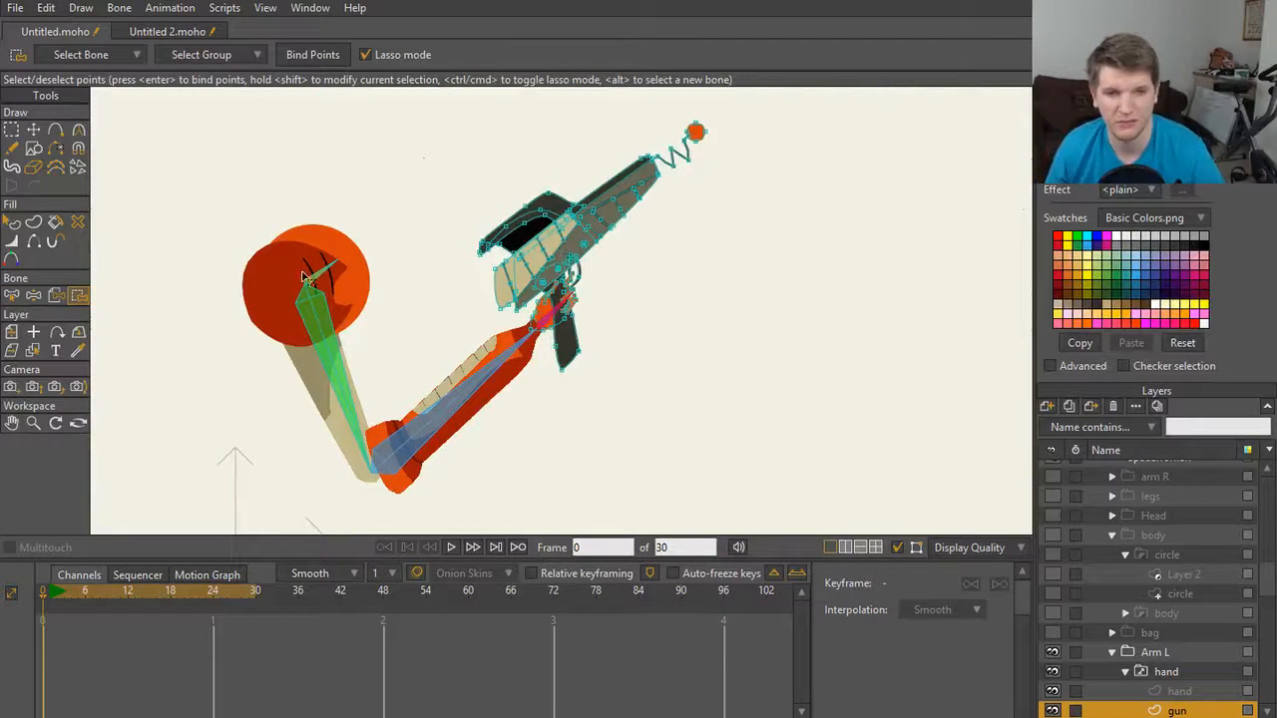
{"action": "scroll", "coordinate": [498, 364], "scroll_direction": "up", "scroll_amount": 3}
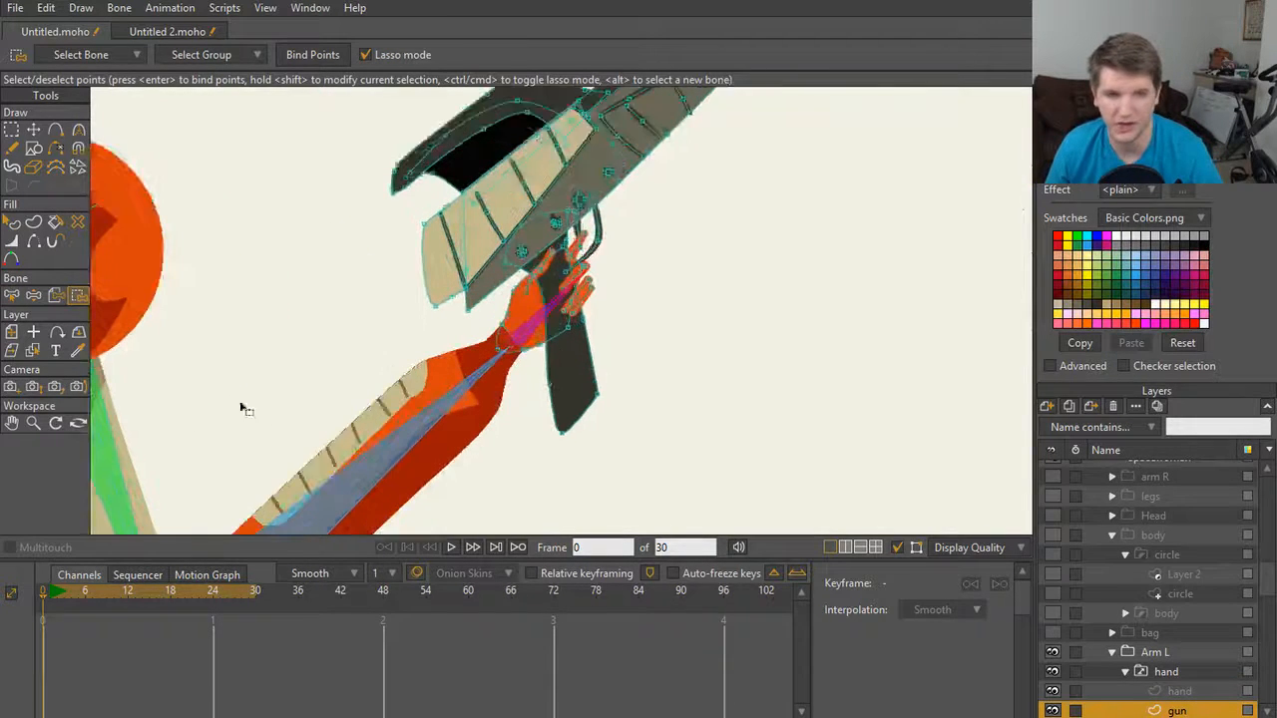
{"action": "scroll", "coordinate": [561, 312], "scroll_direction": "up", "scroll_amount": 3}
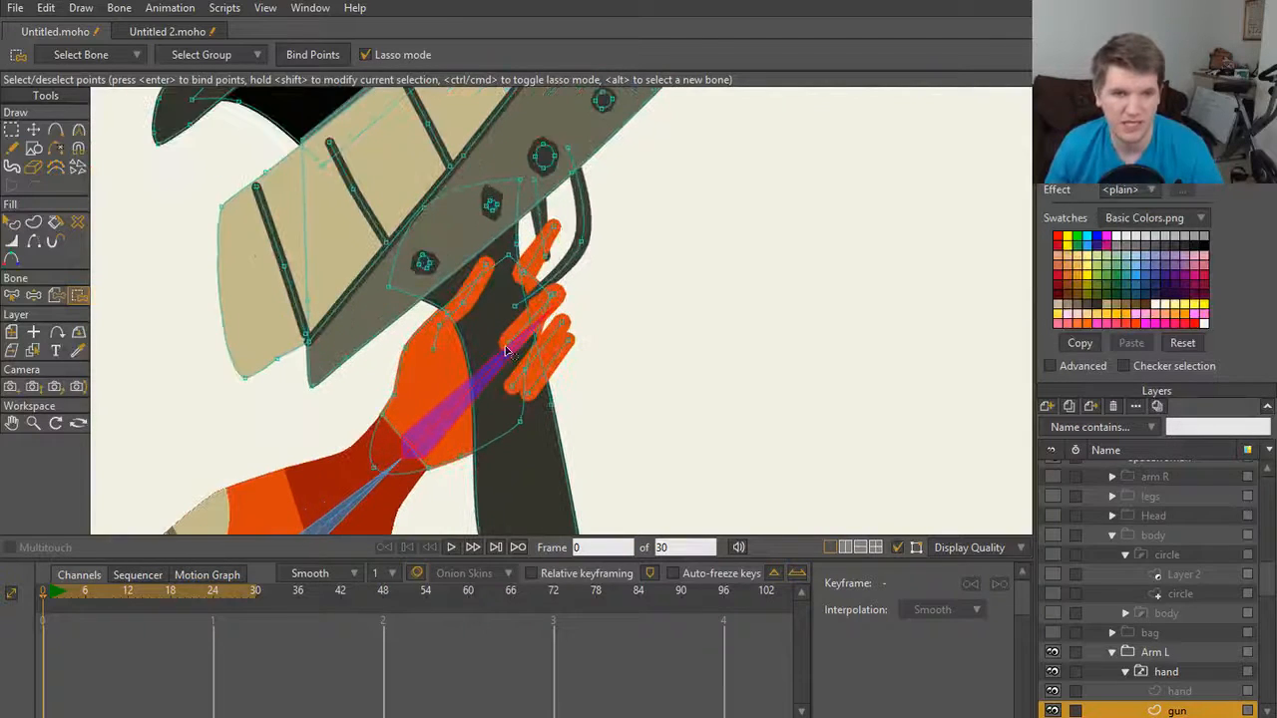
{"action": "scroll", "coordinate": [489, 370], "scroll_direction": "down", "scroll_amount": 1}
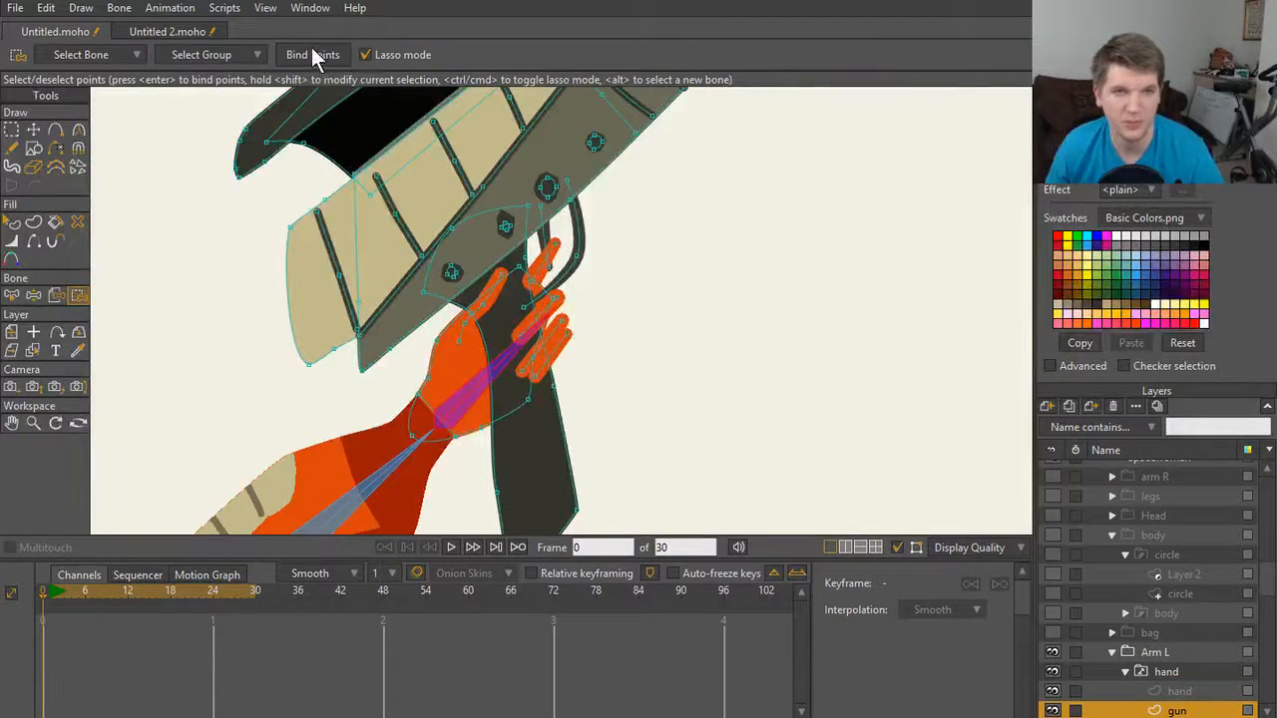
{"action": "key", "text": "ctrl+a"}
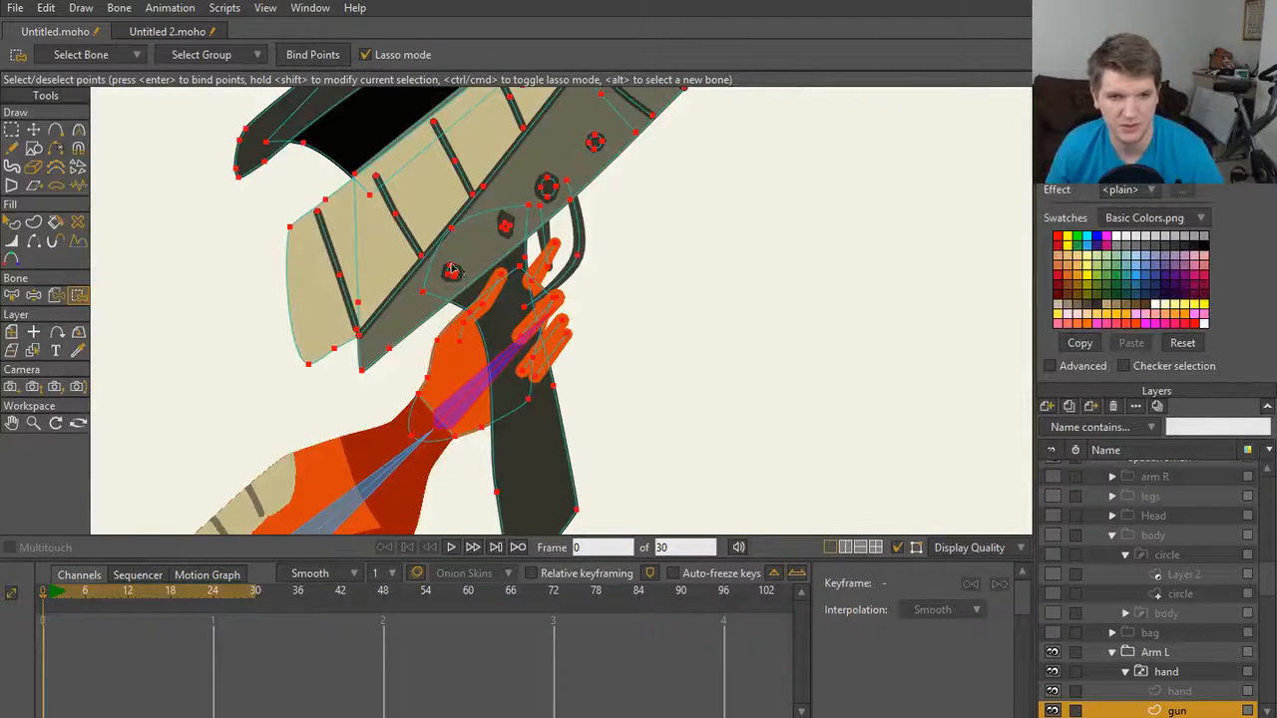
{"action": "left_click", "coordinate": [311, 57]}
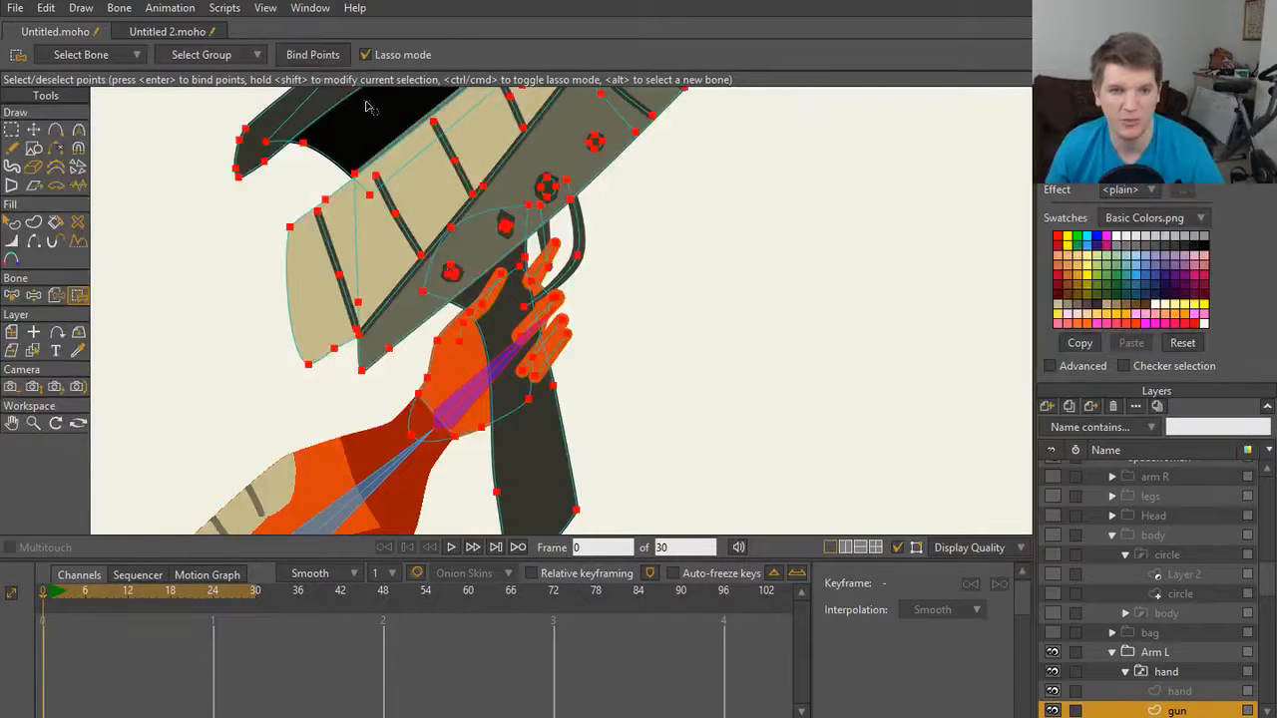
Step: Deselect the bone and points, and check the gun layer's point binding around the hand
{"action": "key", "text": "b"}
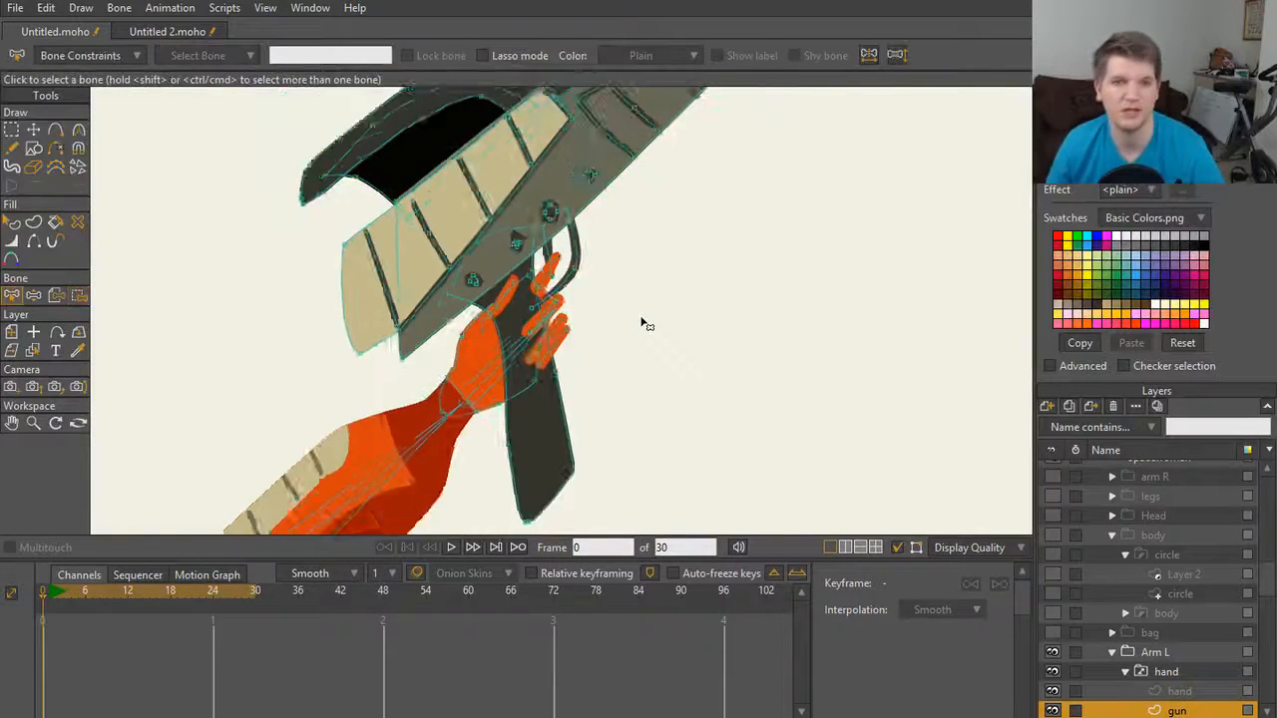
{"action": "left_click", "coordinate": [79, 296]}
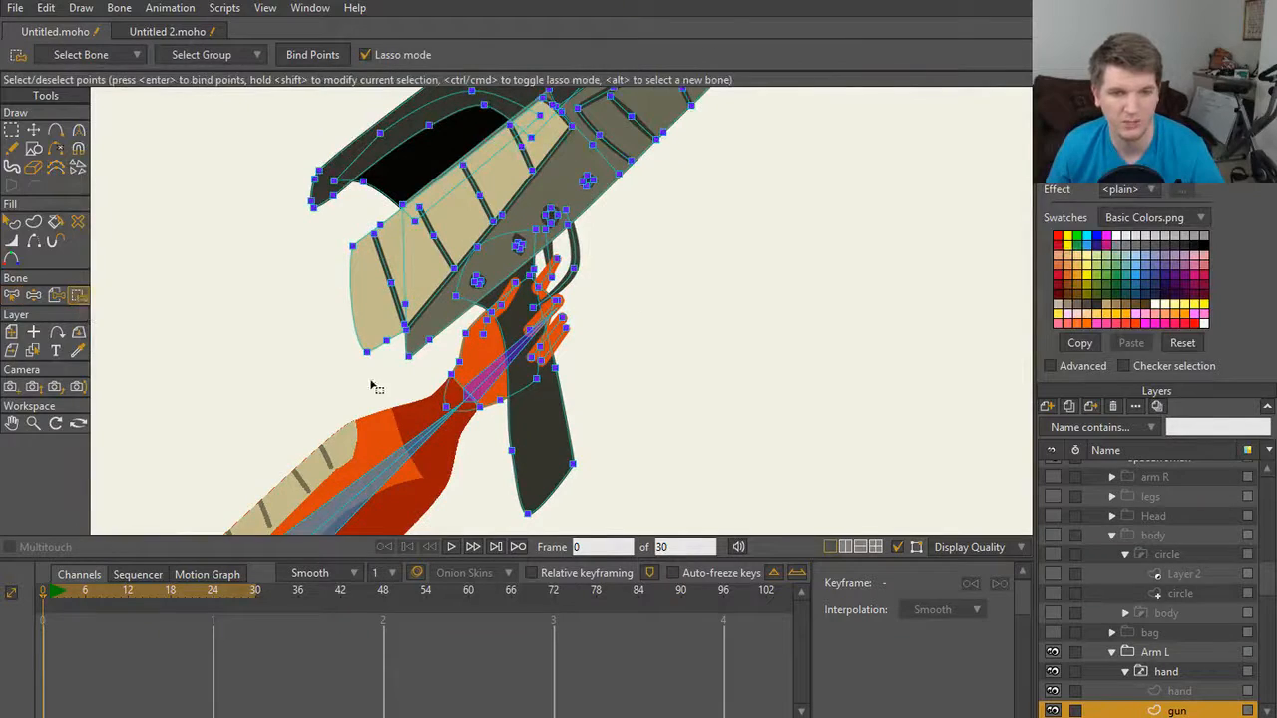
{"action": "scroll", "coordinate": [483, 342], "scroll_direction": "up", "scroll_amount": 7}
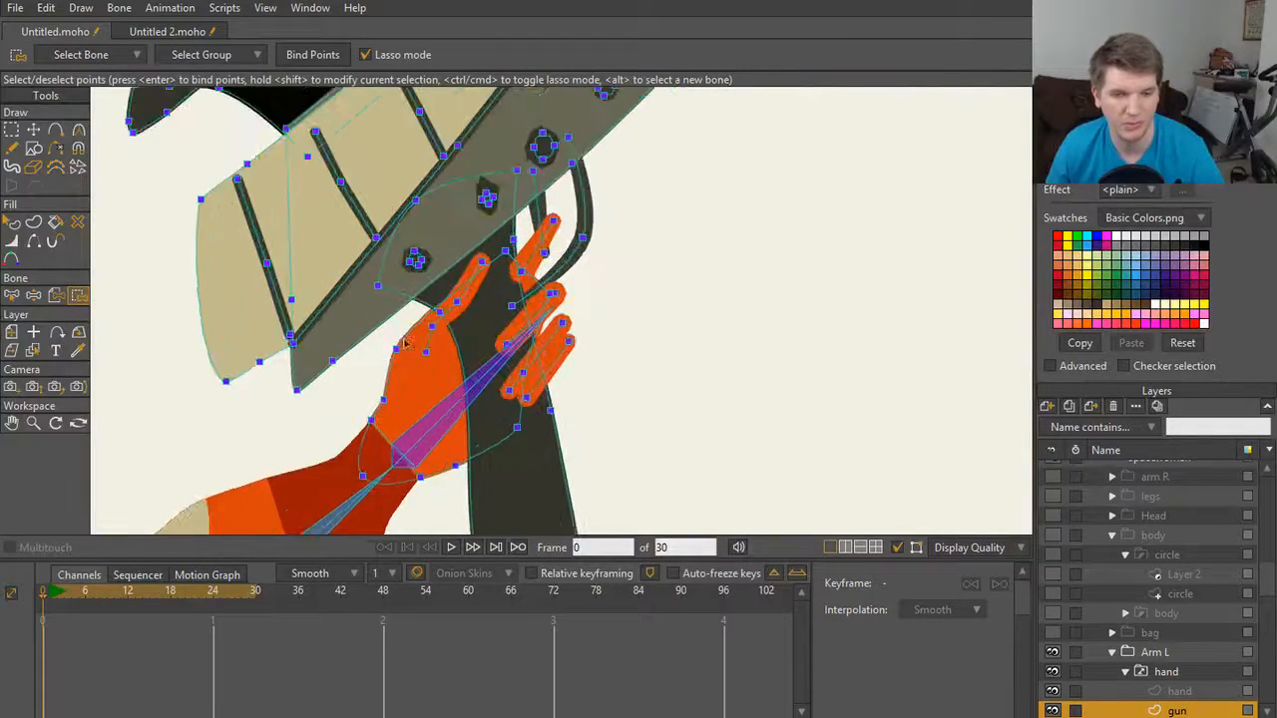
{"action": "scroll", "coordinate": [521, 347], "scroll_direction": "down", "scroll_amount": 5}
{"action": "scroll", "coordinate": [519, 347], "scroll_direction": "down", "scroll_amount": 6}
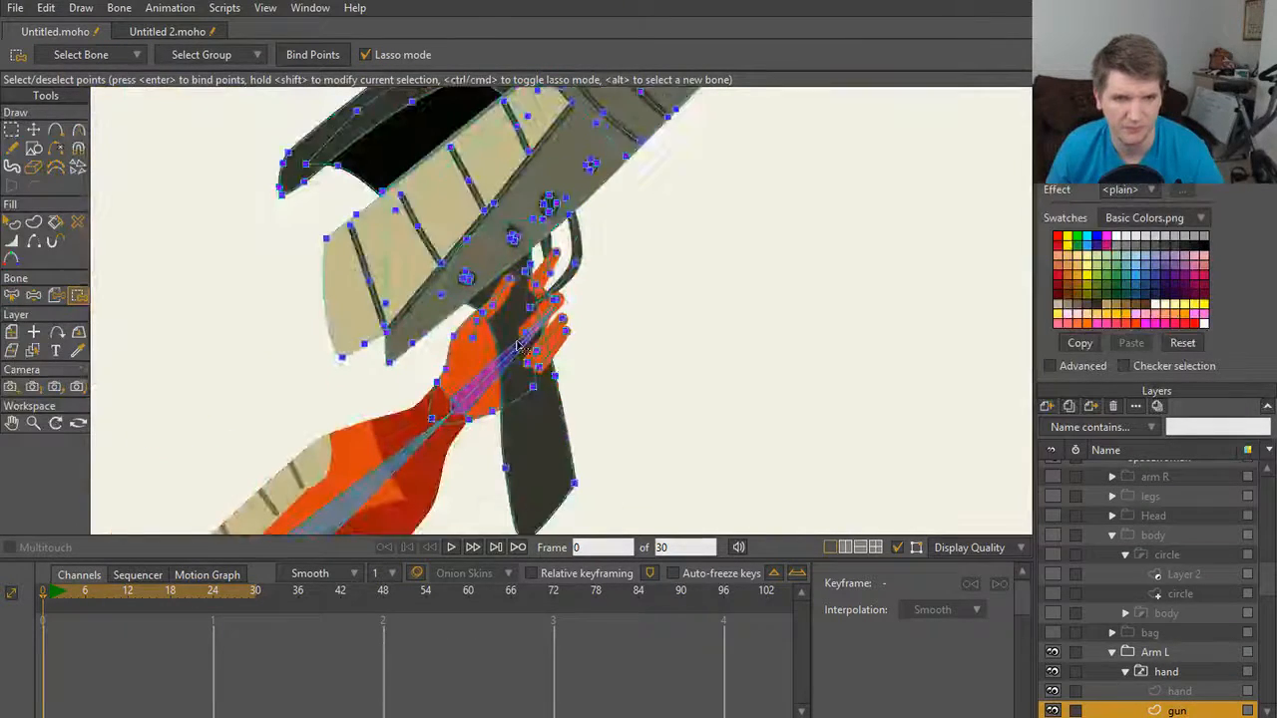
Step: Bind all points of the gun layer to the hand bone again and test the binding by rotating the hand
{"action": "scroll", "coordinate": [519, 348], "scroll_direction": "up", "scroll_amount": 4}
{"action": "key", "text": "ctrl+a"}
{"action": "key", "text": "Return"}
{"action": "key", "text": "z"}
{"action": "left_click_drag", "start_coordinate": [521, 350], "coordinate": [424, 185]}
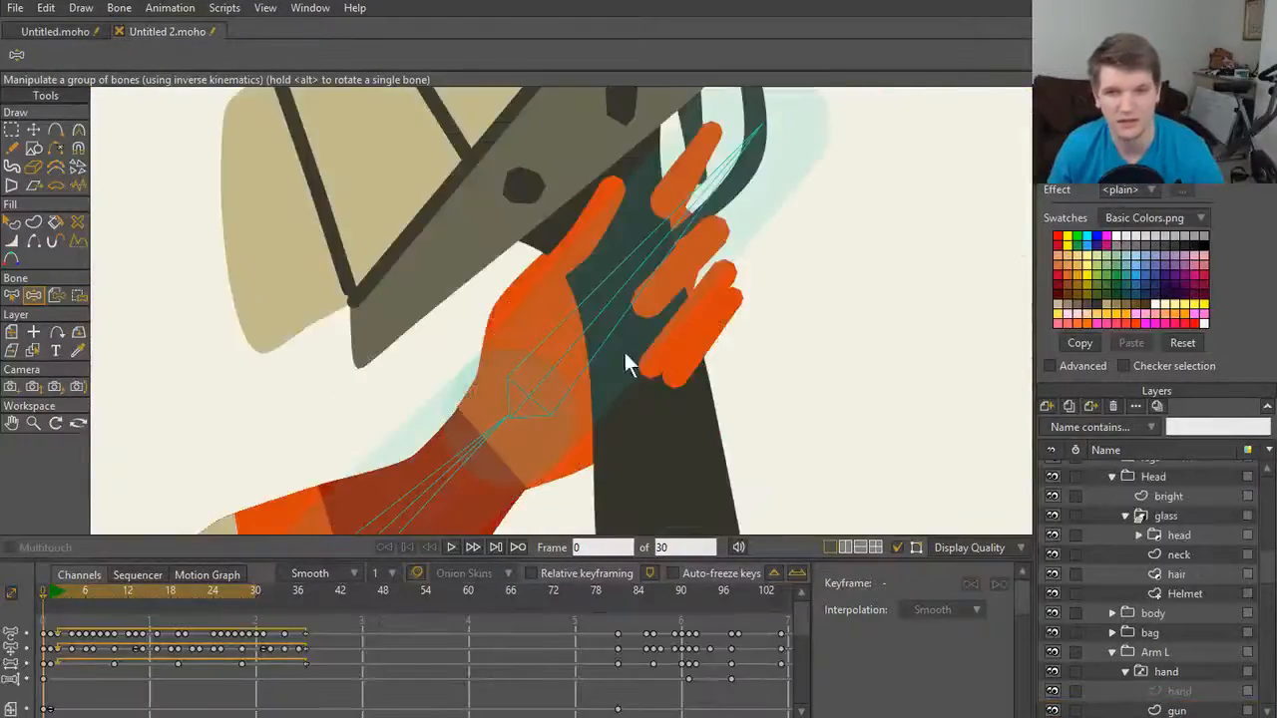
Step: Check the bone strength areas in Untitled 2.moho and rotate the reference rig's hand bone to examine its wrist deformation
{"action": "key", "text": "s"}
{"action": "scroll", "coordinate": [624, 230], "scroll_direction": "down", "scroll_amount": 3}
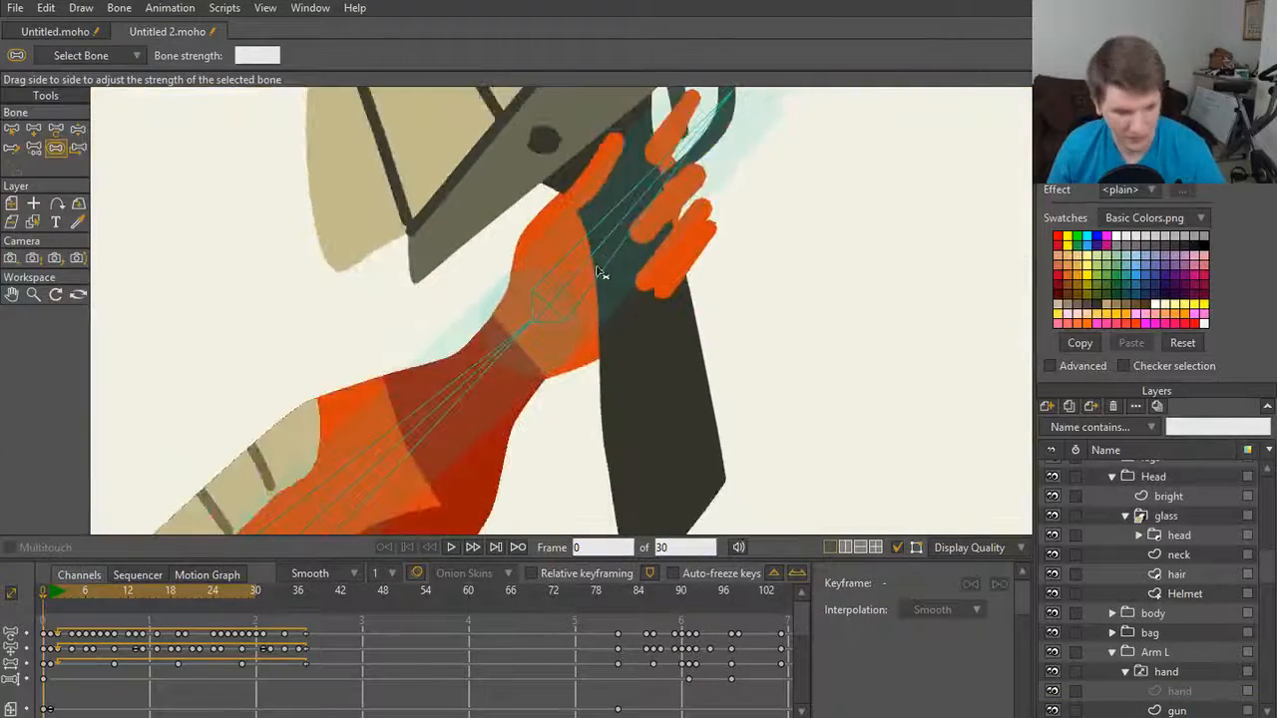
{"action": "key", "text": "z"}
{"action": "left_click_drag", "start_coordinate": [559, 292], "coordinate": [513, 250]}
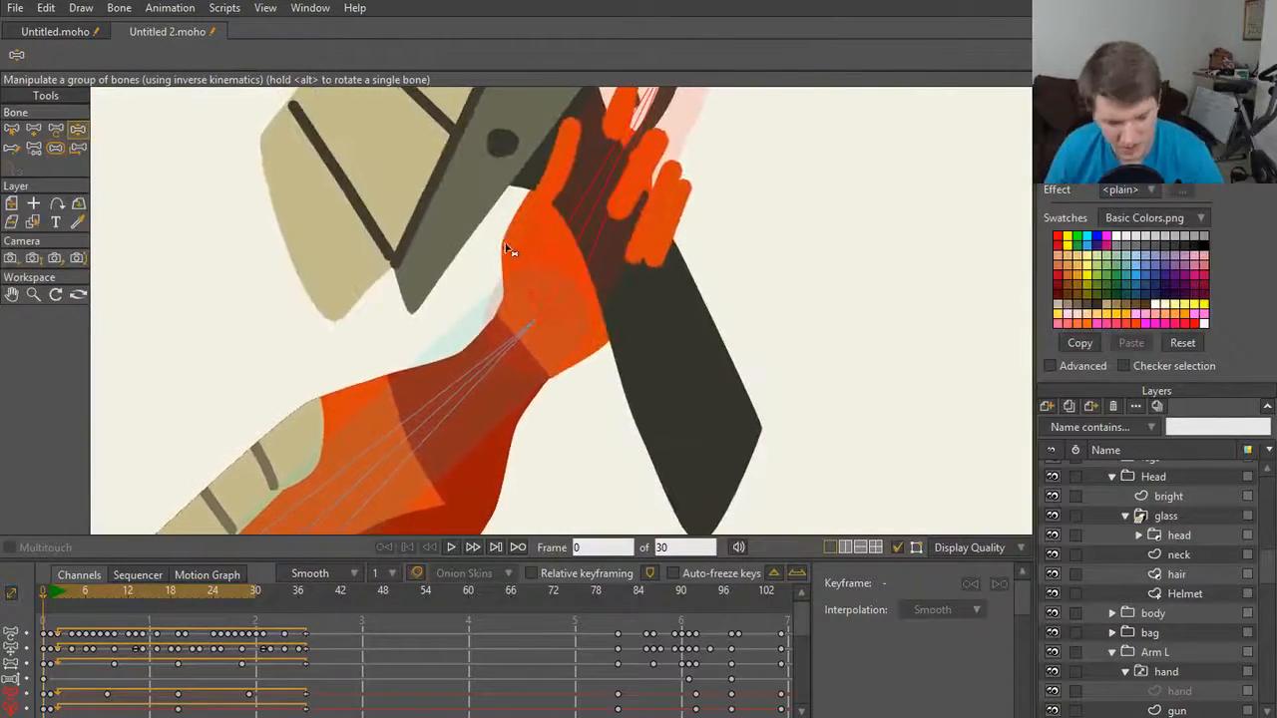
Step: Return to Untitled.moho, test how the wrist deforms when the hand bone rotates, and undo the rotation
{"action": "left_click", "coordinate": [50, 34]}
{"action": "scroll", "coordinate": [612, 385], "scroll_direction": "up", "scroll_amount": 5}
{"action": "left_click_drag", "start_coordinate": [537, 377], "coordinate": [608, 394]}
{"action": "scroll", "coordinate": [608, 399], "scroll_direction": "up", "scroll_amount": 2}
{"action": "key", "text": "b"}
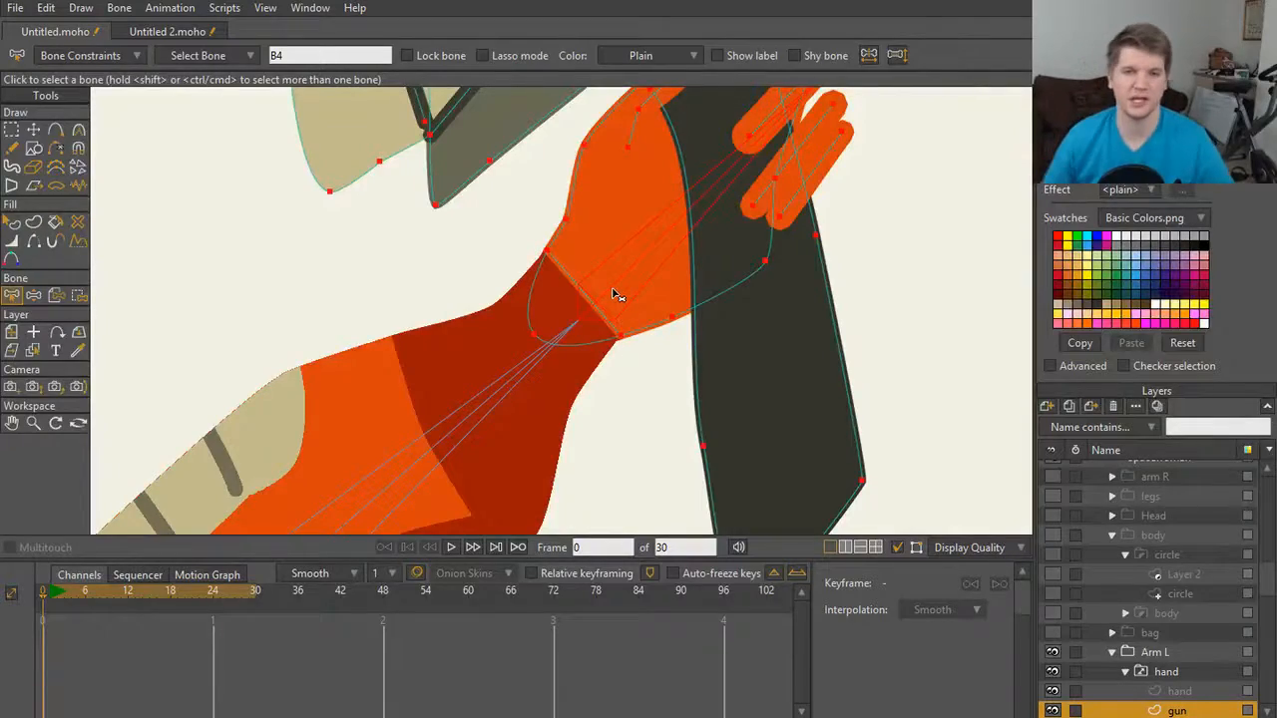
{"action": "key", "text": "z"}
{"action": "left_click_drag", "start_coordinate": [604, 256], "coordinate": [688, 232]}
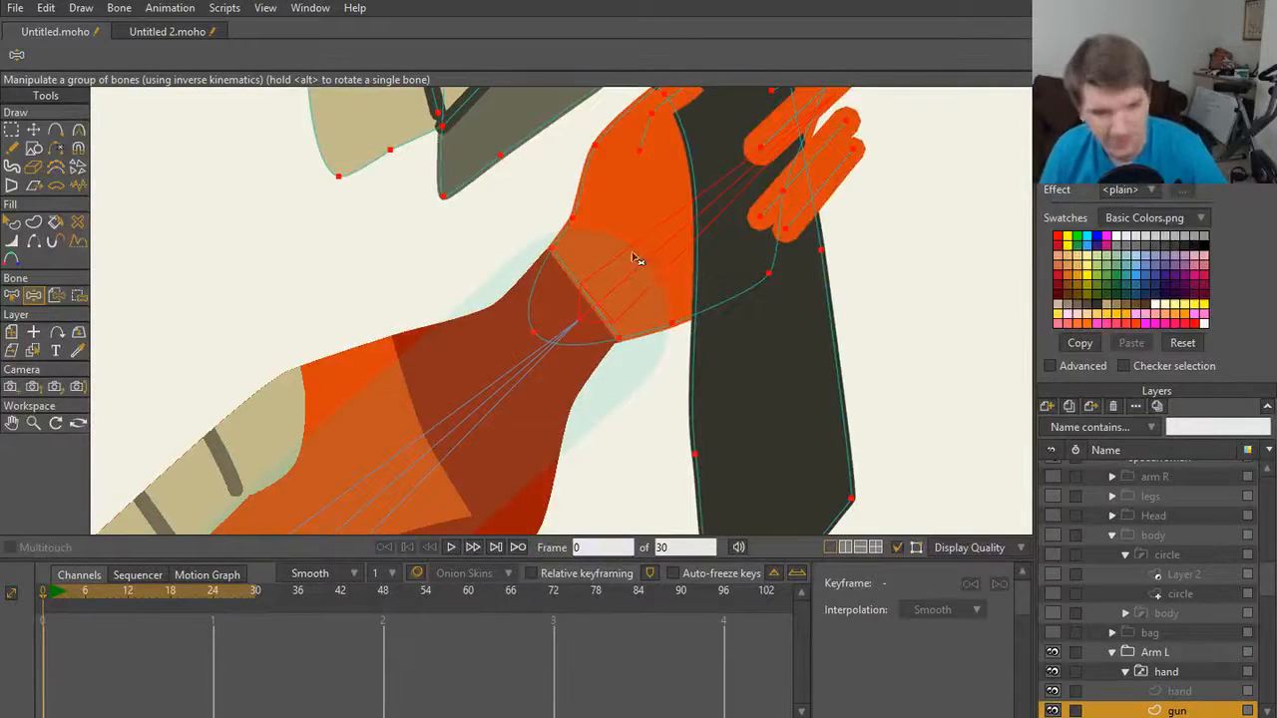
{"action": "key", "text": "ctrl+z"}
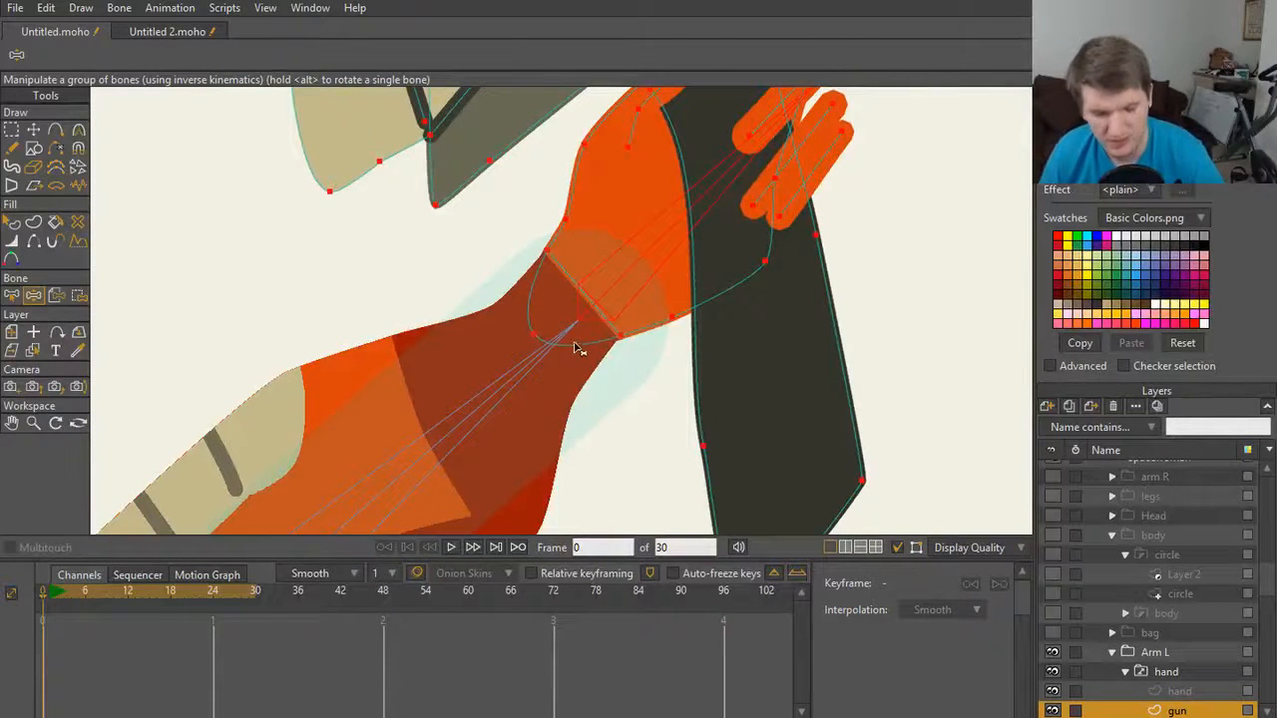
Step: Try binding only the three wrist points of the gun layer to the hand bone
{"action": "key", "text": "g"}
{"action": "mouse_move", "coordinate": [564, 227]}
{"action": "left_mouse_down"}
{"action": "mouse_move", "coordinate": [519, 237]}
{"action": "mouse_move", "coordinate": [644, 388]}
{"action": "mouse_move", "coordinate": [612, 249]}
{"action": "mouse_move", "coordinate": [589, 236]}
{"action": "mouse_move", "coordinate": [470, 239]}
{"action": "mouse_move", "coordinate": [603, 371]}
{"action": "mouse_move", "coordinate": [609, 323]}
{"action": "left_mouse_up"}
{"action": "mouse_move", "coordinate": [512, 243]}
{"action": "left_mouse_down"}
{"action": "mouse_move", "coordinate": [638, 366]}
{"action": "mouse_move", "coordinate": [661, 301]}
{"action": "mouse_move", "coordinate": [543, 248]}
{"action": "left_mouse_up"}
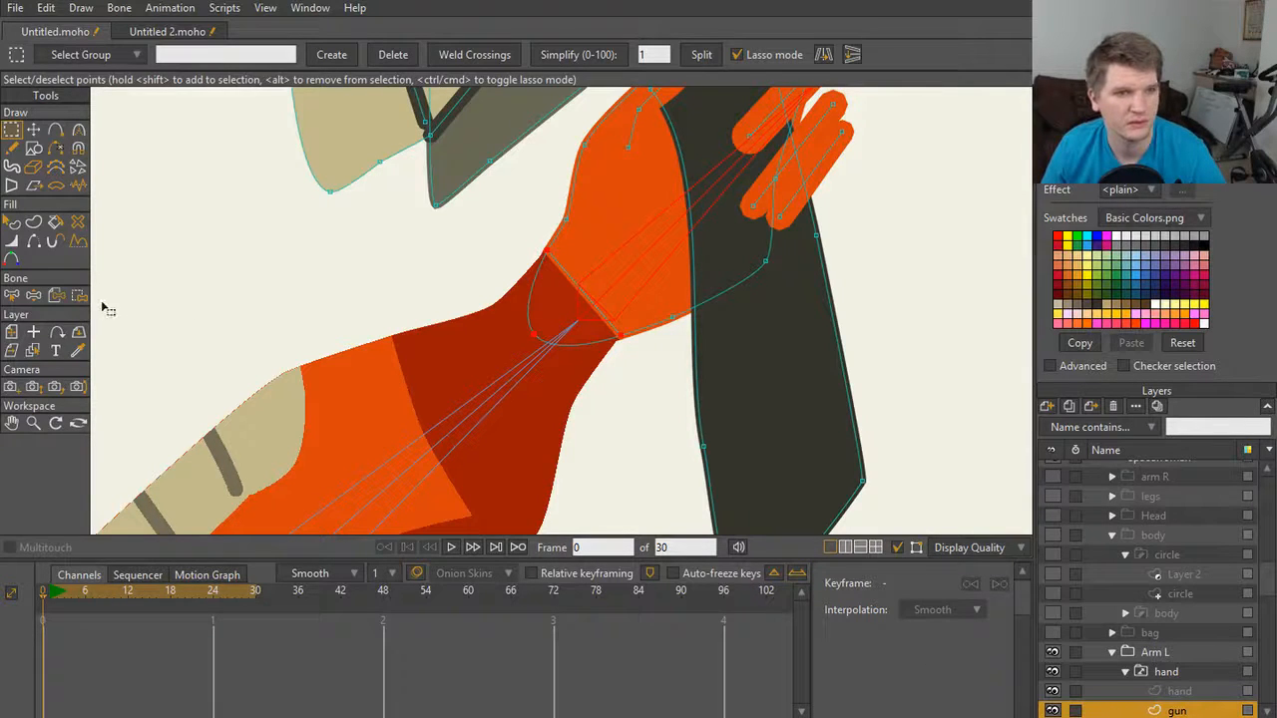
{"action": "left_click", "coordinate": [79, 295]}
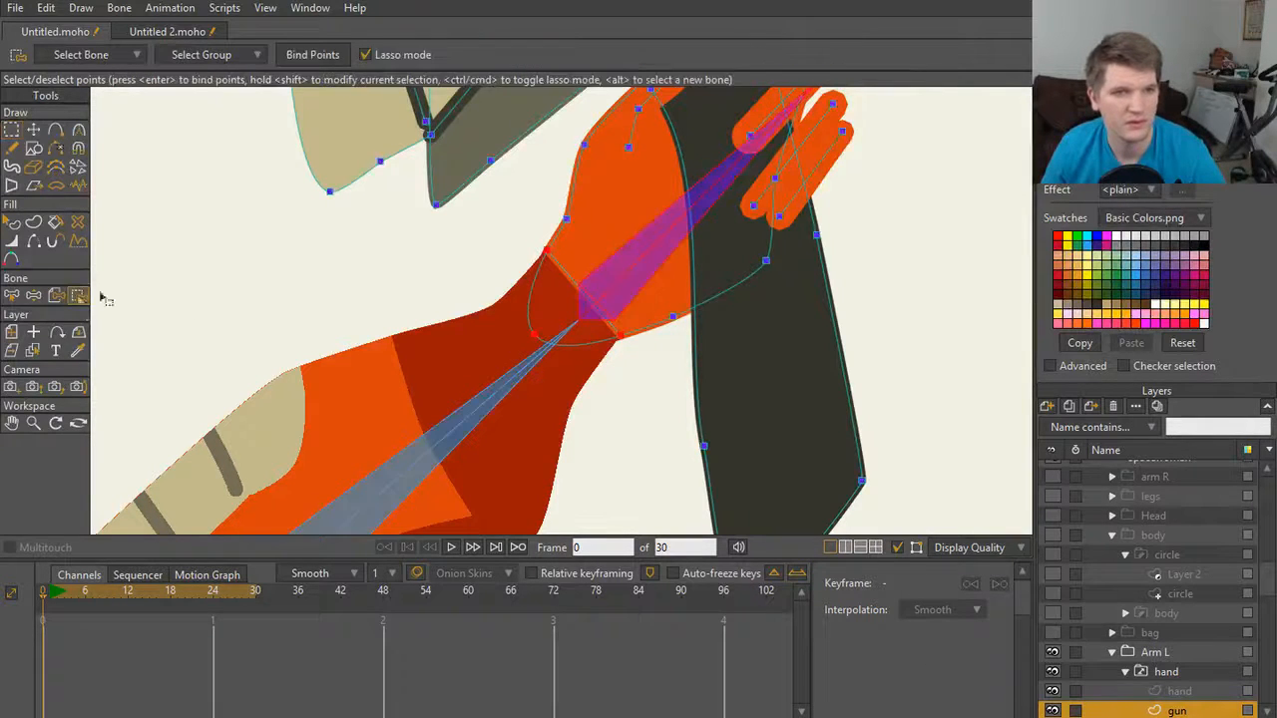
{"action": "left_click", "coordinate": [349, 175]}
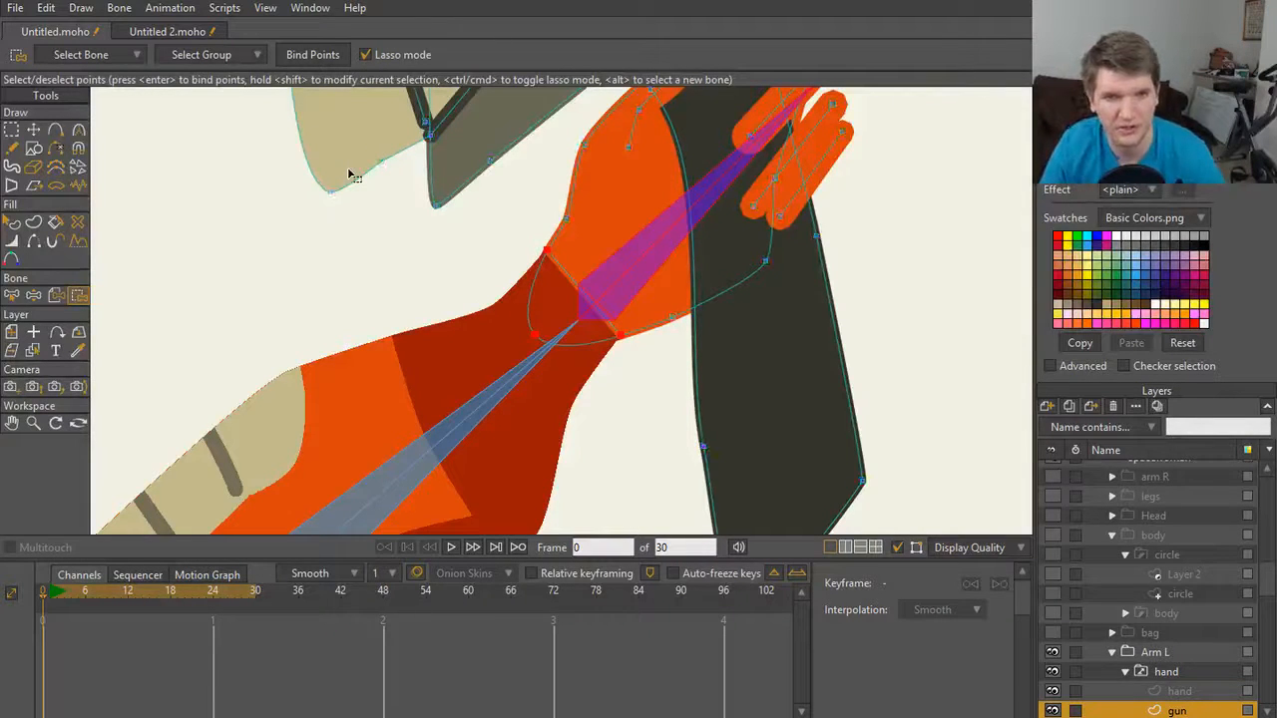
Step: Rotate the hand bone to test the wrist-only binding and examine the gun layer around the hand
{"action": "key", "text": "z"}
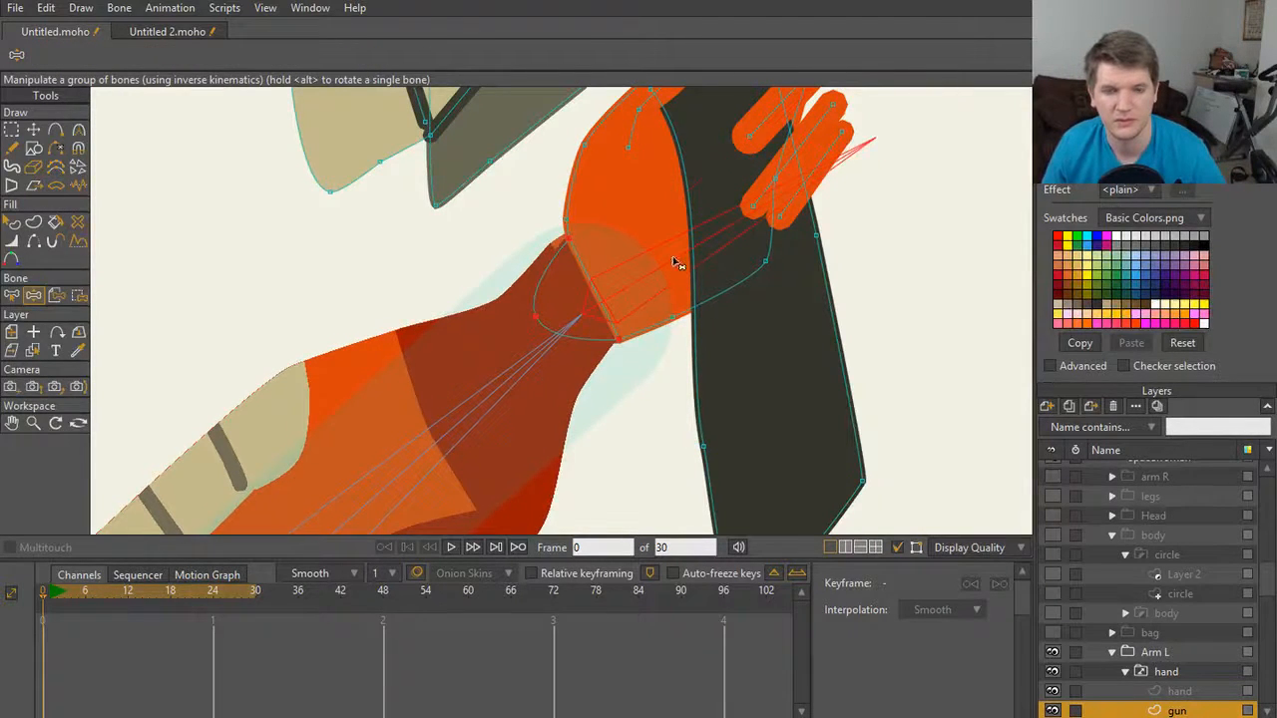
{"action": "left_click_drag", "start_coordinate": [674, 262], "coordinate": [638, 262]}
{"action": "key", "text": "b"}
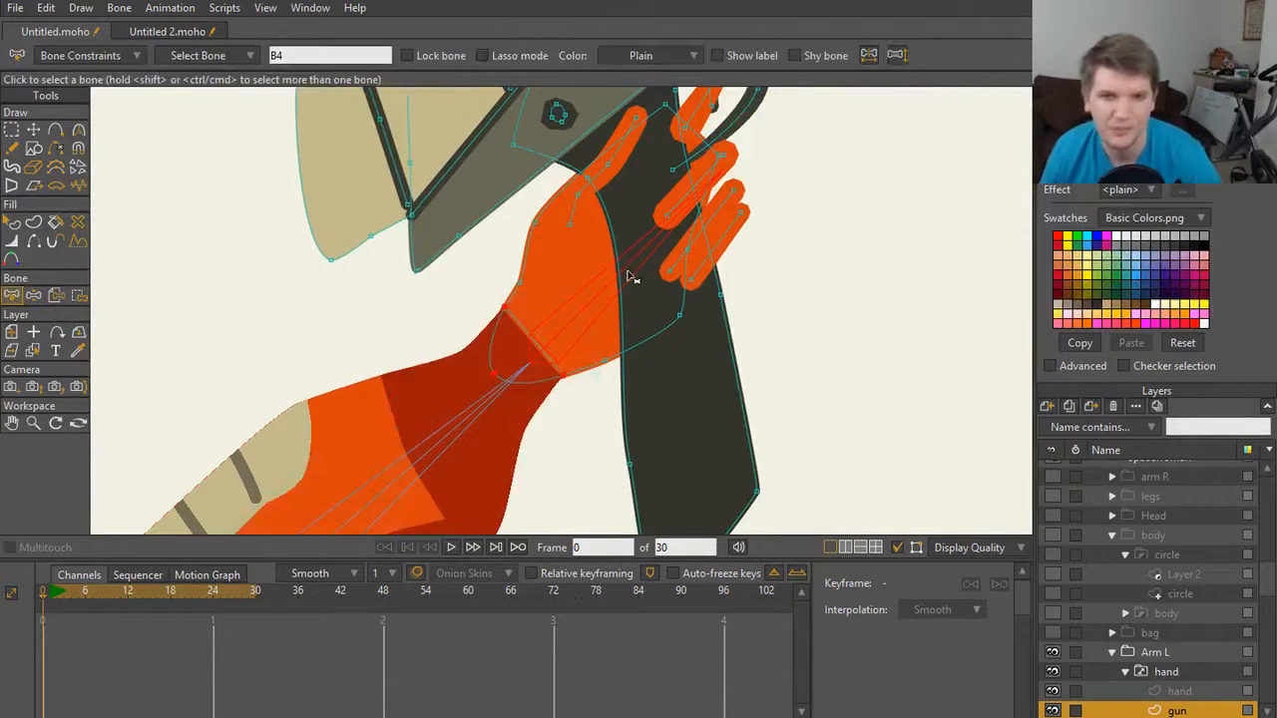
{"action": "left_click", "coordinate": [648, 275]}
{"action": "scroll", "coordinate": [652, 275], "scroll_direction": "down", "scroll_amount": 2}
{"action": "left_click", "coordinate": [600, 291]}
{"action": "scroll", "coordinate": [548, 246], "scroll_direction": "down", "scroll_amount": 1}
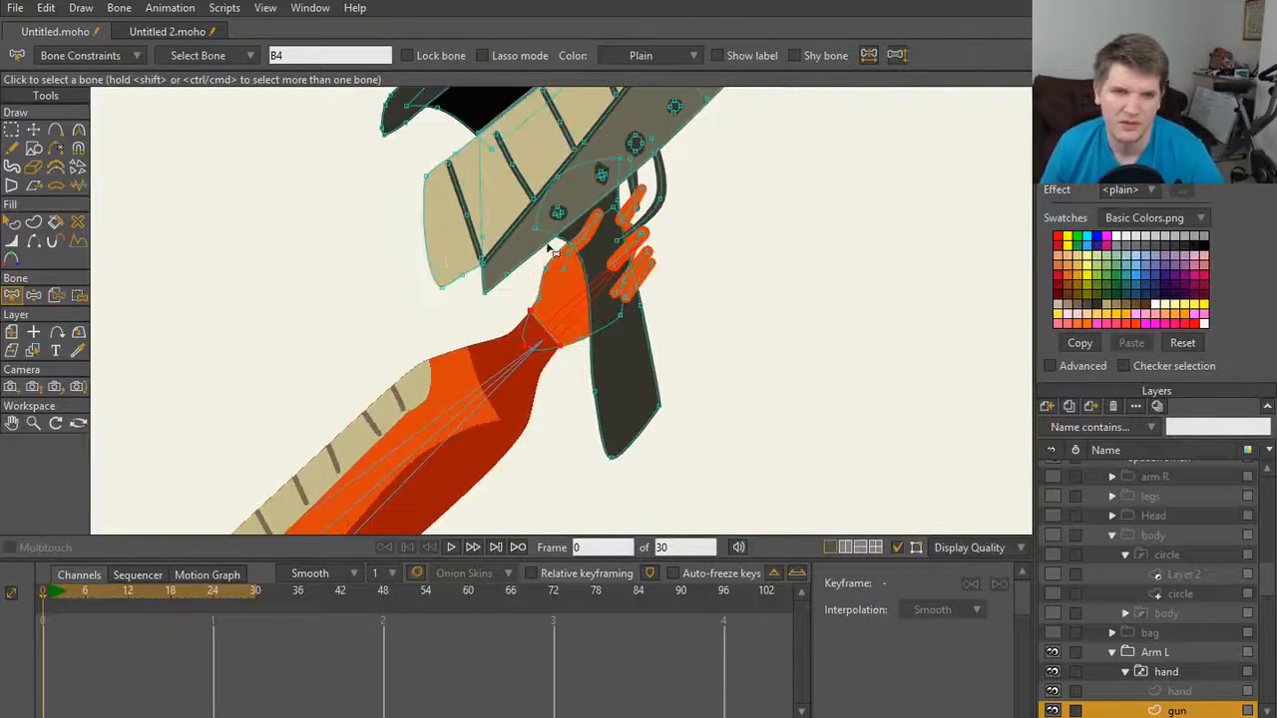
Step: Bind all of the gun layer's points except the three at the wrist to the hand bone
{"action": "left_click_drag", "start_coordinate": [547, 246], "coordinate": [457, 340]}
{"action": "scroll", "coordinate": [456, 340], "scroll_direction": "down", "scroll_amount": 2}
{"action": "left_click_drag", "start_coordinate": [486, 270], "coordinate": [464, 332]}
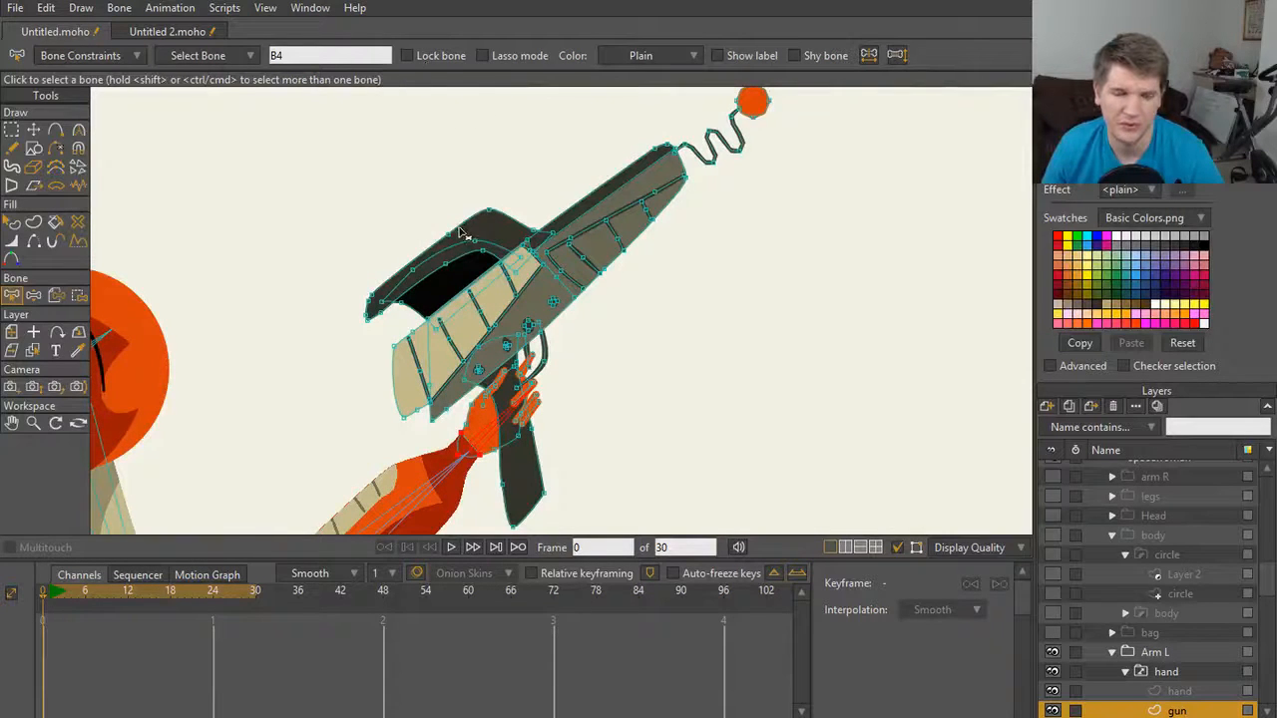
{"action": "key", "text": "ctrl+a"}
{"action": "scroll", "coordinate": [516, 459], "scroll_direction": "up", "scroll_amount": 3}
{"action": "mouse_move", "coordinate": [516, 459]}
{"action": "left_mouse_down"}
{"action": "mouse_move", "coordinate": [799, 268]}
{"action": "mouse_move", "coordinate": [548, 431]}
{"action": "left_mouse_up"}
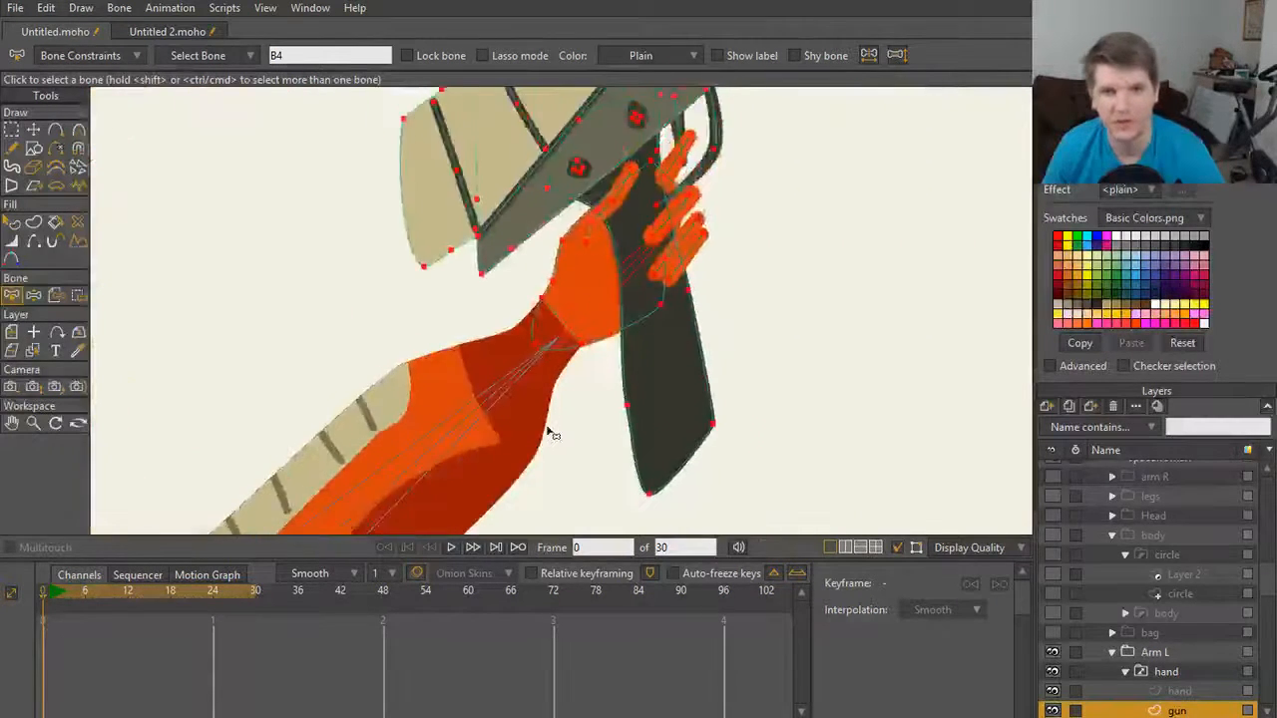
{"action": "scroll", "coordinate": [548, 431], "scroll_direction": "up", "scroll_amount": 2}
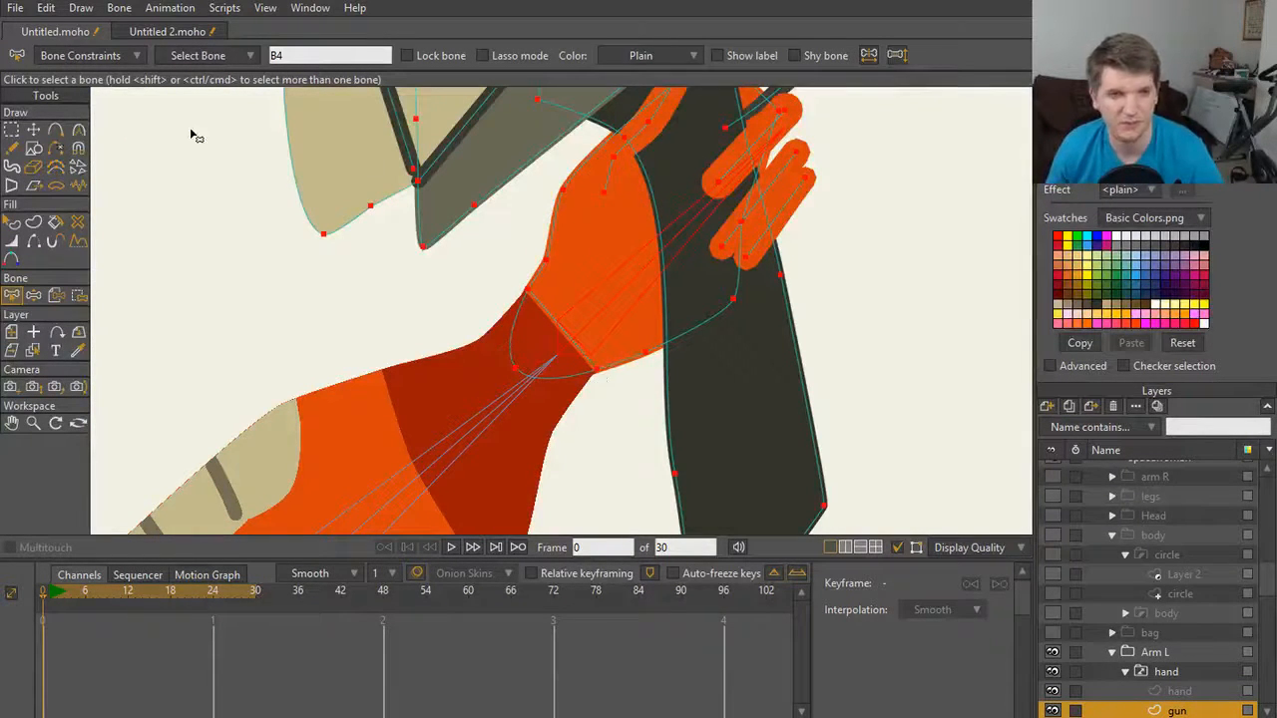
{"action": "left_click", "coordinate": [11, 131]}
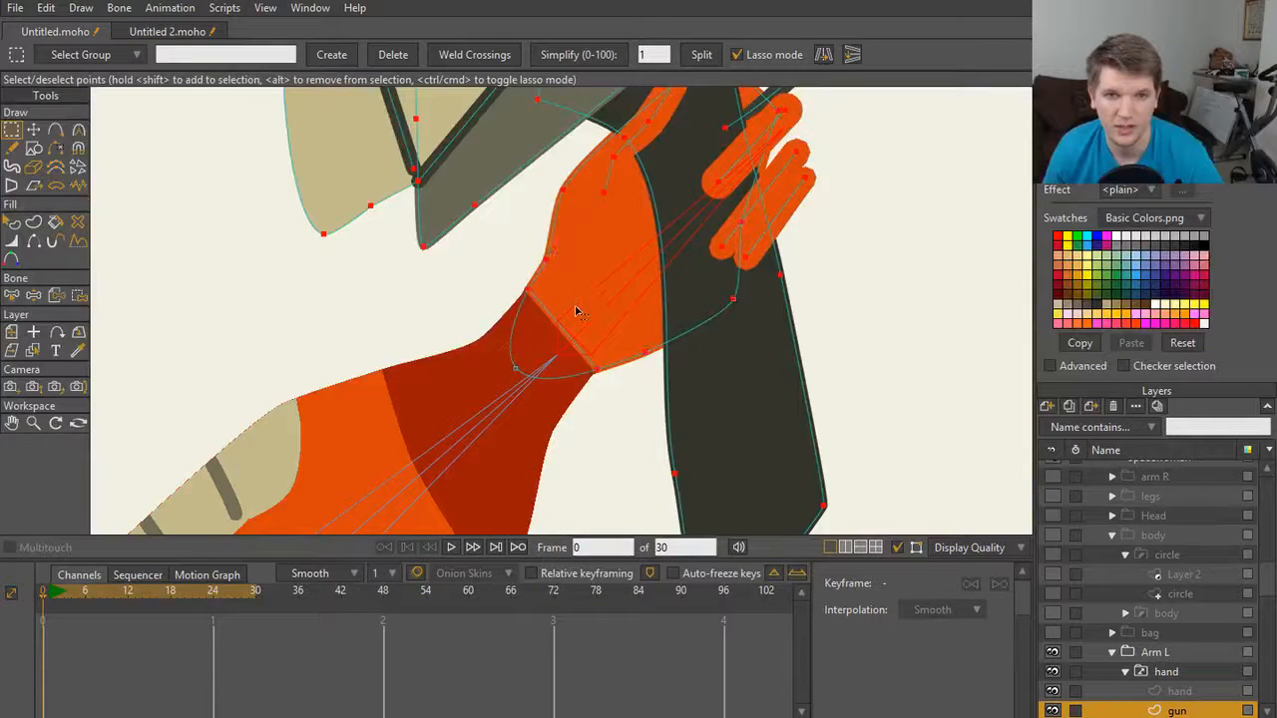
{"action": "scroll", "coordinate": [586, 349], "scroll_direction": "down", "scroll_amount": 1}
{"action": "scroll", "coordinate": [594, 352], "scroll_direction": "up", "scroll_amount": 1}
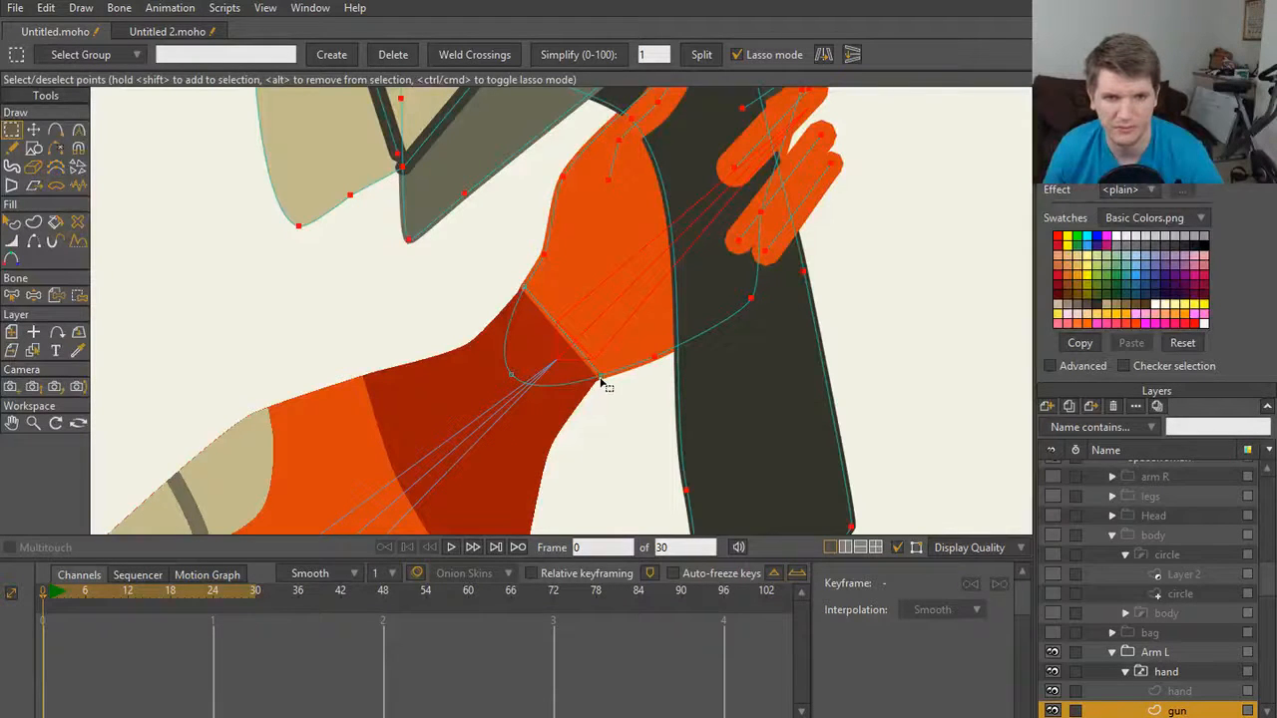
{"action": "scroll", "coordinate": [591, 370], "scroll_direction": "down", "scroll_amount": 2}
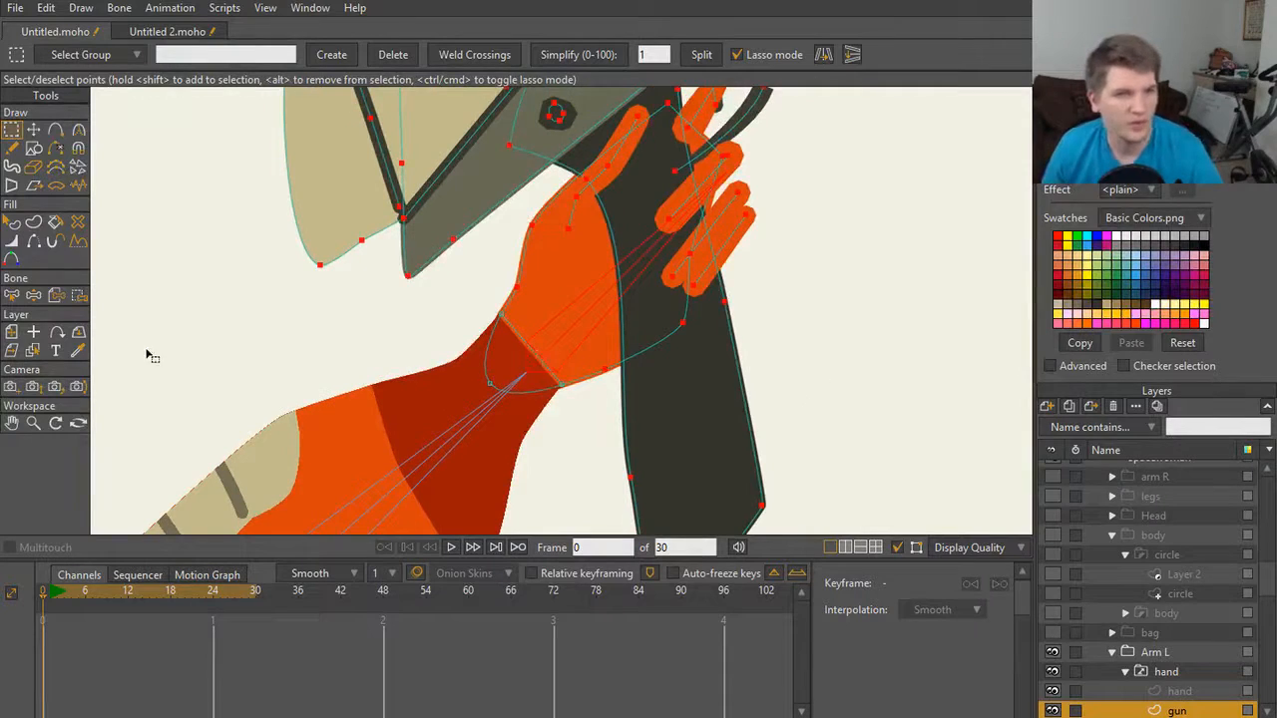
{"action": "left_click", "coordinate": [78, 296]}
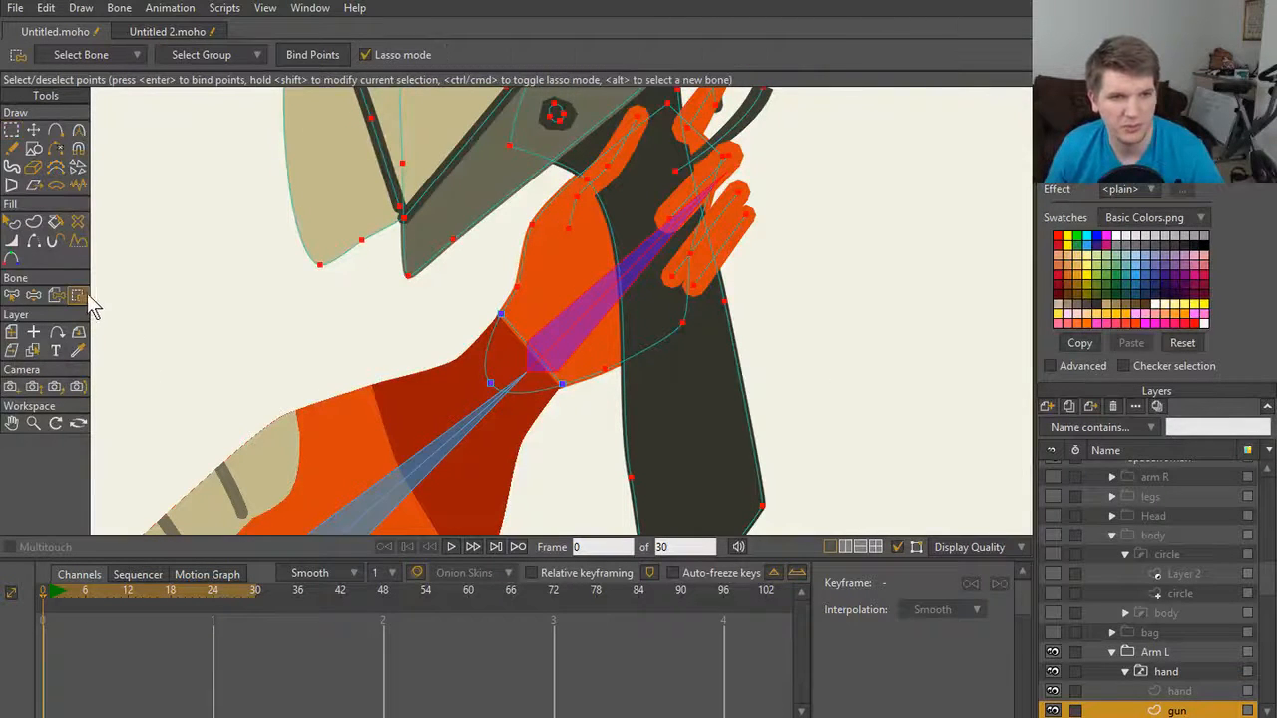
{"action": "left_click", "coordinate": [319, 51]}
Step: Test the hand bone's rotation with the new binding and examine the joint between wrist and forearm
{"action": "key", "text": "s"}
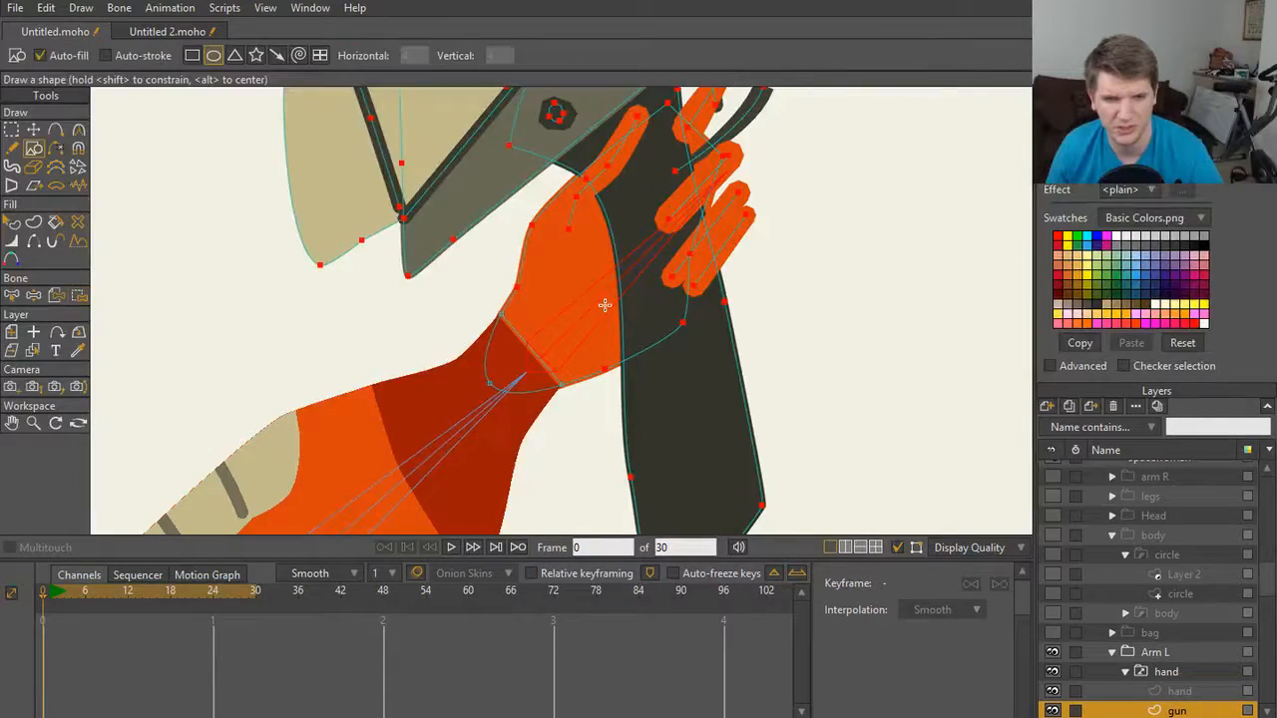
{"action": "key", "text": "z"}
{"action": "mouse_move", "coordinate": [601, 308]}
{"action": "left_mouse_down"}
{"action": "mouse_move", "coordinate": [677, 462]}
{"action": "mouse_move", "coordinate": [512, 334]}
{"action": "mouse_move", "coordinate": [633, 251]}
{"action": "mouse_move", "coordinate": [612, 170]}
{"action": "mouse_move", "coordinate": [542, 249]}
{"action": "mouse_move", "coordinate": [558, 350]}
{"action": "mouse_move", "coordinate": [678, 270]}
{"action": "mouse_move", "coordinate": [439, 140]}
{"action": "mouse_move", "coordinate": [507, 435]}
{"action": "left_mouse_up"}
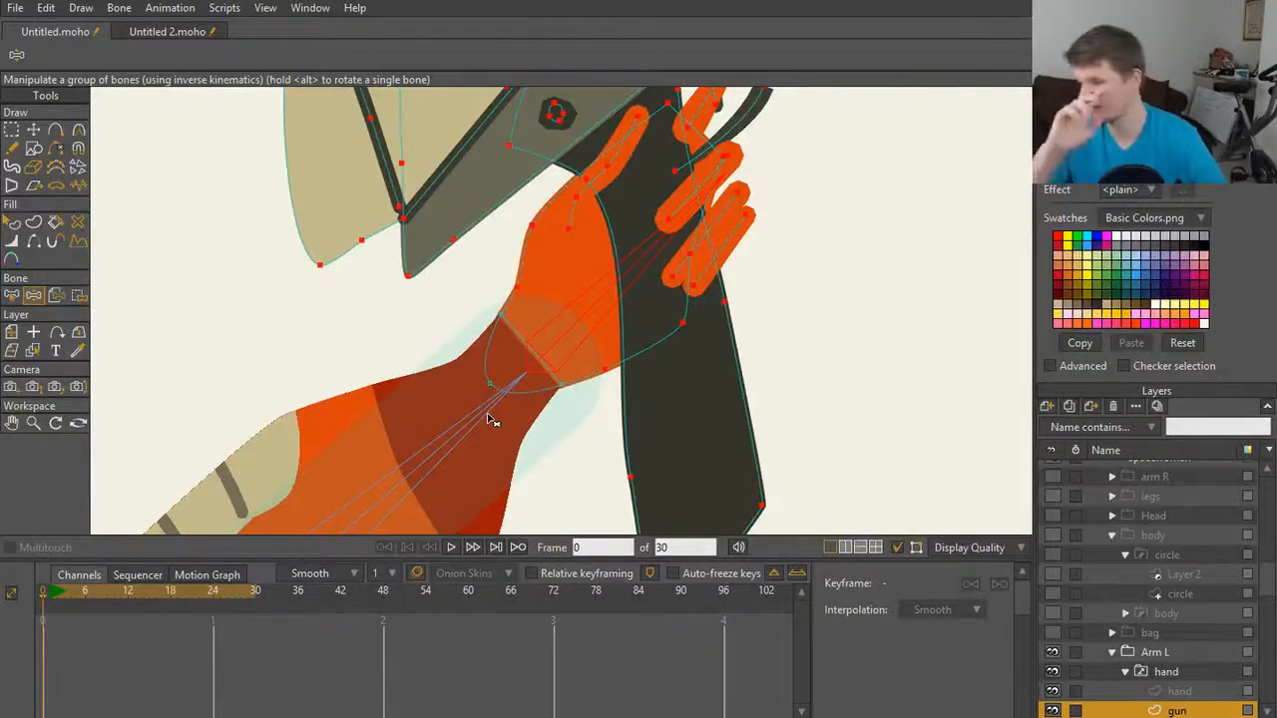
{"action": "scroll", "coordinate": [516, 415], "scroll_direction": "down", "scroll_amount": 3}
{"action": "left_click_drag", "start_coordinate": [540, 368], "coordinate": [570, 328]}
{"action": "scroll", "coordinate": [570, 328], "scroll_direction": "up", "scroll_amount": 4}
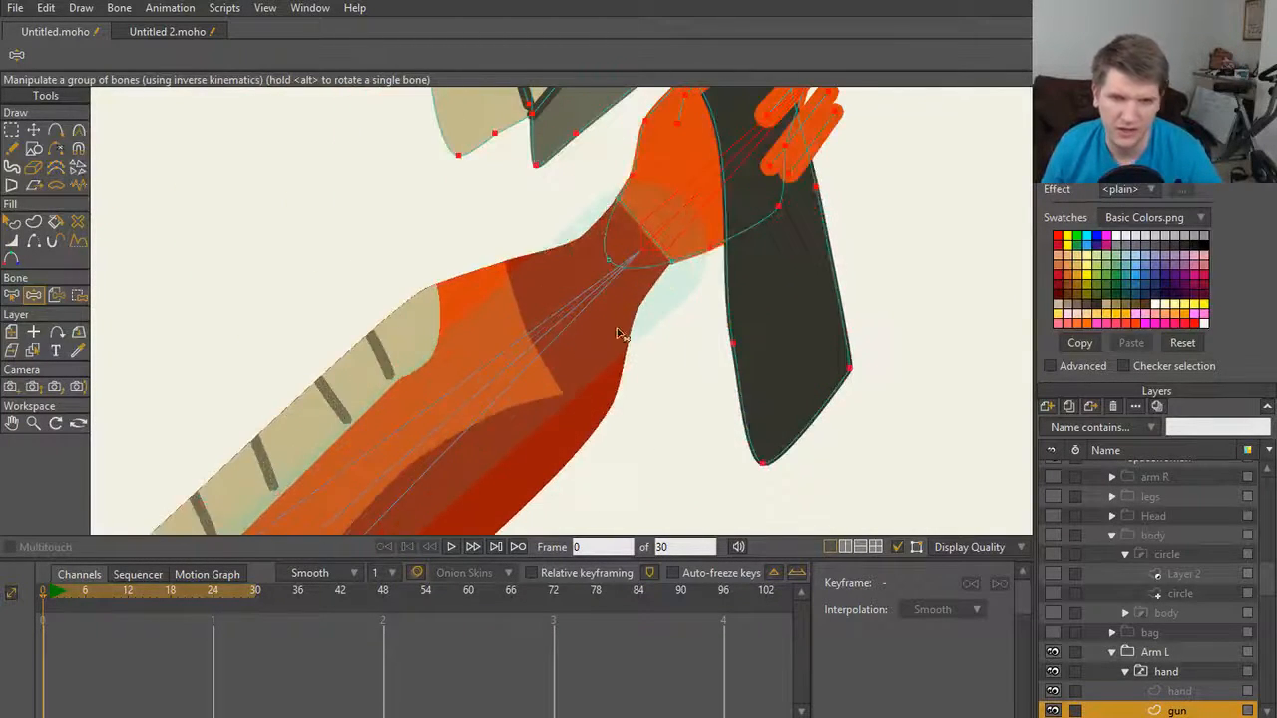
{"action": "left_click_drag", "start_coordinate": [619, 448], "coordinate": [565, 390]}
{"action": "key", "text": "z"}
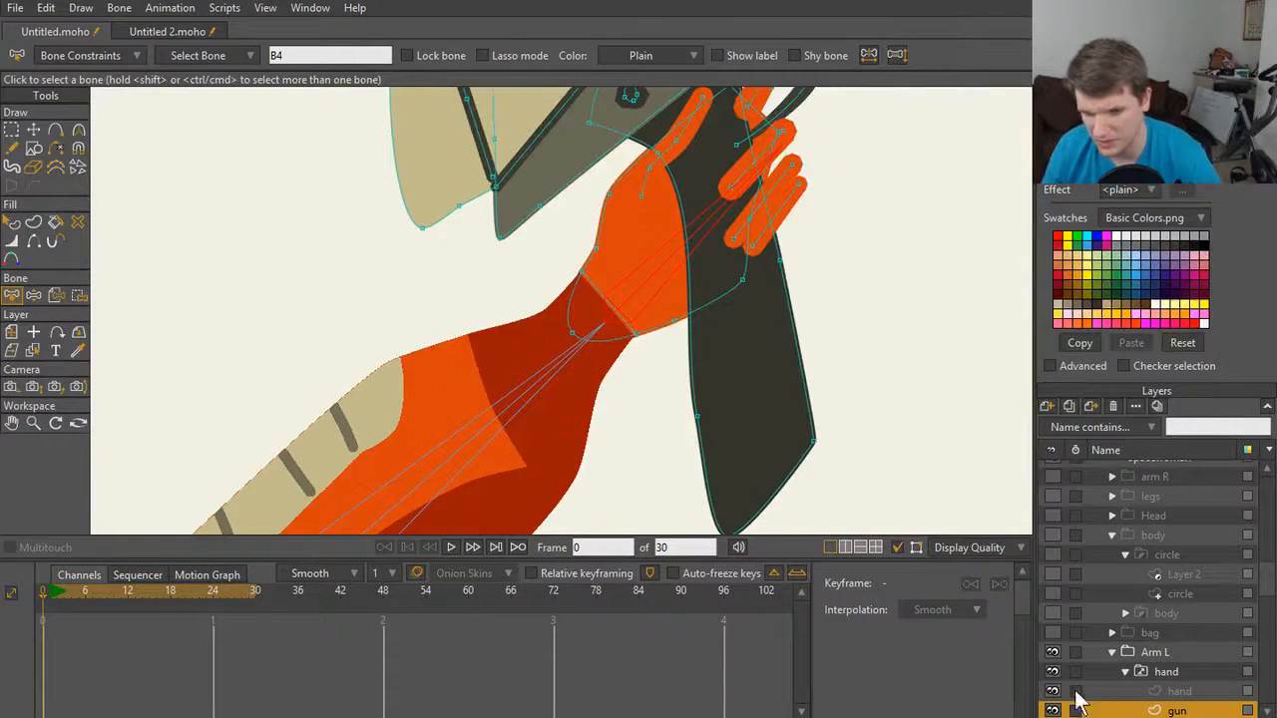
Step: Toggle the visibility of the gun, inner hand and ball layers to identify which artwork each contains
{"action": "scroll", "coordinate": [1077, 699], "scroll_direction": "down", "scroll_amount": 1}
{"action": "left_click", "coordinate": [1053, 651]}
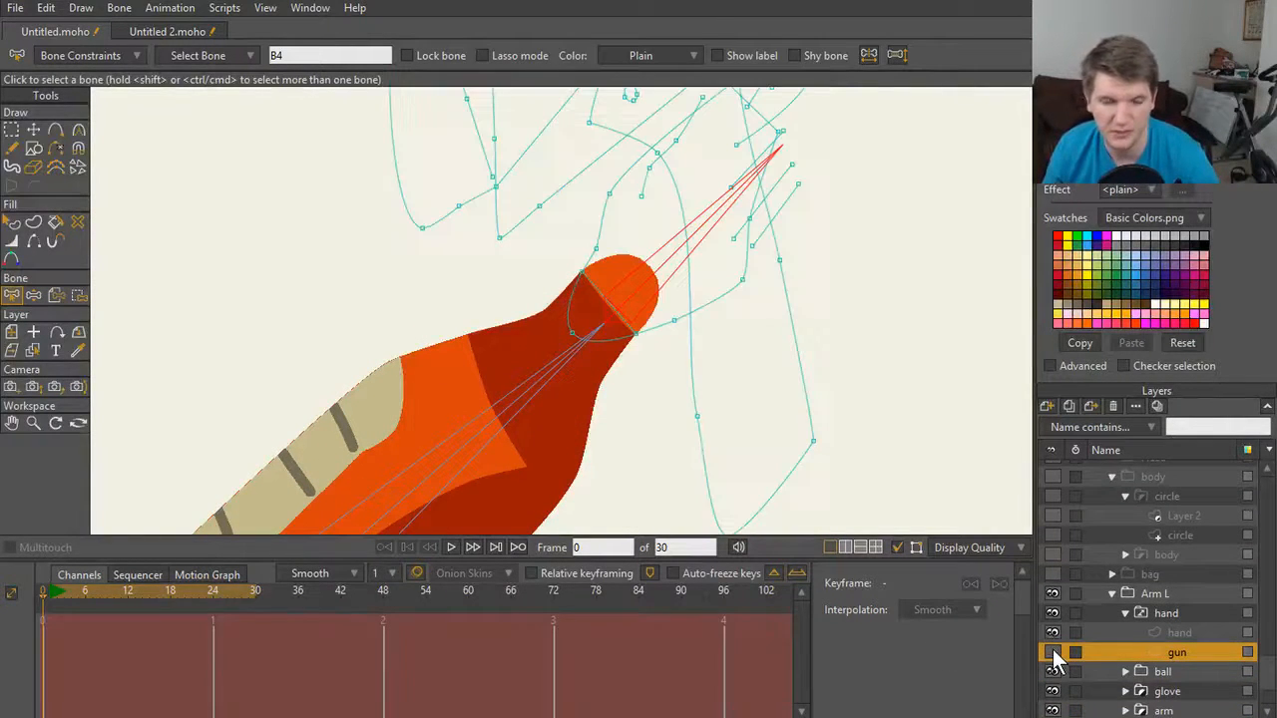
{"action": "left_click", "coordinate": [1052, 650]}
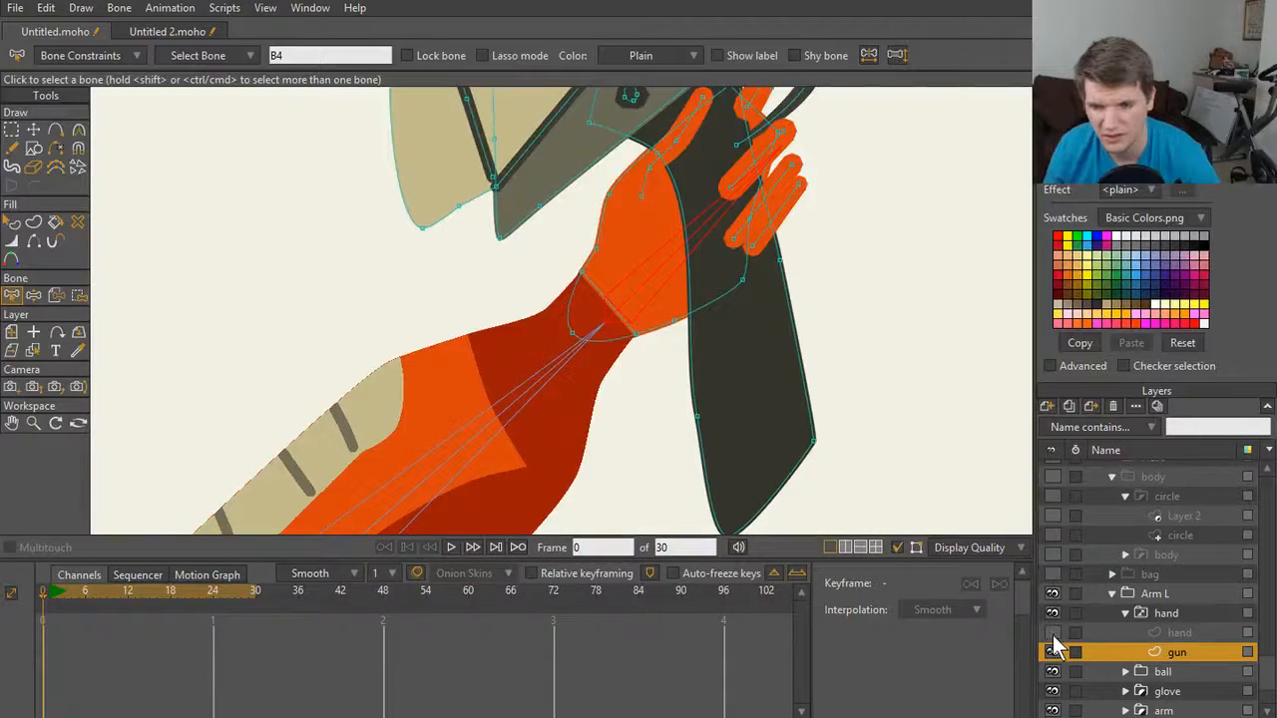
{"action": "left_click", "coordinate": [1052, 635]}
{"action": "left_click", "coordinate": [1052, 674]}
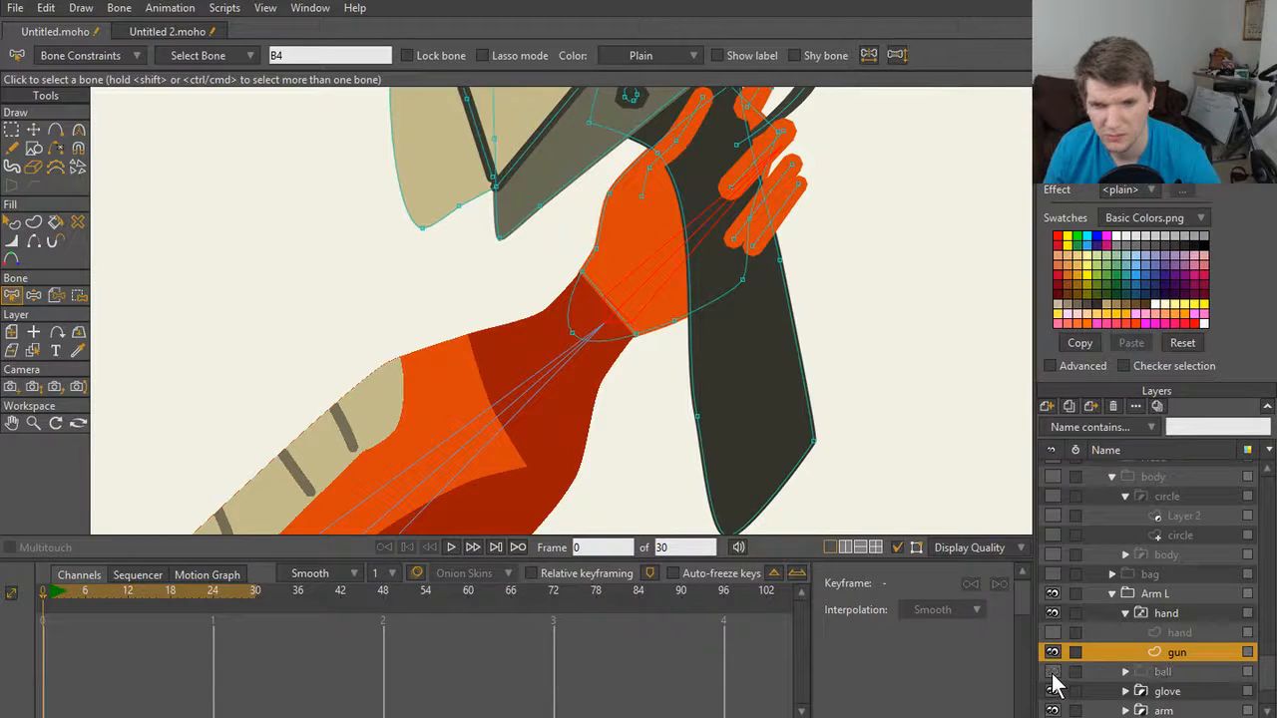
{"action": "left_click", "coordinate": [1053, 674]}
Step: Hide and show the hand group repeatedly to compare the wrist with and without its artwork
{"action": "scroll", "coordinate": [1056, 683], "scroll_direction": "down", "scroll_amount": 1}
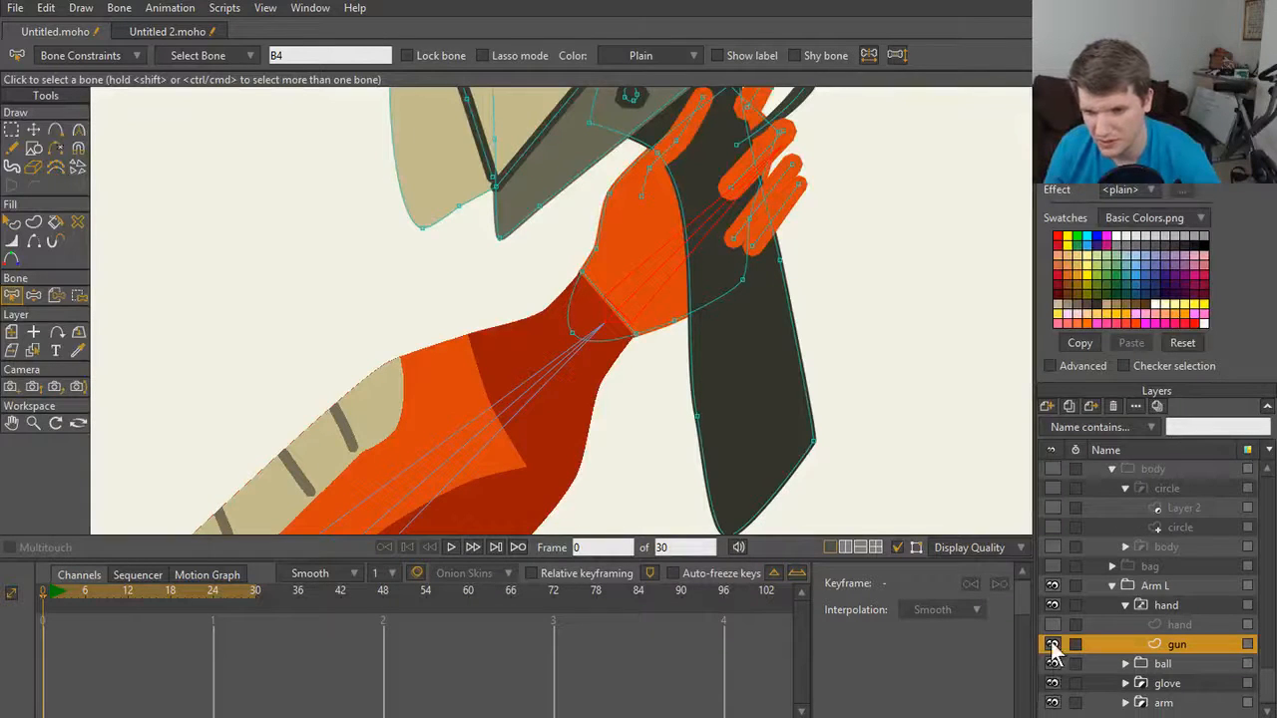
{"action": "left_click", "coordinate": [1052, 604]}
{"action": "left_click", "coordinate": [1053, 605]}
{"action": "left_click", "coordinate": [1053, 604]}
{"action": "left_click", "coordinate": [1053, 605]}
{"action": "left_click", "coordinate": [1053, 604]}
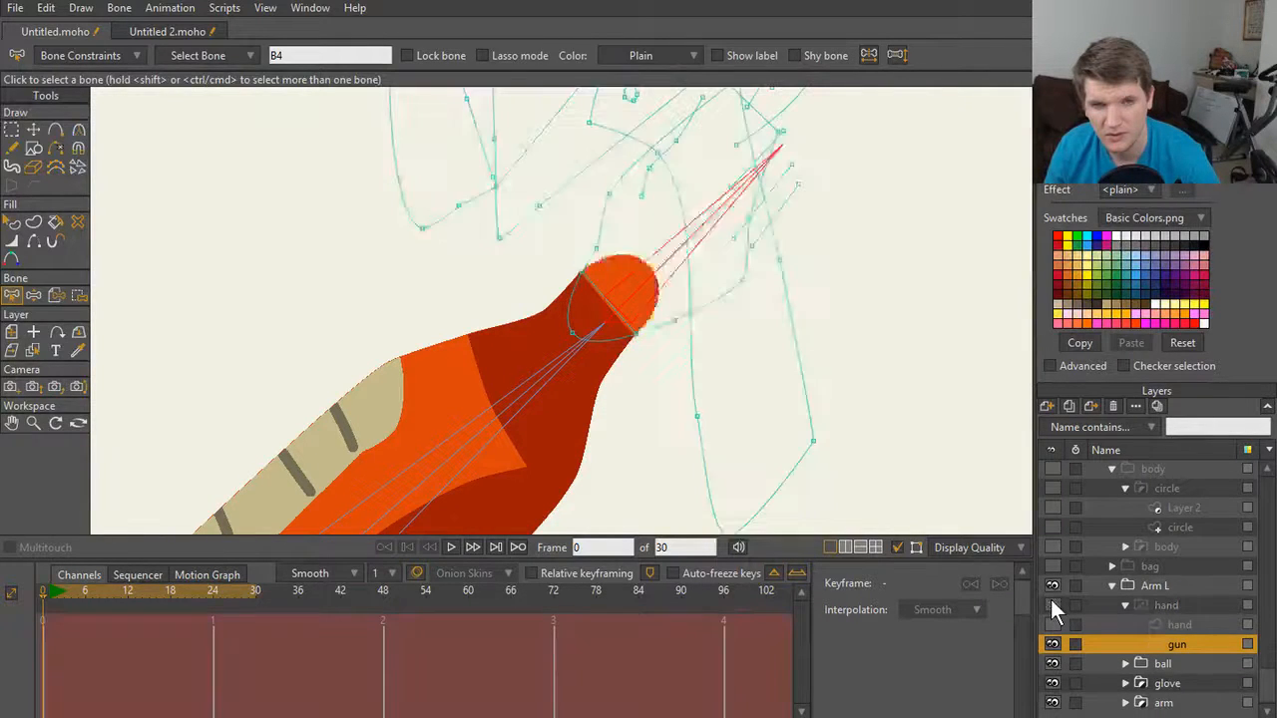
{"action": "left_click", "coordinate": [1052, 605]}
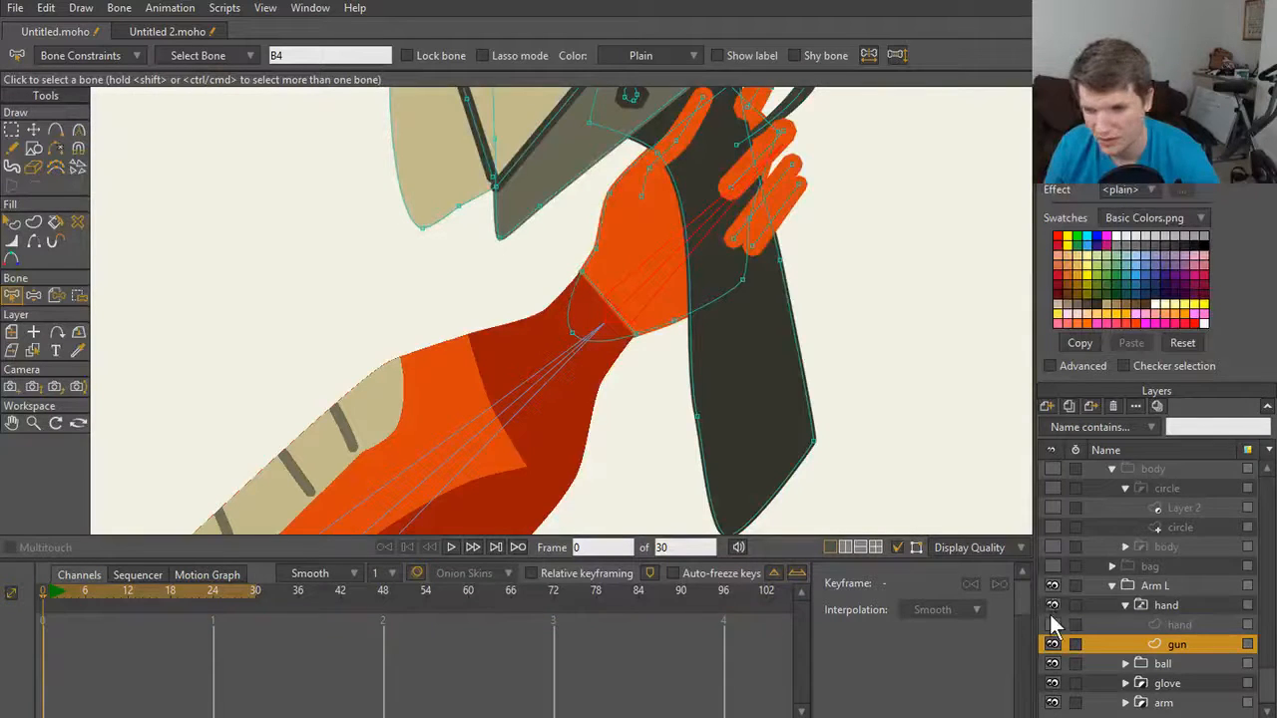
Step: Toggle the visibility of the Arm L group and the arm layer to check which parts they cover
{"action": "left_click", "coordinate": [1049, 586]}
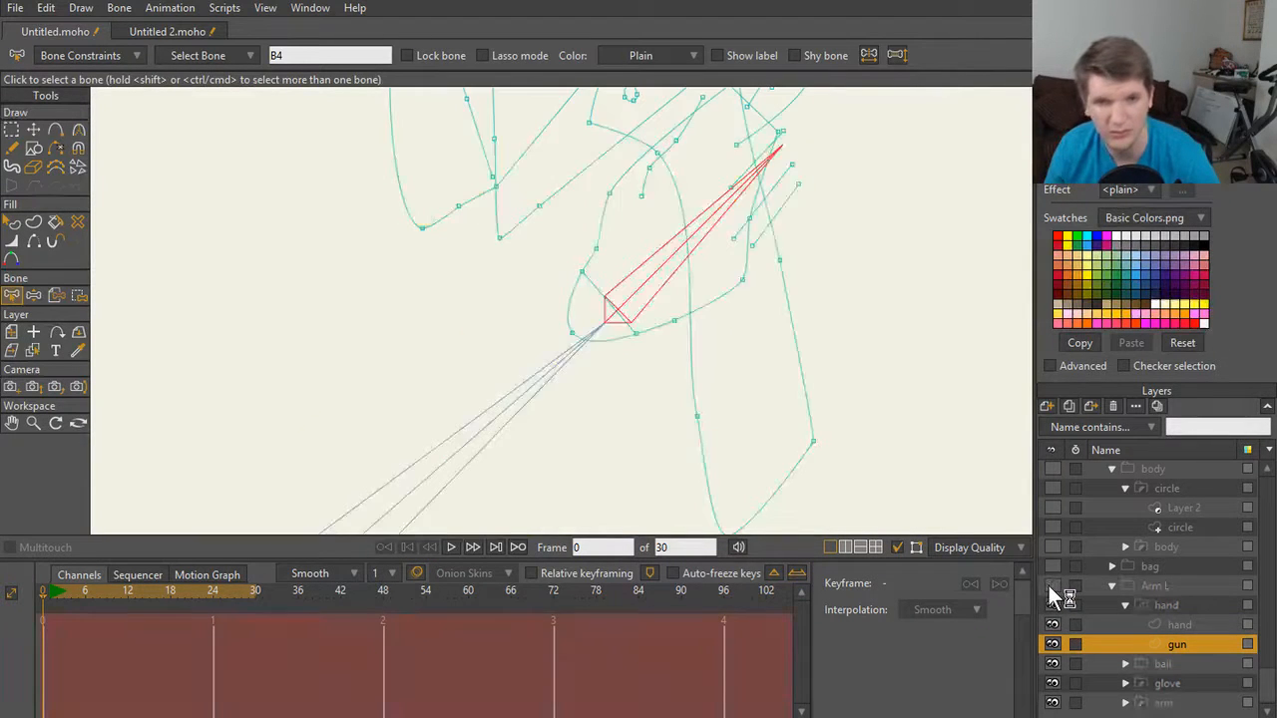
{"action": "left_click", "coordinate": [1049, 585]}
{"action": "left_click", "coordinate": [1054, 589]}
{"action": "left_click", "coordinate": [1053, 588]}
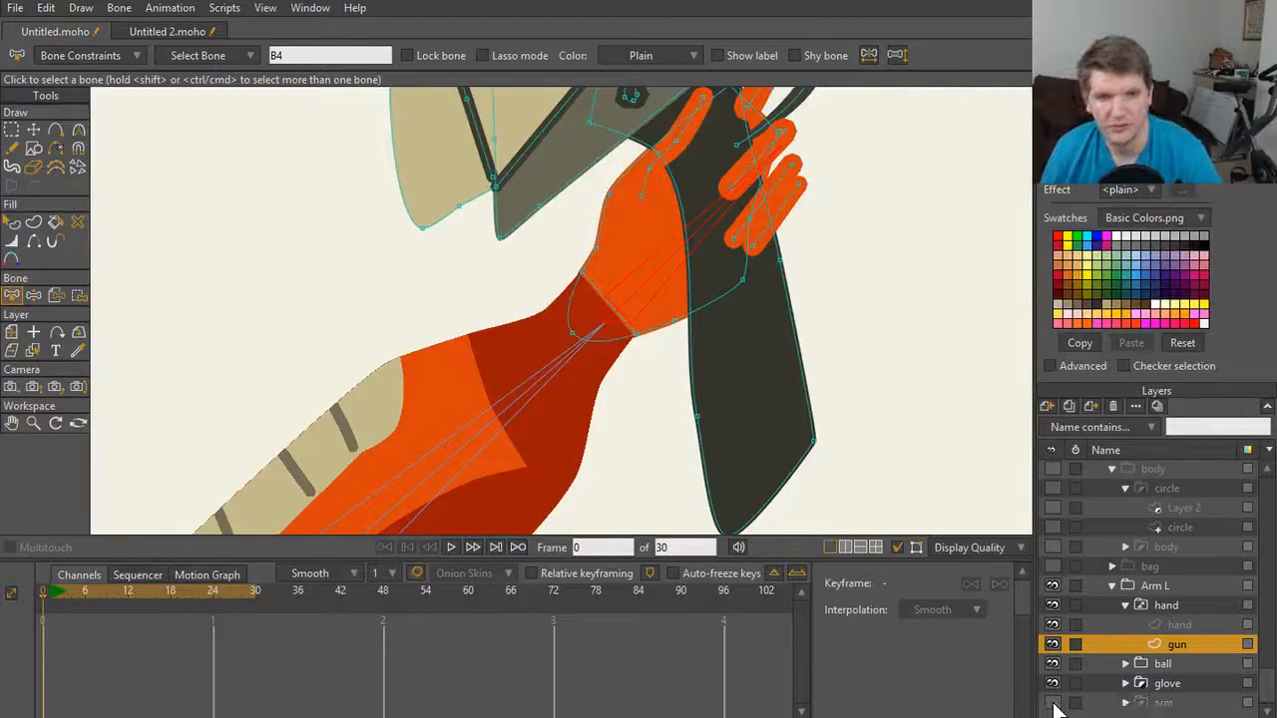
{"action": "scroll", "coordinate": [599, 385], "scroll_direction": "down", "scroll_amount": 8}
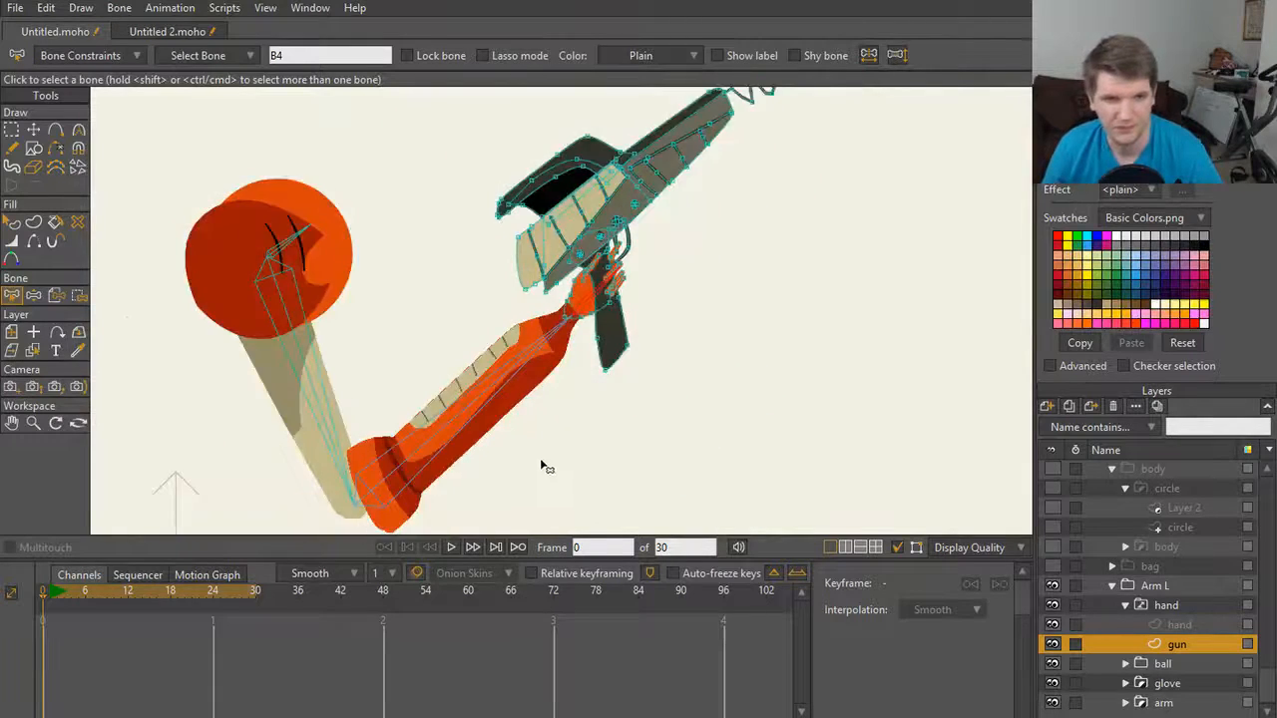
{"action": "left_click", "coordinate": [1051, 704]}
{"action": "left_click", "coordinate": [1051, 703]}
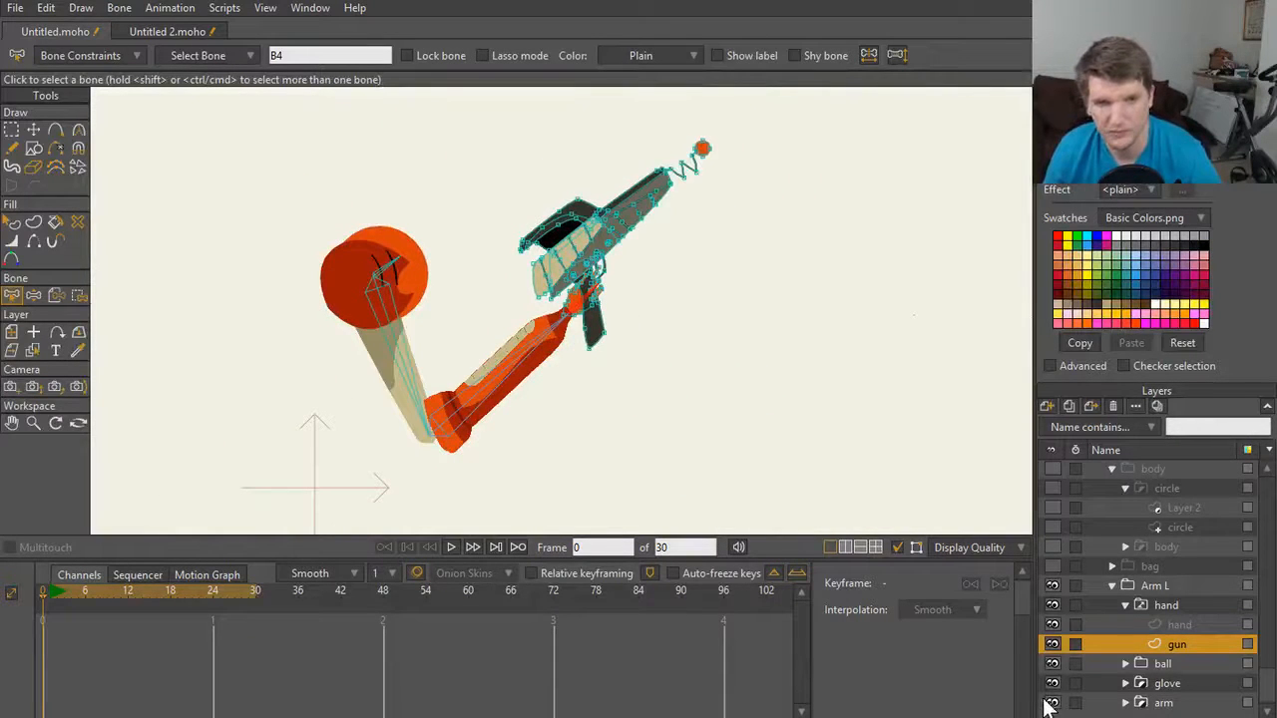
Step: Pick the forearm artwork to find its layer, then hide the glove group and inspect the exposed wrist end of the hand
{"action": "scroll", "coordinate": [451, 355], "scroll_direction": "up", "scroll_amount": 2}
{"action": "left_click", "coordinate": [516, 393], "text": "ctrl+alt"}
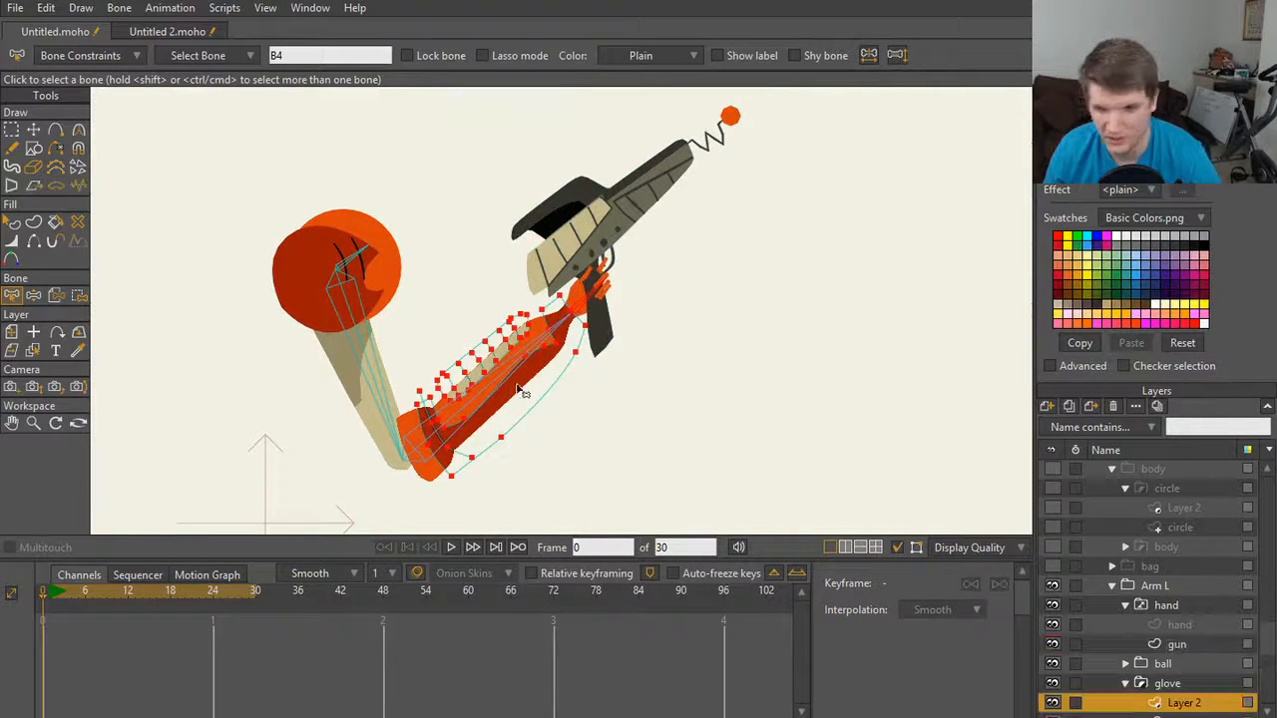
{"action": "scroll", "coordinate": [1135, 703], "scroll_direction": "down", "scroll_amount": 1}
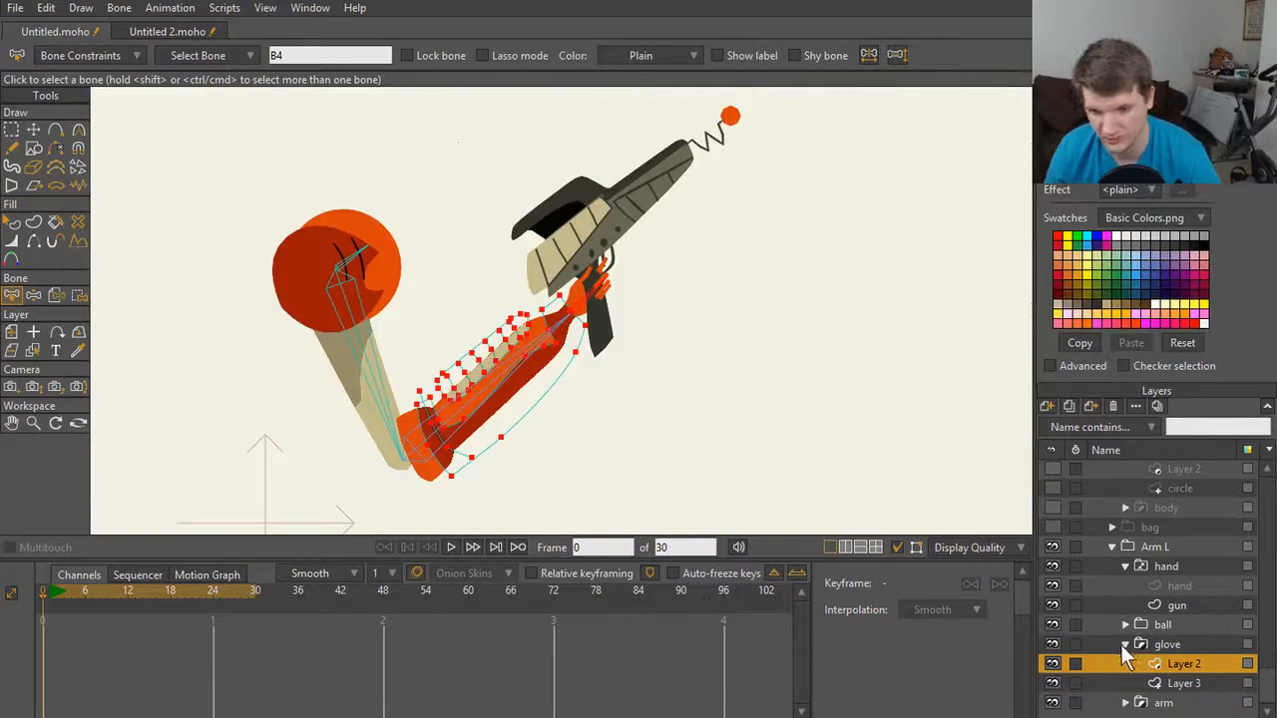
{"action": "left_click", "coordinate": [1121, 645]}
{"action": "left_click", "coordinate": [1116, 651]}
{"action": "left_click", "coordinate": [1055, 688]}
{"action": "scroll", "coordinate": [526, 269], "scroll_direction": "up", "scroll_amount": 2}
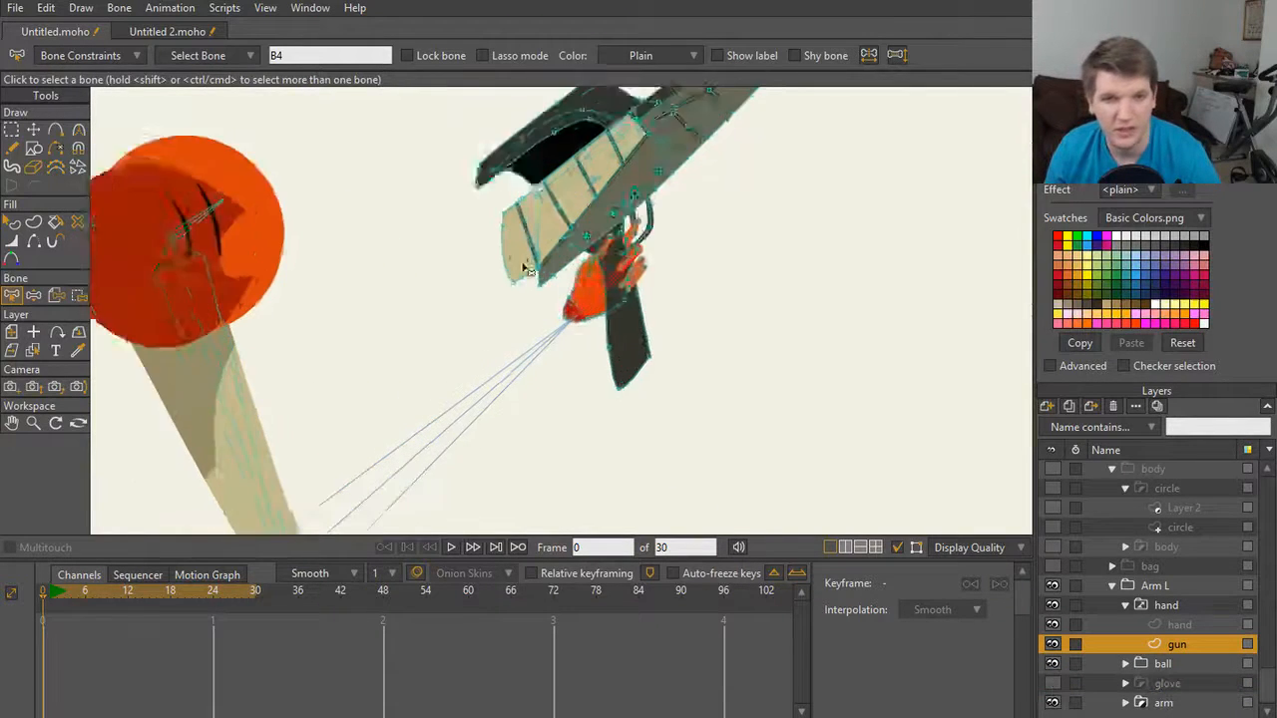
{"action": "scroll", "coordinate": [526, 269], "scroll_direction": "up", "scroll_amount": 3}
{"action": "left_click_drag", "start_coordinate": [630, 421], "coordinate": [829, 259]}
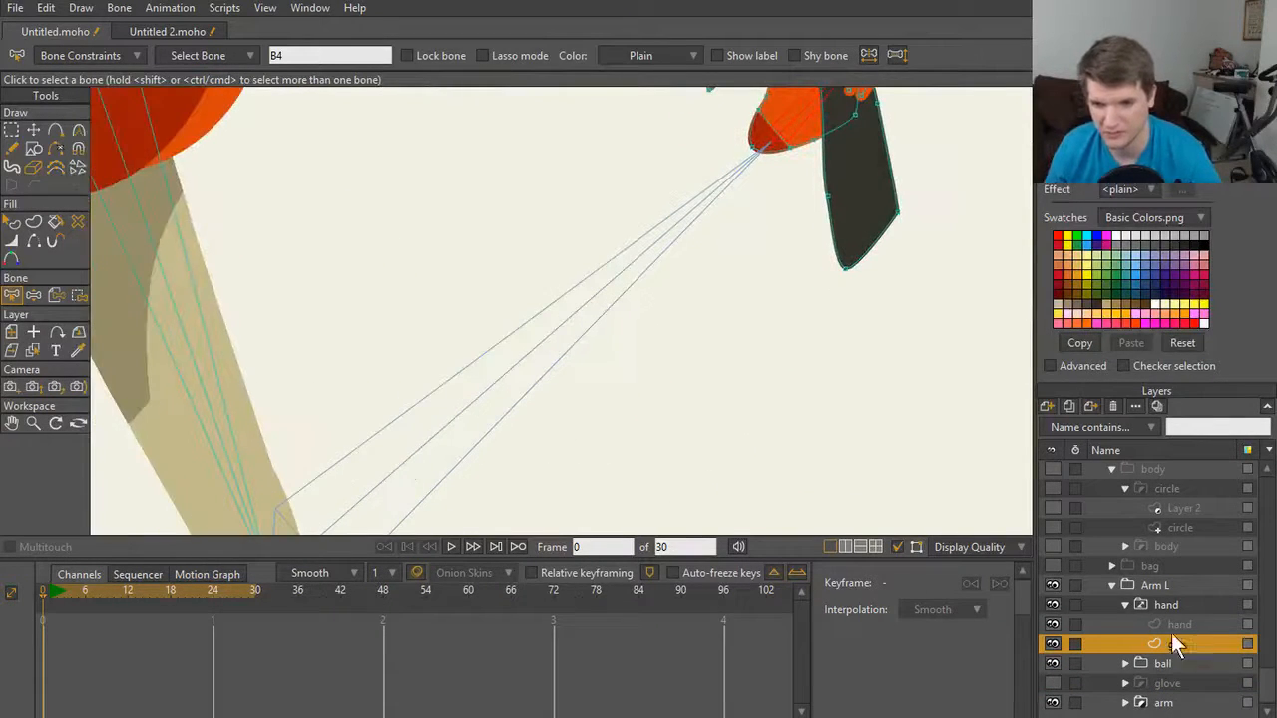
Step: Toggle the glove group's visibility to compare how it overlaps the base of the hand
{"action": "left_click", "coordinate": [1053, 684]}
{"action": "left_click", "coordinate": [1053, 684]}
{"action": "left_click", "coordinate": [1054, 684]}
{"action": "left_click", "coordinate": [1053, 685]}
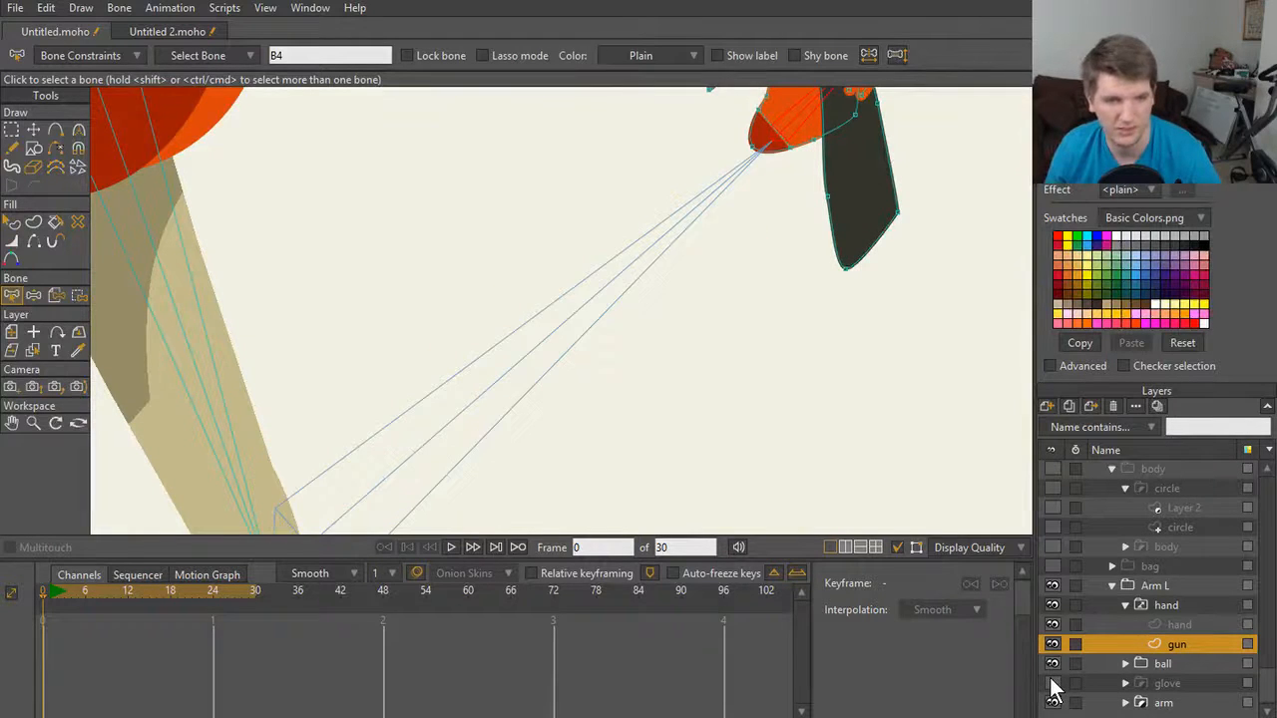
{"action": "left_click", "coordinate": [1054, 684]}
{"action": "left_click", "coordinate": [1053, 684]}
{"action": "left_click_drag", "start_coordinate": [885, 154], "coordinate": [786, 341]}
{"action": "scroll", "coordinate": [836, 338], "scroll_direction": "up", "scroll_amount": 4}
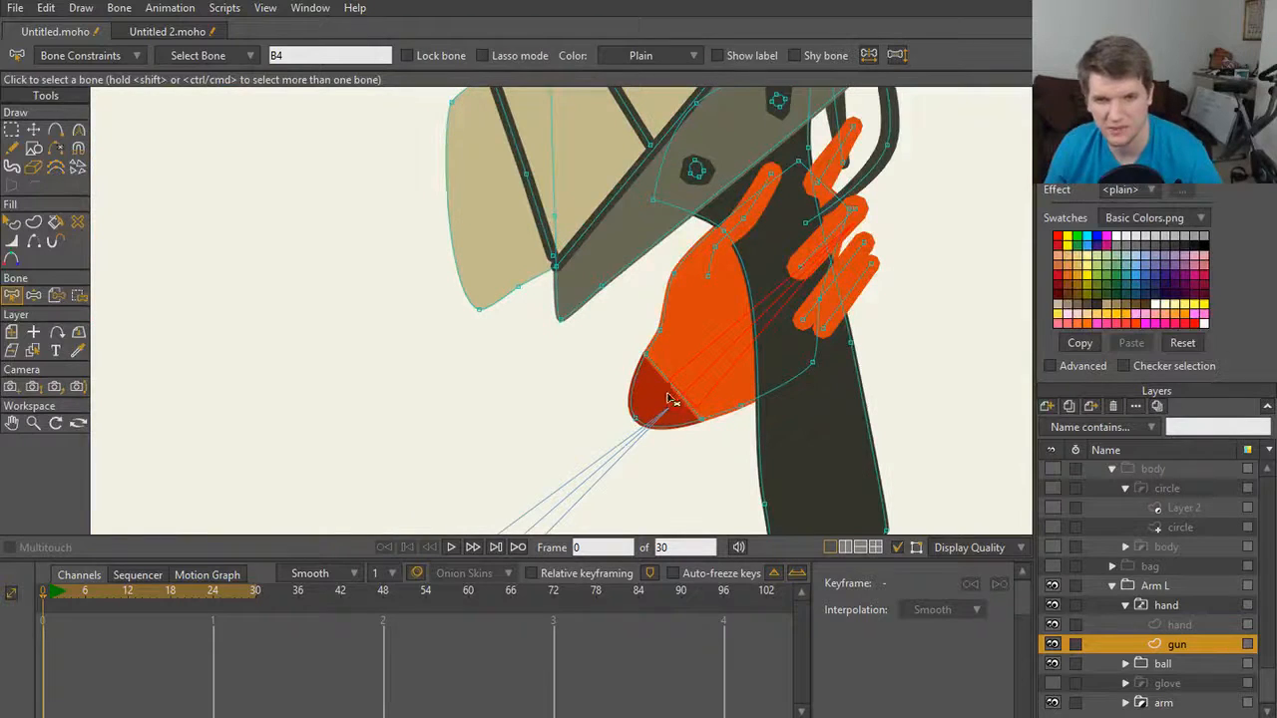
{"action": "left_click", "coordinate": [1053, 684]}
Step: Bind the gun layer's three points at the wrist to forearm bone B3 and test the arm's movement
{"action": "scroll", "coordinate": [522, 408], "scroll_direction": "up", "scroll_amount": 2}
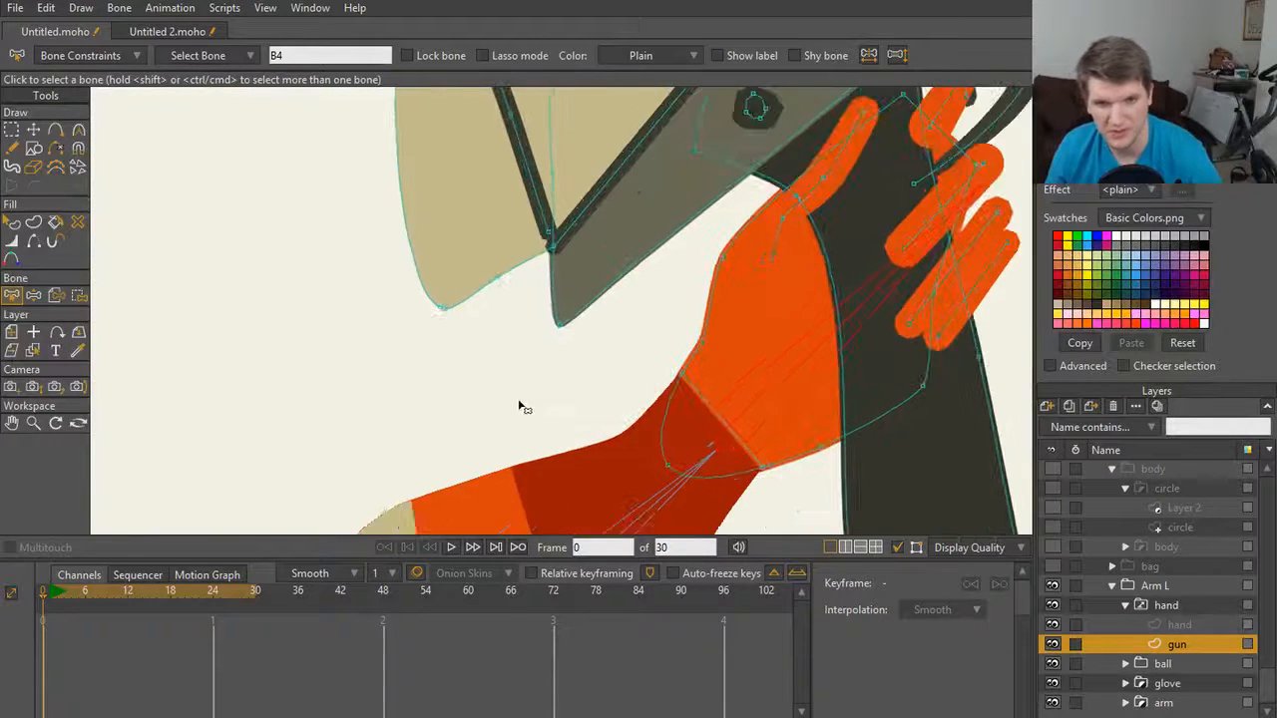
{"action": "scroll", "coordinate": [517, 424], "scroll_direction": "down", "scroll_amount": 2}
{"action": "scroll", "coordinate": [578, 349], "scroll_direction": "up", "scroll_amount": 1}
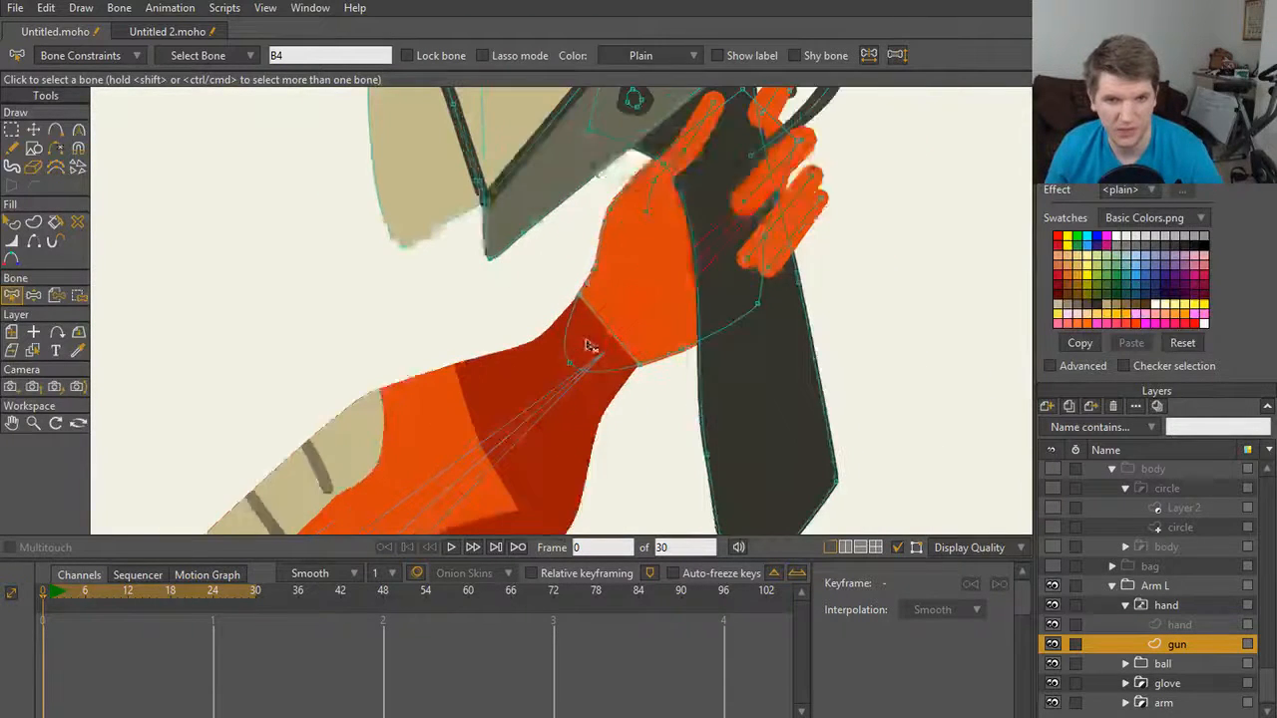
{"action": "left_click", "coordinate": [518, 444]}
{"action": "left_click", "coordinate": [513, 444]}
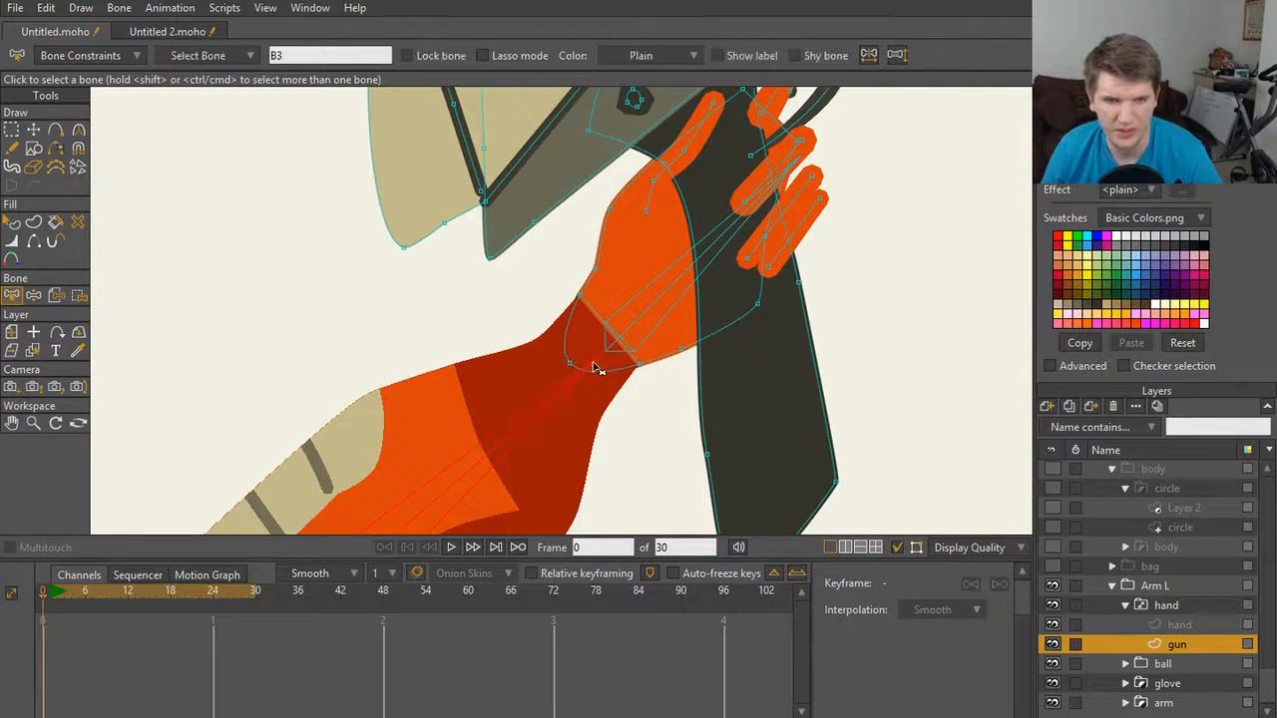
{"action": "left_click", "coordinate": [80, 295]}
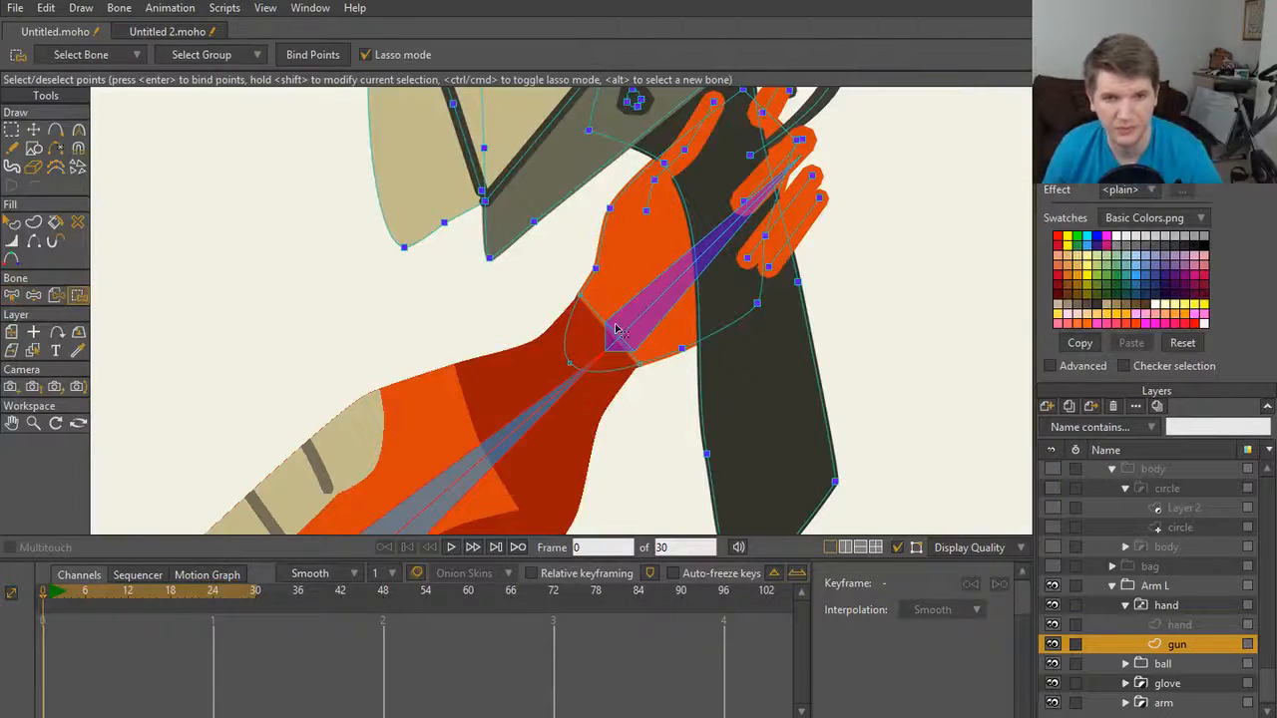
{"action": "mouse_move", "coordinate": [653, 424]}
{"action": "left_mouse_down"}
{"action": "mouse_move", "coordinate": [645, 372]}
{"action": "mouse_move", "coordinate": [612, 304]}
{"action": "left_mouse_up"}
{"action": "left_click", "coordinate": [327, 62]}
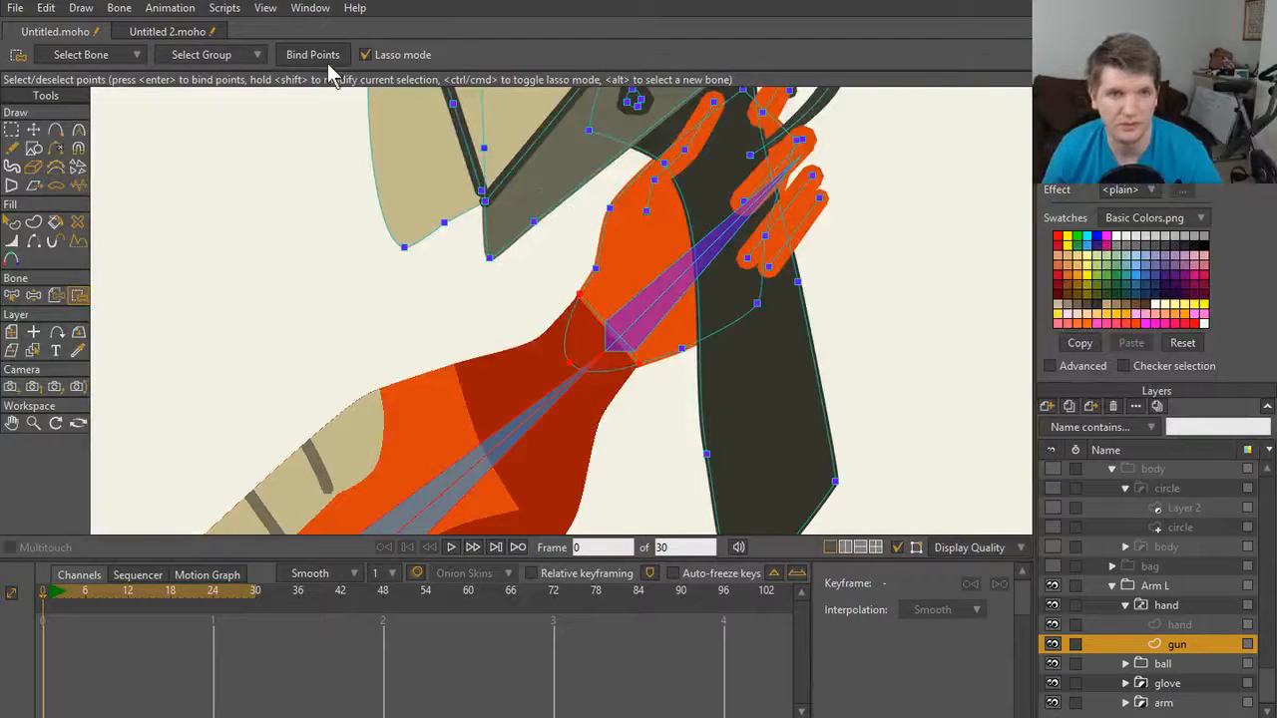
{"action": "key", "text": "z"}
{"action": "left_click_drag", "start_coordinate": [517, 437], "coordinate": [547, 202]}
Step: Switch to Untitled 2.moho, select the reference hand bone B19 and check its list of actions
{"action": "left_click", "coordinate": [166, 31]}
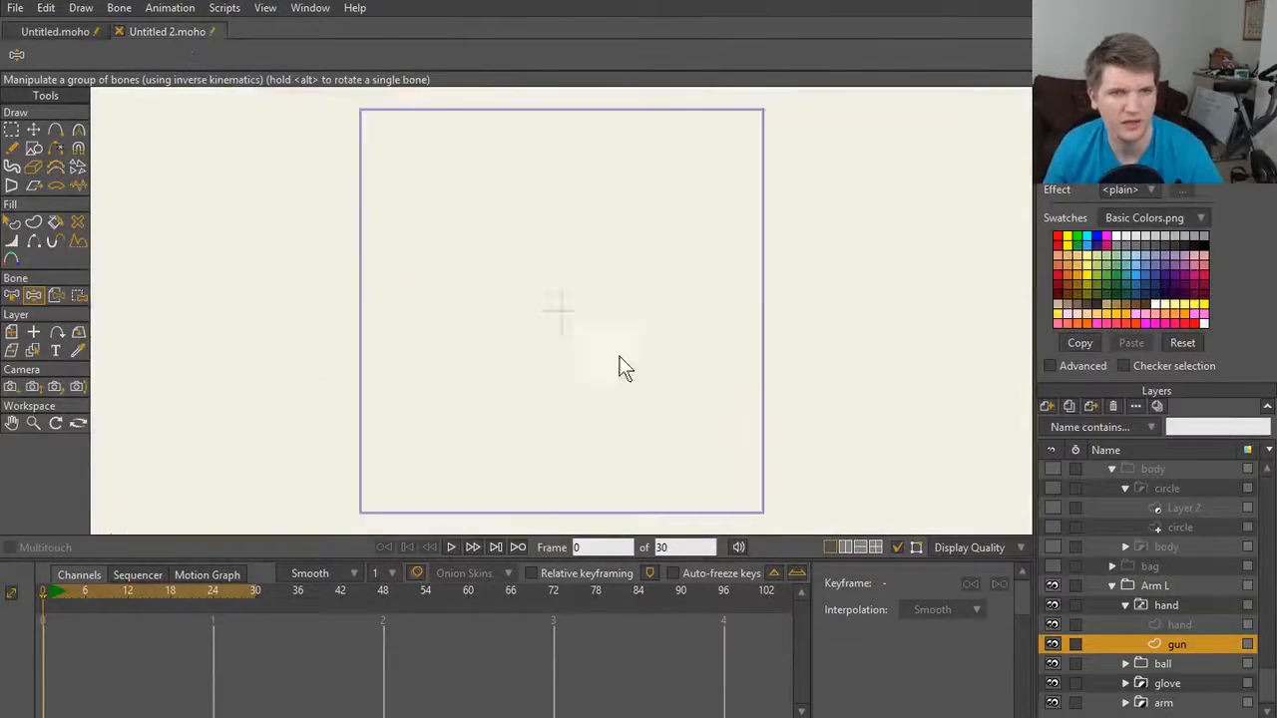
{"action": "left_click_drag", "start_coordinate": [535, 261], "coordinate": [640, 331]}
{"action": "mouse_move", "coordinate": [599, 289]}
{"action": "left_mouse_down"}
{"action": "mouse_move", "coordinate": [619, 313]}
{"action": "mouse_move", "coordinate": [587, 299]}
{"action": "left_mouse_up"}
{"action": "key", "text": "b"}
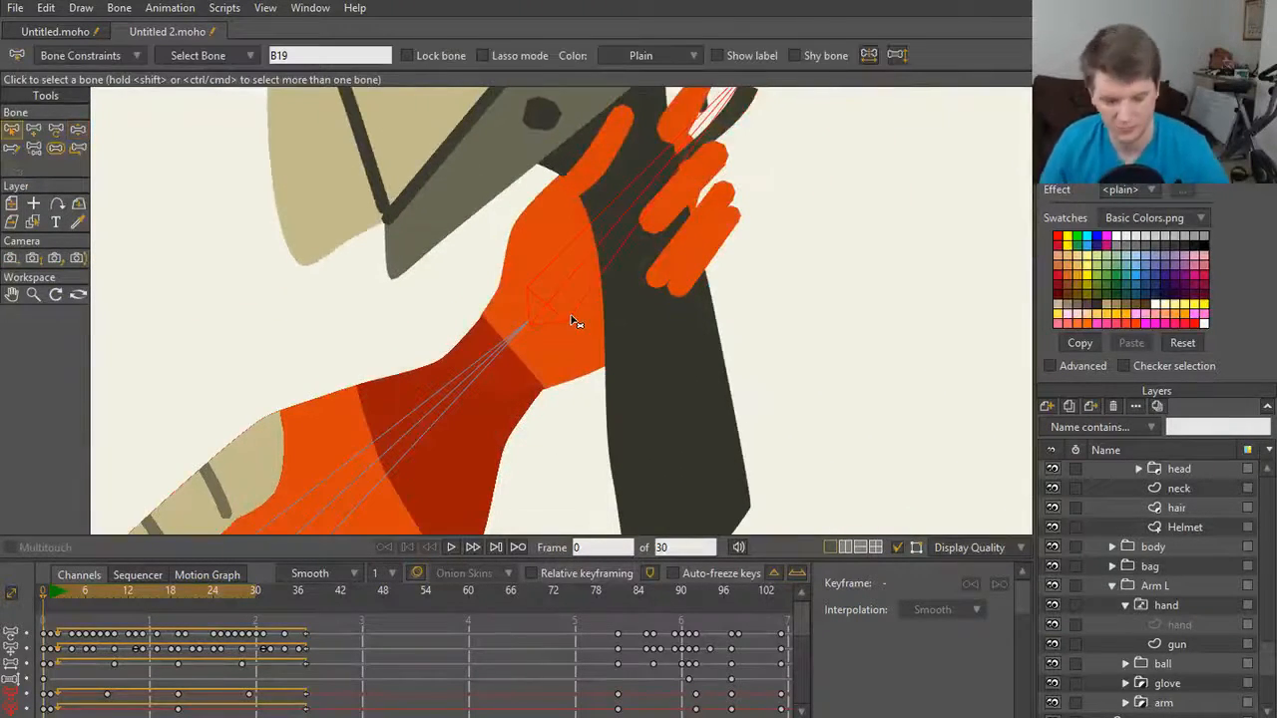
{"action": "key", "text": "ctrl+shift+a"}
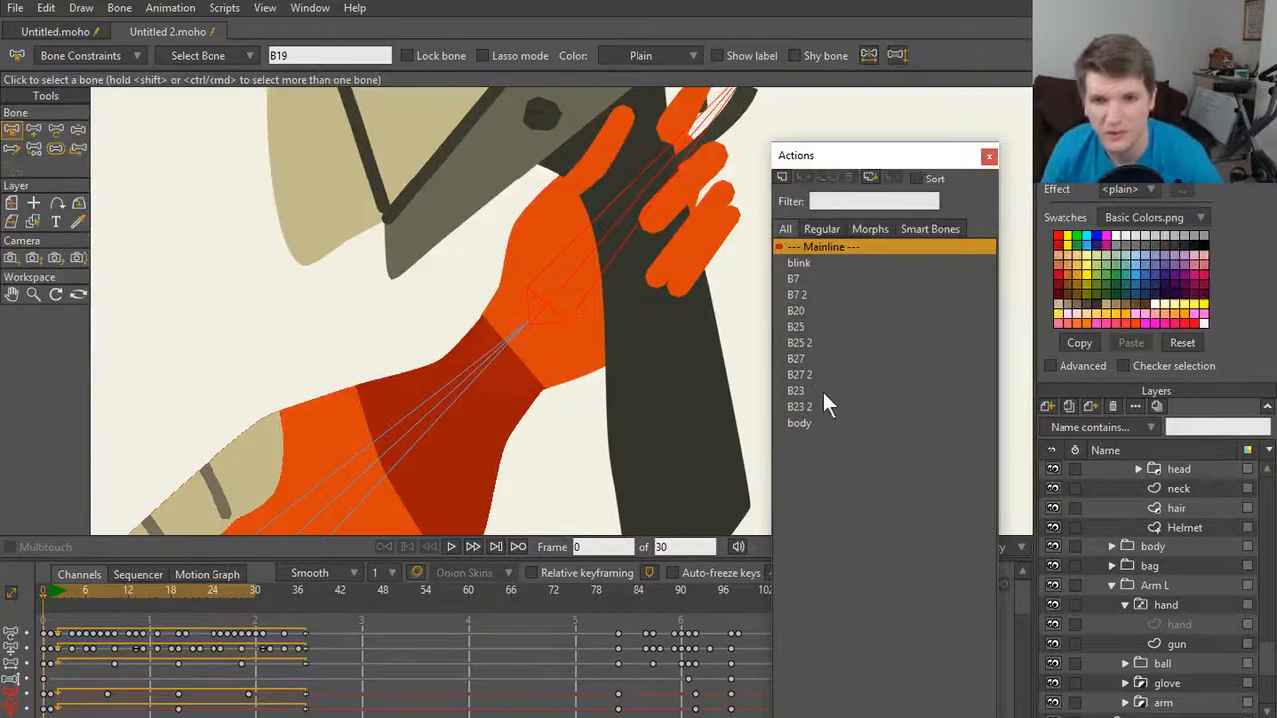
{"action": "left_click", "coordinate": [987, 155]}
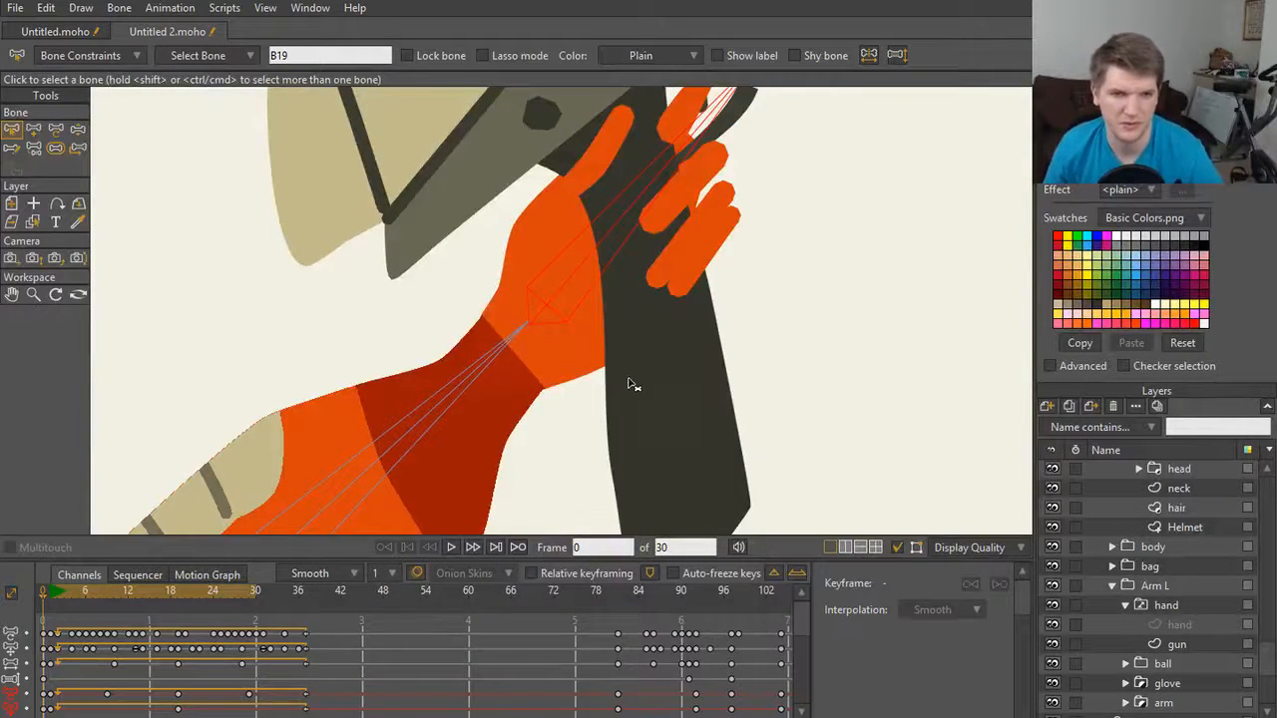
Step: Test the reference hand bone's rotation at the wrist and undo the movement
{"action": "key", "text": "z"}
{"action": "left_click_drag", "start_coordinate": [565, 299], "coordinate": [629, 434]}
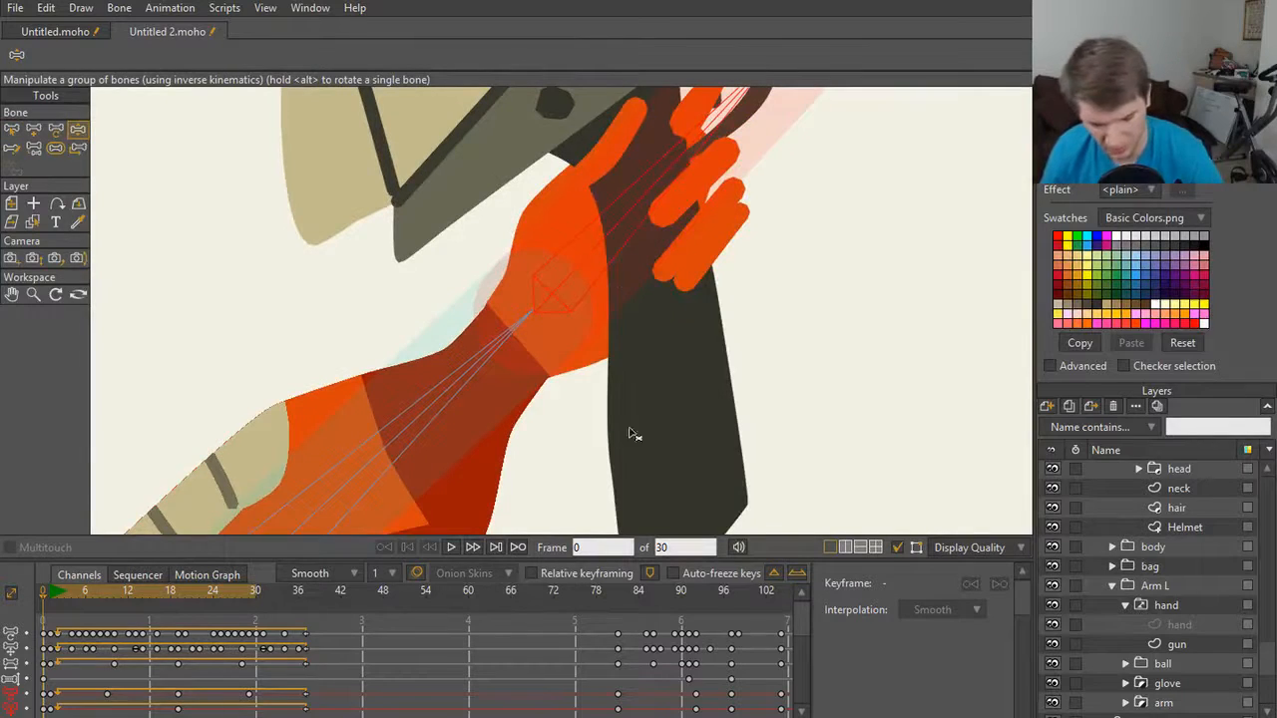
{"action": "scroll", "coordinate": [1144, 513], "scroll_direction": "up", "scroll_amount": 3}
{"action": "key", "text": "ctrl+z"}
{"action": "key", "text": "b"}
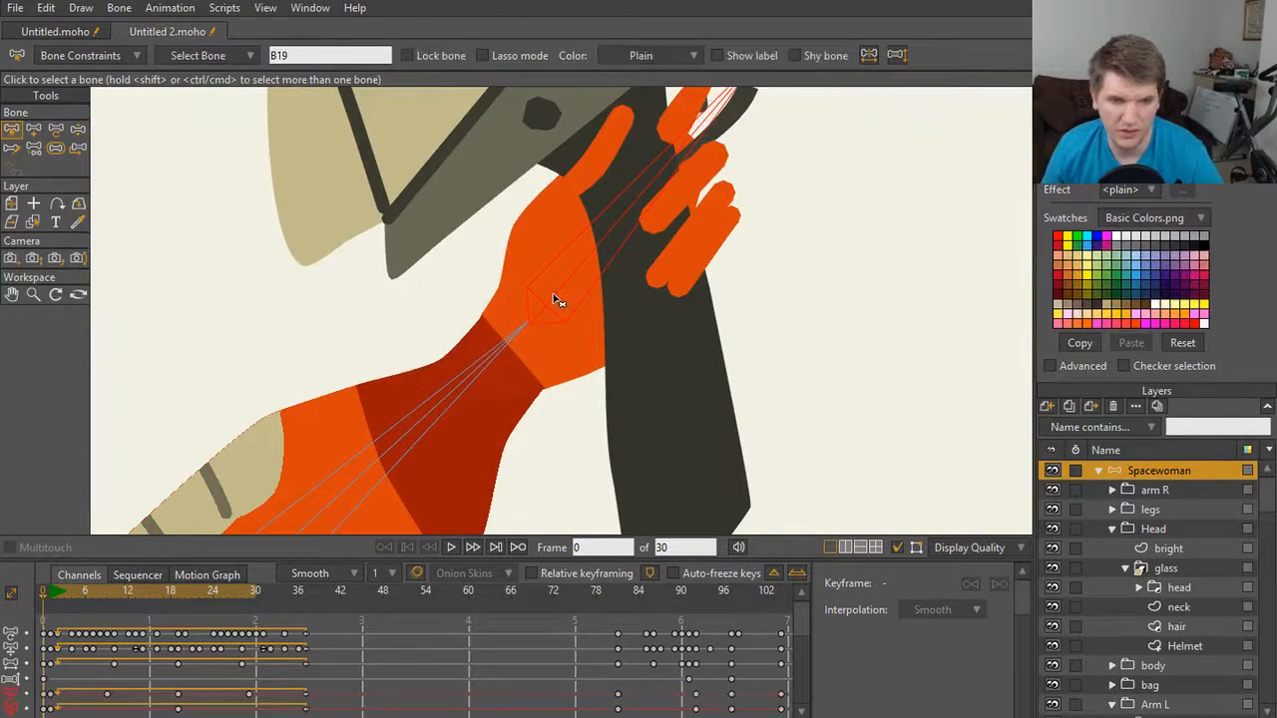
Step: Compare the position of the hand bone's base relative to the wrist between Untitled.moho and Untitled 2.moho
{"action": "left_click", "coordinate": [55, 31]}
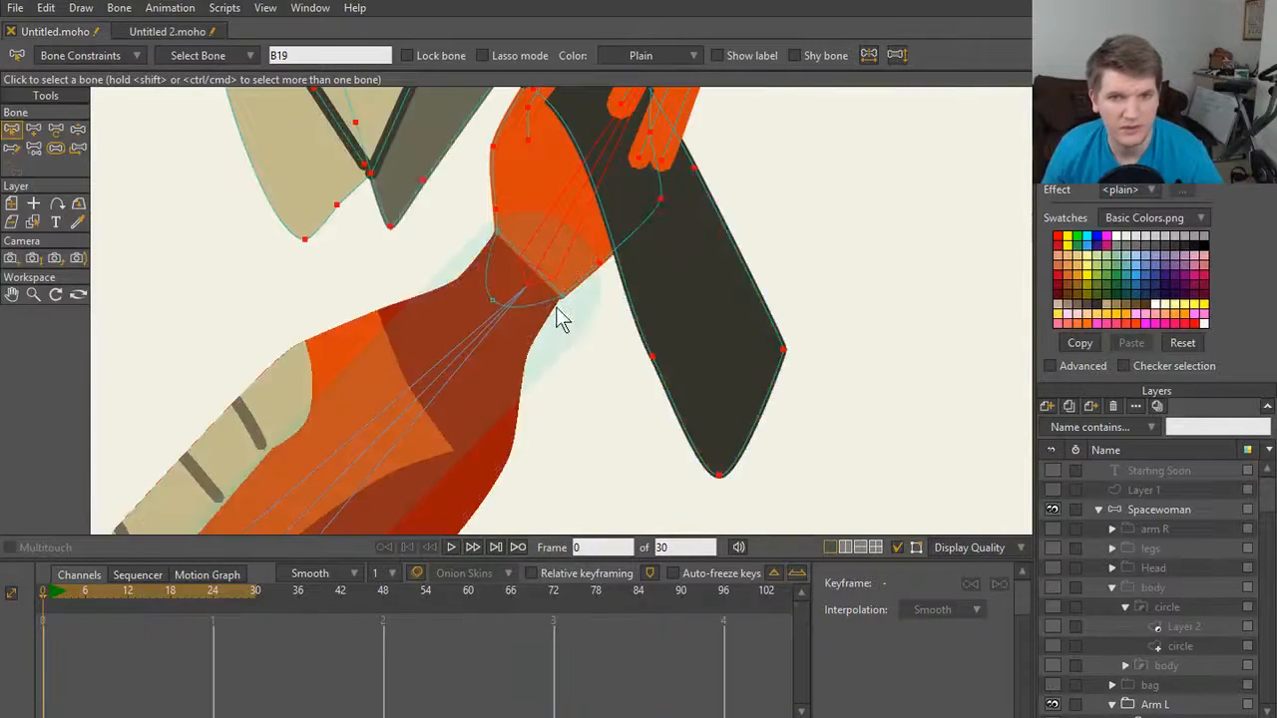
{"action": "scroll", "coordinate": [556, 320], "scroll_direction": "up", "scroll_amount": 3}
{"action": "scroll", "coordinate": [544, 297], "scroll_direction": "down", "scroll_amount": 2}
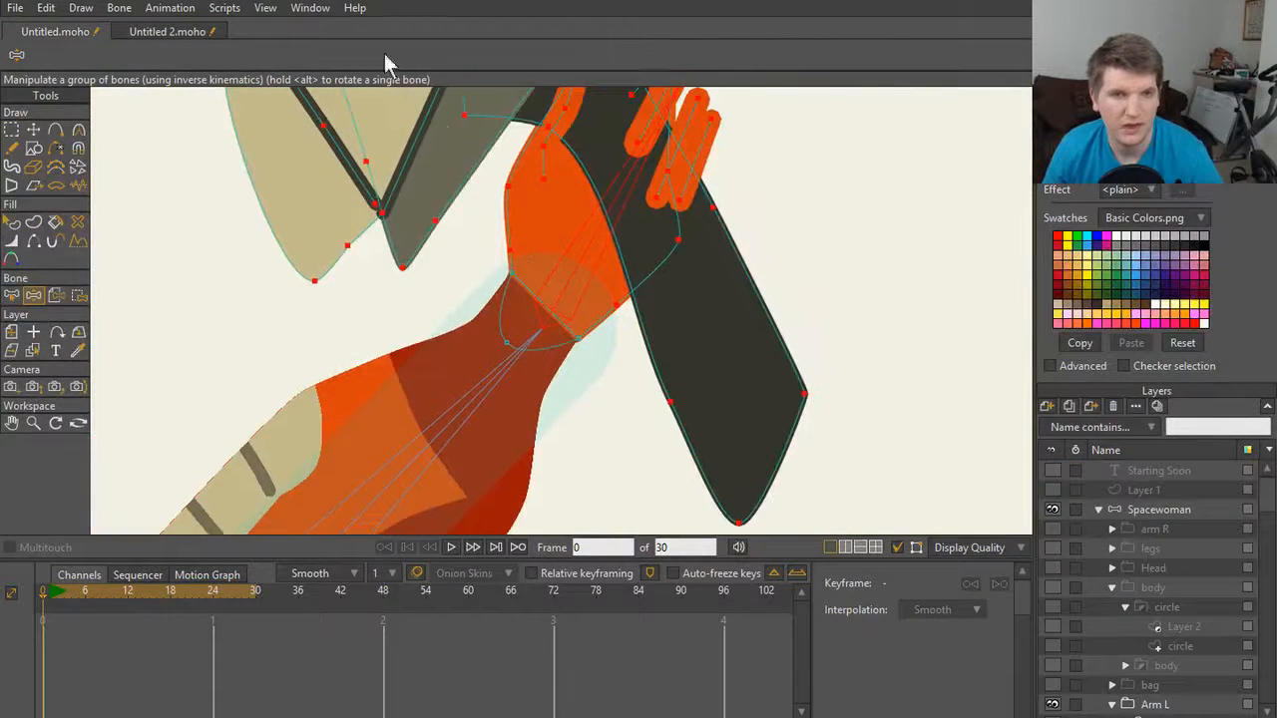
{"action": "left_click", "coordinate": [180, 31]}
{"action": "scroll", "coordinate": [465, 297], "scroll_direction": "up", "scroll_amount": 4}
{"action": "scroll", "coordinate": [521, 368], "scroll_direction": "up", "scroll_amount": 2}
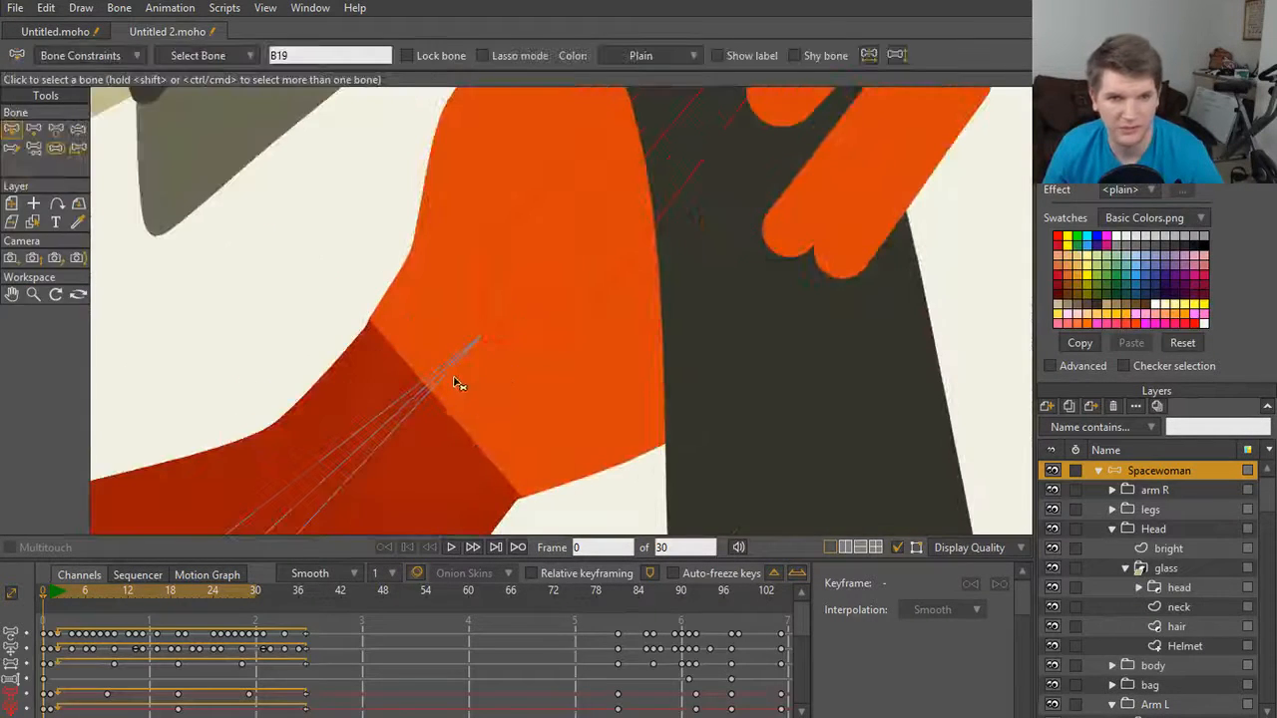
{"action": "scroll", "coordinate": [545, 359], "scroll_direction": "down", "scroll_amount": 1}
{"action": "scroll", "coordinate": [539, 355], "scroll_direction": "down", "scroll_amount": 1}
{"action": "left_click", "coordinate": [54, 31]}
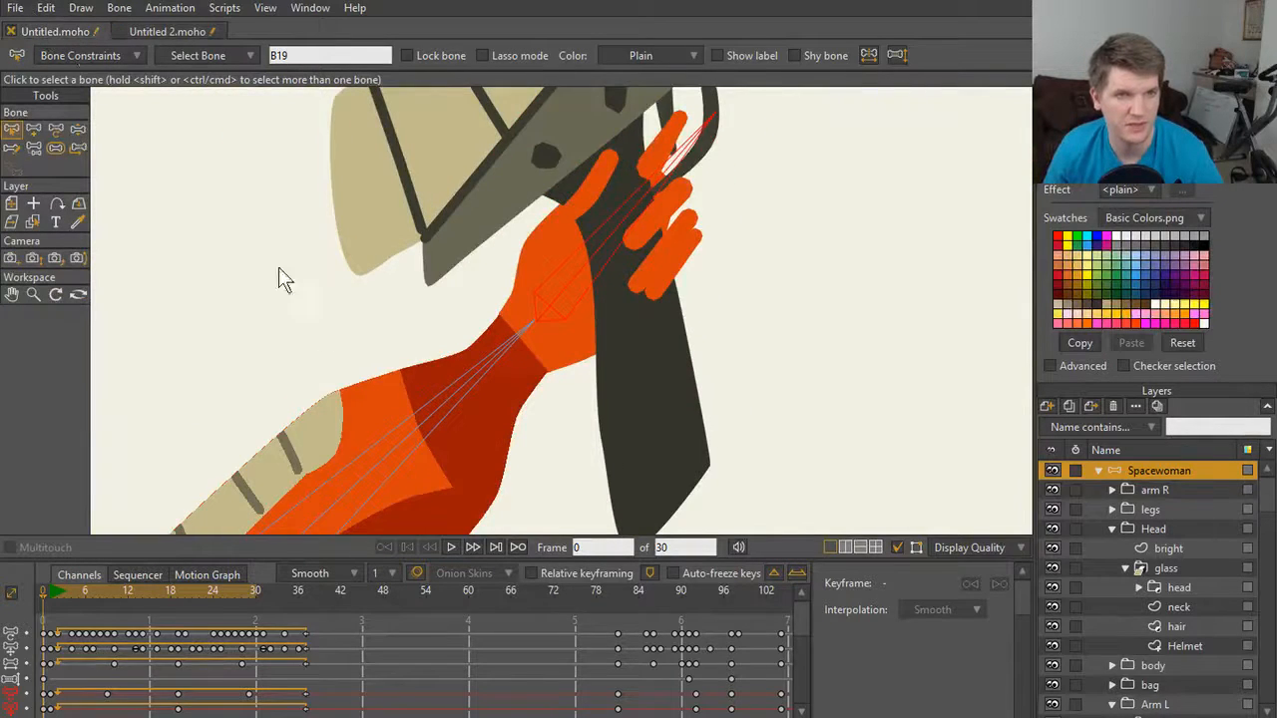
Step: Test the hand bone's rotation in Untitled.moho, inspecting the wrist seam, and undo the movement
{"action": "scroll", "coordinate": [495, 311], "scroll_direction": "up", "scroll_amount": 4}
{"action": "scroll", "coordinate": [533, 288], "scroll_direction": "down", "scroll_amount": 3}
{"action": "scroll", "coordinate": [561, 309], "scroll_direction": "down", "scroll_amount": 1}
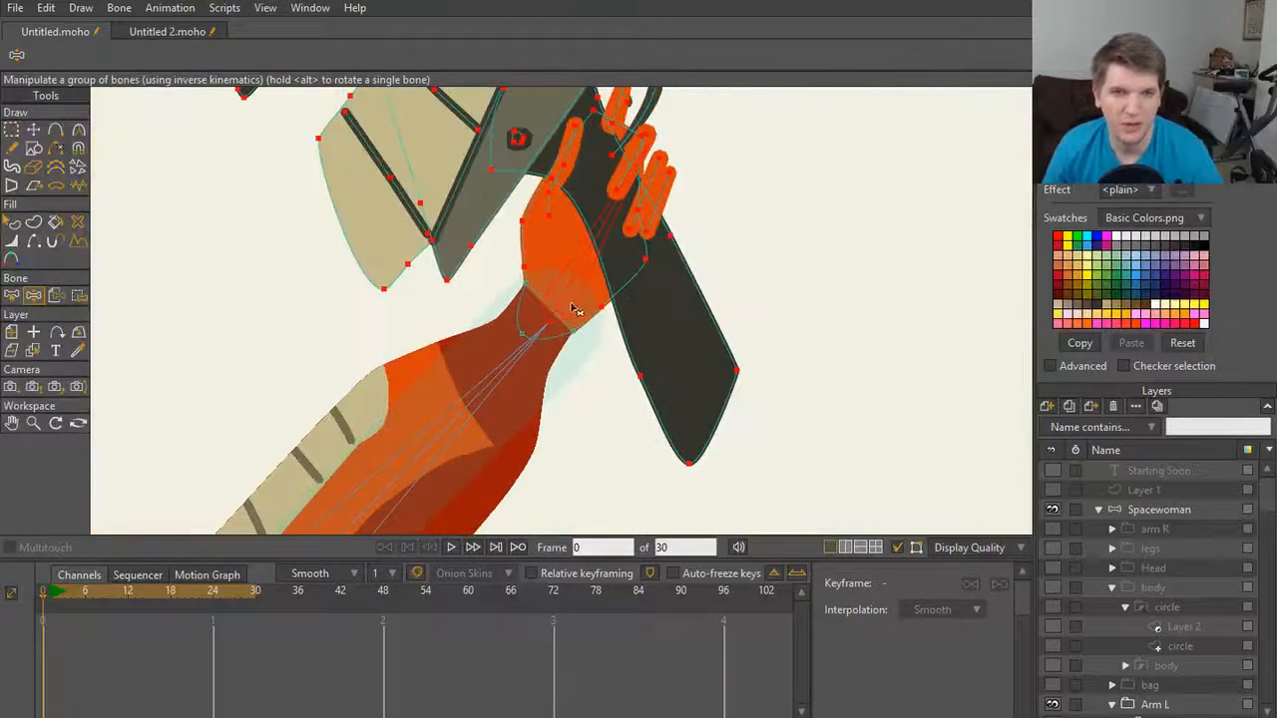
{"action": "scroll", "coordinate": [564, 302], "scroll_direction": "up", "scroll_amount": 1}
{"action": "left_click_drag", "start_coordinate": [589, 268], "coordinate": [562, 321]}
{"action": "key", "text": "ctrl+z"}
{"action": "scroll", "coordinate": [619, 409], "scroll_direction": "up", "scroll_amount": 2}
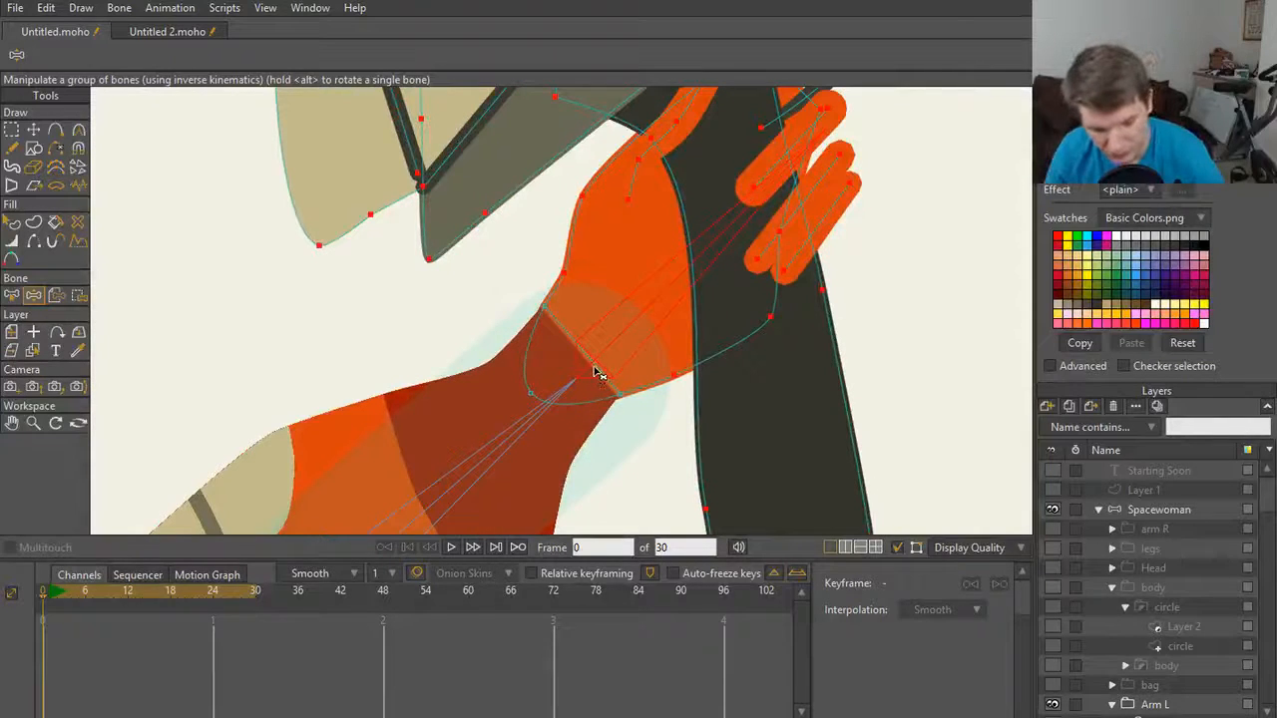
Step: On the Spacewoman bone layer, move hand bone B4 farther into the hand to about X 0.261, testing its rotation between adjustments
{"action": "key", "text": "b"}
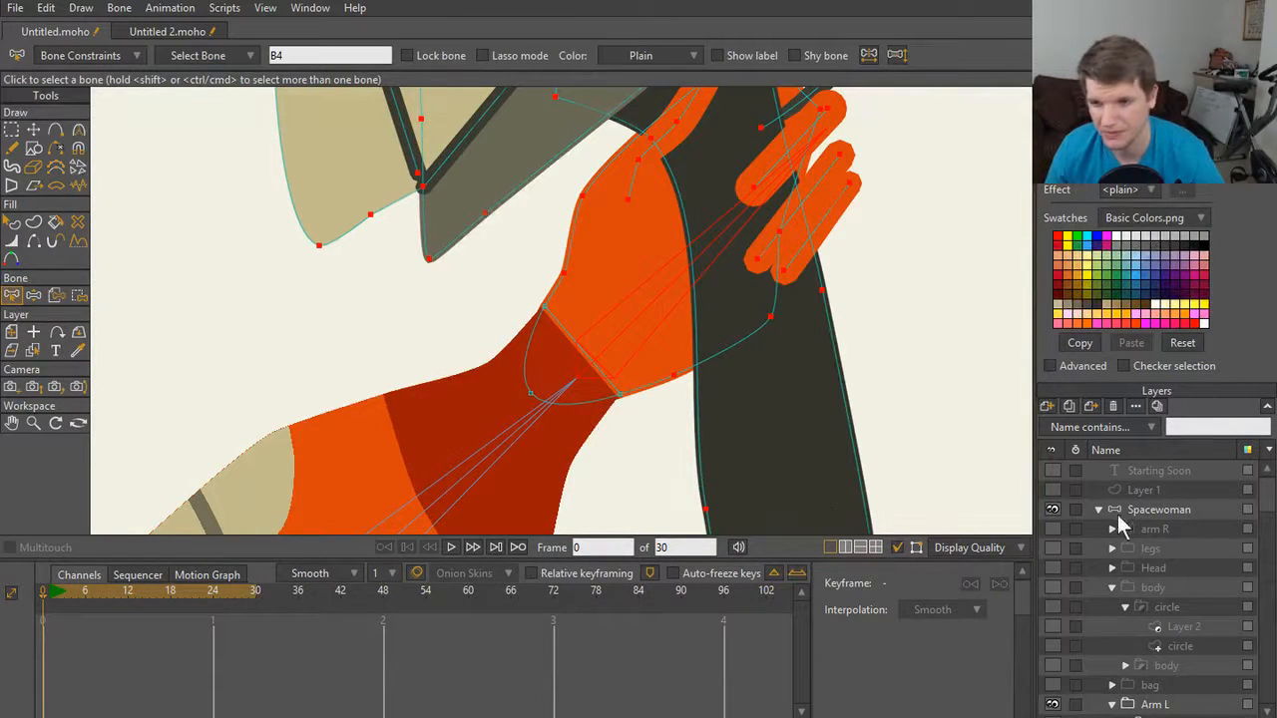
{"action": "left_click", "coordinate": [1148, 509]}
{"action": "key", "text": "t"}
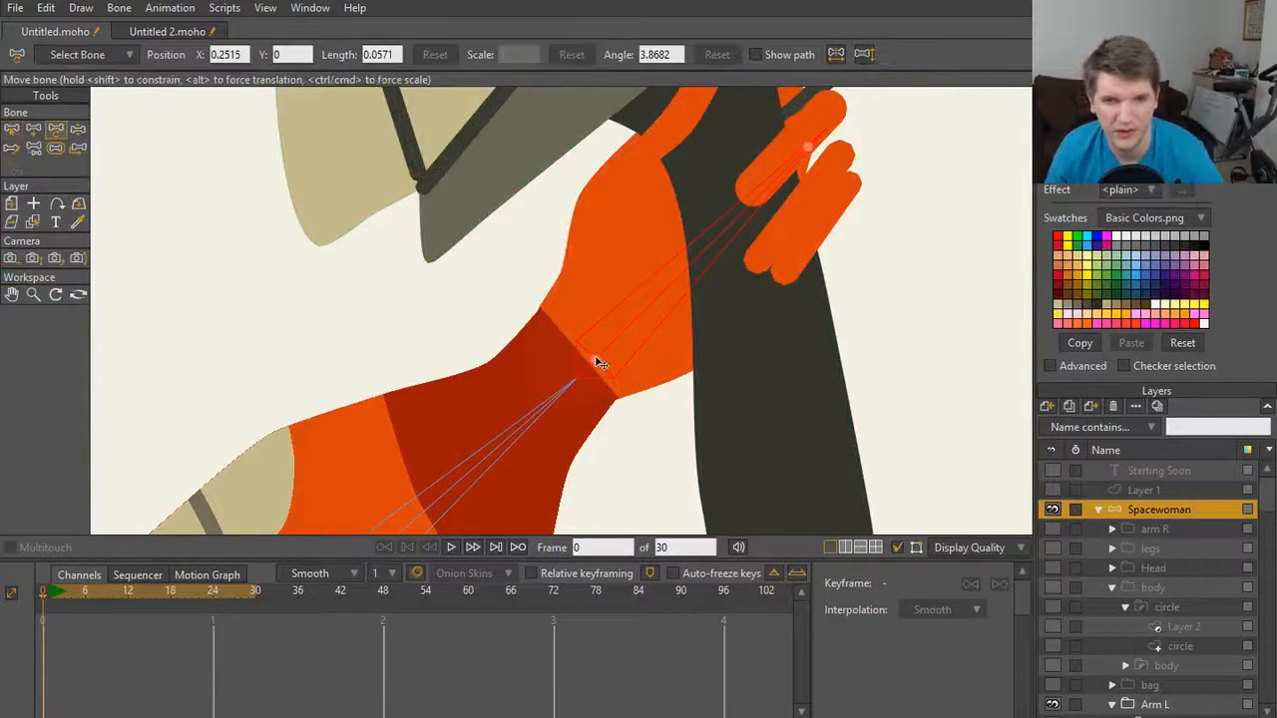
{"action": "key", "text": "z"}
{"action": "left_click_drag", "start_coordinate": [693, 286], "coordinate": [633, 321]}
{"action": "key", "text": "t"}
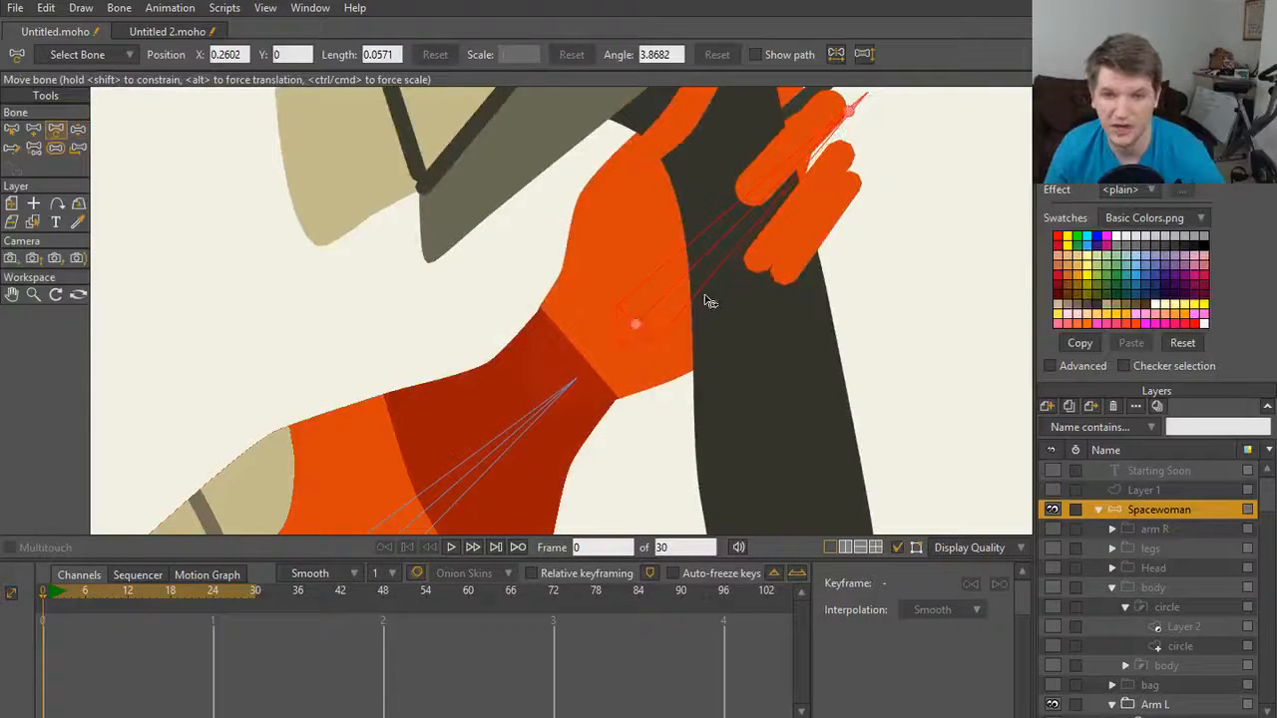
{"action": "left_click_drag", "start_coordinate": [685, 274], "coordinate": [663, 321]}
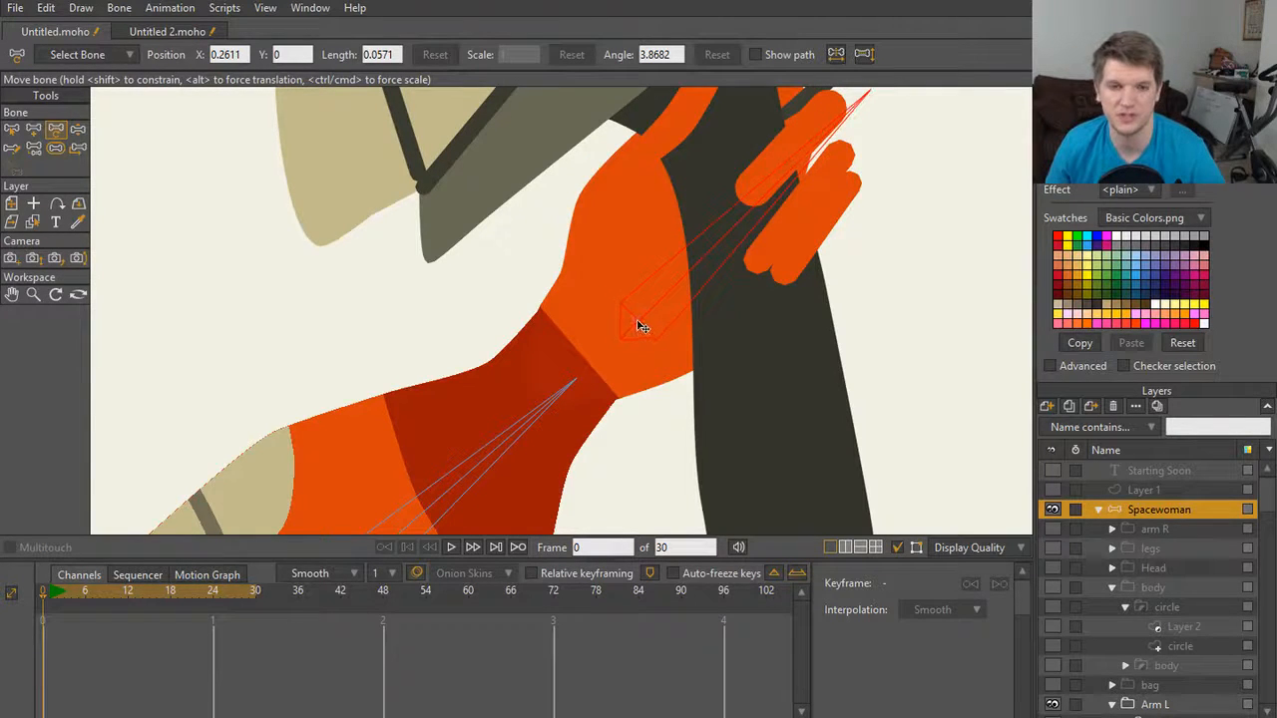
Step: Fine-tune hand bone B4's position inside the hand to about X 0.259, alternating small moves with rotation tests
{"action": "key", "text": "z"}
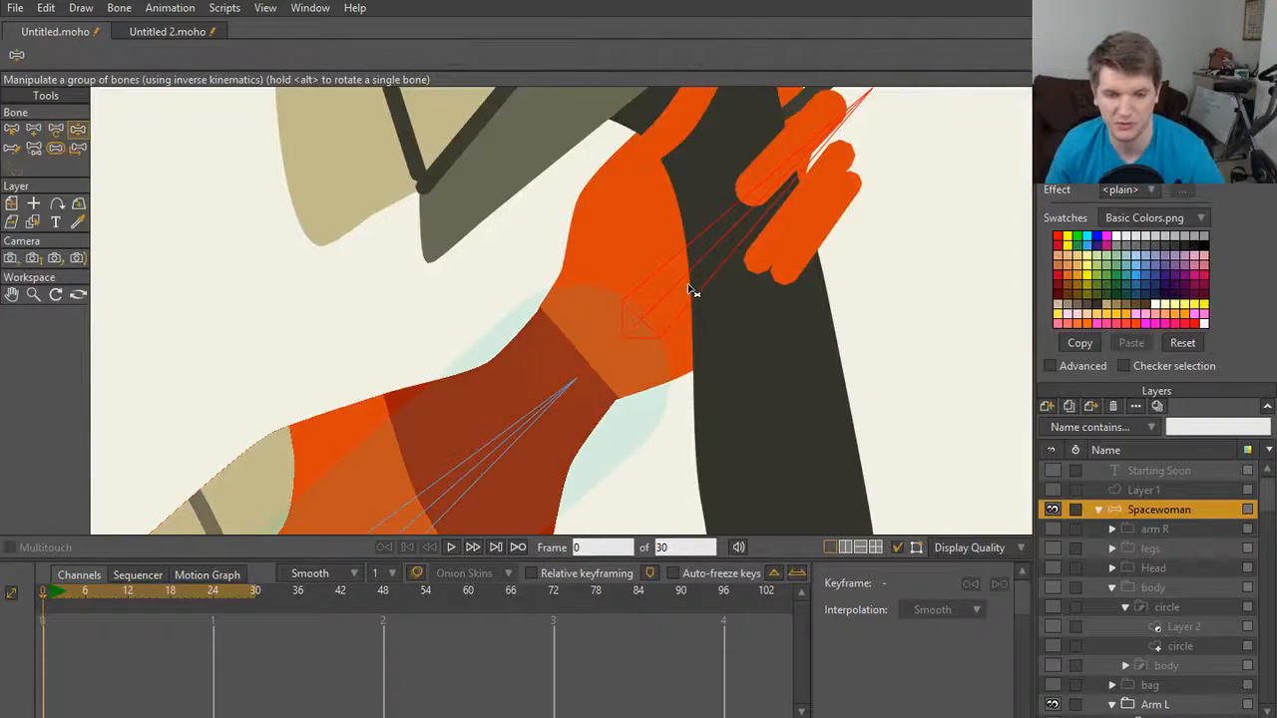
{"action": "left_click_drag", "start_coordinate": [690, 289], "coordinate": [645, 322]}
{"action": "key", "text": "t"}
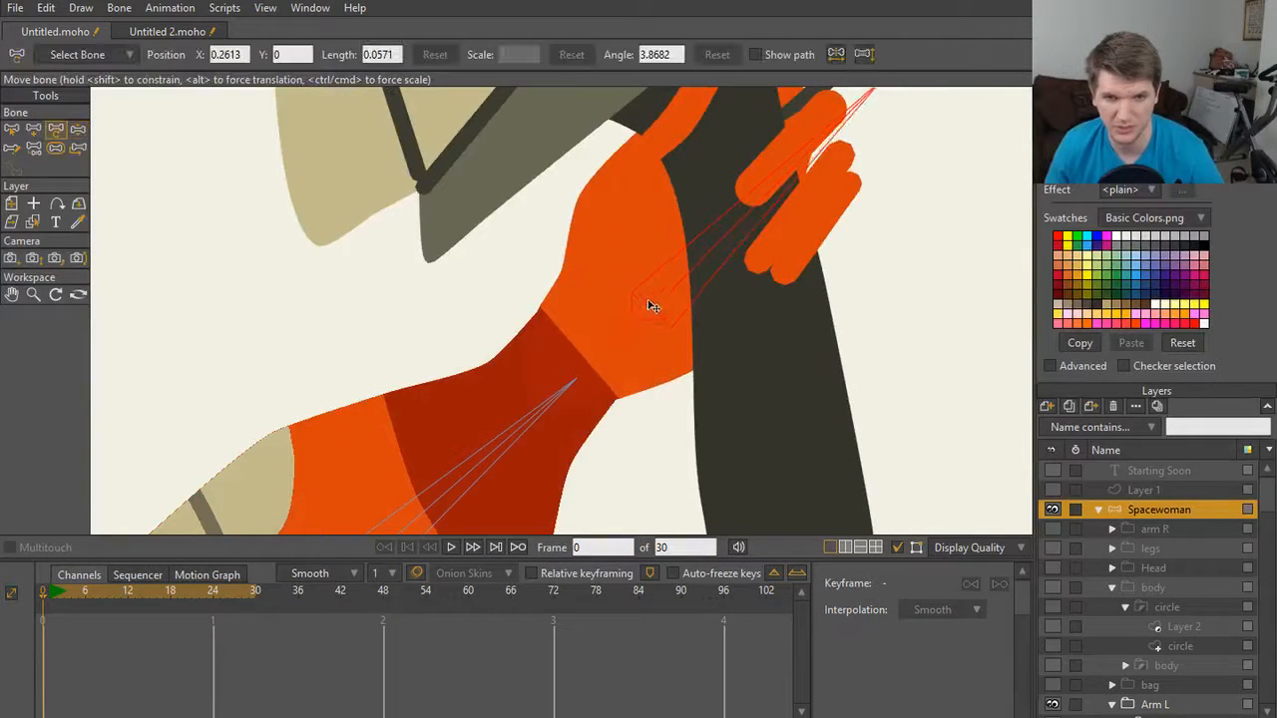
{"action": "key", "text": "z"}
{"action": "left_click_drag", "start_coordinate": [695, 276], "coordinate": [662, 308]}
{"action": "key", "text": "t"}
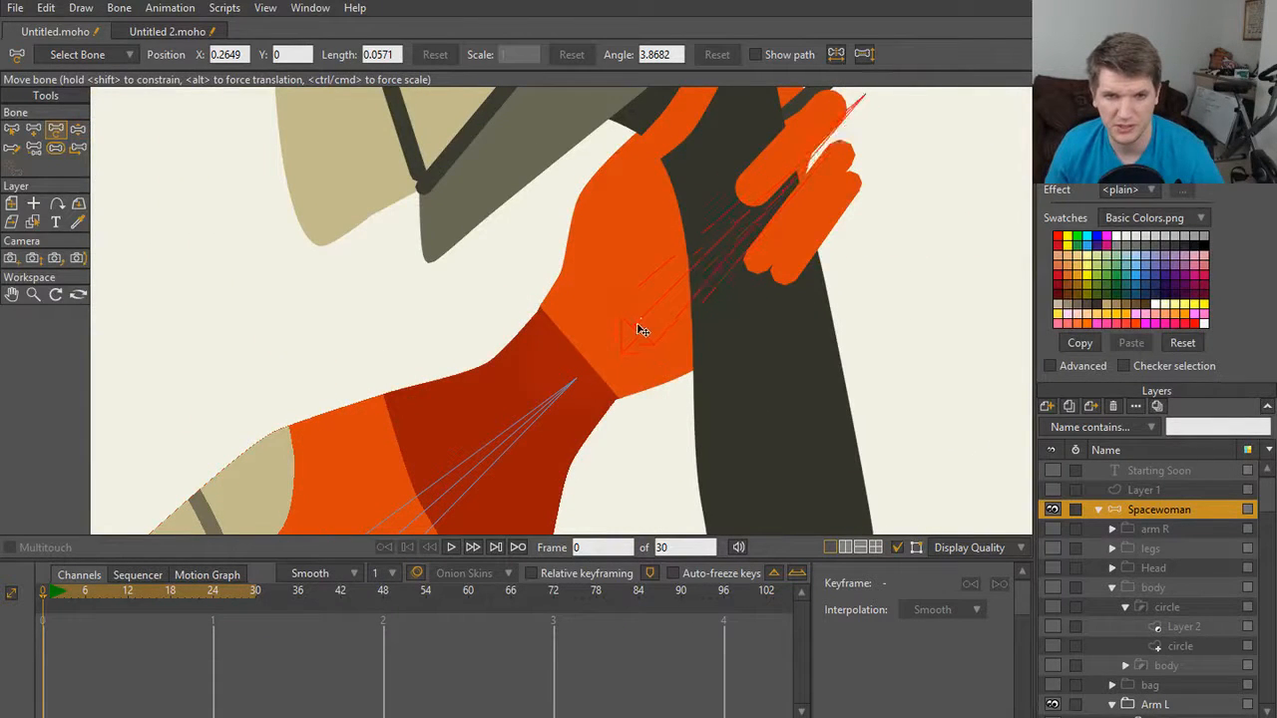
{"action": "key", "text": "z"}
{"action": "mouse_move", "coordinate": [692, 285]}
{"action": "left_mouse_down"}
{"action": "mouse_move", "coordinate": [642, 257]}
{"action": "mouse_move", "coordinate": [698, 322]}
{"action": "mouse_move", "coordinate": [676, 278]}
{"action": "mouse_move", "coordinate": [698, 288]}
{"action": "mouse_move", "coordinate": [685, 289]}
{"action": "left_mouse_up"}
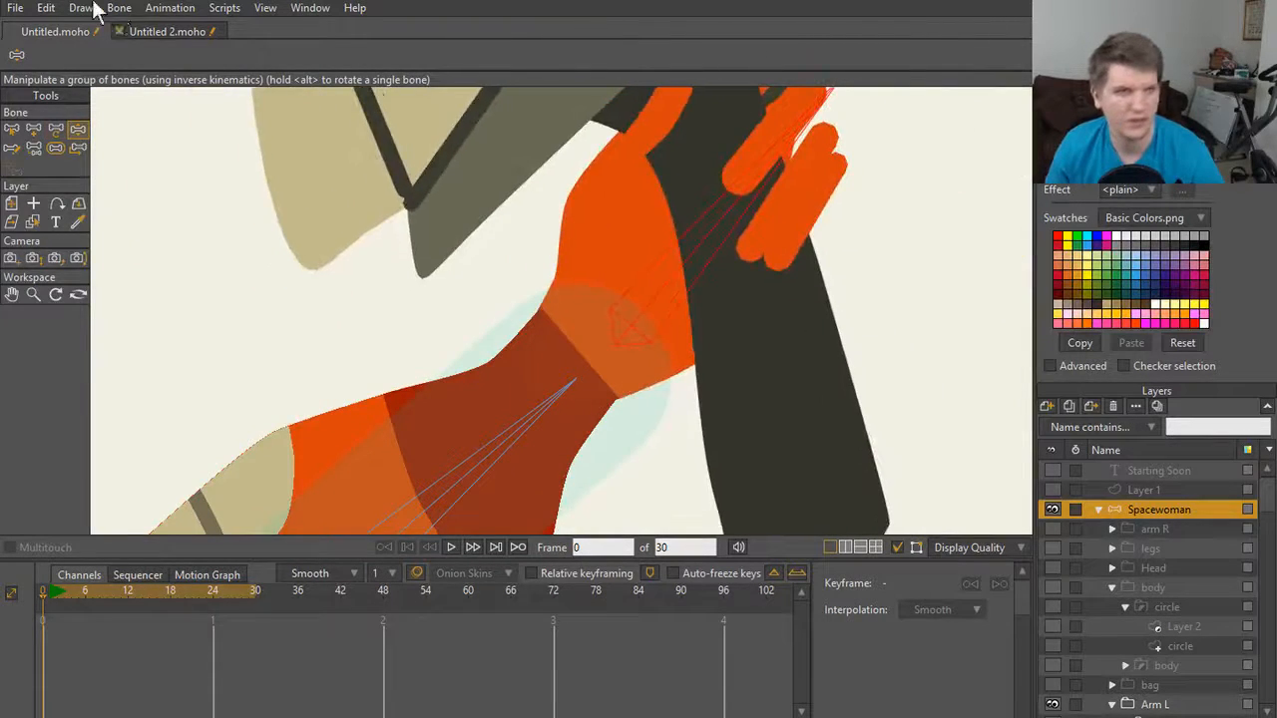
Step: Test the hand's rotation in Untitled 2.moho again, then return to Untitled.moho and compare its wrist bone placement
{"action": "left_click", "coordinate": [167, 31]}
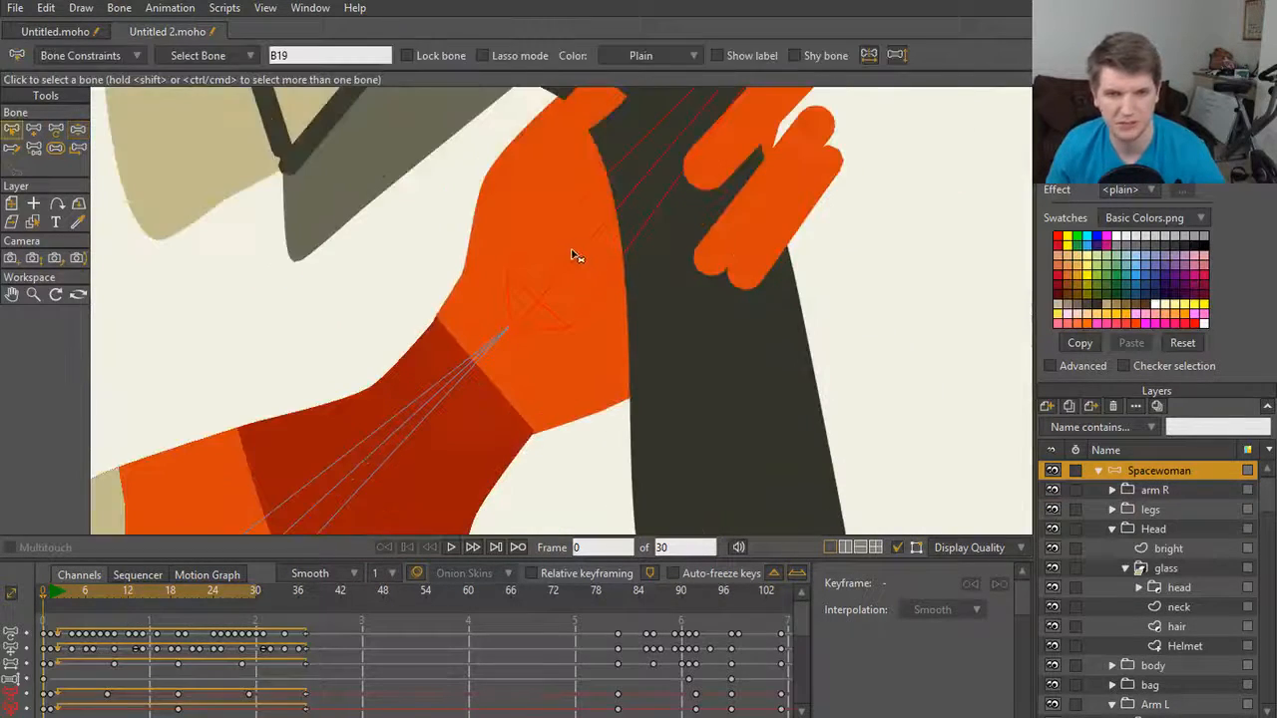
{"action": "key", "text": "z"}
{"action": "left_click_drag", "start_coordinate": [569, 277], "coordinate": [492, 229]}
{"action": "left_click", "coordinate": [60, 31]}
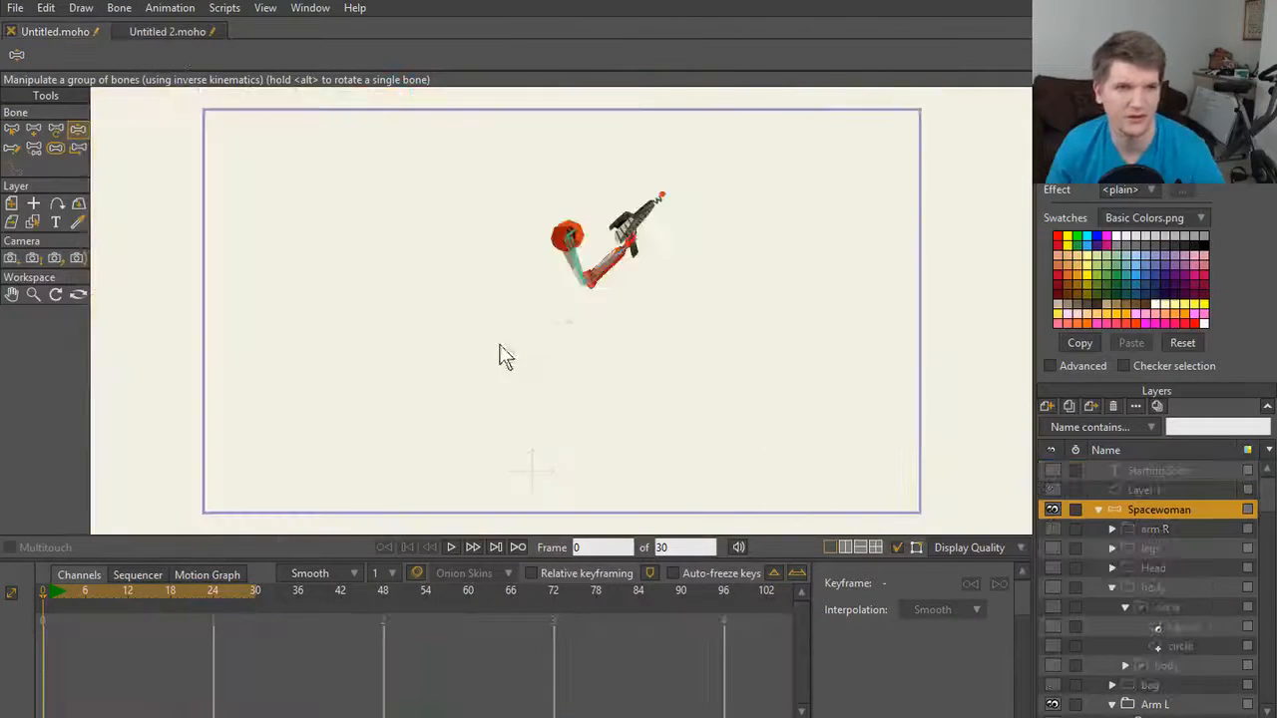
{"action": "scroll", "coordinate": [536, 285], "scroll_direction": "up", "scroll_amount": 6}
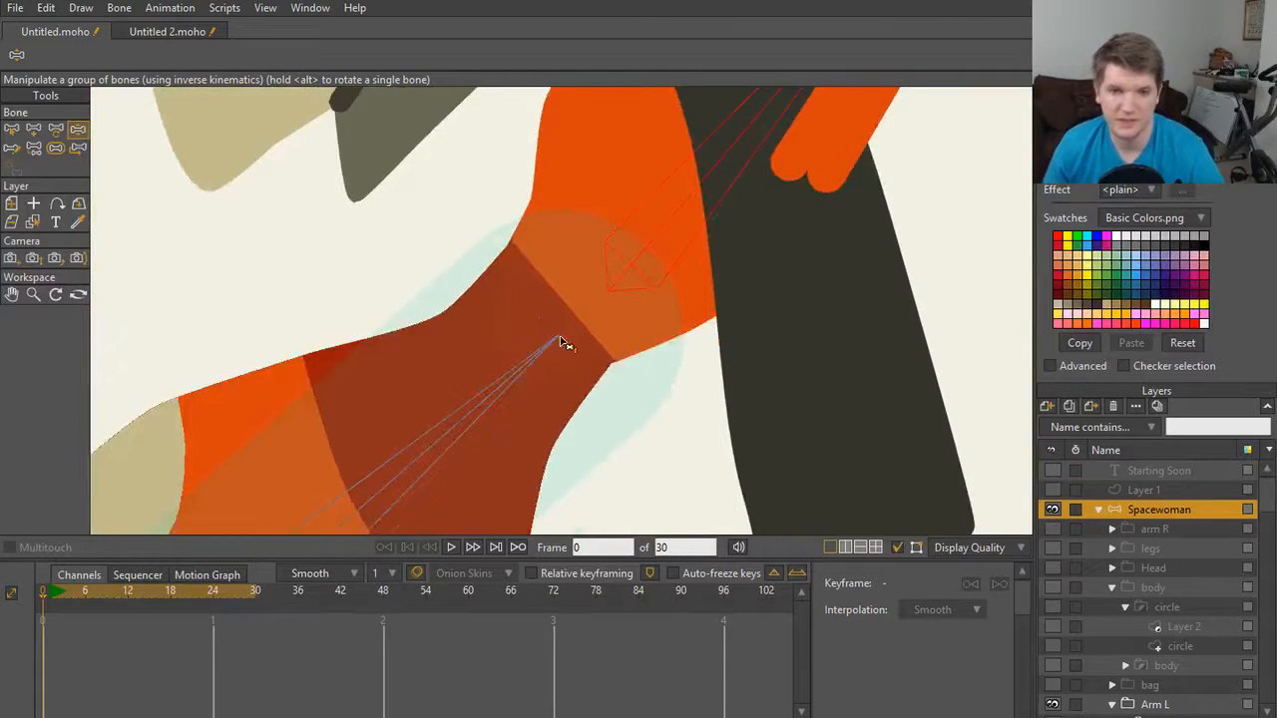
{"action": "key", "text": "b"}
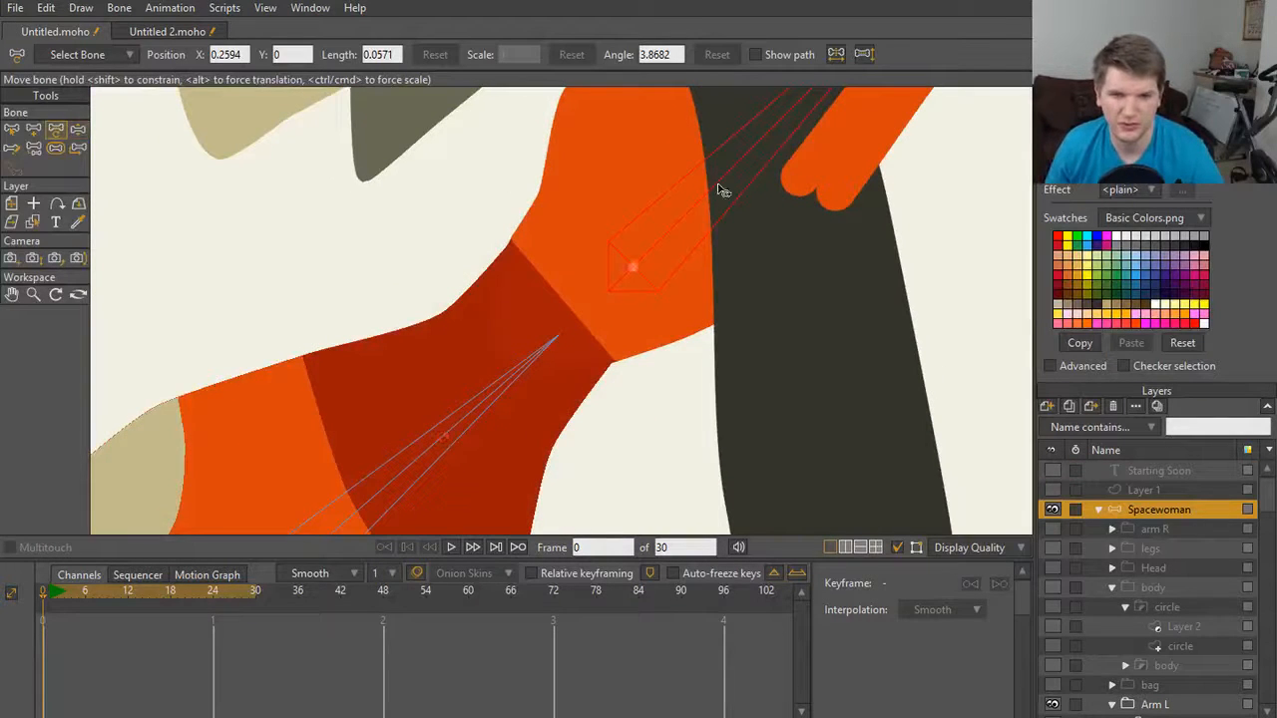
Step: Shorten the hand bone to a length of about 0.048 by moving its tip back over the fingers, testing the arm's movement
{"action": "left_click", "coordinate": [446, 442]}
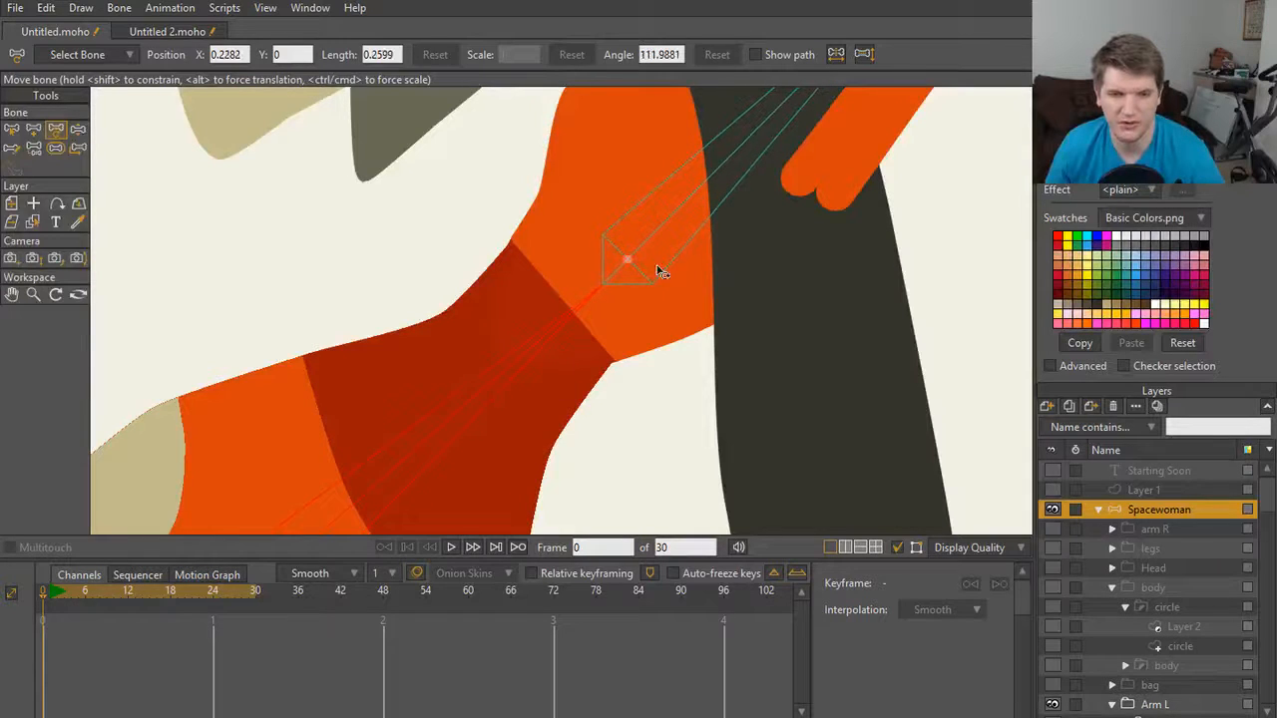
{"action": "key", "text": "z"}
{"action": "left_click_drag", "start_coordinate": [653, 265], "coordinate": [477, 299]}
{"action": "key", "text": "t"}
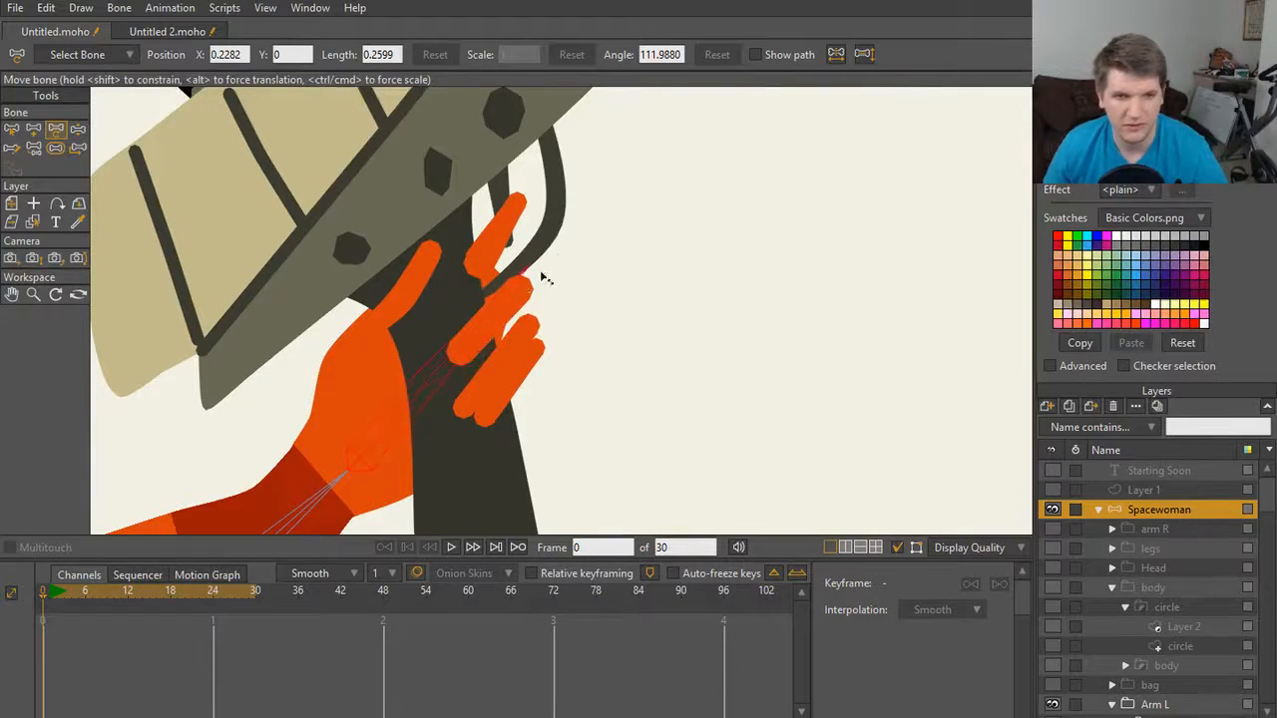
{"action": "left_click", "coordinate": [503, 329]}
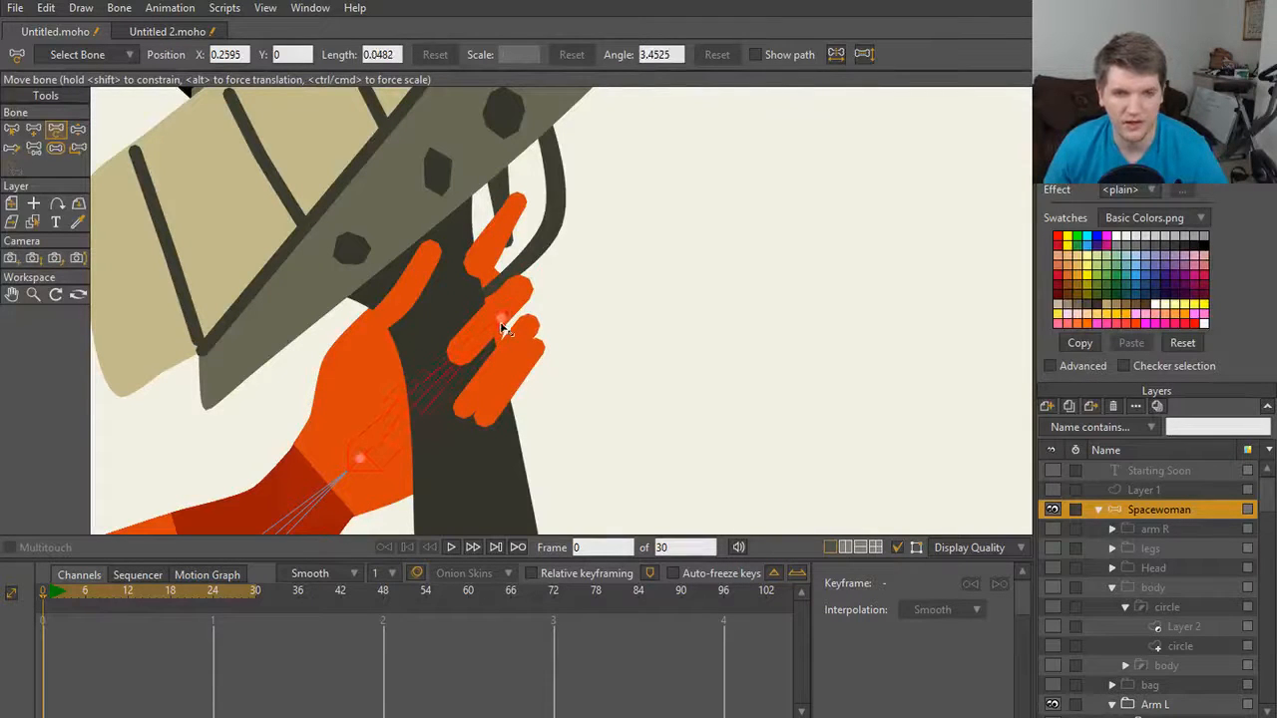
{"action": "left_click", "coordinate": [477, 357]}
Step: Test the wrist and arm deformation by manipulating the bones, inspecting the seam up close and the whole arm
{"action": "scroll", "coordinate": [479, 354], "scroll_direction": "up", "scroll_amount": 5}
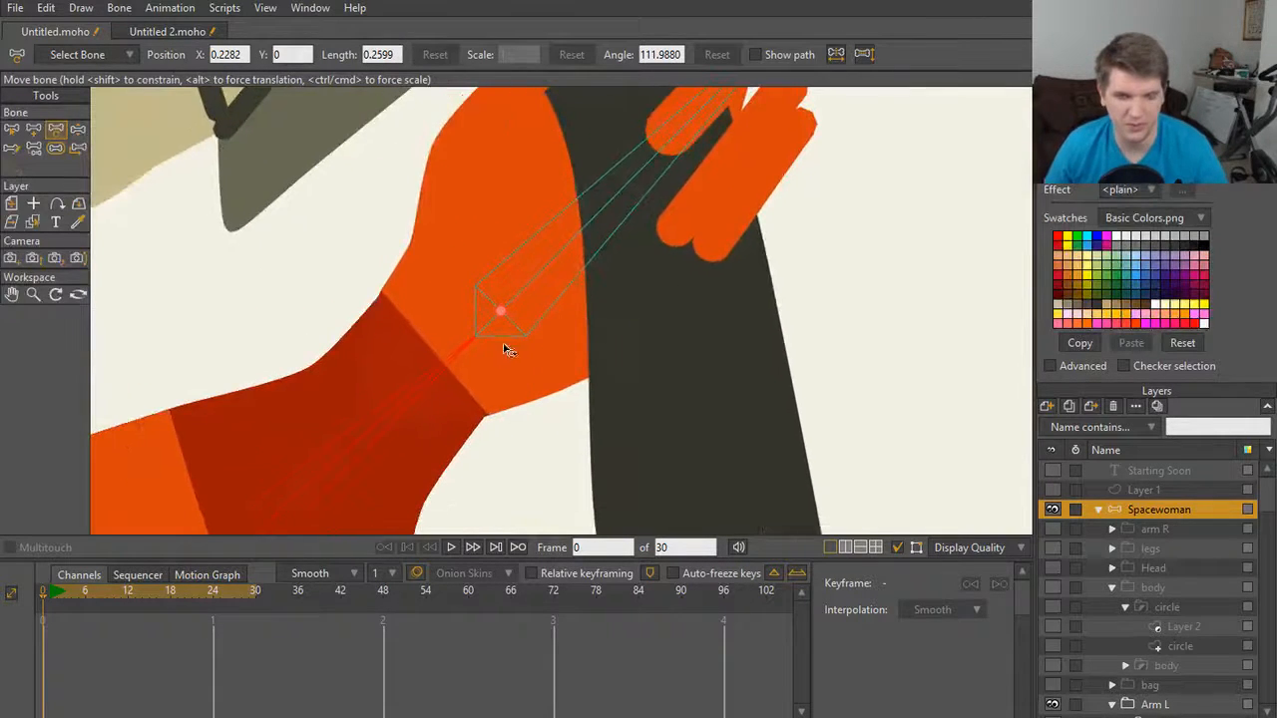
{"action": "key", "text": "z"}
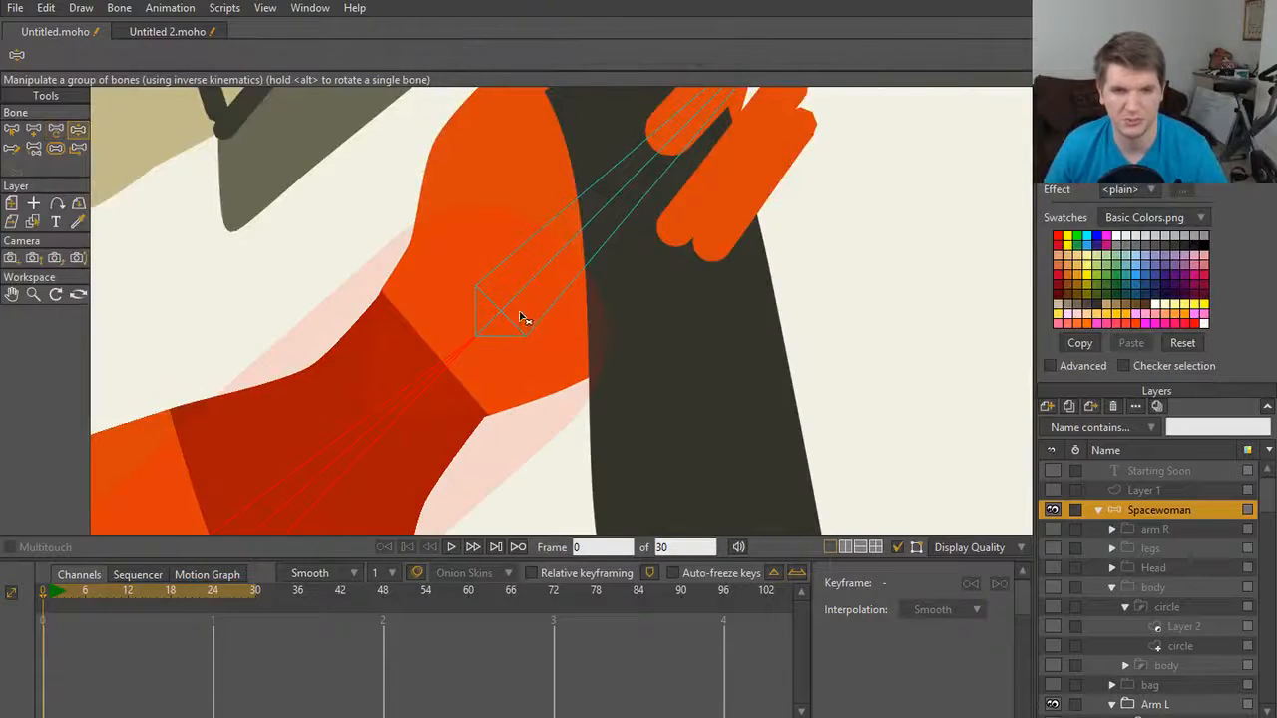
{"action": "left_click_drag", "start_coordinate": [483, 339], "coordinate": [548, 276]}
{"action": "scroll", "coordinate": [499, 294], "scroll_direction": "down", "scroll_amount": 3}
{"action": "scroll", "coordinate": [713, 313], "scroll_direction": "up", "scroll_amount": 2}
{"action": "scroll", "coordinate": [672, 328], "scroll_direction": "down", "scroll_amount": 4}
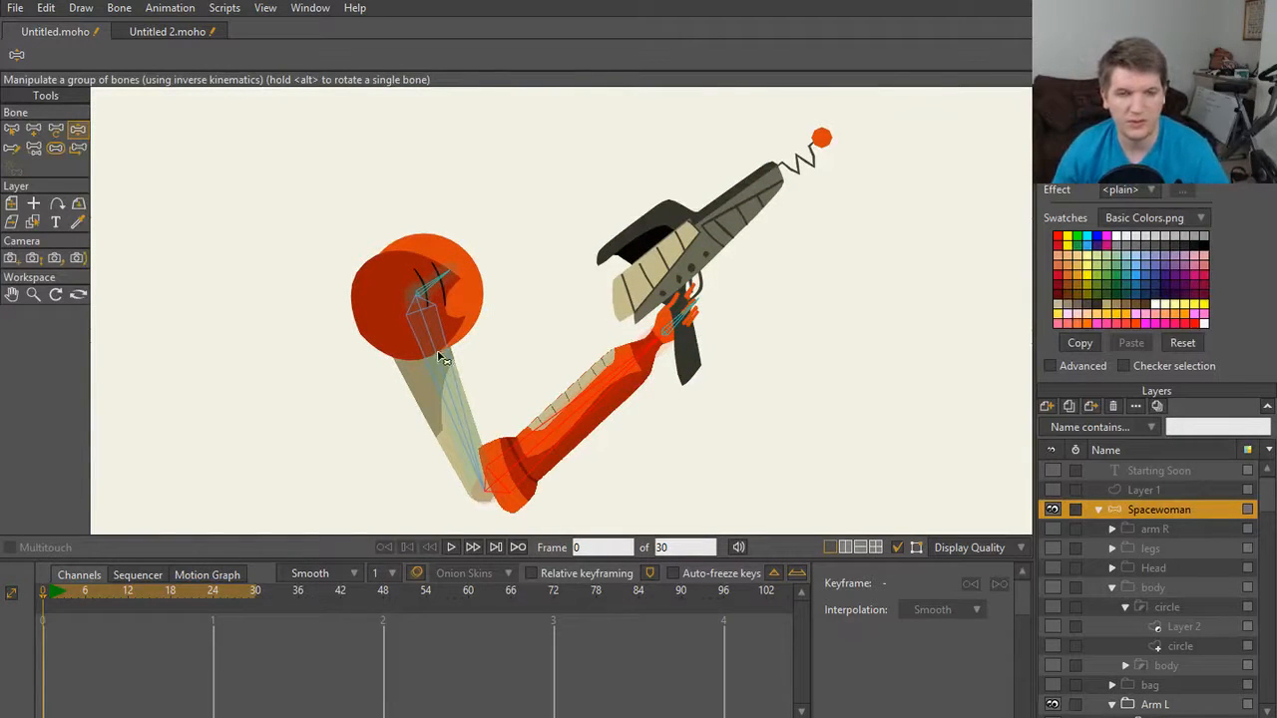
{"action": "left_click_drag", "start_coordinate": [446, 359], "coordinate": [671, 306]}
Step: Select the small bone inside the shoulder ball and test how the upper arm moves around it
{"action": "key", "text": "b"}
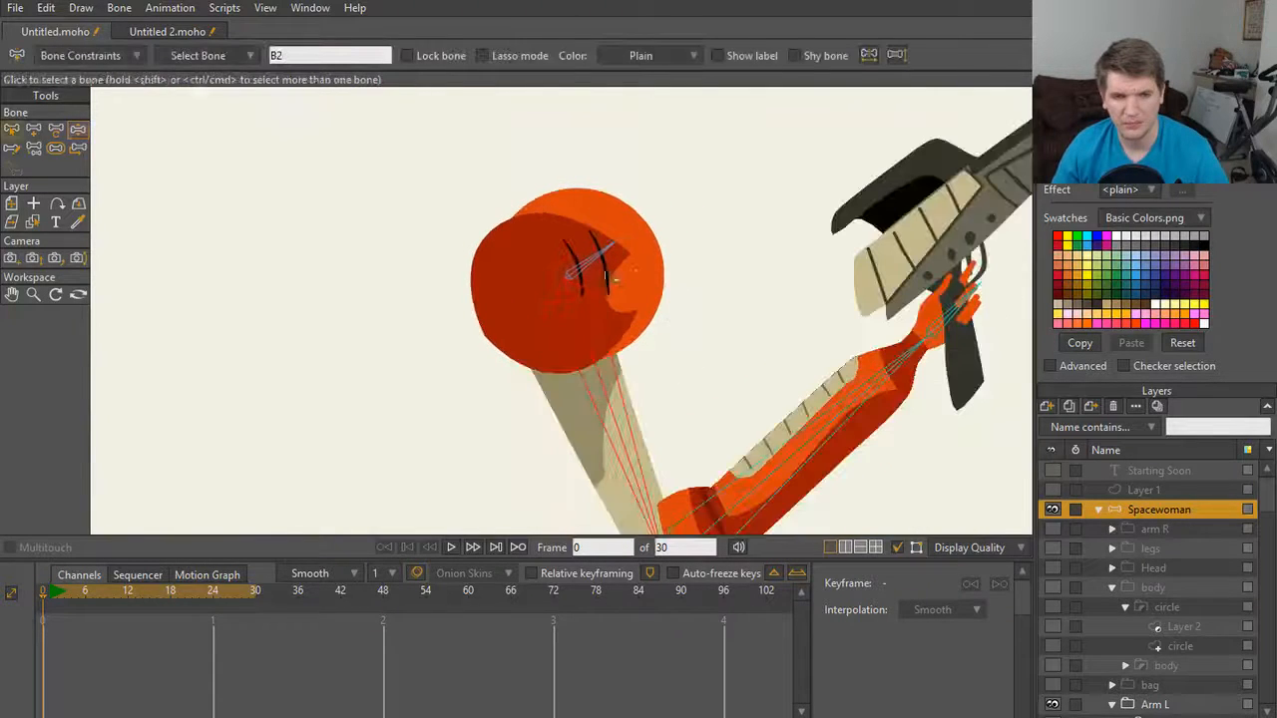
{"action": "left_click", "coordinate": [592, 266]}
{"action": "key", "text": "s"}
{"action": "key", "text": "z"}
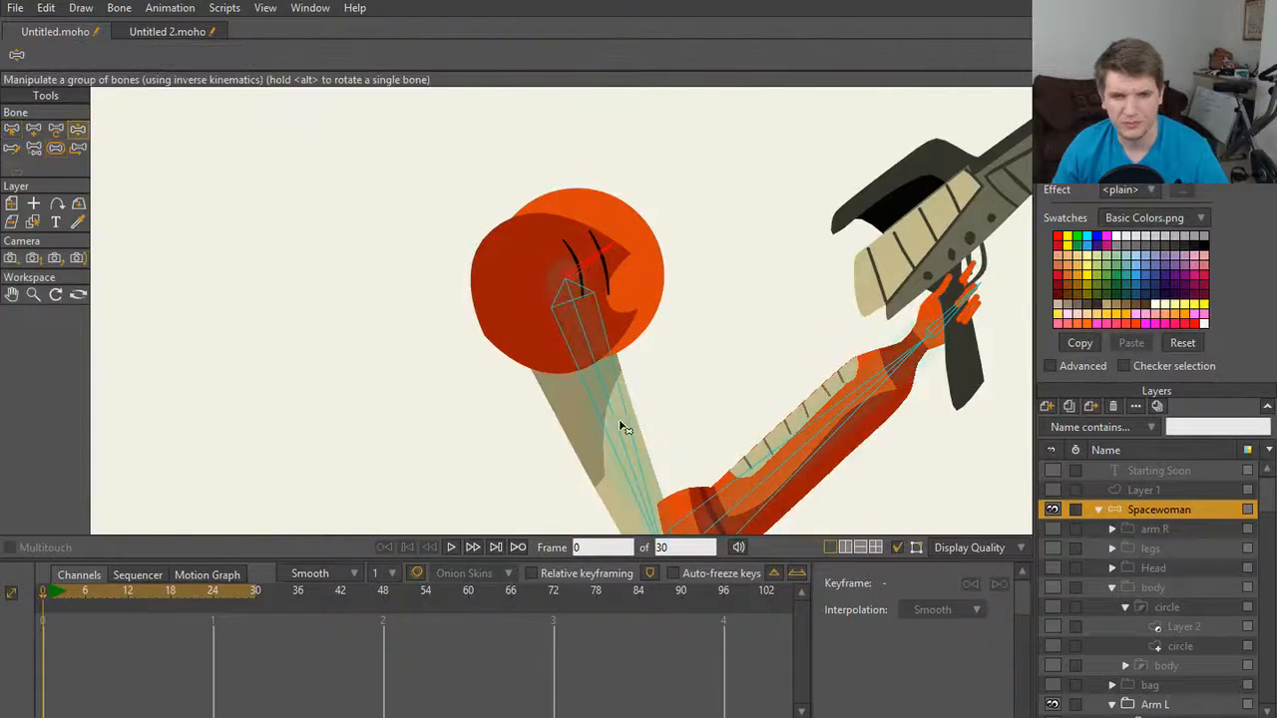
{"action": "left_click_drag", "start_coordinate": [621, 428], "coordinate": [603, 328]}
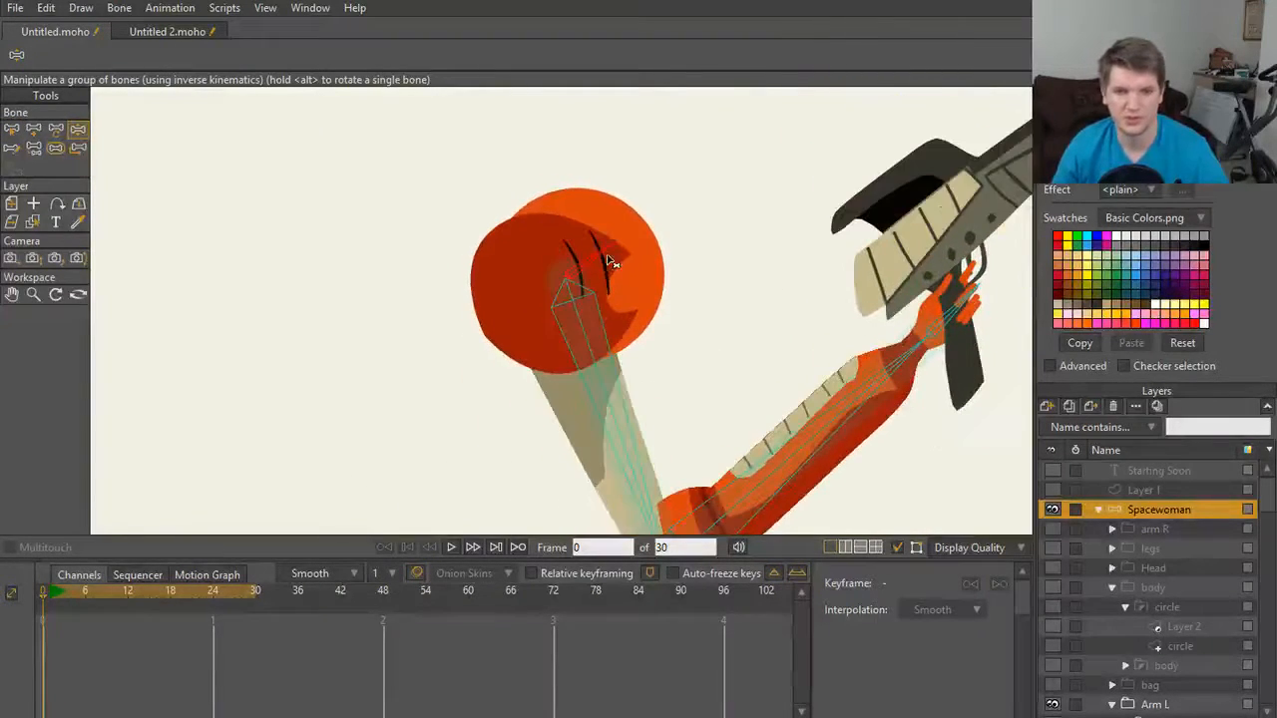
Step: Toggle the visibility of the arm R layer and leave the legs layer shown alongside Arm L
{"action": "scroll", "coordinate": [610, 262], "scroll_direction": "down", "scroll_amount": 5}
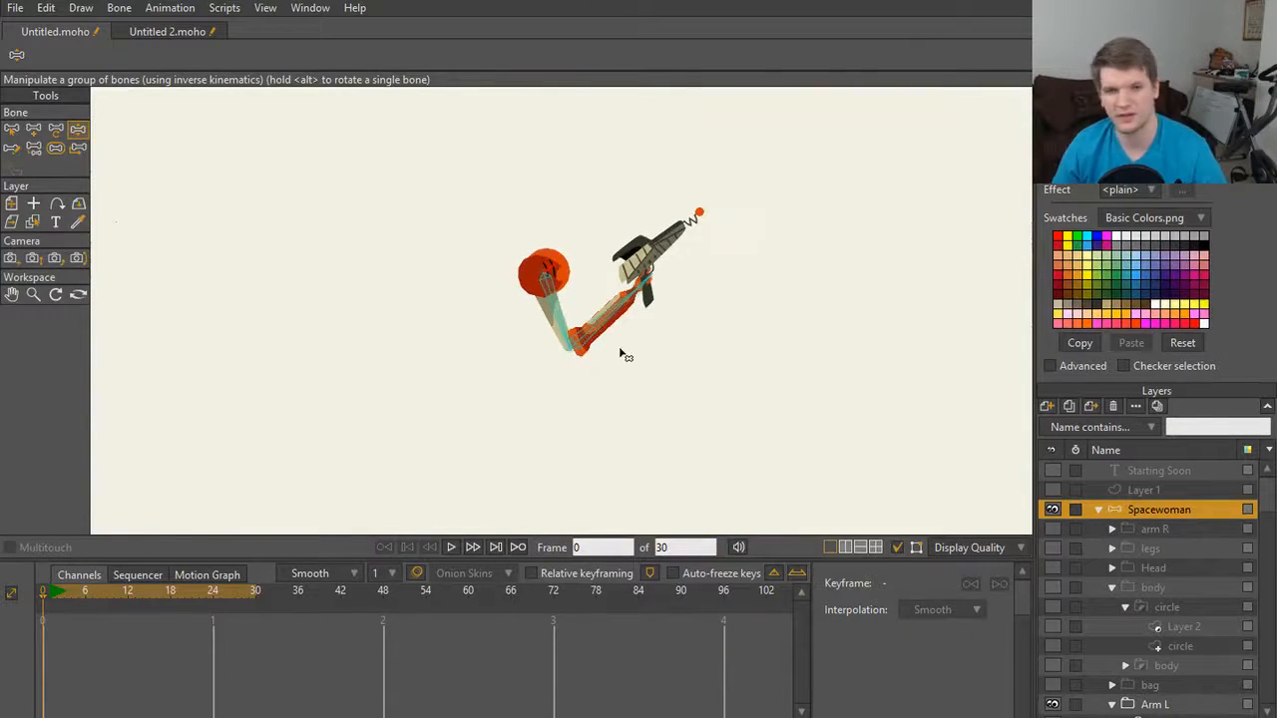
{"action": "left_click_drag", "start_coordinate": [620, 349], "coordinate": [645, 407]}
{"action": "scroll", "coordinate": [647, 408], "scroll_direction": "up", "scroll_amount": 1}
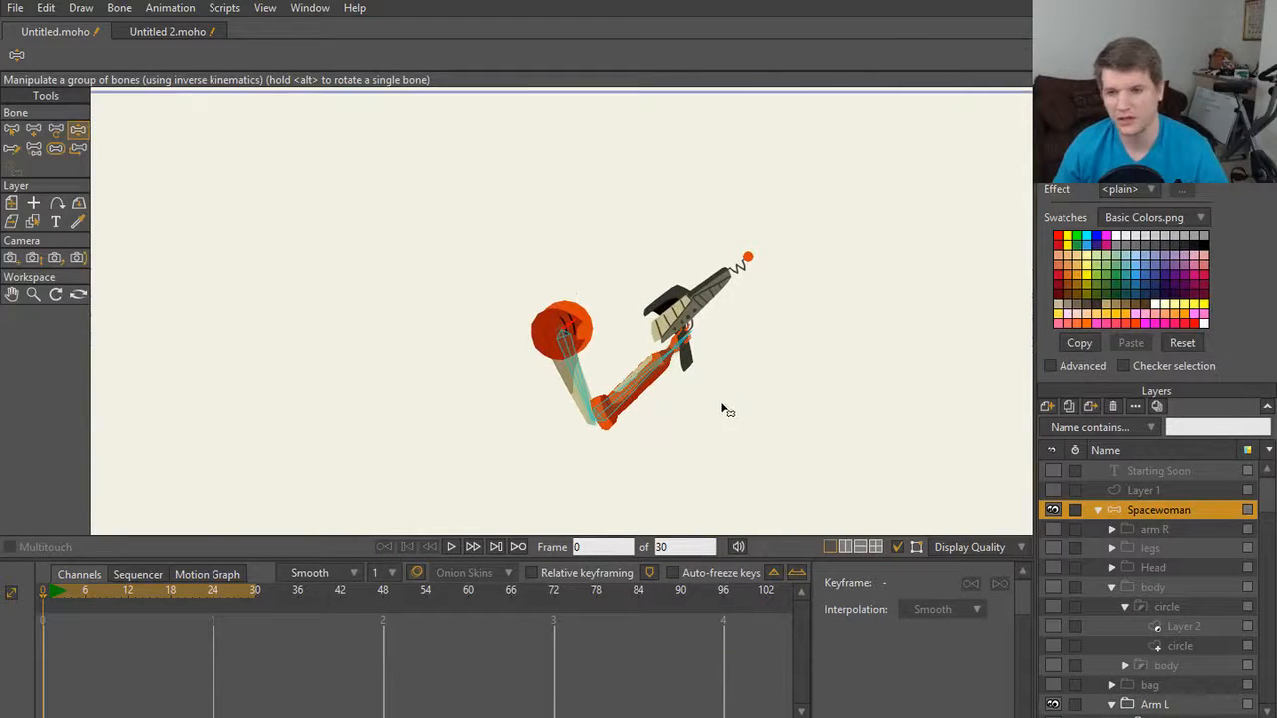
{"action": "left_click", "coordinate": [1053, 528]}
{"action": "left_click", "coordinate": [1052, 529]}
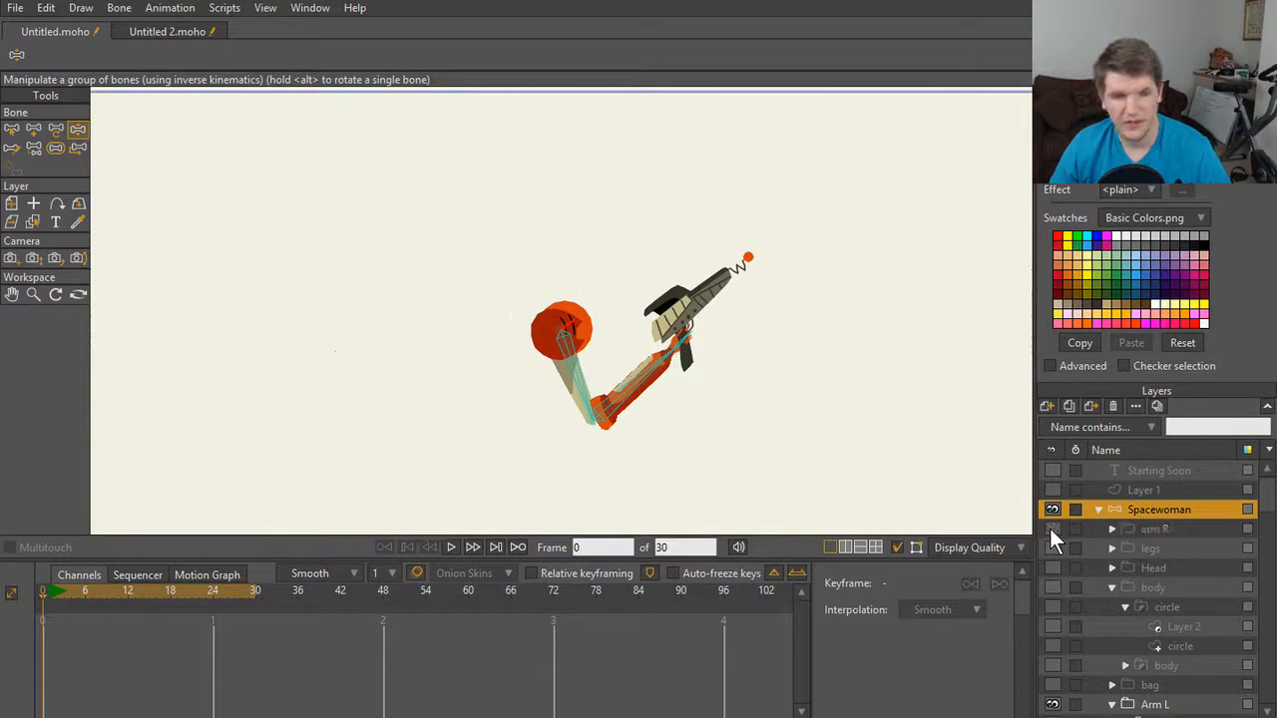
{"action": "left_click", "coordinate": [1052, 529]}
{"action": "left_click", "coordinate": [1053, 528]}
{"action": "left_click", "coordinate": [1053, 547]}
{"action": "left_click", "coordinate": [1053, 548]}
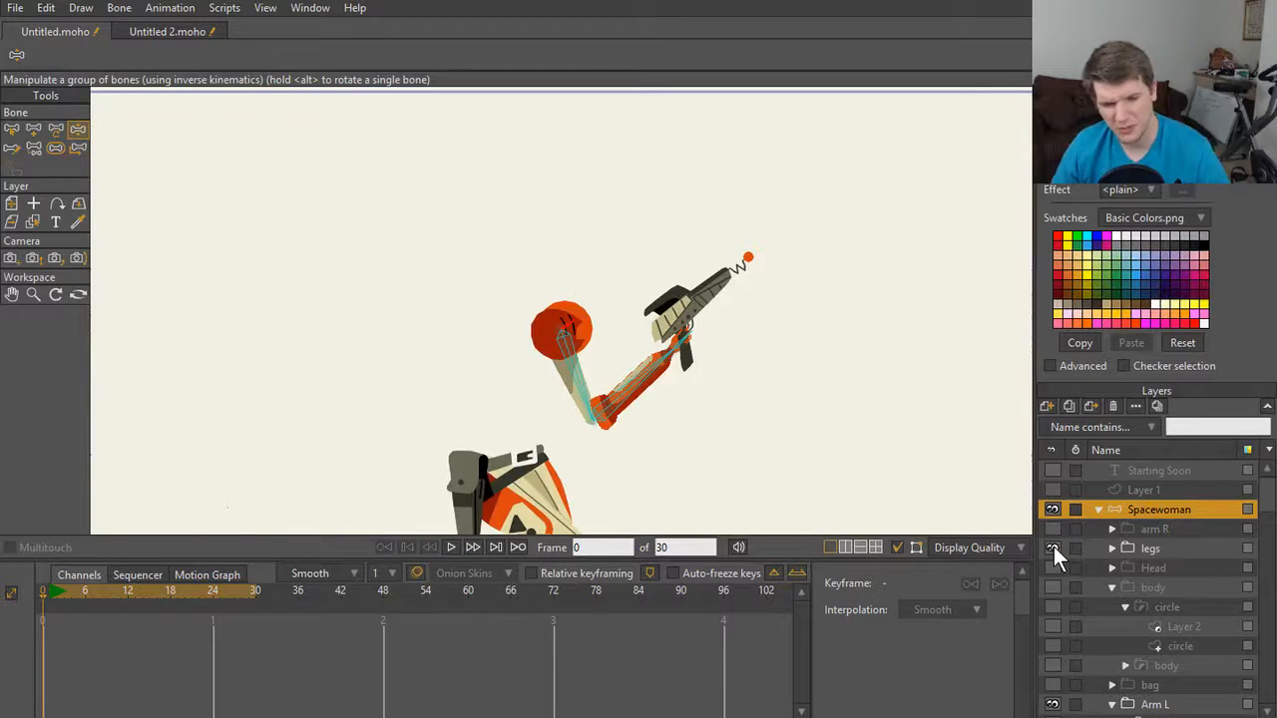
{"action": "left_click", "coordinate": [1054, 548]}
{"action": "left_click", "coordinate": [1054, 547]}
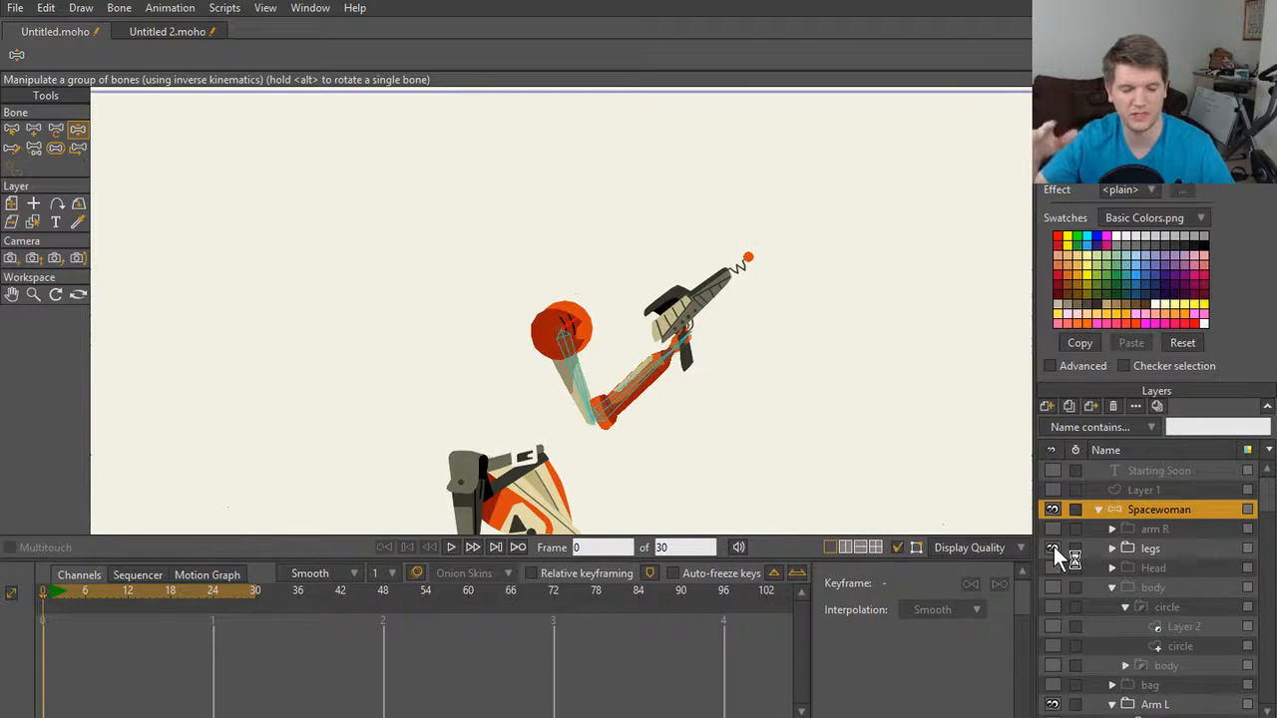
Step: Pick the upper arm artwork, select its parent arm group, check its Layer 2 visibility and collapse the group
{"action": "scroll", "coordinate": [655, 456], "scroll_direction": "up", "scroll_amount": 5}
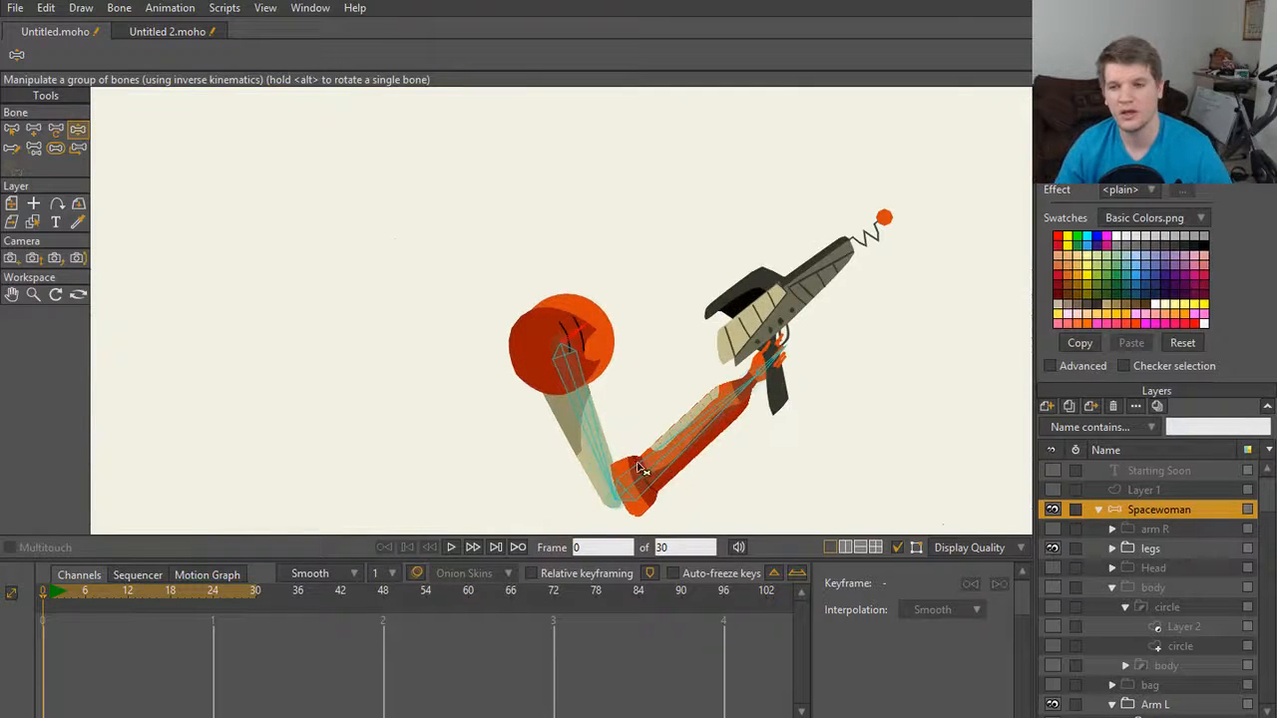
{"action": "scroll", "coordinate": [635, 356], "scroll_direction": "up", "scroll_amount": 2}
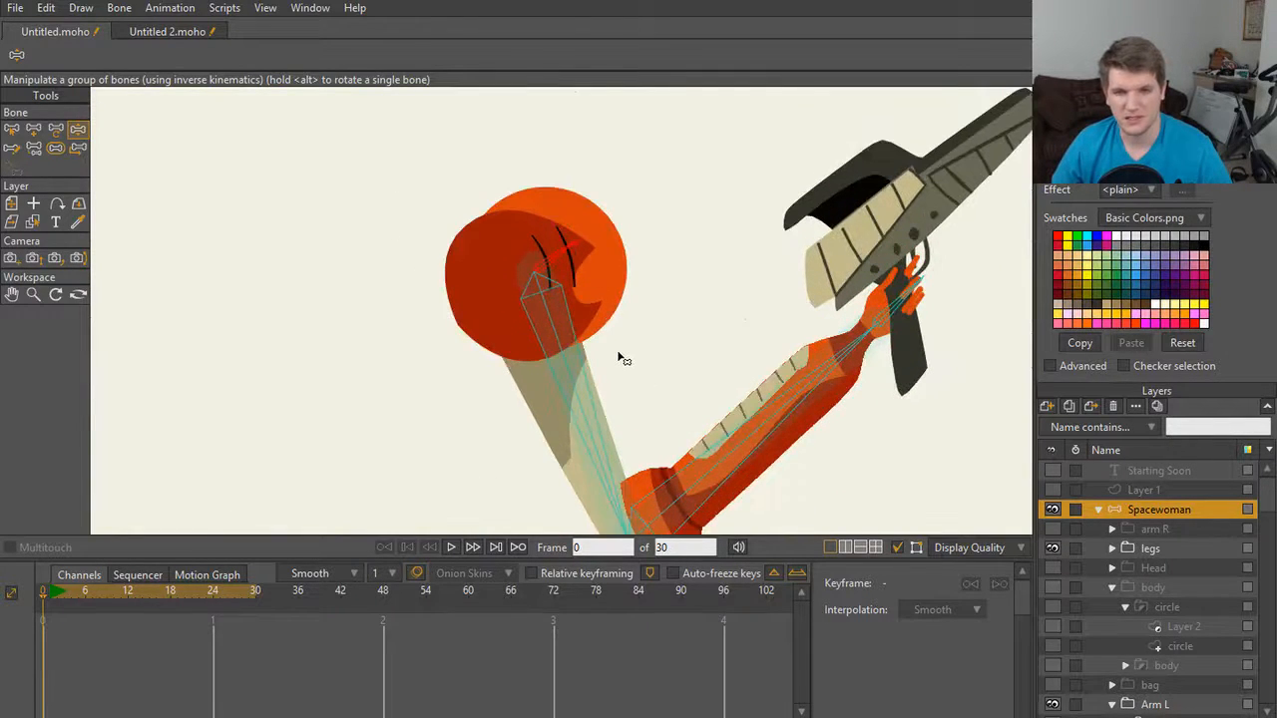
{"action": "left_click", "coordinate": [528, 358], "text": "ctrl+alt"}
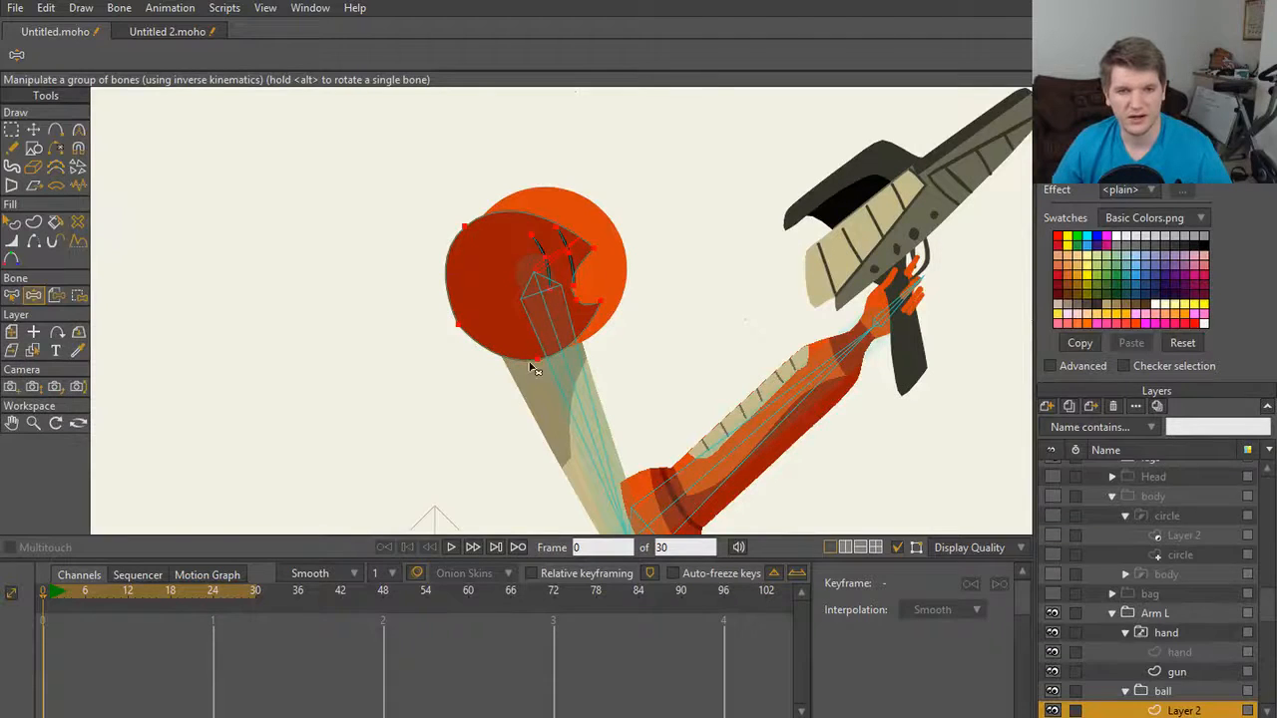
{"action": "left_click", "coordinate": [536, 321], "text": "ctrl+alt"}
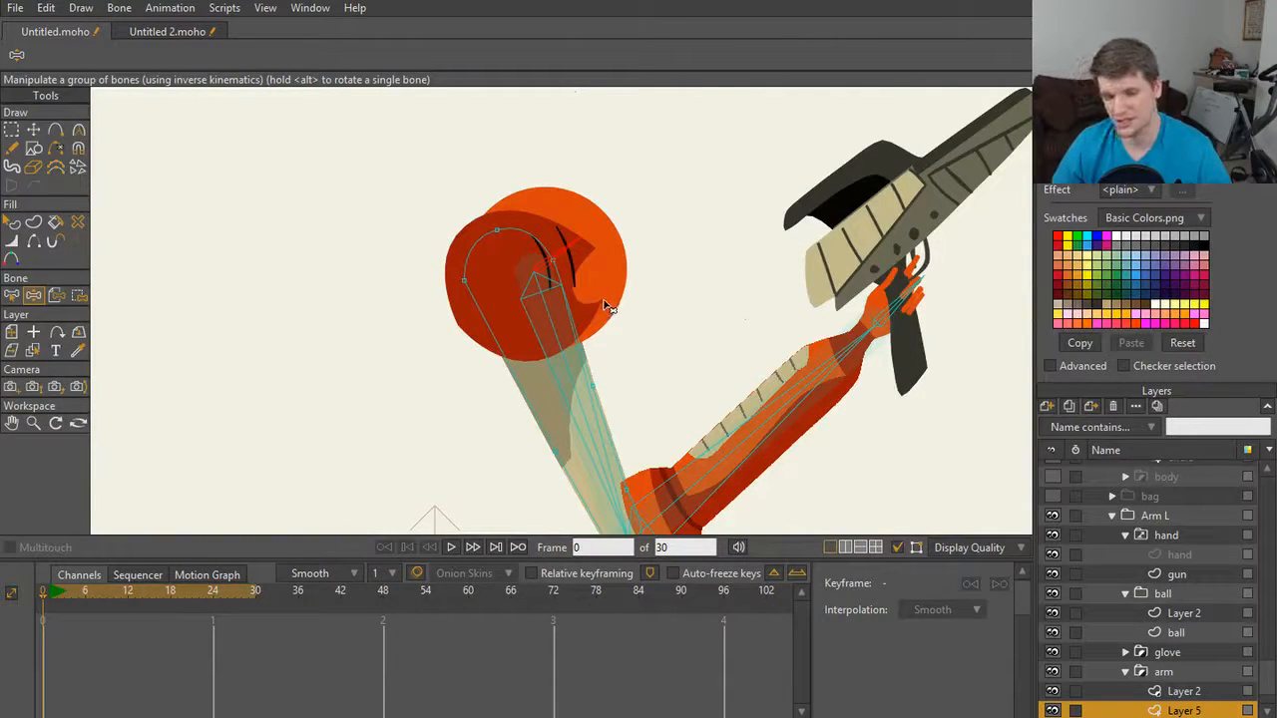
{"action": "left_click", "coordinate": [1161, 676]}
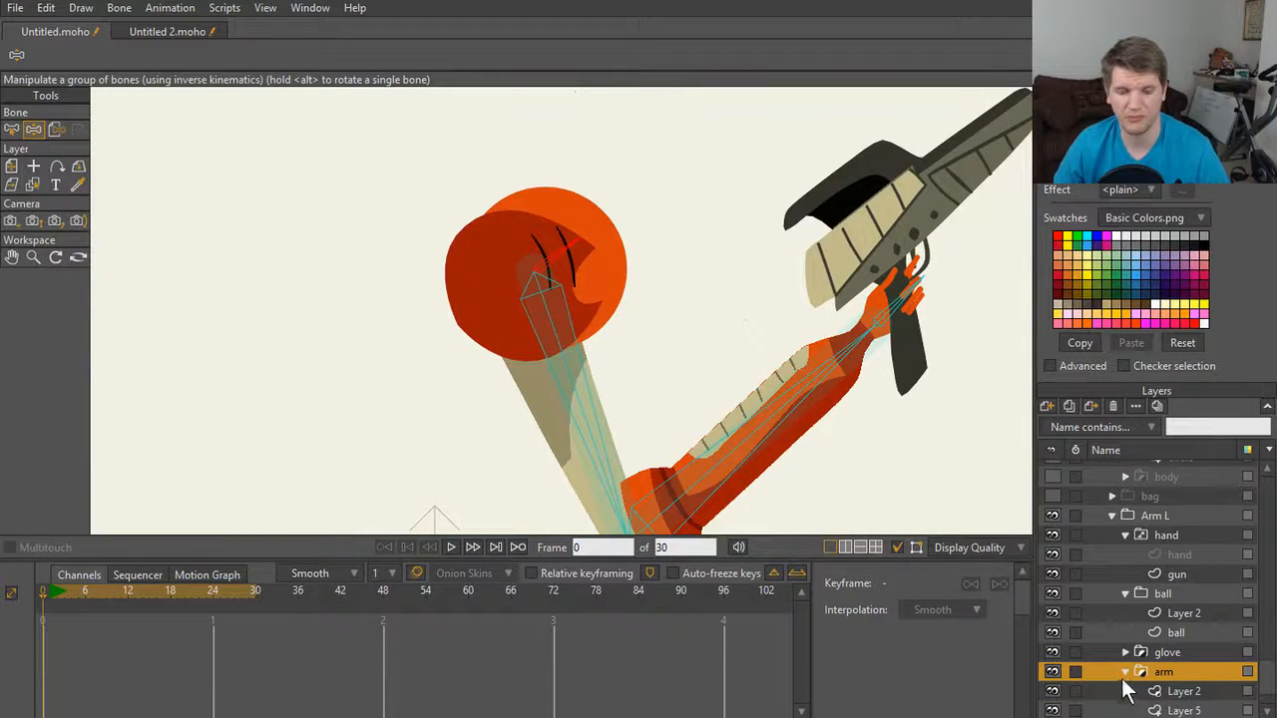
{"action": "left_click", "coordinate": [1051, 691]}
{"action": "left_click", "coordinate": [1051, 692]}
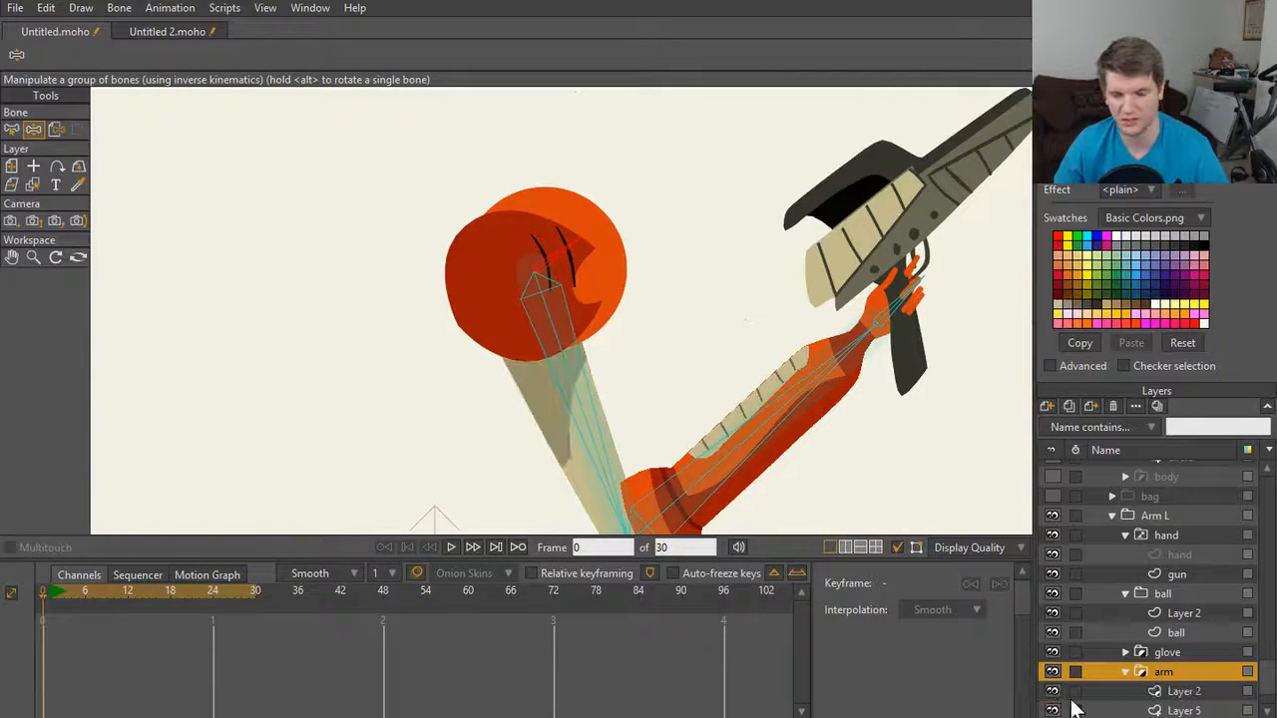
{"action": "left_click", "coordinate": [1125, 671]}
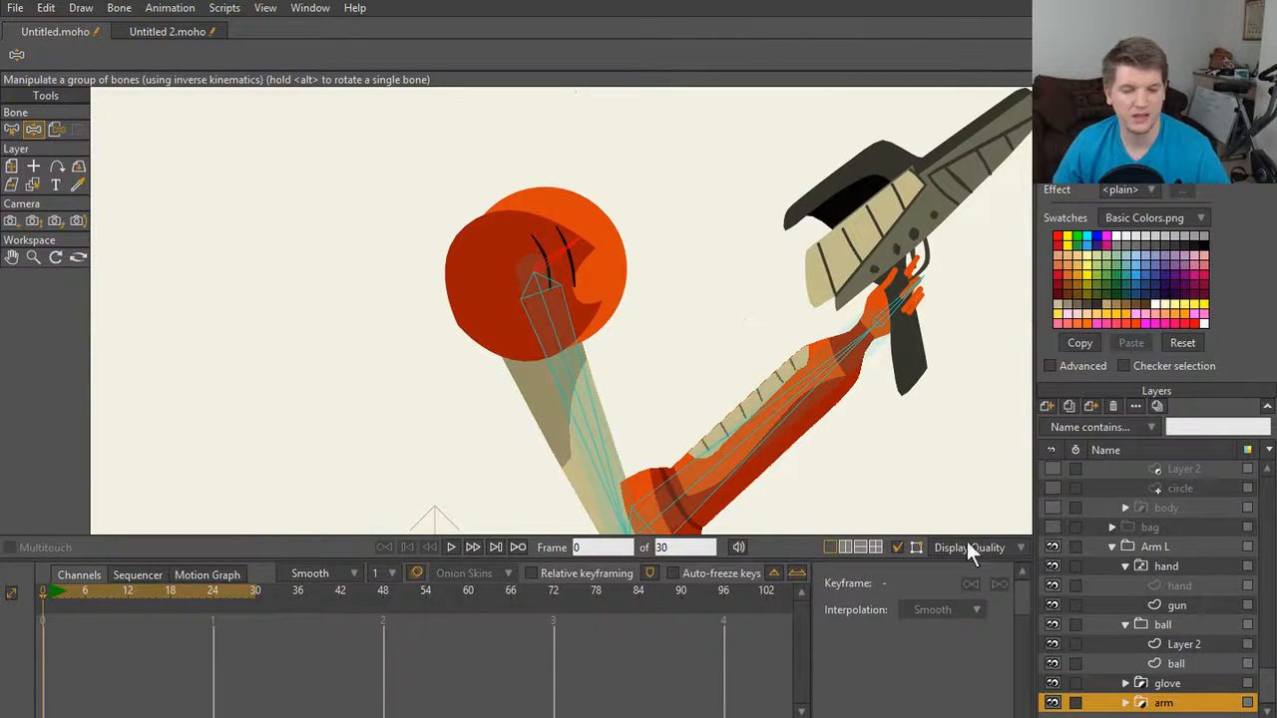
Step: Review the layer binding commands for the arm group, then switch to Untitled 2.moho and select the reference rig's forearm bone
{"action": "left_click", "coordinate": [119, 9]}
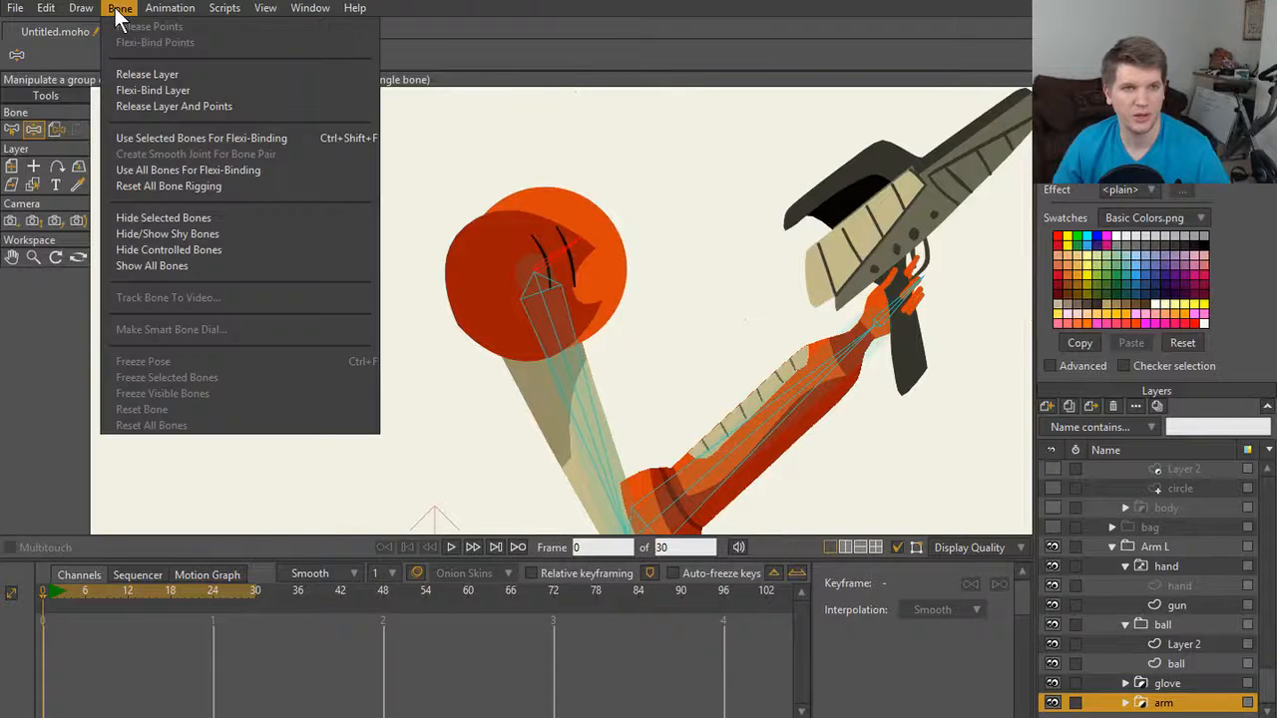
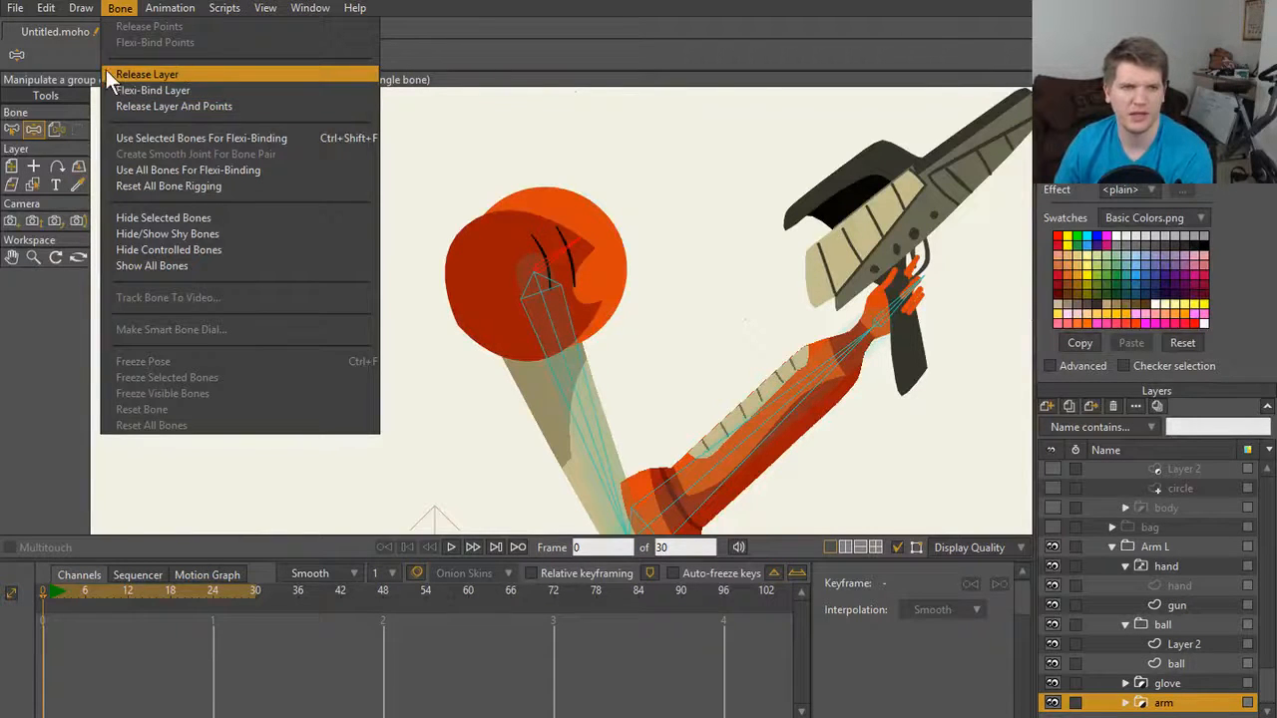
{"action": "left_click", "coordinate": [71, 39]}
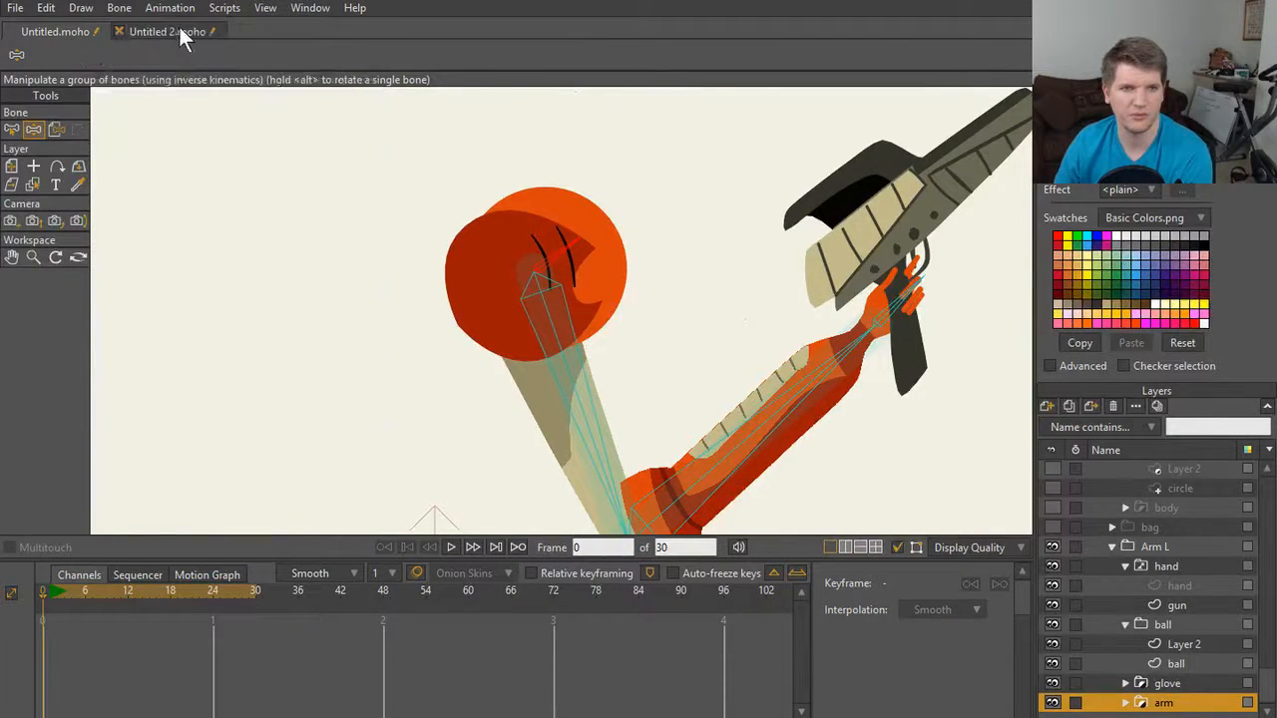
{"action": "left_click", "coordinate": [171, 31]}
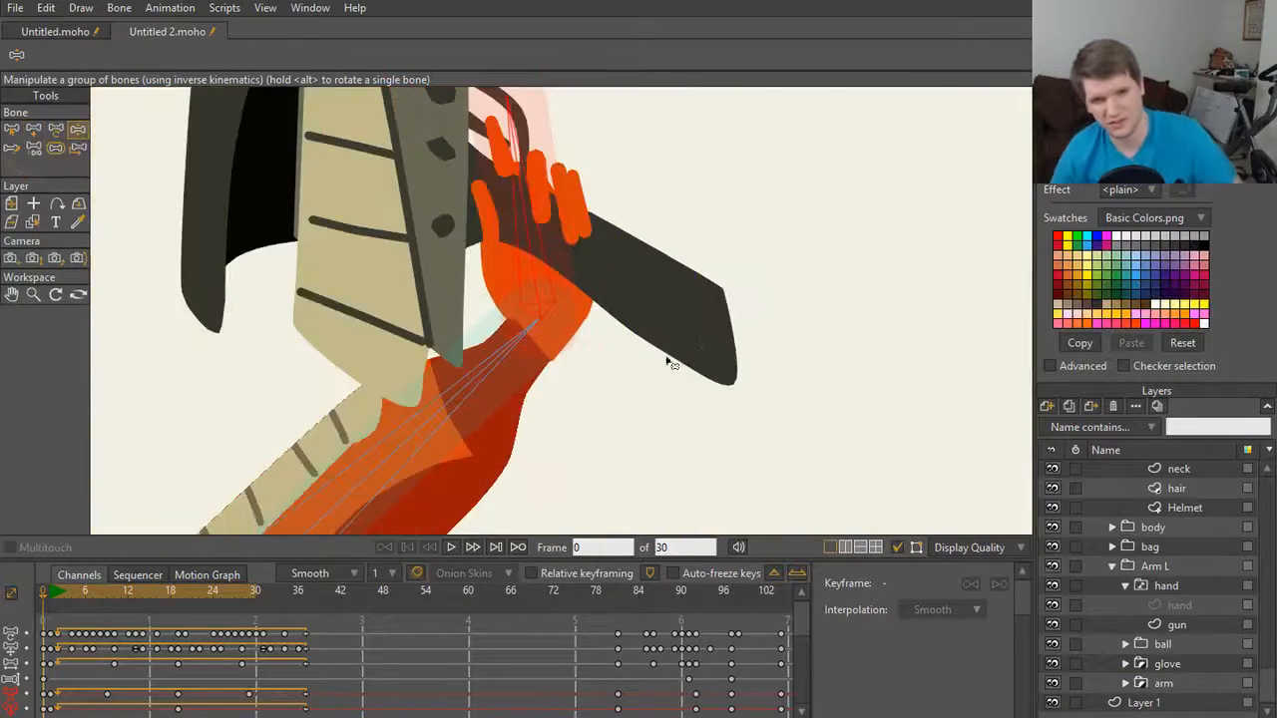
{"action": "left_click_drag", "start_coordinate": [680, 353], "coordinate": [671, 254]}
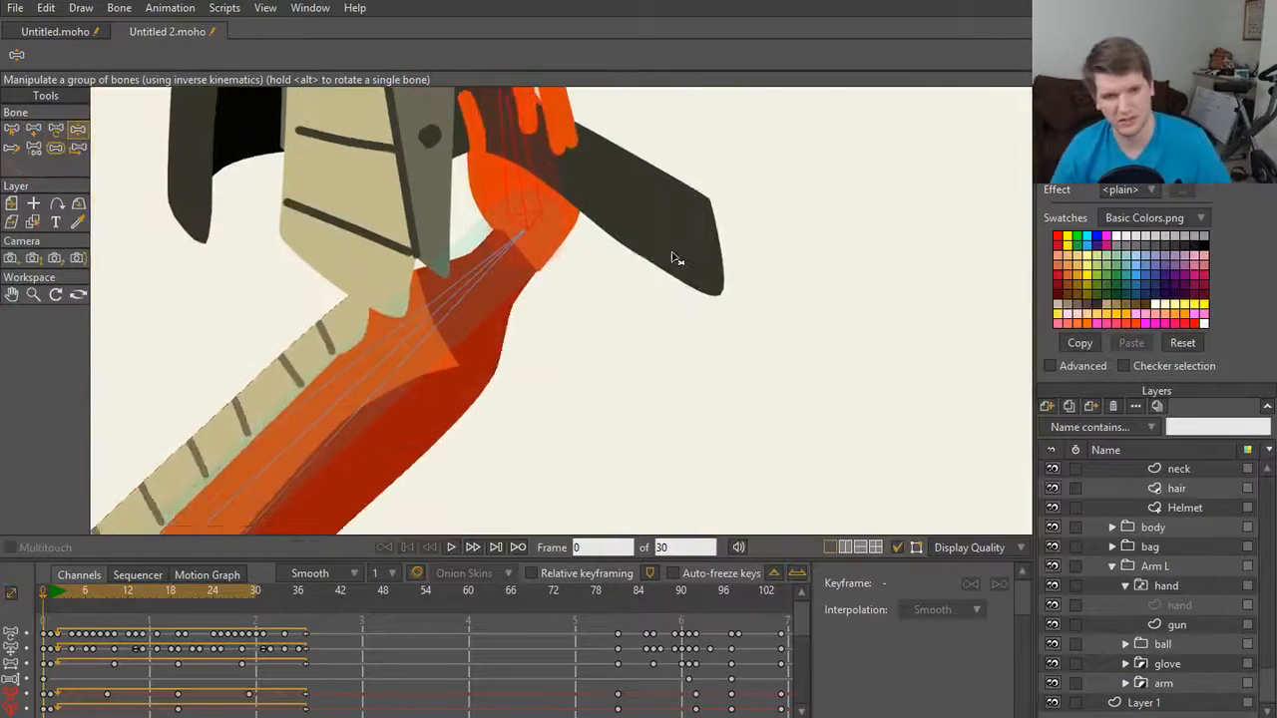
{"action": "scroll", "coordinate": [664, 262], "scroll_direction": "down", "scroll_amount": 4}
{"action": "left_click_drag", "start_coordinate": [563, 363], "coordinate": [799, 276]}
{"action": "key", "text": "b"}
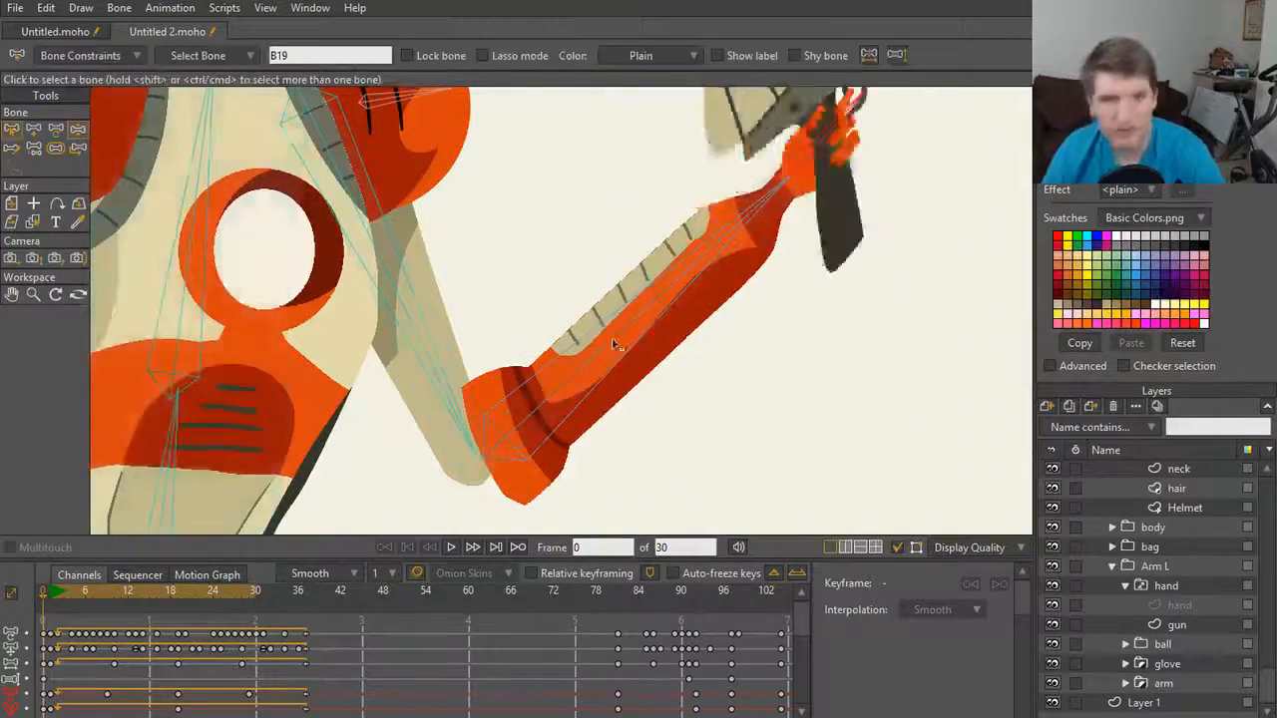
{"action": "left_click", "coordinate": [614, 349]}
Step: Select upper arm bone B16 in the reference rig, check the available bone commands, and return to Untitled.moho
{"action": "left_click", "coordinate": [109, 9]}
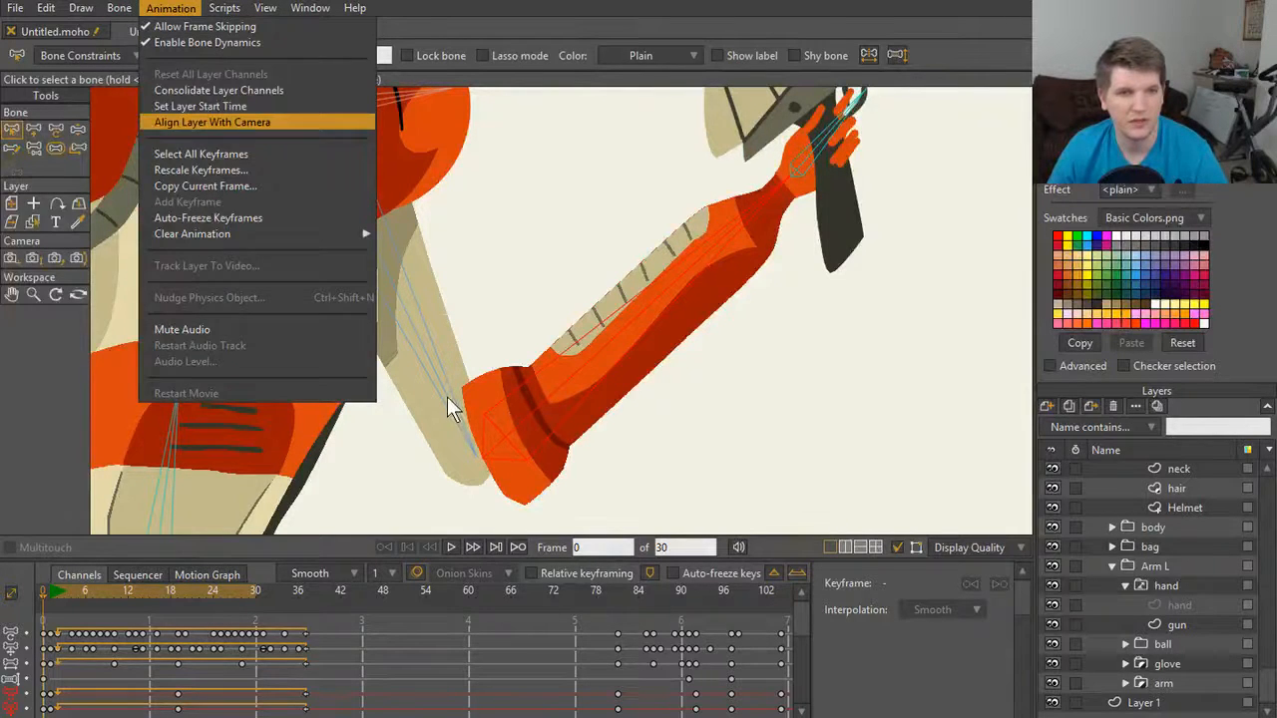
{"action": "left_click", "coordinate": [447, 396]}
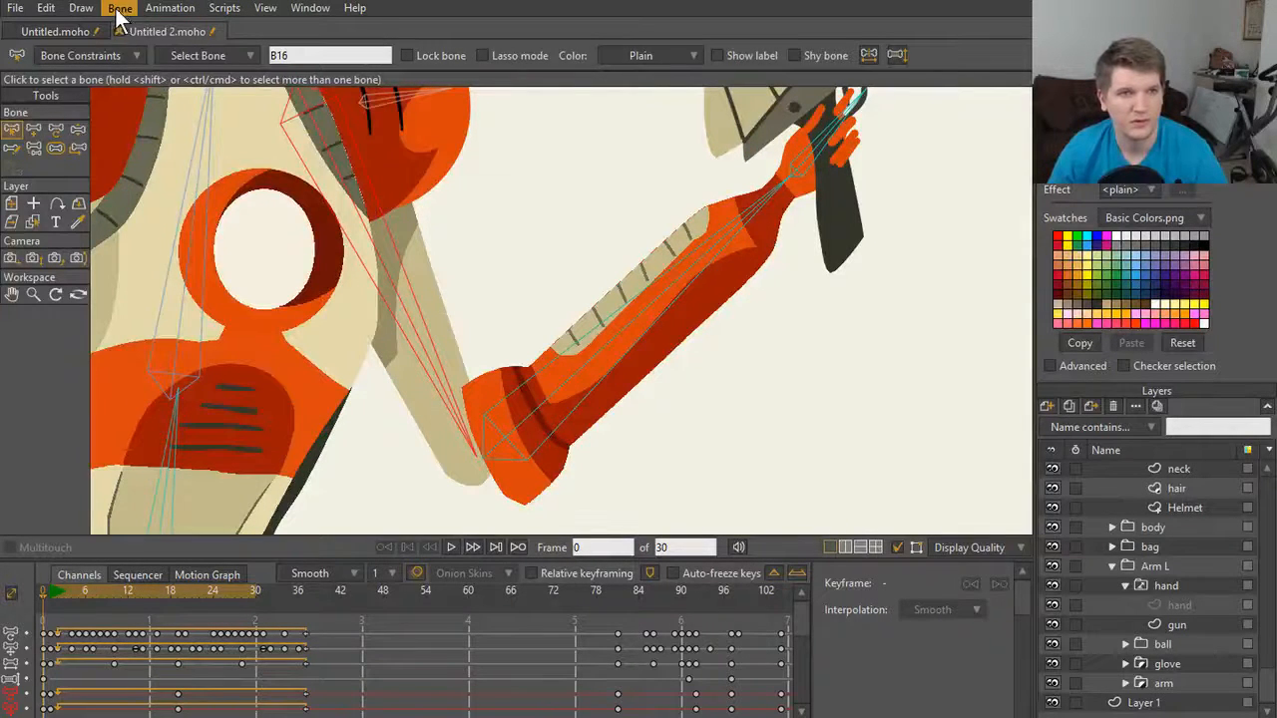
{"action": "left_click", "coordinate": [118, 9]}
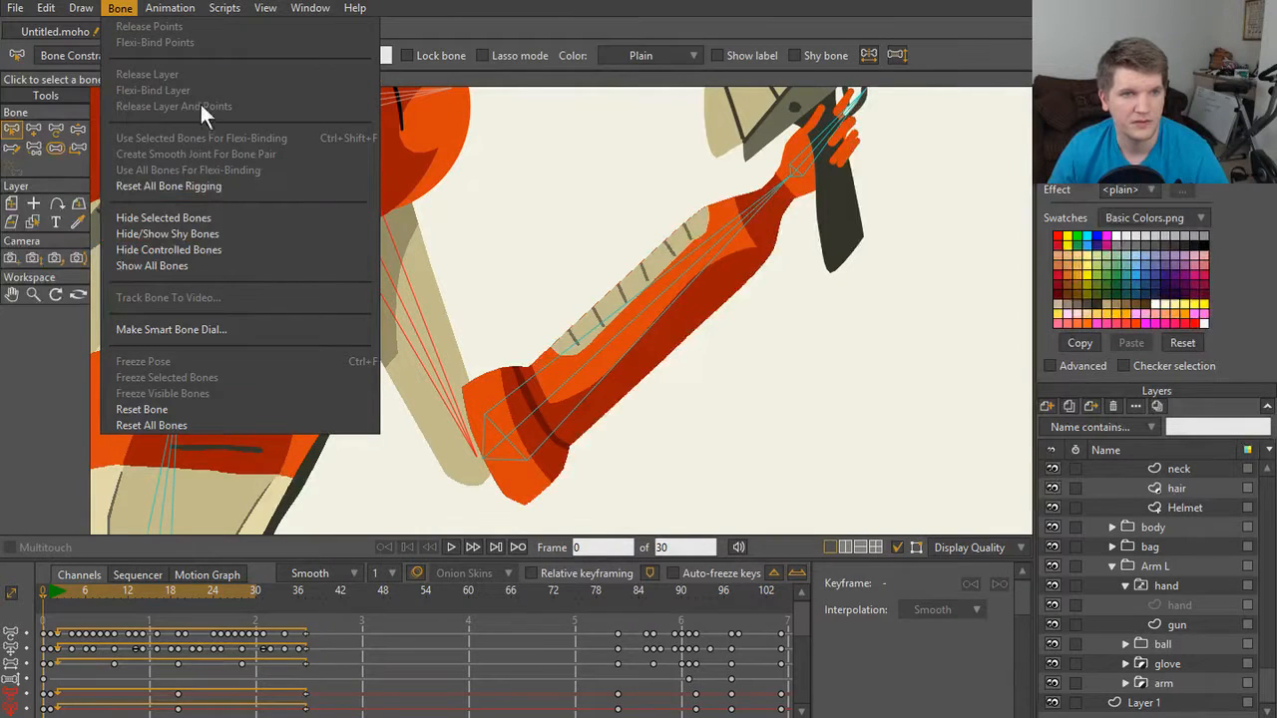
{"action": "left_click", "coordinate": [418, 322]}
{"action": "left_click", "coordinate": [73, 10]}
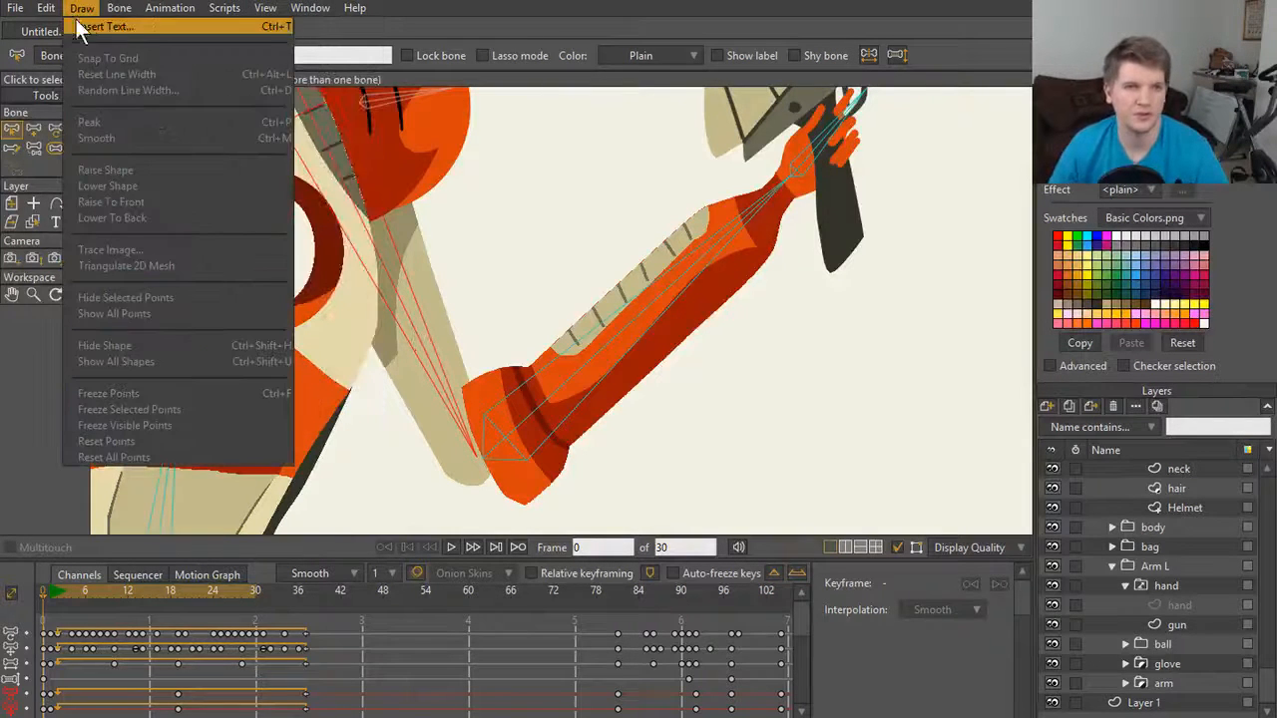
{"action": "left_click", "coordinate": [85, 40]}
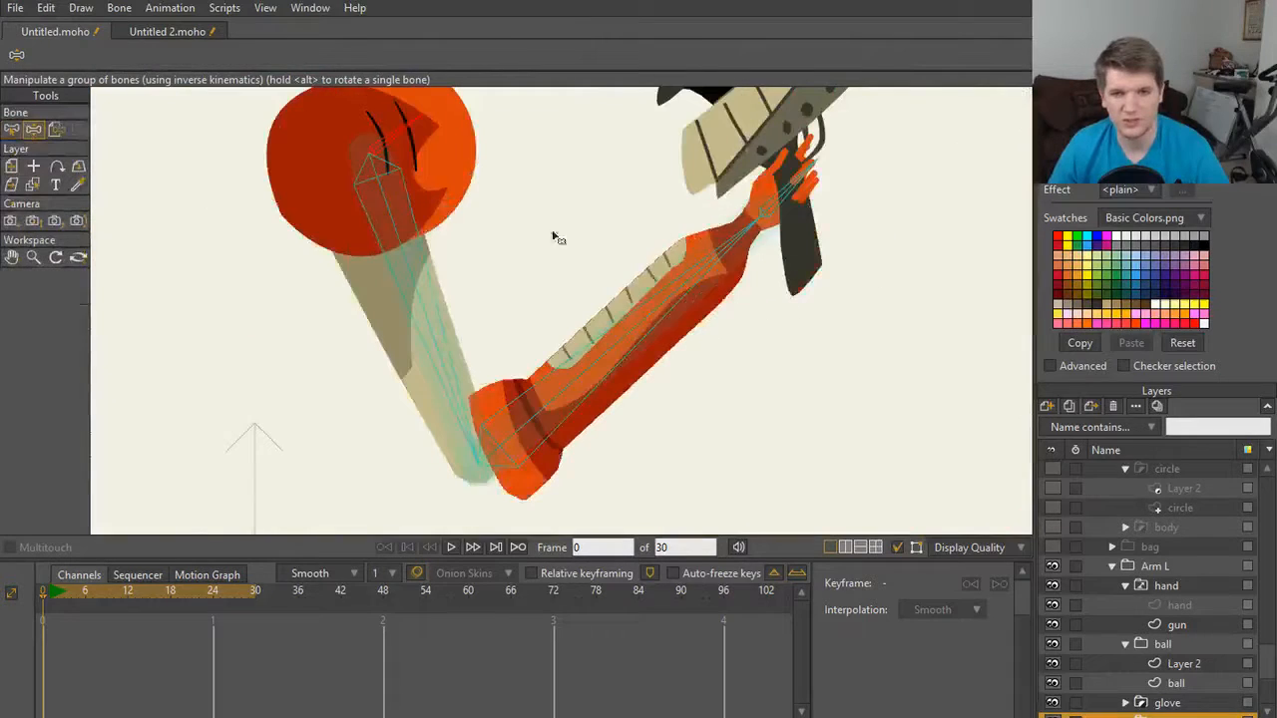
Step: Release the arm group's layer and points from the bones with forearm bone B3 selected, and test-move the forearm
{"action": "key", "text": "b"}
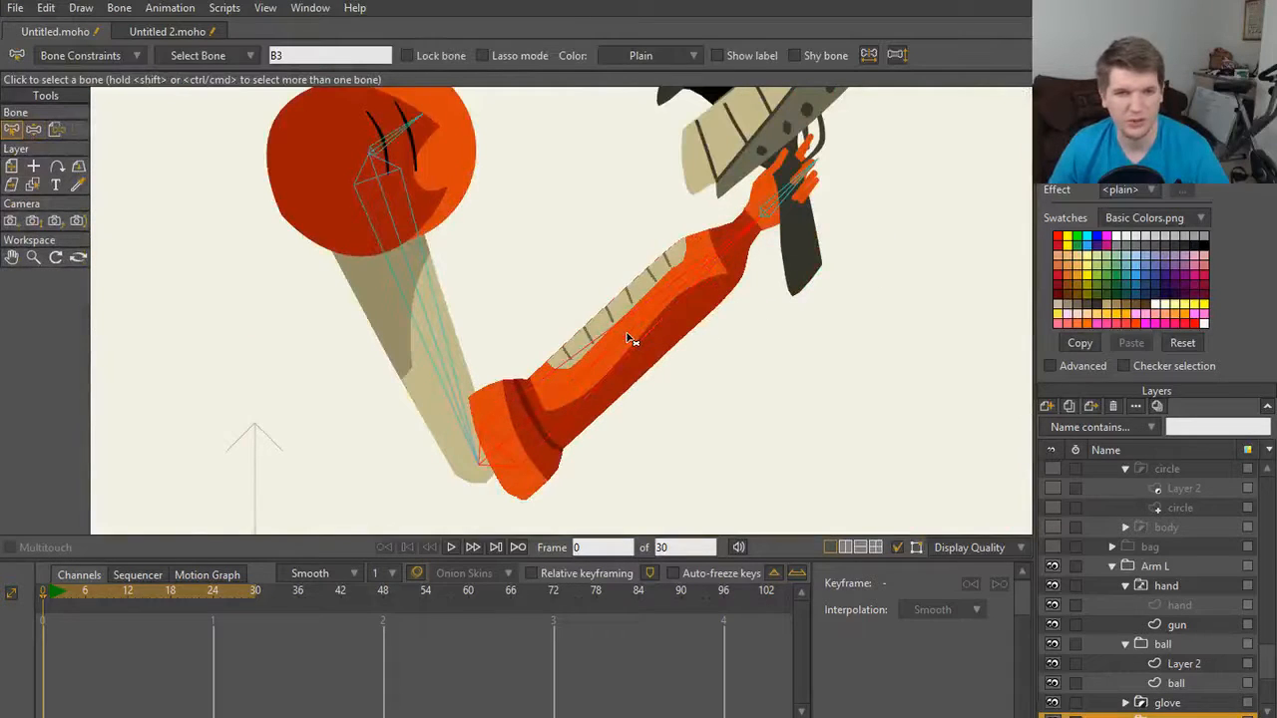
{"action": "left_click", "coordinate": [118, 8]}
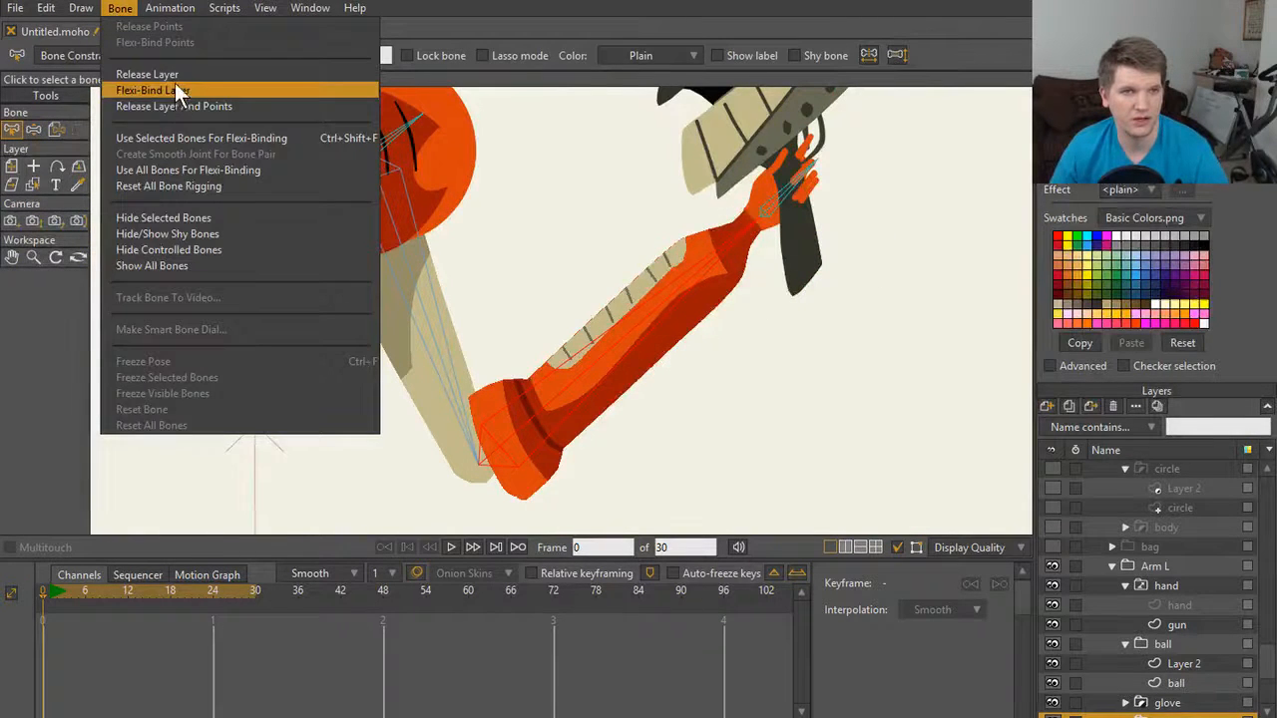
{"action": "left_click", "coordinate": [175, 81]}
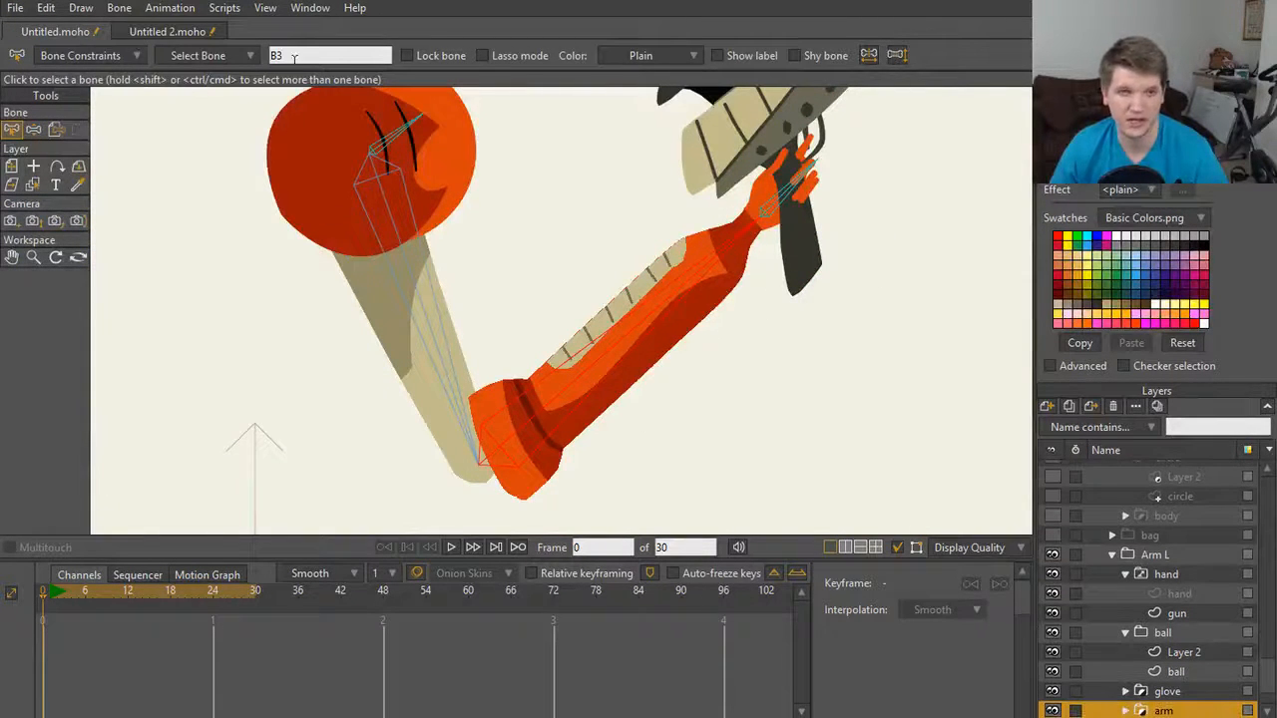
{"action": "left_click", "coordinate": [120, 8]}
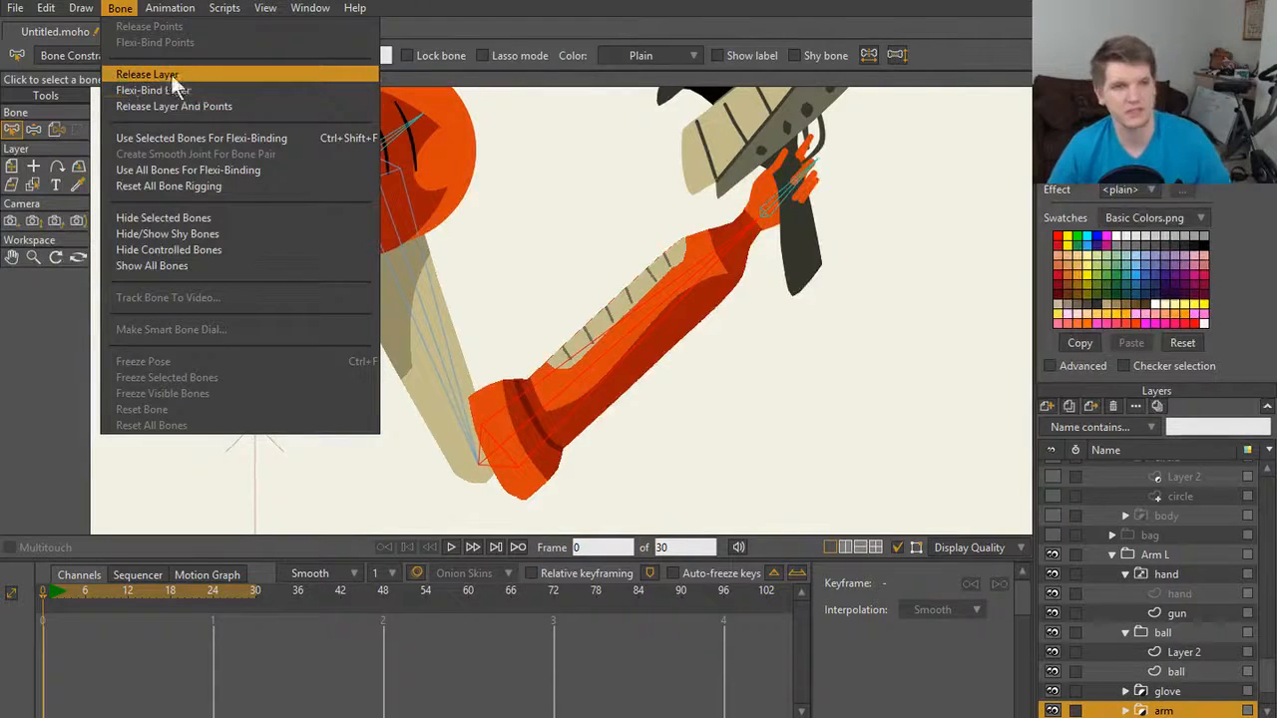
{"action": "left_click", "coordinate": [240, 111]}
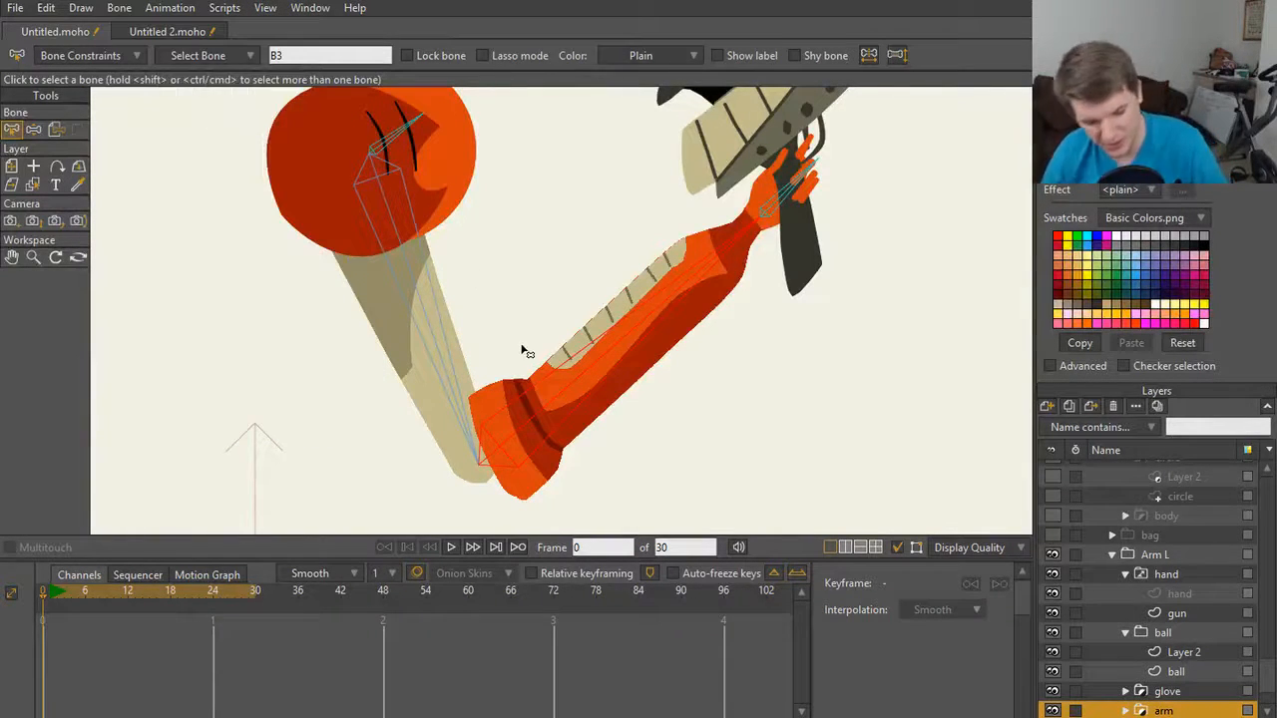
{"action": "key", "text": "z"}
{"action": "left_click_drag", "start_coordinate": [632, 332], "coordinate": [647, 383]}
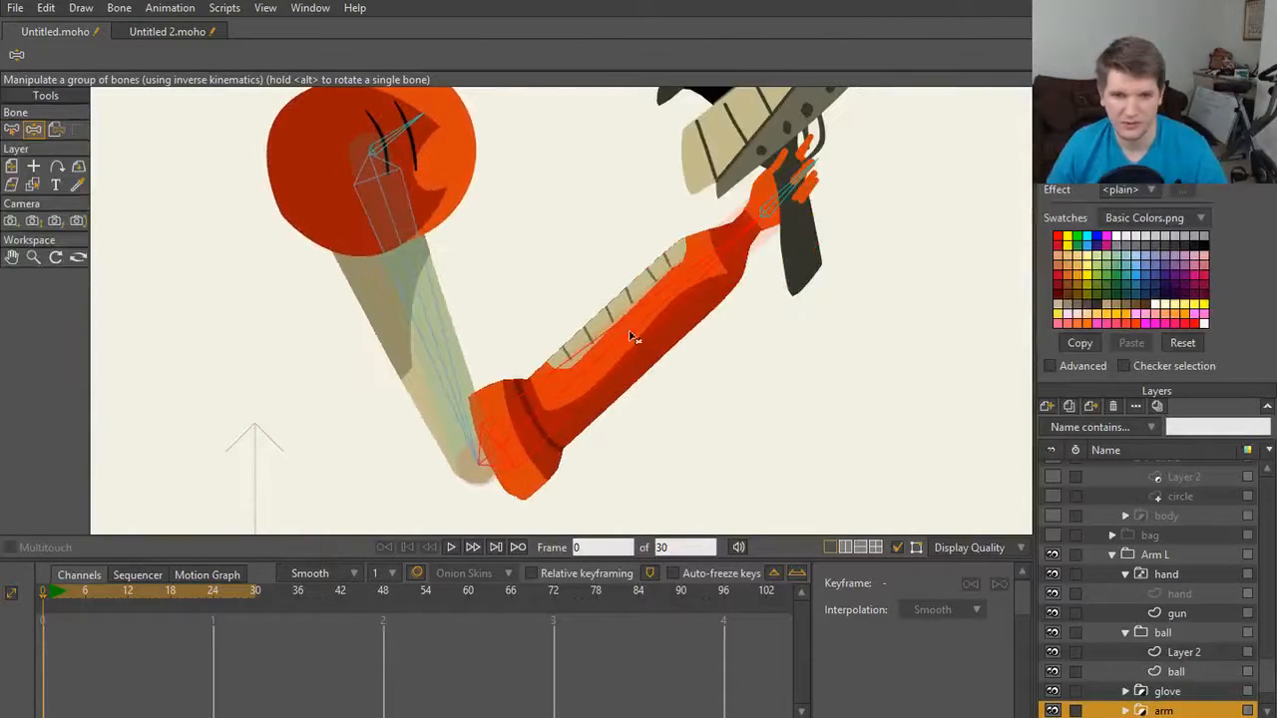
Step: Select forearm bone B3 and toggle the arm group's visibility to check which artwork it holds
{"action": "key", "text": "b"}
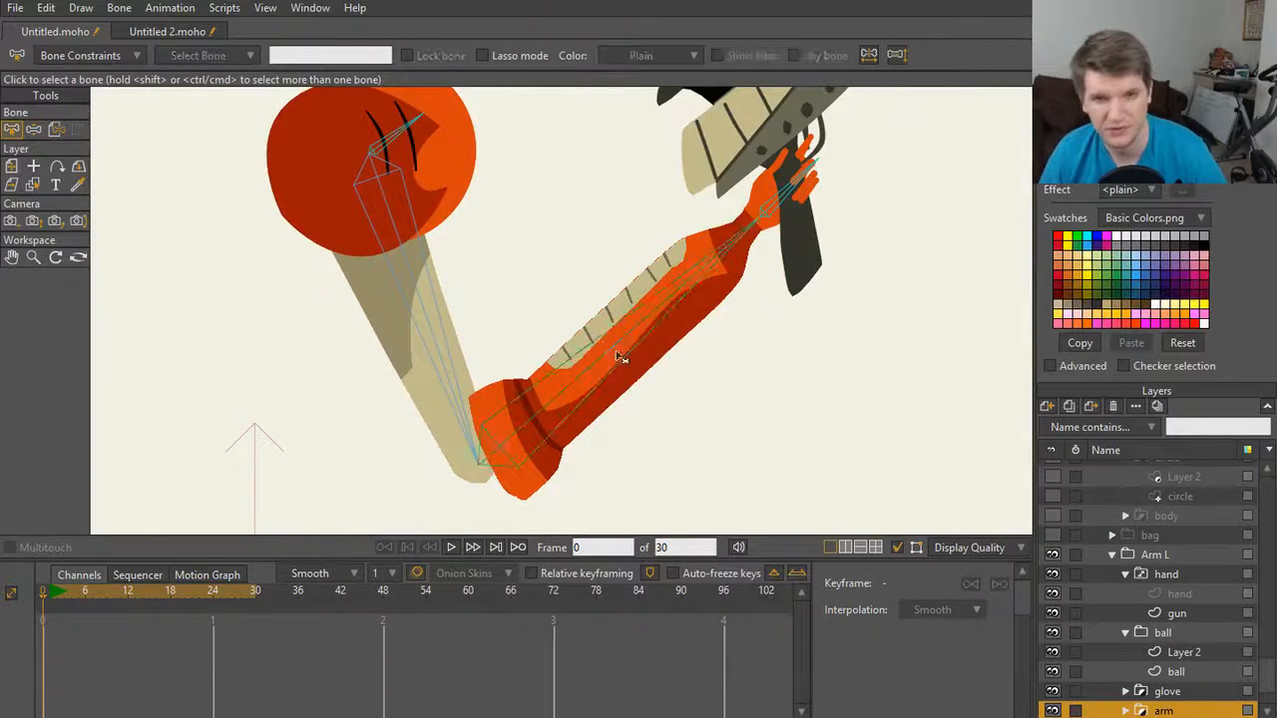
{"action": "left_click", "coordinate": [620, 353]}
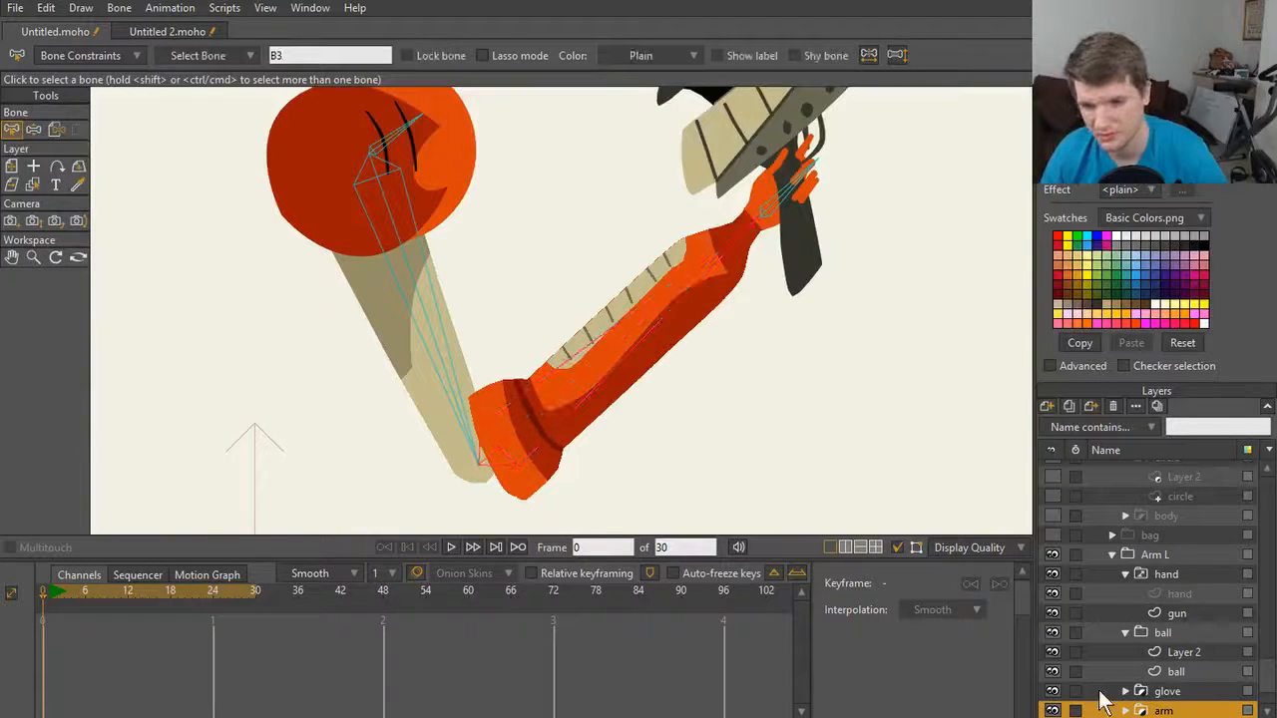
{"action": "left_click", "coordinate": [1053, 710]}
{"action": "left_click", "coordinate": [1054, 711]}
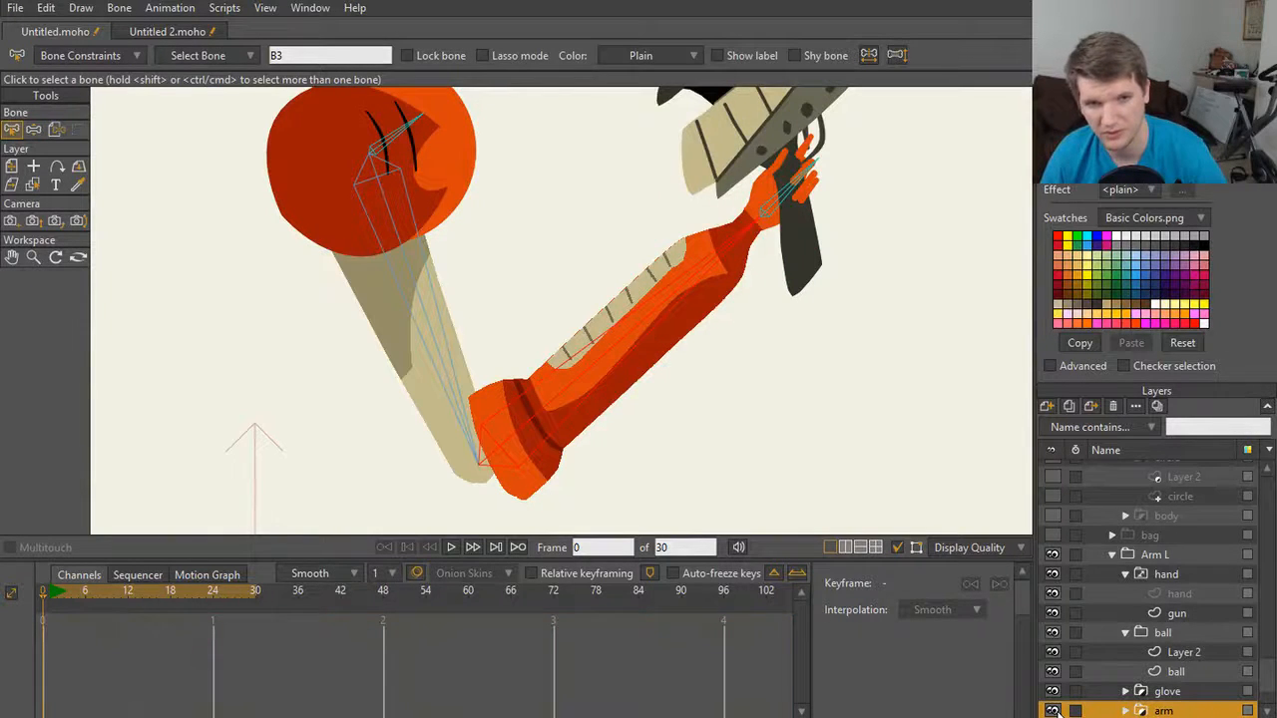
Step: Use only upper arm bone B2 for the arm group's flexi-binding and test-move the bone
{"action": "left_click", "coordinate": [426, 325]}
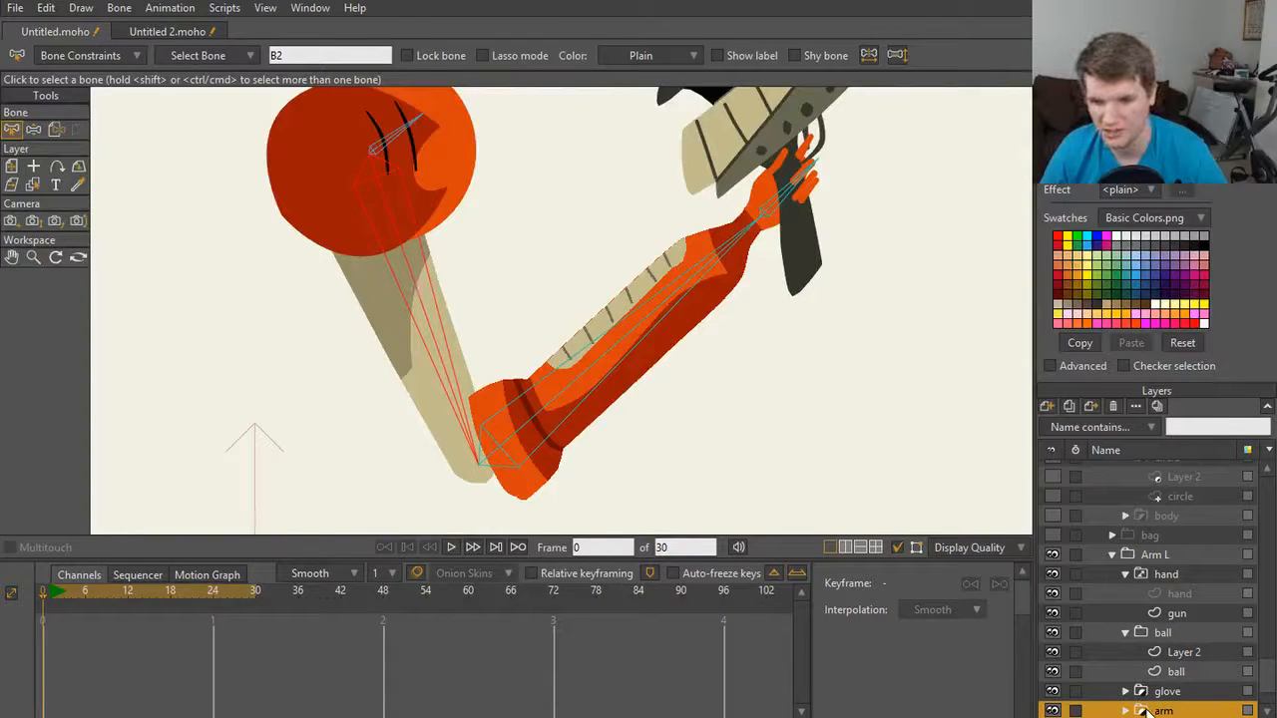
{"action": "left_click", "coordinate": [119, 8]}
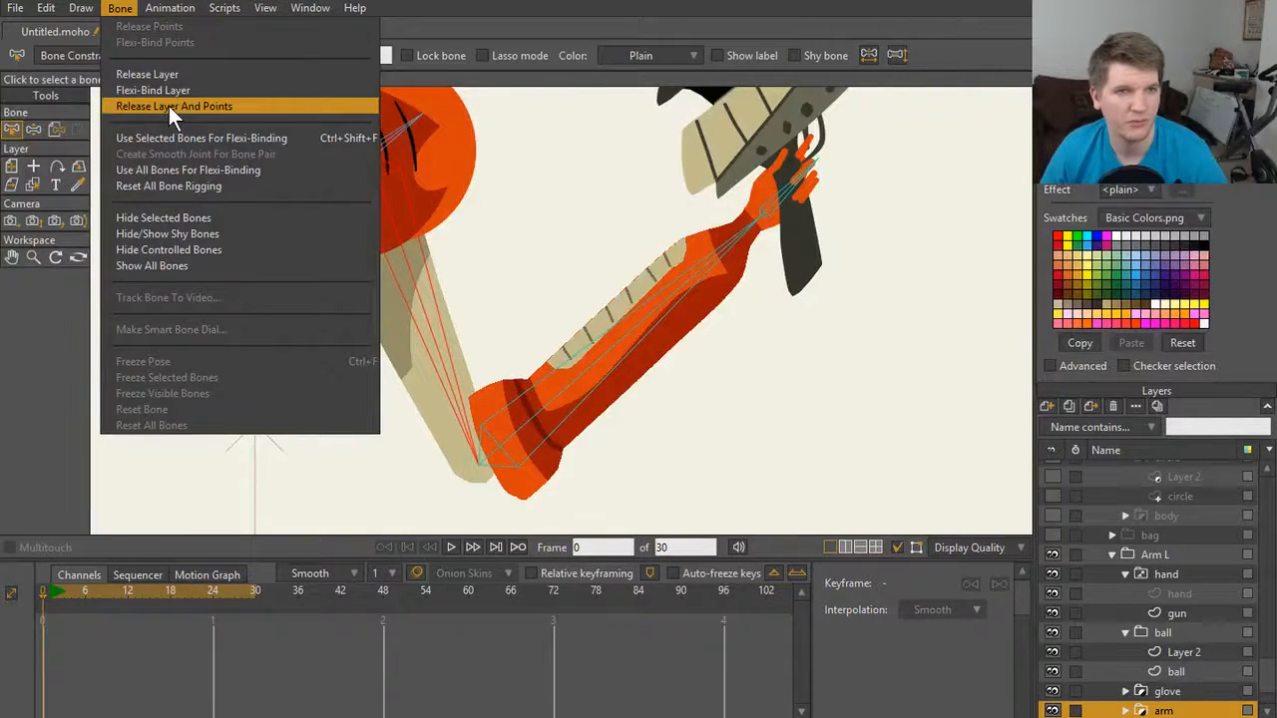
{"action": "left_click", "coordinate": [216, 137]}
{"action": "key", "text": "z"}
{"action": "mouse_move", "coordinate": [433, 356]}
{"action": "left_mouse_down"}
{"action": "mouse_move", "coordinate": [285, 397]}
{"action": "mouse_move", "coordinate": [398, 340]}
{"action": "mouse_move", "coordinate": [422, 347]}
{"action": "left_mouse_up"}
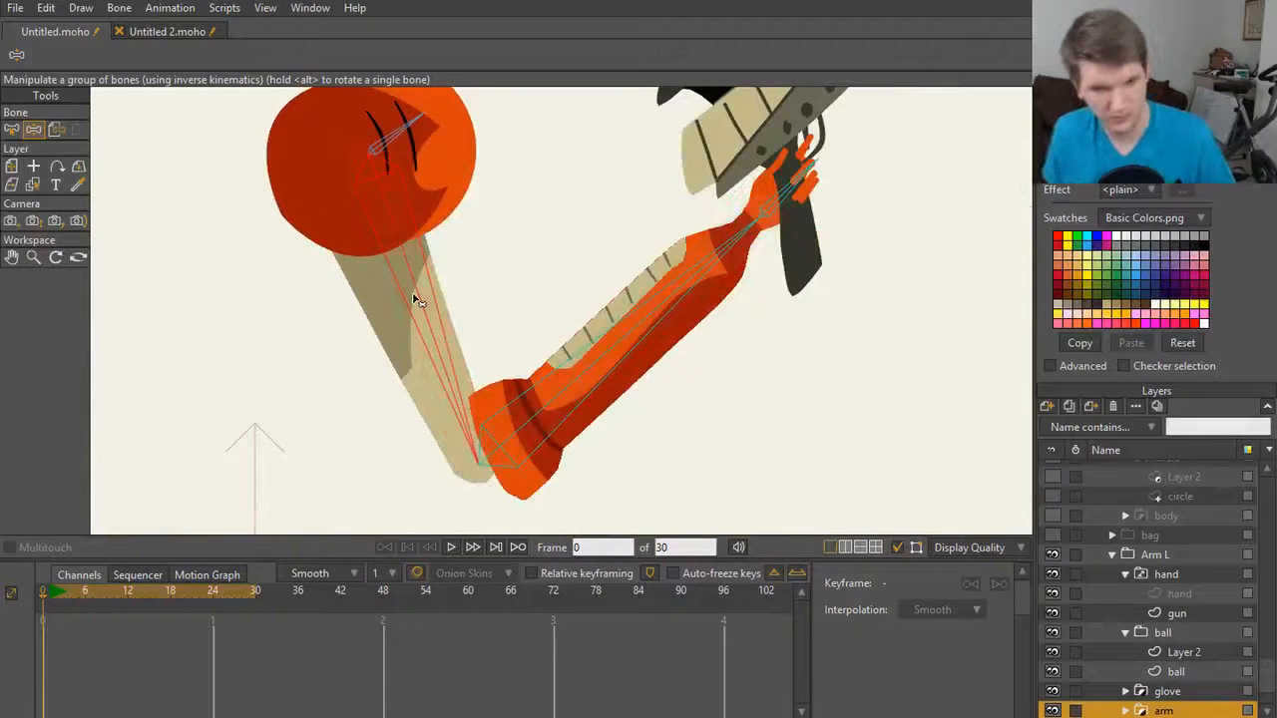
Step: Reset all bone rigging with the arm group selected and test-move the upper arm bone
{"action": "key", "text": "b"}
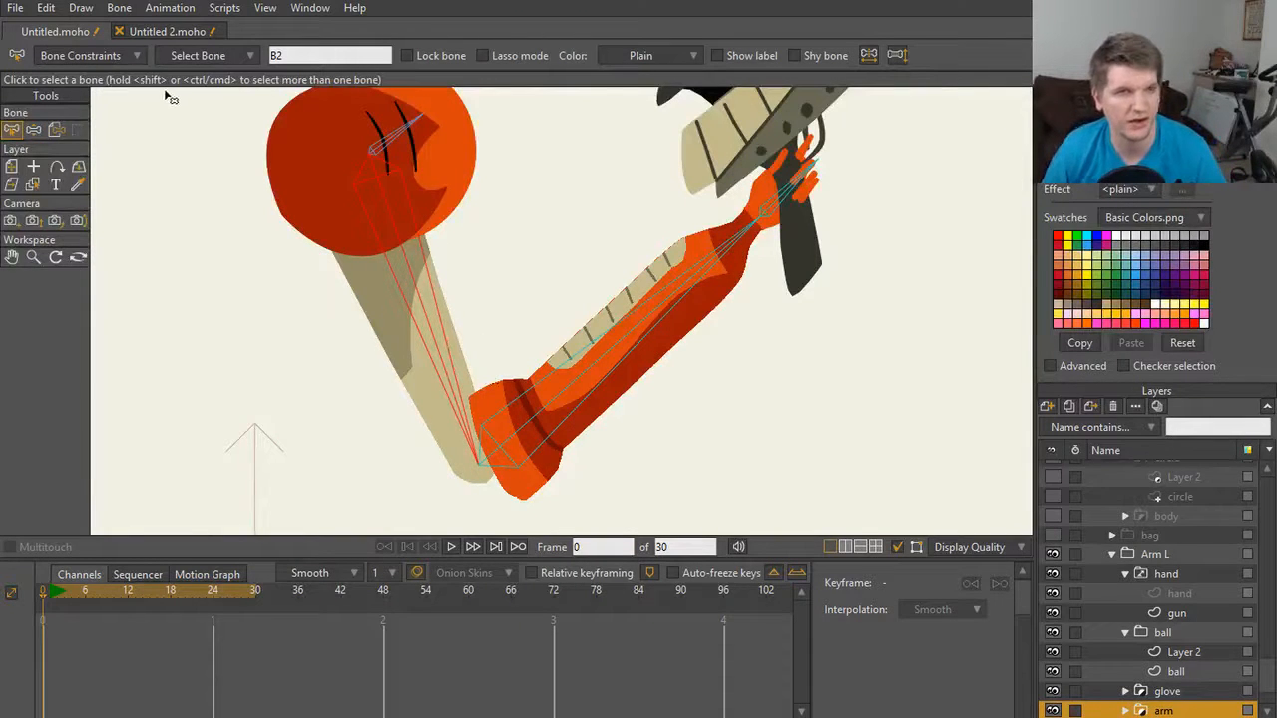
{"action": "left_click", "coordinate": [119, 8]}
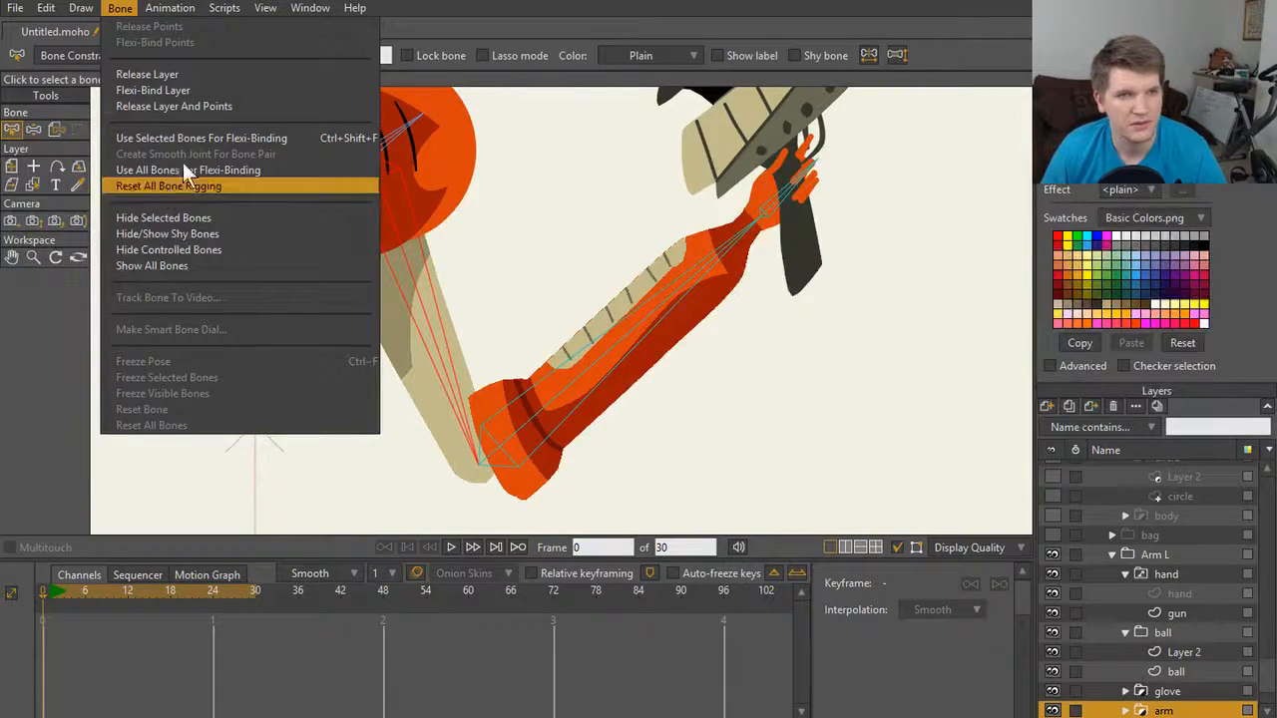
{"action": "left_click", "coordinate": [431, 367]}
{"action": "key", "text": "z"}
{"action": "mouse_move", "coordinate": [443, 369]}
{"action": "left_mouse_down"}
{"action": "mouse_move", "coordinate": [456, 343]}
{"action": "mouse_move", "coordinate": [431, 374]}
{"action": "left_mouse_up"}
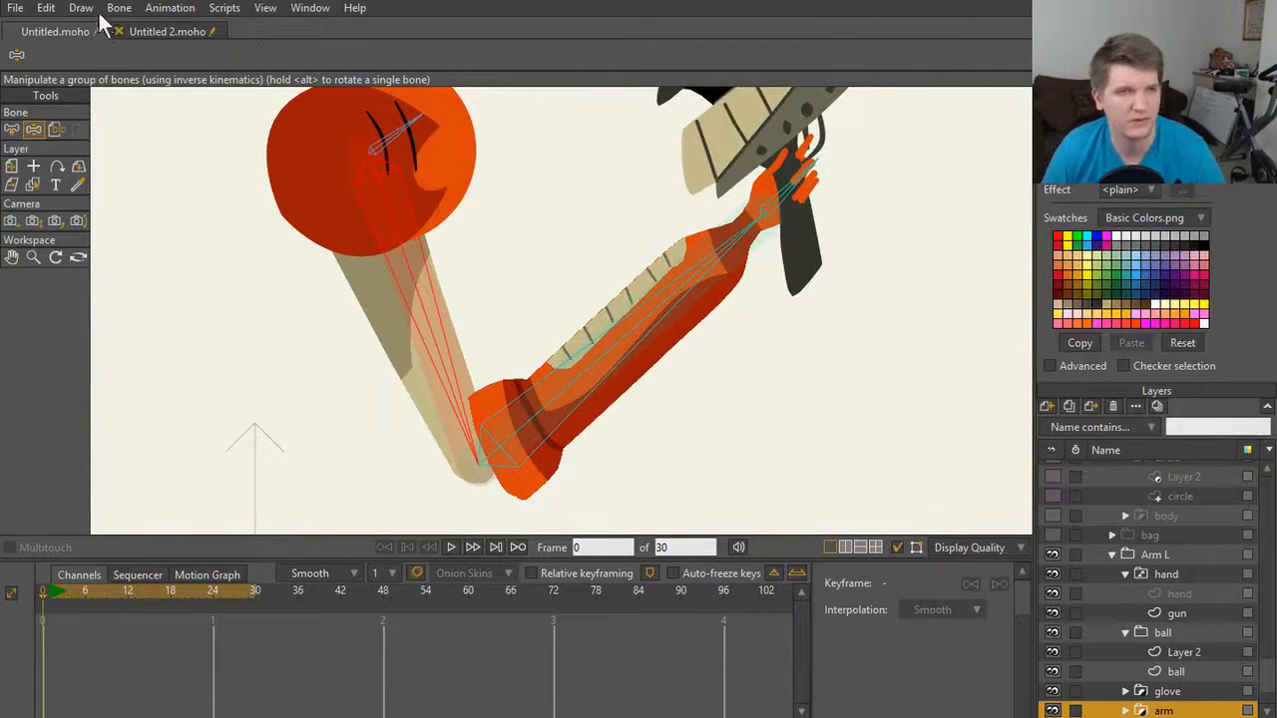
{"action": "left_click", "coordinate": [118, 8]}
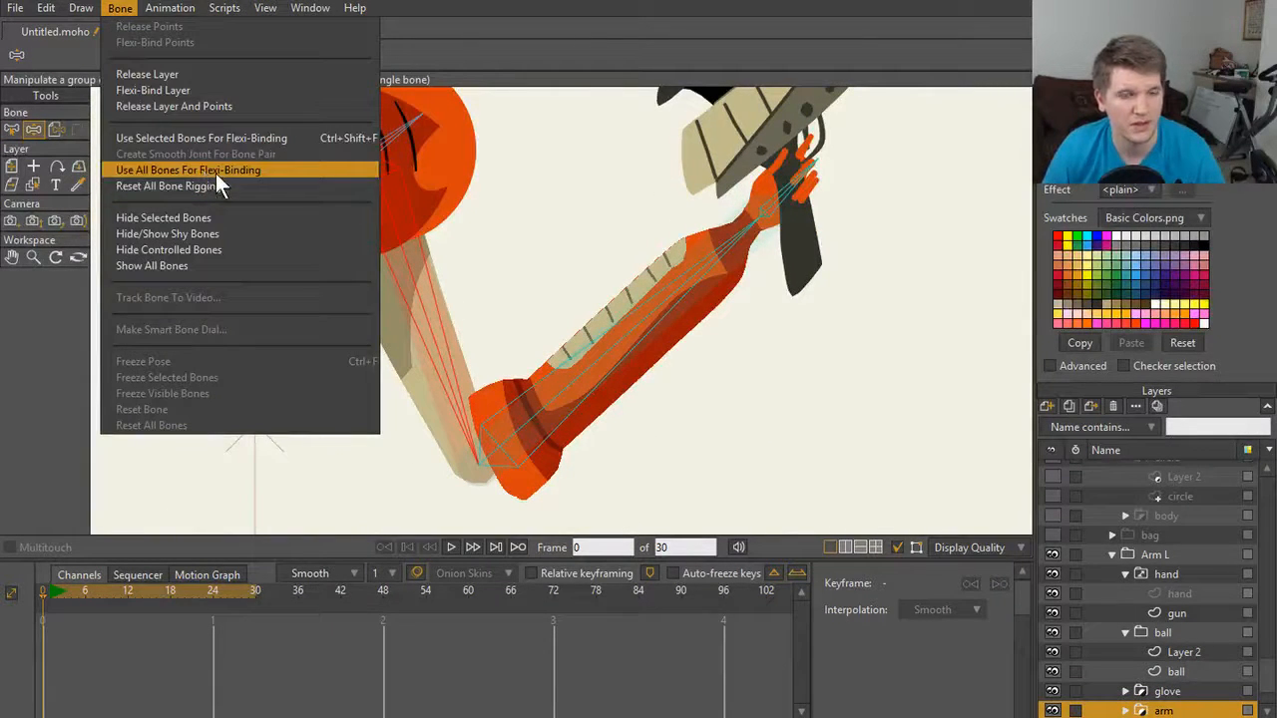
{"action": "left_click", "coordinate": [211, 187]}
{"action": "mouse_move", "coordinate": [429, 314]}
{"action": "left_mouse_down"}
{"action": "mouse_move", "coordinate": [403, 327]}
{"action": "mouse_move", "coordinate": [442, 334]}
{"action": "left_mouse_up"}
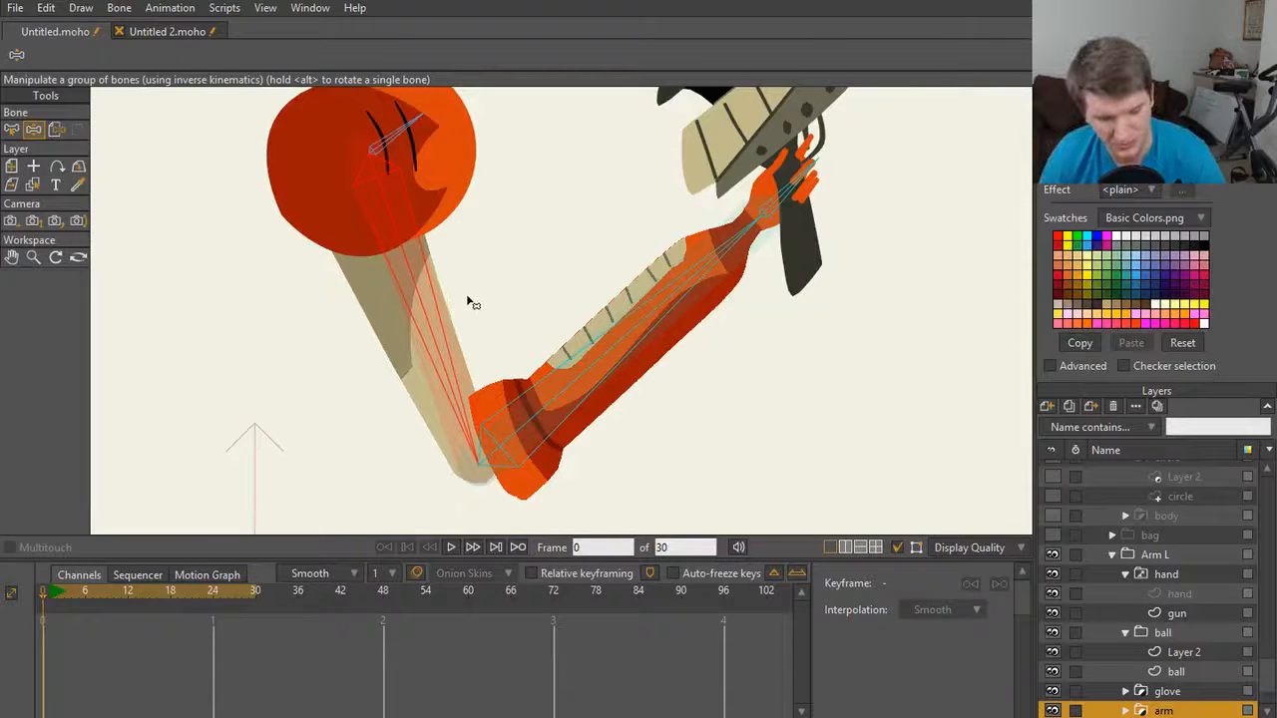
{"action": "left_click_drag", "start_coordinate": [445, 339], "coordinate": [498, 391]}
{"action": "scroll", "coordinate": [439, 364], "scroll_direction": "down", "scroll_amount": 5}
{"action": "scroll", "coordinate": [499, 361], "scroll_direction": "up", "scroll_amount": 3}
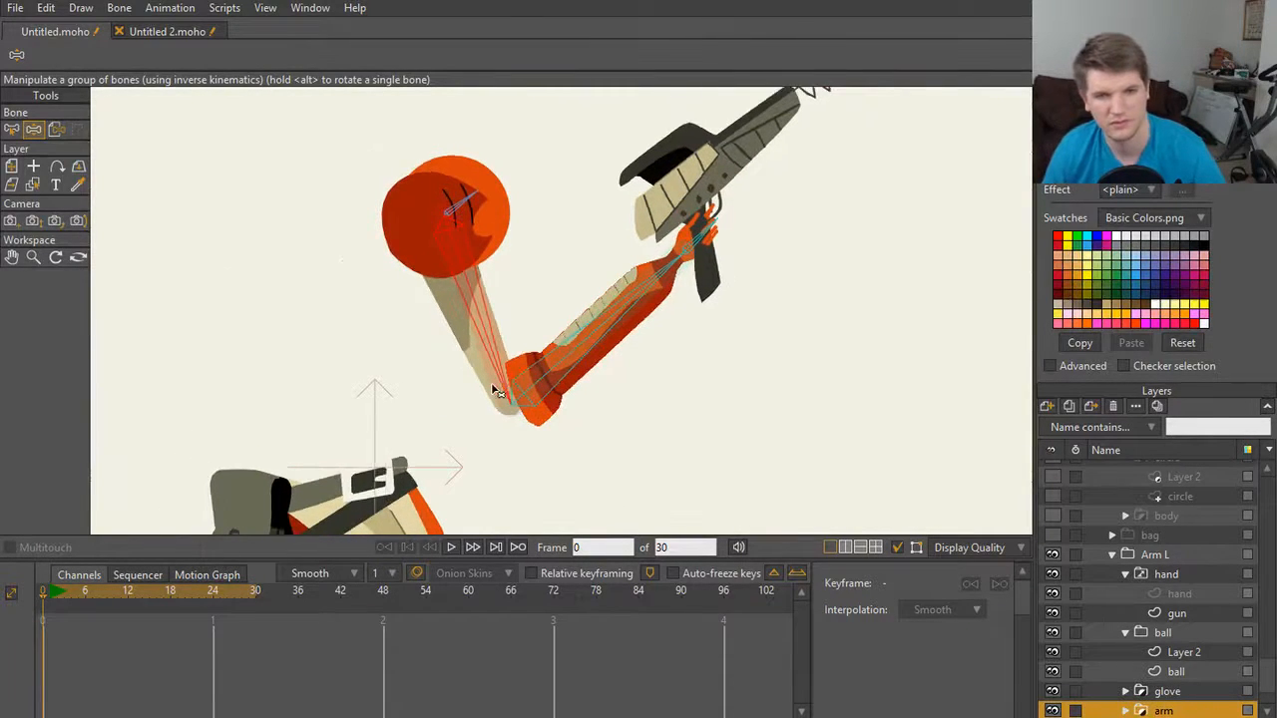
Step: Select the Spacewoman bone layer, reset all bone rigging, test-move the arm bones and undo the move
{"action": "scroll", "coordinate": [1147, 619], "scroll_direction": "up", "scroll_amount": 3}
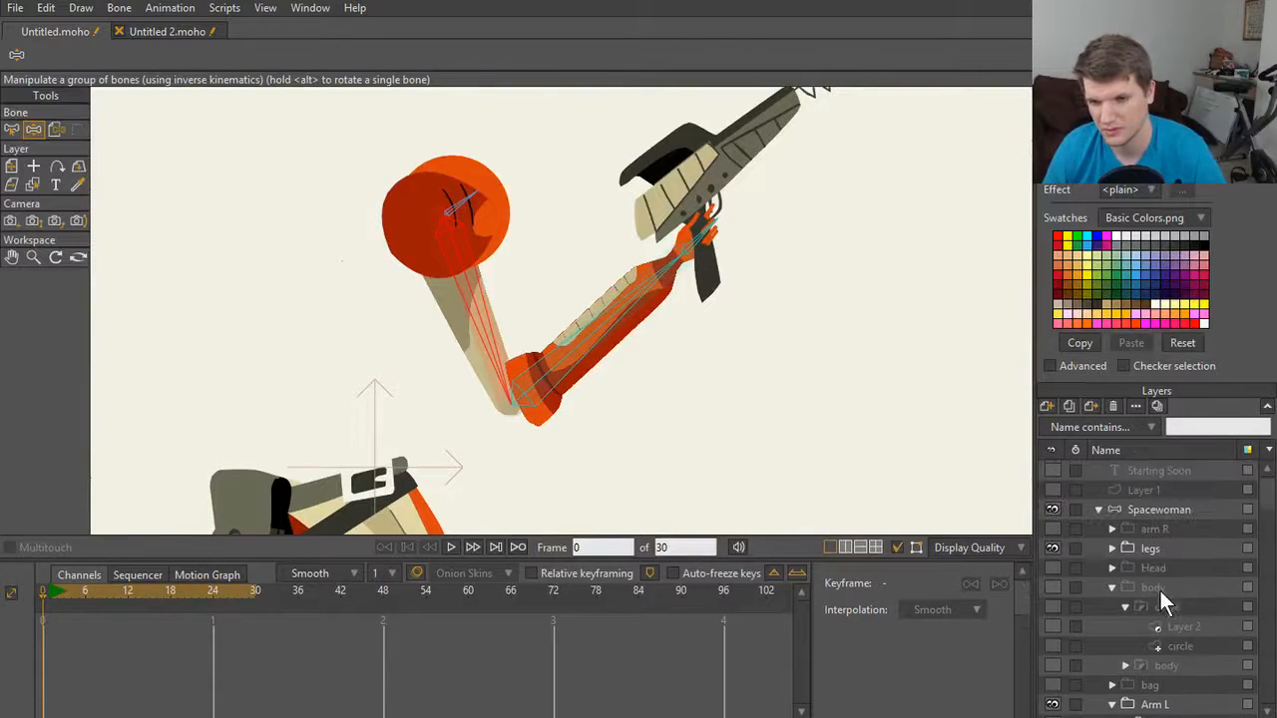
{"action": "left_click", "coordinate": [1148, 509]}
{"action": "scroll", "coordinate": [391, 267], "scroll_direction": "up", "scroll_amount": 3}
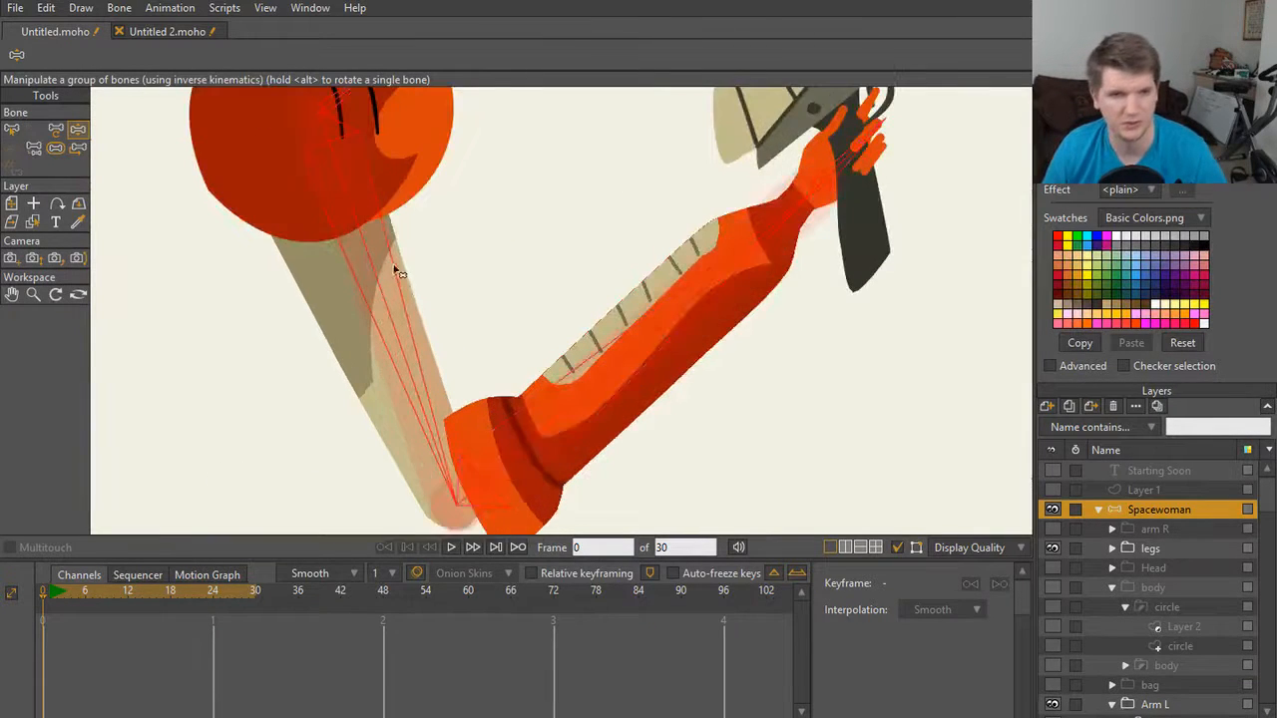
{"action": "scroll", "coordinate": [391, 267], "scroll_direction": "down", "scroll_amount": 2}
{"action": "scroll", "coordinate": [431, 292], "scroll_direction": "up", "scroll_amount": 1}
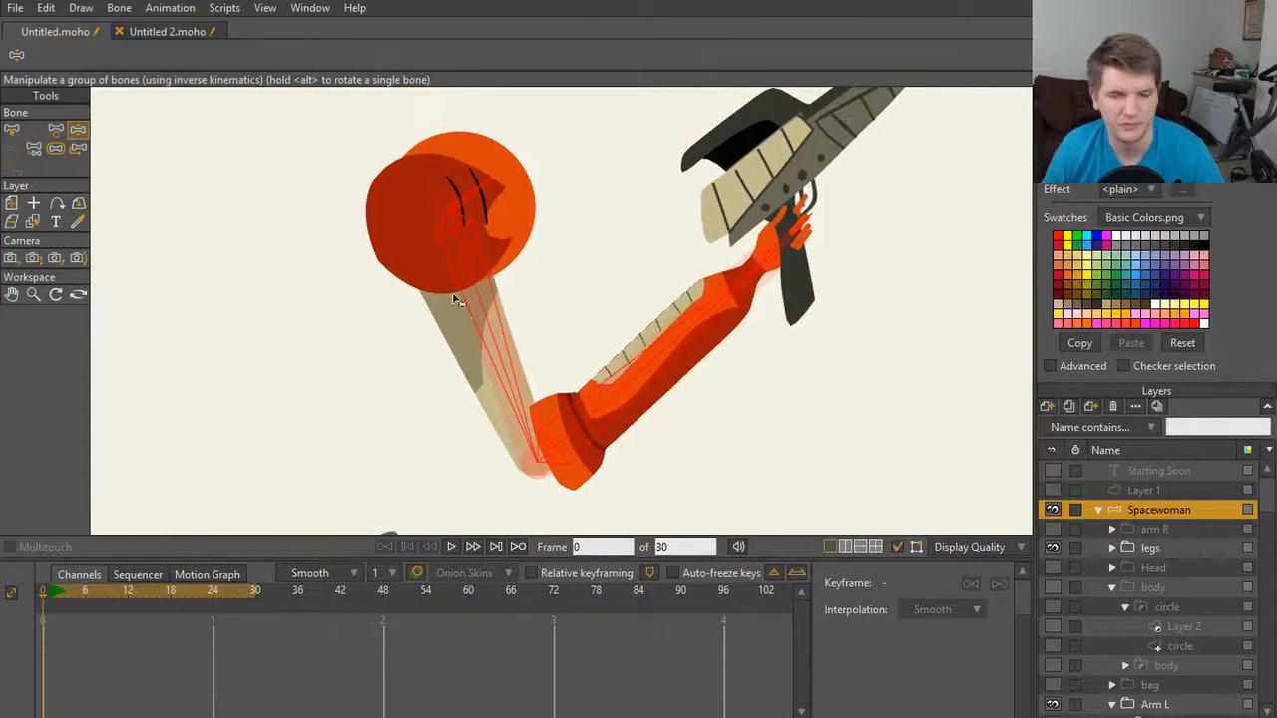
{"action": "left_click", "coordinate": [119, 8]}
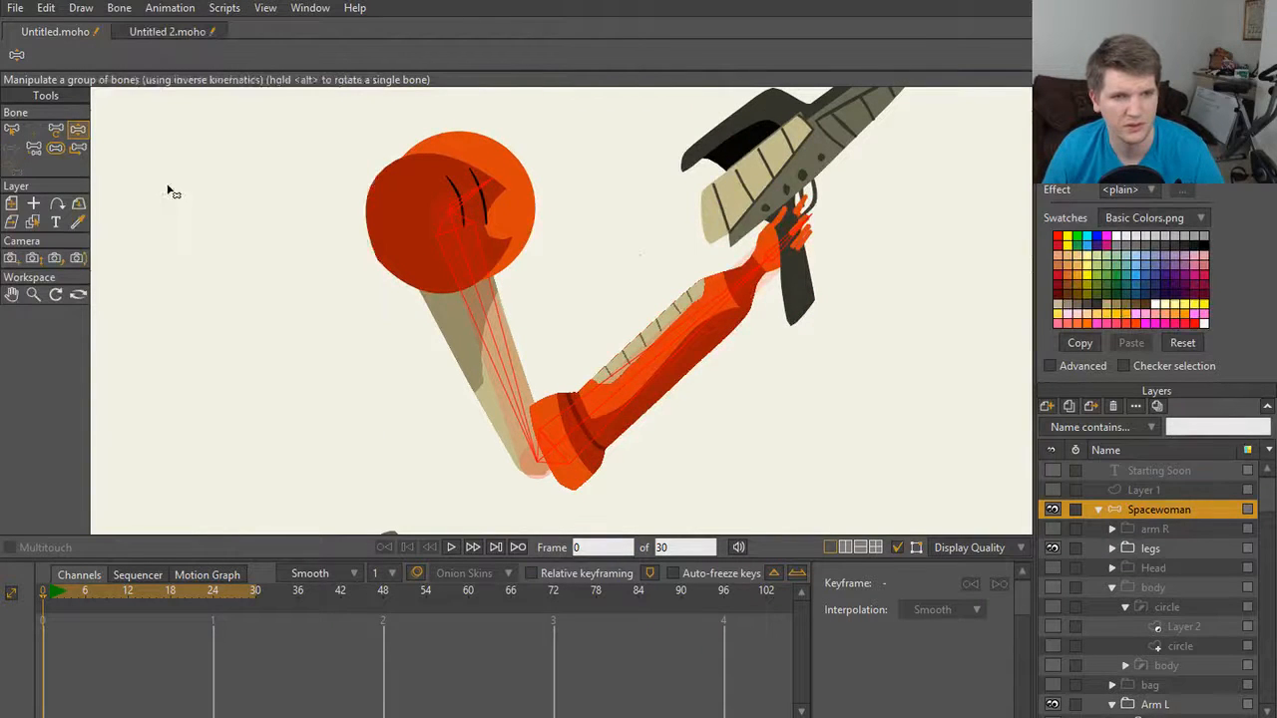
{"action": "left_click", "coordinate": [159, 187]}
{"action": "left_click_drag", "start_coordinate": [583, 298], "coordinate": [505, 407]}
{"action": "key", "text": "ctrl+z"}
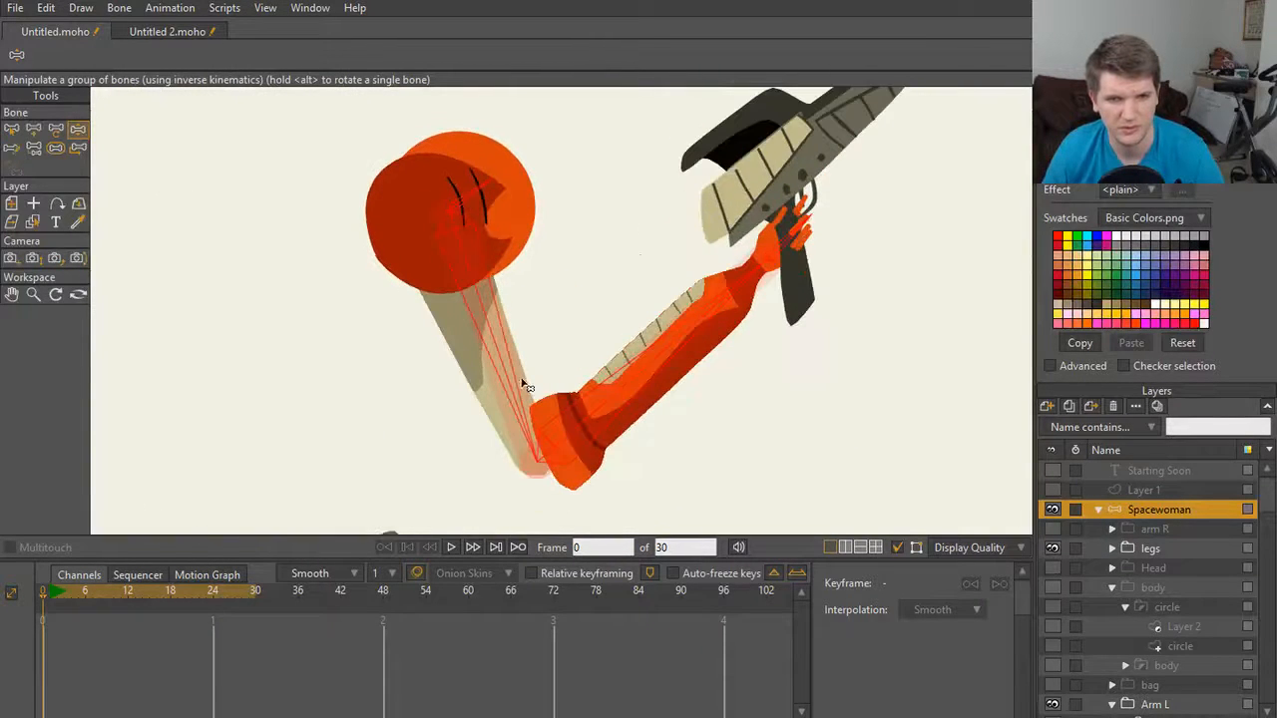
Step: Repeat the reset of all bone rigging on the Spacewoman layer, then test the upper arm and undo that pose
{"action": "left_click", "coordinate": [118, 10]}
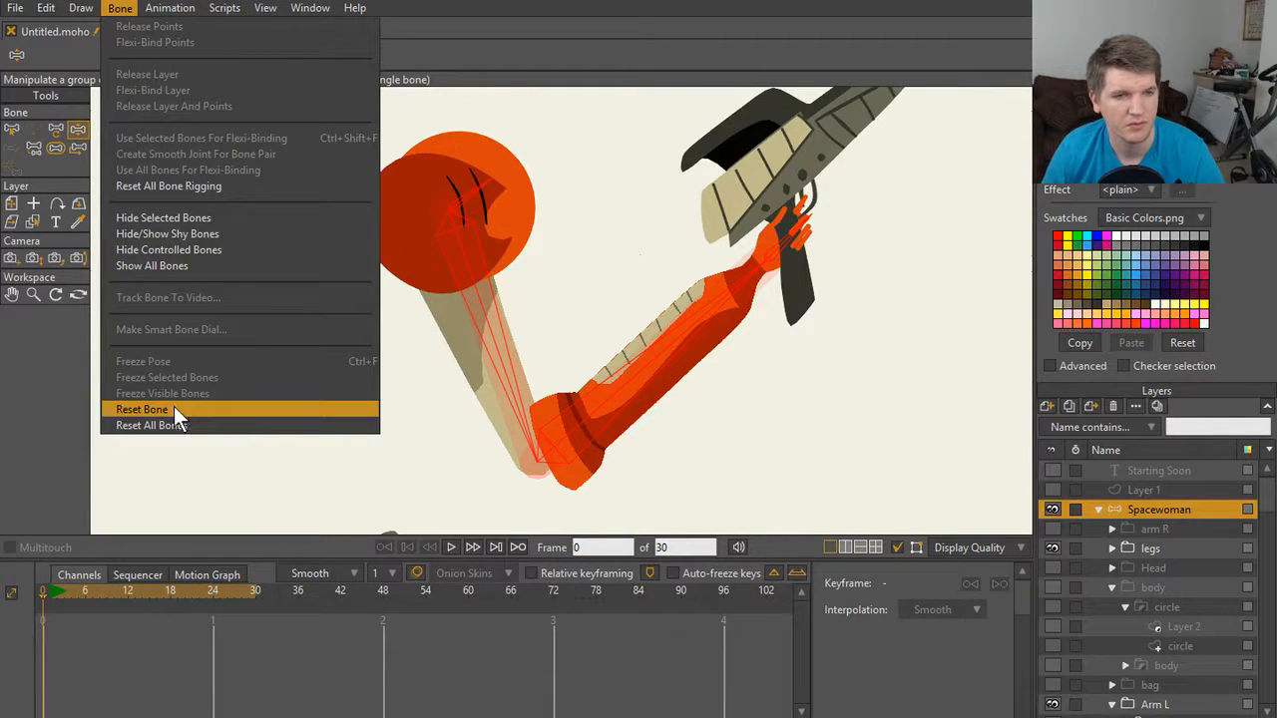
{"action": "left_click", "coordinate": [199, 186]}
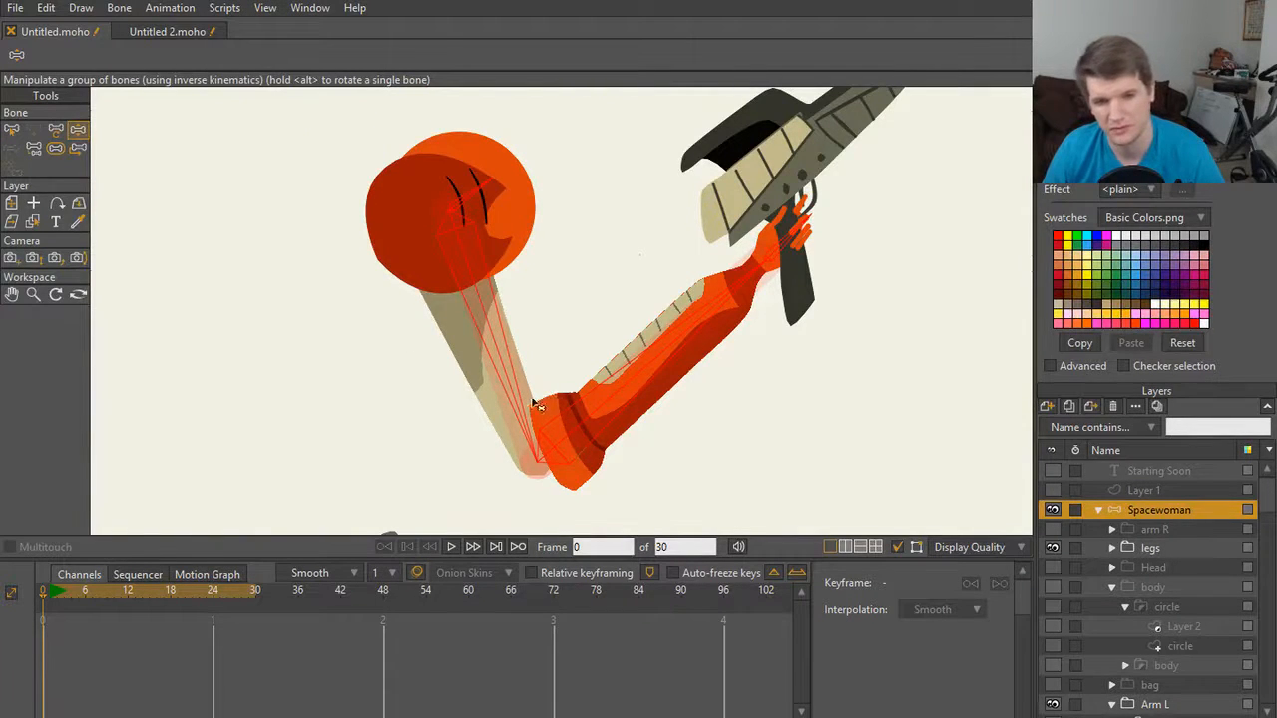
{"action": "left_click_drag", "start_coordinate": [519, 379], "coordinate": [592, 384]}
{"action": "key", "text": "ctrl+z"}
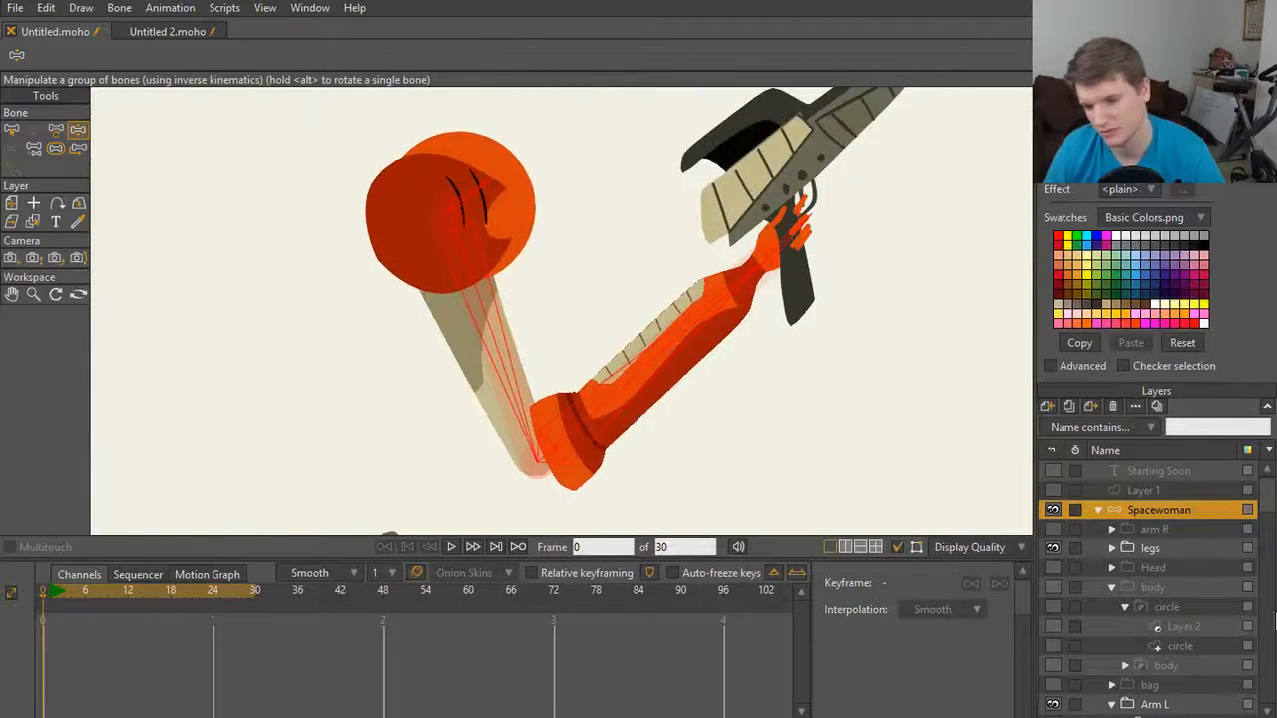
Step: Show the hidden arm R, Head, body and bag layers again and collapse the Spacewoman layer
{"action": "left_click", "coordinate": [1166, 533]}
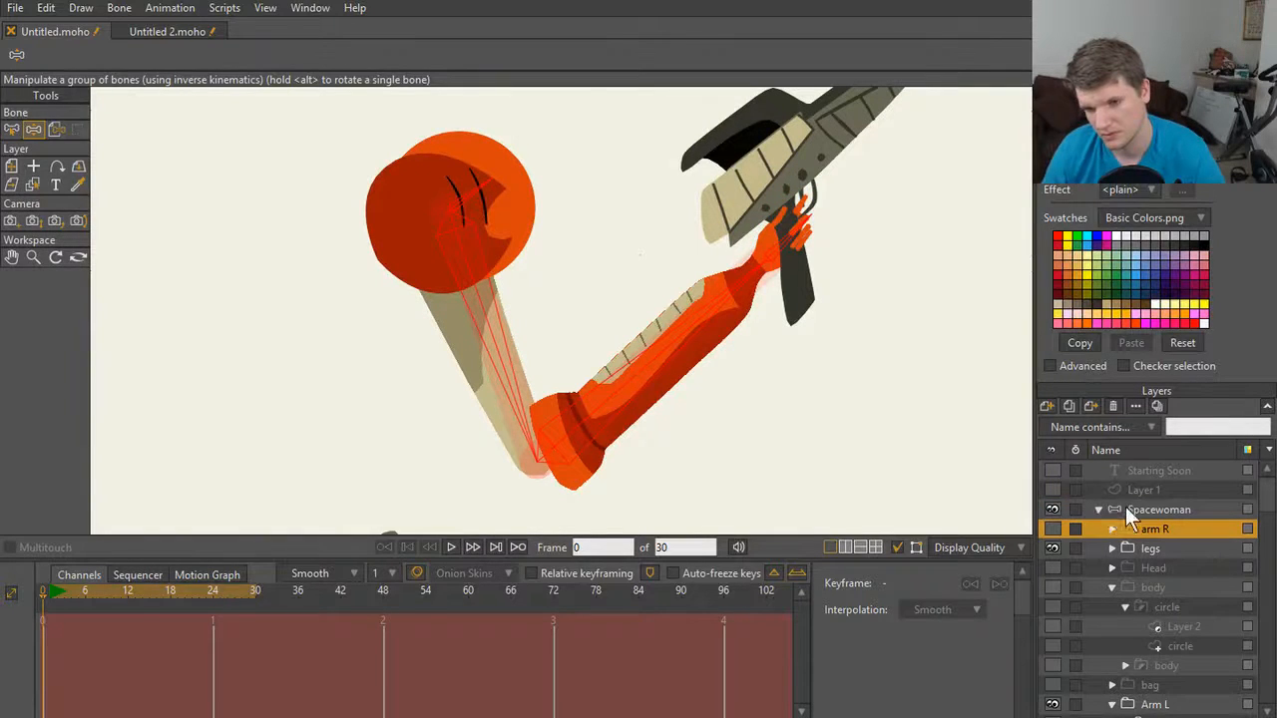
{"action": "left_click", "coordinate": [1125, 509]}
{"action": "left_click", "coordinate": [1098, 511]}
{"action": "left_click", "coordinate": [1097, 512]}
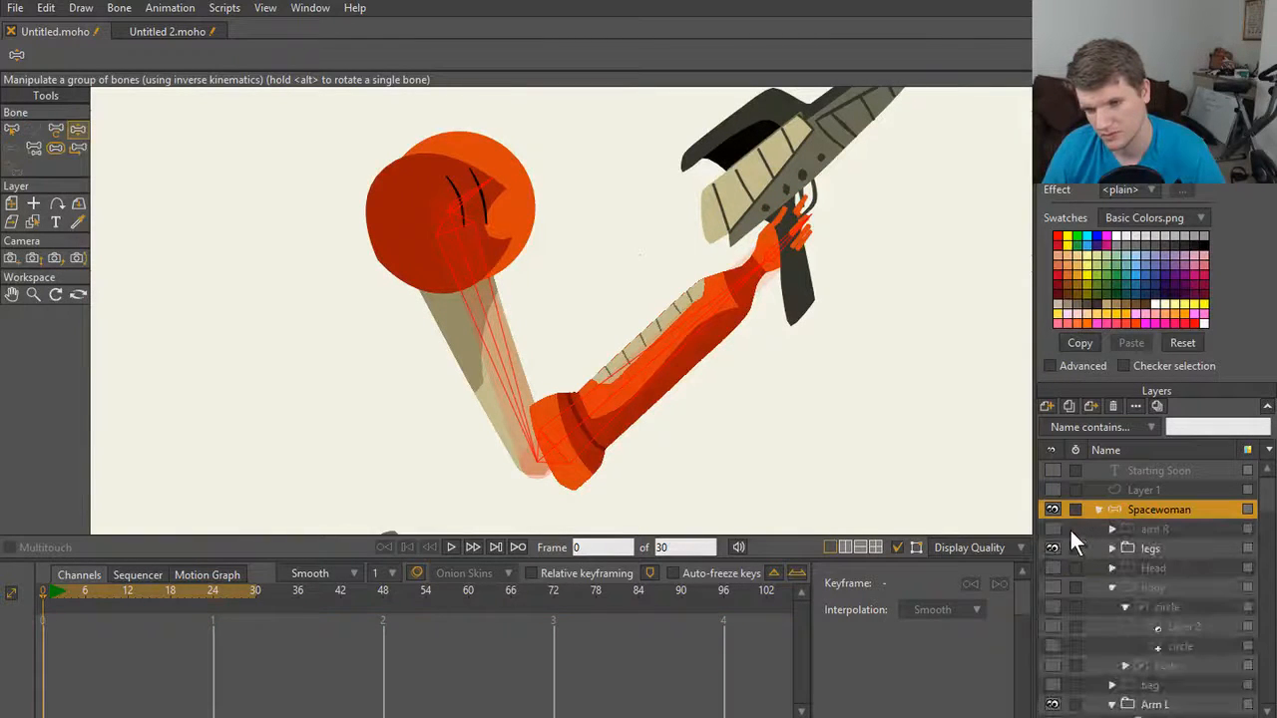
{"action": "left_click_drag", "start_coordinate": [1053, 530], "coordinate": [1053, 712]}
{"action": "left_click", "coordinate": [1098, 491]}
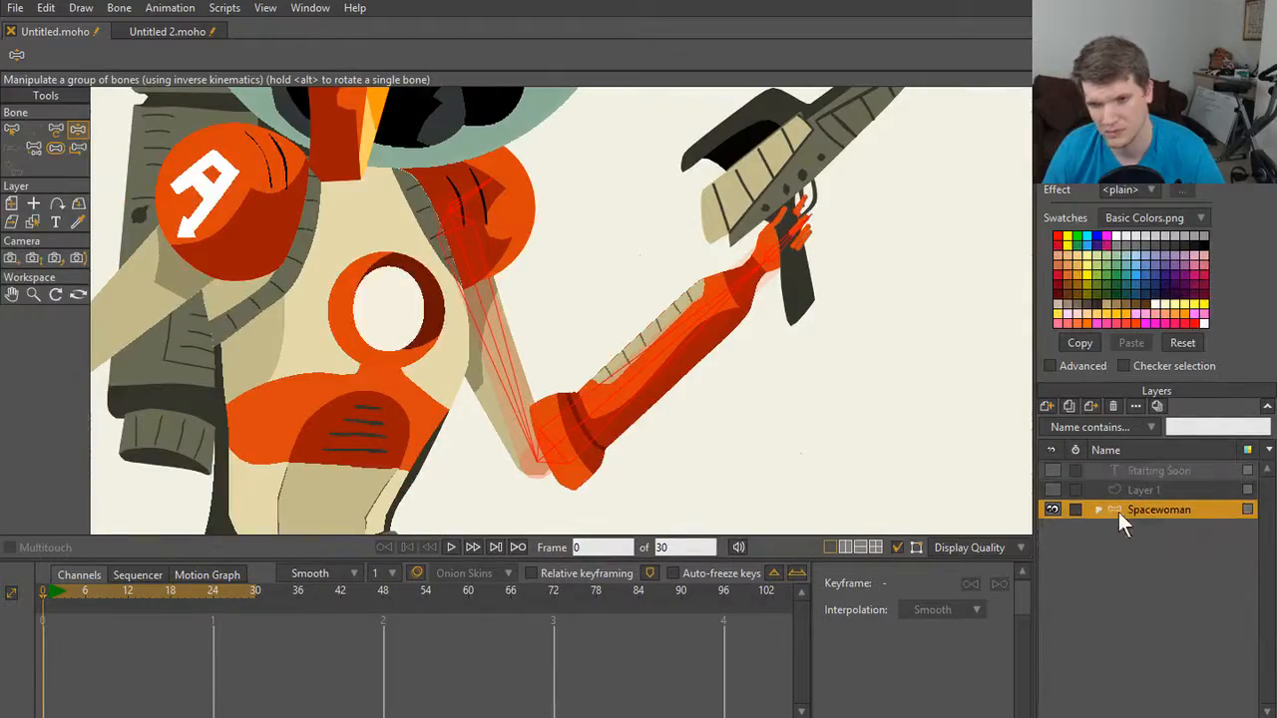
Step: Test-move the gun arm on the full character and inspect the bone strength setting
{"action": "scroll", "coordinate": [903, 440], "scroll_direction": "down", "scroll_amount": 3}
{"action": "scroll", "coordinate": [696, 412], "scroll_direction": "up", "scroll_amount": 2}
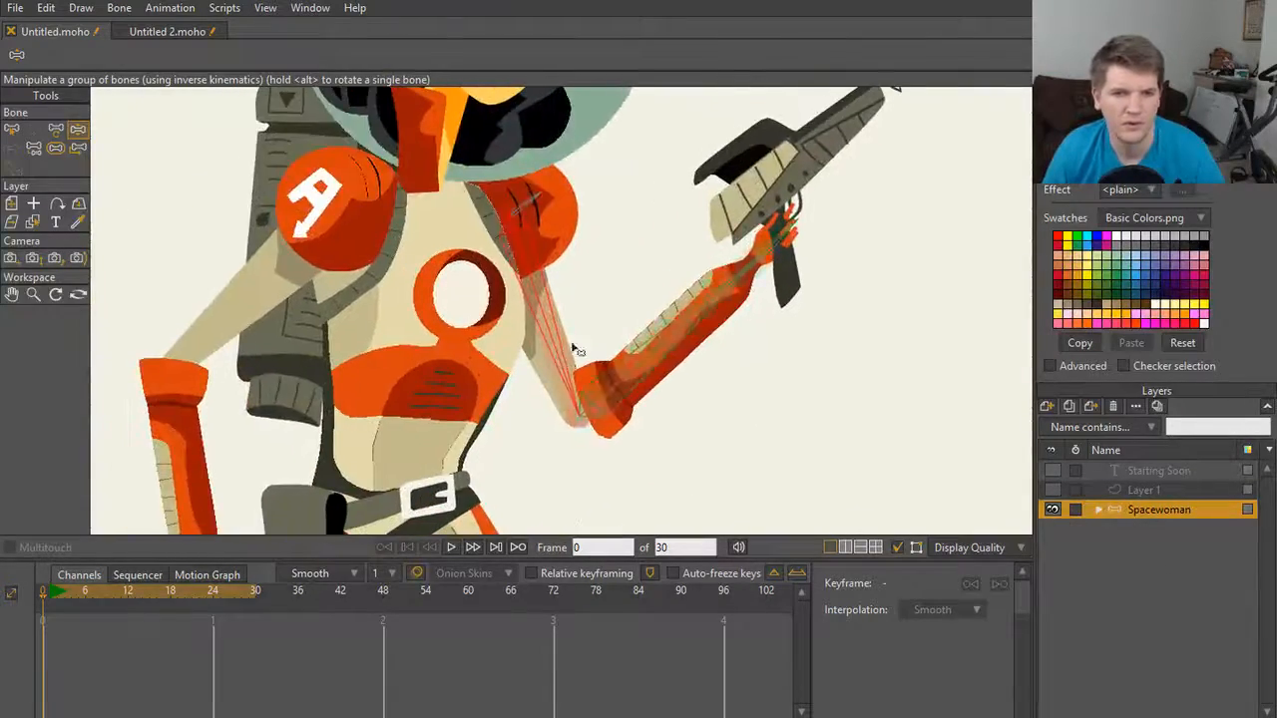
{"action": "left_click_drag", "start_coordinate": [570, 349], "coordinate": [305, 355]}
{"action": "key", "text": "s"}
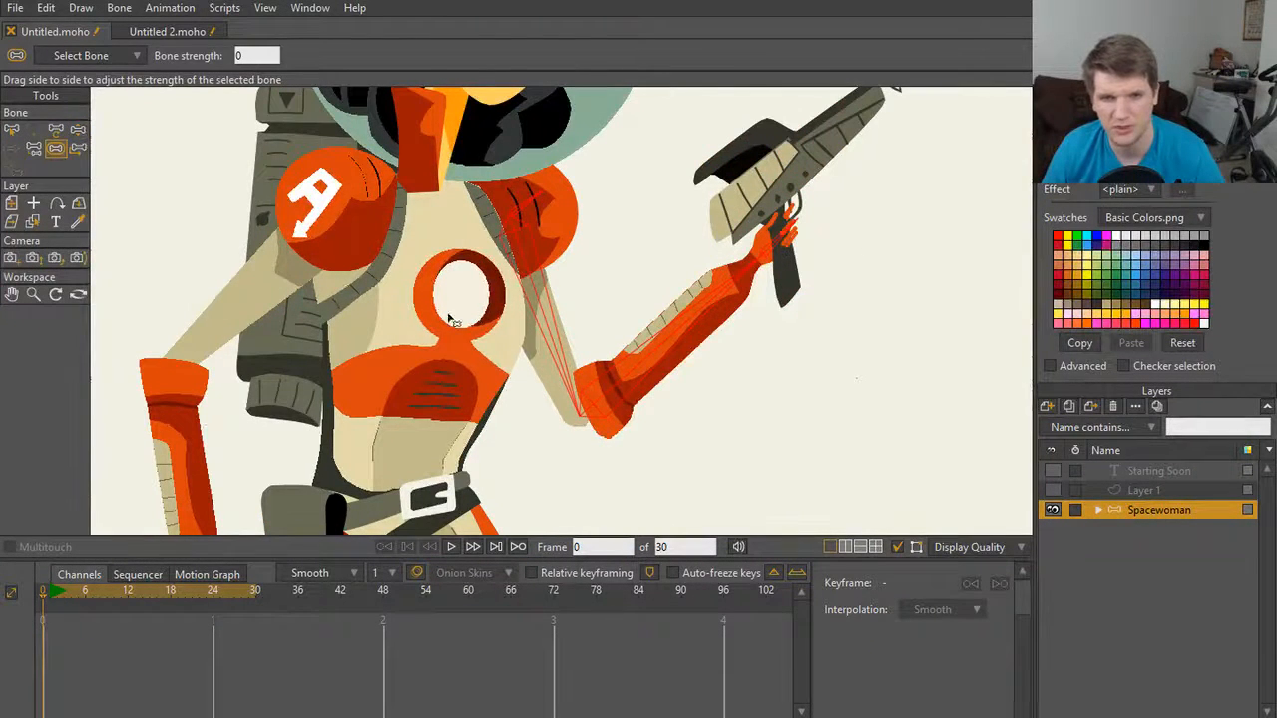
{"action": "key", "text": "z"}
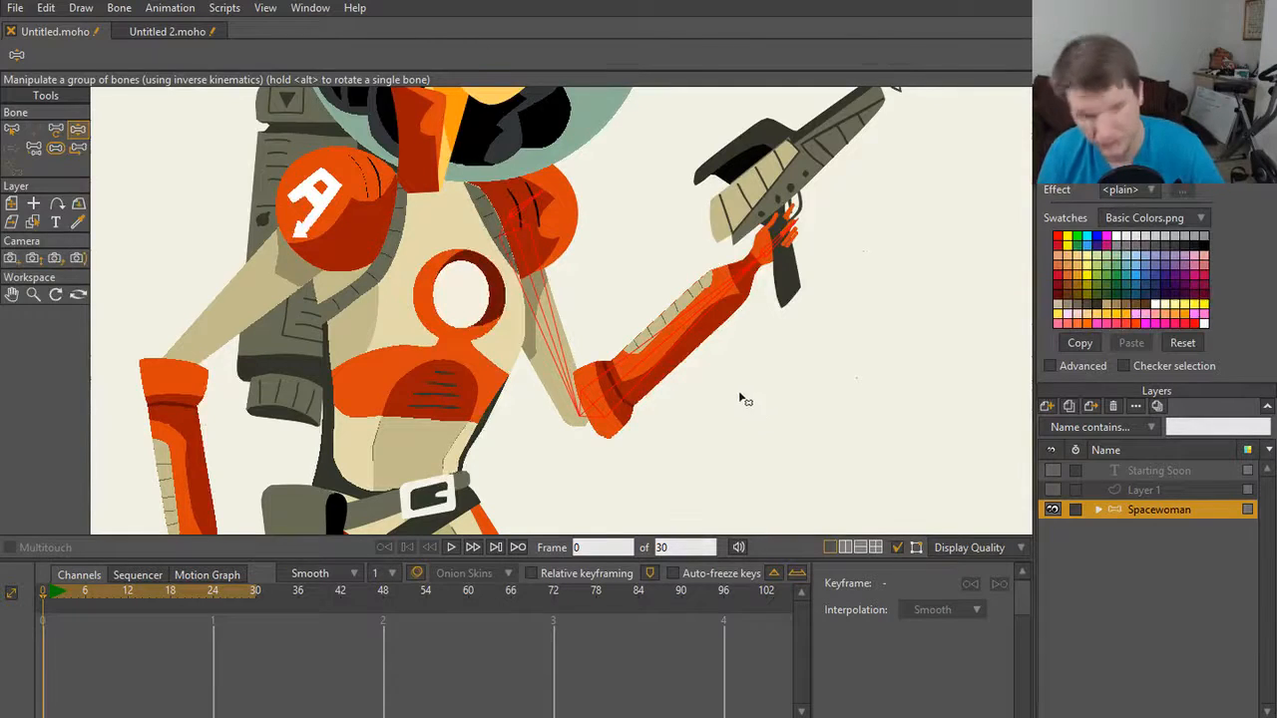
Step: Delete the existing gun-arm bones and draw a new bone chain from the shoulder through the elbow to the hand
{"action": "key", "text": "b"}
{"action": "scroll", "coordinate": [583, 309], "scroll_direction": "up", "scroll_amount": 2}
{"action": "scroll", "coordinate": [583, 309], "scroll_direction": "up", "scroll_amount": 3}
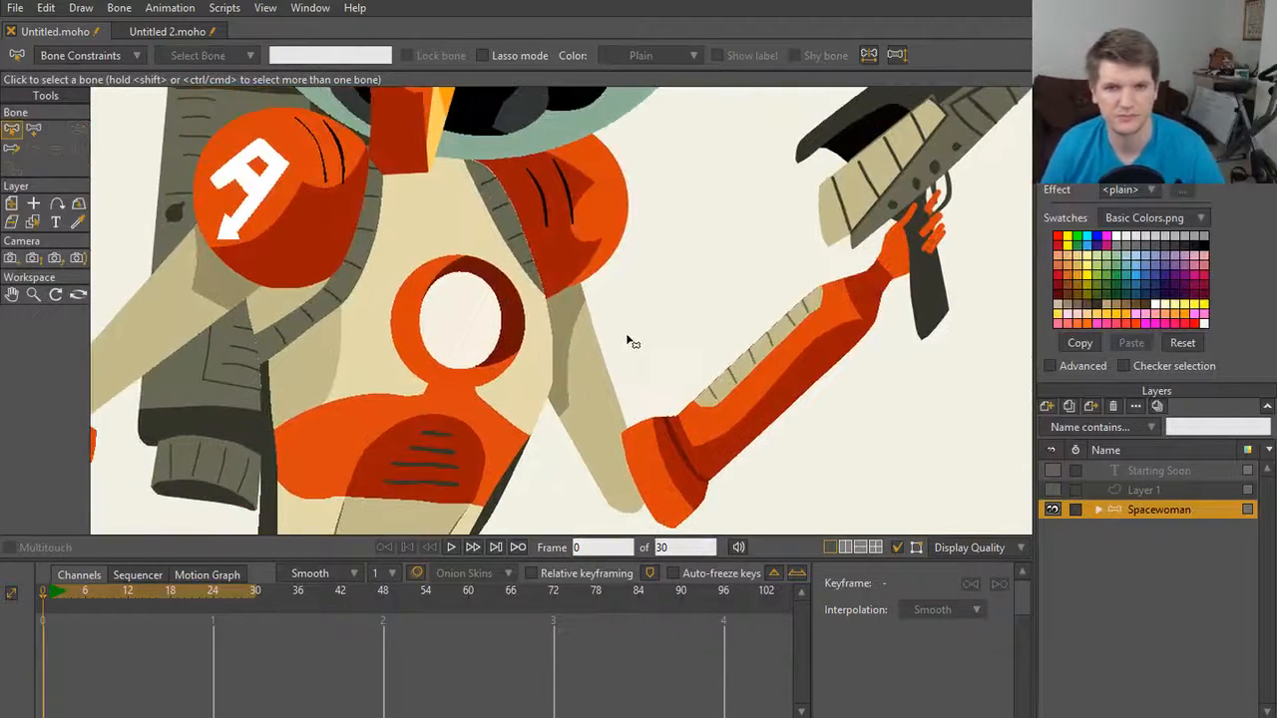
{"action": "key", "text": "a"}
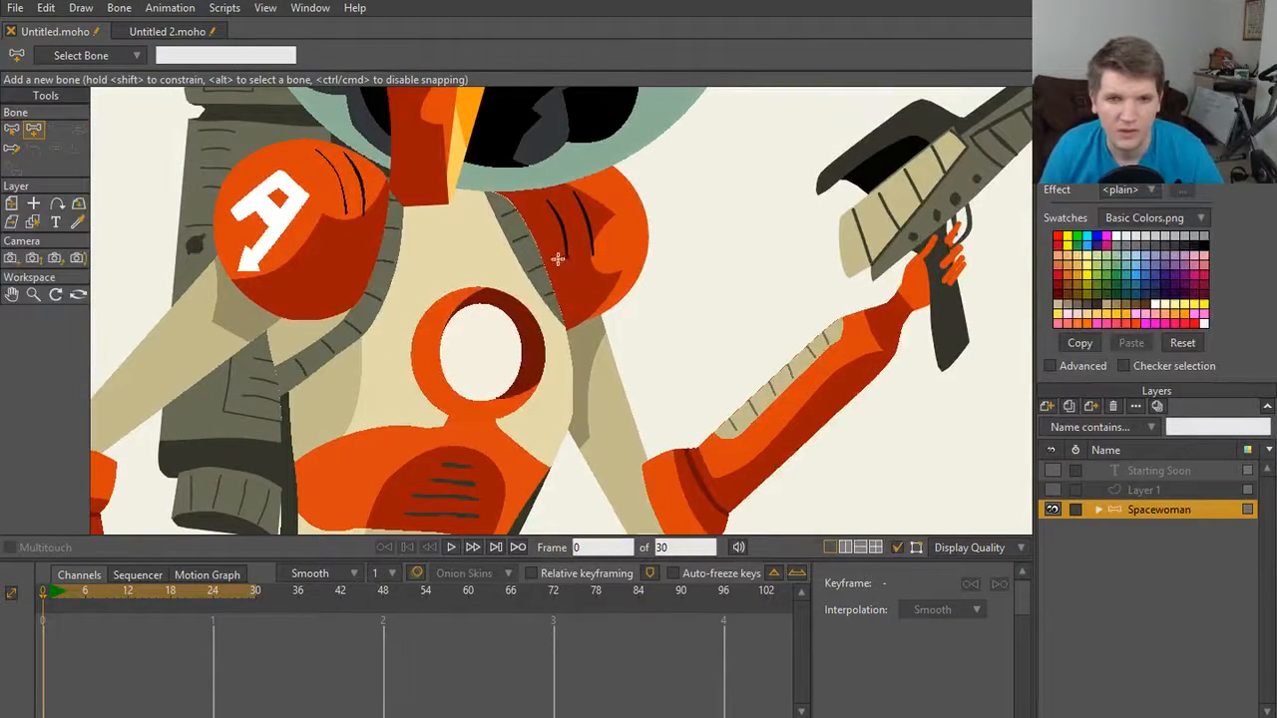
{"action": "left_click_drag", "start_coordinate": [610, 223], "coordinate": [598, 320]}
{"action": "left_click_drag", "start_coordinate": [599, 320], "coordinate": [750, 229]}
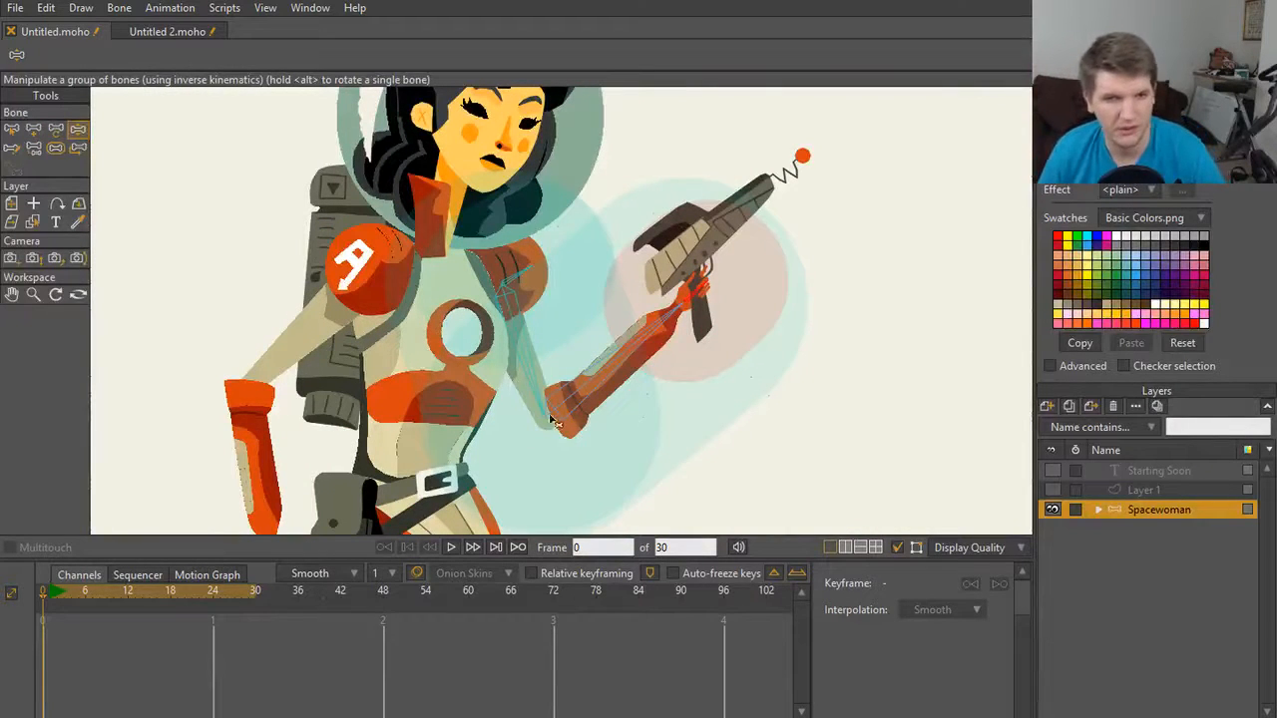
Step: Reduce the bone strength of the gun arm's upper-arm, forearm and hand bones, and test-move the upper arm
{"action": "key", "text": "s"}
{"action": "left_click_drag", "start_coordinate": [535, 364], "coordinate": [459, 378]}
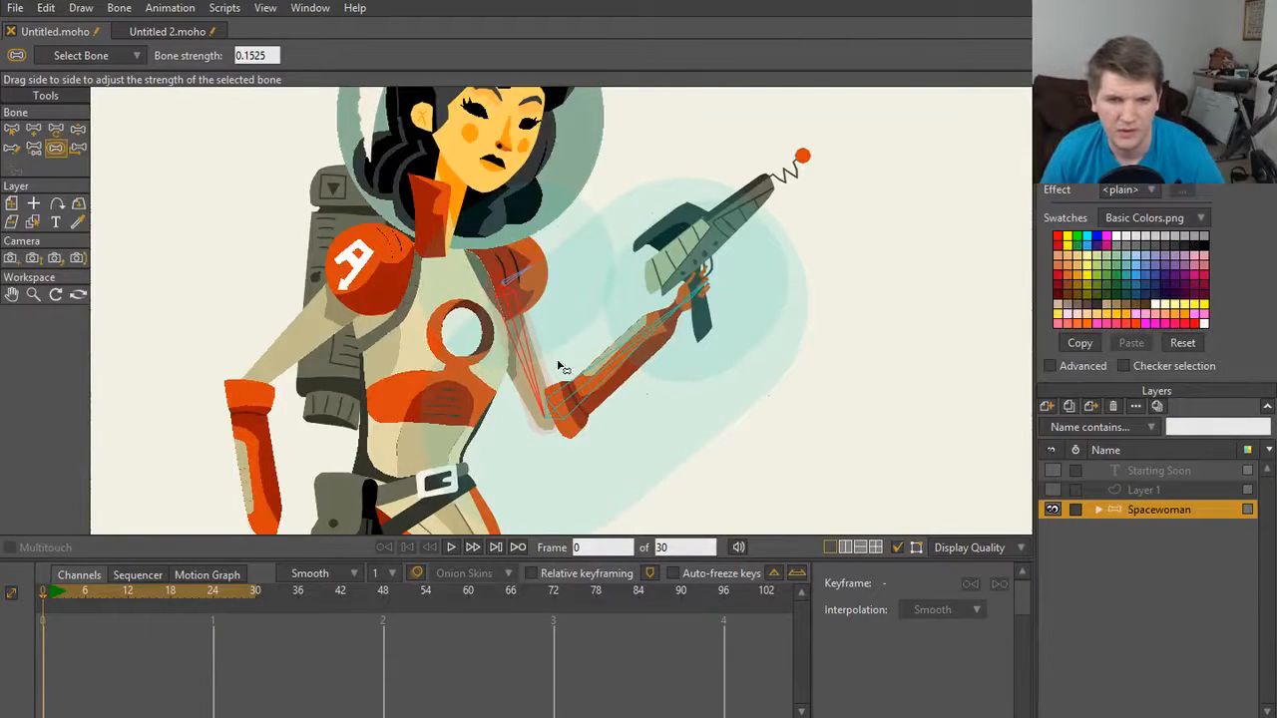
{"action": "left_click_drag", "start_coordinate": [600, 372], "coordinate": [516, 369]}
{"action": "left_click_drag", "start_coordinate": [701, 275], "coordinate": [622, 270]}
{"action": "key", "text": "z"}
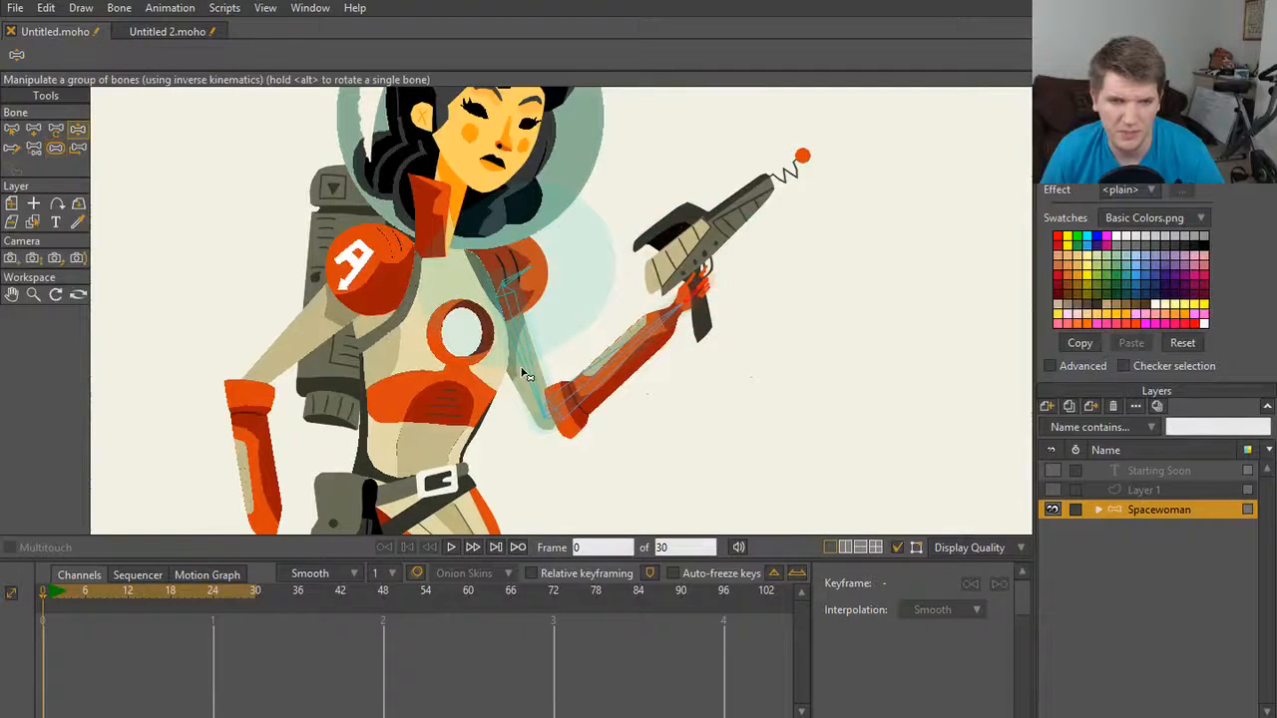
{"action": "left_click_drag", "start_coordinate": [516, 365], "coordinate": [544, 387]}
Step: Reduce the shoulder bone's strength, fine-tune the other gun-arm bones' strengths, and test-move the arm
{"action": "scroll", "coordinate": [519, 374], "scroll_direction": "up", "scroll_amount": 3}
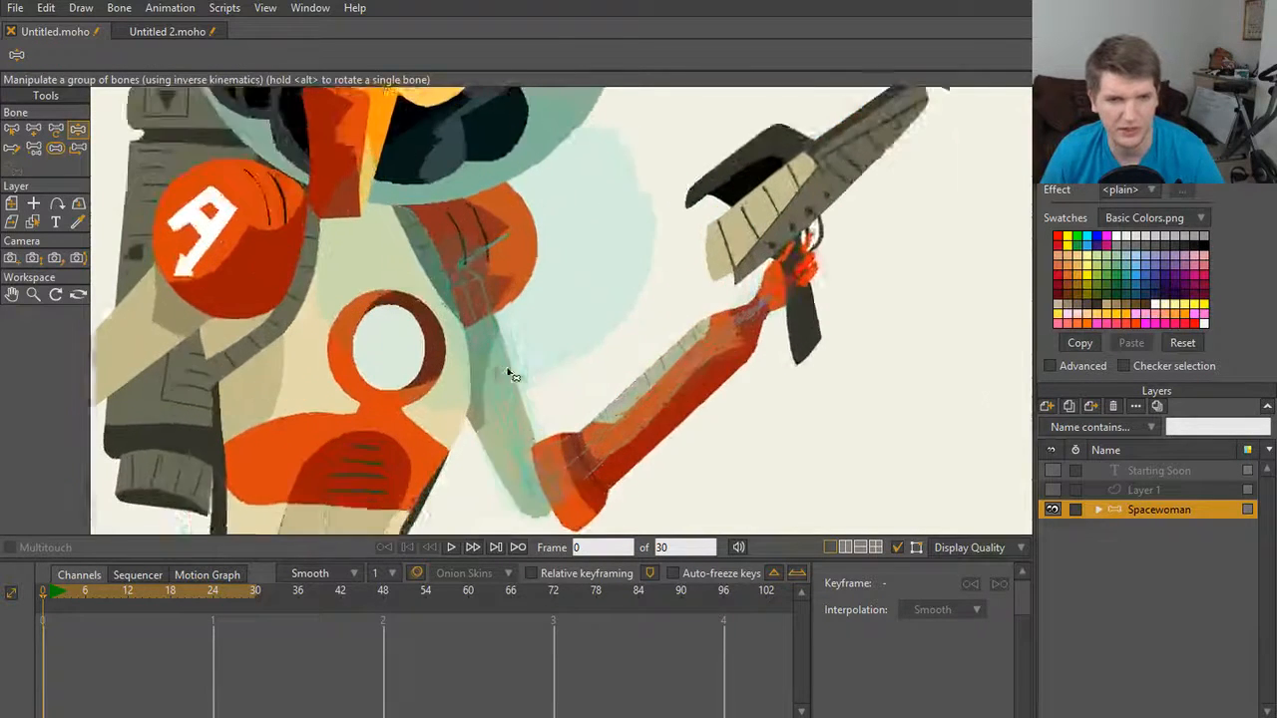
{"action": "key", "text": "s"}
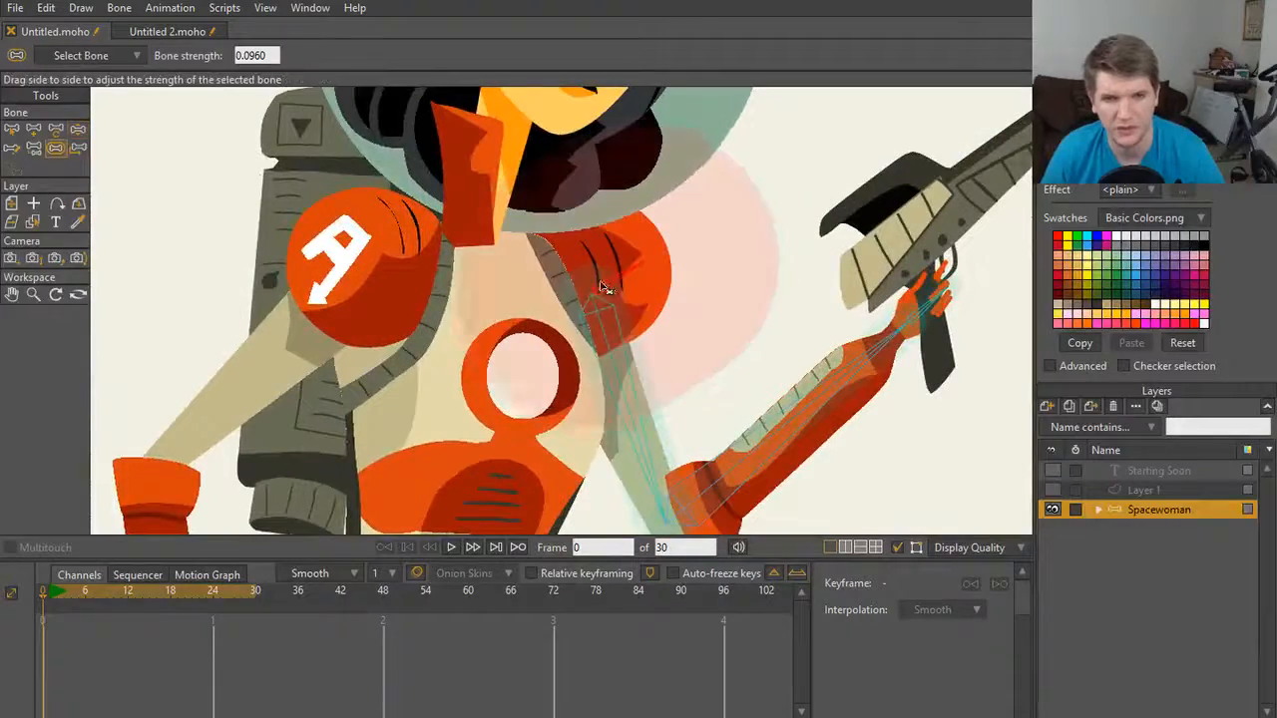
{"action": "left_click_drag", "start_coordinate": [677, 452], "coordinate": [740, 342]}
{"action": "scroll", "coordinate": [761, 322], "scroll_direction": "down", "scroll_amount": 5}
{"action": "left_click_drag", "start_coordinate": [684, 228], "coordinate": [701, 206]}
{"action": "scroll", "coordinate": [738, 357], "scroll_direction": "up", "scroll_amount": 2}
{"action": "left_click_drag", "start_coordinate": [735, 354], "coordinate": [703, 355]}
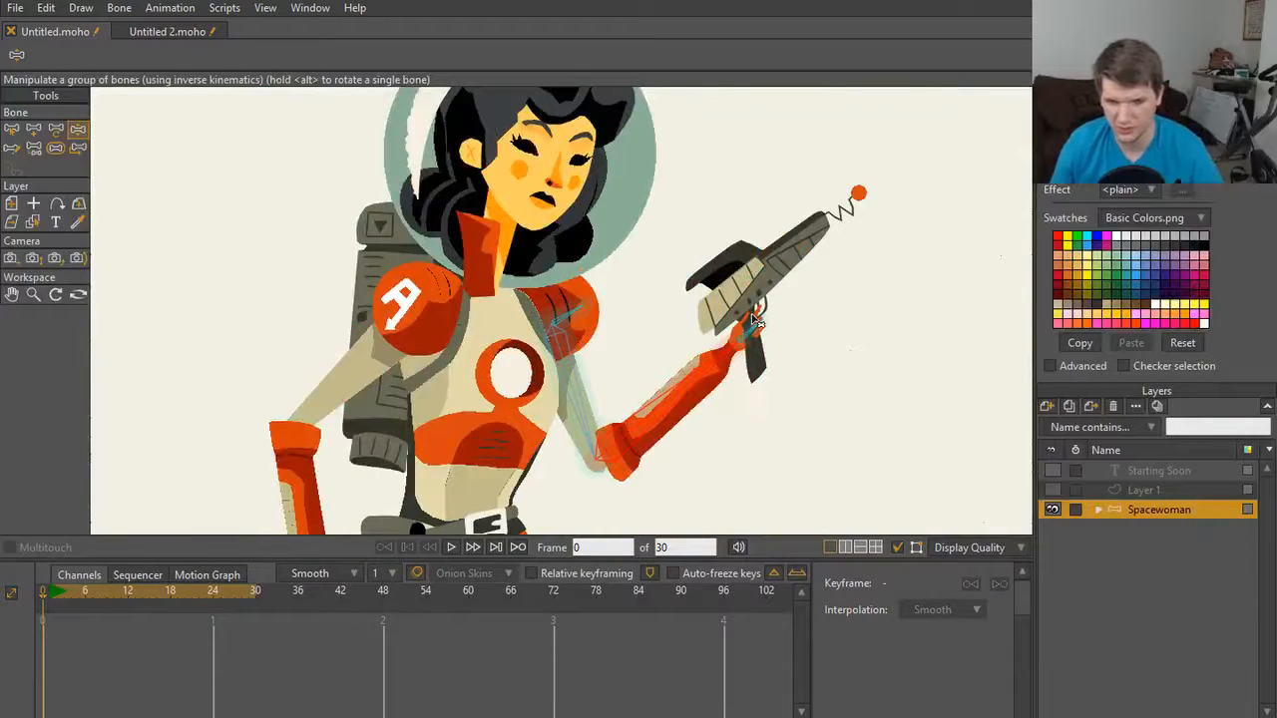
{"action": "left_click_drag", "start_coordinate": [584, 429], "coordinate": [898, 511]}
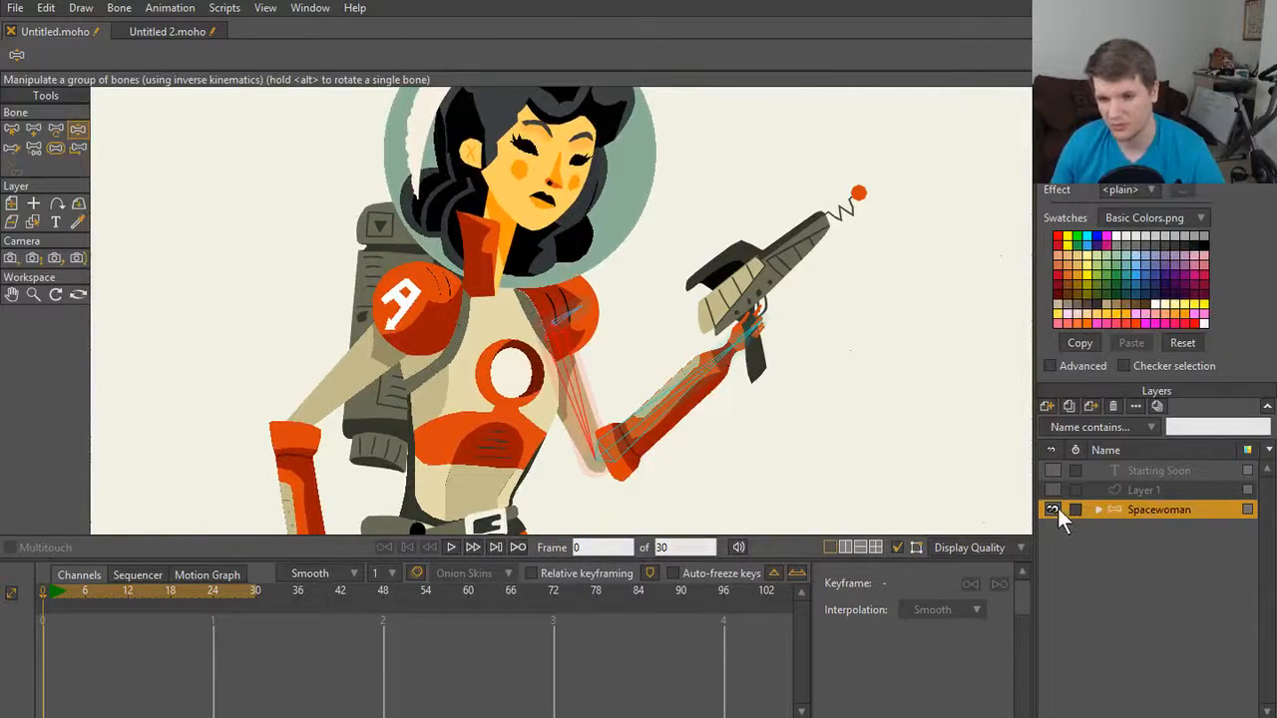
Step: Expand the Spacewoman layer and hide its body, bag and Arm L layers together with their sublayers
{"action": "left_click", "coordinate": [1097, 510]}
{"action": "scroll", "coordinate": [1091, 541], "scroll_direction": "down", "scroll_amount": 2}
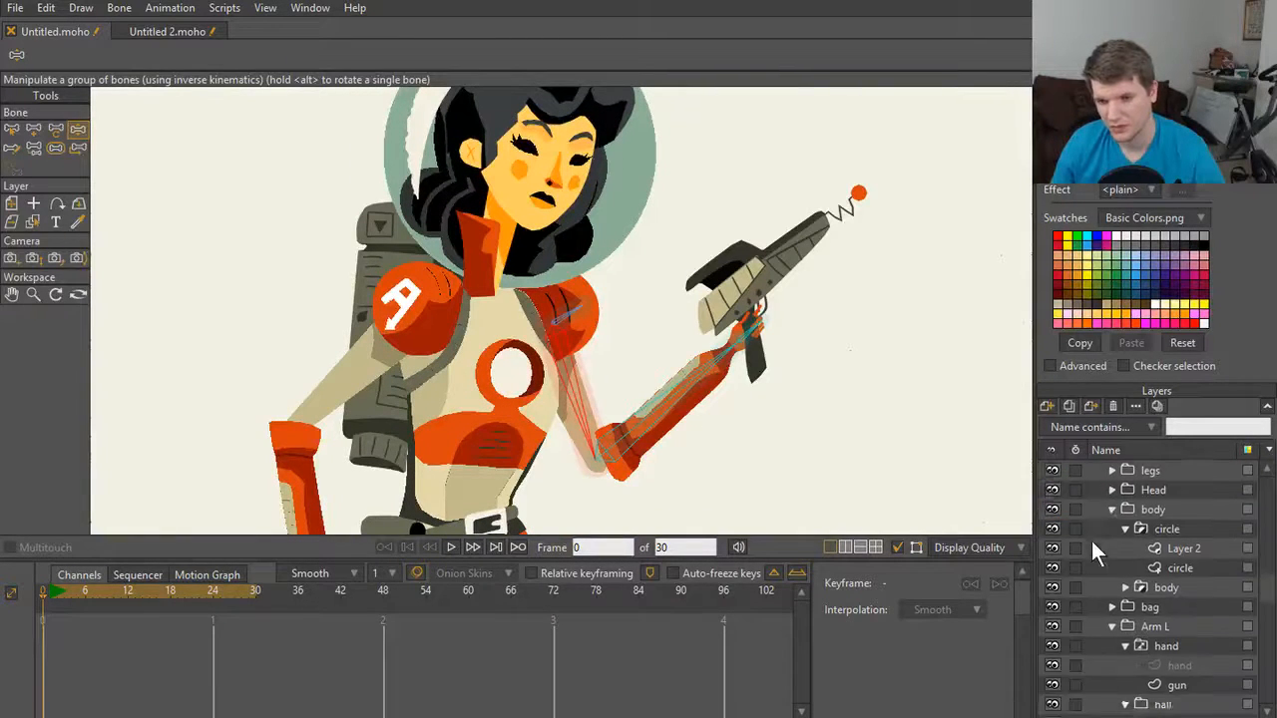
{"action": "scroll", "coordinate": [1092, 554], "scroll_direction": "down", "scroll_amount": 2}
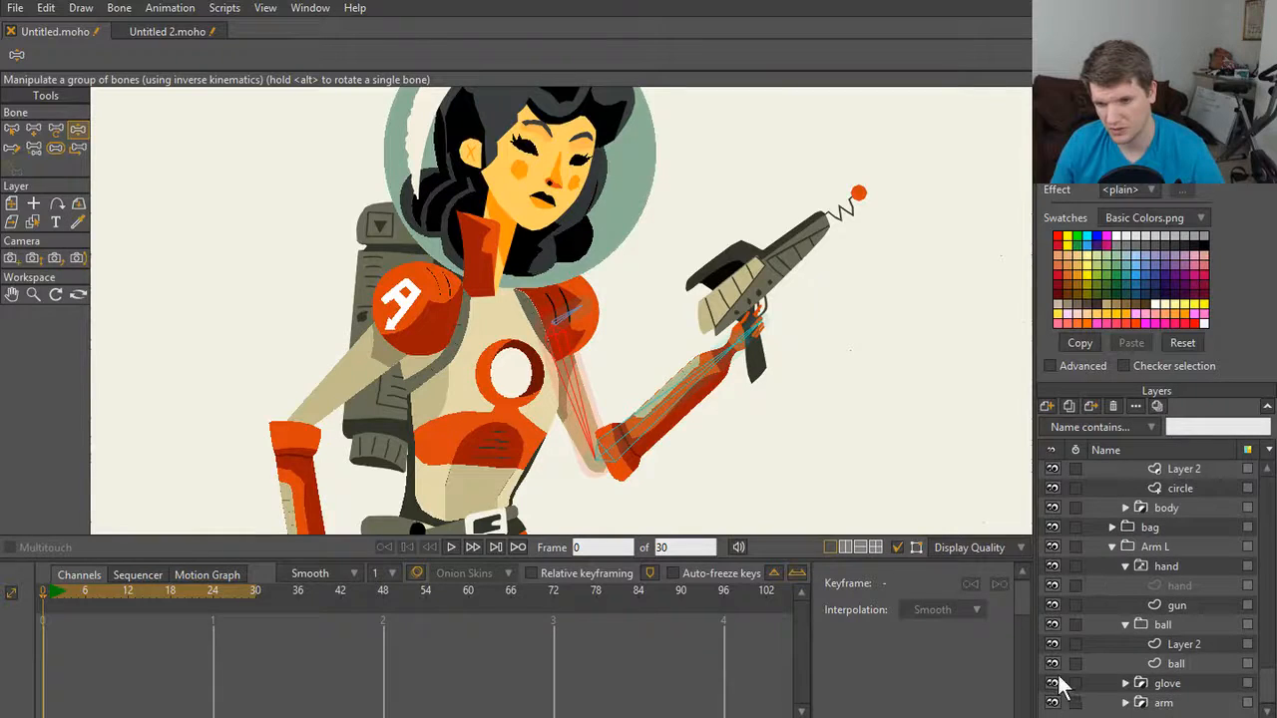
{"action": "left_click_drag", "start_coordinate": [1055, 683], "coordinate": [1050, 487]}
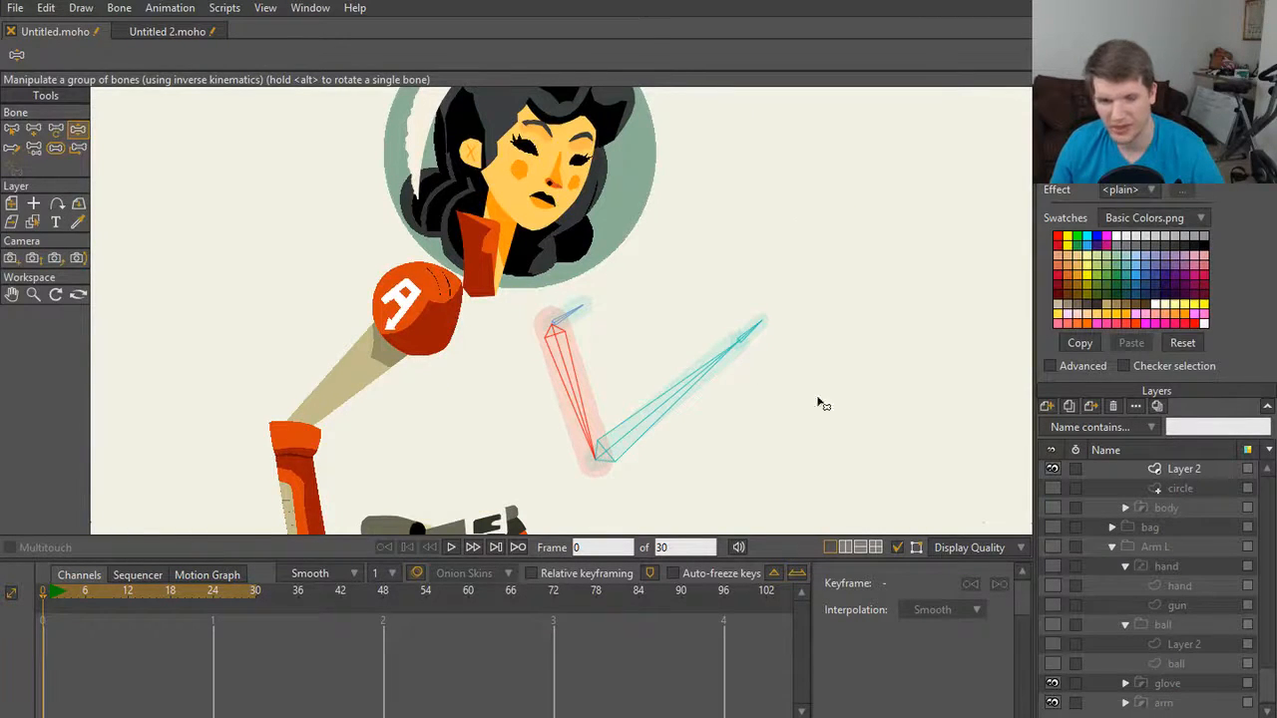
Step: Show the Arm L group and its hand group again
{"action": "scroll", "coordinate": [587, 275], "scroll_direction": "up", "scroll_amount": 1}
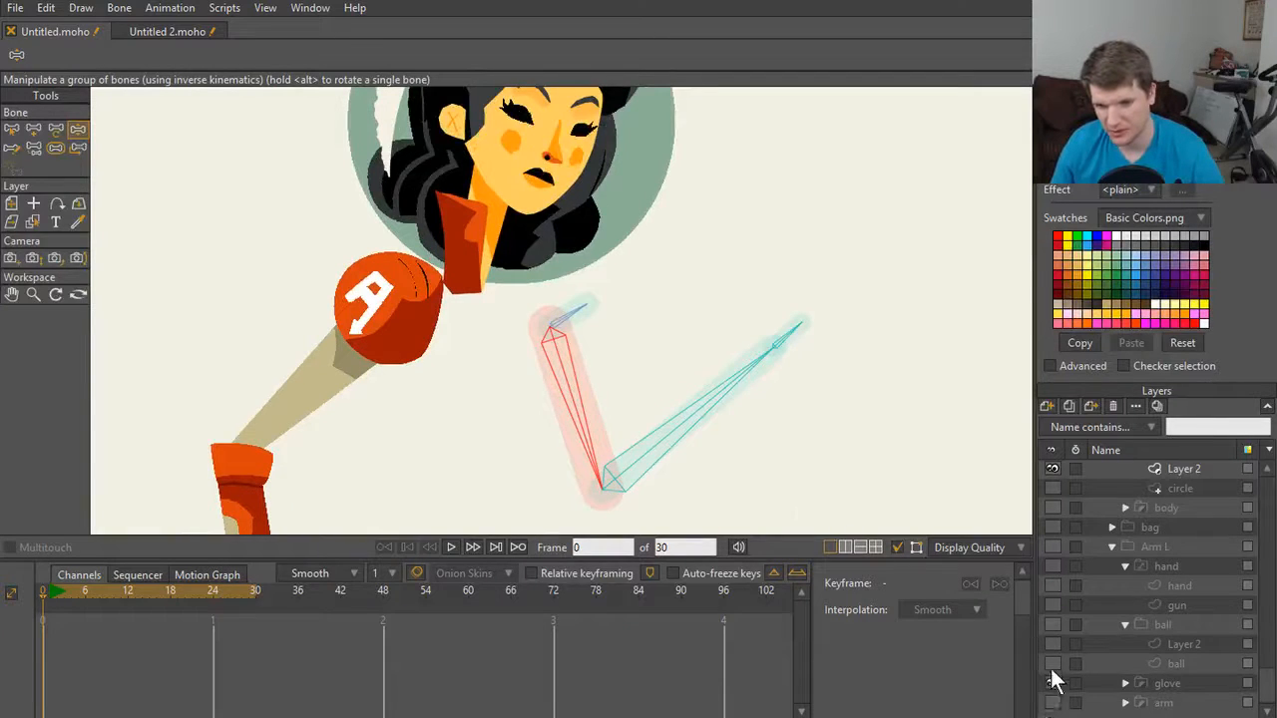
{"action": "scroll", "coordinate": [1056, 640], "scroll_direction": "up", "scroll_amount": 4}
{"action": "left_click", "coordinate": [1055, 623]}
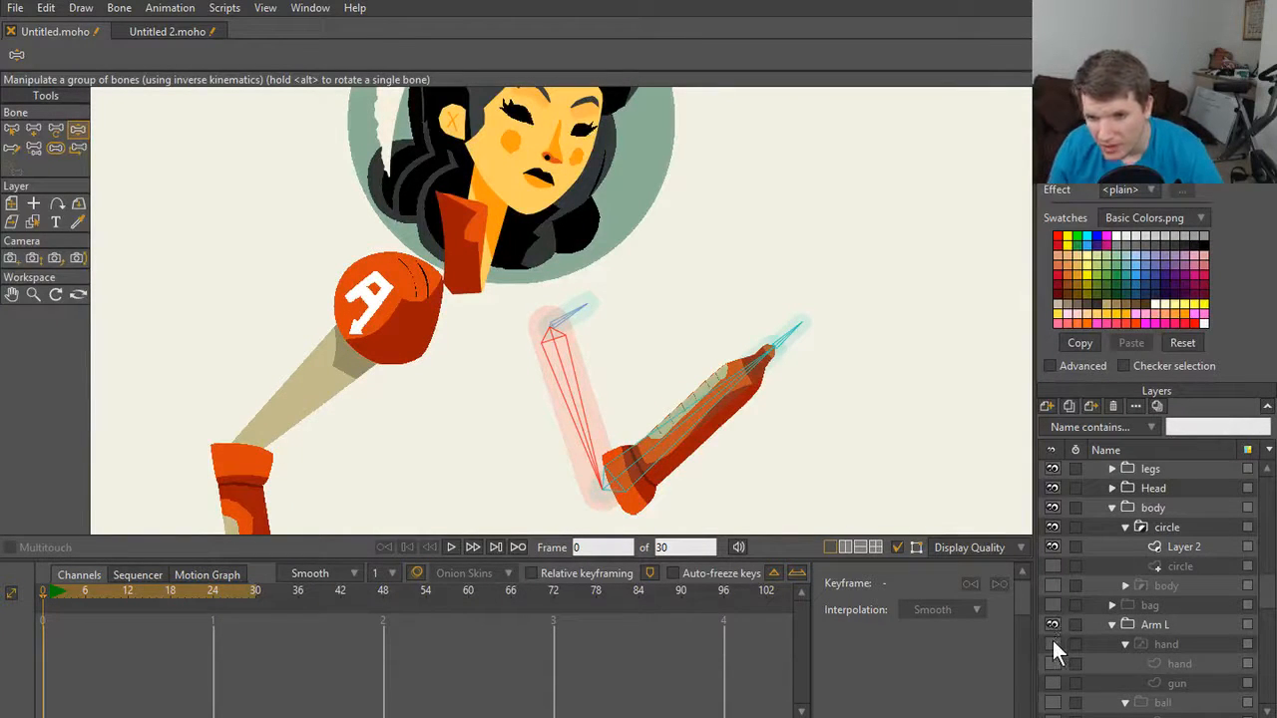
{"action": "left_click", "coordinate": [1053, 644]}
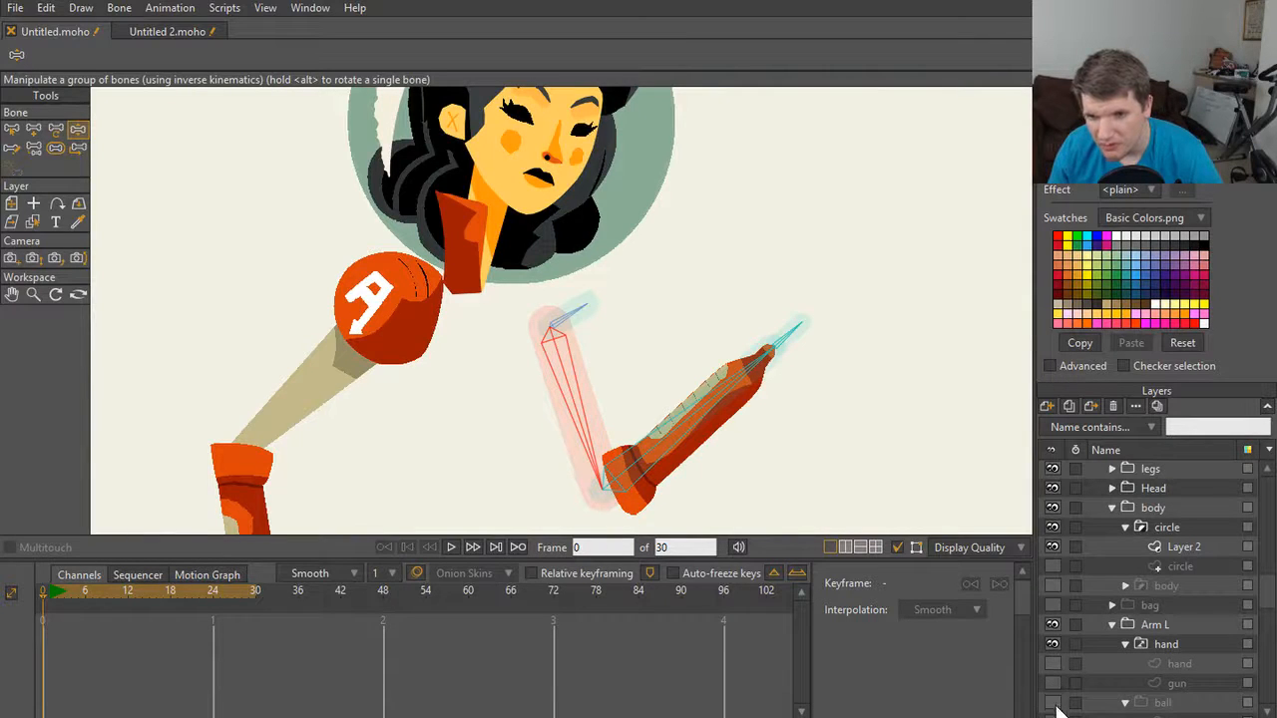
{"action": "left_click", "coordinate": [1053, 583]}
{"action": "left_click", "coordinate": [1052, 583]}
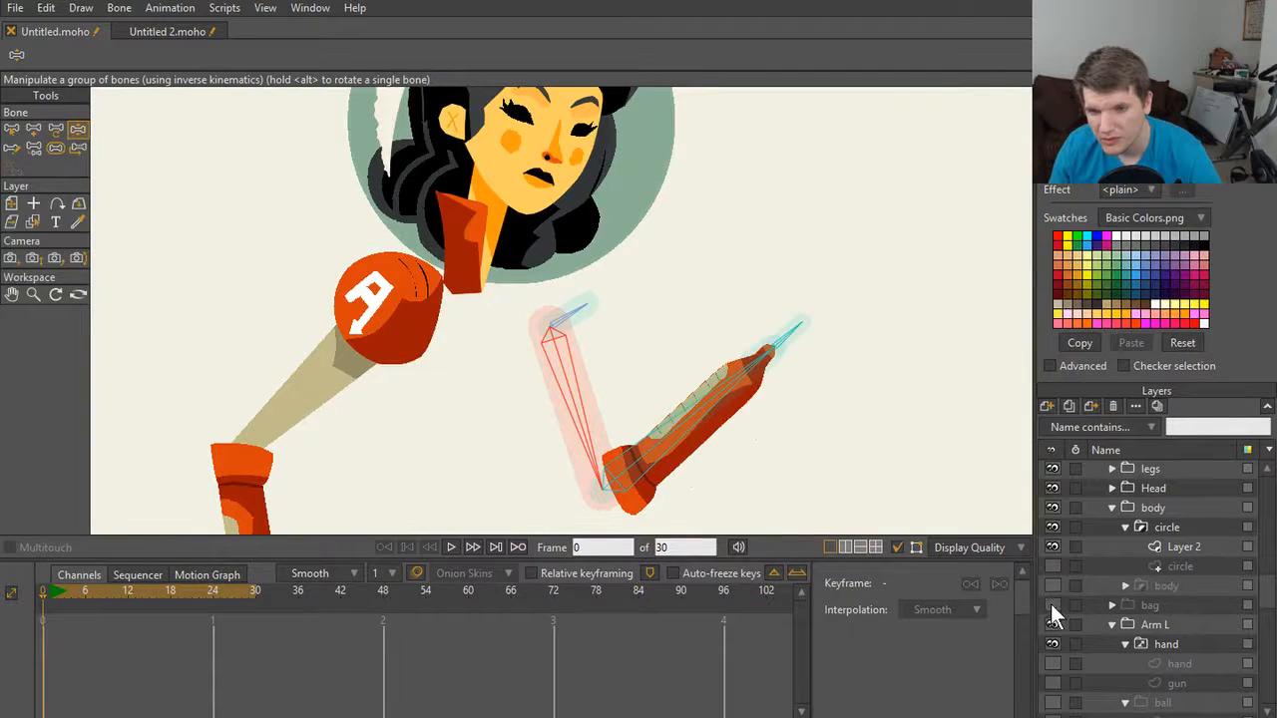
{"action": "left_click", "coordinate": [1052, 605]}
{"action": "left_click", "coordinate": [1051, 604]}
{"action": "left_click", "coordinate": [1049, 567]}
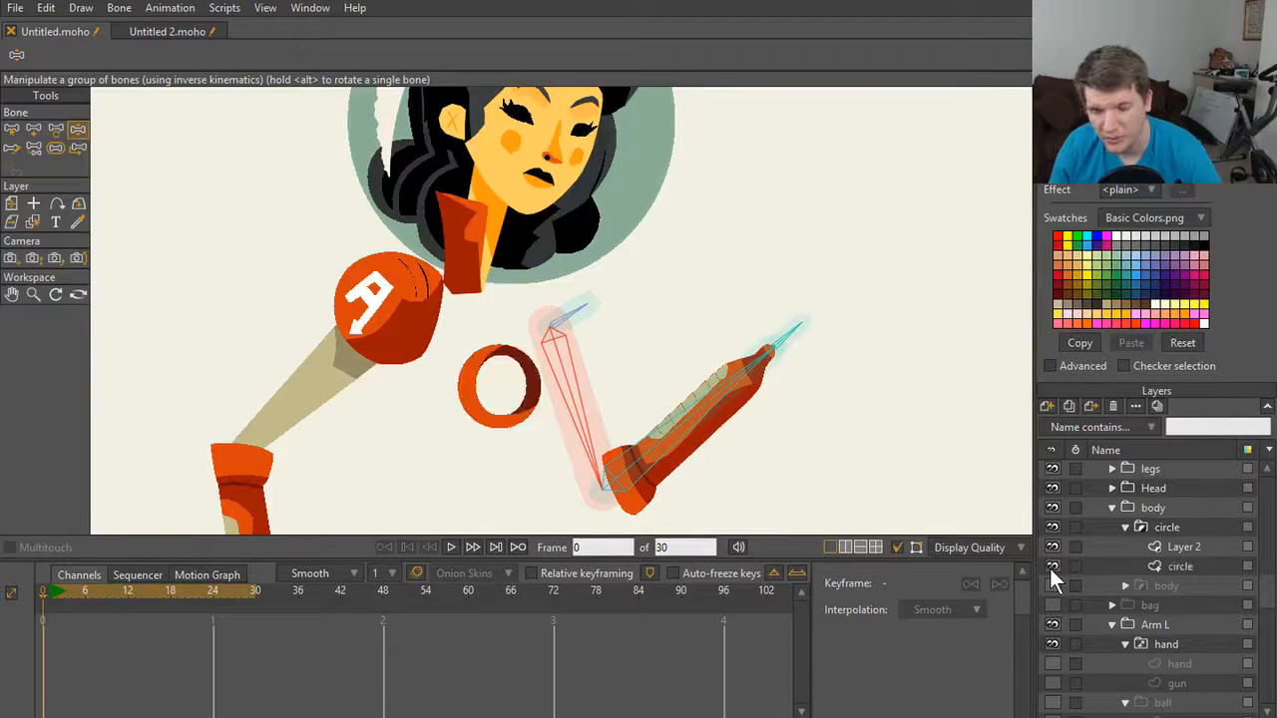
{"action": "left_click", "coordinate": [1049, 567]}
Step: Collapse the ball group and show the ball, gun and arm layers inside Arm L again
{"action": "scroll", "coordinate": [1048, 587], "scroll_direction": "down", "scroll_amount": 2}
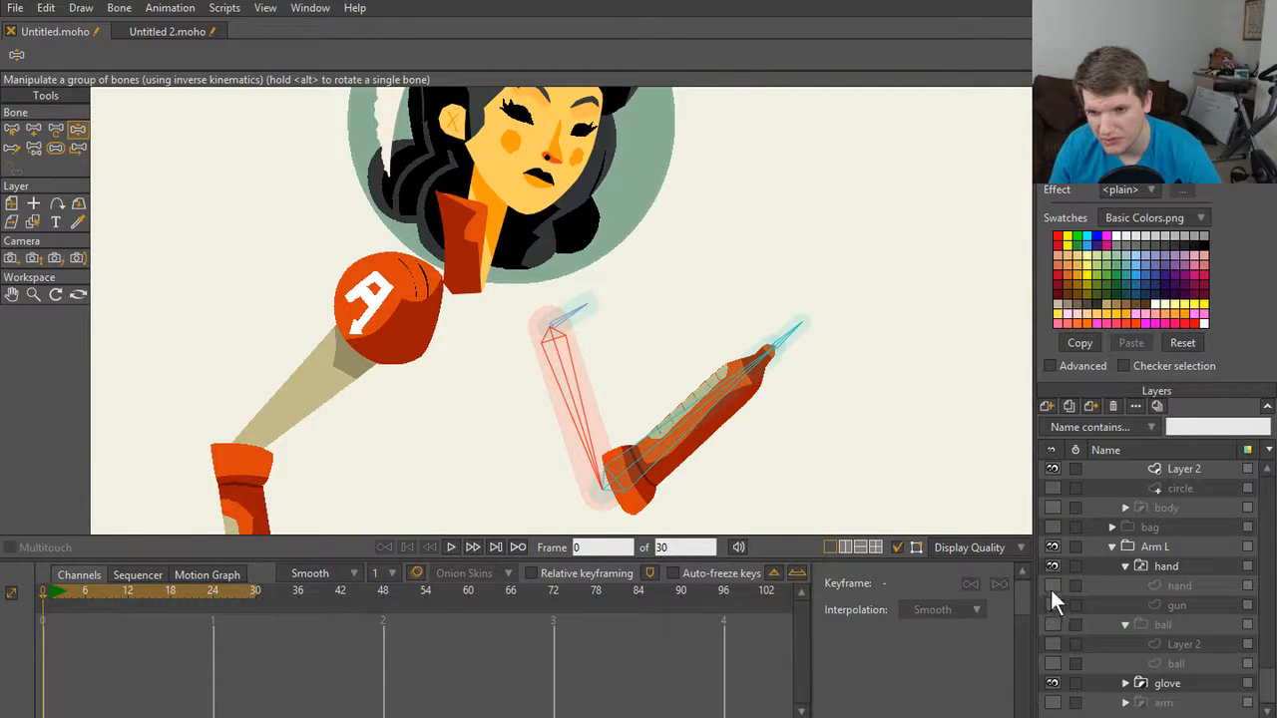
{"action": "left_click", "coordinate": [1125, 624]}
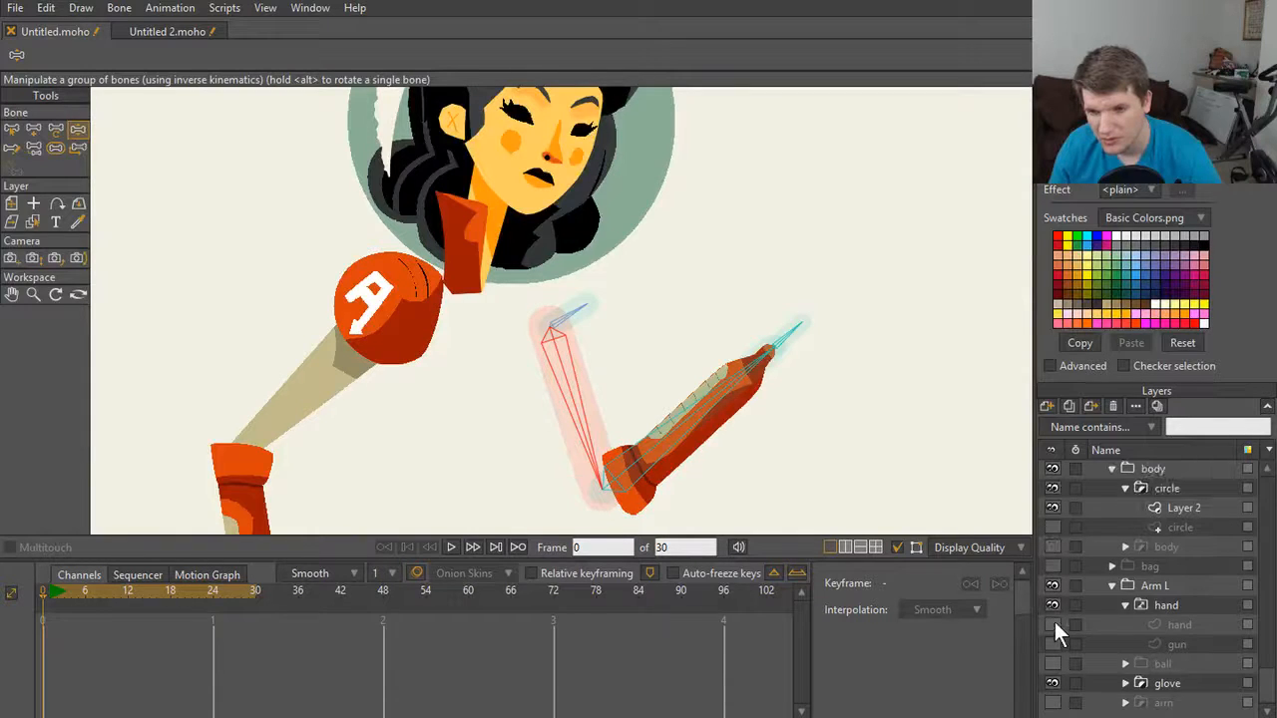
{"action": "left_click", "coordinate": [1053, 665]}
{"action": "left_click", "coordinate": [1052, 665]}
{"action": "left_click", "coordinate": [1053, 664]}
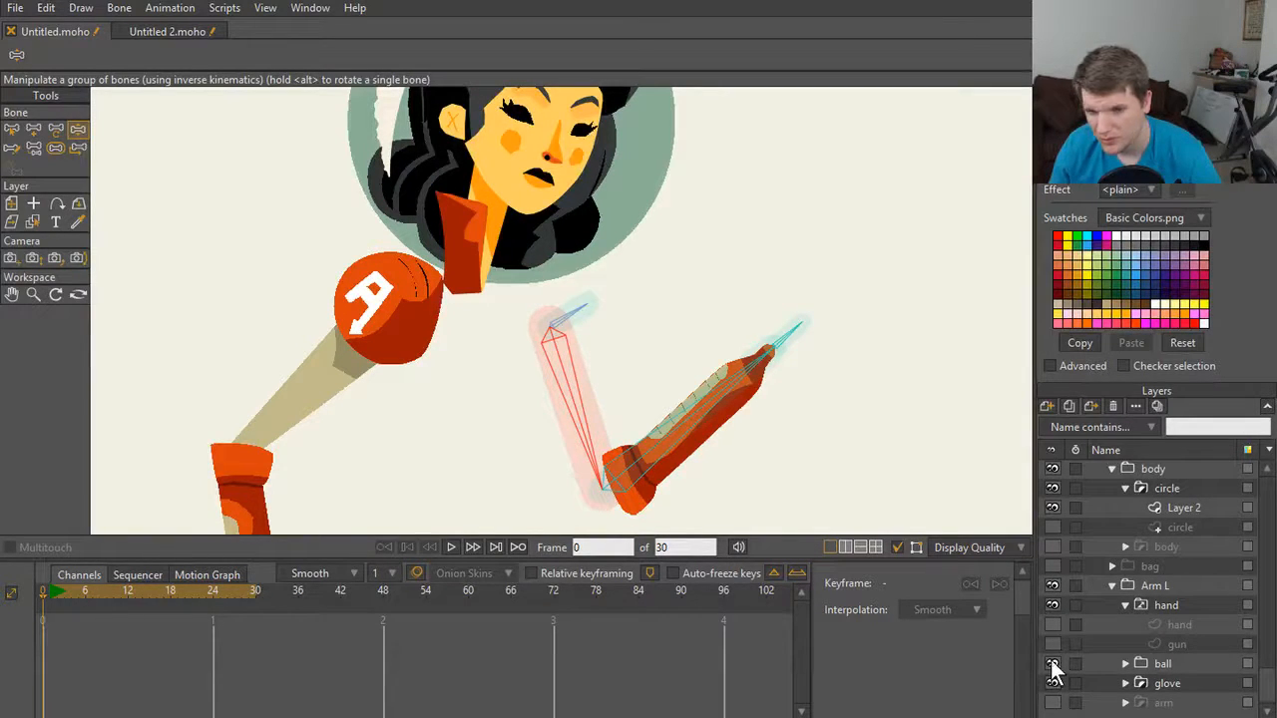
{"action": "left_click", "coordinate": [1053, 644]}
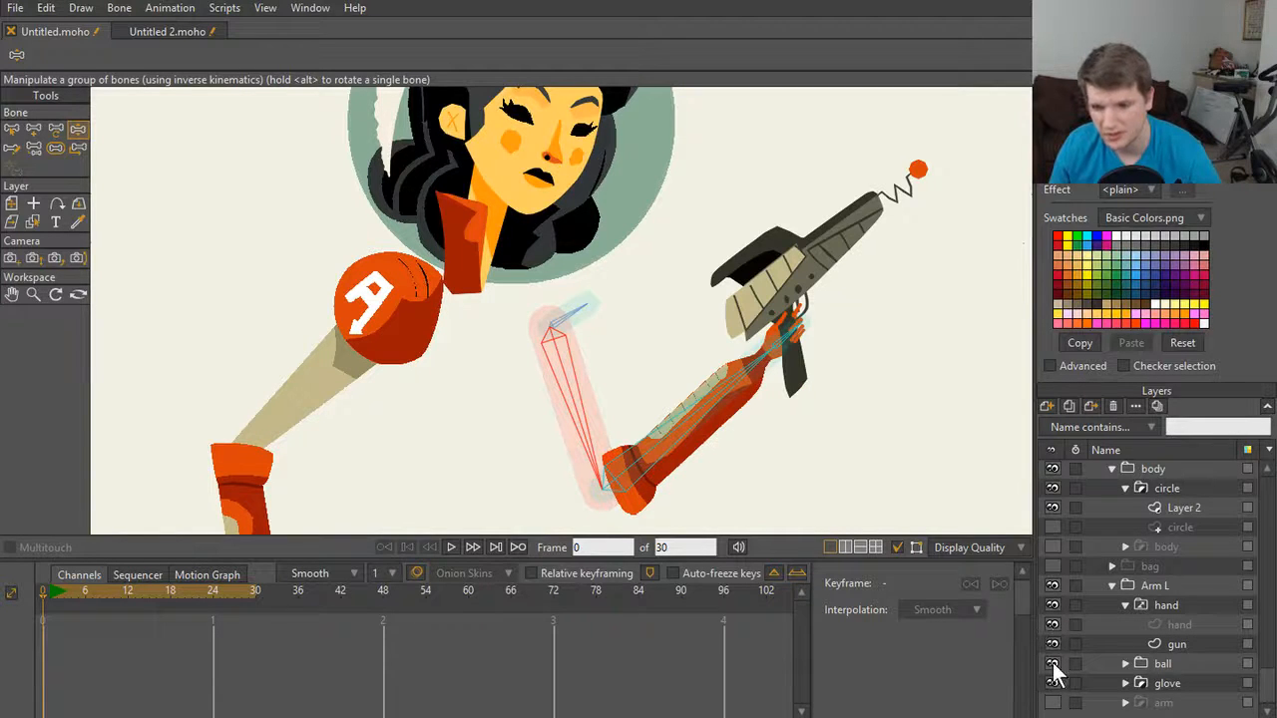
{"action": "left_click", "coordinate": [1052, 703]}
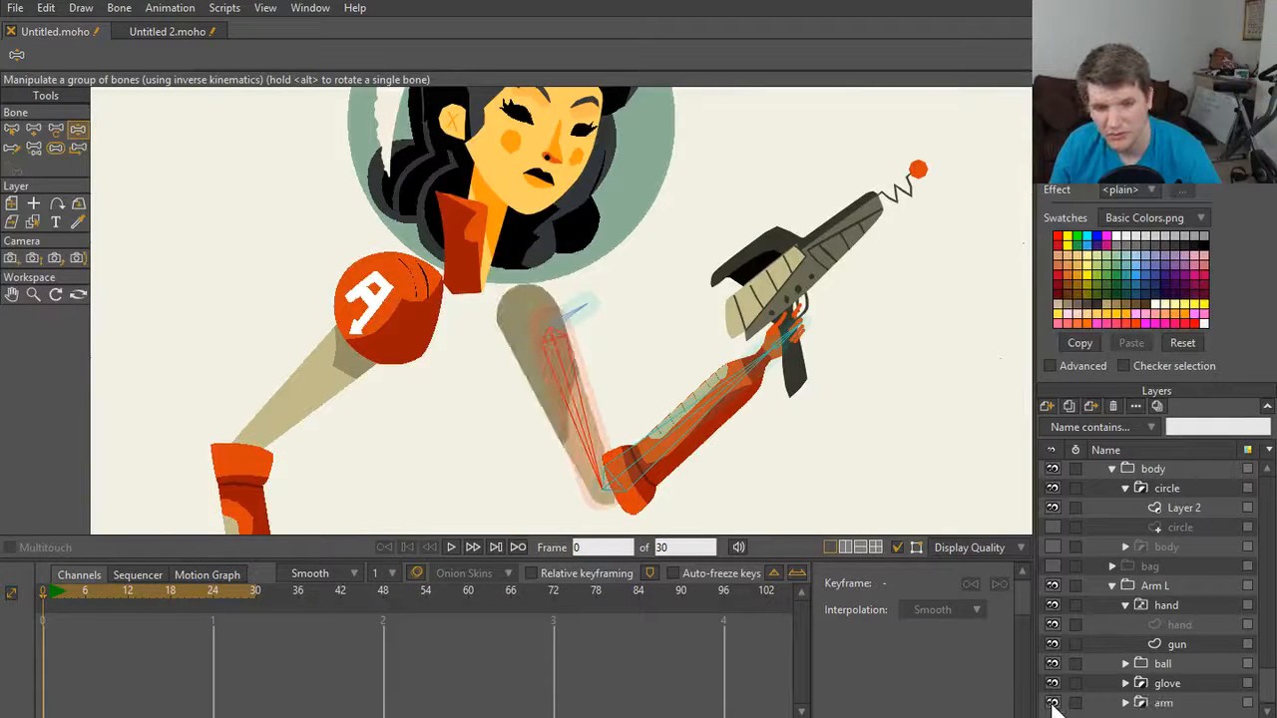
Step: Isolate the gun arm by hiding the remaining body sublayers and the Head, legs and arm R layers
{"action": "scroll", "coordinate": [521, 379], "scroll_direction": "up", "scroll_amount": 4}
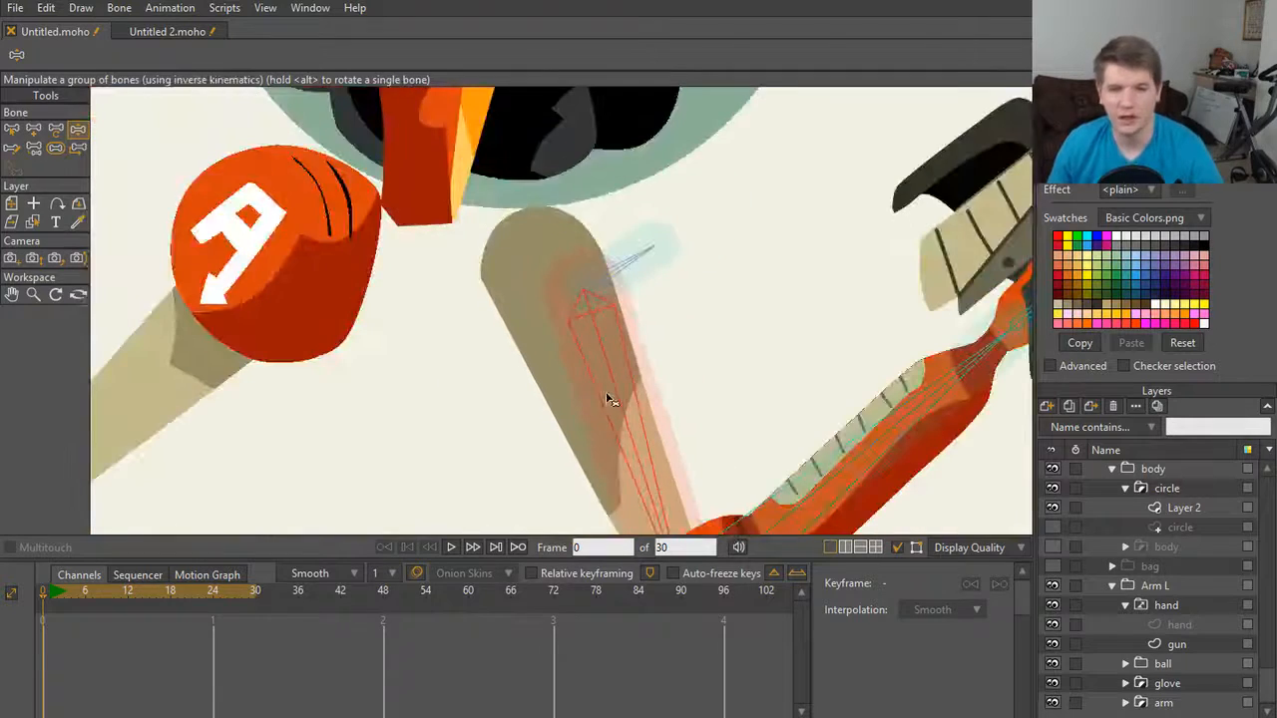
{"action": "scroll", "coordinate": [610, 319], "scroll_direction": "up", "scroll_amount": 1}
{"action": "left_click_drag", "start_coordinate": [628, 380], "coordinate": [646, 413]}
{"action": "scroll", "coordinate": [1089, 587], "scroll_direction": "up", "scroll_amount": 2}
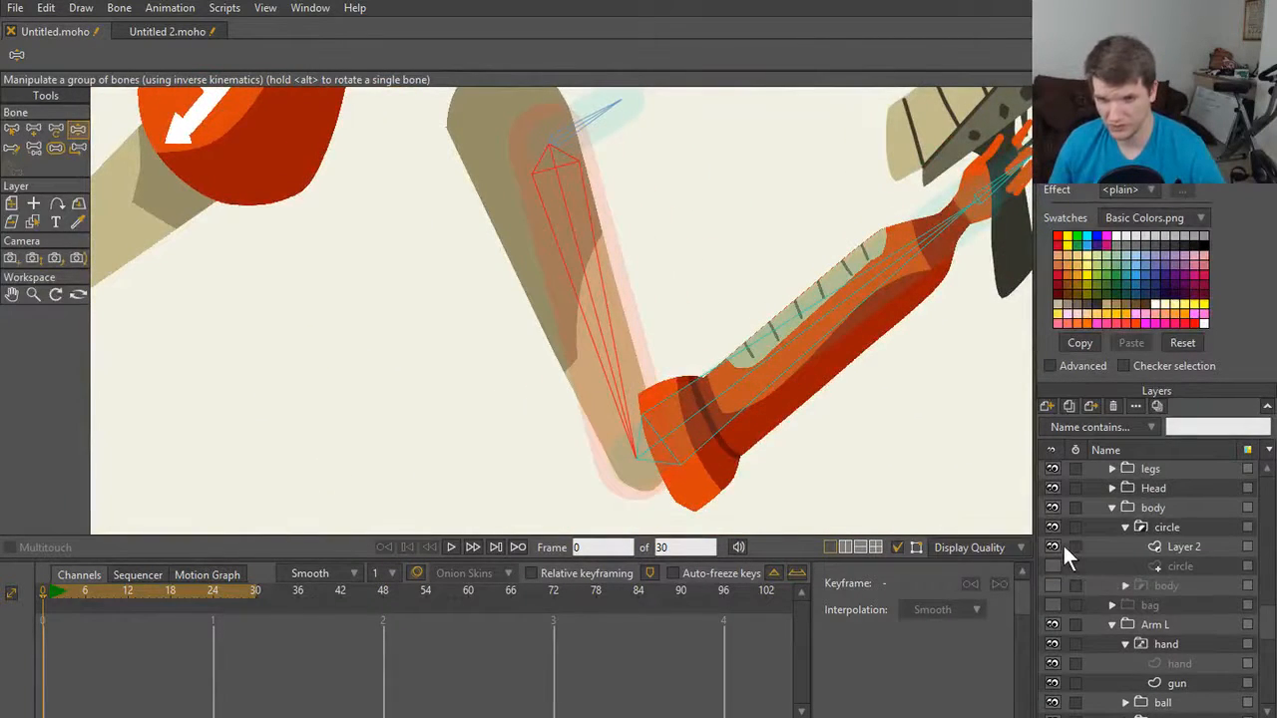
{"action": "left_click_drag", "start_coordinate": [1058, 545], "coordinate": [1055, 466]}
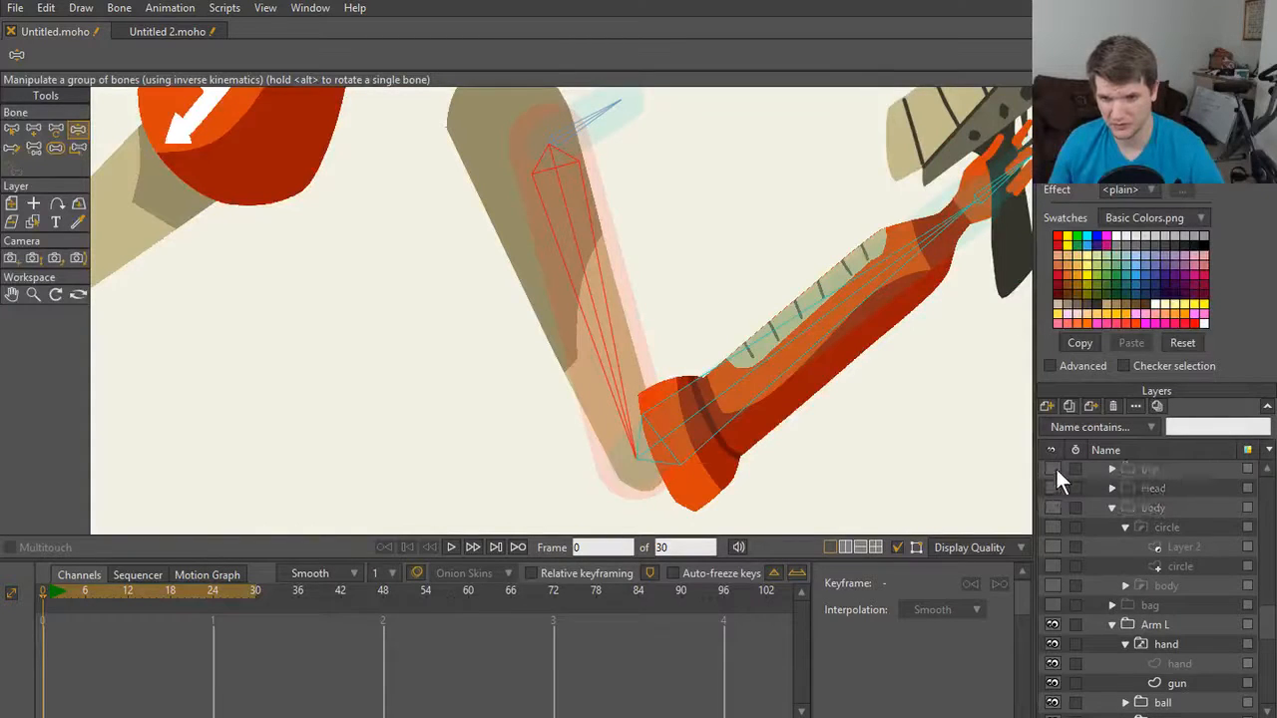
{"action": "scroll", "coordinate": [795, 436], "scroll_direction": "down", "scroll_amount": 2}
{"action": "scroll", "coordinate": [1082, 548], "scroll_direction": "up", "scroll_amount": 3}
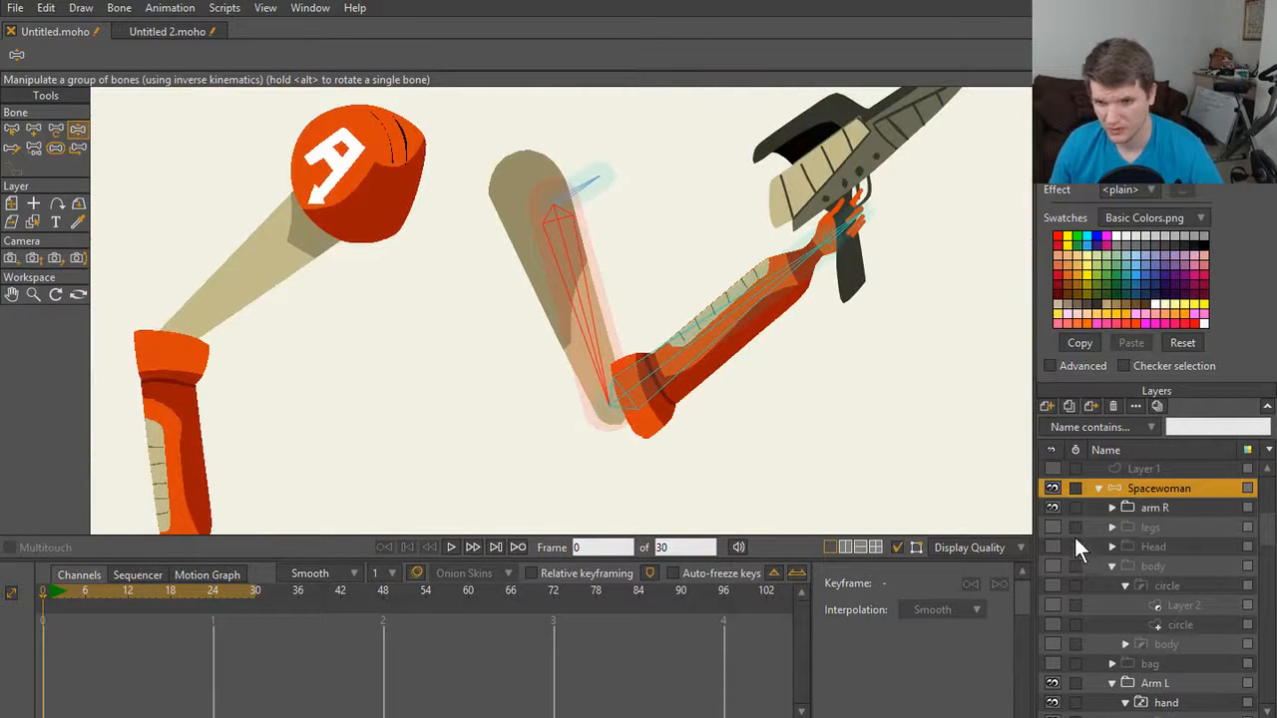
{"action": "left_click", "coordinate": [1055, 508]}
Step: Test-move the upper-arm, forearm and hand bones on the isolated gun arm, and restore the original pose
{"action": "left_click_drag", "start_coordinate": [390, 163], "coordinate": [599, 372]}
{"action": "left_click_drag", "start_coordinate": [744, 339], "coordinate": [689, 535]}
{"action": "left_click_drag", "start_coordinate": [543, 385], "coordinate": [523, 478]}
{"action": "left_click_drag", "start_coordinate": [687, 482], "coordinate": [756, 424]}
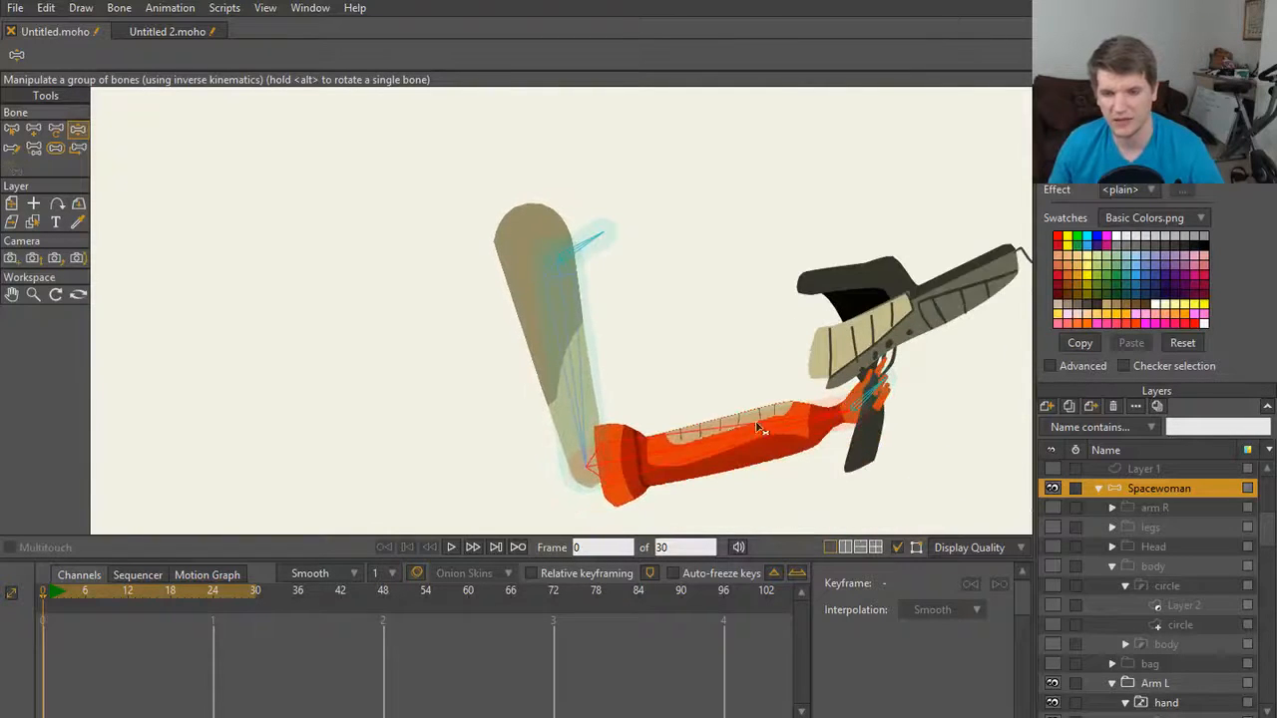
{"action": "left_click_drag", "start_coordinate": [856, 393], "coordinate": [758, 464]}
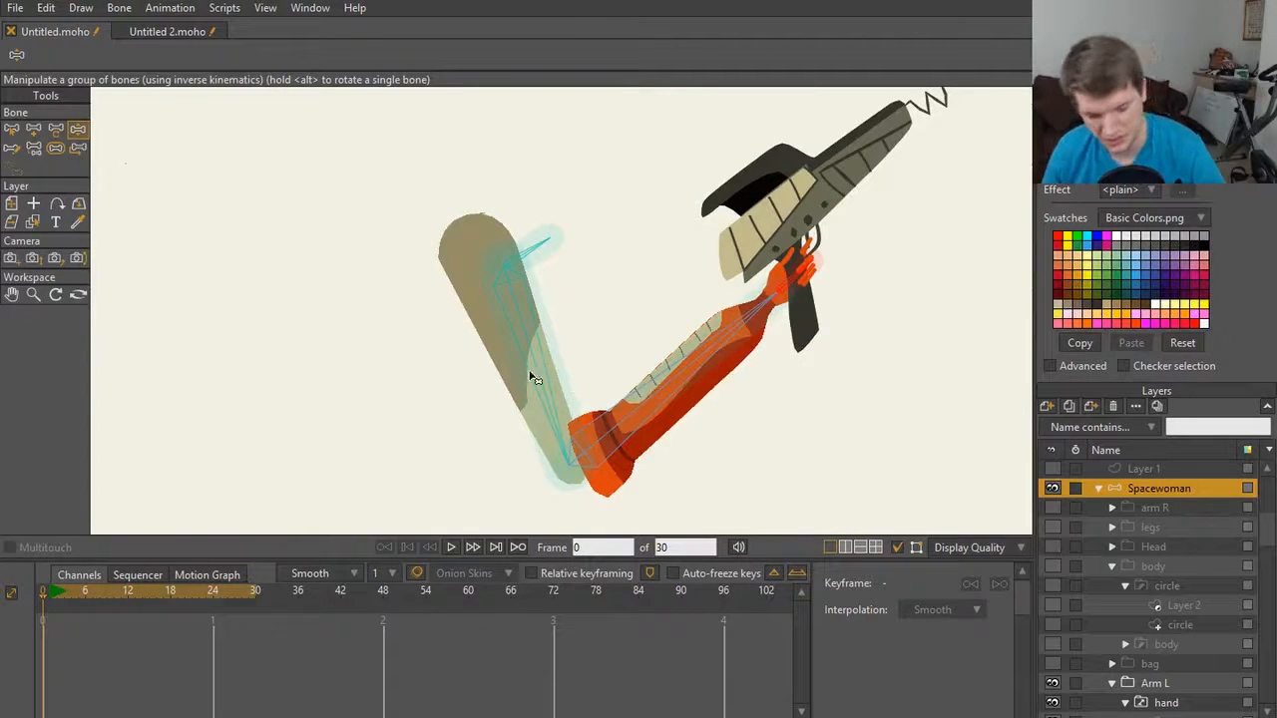
Step: Flexi-bind the arm group inside Arm L to the upper-arm bone B2 only
{"action": "key", "text": "z"}
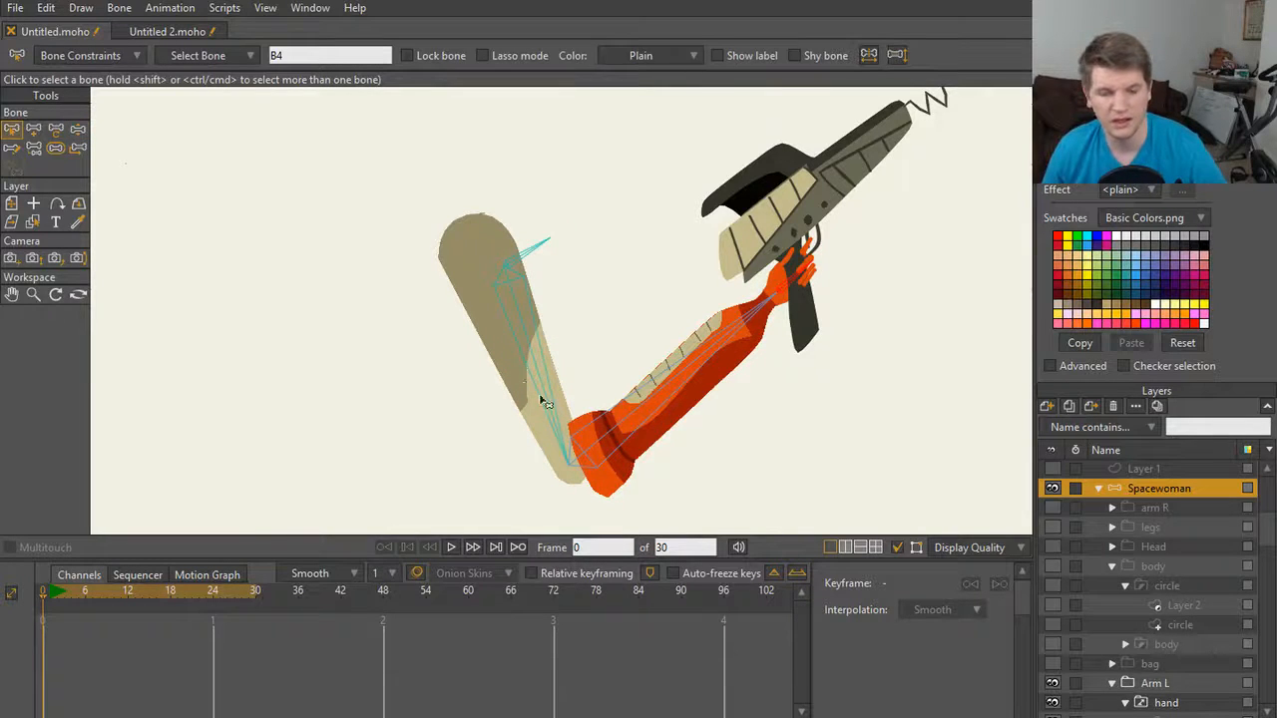
{"action": "right_click", "coordinate": [535, 426], "text": "alt"}
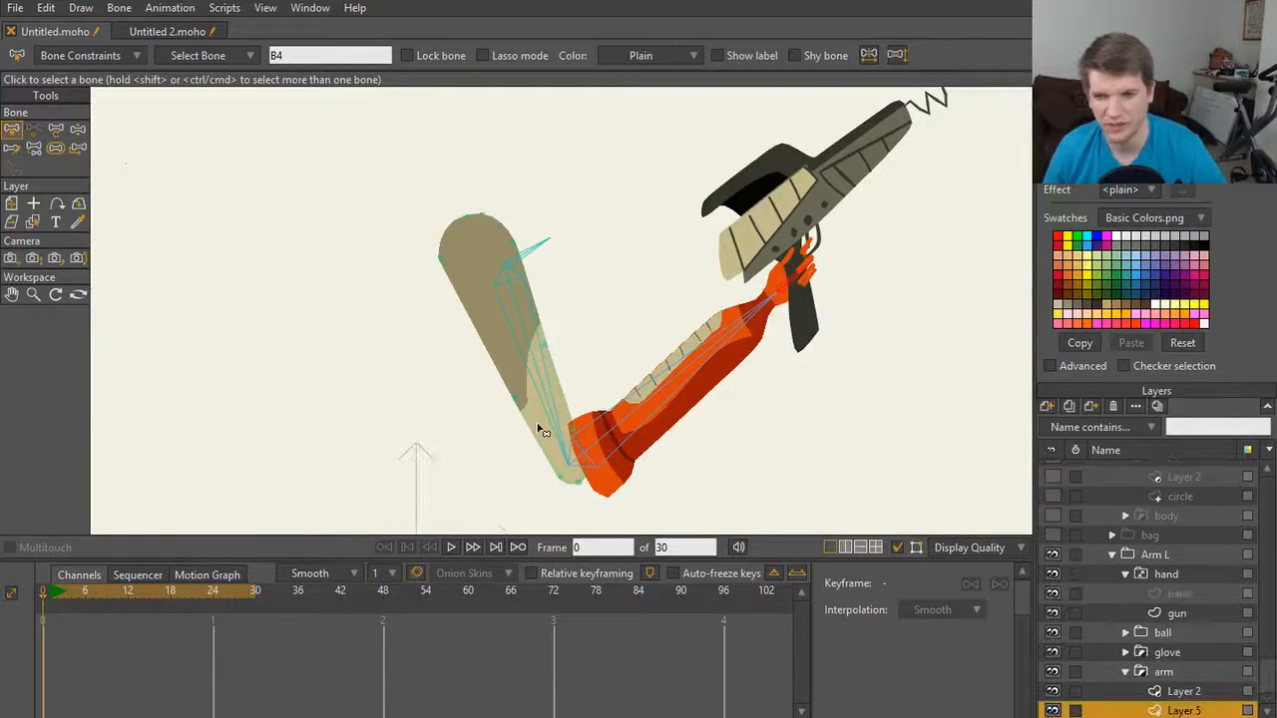
{"action": "left_click", "coordinate": [1198, 675]}
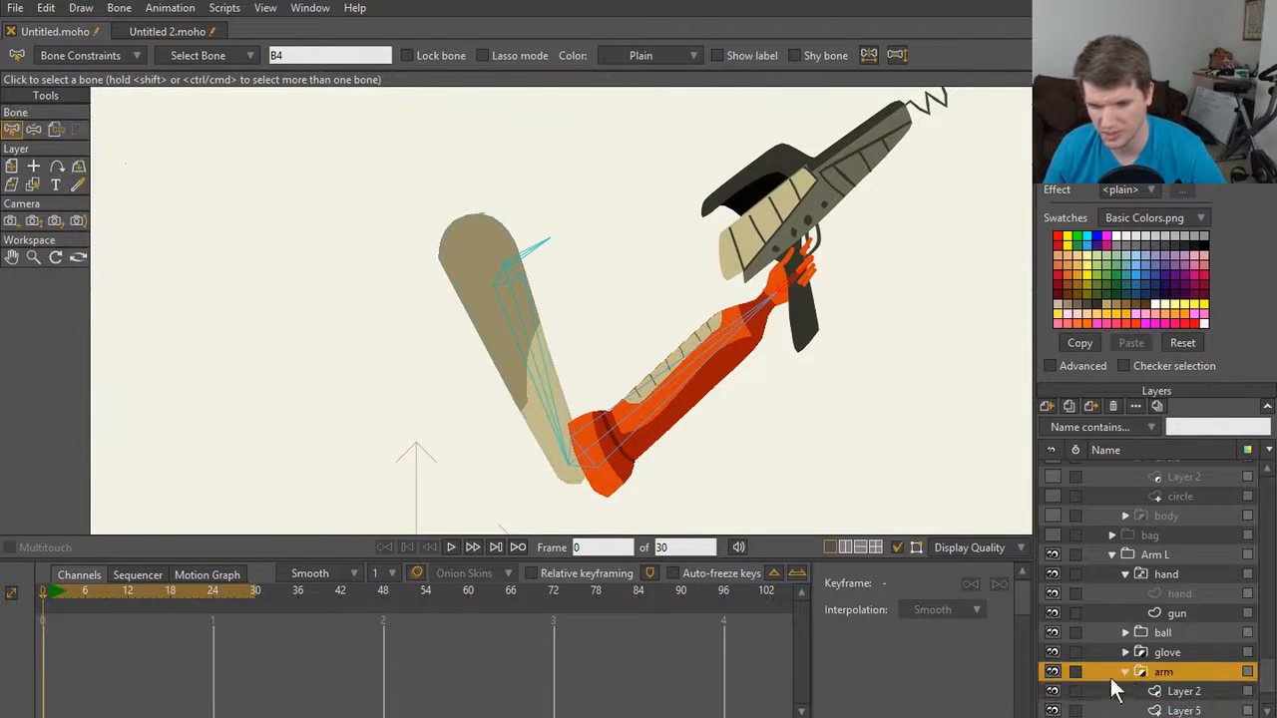
{"action": "left_click", "coordinate": [1125, 671]}
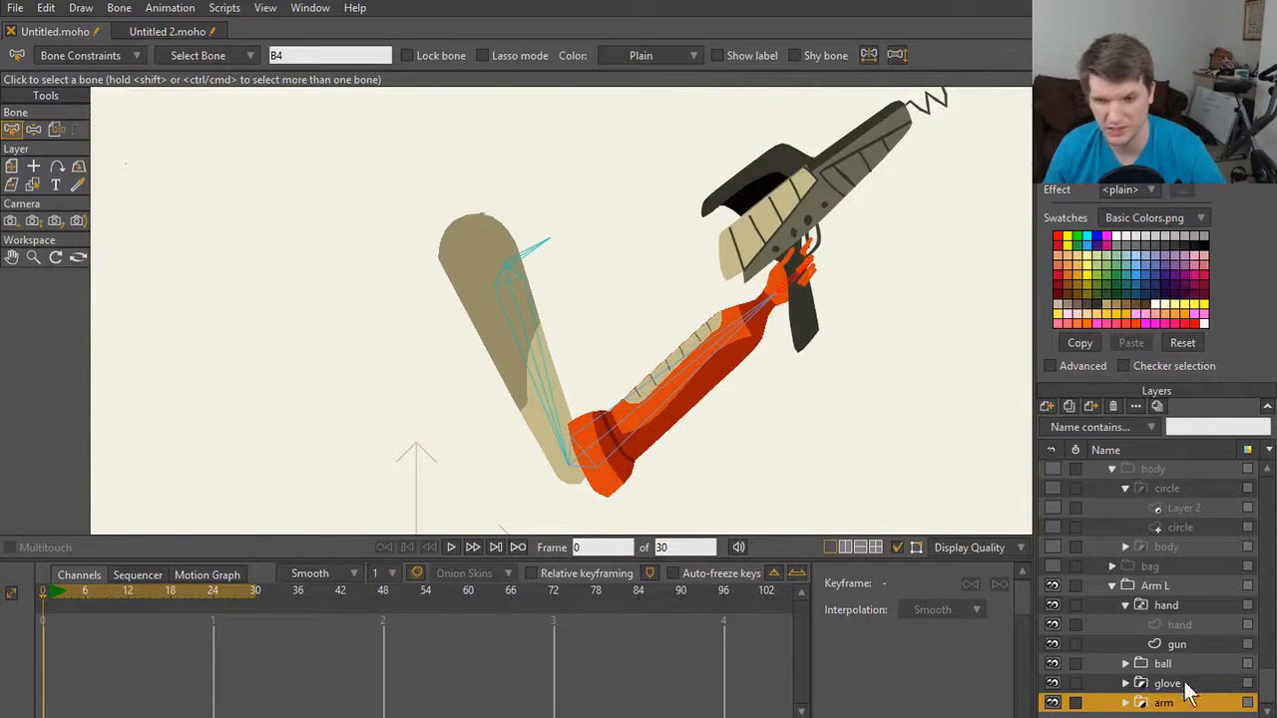
{"action": "left_click", "coordinate": [528, 338]}
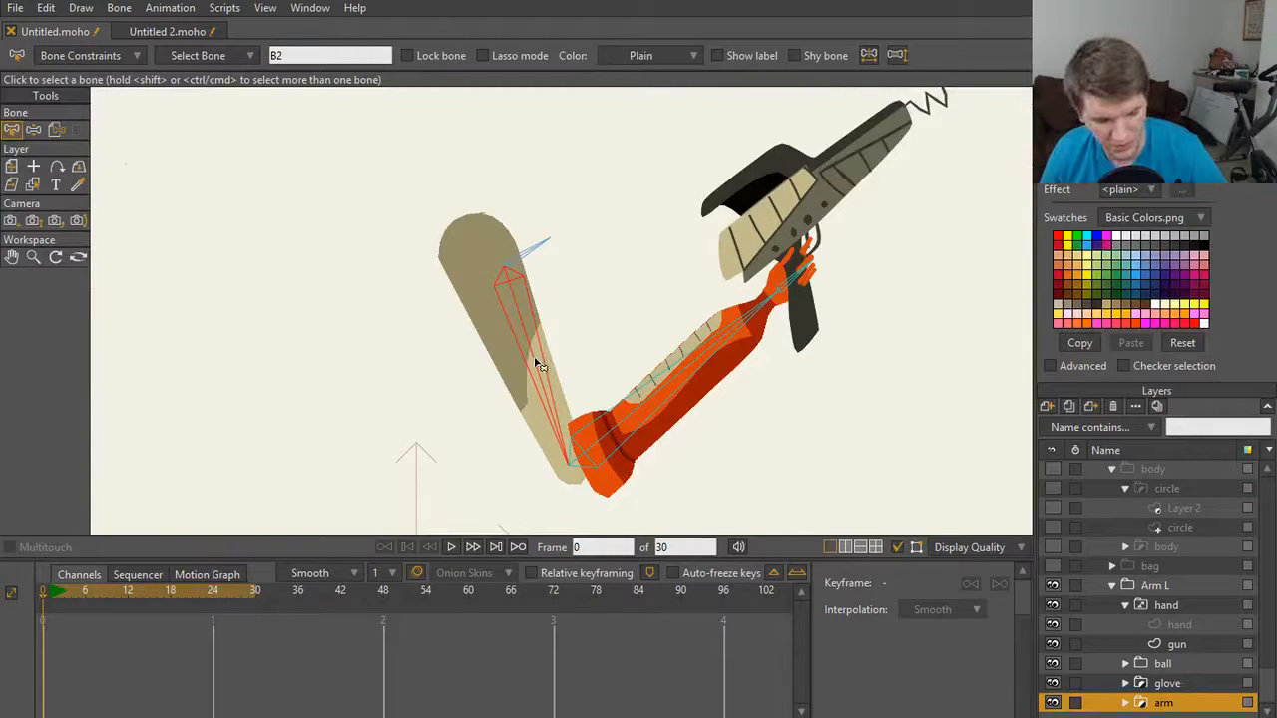
{"action": "key", "text": "ctrl+shift+f"}
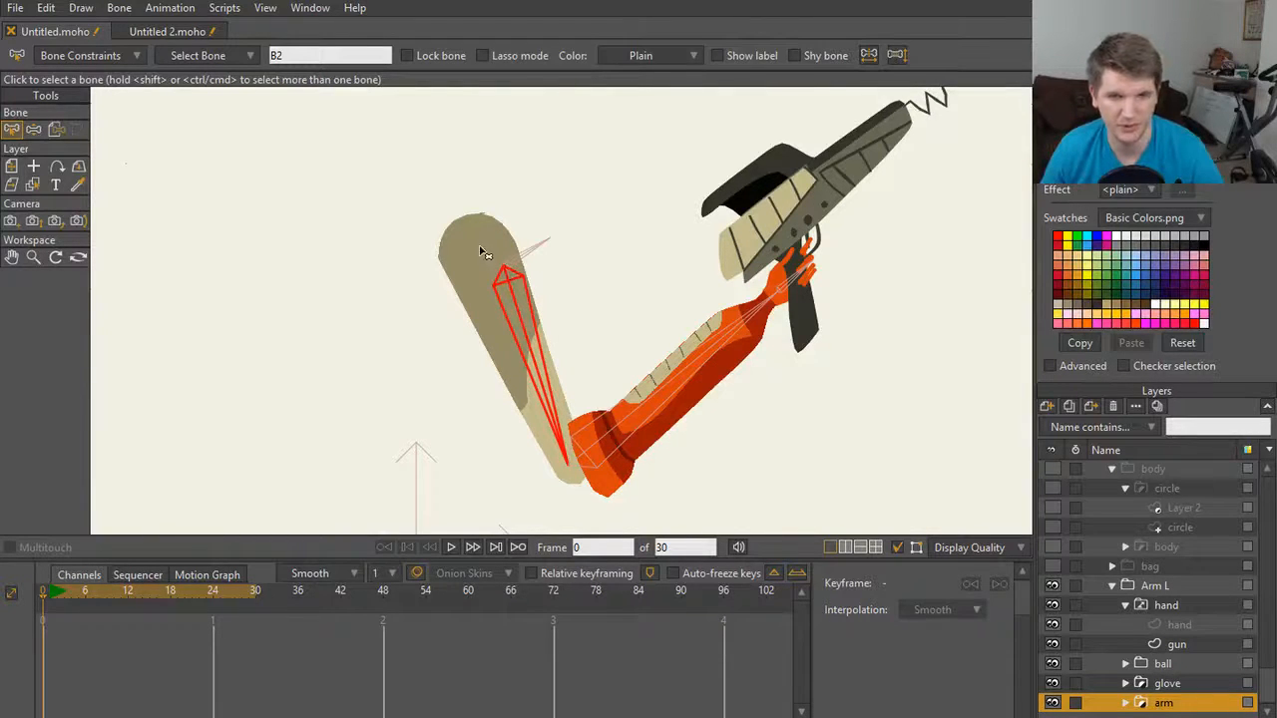
Step: Flexi-bind the glove group inside Arm L to the forearm bone B3 only
{"action": "left_click", "coordinate": [601, 450]}
{"action": "left_click", "coordinate": [602, 450]}
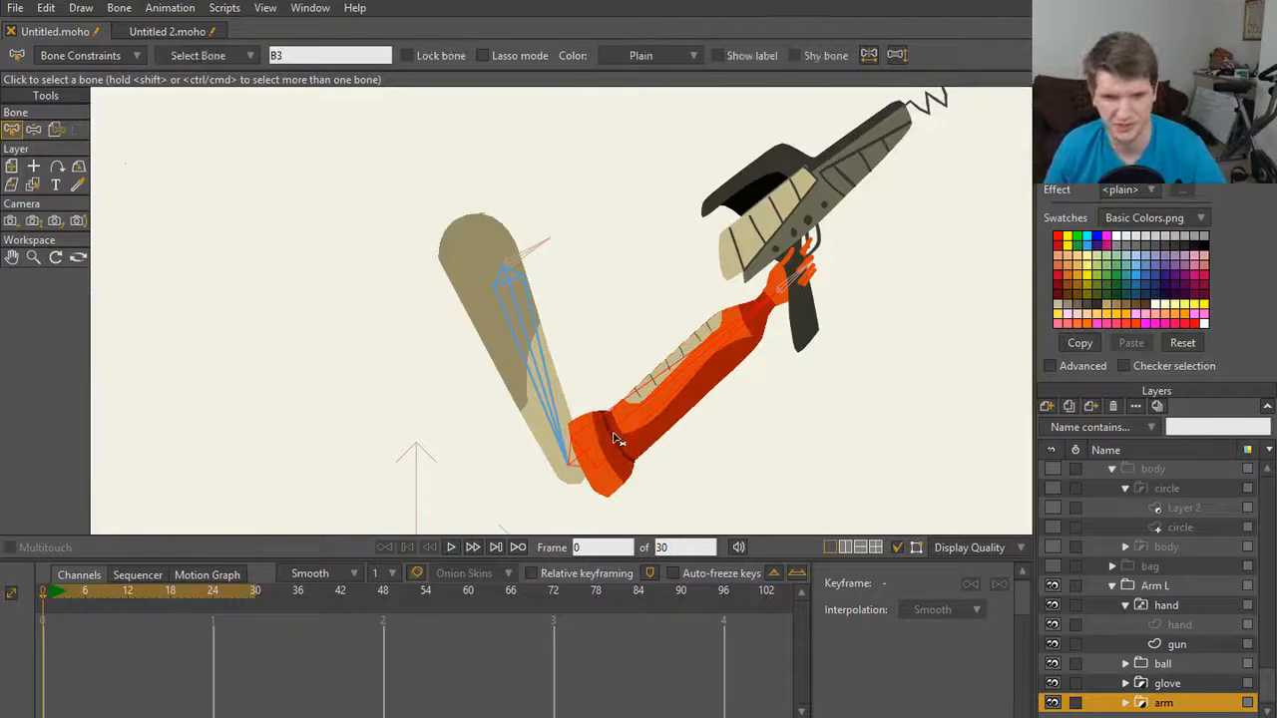
{"action": "right_click", "coordinate": [629, 439], "text": "alt"}
{"action": "scroll", "coordinate": [1185, 706], "scroll_direction": "down", "scroll_amount": 1}
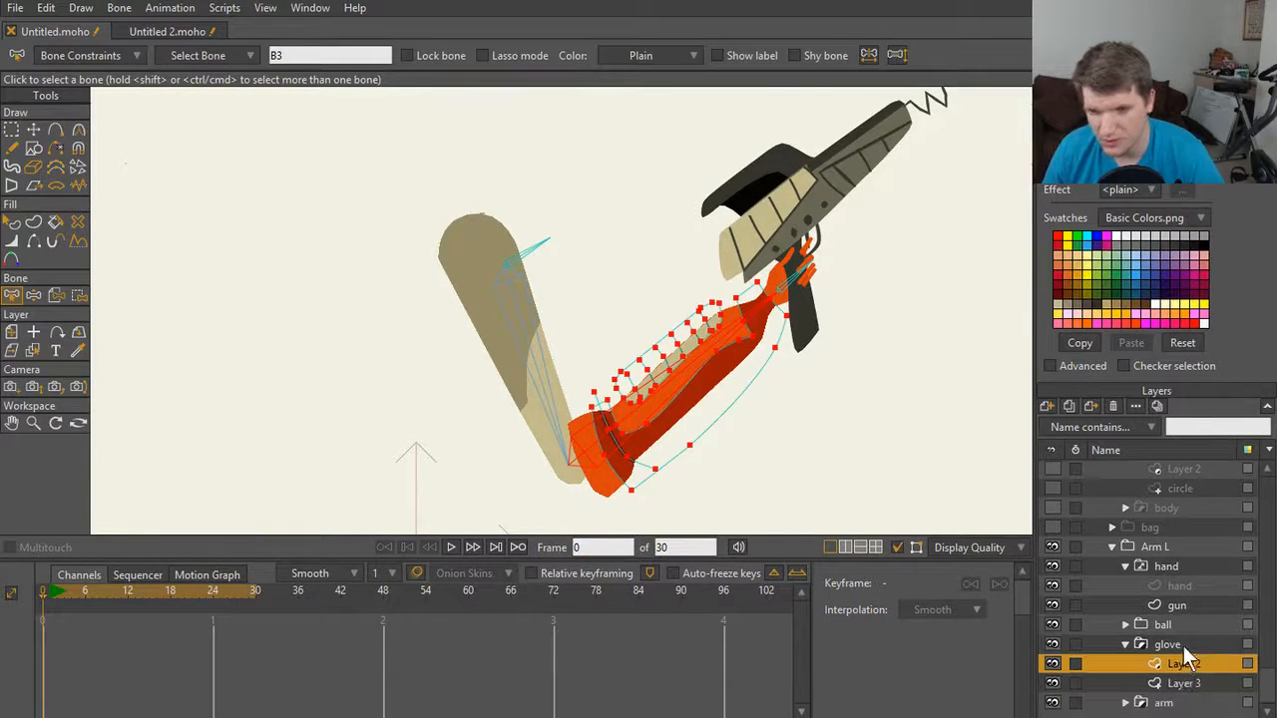
{"action": "left_click", "coordinate": [1167, 645]}
{"action": "left_click", "coordinate": [1052, 645]}
{"action": "left_click", "coordinate": [1051, 644]}
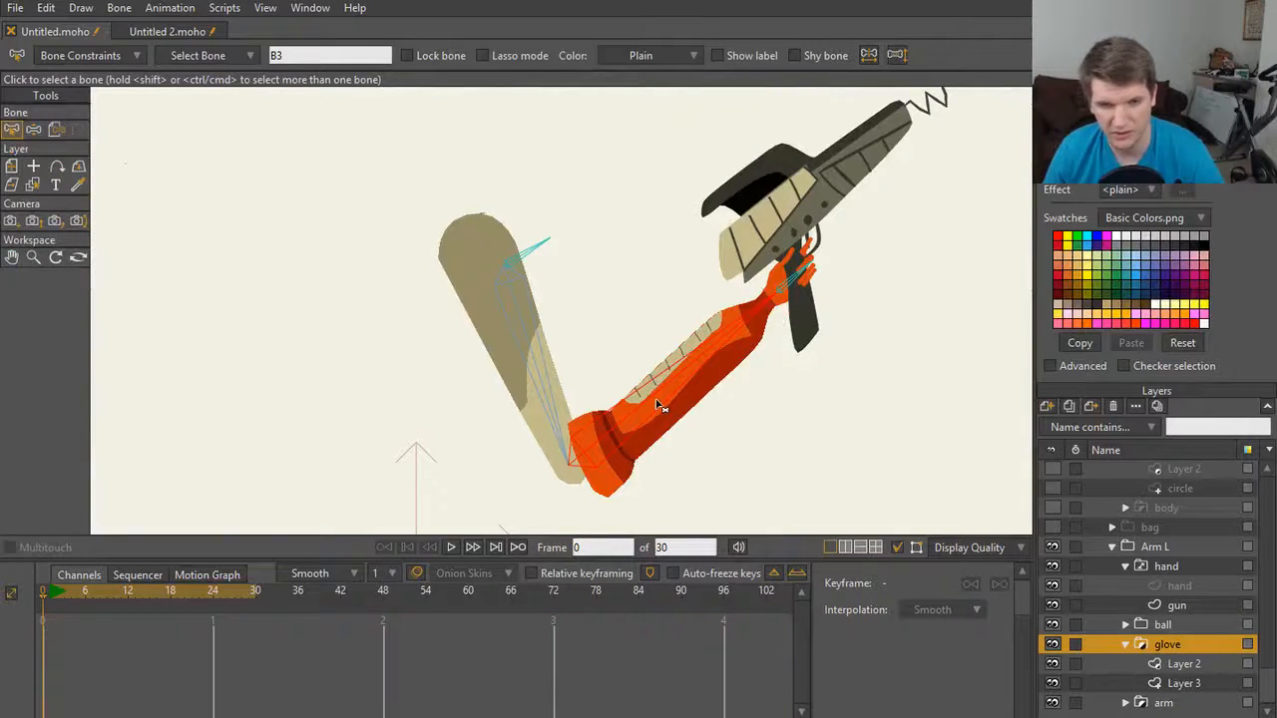
{"action": "right_click", "coordinate": [631, 425], "text": "alt"}
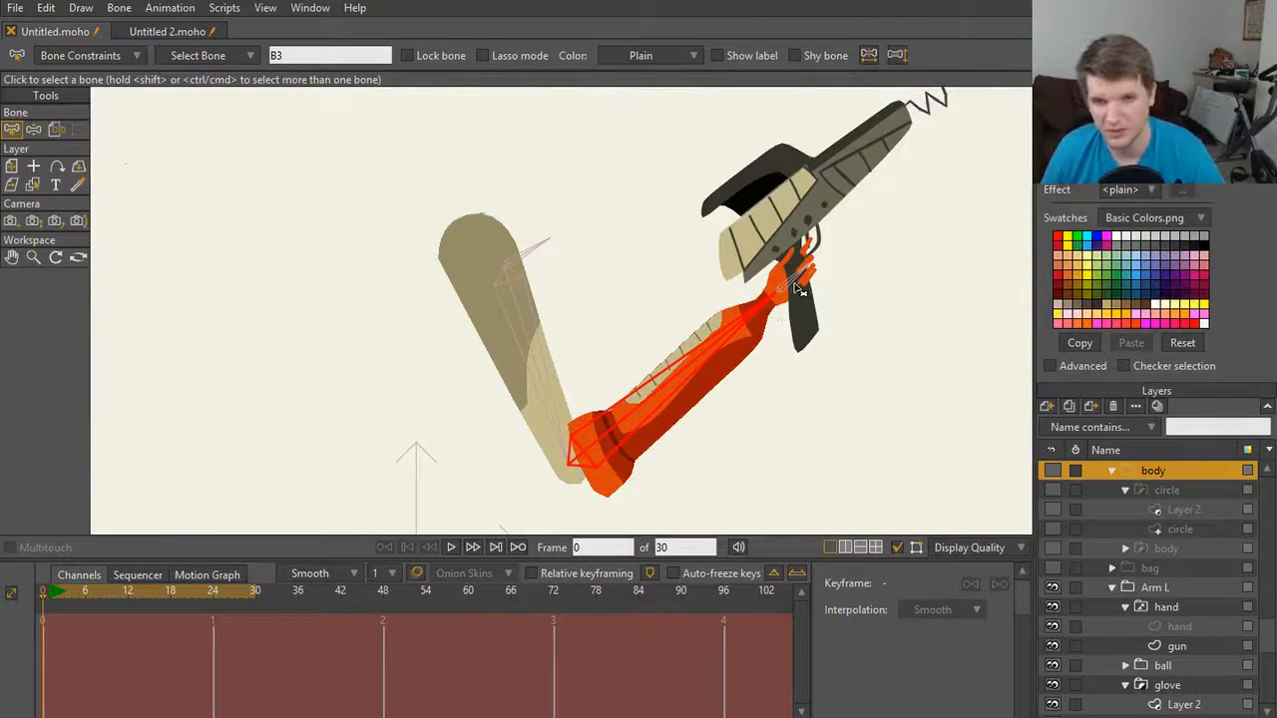
Step: With hand bone B4 and the gun layer selected, test-move the gun arm to check its elbow bend, and restore the original pose
{"action": "left_click", "coordinate": [798, 291]}
{"action": "right_click", "coordinate": [796, 294], "text": "alt"}
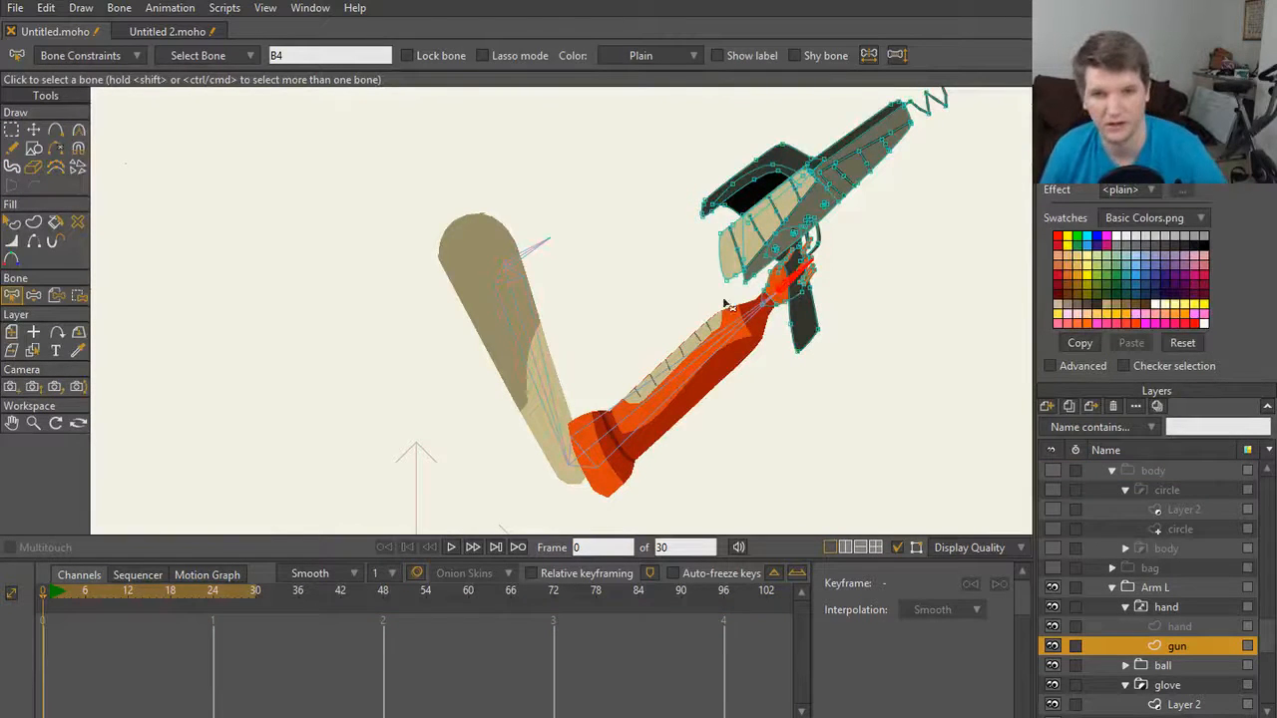
{"action": "key", "text": "z"}
{"action": "left_click_drag", "start_coordinate": [525, 368], "coordinate": [656, 339]}
{"action": "scroll", "coordinate": [670, 459], "scroll_direction": "up", "scroll_amount": 3}
{"action": "left_click_drag", "start_coordinate": [670, 459], "coordinate": [743, 305]}
{"action": "left_click_drag", "start_coordinate": [742, 305], "coordinate": [754, 169]}
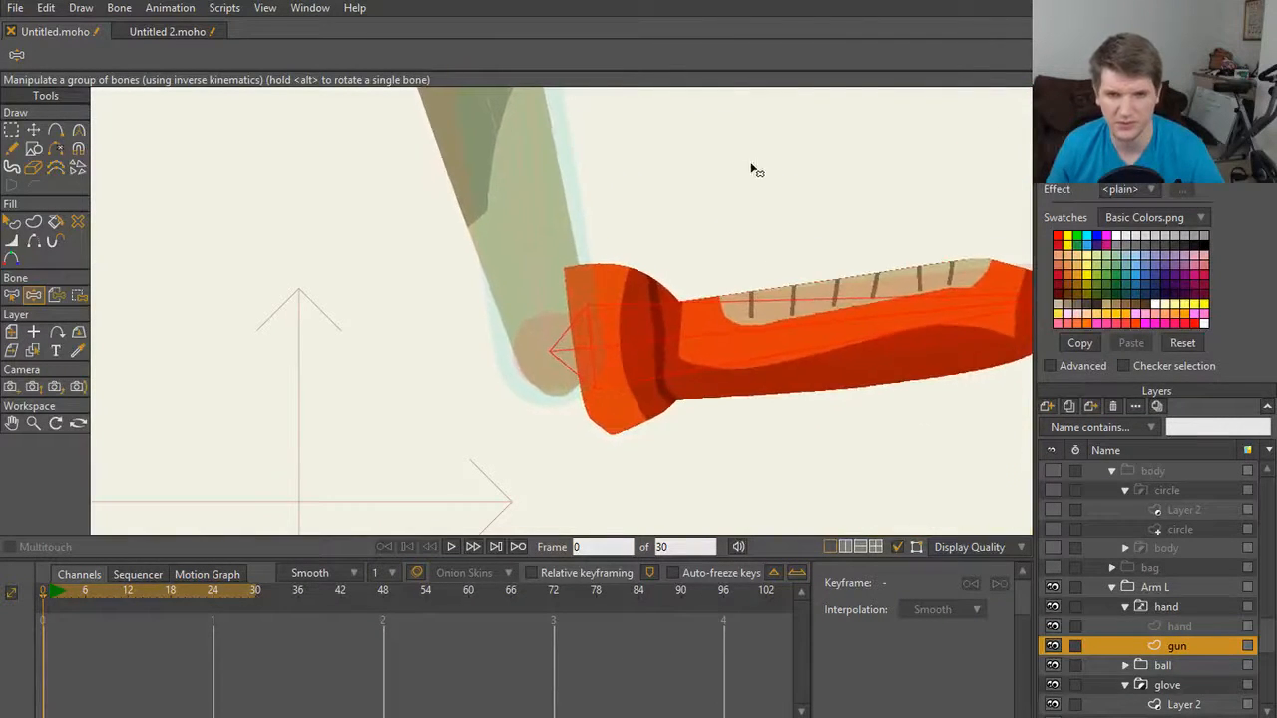
{"action": "scroll", "coordinate": [766, 190], "scroll_direction": "down", "scroll_amount": 3}
{"action": "left_click_drag", "start_coordinate": [772, 342], "coordinate": [705, 322]}
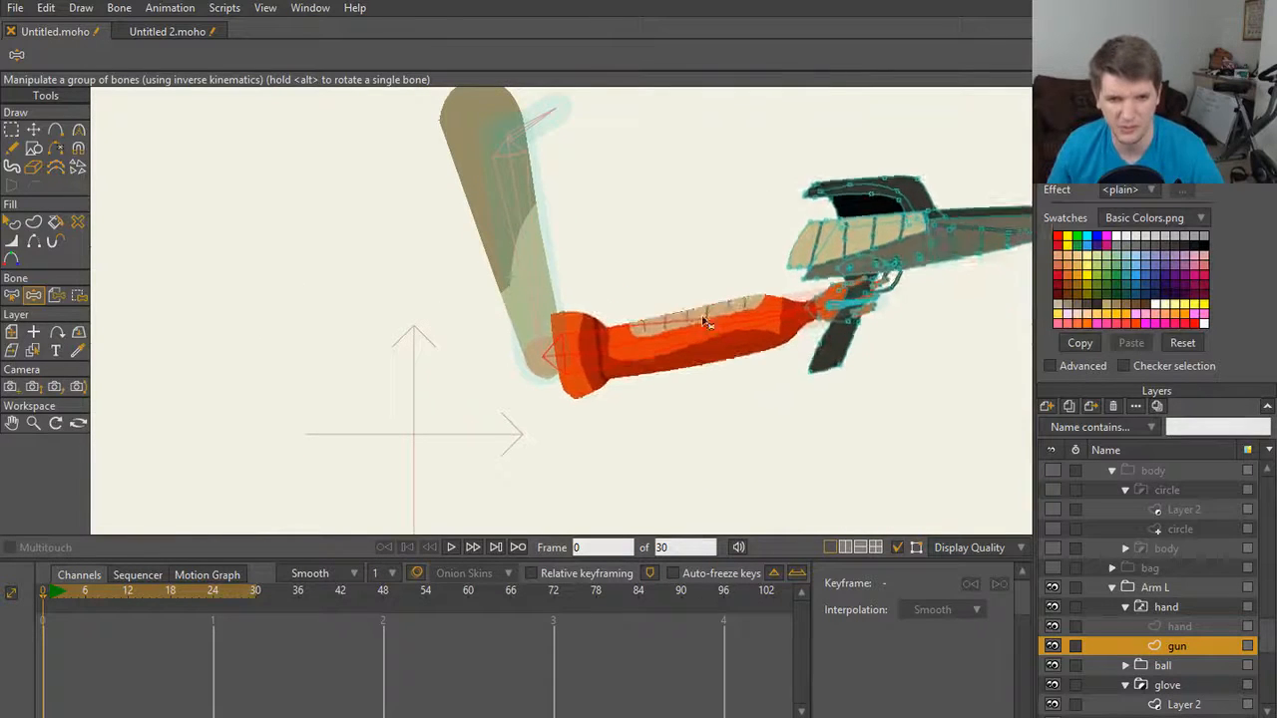
{"action": "key", "text": "s"}
{"action": "scroll", "coordinate": [1144, 517], "scroll_direction": "up", "scroll_amount": 2}
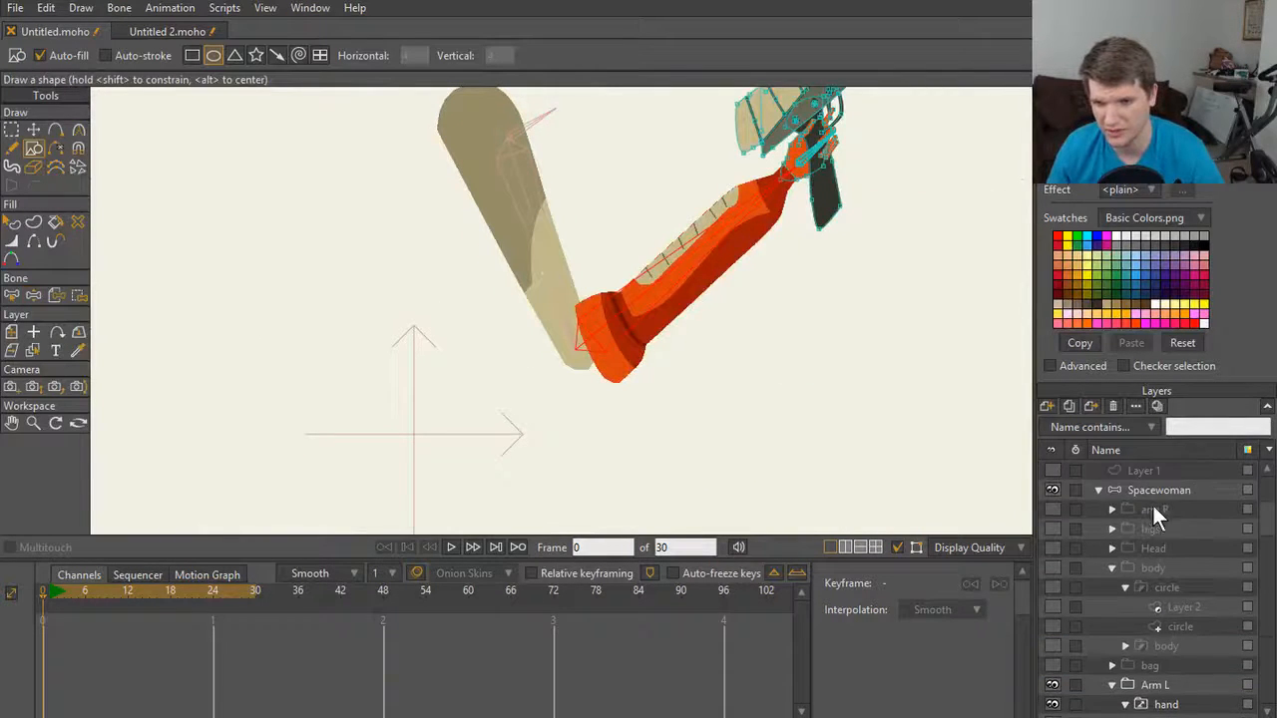
Step: On the Spacewoman bone layer, check the upper-arm bone's strength and test-bend the gun arm at the elbow
{"action": "left_click", "coordinate": [1155, 491]}
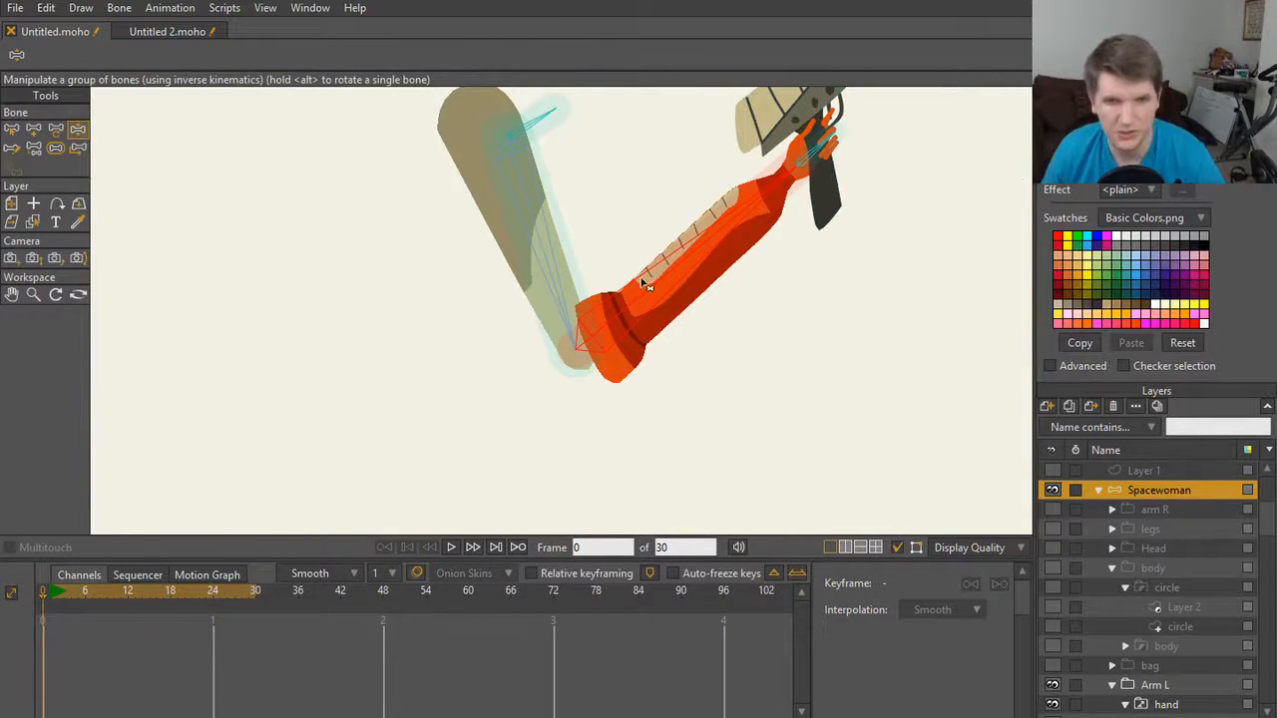
{"action": "left_click_drag", "start_coordinate": [656, 288], "coordinate": [650, 393]}
{"action": "key", "text": "s"}
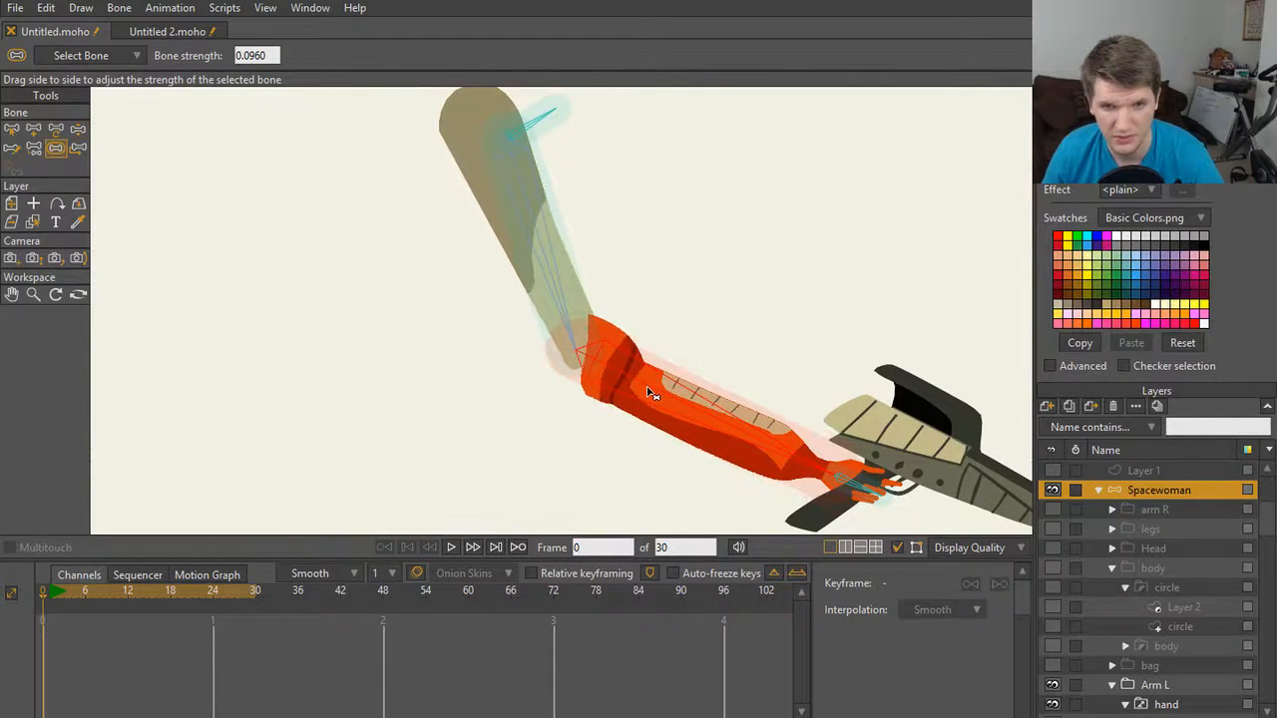
{"action": "left_click", "coordinate": [550, 277]}
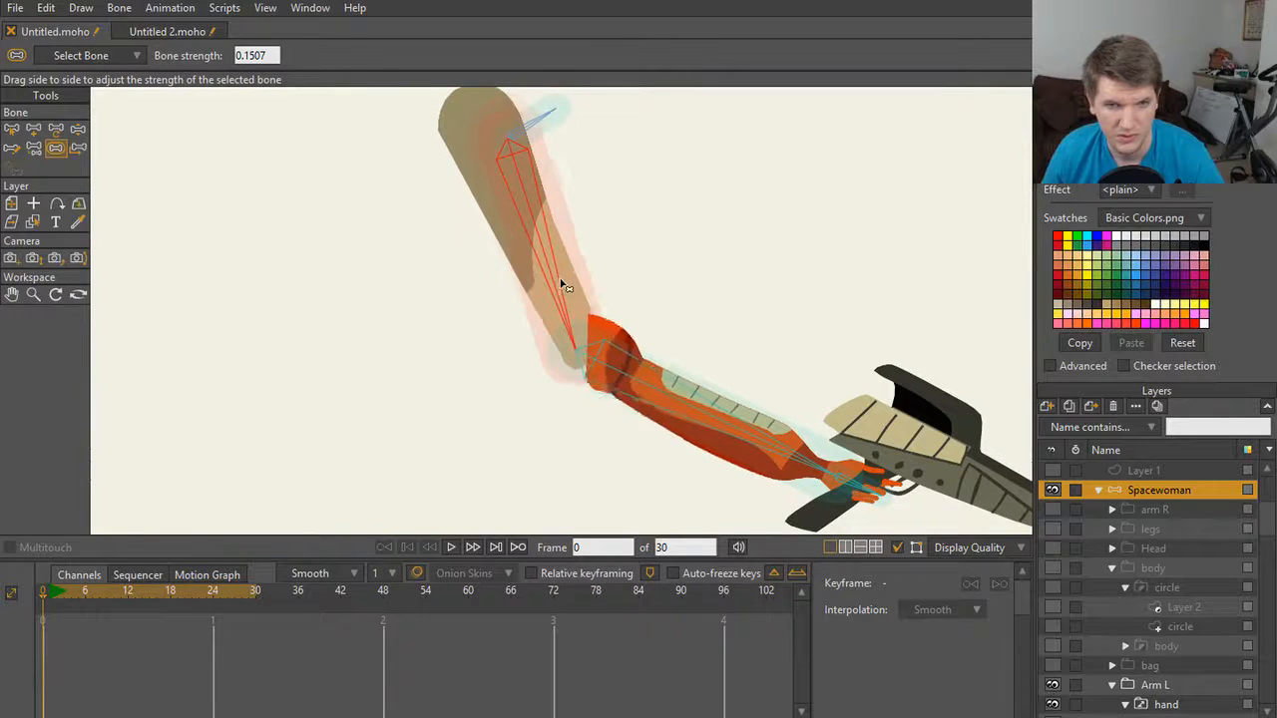
{"action": "key", "text": "z"}
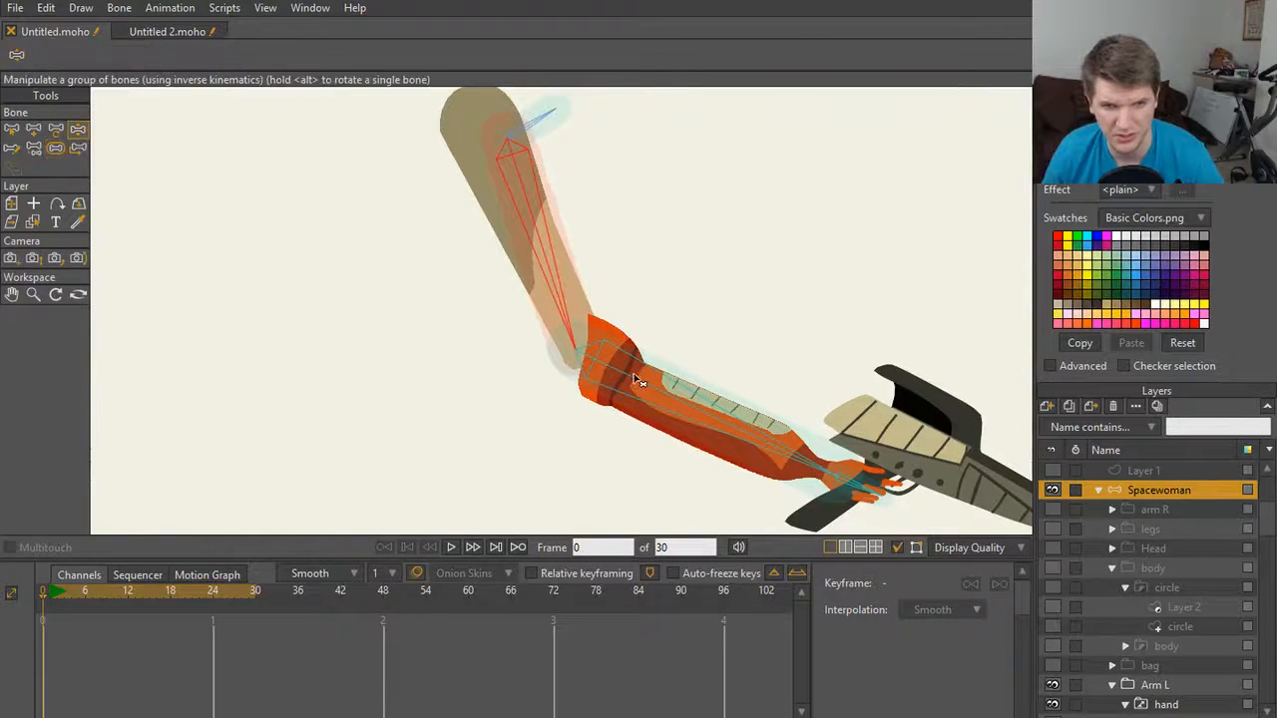
{"action": "left_click_drag", "start_coordinate": [633, 373], "coordinate": [541, 336]}
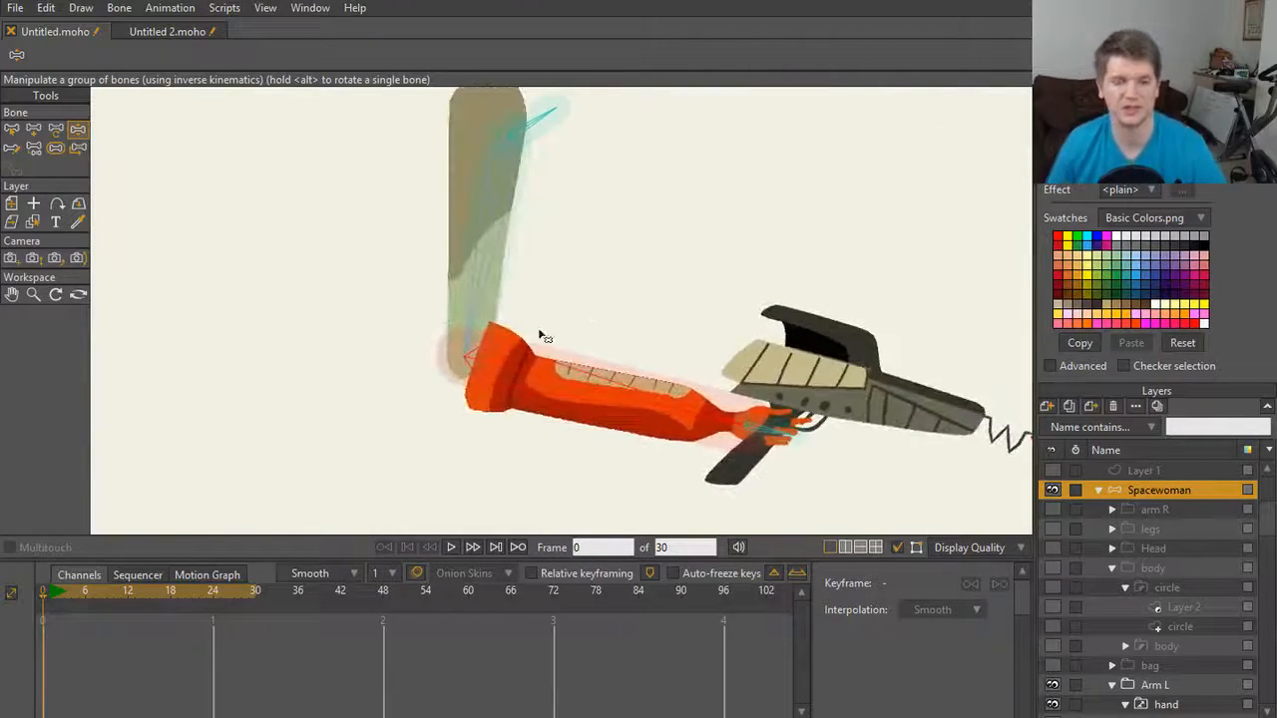
{"action": "scroll", "coordinate": [645, 292], "scroll_direction": "down", "scroll_amount": 3}
{"action": "scroll", "coordinate": [687, 275], "scroll_direction": "down", "scroll_amount": 2}
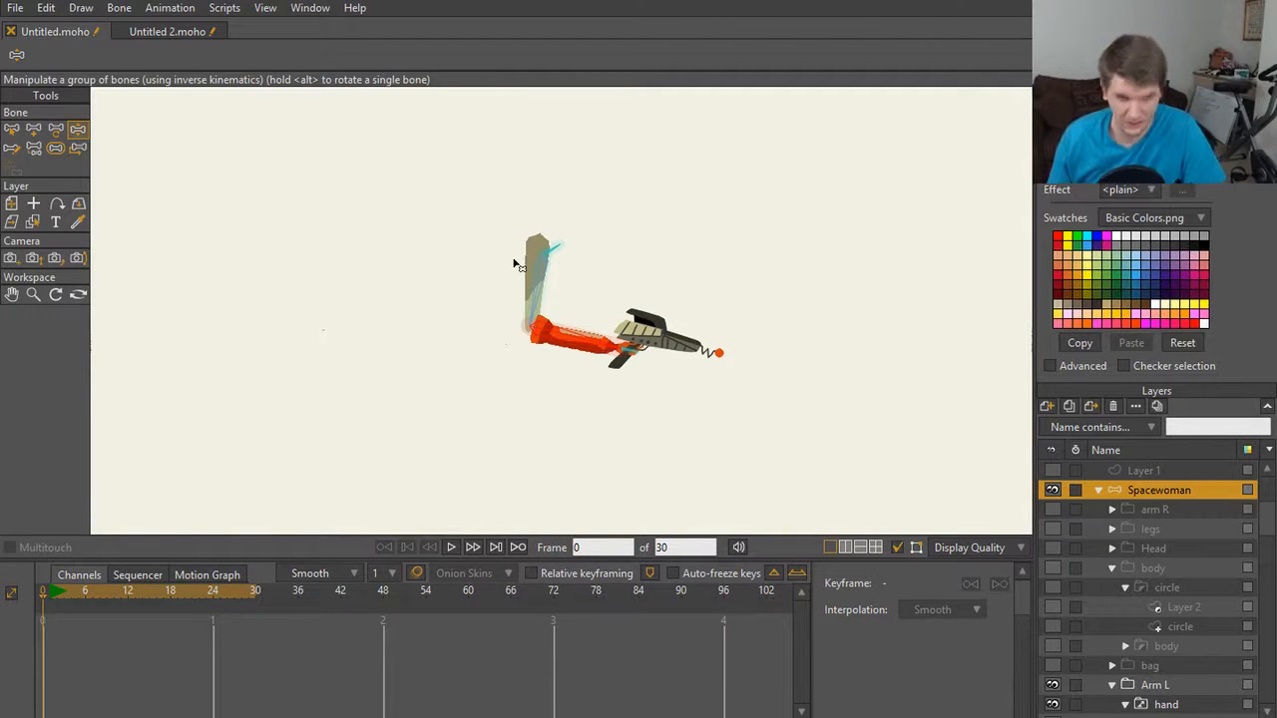
Step: Switch to the Untitled 2.moho document and collapse the Arm L and Head layer groups to view the finished rig
{"action": "left_click", "coordinate": [156, 33]}
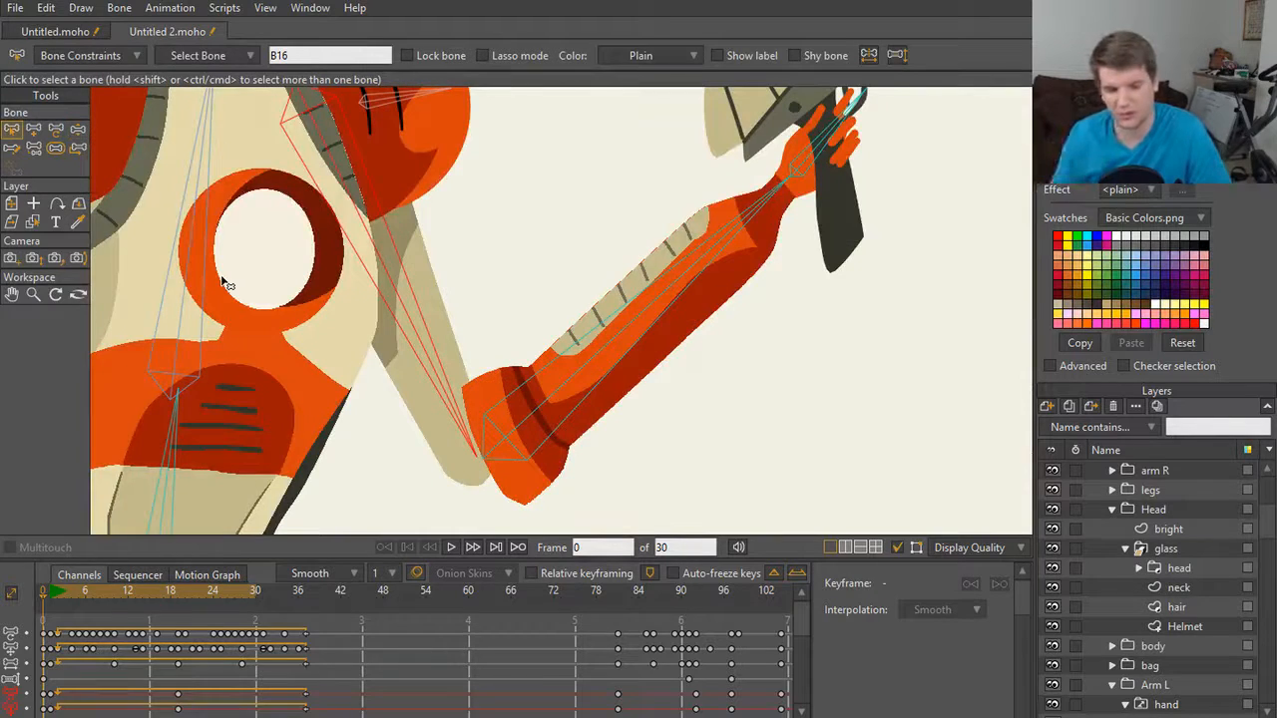
{"action": "scroll", "coordinate": [239, 285], "scroll_direction": "down", "scroll_amount": 5}
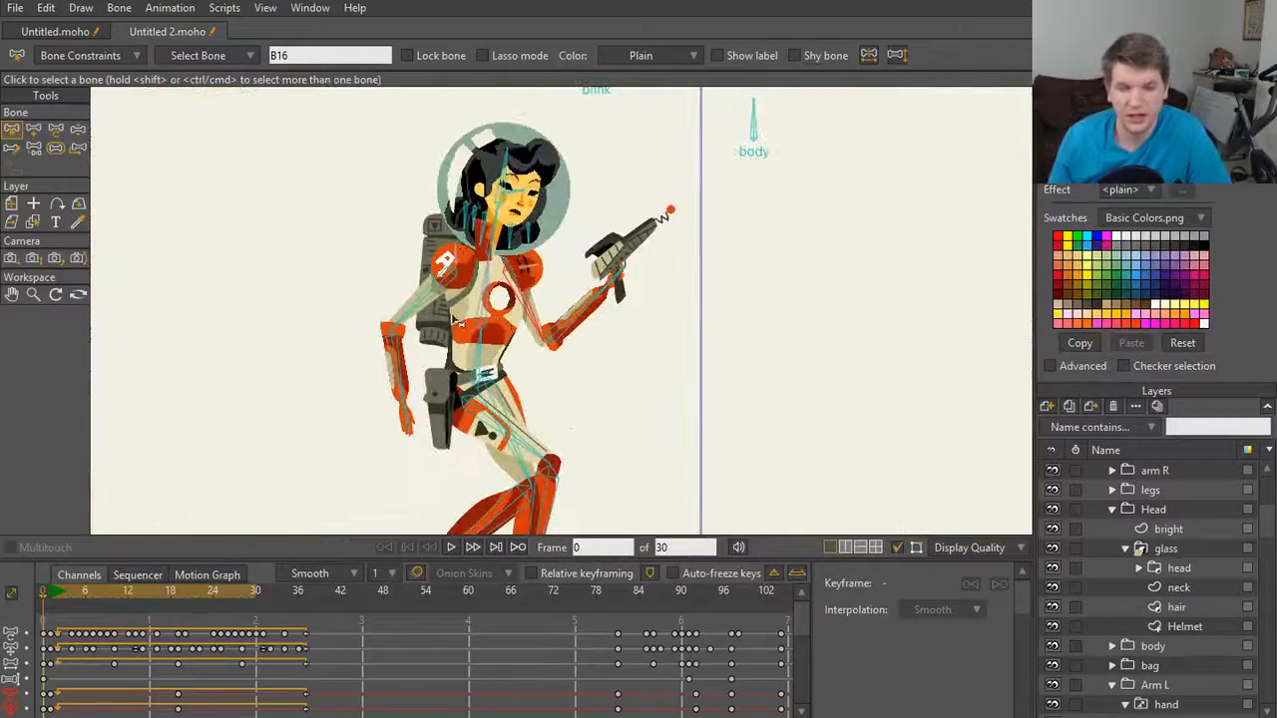
{"action": "scroll", "coordinate": [504, 325], "scroll_direction": "down", "scroll_amount": 3}
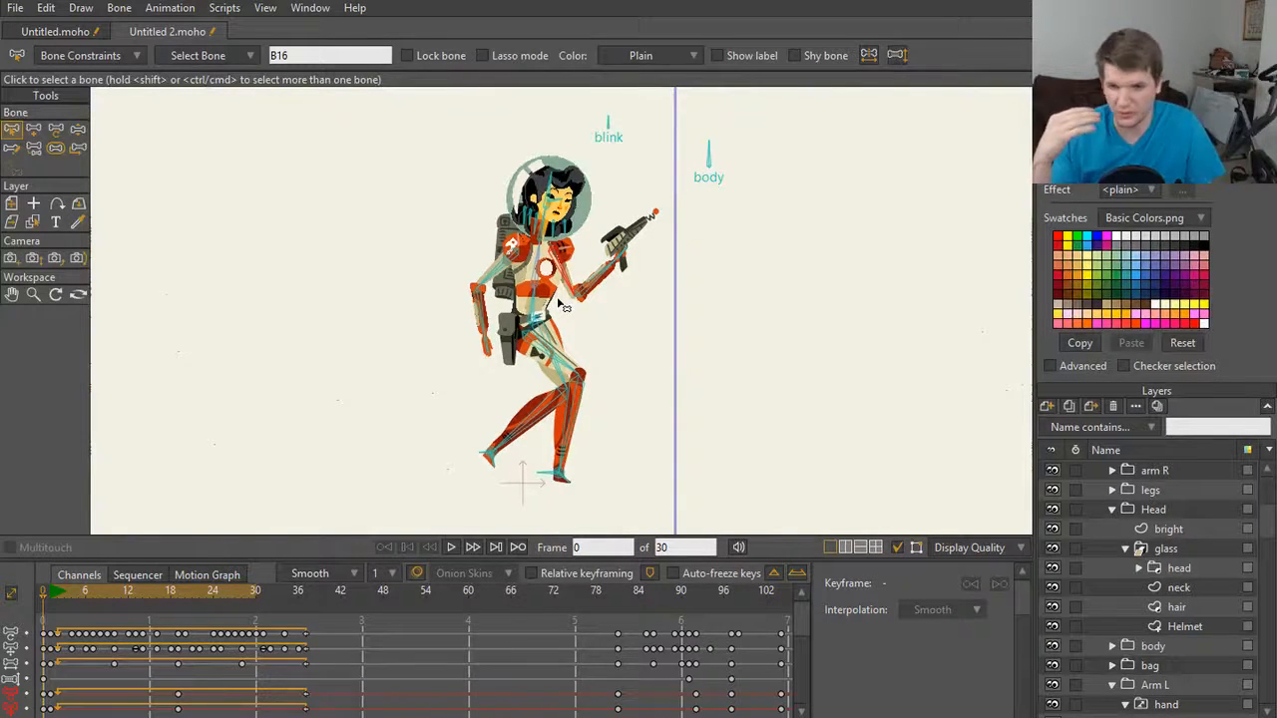
{"action": "scroll", "coordinate": [1147, 558], "scroll_direction": "down", "scroll_amount": 3}
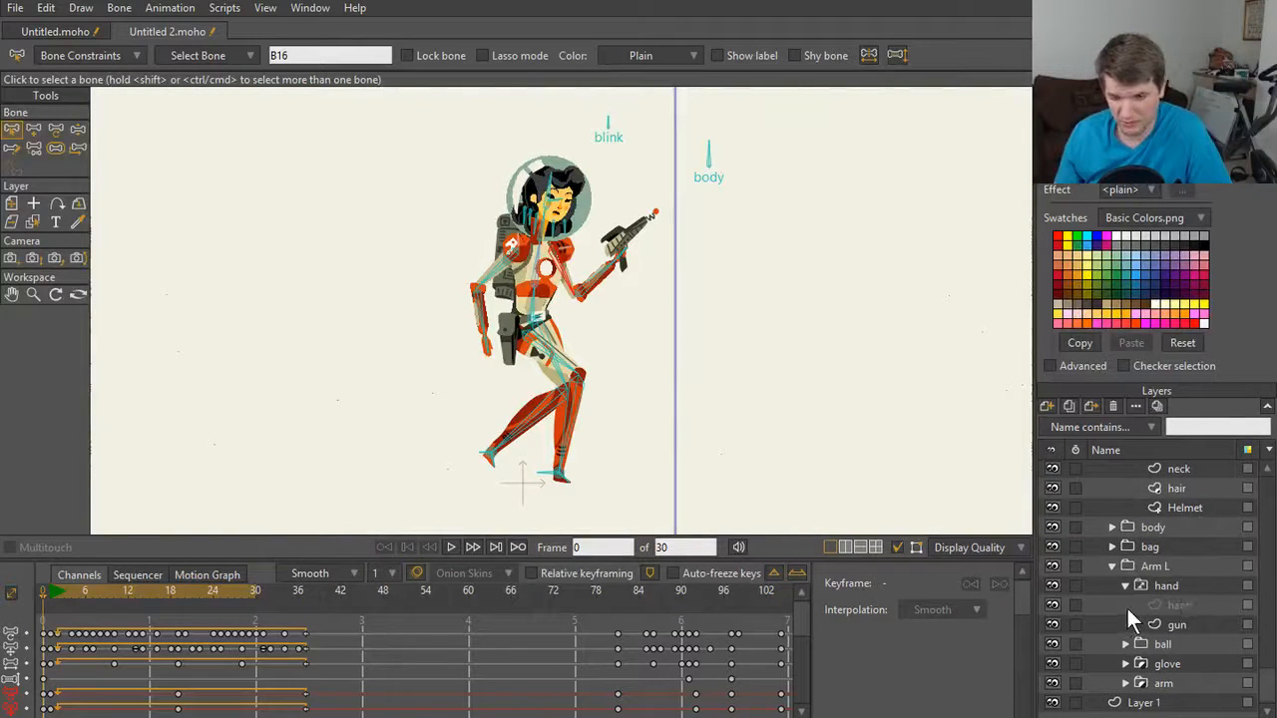
{"action": "left_click", "coordinate": [1113, 567]}
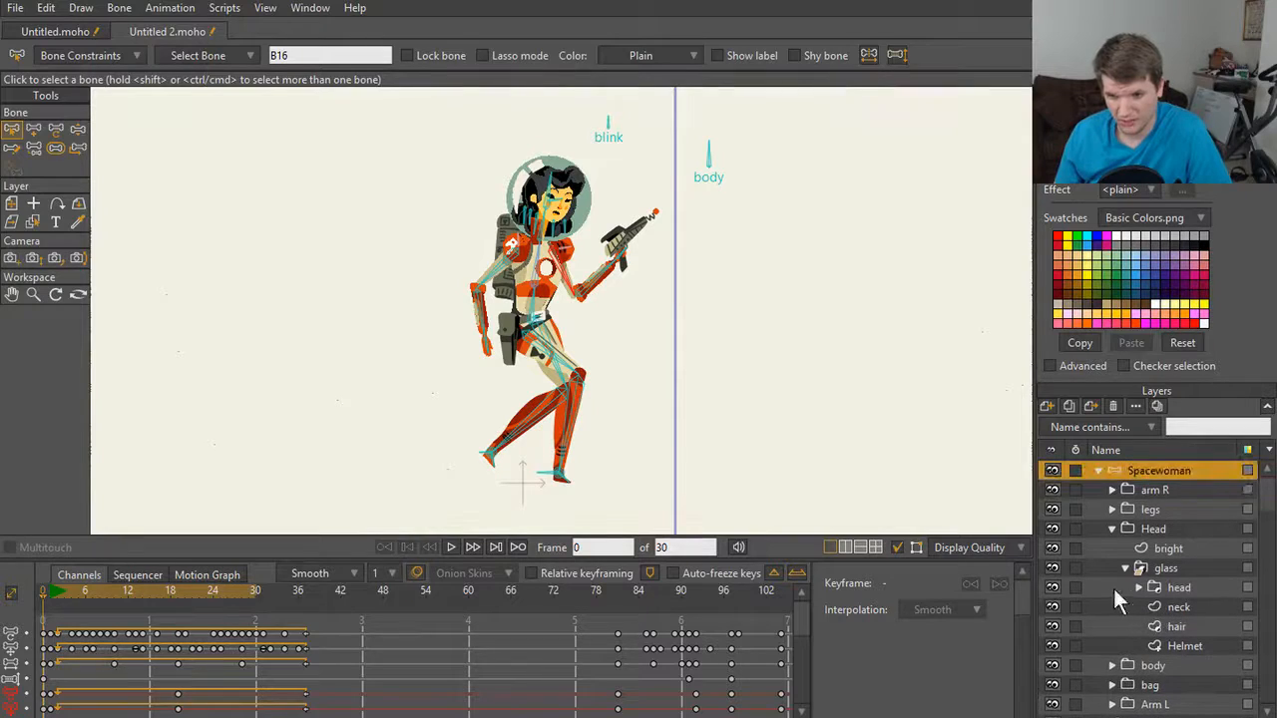
{"action": "left_click", "coordinate": [1113, 530]}
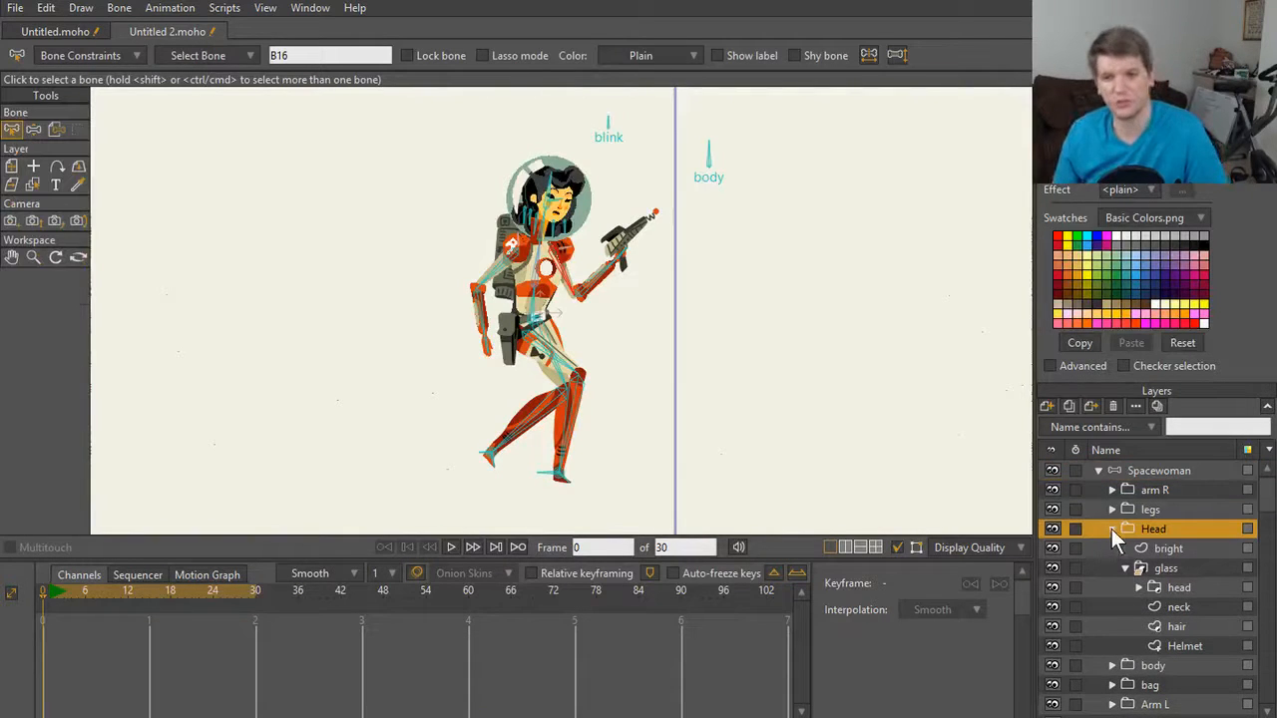
{"action": "left_click", "coordinate": [1111, 529]}
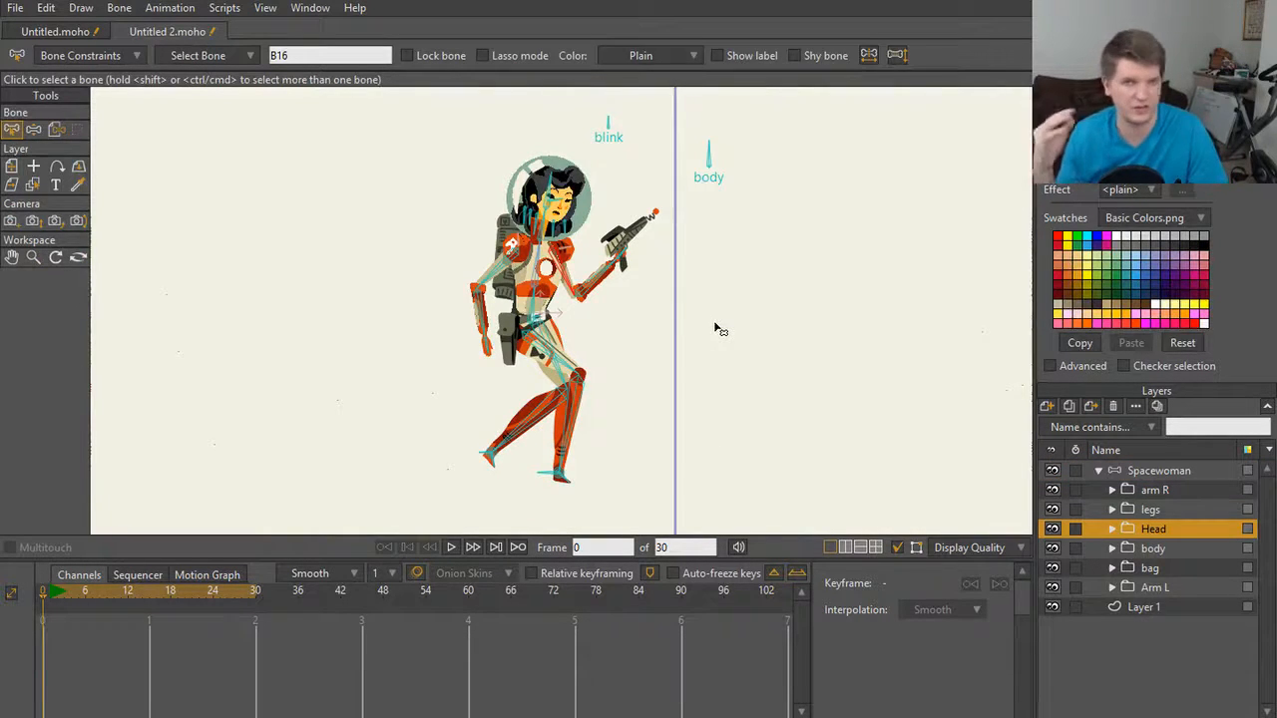
{"action": "scroll", "coordinate": [674, 325], "scroll_direction": "up", "scroll_amount": 2}
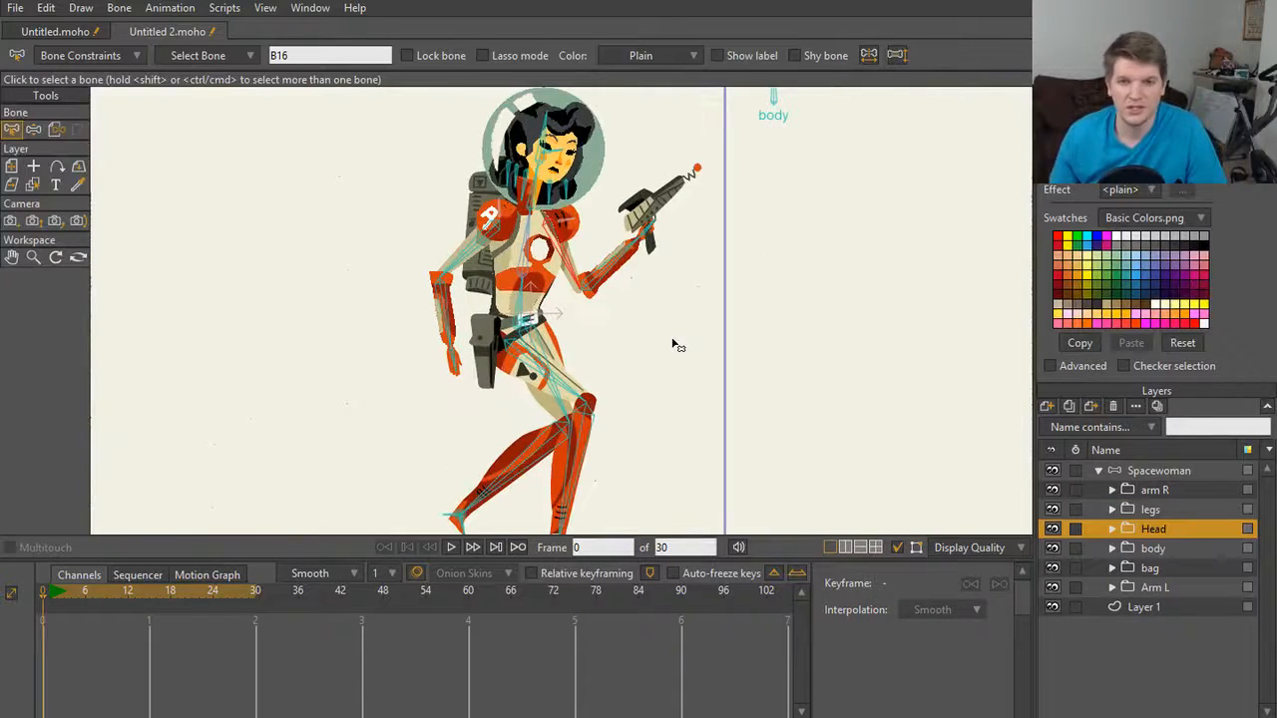
{"action": "scroll", "coordinate": [640, 320], "scroll_direction": "down", "scroll_amount": 1}
{"action": "left_click_drag", "start_coordinate": [639, 316], "coordinate": [641, 299]}
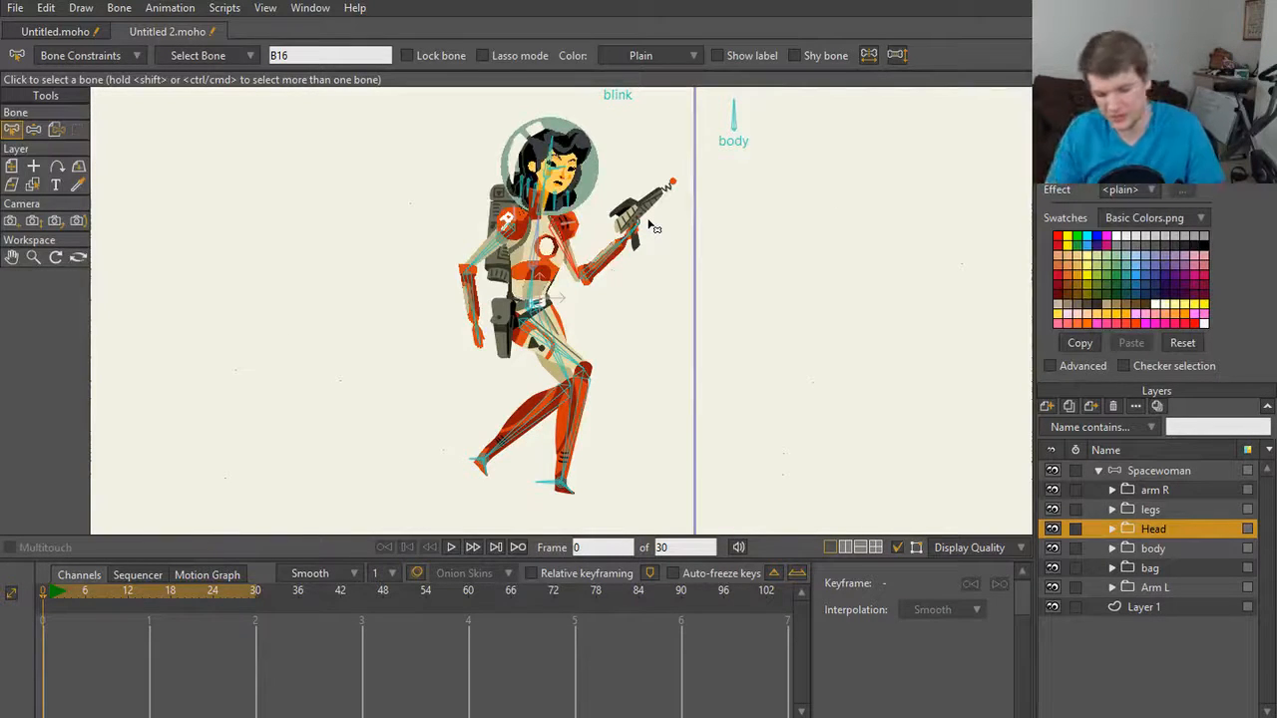
Step: Preview the blink and B7 actions with the Head layer selected, and return to the Mainline
{"action": "left_click", "coordinate": [650, 385]}
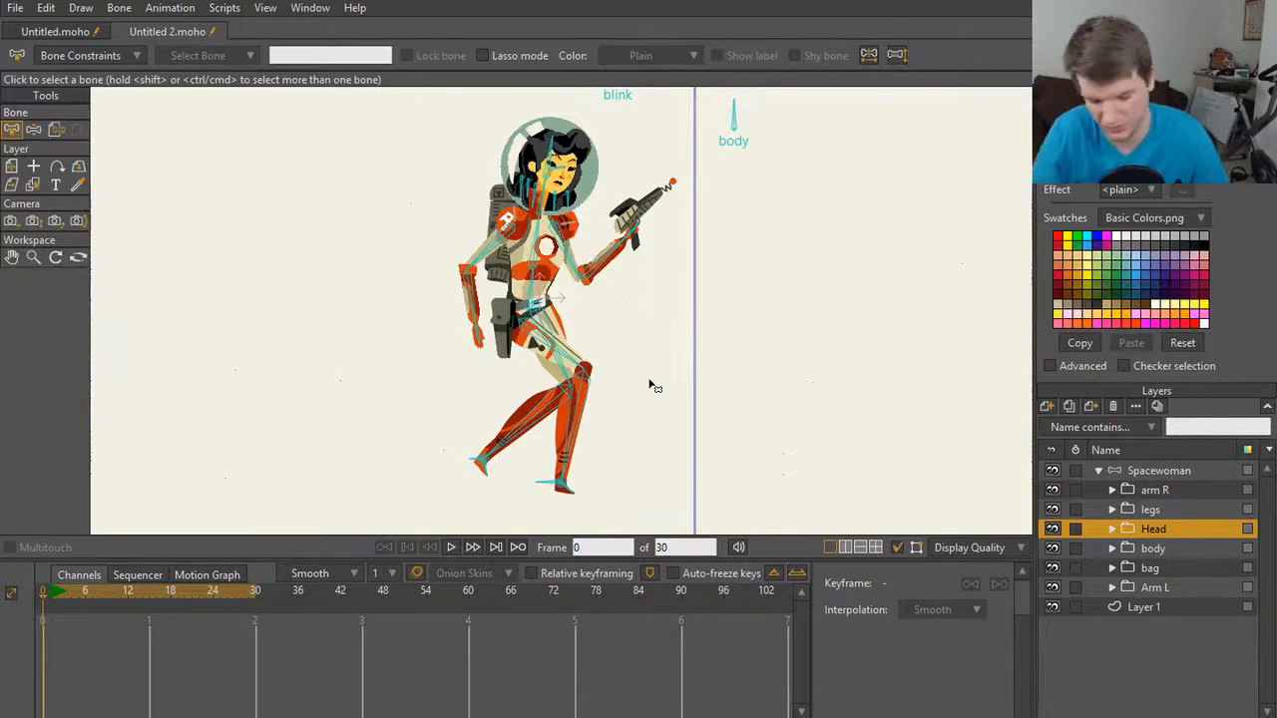
{"action": "key", "text": "ctrl+k"}
{"action": "left_click_drag", "start_coordinate": [898, 160], "coordinate": [787, 116]}
{"action": "double_click", "coordinate": [709, 221]}
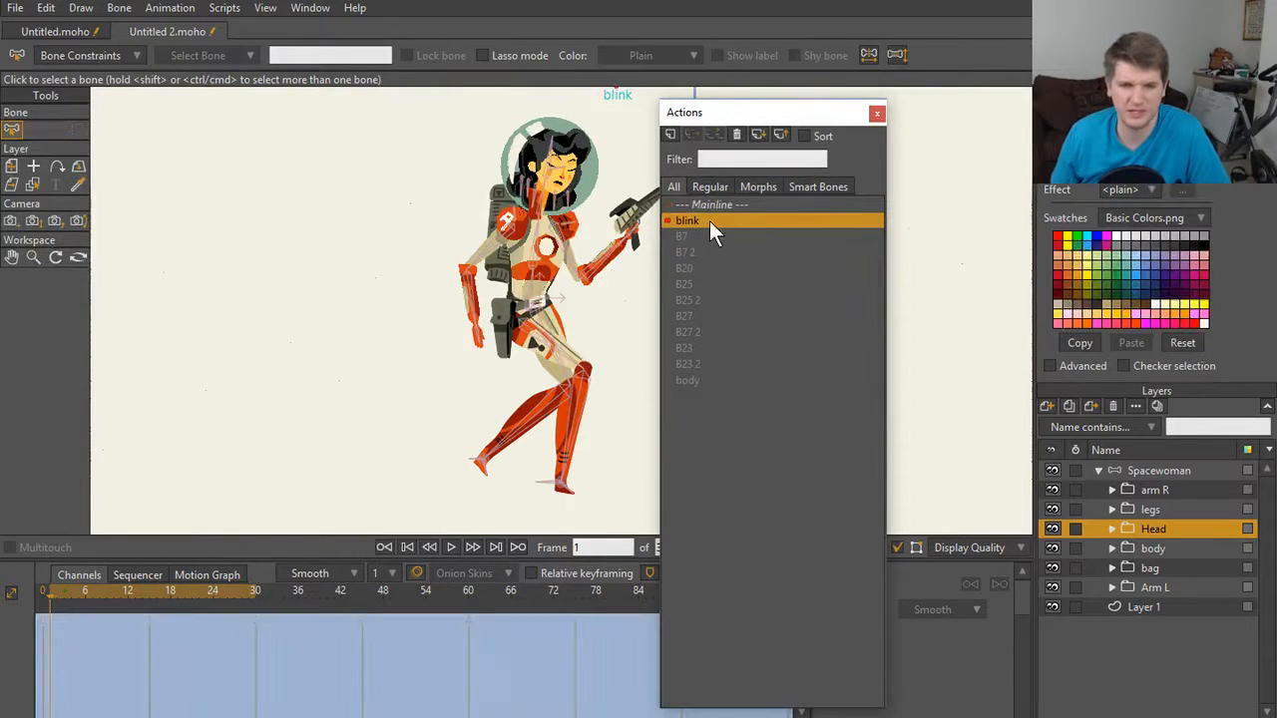
{"action": "left_click", "coordinate": [703, 233]}
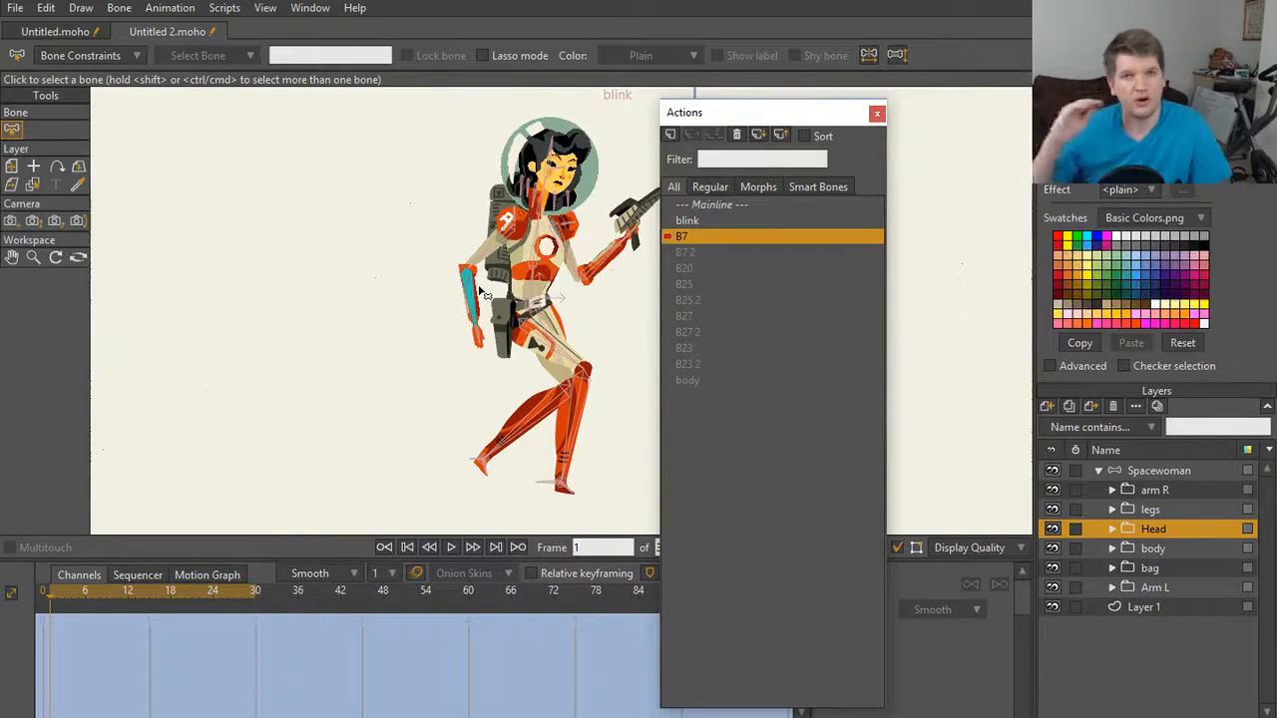
{"action": "left_click", "coordinate": [876, 112]}
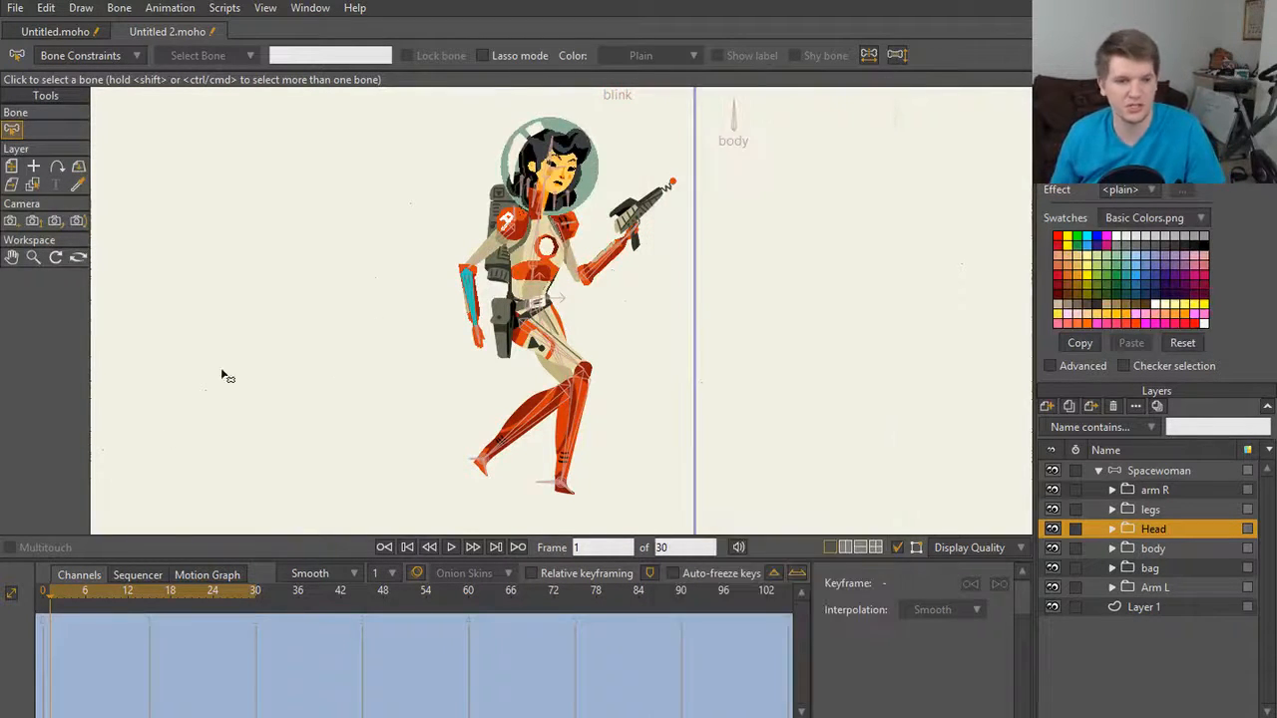
{"action": "left_click", "coordinate": [385, 547]}
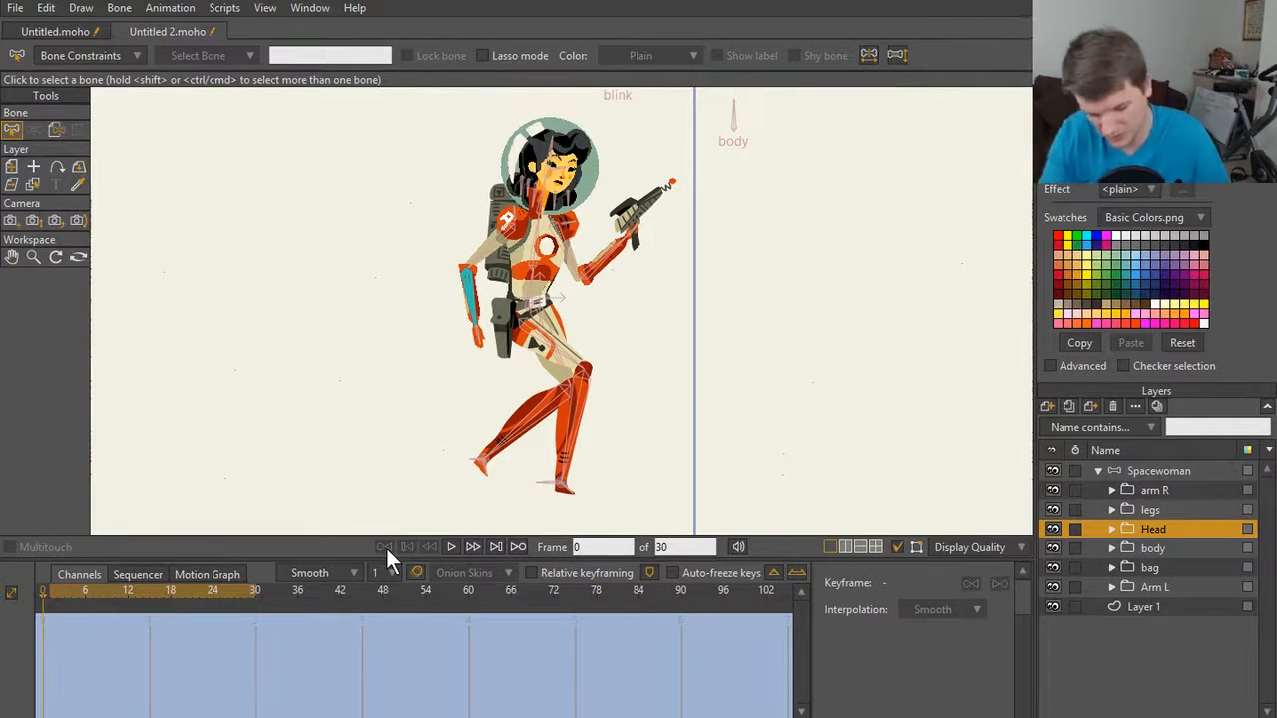
{"action": "key", "text": "ctrl+k"}
{"action": "left_click", "coordinate": [731, 205]}
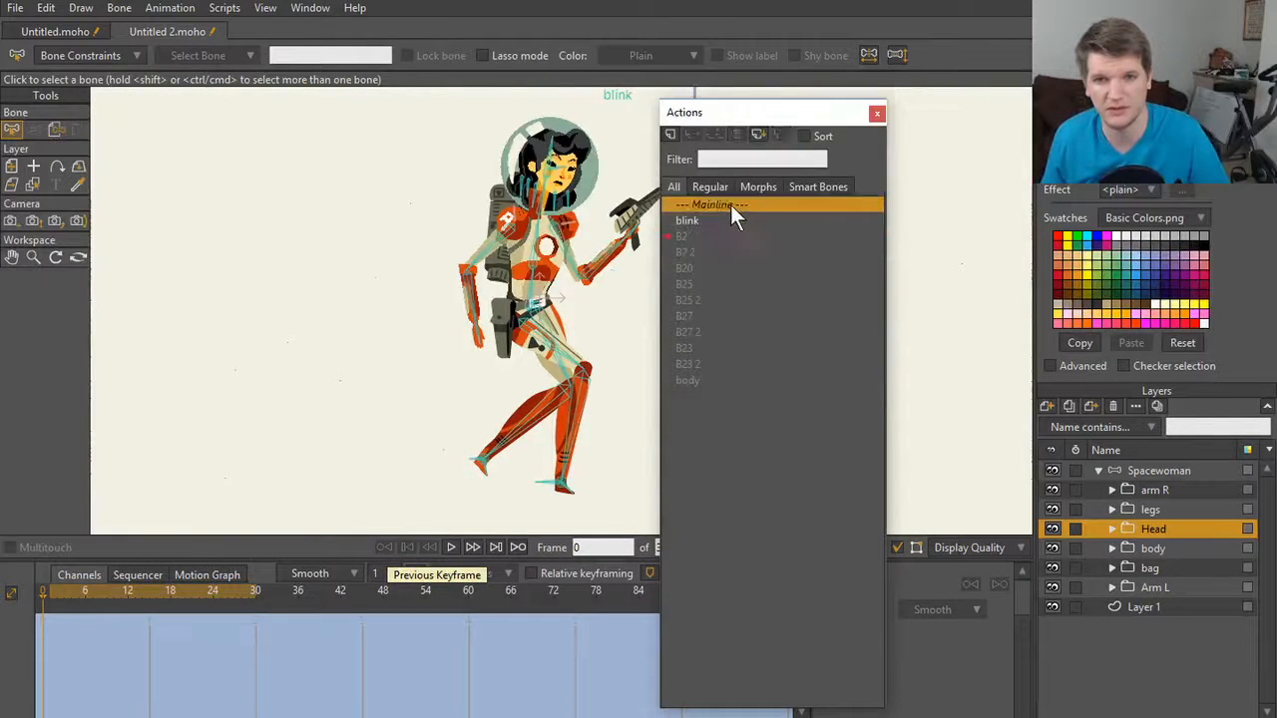
Step: Select forearm bone B7 of the hanging arm on the Spacewoman layer and activate its B7 smart bone action
{"action": "left_click", "coordinate": [1158, 473]}
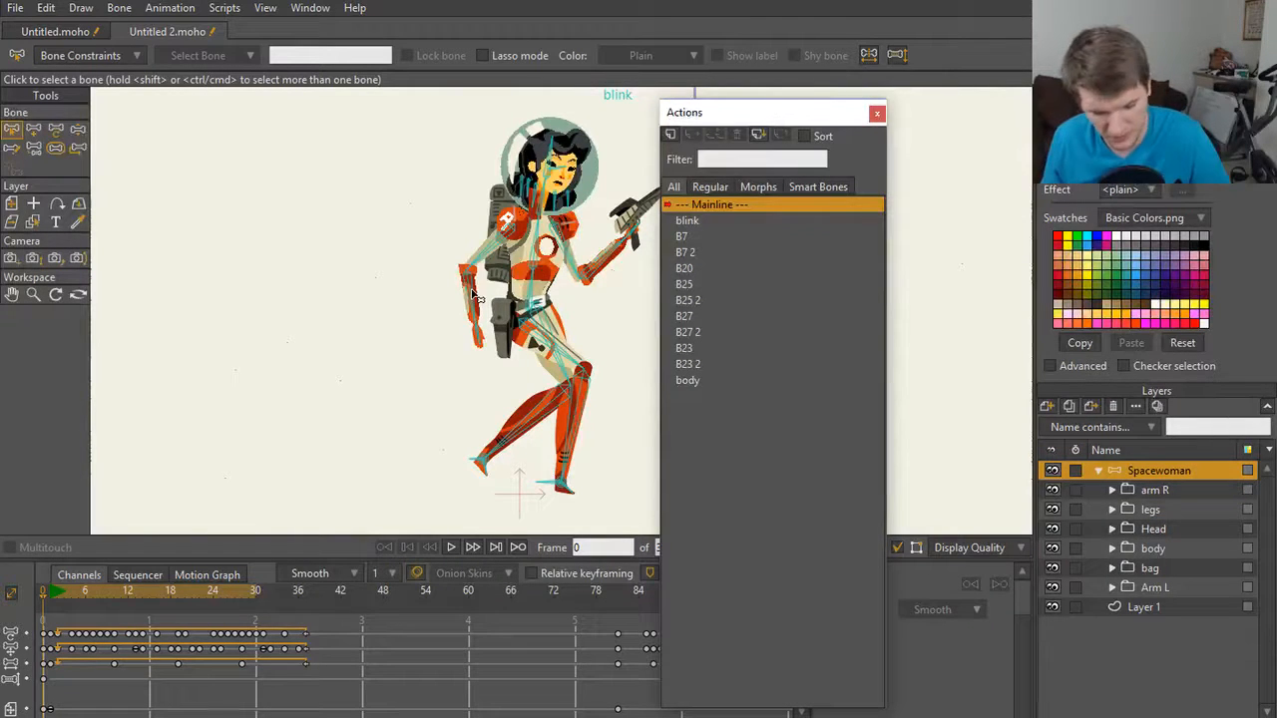
{"action": "left_click", "coordinate": [476, 298]}
{"action": "left_click", "coordinate": [729, 239]}
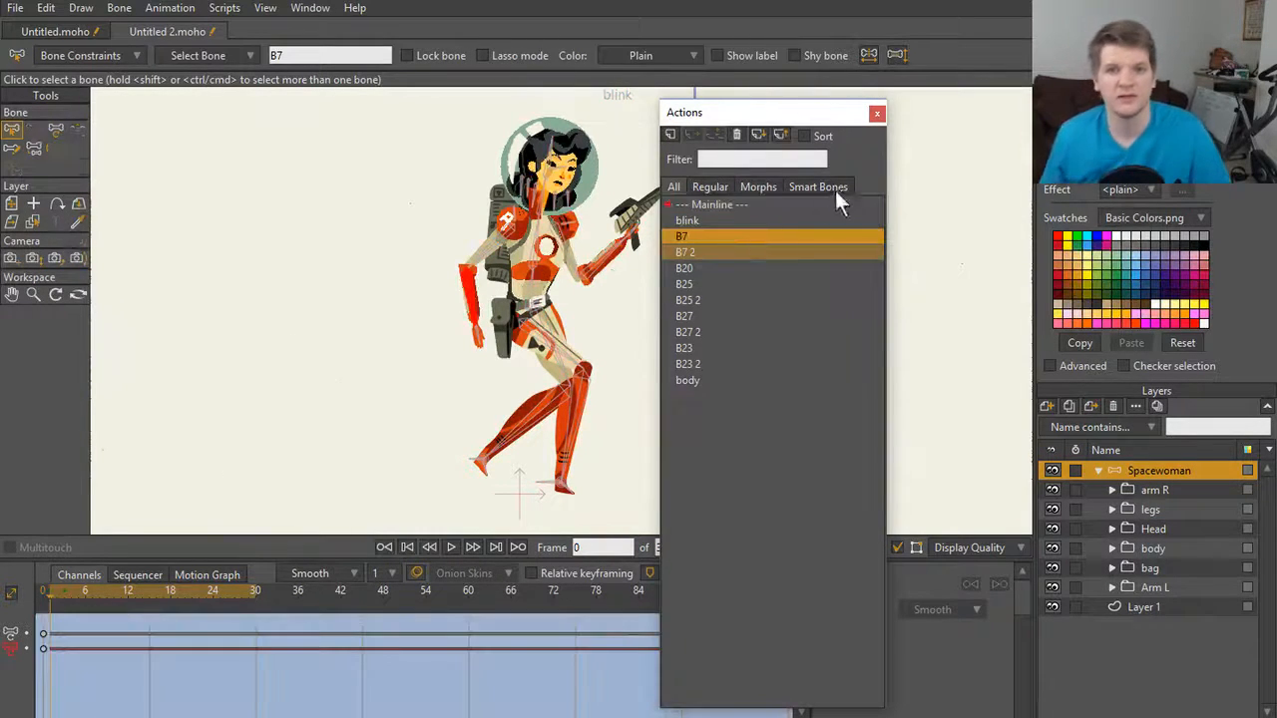
{"action": "left_click", "coordinate": [877, 113]}
Step: Scrub the B7 action to frame 75 and back to frame 23 to examine the elbow bend, and select arm R's glove shape layer
{"action": "scroll", "coordinate": [414, 409], "scroll_direction": "up", "scroll_amount": 3}
{"action": "scroll", "coordinate": [414, 409], "scroll_direction": "down", "scroll_amount": 2}
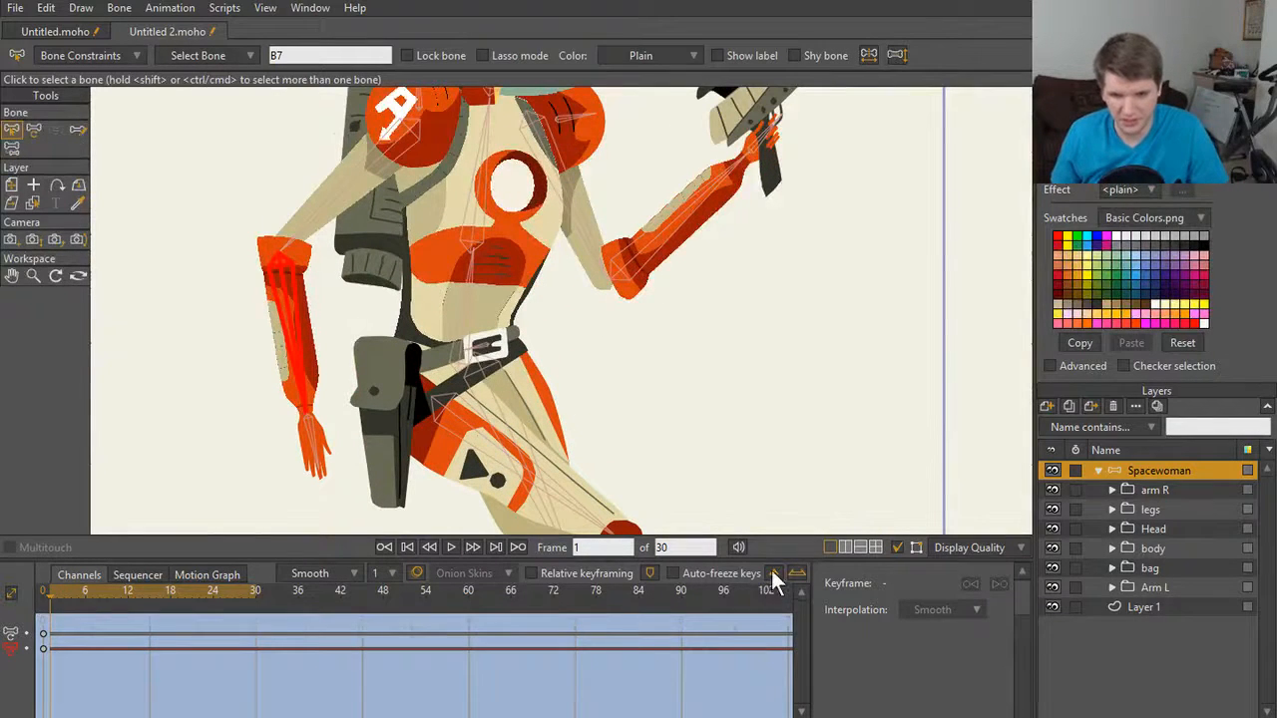
{"action": "scroll", "coordinate": [769, 608], "scroll_direction": "down", "scroll_amount": 2}
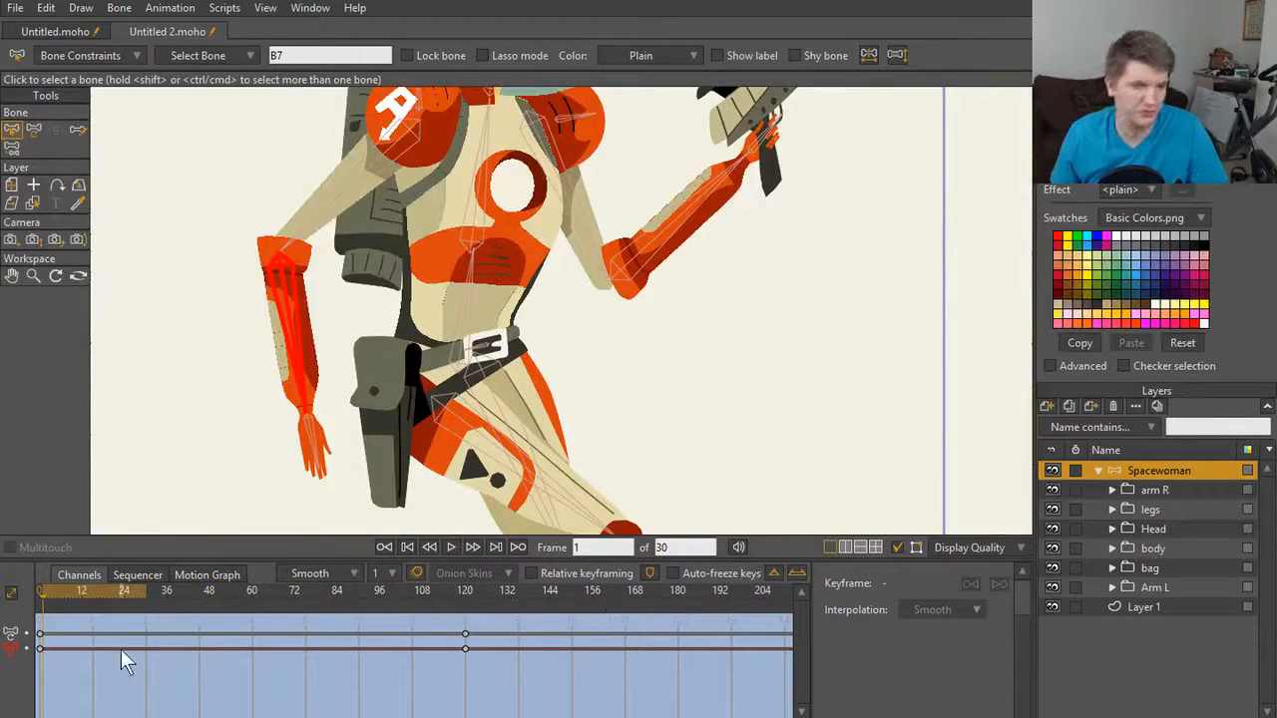
{"action": "scroll", "coordinate": [160, 422], "scroll_direction": "down", "scroll_amount": 2}
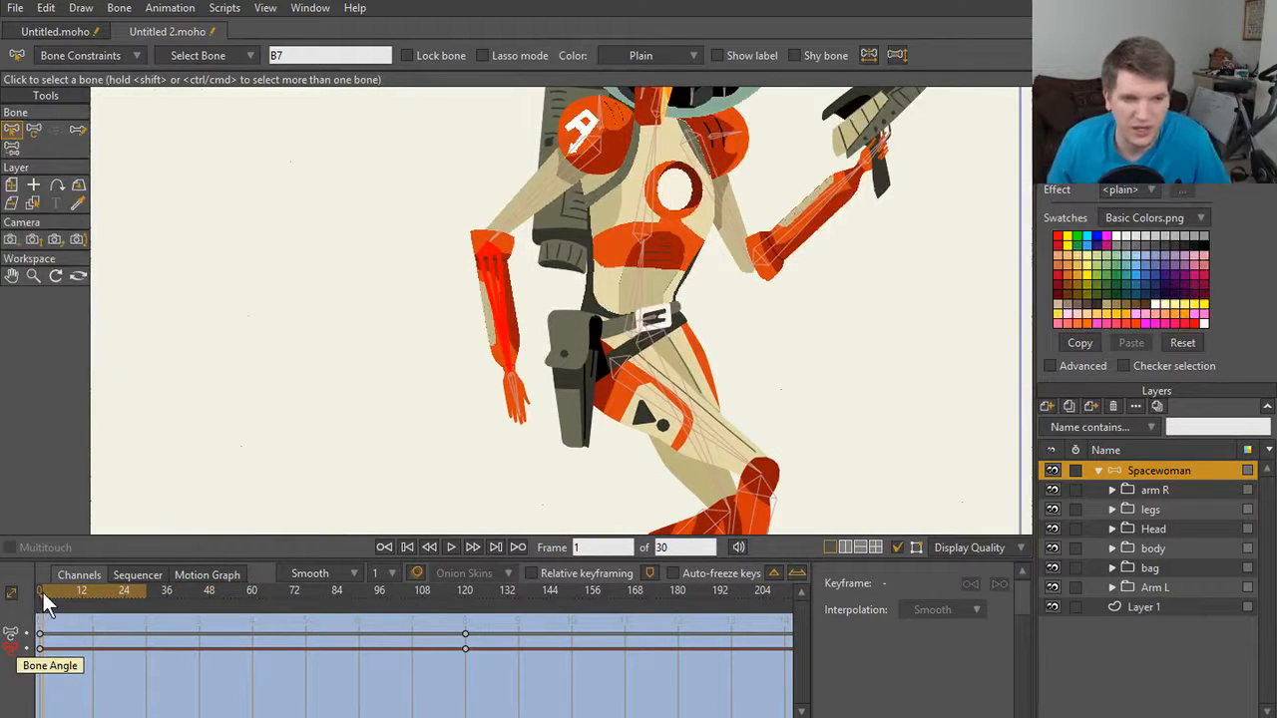
{"action": "left_click_drag", "start_coordinate": [41, 595], "coordinate": [306, 605]}
{"action": "scroll", "coordinate": [397, 417], "scroll_direction": "up", "scroll_amount": 6}
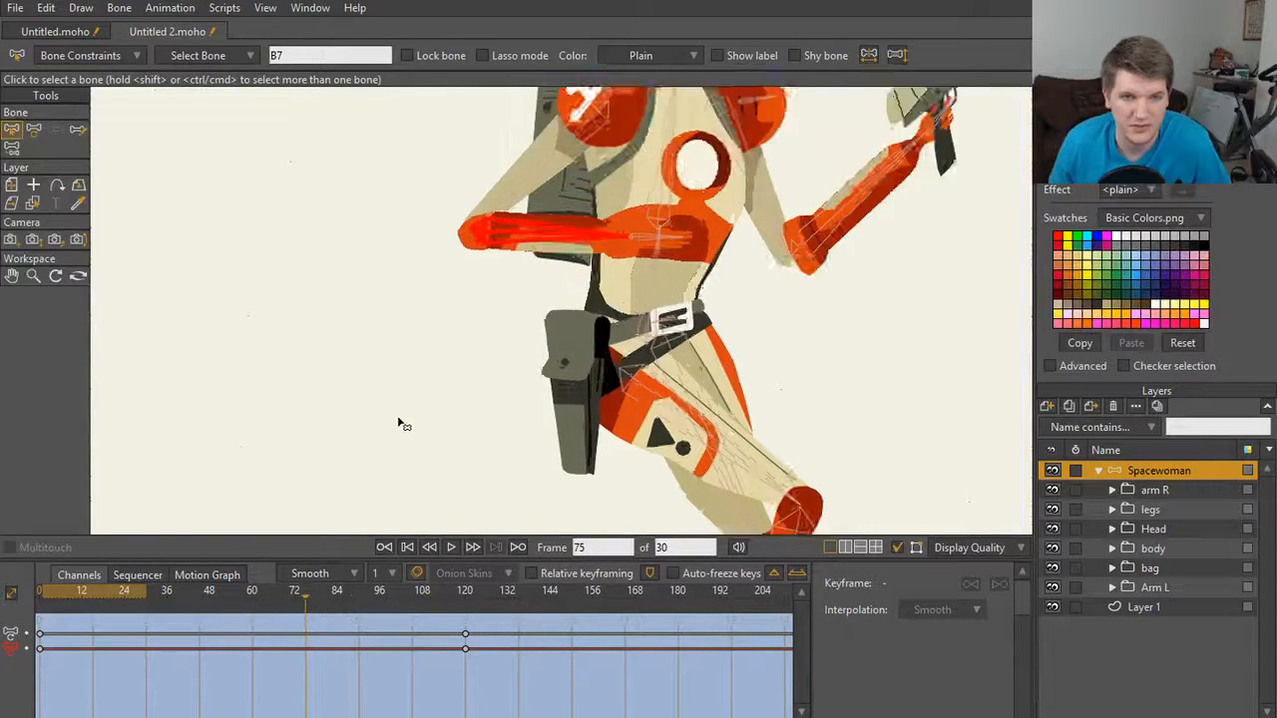
{"action": "left_click_drag", "start_coordinate": [426, 455], "coordinate": [503, 534]}
{"action": "left_click_drag", "start_coordinate": [368, 320], "coordinate": [433, 490]}
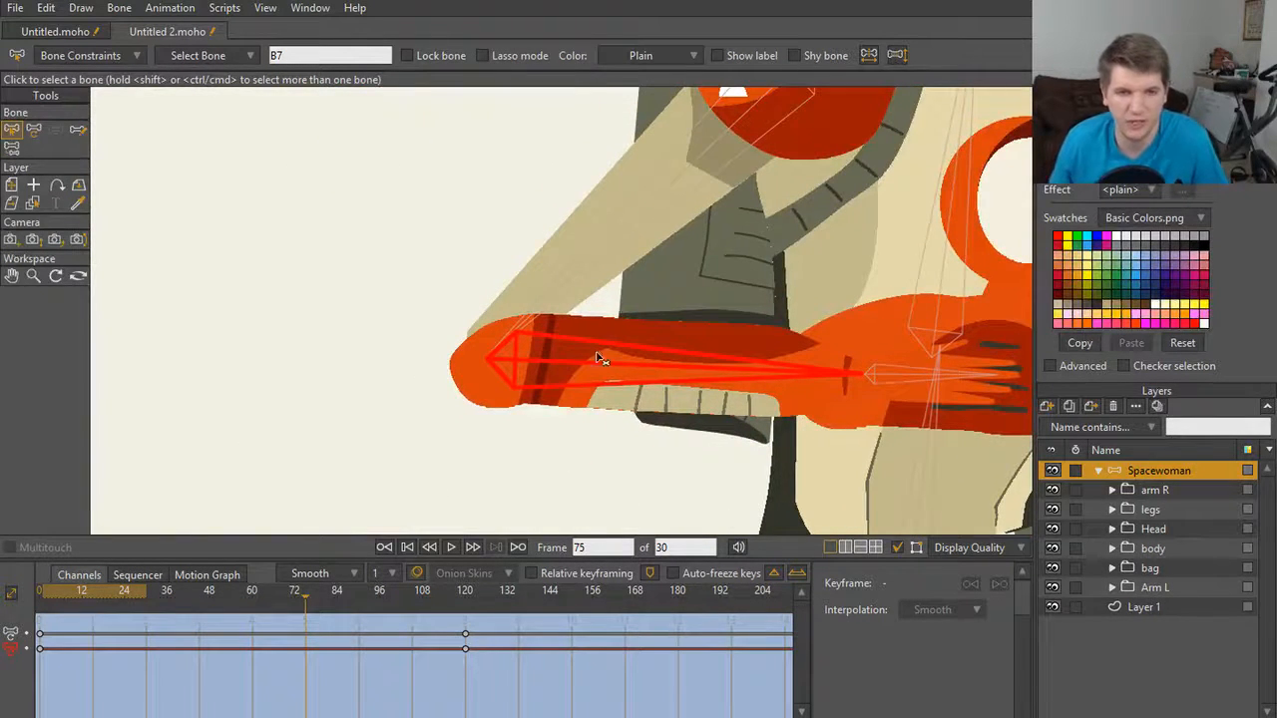
{"action": "scroll", "coordinate": [591, 332], "scroll_direction": "down", "scroll_amount": 2}
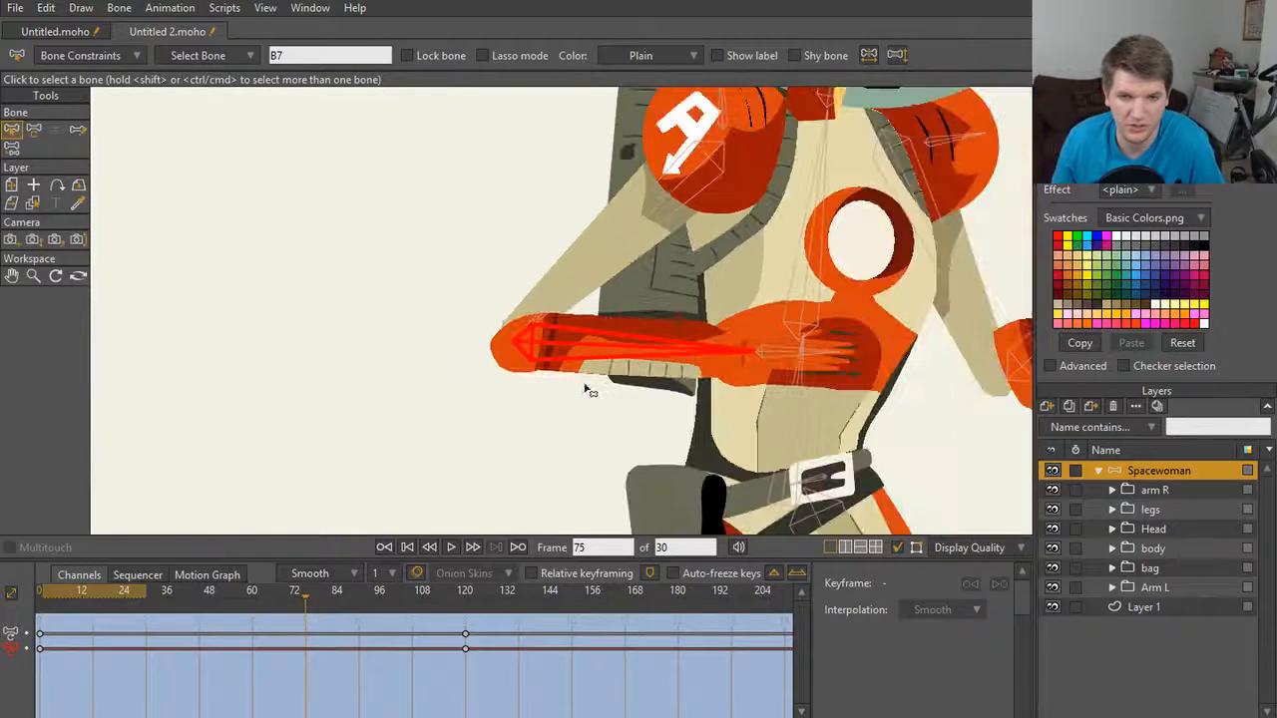
{"action": "left_click_drag", "start_coordinate": [318, 595], "coordinate": [121, 613]}
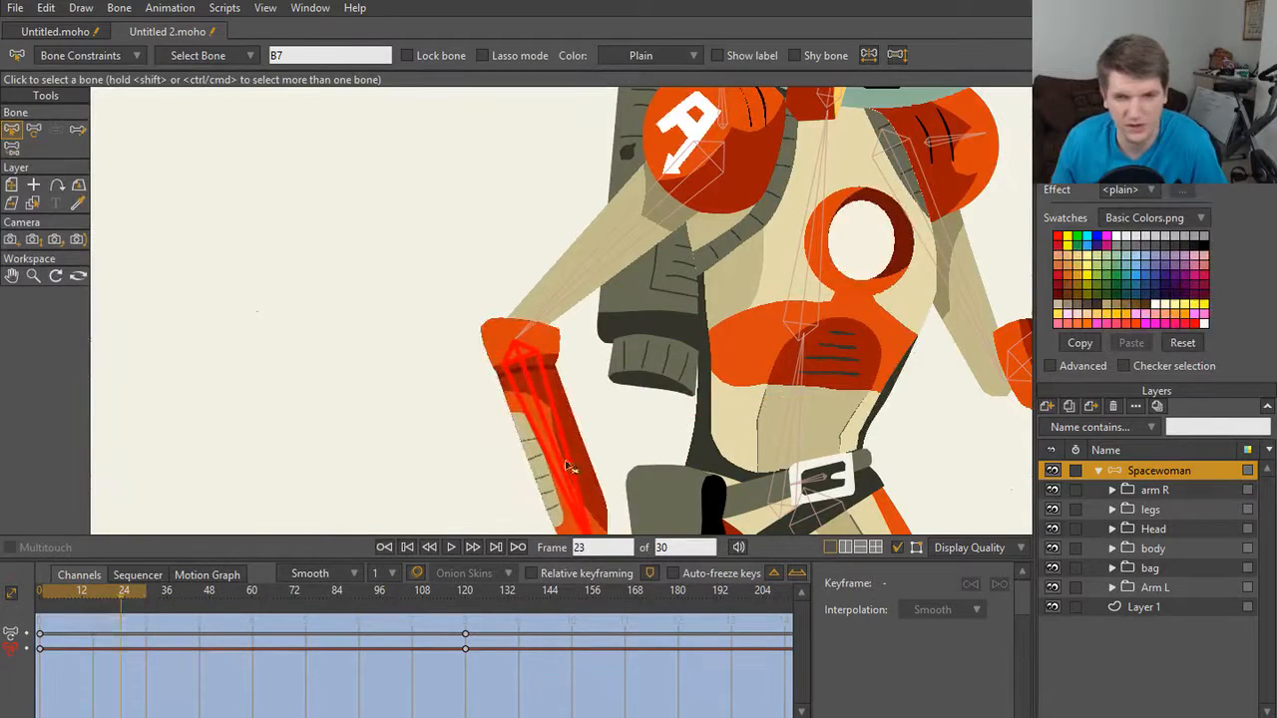
{"action": "left_click", "coordinate": [526, 333], "text": "ctrl+alt"}
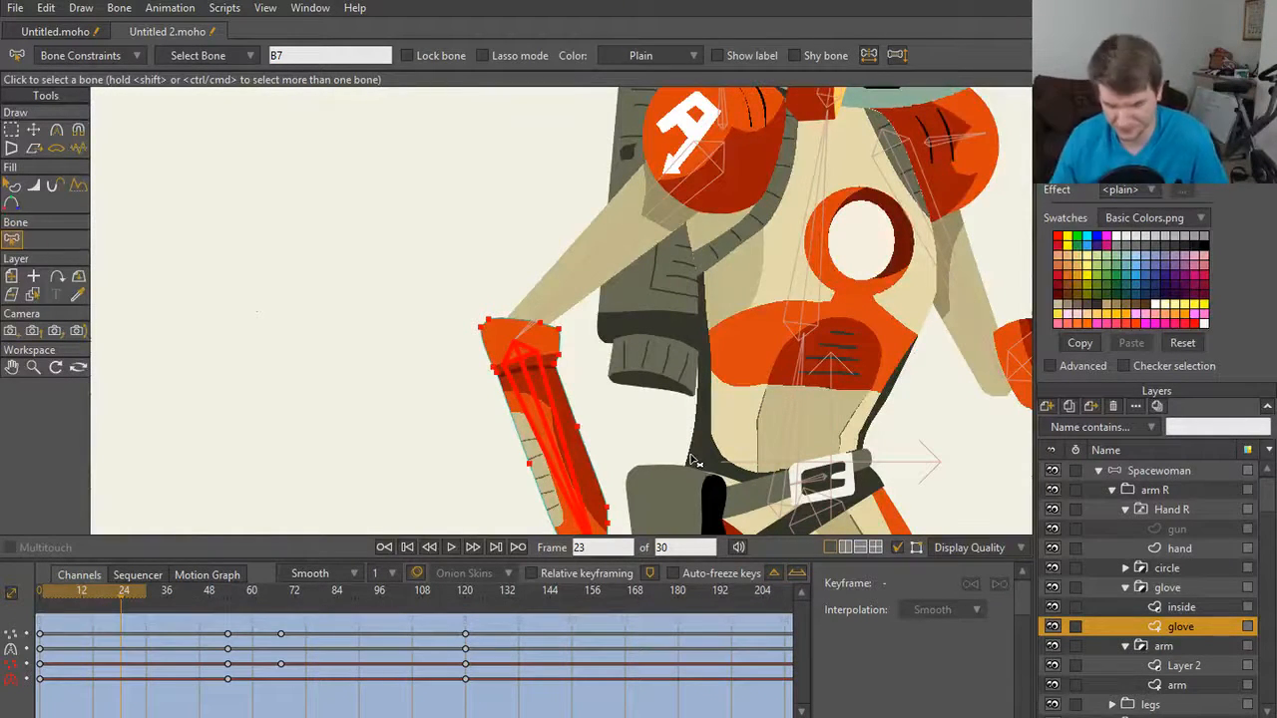
Step: Scrub the B7 action to frame 74 and back to frame 0 to examine the glove's shape at the elbow
{"action": "scroll", "coordinate": [449, 354], "scroll_direction": "up", "scroll_amount": 6}
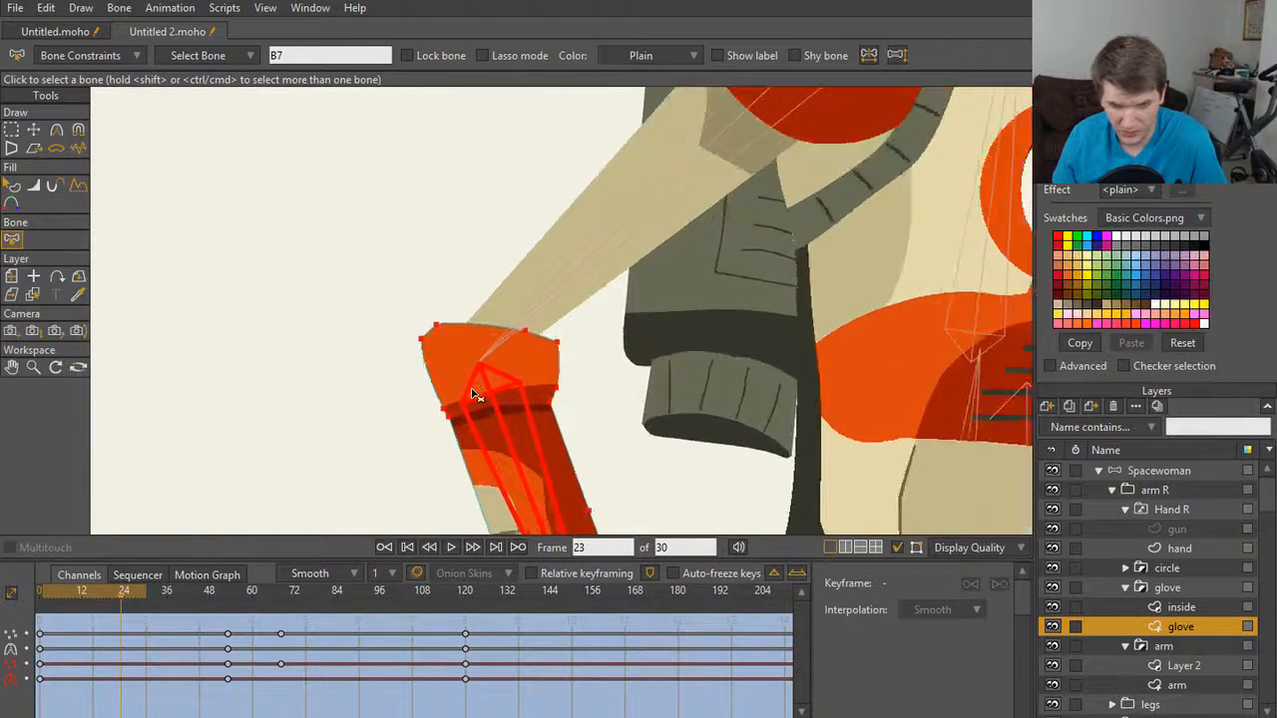
{"action": "scroll", "coordinate": [472, 396], "scroll_direction": "down", "scroll_amount": 5}
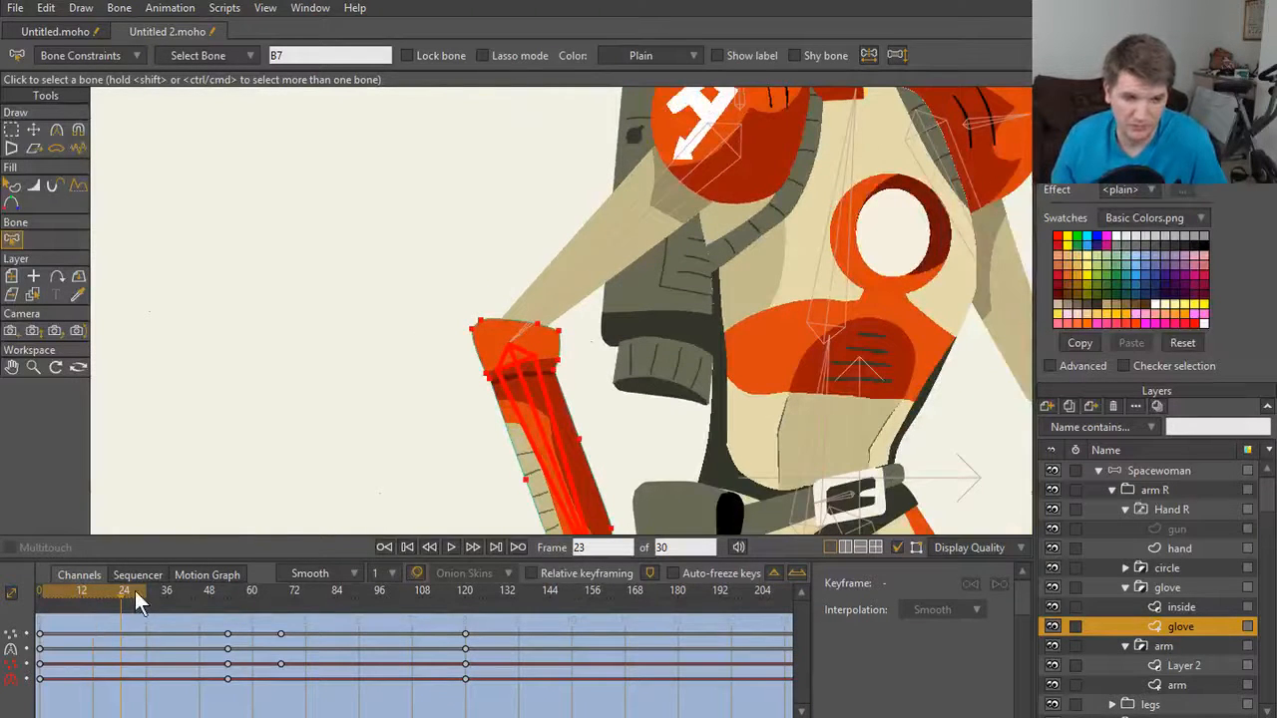
{"action": "left_click_drag", "start_coordinate": [123, 595], "coordinate": [301, 599]}
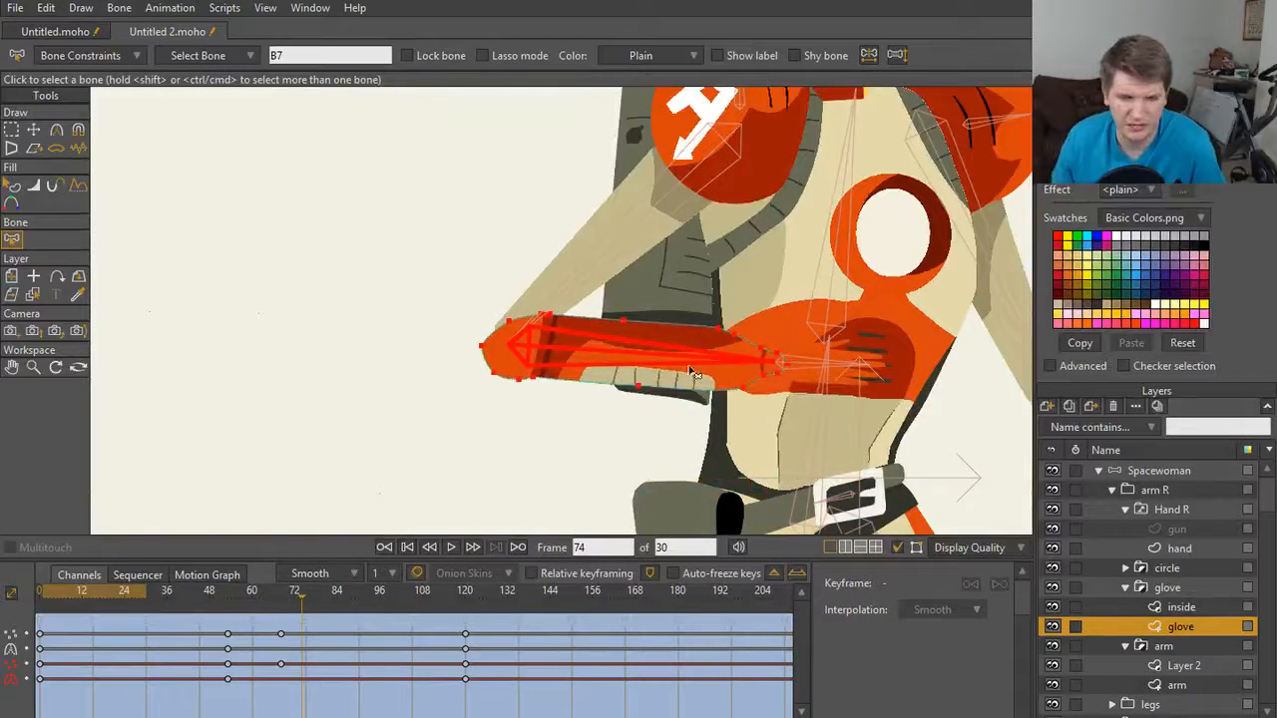
{"action": "scroll", "coordinate": [462, 463], "scroll_direction": "up", "scroll_amount": 3}
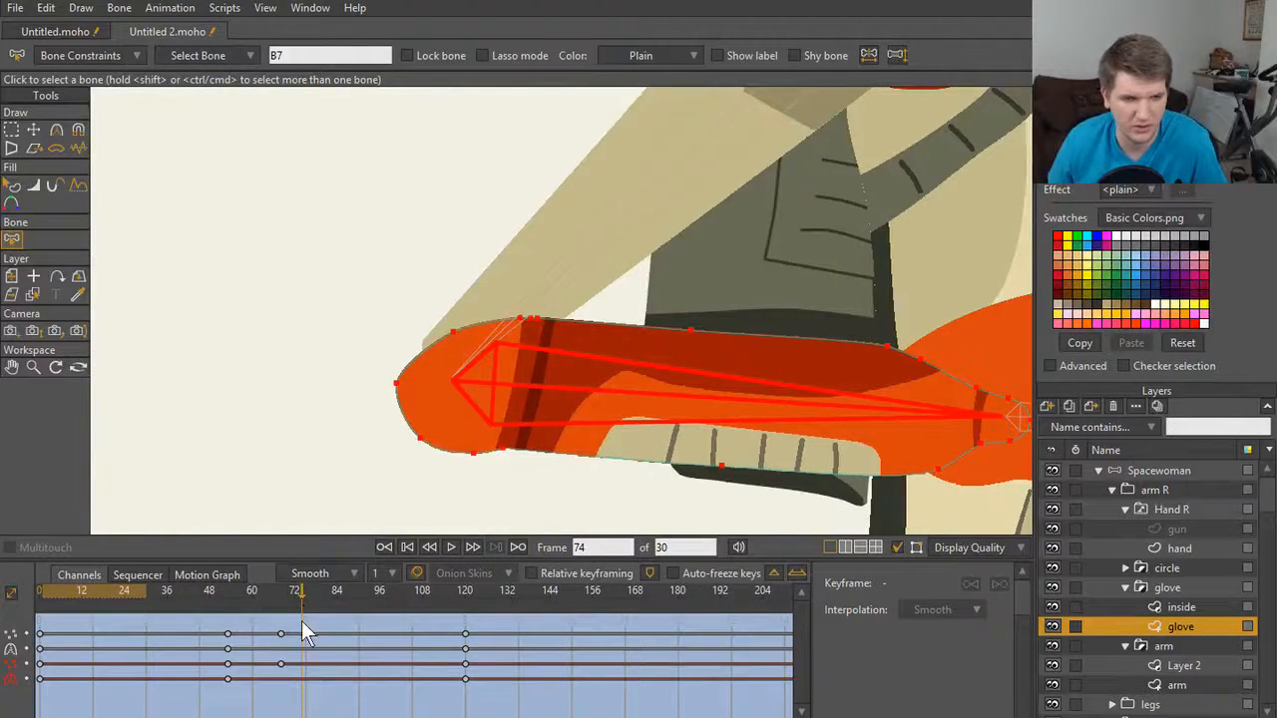
{"action": "left_click_drag", "start_coordinate": [333, 590], "coordinate": [18, 614]}
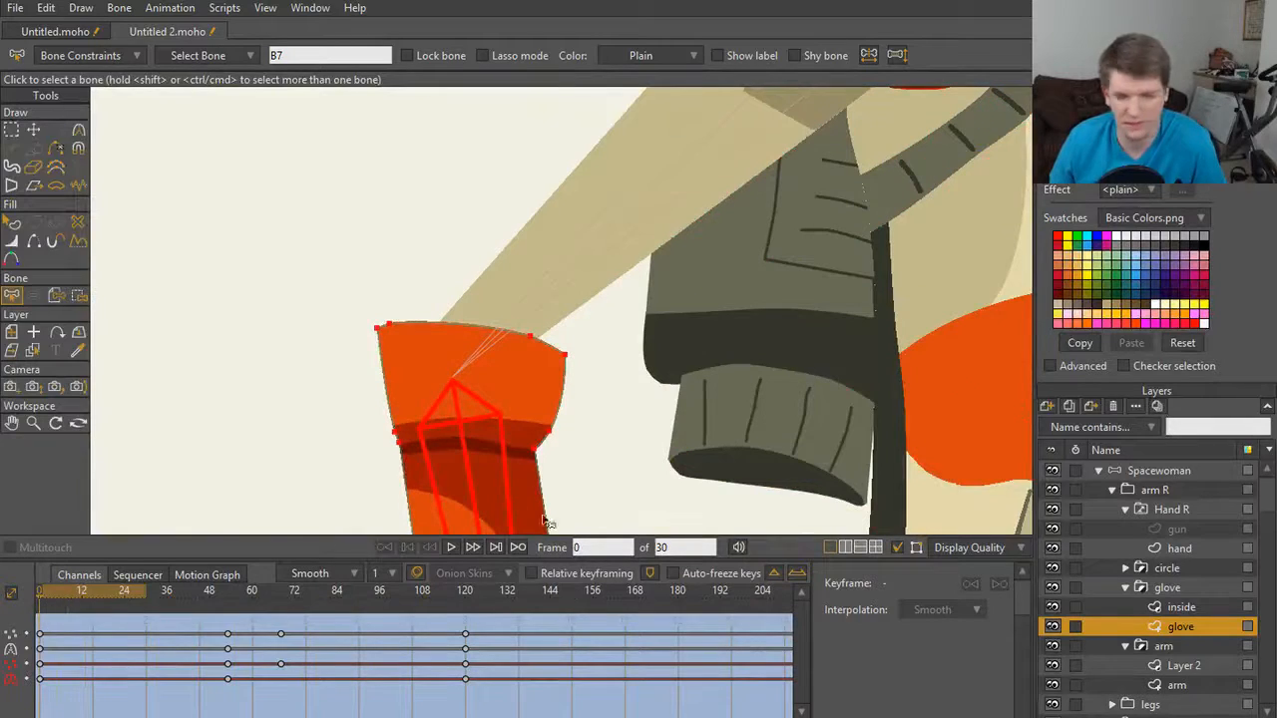
Step: Select the Spacewoman layer and switch from the B7 action back to the Mainline
{"action": "left_click", "coordinate": [1150, 468]}
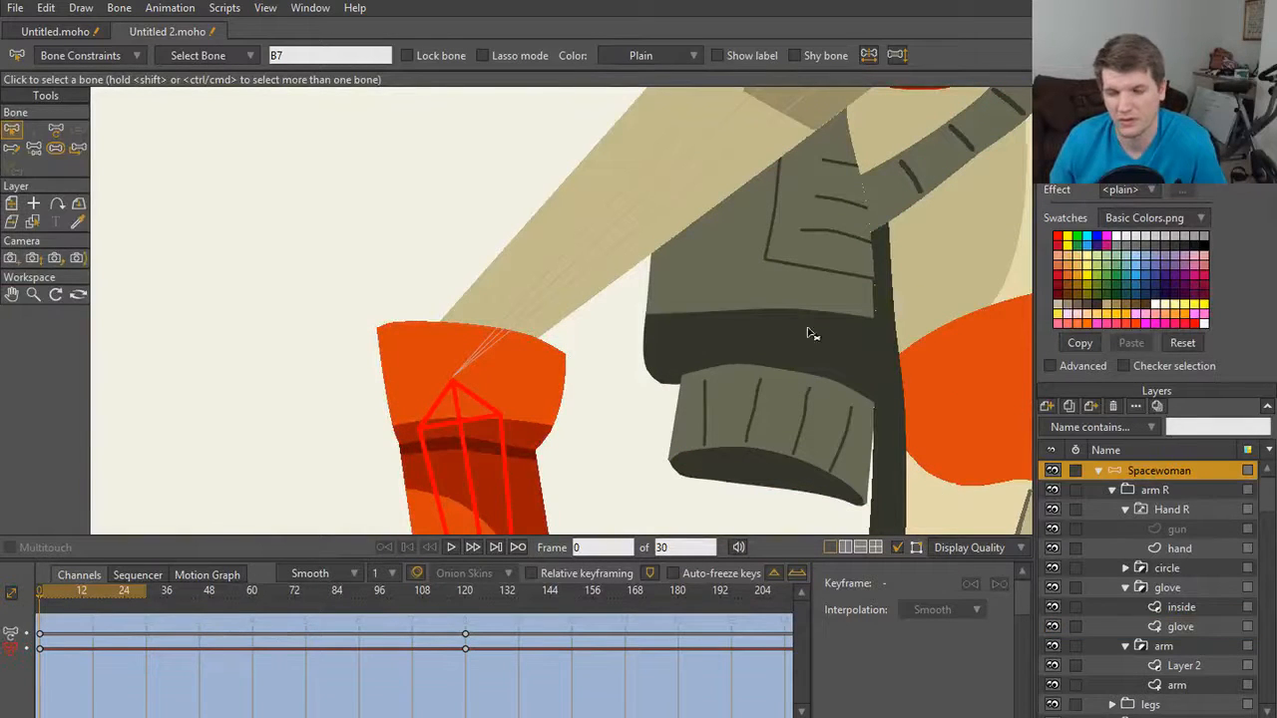
{"action": "double_click", "coordinate": [1149, 469]}
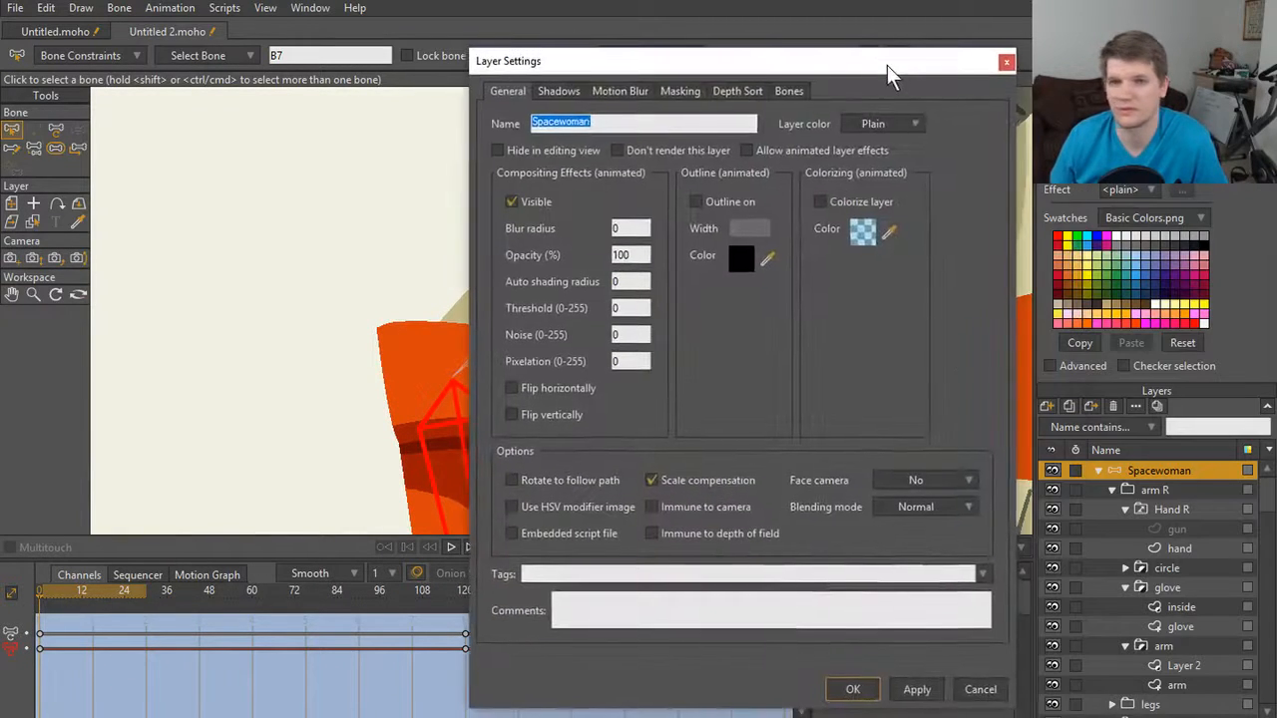
{"action": "left_click", "coordinate": [1010, 62]}
{"action": "key", "text": "ctrl+k"}
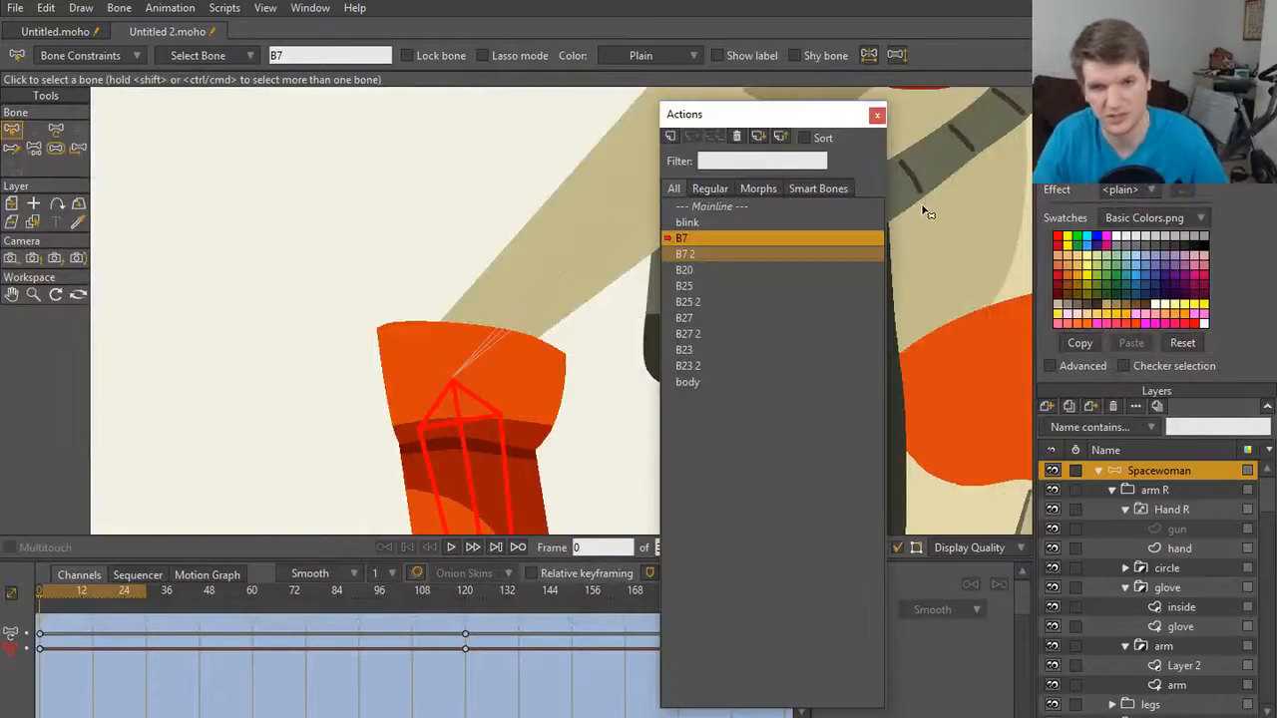
{"action": "left_click", "coordinate": [764, 206]}
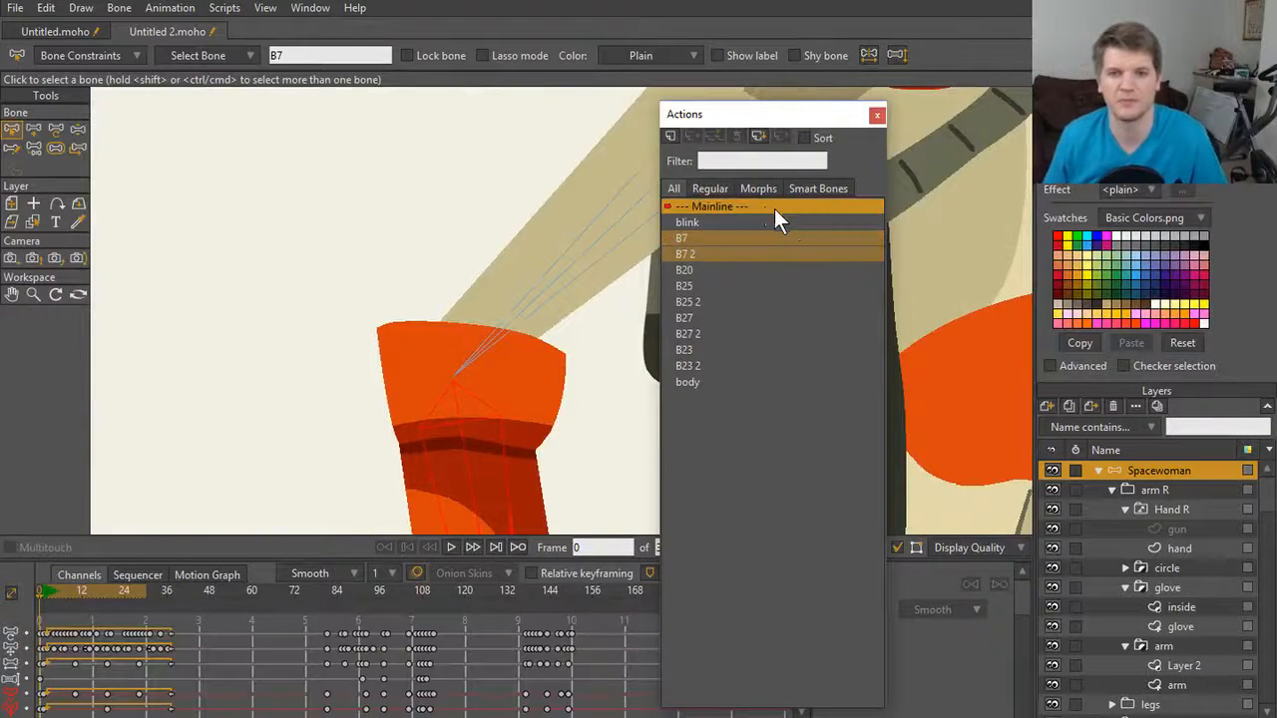
{"action": "left_click", "coordinate": [875, 115]}
Step: Activate the body smart bone action on the Spacewoman layer and move the actions list clear of the character
{"action": "scroll", "coordinate": [843, 148], "scroll_direction": "down", "scroll_amount": 5}
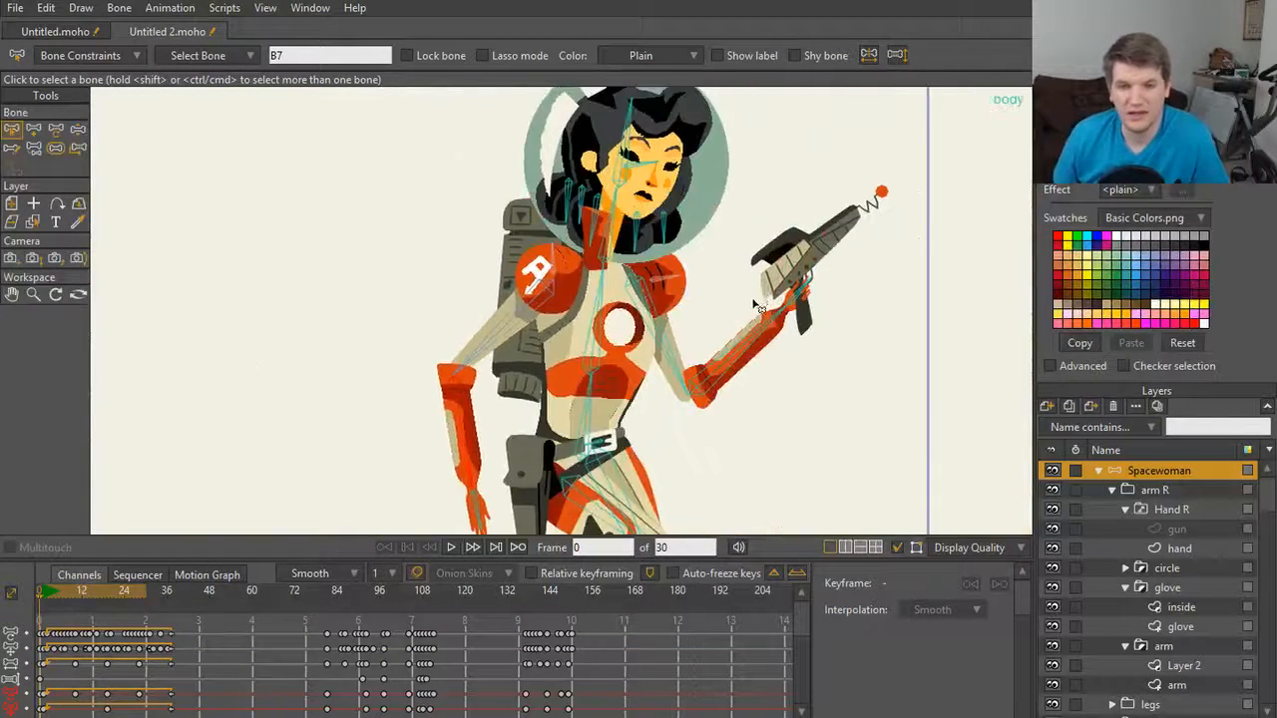
{"action": "scroll", "coordinate": [738, 292], "scroll_direction": "up", "scroll_amount": 3}
{"action": "scroll", "coordinate": [739, 292], "scroll_direction": "down", "scroll_amount": 4}
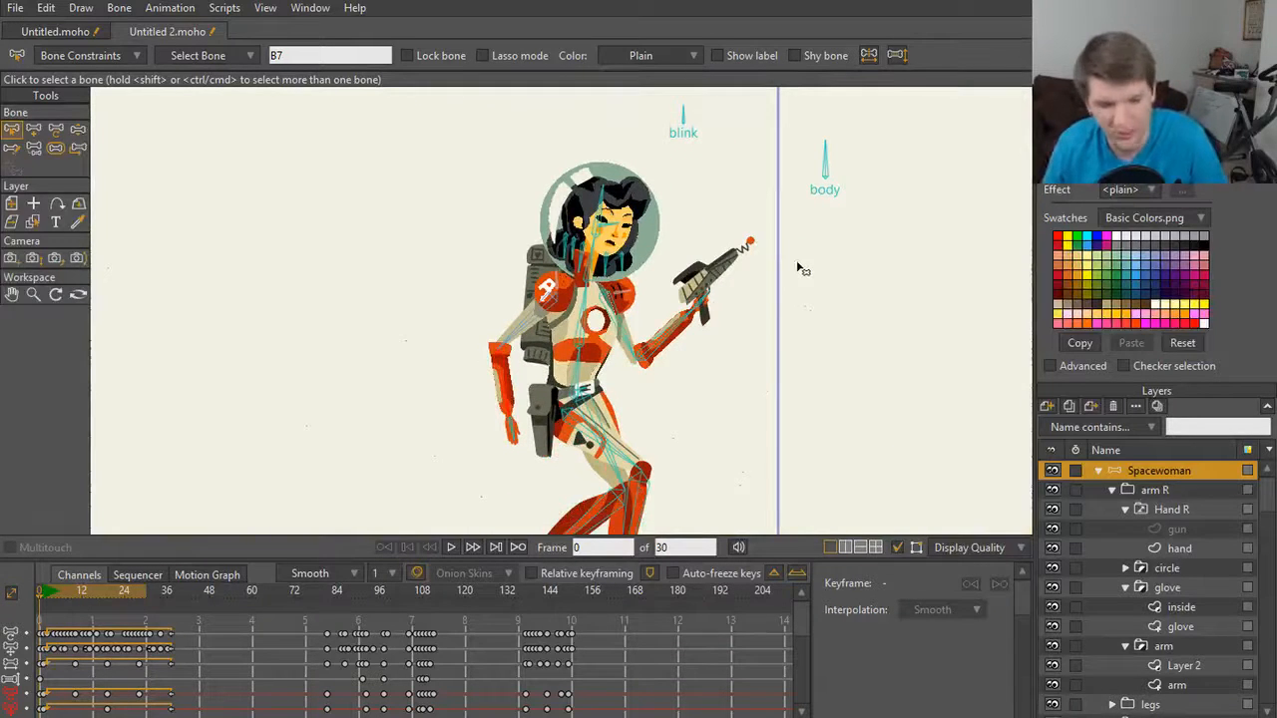
{"action": "scroll", "coordinate": [758, 428], "scroll_direction": "up", "scroll_amount": 3}
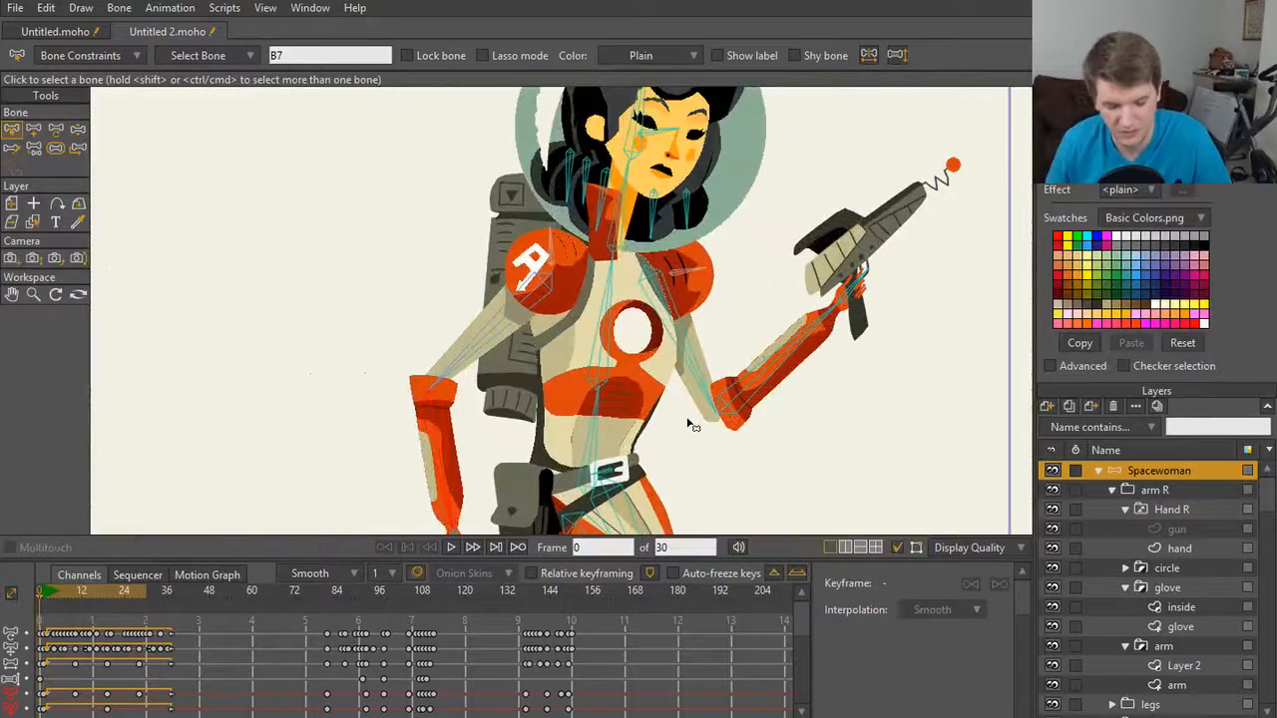
{"action": "key", "text": "ctrl+shift+a"}
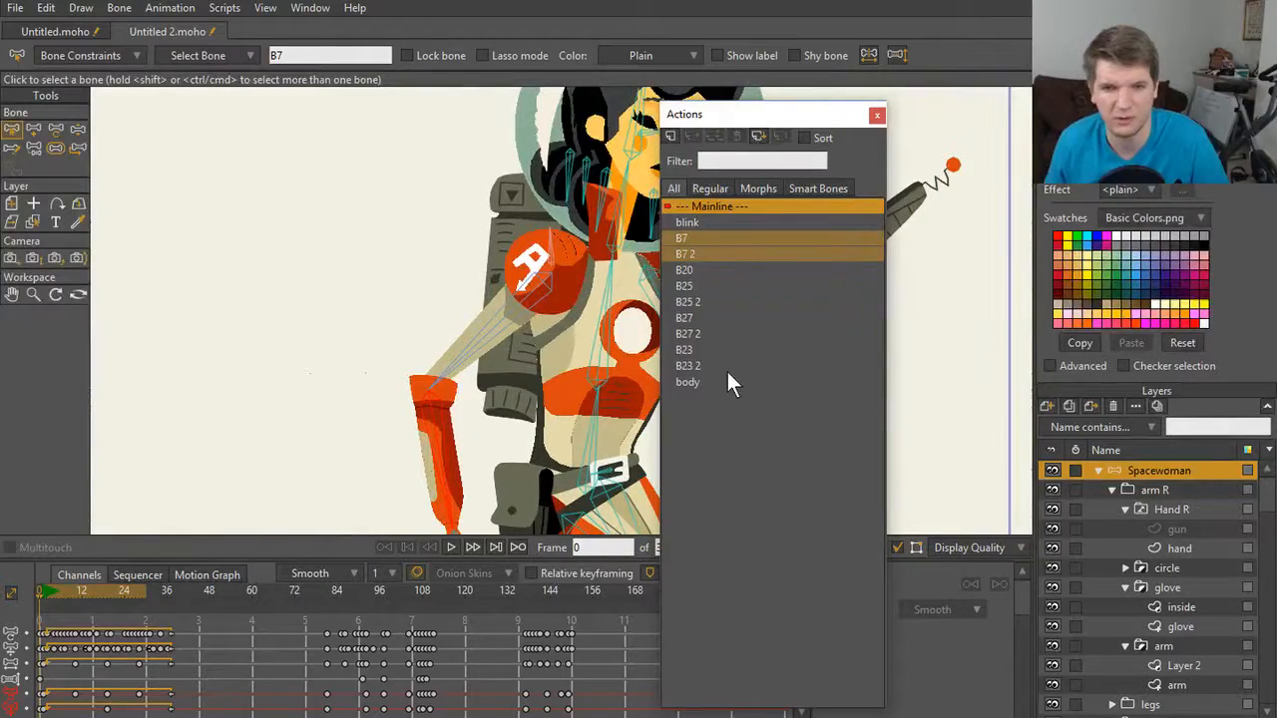
{"action": "left_click", "coordinate": [722, 382]}
{"action": "left_click_drag", "start_coordinate": [766, 124], "coordinate": [962, 102]}
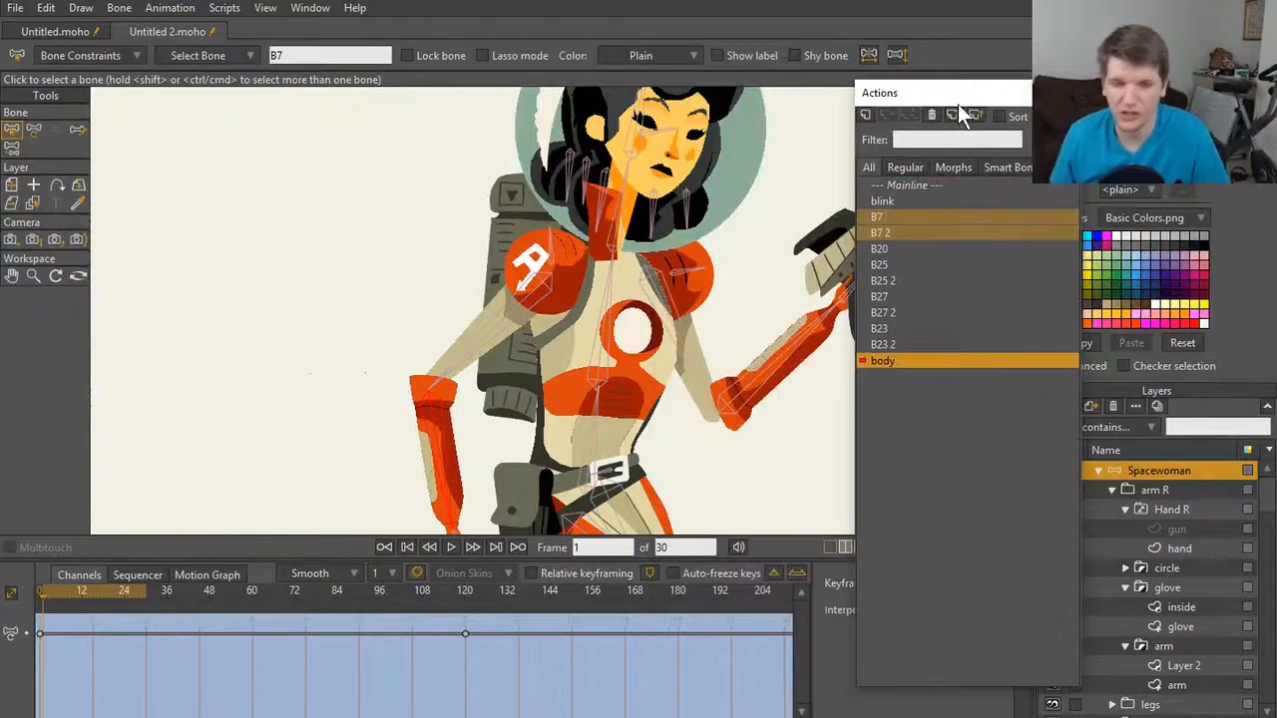
Step: Scrub the body action through its keyframes and back to frame 0 to examine the torso's movement
{"action": "scroll", "coordinate": [611, 449], "scroll_direction": "up", "scroll_amount": 4}
{"action": "left_click_drag", "start_coordinate": [588, 485], "coordinate": [402, 419]}
{"action": "scroll", "coordinate": [482, 379], "scroll_direction": "up", "scroll_amount": 1}
{"action": "scroll", "coordinate": [482, 379], "scroll_direction": "down", "scroll_amount": 4}
{"action": "left_click_drag", "start_coordinate": [481, 379], "coordinate": [511, 349]}
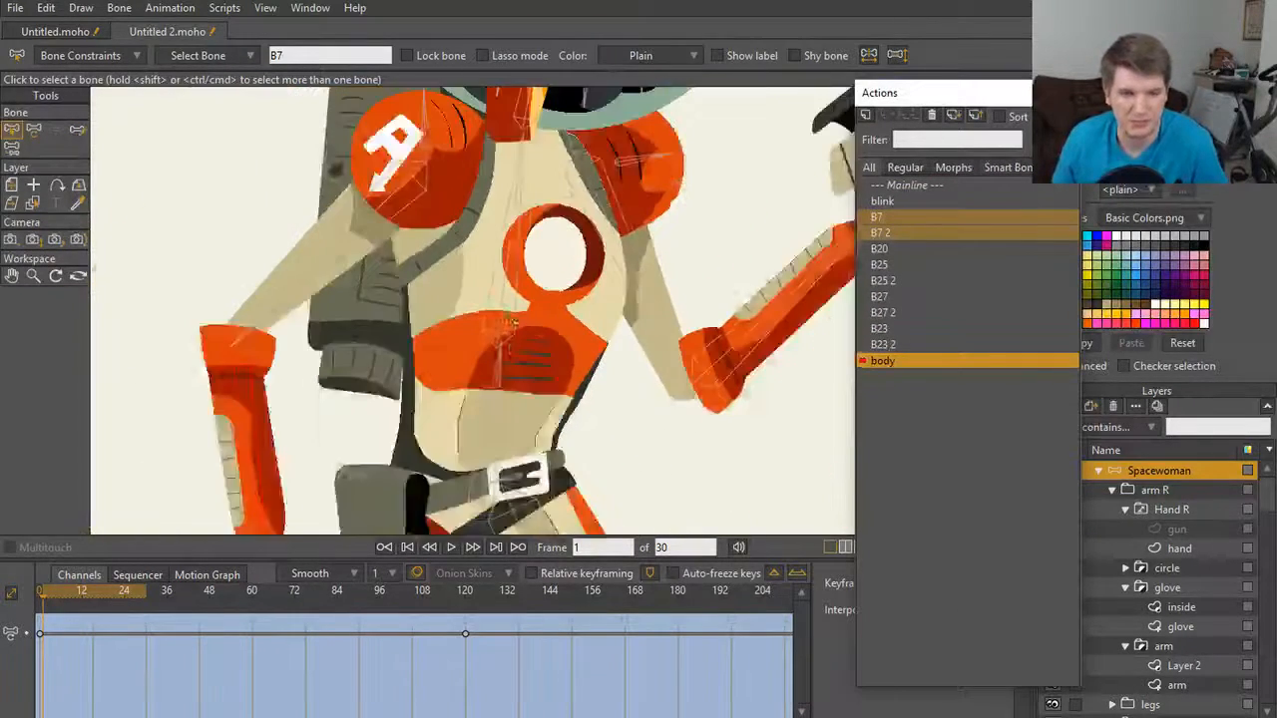
{"action": "scroll", "coordinate": [517, 329], "scroll_direction": "down", "scroll_amount": 1}
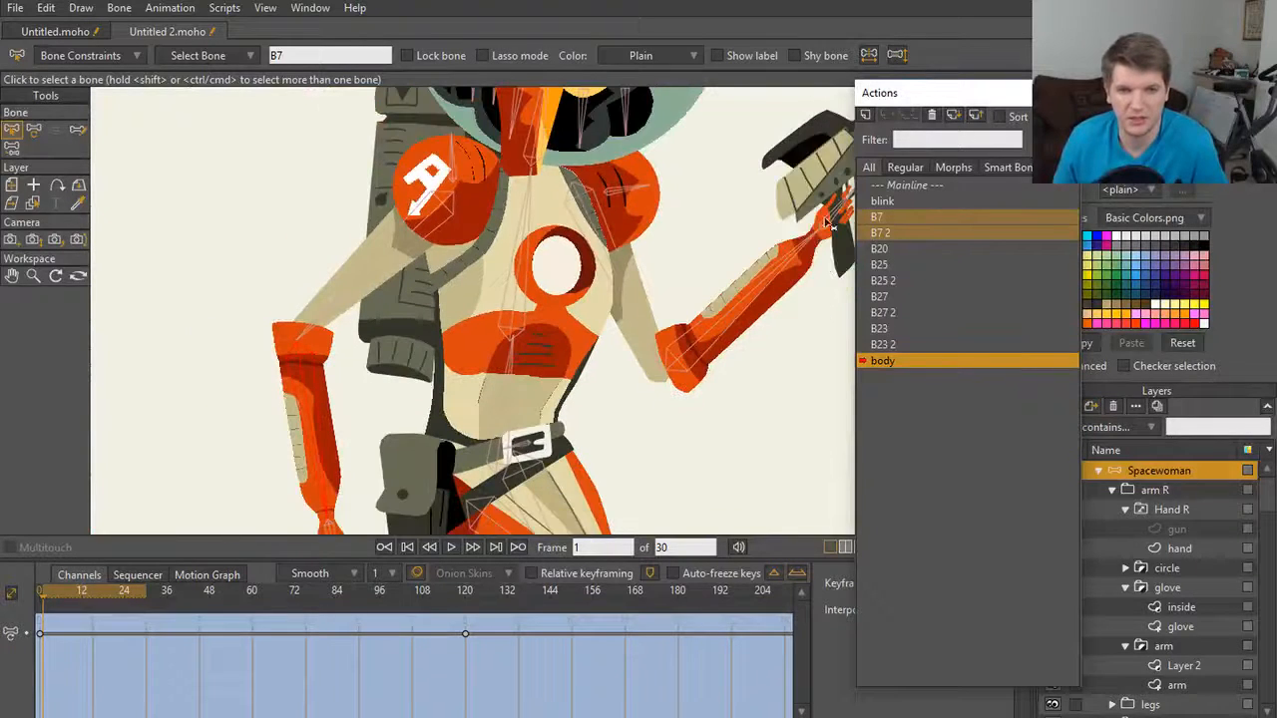
{"action": "scroll", "coordinate": [495, 335], "scroll_direction": "down", "scroll_amount": 1}
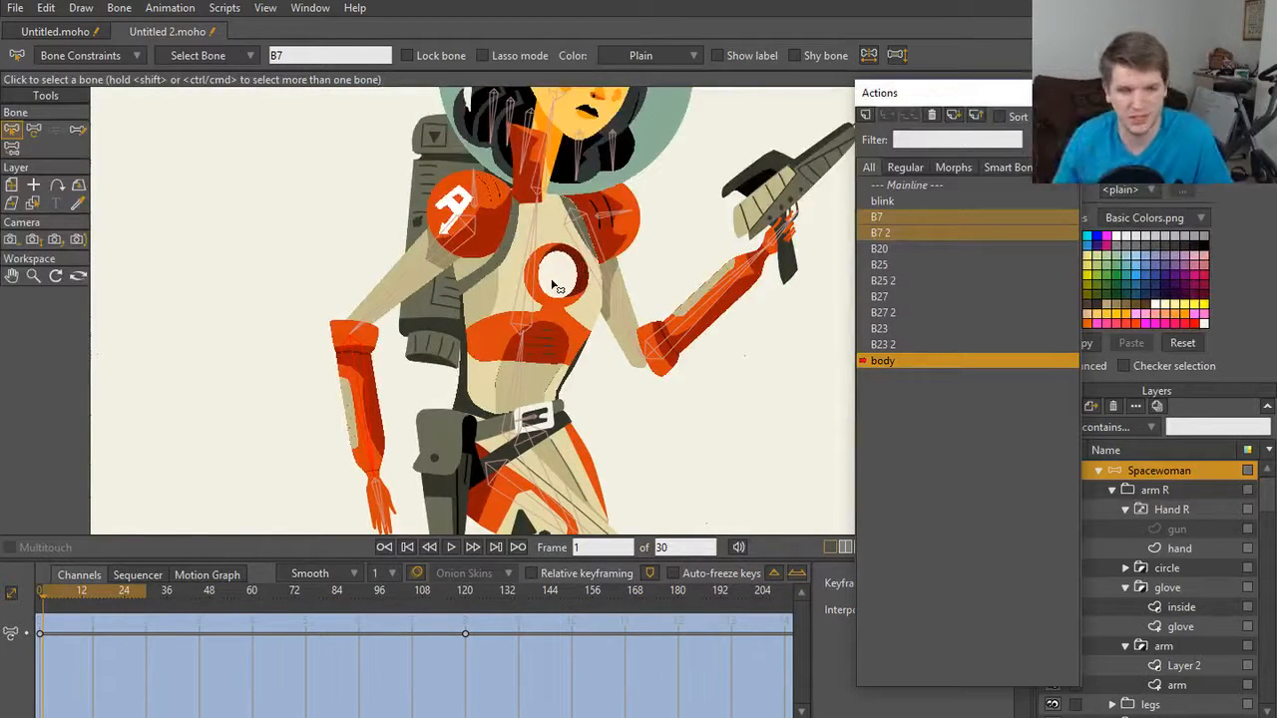
{"action": "left_click_drag", "start_coordinate": [40, 594], "coordinate": [537, 591]}
{"action": "left_click_drag", "start_coordinate": [484, 554], "coordinate": [4, 604]}
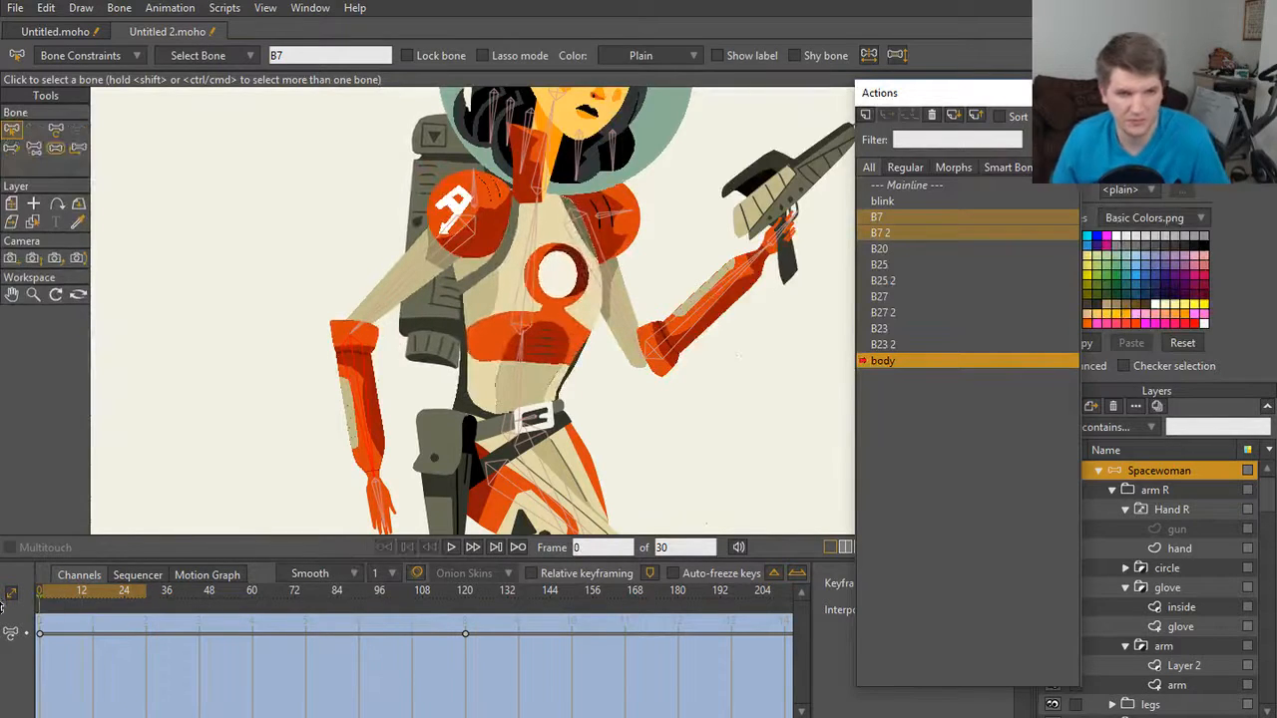
Step: Select the chest circle's Layer 2 shape to check its body action keyframes, and return to the Mainline
{"action": "left_click", "coordinate": [595, 273], "text": "ctrl+alt"}
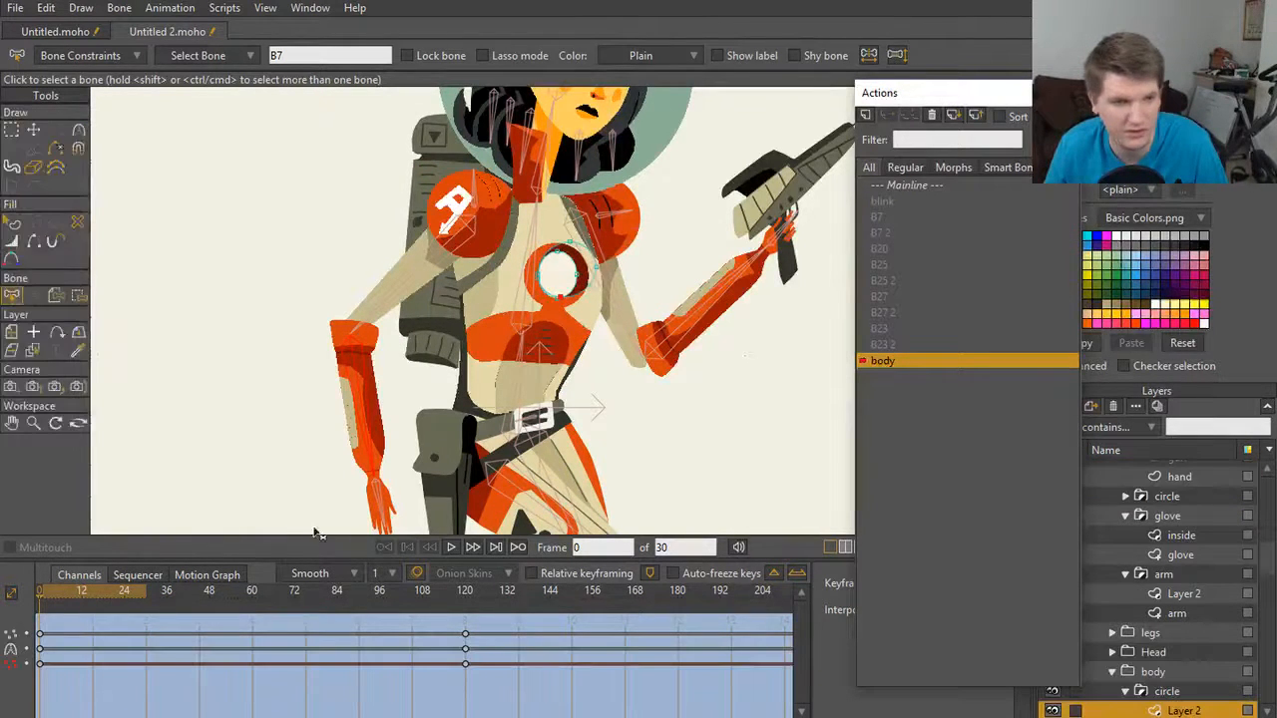
{"action": "mouse_move", "coordinate": [41, 596]}
{"action": "left_mouse_down"}
{"action": "mouse_move", "coordinate": [417, 587]}
{"action": "mouse_move", "coordinate": [14, 605]}
{"action": "left_mouse_up"}
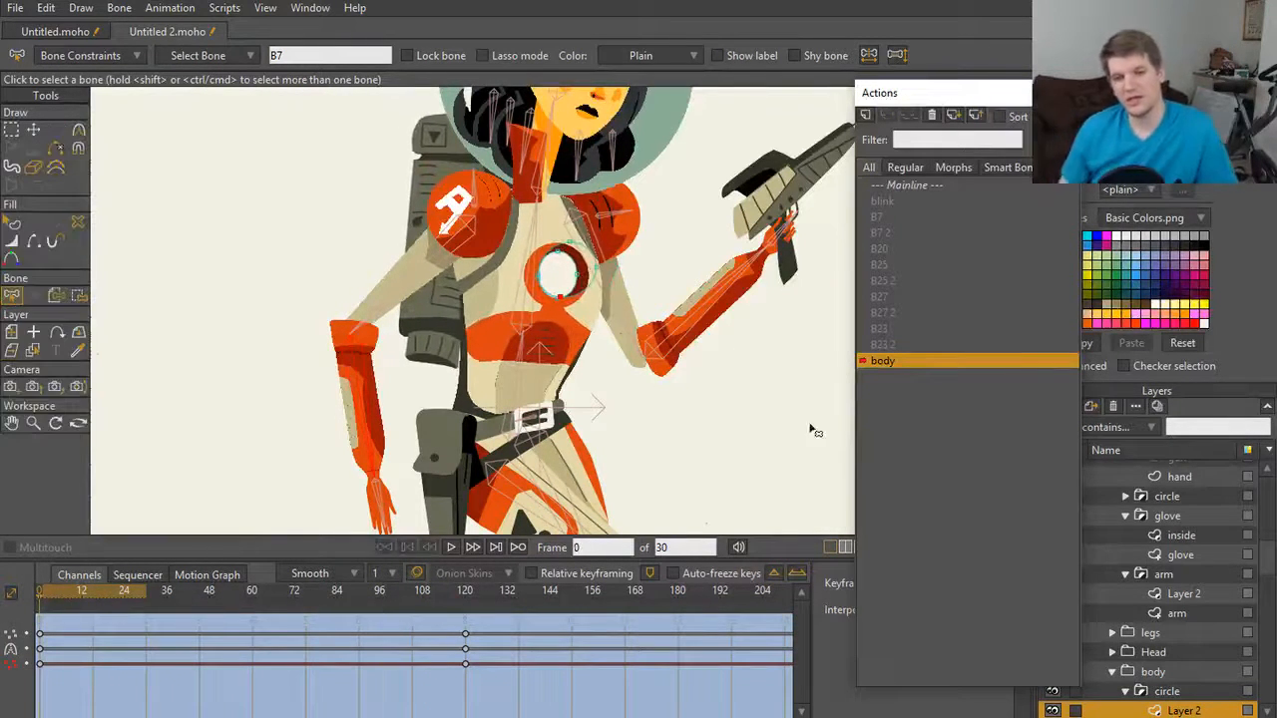
{"action": "double_click", "coordinate": [955, 184]}
{"action": "left_click", "coordinate": [1064, 93]}
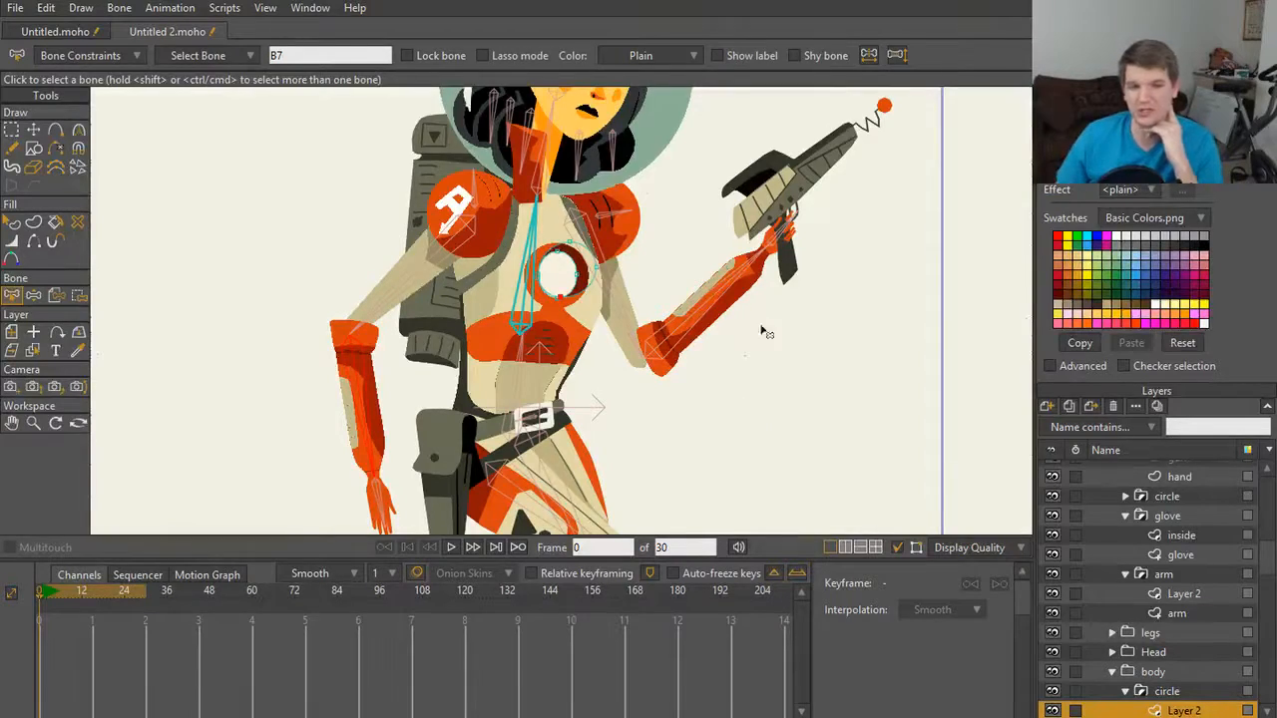
{"action": "scroll", "coordinate": [750, 303], "scroll_direction": "down", "scroll_amount": 3}
{"action": "scroll", "coordinate": [749, 302], "scroll_direction": "up", "scroll_amount": 5}
{"action": "scroll", "coordinate": [643, 446], "scroll_direction": "down", "scroll_amount": 3}
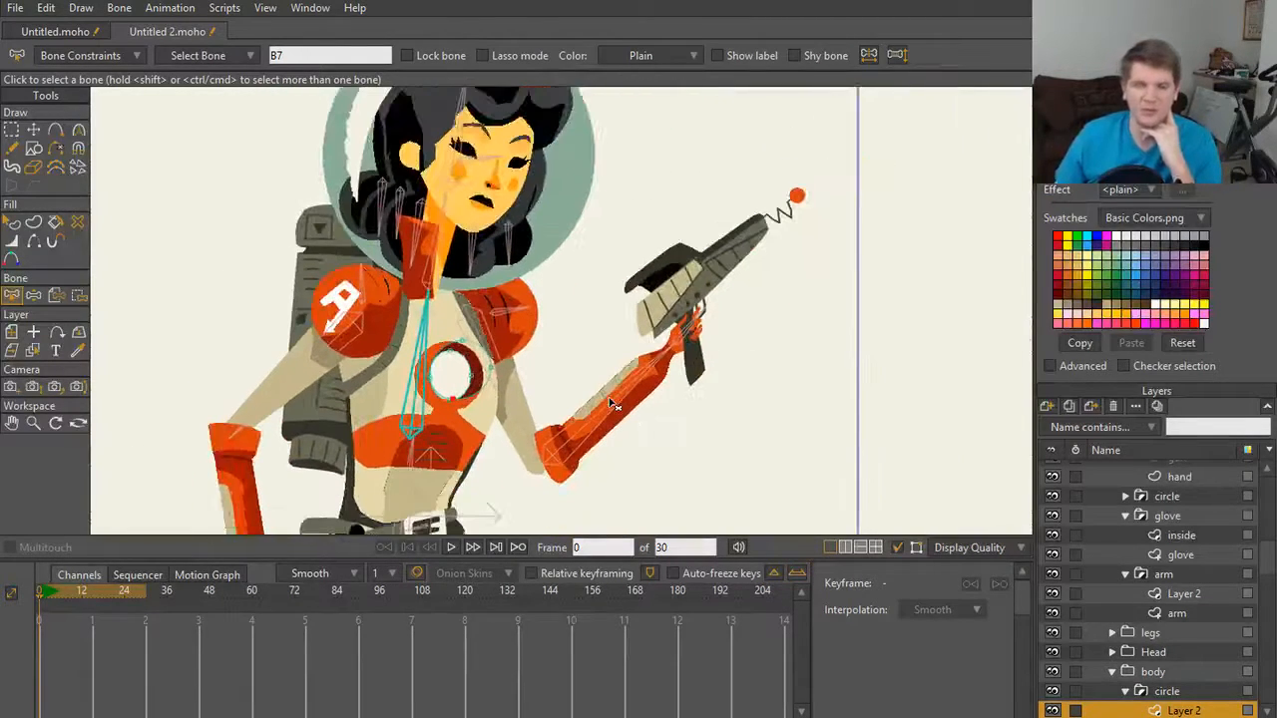
{"action": "scroll", "coordinate": [599, 394], "scroll_direction": "up", "scroll_amount": 2}
{"action": "scroll", "coordinate": [544, 387], "scroll_direction": "down", "scroll_amount": 3}
{"action": "scroll", "coordinate": [544, 387], "scroll_direction": "up", "scroll_amount": 4}
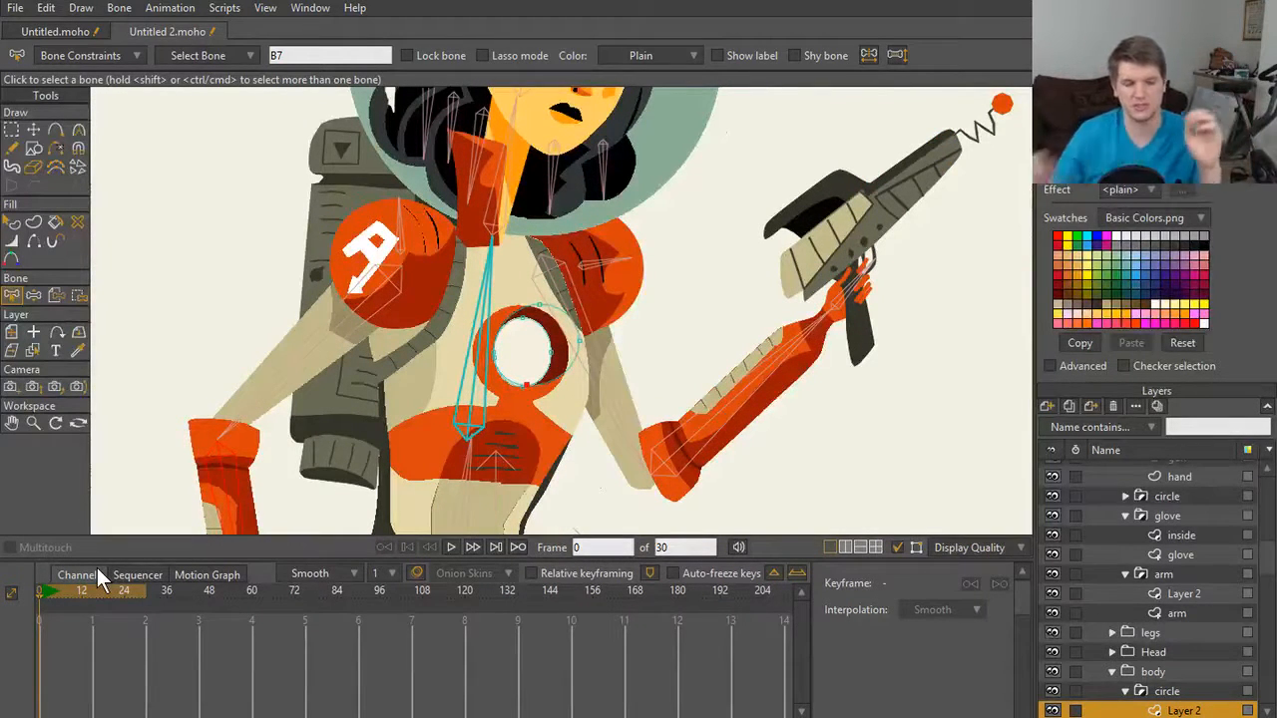
Step: Rotate the body control bone sideways and back upright with Manipulate Bones to preview the torso turn
{"action": "scroll", "coordinate": [714, 359], "scroll_direction": "down", "scroll_amount": 3}
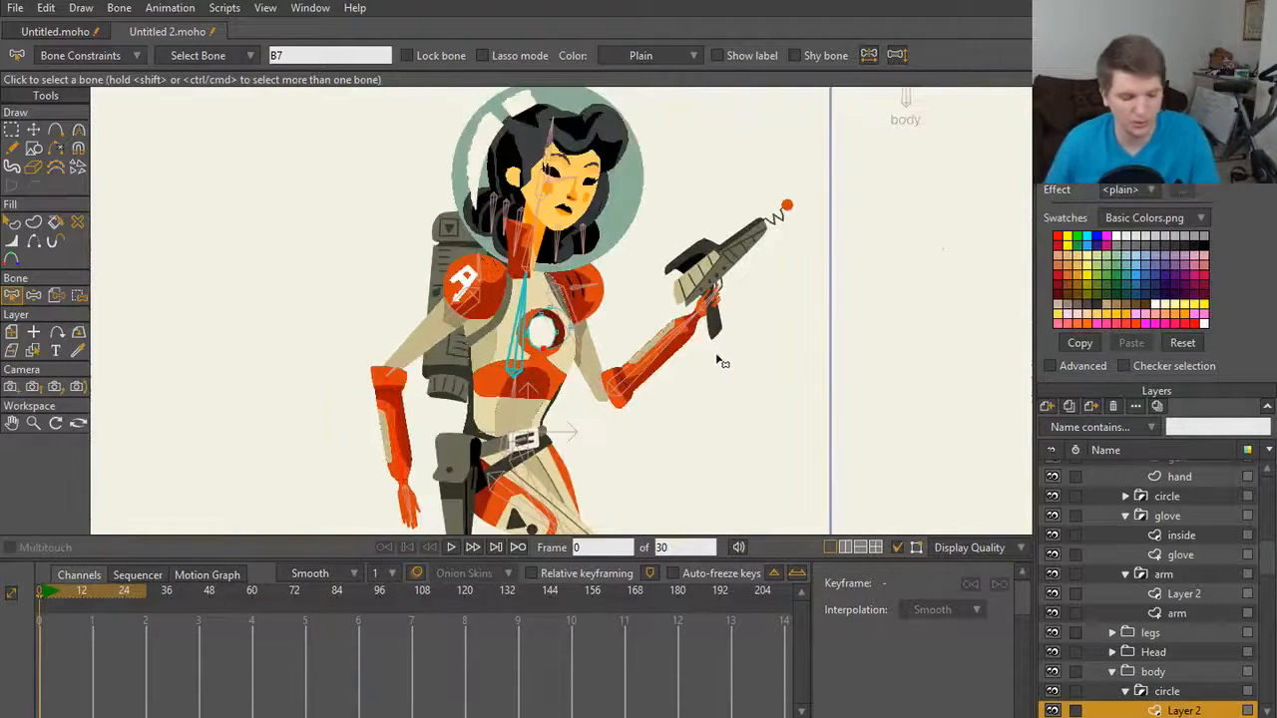
{"action": "scroll", "coordinate": [729, 285], "scroll_direction": "down", "scroll_amount": 4}
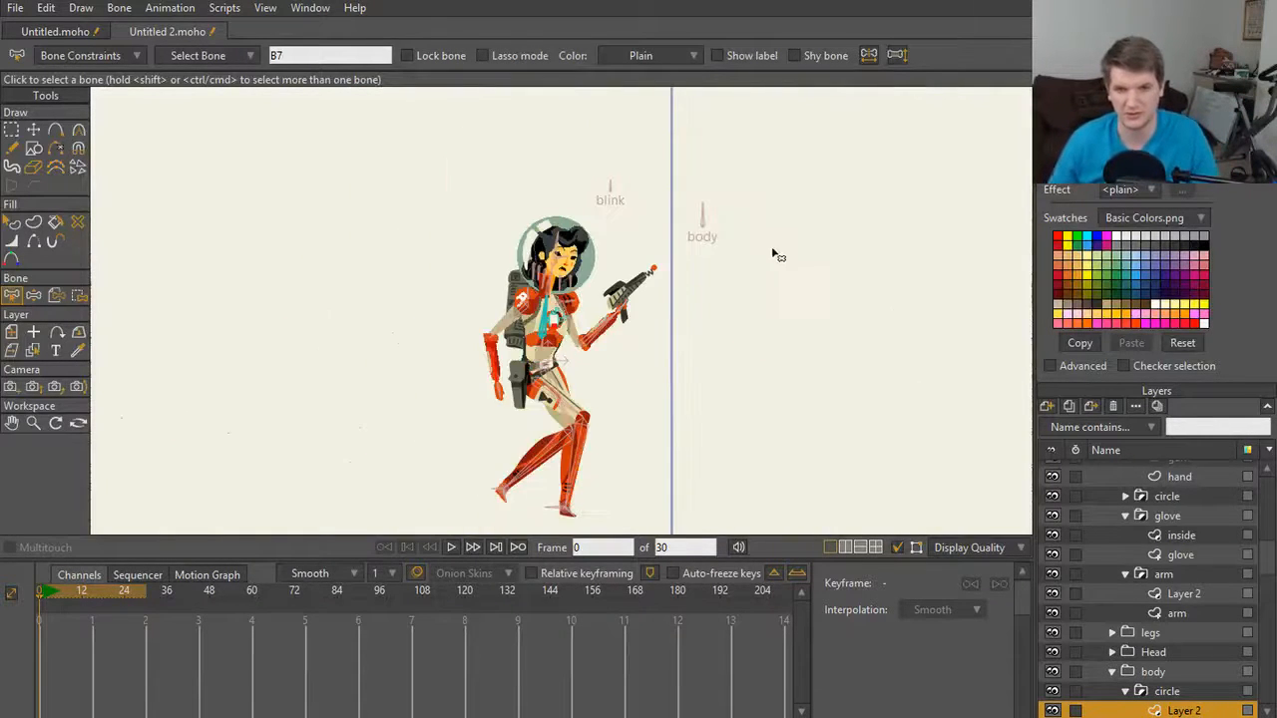
{"action": "scroll", "coordinate": [747, 319], "scroll_direction": "up", "scroll_amount": 3}
{"action": "key", "text": "z"}
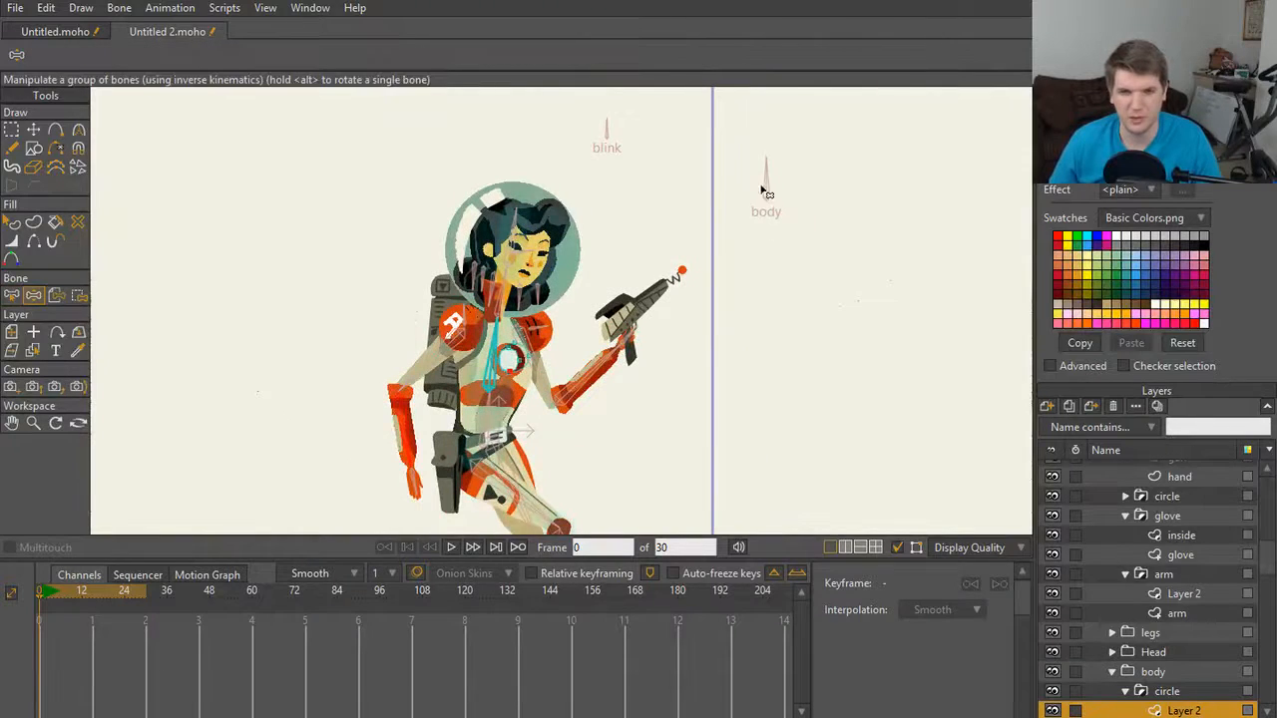
{"action": "left_click_drag", "start_coordinate": [764, 190], "coordinate": [807, 187]}
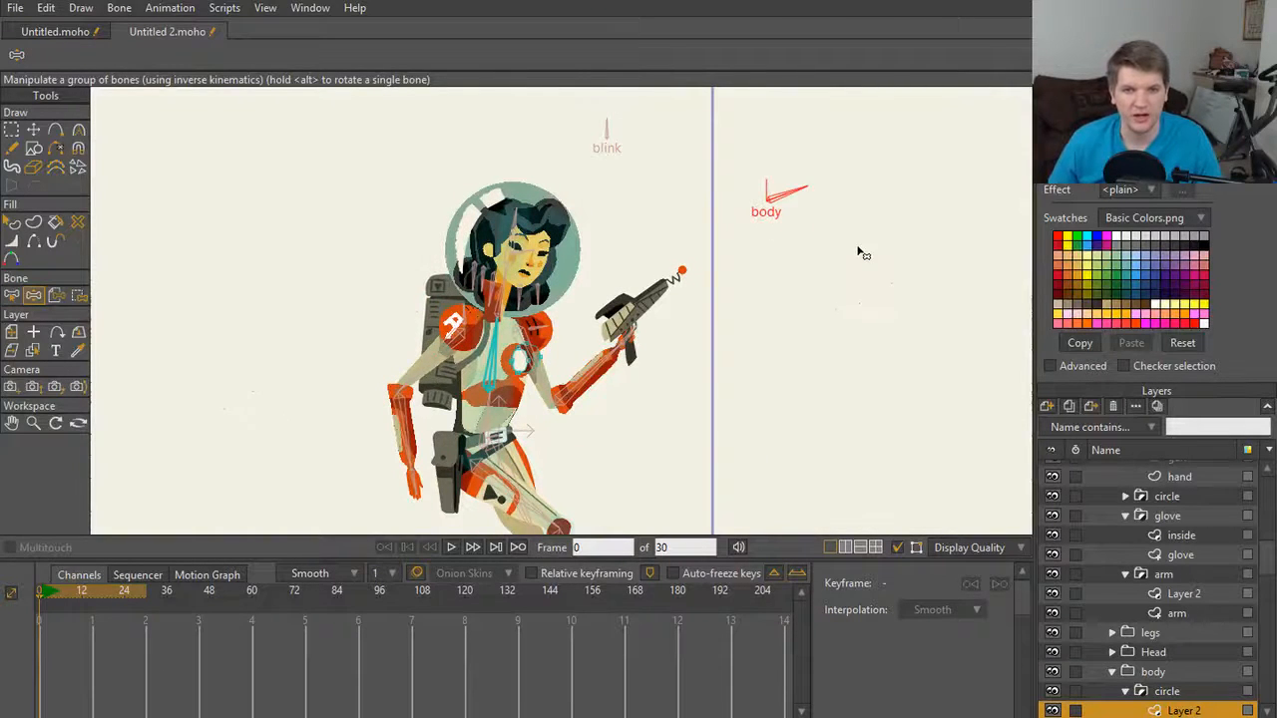
{"action": "scroll", "coordinate": [591, 325], "scroll_direction": "up", "scroll_amount": 4}
{"action": "left_click_drag", "start_coordinate": [638, 379], "coordinate": [635, 279]}
{"action": "scroll", "coordinate": [810, 230], "scroll_direction": "down", "scroll_amount": 3}
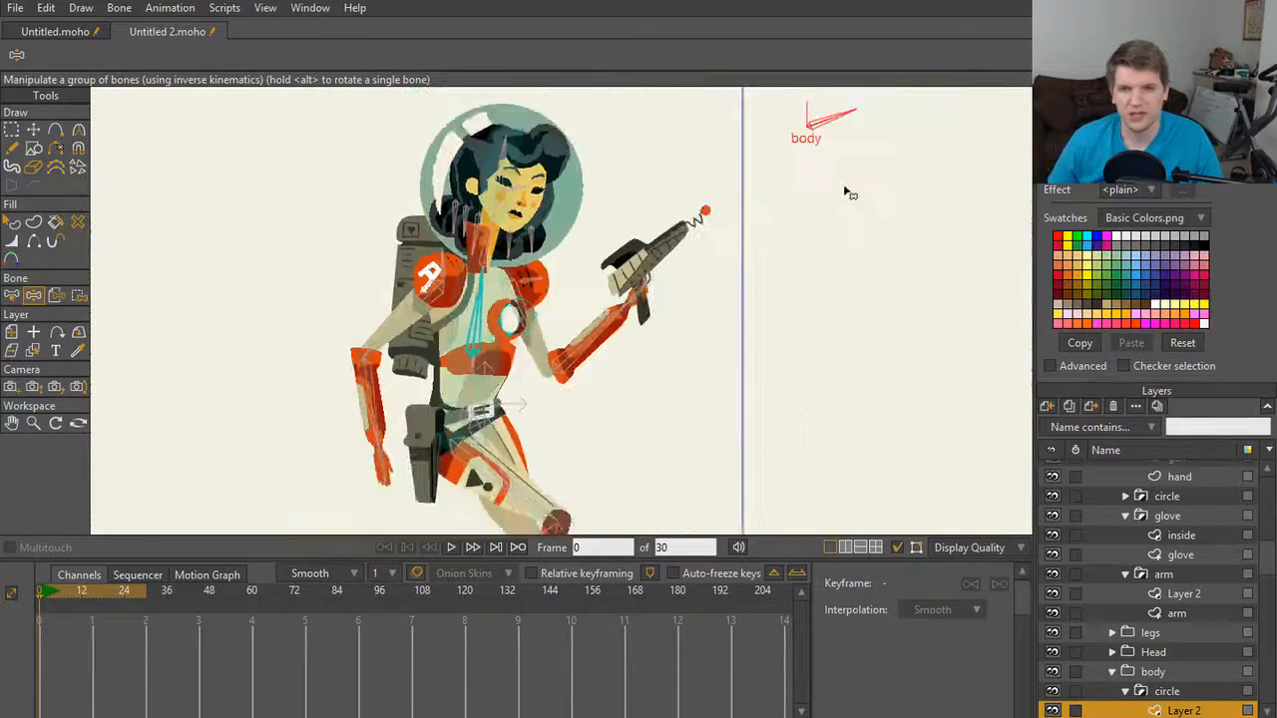
{"action": "left_click_drag", "start_coordinate": [846, 189], "coordinate": [848, 213]}
{"action": "left_click_drag", "start_coordinate": [832, 140], "coordinate": [758, 100]}
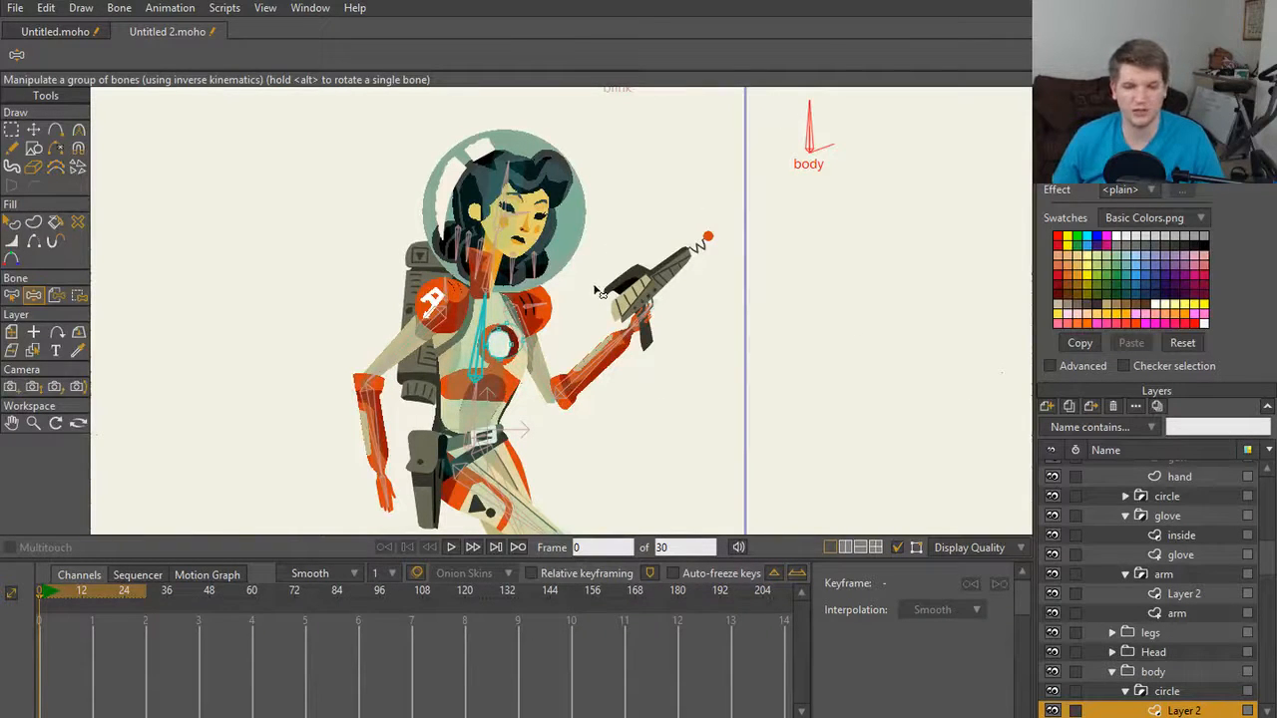
{"action": "scroll", "coordinate": [760, 326], "scroll_direction": "down", "scroll_amount": 2}
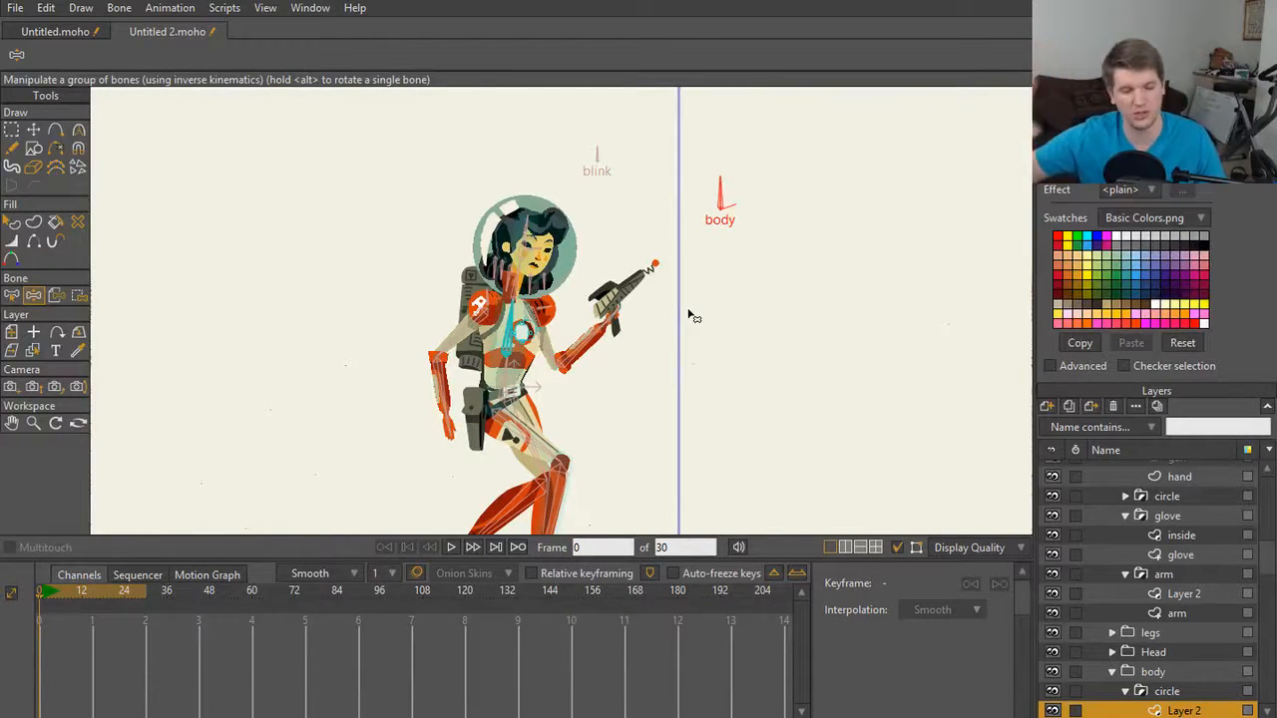
{"action": "left_click_drag", "start_coordinate": [683, 347], "coordinate": [650, 346]}
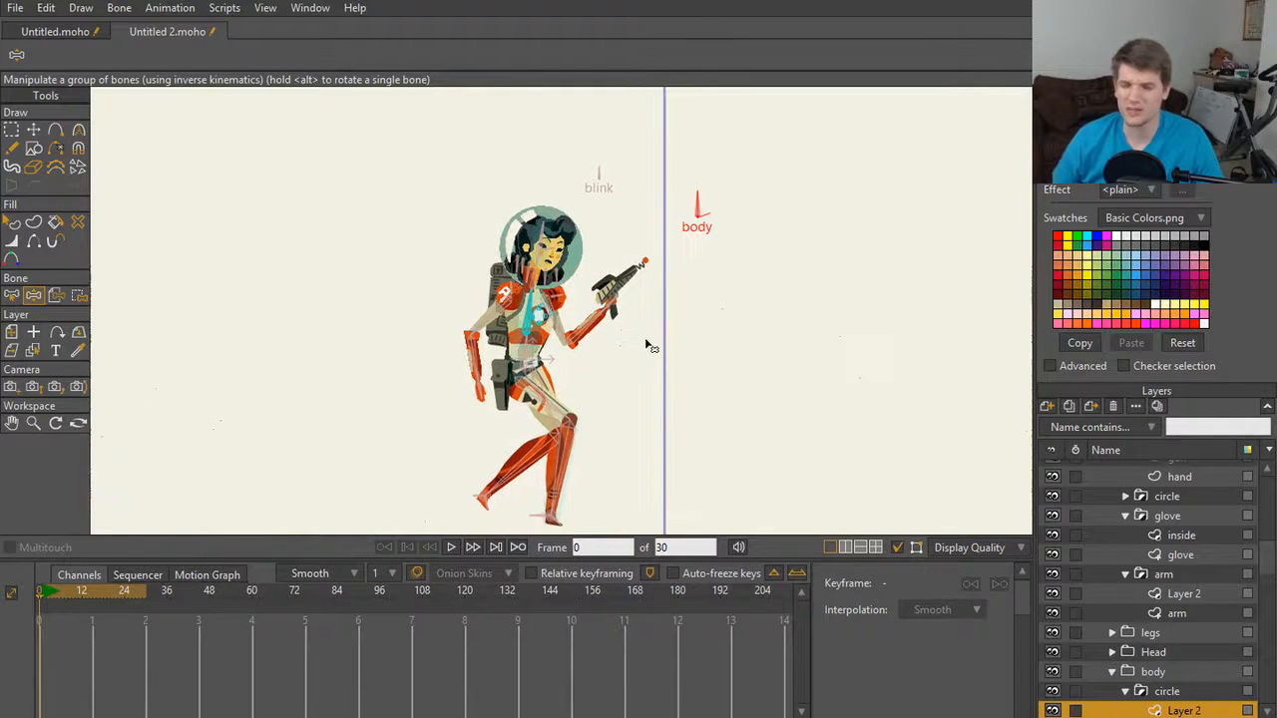
{"action": "scroll", "coordinate": [595, 348], "scroll_direction": "up", "scroll_amount": 2}
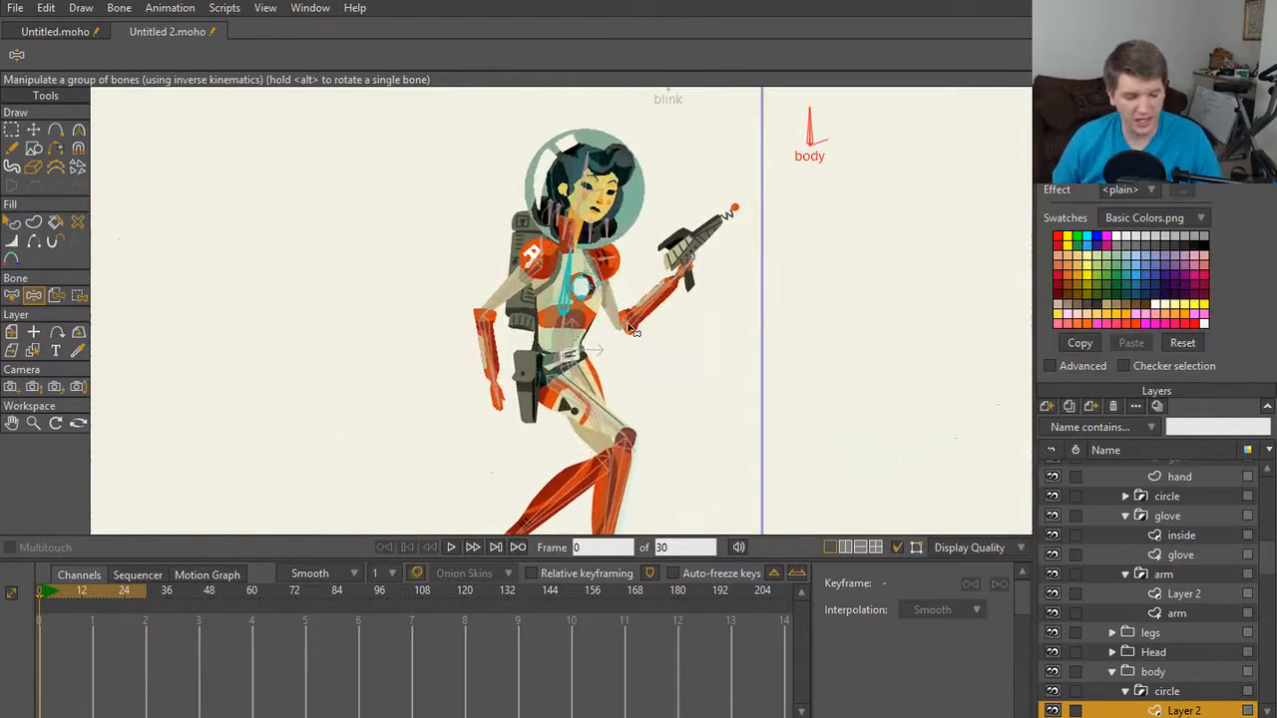
{"action": "scroll", "coordinate": [661, 344], "scroll_direction": "up", "scroll_amount": 1}
{"action": "scroll", "coordinate": [661, 344], "scroll_direction": "down", "scroll_amount": 2}
{"action": "scroll", "coordinate": [1146, 587], "scroll_direction": "up", "scroll_amount": 2}
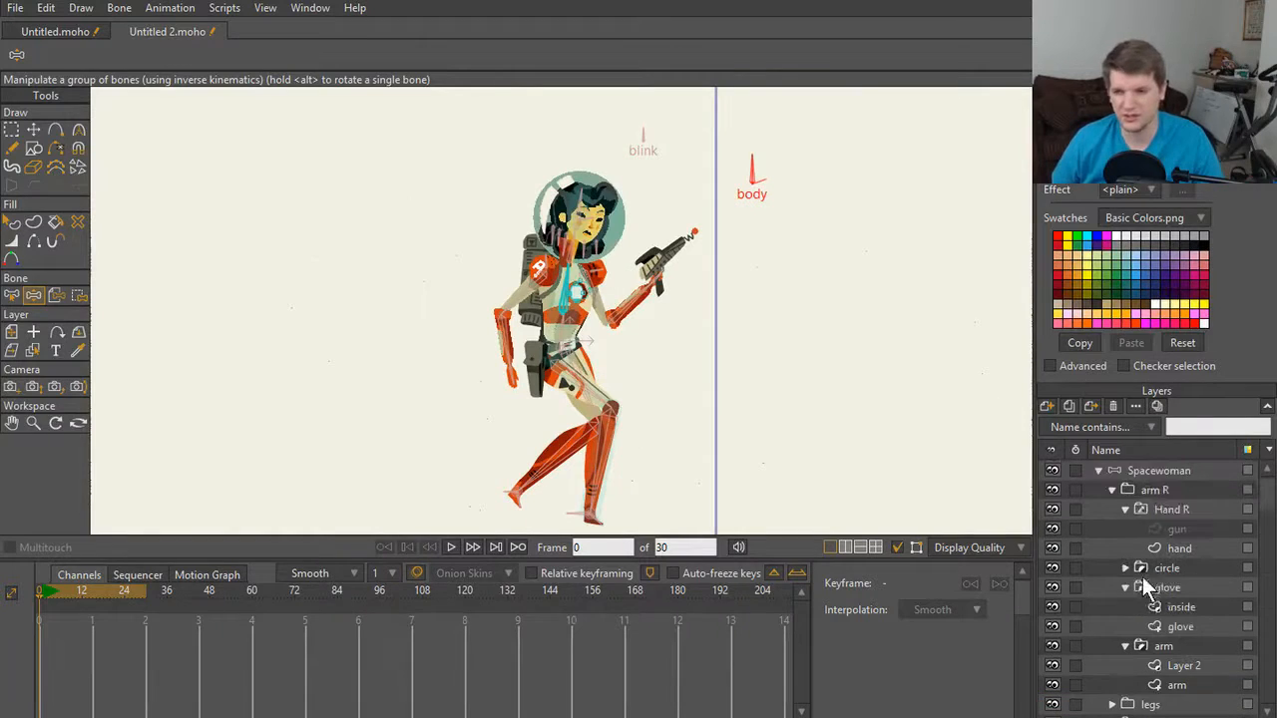
Step: Collapse the Spacewoman layer and switch to the view of the spacewoman on a transparent canvas
{"action": "left_click", "coordinate": [1097, 471]}
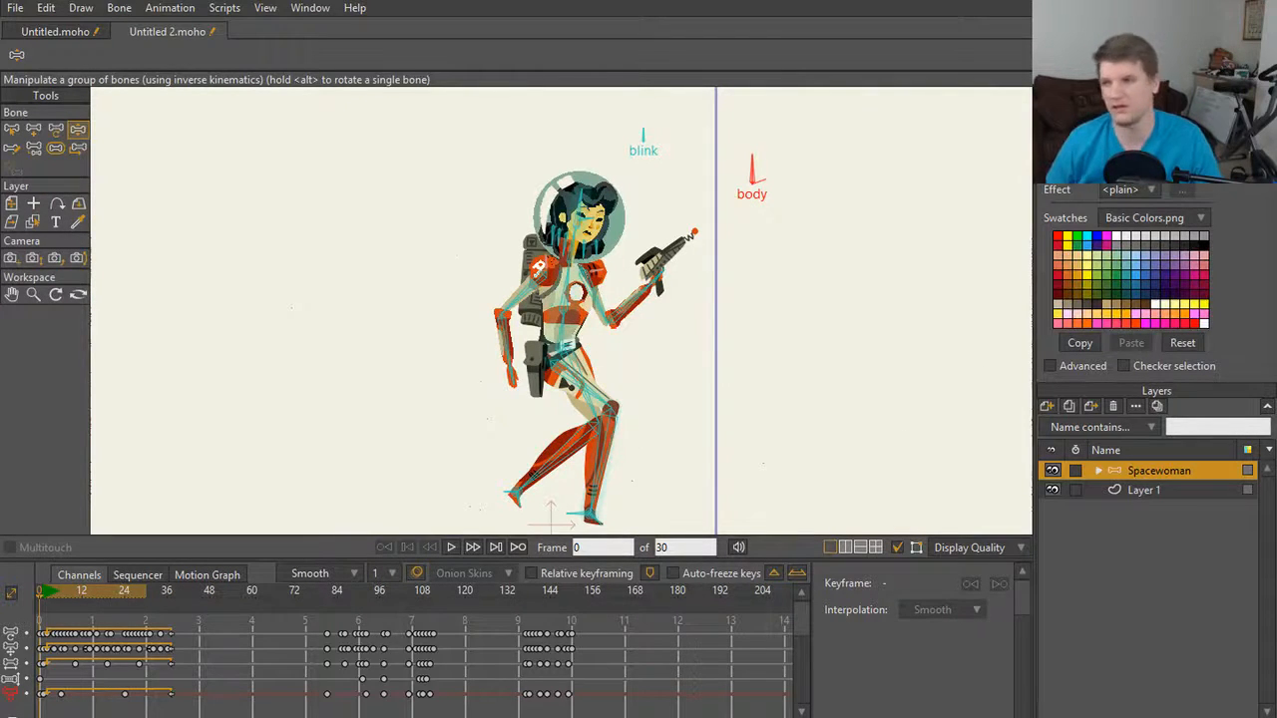
{"action": "left_click_drag", "start_coordinate": [0, 259], "coordinate": [154, 3]}
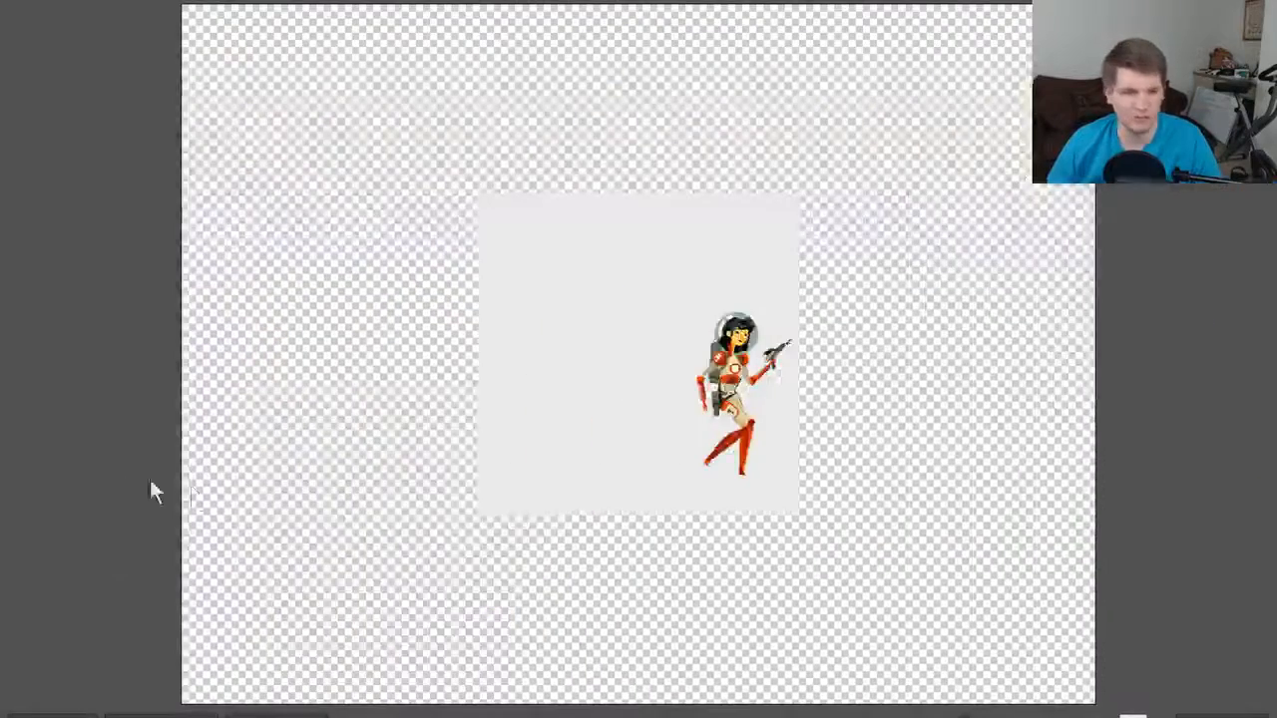
Step: Close the Untitled 2.moho document and return to Untitled.moho
{"action": "scroll", "coordinate": [321, 508], "scroll_direction": "up", "scroll_amount": 6}
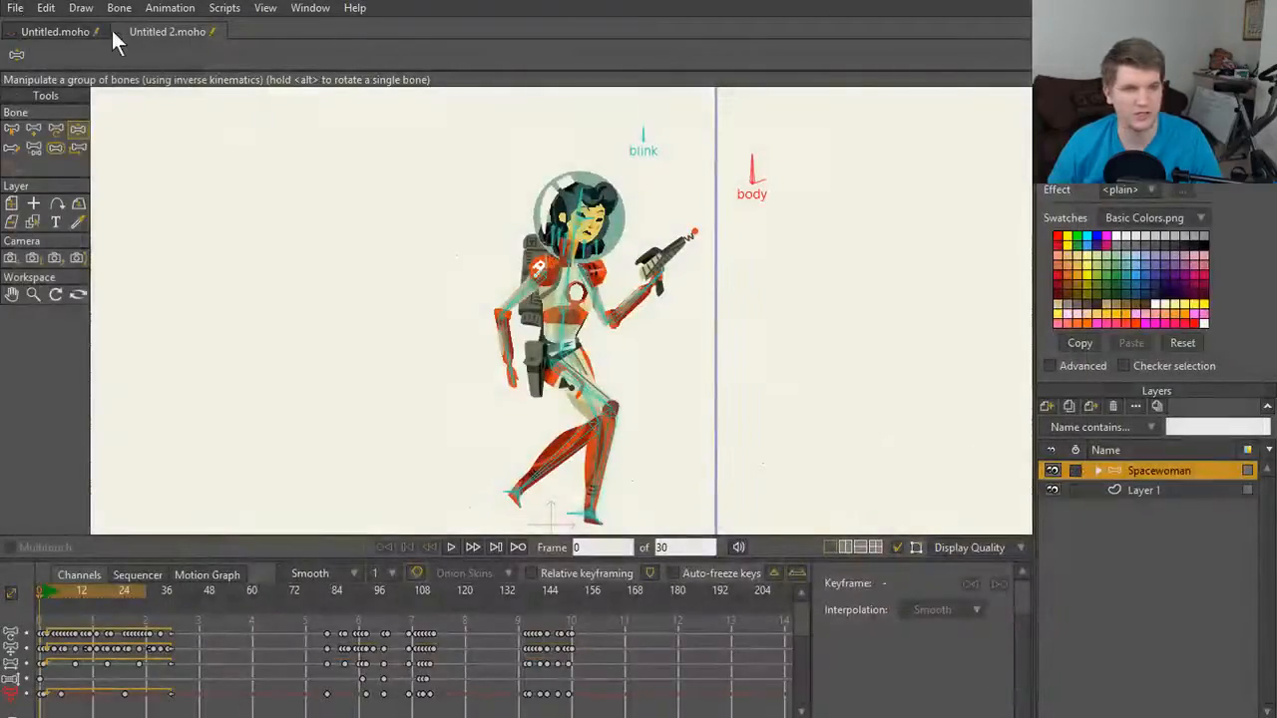
{"action": "left_click", "coordinate": [122, 31]}
{"action": "left_click", "coordinate": [679, 296]}
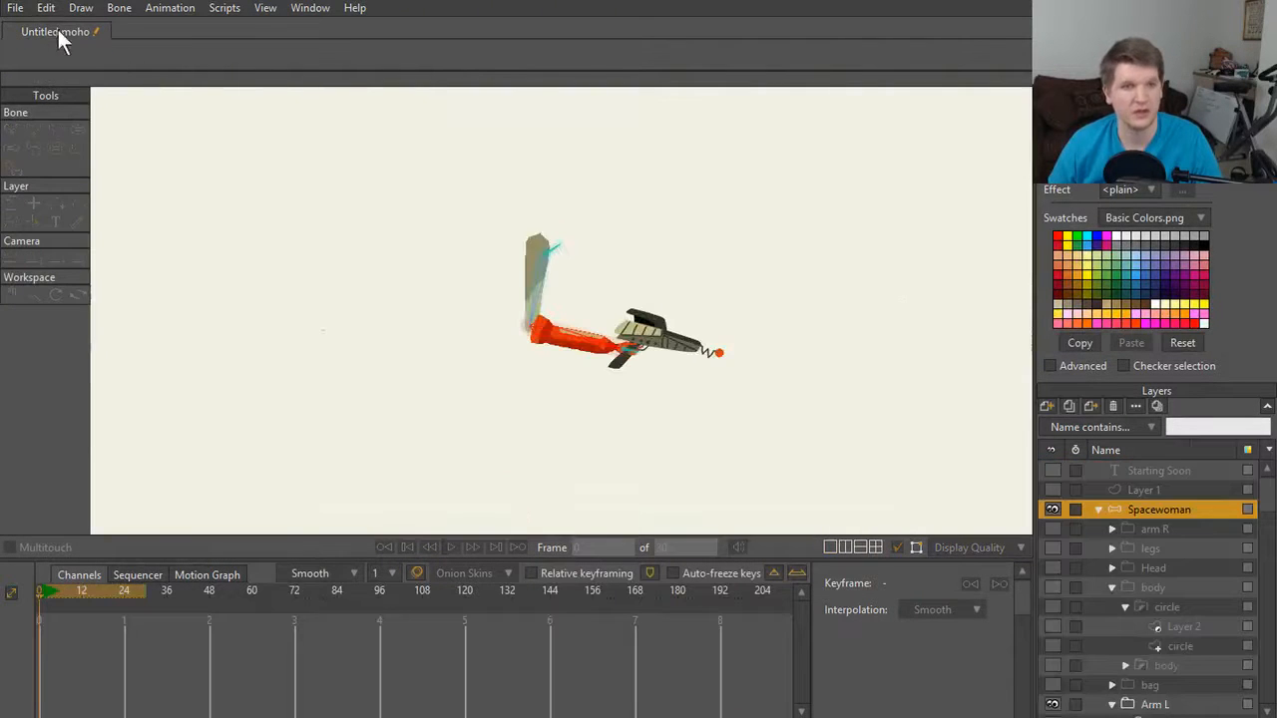
Step: Turn the visibility of the hidden body-part layers inside the Spacewoman group back on
{"action": "left_click_drag", "start_coordinate": [1052, 528], "coordinate": [1061, 713]}
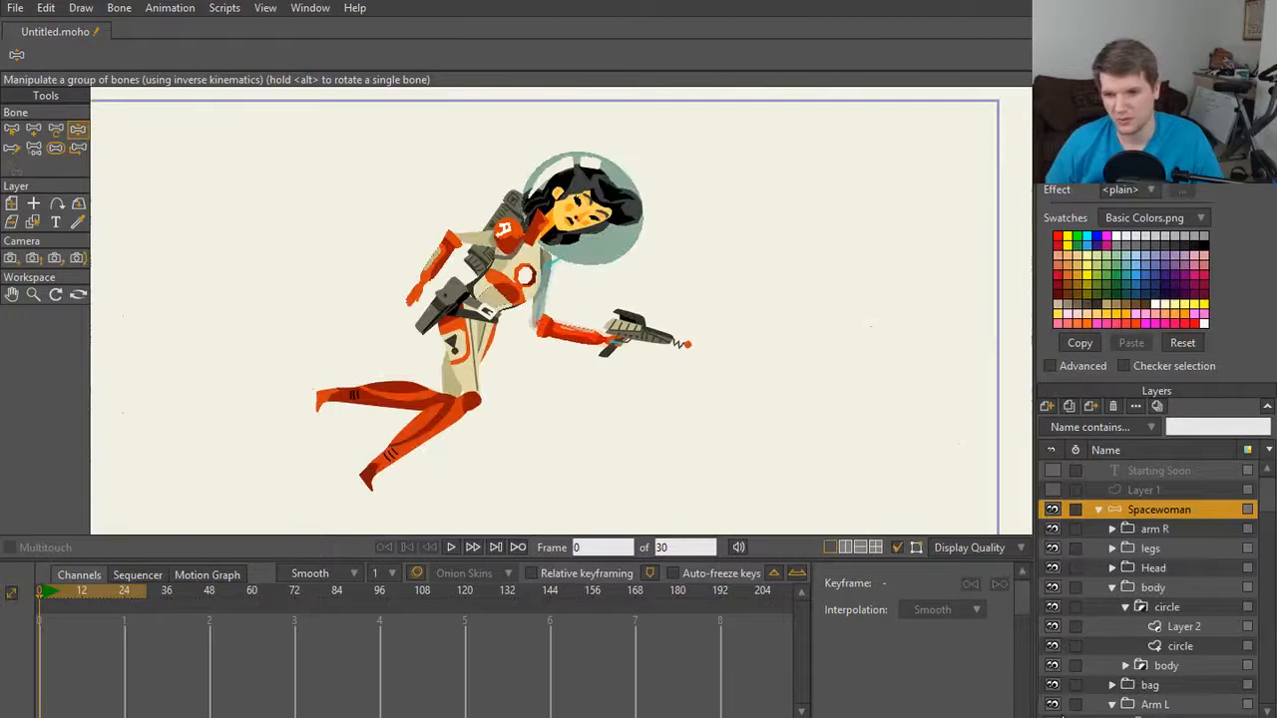
{"action": "scroll", "coordinate": [732, 393], "scroll_direction": "down", "scroll_amount": 5}
{"action": "scroll", "coordinate": [732, 393], "scroll_direction": "up", "scroll_amount": 1}
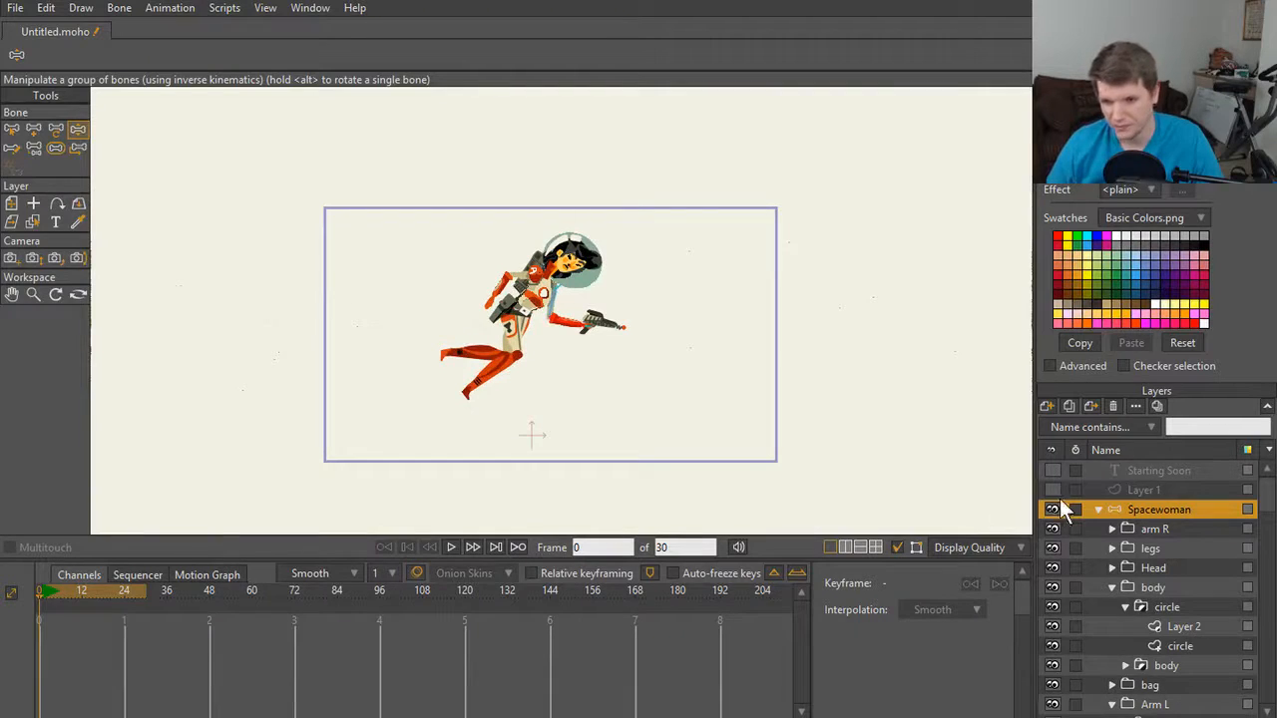
{"action": "scroll", "coordinate": [827, 442], "scroll_direction": "up", "scroll_amount": 4}
{"action": "scroll", "coordinate": [798, 424], "scroll_direction": "down", "scroll_amount": 3}
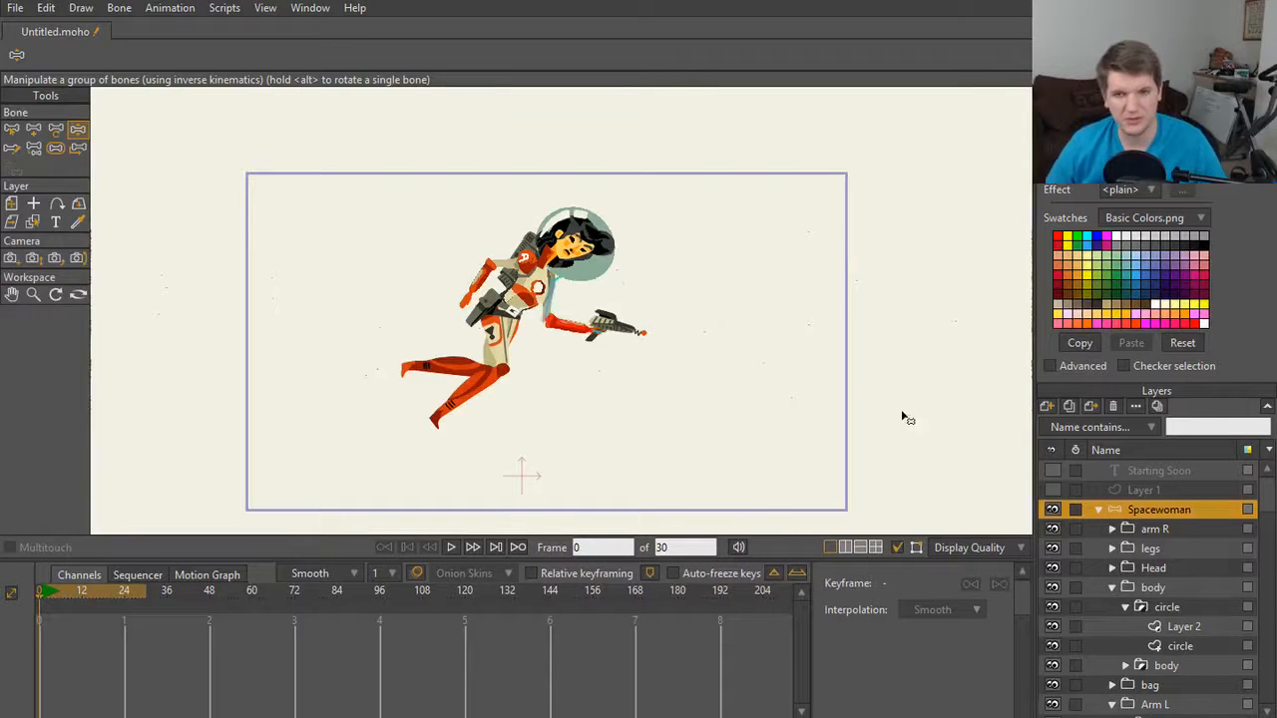
Step: Render the current frame of the floating spacewoman and choose PNG as the format for saving the image
{"action": "key", "text": "ctrl+r"}
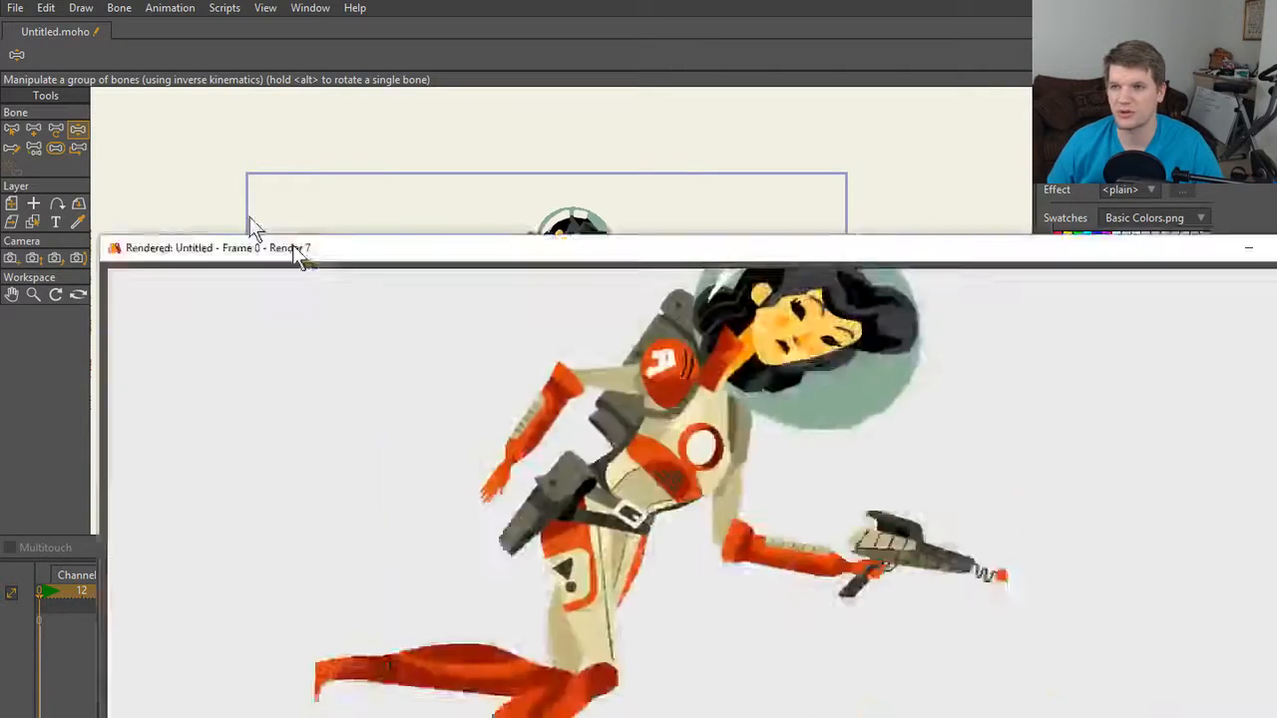
{"action": "left_click_drag", "start_coordinate": [299, 255], "coordinate": [194, 8]}
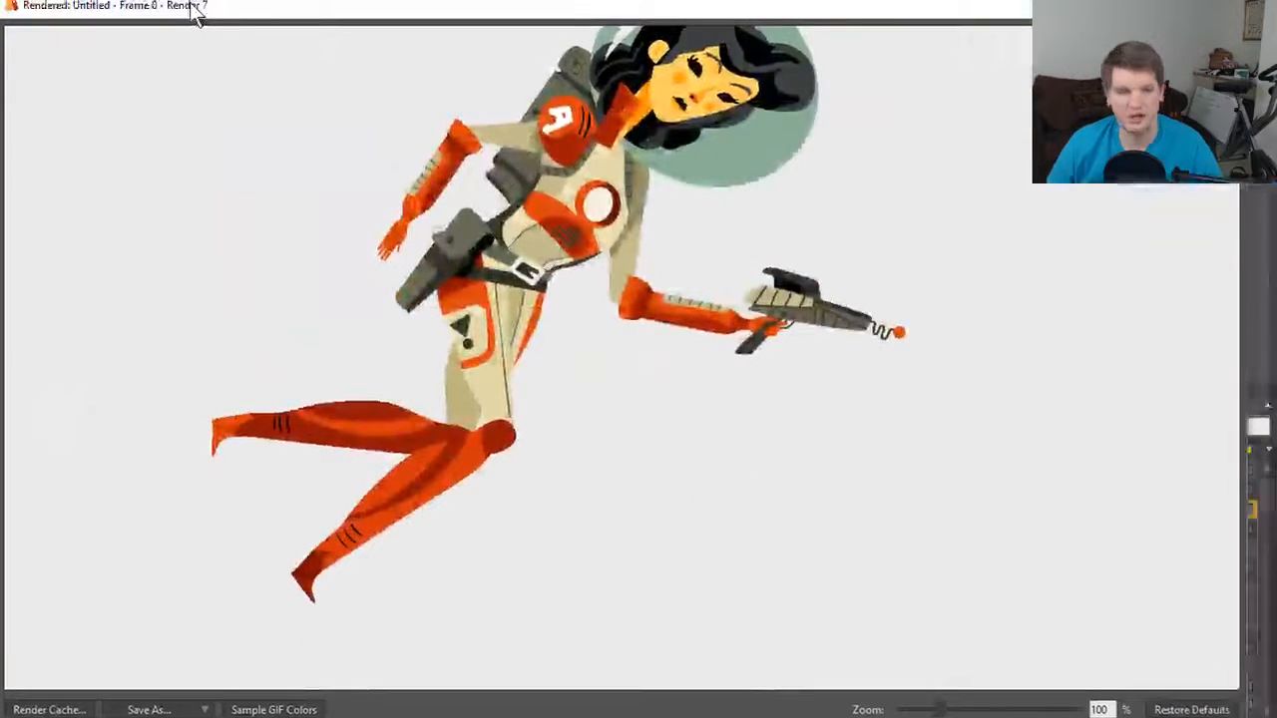
{"action": "left_click", "coordinate": [202, 710]}
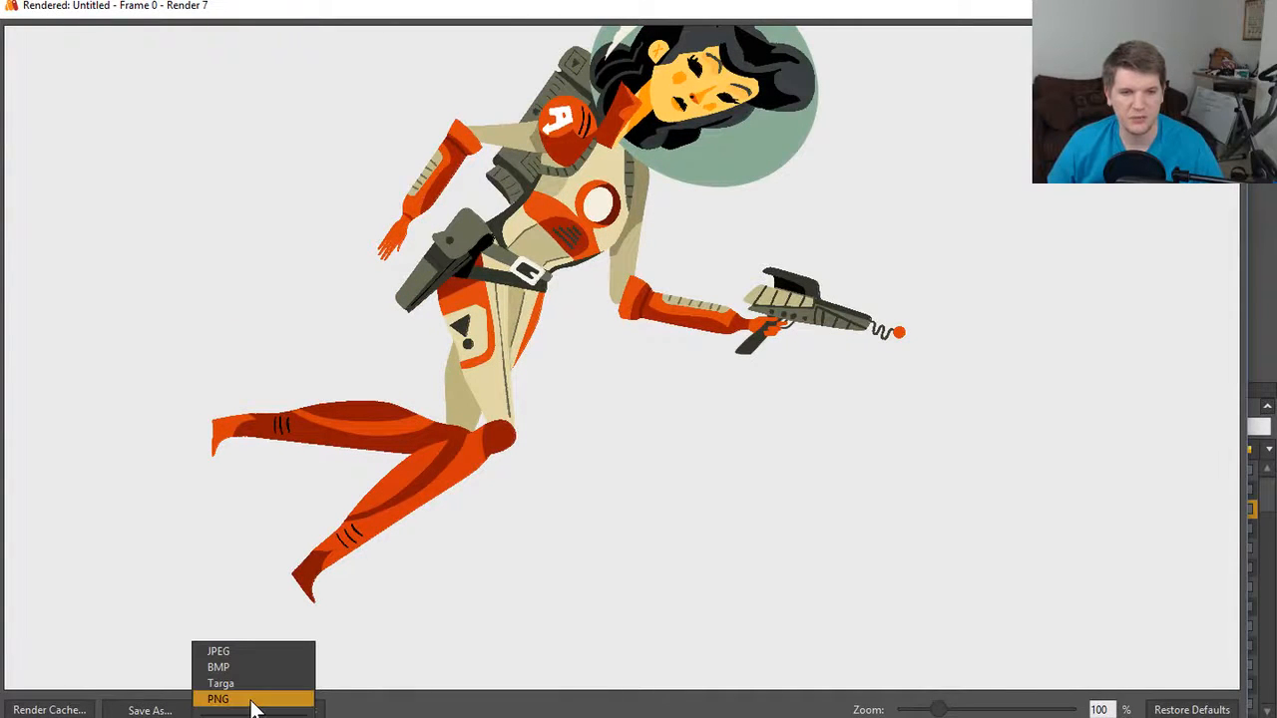
{"action": "left_click", "coordinate": [252, 701]}
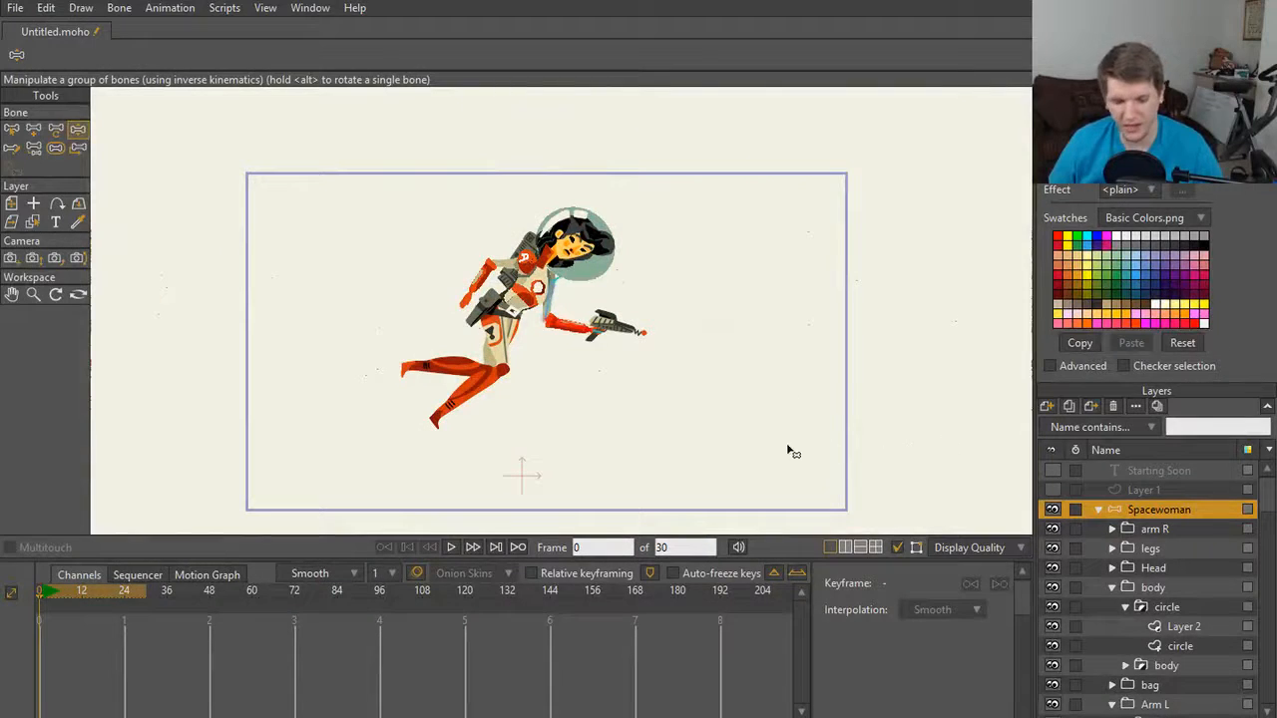
Step: Collapse the Spacewoman layer, restore her standing pose, and flip the layer horizontally and back with Transform Layer
{"action": "left_click", "coordinate": [1100, 509]}
{"action": "key", "text": "0"}
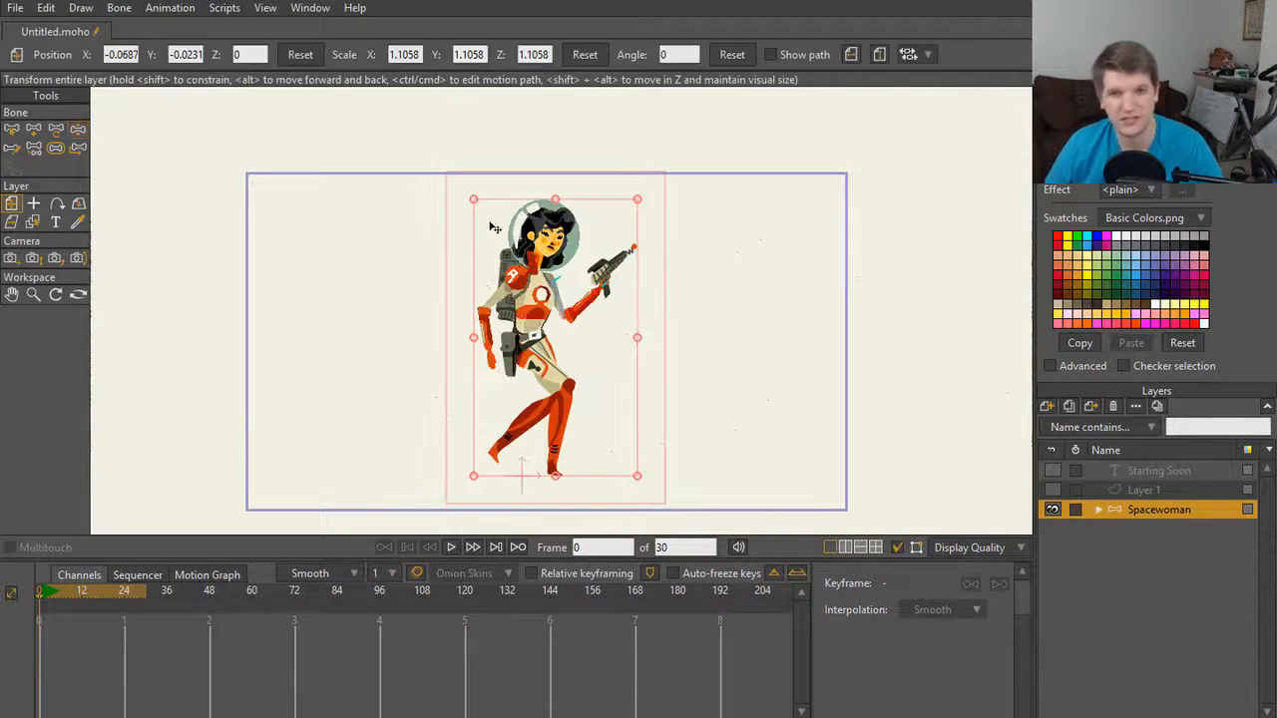
{"action": "left_click", "coordinate": [850, 56]}
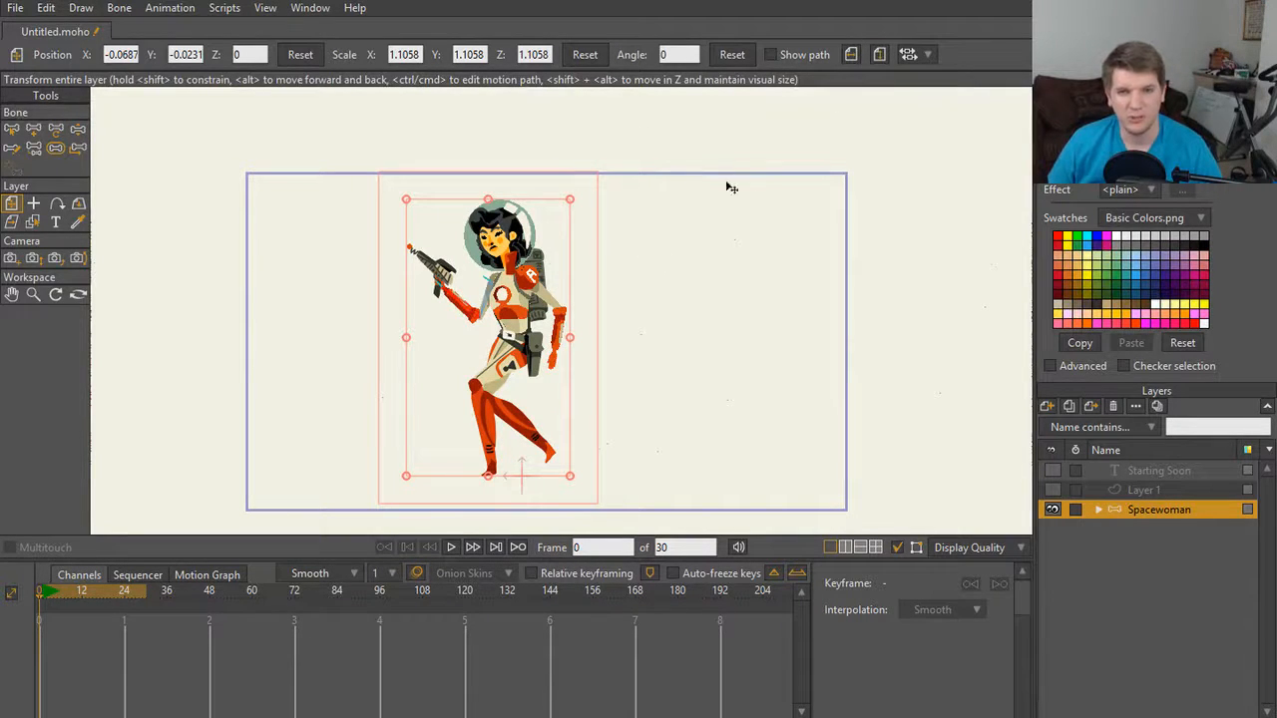
{"action": "left_click", "coordinate": [850, 55]}
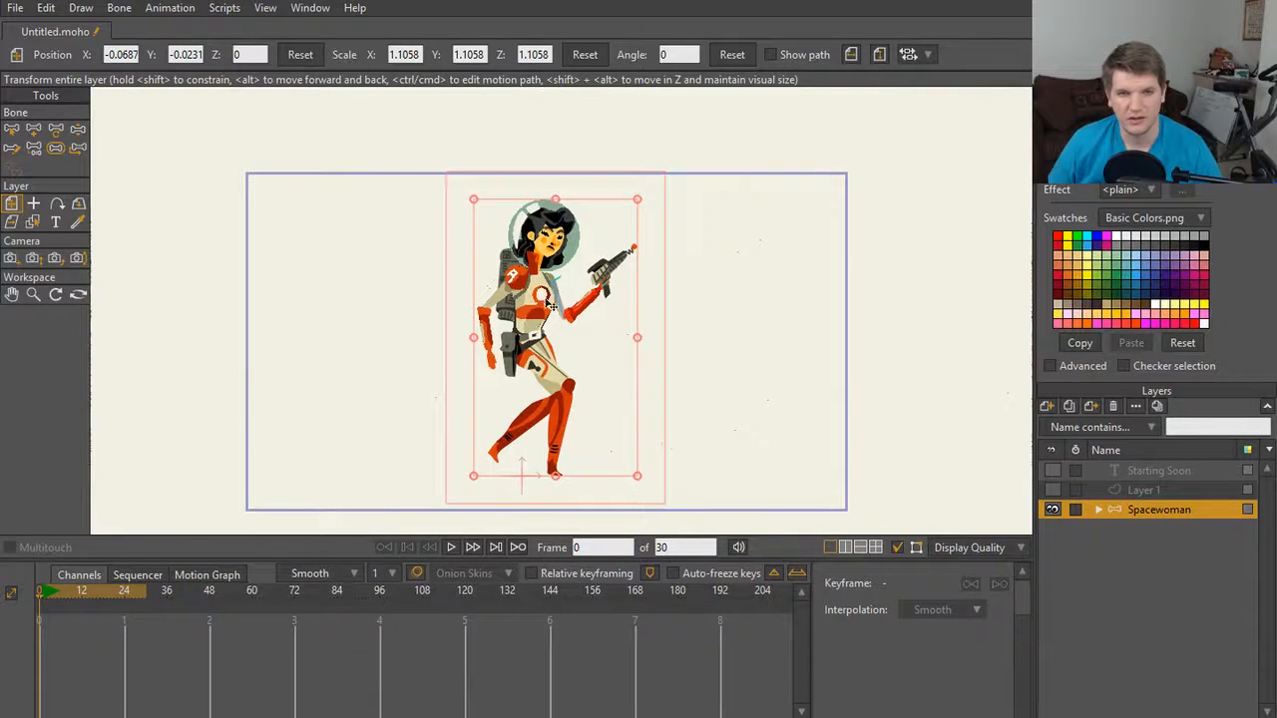
Step: Flip the whole Spacewoman layer horizontally so she faces the opposite way
{"action": "scroll", "coordinate": [487, 294], "scroll_direction": "up", "scroll_amount": 3}
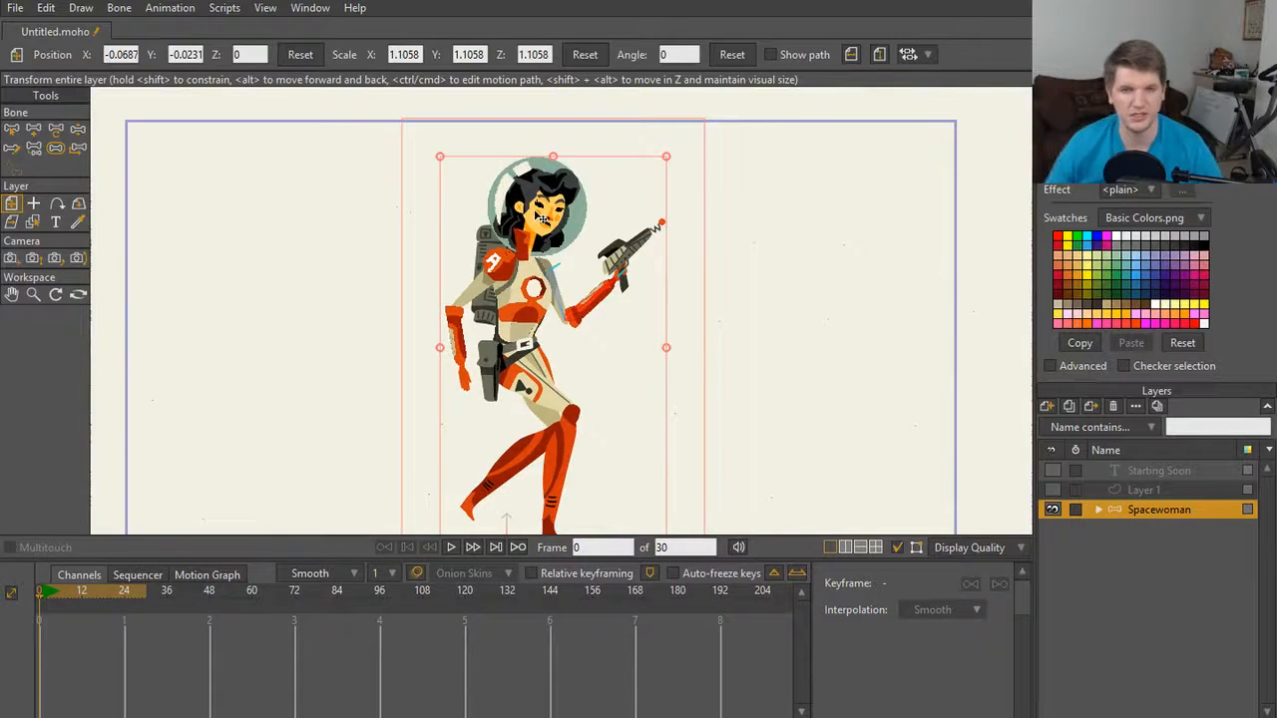
{"action": "scroll", "coordinate": [540, 220], "scroll_direction": "down", "scroll_amount": 3}
{"action": "scroll", "coordinate": [564, 310], "scroll_direction": "up", "scroll_amount": 1}
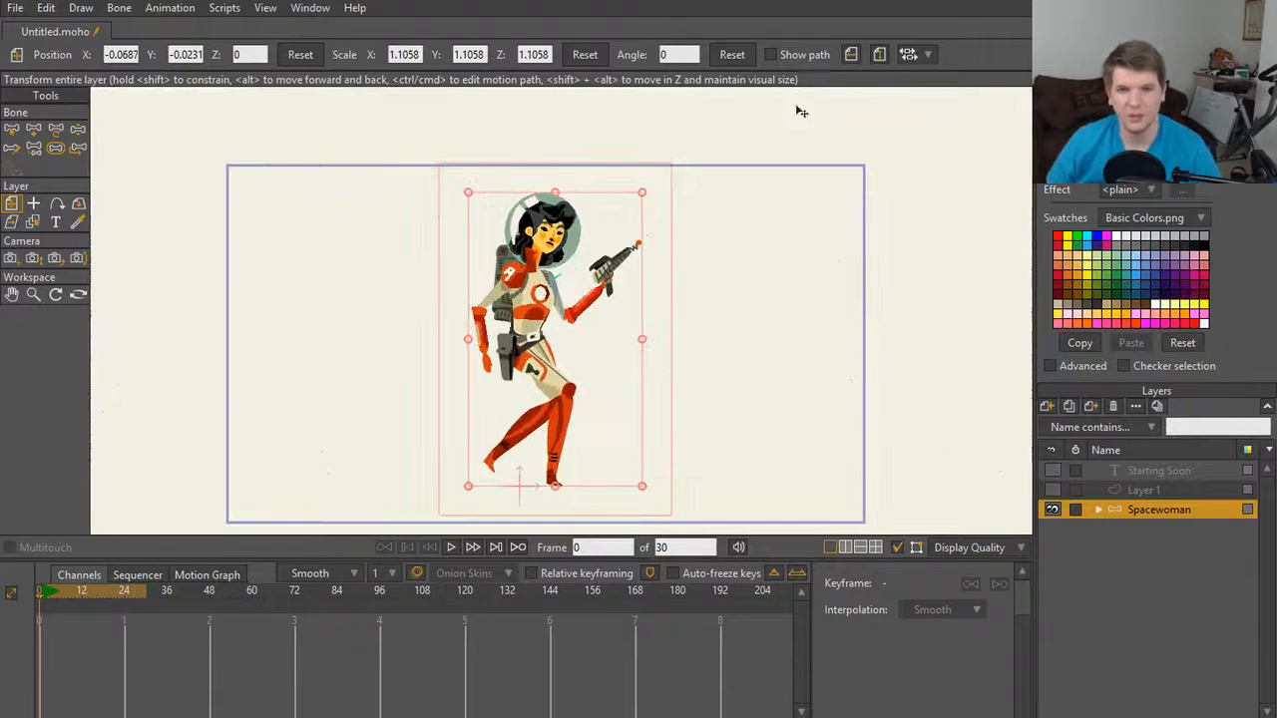
{"action": "left_click", "coordinate": [854, 53]}
{"action": "scroll", "coordinate": [573, 300], "scroll_direction": "up", "scroll_amount": 3}
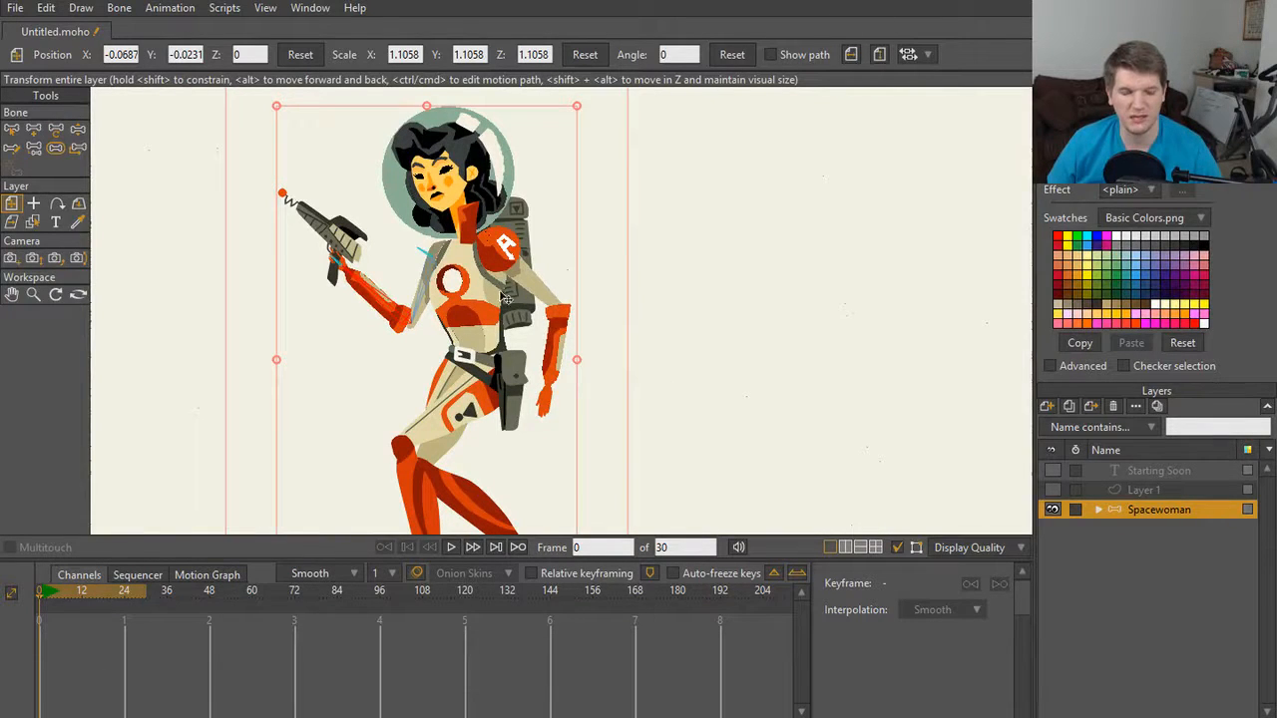
Step: Duplicate the Spacewoman layer and flip the copy horizontally to mirror the original
{"action": "left_click", "coordinate": [1067, 406]}
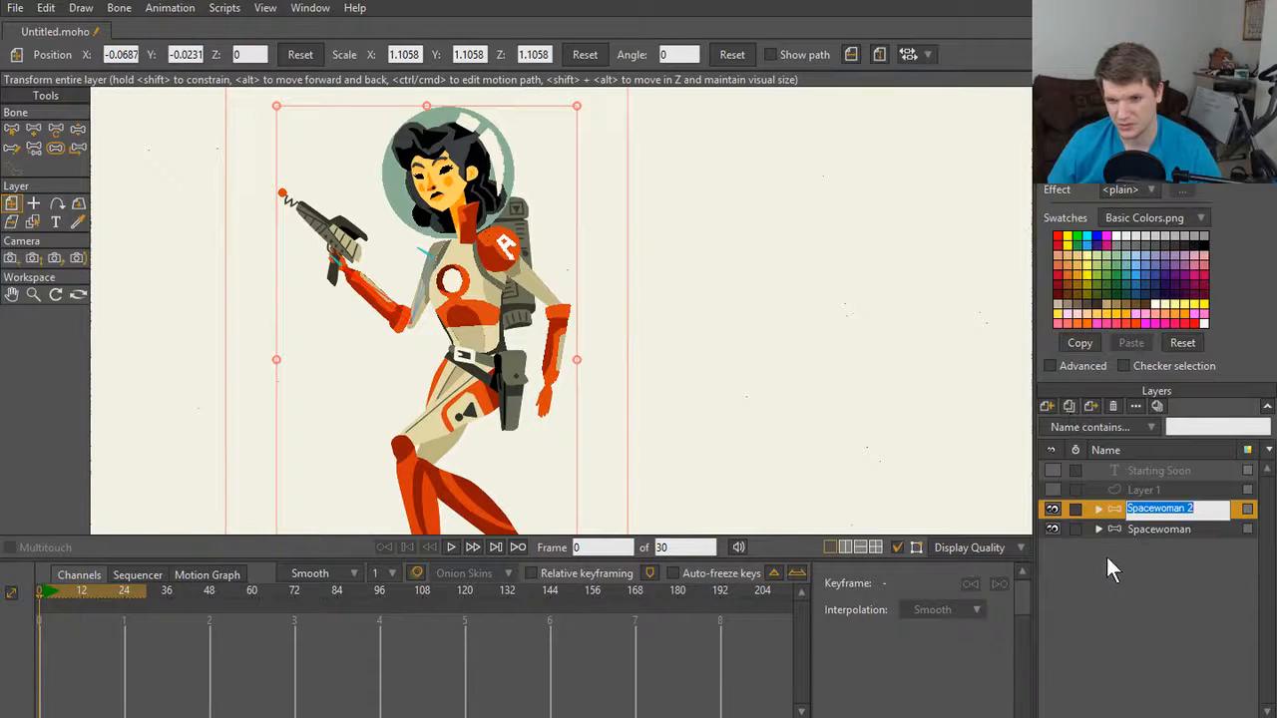
{"action": "left_click", "coordinate": [851, 54]}
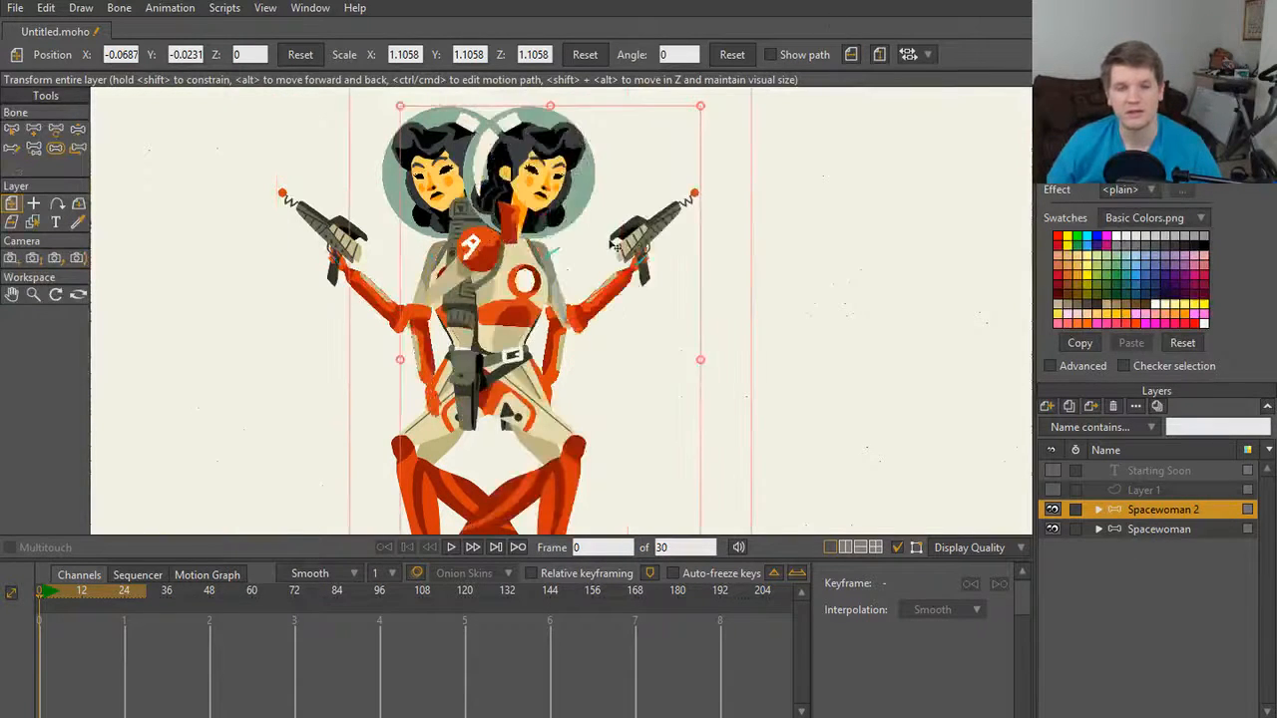
{"action": "scroll", "coordinate": [552, 226], "scroll_direction": "down", "scroll_amount": 1}
{"action": "left_click_drag", "start_coordinate": [552, 226], "coordinate": [614, 206]}
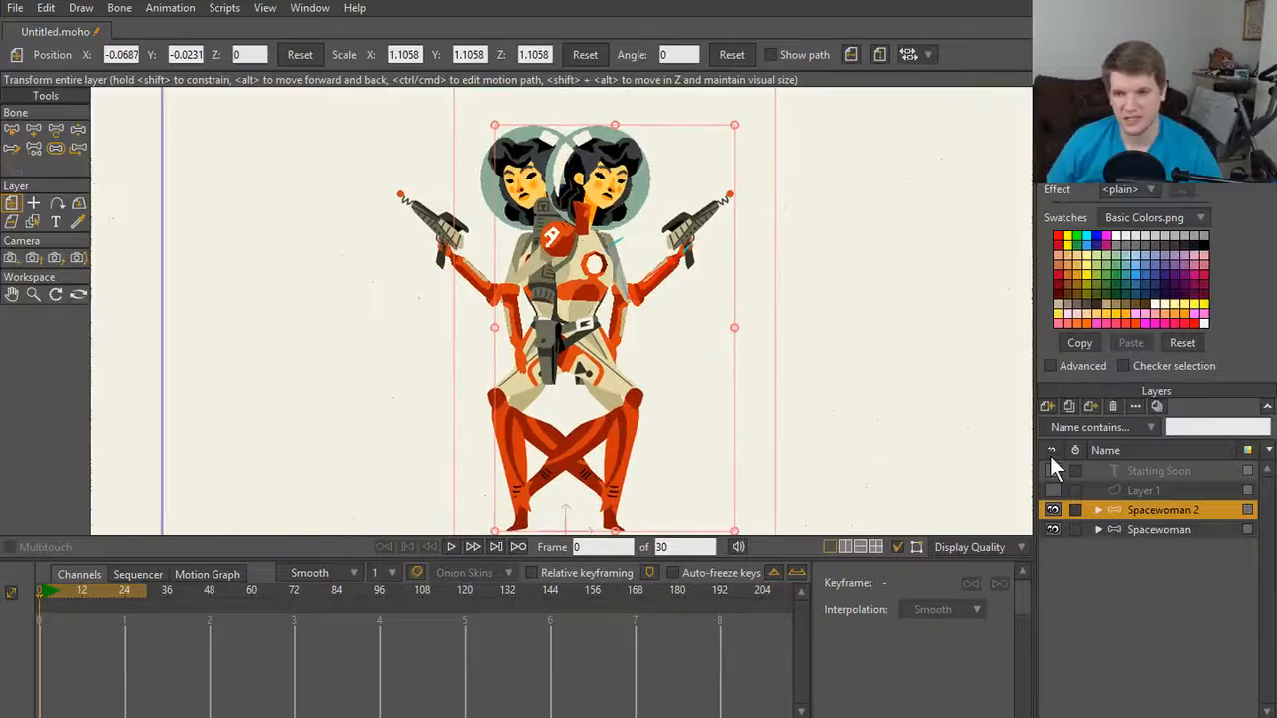
Step: Set the Spacewoman 2 layer's opacity to 30% and render the frame to preview the transparency
{"action": "double_click", "coordinate": [1142, 510]}
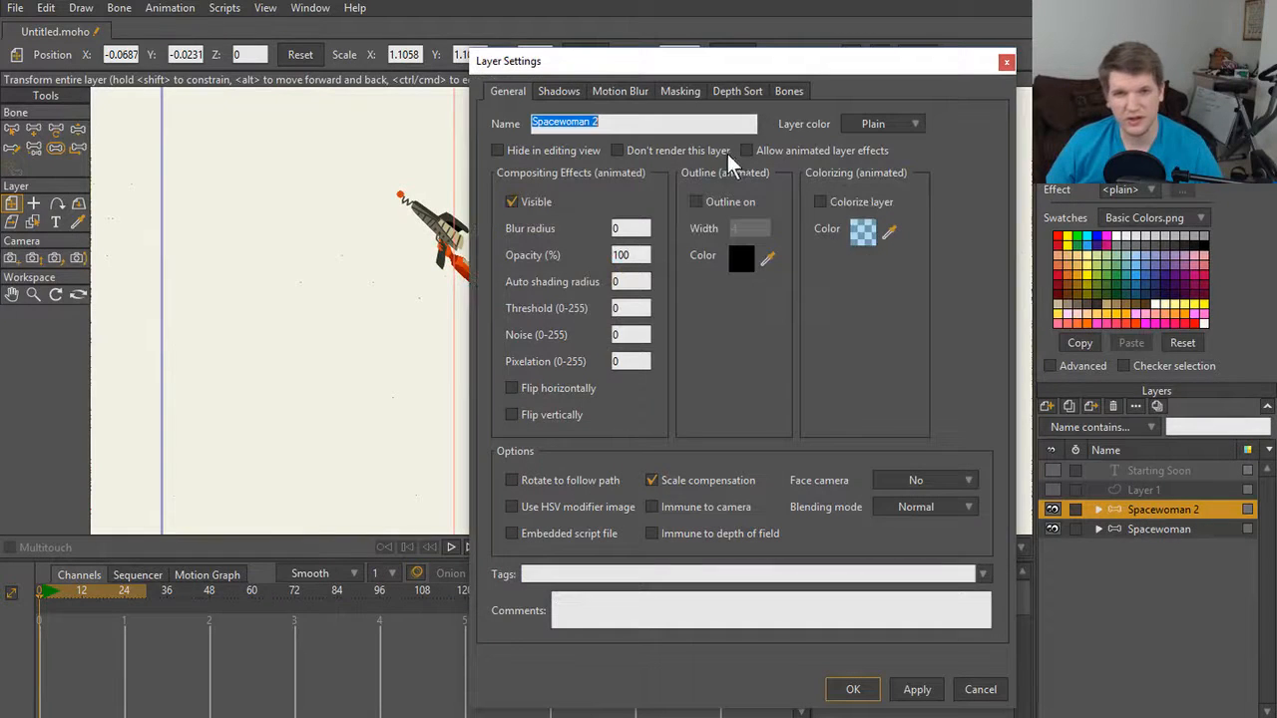
{"action": "double_click", "coordinate": [639, 255]}
{"action": "type", "text": "30"}
{"action": "key", "text": "Return"}
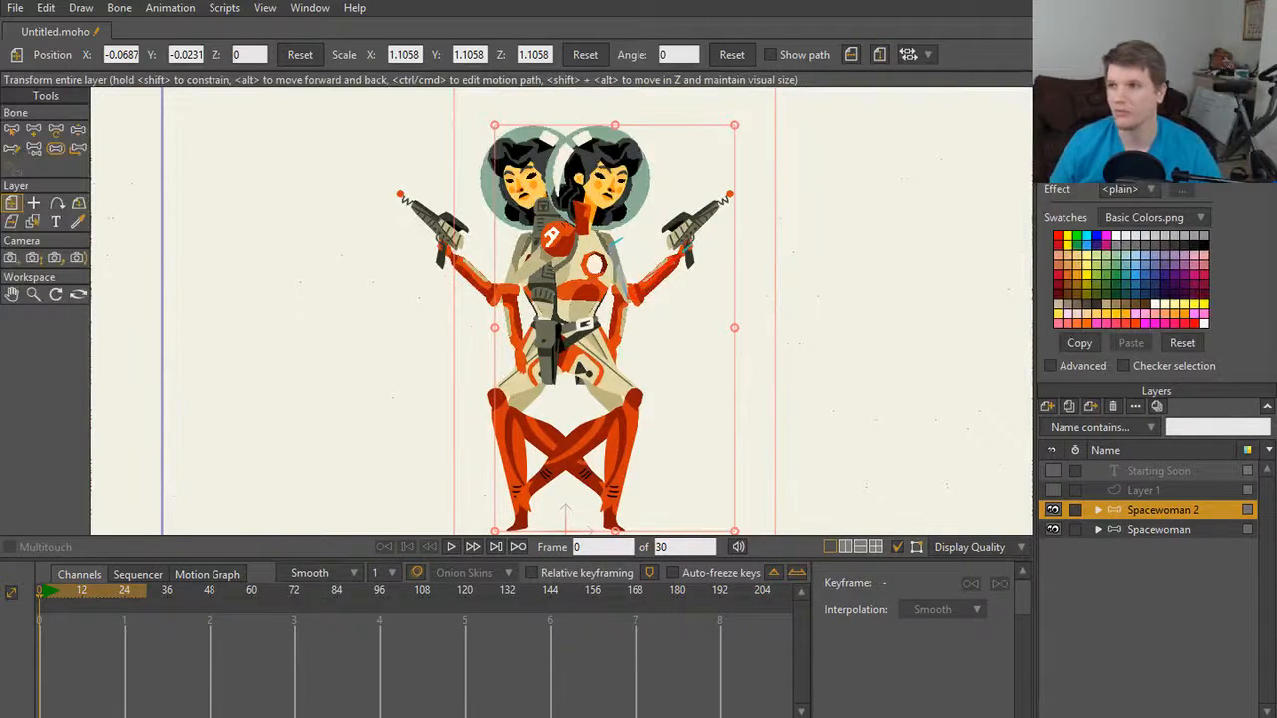
{"action": "key", "text": "ctrl+r"}
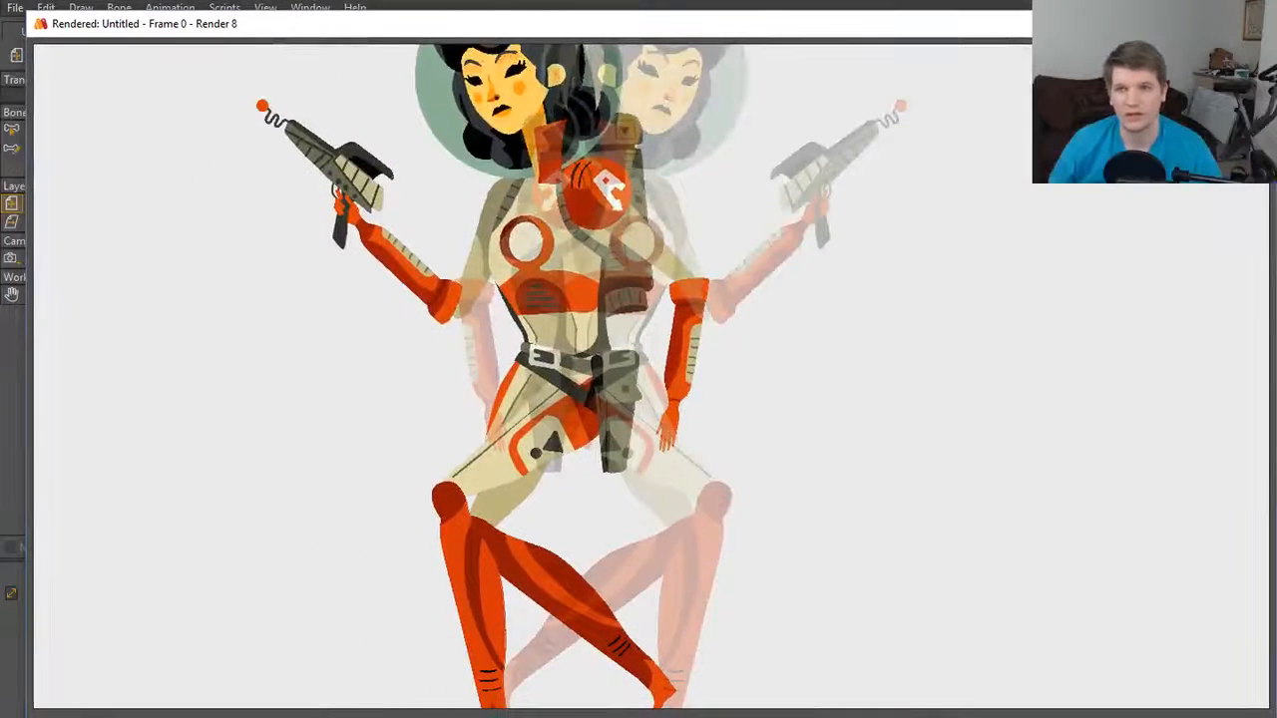
{"action": "left_click", "coordinate": [1223, 24]}
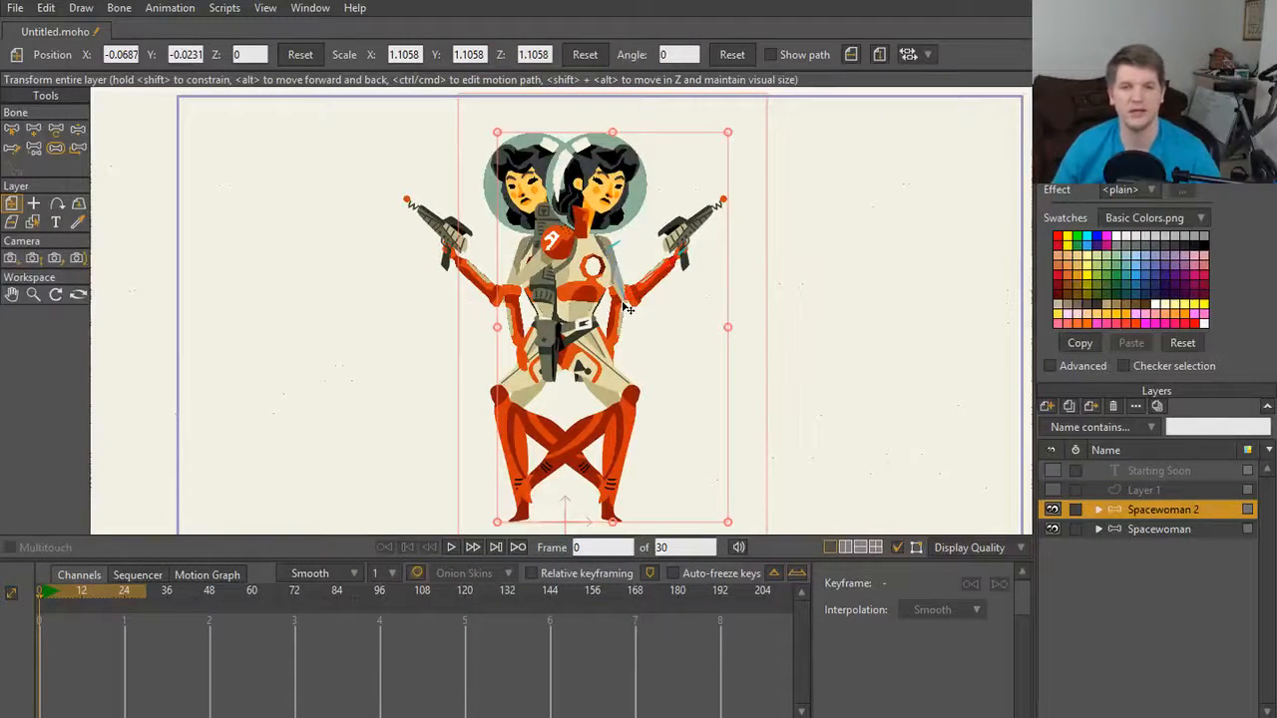
{"action": "scroll", "coordinate": [627, 310], "scroll_direction": "up", "scroll_amount": 3}
{"action": "scroll", "coordinate": [599, 289], "scroll_direction": "up", "scroll_amount": 1}
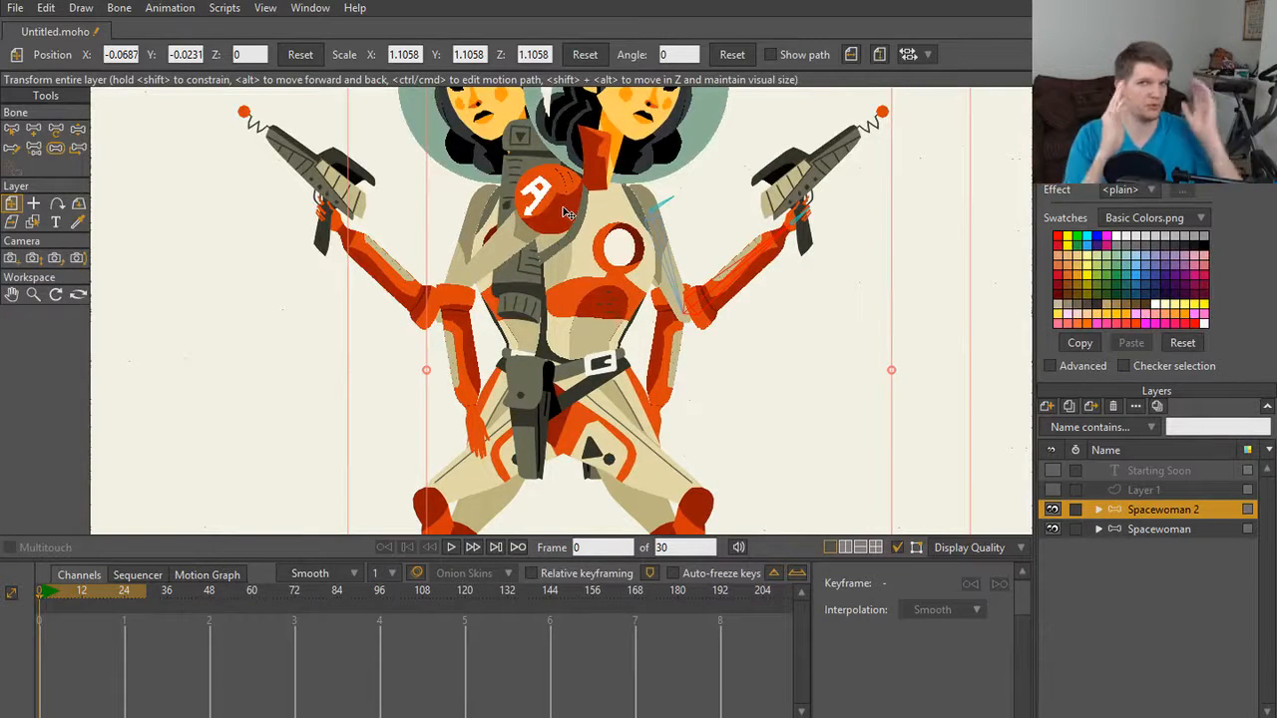
{"action": "scroll", "coordinate": [566, 213], "scroll_direction": "down", "scroll_amount": 3}
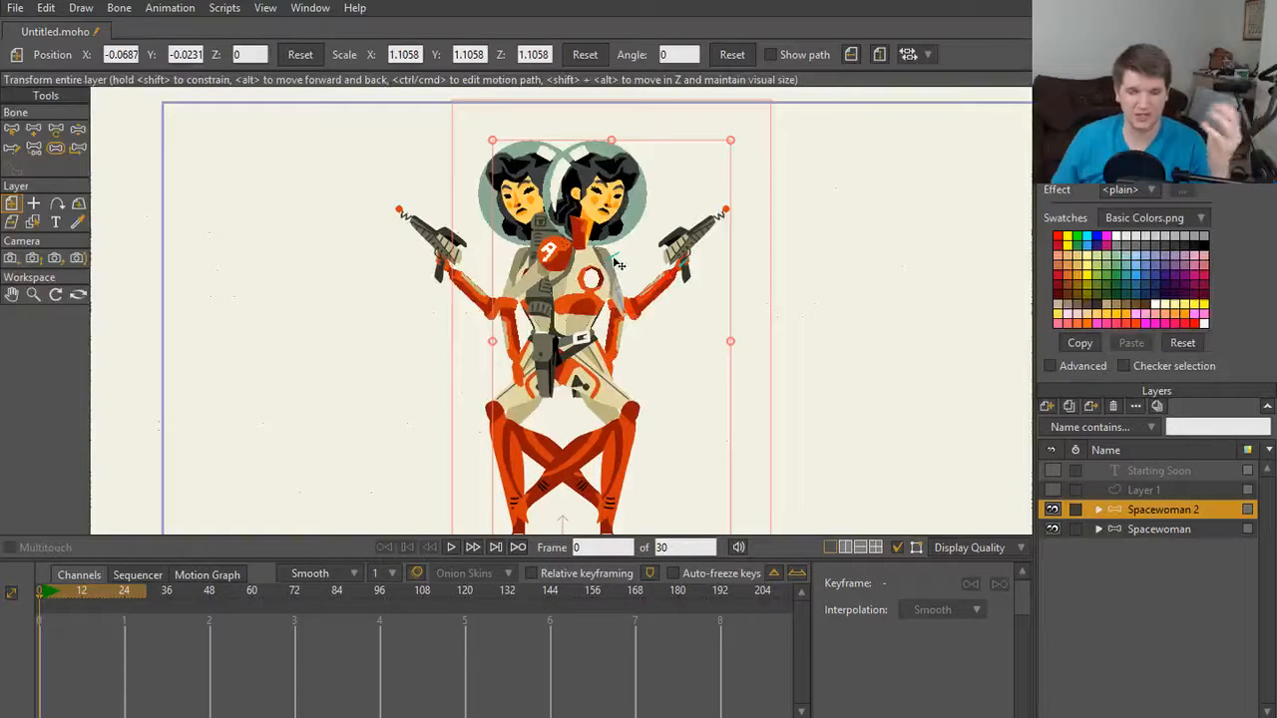
{"action": "scroll", "coordinate": [665, 269], "scroll_direction": "up", "scroll_amount": 2}
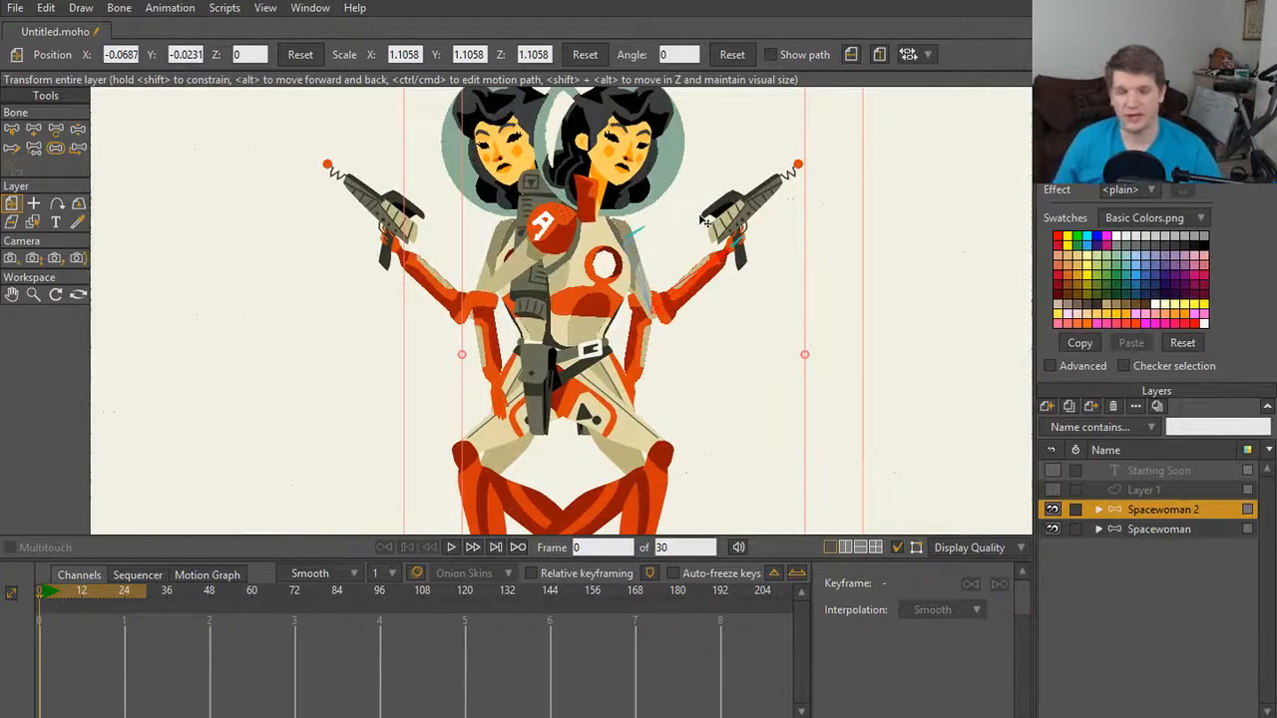
{"action": "left_click_drag", "start_coordinate": [657, 200], "coordinate": [656, 248]}
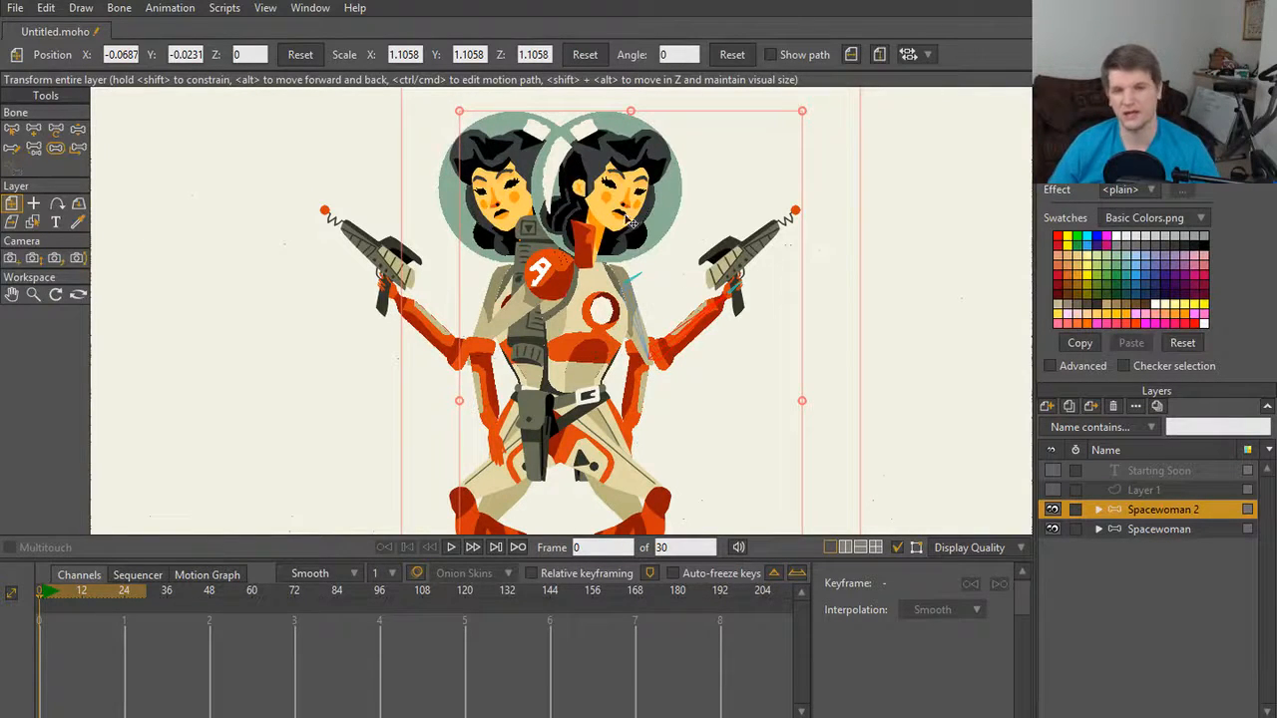
{"action": "scroll", "coordinate": [667, 165], "scroll_direction": "down", "scroll_amount": 2}
{"action": "scroll", "coordinate": [744, 242], "scroll_direction": "down", "scroll_amount": 3}
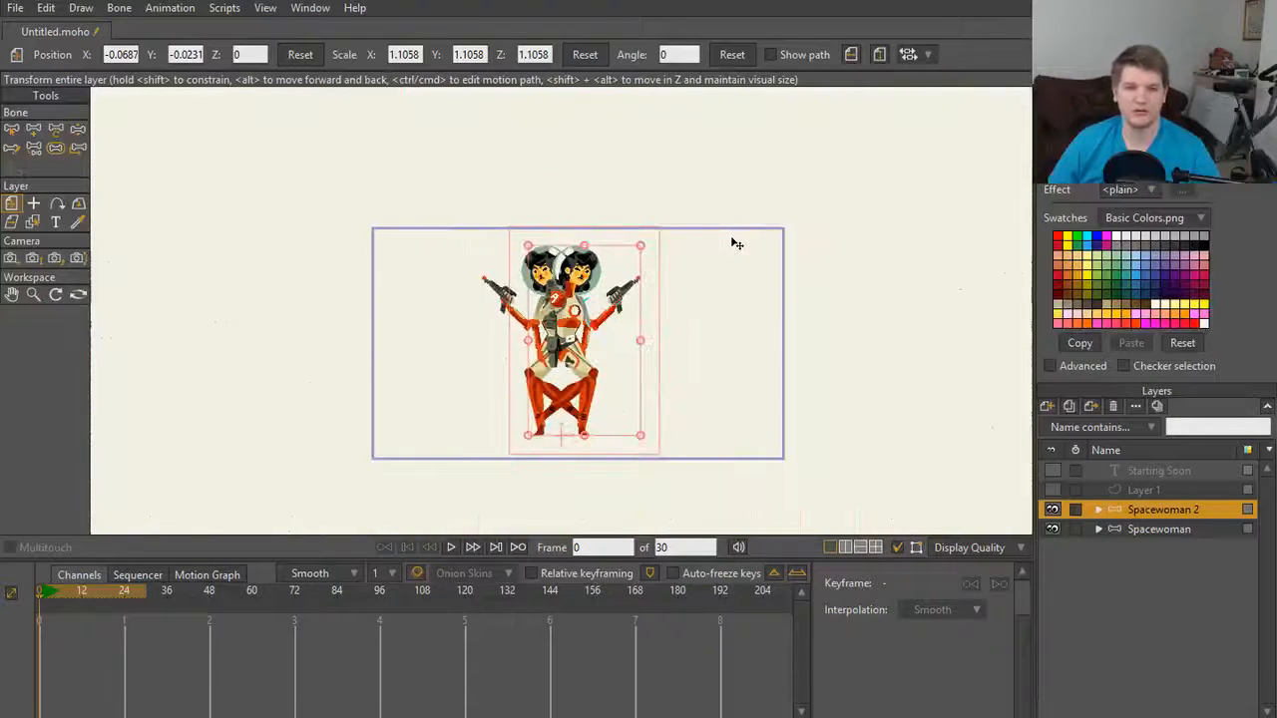
{"action": "scroll", "coordinate": [736, 243], "scroll_direction": "up", "scroll_amount": 2}
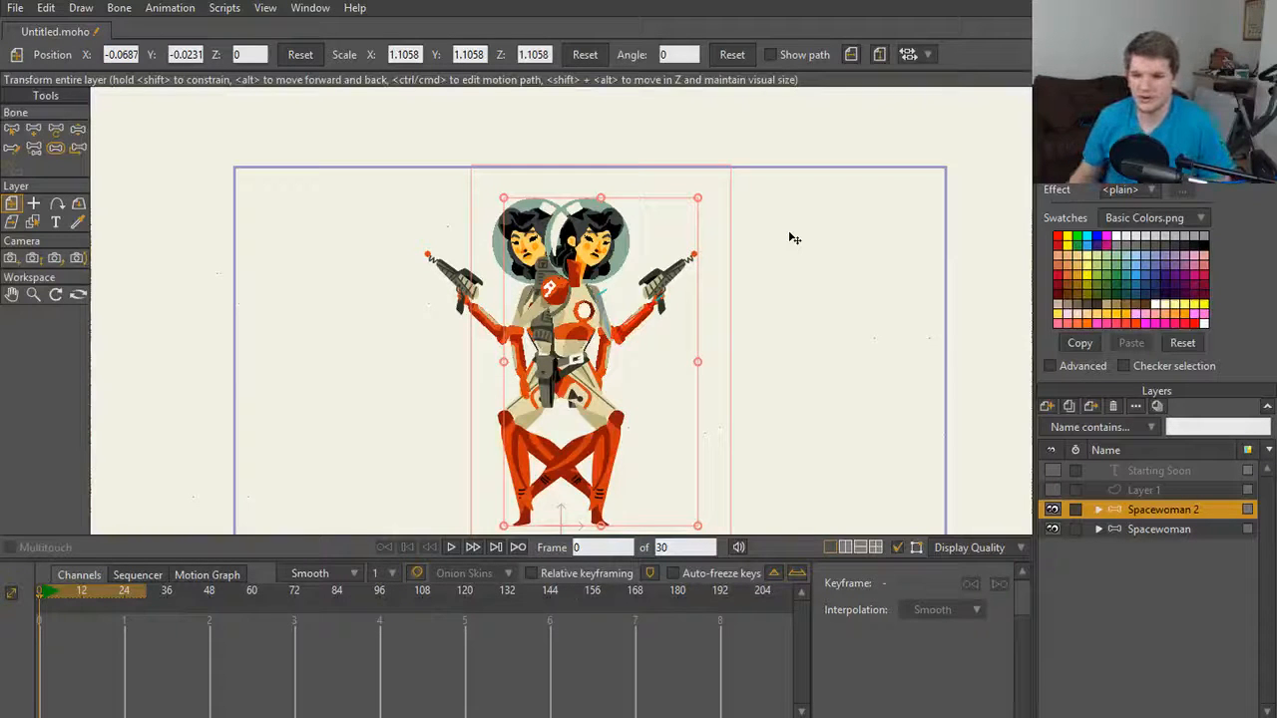
Step: Switch to OBS and hide the Monitor 2 source
{"action": "left_click", "coordinate": [256, 594]}
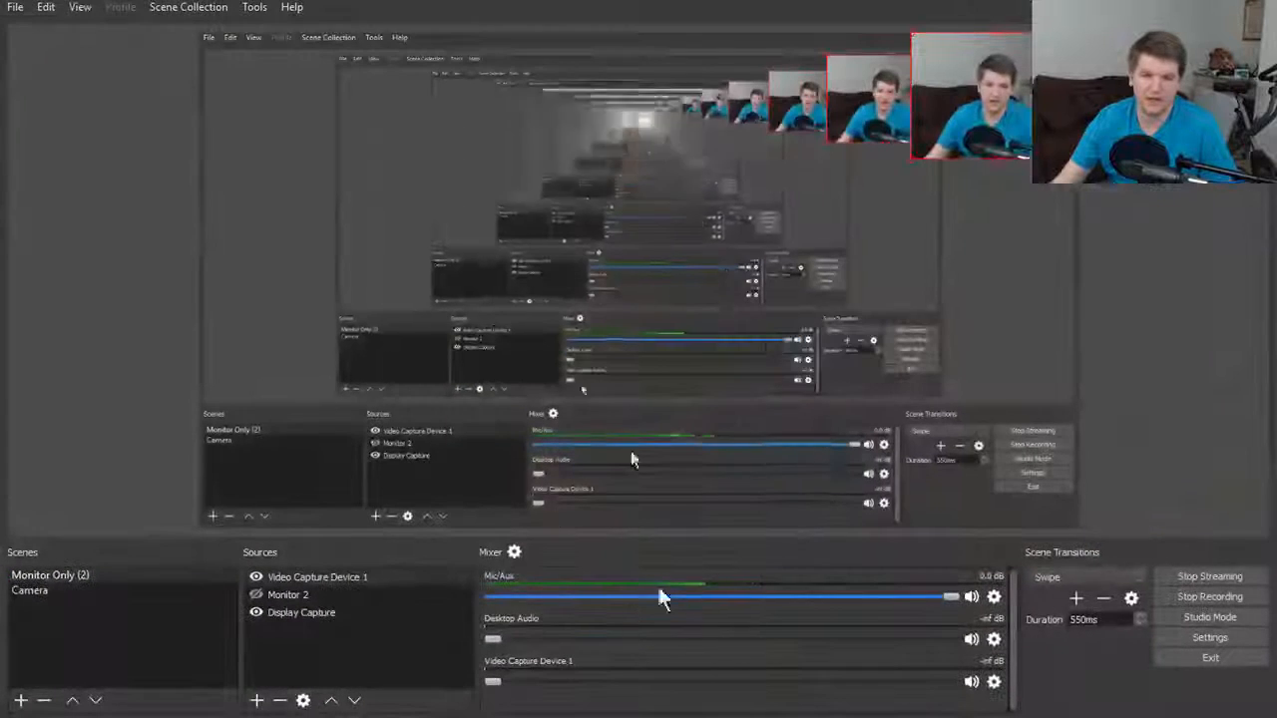